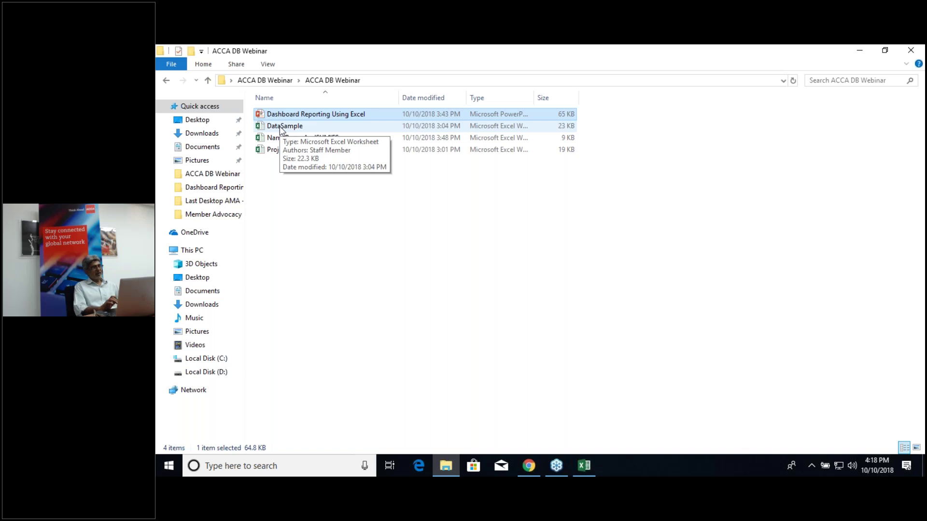
Step: Open the DataSample workbook from the ACCA DB Webinar folder in Excel
{"action": "double_click", "coordinate": [284, 126]}
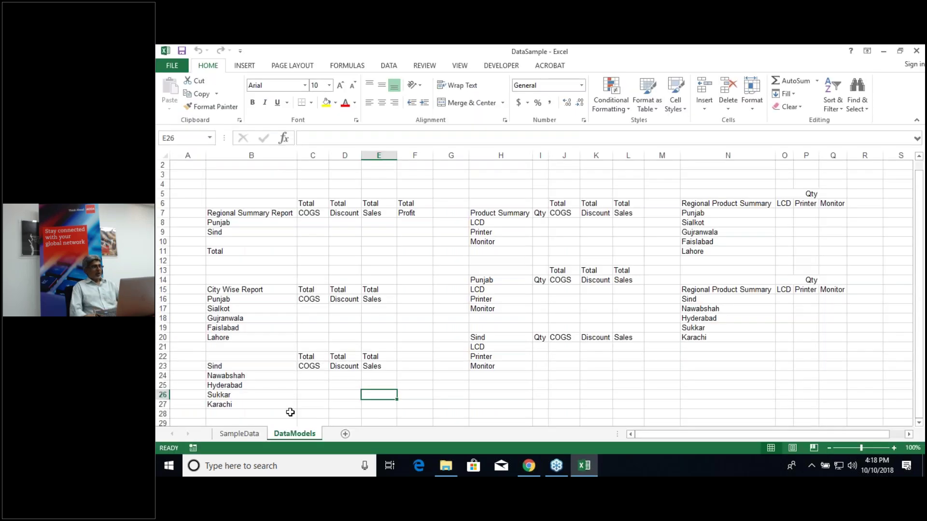
Step: Switch to the SampleData sheet, check the City entry in row 11, then return to A1
{"action": "left_click", "coordinate": [239, 434]}
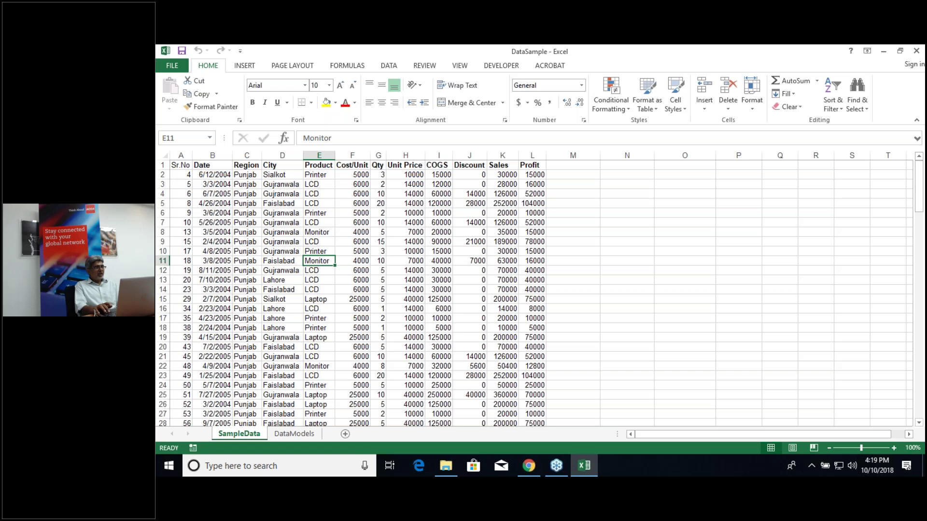
{"action": "left_click", "coordinate": [282, 260]}
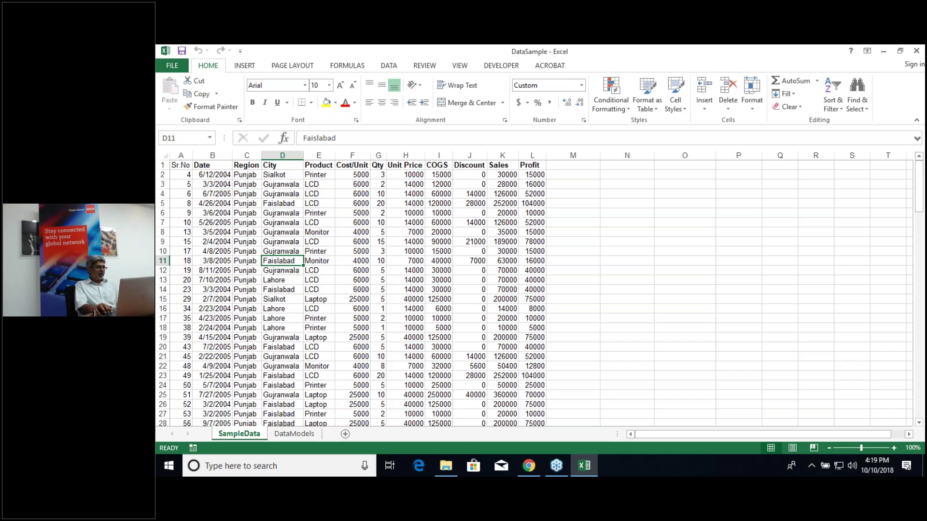
{"action": "key", "text": "ctrl+Home"}
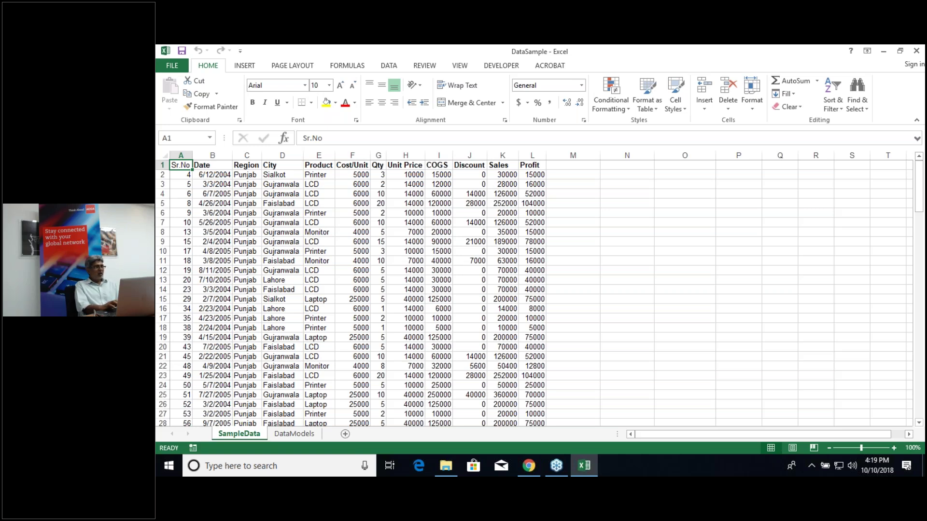
Step: Browse the Region column down to where Punjab records end and Sind begins at row 69
{"action": "left_click", "coordinate": [246, 174]}
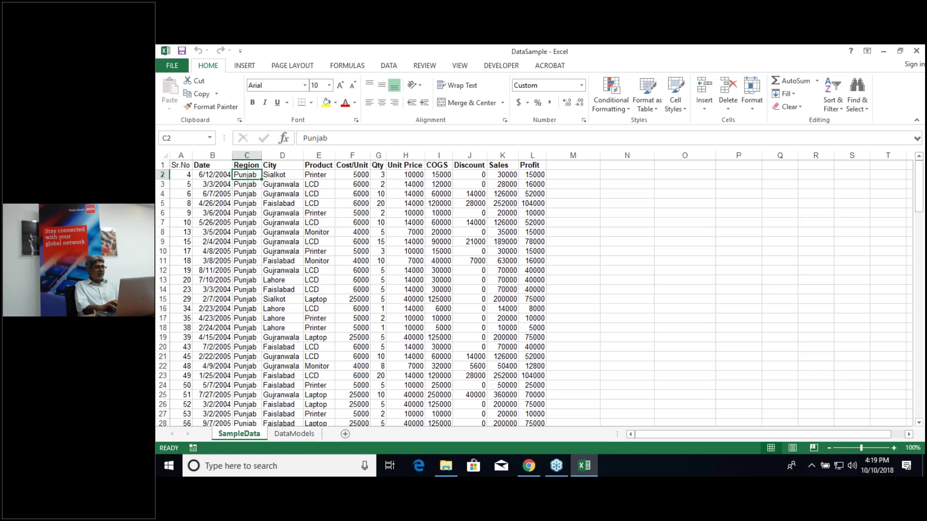
{"action": "left_click", "coordinate": [213, 174]}
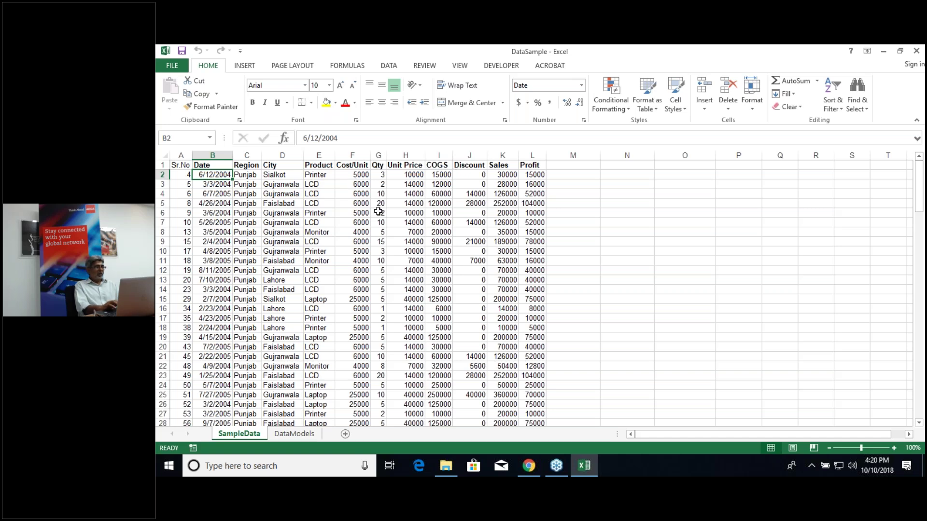
{"action": "left_click", "coordinate": [322, 249]}
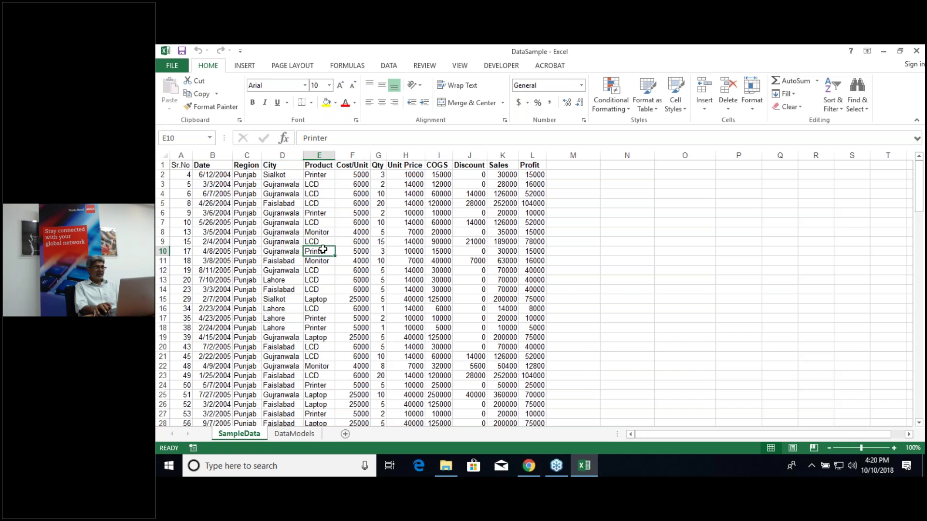
{"action": "key", "text": "Left"}
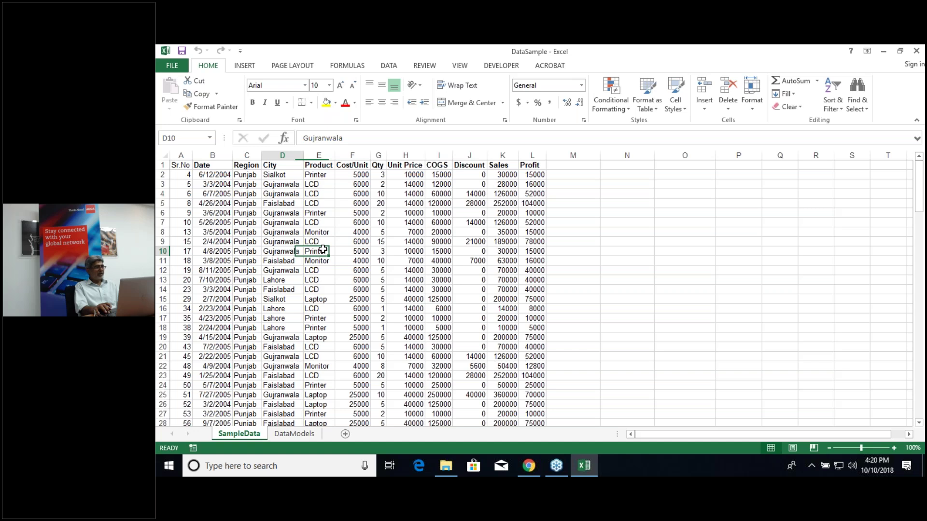
{"action": "key", "text": "Left"}
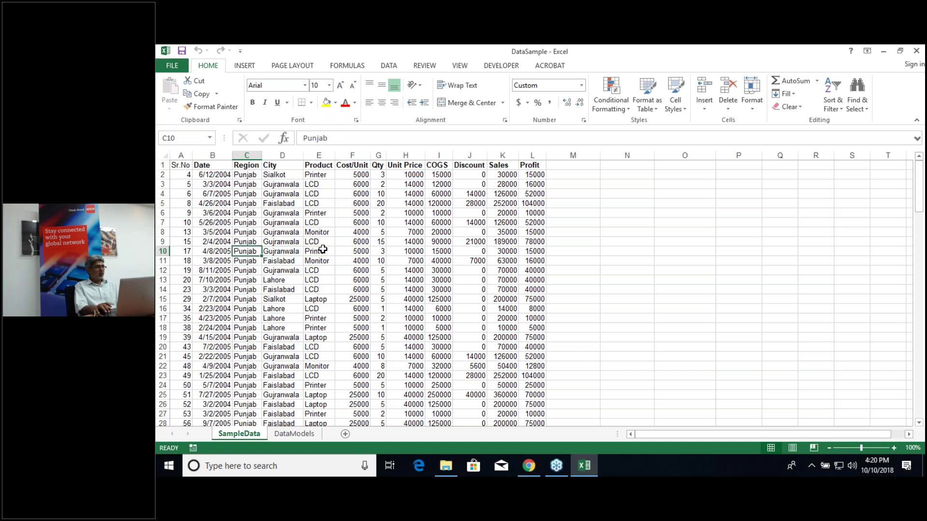
{"action": "key", "text": "ctrl+Up"}
{"action": "key", "text": "Down"}
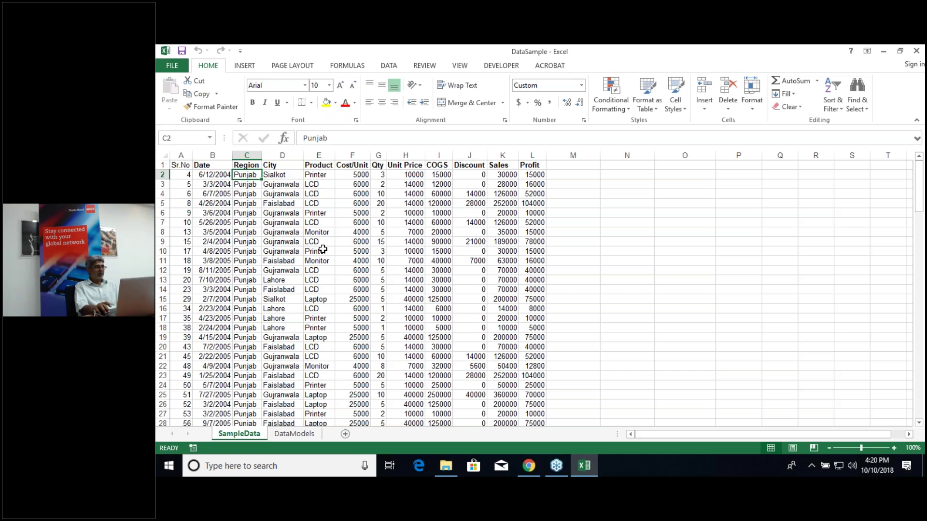
{"action": "key", "text": "Down"}
{"action": "key", "text": "Down"}
{"action": "key", "text": "Down"}
{"action": "key", "text": "Down"}
{"action": "key", "text": "Down"}
{"action": "key", "text": "Down"}
{"action": "key", "text": "Down"}
{"action": "key", "text": "Down"}
{"action": "key", "text": "Down"}
{"action": "key", "text": "Down"}
{"action": "key", "text": "Down"}
{"action": "key", "text": "Down"}
{"action": "key", "text": "Down"}
{"action": "key", "text": "Down"}
{"action": "key", "text": "Down"}
{"action": "key", "text": "Down"}
{"action": "key", "text": "Down"}
{"action": "key", "text": "Down"}
{"action": "key", "text": "Down"}
{"action": "key", "text": "Down"}
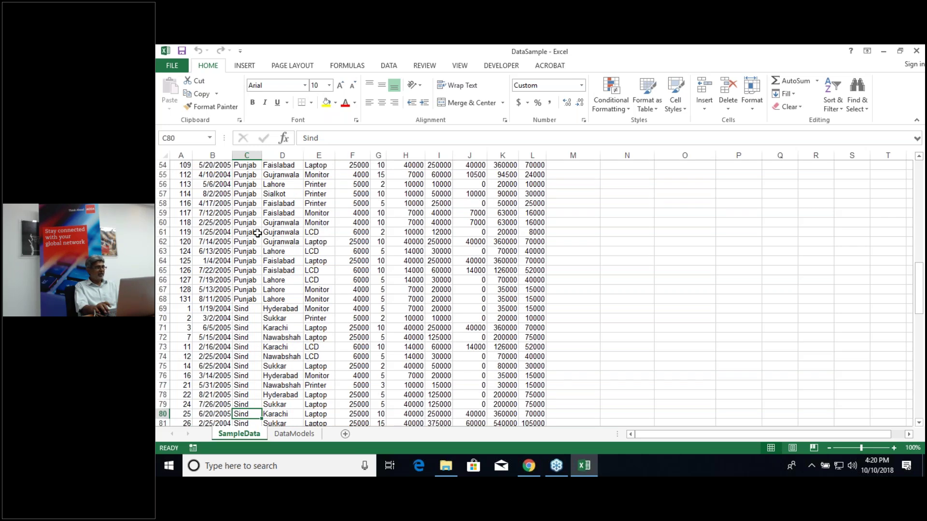
Step: Move up through the Punjab rows 55–65 and back to the table's header row
{"action": "key", "text": "Up"}
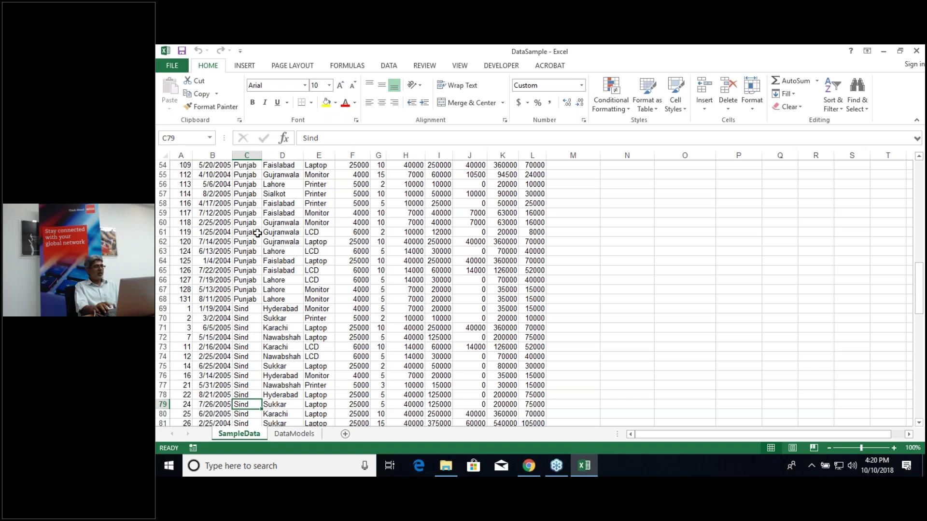
{"action": "key", "text": "Up"}
{"action": "key", "text": "Up"}
{"action": "key", "text": "Up"}
{"action": "key", "text": "Up"}
{"action": "key", "text": "Up"}
{"action": "key", "text": "Up"}
{"action": "key", "text": "Up"}
{"action": "key", "text": "Up"}
{"action": "key", "text": "Up"}
{"action": "key", "text": "Up"}
{"action": "key", "text": "Up"}
{"action": "key", "text": "Up"}
{"action": "key", "text": "Up"}
{"action": "key", "text": "Up"}
{"action": "key", "text": "Up"}
{"action": "key", "text": "Up"}
{"action": "key", "text": "Up"}
{"action": "key", "text": "Up"}
{"action": "key", "text": "Up"}
{"action": "key", "text": "Up"}
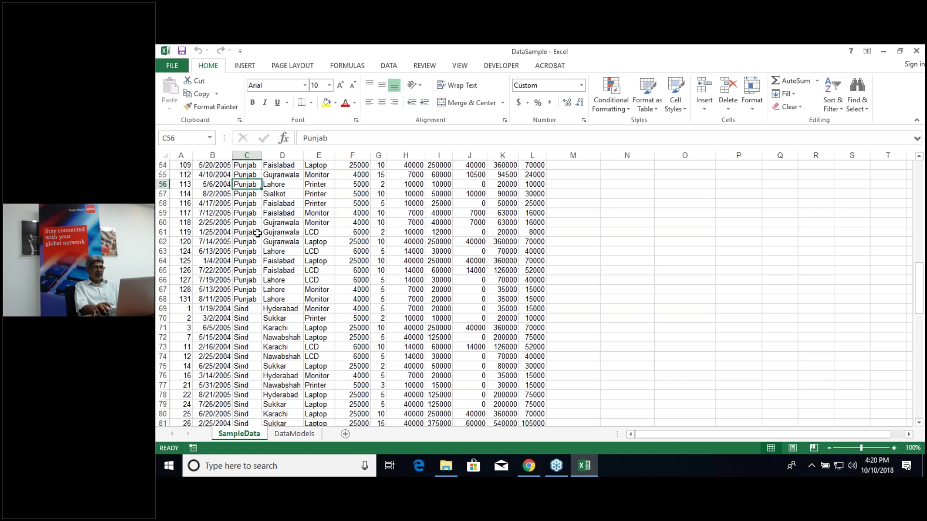
{"action": "key", "text": "Up"}
{"action": "key", "text": "Right"}
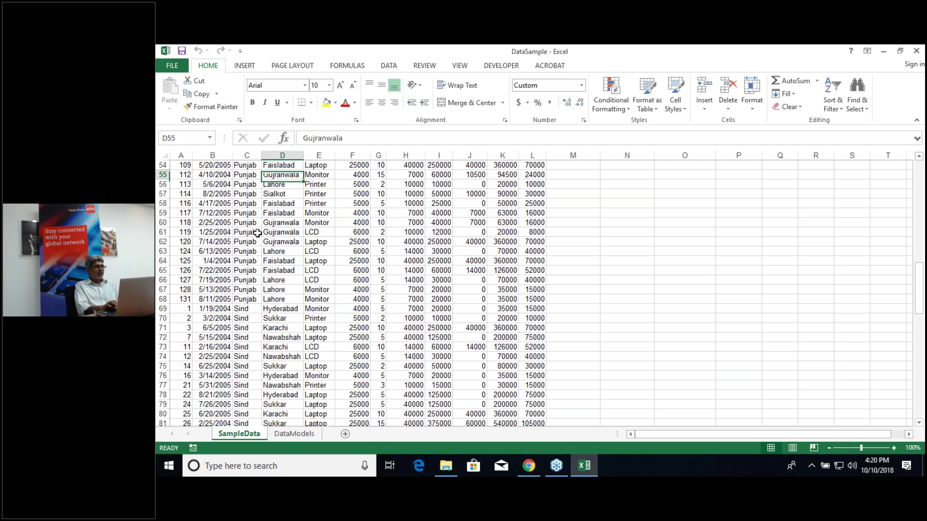
{"action": "key", "text": "Up"}
{"action": "key", "text": "Up"}
{"action": "key", "text": "Down"}
{"action": "key", "text": "Down"}
{"action": "key", "text": "Down"}
{"action": "key", "text": "Down"}
{"action": "key", "text": "Down"}
{"action": "key", "text": "Down"}
{"action": "key", "text": "Down"}
{"action": "key", "text": "Down"}
{"action": "key", "text": "Down"}
{"action": "key", "text": "Down"}
{"action": "key", "text": "Down"}
{"action": "key", "text": "Down"}
{"action": "key", "text": "Right"}
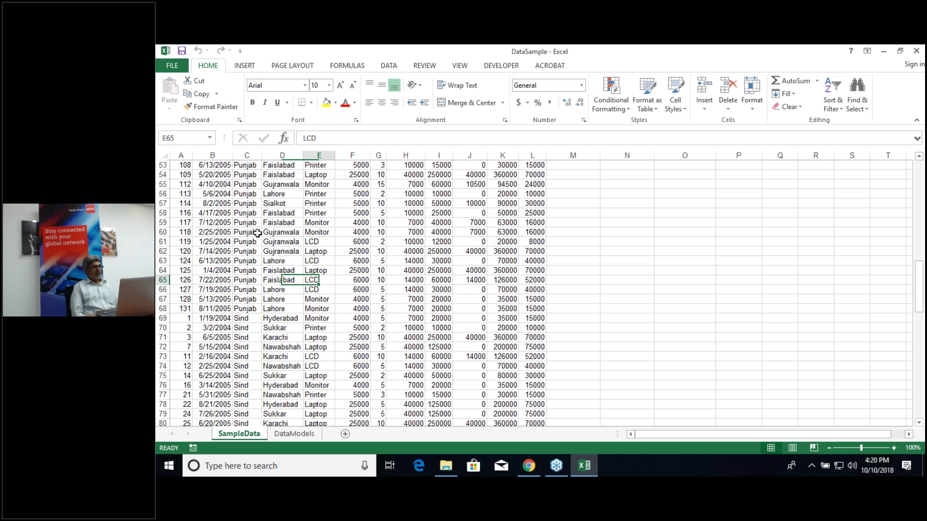
{"action": "key", "text": "ctrl+Up"}
{"action": "key", "text": "Right"}
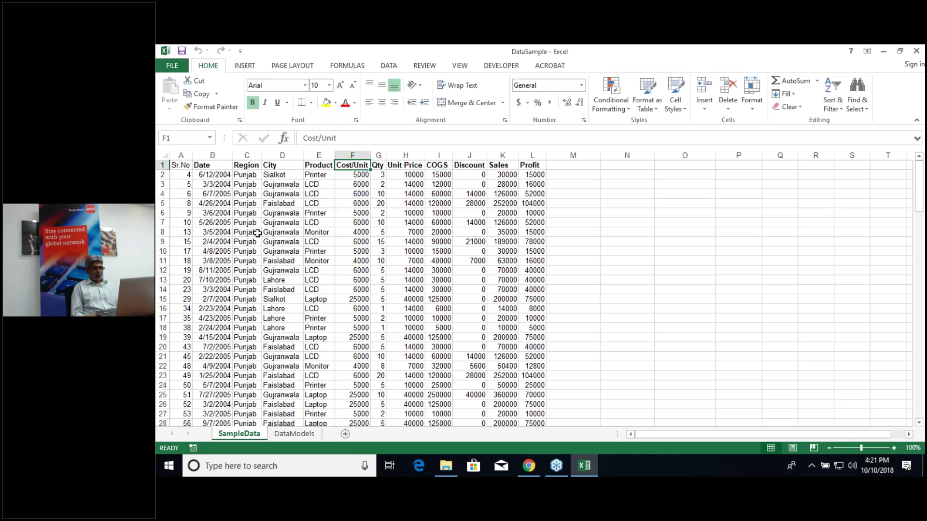
{"action": "left_click", "coordinate": [243, 271]}
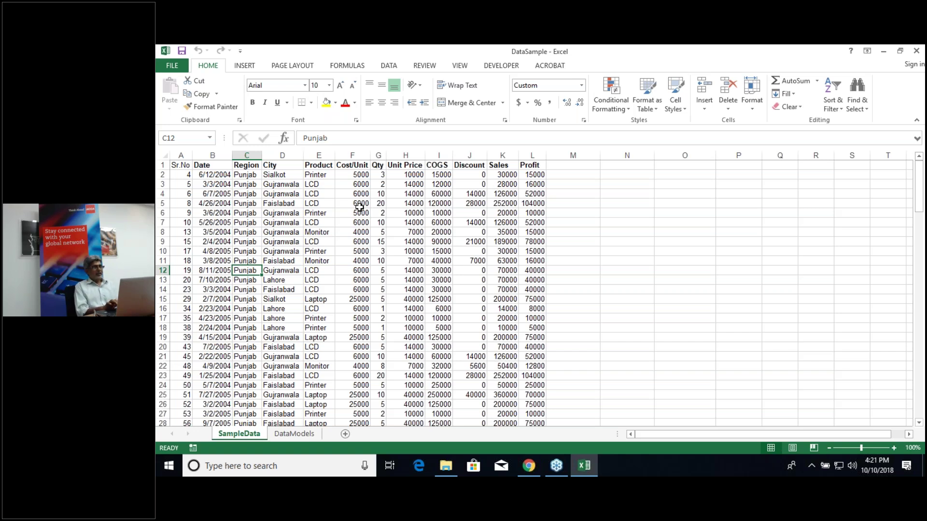
{"action": "key", "text": "alt+Tab"}
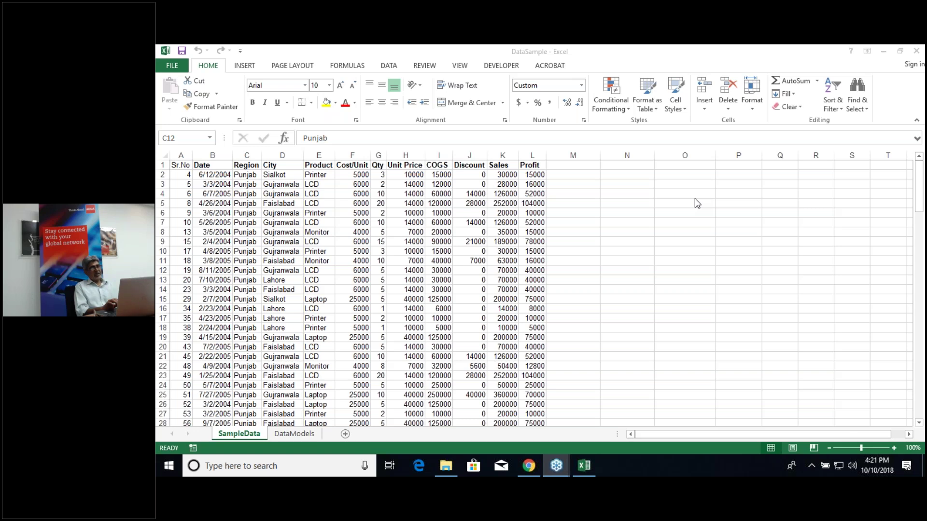
{"action": "left_click", "coordinate": [501, 287]}
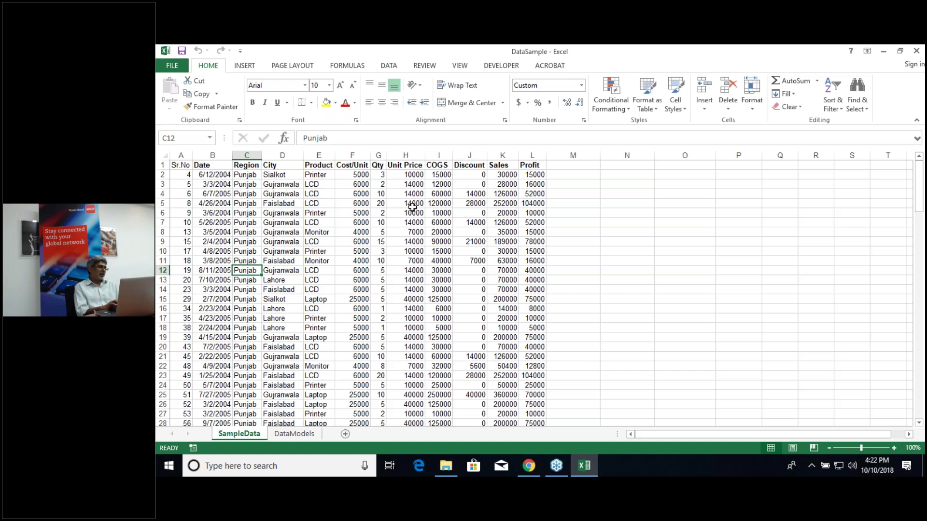
{"action": "key", "text": "alt+Tab"}
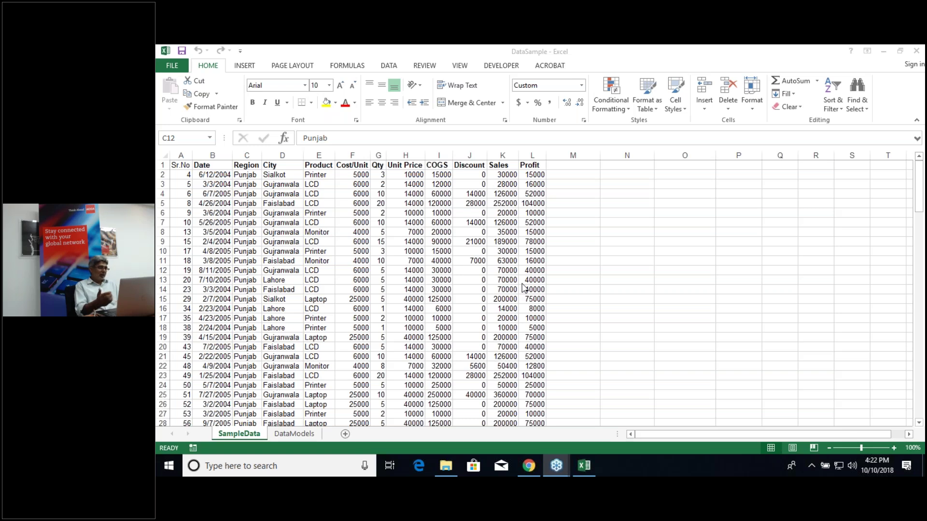
{"action": "key", "text": "alt+Tab"}
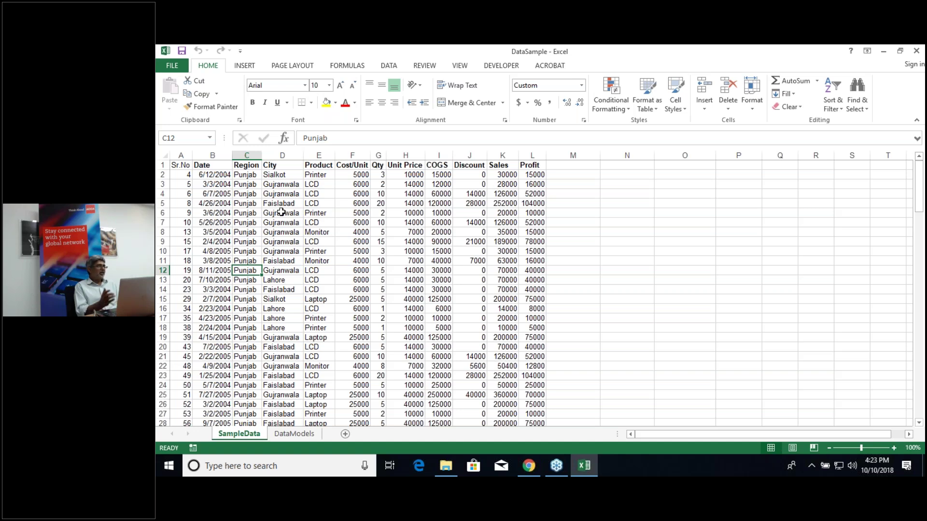
{"action": "key", "text": "alt+Tab"}
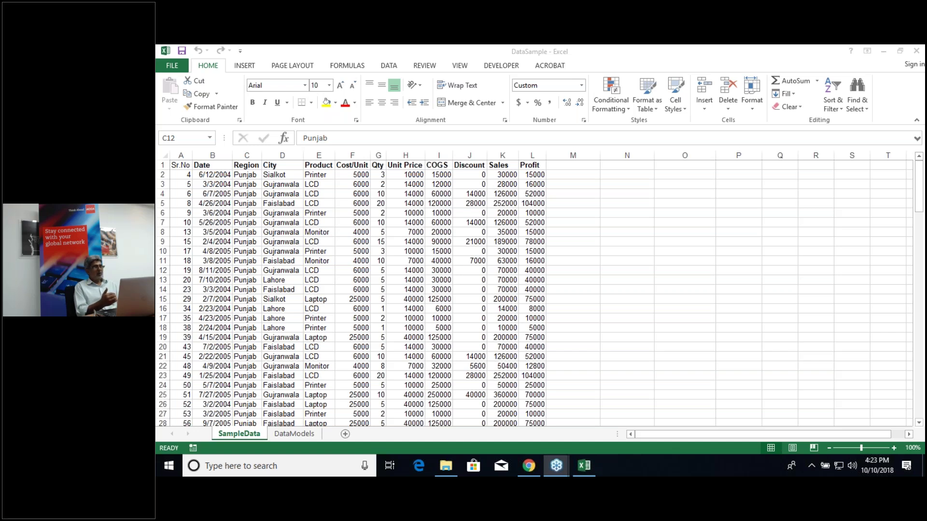
{"action": "key", "text": "alt+Tab"}
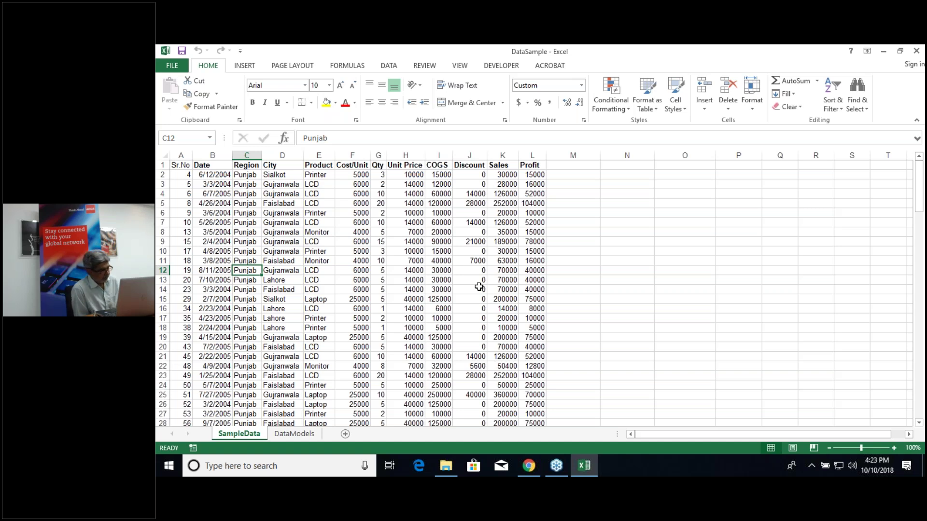
{"action": "key", "text": "alt+Tab"}
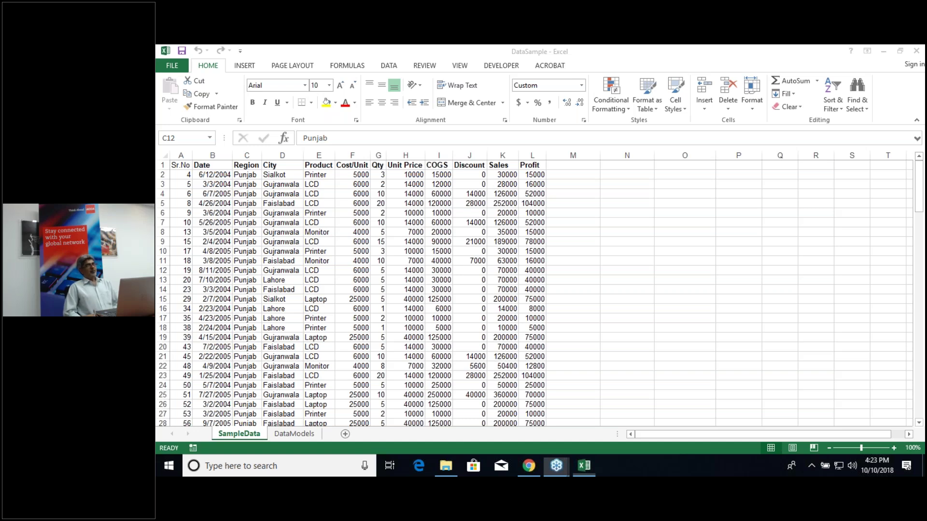
{"action": "key", "text": "alt+Tab"}
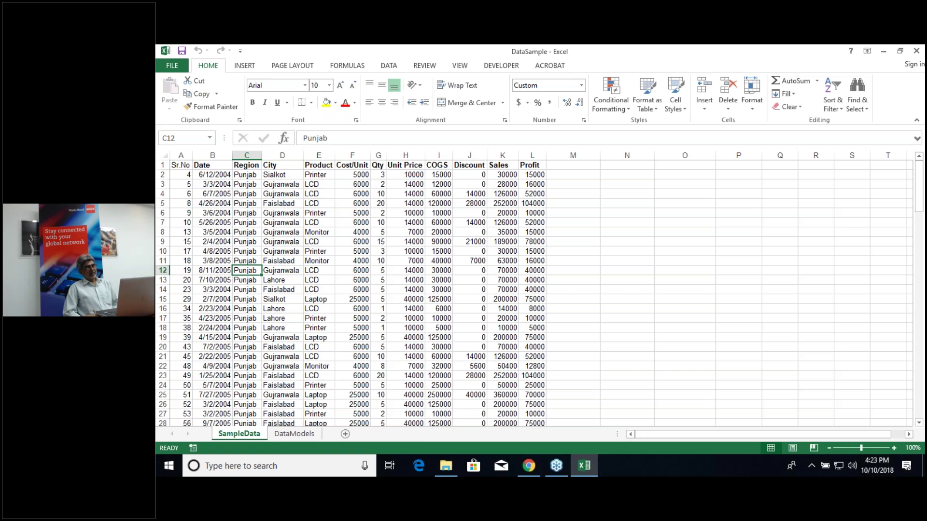
{"action": "left_click", "coordinate": [470, 299]}
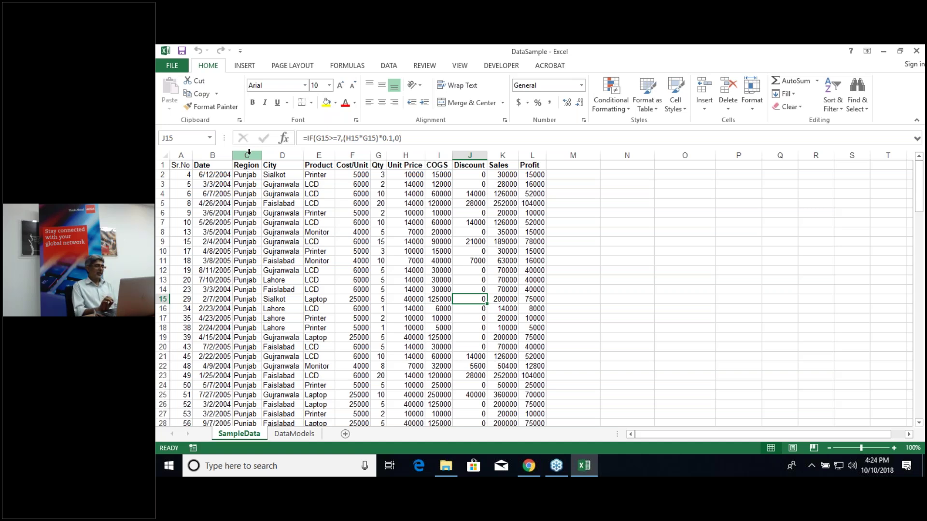
Step: Drag the Region column toward column G, put it back, and deselect it
{"action": "left_click_drag", "start_coordinate": [249, 152], "coordinate": [379, 239]}
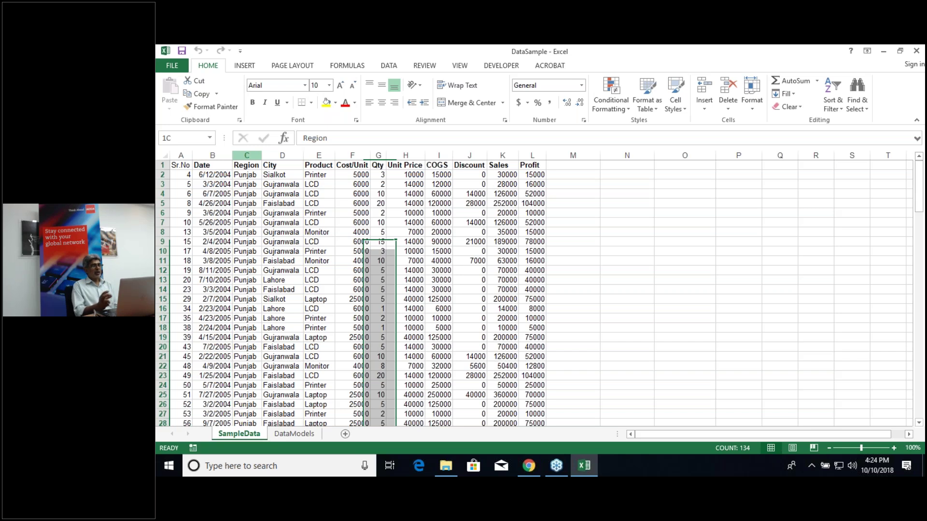
{"action": "left_click_drag", "start_coordinate": [379, 239], "coordinate": [247, 207]}
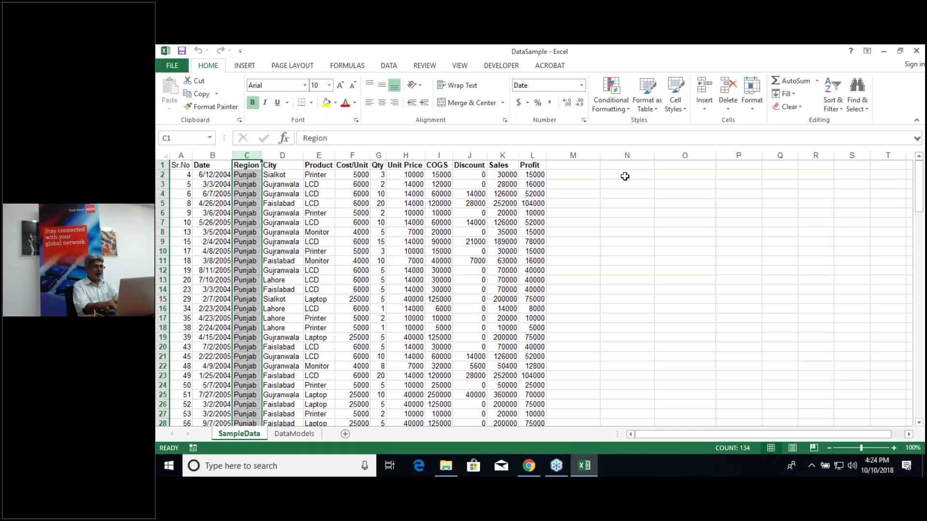
{"action": "left_click", "coordinate": [624, 176]}
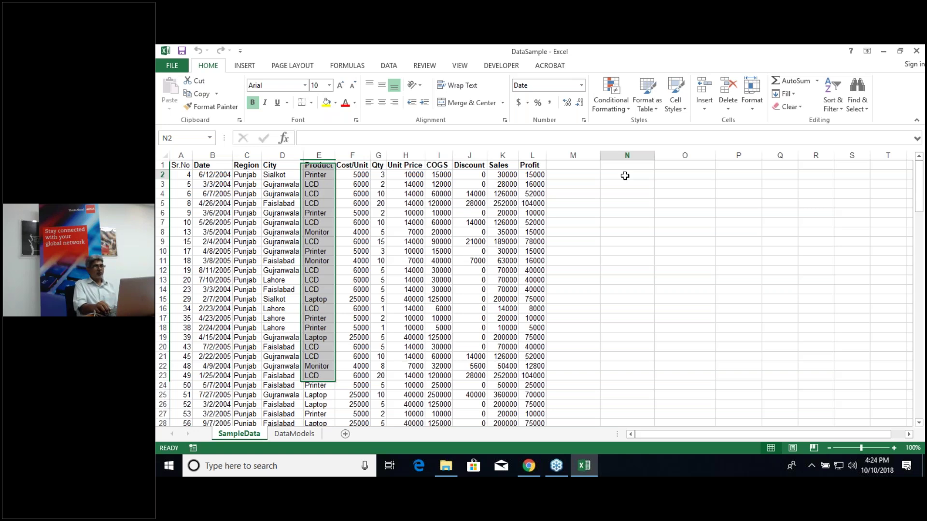
Step: Enter a Region heading in column N with Punjab and Sind listed beneath it
{"action": "type", "text": "Re"}
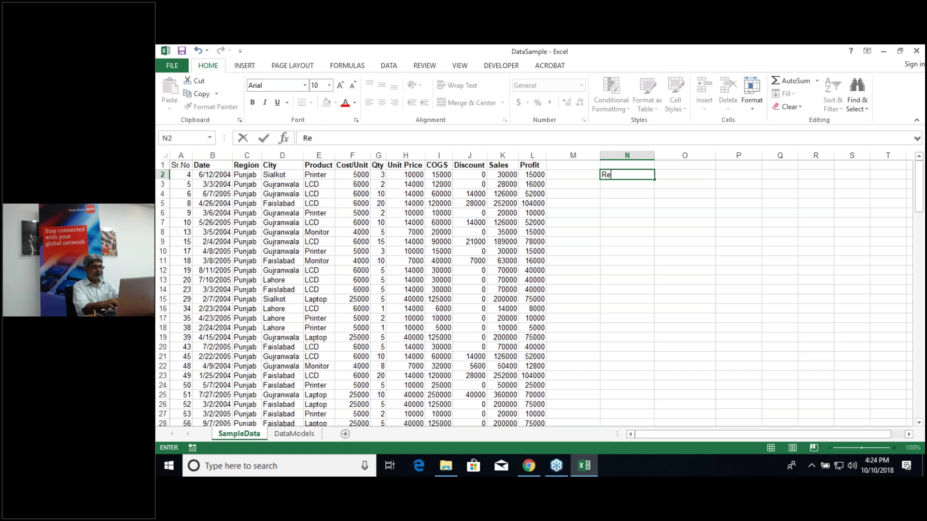
{"action": "type", "text": "gion"}
{"action": "key", "text": "Return"}
{"action": "type", "text": "Punjab"}
{"action": "key", "text": "Return"}
{"action": "type", "text": "Sind"}
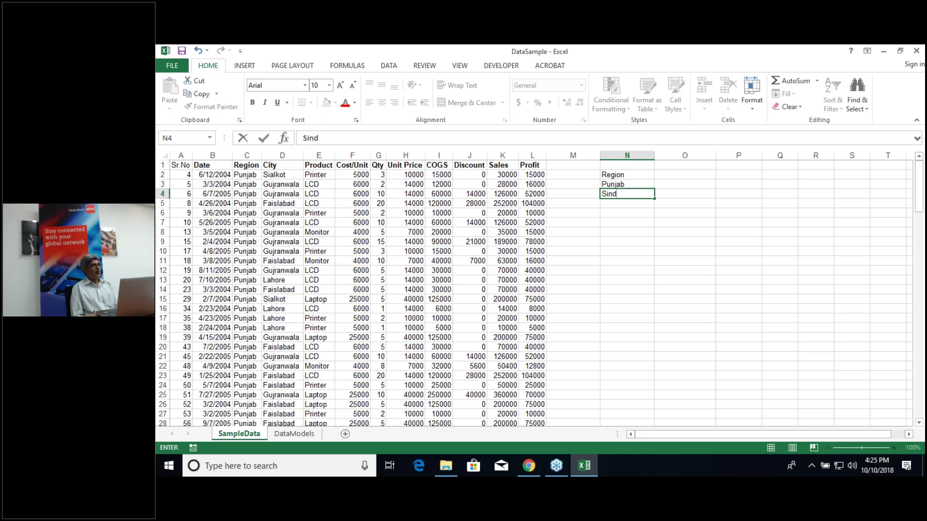
{"action": "left_click", "coordinate": [685, 174]}
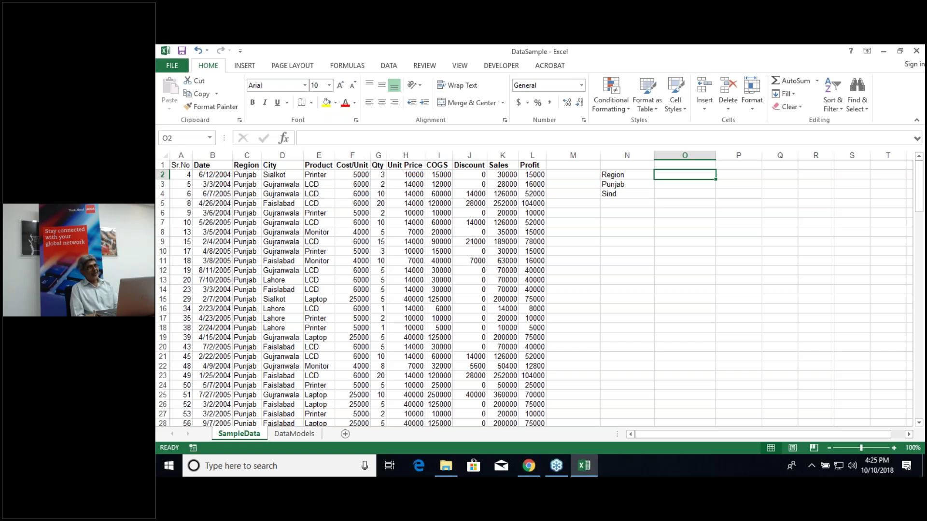
Step: Enter a Total Profit heading in O2, then select O3 beside Punjab
{"action": "type", "text": "Total Profit"}
{"action": "key", "text": "Return"}
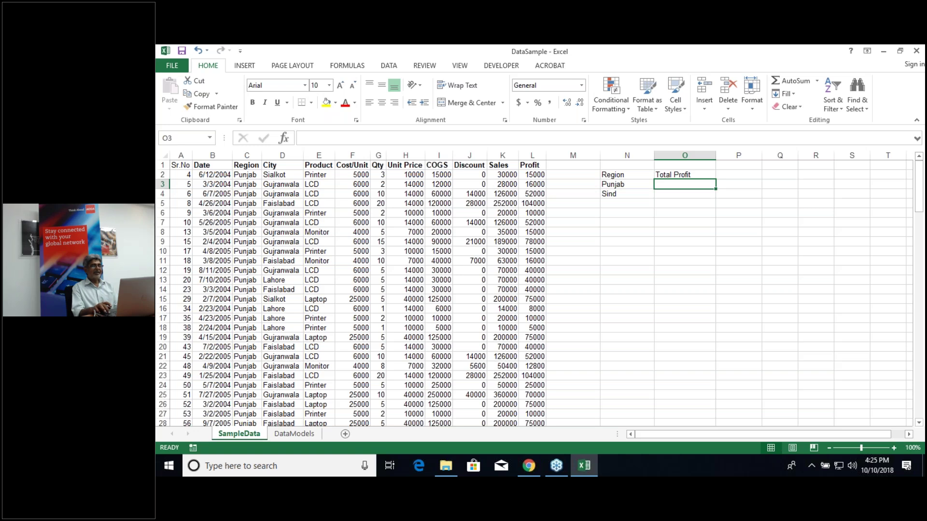
{"action": "left_click", "coordinate": [684, 193]}
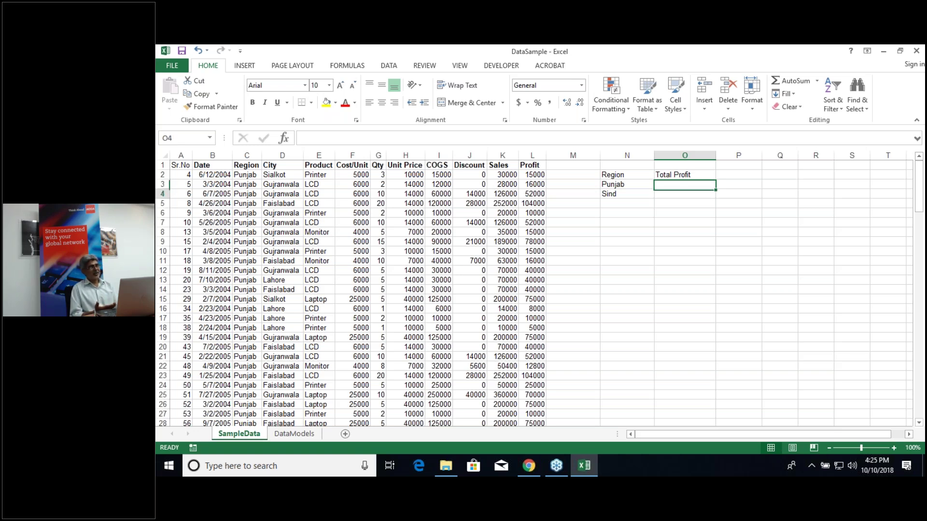
{"action": "left_click", "coordinate": [684, 184]}
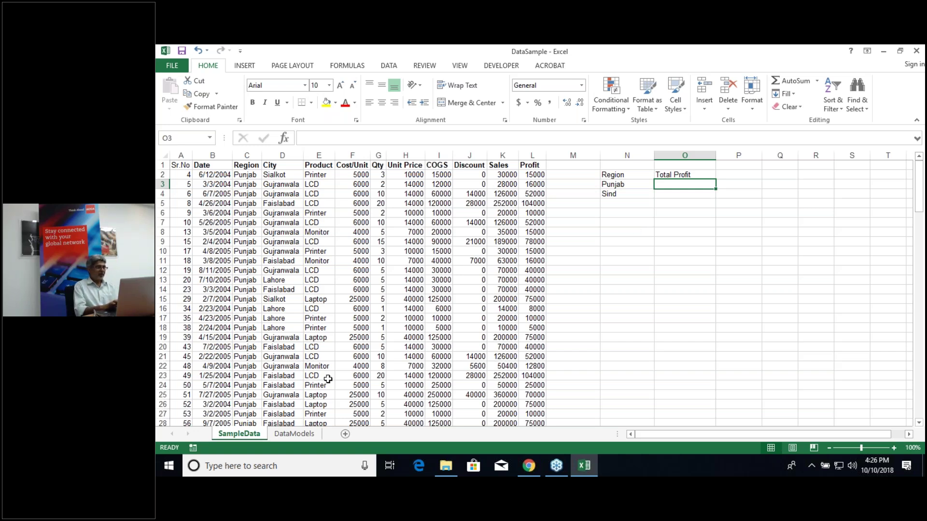
Step: On DataModels, review the Regional Summary Report's COGS, Discount, Sales and Profit headings
{"action": "left_click", "coordinate": [290, 435]}
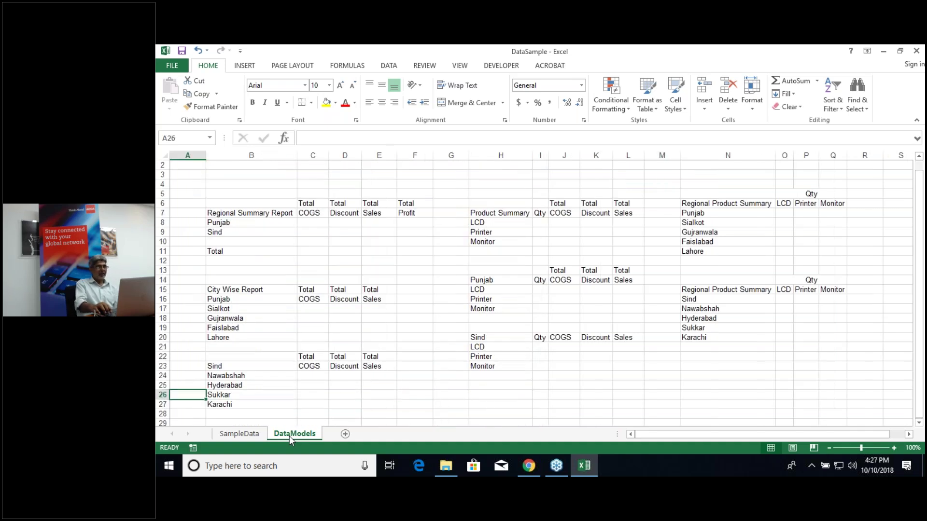
{"action": "key", "text": "Up"}
{"action": "key", "text": "Up"}
{"action": "key", "text": "Up"}
{"action": "key", "text": "Right"}
{"action": "key", "text": "Up"}
{"action": "key", "text": "Up"}
{"action": "key", "text": "Up"}
{"action": "key", "text": "Up"}
{"action": "key", "text": "Up"}
{"action": "key", "text": "Up"}
{"action": "key", "text": "Up"}
{"action": "key", "text": "Up"}
{"action": "key", "text": "Up"}
{"action": "key", "text": "Up"}
{"action": "key", "text": "Up"}
{"action": "key", "text": "Up"}
{"action": "key", "text": "Up"}
{"action": "key", "text": "Up"}
{"action": "key", "text": "Up"}
{"action": "key", "text": "Up"}
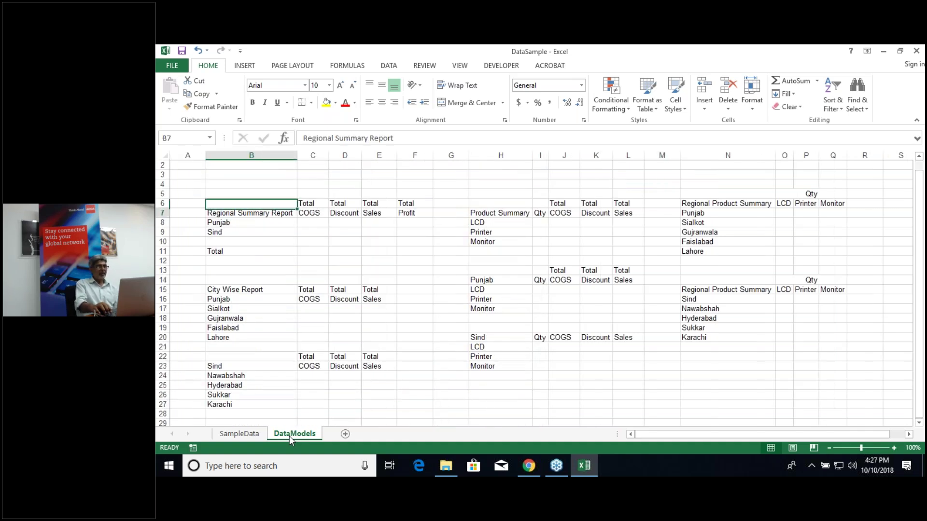
{"action": "key", "text": "Right"}
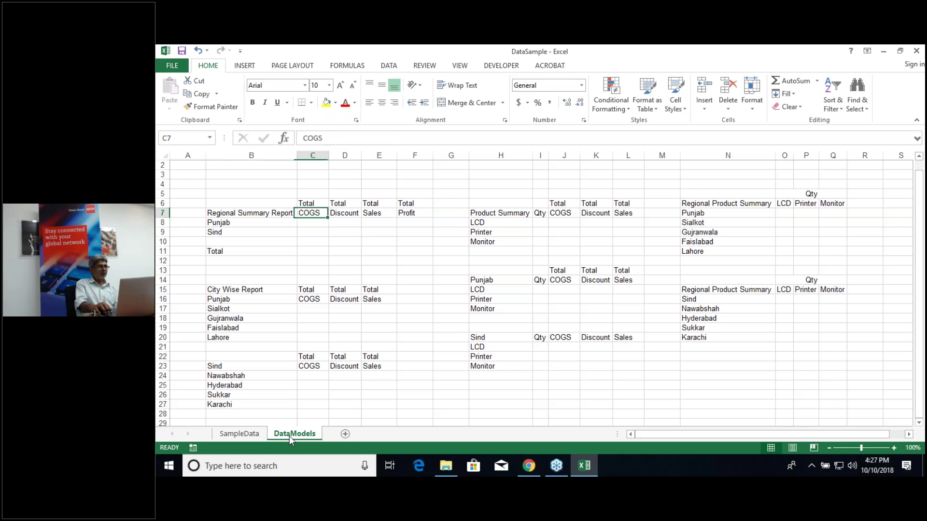
{"action": "key", "text": "Left"}
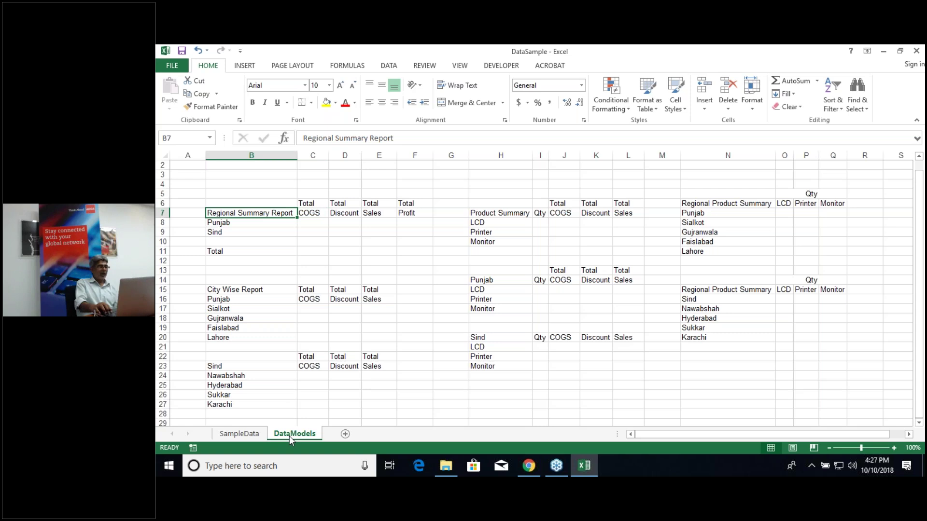
{"action": "key", "text": "Right"}
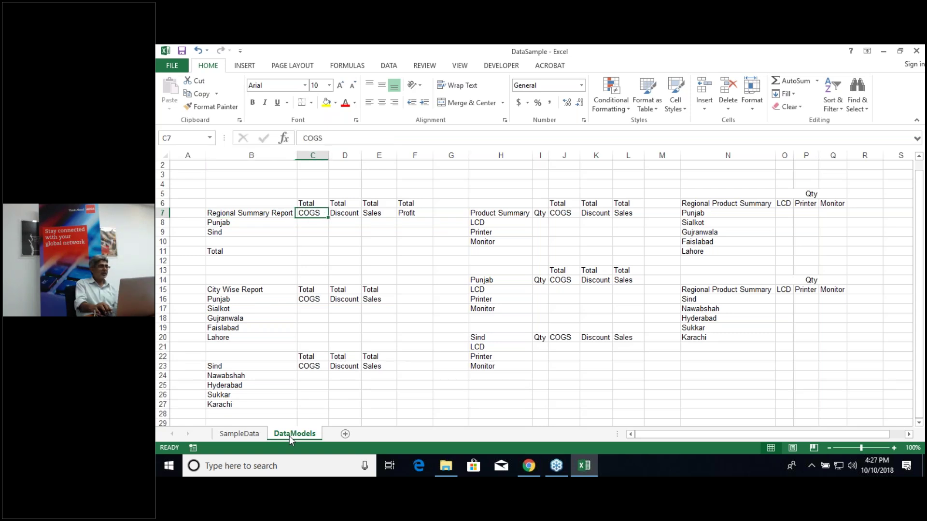
{"action": "key", "text": "Right"}
{"action": "key", "text": "Right"}
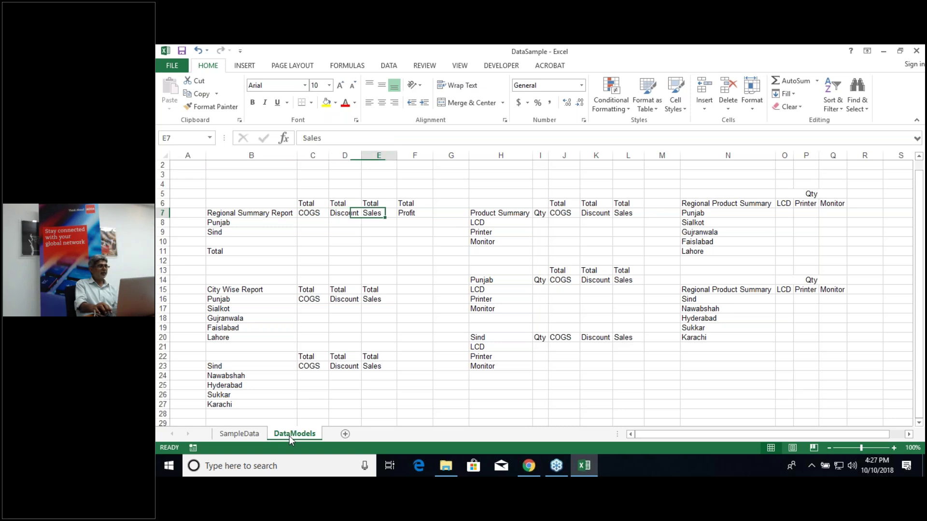
{"action": "key", "text": "Right"}
{"action": "key", "text": "Left"}
{"action": "key", "text": "Down"}
{"action": "key", "text": "Down"}
{"action": "key", "text": "Down"}
{"action": "key", "text": "Down"}
{"action": "key", "text": "Down"}
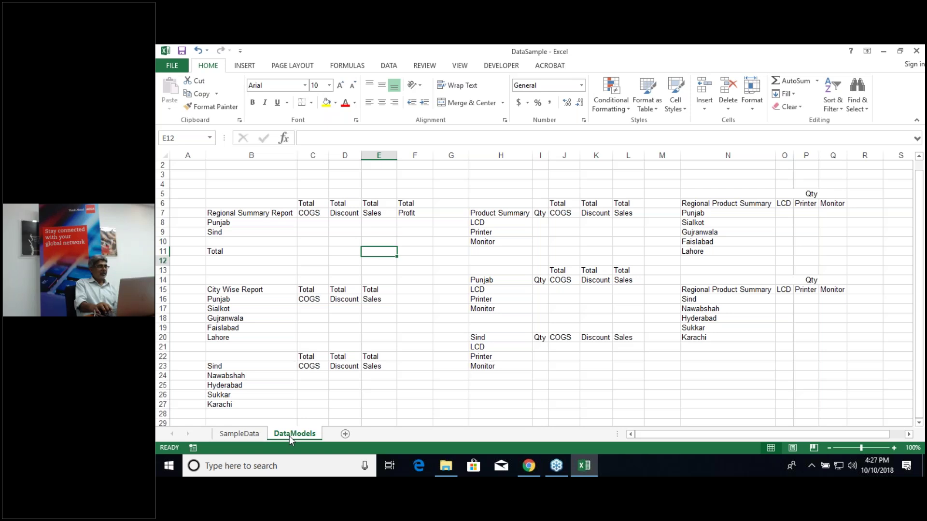
Step: Step through the City Wise Report list: Punjab, Sialkot, Gujranwala, Faislabad and Lahore
{"action": "key", "text": "Down"}
{"action": "key", "text": "Down"}
{"action": "key", "text": "Down"}
{"action": "key", "text": "Left"}
{"action": "key", "text": "Left"}
{"action": "key", "text": "Left"}
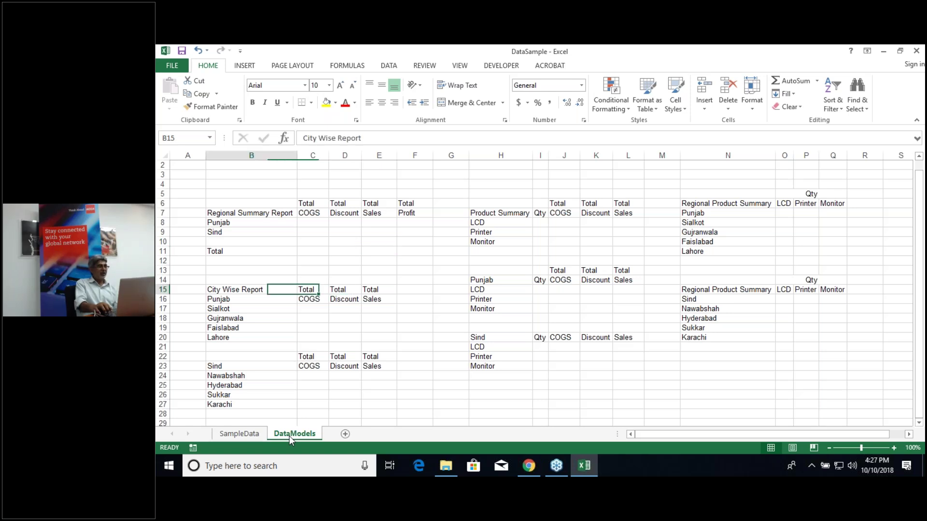
{"action": "key", "text": "Down"}
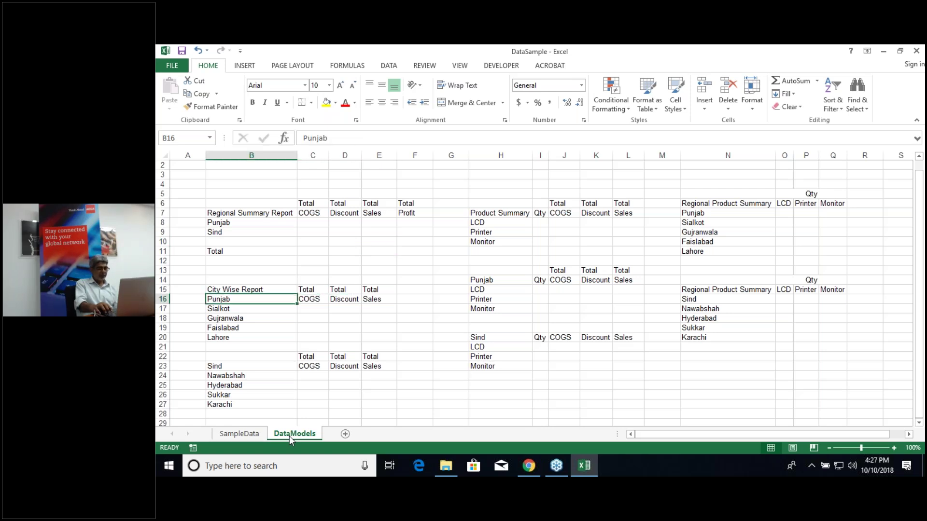
{"action": "key", "text": "Down"}
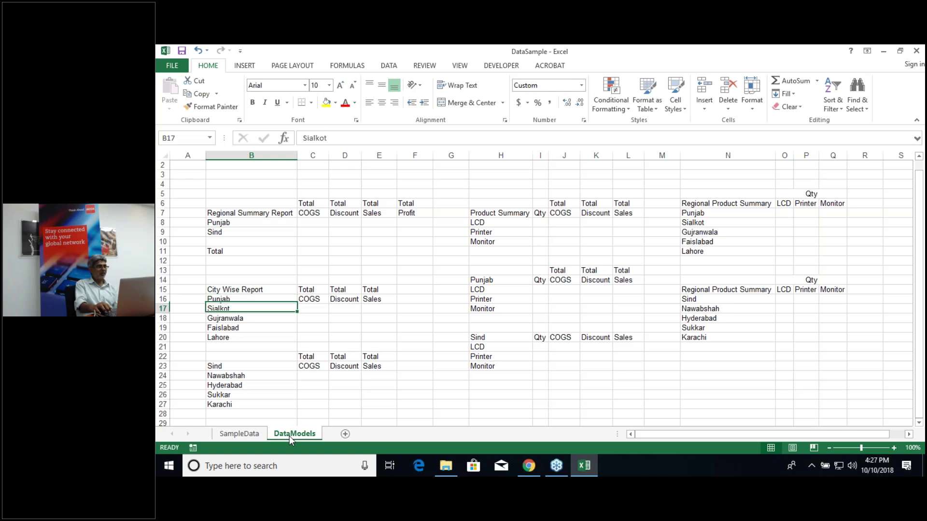
{"action": "key", "text": "Down"}
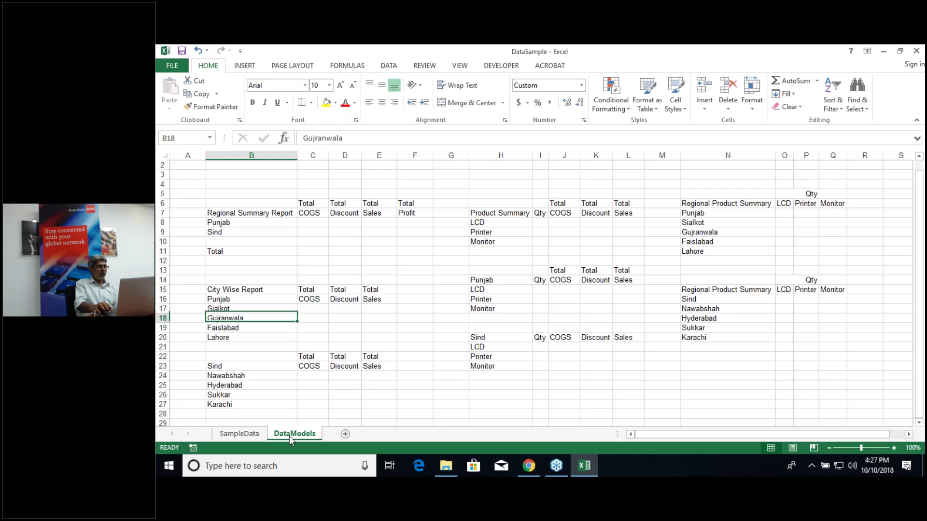
{"action": "key", "text": "Down"}
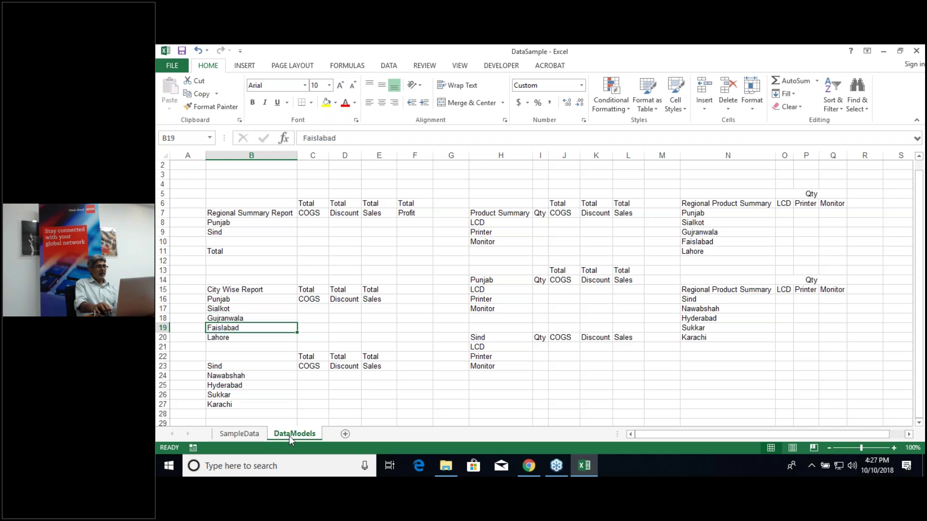
{"action": "key", "text": "Down"}
{"action": "key", "text": "Up"}
{"action": "key", "text": "Up"}
{"action": "key", "text": "Up"}
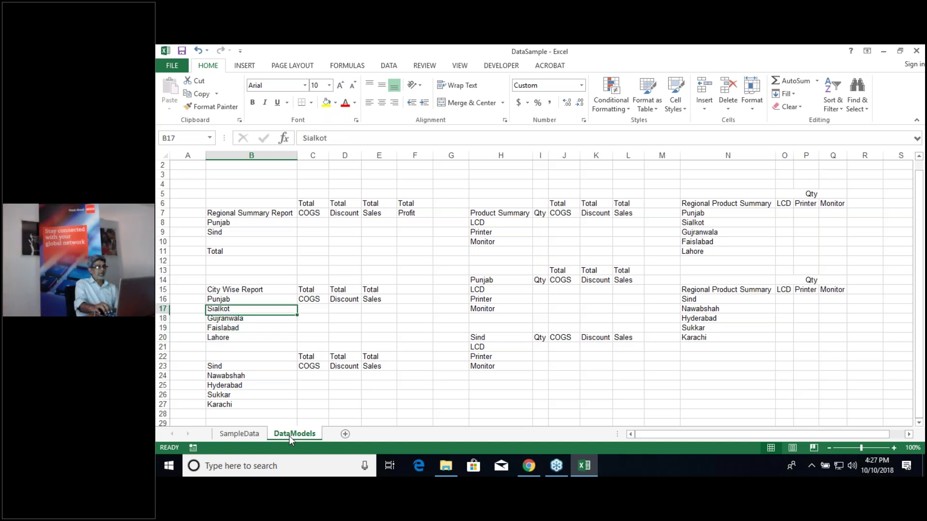
Step: Check the city report's COGS, Discount and Sales headings, then the Product Summary title in H7
{"action": "key", "text": "Up"}
{"action": "key", "text": "Right"}
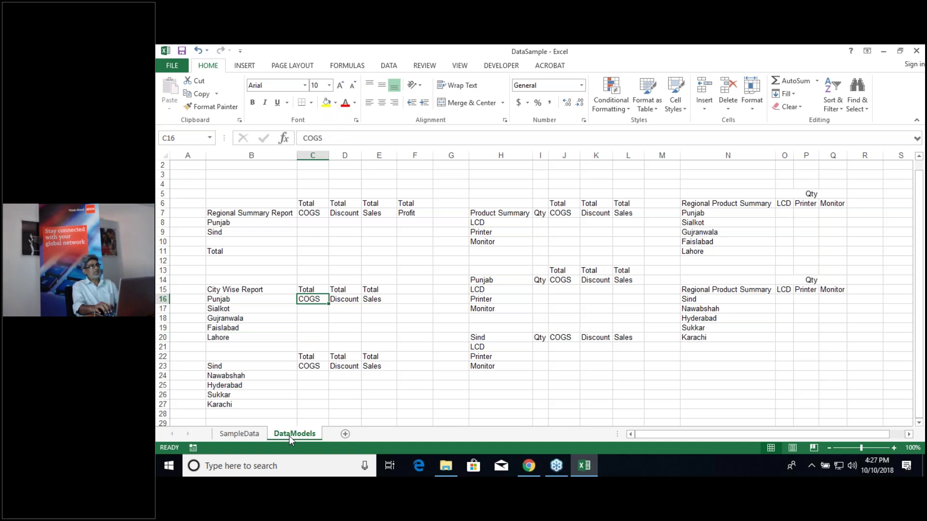
{"action": "key", "text": "Right"}
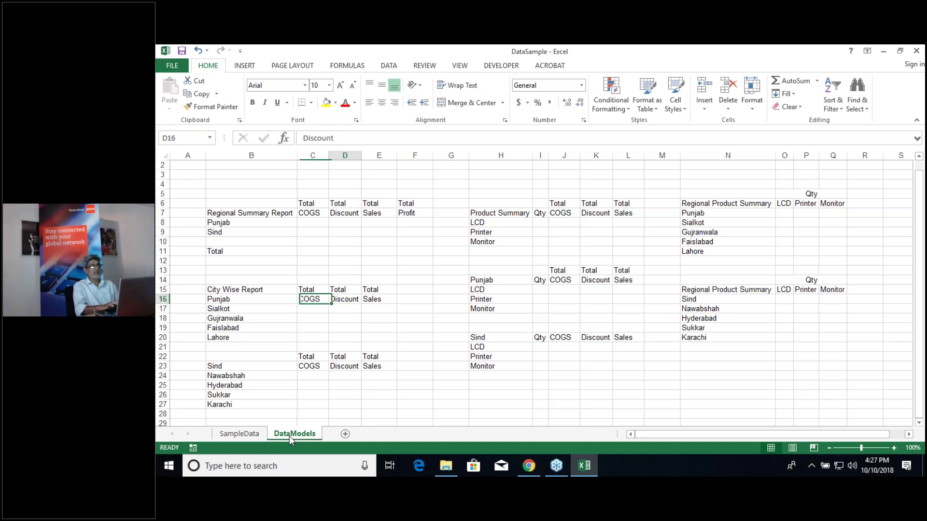
{"action": "key", "text": "Right"}
{"action": "key", "text": "Right"}
{"action": "key", "text": "Right"}
{"action": "key", "text": "Right"}
{"action": "key", "text": "Up"}
{"action": "key", "text": "Up"}
{"action": "key", "text": "Up"}
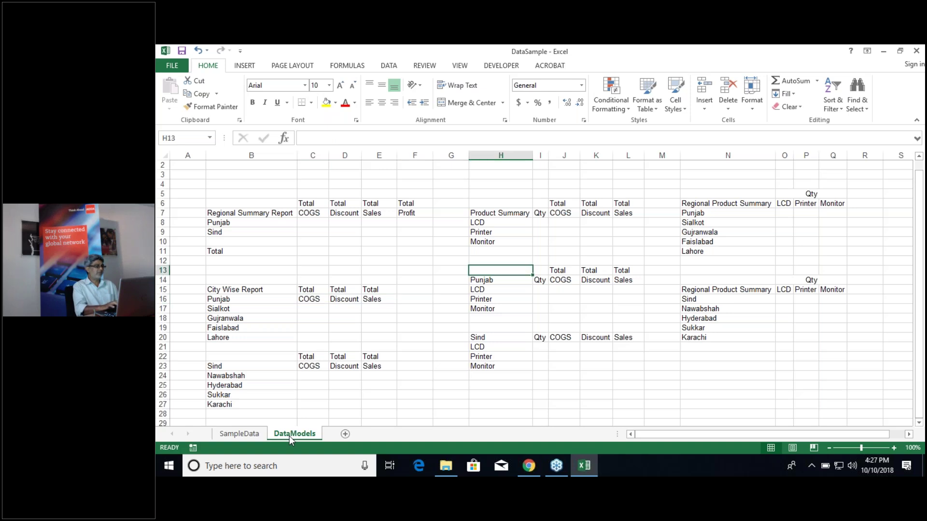
{"action": "key", "text": "Up"}
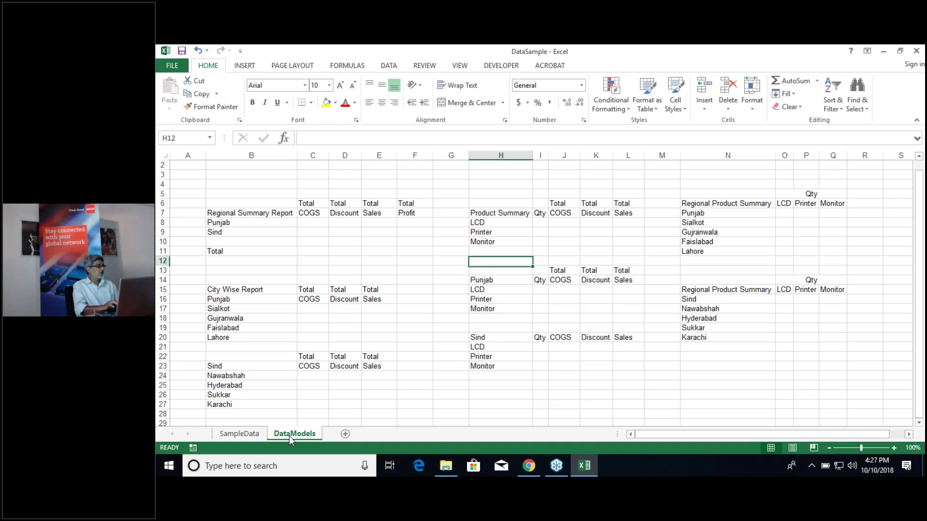
{"action": "key", "text": "Up"}
{"action": "key", "text": "Up"}
{"action": "key", "text": "Up"}
{"action": "key", "text": "Up"}
{"action": "key", "text": "Up"}
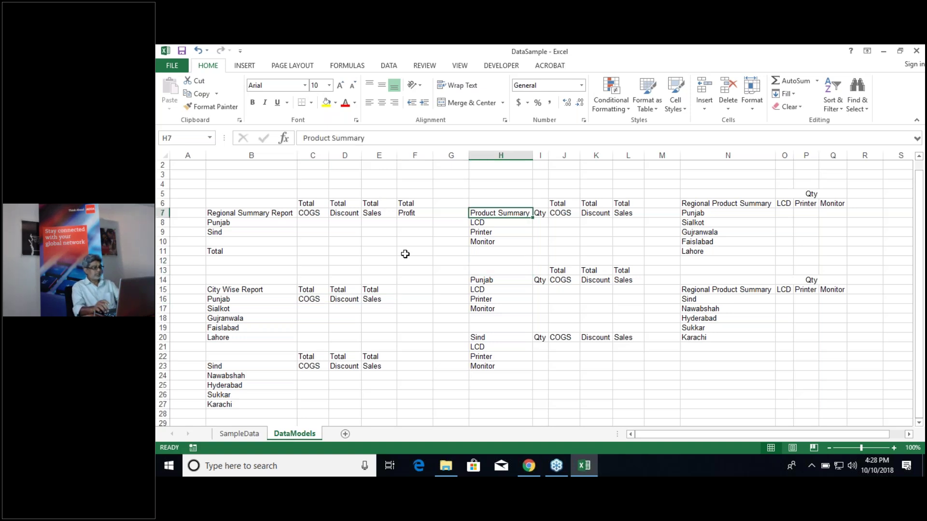
{"action": "left_click", "coordinate": [314, 222]}
{"action": "key", "text": "shift+Right"}
{"action": "key", "text": "shift+Right"}
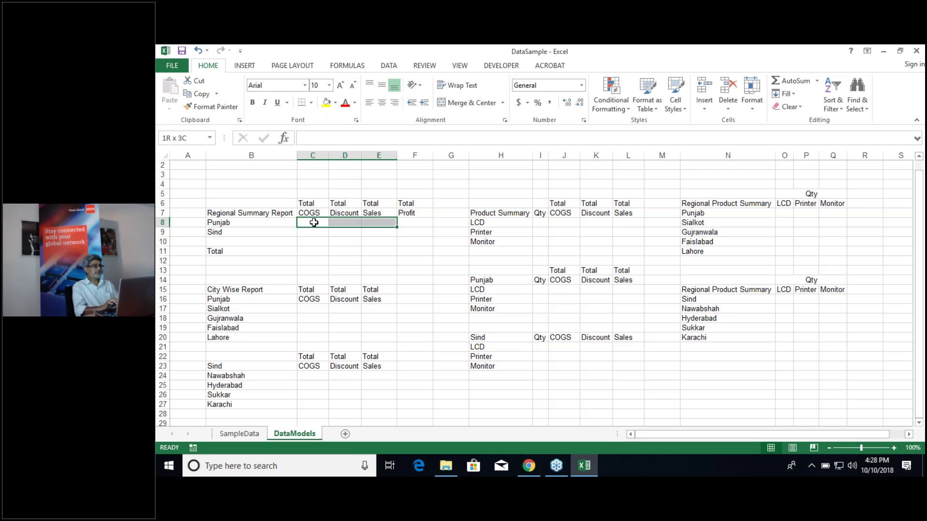
{"action": "key", "text": "shift+Right"}
{"action": "key", "text": "shift+Down"}
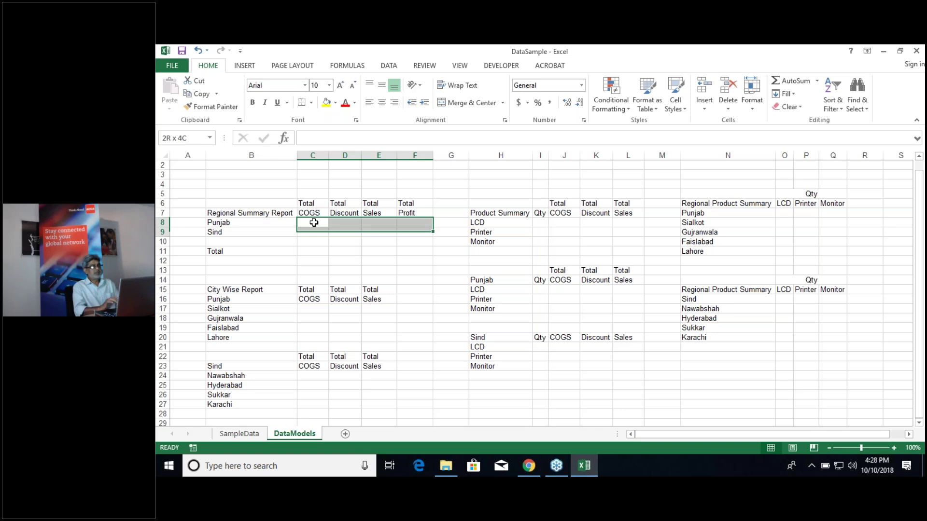
{"action": "key", "text": "shift+Down"}
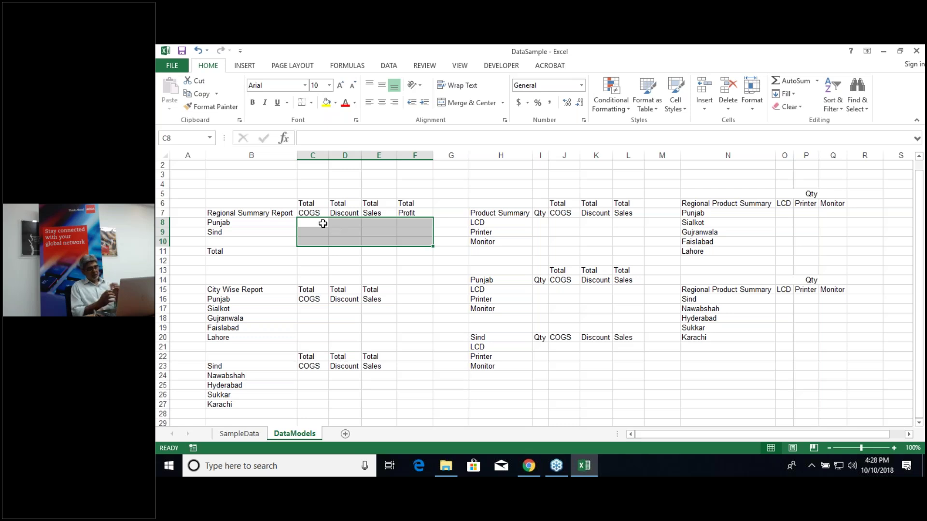
{"action": "left_click", "coordinate": [323, 224]}
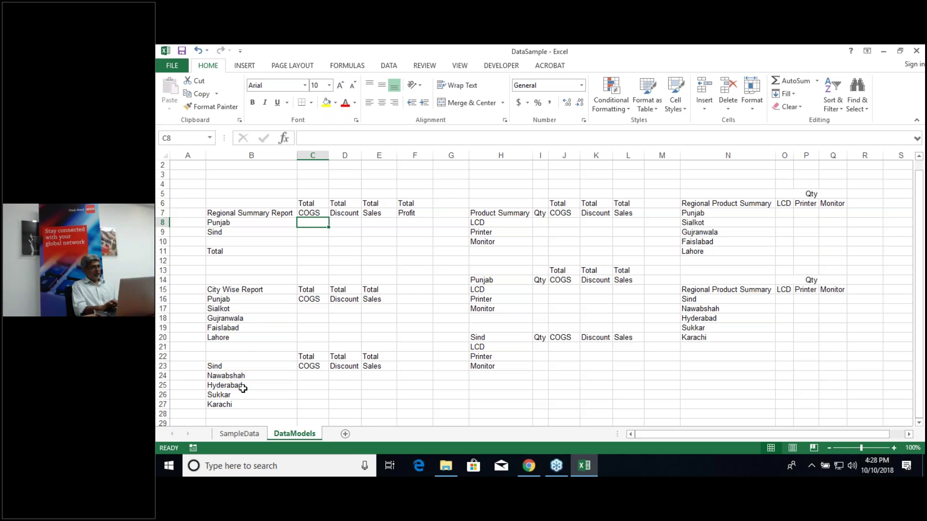
Step: Return to SampleData, check the COGS formula in I17, and minimize the Excel window
{"action": "left_click", "coordinate": [243, 435]}
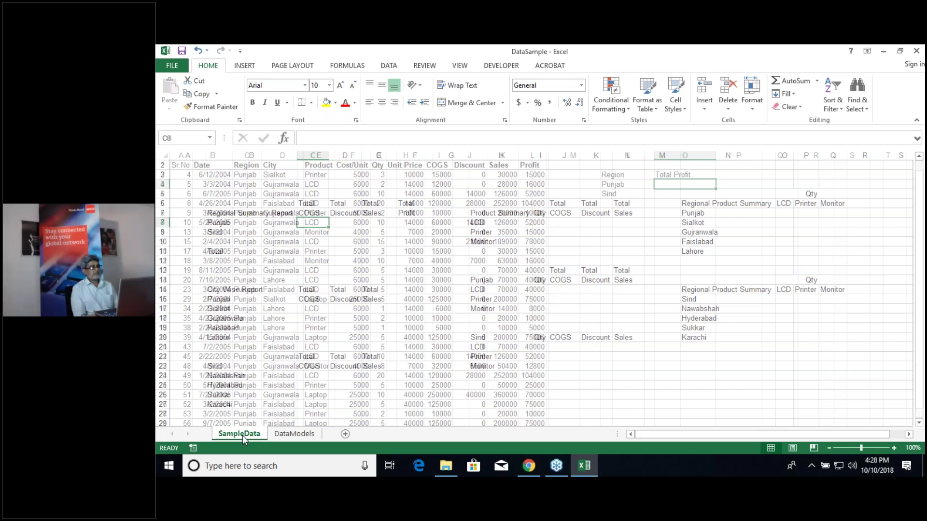
{"action": "left_click", "coordinate": [438, 320]}
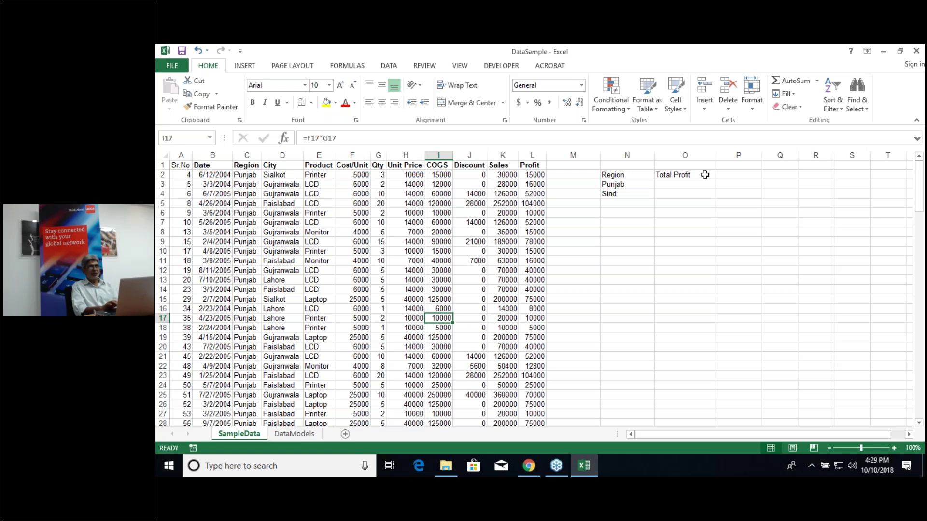
{"action": "left_click", "coordinate": [885, 53]}
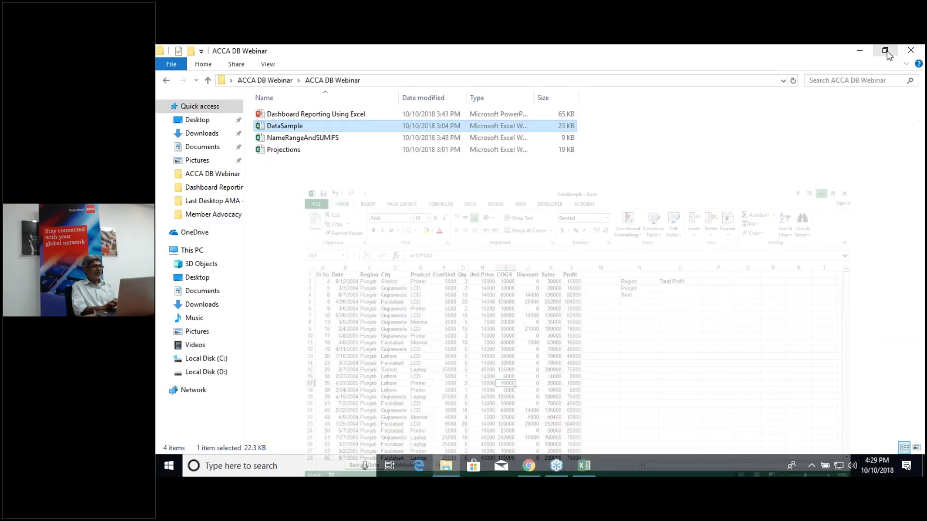
Step: Open NameRangeAndSUMIFS from the ACCA DB Webinar folder in Excel
{"action": "left_click", "coordinate": [325, 140]}
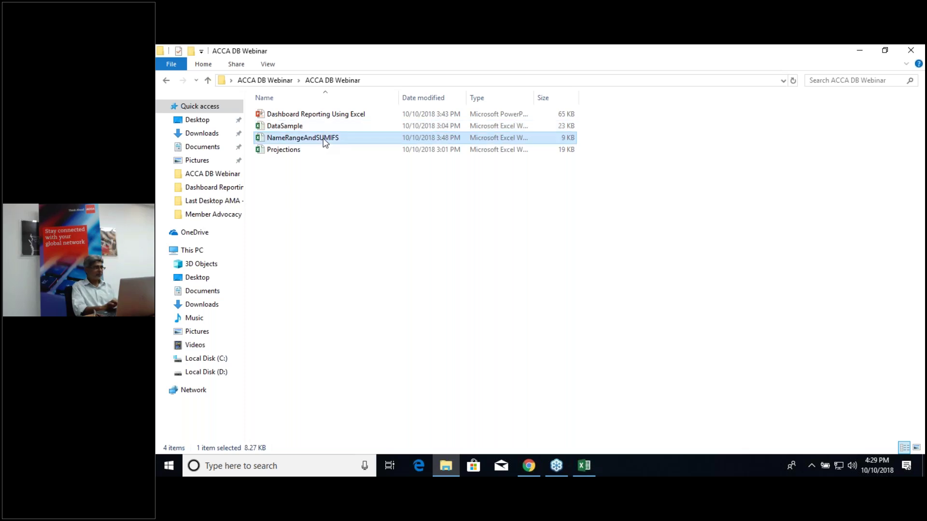
{"action": "double_click", "coordinate": [325, 141]}
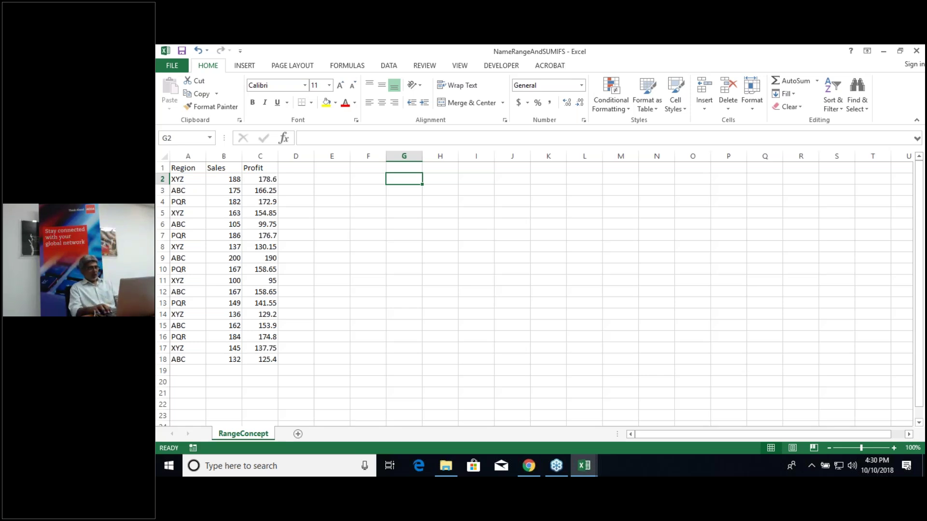
Step: Label cell F1 'Total Sales'
{"action": "left_click", "coordinate": [368, 179]}
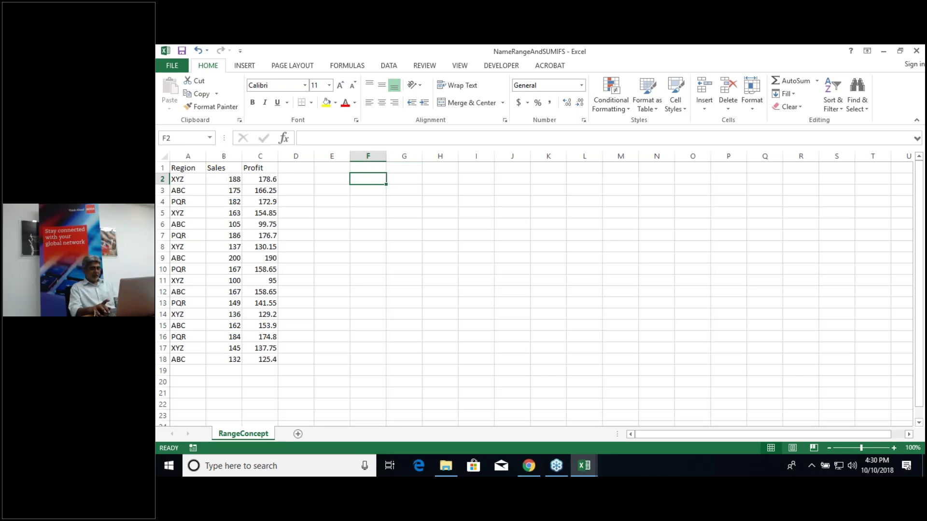
{"action": "left_click", "coordinate": [368, 168]}
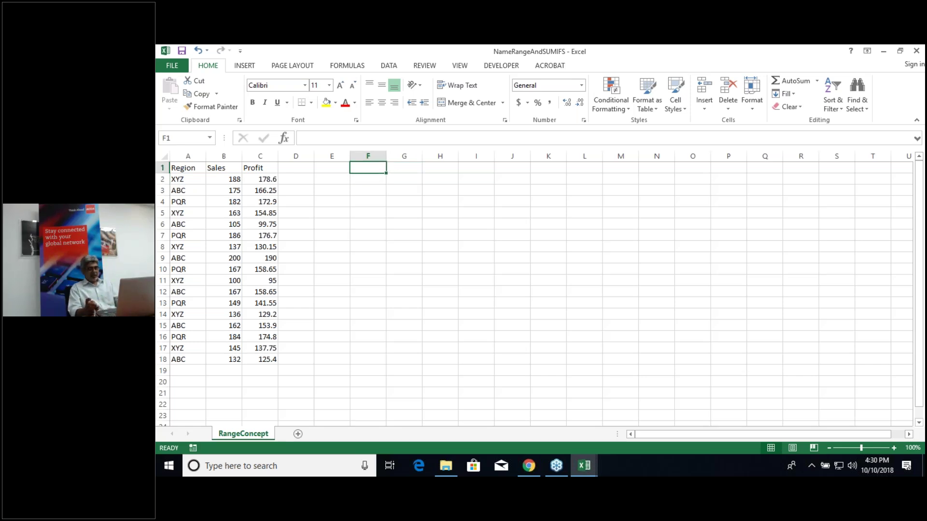
{"action": "key", "text": "F2"}
{"action": "type", "text": "Total"}
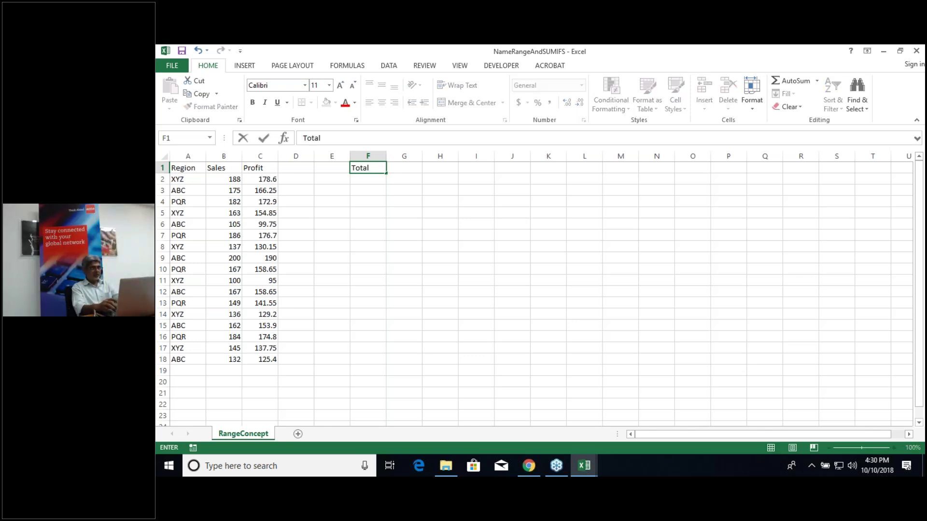
{"action": "key", "text": "ctrl+Return"}
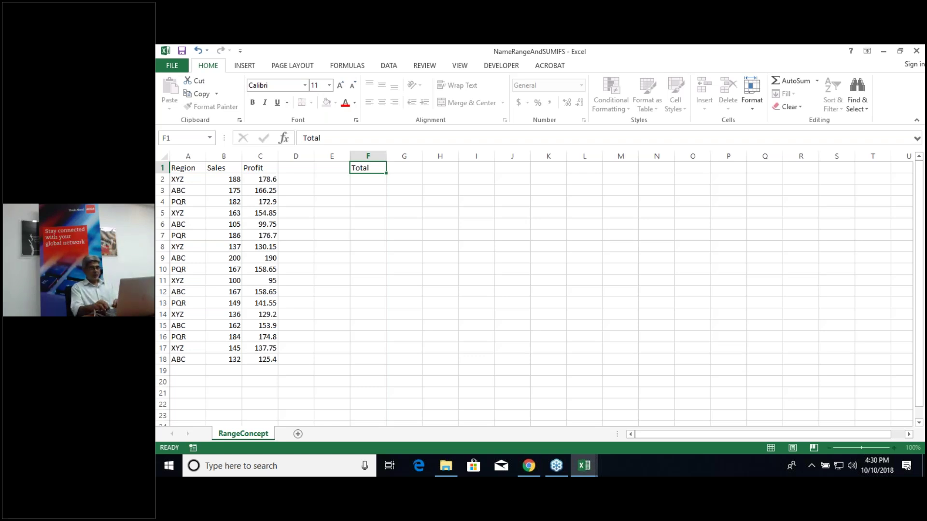
{"action": "left_click", "coordinate": [404, 168]}
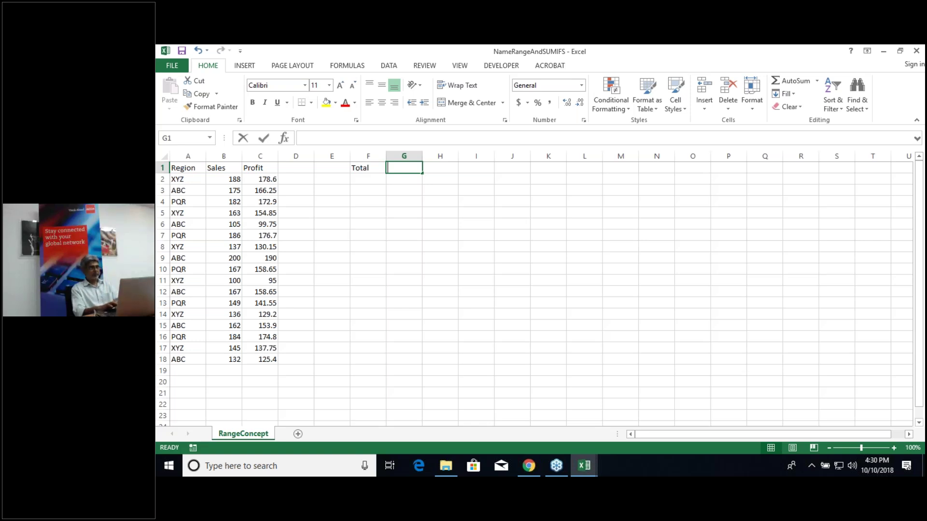
{"action": "type", "text": "Sales"}
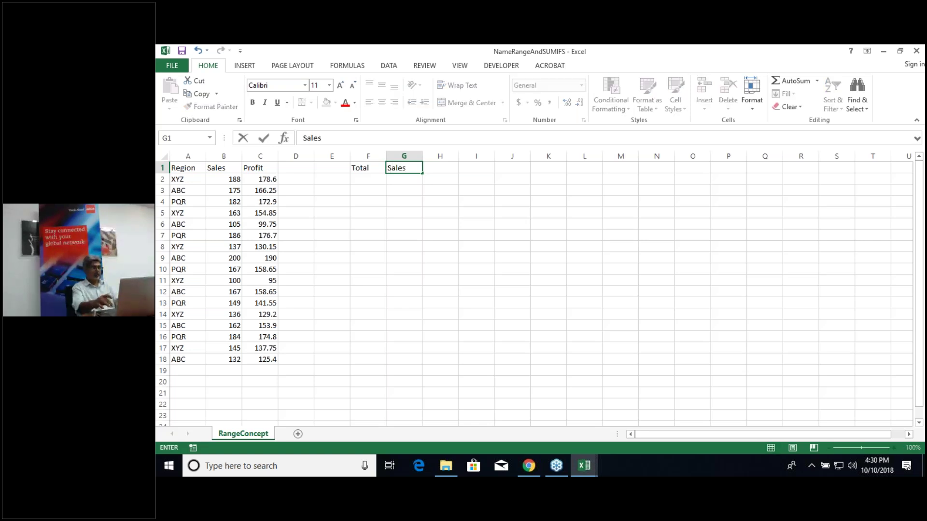
{"action": "left_click", "coordinate": [367, 168]}
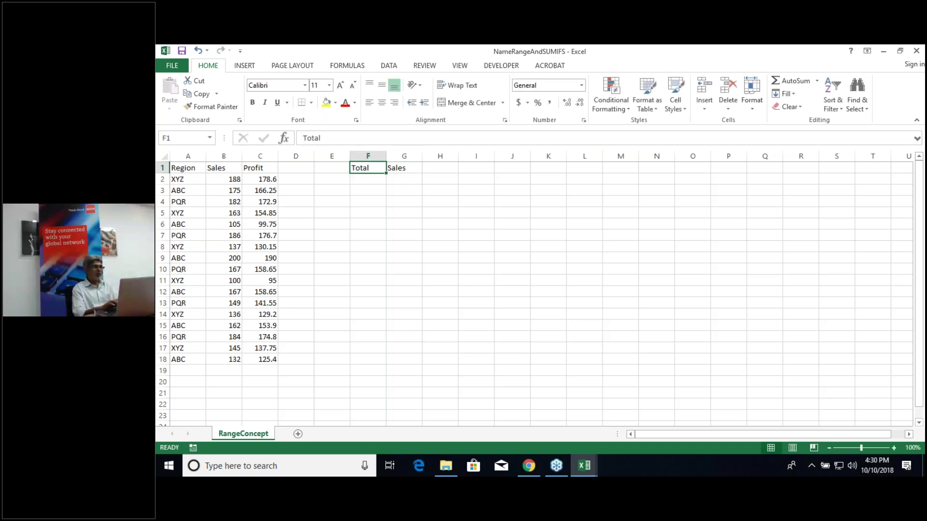
{"action": "key", "text": "F2"}
{"action": "type", "text": "Sales"}
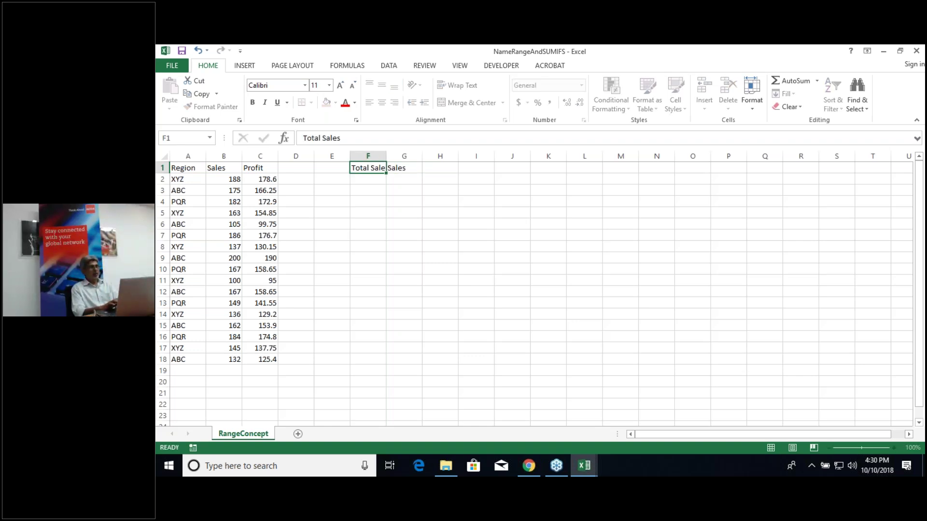
{"action": "key", "text": "Return"}
Step: Clear G1 and enter =SUM(B2:B18) there to total the Sales values
{"action": "left_click", "coordinate": [408, 168]}
{"action": "key", "text": "Delete"}
{"action": "left_click_drag", "start_coordinate": [385, 156], "coordinate": [386, 156]}
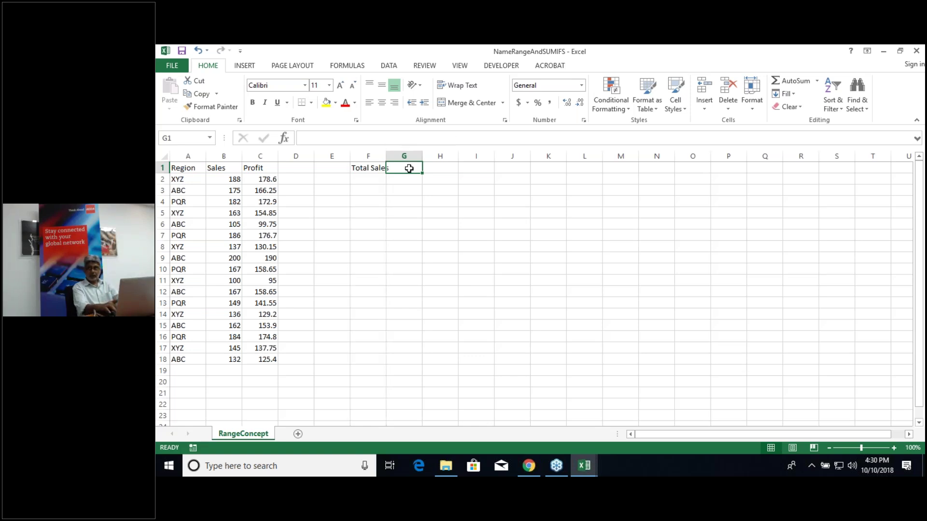
{"action": "key", "text": "F2"}
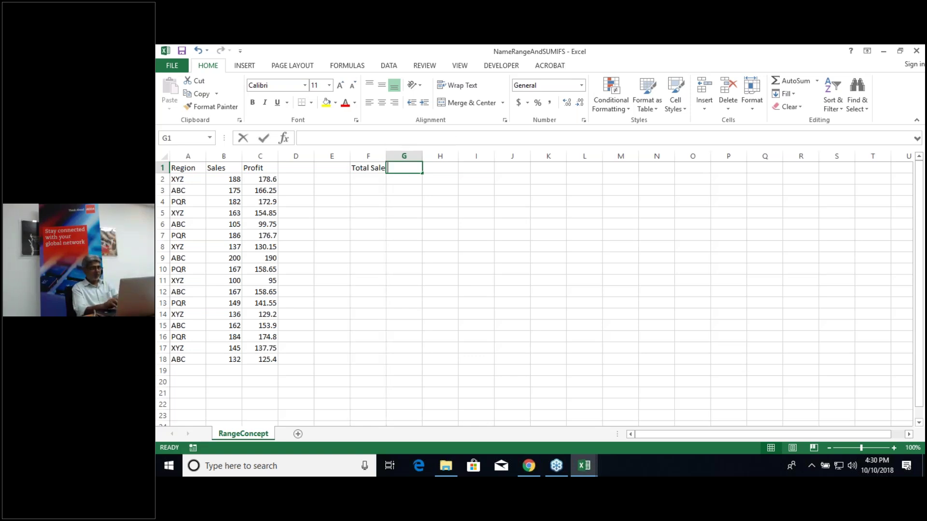
{"action": "type", "text": "="}
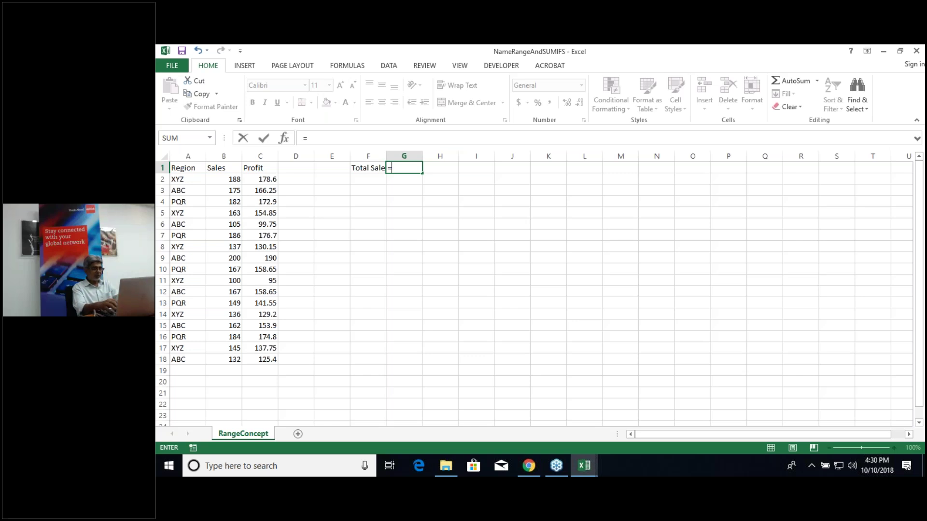
{"action": "type", "text": "S"}
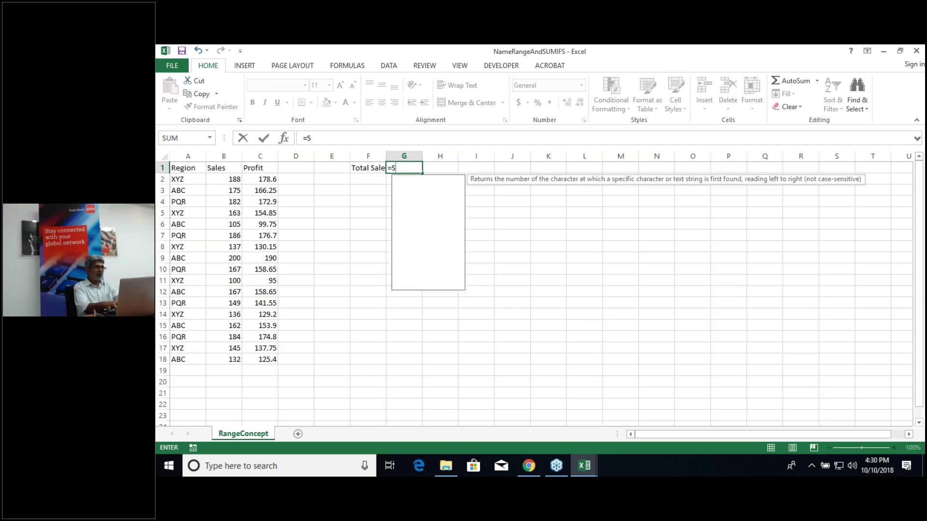
{"action": "type", "text": "UM("}
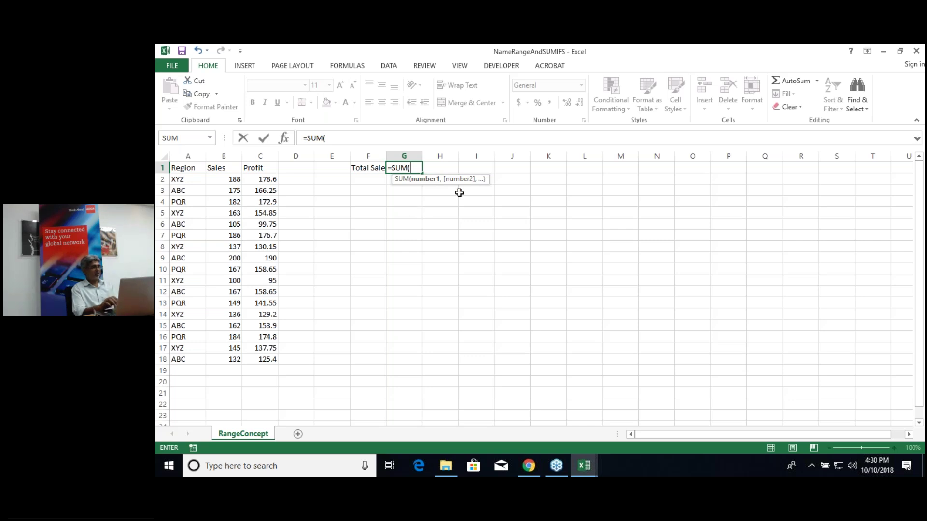
{"action": "left_click", "coordinate": [228, 180]}
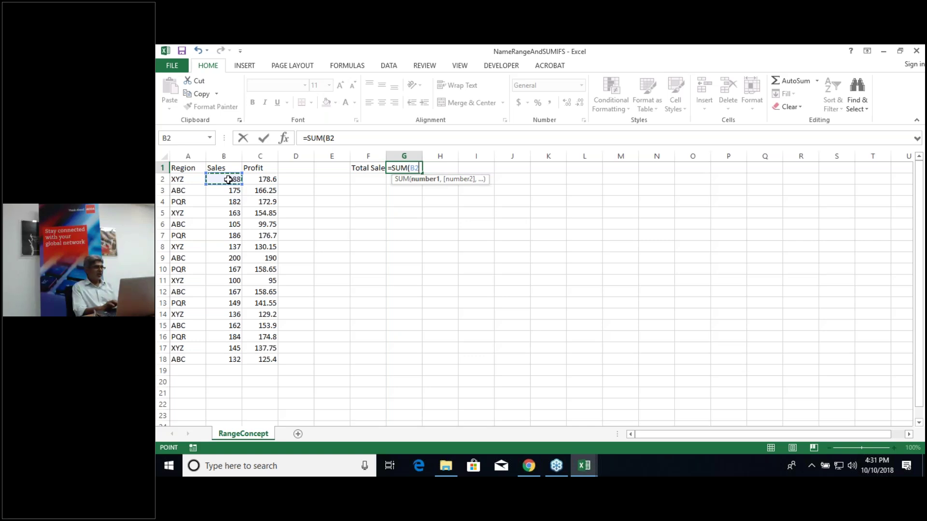
{"action": "left_click_drag", "start_coordinate": [228, 180], "coordinate": [232, 360]}
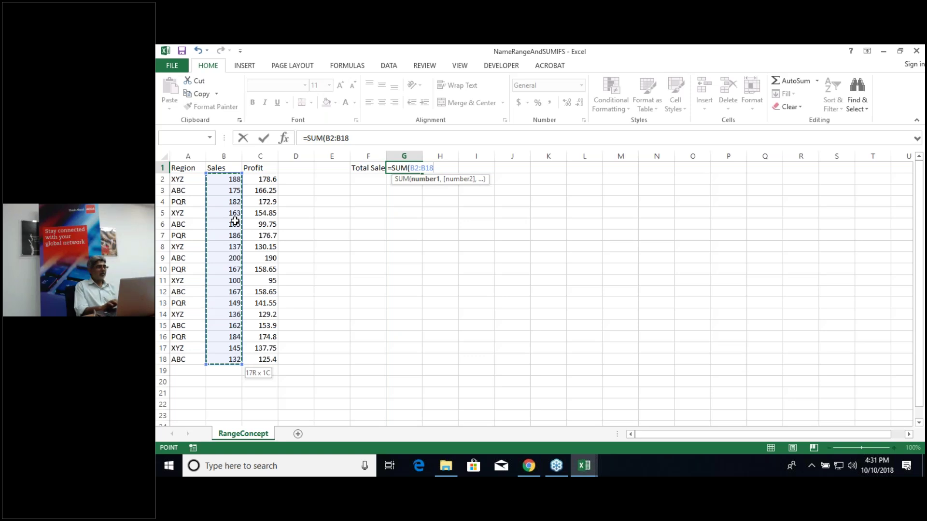
{"action": "type", "text": ")"}
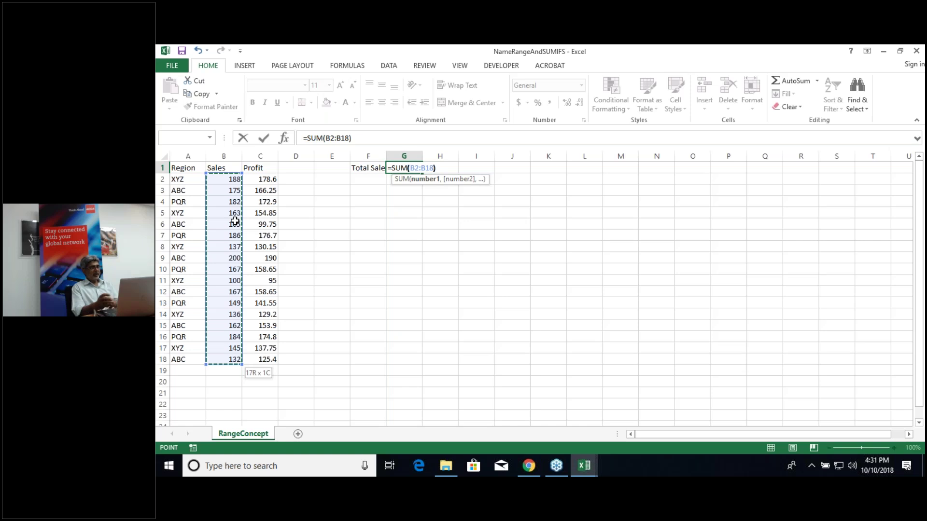
{"action": "key", "text": "ctrl+Return"}
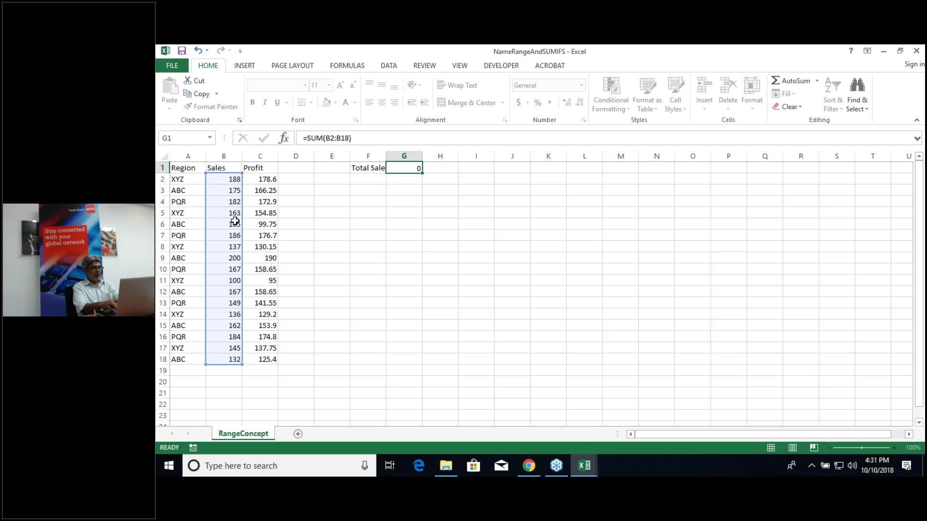
{"action": "left_click", "coordinate": [370, 179]}
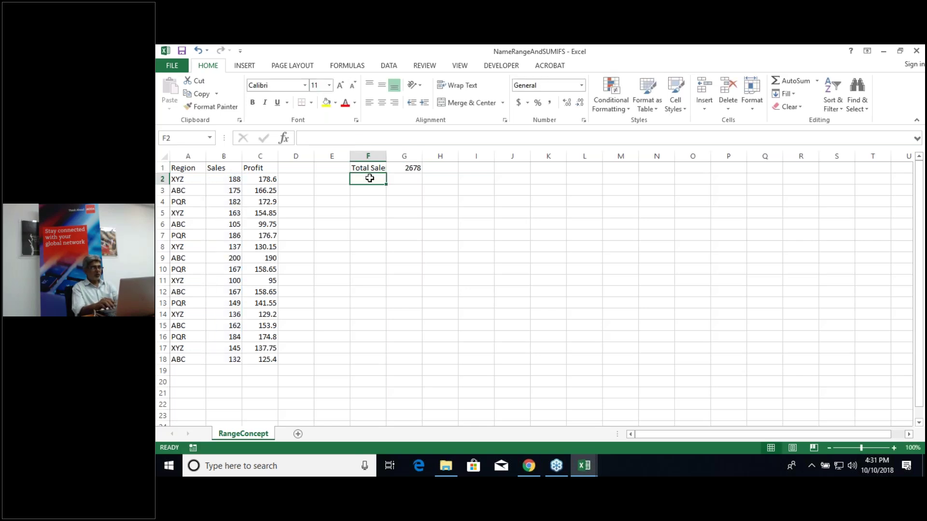
Step: Label F2 'Total Profit' and enter =Sum(C2:C18) in G2 beside it
{"action": "type", "text": "Total Pro"}
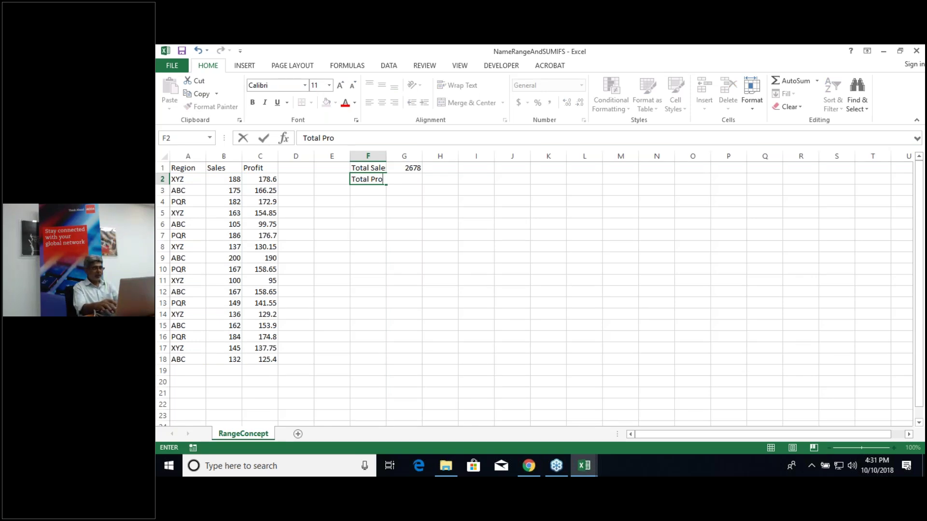
{"action": "type", "text": "fit"}
{"action": "key", "text": "Return"}
{"action": "key", "text": "Up"}
{"action": "key", "text": "Right"}
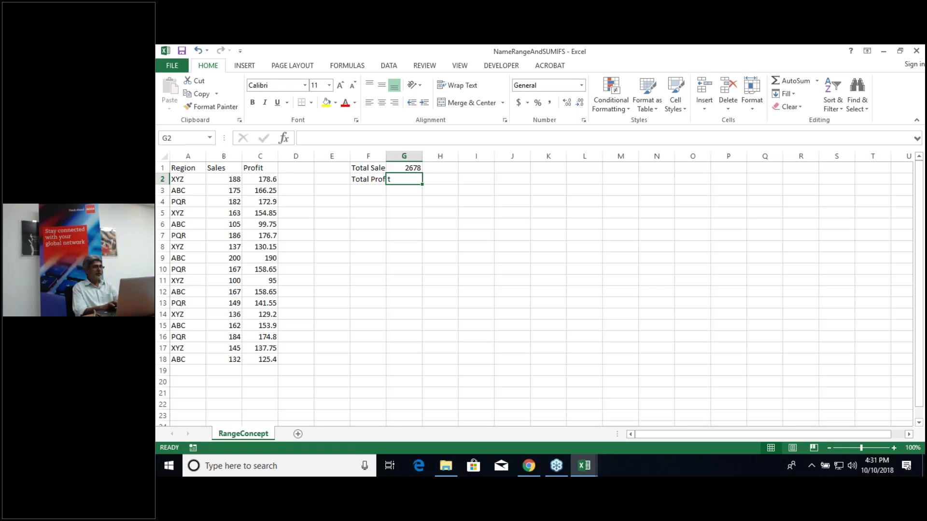
{"action": "type", "text": "S"}
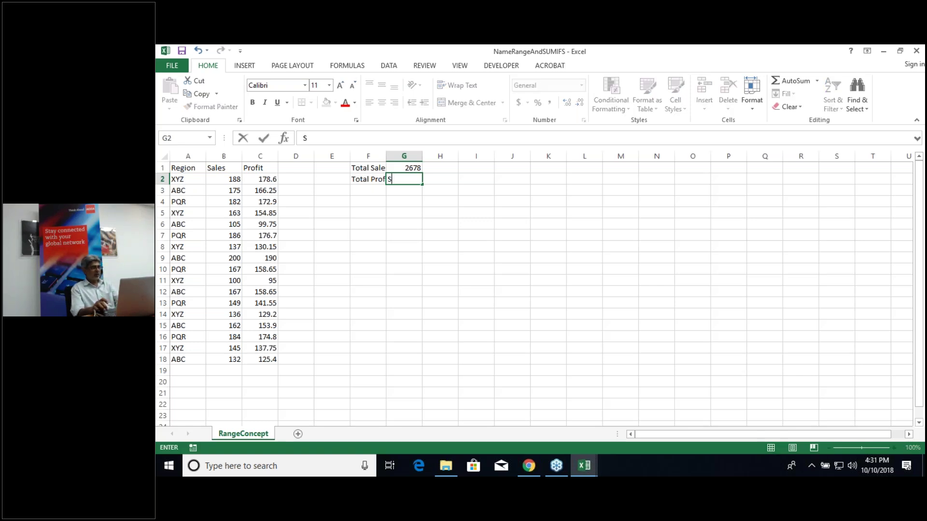
{"action": "key", "text": "BackSpace"}
{"action": "type", "text": "=Sum("}
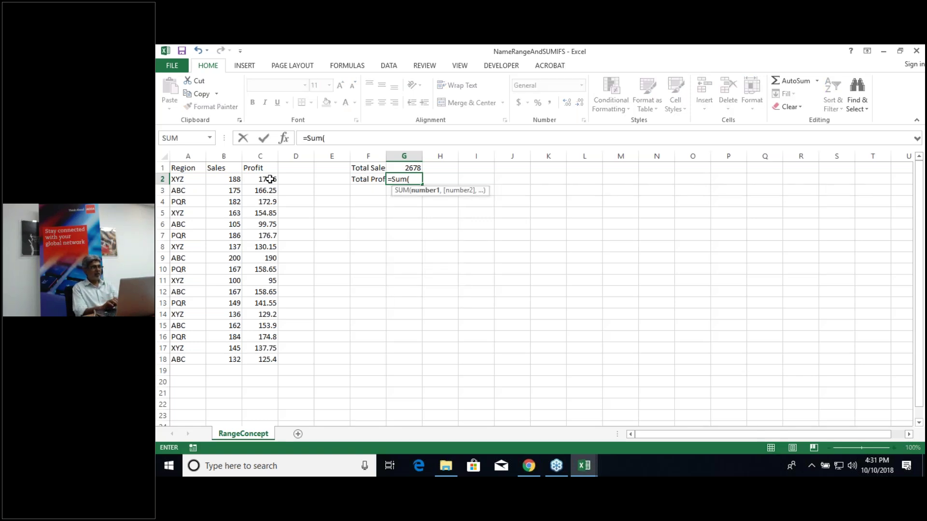
{"action": "left_click", "coordinate": [269, 179]}
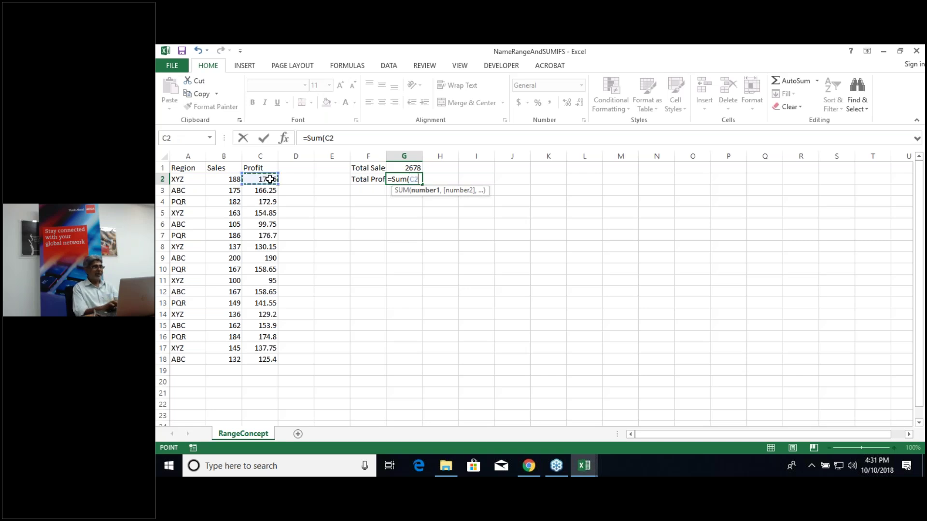
{"action": "key", "text": "ctrl+shift+Down"}
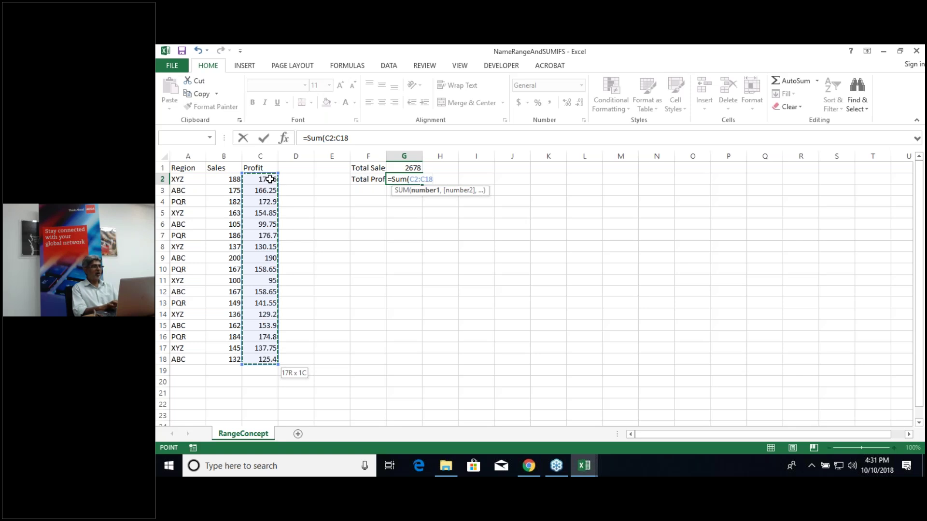
{"action": "key", "text": "Return"}
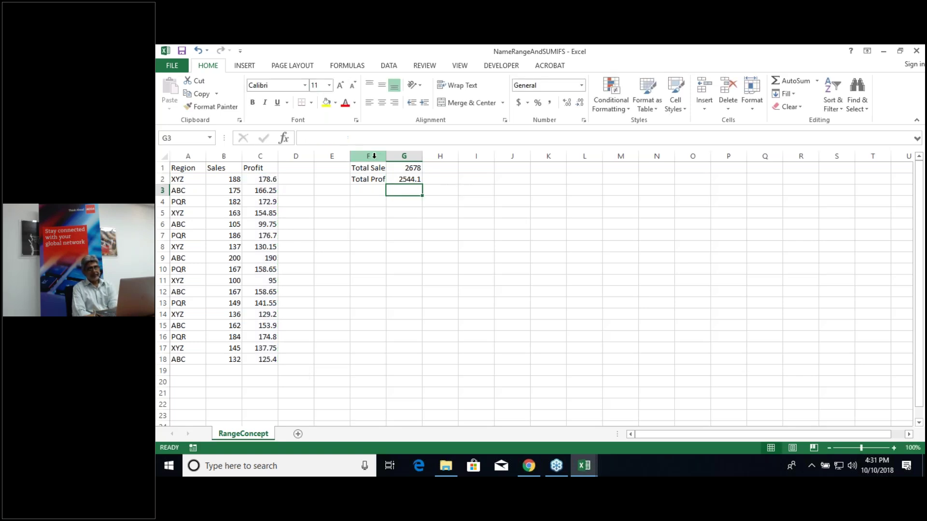
Step: Autofit column F so both Total labels fit
{"action": "left_click_drag", "start_coordinate": [374, 156], "coordinate": [401, 170]}
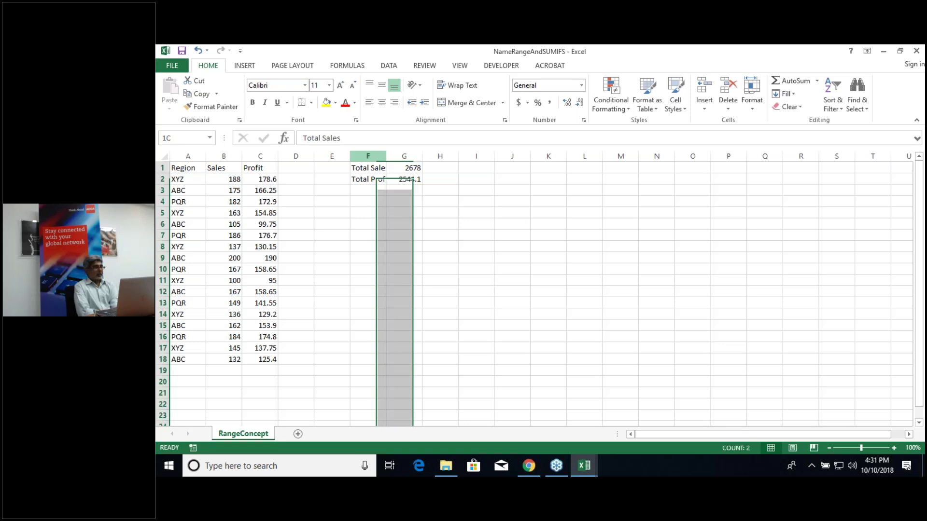
{"action": "double_click", "coordinate": [387, 156]}
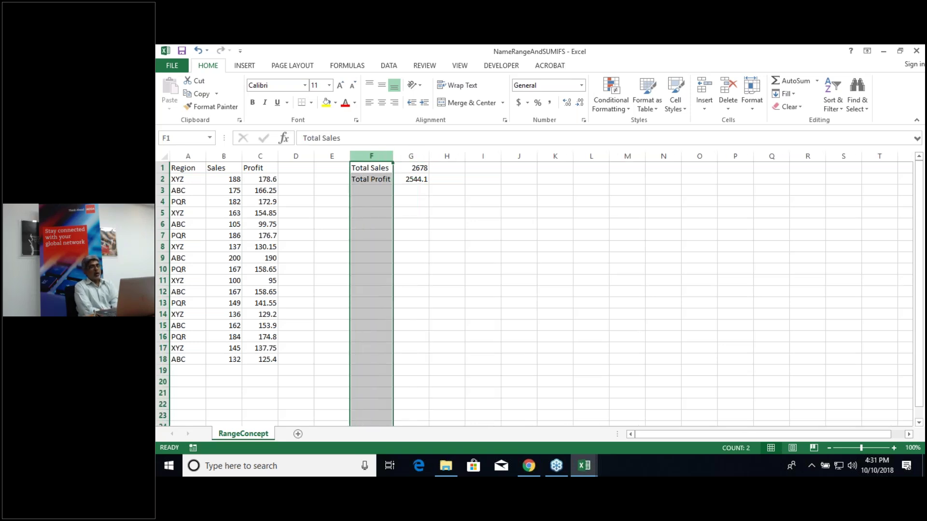
{"action": "left_click", "coordinate": [417, 203]}
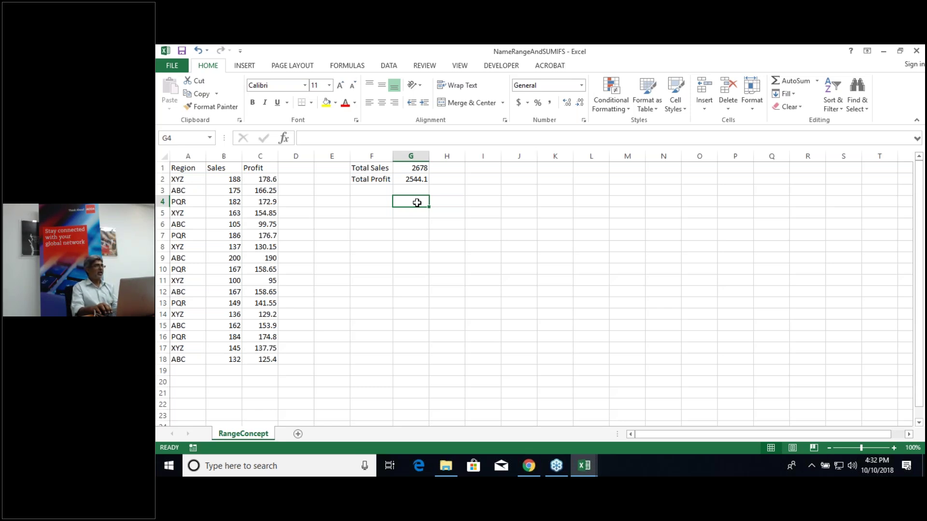
Step: Select the 17 Sales figures from B2 down to B18
{"action": "key", "text": "Left"}
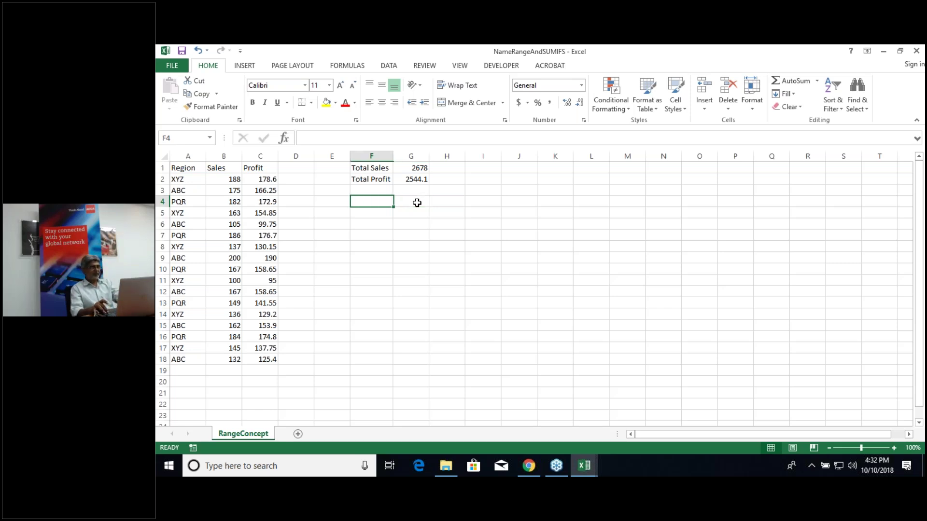
{"action": "key", "text": "Left"}
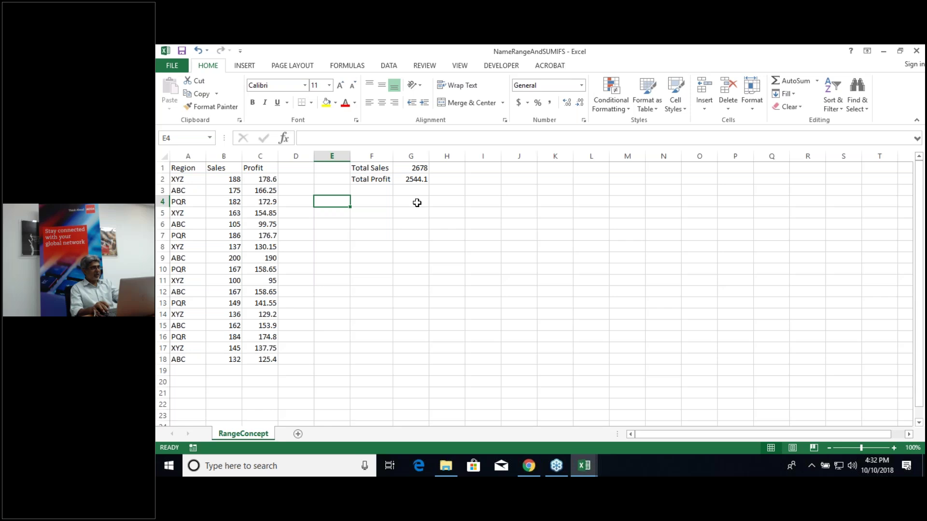
{"action": "key", "text": "Left"}
{"action": "key", "text": "Left"}
{"action": "key", "text": "Left"}
{"action": "key", "text": "Up"}
{"action": "key", "text": "Up"}
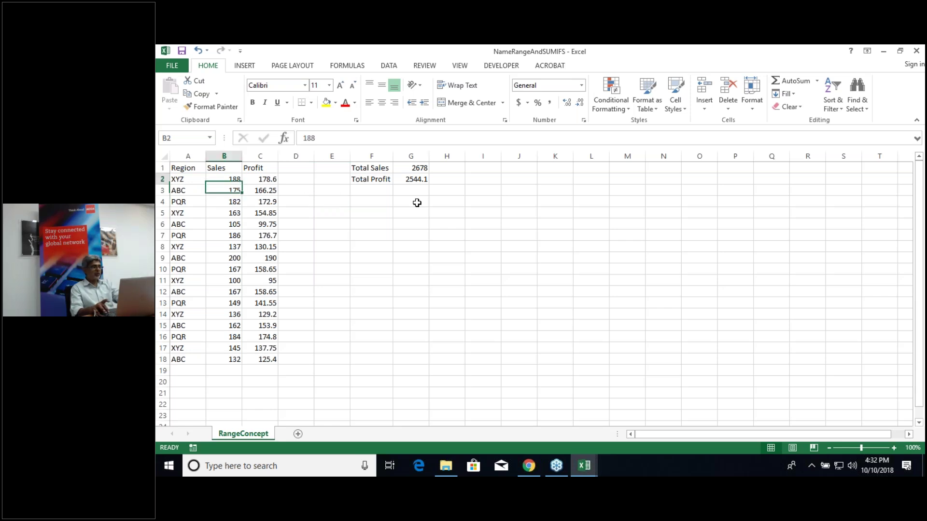
{"action": "key", "text": "shift+Down"}
{"action": "key", "text": "shift+Down"}
{"action": "key", "text": "shift+Down"}
{"action": "key", "text": "shift+Down"}
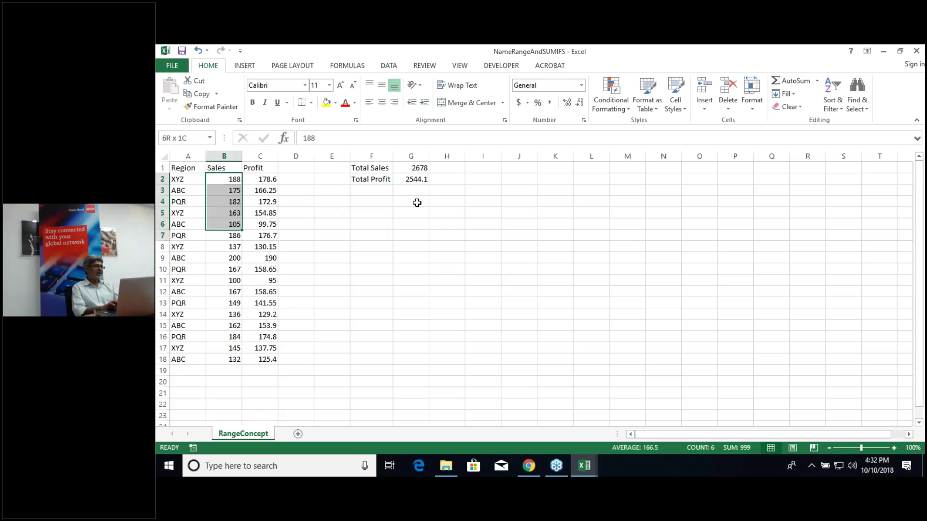
{"action": "key", "text": "shift+Down"}
{"action": "key", "text": "shift+Down"}
{"action": "key", "text": "shift+Down"}
{"action": "key", "text": "shift+Down"}
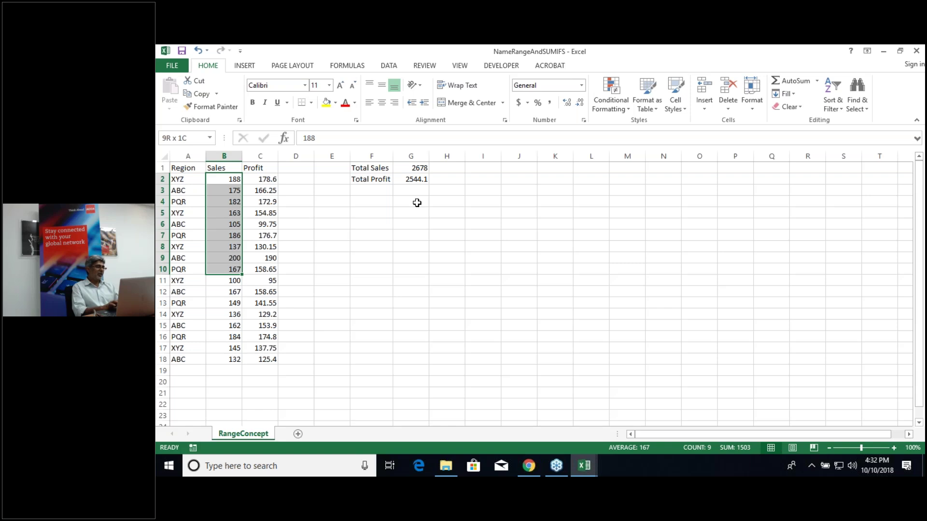
{"action": "key", "text": "ctrl+shift+Down"}
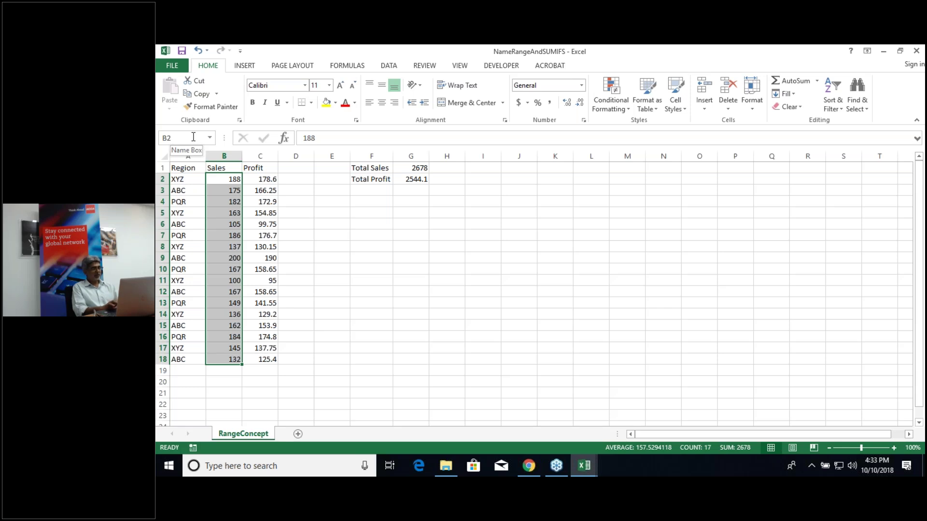
Step: Name the selected range B2:B18 'Sales' via the Name Box
{"action": "left_click", "coordinate": [193, 137]}
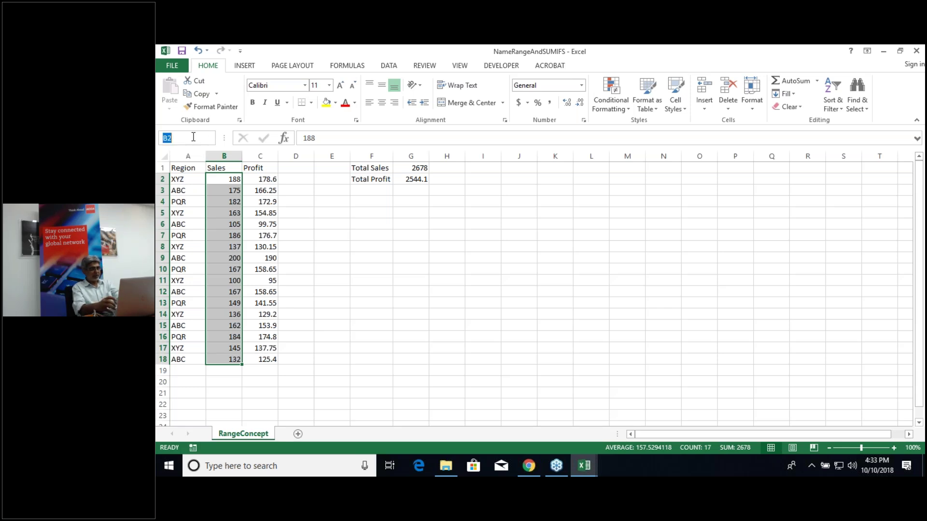
{"action": "type", "text": "Sales"}
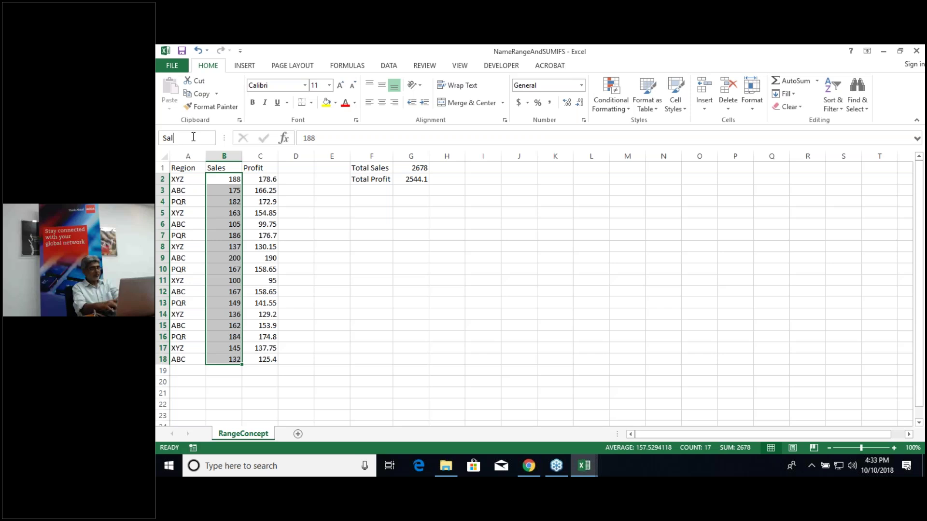
{"action": "key", "text": "Return"}
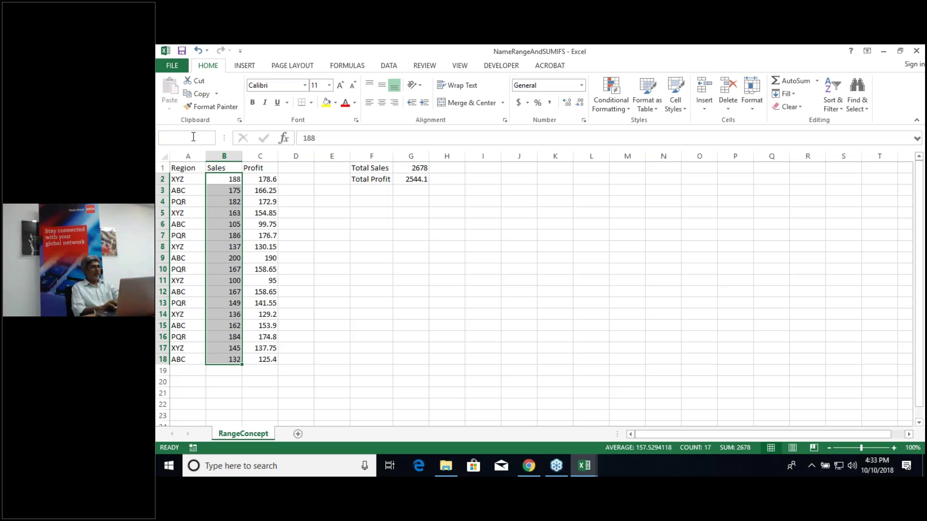
Step: Select C2:C18 and name it 'Profit' via the Name Box
{"action": "left_click", "coordinate": [260, 178]}
{"action": "key", "text": "shift+Down"}
{"action": "key", "text": "shift+Down"}
{"action": "key", "text": "shift+Down"}
{"action": "key", "text": "shift+Down"}
{"action": "key", "text": "shift+Down"}
{"action": "key", "text": "shift+Down"}
{"action": "key", "text": "shift+Down"}
{"action": "key", "text": "shift+Down"}
{"action": "key", "text": "shift+Down"}
{"action": "key", "text": "shift+Down"}
{"action": "key", "text": "shift+Down"}
{"action": "key", "text": "shift+Down"}
{"action": "key", "text": "shift+Down"}
{"action": "key", "text": "shift+Down"}
{"action": "key", "text": "shift+Down"}
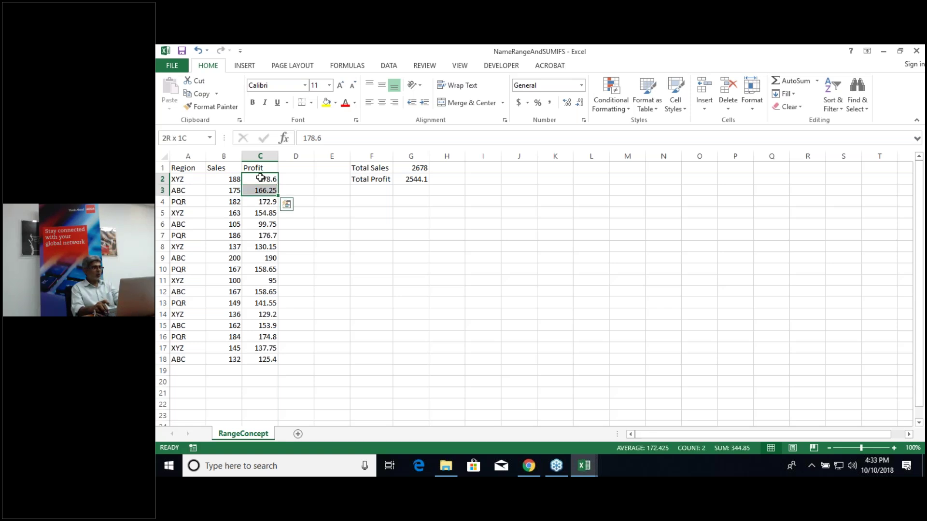
{"action": "key", "text": "shift+Down"}
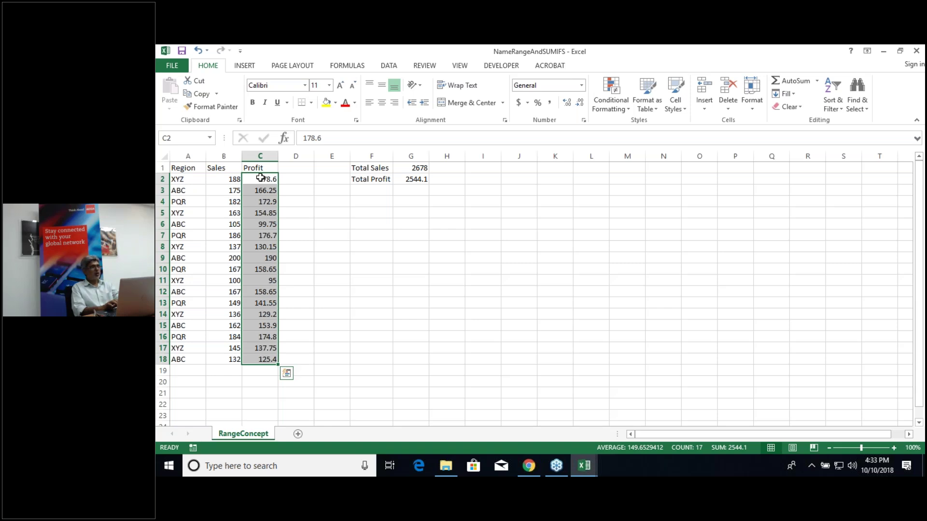
{"action": "left_click", "coordinate": [184, 137]}
{"action": "type", "text": "Profit"}
{"action": "key", "text": "Escape"}
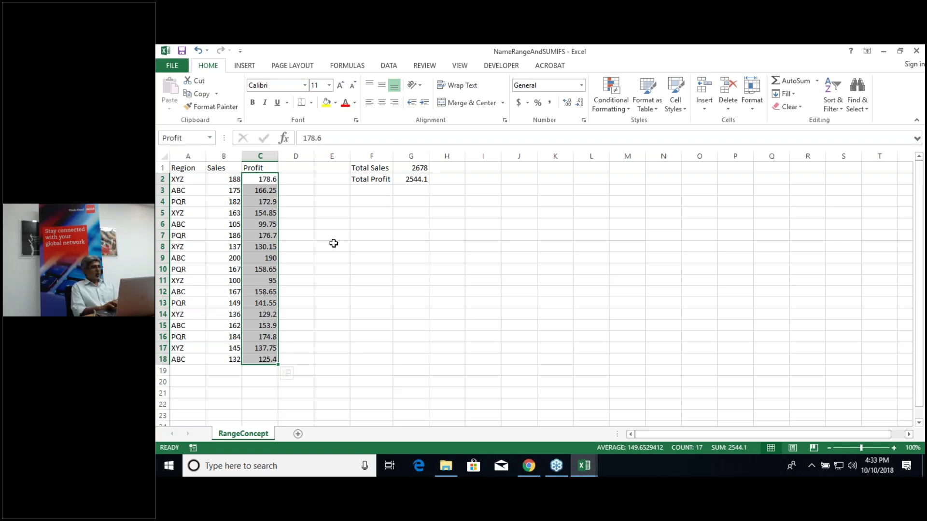
{"action": "left_click", "coordinate": [333, 243]}
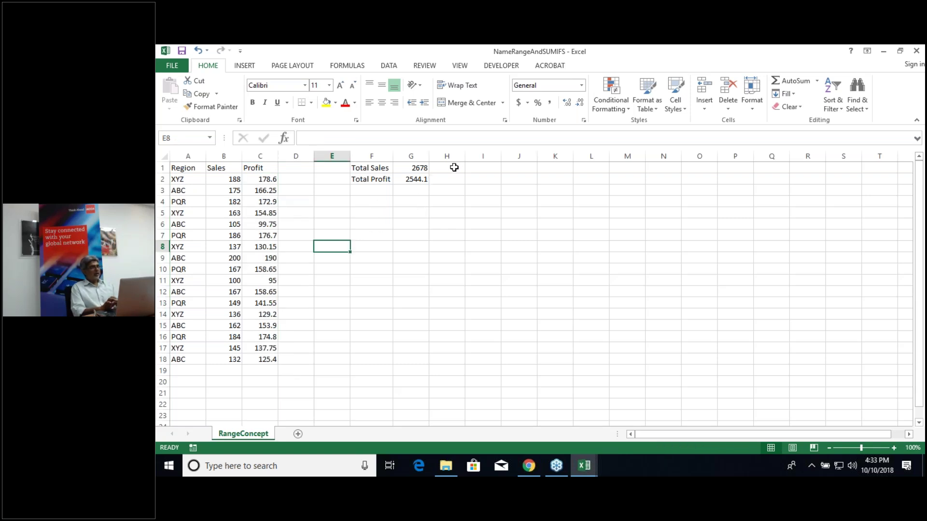
Step: Enter =SUM(Sales) in H1 and =SUM(Profit) in H2, then display formulas
{"action": "left_click", "coordinate": [455, 168]}
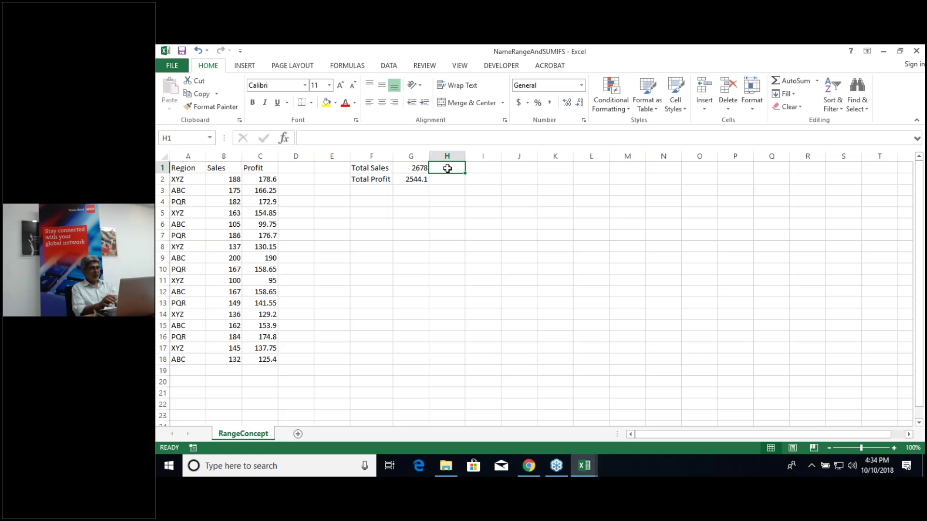
{"action": "type", "text": "=s"}
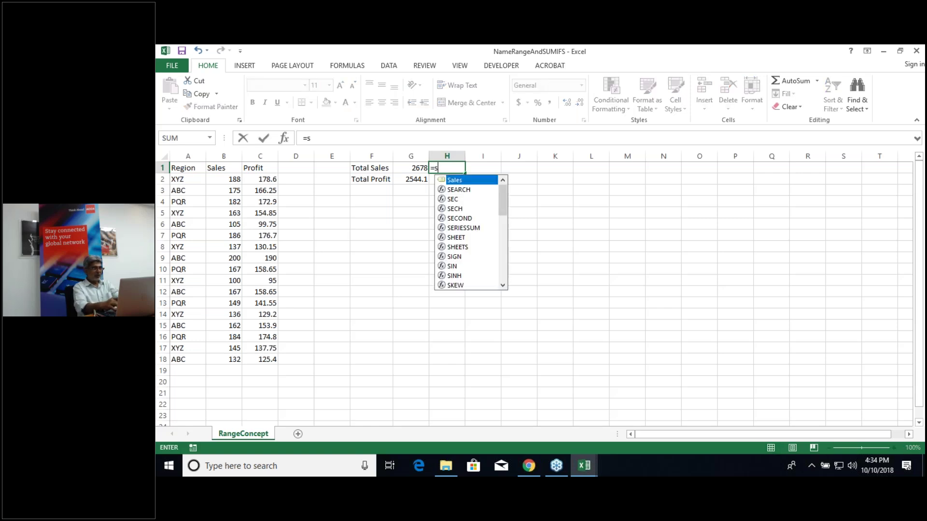
{"action": "type", "text": "um("}
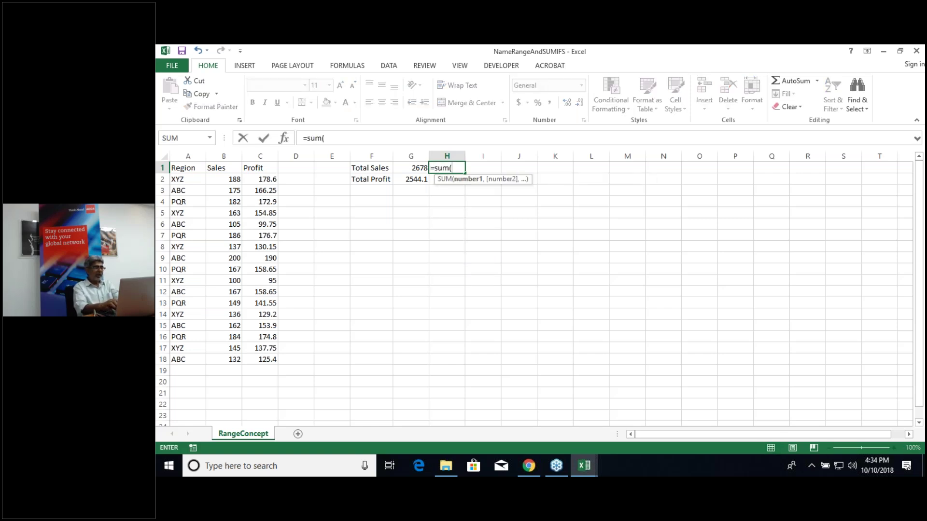
{"action": "type", "text": "Sale"}
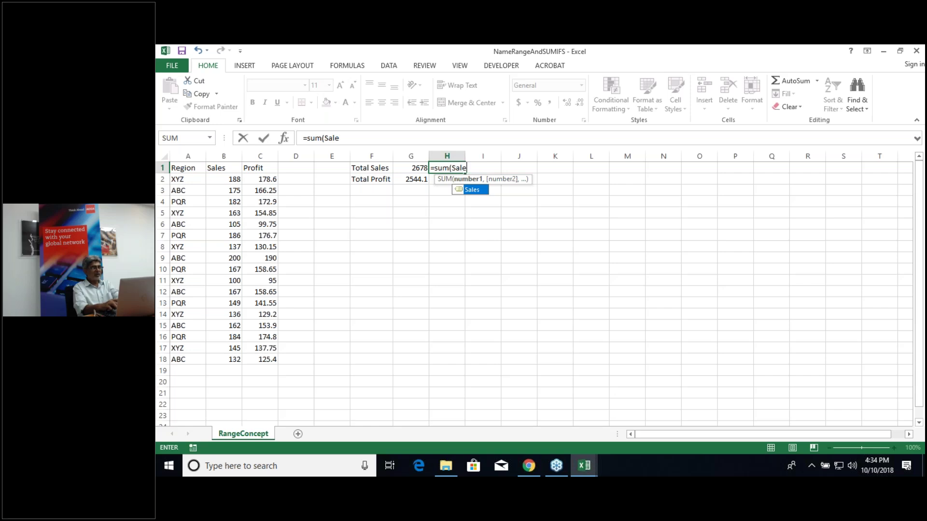
{"action": "type", "text": "s"}
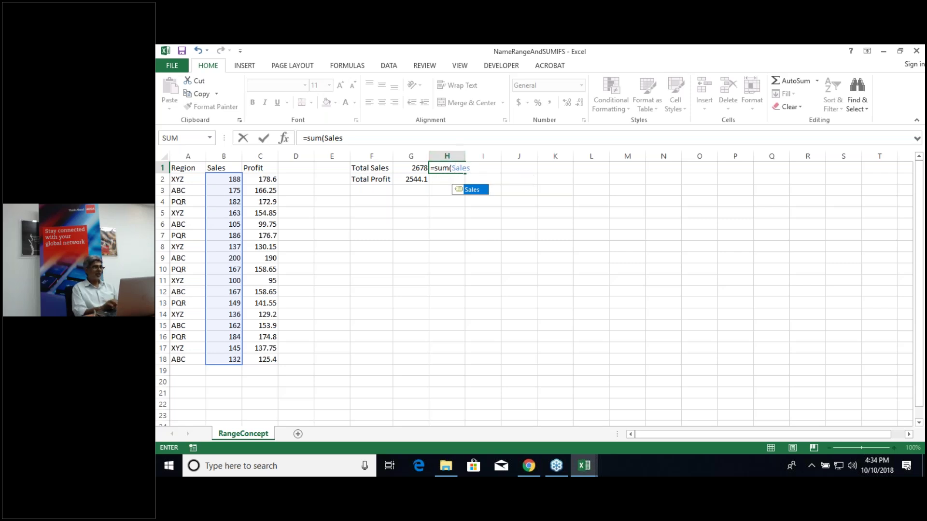
{"action": "type", "text": ")"}
{"action": "key", "text": "Return"}
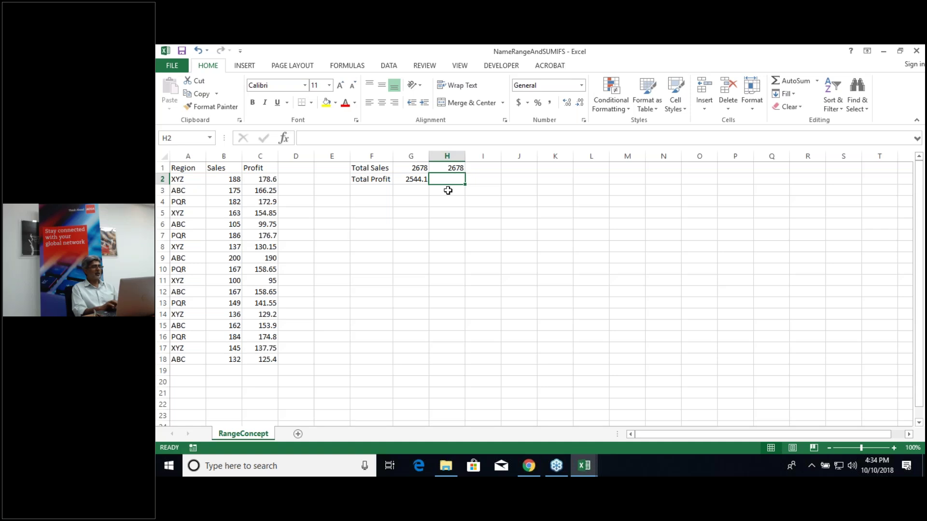
{"action": "type", "text": "=s"}
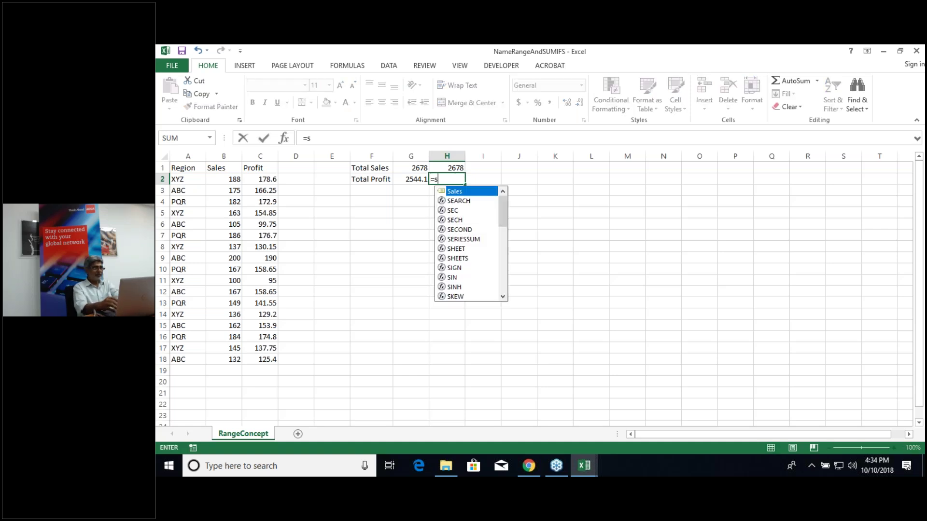
{"action": "type", "text": "um("}
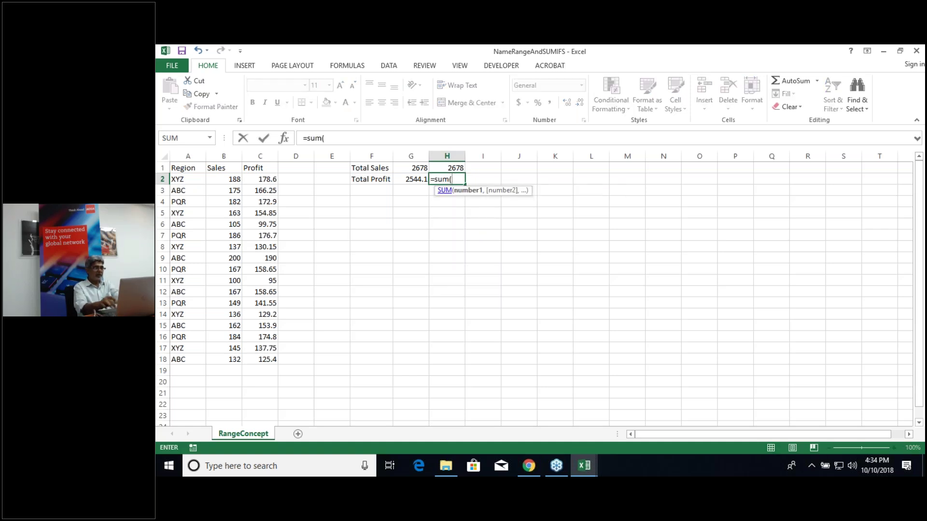
{"action": "type", "text": "pr"}
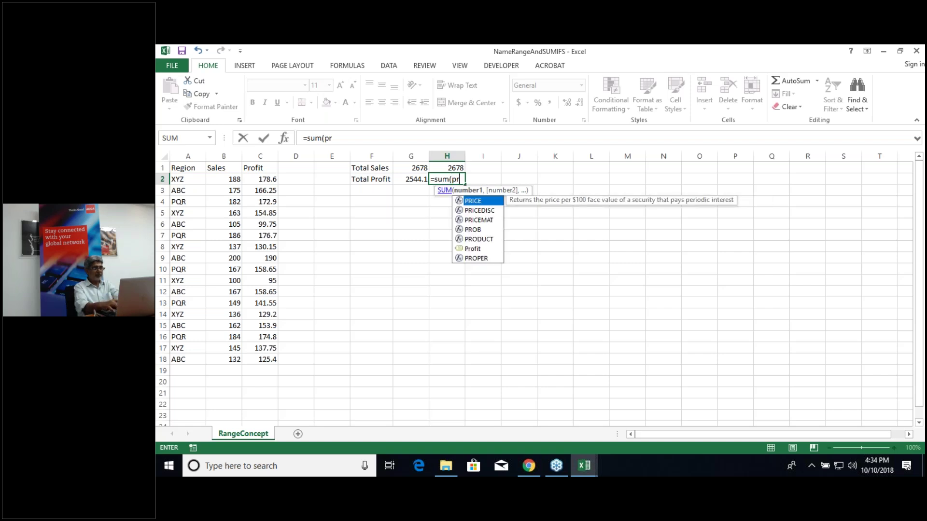
{"action": "type", "text": "ofit"}
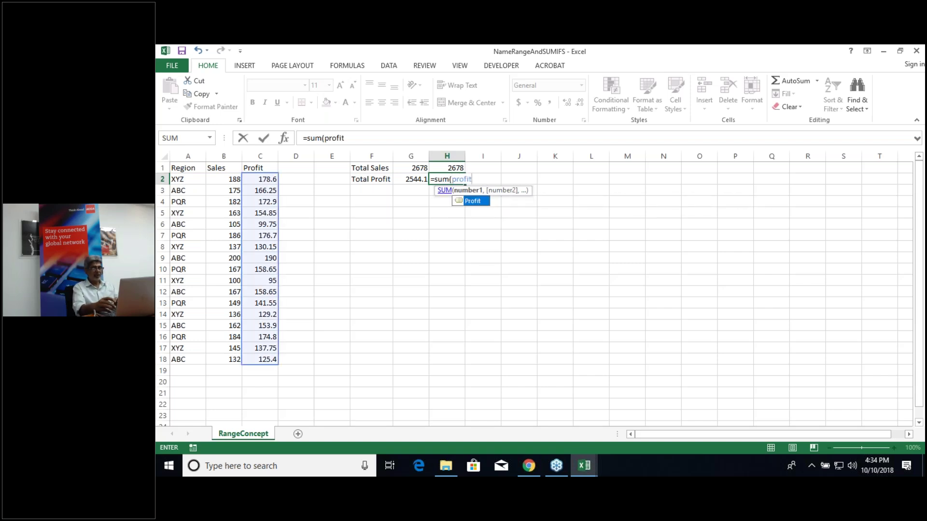
{"action": "type", "text": ")"}
{"action": "key", "text": "Return"}
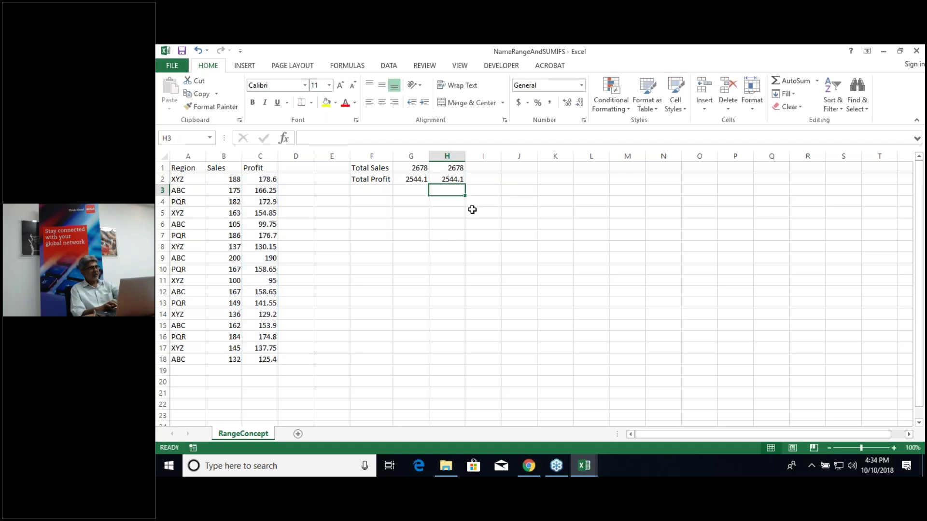
{"action": "key", "text": "ctrl+grave"}
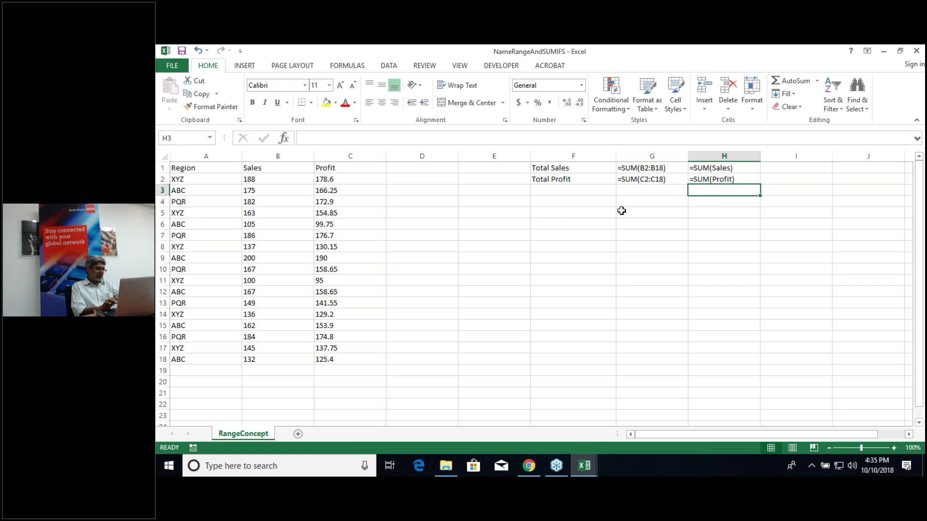
Step: Toggle Show Formulas off so H1 and H2 display 2678 and 2544.1
{"action": "key", "text": "ctrl+grave"}
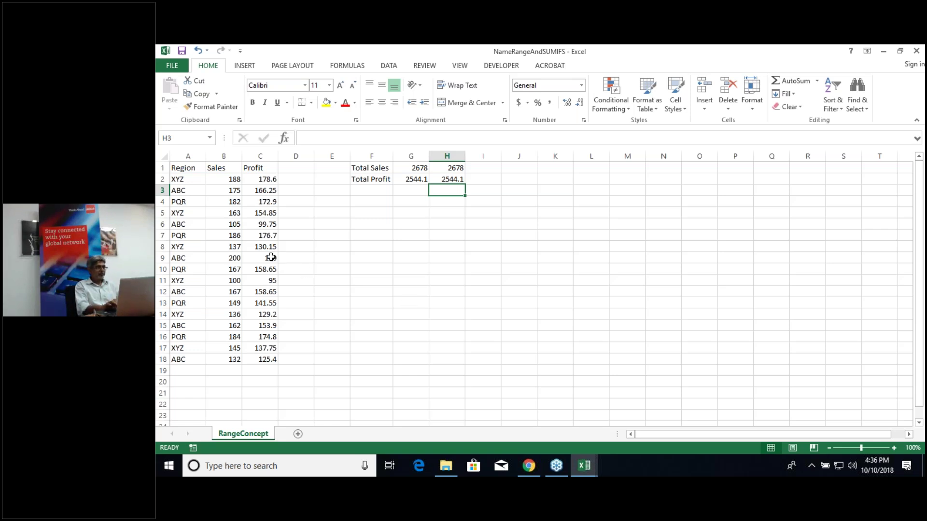
{"action": "left_click", "coordinate": [211, 139]}
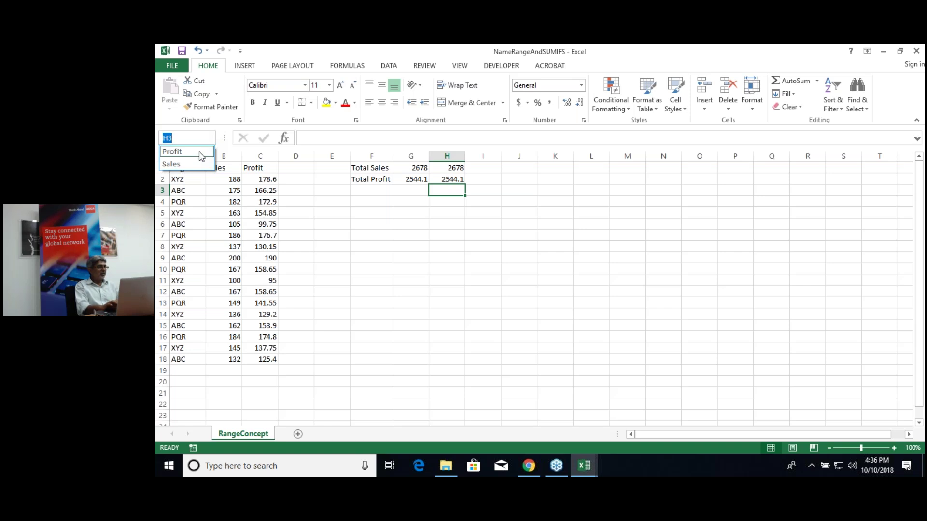
{"action": "left_click", "coordinate": [202, 152]}
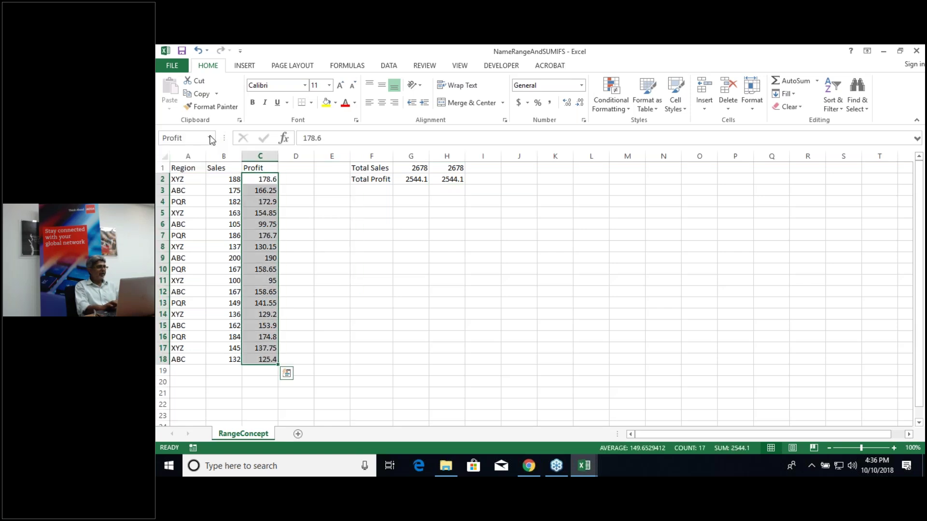
{"action": "left_click", "coordinate": [211, 139]}
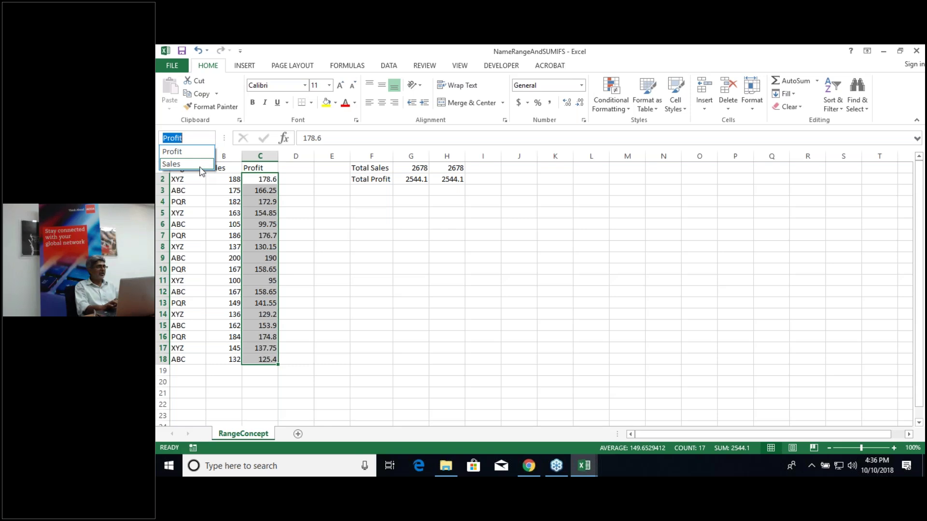
{"action": "left_click", "coordinate": [202, 165]}
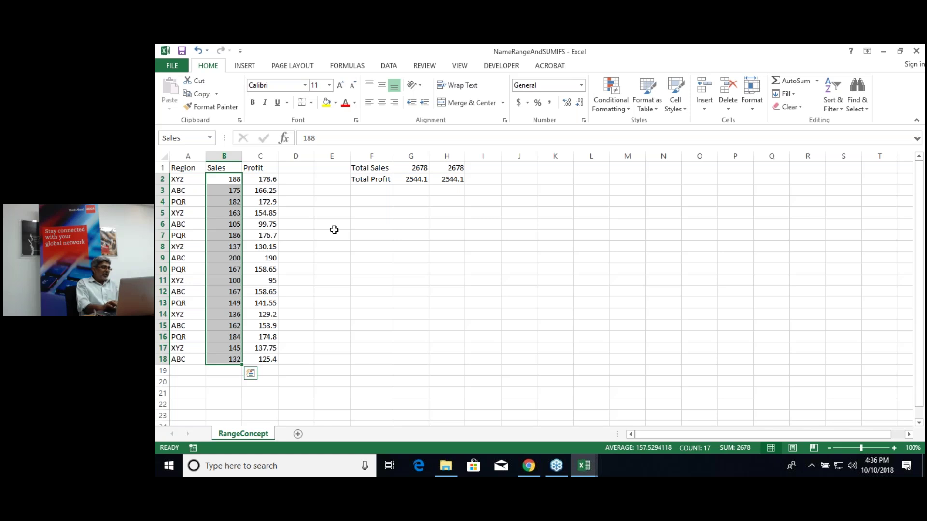
{"action": "left_click", "coordinate": [189, 179]}
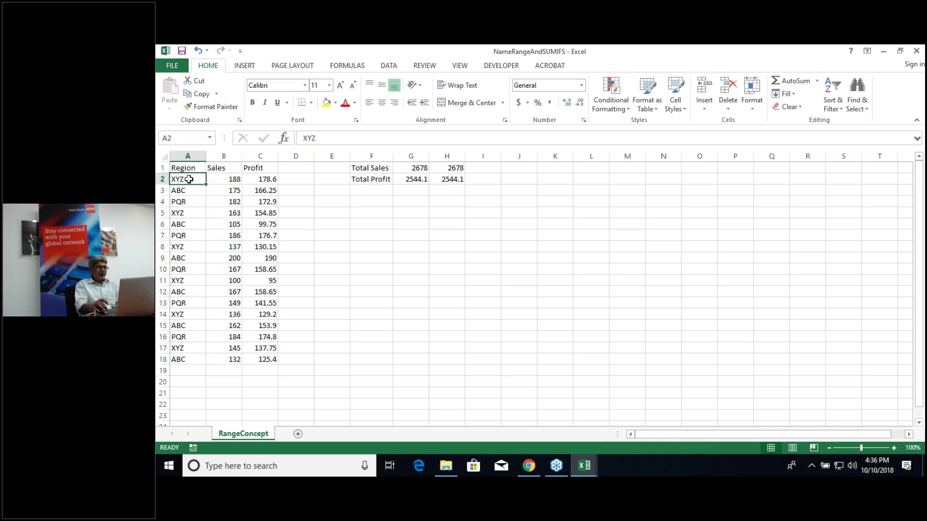
{"action": "key", "text": "shift+Down"}
{"action": "key", "text": "shift+Down"}
{"action": "key", "text": "shift+Down"}
{"action": "key", "text": "shift+Down"}
{"action": "key", "text": "shift+Down"}
{"action": "key", "text": "shift+Down"}
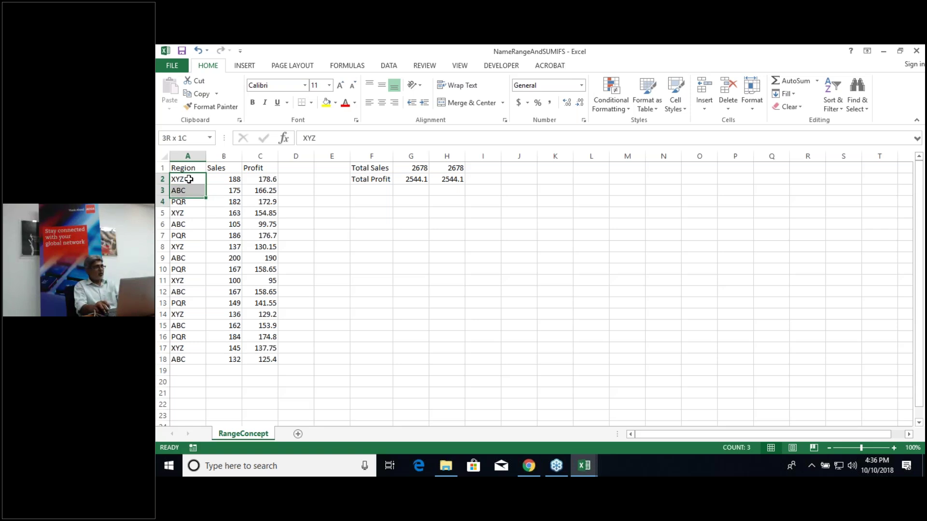
{"action": "key", "text": "shift+Down"}
{"action": "key", "text": "shift+Down"}
{"action": "key", "text": "shift+Down"}
{"action": "key", "text": "shift+Down"}
{"action": "key", "text": "shift+Down"}
{"action": "key", "text": "shift+Down"}
{"action": "key", "text": "shift+Down"}
{"action": "key", "text": "shift+Down"}
{"action": "key", "text": "shift+Down"}
{"action": "key", "text": "shift+Down"}
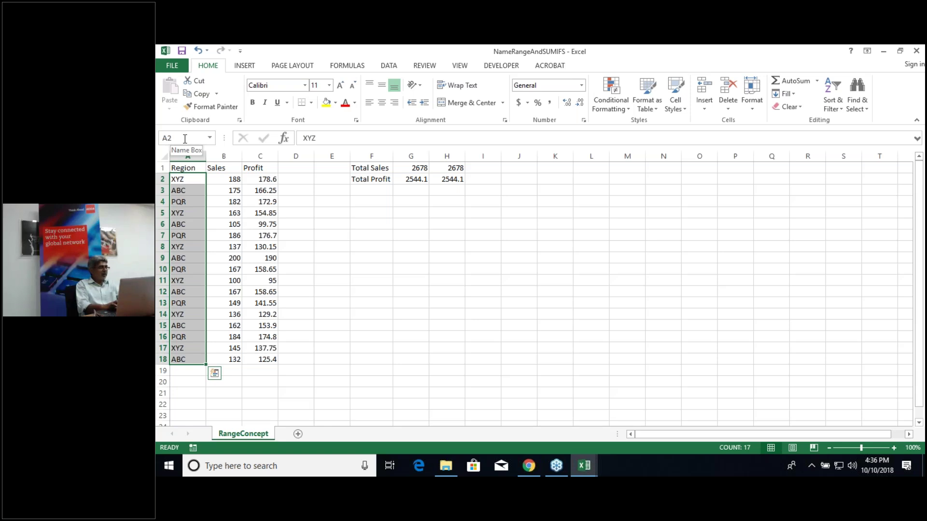
{"action": "left_click", "coordinate": [222, 213]}
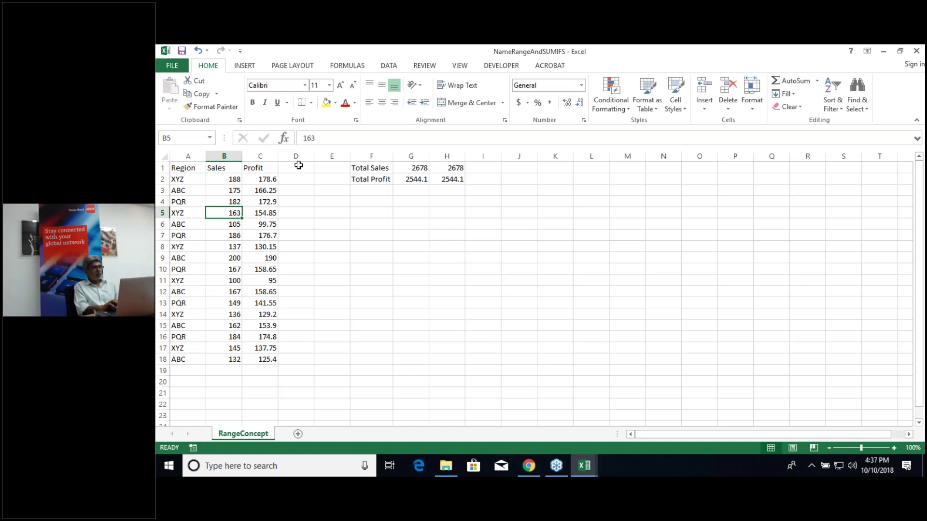
Step: Delete both the Profit and Sales names in the Name Manager
{"action": "left_click", "coordinate": [343, 69]}
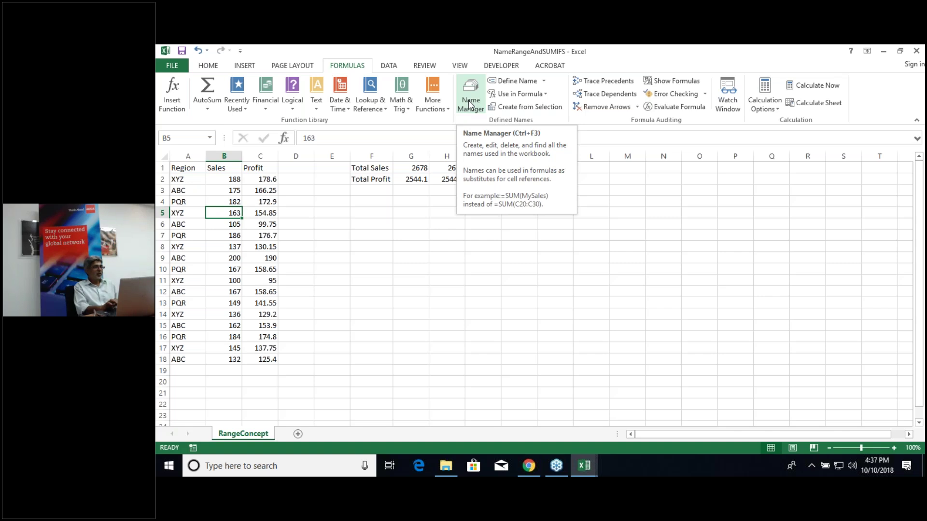
{"action": "left_click", "coordinate": [470, 105]}
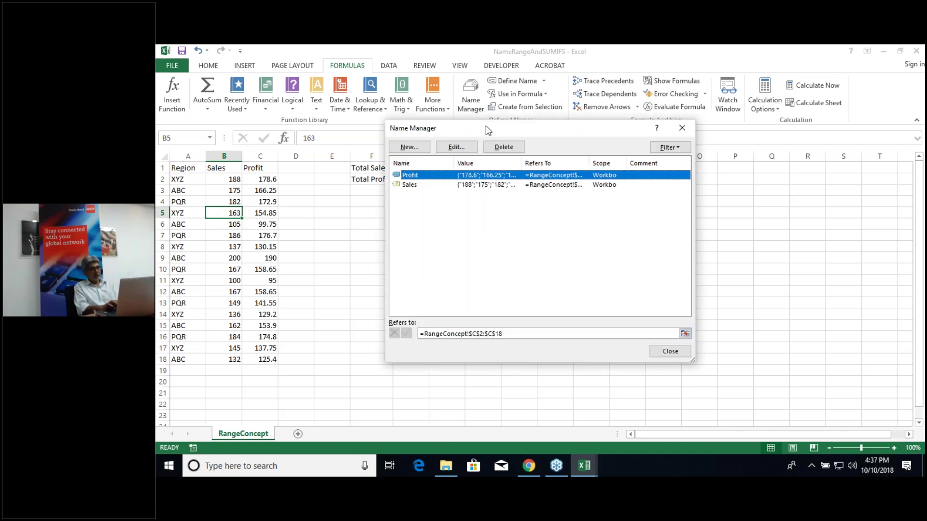
{"action": "left_click_drag", "start_coordinate": [493, 129], "coordinate": [652, 160]}
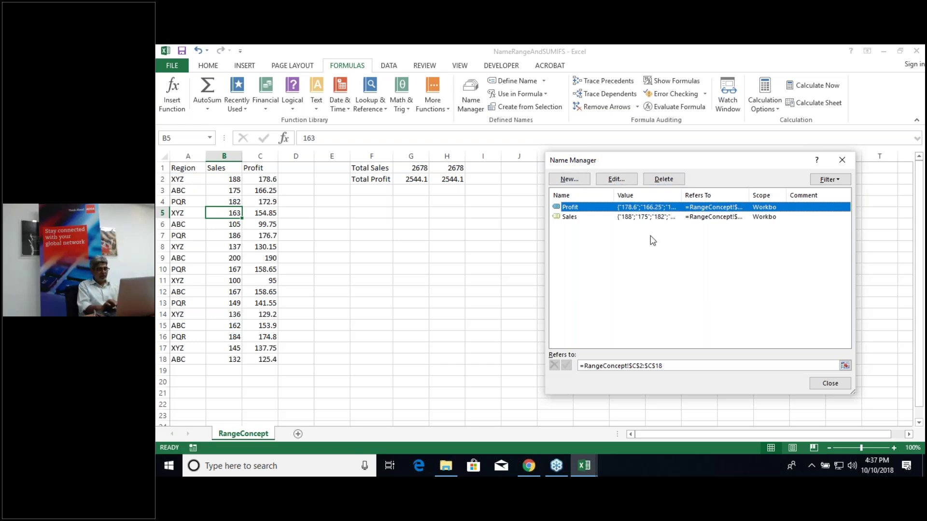
{"action": "key", "text": "shift+Down"}
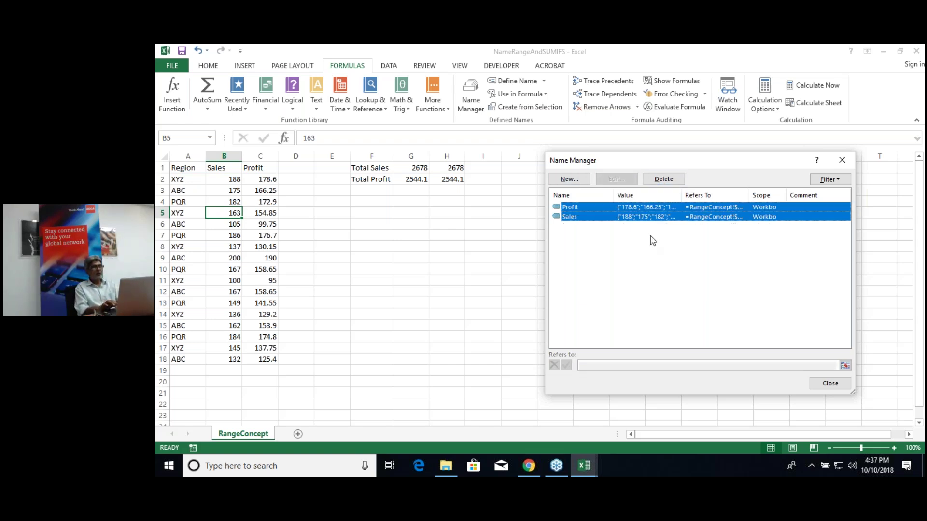
{"action": "left_click", "coordinate": [671, 184]}
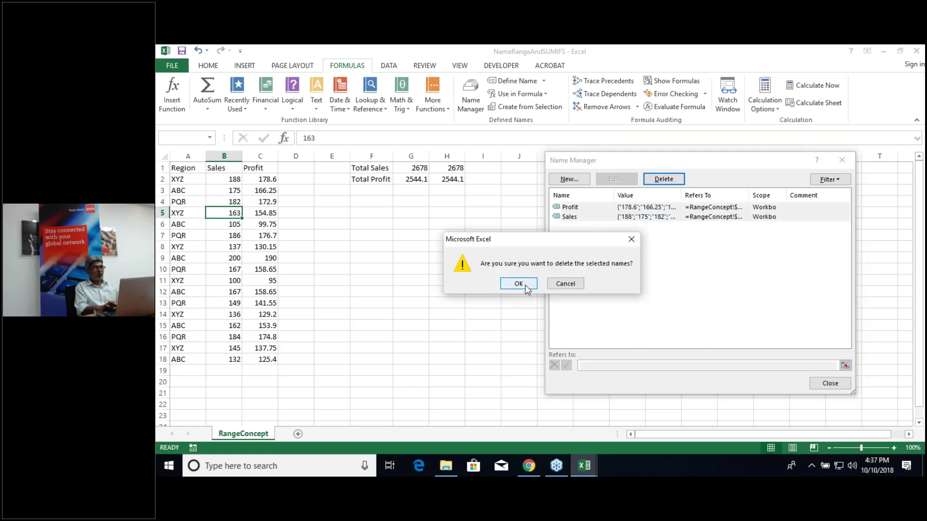
{"action": "left_click", "coordinate": [525, 285]}
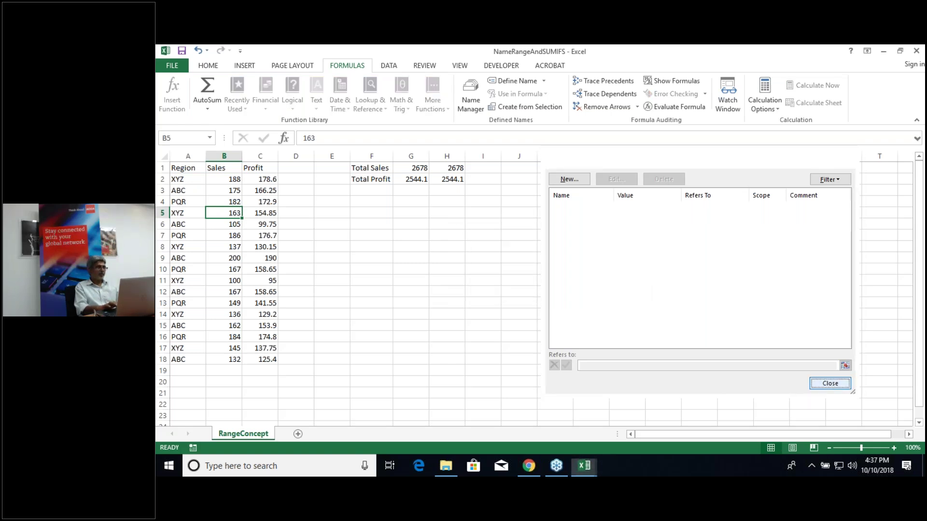
{"action": "left_click", "coordinate": [829, 385]}
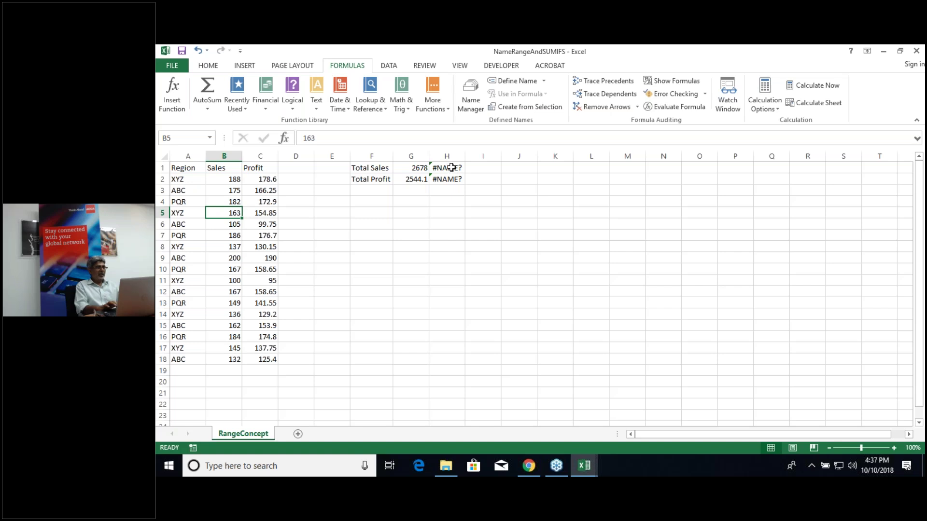
Step: Inspect the broken =SUM(Sales) formula in H1, then select the whole table A1:C18
{"action": "double_click", "coordinate": [451, 168]}
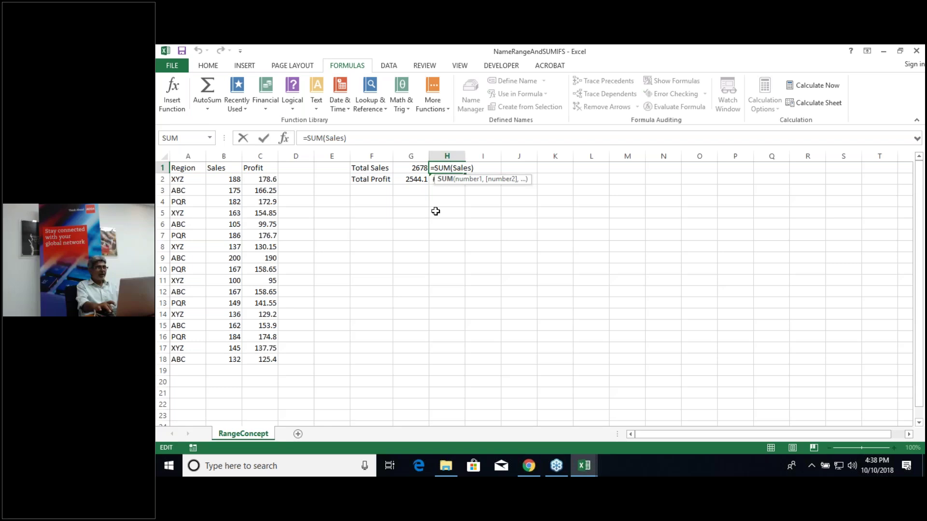
{"action": "key", "text": "Return"}
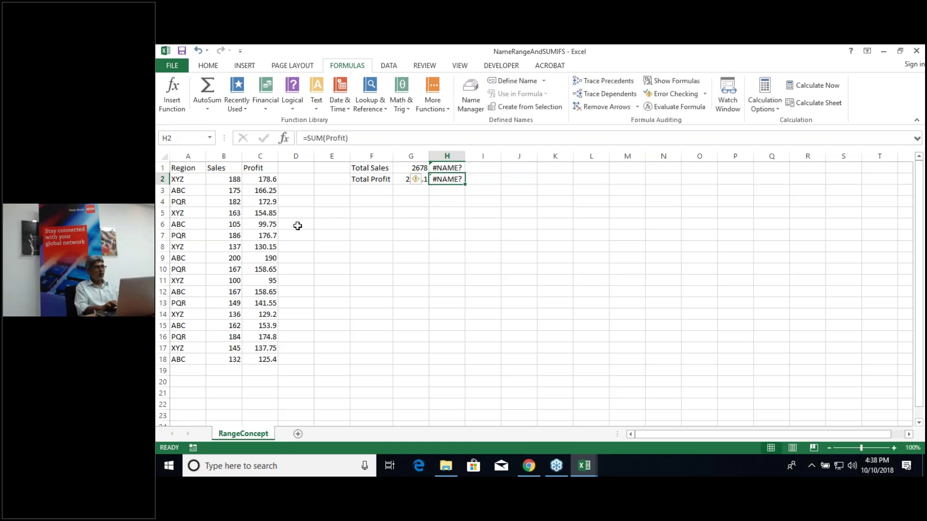
{"action": "left_click", "coordinate": [235, 235]}
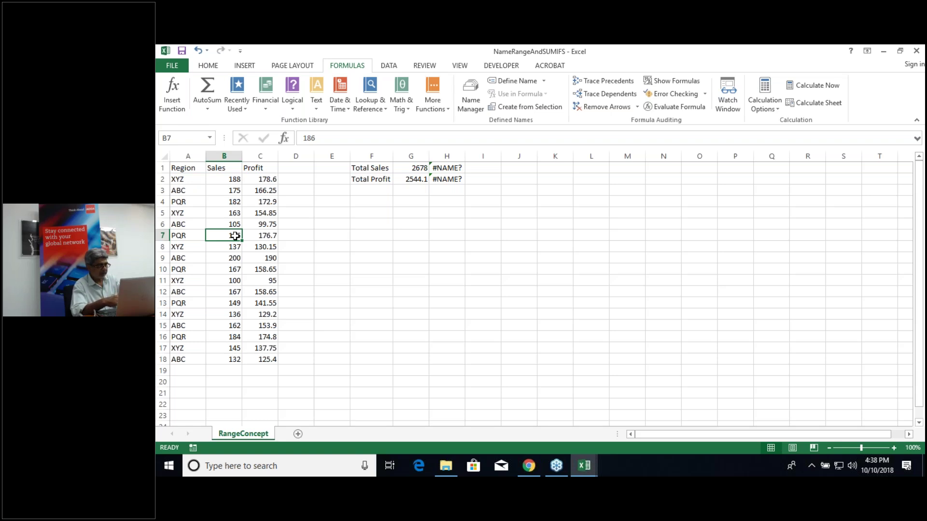
{"action": "key", "text": "ctrl+a"}
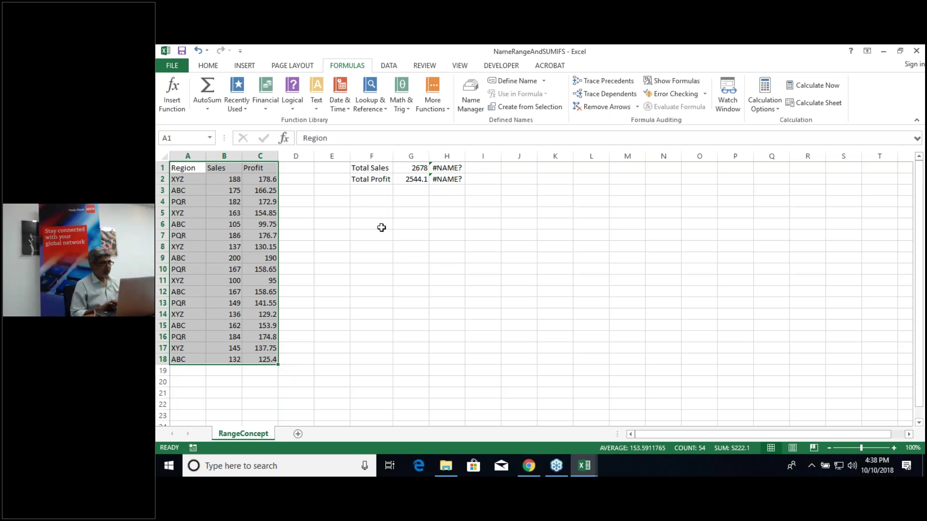
Step: Write 'Selecting Data Region' in F8 and 'CTRL *' in F9 below it
{"action": "left_click", "coordinate": [378, 244]}
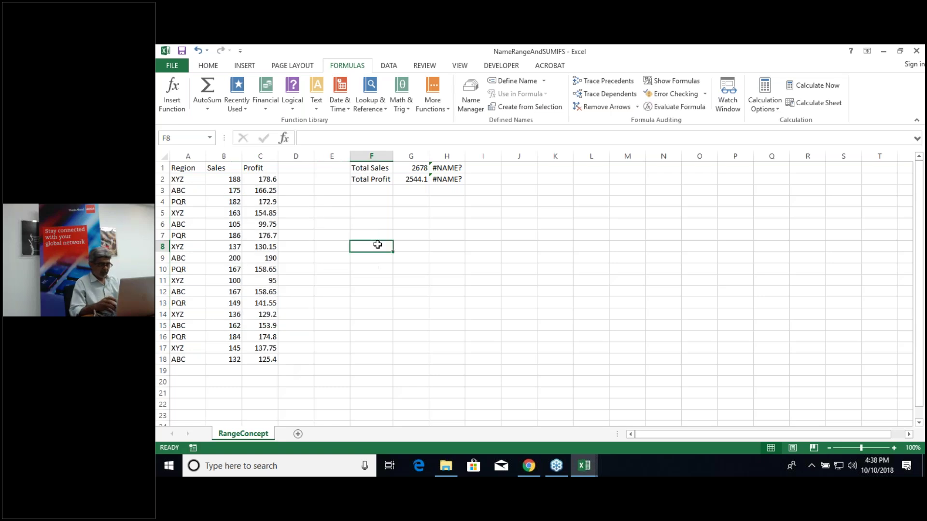
{"action": "type", "text": "="}
{"action": "type", "text": "Selecting"}
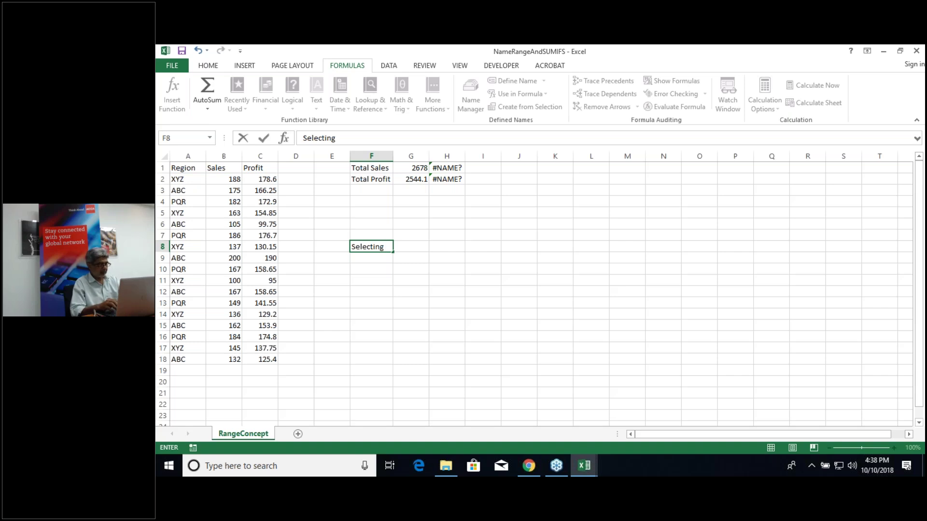
{"action": "type", "text": " Da"}
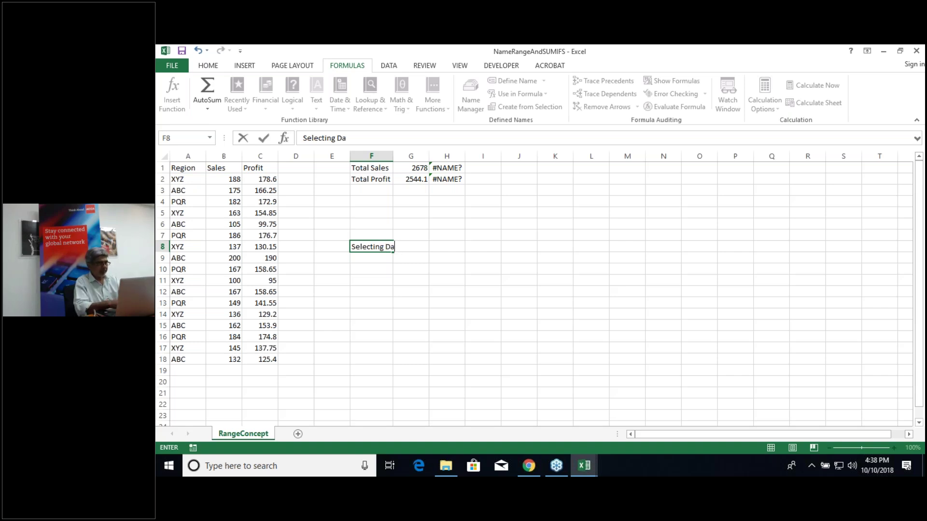
{"action": "type", "text": "ta Region"}
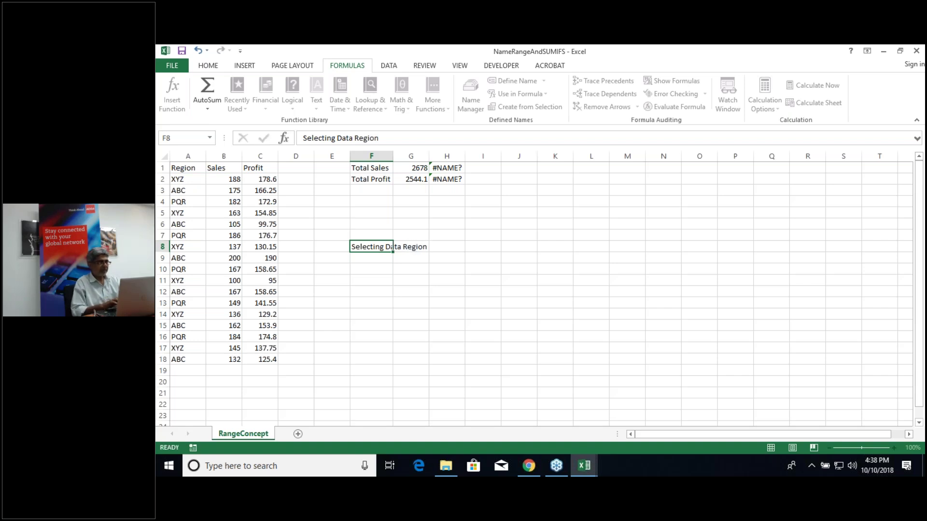
{"action": "key", "text": "Return"}
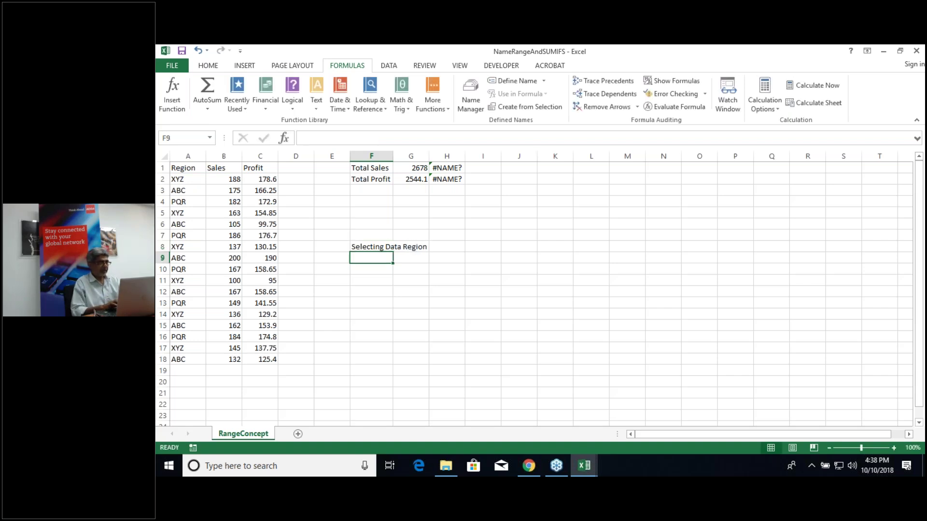
{"action": "key", "text": "F2"}
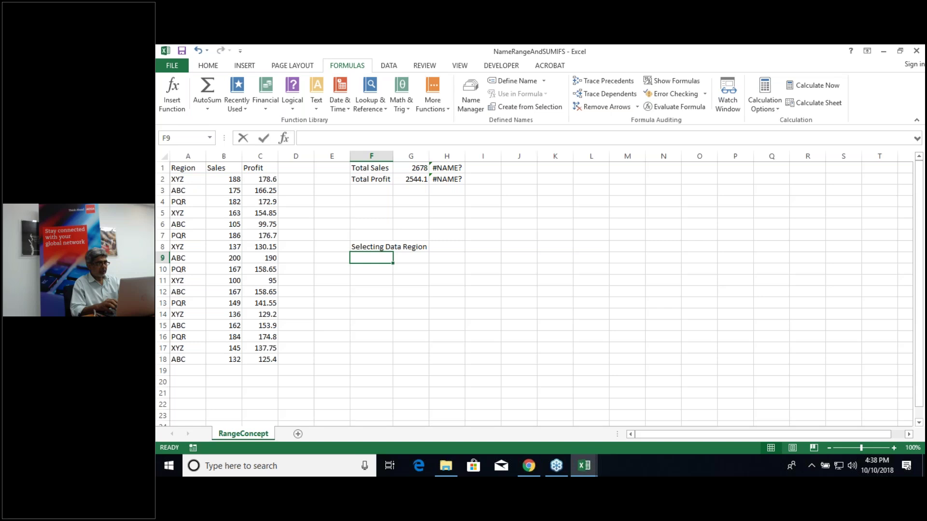
{"action": "type", "text": "CTRL"}
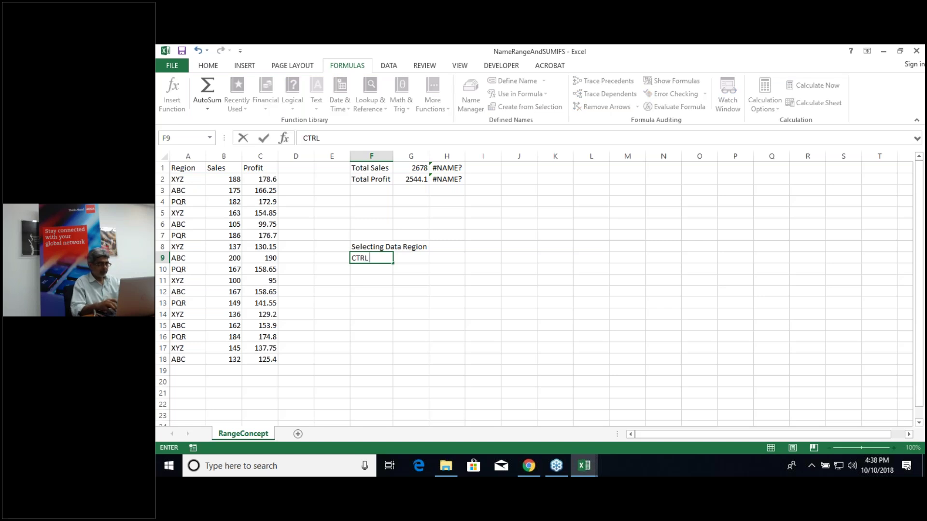
{"action": "type", "text": " *"}
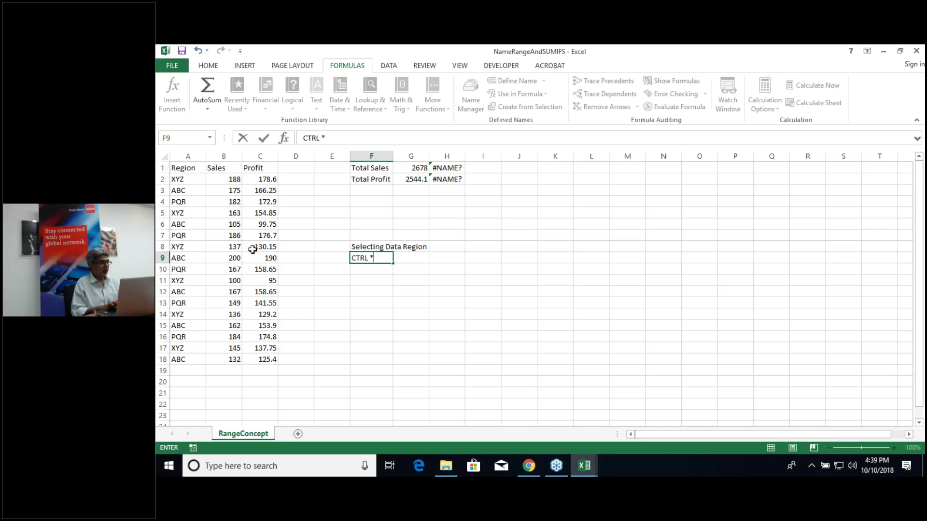
{"action": "left_click", "coordinate": [252, 249]}
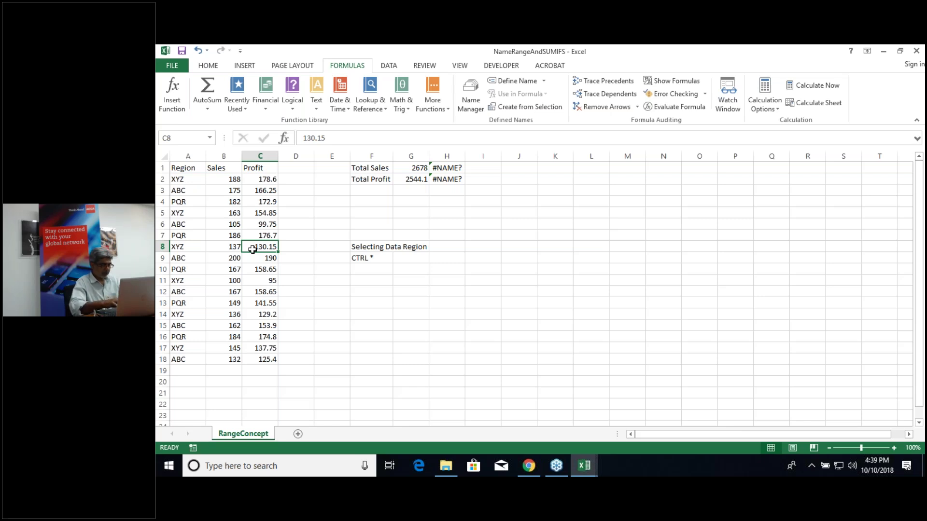
Step: Try Ctrl+* on the table and the notes, then select A1:C18 from B7
{"action": "key", "text": "ctrl+shift+8"}
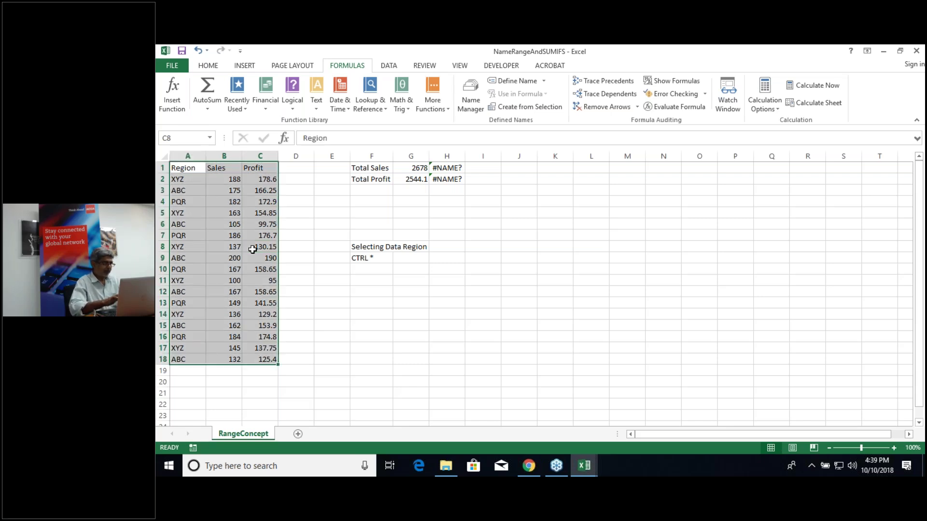
{"action": "left_click", "coordinate": [345, 303]}
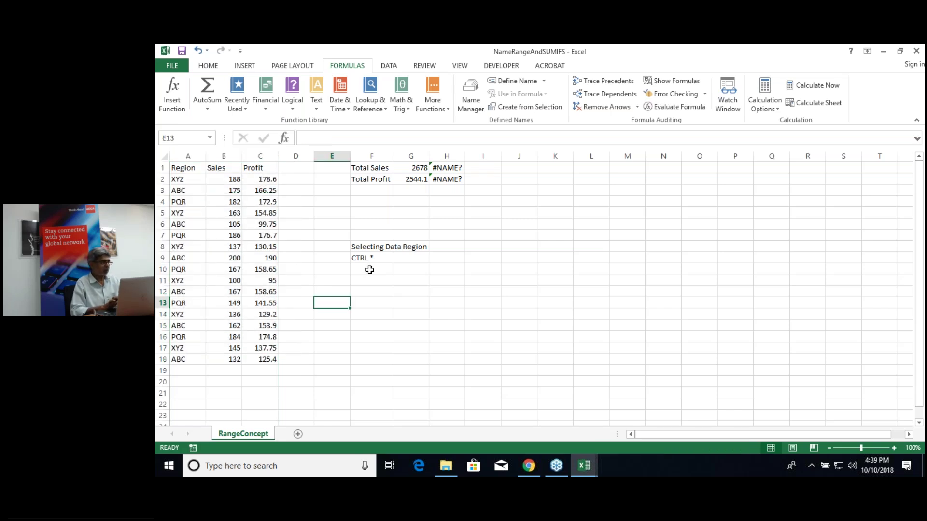
{"action": "left_click", "coordinate": [370, 271]}
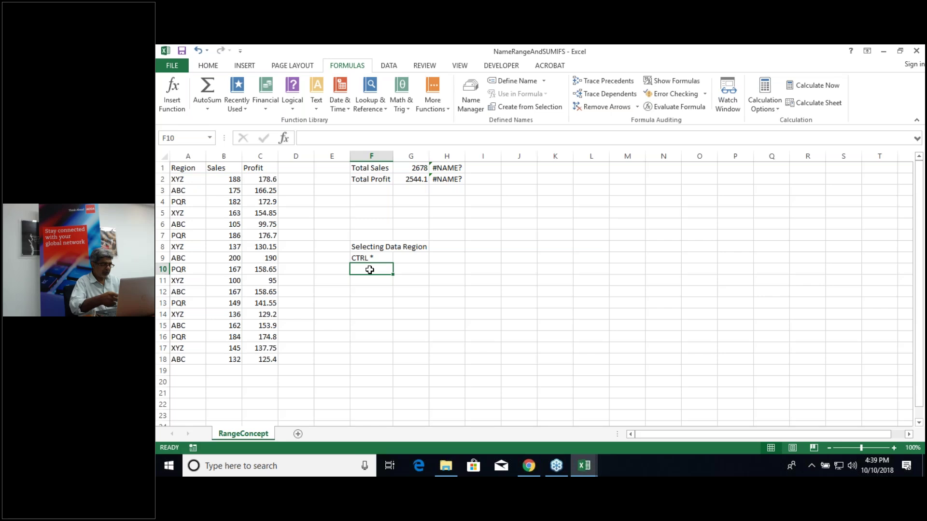
{"action": "key", "text": "ctrl+shift+8"}
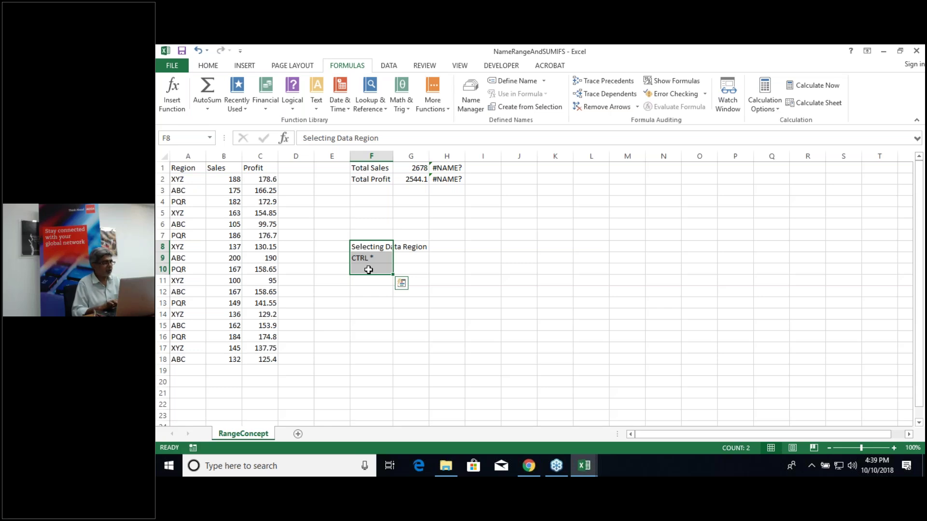
{"action": "left_click", "coordinate": [368, 270]}
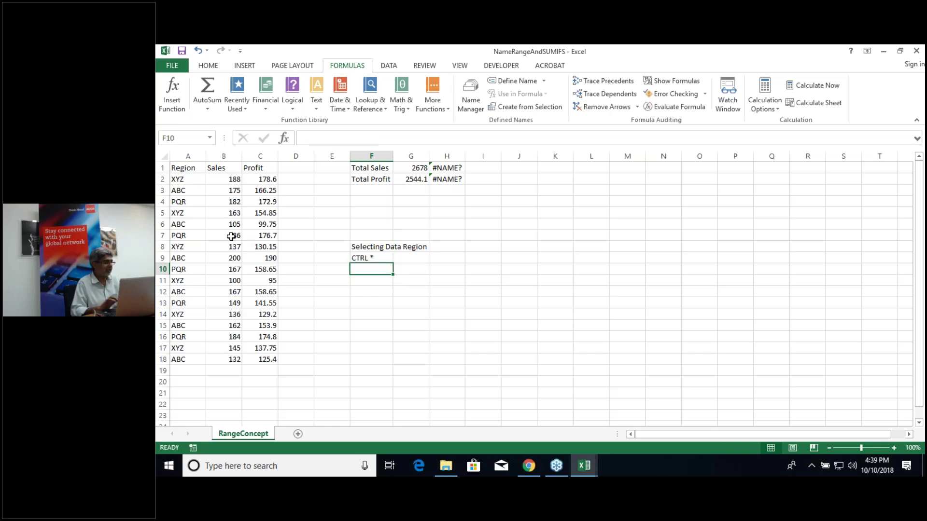
{"action": "left_click", "coordinate": [231, 237]}
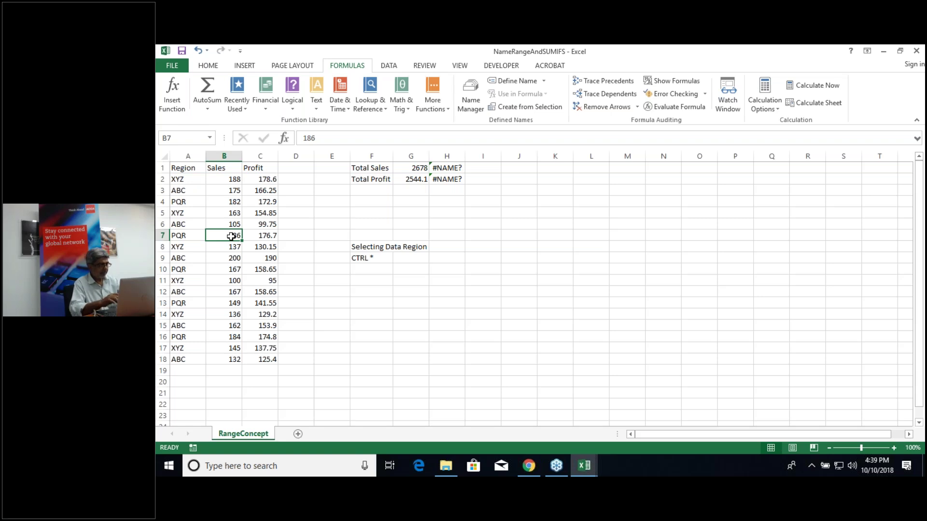
{"action": "key", "text": "ctrl+asterisk"}
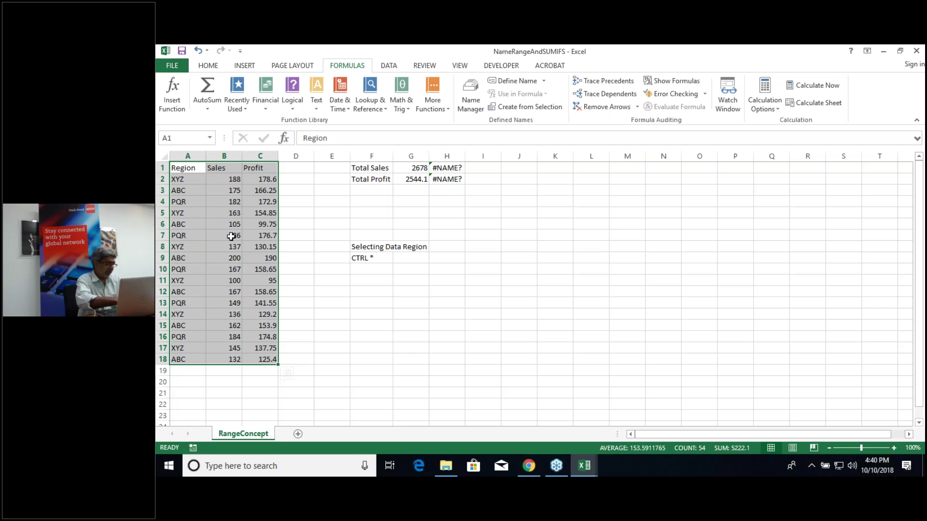
Step: Create names from the top-row headers only, with Left column unticked, so H1 shows 2678 and H2 2544.1
{"action": "key", "text": "ctrl+shift+F3"}
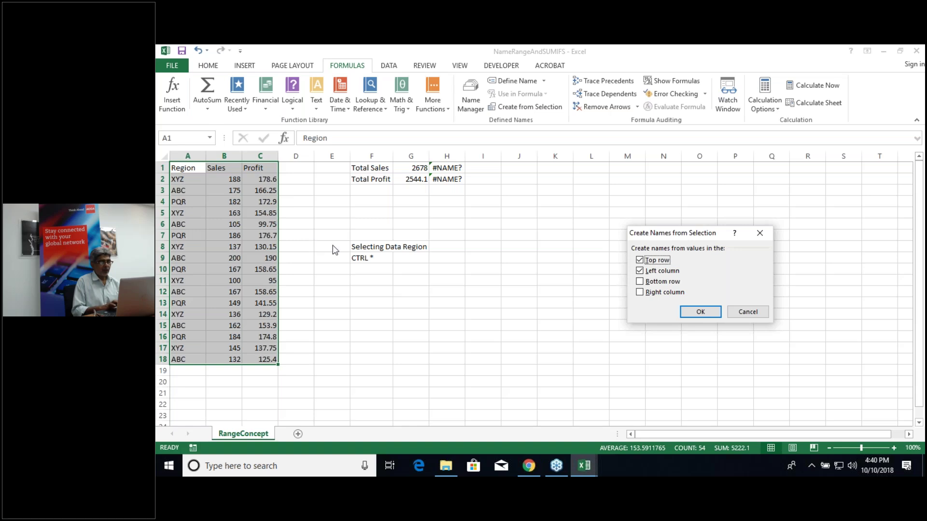
{"action": "left_click", "coordinate": [640, 271]}
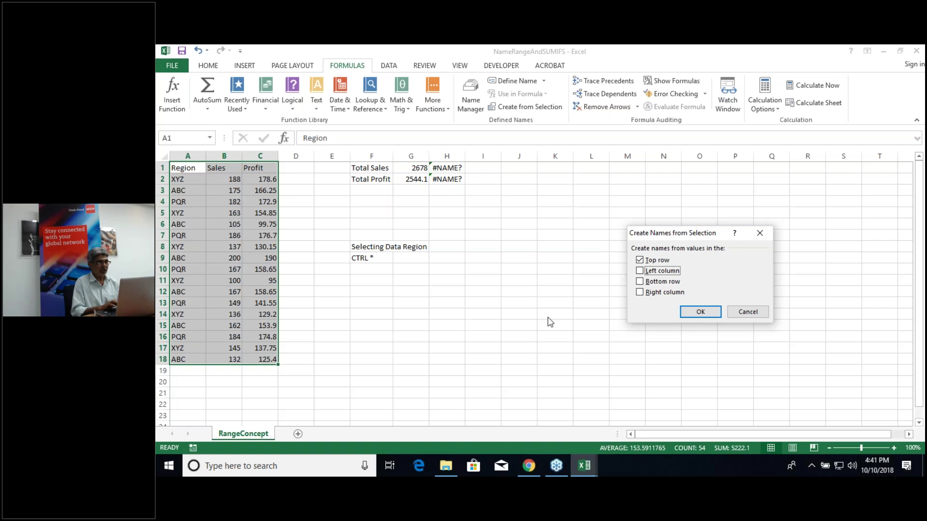
{"action": "left_click", "coordinate": [700, 313]}
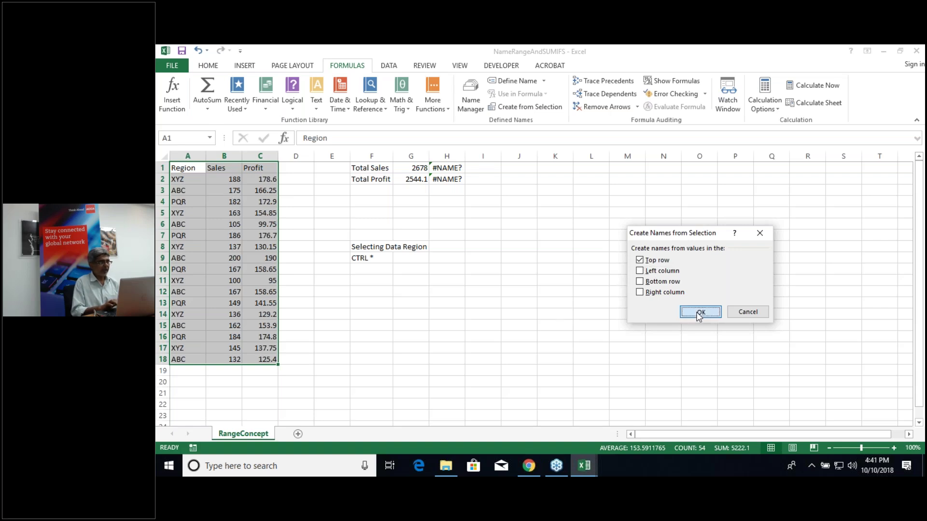
Step: Jump to the Profit, Region and Sales names from the Name Box, ending on Sales (B2:B18)
{"action": "left_click", "coordinate": [211, 139]}
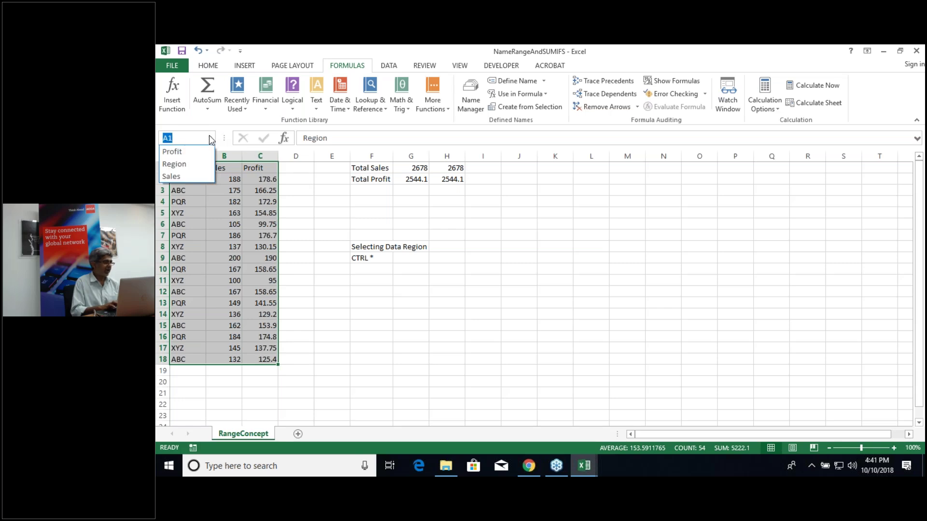
{"action": "key", "text": "Escape"}
{"action": "left_click", "coordinate": [203, 181]}
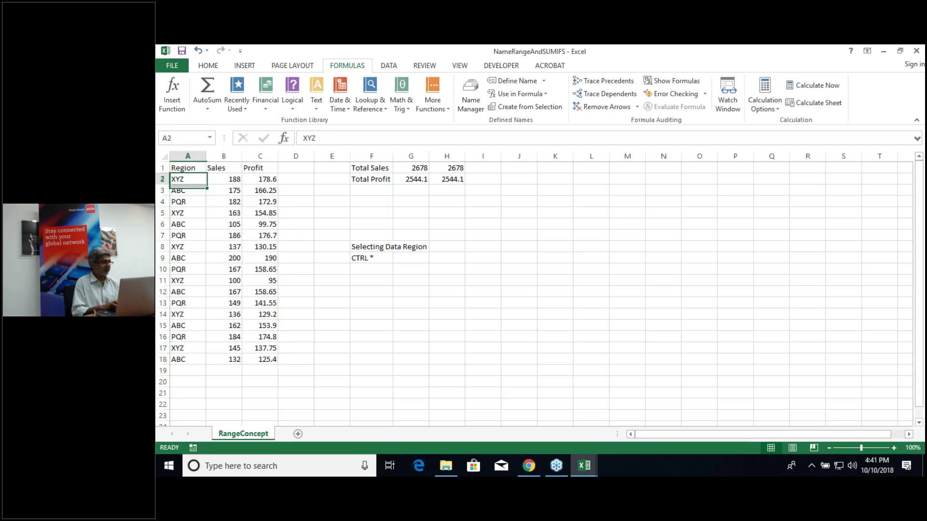
{"action": "left_click", "coordinate": [210, 137]}
{"action": "left_click", "coordinate": [192, 154]}
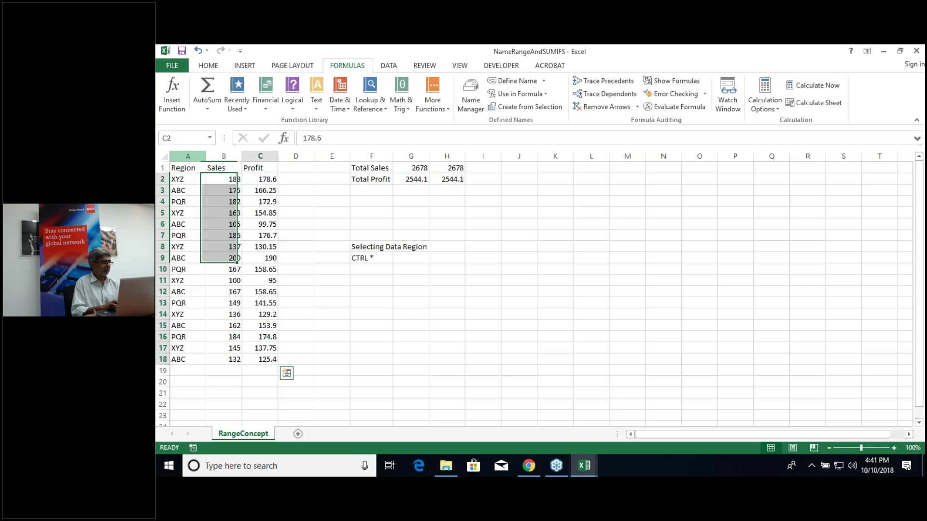
{"action": "left_click", "coordinate": [210, 140]}
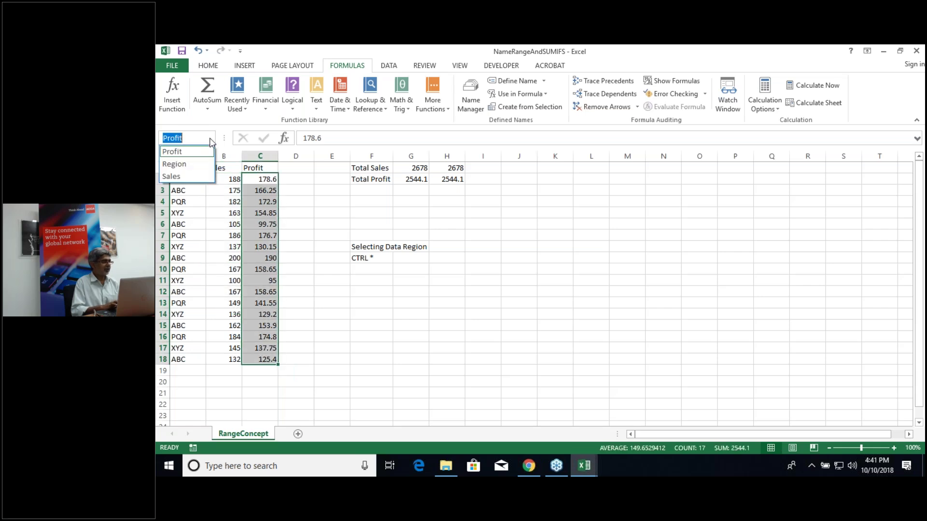
{"action": "left_click", "coordinate": [193, 168]}
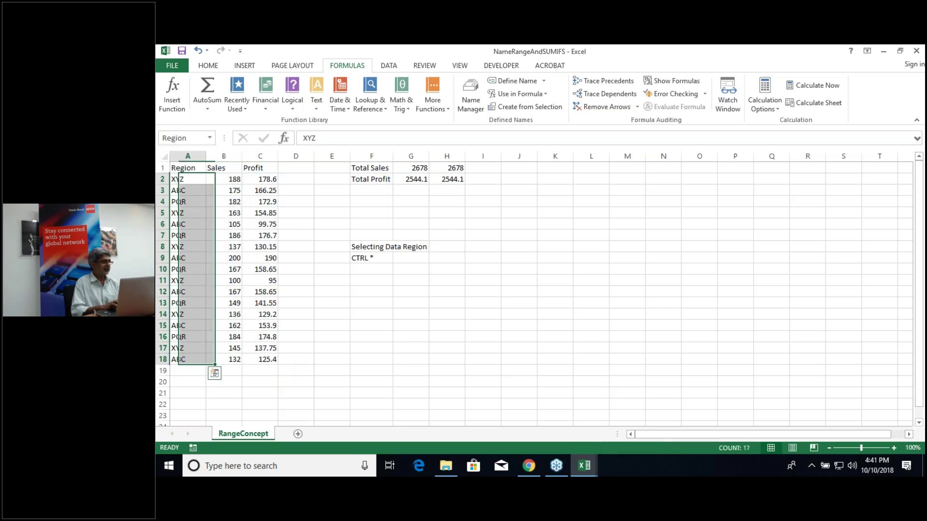
{"action": "left_click", "coordinate": [211, 140]}
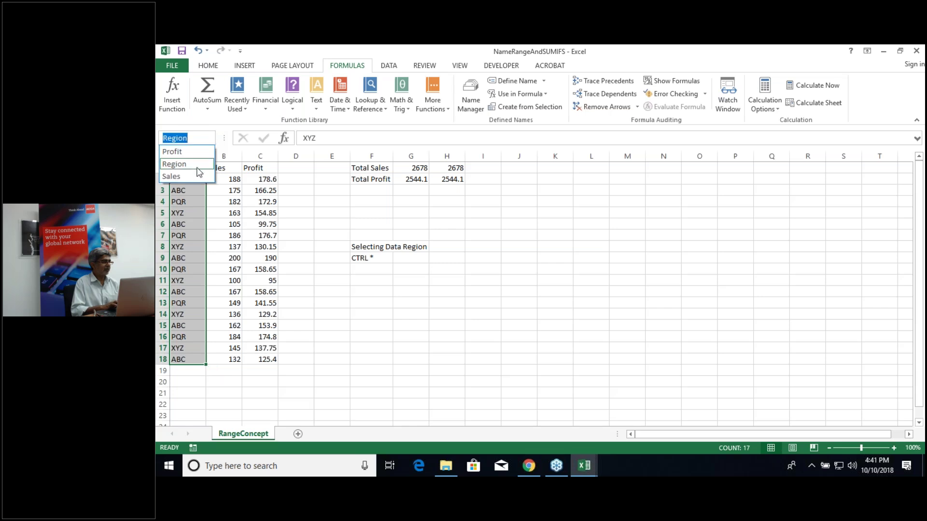
{"action": "left_click", "coordinate": [203, 177]}
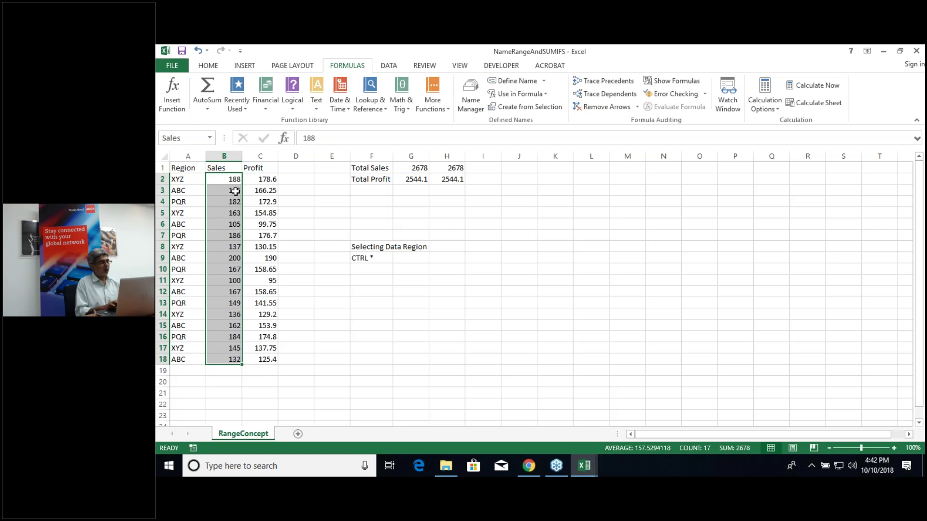
Step: Copy the Region heading and regions XYZ, ABC, PQR from A1:A4 into I8:I11
{"action": "left_click", "coordinate": [178, 168]}
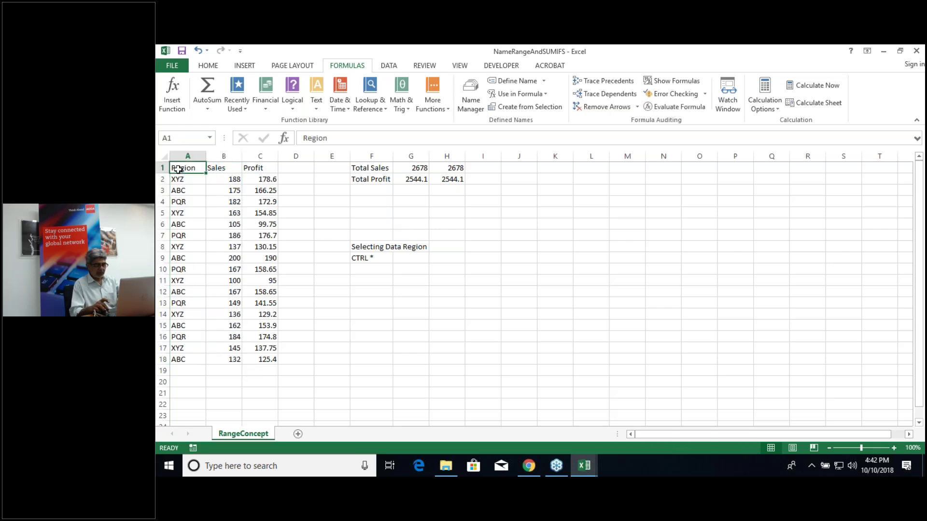
{"action": "key", "text": "shift+Down"}
{"action": "key", "text": "shift+Down"}
{"action": "key", "text": "shift+Down"}
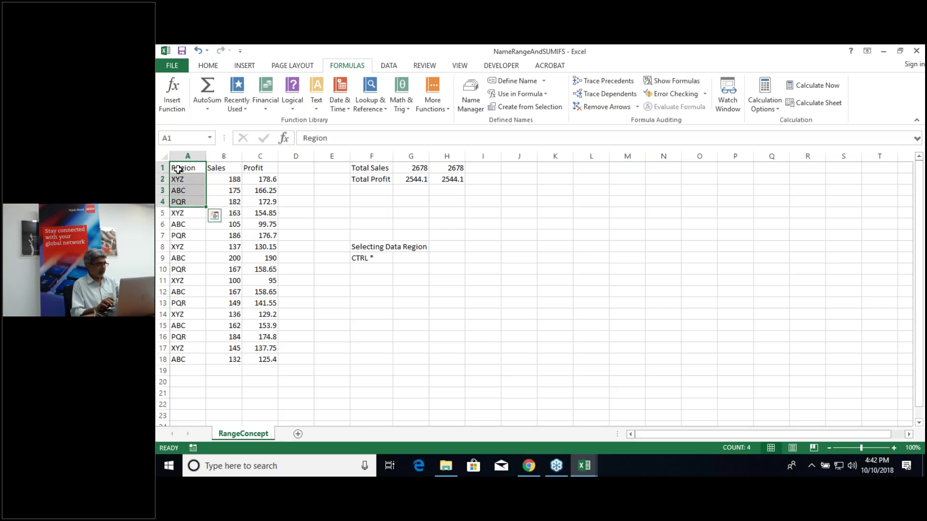
{"action": "key", "text": "ctrl+c"}
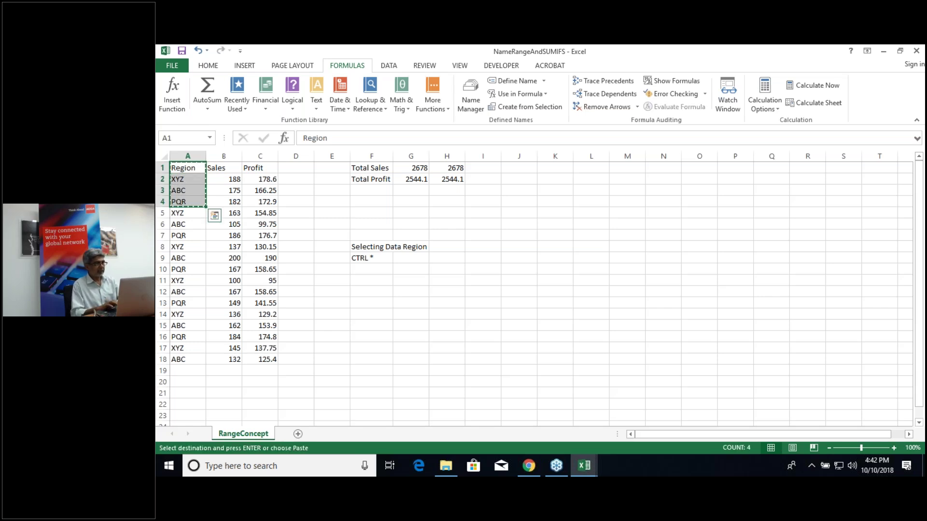
{"action": "left_click", "coordinate": [488, 244]}
{"action": "key", "text": "ctrl+v"}
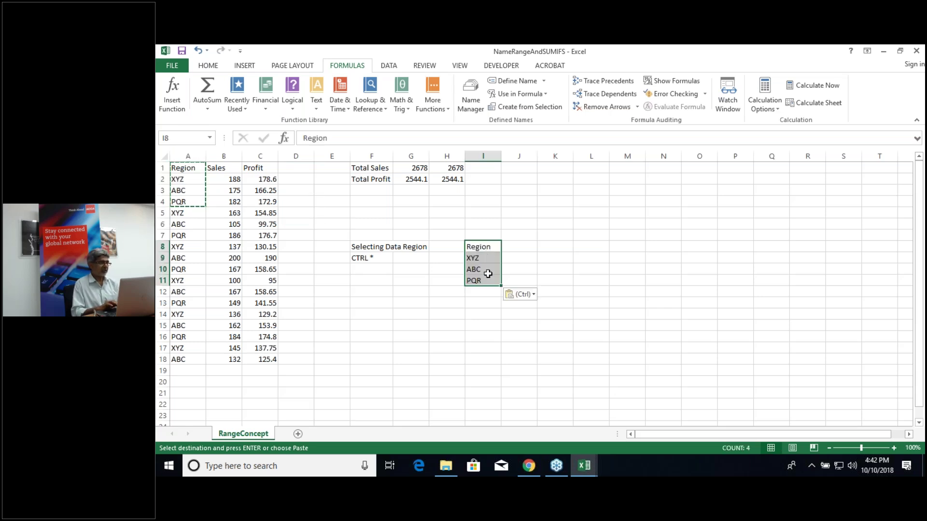
Step: Add 'Sale' and 'Profit' headings in J8 and K8, then select J9:K11
{"action": "left_click", "coordinate": [524, 245]}
{"action": "type", "text": "Sale"}
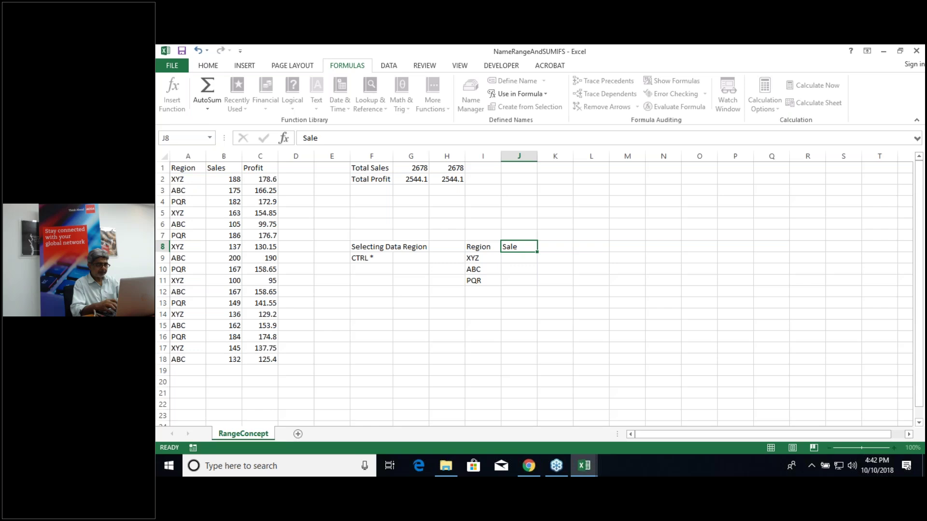
{"action": "key", "text": "Tab"}
{"action": "type", "text": "Profit"}
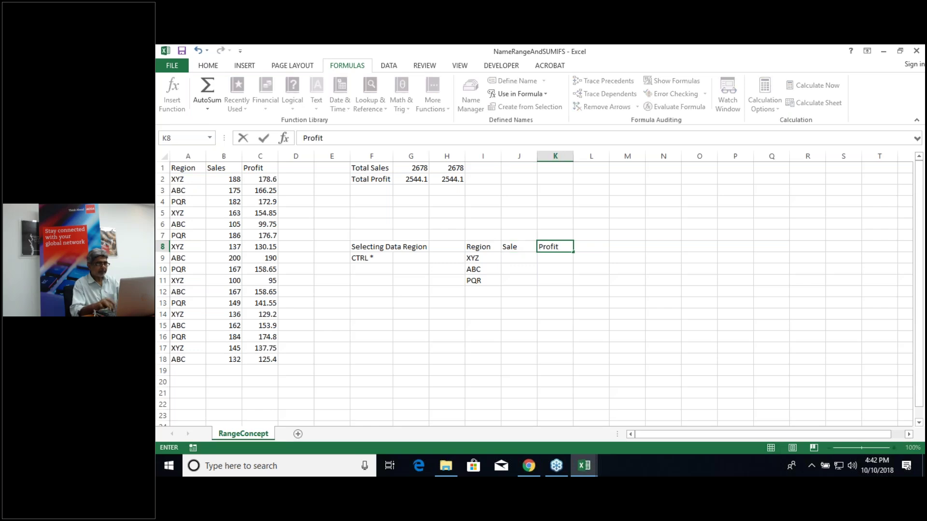
{"action": "key", "text": "Down"}
{"action": "key", "text": "Left"}
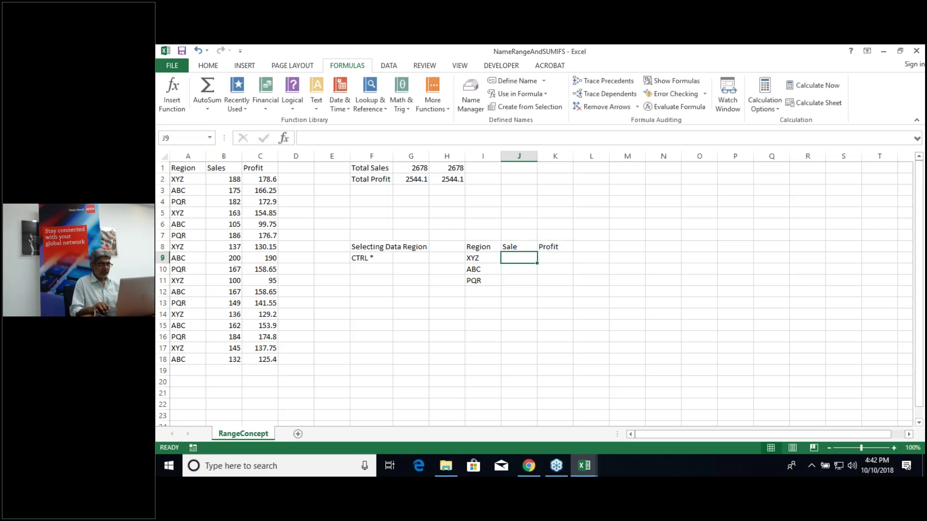
{"action": "key", "text": "shift+Down"}
{"action": "key", "text": "shift+Down"}
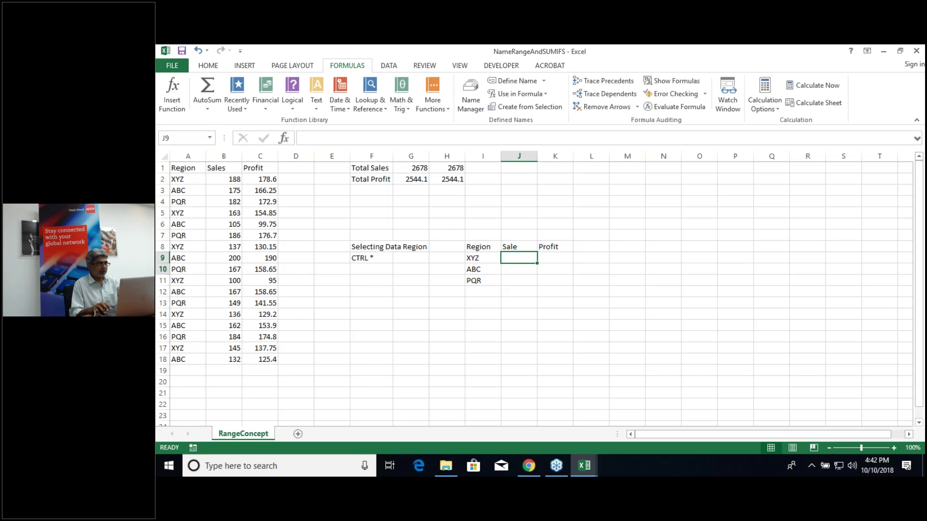
{"action": "key", "text": "shift+Right"}
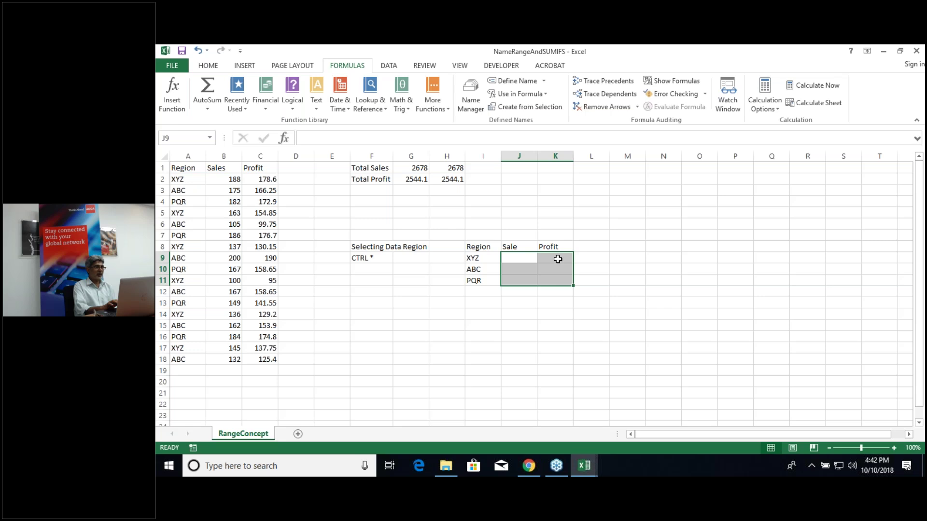
{"action": "left_click", "coordinate": [524, 258]}
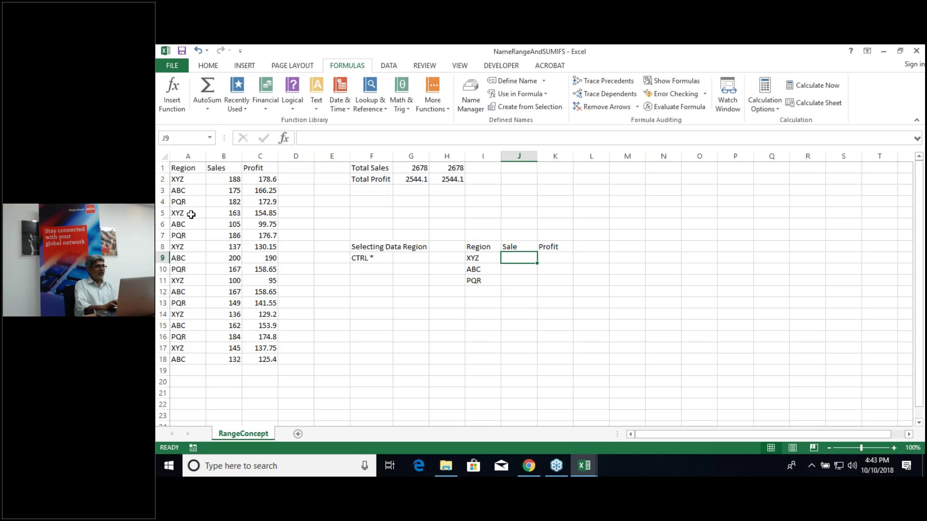
{"action": "left_click", "coordinate": [179, 177]}
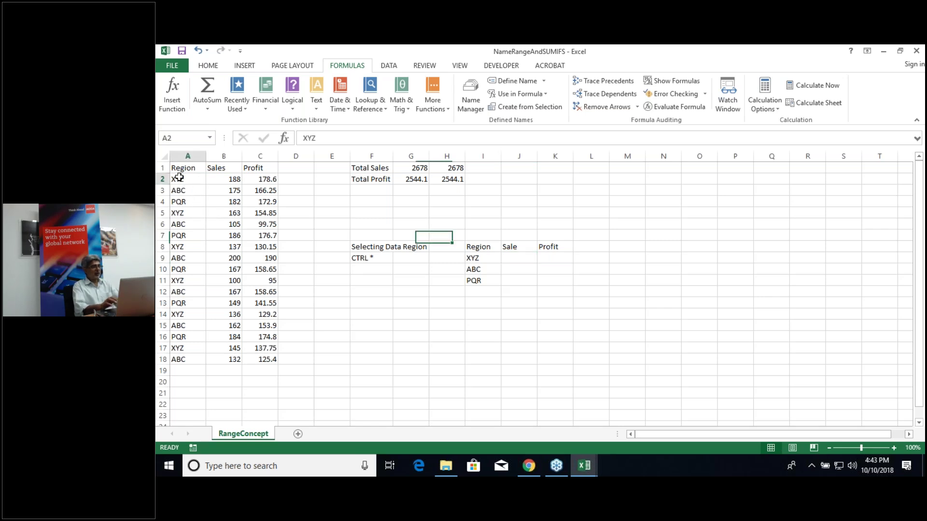
{"action": "key", "text": "shift+Right"}
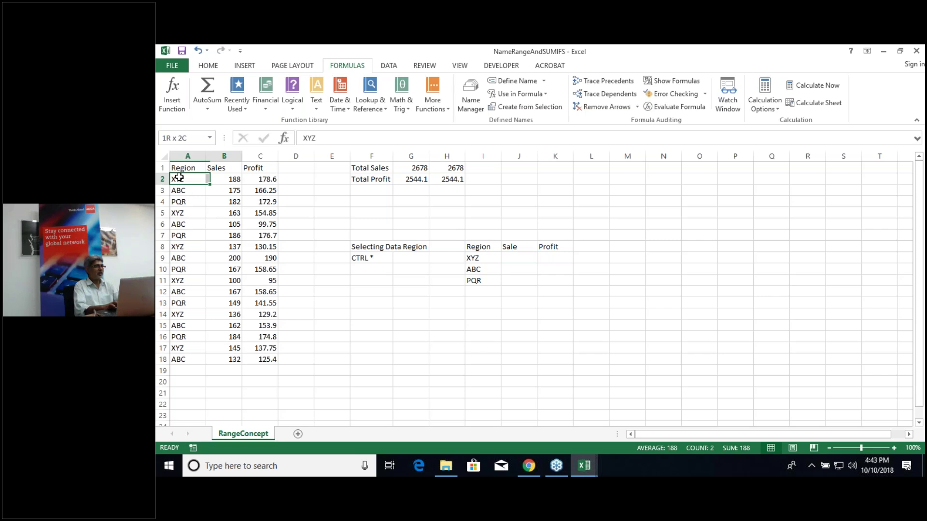
{"action": "key", "text": "shift+Right"}
Step: Fill the A2:C2 XYZ row yellow and copy that fill to rows 5, 8, 11, 14 and 17
{"action": "left_click", "coordinate": [201, 68]}
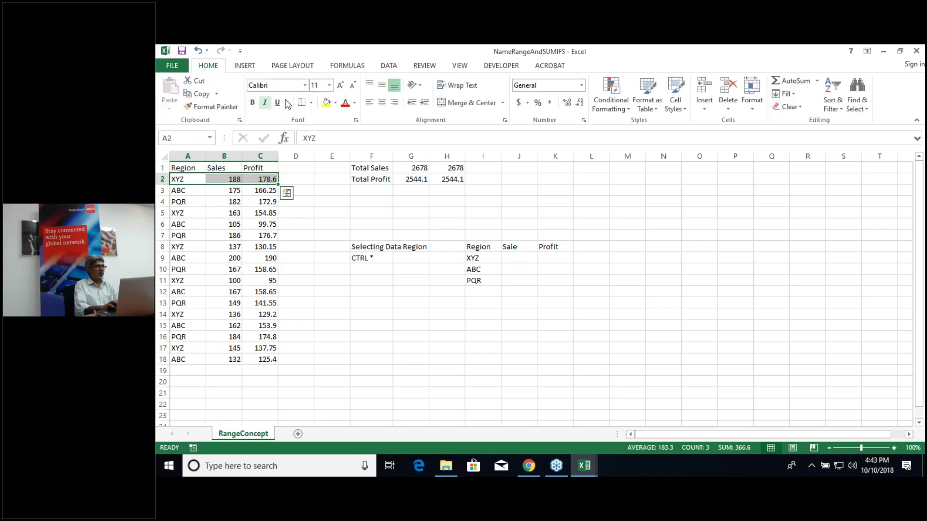
{"action": "left_click", "coordinate": [326, 102]}
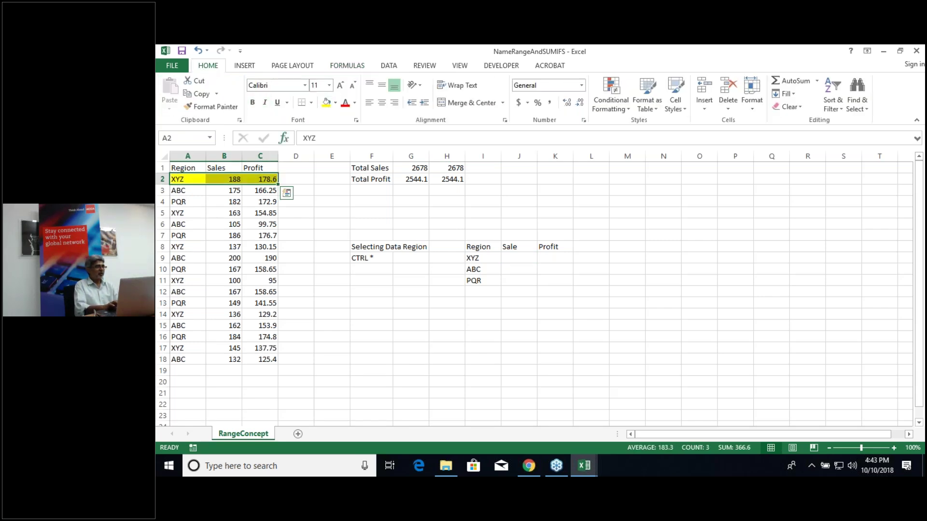
{"action": "left_click", "coordinate": [216, 106]}
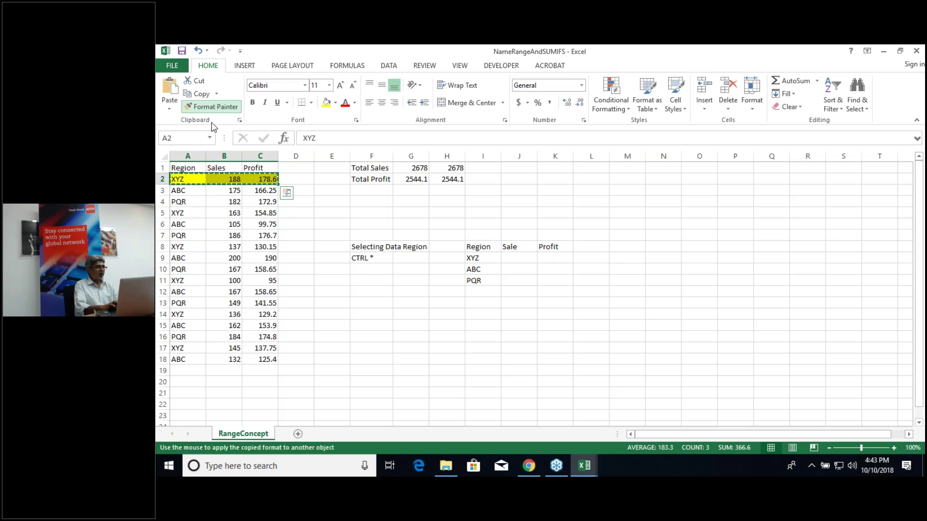
{"action": "left_click", "coordinate": [180, 211]}
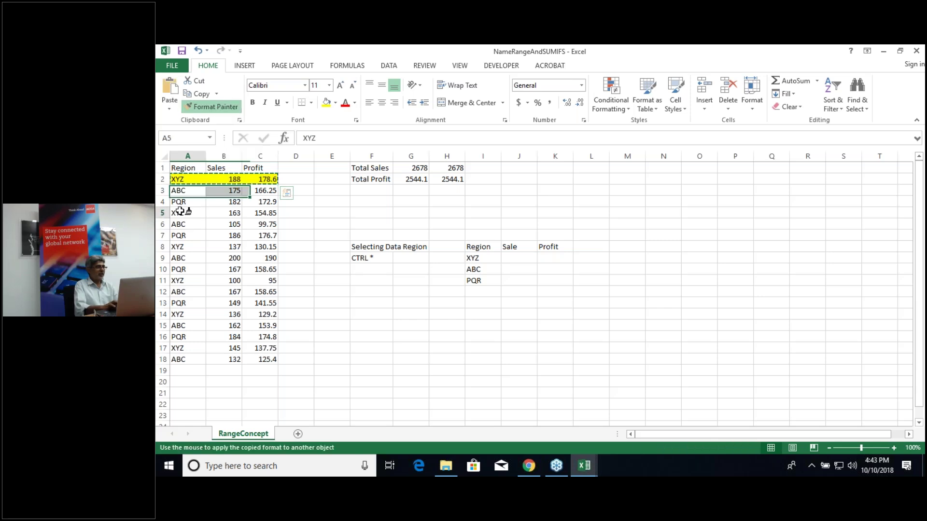
{"action": "left_click", "coordinate": [180, 247]}
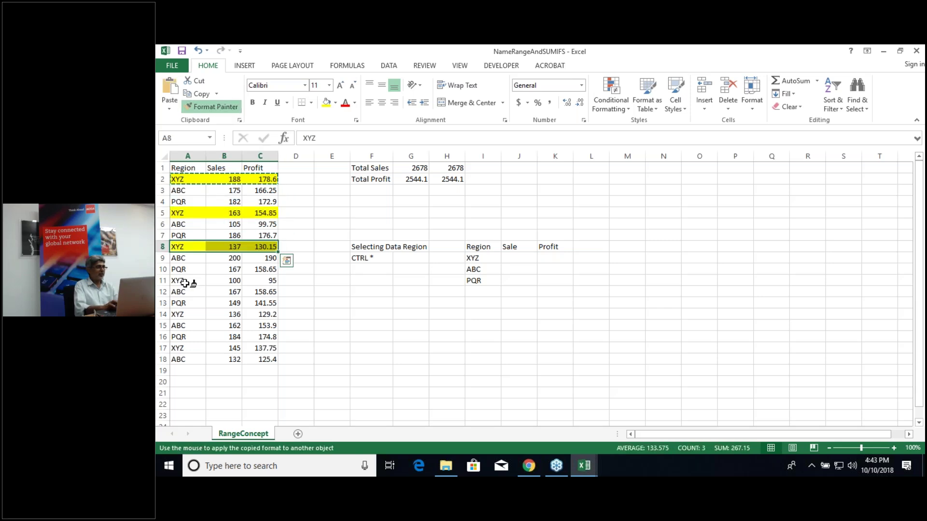
{"action": "left_click", "coordinate": [185, 281]}
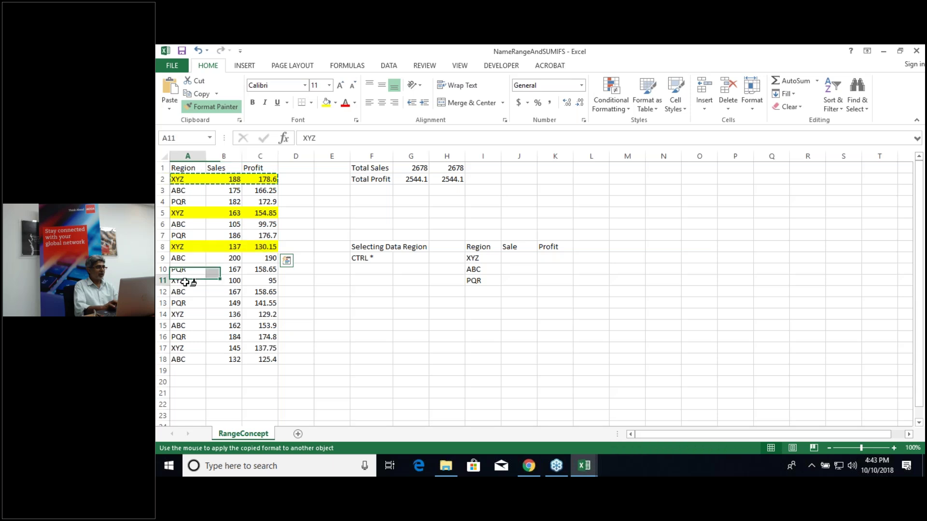
{"action": "left_click", "coordinate": [185, 316]}
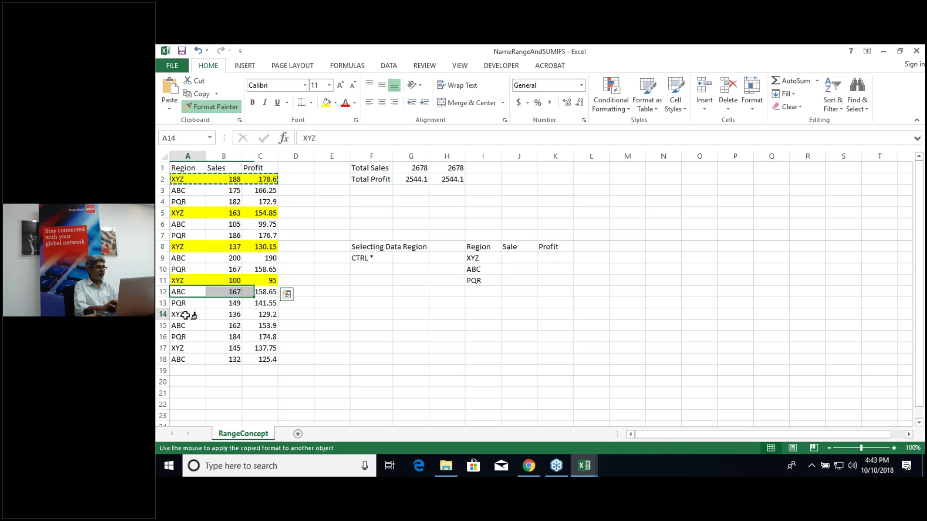
{"action": "left_click", "coordinate": [185, 348]}
{"action": "key", "text": "Escape"}
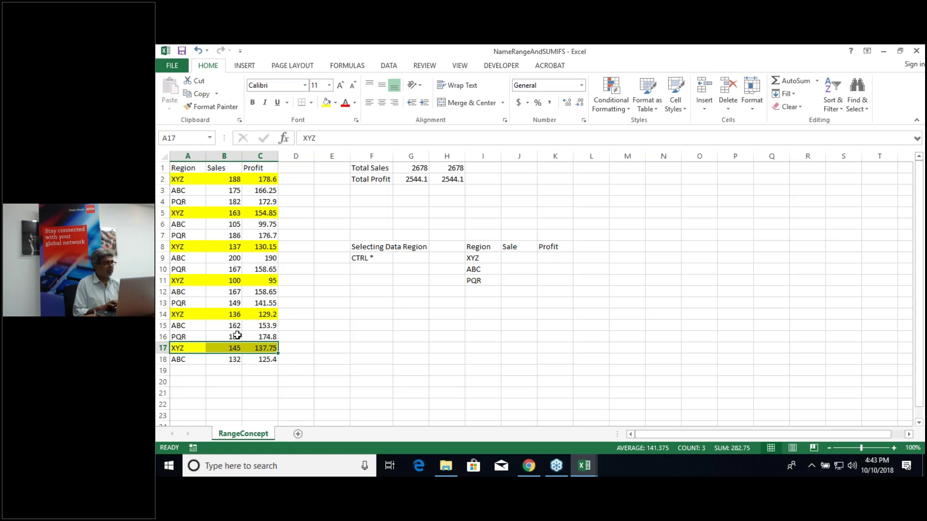
{"action": "left_click", "coordinate": [523, 256]}
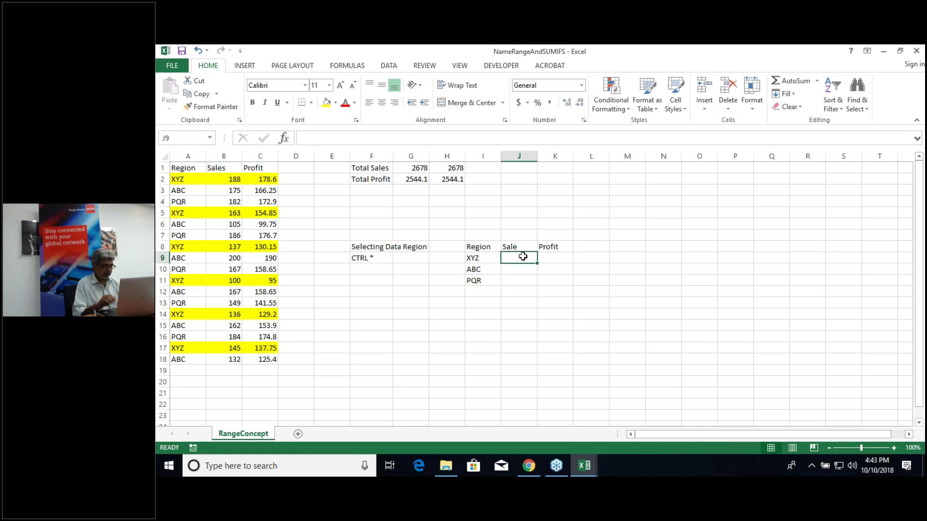
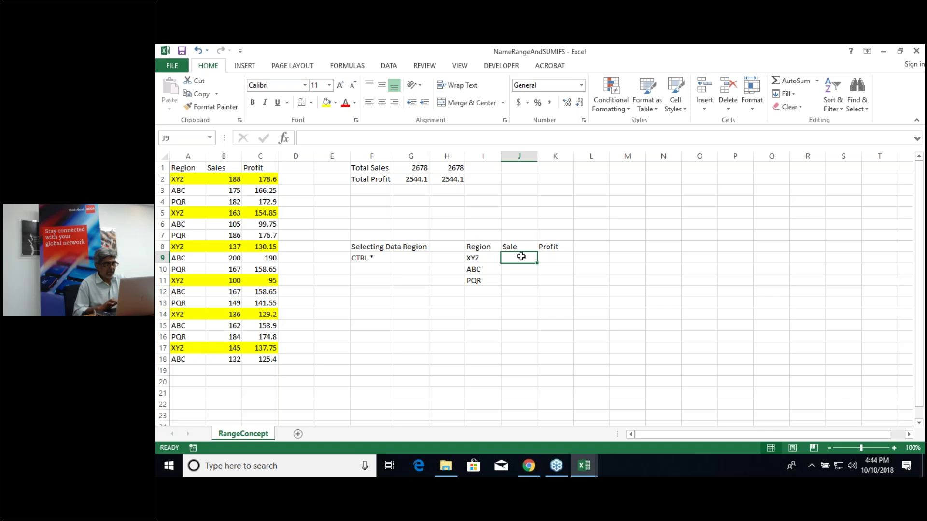
Step: Enter =SUMIFS(Sales,Region,I9) in J9 to total XYZ's sales, giving 869
{"action": "type", "text": "="}
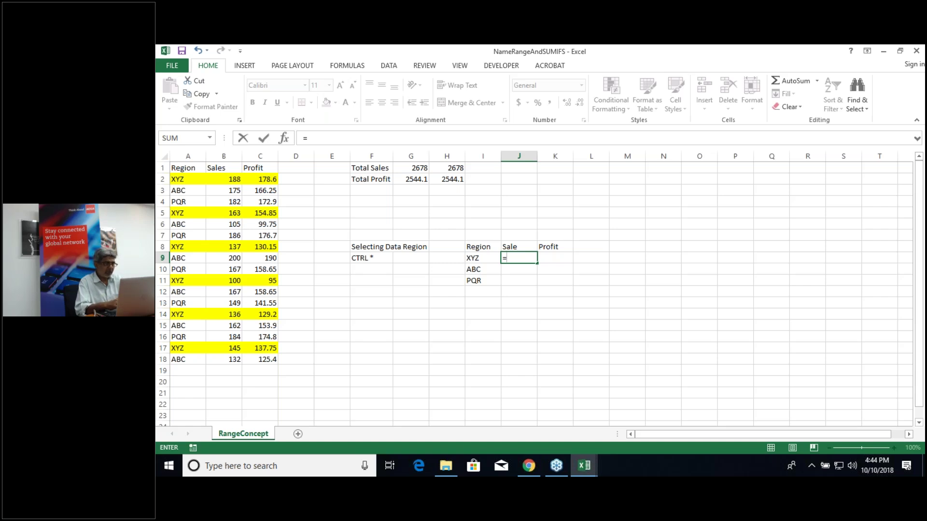
{"action": "type", "text": "sumifs"}
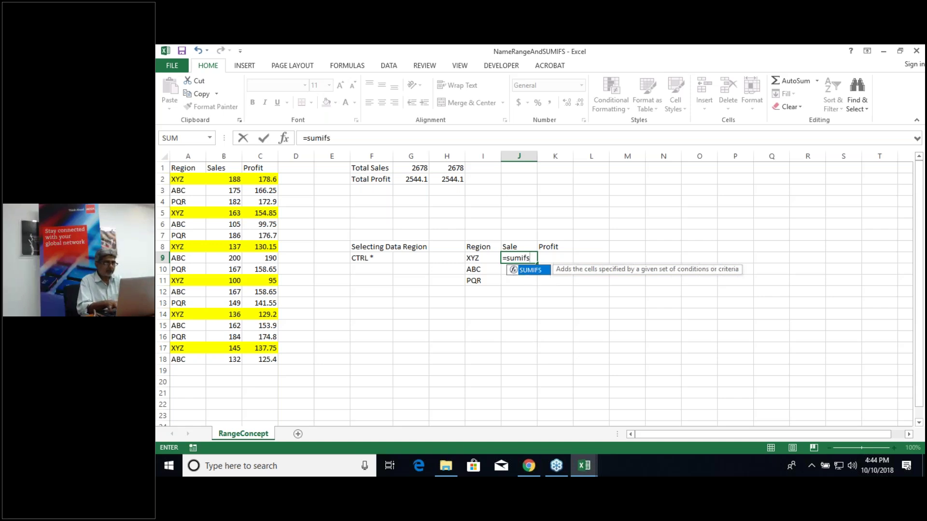
{"action": "type", "text": "("}
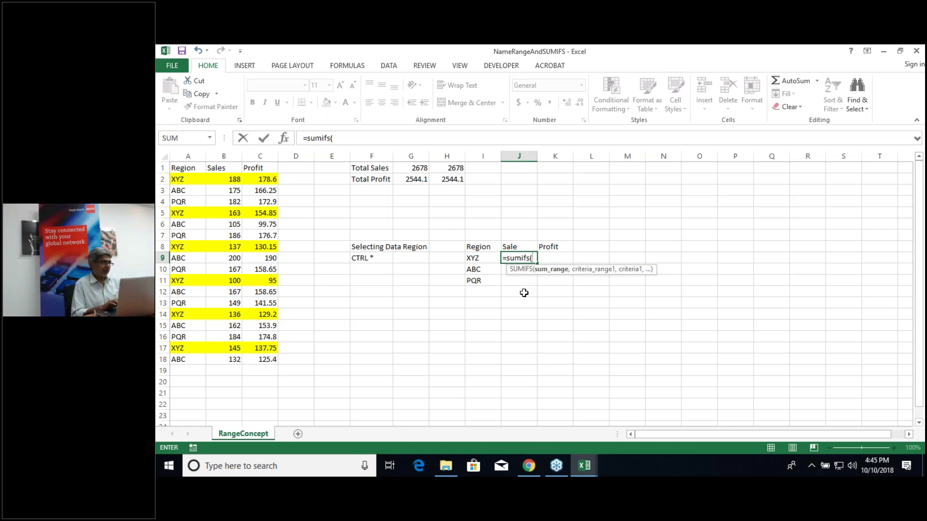
{"action": "type", "text": "Sa"}
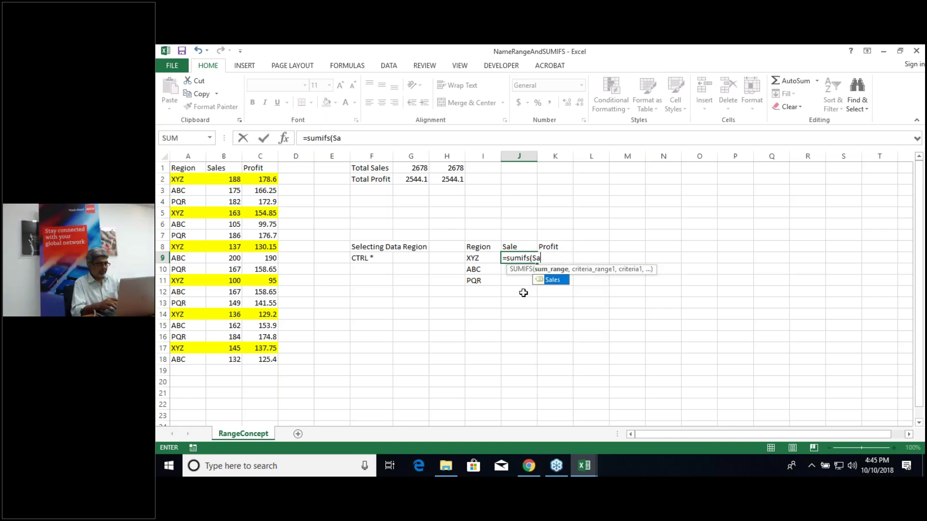
{"action": "type", "text": "les"}
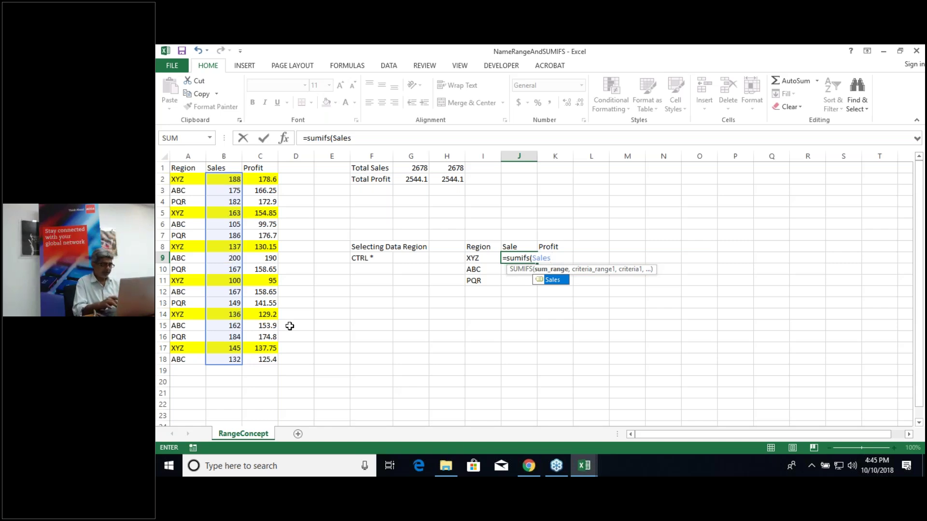
{"action": "type", "text": ","}
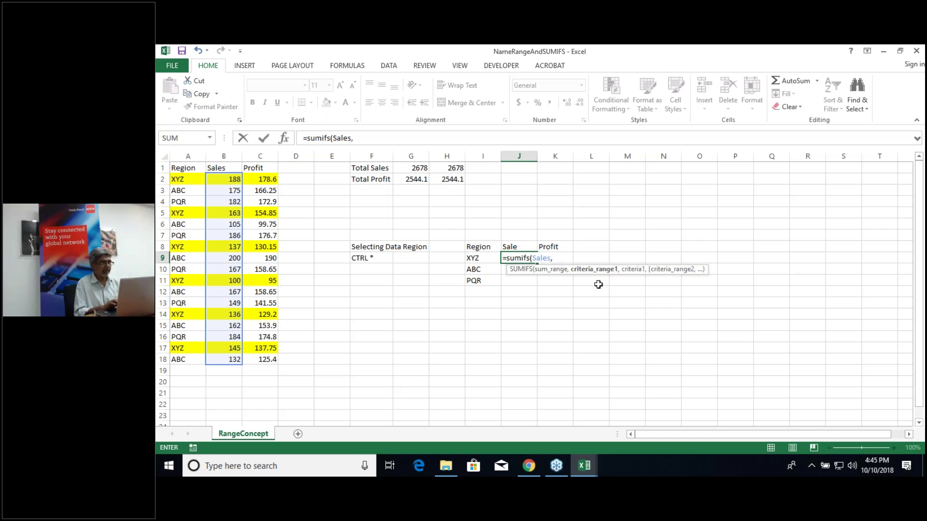
{"action": "left_click", "coordinate": [181, 179]}
{"action": "key", "text": "ctrl+shift+Down"}
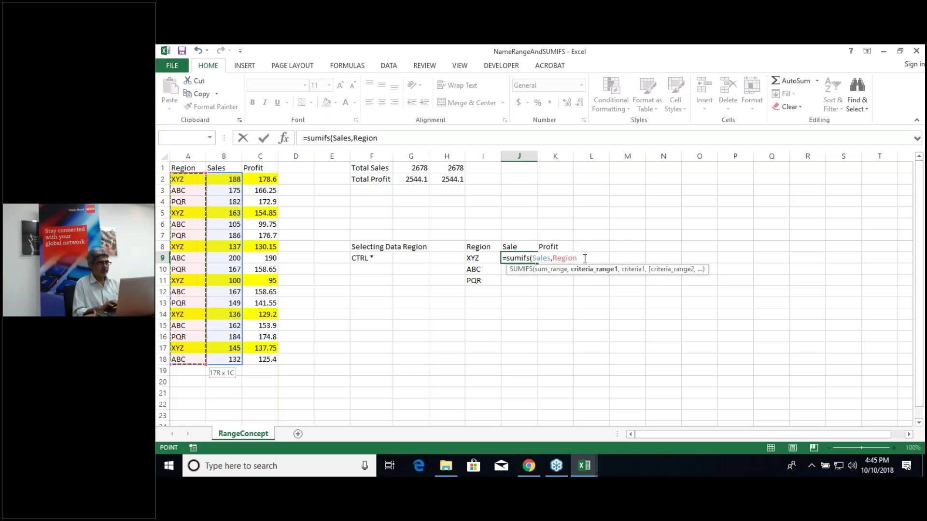
{"action": "key", "text": "F2"}
{"action": "type", "text": ","}
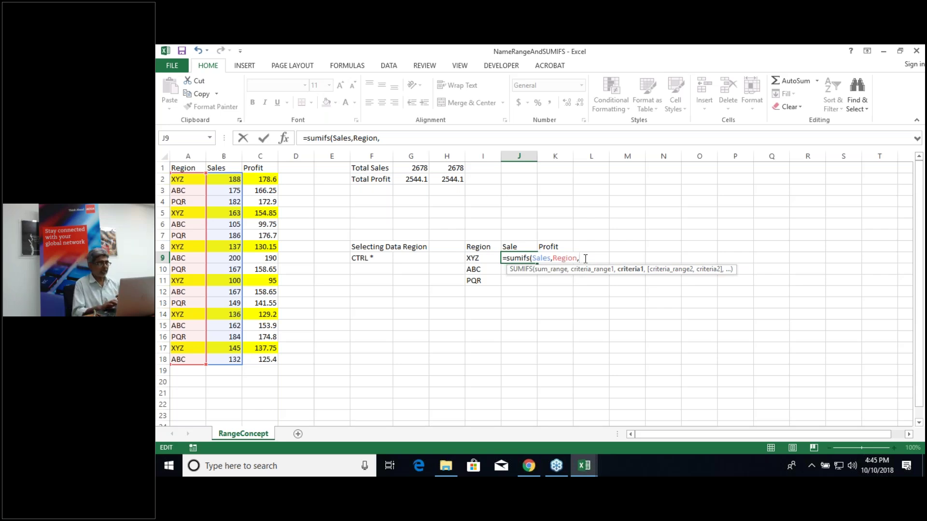
{"action": "key", "text": "F2"}
{"action": "left_click", "coordinate": [485, 257]}
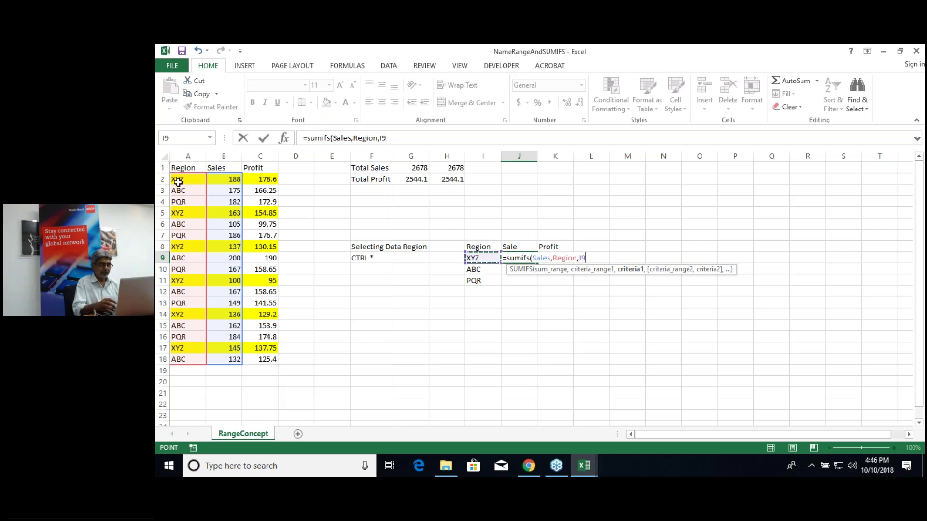
{"action": "type", "text": ")"}
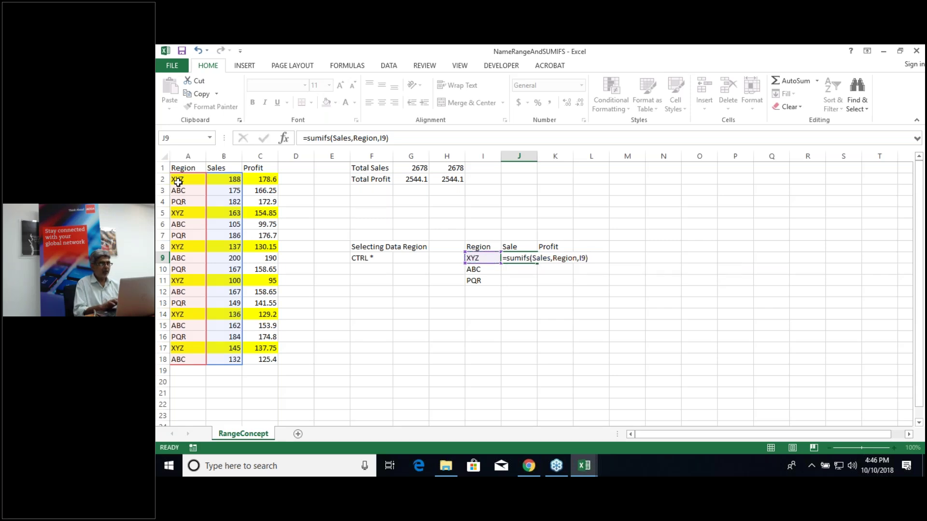
{"action": "key", "text": "Return"}
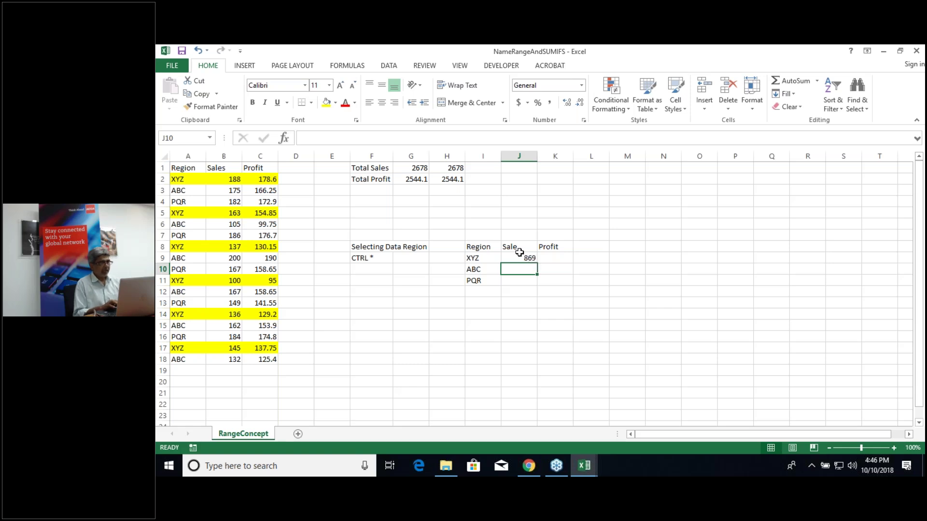
Step: Copy the J9 sales formula down to ABC and PQR, and label I13 'Total'
{"action": "left_click", "coordinate": [520, 260]}
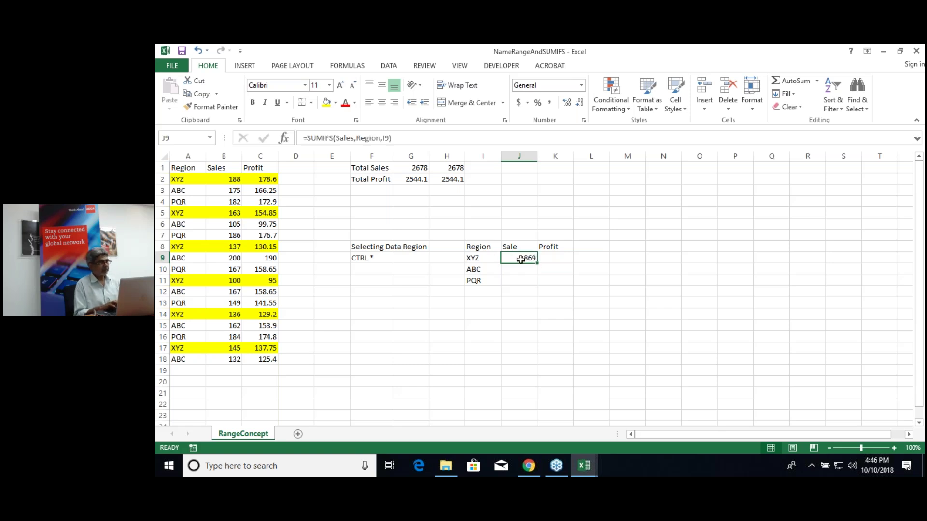
{"action": "left_click_drag", "start_coordinate": [537, 263], "coordinate": [531, 282]}
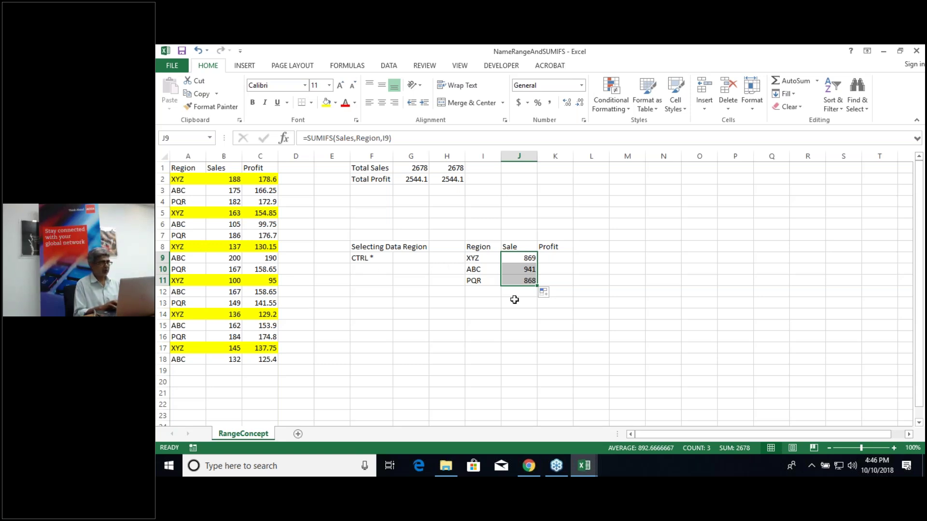
{"action": "left_click", "coordinate": [479, 302]}
{"action": "key", "text": "F2"}
{"action": "type", "text": "Total"}
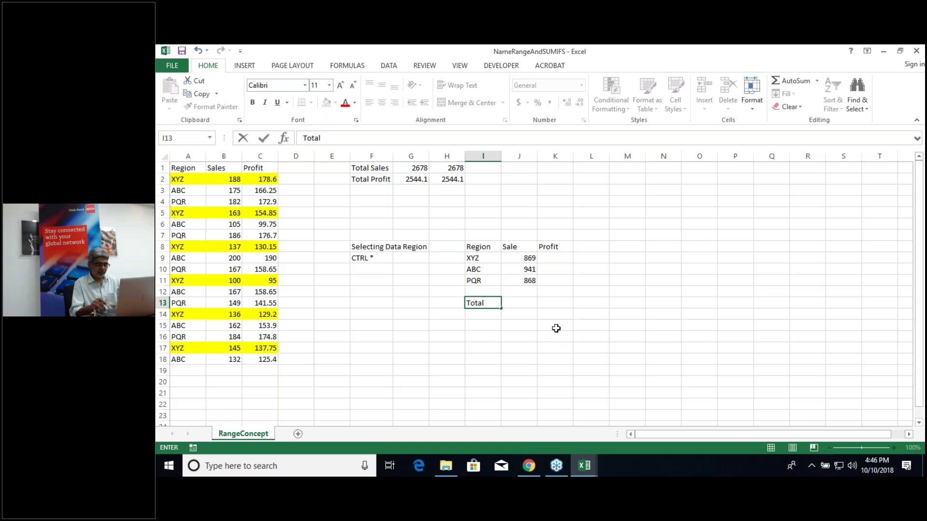
{"action": "key", "text": "ctrl+Return"}
Step: Sum J9:J11 in J13 for a total sale of 2678
{"action": "key", "text": "Right"}
{"action": "type", "text": "=sum("}
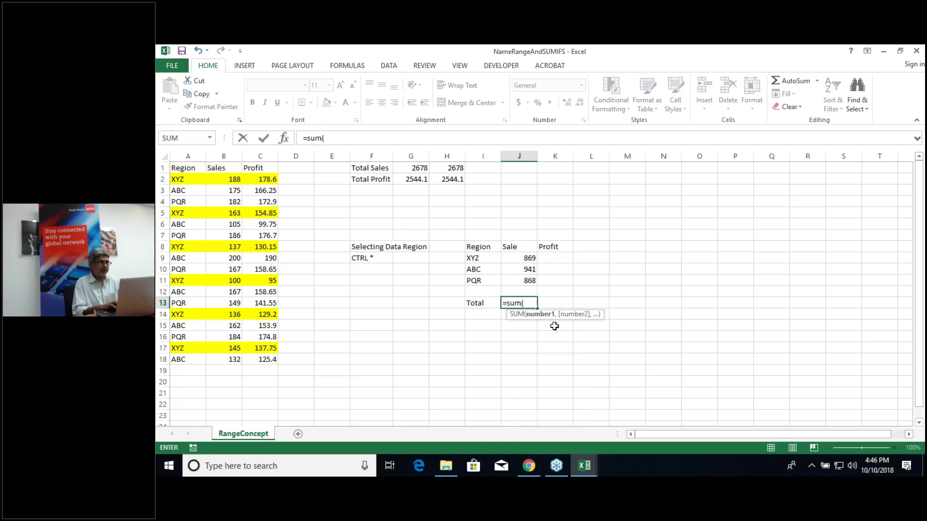
{"action": "left_click", "coordinate": [524, 258]}
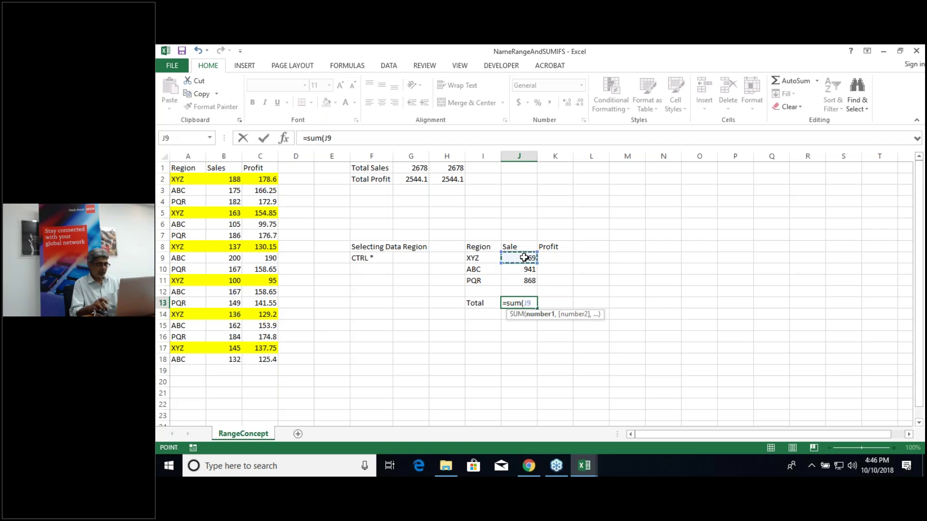
{"action": "key", "text": "shift+Down"}
{"action": "key", "text": "shift+Down"}
{"action": "key", "text": "ctrl+Return"}
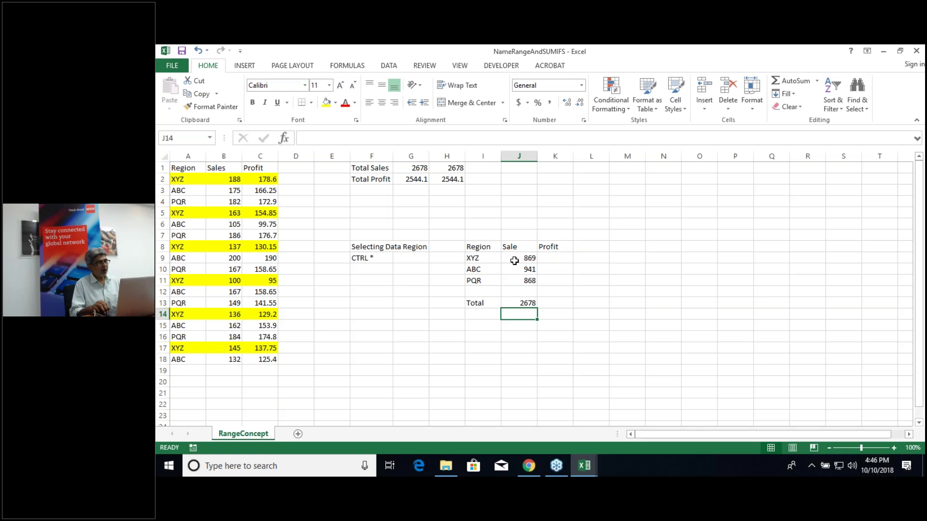
{"action": "key", "text": "Right"}
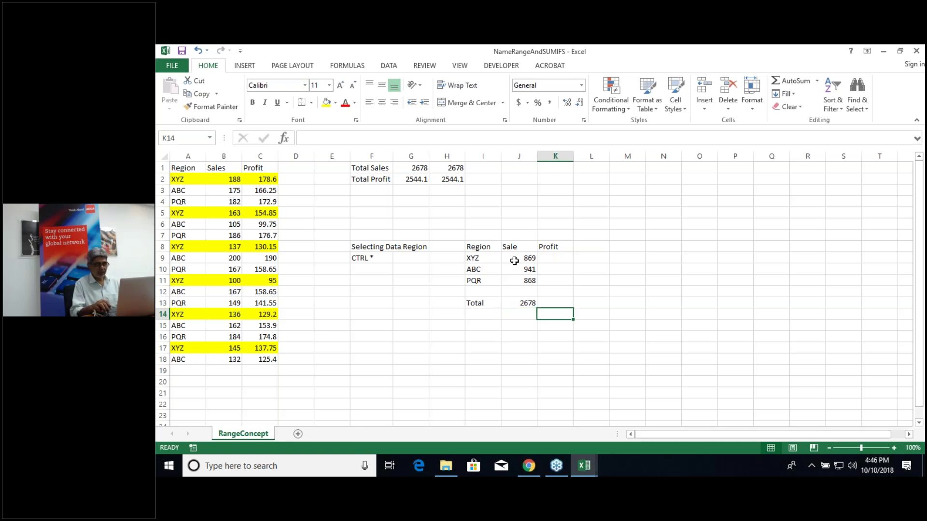
{"action": "key", "text": "Up"}
{"action": "key", "text": "Up"}
{"action": "key", "text": "Up"}
{"action": "key", "text": "Up"}
{"action": "key", "text": "Up"}
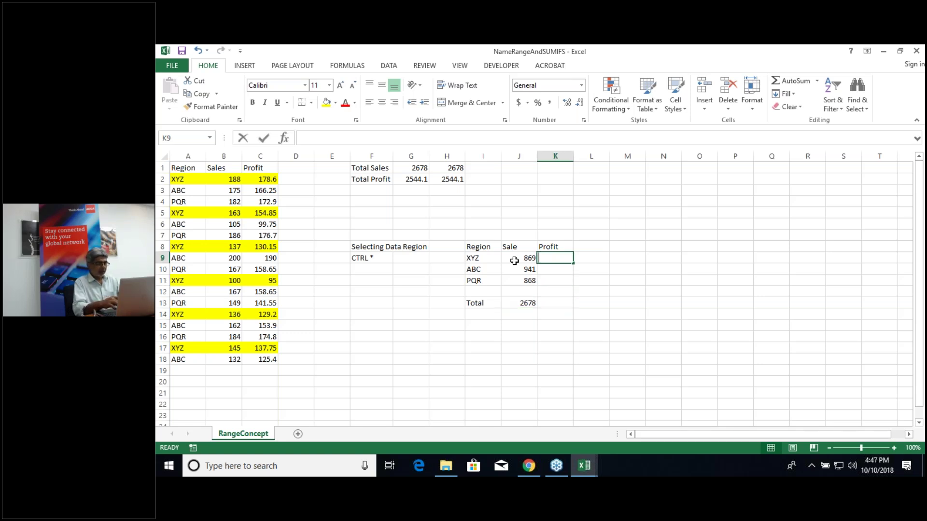
Step: Fill K9:K11 with =SUMIFS(Profit,Region,I9) and copy the total into K13 (2544.1)
{"action": "type", "text": "=sum"}
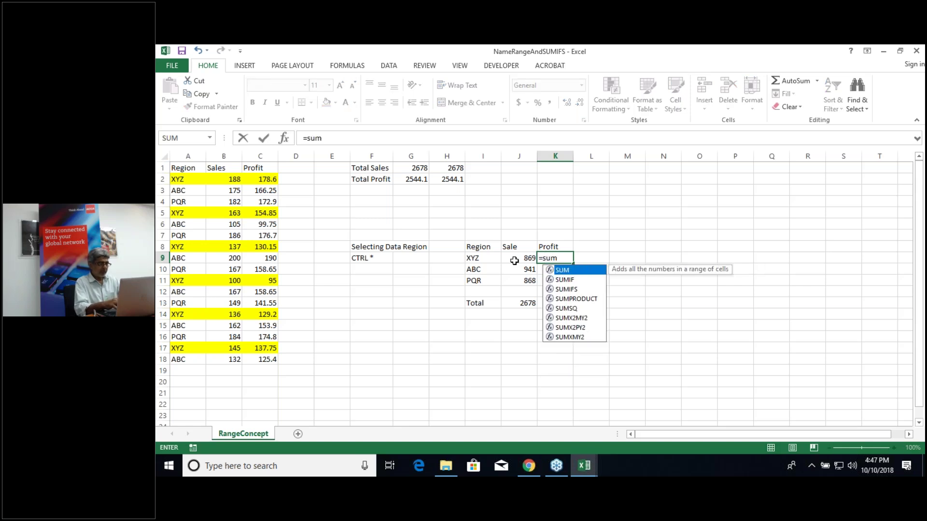
{"action": "type", "text": "ifs("}
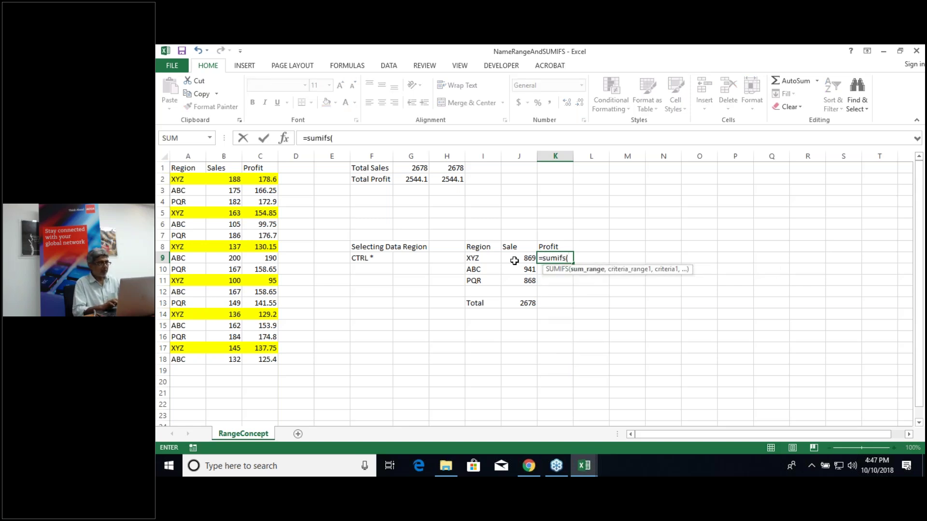
{"action": "type", "text": "profit"}
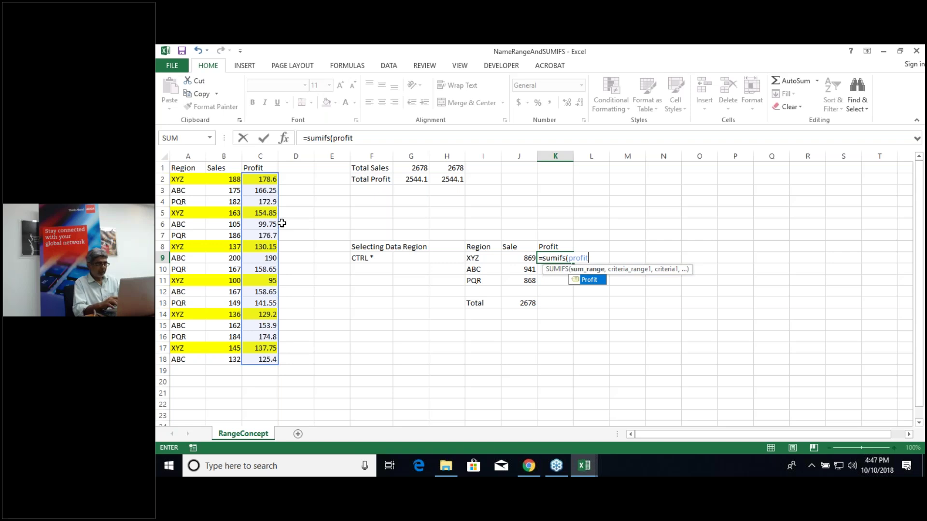
{"action": "type", "text": ",region,"}
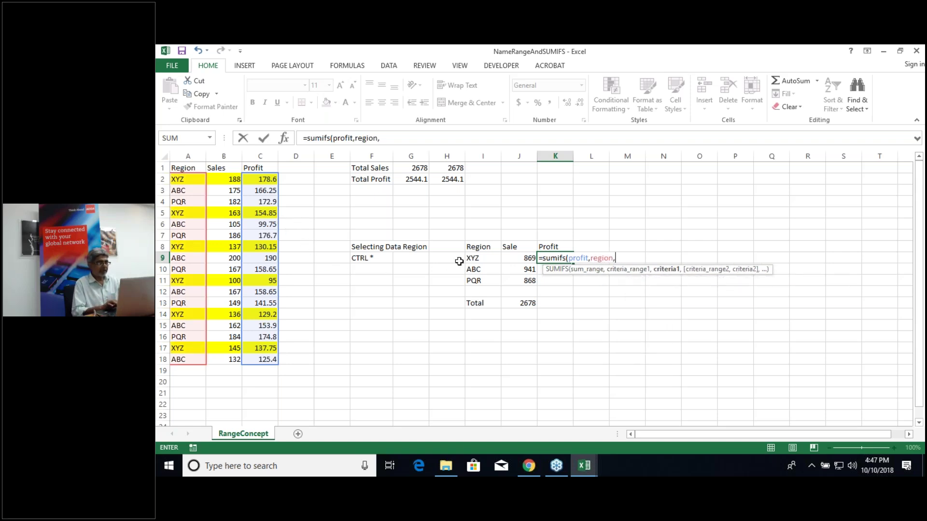
{"action": "left_click", "coordinate": [477, 259]}
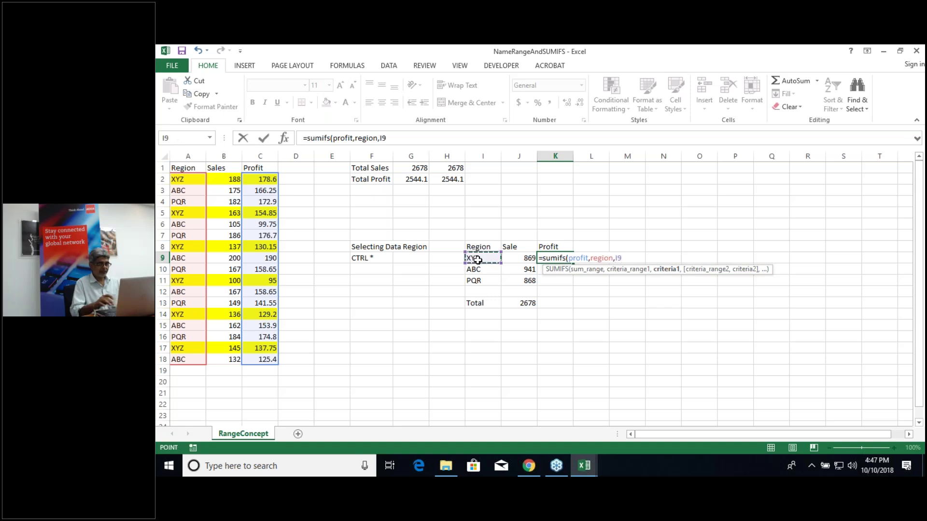
{"action": "key", "text": "Return"}
{"action": "left_click", "coordinate": [559, 258]}
{"action": "left_click_drag", "start_coordinate": [573, 262], "coordinate": [573, 283]}
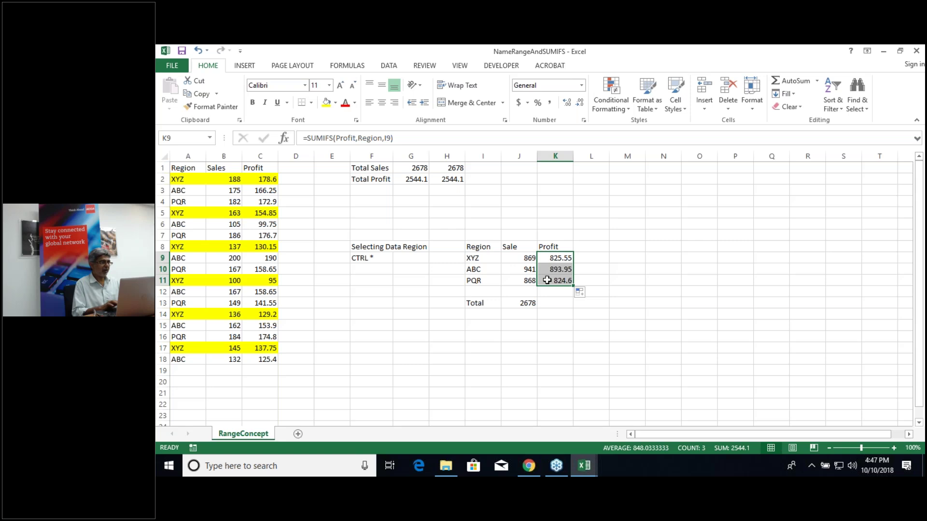
{"action": "left_click", "coordinate": [525, 304]}
{"action": "left_click_drag", "start_coordinate": [537, 310], "coordinate": [563, 309]}
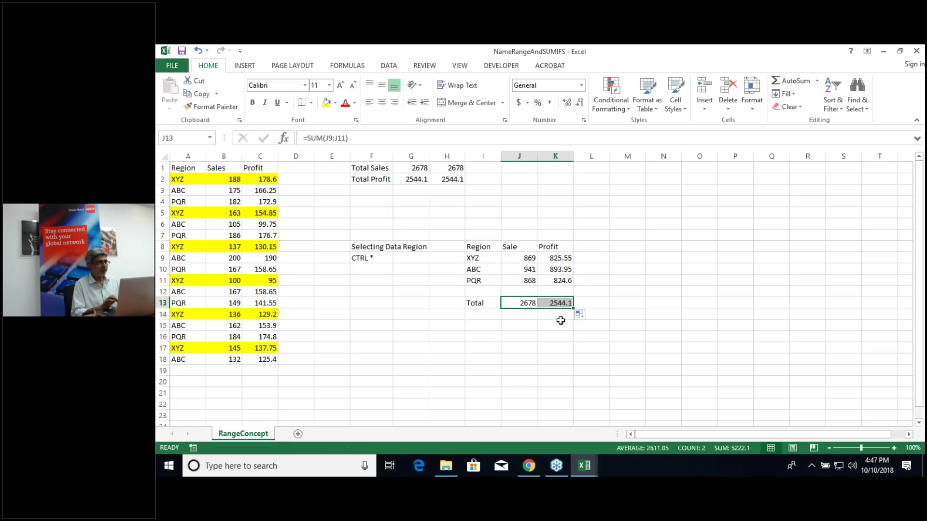
{"action": "left_click", "coordinate": [560, 322]}
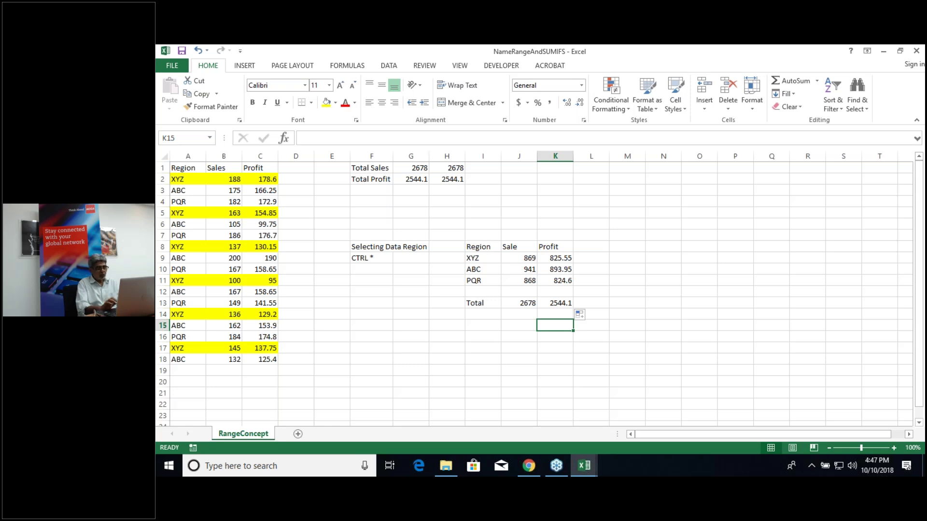
{"action": "double_click", "coordinate": [563, 304]}
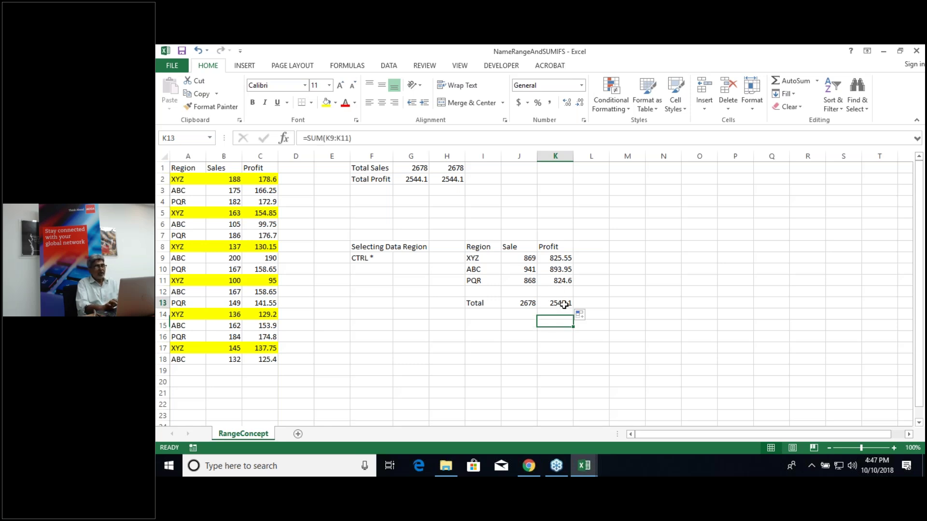
{"action": "key", "text": "Return"}
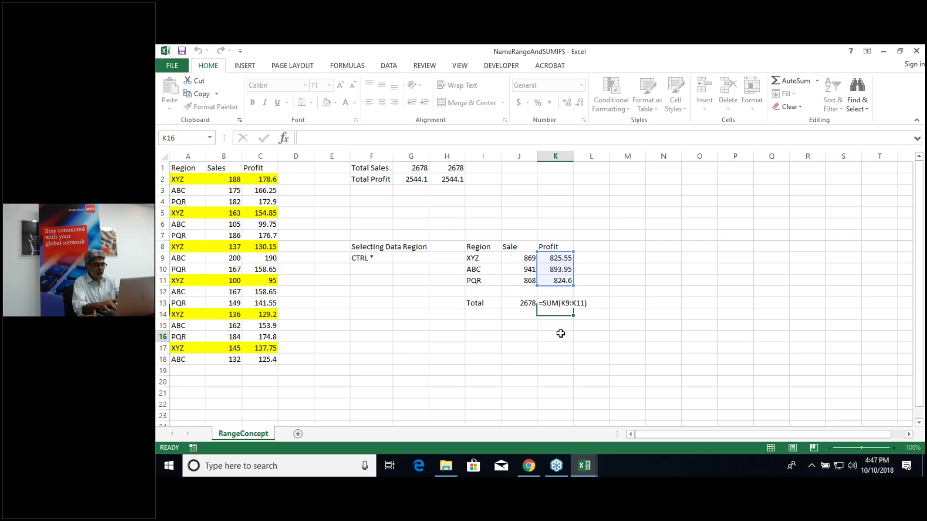
{"action": "left_click", "coordinate": [560, 333]}
{"action": "type", "text": "=sumifs"}
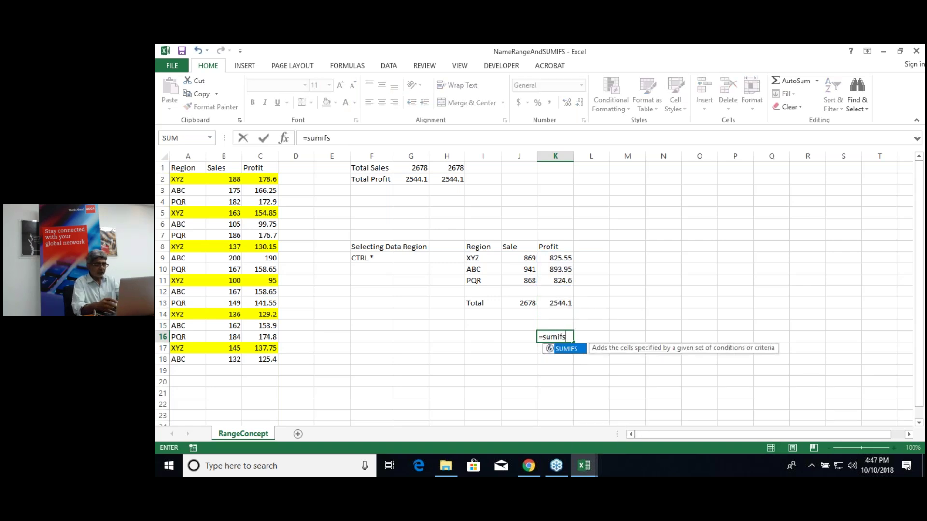
{"action": "type", "text": "("}
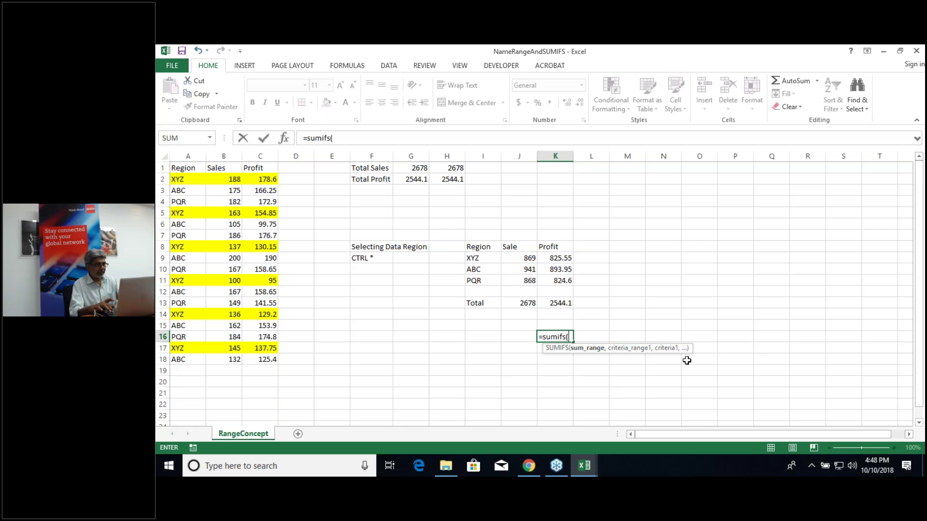
{"action": "key", "text": "Escape"}
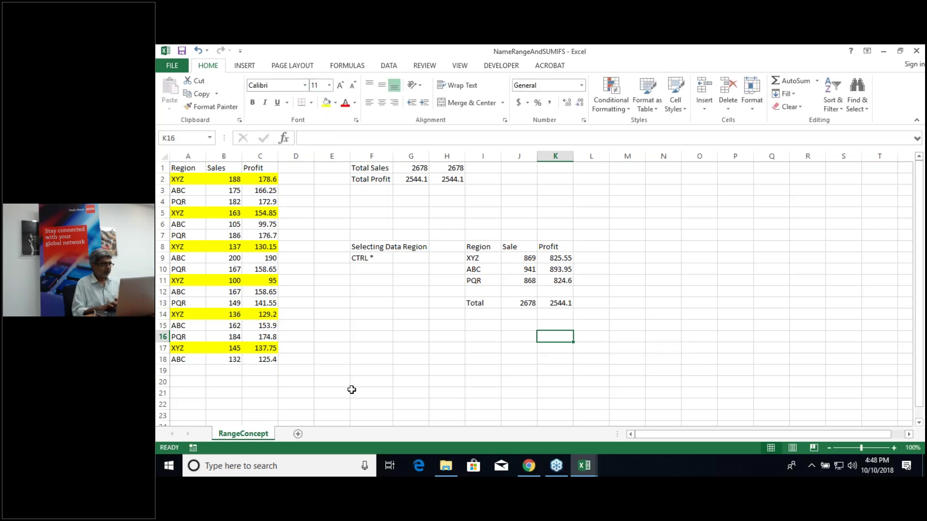
Step: Switch to the DataSample workbook window from the Excel taskbar icon
{"action": "left_click", "coordinate": [589, 466]}
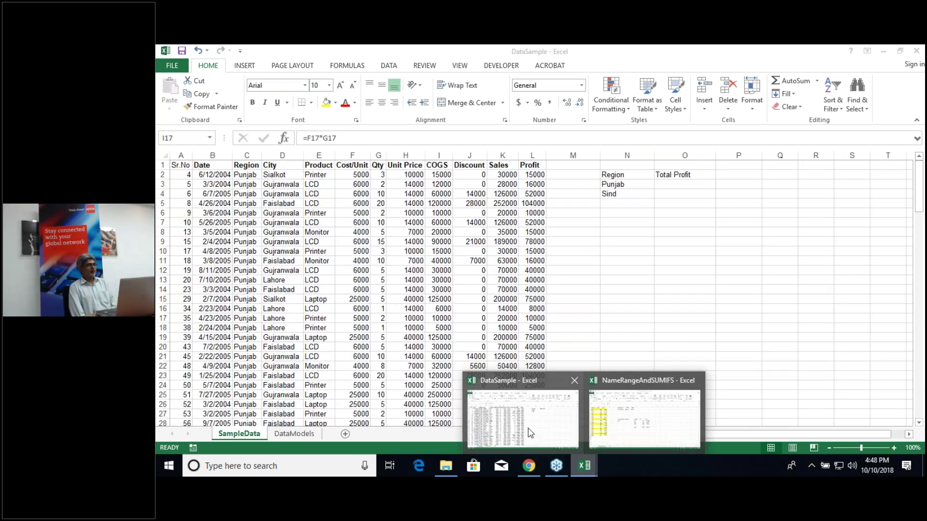
{"action": "left_click", "coordinate": [531, 433]}
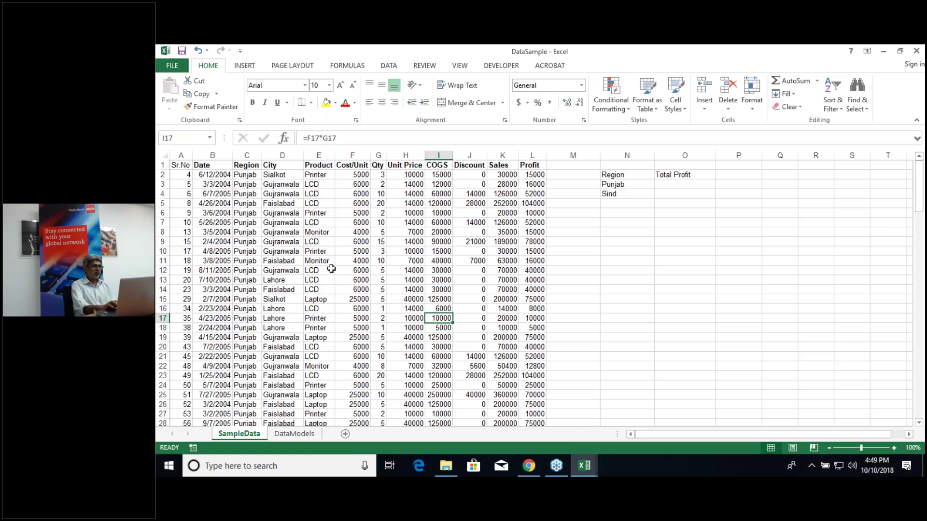
{"action": "left_click", "coordinate": [352, 67]}
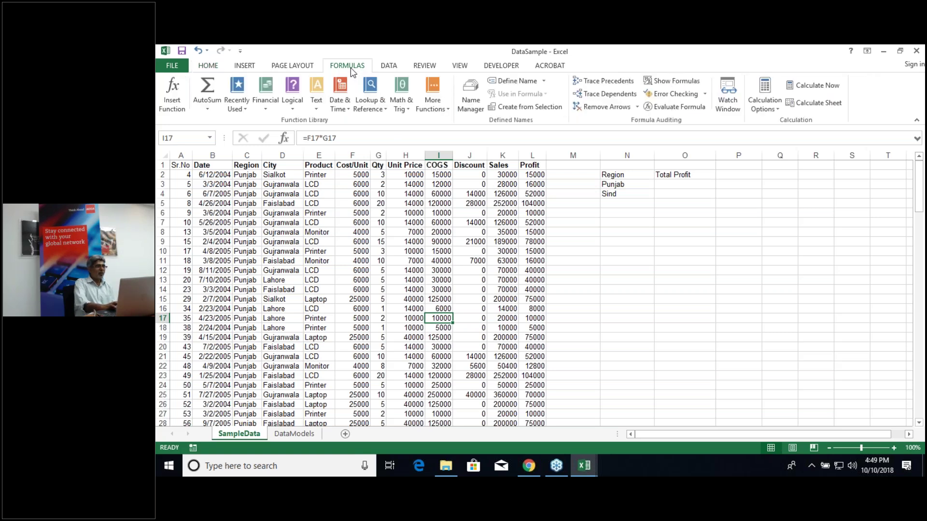
Step: Check Name Manager and the Name Box list, both empty, then select a cell in the data table
{"action": "left_click", "coordinate": [475, 109]}
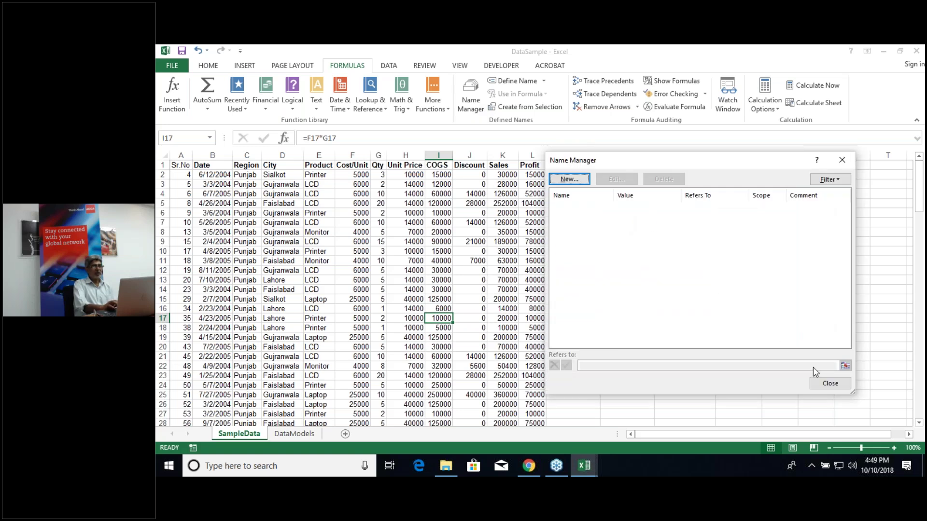
{"action": "left_click", "coordinate": [829, 386]}
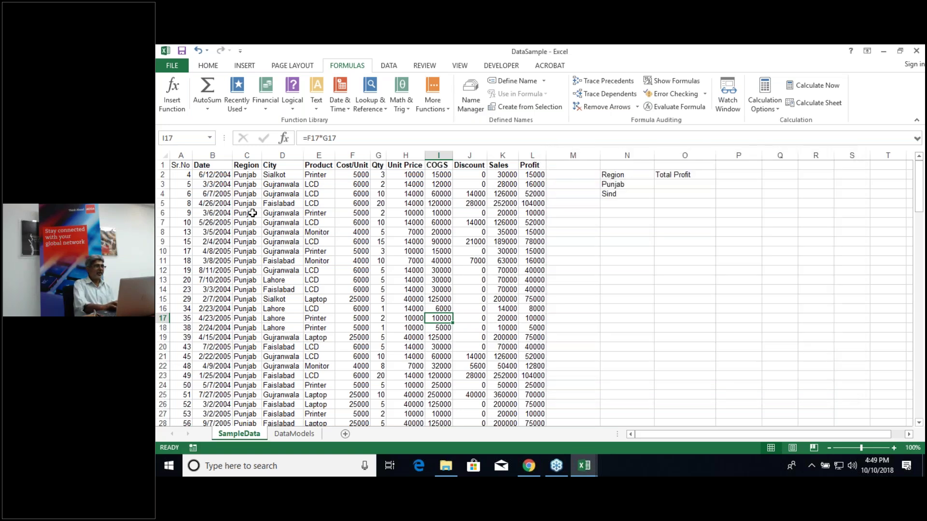
{"action": "left_click", "coordinate": [210, 139]}
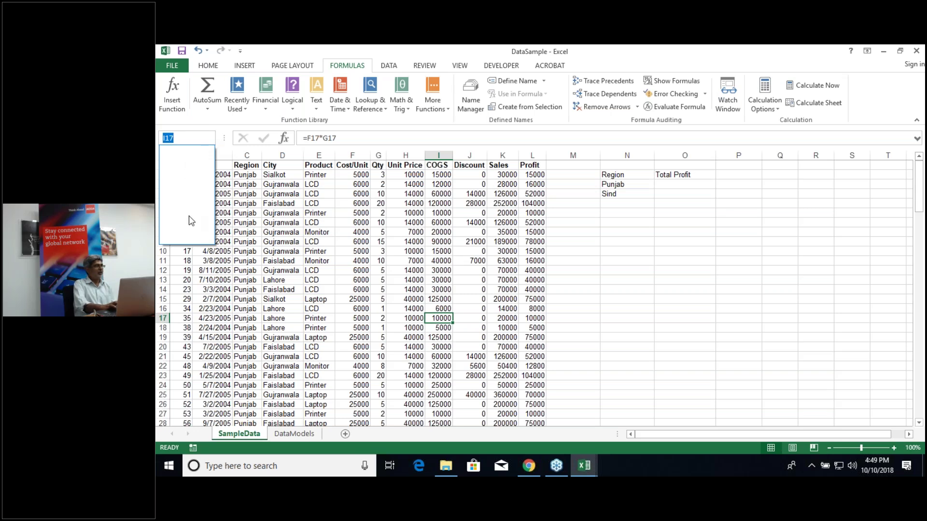
{"action": "left_click", "coordinate": [308, 231]}
{"action": "left_click", "coordinate": [308, 232]}
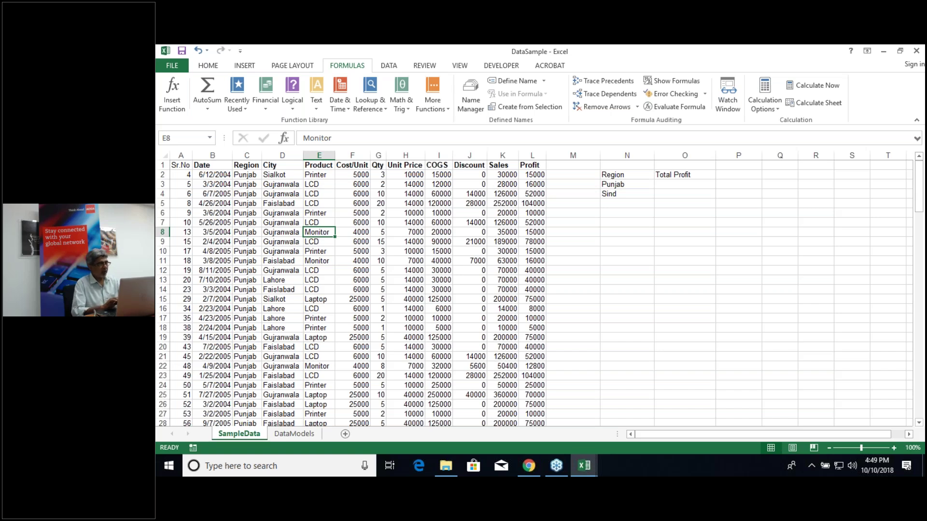
Step: Name every column of the sample data from its top-row header, then review the names
{"action": "key", "text": "ctrl+Home"}
{"action": "key", "text": "ctrl+a"}
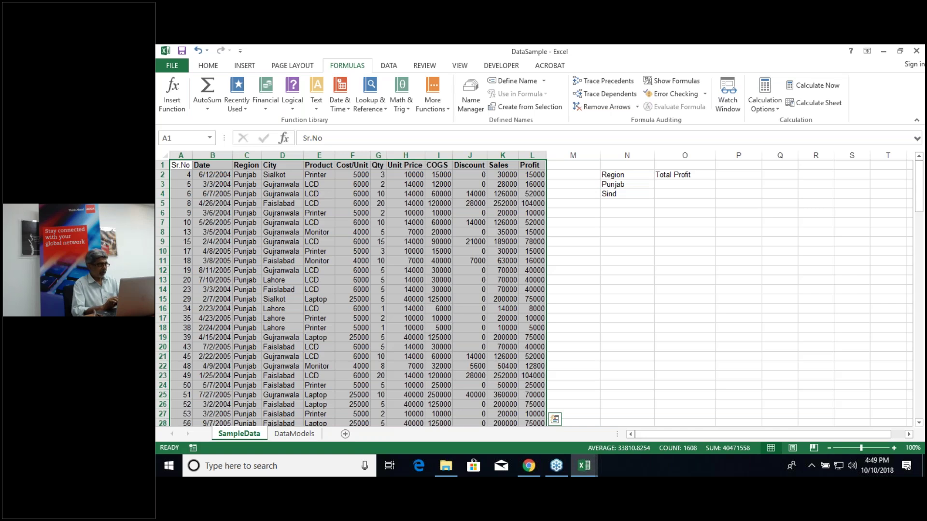
{"action": "key", "text": "ctrl+shift+F3"}
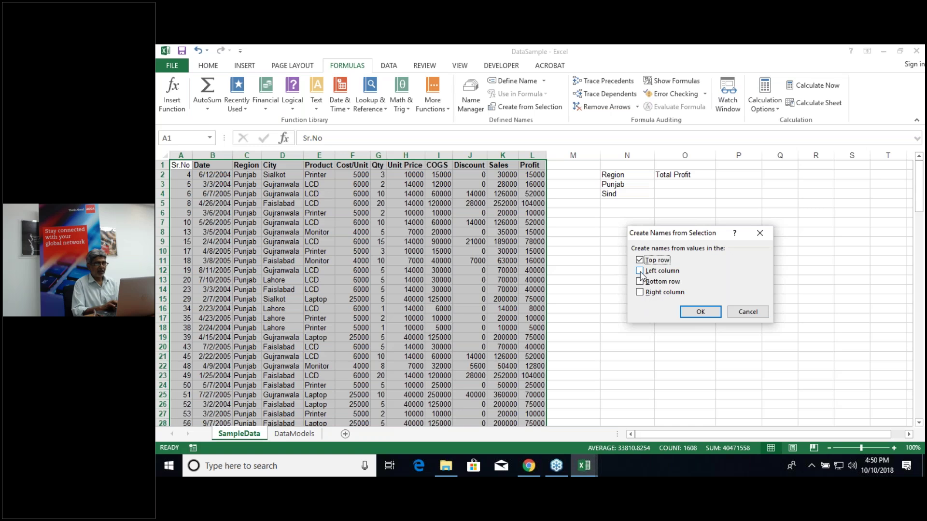
{"action": "left_click", "coordinate": [697, 309]}
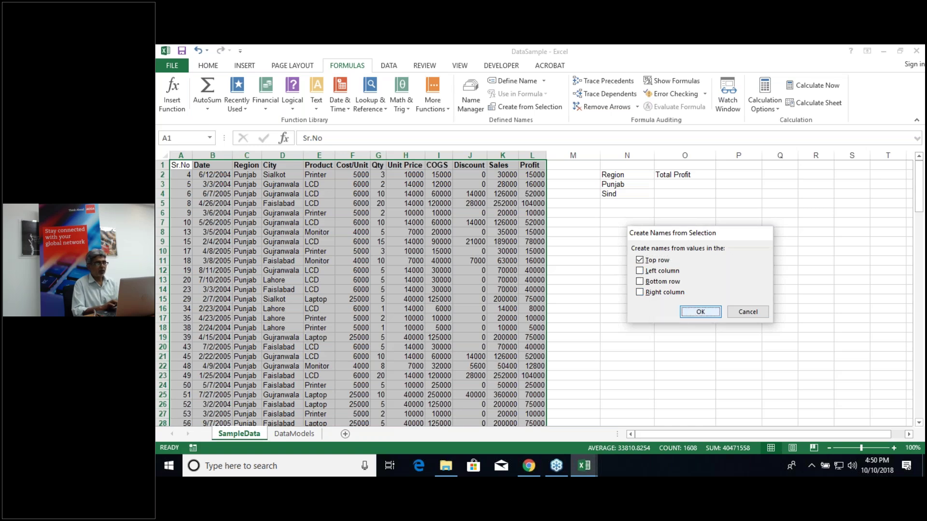
{"action": "left_click", "coordinate": [211, 139]}
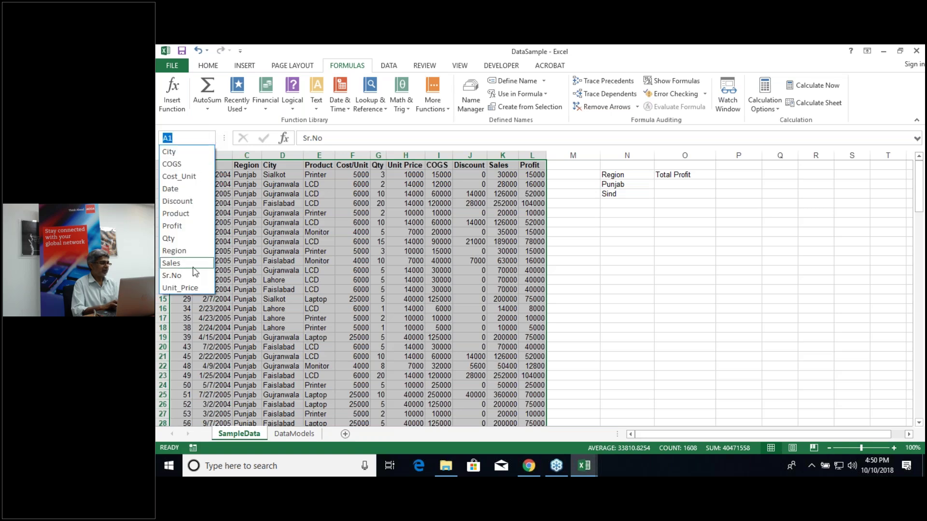
{"action": "key", "text": "Escape"}
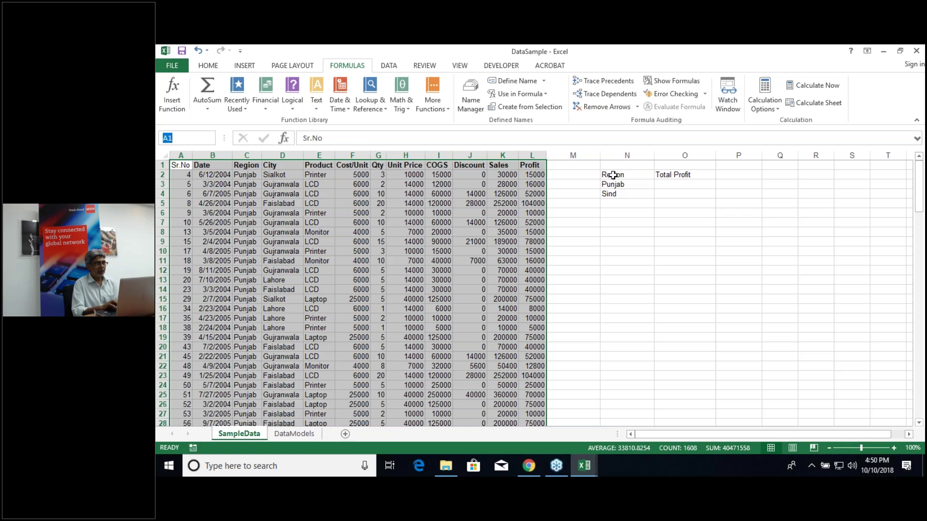
Step: Enter =SUMIFS(Profit,Region,N3) in O3 and fill it to O4 (2503800 and 2589200)
{"action": "key", "text": "Escape"}
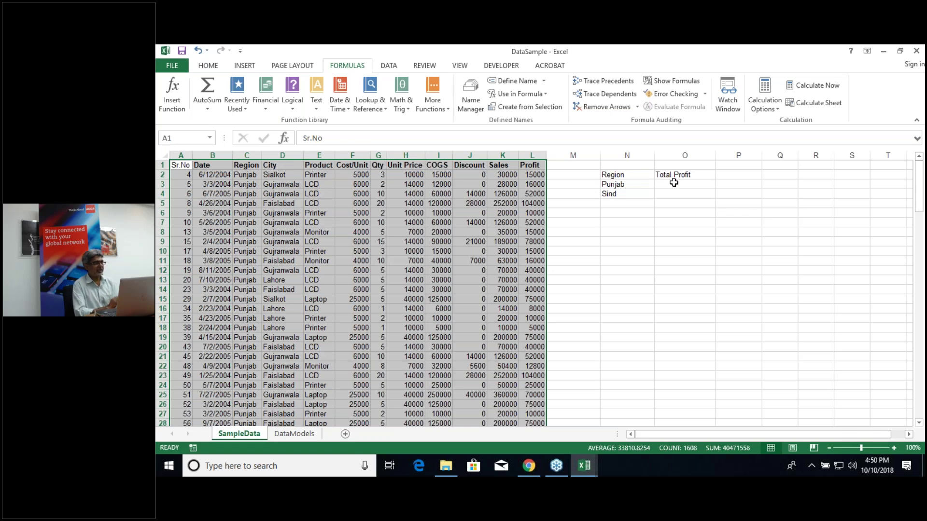
{"action": "left_click", "coordinate": [673, 183]}
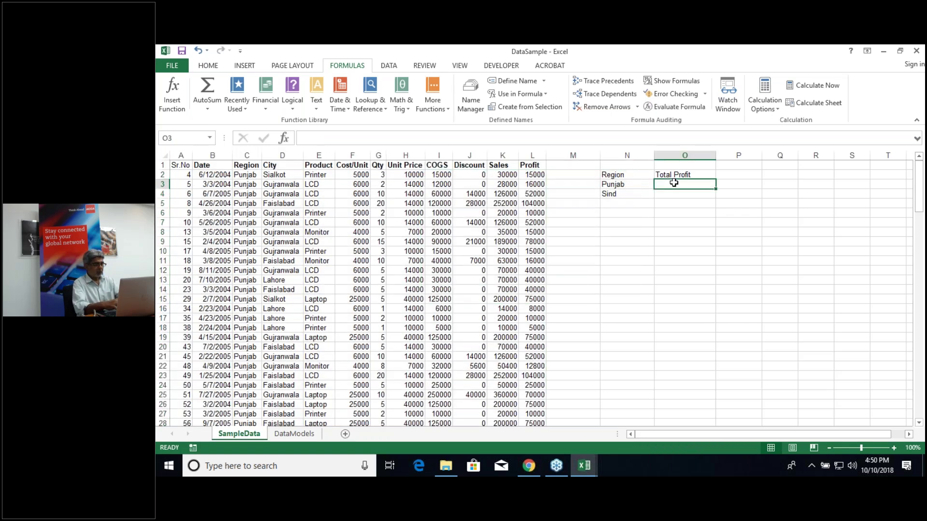
{"action": "type", "text": "=sum"}
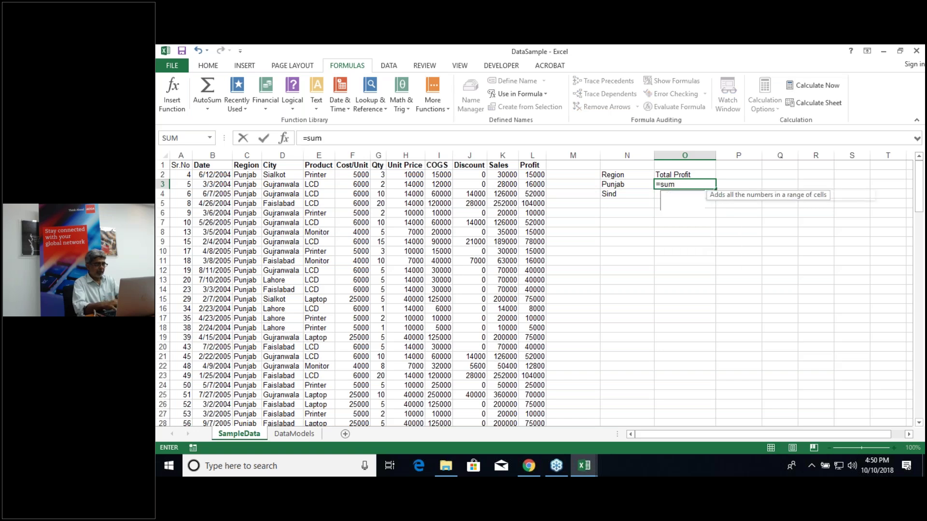
{"action": "type", "text": "ifs("}
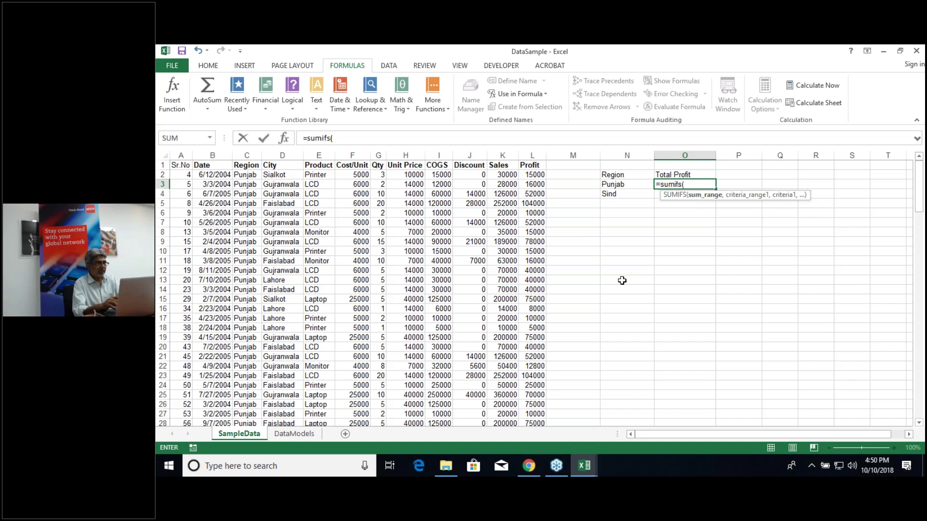
{"action": "type", "text": "pr"}
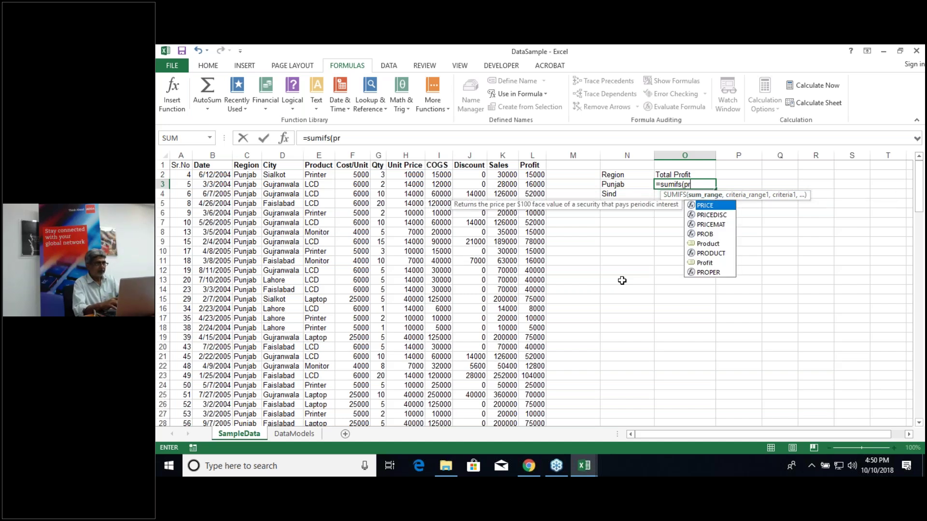
{"action": "type", "text": "ofit,"}
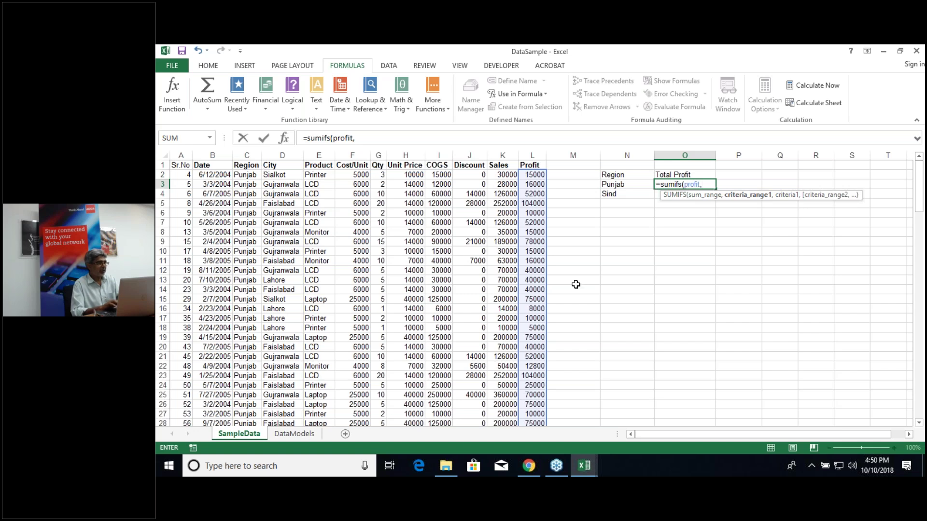
{"action": "type", "text": "r"}
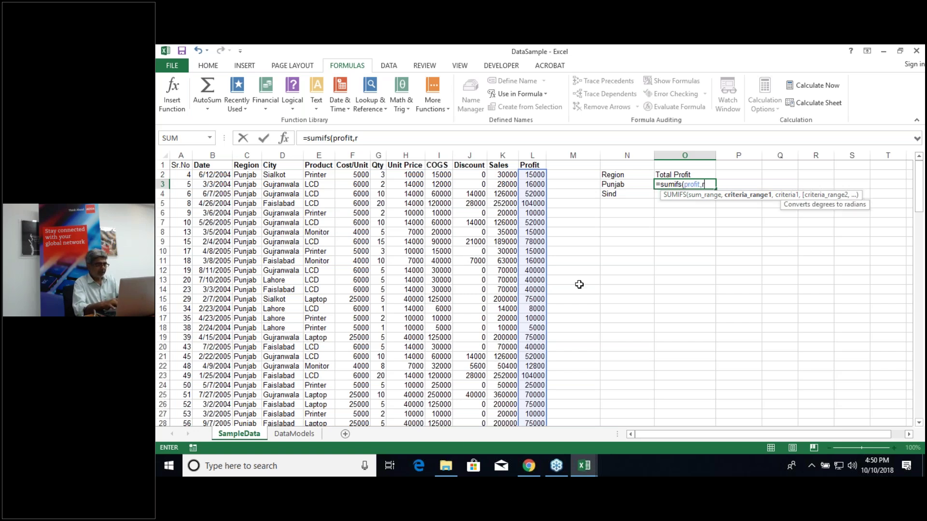
{"action": "type", "text": "egion,"}
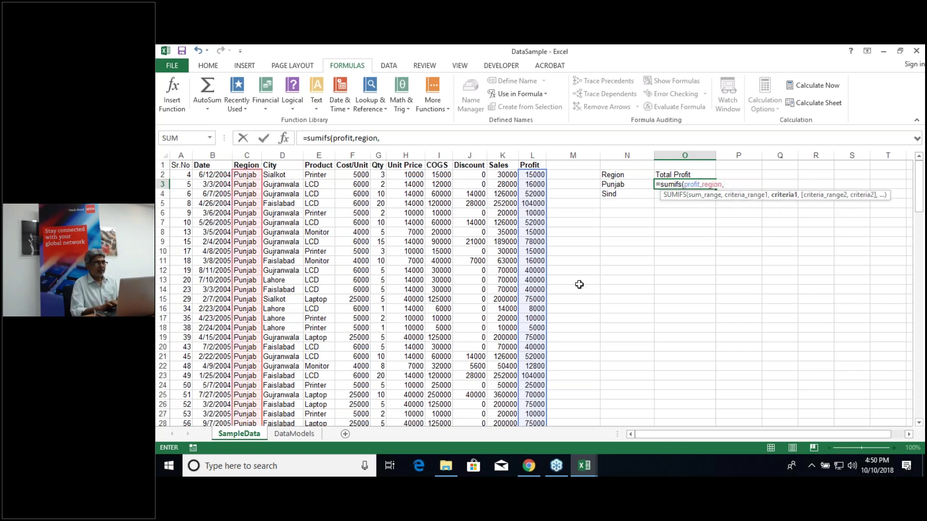
{"action": "left_click", "coordinate": [627, 186]}
{"action": "left_click", "coordinate": [628, 185]}
{"action": "key", "text": "ctrl+Return"}
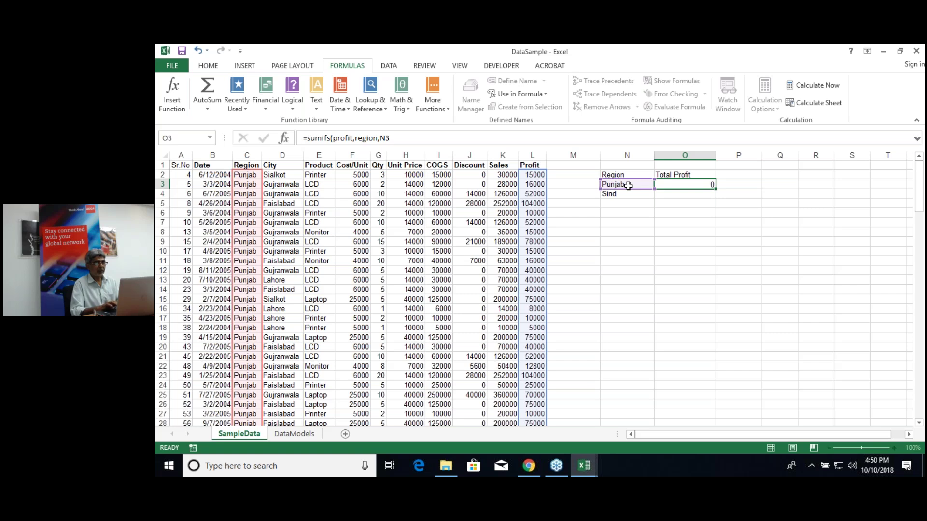
{"action": "key", "text": "Return"}
{"action": "left_click", "coordinate": [705, 184]}
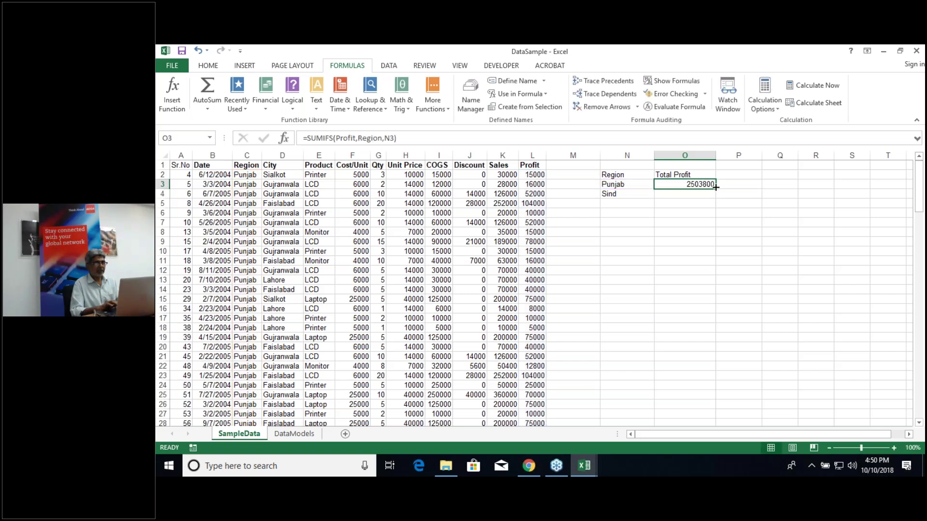
{"action": "left_click_drag", "start_coordinate": [715, 186], "coordinate": [715, 195]}
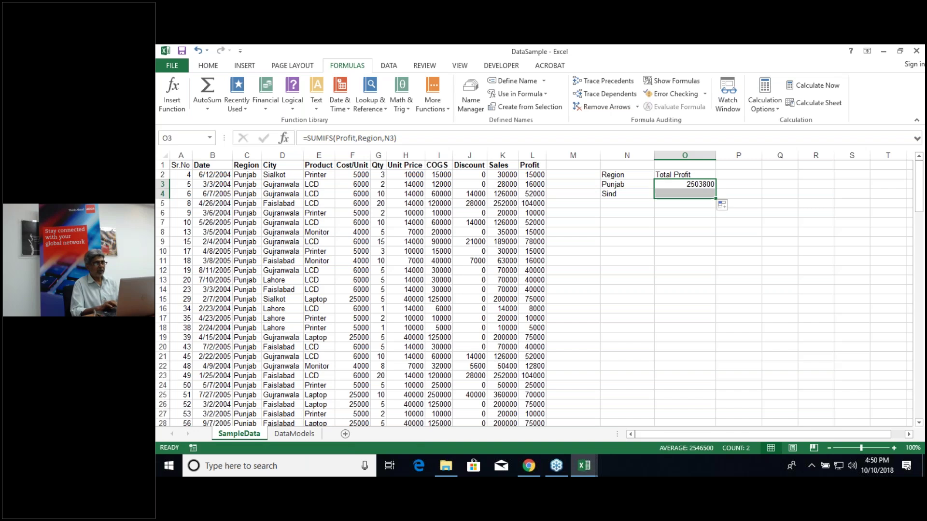
{"action": "left_click", "coordinate": [692, 214]}
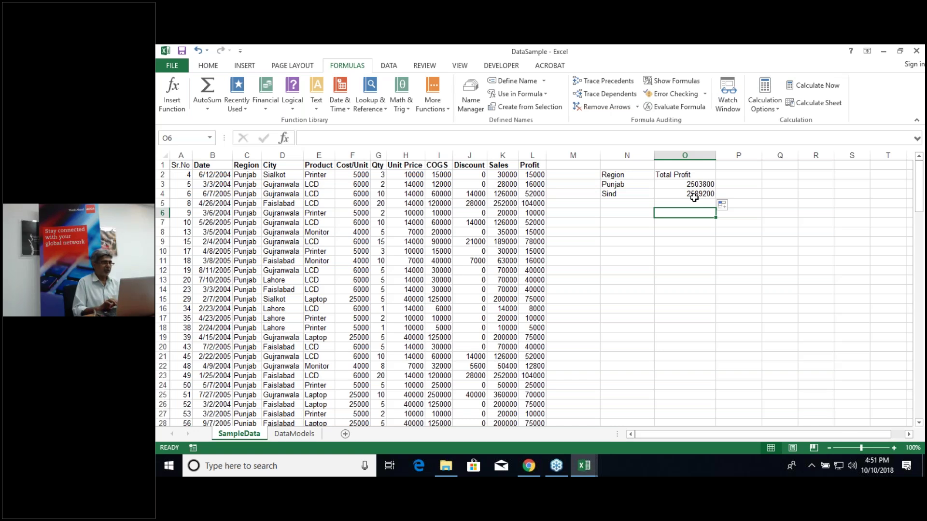
Step: Add the heading 'Total Sale' in P2
{"action": "left_click", "coordinate": [740, 177]}
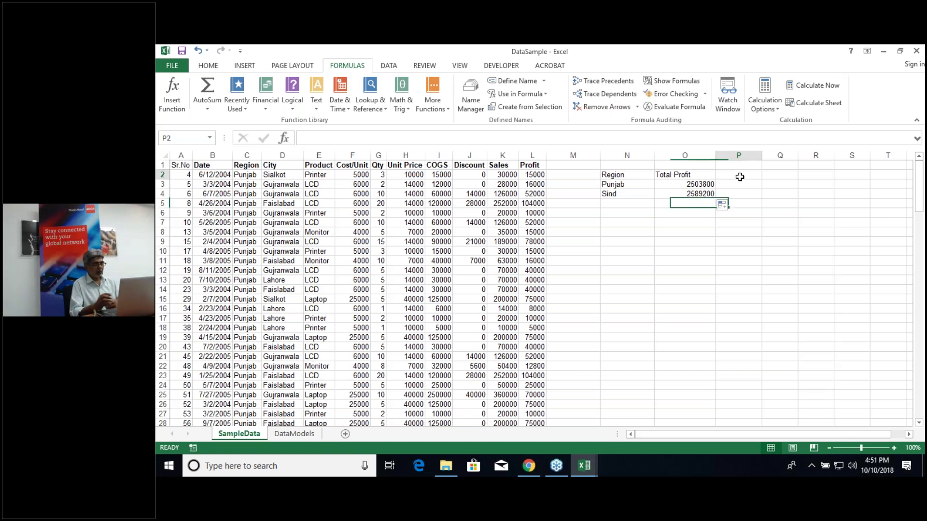
{"action": "double_click", "coordinate": [740, 176]}
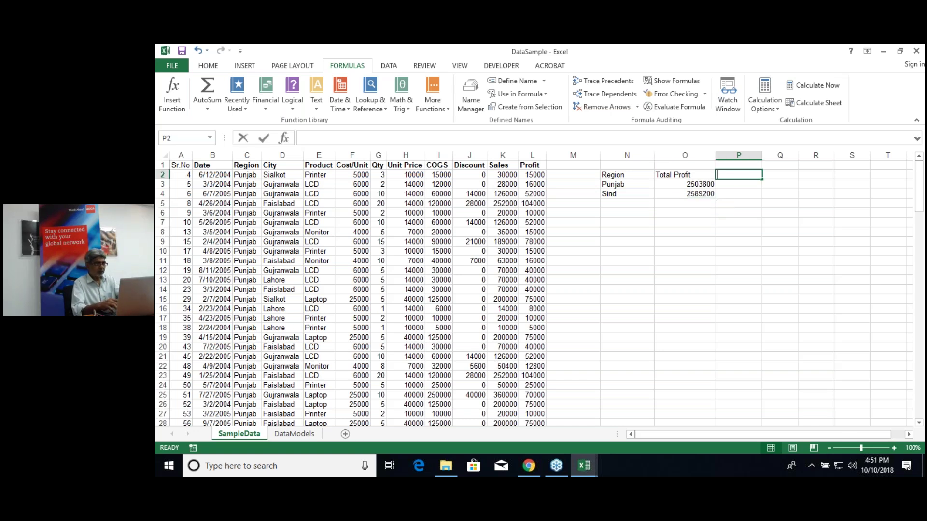
{"action": "type", "text": "Total"}
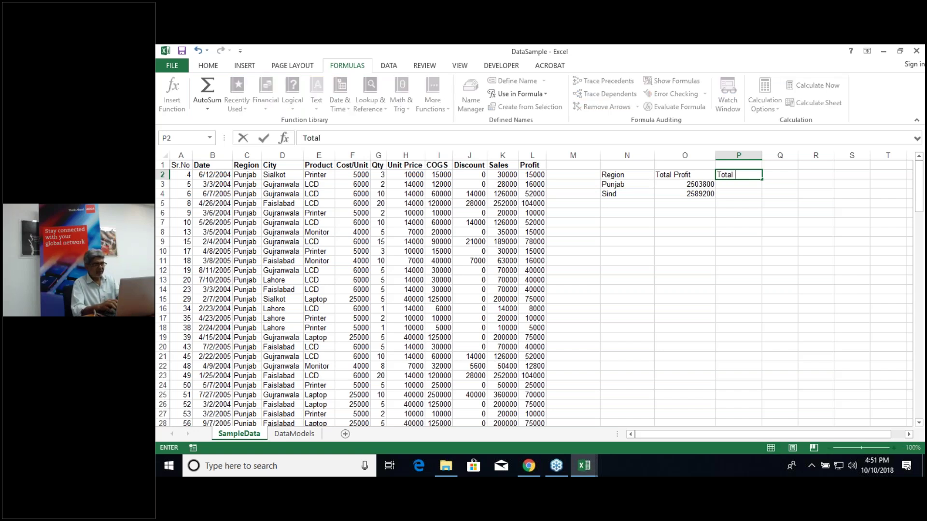
{"action": "type", "text": " Sale"}
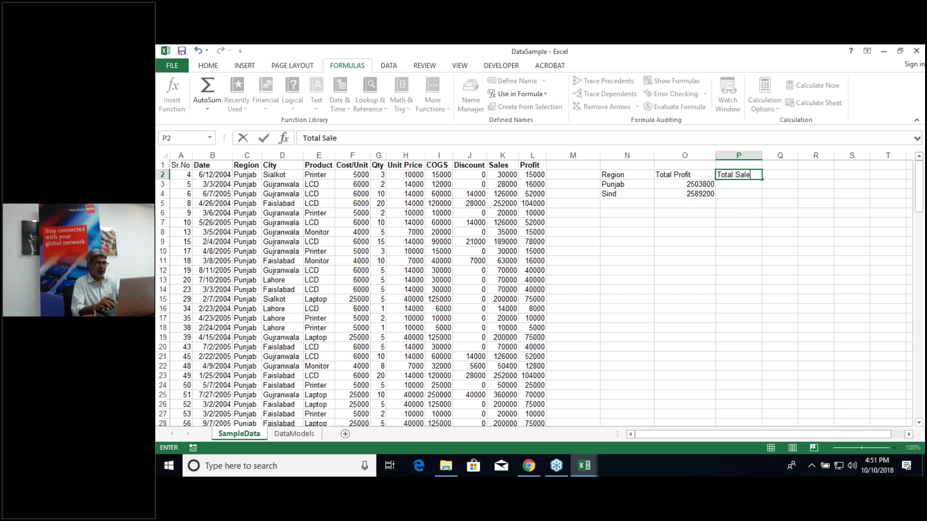
{"action": "key", "text": "ctrl+Return"}
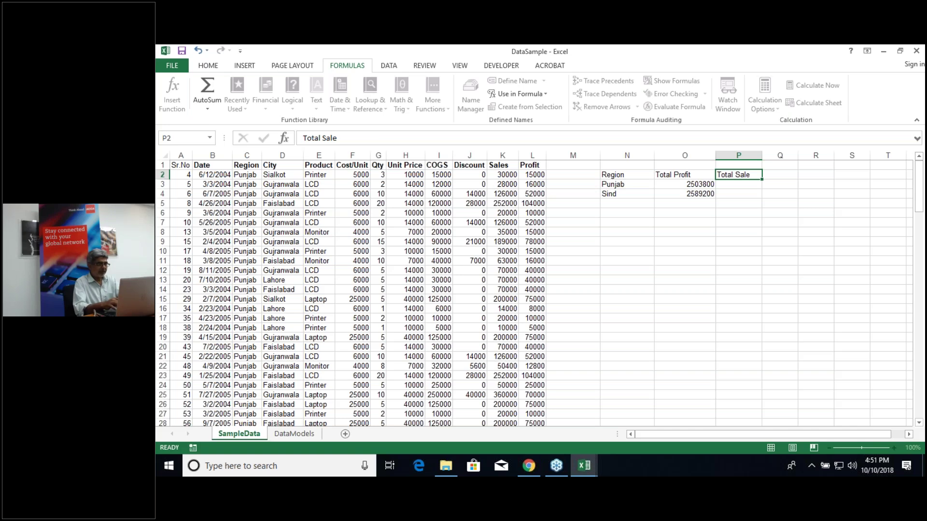
Step: Enter =SUMIFS(Sales,Region,N3) in P3 and fill it to P4 (7781900 and 8035600)
{"action": "key", "text": "Down"}
{"action": "type", "text": "=sumifs("}
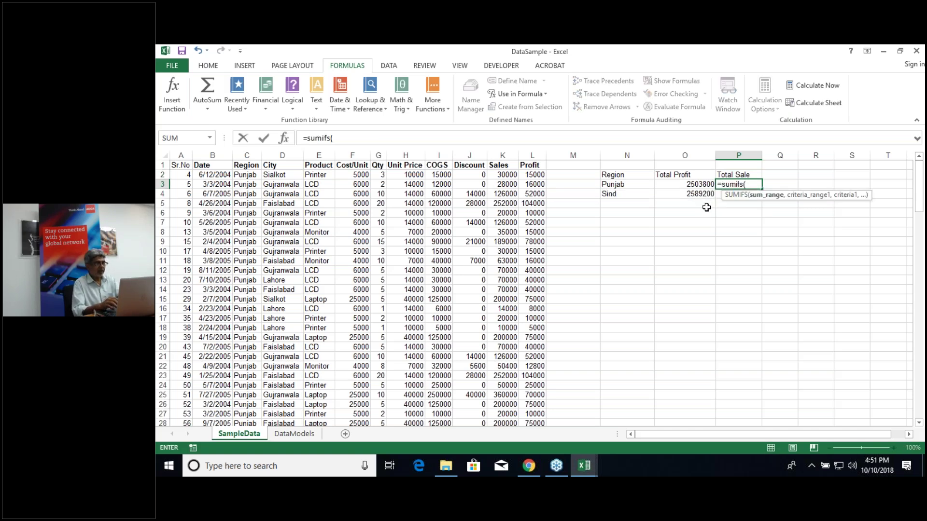
{"action": "type", "text": "sal"}
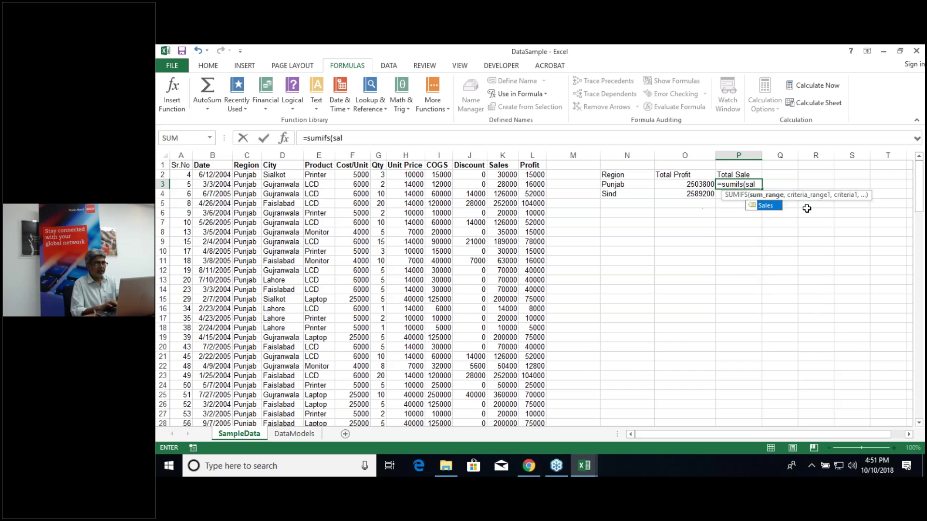
{"action": "double_click", "coordinate": [767, 206]}
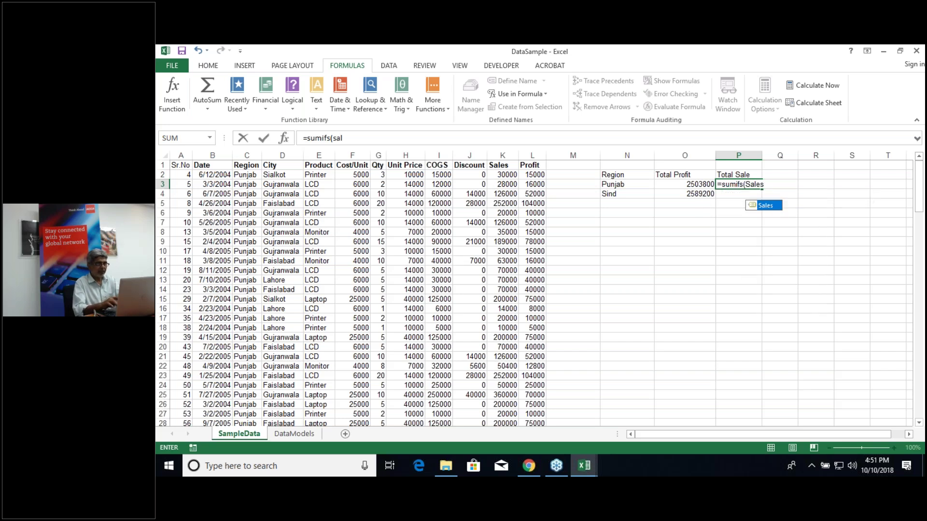
{"action": "type", "text": ","}
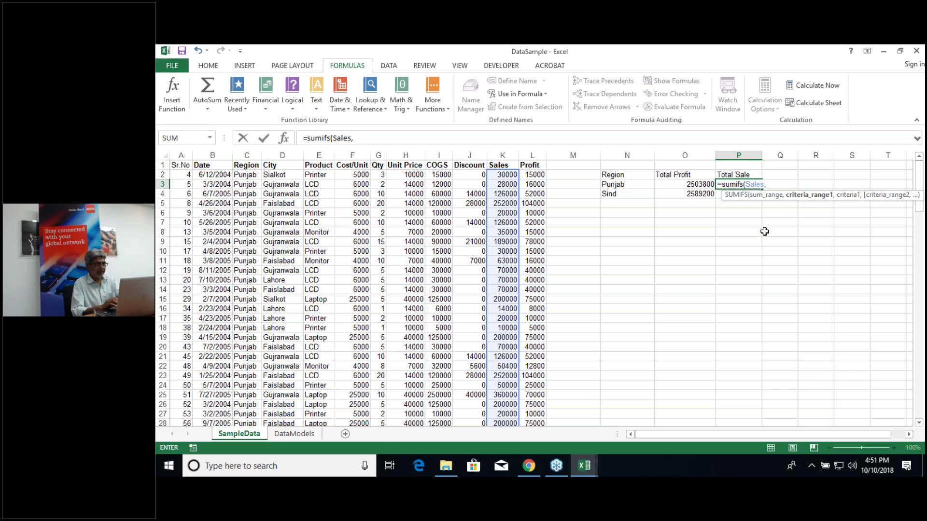
{"action": "type", "text": "reg"}
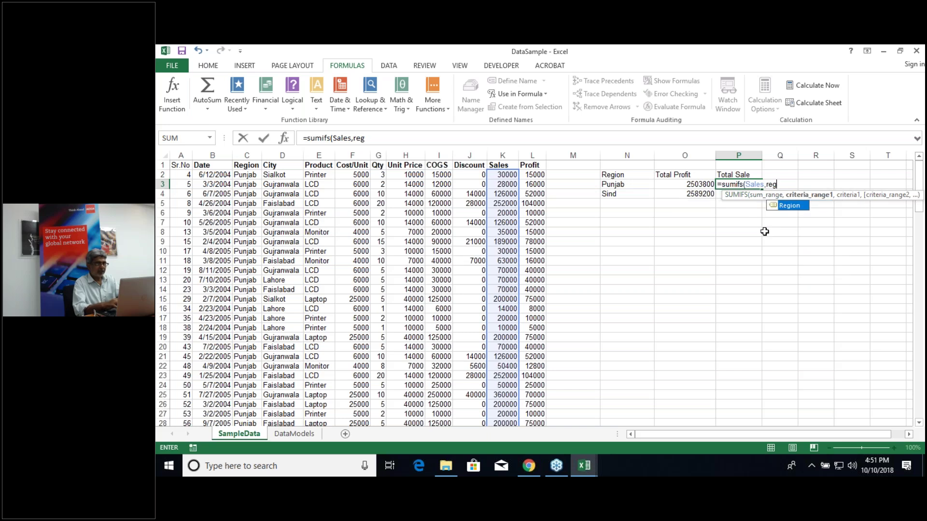
{"action": "type", "text": "ion,"}
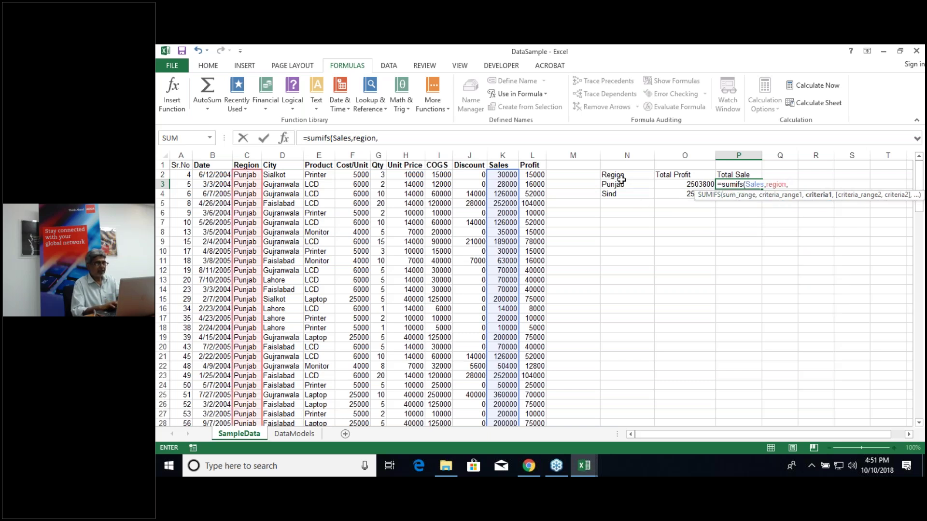
{"action": "left_click", "coordinate": [620, 185]}
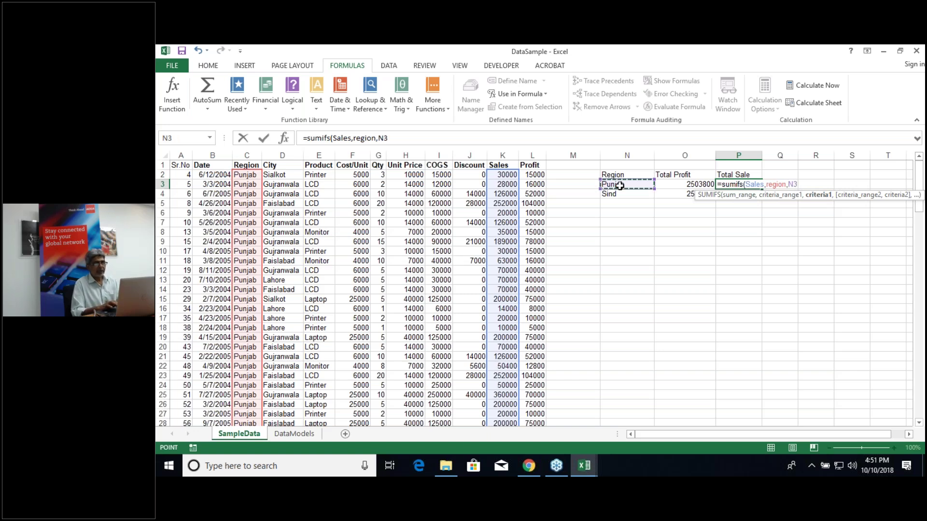
{"action": "key", "text": "Return"}
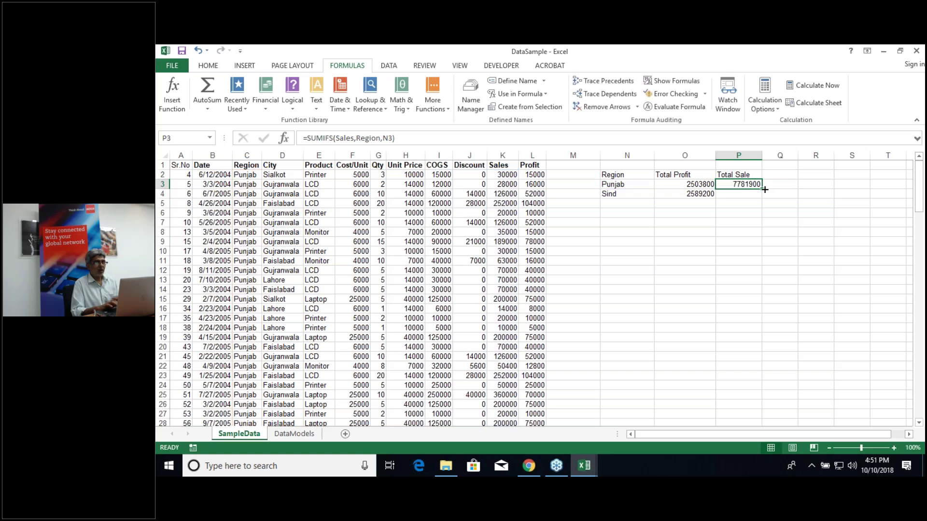
{"action": "left_click_drag", "start_coordinate": [764, 190], "coordinate": [765, 197]}
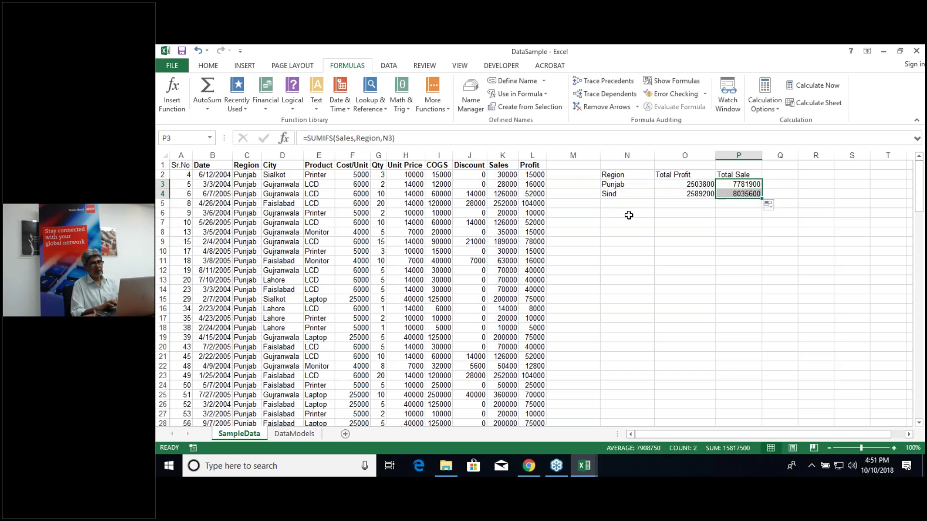
Step: Select O2:P4, the Total Profit and Total Sale headers with both regions' values
{"action": "left_click", "coordinate": [628, 214]}
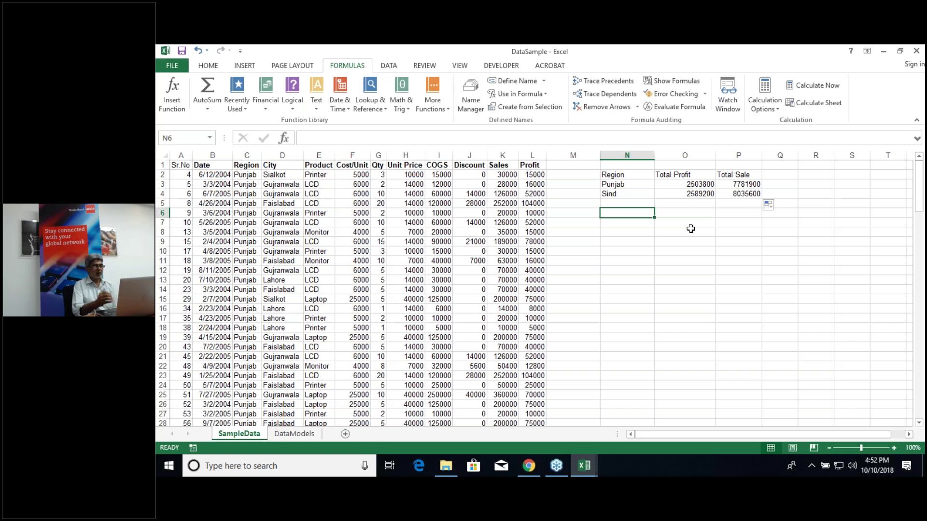
{"action": "left_click", "coordinate": [639, 175]}
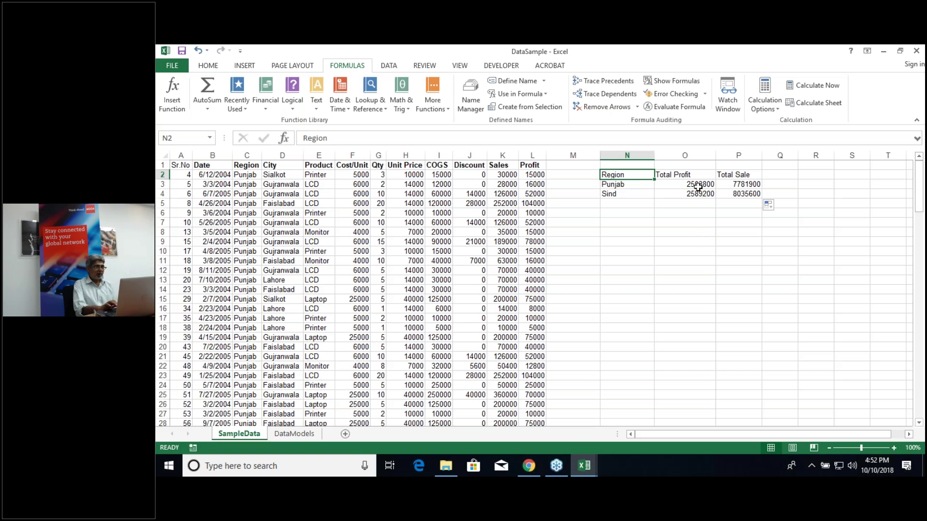
{"action": "left_click", "coordinate": [695, 176]}
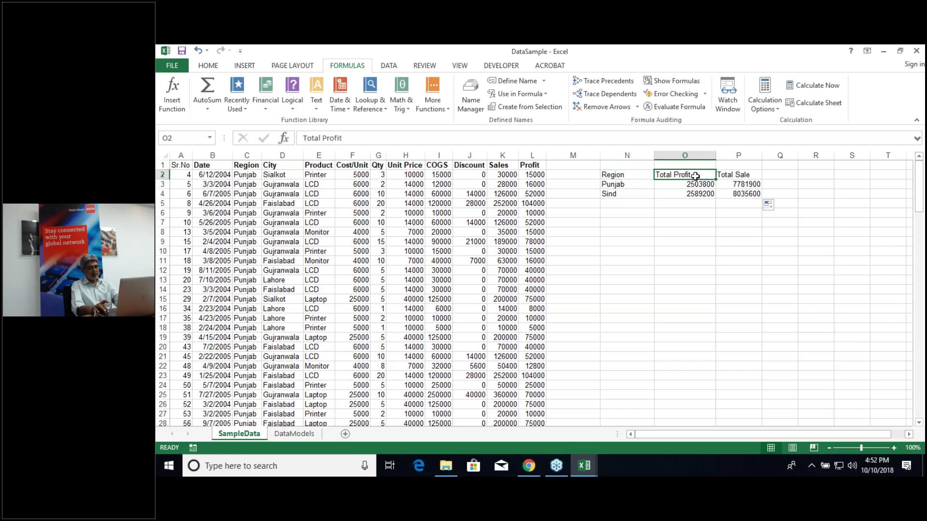
{"action": "left_click_drag", "start_coordinate": [695, 176], "coordinate": [695, 184]}
{"action": "key", "text": "shift+Down"}
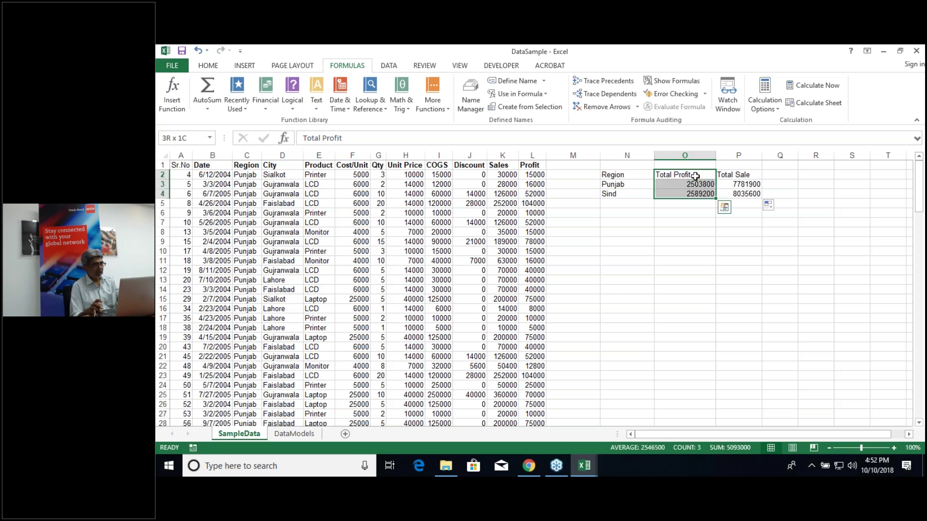
{"action": "key", "text": "shift+Right"}
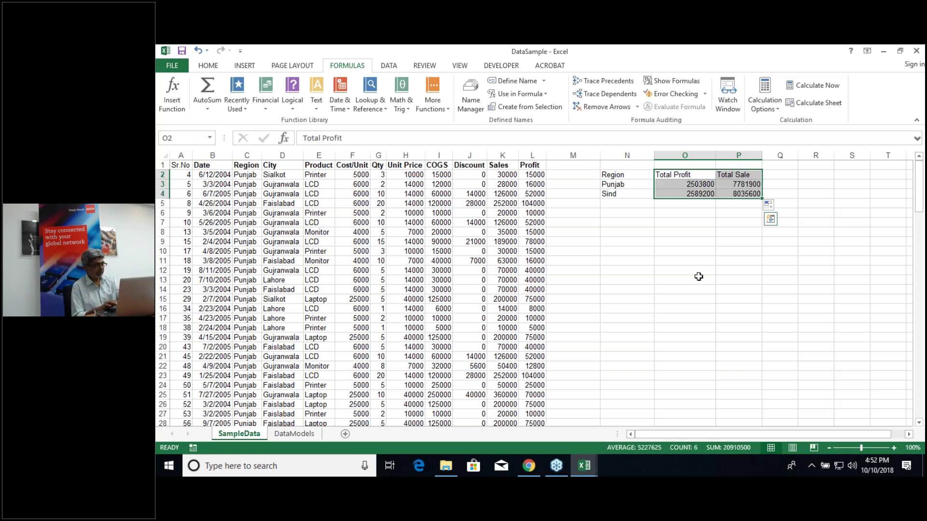
Step: Insert a clustered column chart of O2:P4 with Alt+F1 and move it below the summary
{"action": "key", "text": "alt+F1"}
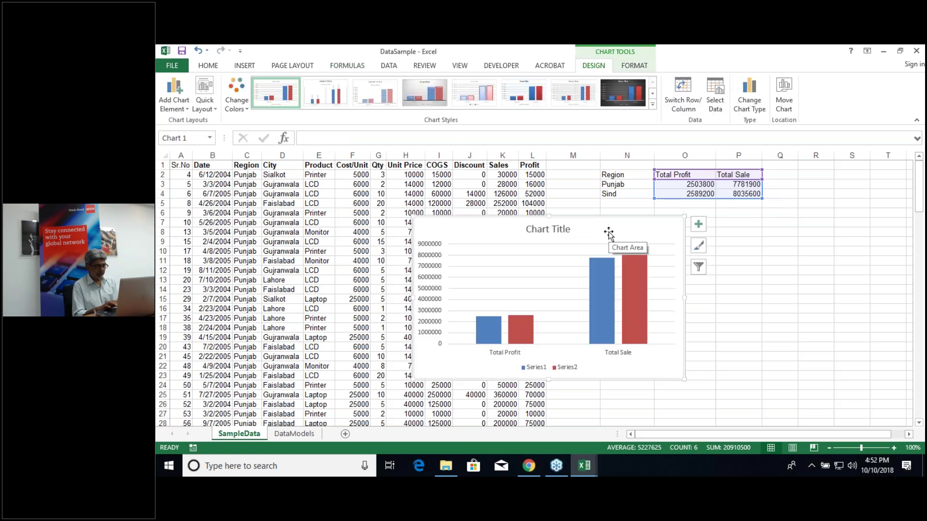
{"action": "left_click_drag", "start_coordinate": [612, 228], "coordinate": [764, 233]}
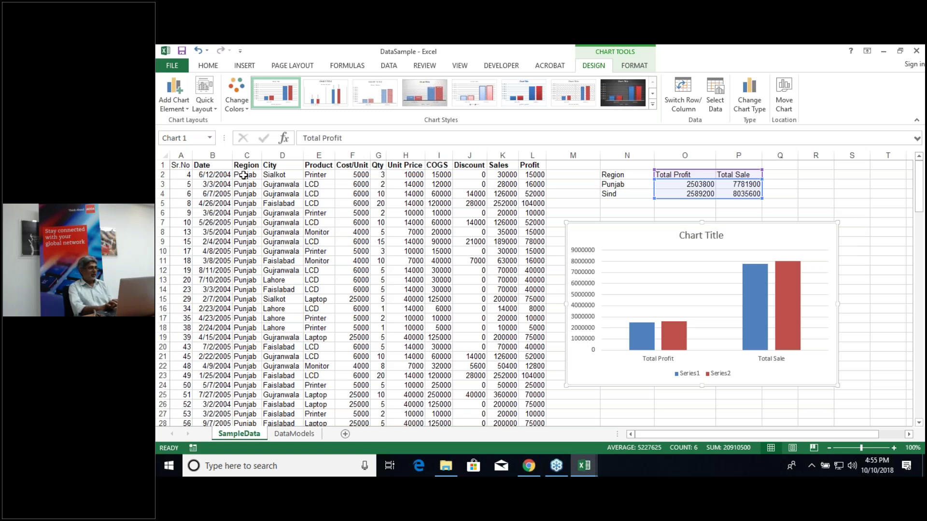
Step: Deselect the chart and move to the DataModels sheet with its blank report tables
{"action": "left_click", "coordinate": [243, 175]}
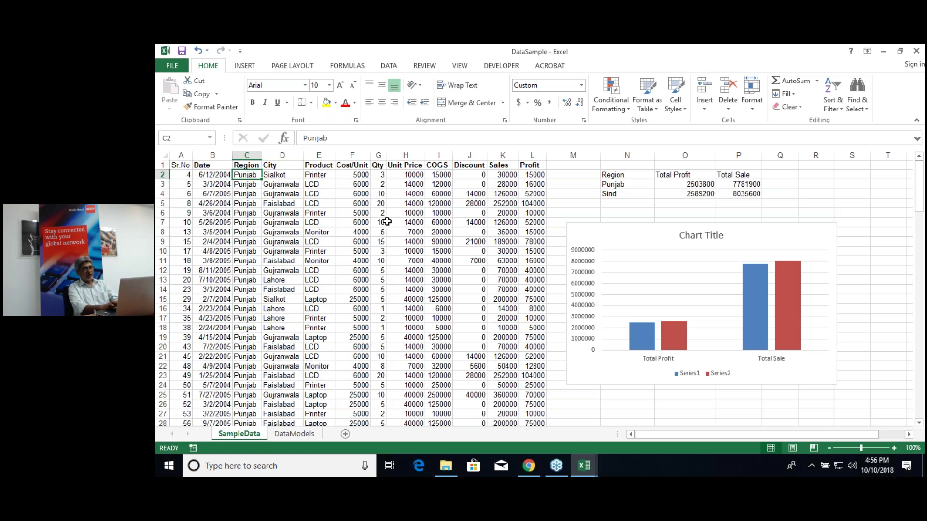
{"action": "left_click", "coordinate": [284, 435]}
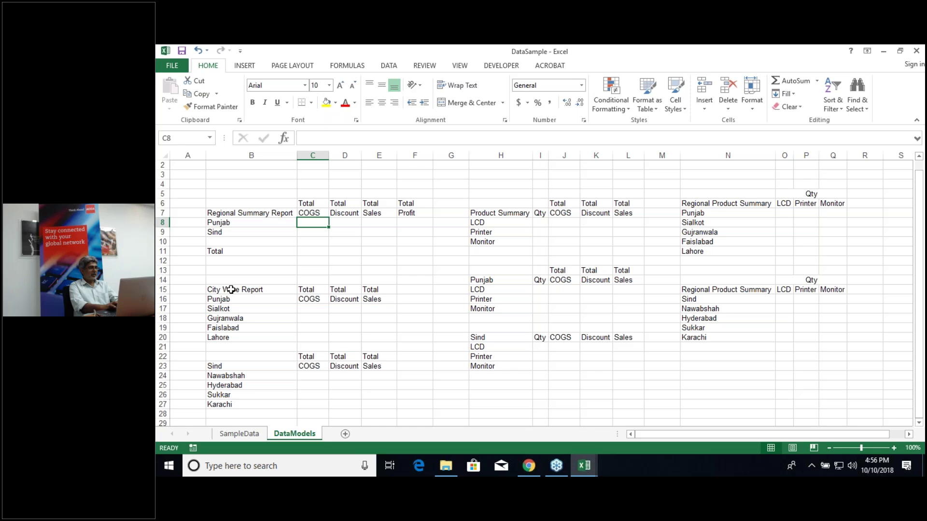
Step: Copy the Punjab City Wise Report block B15:E20 with its headings and cities
{"action": "left_click", "coordinate": [232, 290]}
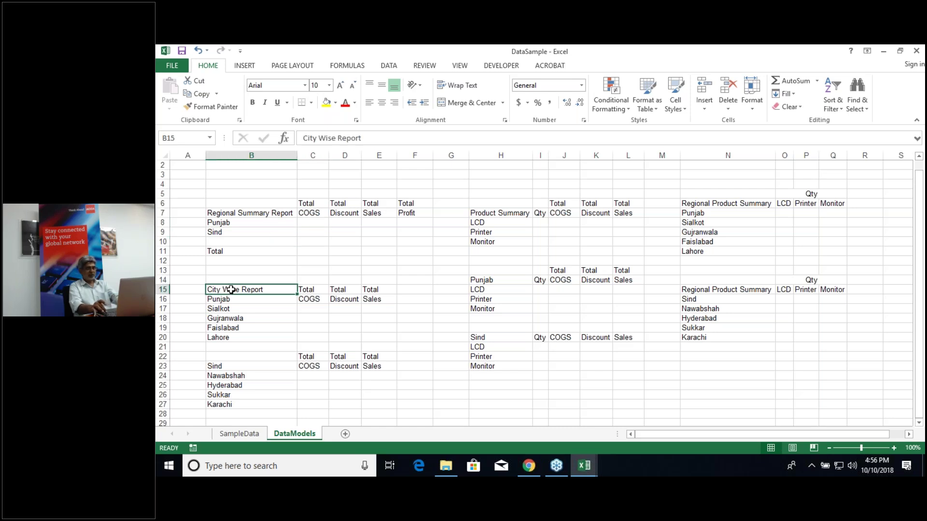
{"action": "key", "text": "shift+Right"}
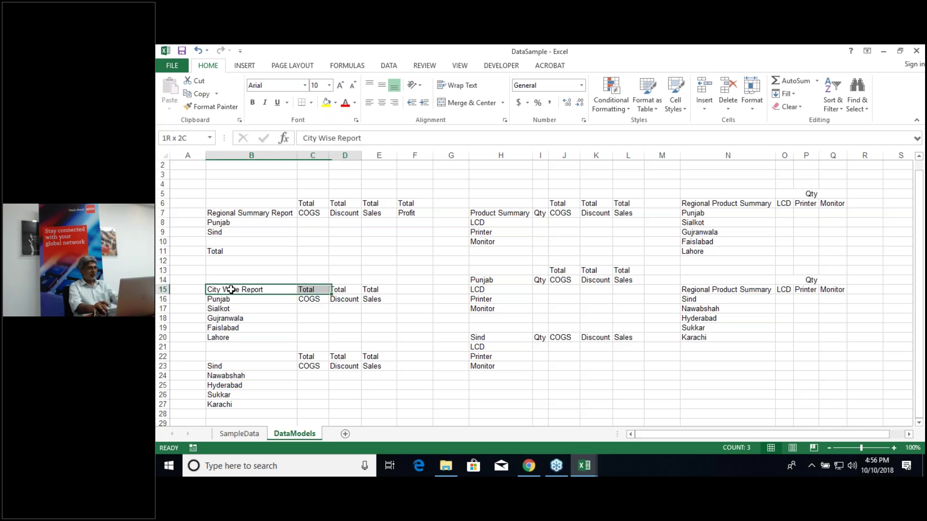
{"action": "key", "text": "shift+Right"}
{"action": "key", "text": "shift+Right"}
{"action": "key", "text": "shift+Down"}
{"action": "key", "text": "shift+Down"}
{"action": "key", "text": "shift+Down"}
{"action": "key", "text": "shift+Down"}
{"action": "key", "text": "shift+Down"}
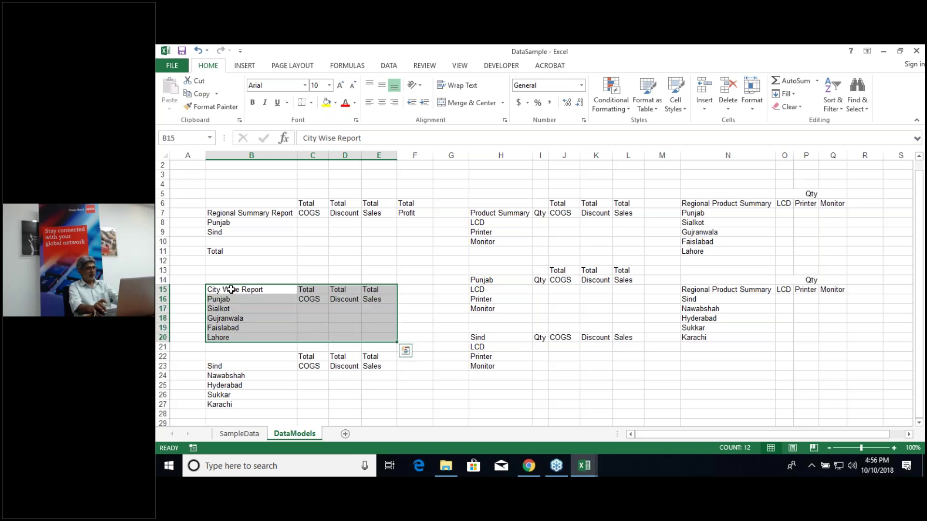
{"action": "key", "text": "ctrl+c"}
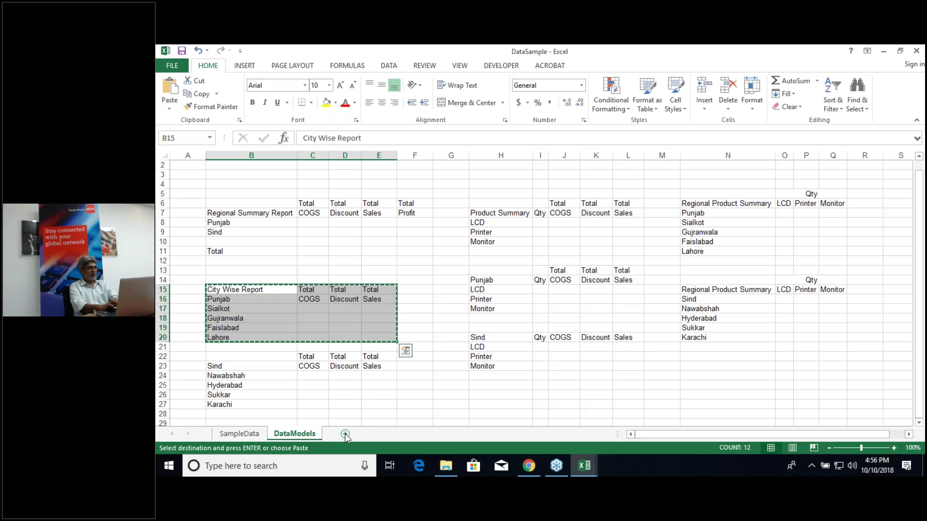
Step: Add a new sheet and paste the City Wise Report block at A13
{"action": "left_click", "coordinate": [344, 434]}
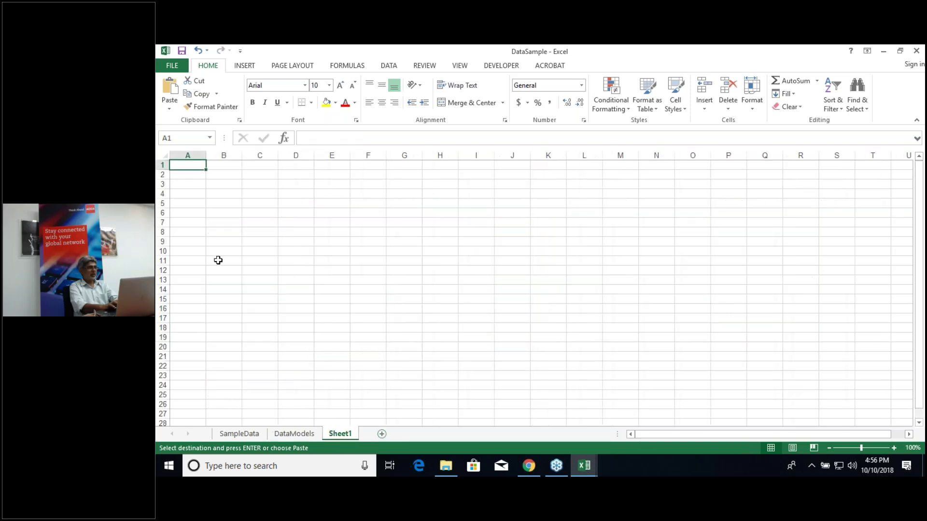
{"action": "left_click", "coordinate": [218, 261]}
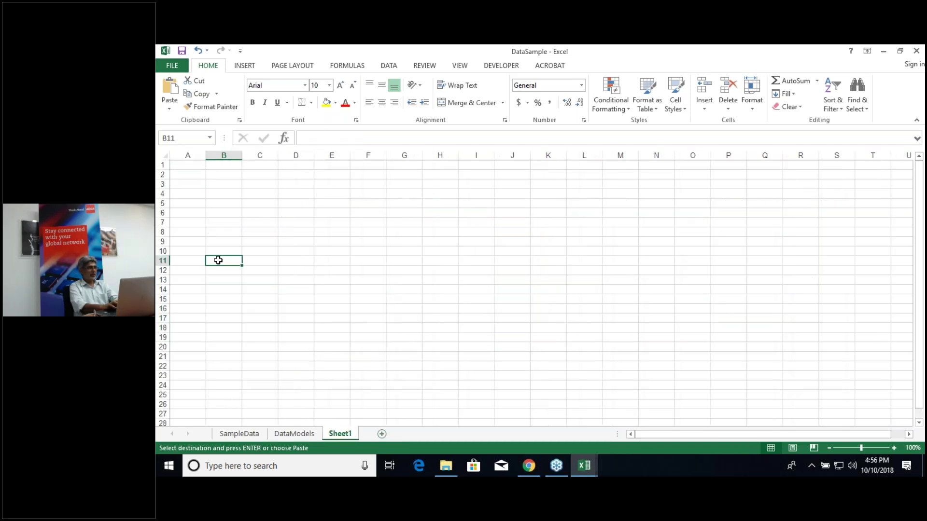
{"action": "left_click", "coordinate": [190, 282]}
{"action": "key", "text": "ctrl+v"}
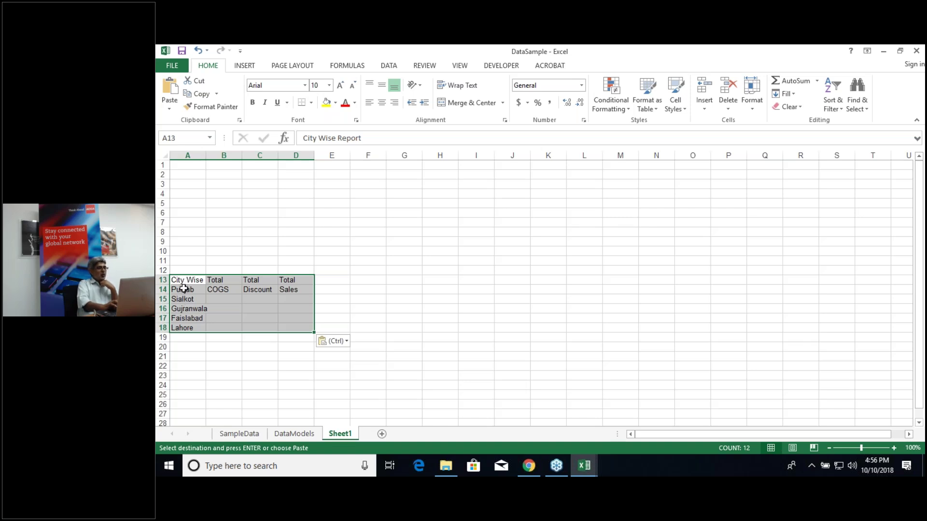
Step: Clear the Punjab label from A14, leaving only the four city rows
{"action": "left_click", "coordinate": [184, 289]}
{"action": "key", "text": "Delete"}
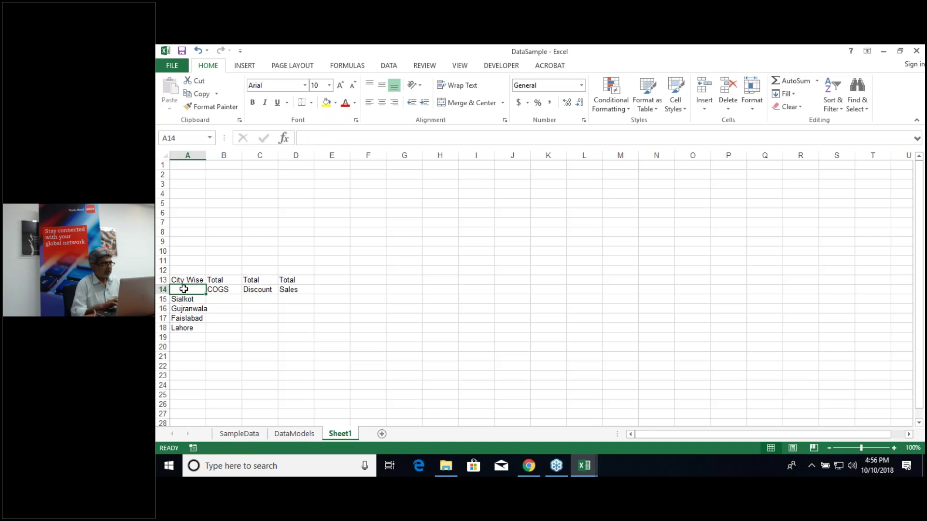
{"action": "left_click", "coordinate": [182, 241]}
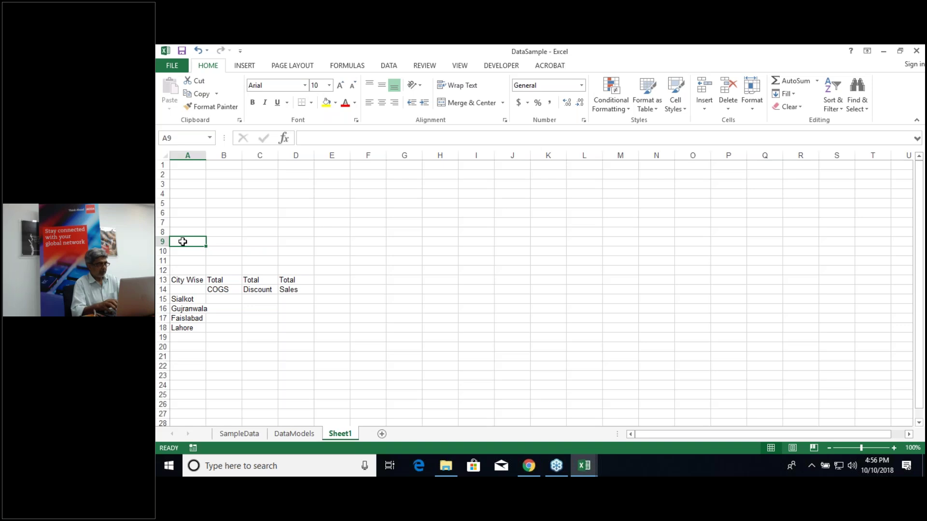
Step: Label cell A9 'Type Region'
{"action": "key", "text": "F2"}
{"action": "type", "text": "Type"}
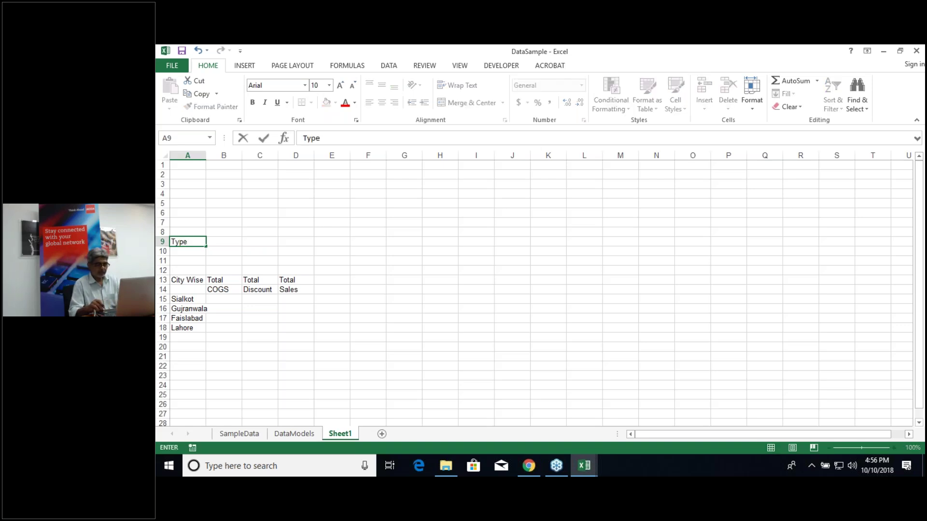
{"action": "key", "text": "Tab"}
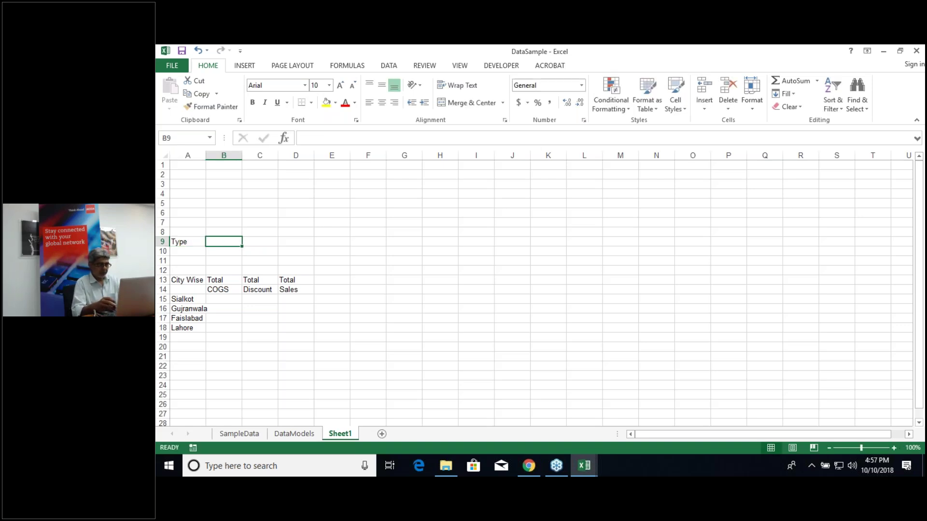
{"action": "left_click", "coordinate": [188, 242]}
{"action": "key", "text": "F2"}
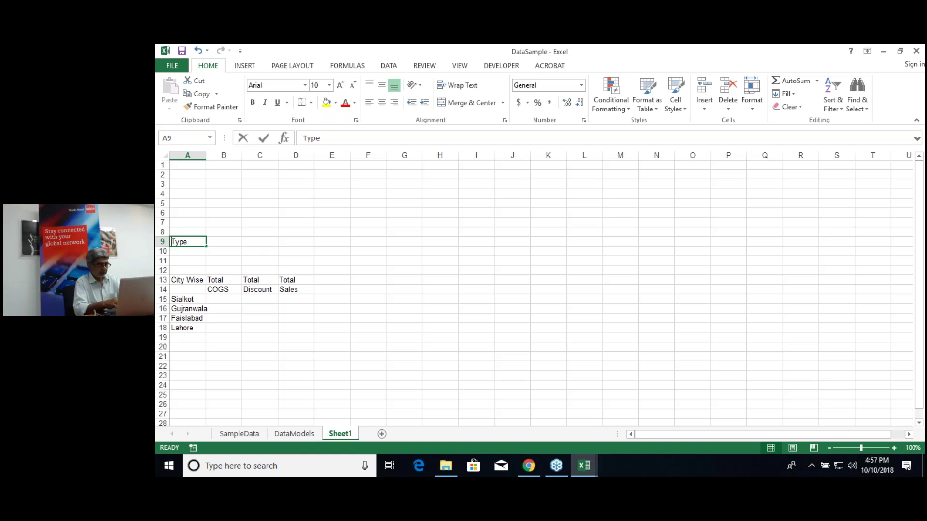
{"action": "type", "text": "Type Region"}
{"action": "key", "text": "Return"}
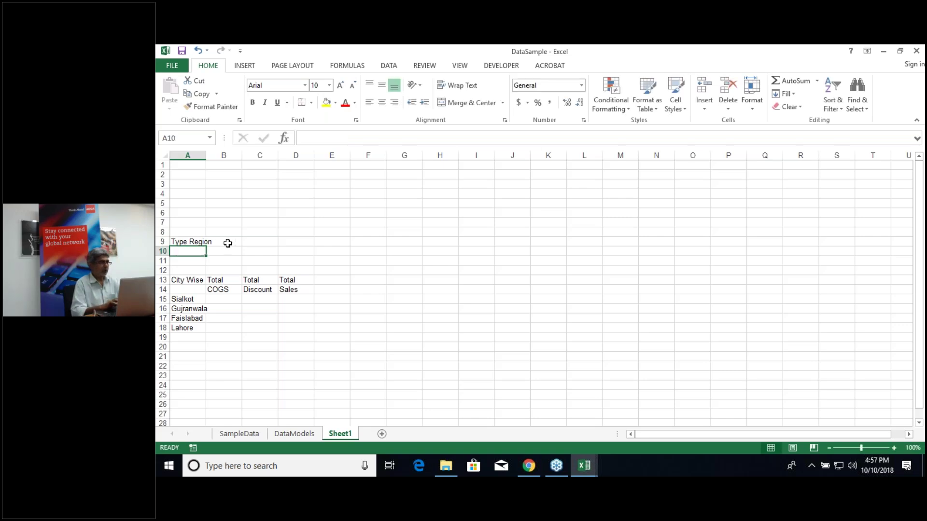
Step: Shade B9 with a tan fill and autofit column A to fit City Wise Report
{"action": "left_click", "coordinate": [227, 243]}
{"action": "left_click", "coordinate": [335, 103]}
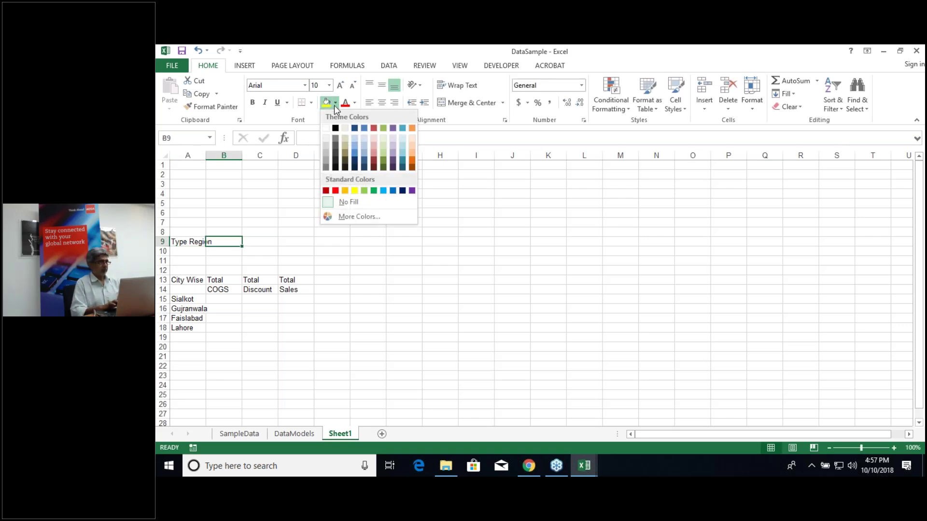
{"action": "left_click", "coordinate": [346, 144]}
{"action": "left_click_drag", "start_coordinate": [292, 194], "coordinate": [234, 145]}
{"action": "left_click", "coordinate": [221, 175]}
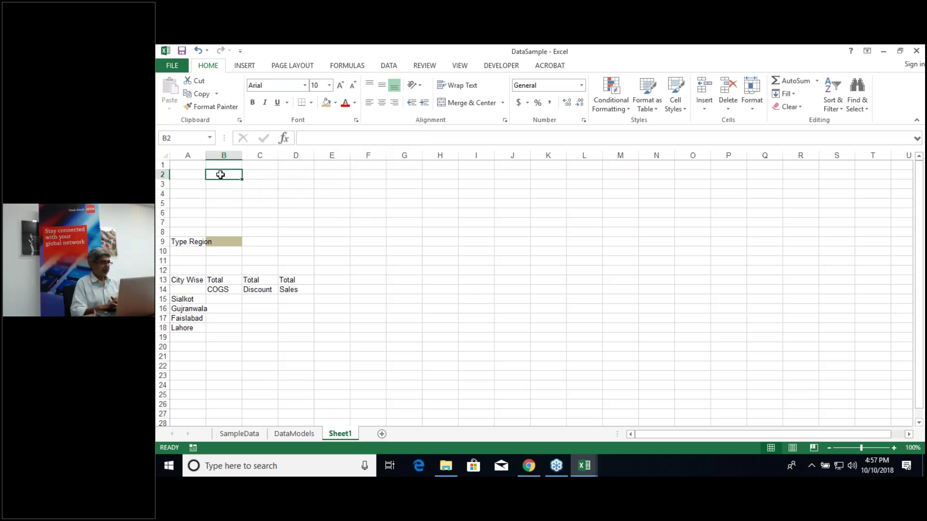
{"action": "double_click", "coordinate": [206, 155]}
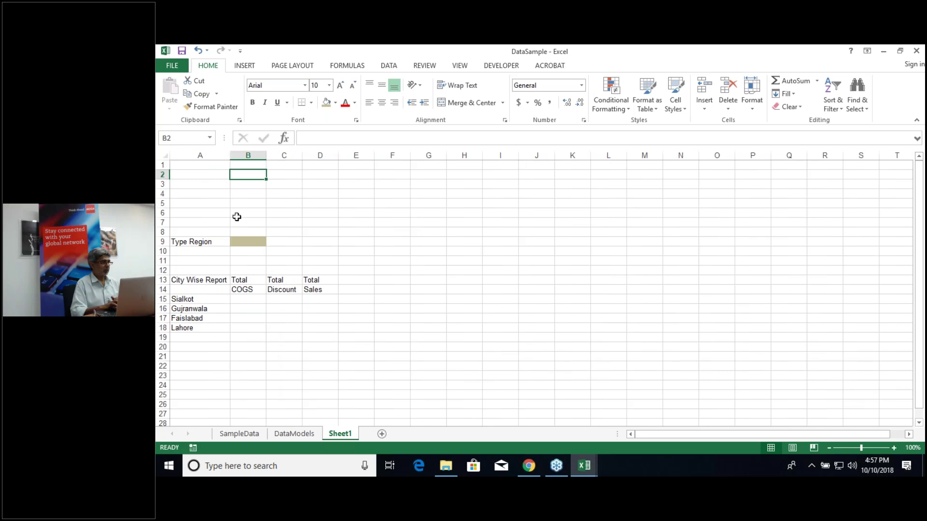
Step: Enter Punjab as the region in B9, then change it to Sind
{"action": "left_click", "coordinate": [254, 245]}
{"action": "type", "text": "Punjab"}
{"action": "key", "text": "Return"}
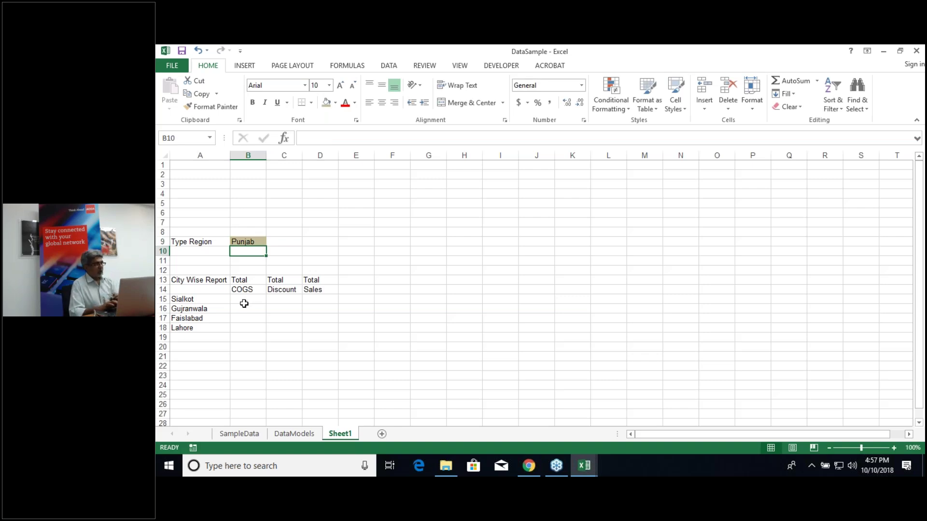
{"action": "left_click", "coordinate": [241, 242]}
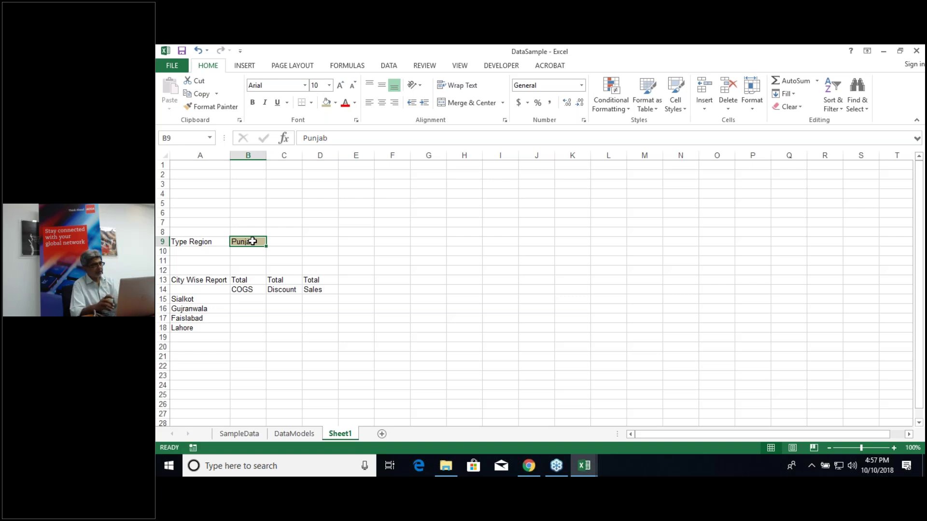
{"action": "key", "text": "F2"}
{"action": "type", "text": "Sind"}
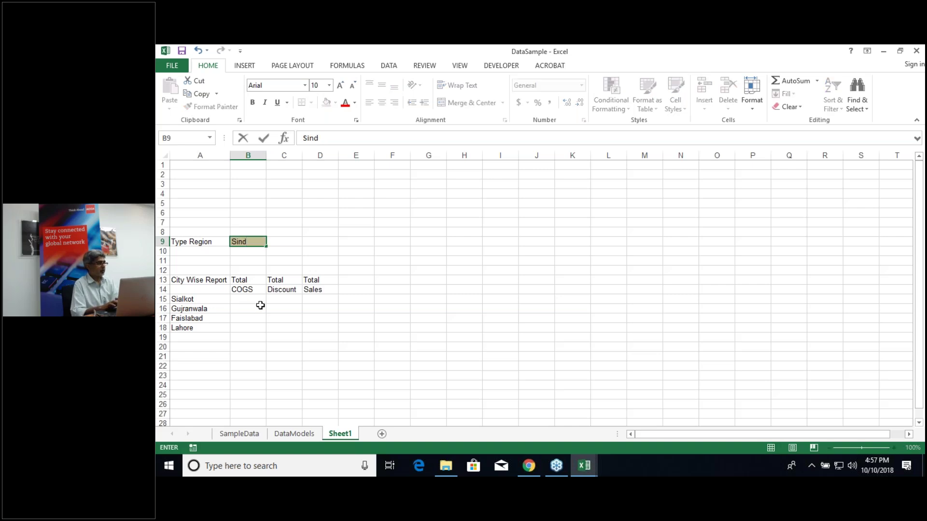
{"action": "left_click", "coordinate": [260, 306]}
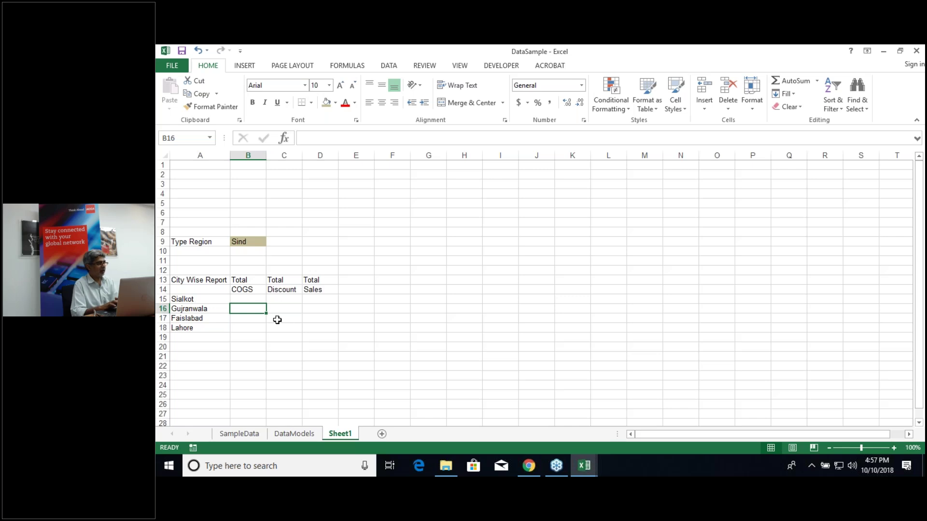
{"action": "left_click", "coordinate": [252, 300]}
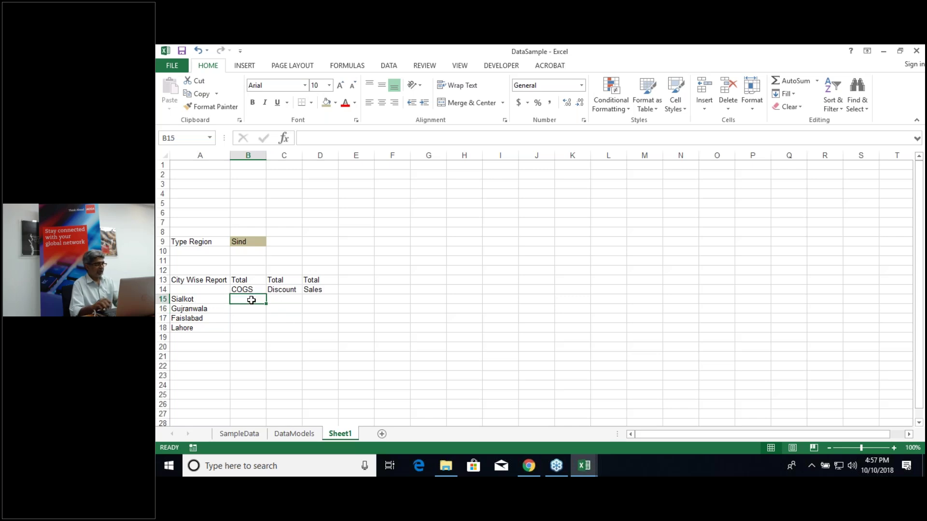
{"action": "key", "text": "shift+Right"}
{"action": "key", "text": "shift+Right"}
{"action": "key", "text": "shift+Down"}
{"action": "key", "text": "shift+Down"}
{"action": "key", "text": "shift+Down"}
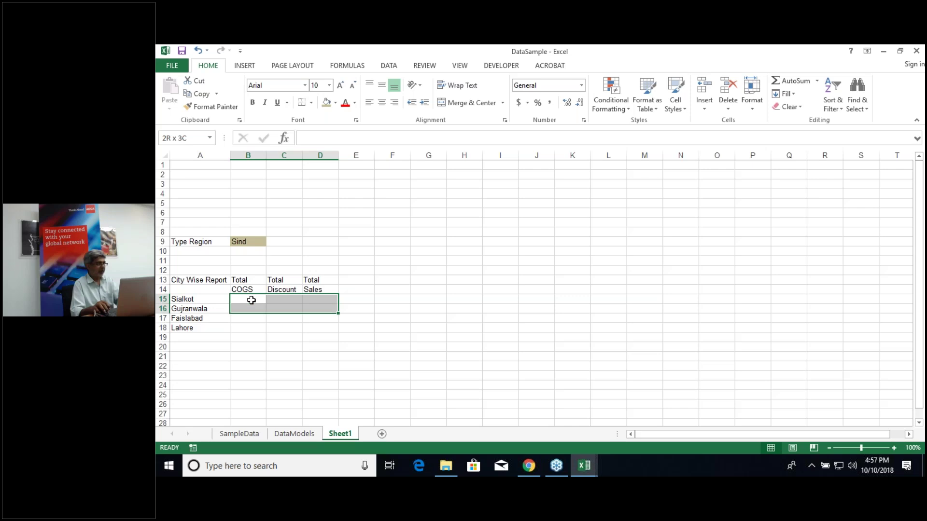
{"action": "key", "text": "shift+Down"}
{"action": "key", "text": "shift+Up"}
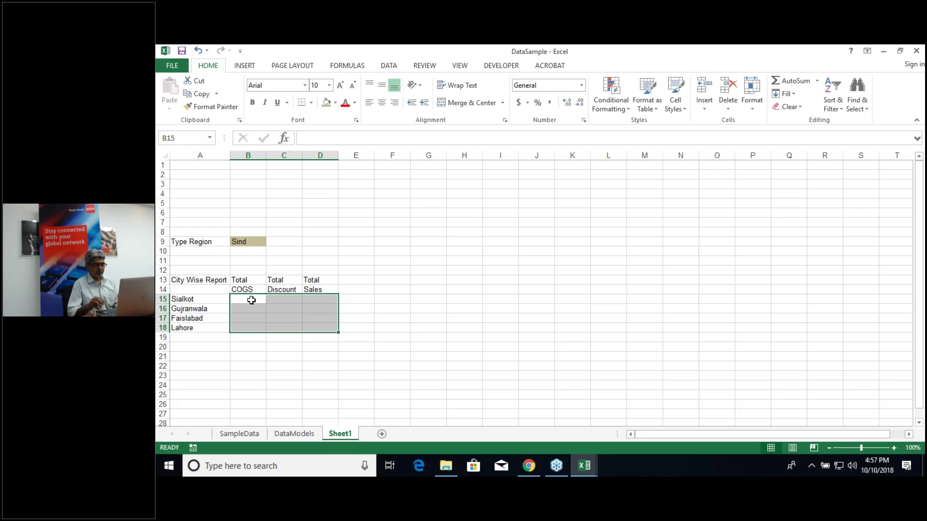
{"action": "key", "text": "Left"}
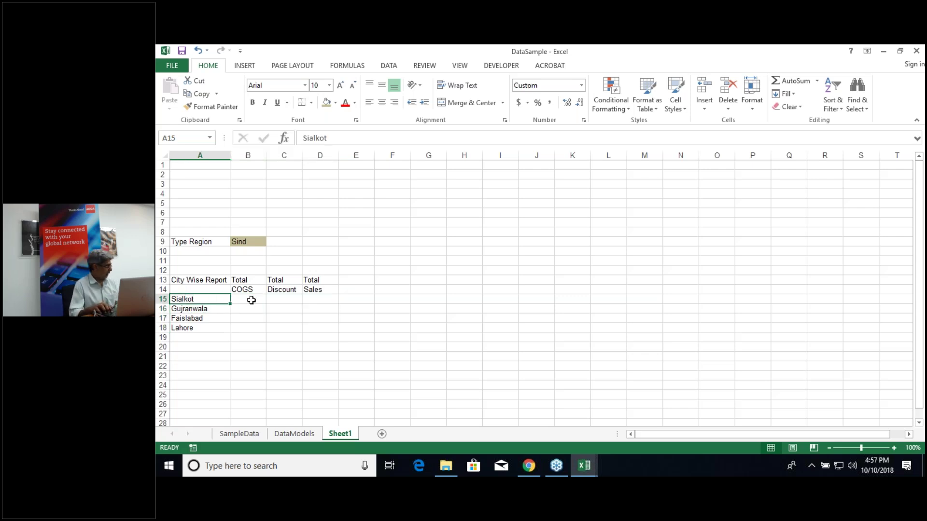
{"action": "key", "text": "Down"}
{"action": "key", "text": "Up"}
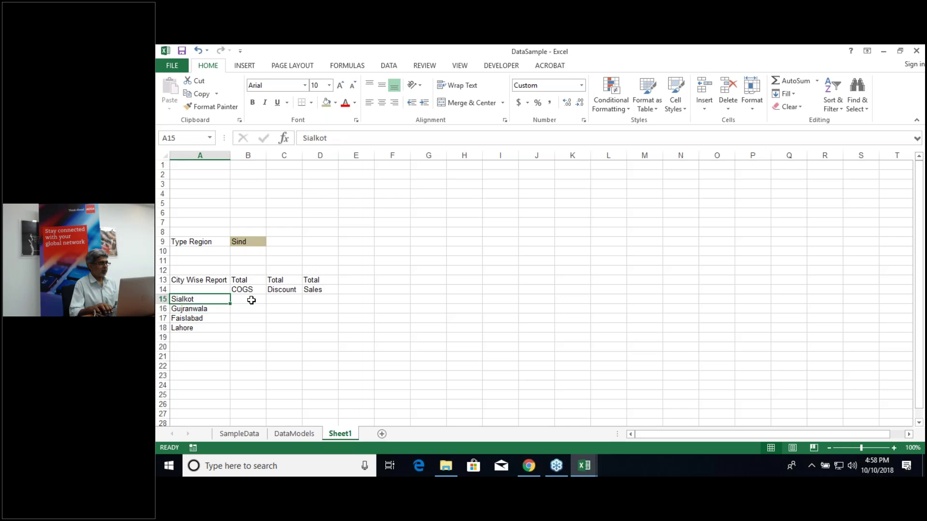
{"action": "key", "text": "Right"}
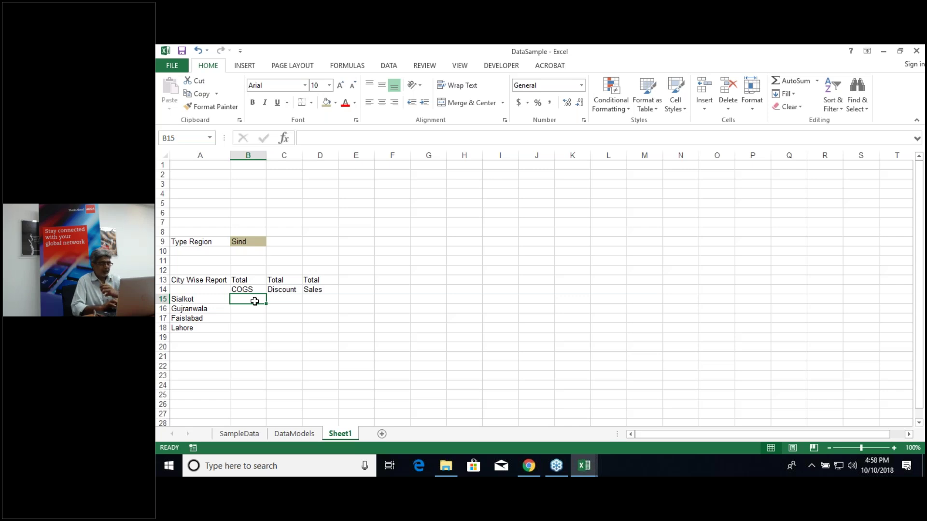
{"action": "type", "text": "=sumifs"}
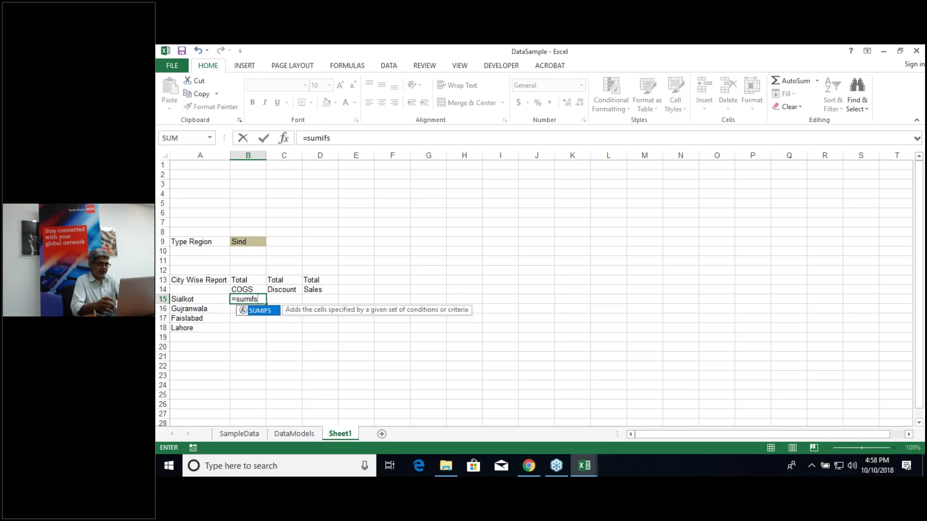
{"action": "type", "text": "("}
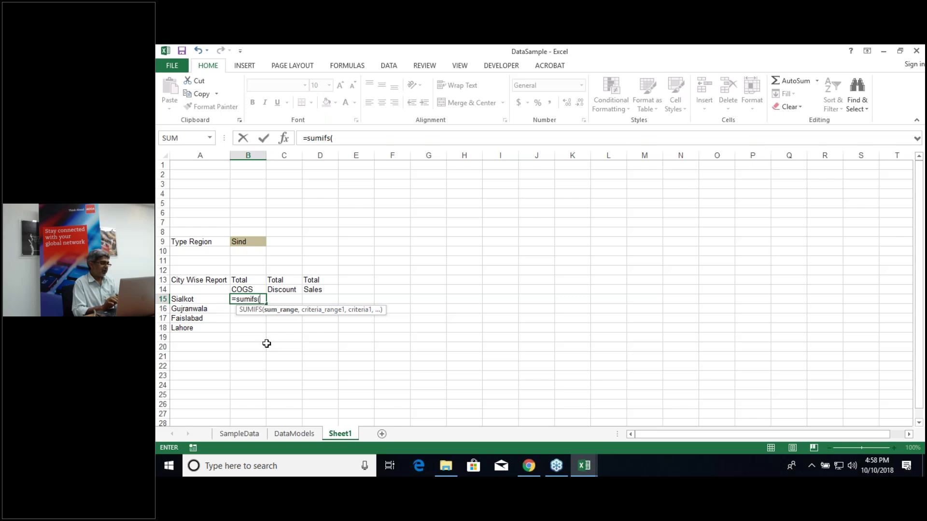
Step: Build B15's formula up to =sumifs(COGS,Region,$B$9 with B9 as an absolute criterion
{"action": "type", "text": "cog"}
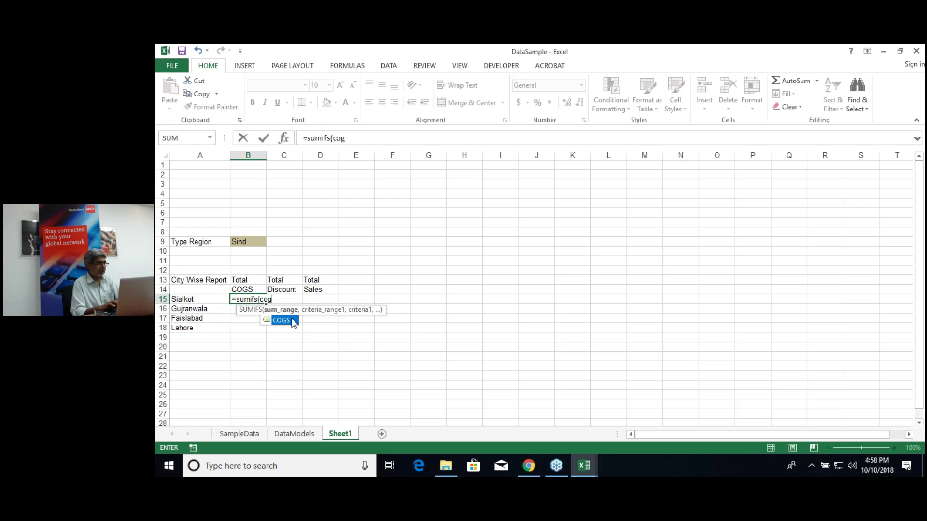
{"action": "key", "text": "Tab"}
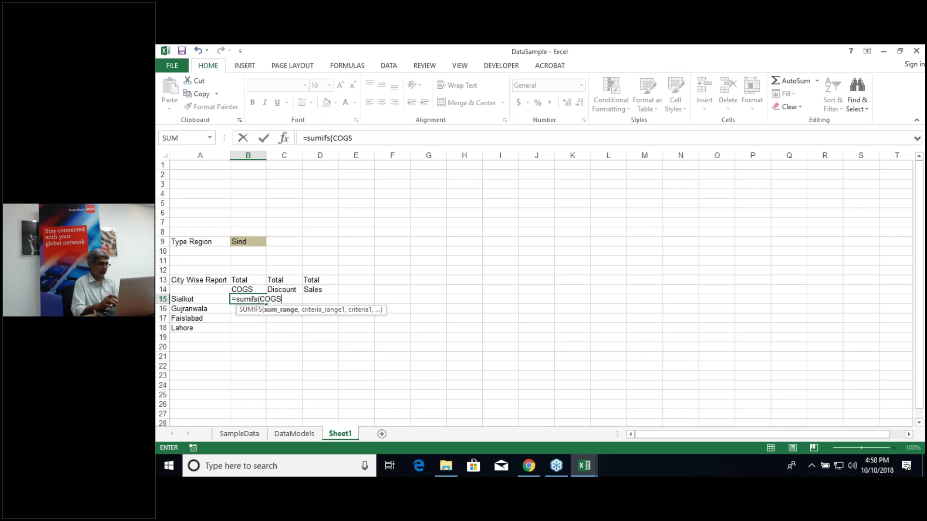
{"action": "type", "text": ","}
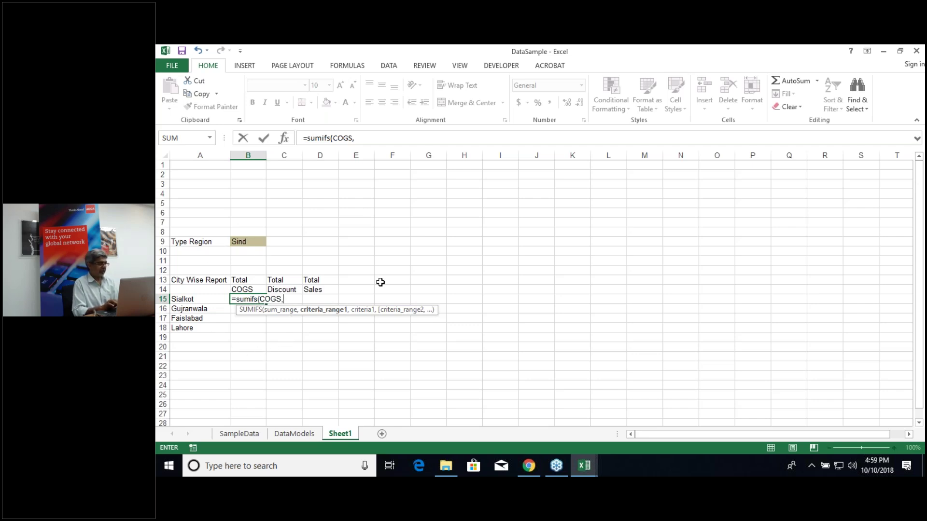
{"action": "type", "text": "re"}
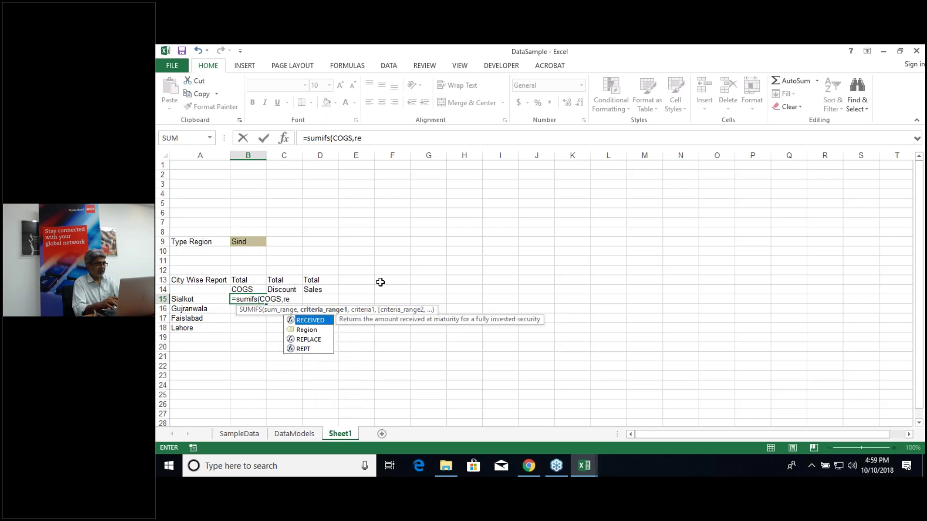
{"action": "type", "text": "gion"}
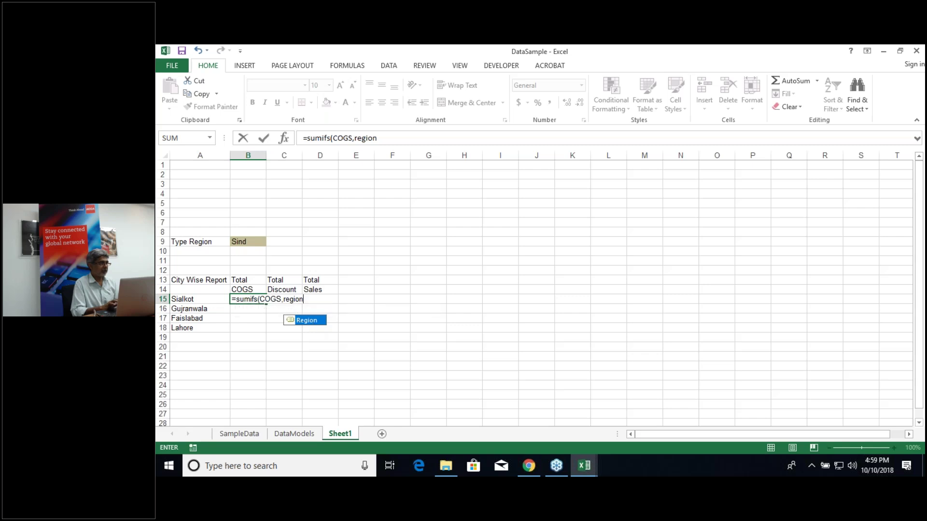
{"action": "double_click", "coordinate": [307, 321]}
{"action": "type", "text": ","}
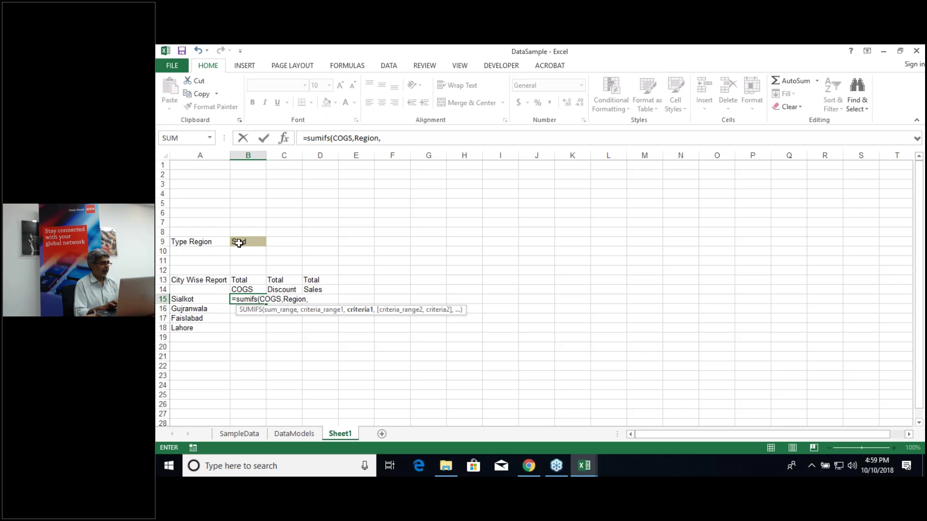
{"action": "left_click", "coordinate": [239, 243]}
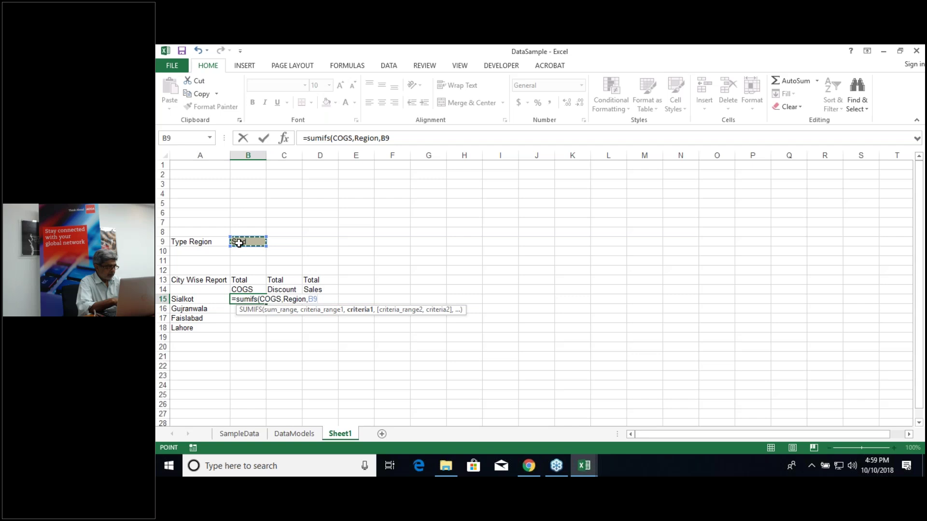
{"action": "key", "text": "F4"}
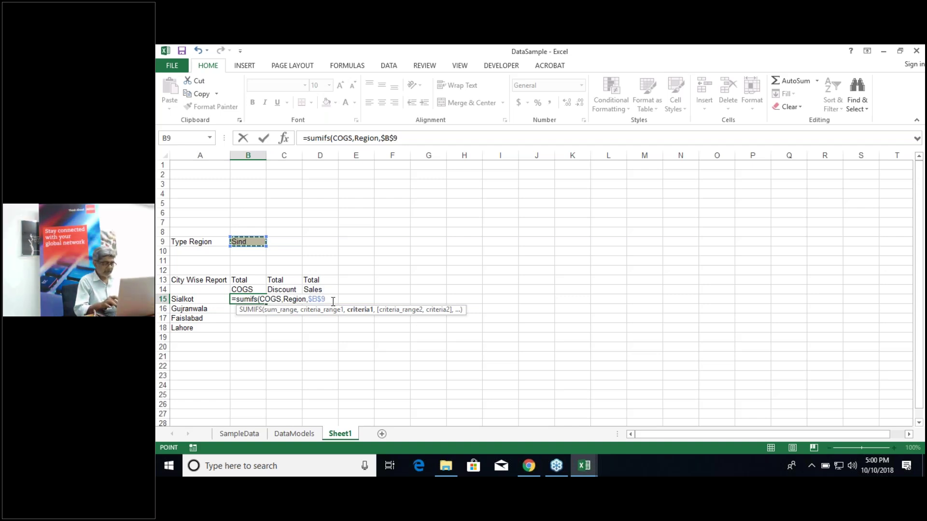
Step: Complete B15 as =SUMIFS(COGS,Region,$B$9,City,A15), which shows 0 for Sind
{"action": "type", "text": ","}
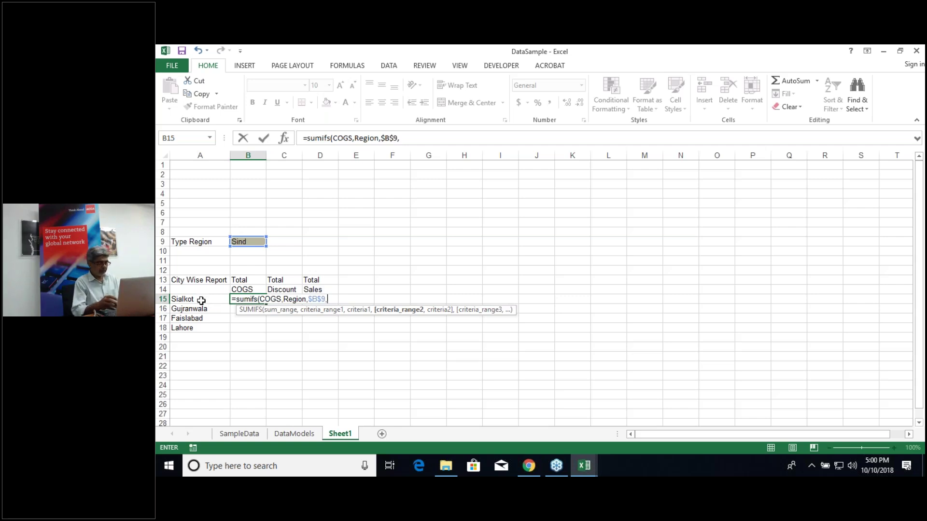
{"action": "type", "text": "City"}
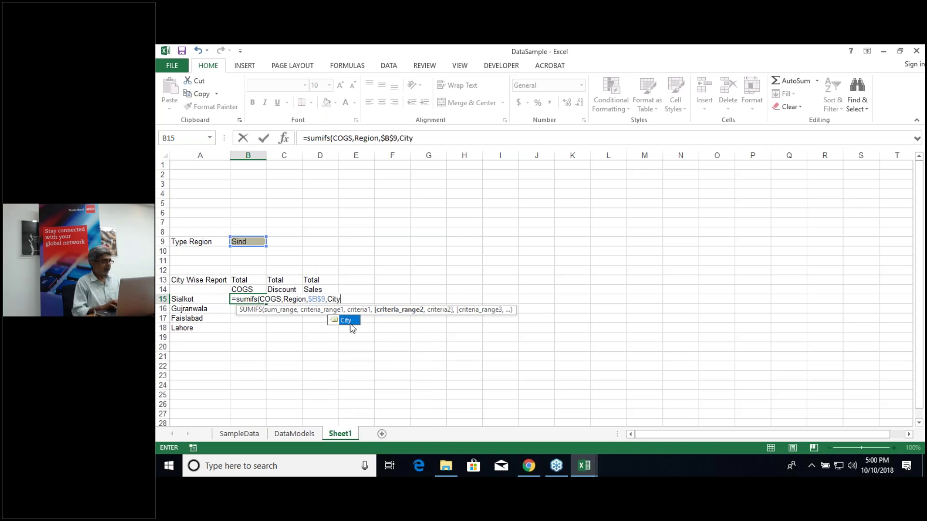
{"action": "double_click", "coordinate": [347, 321]}
{"action": "type", "text": ","}
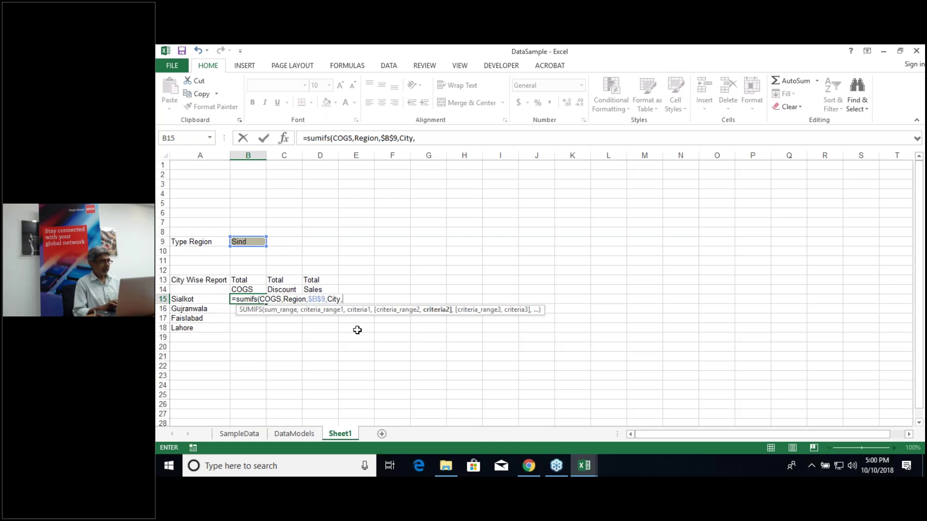
{"action": "left_click", "coordinate": [198, 303]}
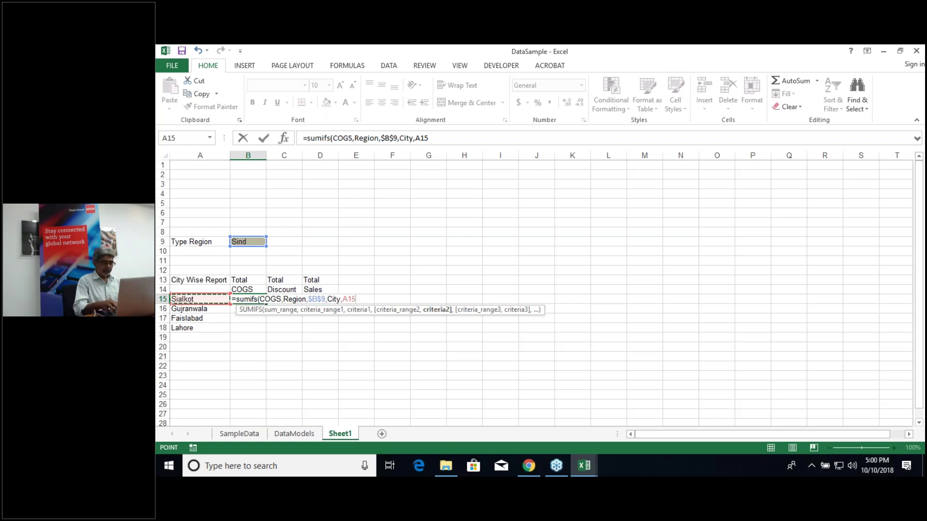
{"action": "type", "text": ")"}
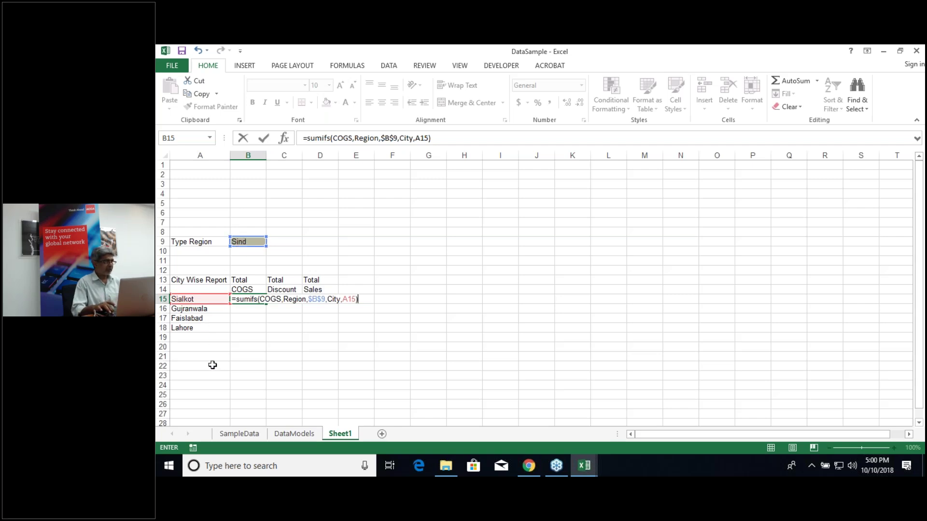
{"action": "key", "text": "Return"}
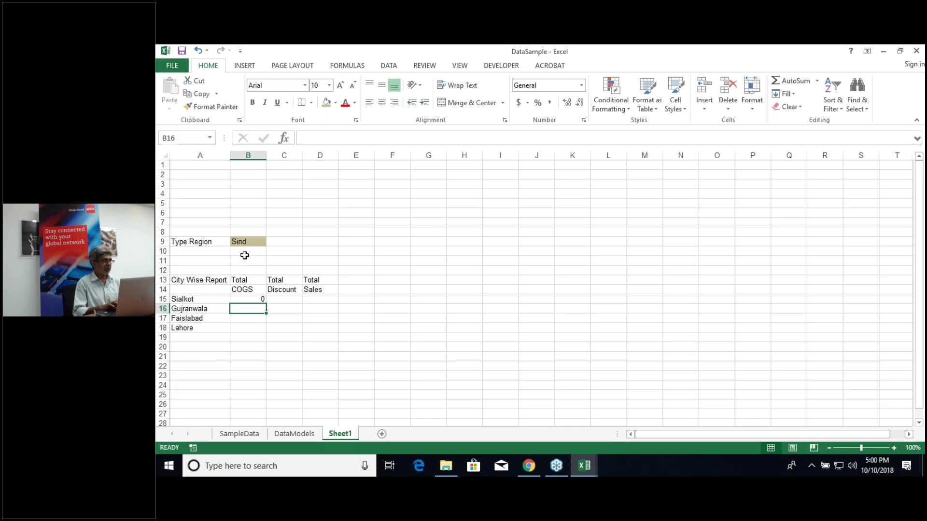
Step: Set region B9 to Punjab so Sialkot's COGS in B15 shows 285000
{"action": "left_click", "coordinate": [247, 241]}
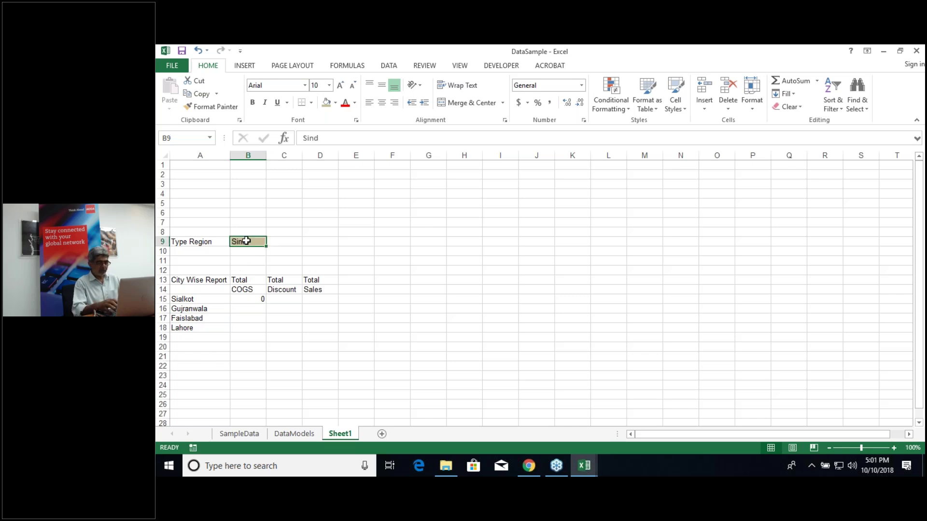
{"action": "type", "text": "Punjab"}
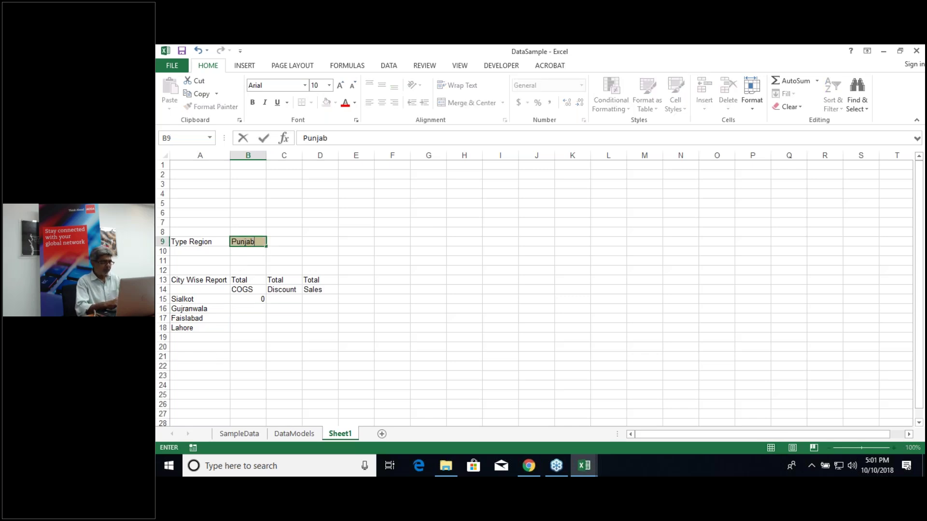
{"action": "key", "text": "Return"}
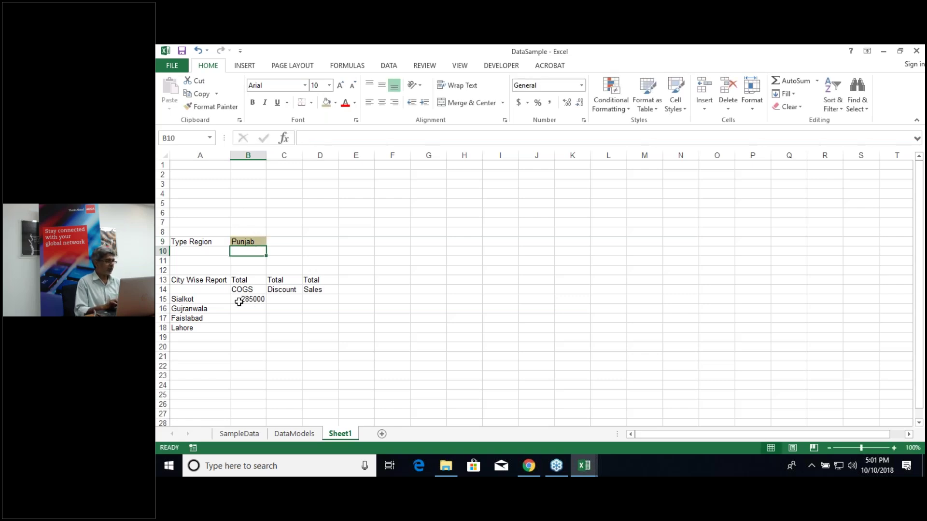
{"action": "double_click", "coordinate": [257, 300]}
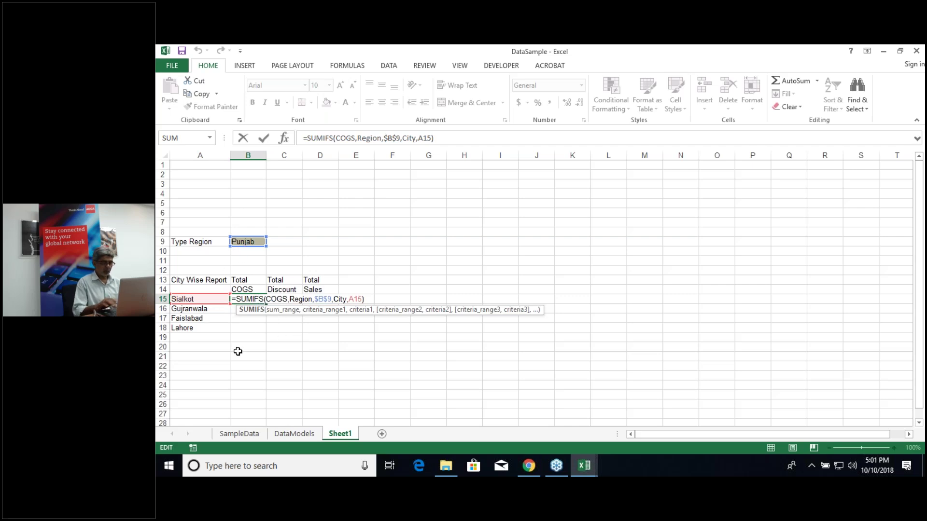
{"action": "key", "text": "Escape"}
{"action": "key", "text": "Return"}
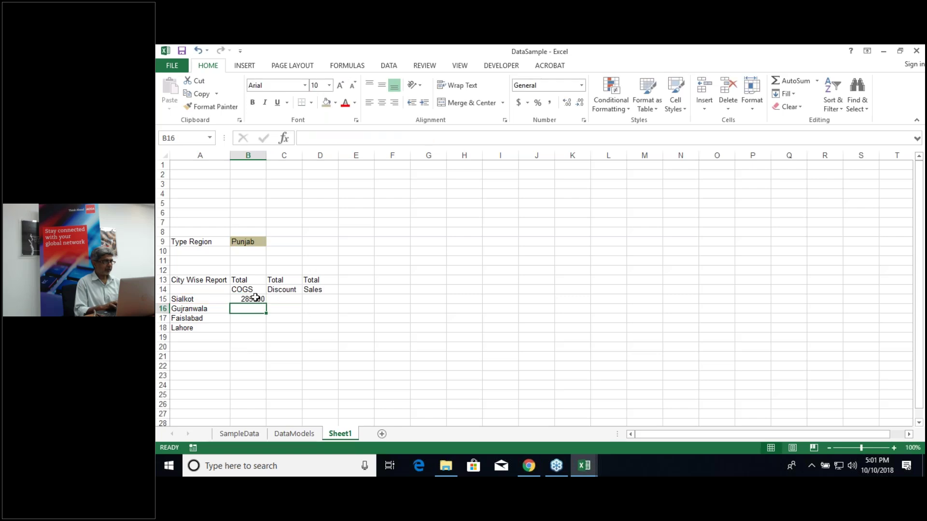
{"action": "left_click", "coordinate": [255, 298]}
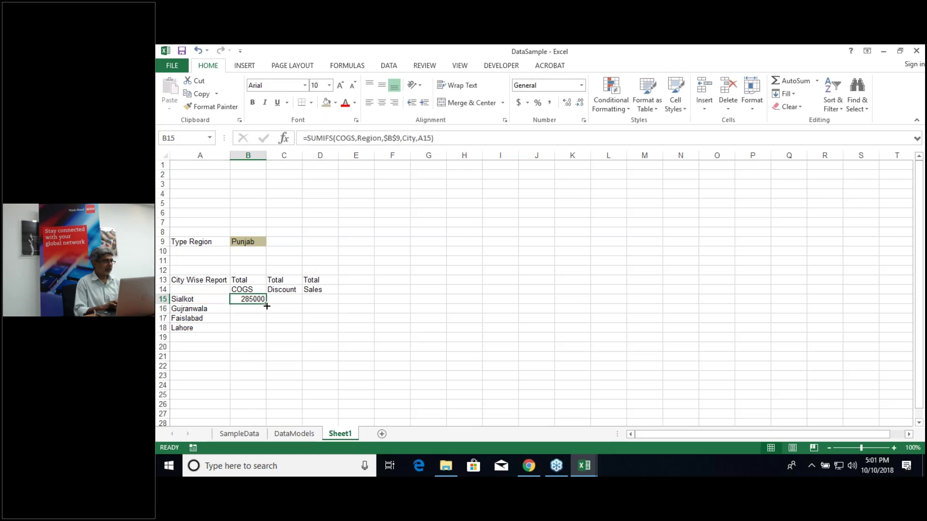
Step: Fill the COGS formula to B18 (2176000, 1705000, 521000) and begin C15's discount SUMIFS
{"action": "double_click", "coordinate": [267, 306]}
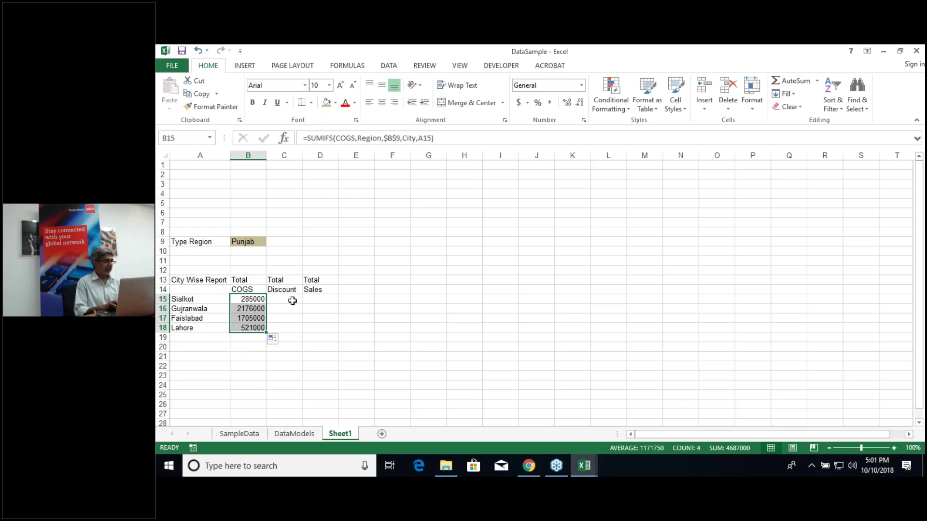
{"action": "left_click", "coordinate": [292, 301]}
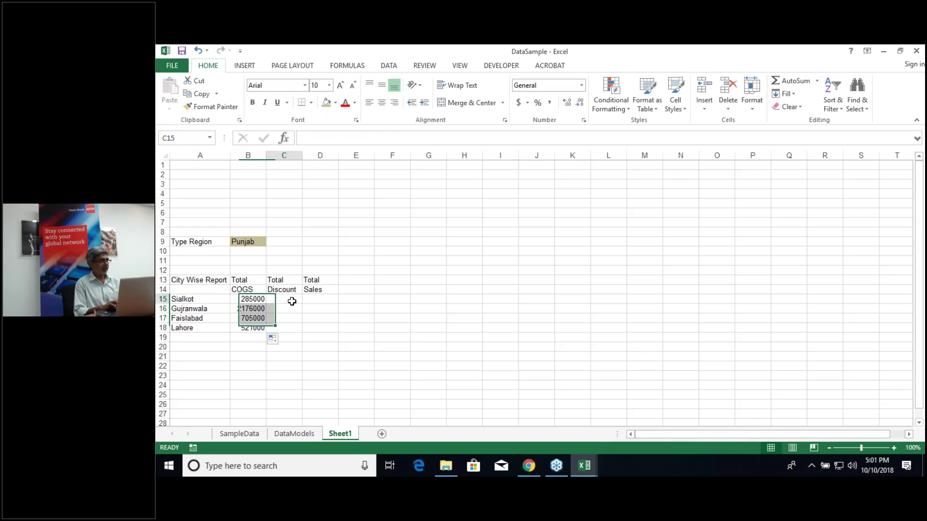
{"action": "left_click", "coordinate": [253, 300]}
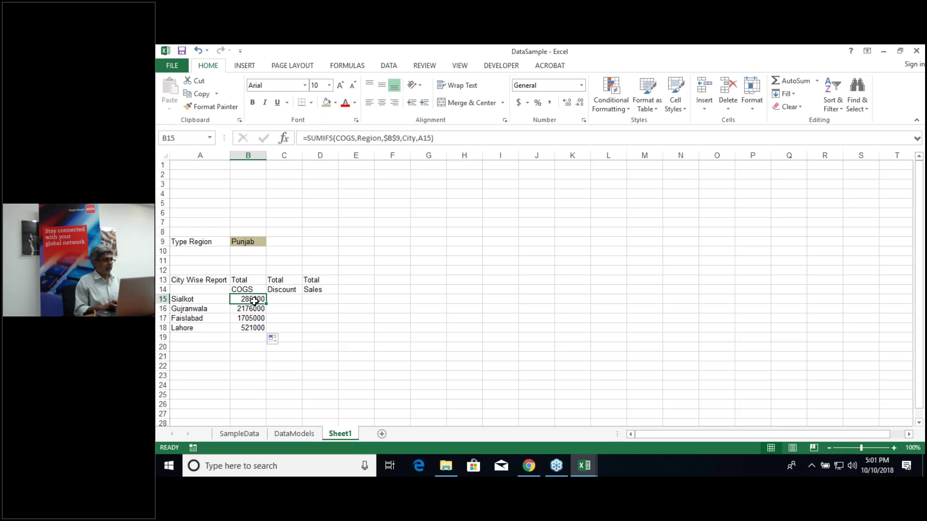
{"action": "left_click", "coordinate": [283, 297]}
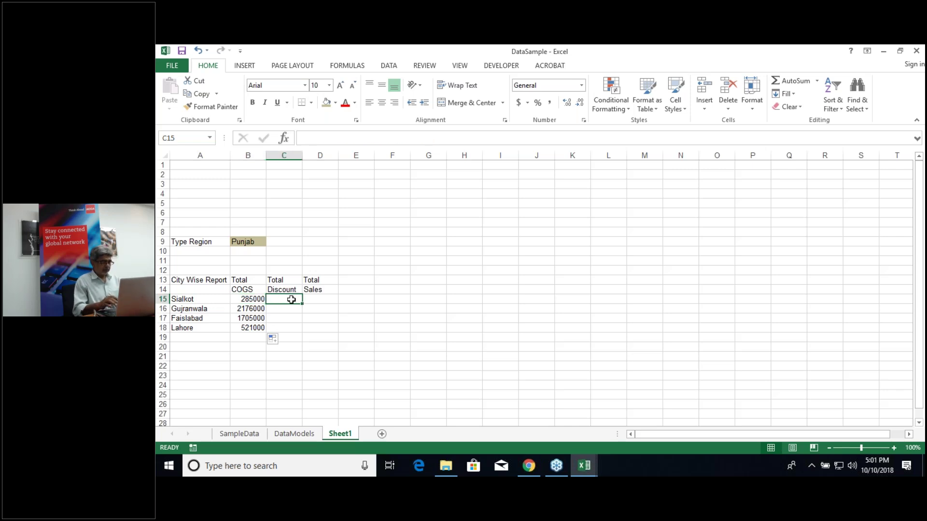
{"action": "type", "text": "=sumi"}
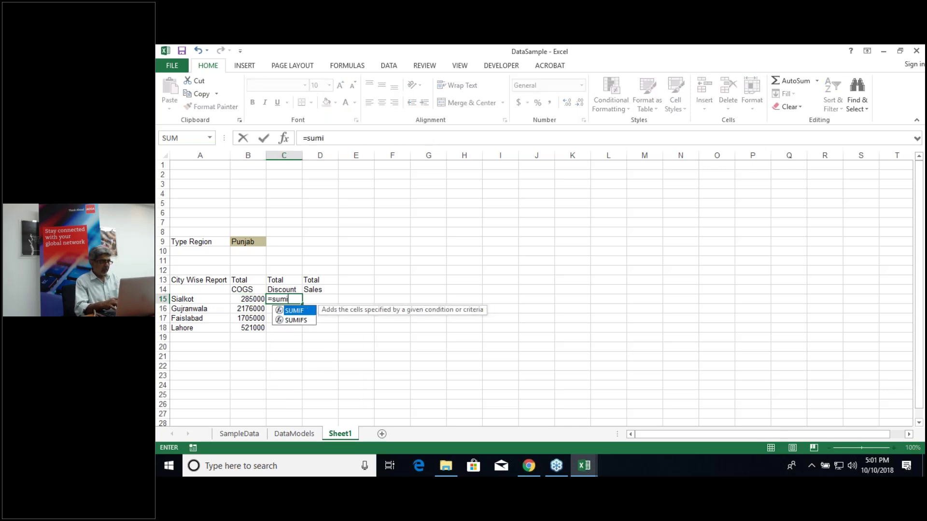
{"action": "type", "text": "fs("}
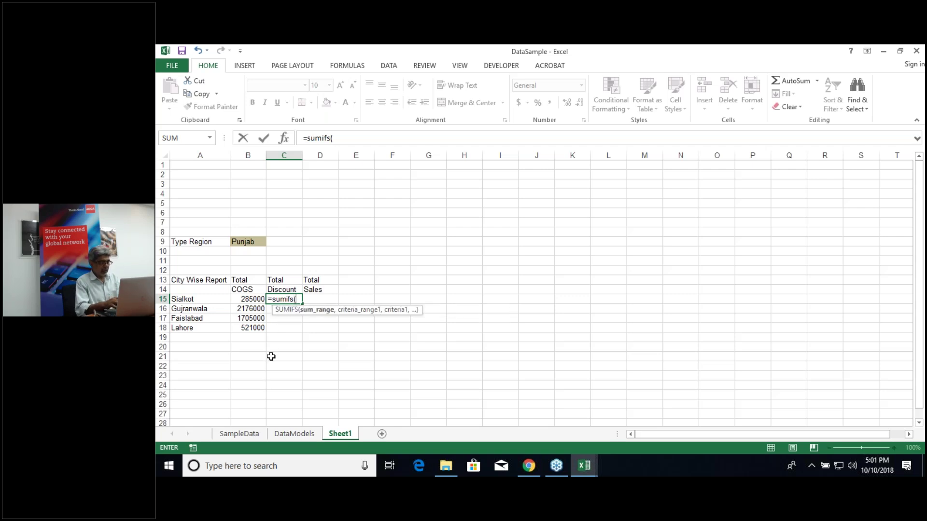
{"action": "type", "text": "discount,"}
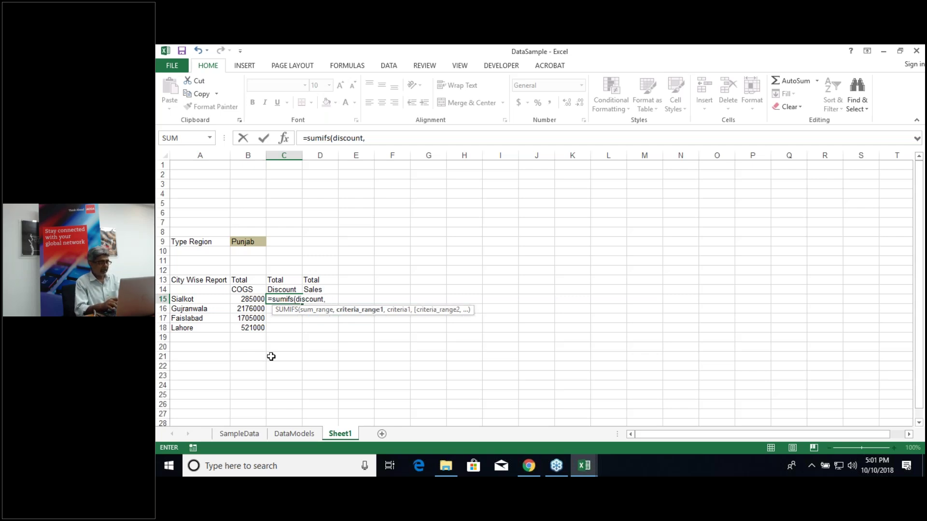
{"action": "type", "text": "regi"}
Step: Enter =SUMIFS(Discount,Region,$B$9,City,A15) in C15, giving Sialkot a discount of 17000
{"action": "type", "text": "on,"}
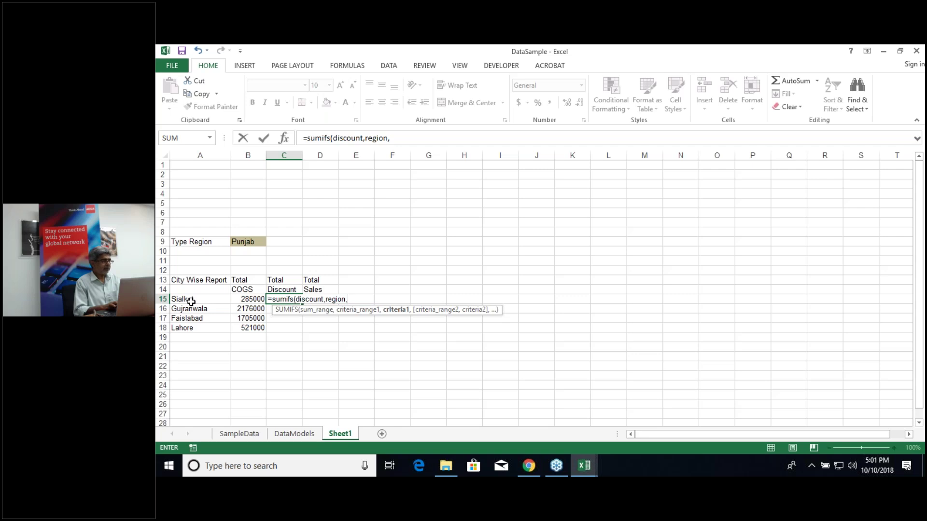
{"action": "left_click", "coordinate": [191, 300]}
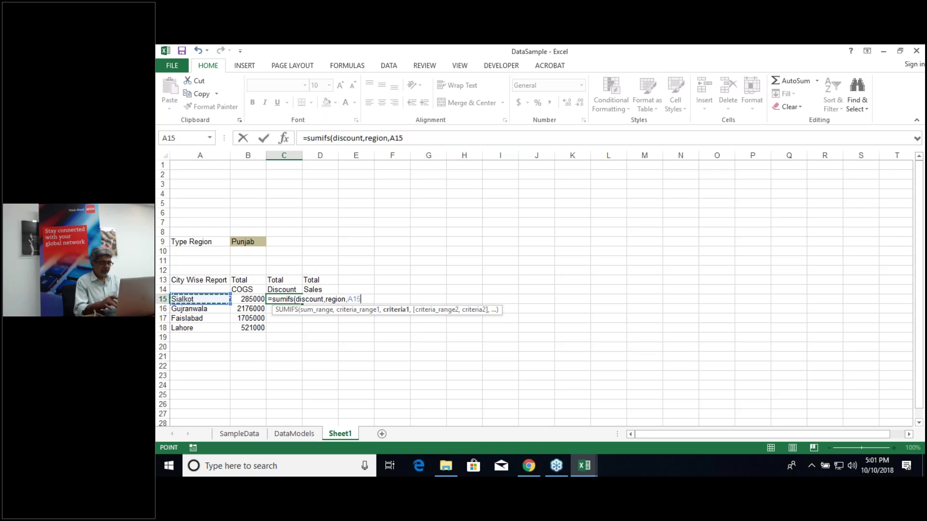
{"action": "type", "text": ","}
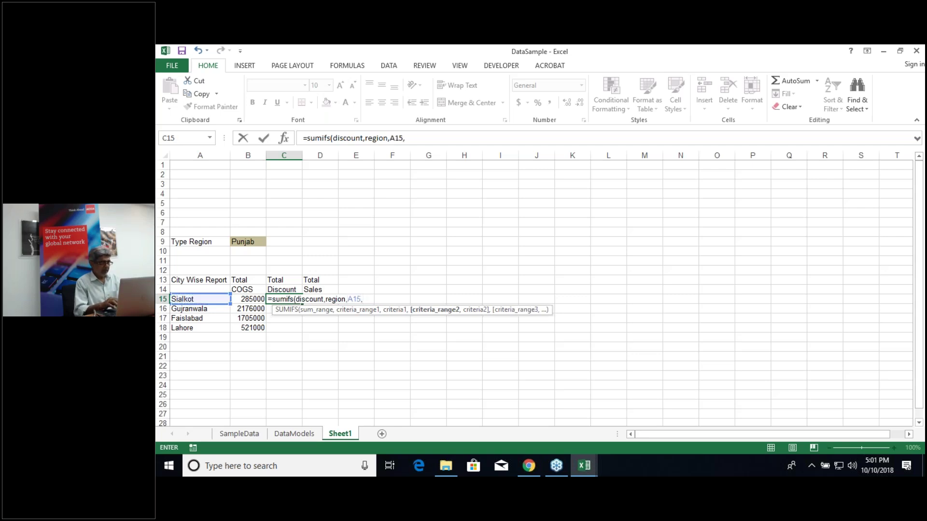
{"action": "key", "text": "BackSpace"}
{"action": "key", "text": "BackSpace"}
{"action": "key", "text": "BackSpace"}
{"action": "key", "text": "BackSpace"}
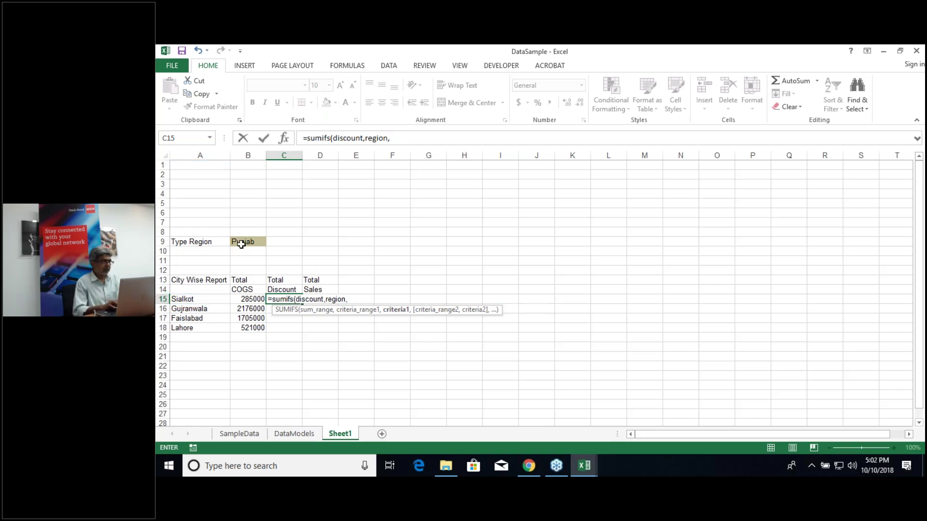
{"action": "left_click", "coordinate": [241, 245]}
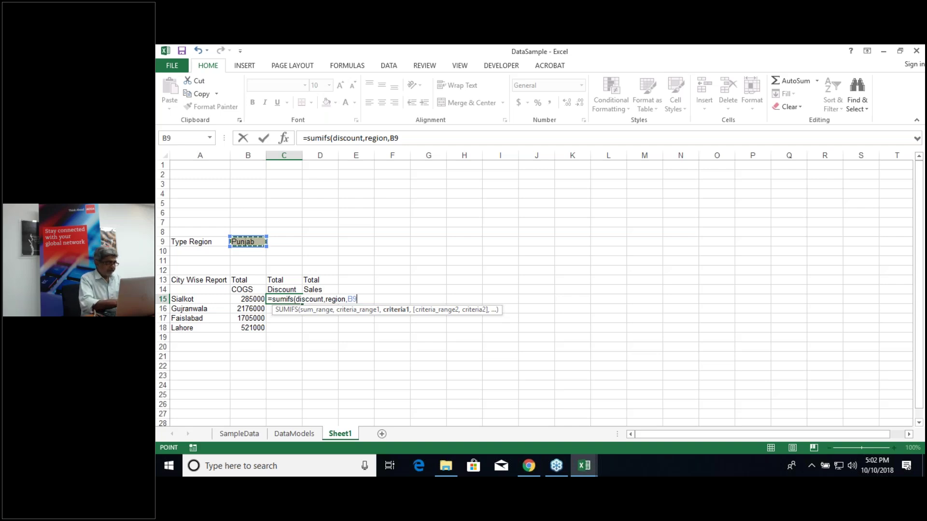
{"action": "key", "text": "Right"}
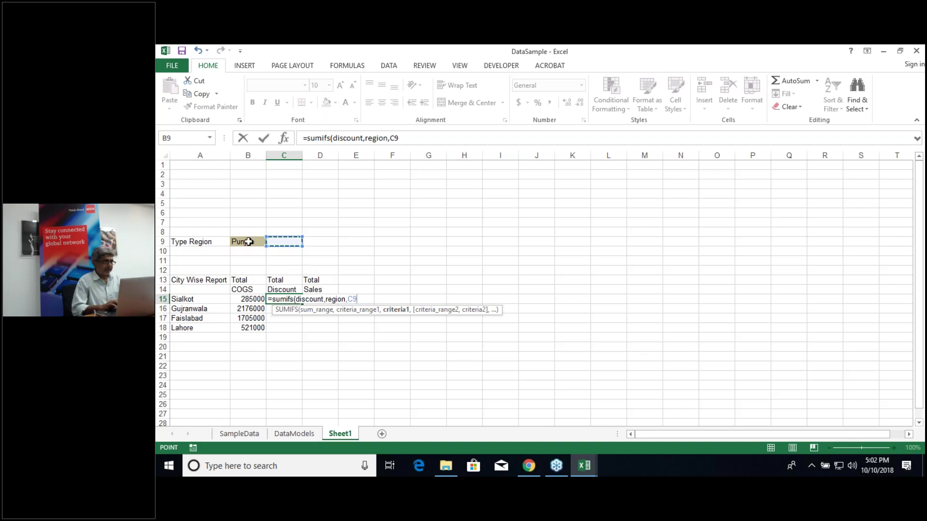
{"action": "left_click", "coordinate": [244, 241]}
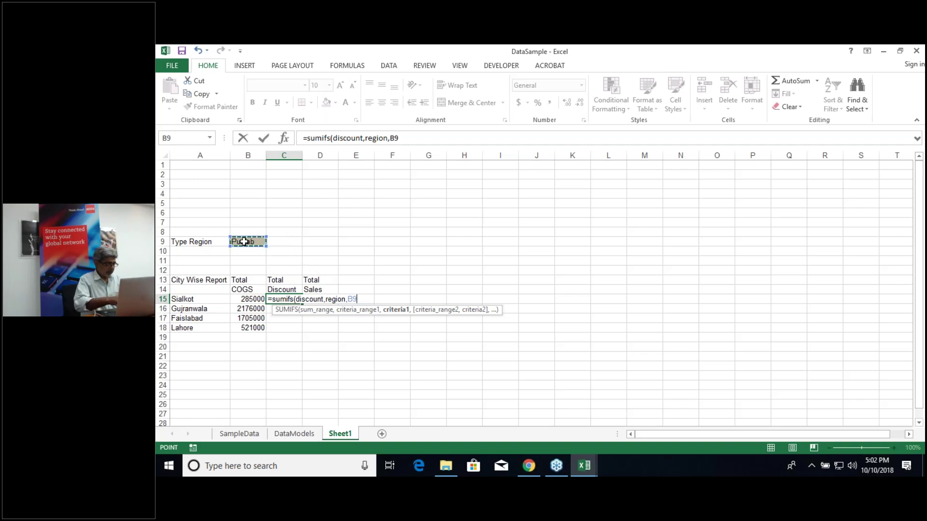
{"action": "key", "text": "F4"}
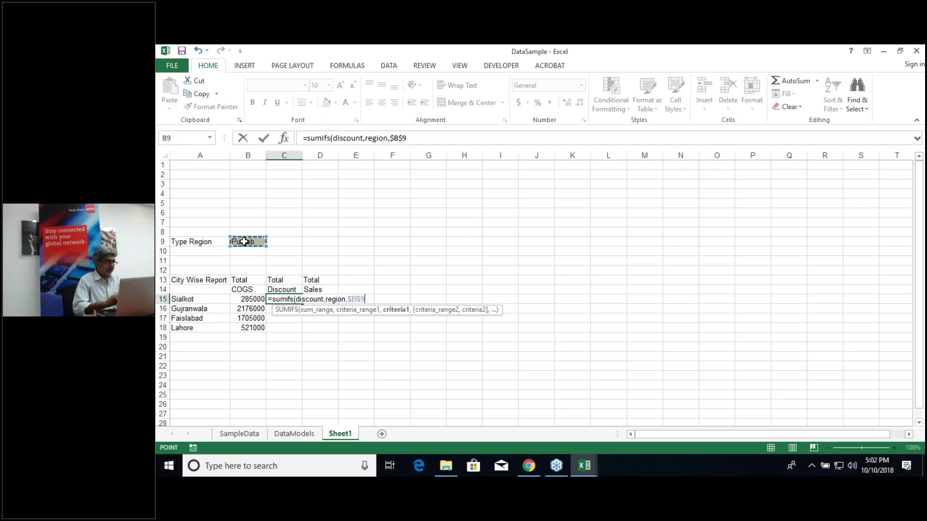
{"action": "type", "text": ","}
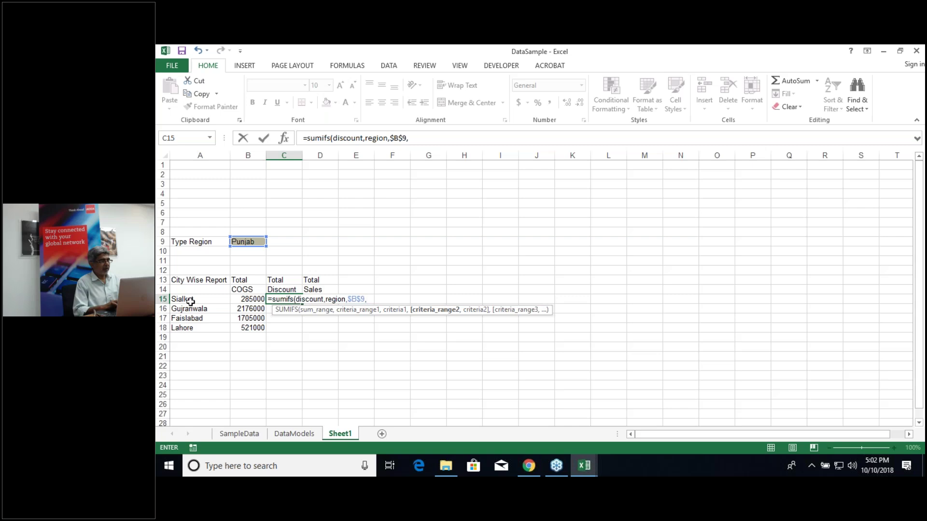
{"action": "type", "text": "c"}
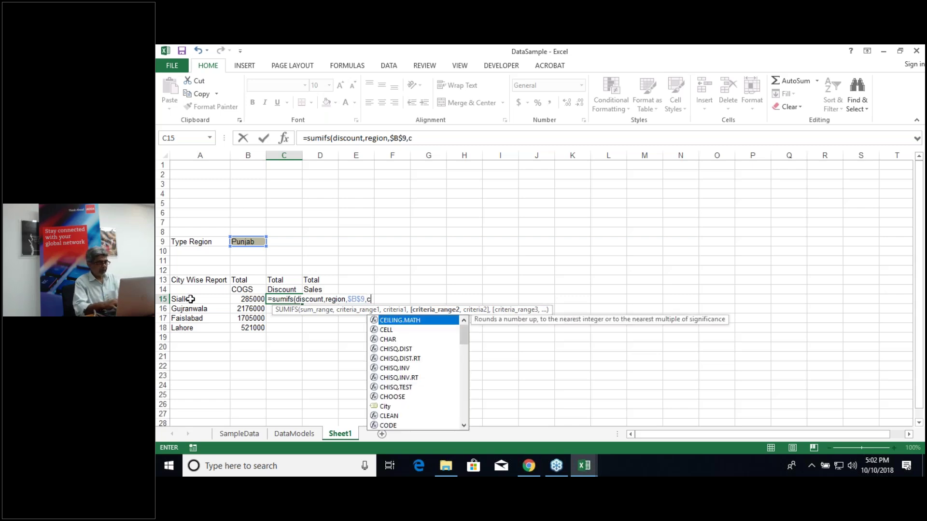
{"action": "type", "text": "ity"}
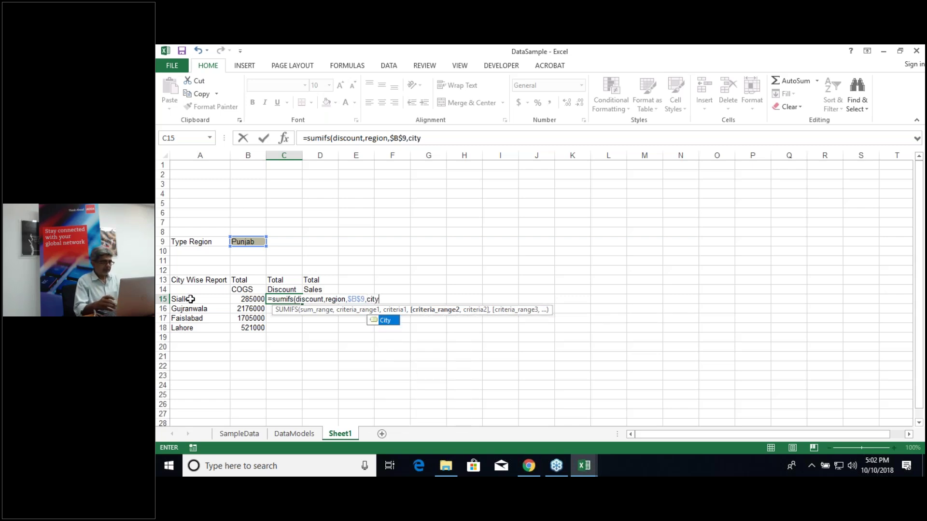
{"action": "type", "text": ","}
{"action": "left_click", "coordinate": [191, 300]}
{"action": "type", "text": ")"}
{"action": "key", "text": "Return"}
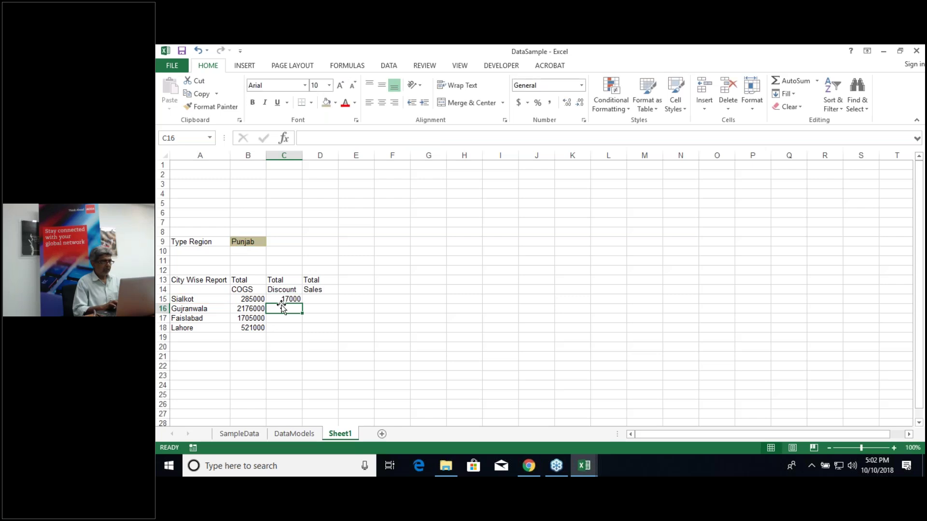
Step: Fill the discount formula to C18 (306100, 214000, 54000) and clear the Total Sales heading in D13:D14
{"action": "left_click", "coordinate": [289, 299]}
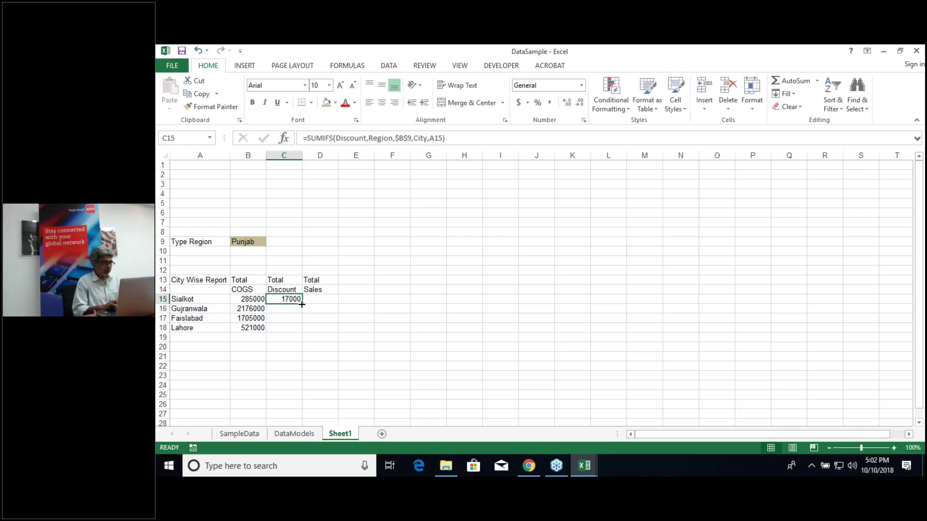
{"action": "double_click", "coordinate": [303, 306]}
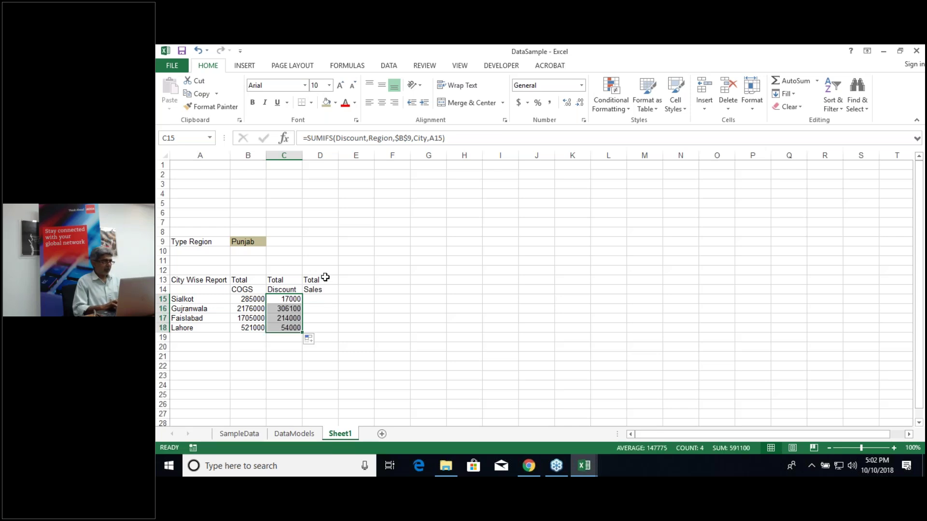
{"action": "left_click", "coordinate": [325, 277]}
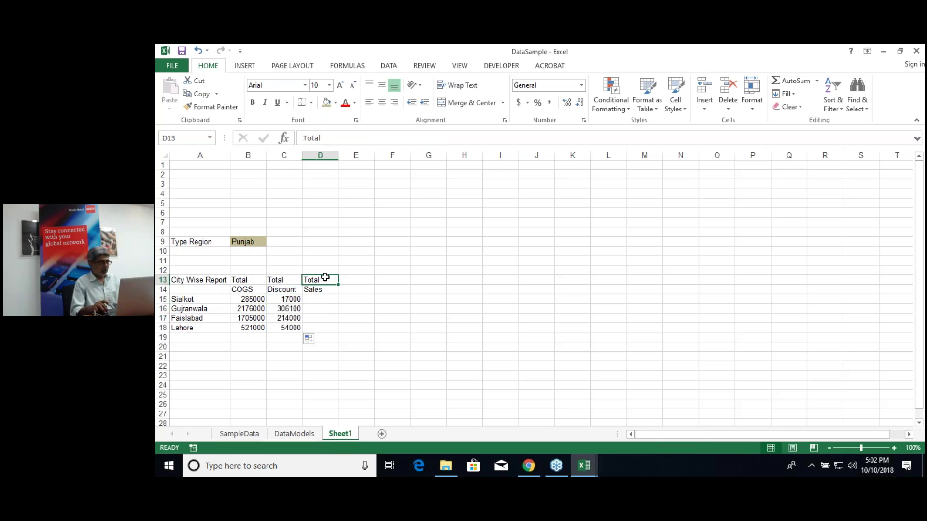
{"action": "key", "text": "shift+Down"}
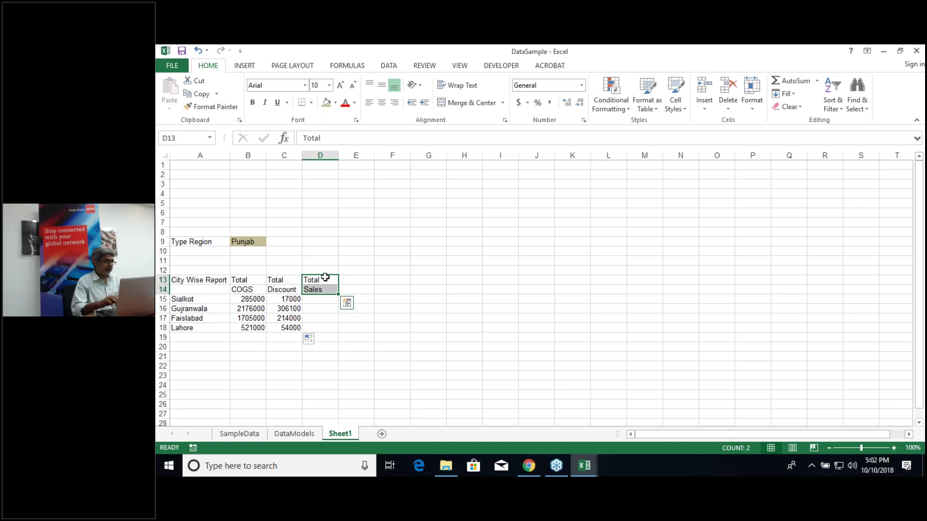
{"action": "key", "text": "Delete"}
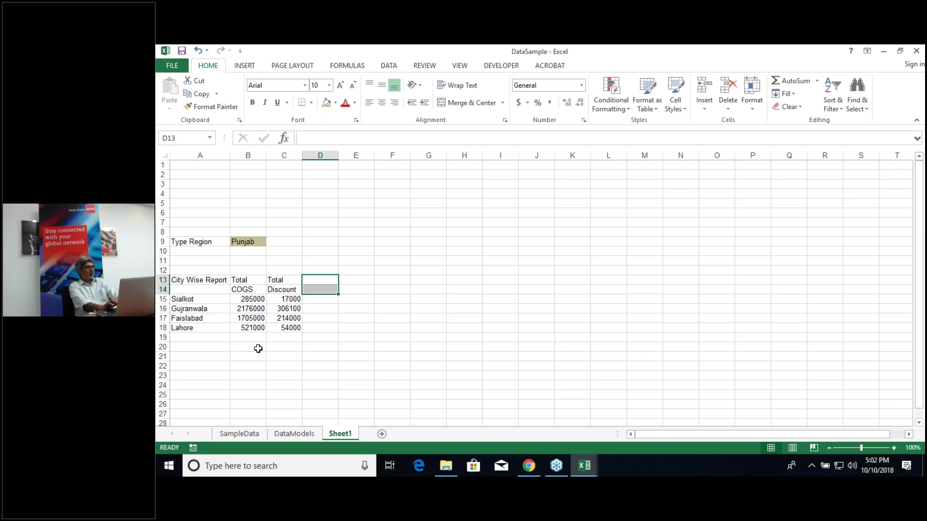
{"action": "left_click", "coordinate": [246, 245]}
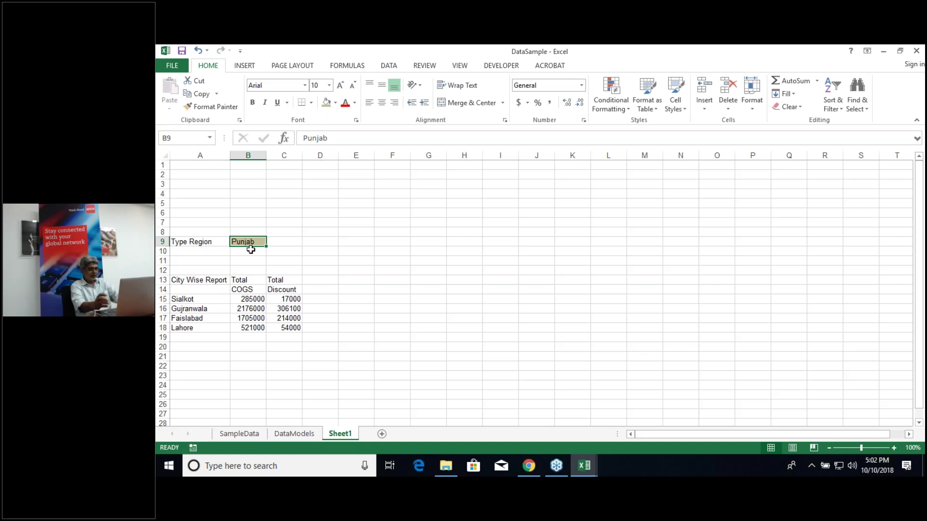
Step: Enter Sind as the region in B9, then inspect Sialkot's SUMIFS formula in B15
{"action": "type", "text": "Sind"}
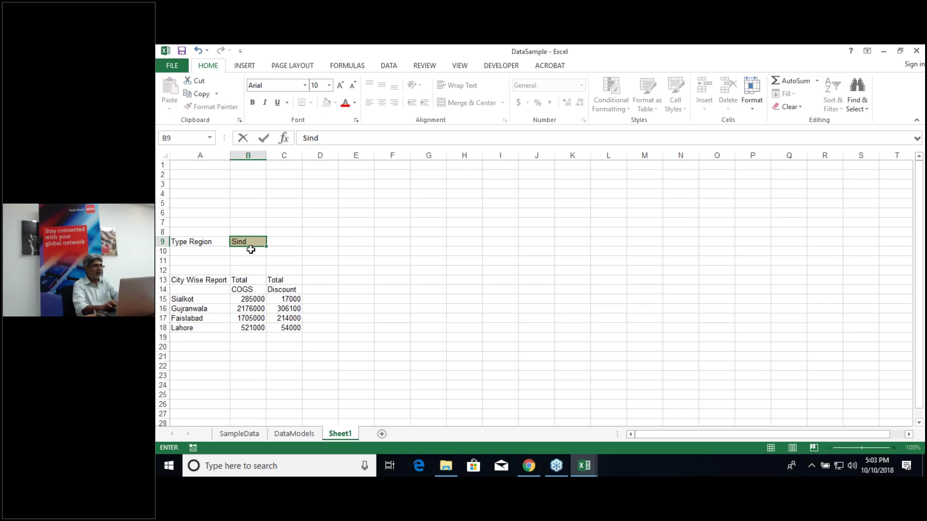
{"action": "key", "text": "Return"}
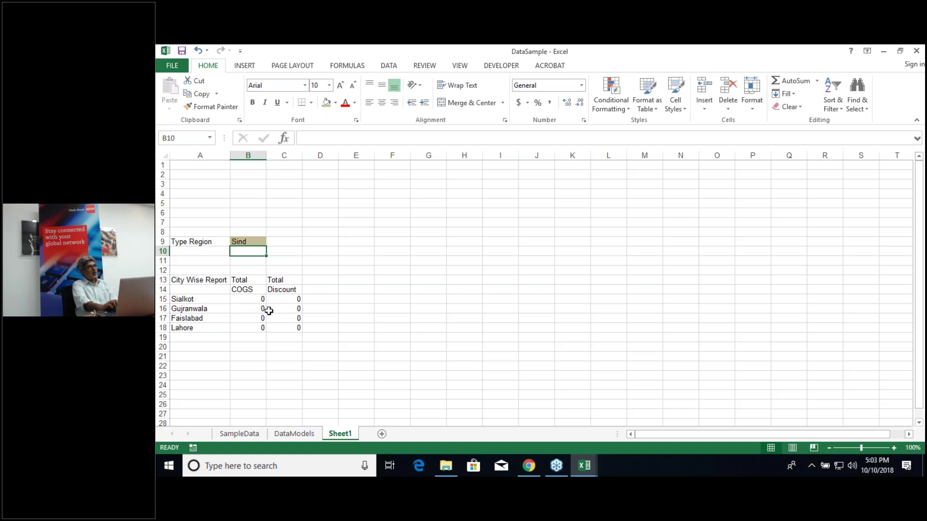
{"action": "left_click", "coordinate": [249, 299]}
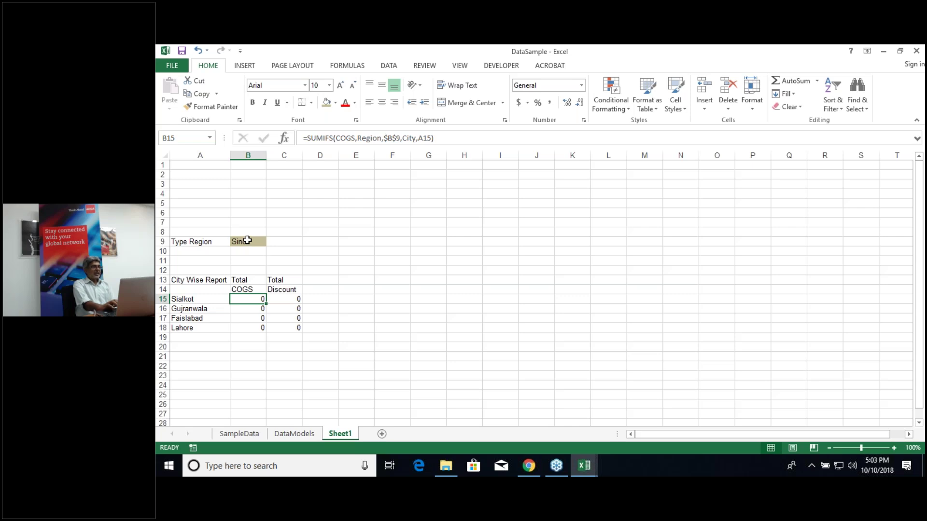
{"action": "left_click", "coordinate": [248, 240]}
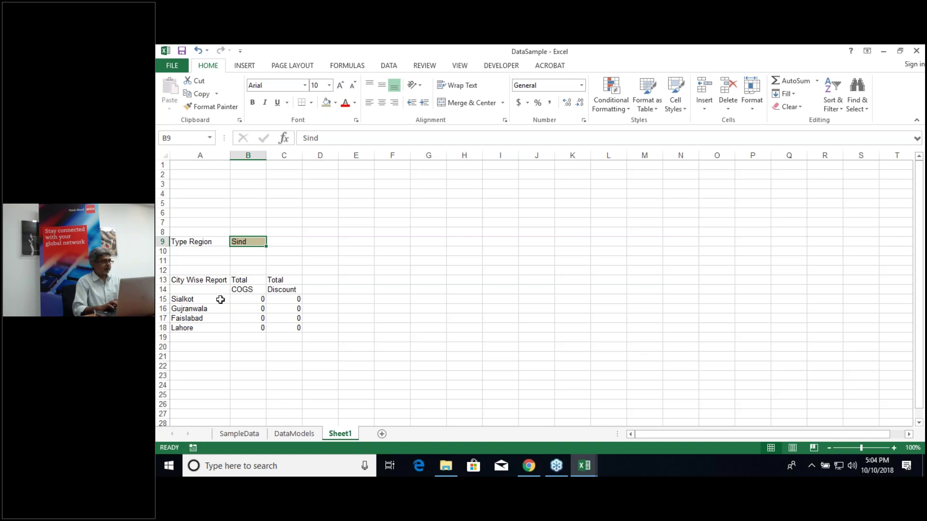
{"action": "left_click", "coordinate": [220, 300]}
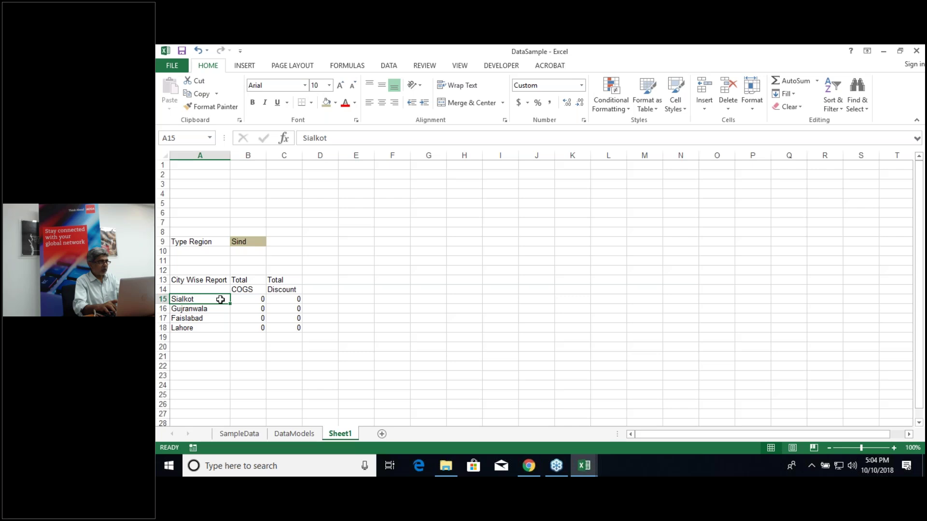
Step: Enter =IF(B9="Sind","Karach","Lahore") in A15, accepting Excel's suggested correction
{"action": "type", "text": "="}
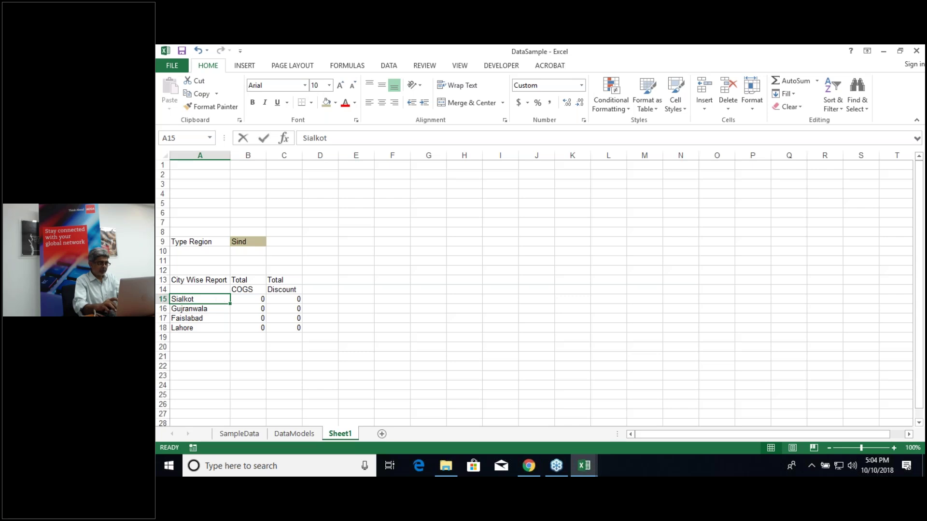
{"action": "type", "text": "i"}
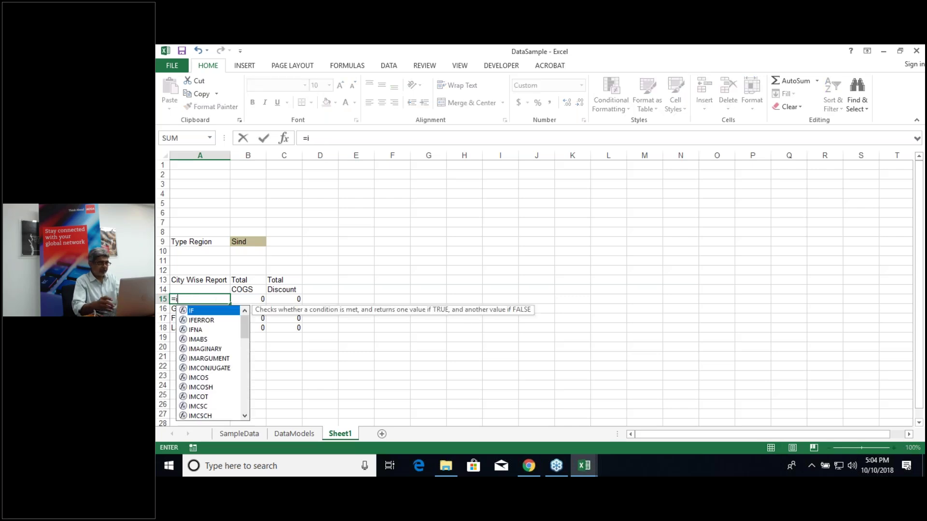
{"action": "type", "text": "f("}
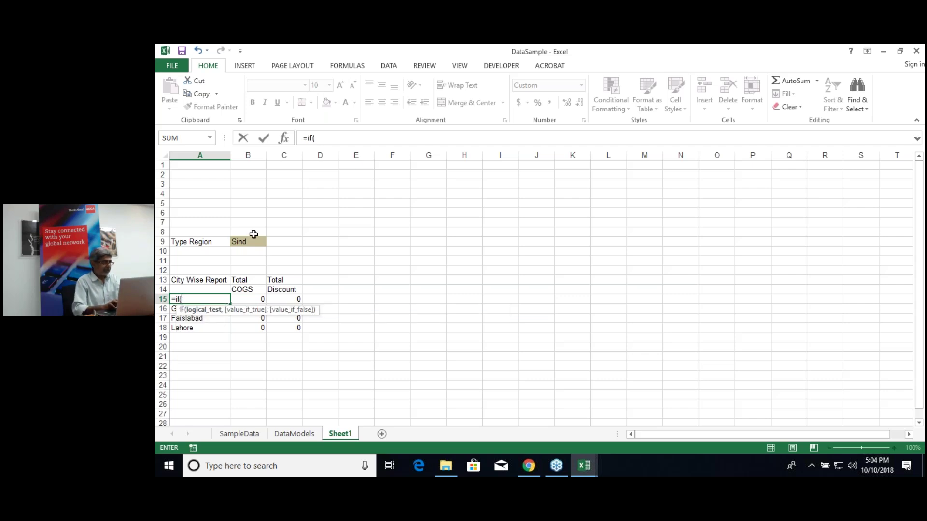
{"action": "left_click", "coordinate": [251, 242]}
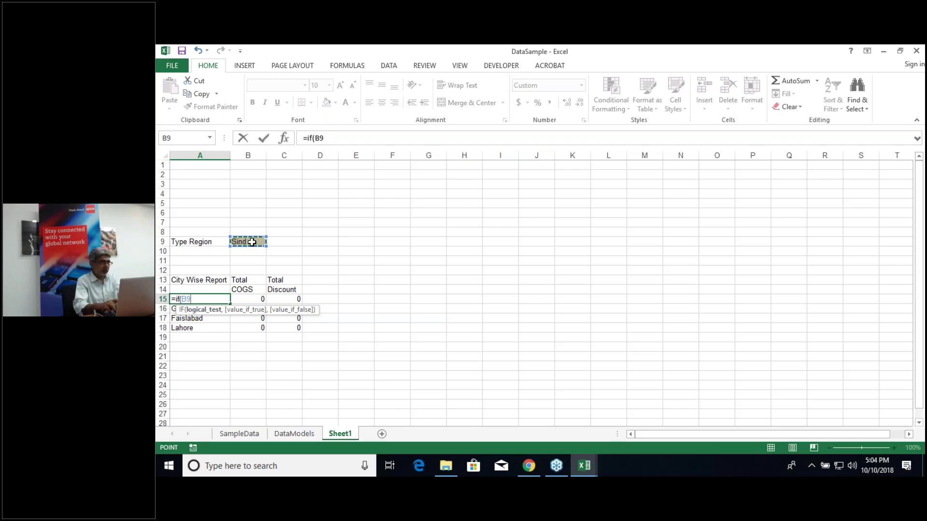
{"action": "type", "text": "="}
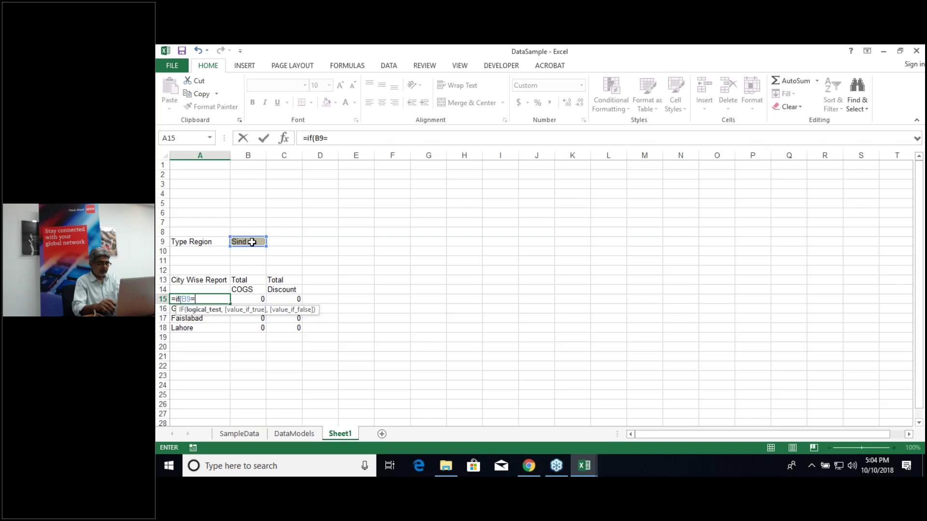
{"action": "type", "text": "\"Sind\""}
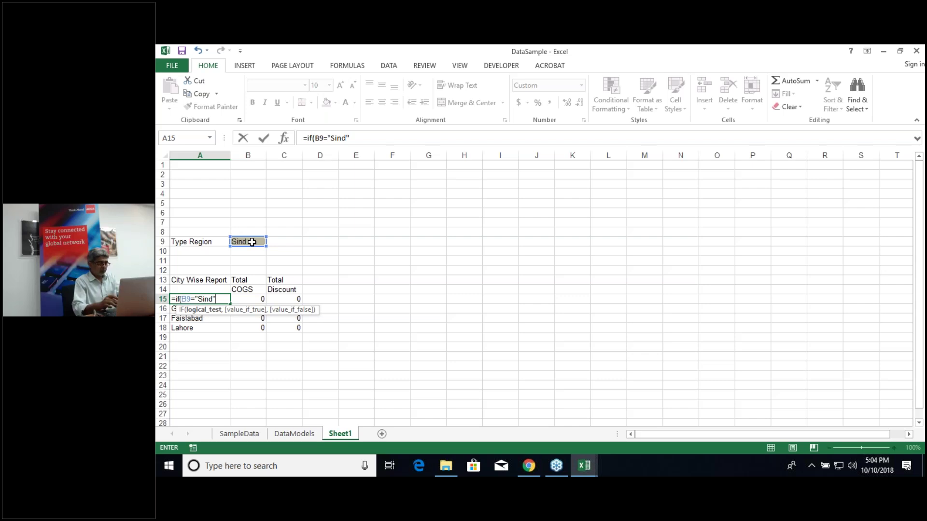
{"action": "type", "text": ","}
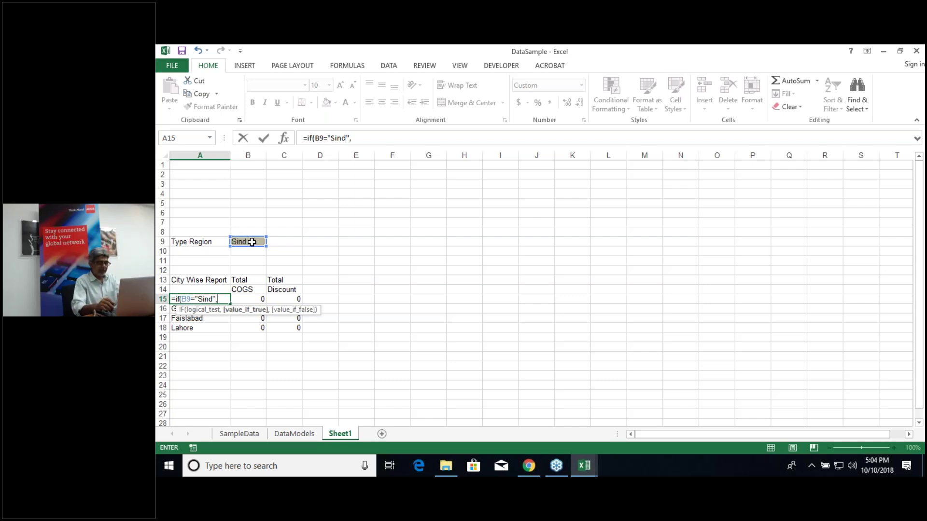
{"action": "type", "text": "\"Karach"}
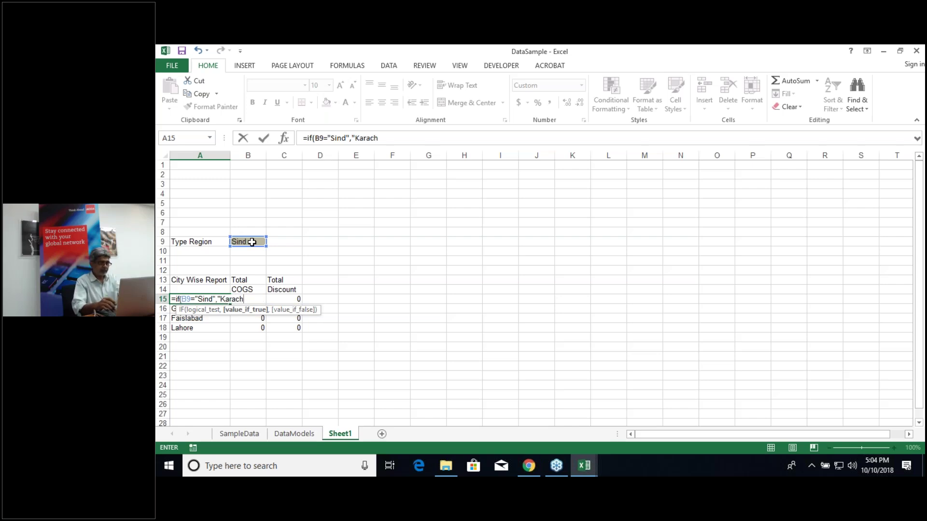
{"action": "type", "text": "\""}
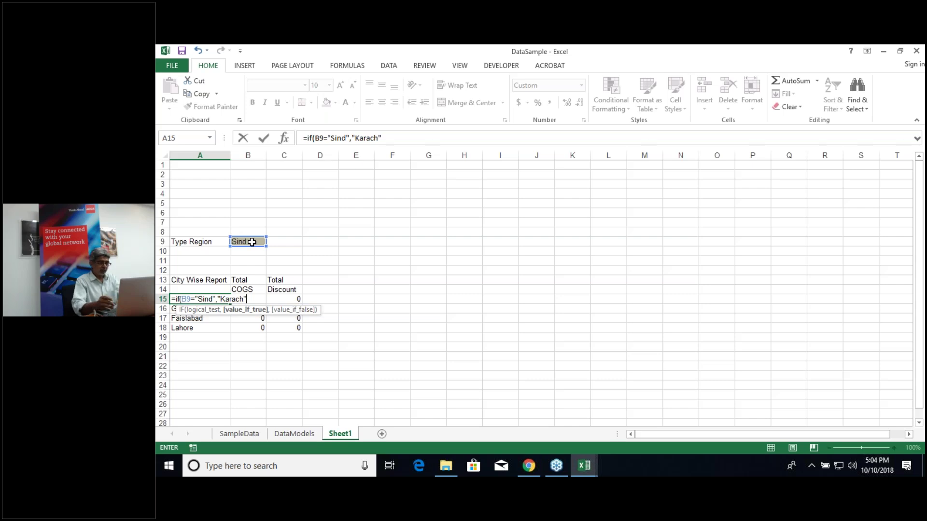
{"action": "type", "text": ",Lahore\")"}
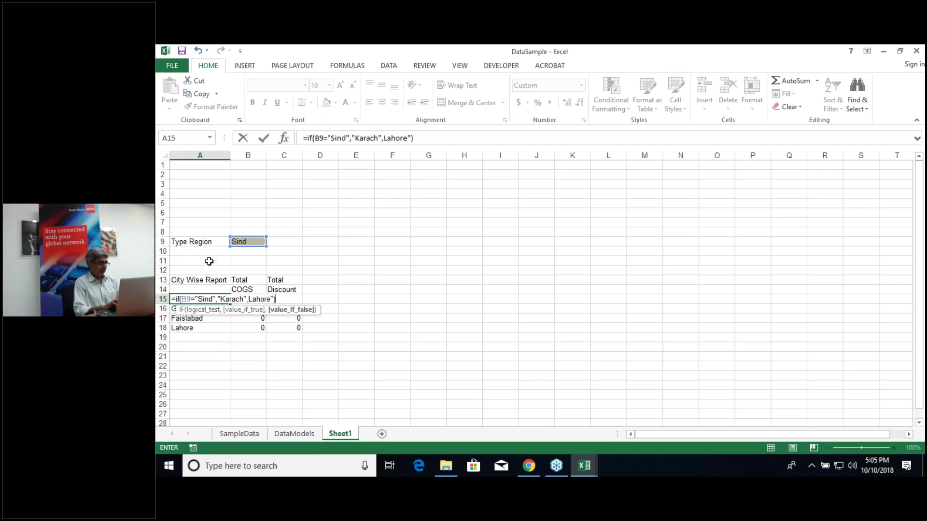
{"action": "left_click", "coordinate": [190, 298]}
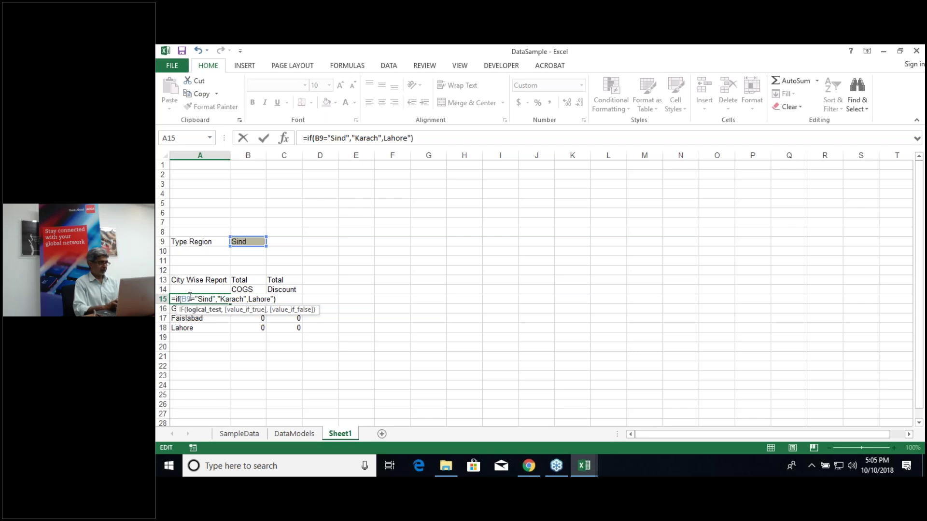
{"action": "key", "text": "Return"}
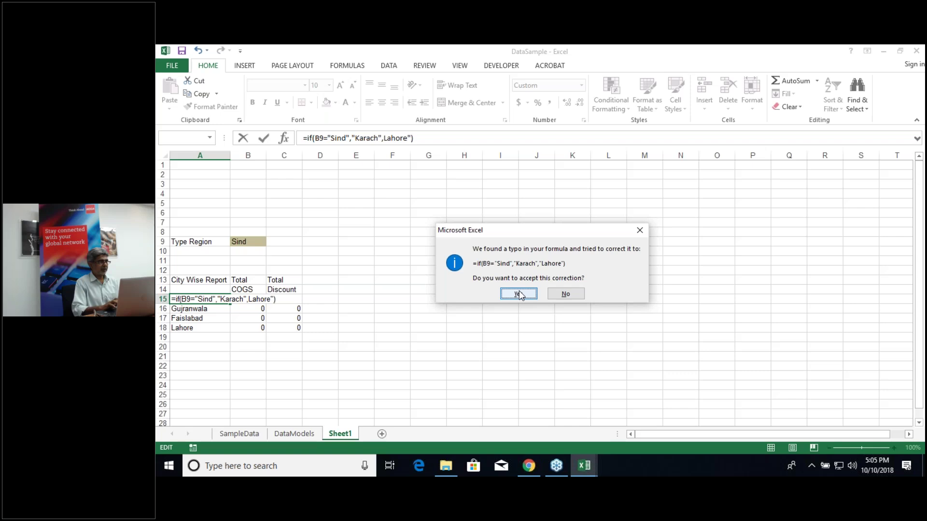
{"action": "left_click", "coordinate": [520, 295]}
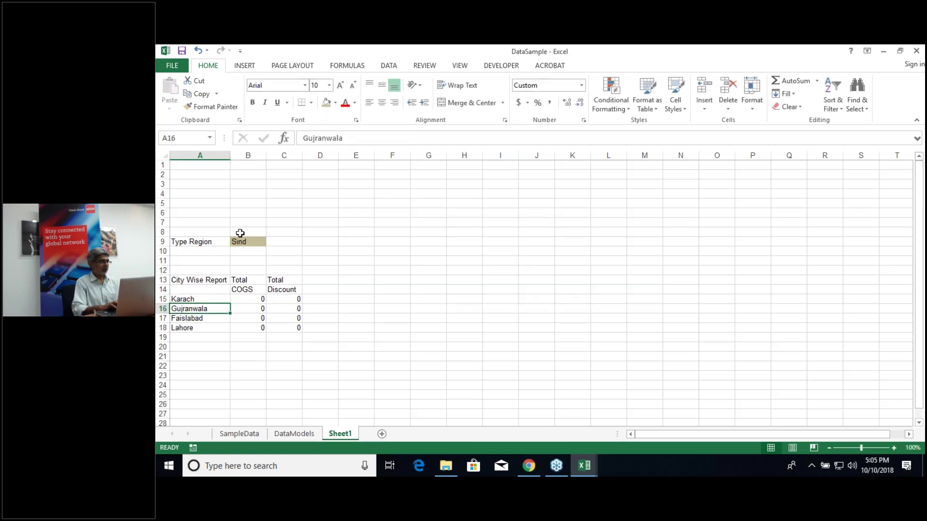
Step: Set the region in B9 back to Punjab
{"action": "left_click", "coordinate": [243, 242]}
{"action": "key", "text": "F2"}
{"action": "type", "text": "Punjab"}
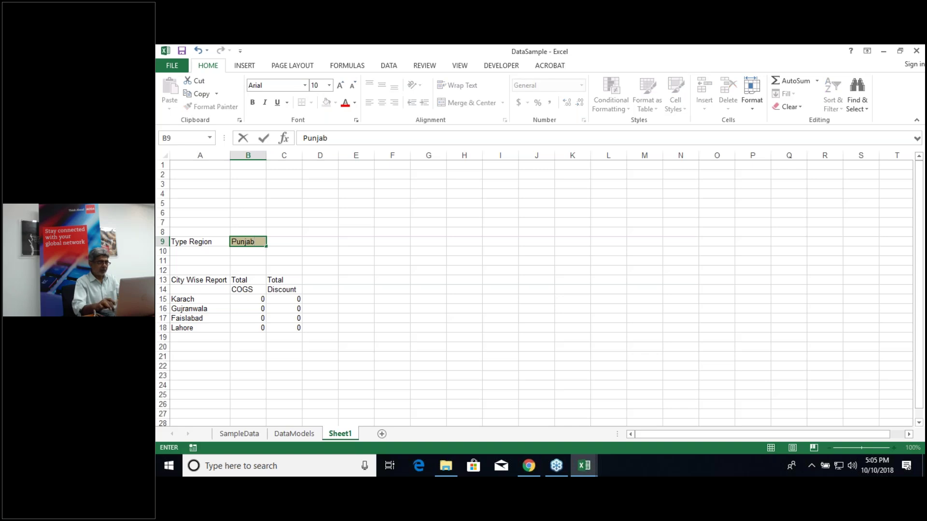
{"action": "key", "text": "Return"}
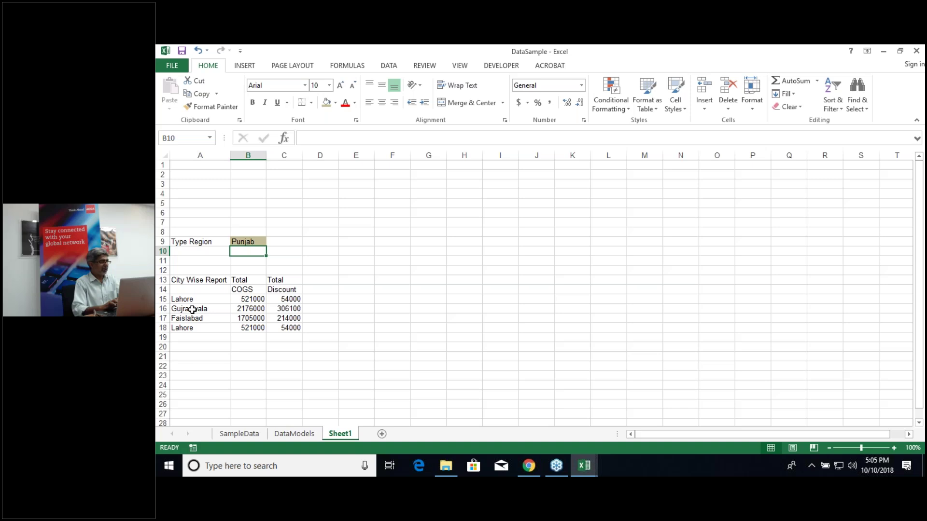
Step: Start an IF formula in A16 returning Hyderabad for Sind and Gujranwala otherwise
{"action": "left_click", "coordinate": [192, 310]}
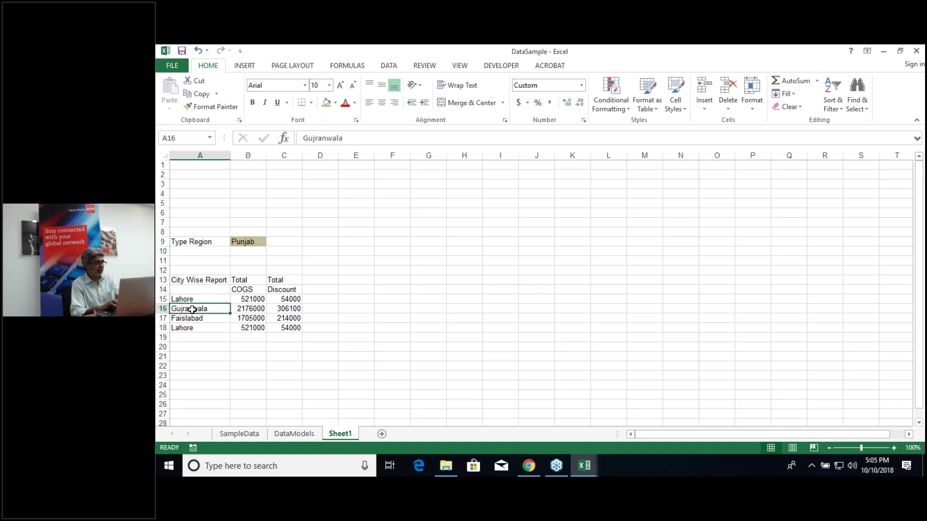
{"action": "key", "text": "F2"}
{"action": "type", "text": "=if"}
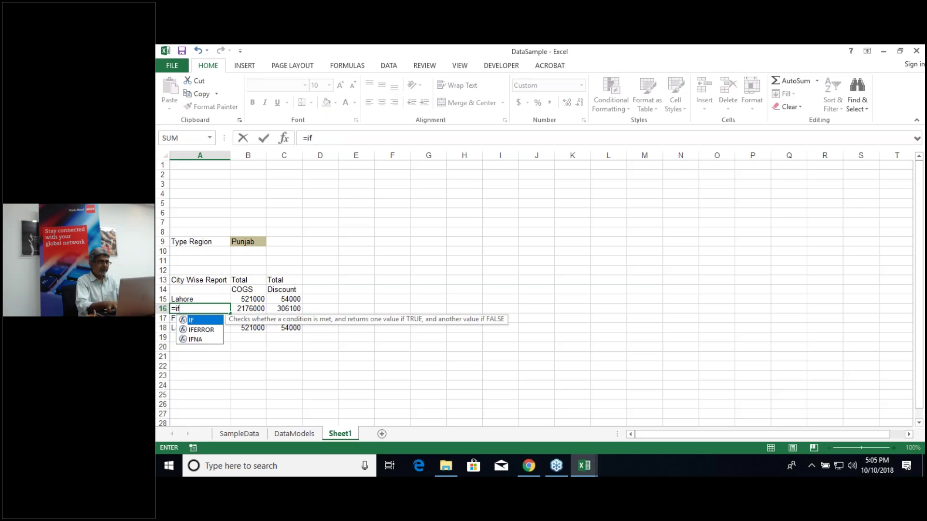
{"action": "type", "text": "("}
{"action": "left_click", "coordinate": [244, 244]}
{"action": "type", "text": "="}
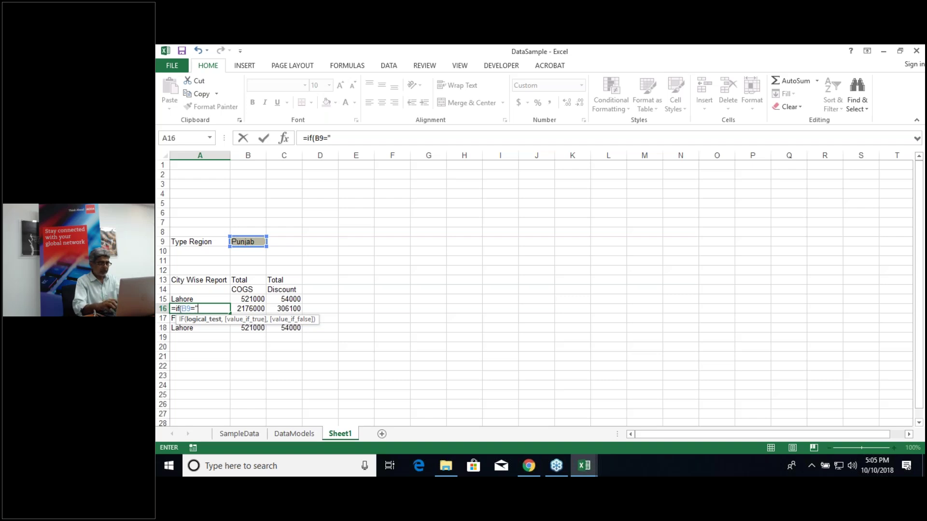
{"action": "type", "text": "\"Sind"}
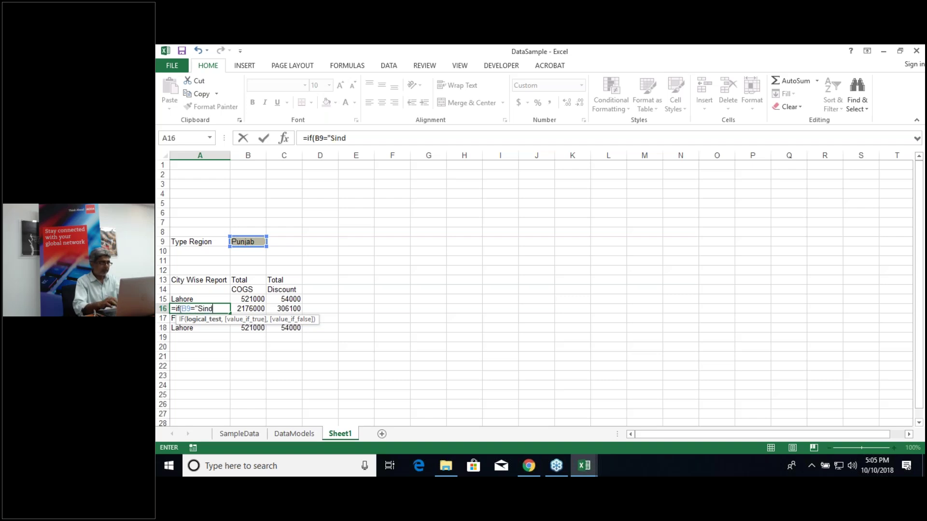
{"action": "type", "text": "\",Hyd"}
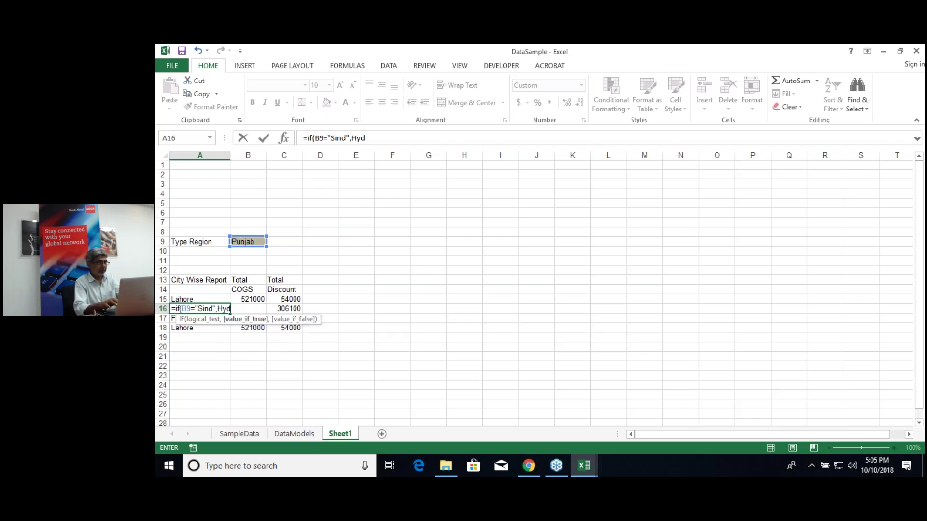
{"action": "type", "text": "erabad"}
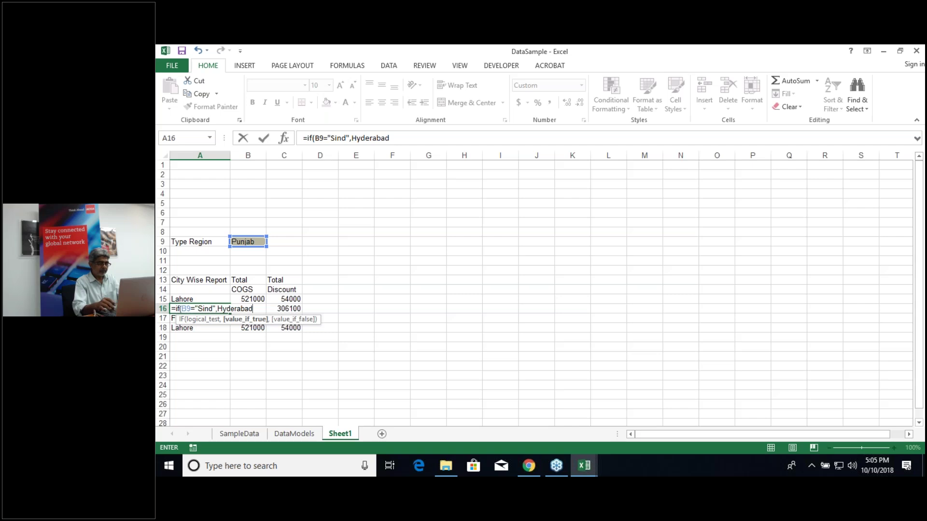
{"action": "type", "text": "\","}
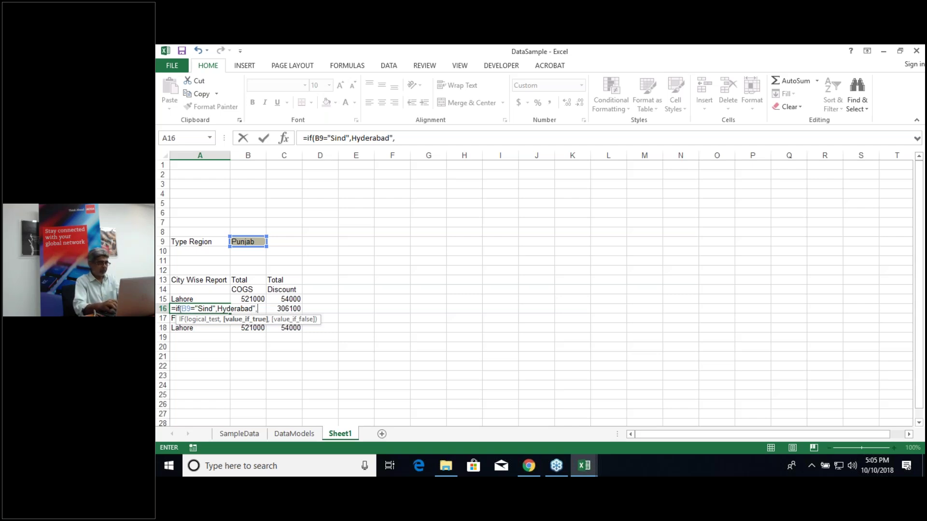
{"action": "type", "text": "Gujranwala\""}
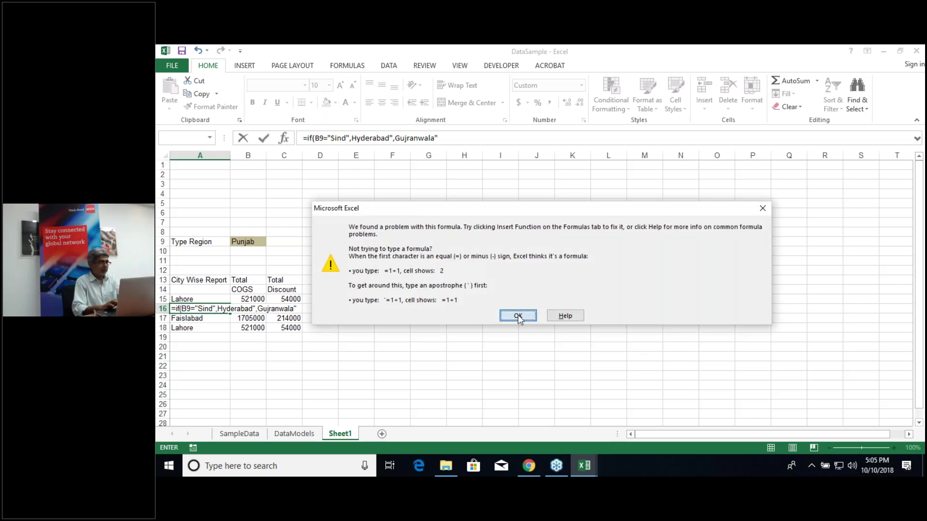
{"action": "left_click", "coordinate": [518, 316]}
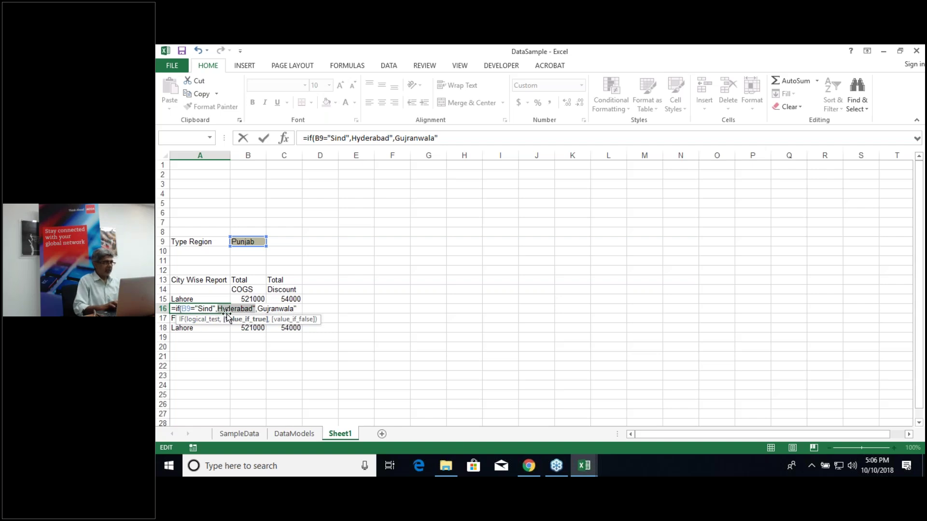
Step: Add the missing quotes so A16 reads =if(B9="Sind","Hyderabad","Gujranwala")
{"action": "left_click", "coordinate": [297, 309]}
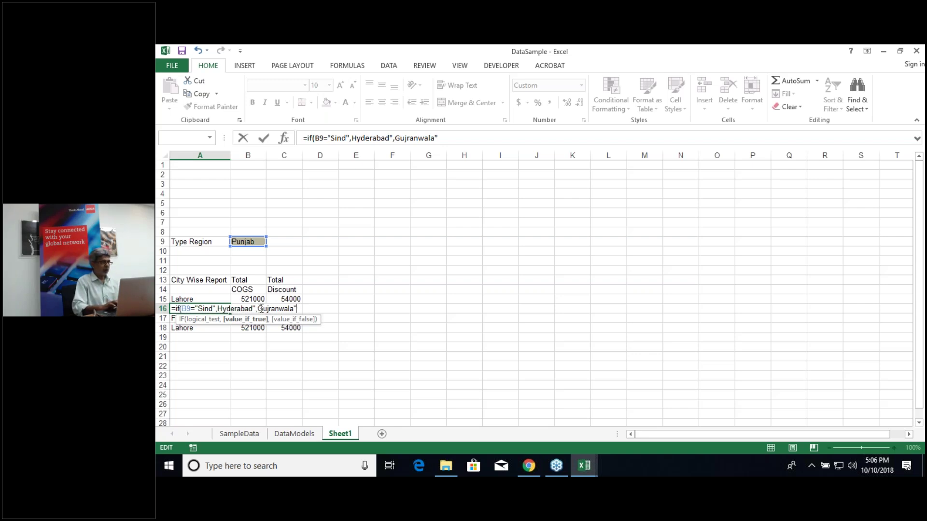
{"action": "left_click", "coordinate": [259, 309]}
{"action": "type", "text": "\""}
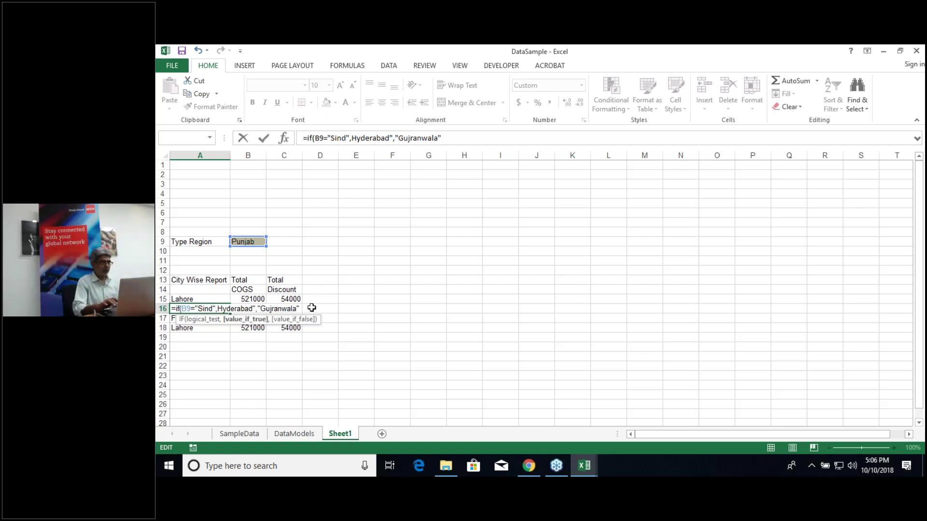
{"action": "key", "text": "Return"}
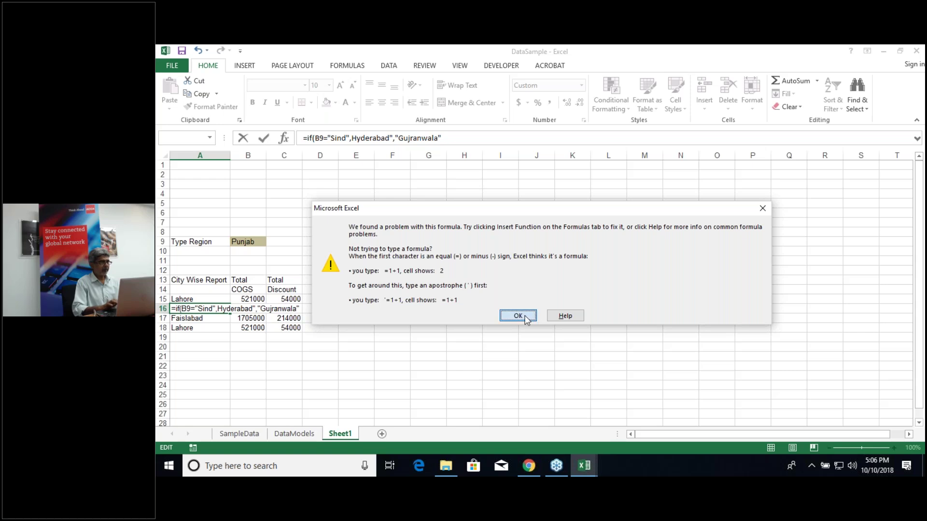
{"action": "left_click", "coordinate": [525, 318]}
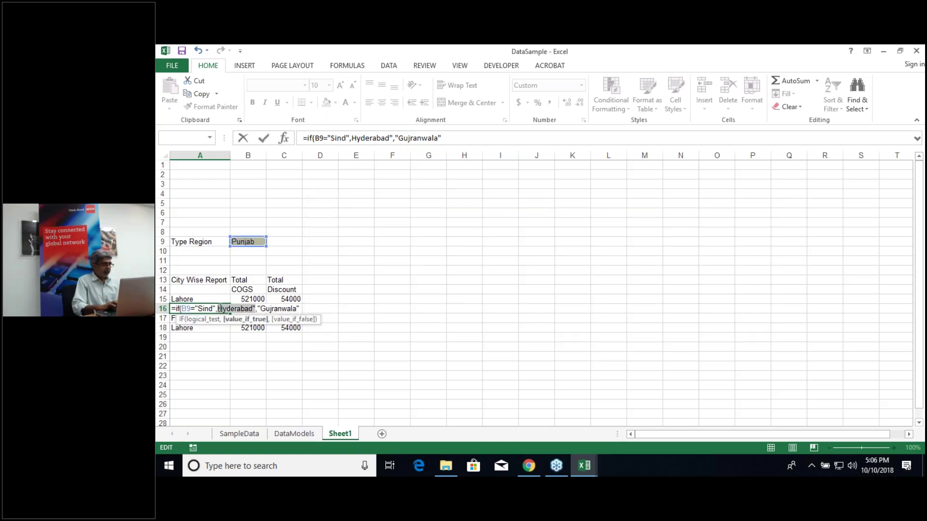
{"action": "left_click", "coordinate": [220, 309]}
{"action": "type", "text": "\""}
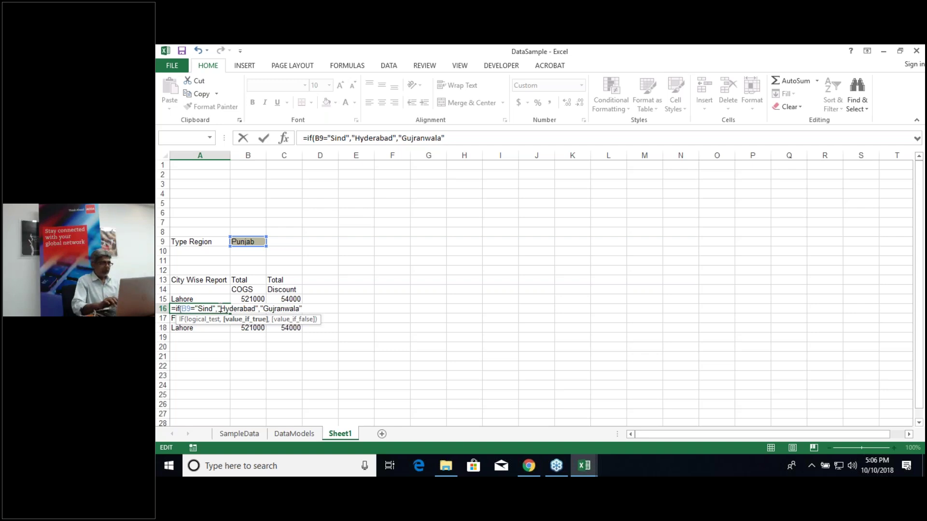
{"action": "key", "text": "Return"}
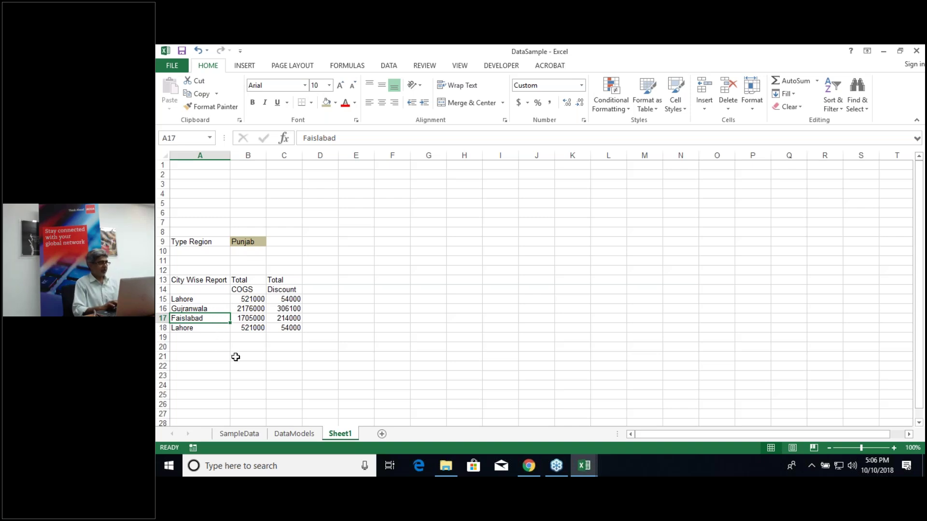
Step: Look over the SampleData and DataModels sheets, then return to Sheet1
{"action": "left_click", "coordinate": [246, 435]}
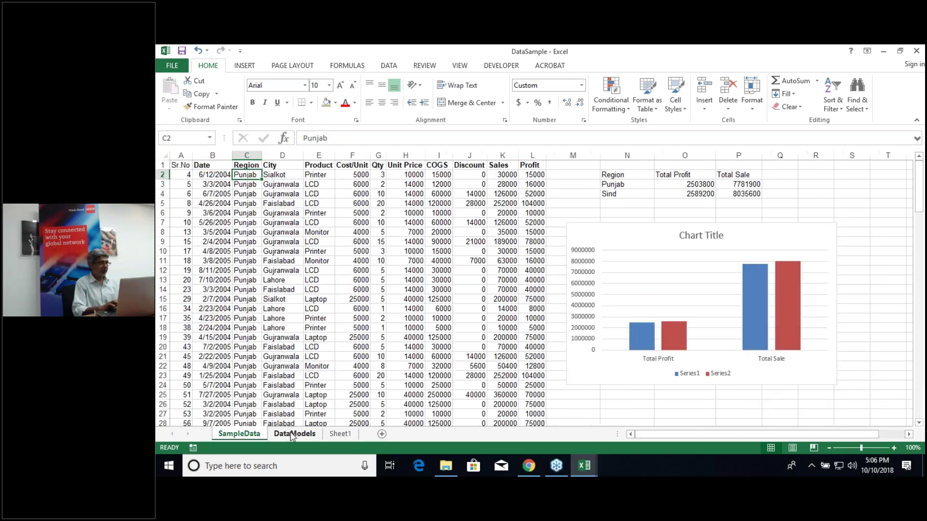
{"action": "left_click", "coordinate": [292, 434]}
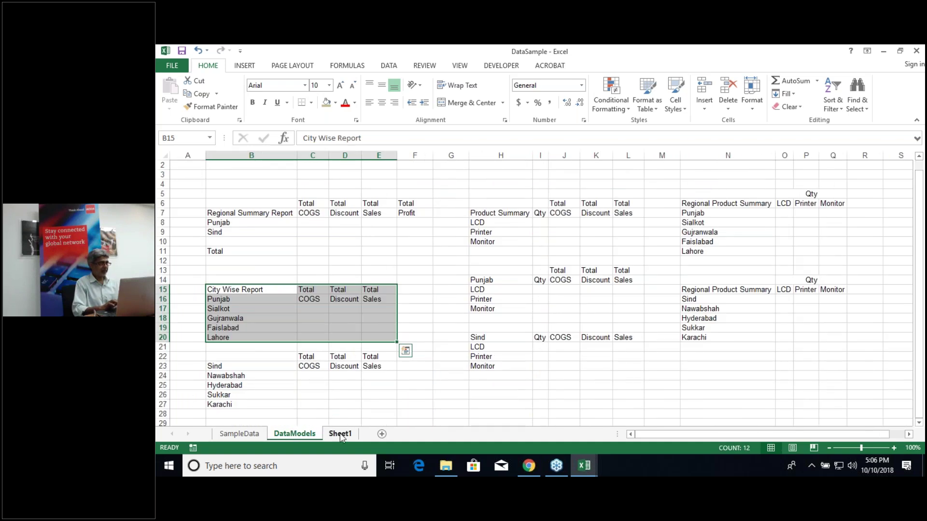
{"action": "left_click", "coordinate": [340, 434]}
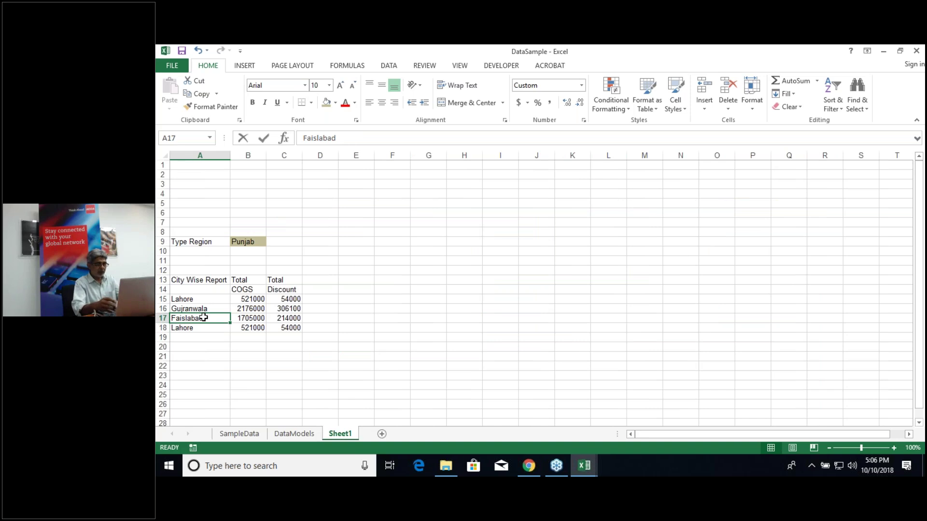
Step: Enter =IF(B9="Sind","Hyderabad","Faisalabad") in A17, adding the missing quotes after the error
{"action": "type", "text": "=IF("}
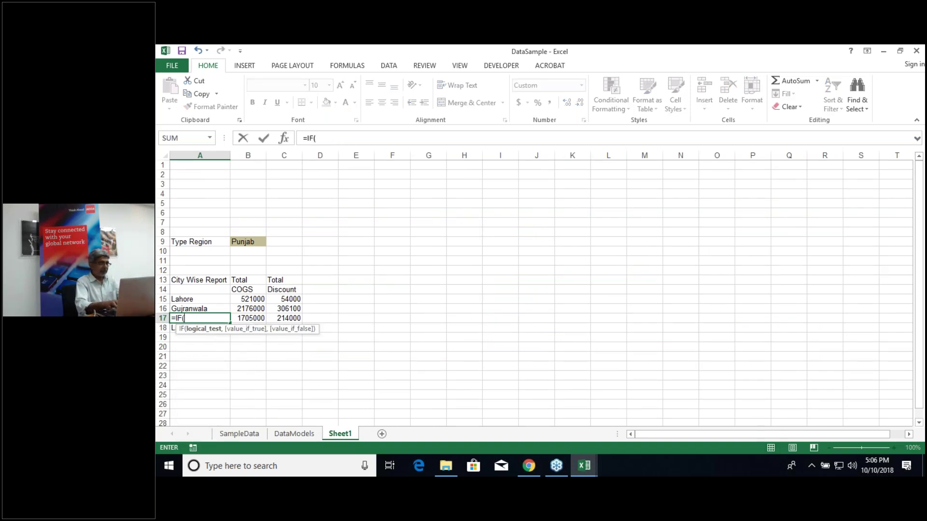
{"action": "left_click", "coordinate": [241, 243]}
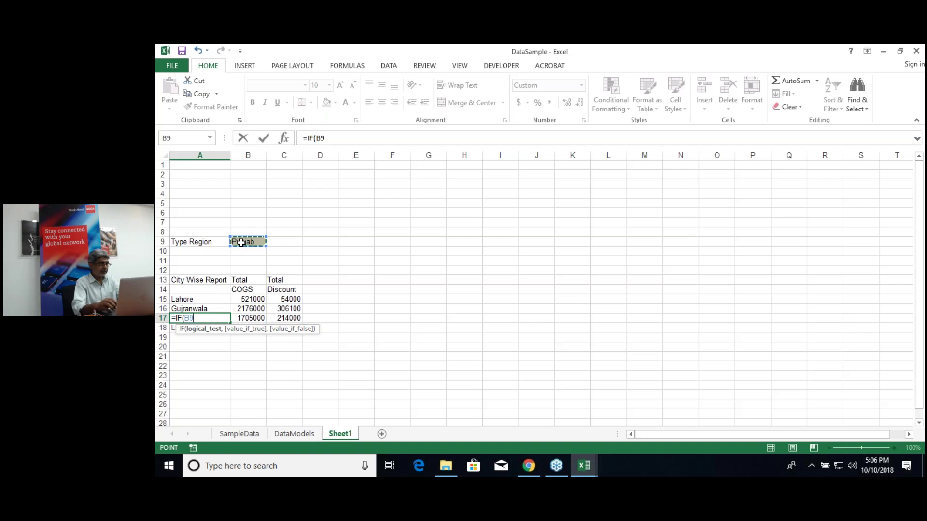
{"action": "type", "text": "=\"Sind"}
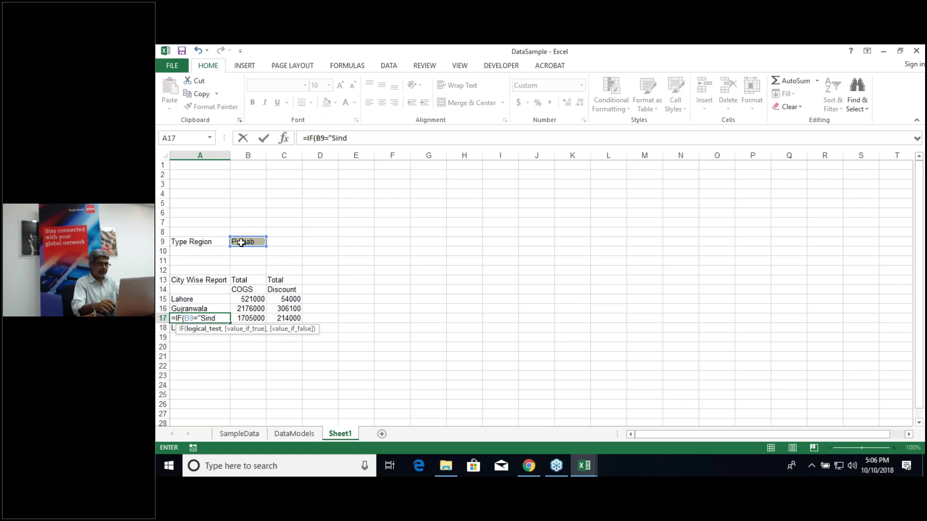
{"action": "type", "text": "\","}
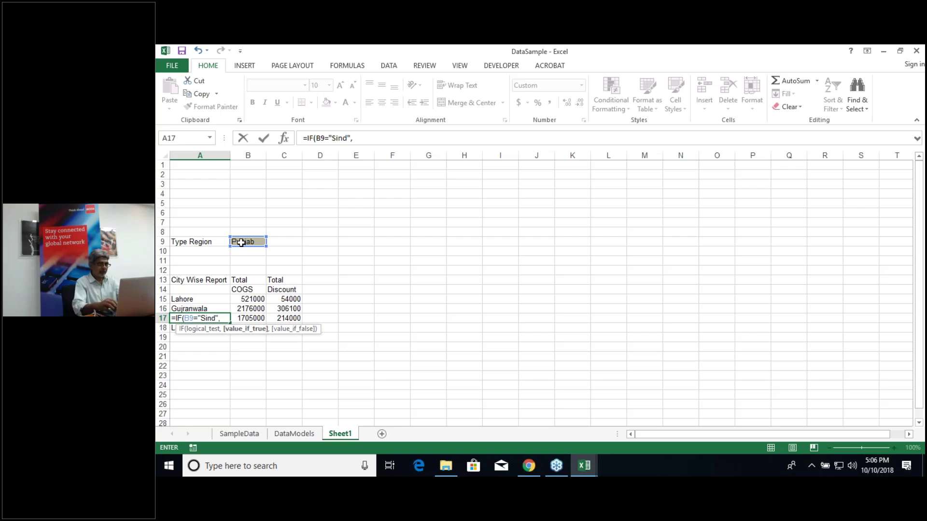
{"action": "type", "text": "Hyder"}
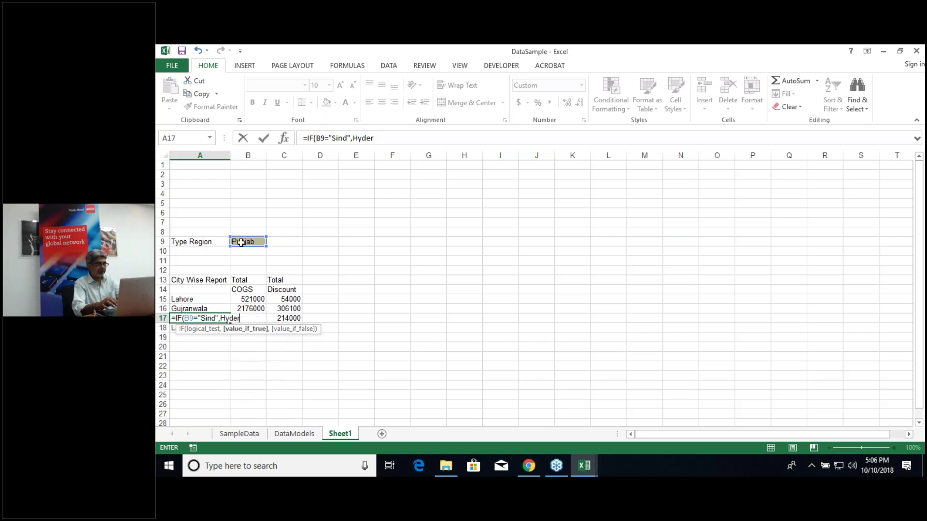
{"action": "type", "text": "abad\""}
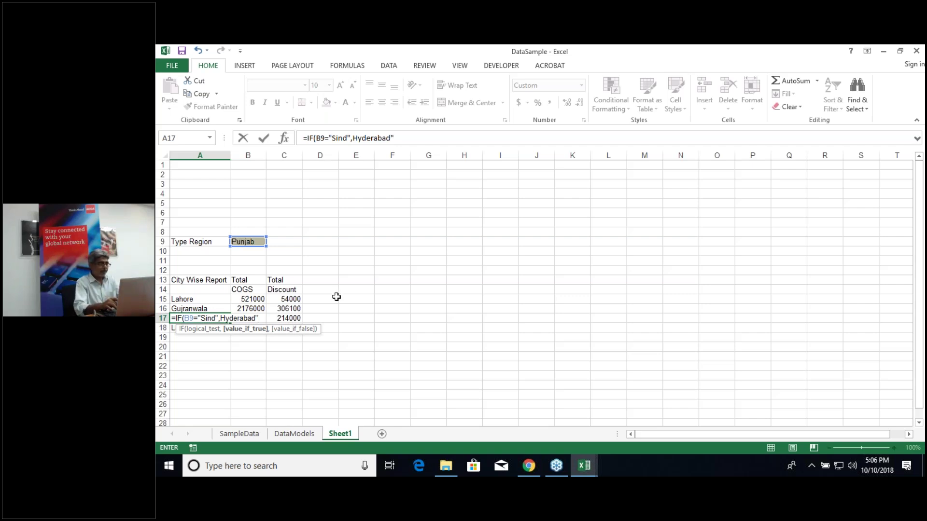
{"action": "type", "text": ",Faisal"}
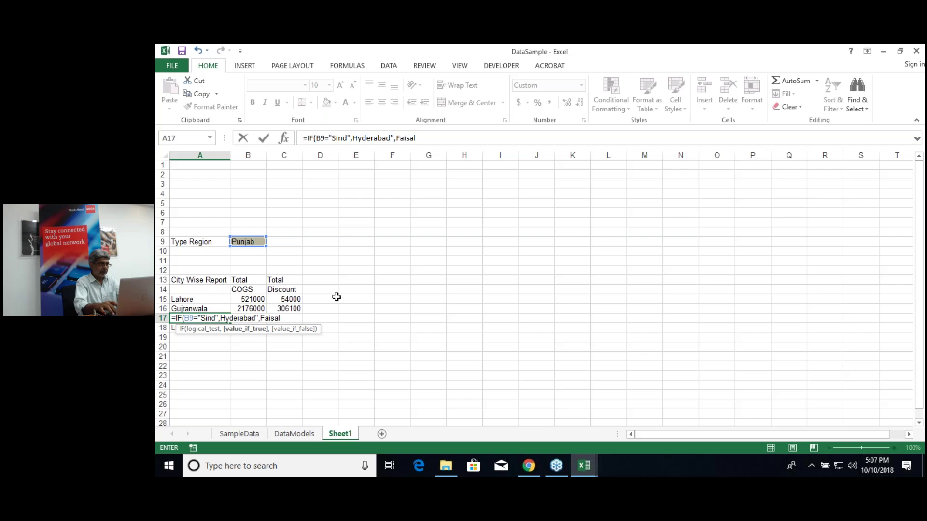
{"action": "type", "text": "abad\""}
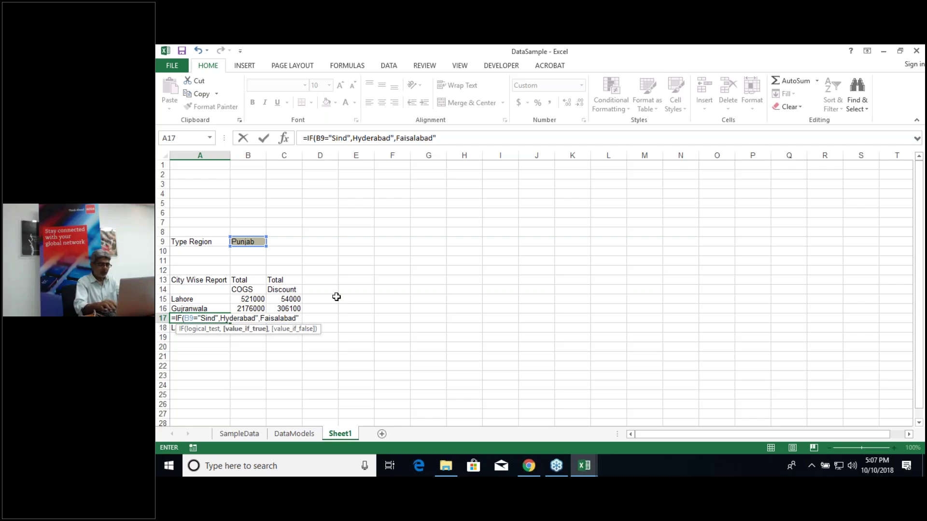
{"action": "key", "text": "Return"}
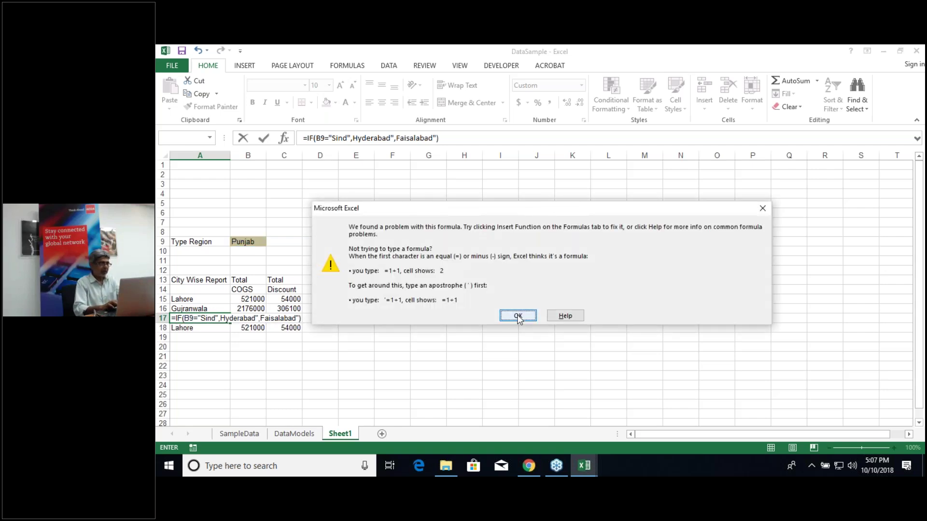
{"action": "left_click", "coordinate": [518, 316]}
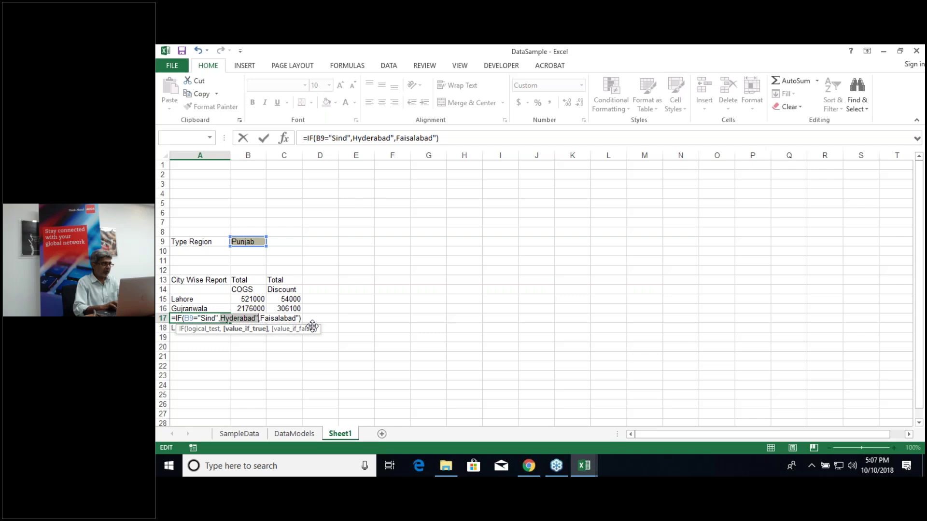
{"action": "left_click", "coordinate": [221, 318]}
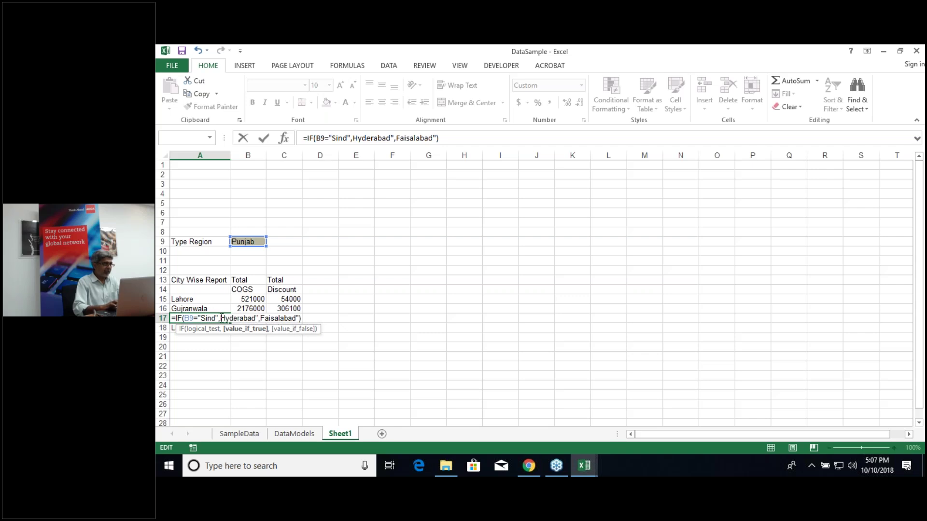
{"action": "type", "text": "\""}
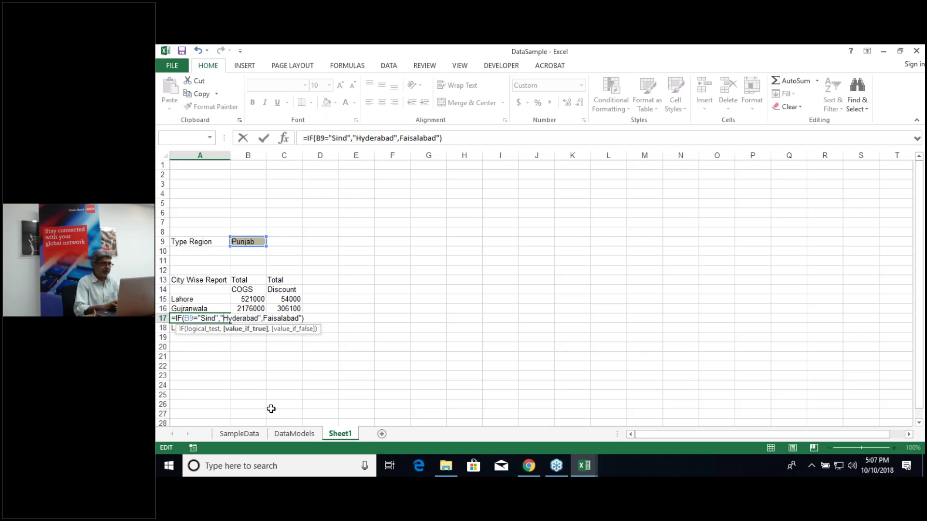
{"action": "left_click", "coordinate": [265, 319]}
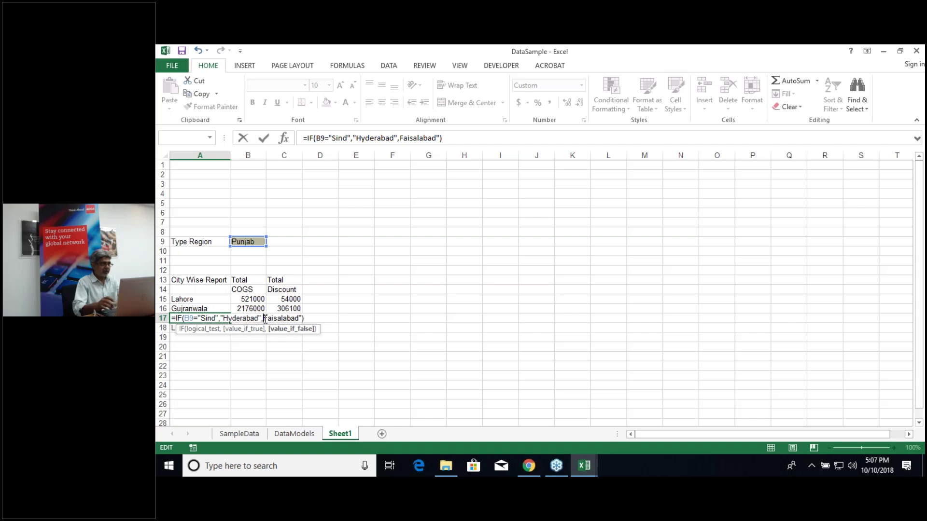
{"action": "type", "text": "\""}
{"action": "key", "text": "Return"}
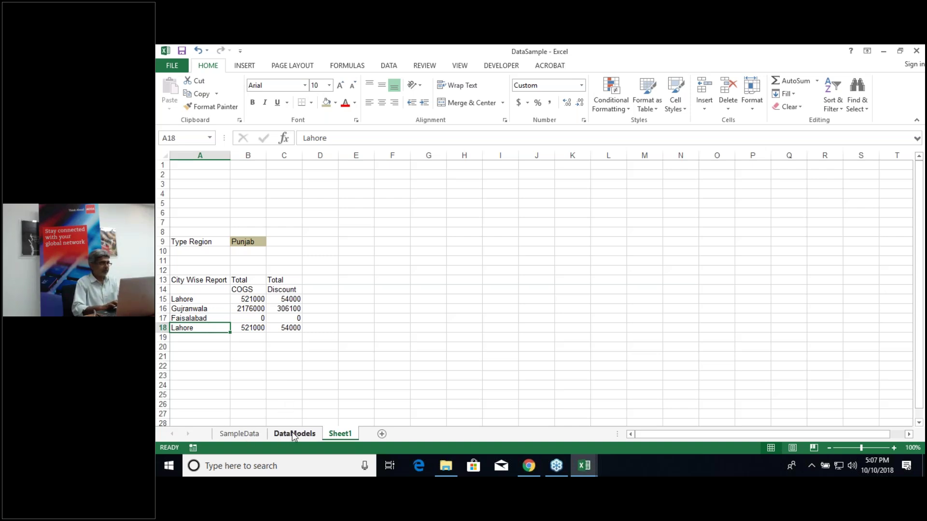
{"action": "left_click", "coordinate": [293, 434]}
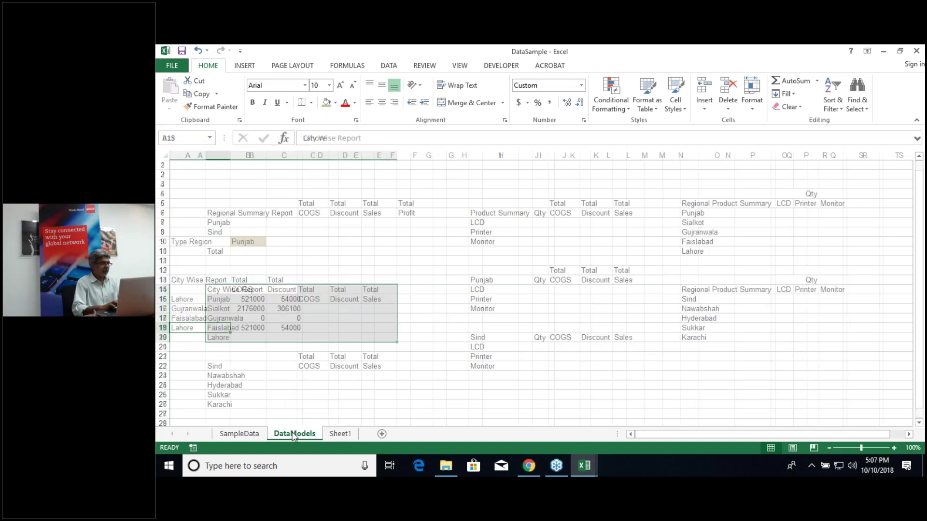
{"action": "left_click", "coordinate": [232, 325]}
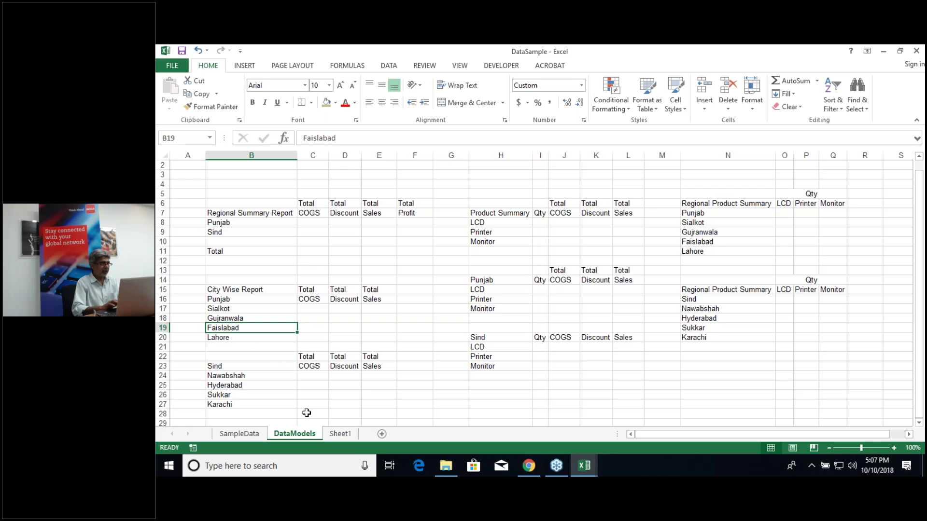
{"action": "left_click", "coordinate": [340, 434]}
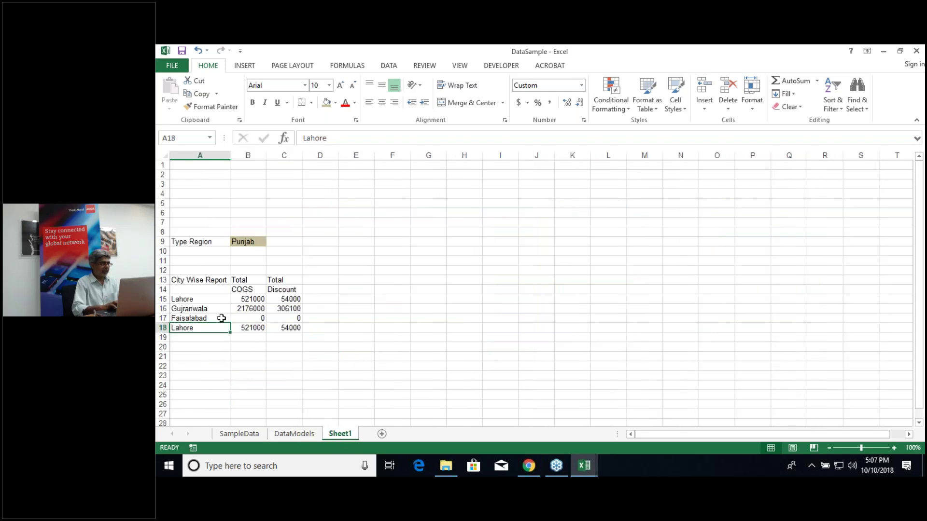
{"action": "left_click", "coordinate": [189, 319]}
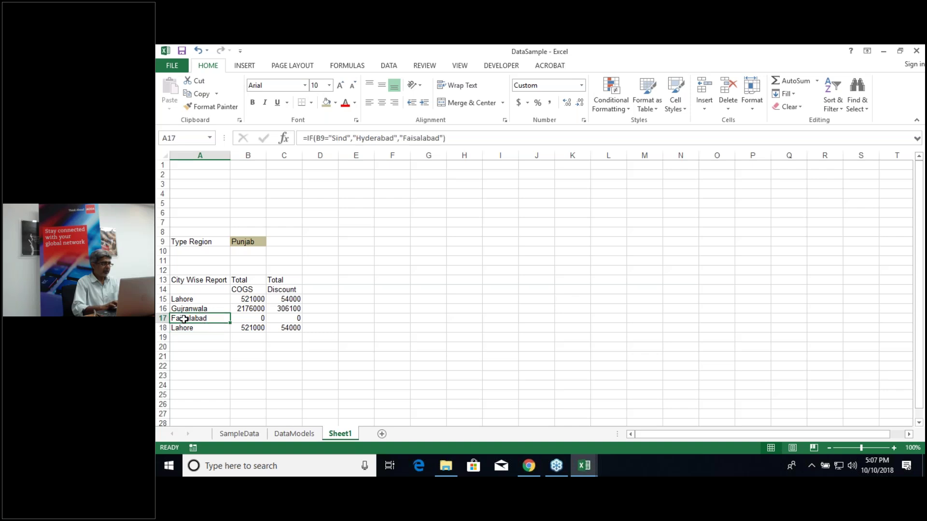
{"action": "left_click", "coordinate": [421, 139]}
{"action": "key", "text": "BackSpace"}
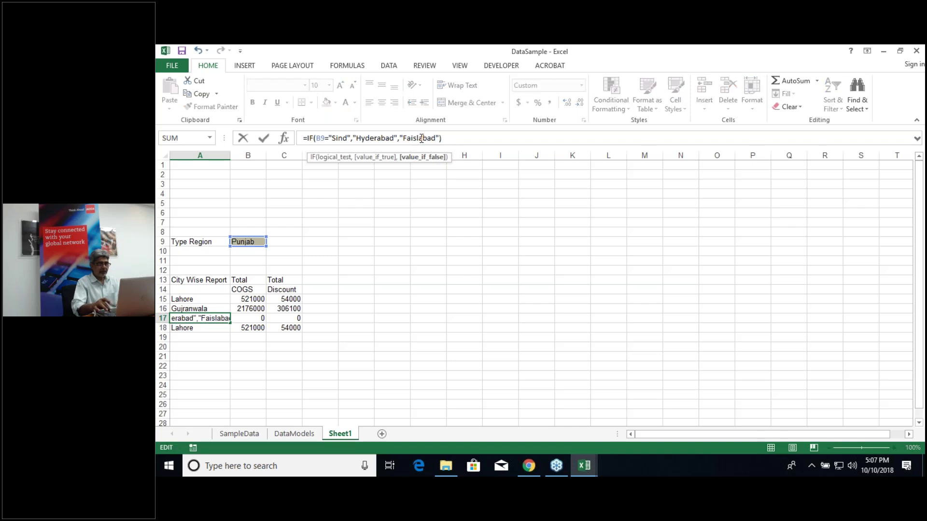
{"action": "key", "text": "Return"}
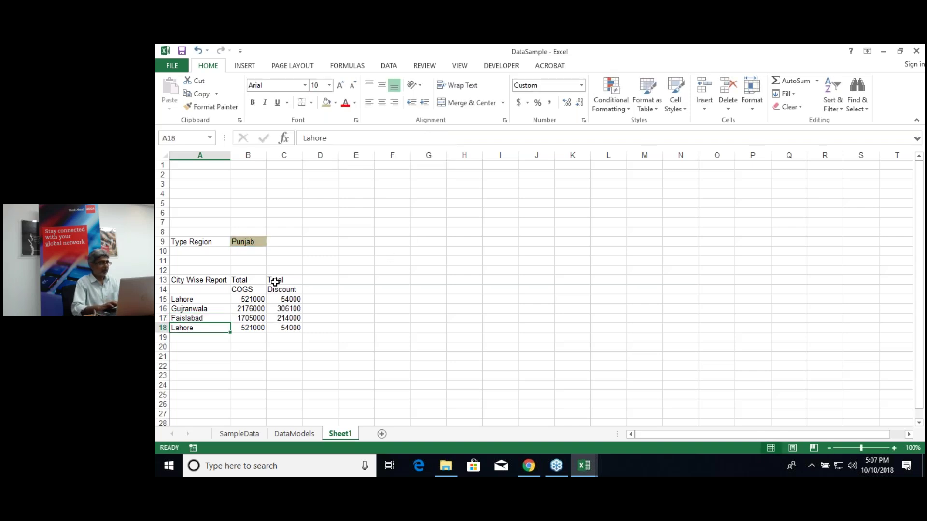
{"action": "left_click", "coordinate": [255, 242]}
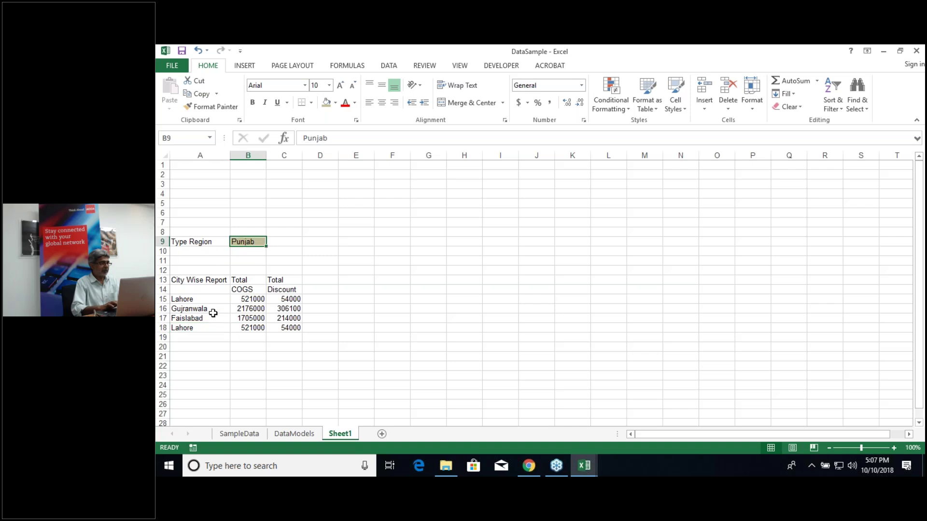
{"action": "left_click", "coordinate": [202, 328]}
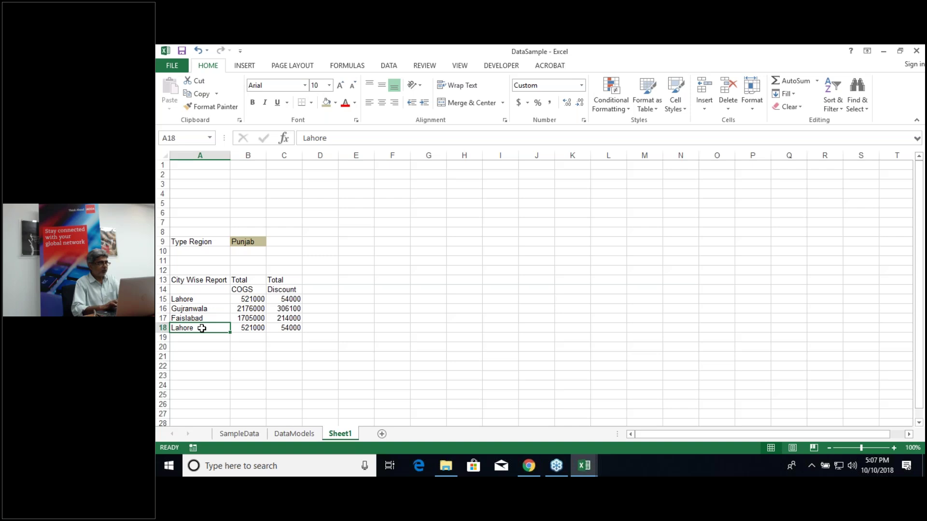
Step: Replace Lahore in A18 with =if(B9="Sind","Sukkar","Lahore")
{"action": "key", "text": "F2"}
{"action": "key", "text": "BackSpace"}
{"action": "key", "text": "BackSpace"}
{"action": "key", "text": "BackSpace"}
{"action": "key", "text": "BackSpace"}
{"action": "key", "text": "BackSpace"}
{"action": "key", "text": "BackSpace"}
{"action": "type", "text": "=if("}
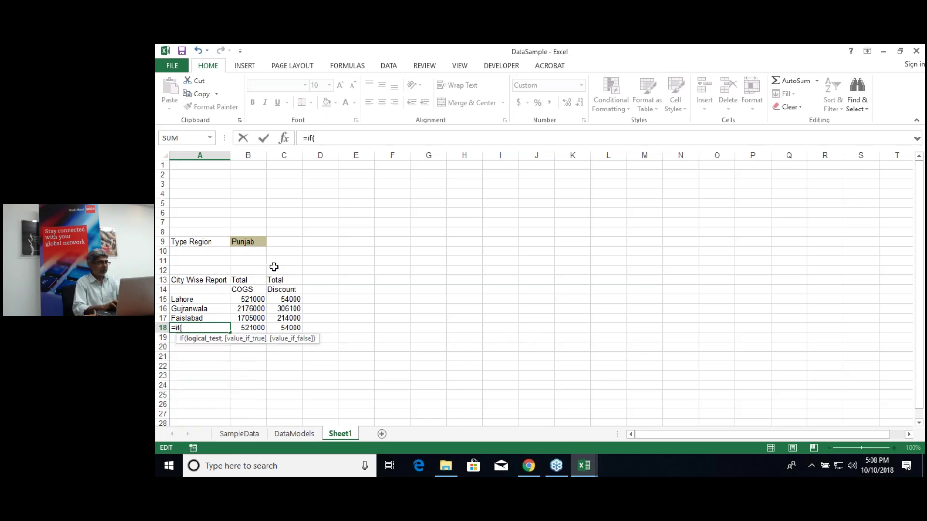
{"action": "left_click", "coordinate": [250, 242]}
{"action": "type", "text": "="}
{"action": "type", "text": "\"Si"}
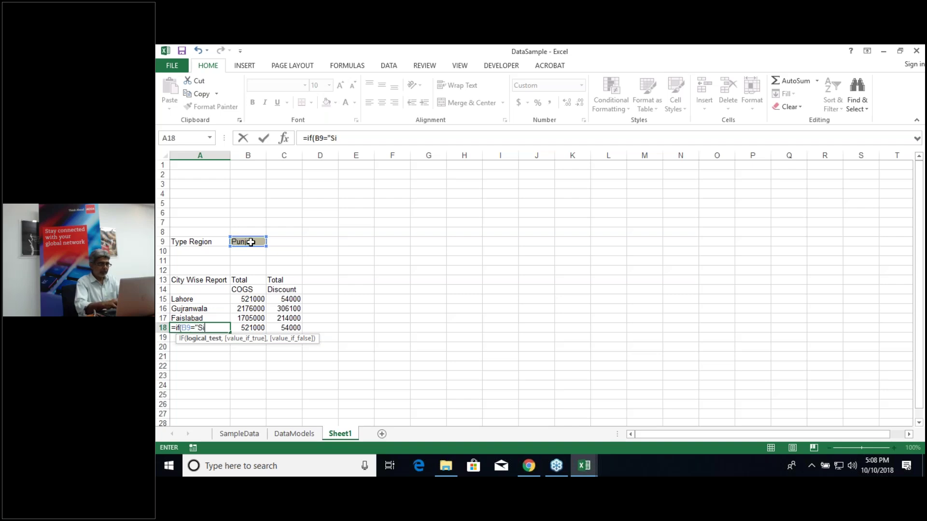
{"action": "type", "text": "nd\","}
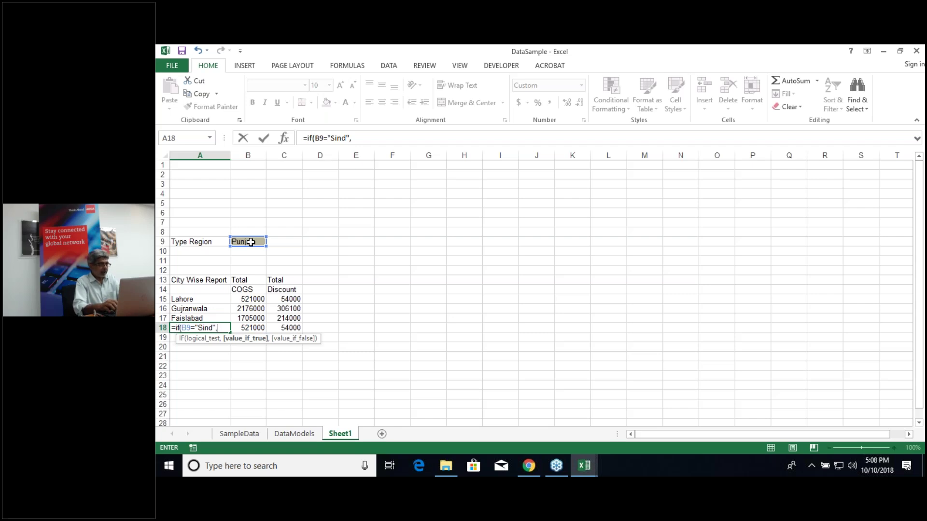
{"action": "type", "text": "\"Sukkar"}
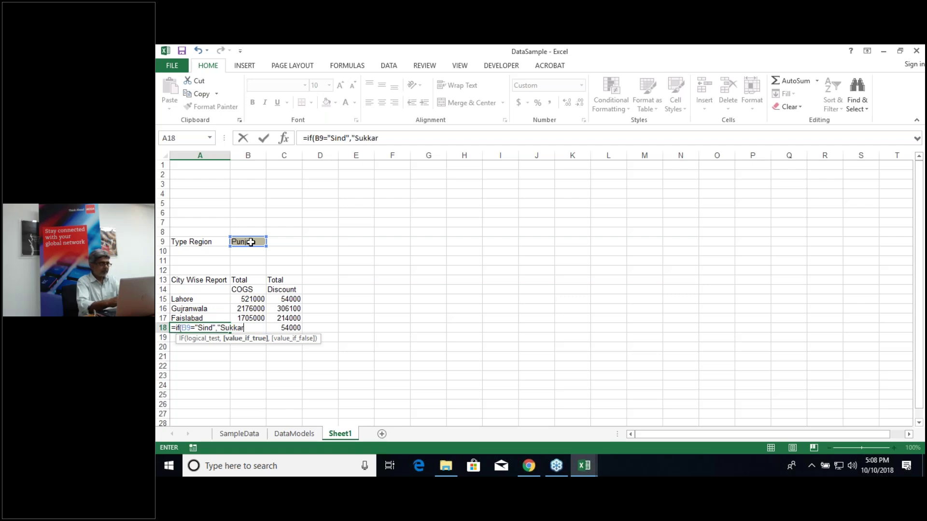
{"action": "type", "text": "\","}
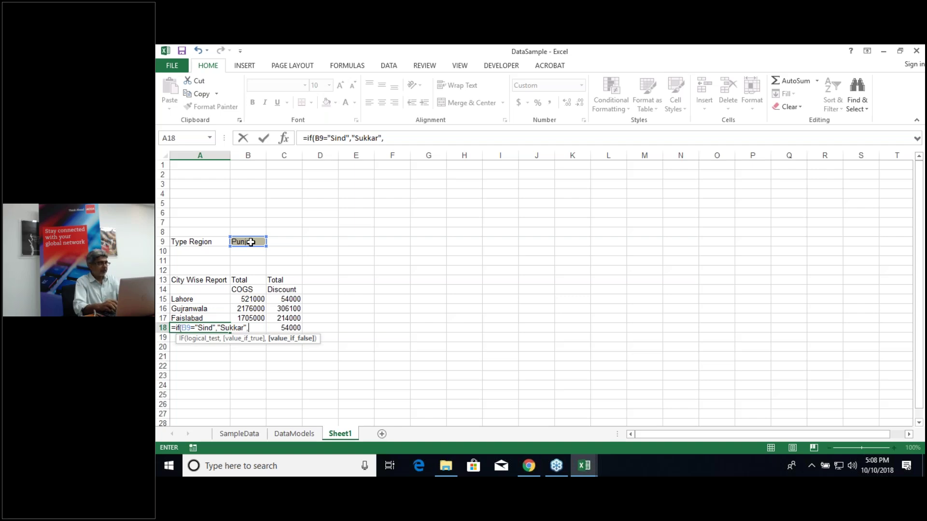
{"action": "type", "text": "\"Lahore"}
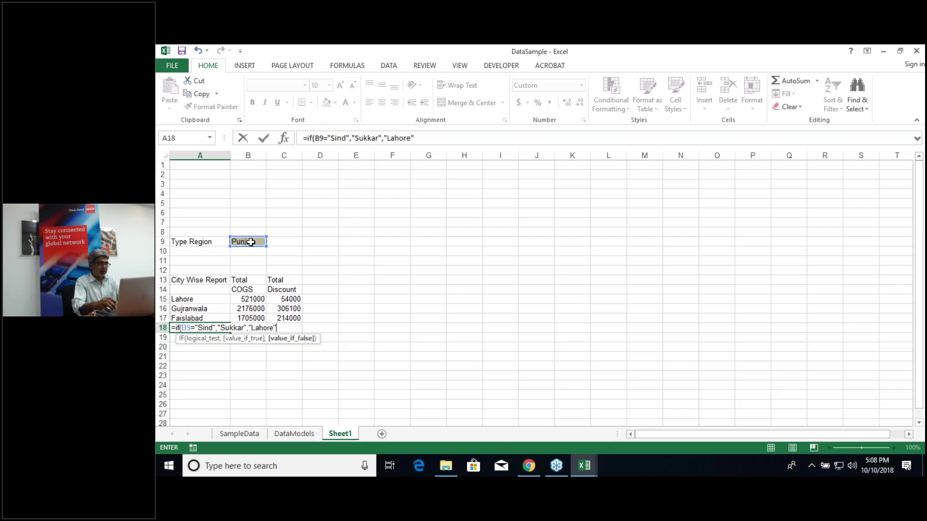
{"action": "type", "text": "\")"}
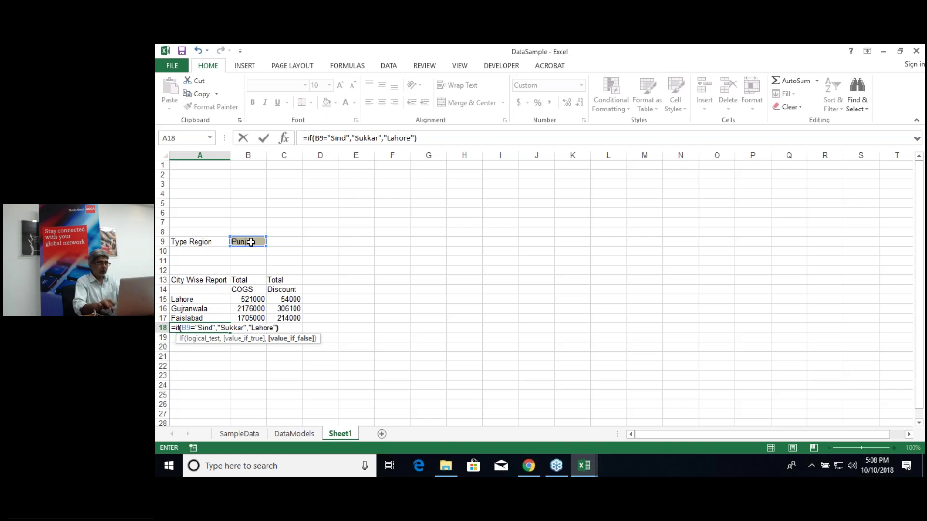
{"action": "key", "text": "Return"}
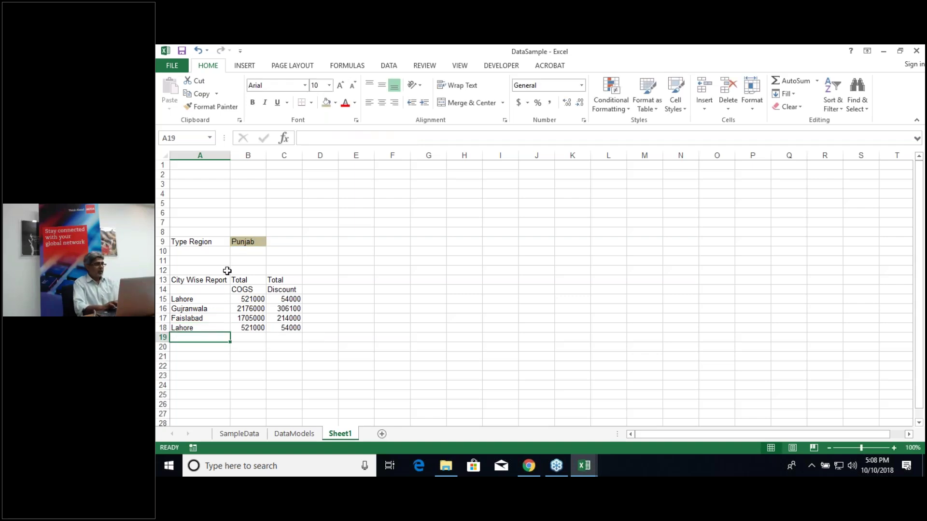
Step: Set B9 to Sind and review A17's IF formula, which repeats Hyderabad
{"action": "left_click", "coordinate": [239, 243]}
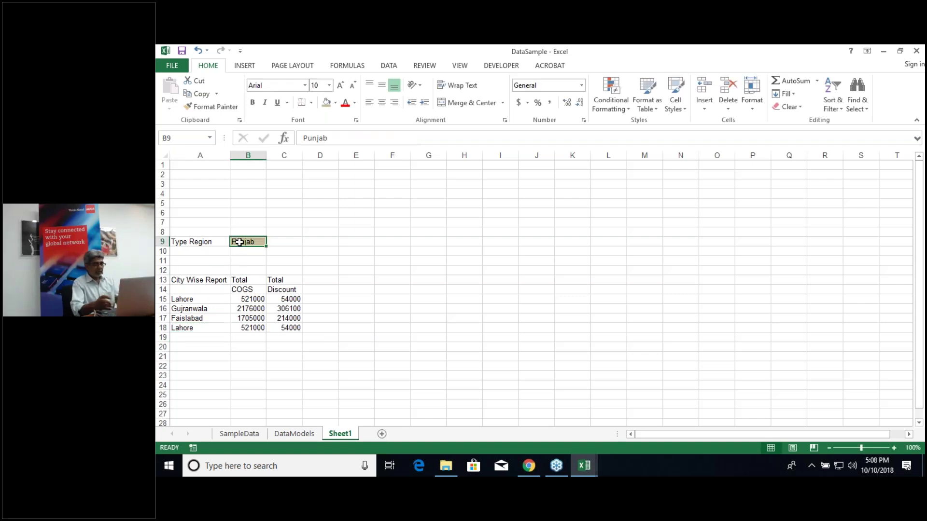
{"action": "key", "text": "F2"}
{"action": "type", "text": "Sind"}
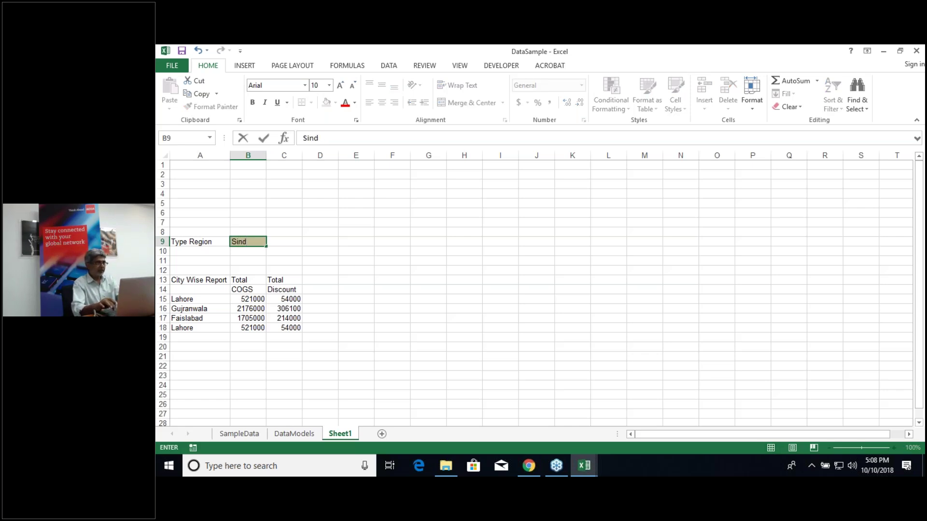
{"action": "key", "text": "Return"}
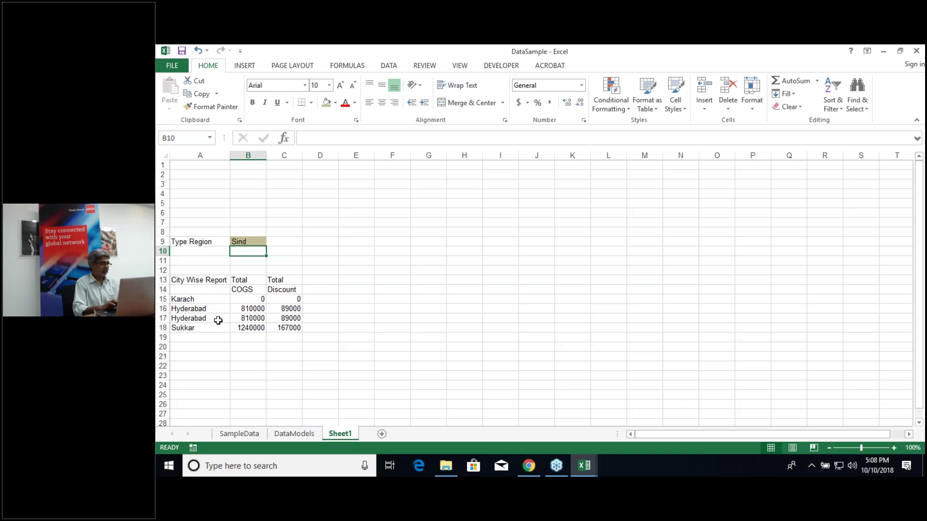
{"action": "double_click", "coordinate": [218, 320]}
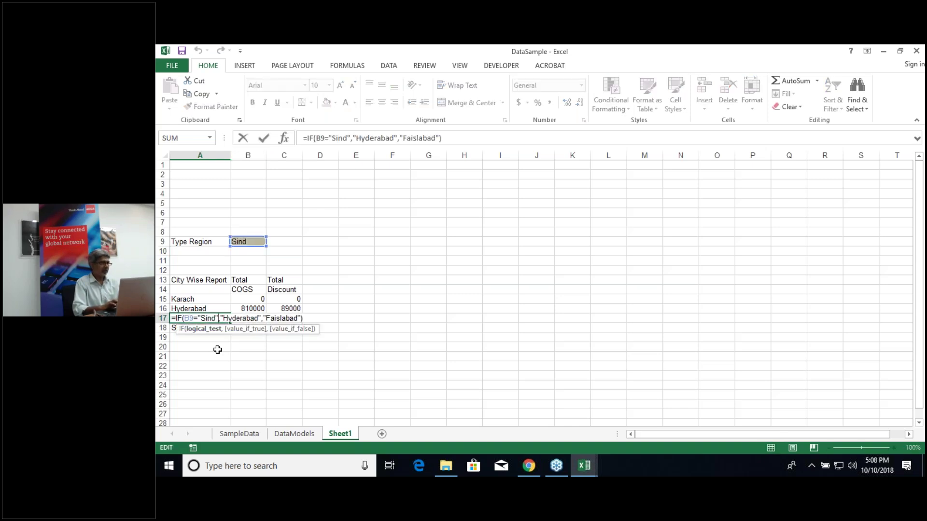
{"action": "left_click", "coordinate": [217, 347]}
{"action": "left_click", "coordinate": [199, 309]}
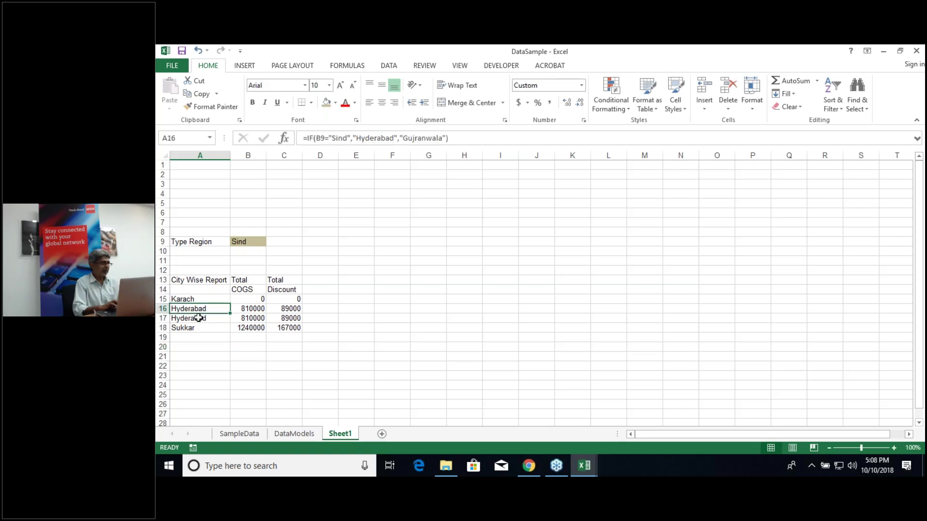
{"action": "left_click", "coordinate": [199, 319]}
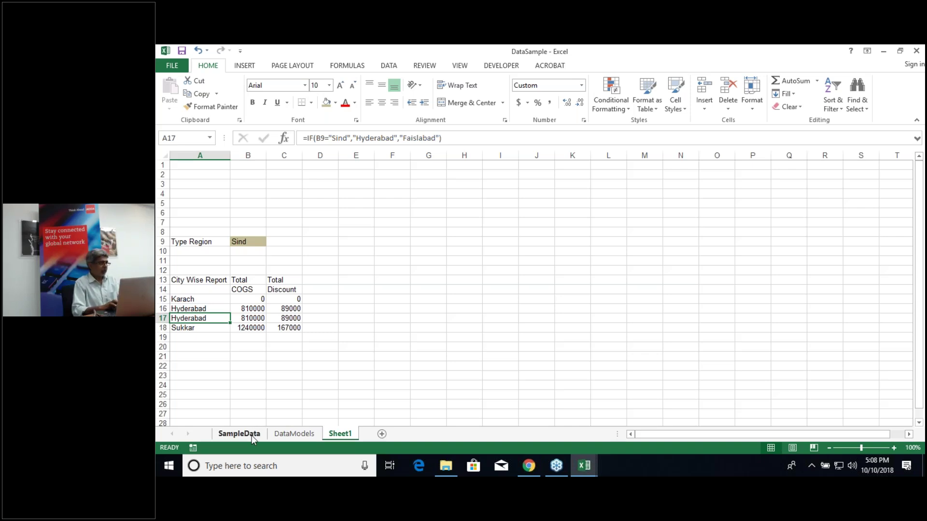
Step: Correct A15's formula so the Sind city reads Karachi
{"action": "left_click", "coordinate": [211, 302]}
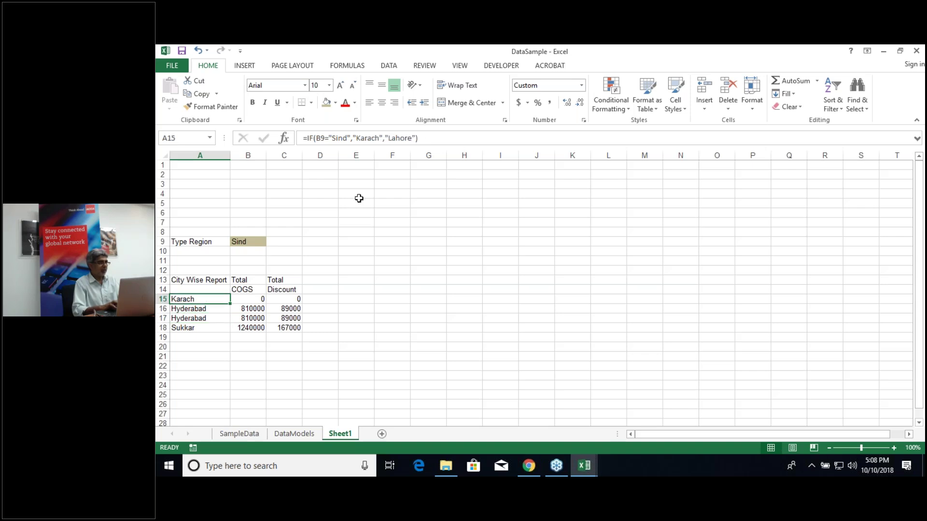
{"action": "left_click", "coordinate": [381, 139]}
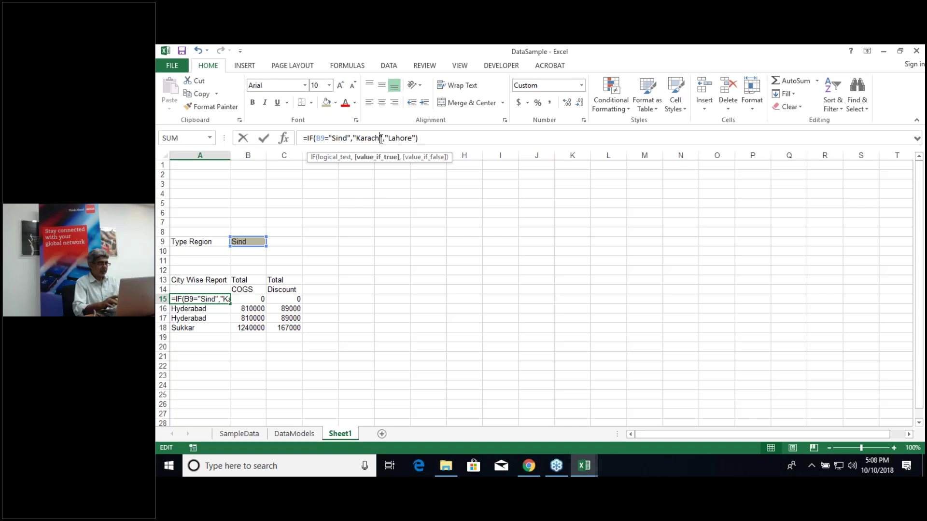
{"action": "type", "text": "i"}
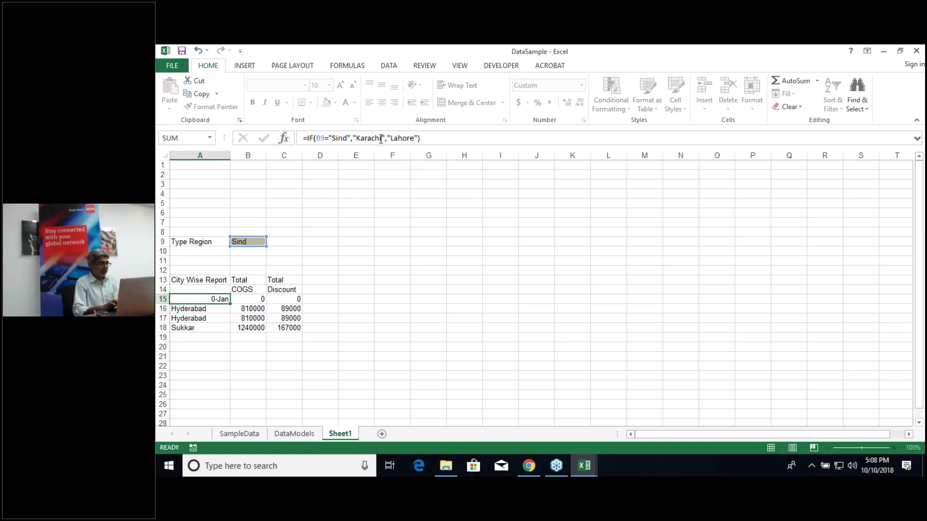
{"action": "key", "text": "Return"}
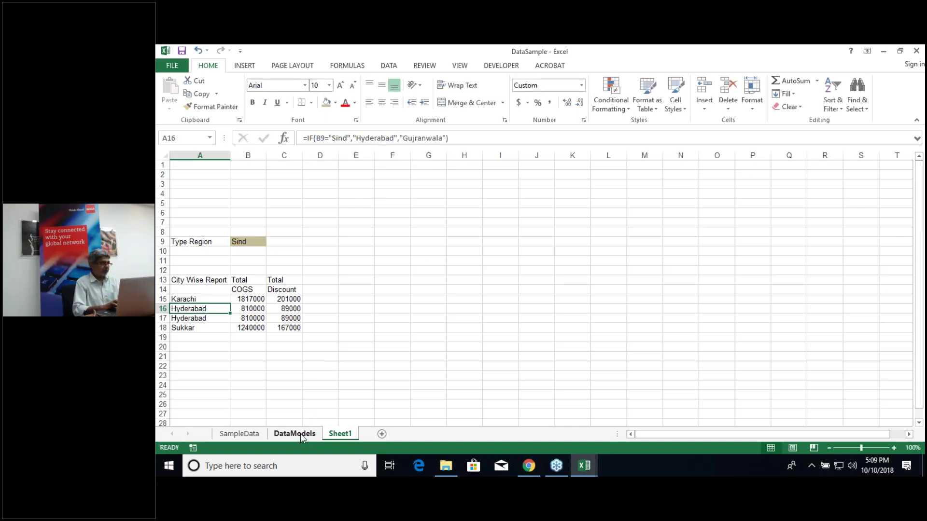
Step: Check city names on DataModels, then replace Hyderabad with Nawabshah in A17's formula
{"action": "left_click", "coordinate": [300, 434]}
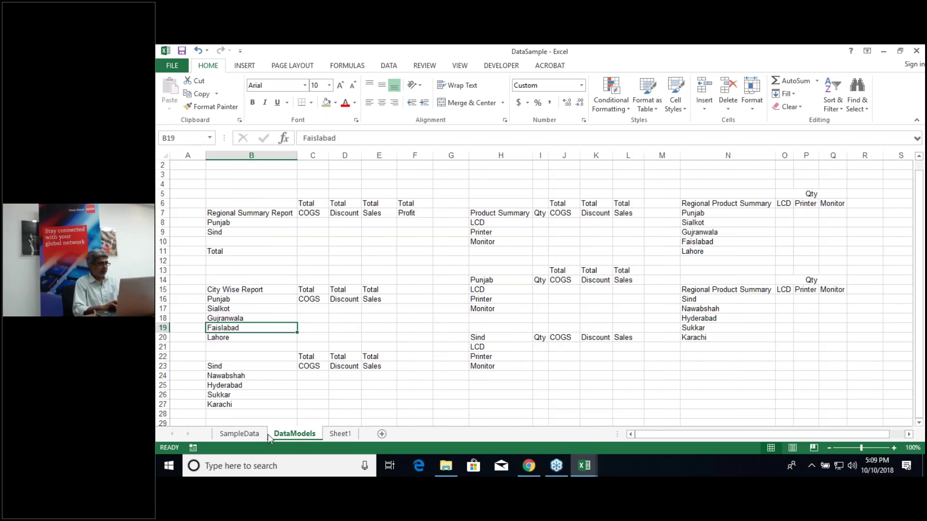
{"action": "left_click", "coordinate": [341, 434]}
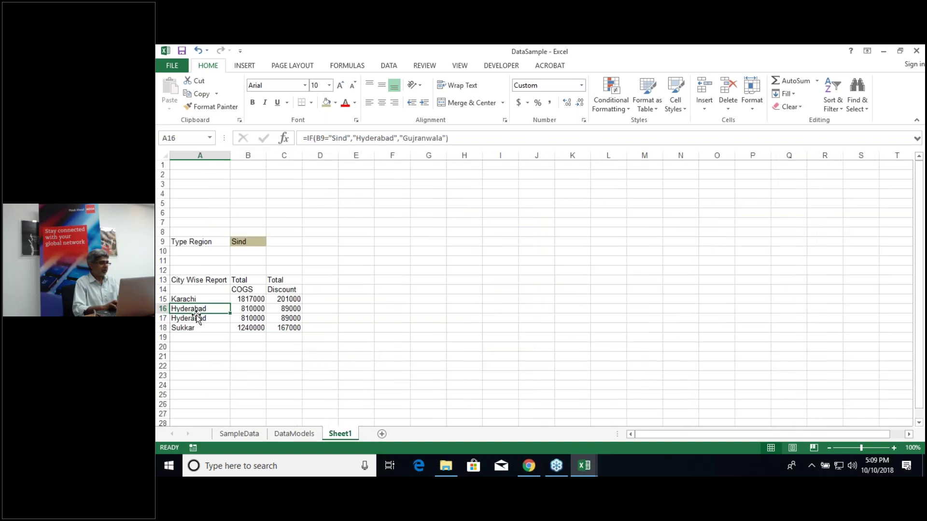
{"action": "double_click", "coordinate": [196, 318]}
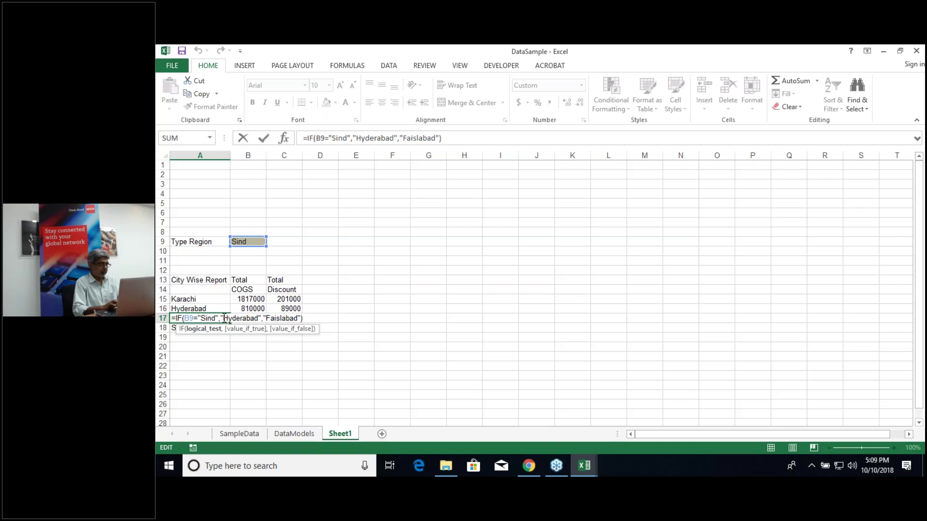
{"action": "left_click", "coordinate": [222, 309]}
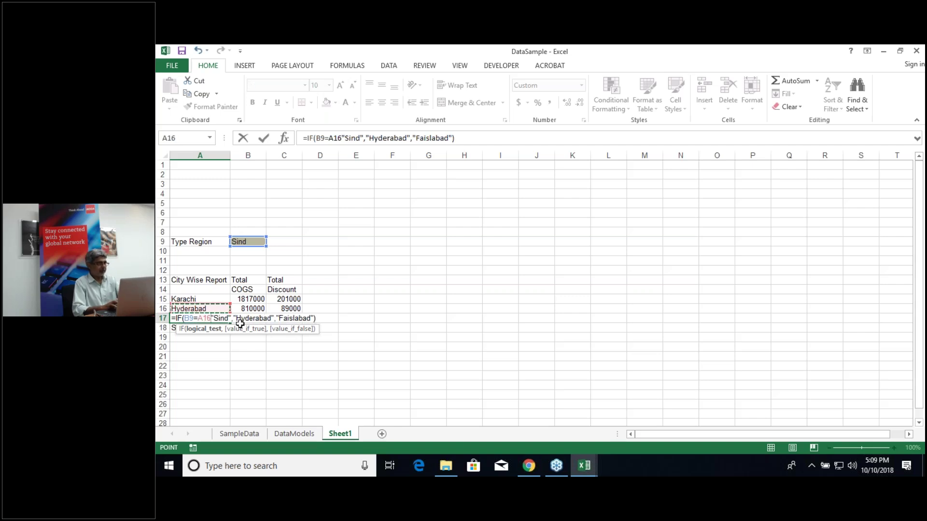
{"action": "key", "text": "Escape"}
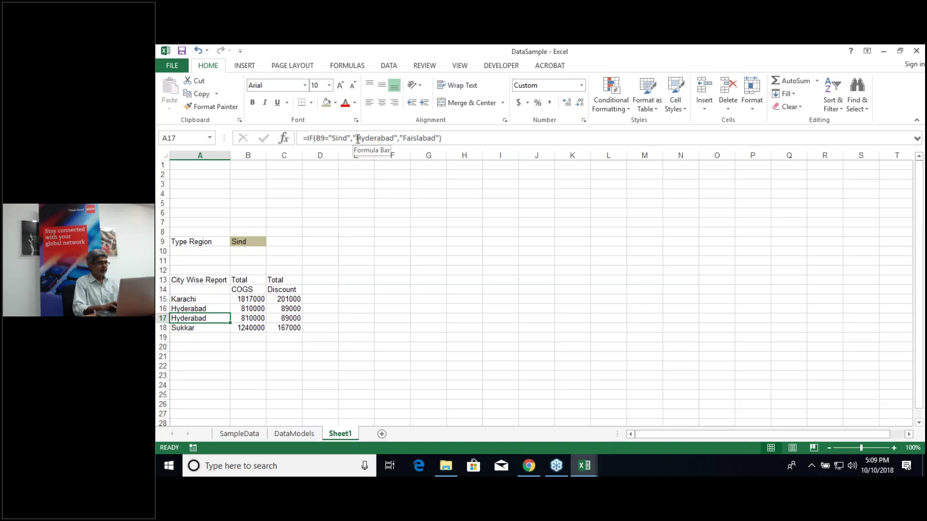
{"action": "left_click_drag", "start_coordinate": [357, 139], "coordinate": [395, 139]}
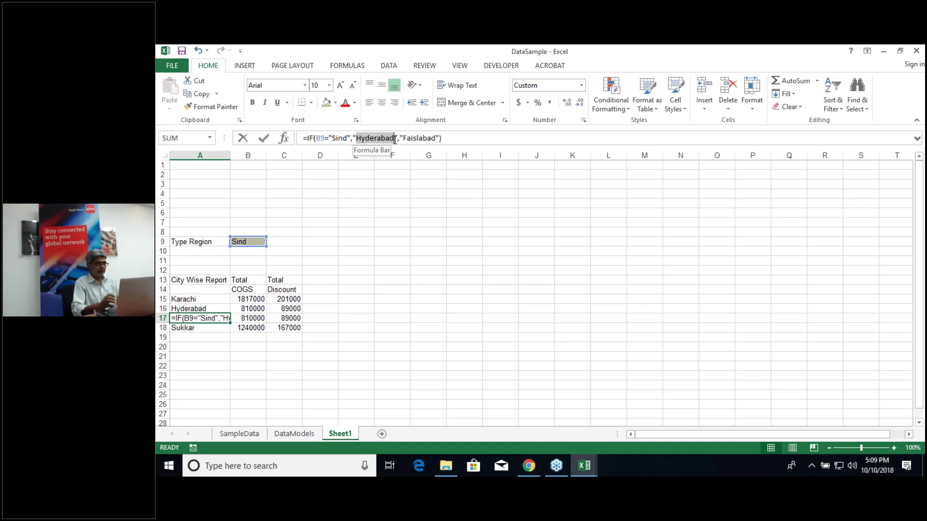
{"action": "type", "text": "Nawab"}
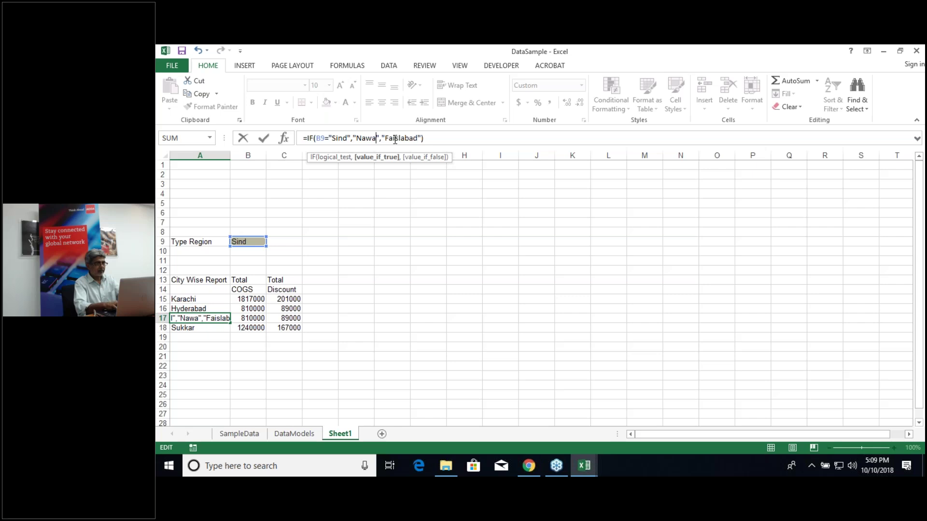
{"action": "type", "text": "shah"}
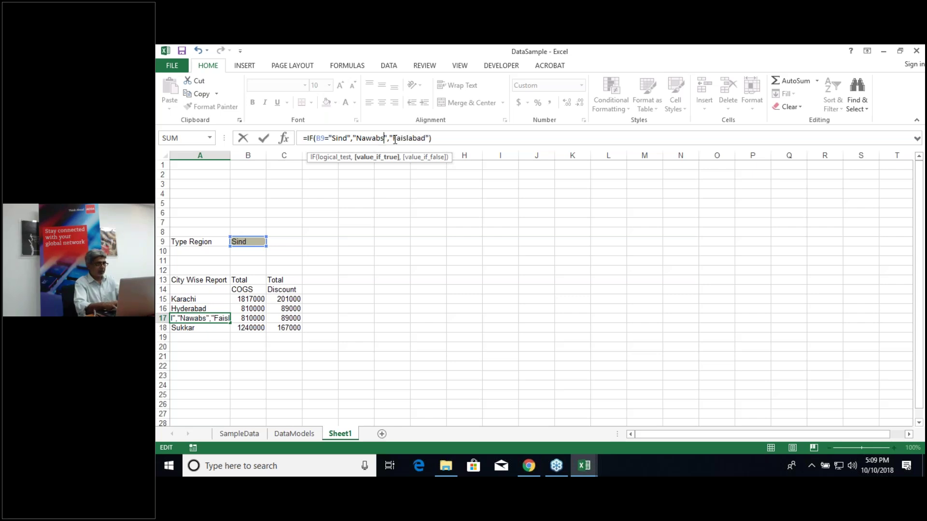
{"action": "key", "text": "Return"}
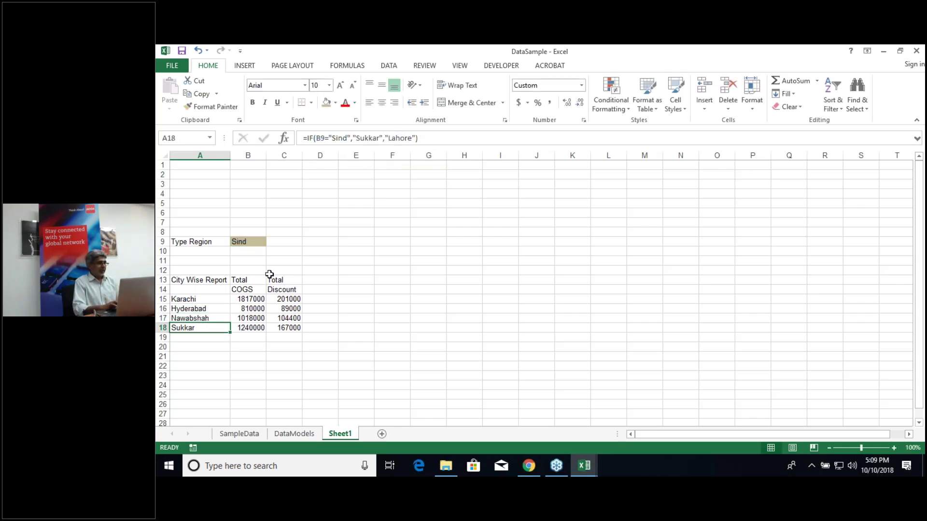
{"action": "left_click", "coordinate": [256, 241]}
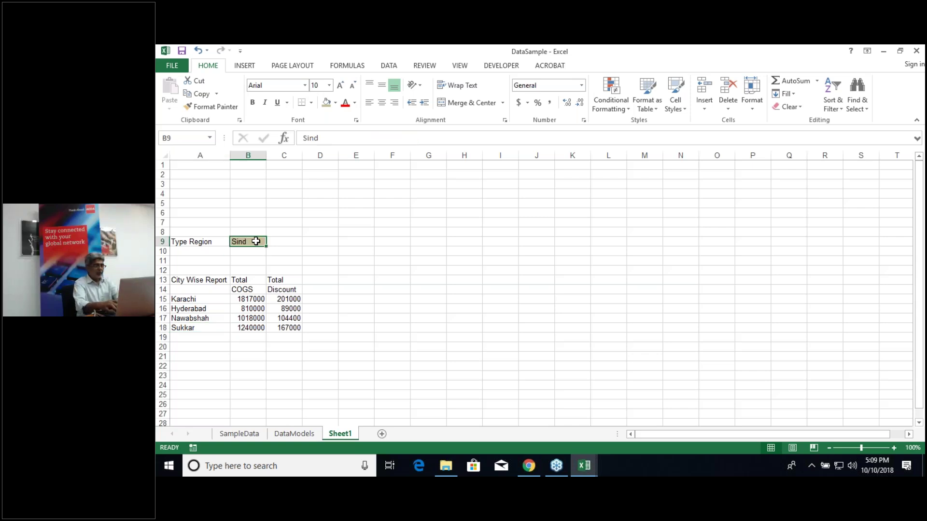
{"action": "type", "text": "Punjab"}
{"action": "key", "text": "Return"}
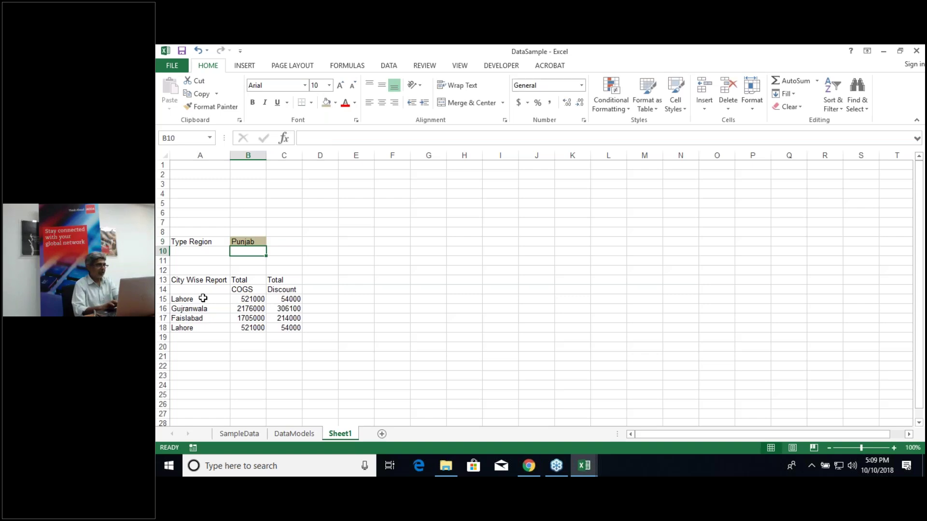
{"action": "left_click", "coordinate": [244, 242]}
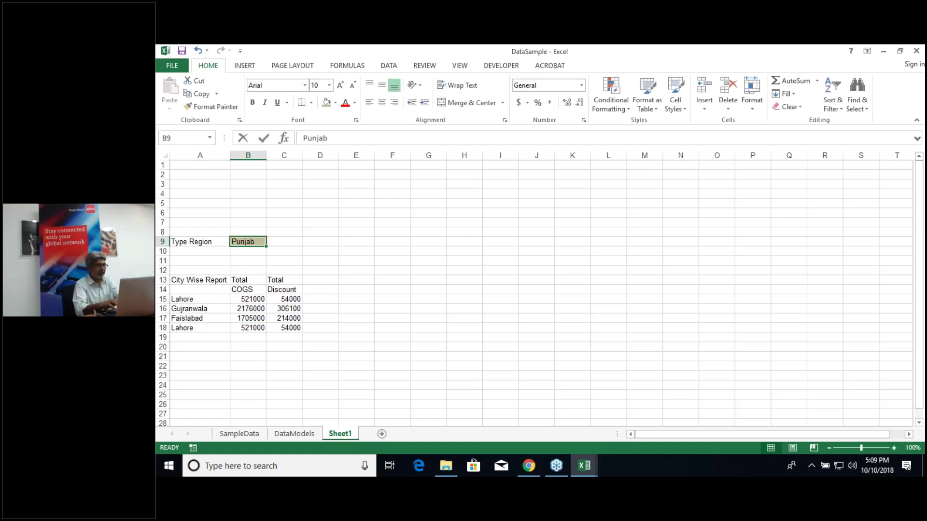
{"action": "type", "text": "Snd"}
{"action": "key", "text": "Return"}
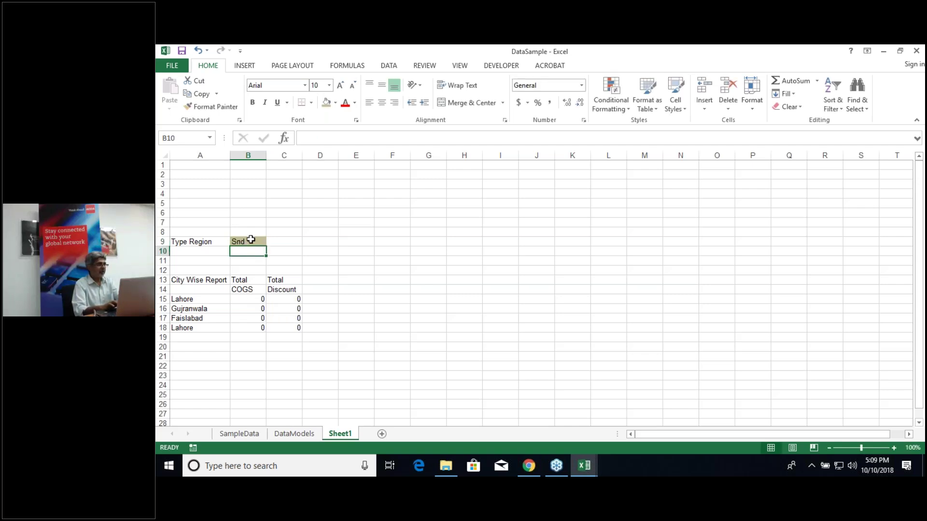
{"action": "left_click", "coordinate": [251, 240]}
{"action": "double_click", "coordinate": [251, 240]}
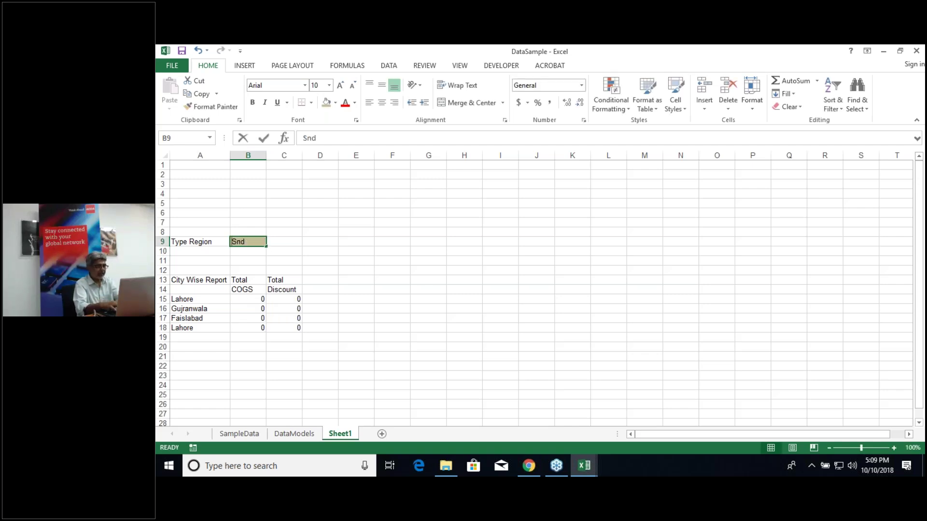
{"action": "type", "text": "i"}
{"action": "key", "text": "Return"}
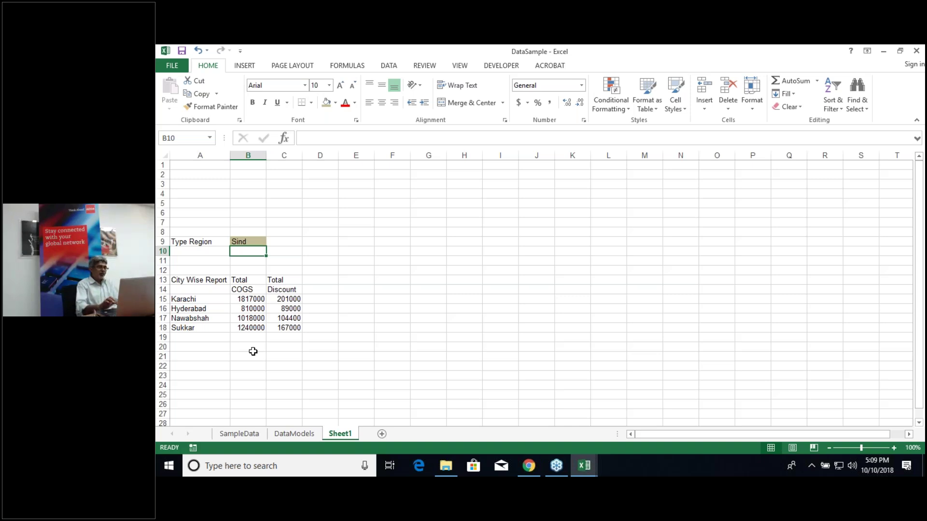
{"action": "left_click", "coordinate": [250, 242]}
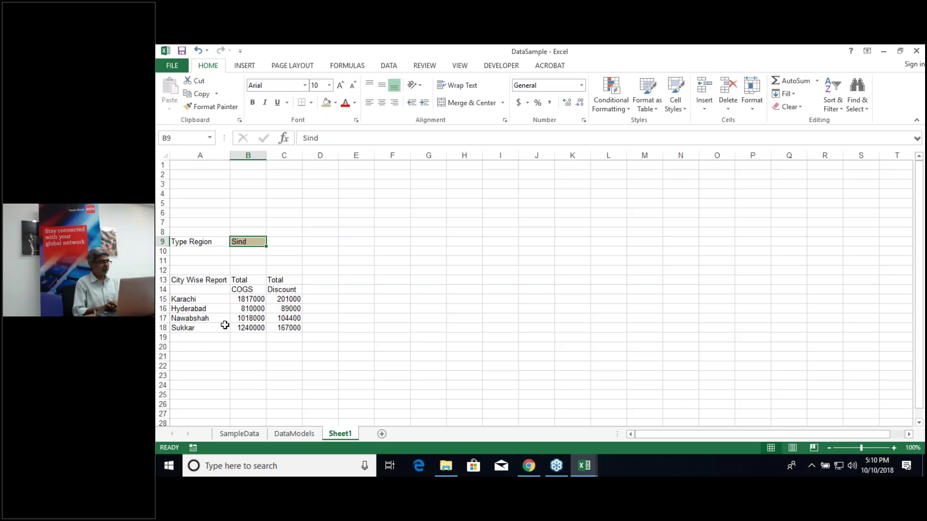
{"action": "left_click", "coordinate": [245, 290]}
Step: Insert a column chart of the B14:C18 COGS and Discount totals beside the report
{"action": "key", "text": "shift+Right"}
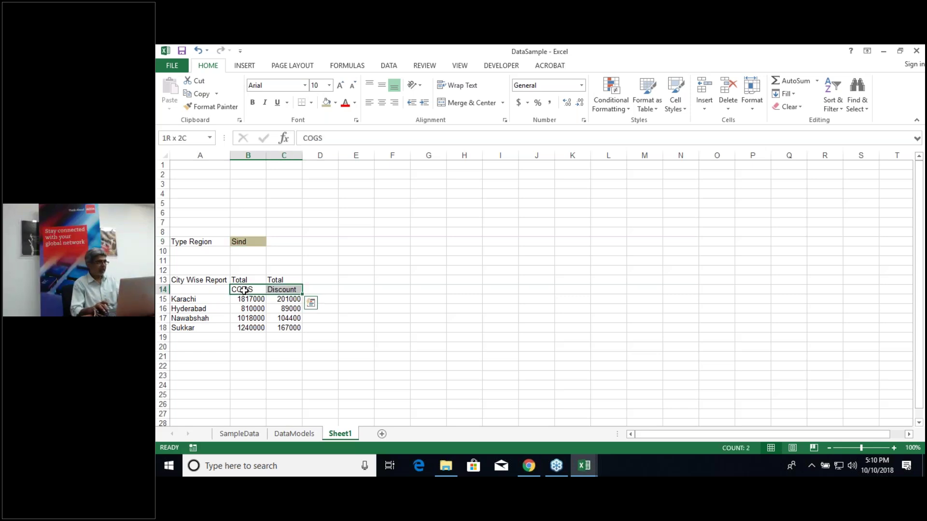
{"action": "key", "text": "shift+Down"}
{"action": "key", "text": "shift+Down"}
{"action": "key", "text": "shift+Down"}
{"action": "key", "text": "shift+Down"}
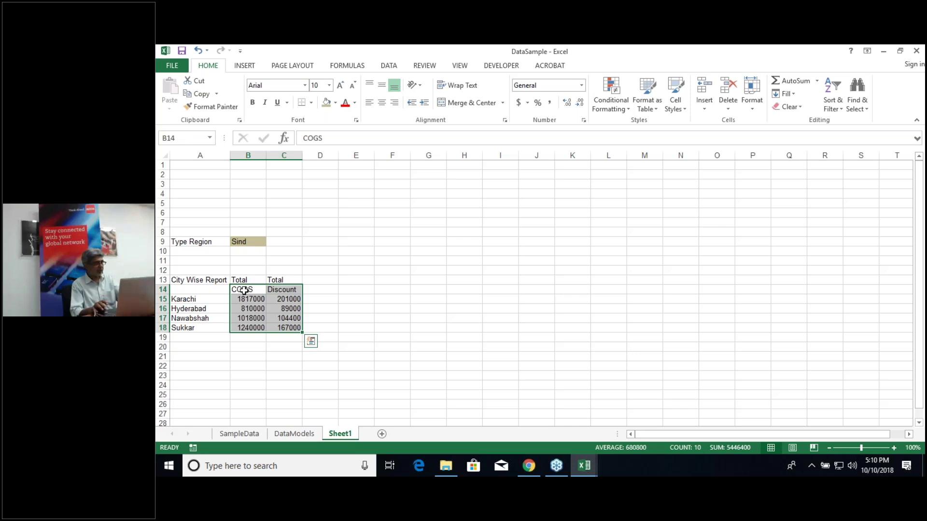
{"action": "key", "text": "alt+F1"}
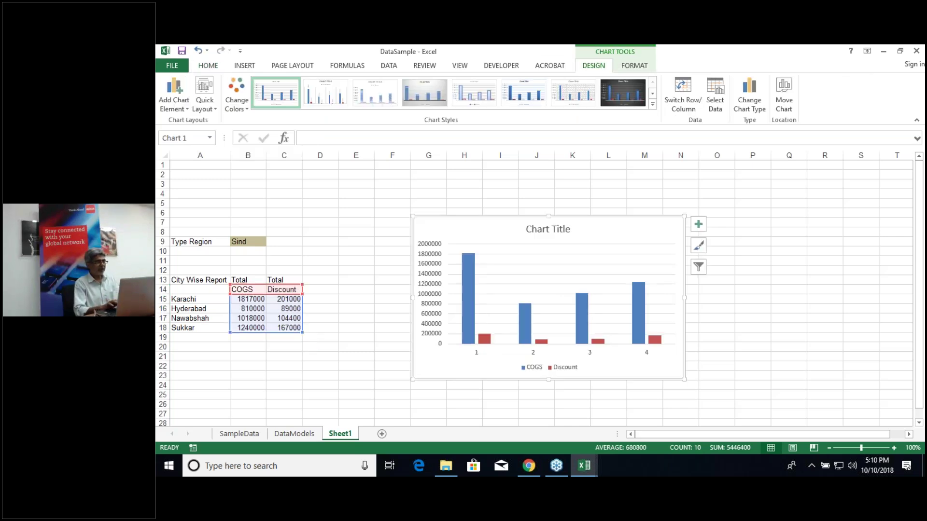
{"action": "left_click_drag", "start_coordinate": [489, 240], "coordinate": [499, 211]}
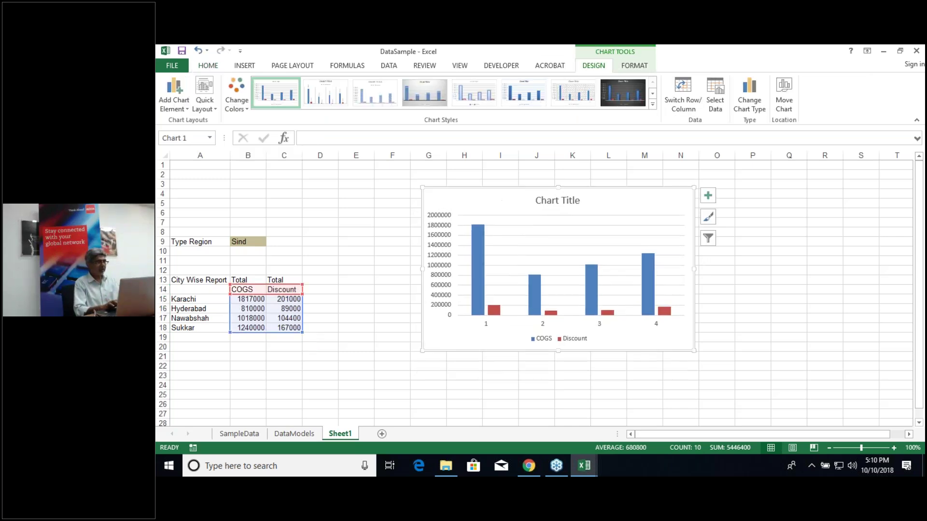
Step: Set the region in B9 to Punjab so the chart shows Punjab cities
{"action": "left_click", "coordinate": [253, 242]}
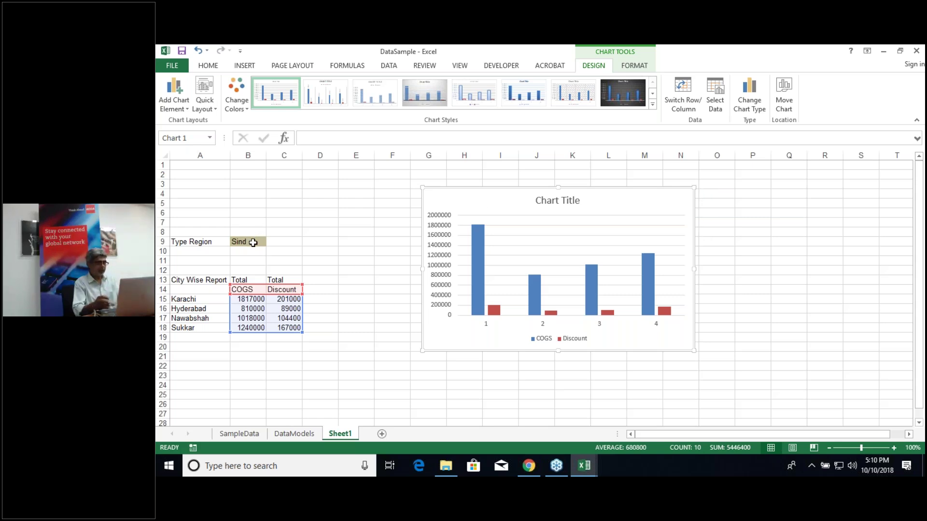
{"action": "type", "text": "Punjab"}
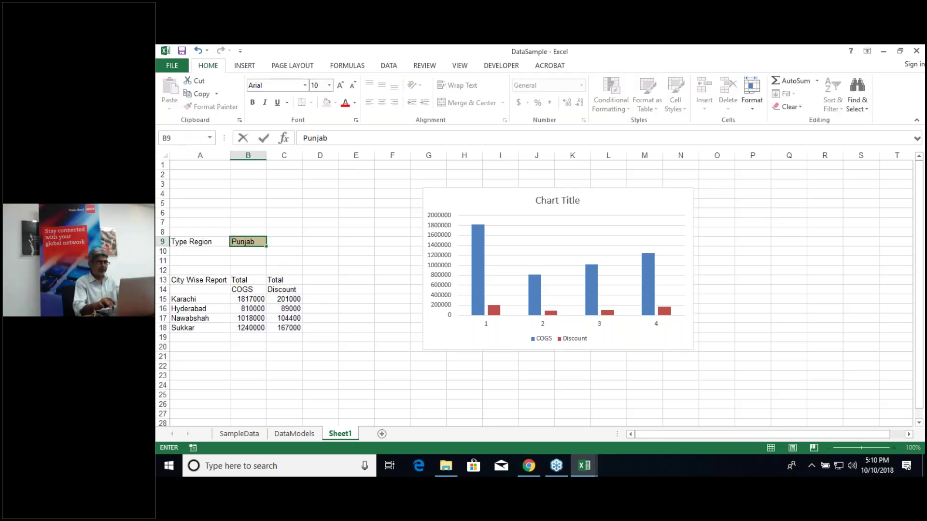
{"action": "key", "text": "Return"}
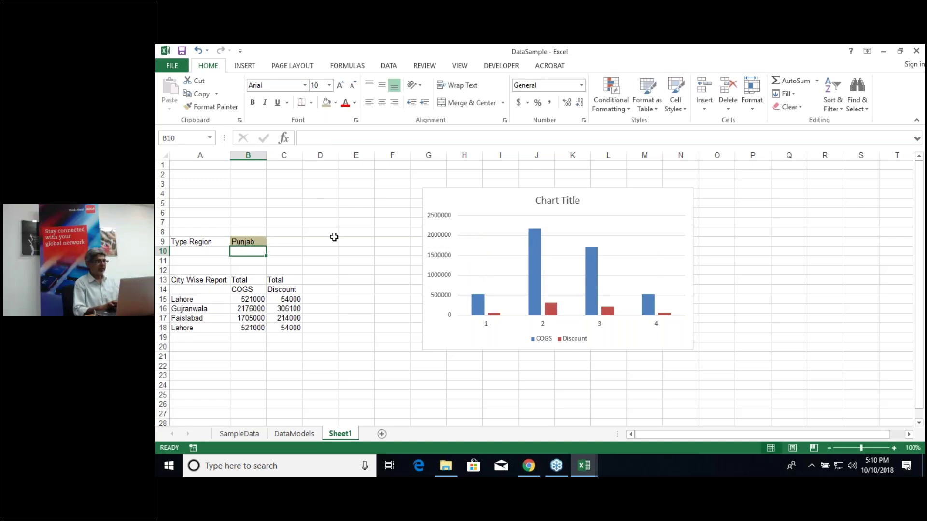
{"action": "left_click", "coordinate": [246, 243]}
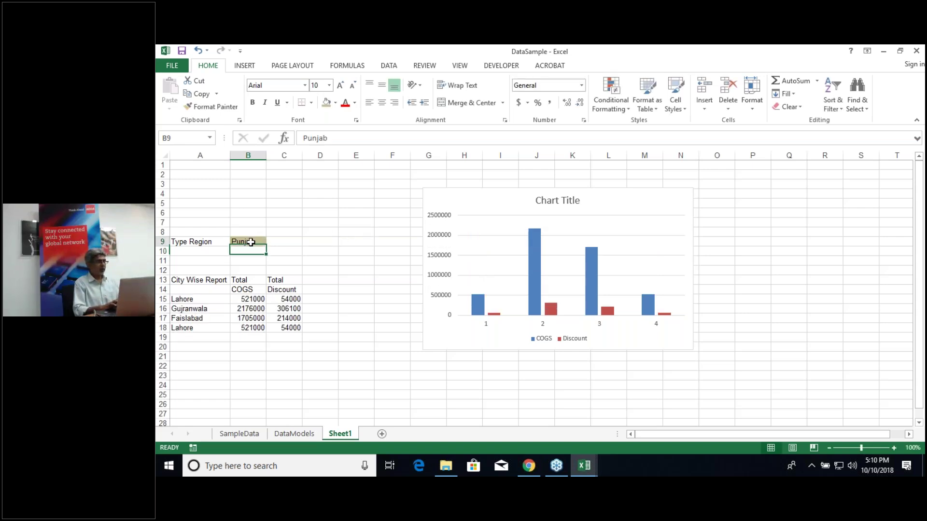
{"action": "left_click", "coordinate": [551, 205]}
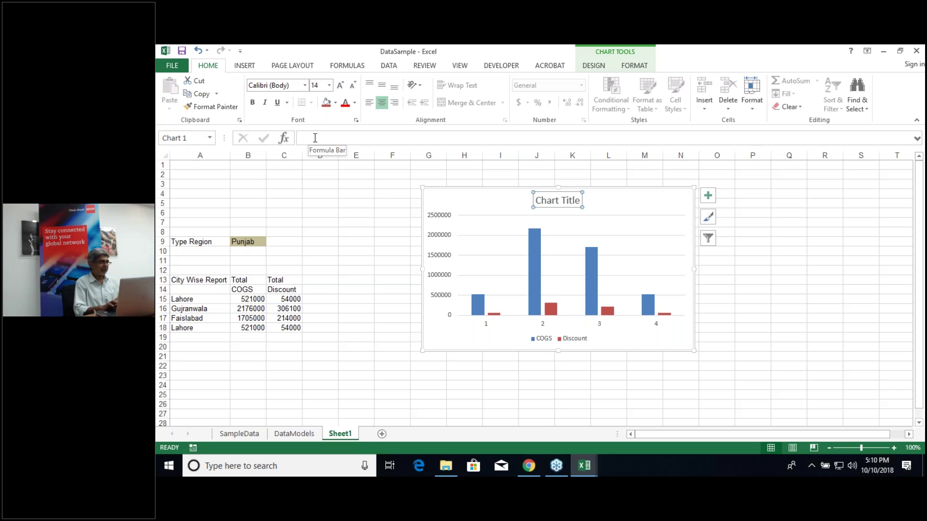
Step: Link the chart title to cell B9 with the formula =B9
{"action": "left_click", "coordinate": [541, 201]}
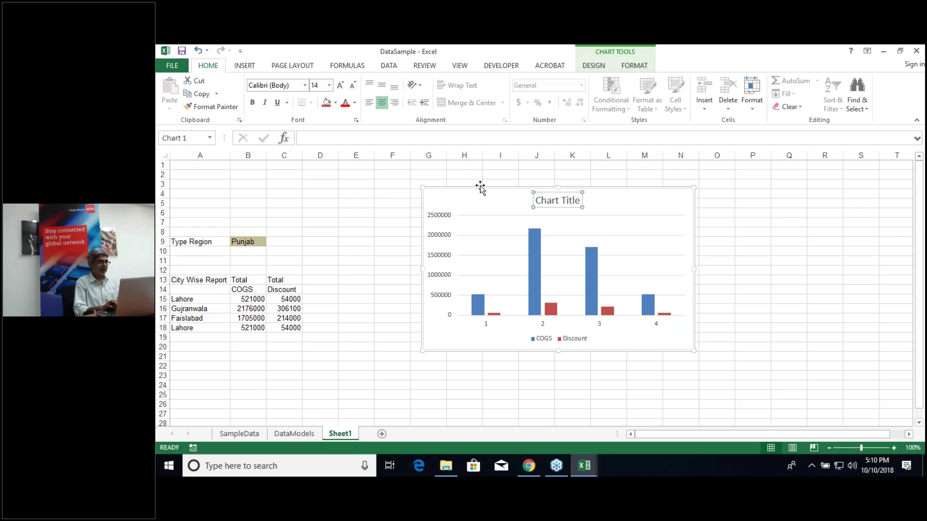
{"action": "left_click", "coordinate": [319, 137]}
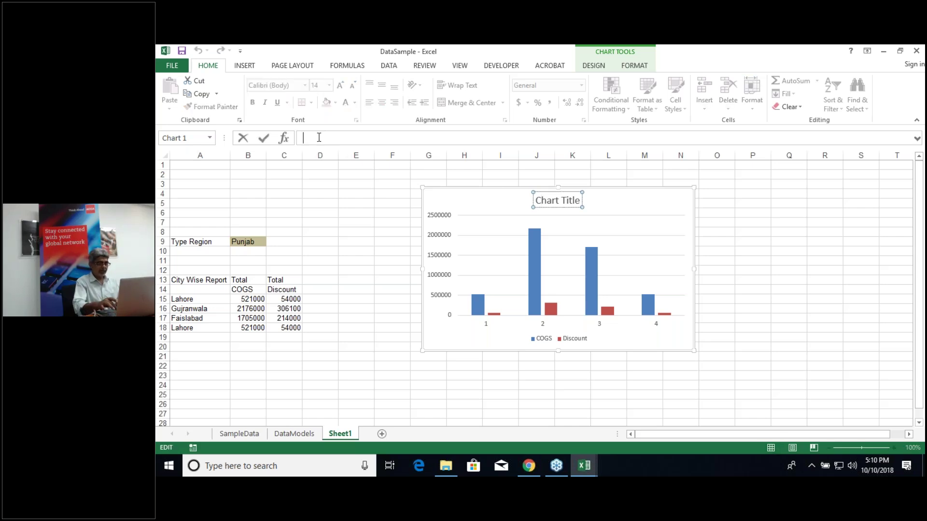
{"action": "type", "text": "="}
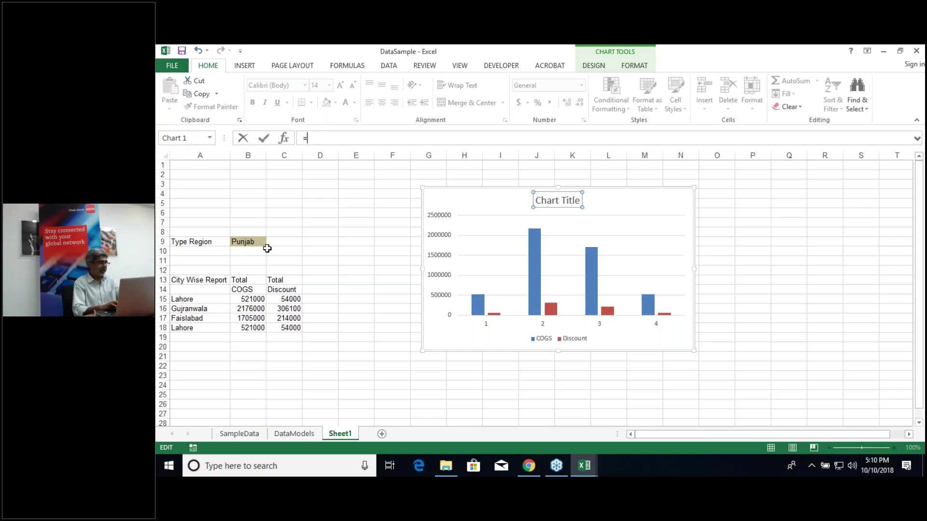
{"action": "left_click", "coordinate": [247, 242]}
{"action": "key", "text": "Return"}
{"action": "left_click", "coordinate": [321, 312]}
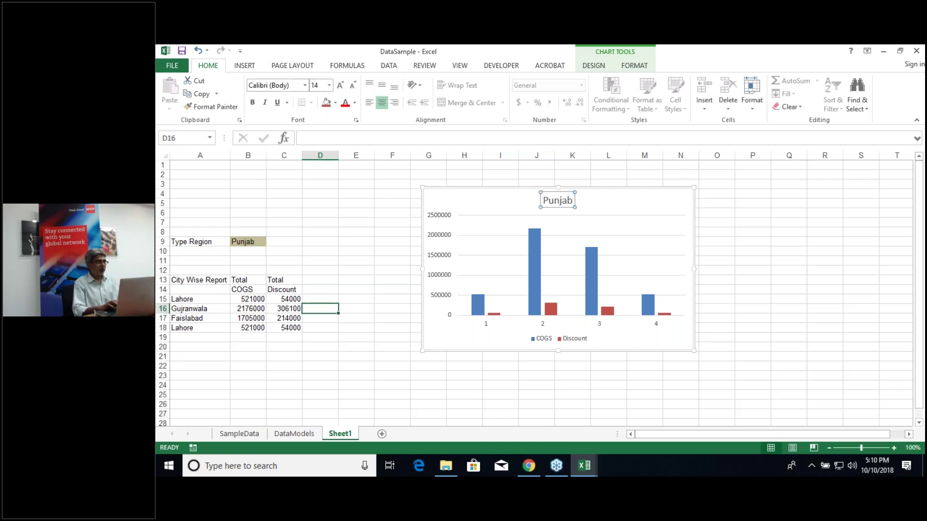
Step: Enter Sind in B9 to confirm the chart retitles to Sind
{"action": "left_click", "coordinate": [251, 244]}
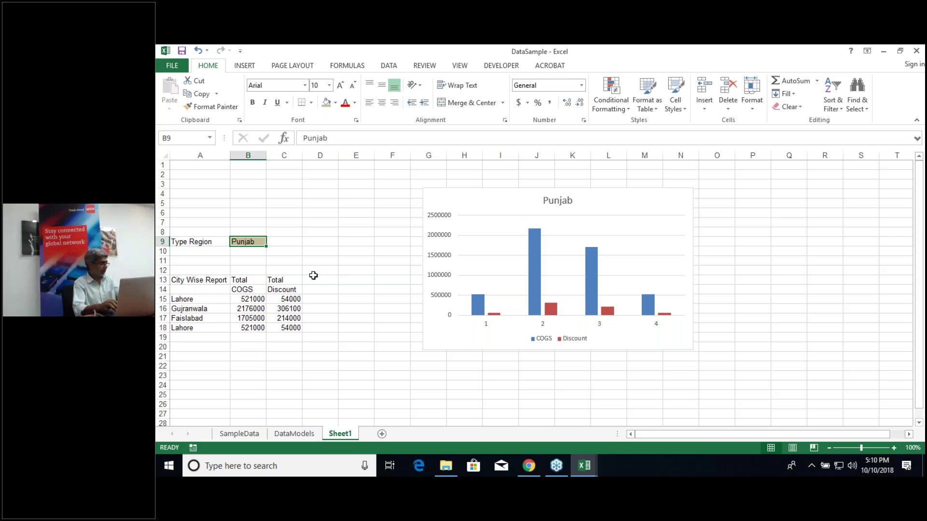
{"action": "type", "text": "Sind"}
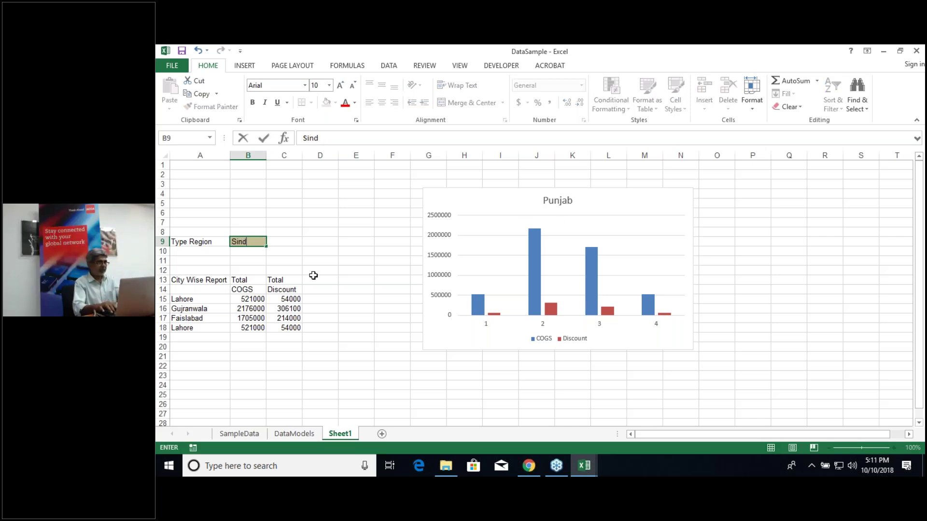
{"action": "key", "text": "Return"}
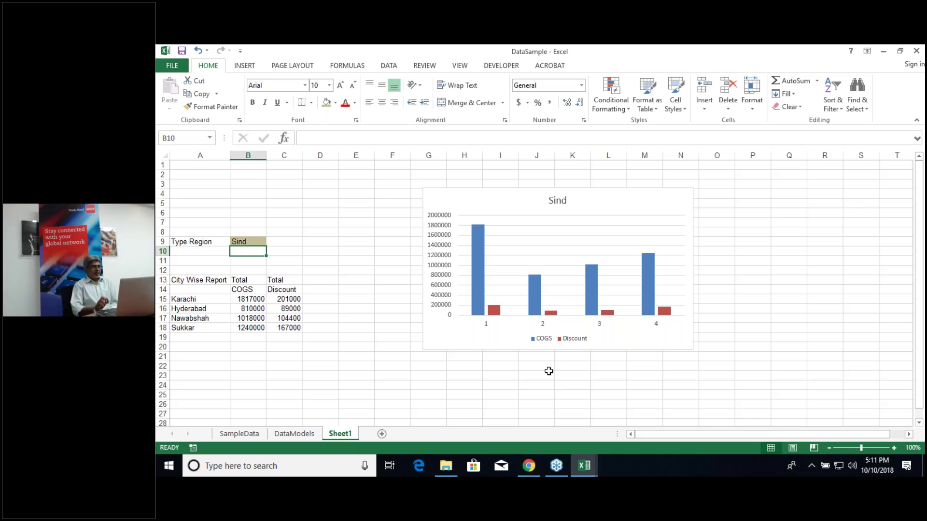
{"action": "left_click", "coordinate": [244, 244]}
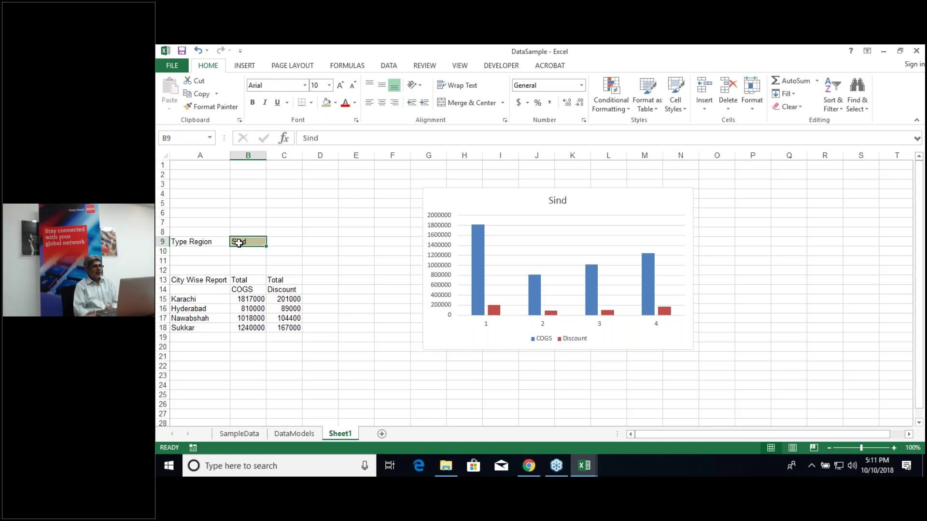
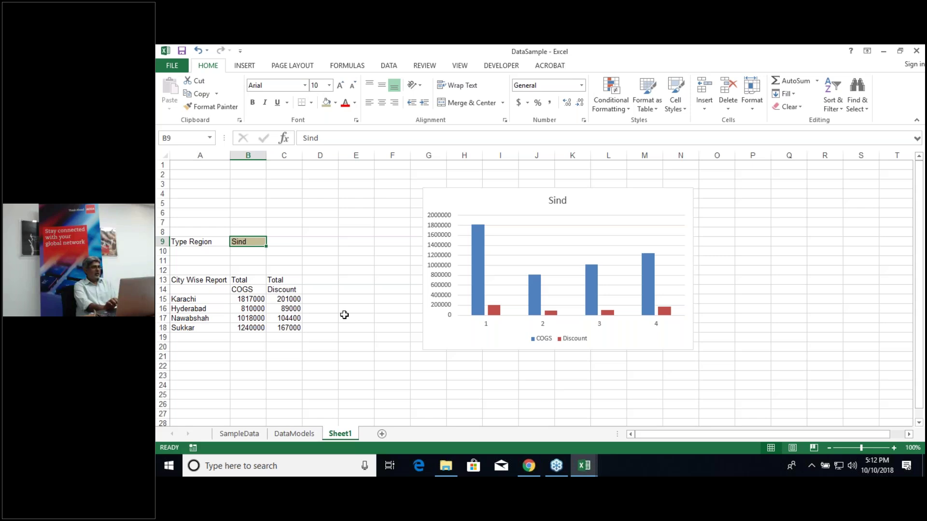
Step: Add a List validation to B9 with source "Sind","Punjab", then pick Sind from it
{"action": "left_click", "coordinate": [248, 258]}
{"action": "left_click", "coordinate": [245, 242]}
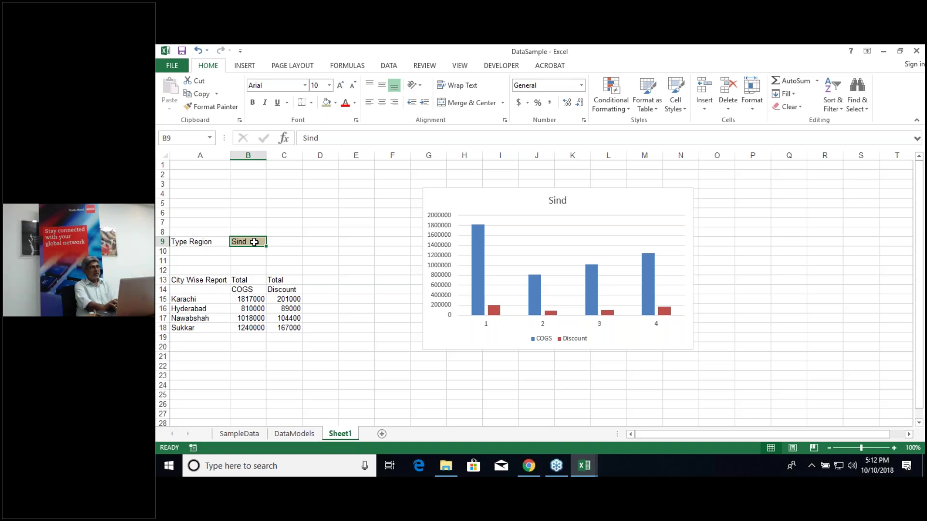
{"action": "left_click", "coordinate": [389, 67]}
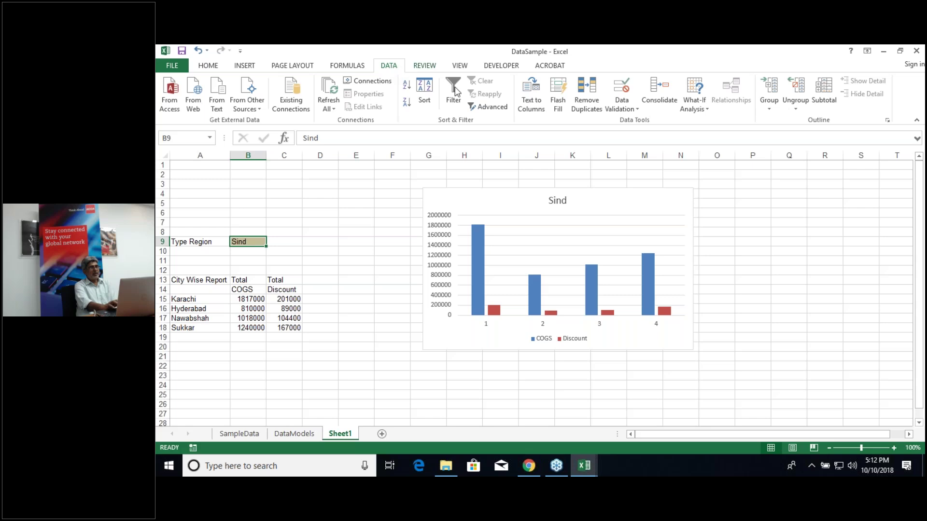
{"action": "left_click", "coordinate": [623, 89]}
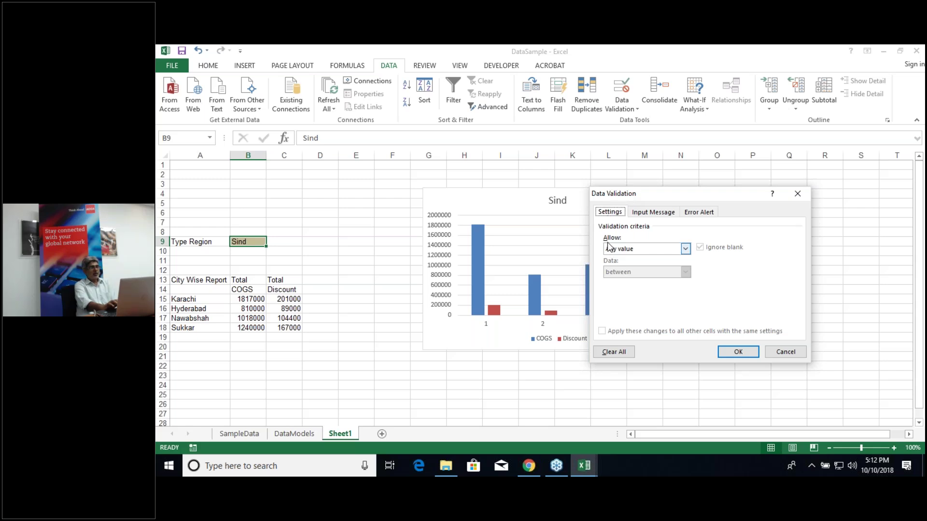
{"action": "left_click", "coordinate": [686, 249]}
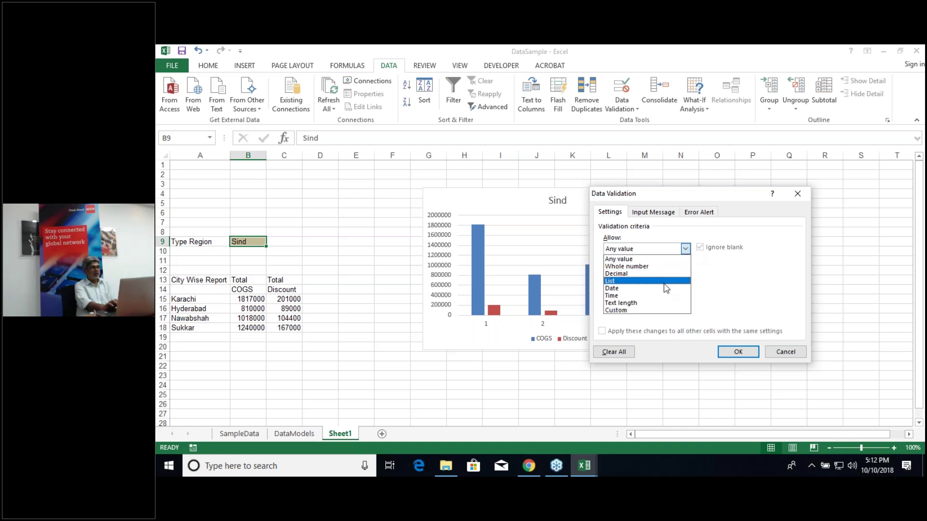
{"action": "left_click", "coordinate": [667, 289]}
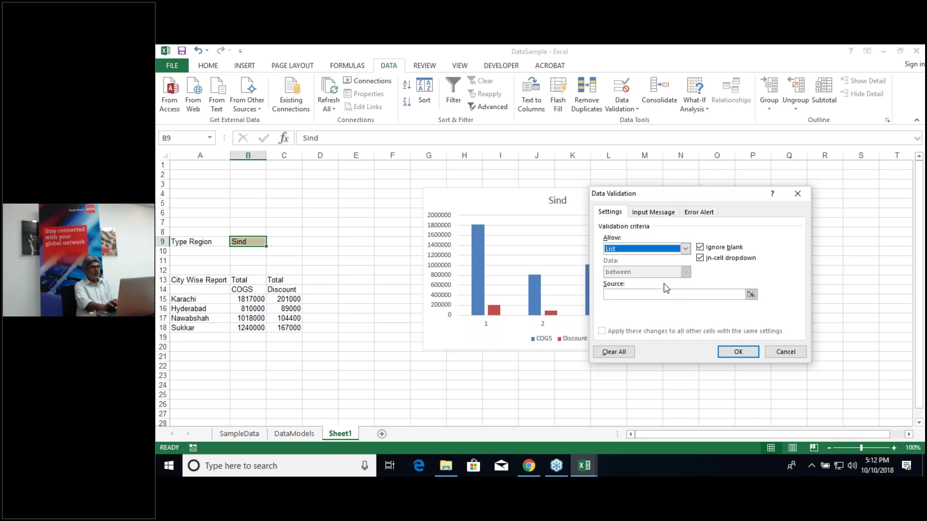
{"action": "left_click", "coordinate": [636, 294]}
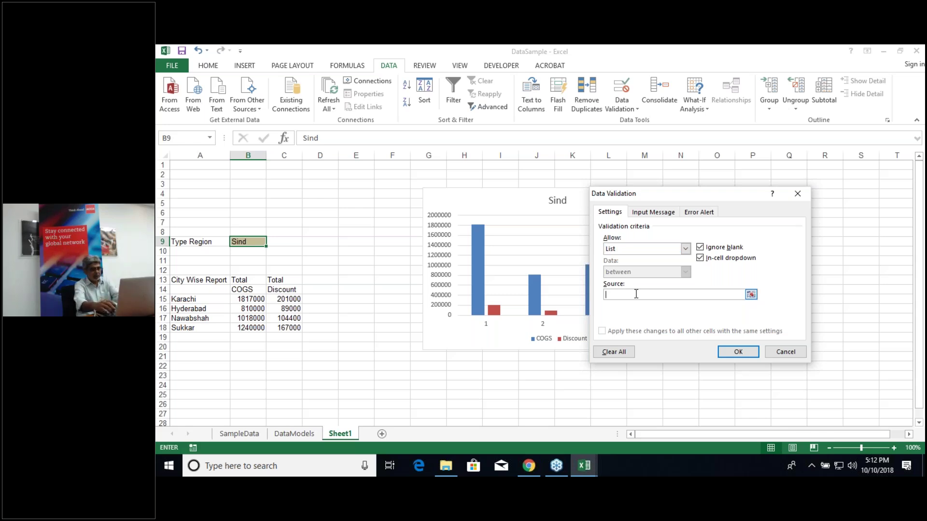
{"action": "type", "text": "'S"}
{"action": "type", "text": "in"}
{"action": "type", "text": "d\","}
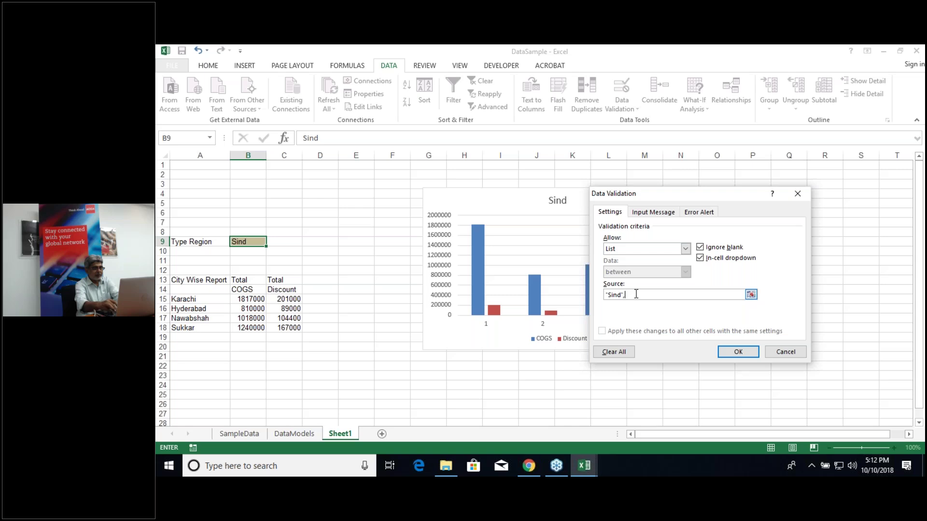
{"action": "type", "text": "\"Punjab"}
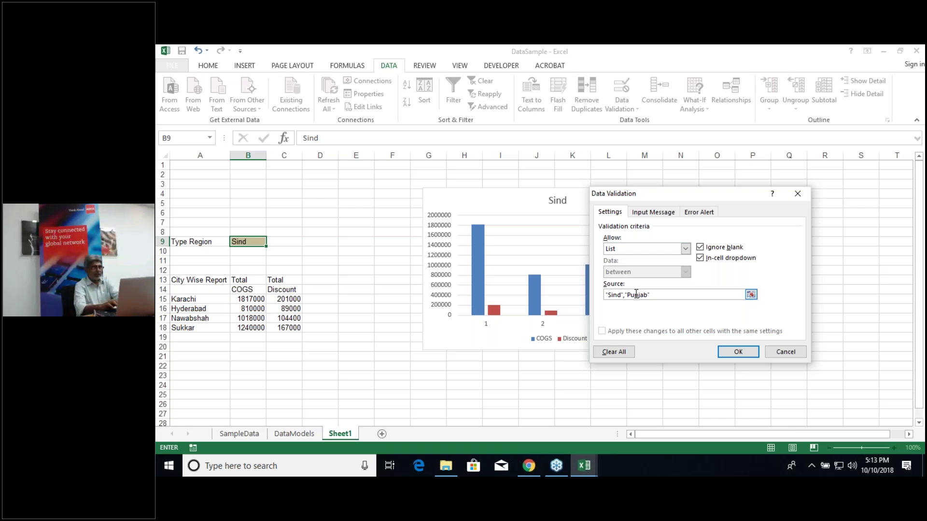
{"action": "key", "text": "Return"}
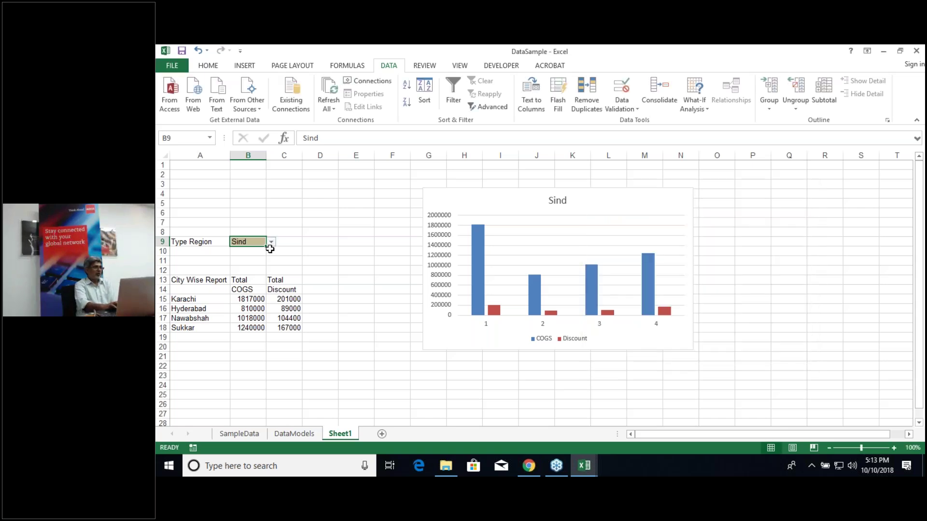
{"action": "left_click", "coordinate": [272, 242]}
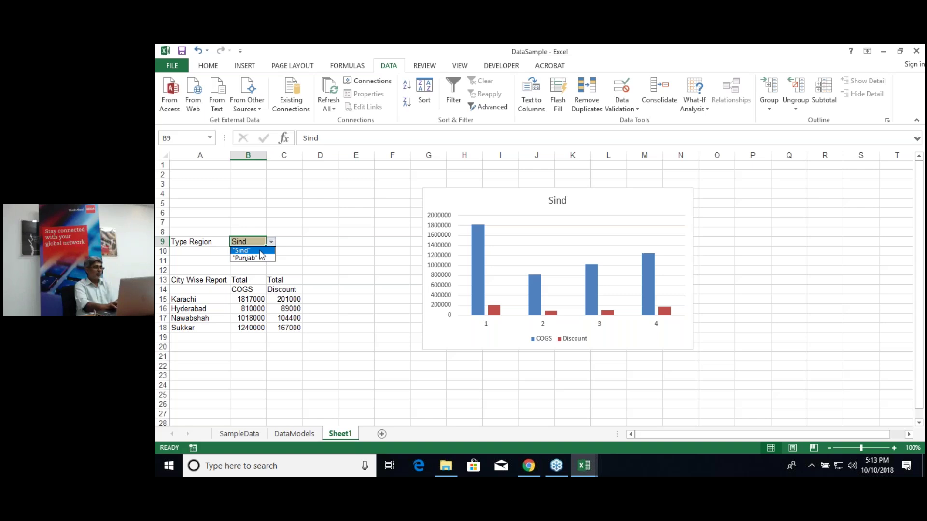
{"action": "left_click", "coordinate": [261, 252]}
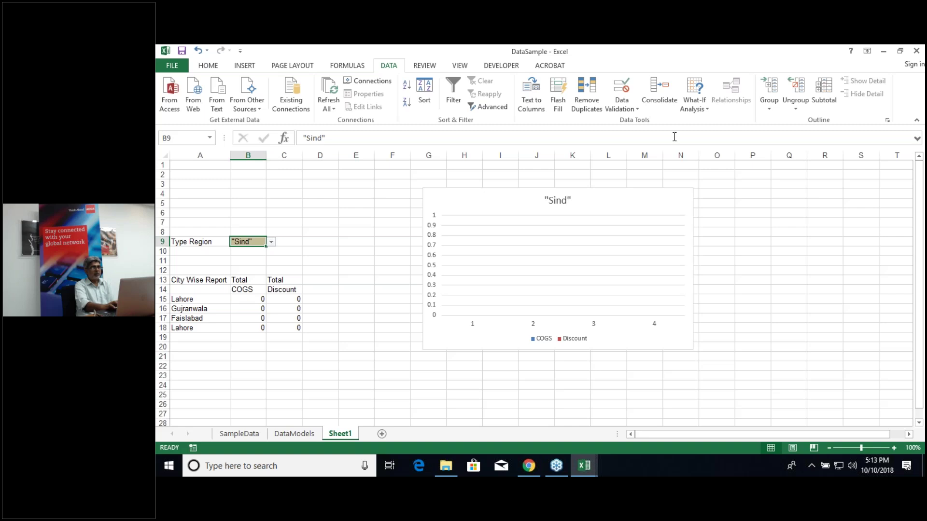
Step: Change B9's validation source to Sind,Punjab and choose Sind from the dropdown
{"action": "left_click", "coordinate": [621, 89]}
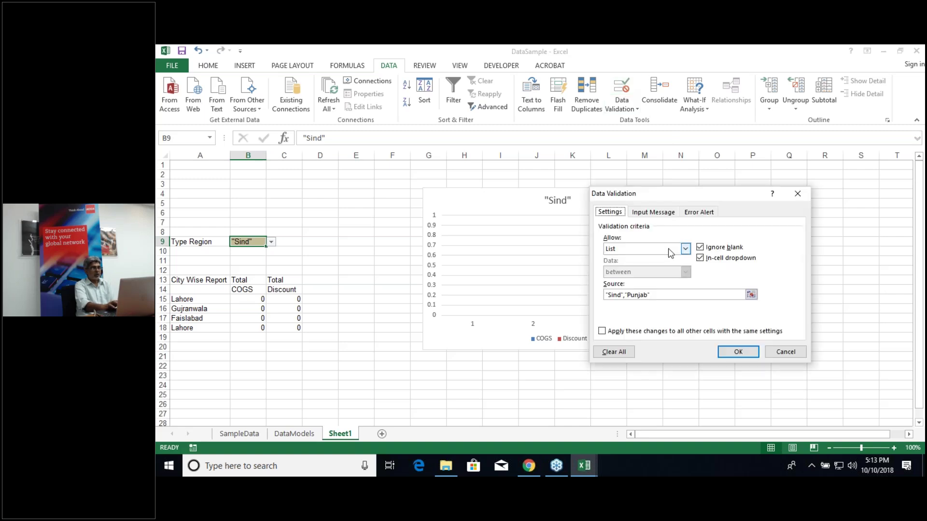
{"action": "left_click", "coordinate": [668, 295]}
{"action": "key", "text": "ctrl+a"}
{"action": "key", "text": "BackSpace"}
{"action": "type", "text": "Sind"}
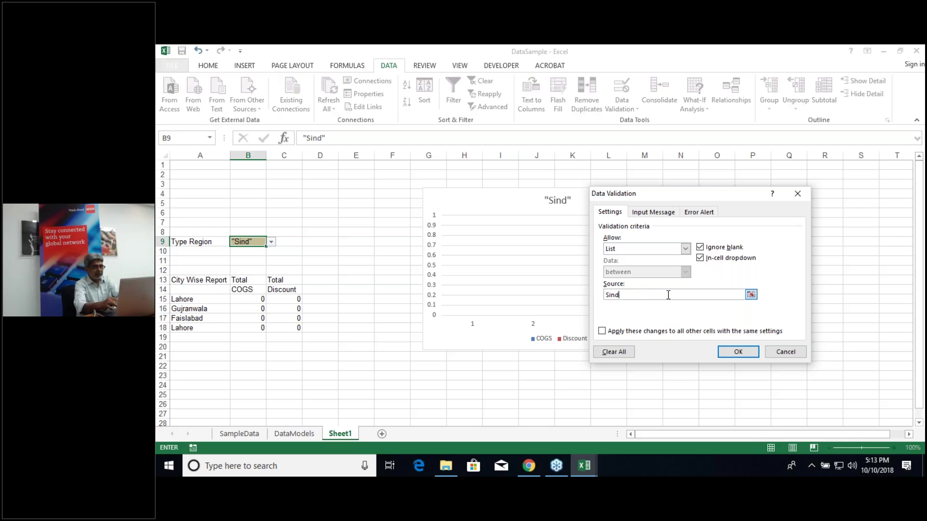
{"action": "type", "text": ",Punjab"}
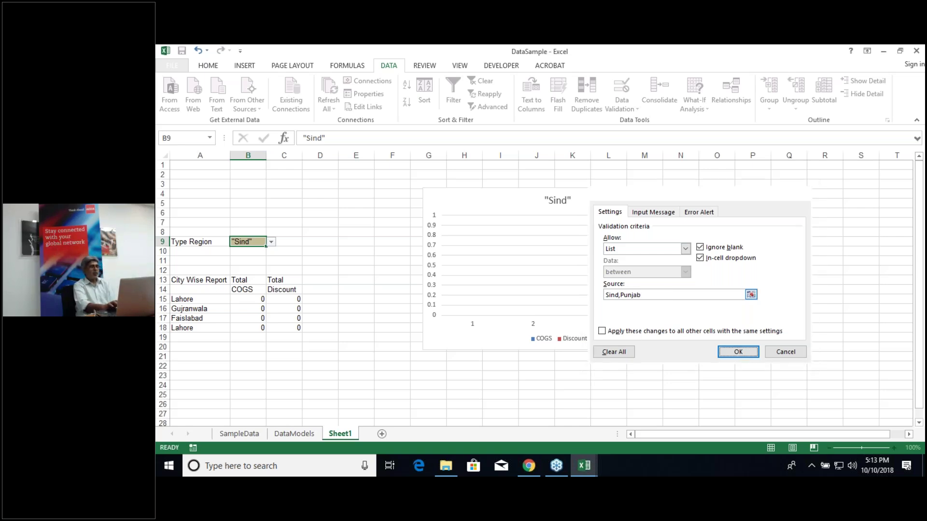
{"action": "key", "text": "Return"}
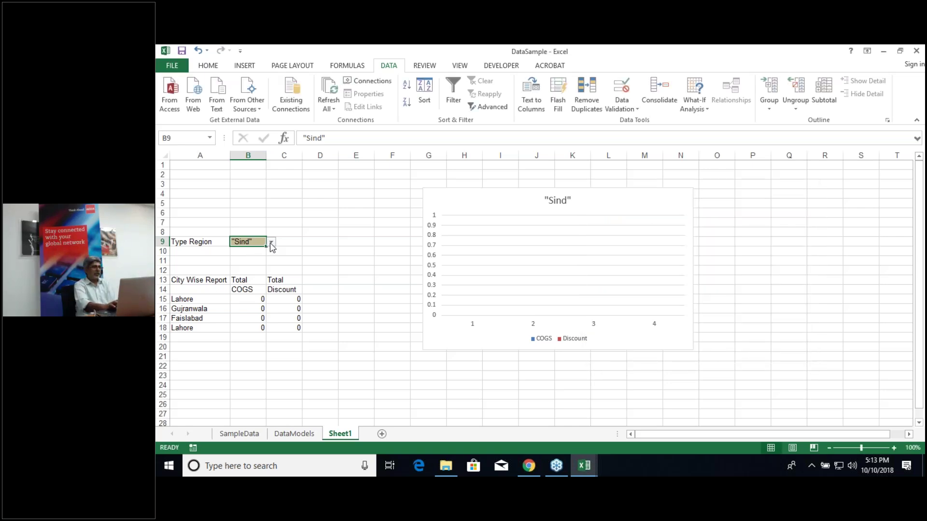
{"action": "left_click", "coordinate": [271, 242]}
{"action": "left_click", "coordinate": [261, 251]}
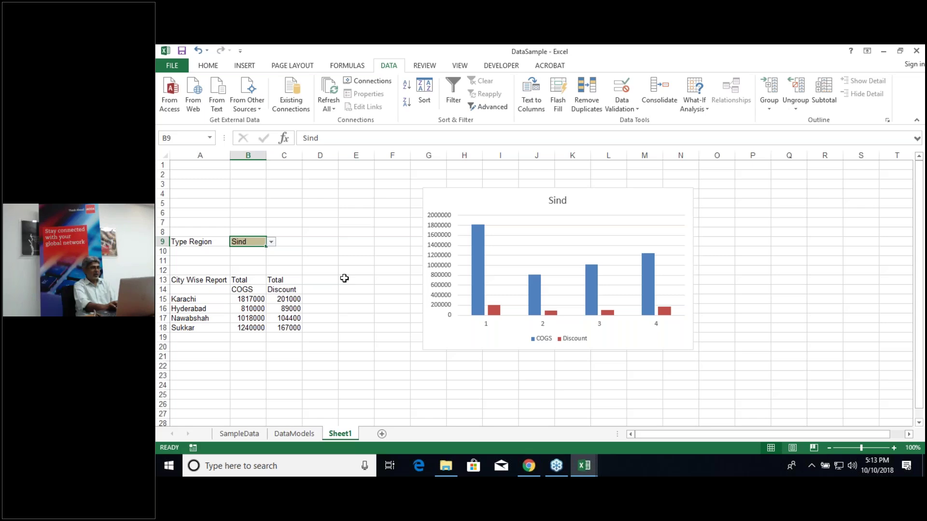
{"action": "left_click", "coordinate": [271, 242]}
Step: Choose Punjab in B9, click E22, then switch to the DataModels sheet
{"action": "left_click", "coordinate": [261, 258]}
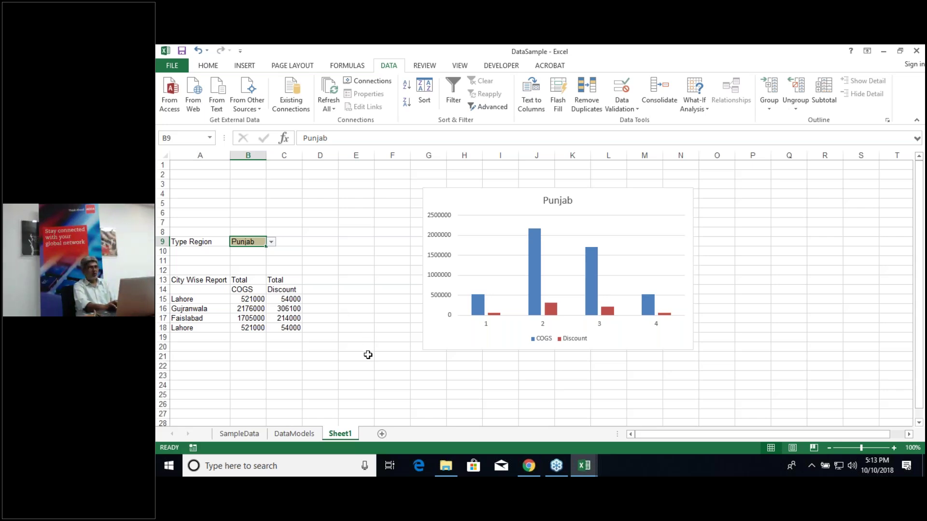
{"action": "left_click", "coordinate": [369, 363]}
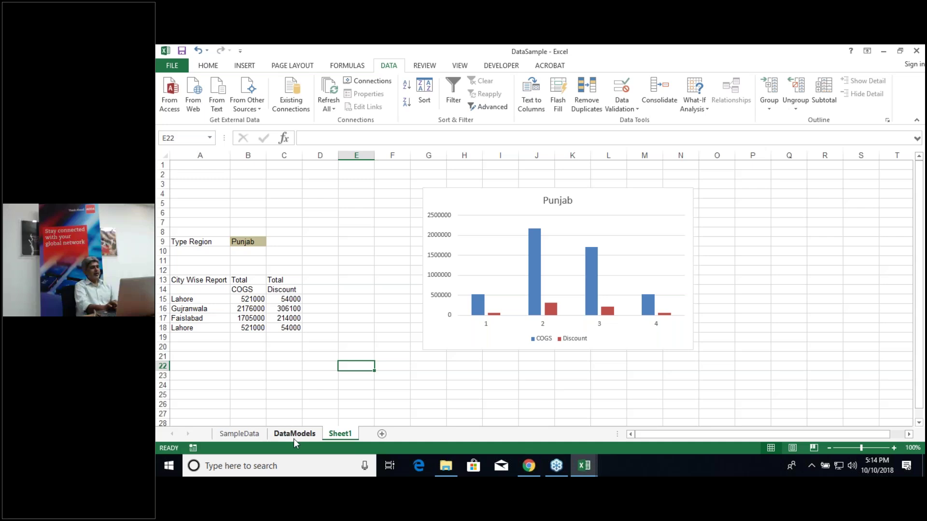
{"action": "left_click", "coordinate": [294, 439]}
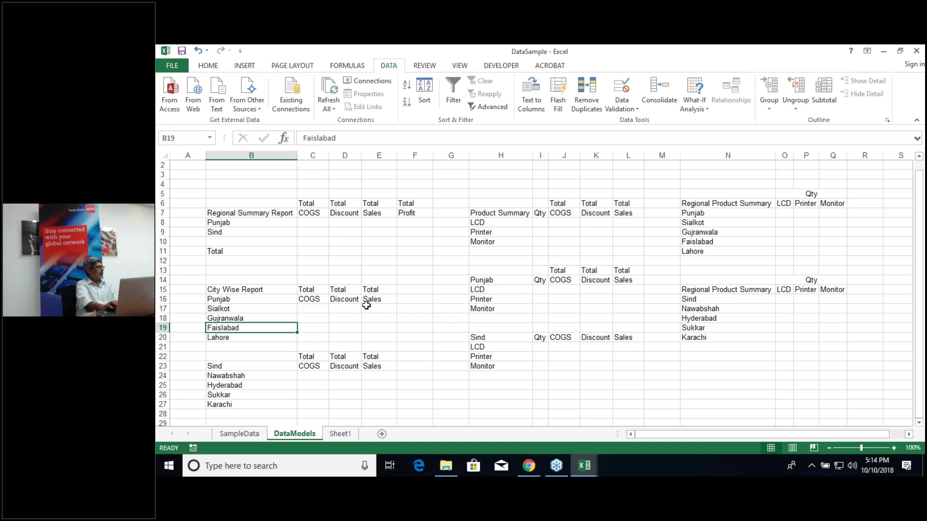
{"action": "left_click", "coordinate": [342, 434]}
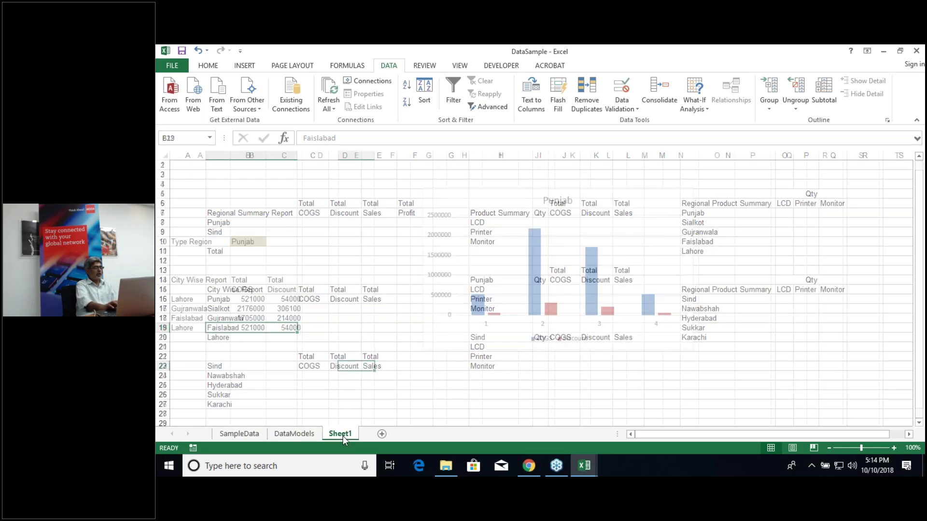
Step: Check the DataModels sheet, return to Sheet1 and select the Punjab COGS/Discount chart
{"action": "left_click", "coordinate": [283, 436]}
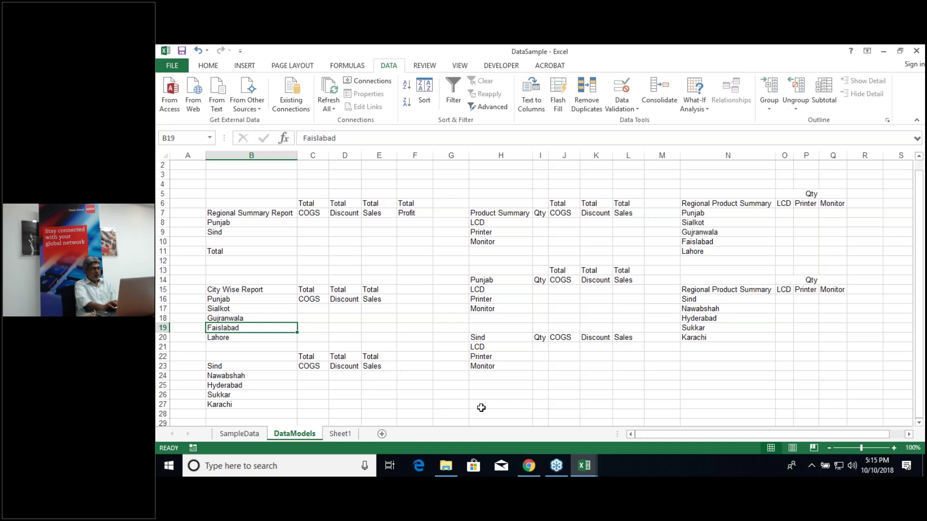
{"action": "left_click", "coordinate": [340, 433]}
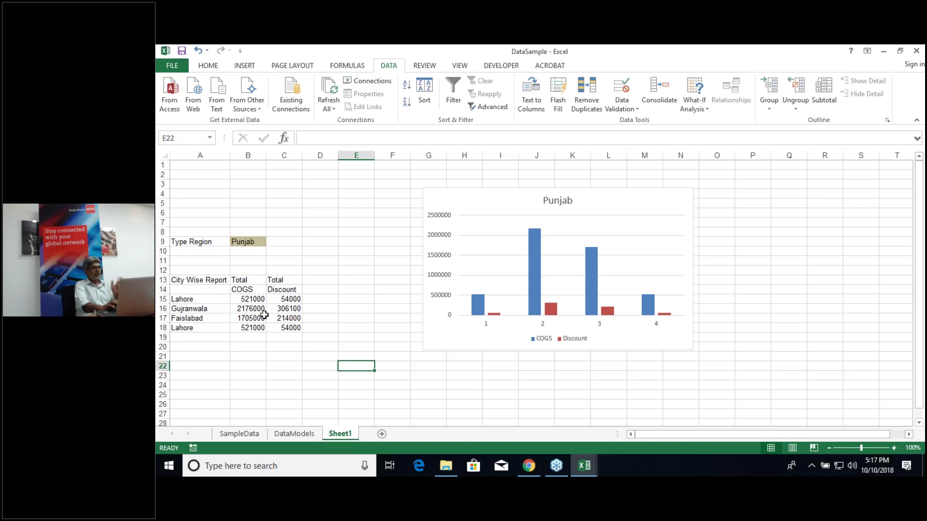
{"action": "left_click", "coordinate": [468, 205]}
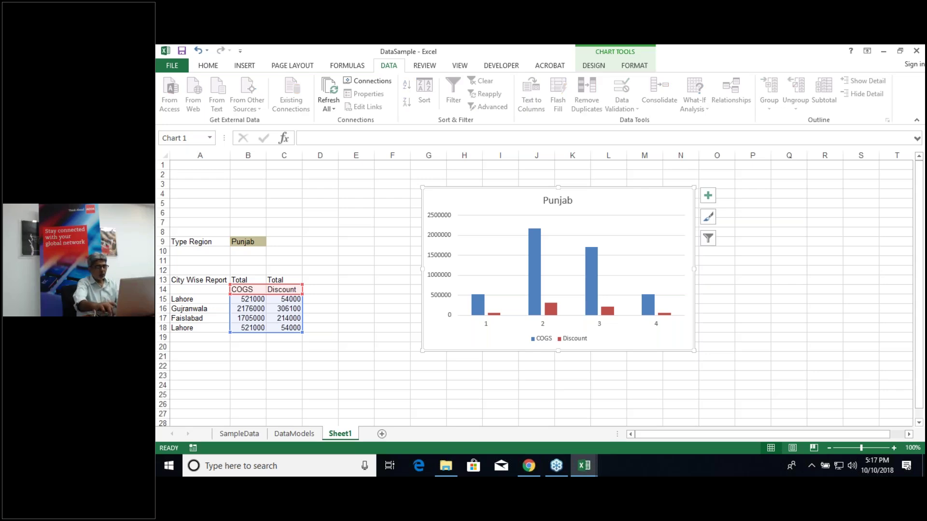
Step: Delete the combined chart and insert a COGS column chart from B14:B18 at the sheet top
{"action": "key", "text": "Delete"}
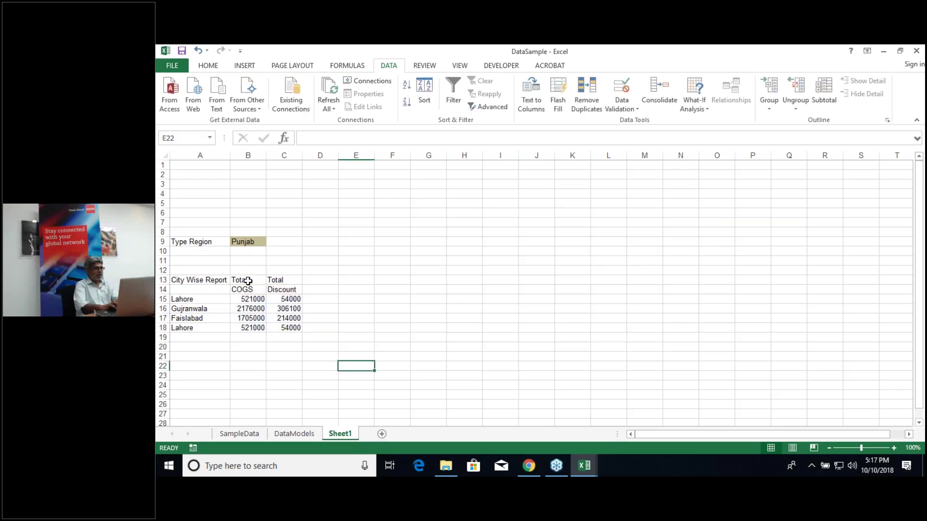
{"action": "left_click", "coordinate": [249, 281]}
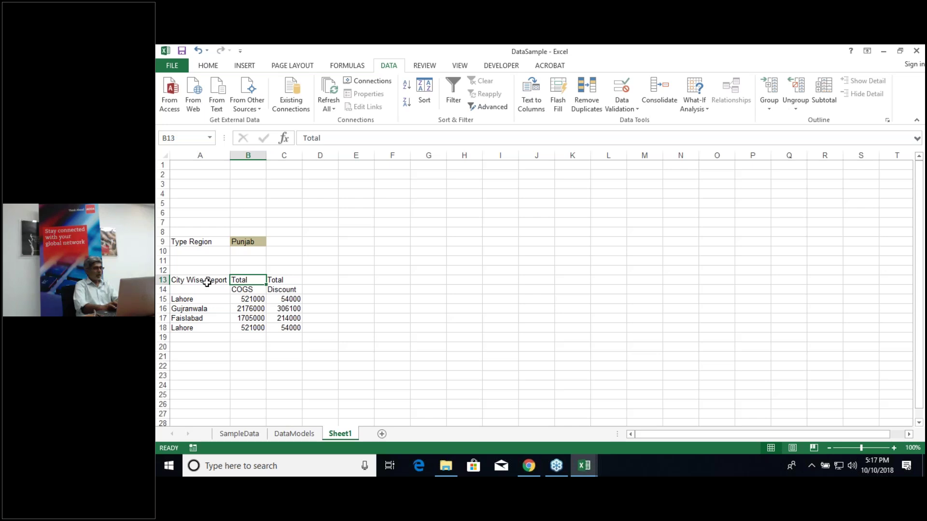
{"action": "left_click", "coordinate": [245, 290]}
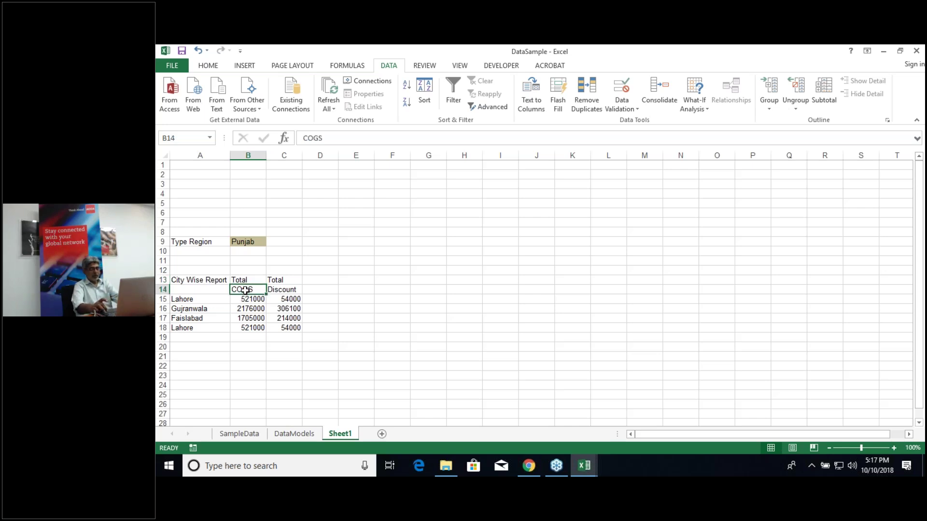
{"action": "key", "text": "shift+Down"}
{"action": "key", "text": "shift+Down"}
{"action": "key", "text": "shift+Down"}
{"action": "key", "text": "shift+Down"}
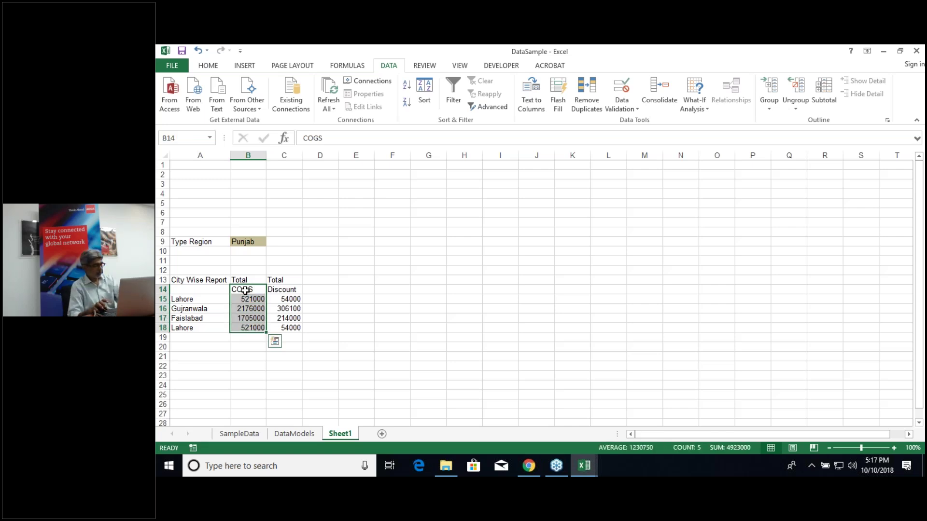
{"action": "key", "text": "alt+F1"}
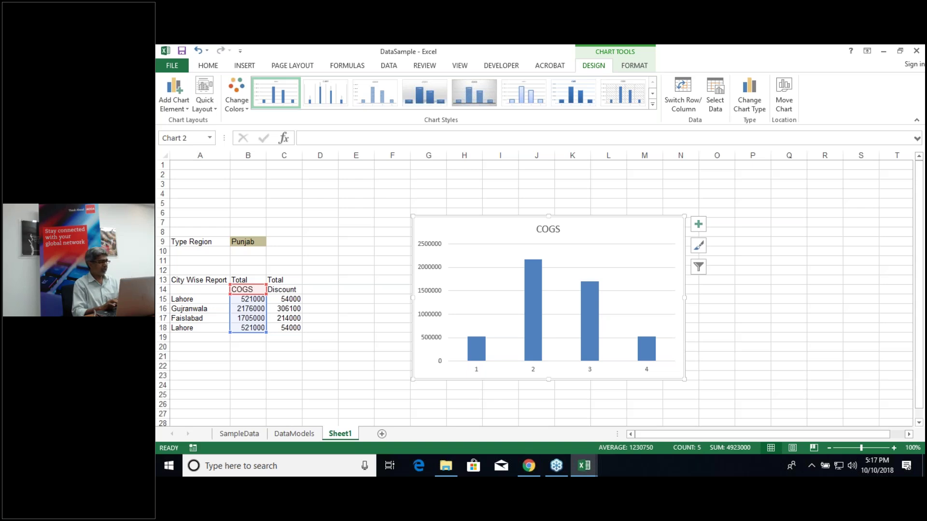
{"action": "left_click_drag", "start_coordinate": [458, 229], "coordinate": [383, 167]}
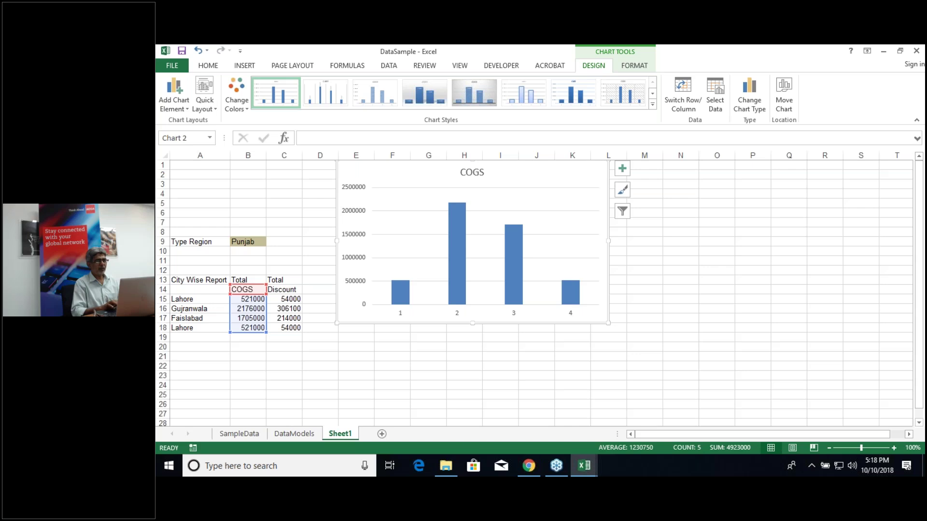
Step: Set the COGS chart's axis labels to the city names in A15:A18
{"action": "left_click", "coordinate": [717, 111]}
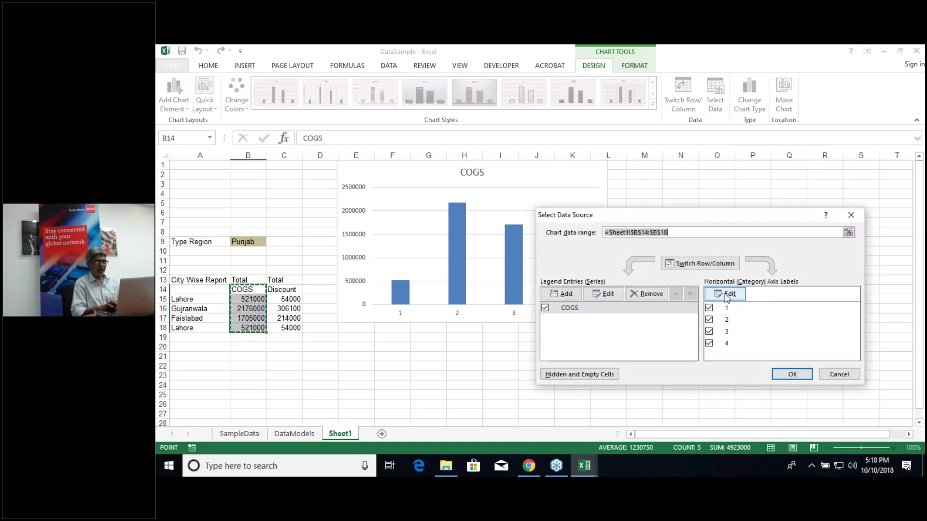
{"action": "left_click", "coordinate": [724, 296]}
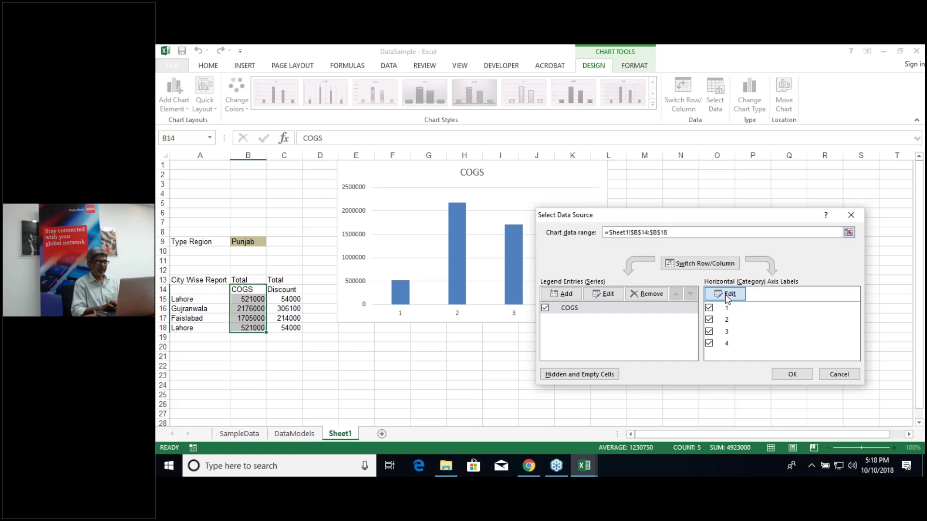
{"action": "left_click", "coordinate": [212, 301]}
{"action": "left_click_drag", "start_coordinate": [212, 300], "coordinate": [209, 327]}
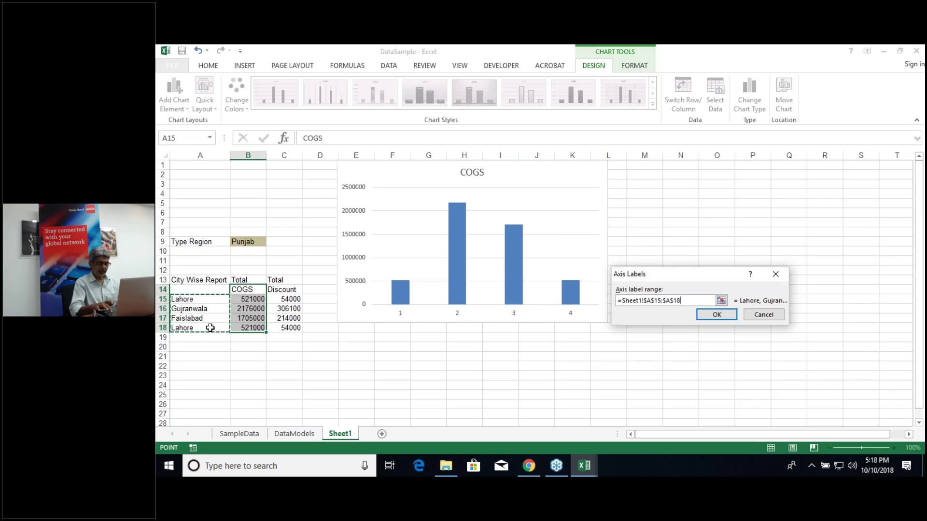
{"action": "key", "text": "Return"}
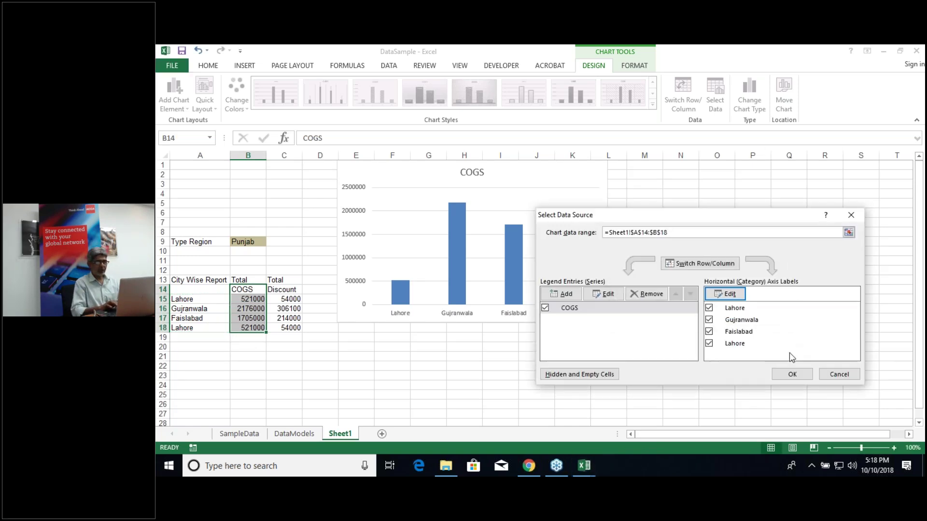
{"action": "left_click", "coordinate": [792, 375]}
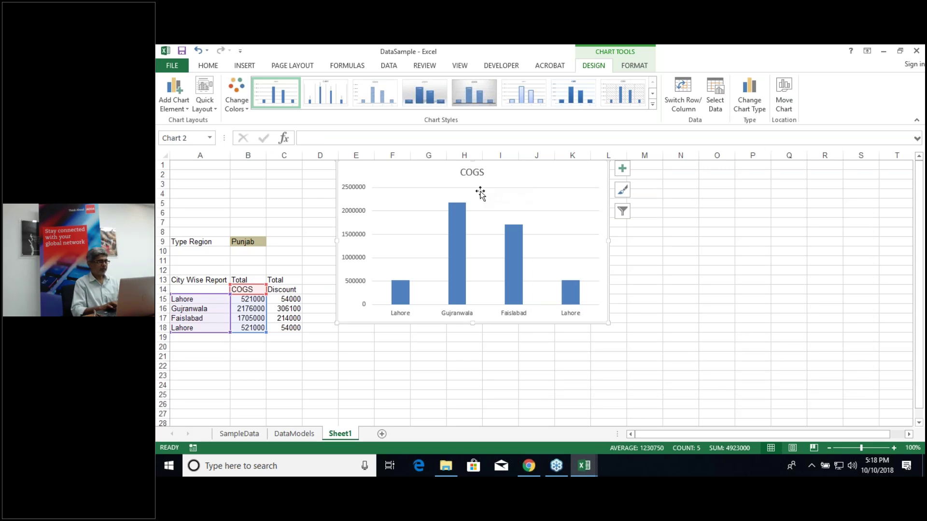
Step: Insert a Discount column chart from C14:C18 and place it beside the COGS chart
{"action": "left_click", "coordinate": [289, 289]}
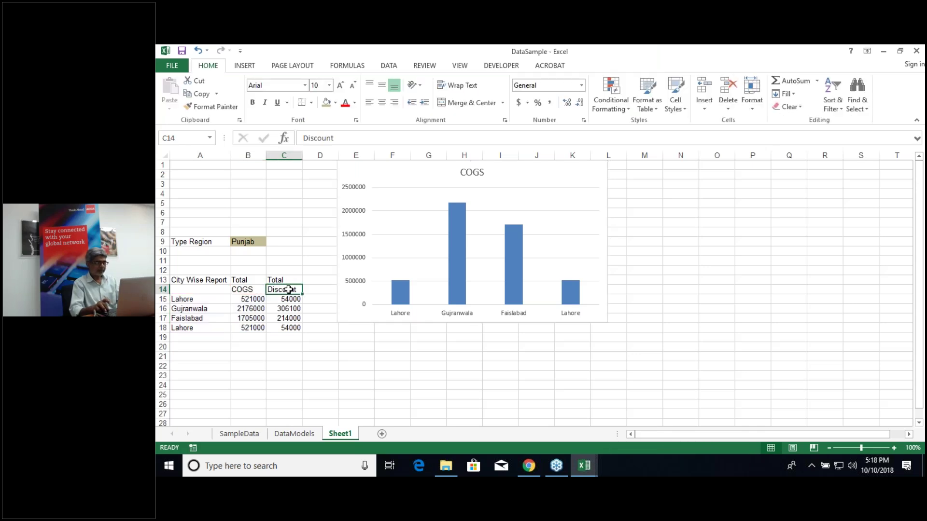
{"action": "key", "text": "shift+Down"}
{"action": "key", "text": "shift+Down"}
{"action": "key", "text": "shift+Down"}
{"action": "key", "text": "shift+Down"}
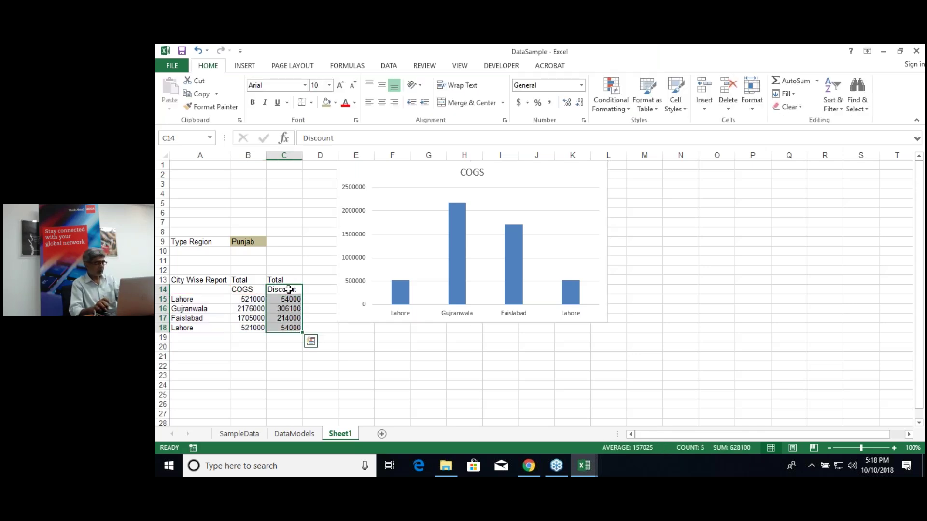
{"action": "key", "text": "alt+F1"}
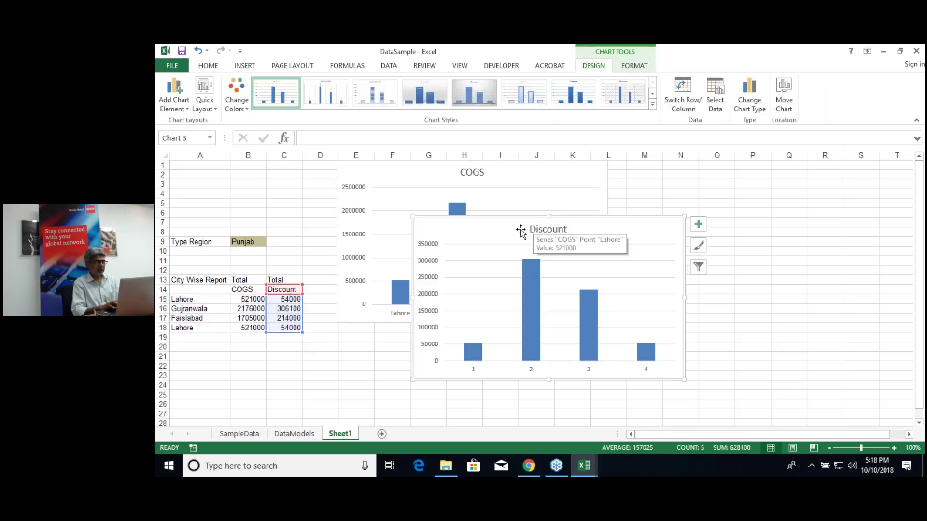
{"action": "left_click_drag", "start_coordinate": [535, 220], "coordinate": [648, 202]}
{"action": "left_click_drag", "start_coordinate": [704, 180], "coordinate": [713, 172]}
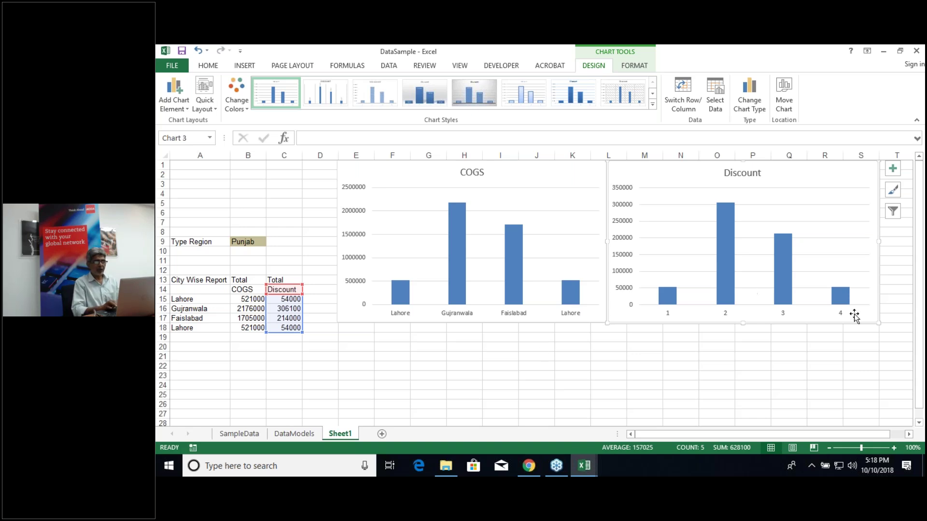
Step: Set the Discount chart's axis labels to the city names in A15:A18
{"action": "left_click", "coordinate": [715, 108]}
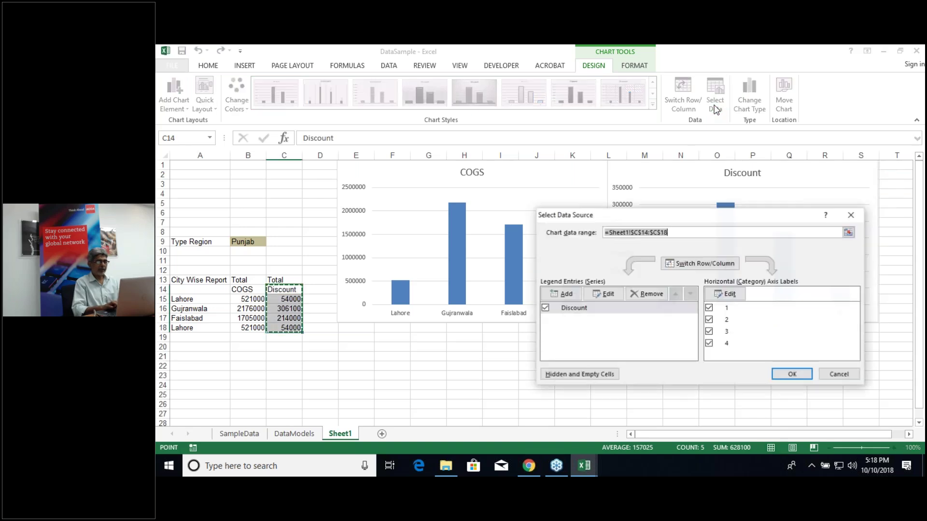
{"action": "left_click", "coordinate": [724, 292]}
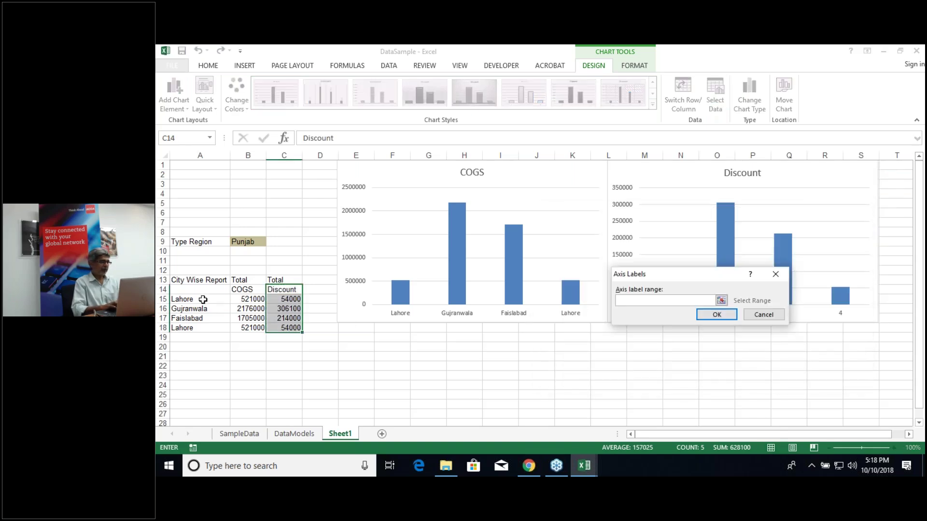
{"action": "left_click", "coordinate": [205, 301]}
{"action": "key", "text": "shift+Down"}
{"action": "key", "text": "shift+Down"}
{"action": "key", "text": "shift+Down"}
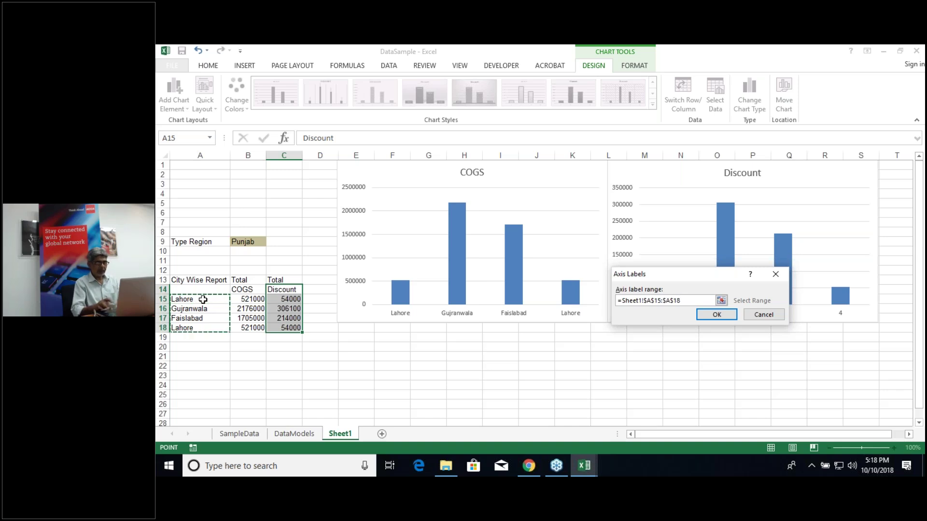
{"action": "key", "text": "Return"}
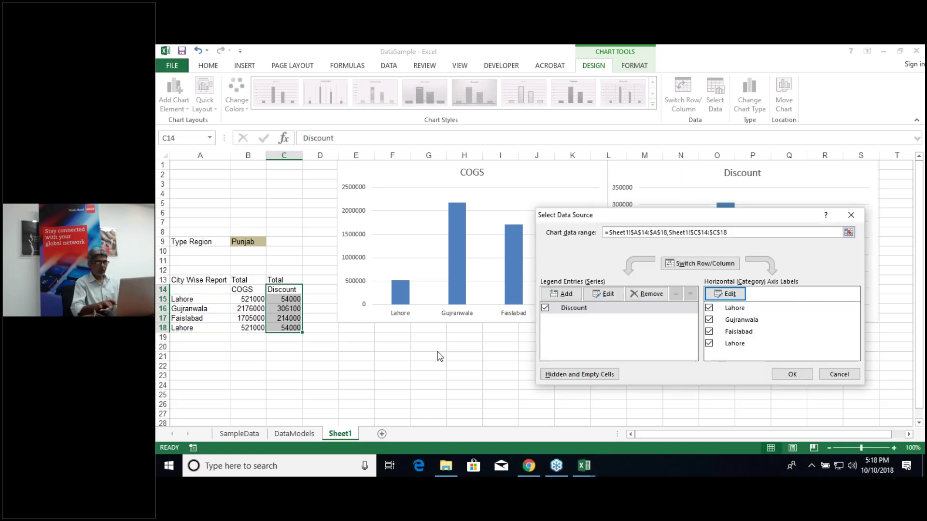
{"action": "left_click", "coordinate": [724, 293]}
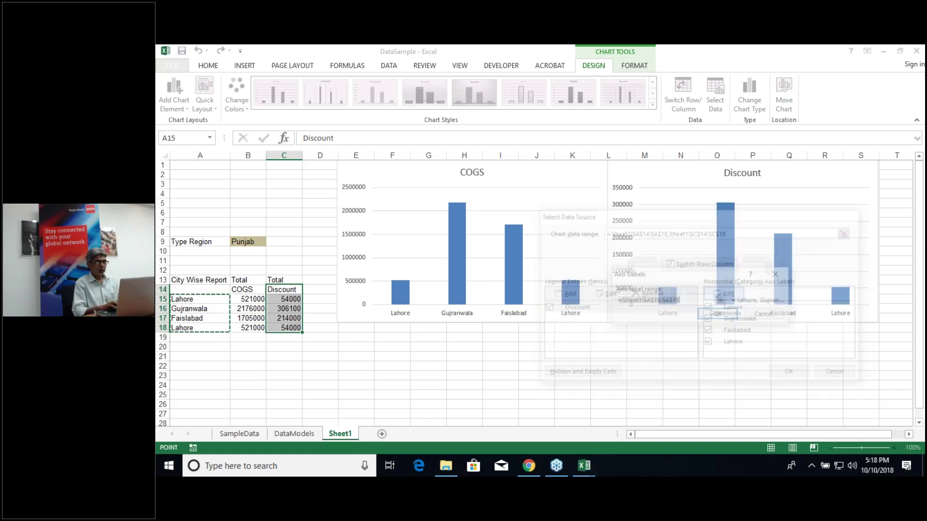
{"action": "left_click", "coordinate": [719, 315]}
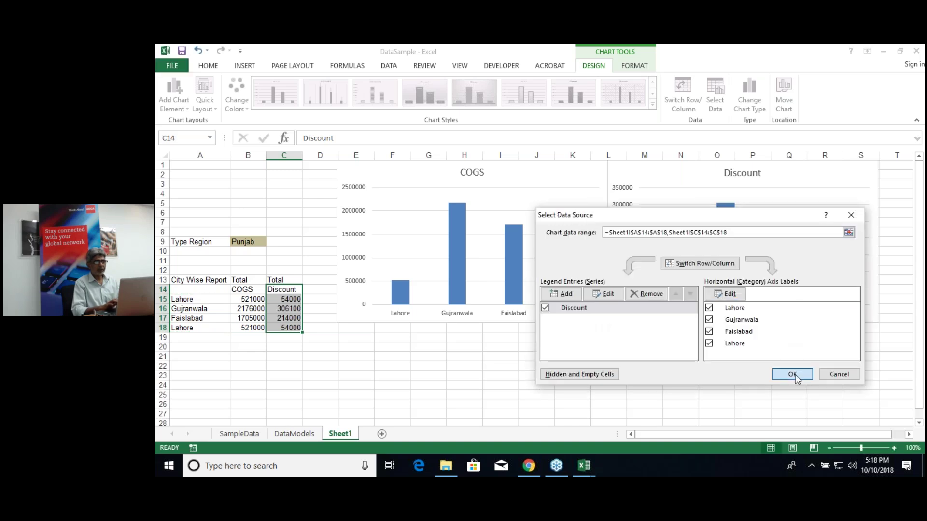
{"action": "key", "text": "Return"}
{"action": "left_click", "coordinate": [620, 368]}
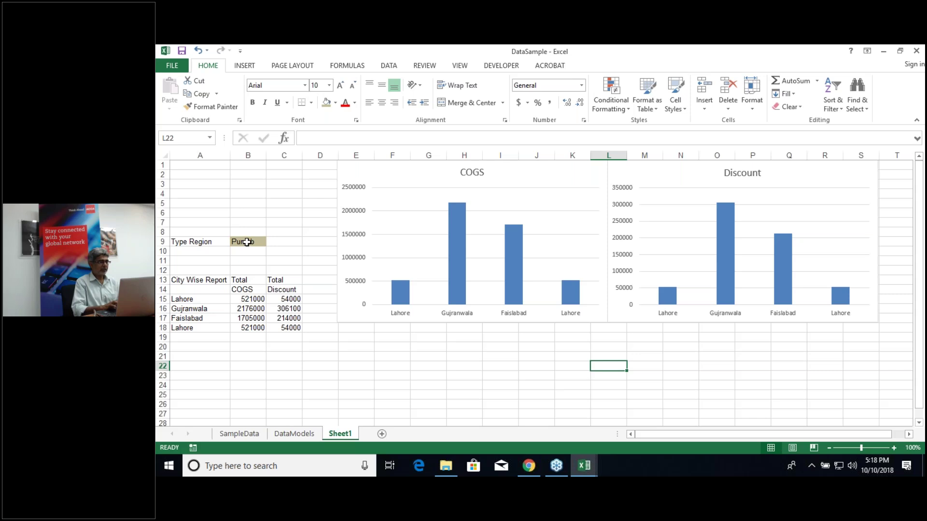
Step: Choose Sind in B9 so both charts show Karachi, Hyderabad, Nawabshah and Sukkar
{"action": "left_click", "coordinate": [247, 242]}
{"action": "left_click", "coordinate": [271, 243]}
{"action": "left_click", "coordinate": [268, 251]}
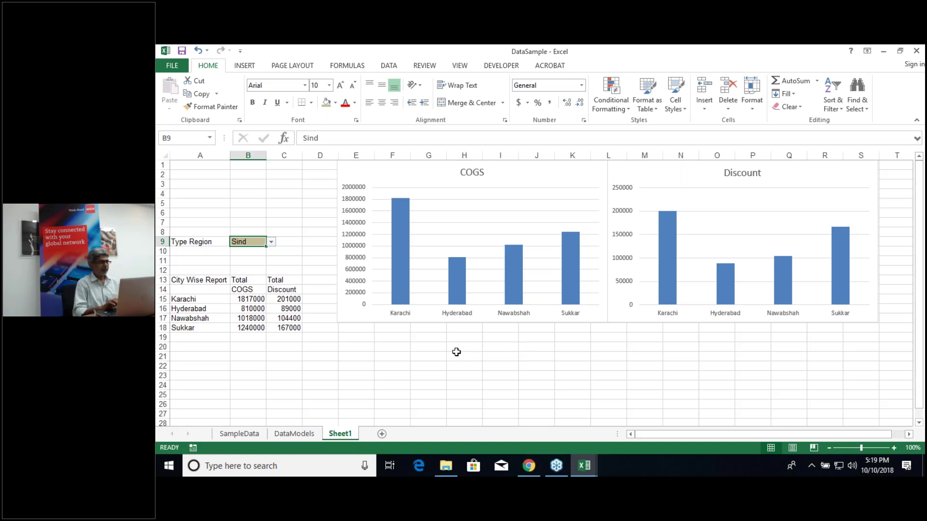
{"action": "mouse_move", "coordinate": [401, 291]}
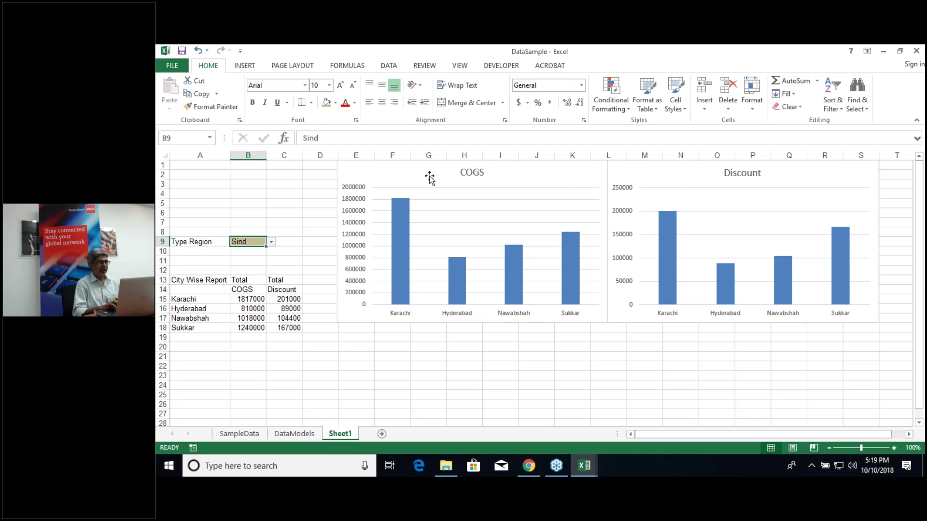
{"action": "left_click", "coordinate": [408, 175]}
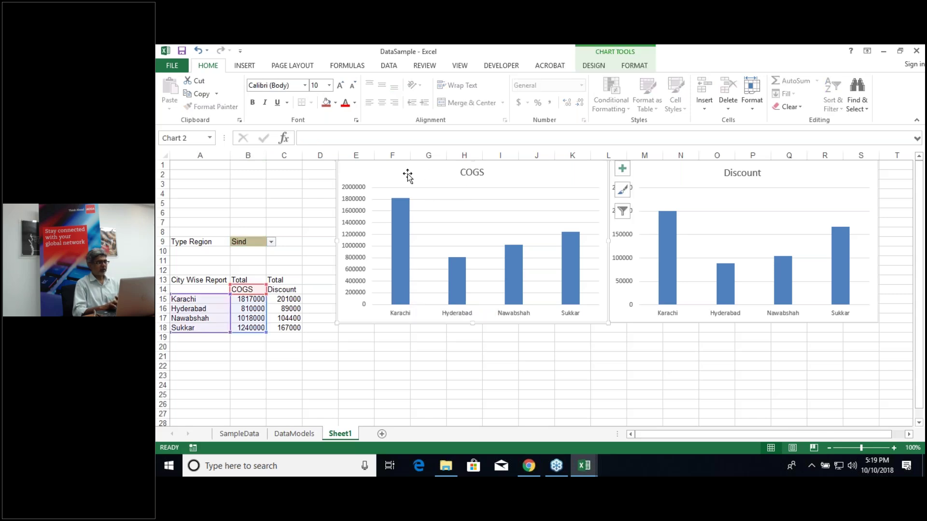
Step: Apply a gradient fill to the COGS chart area via Format Chart Area
{"action": "right_click", "coordinate": [359, 175]}
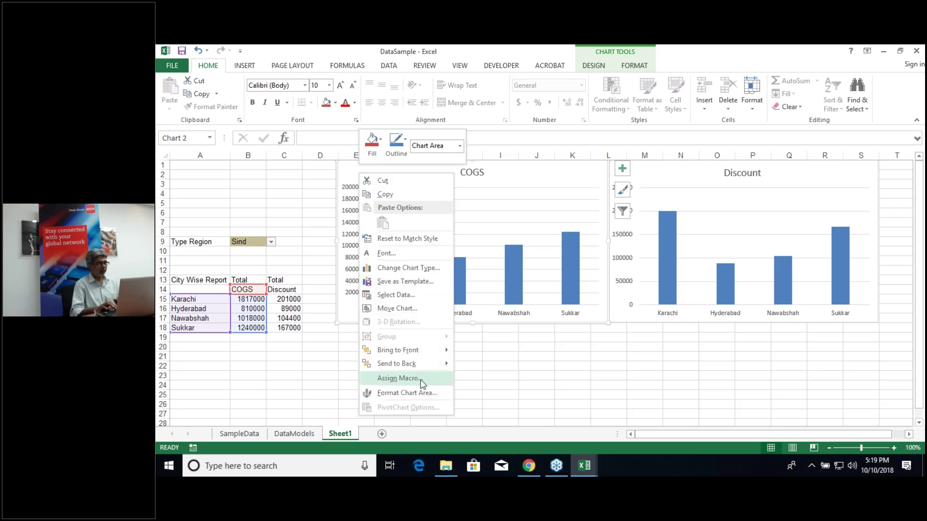
{"action": "left_click", "coordinate": [424, 399]}
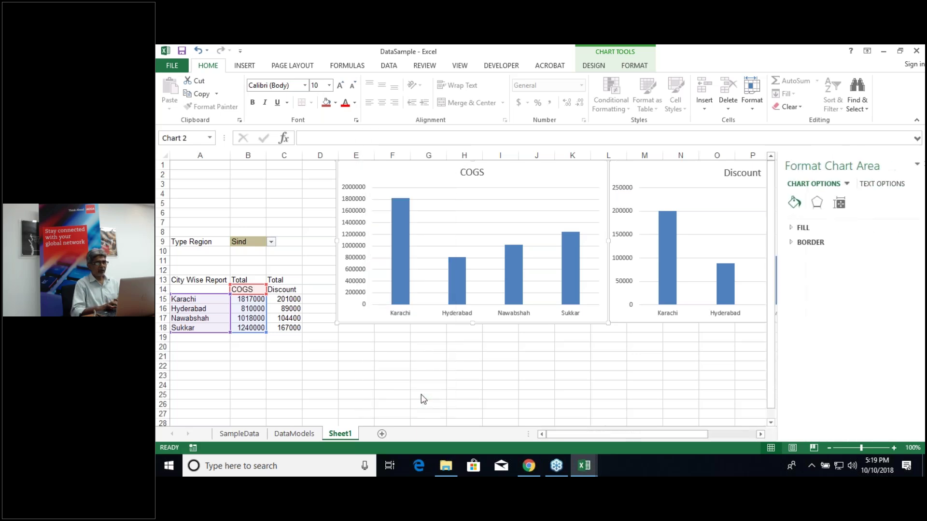
{"action": "left_click", "coordinate": [782, 229]}
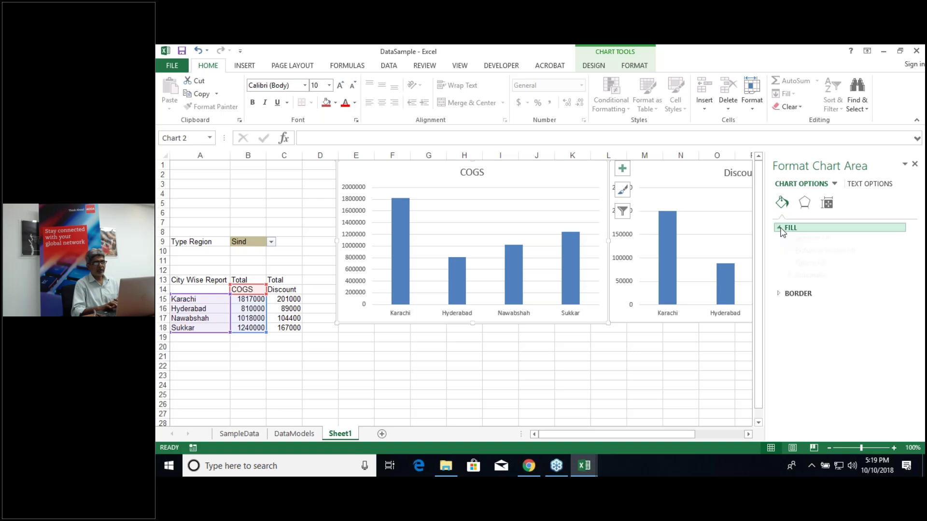
{"action": "left_click", "coordinate": [800, 274]}
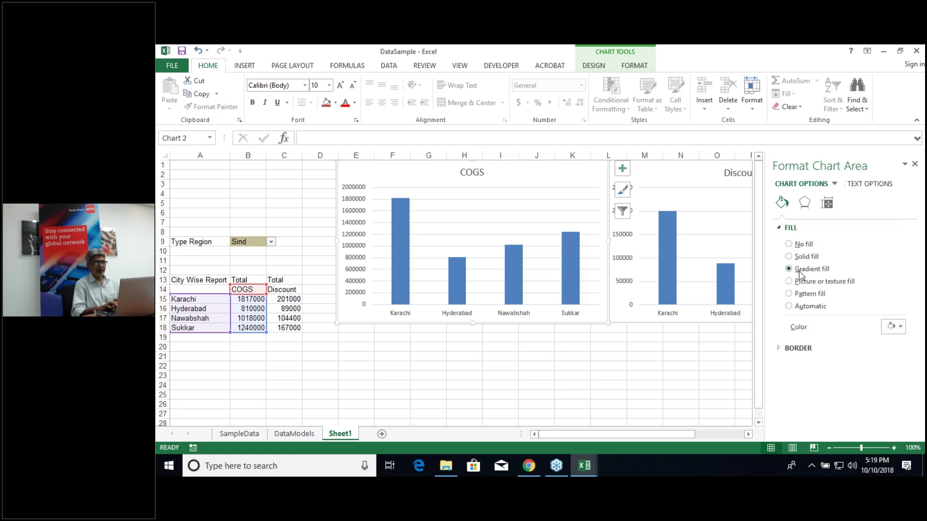
{"action": "left_click", "coordinate": [718, 366]}
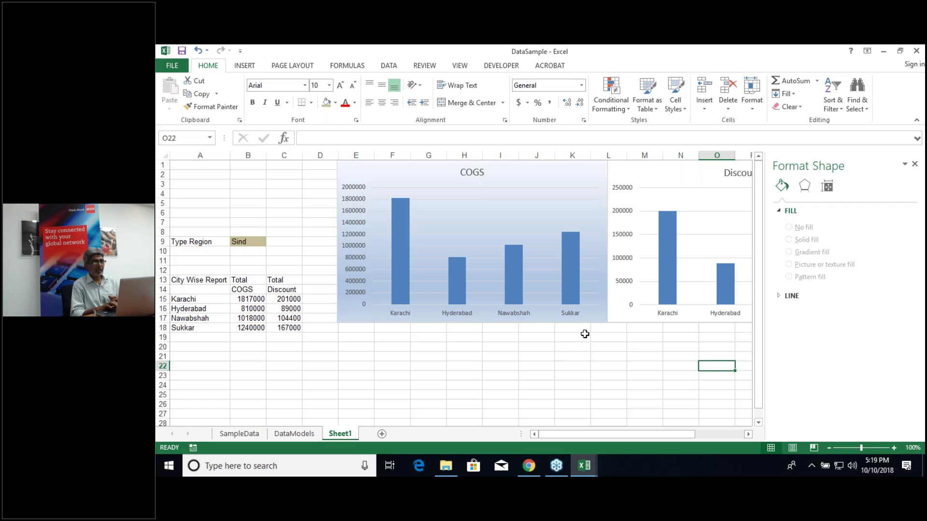
{"action": "left_click", "coordinate": [652, 175]}
Step: Apply the same gradient fill to the Discount chart area
{"action": "right_click", "coordinate": [651, 174]}
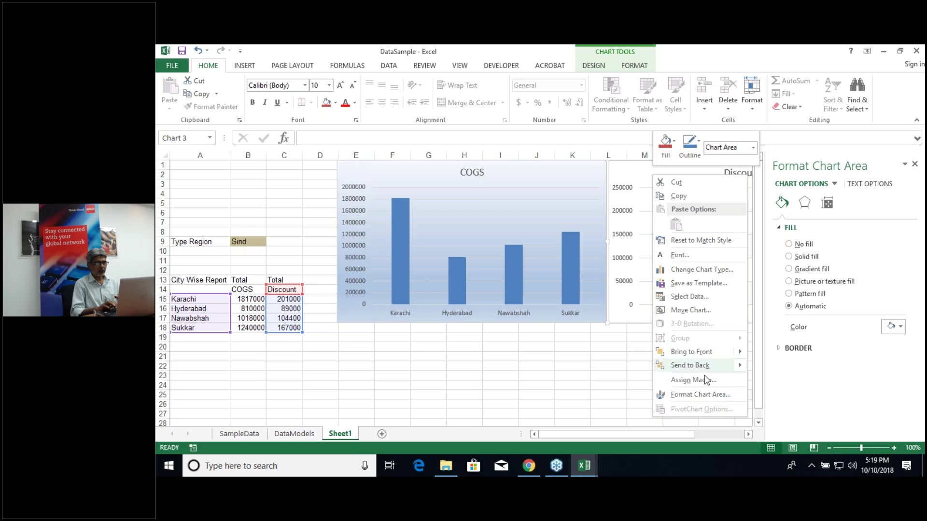
{"action": "left_click", "coordinate": [704, 396]}
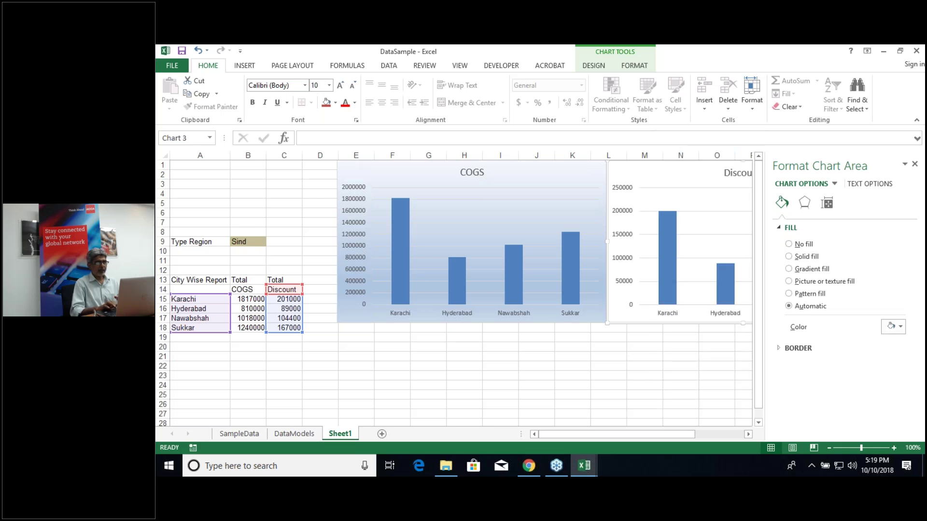
{"action": "left_click", "coordinate": [789, 269]}
{"action": "left_click", "coordinate": [706, 403]}
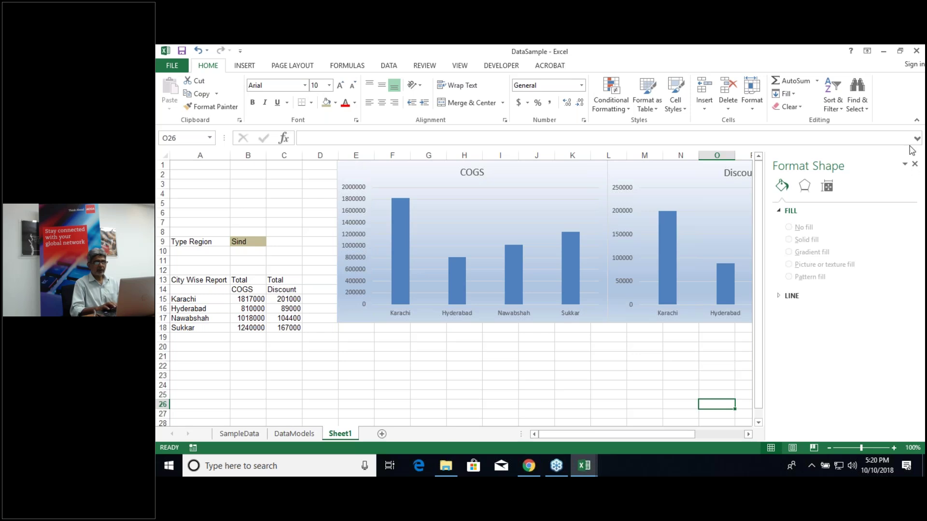
Step: Close the formatting pane, re-maximize the window, and review B9's region choices
{"action": "left_click", "coordinate": [900, 52]}
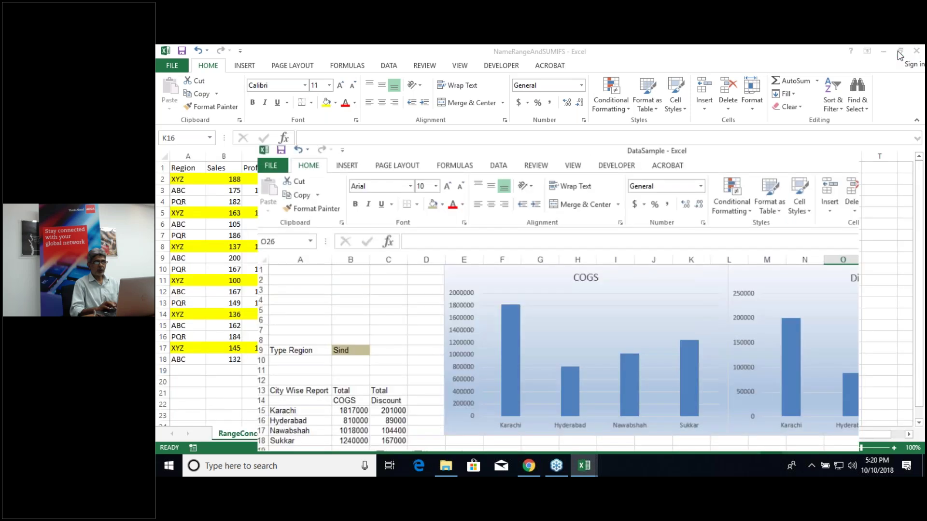
{"action": "left_click", "coordinate": [852, 280]}
{"action": "left_click", "coordinate": [838, 167]}
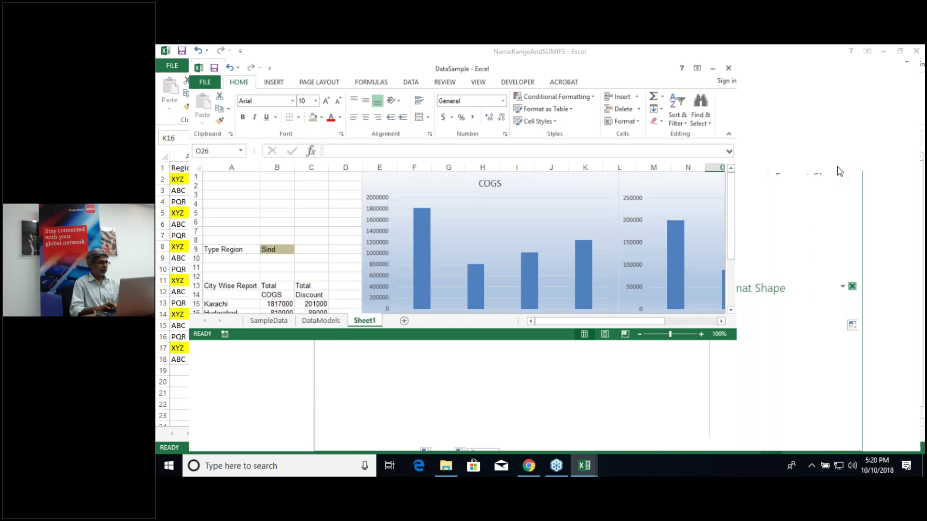
{"action": "left_click", "coordinate": [242, 242]}
{"action": "left_click", "coordinate": [271, 242]}
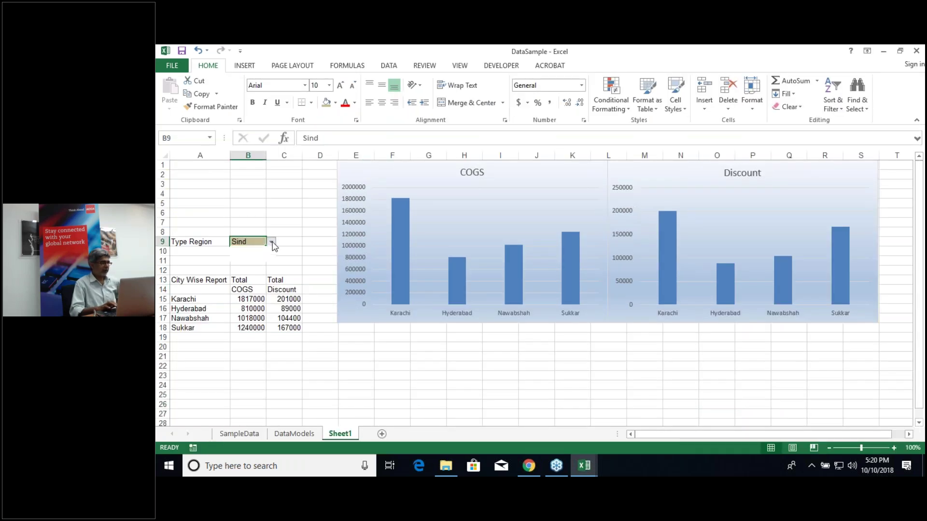
{"action": "left_click", "coordinate": [258, 259]}
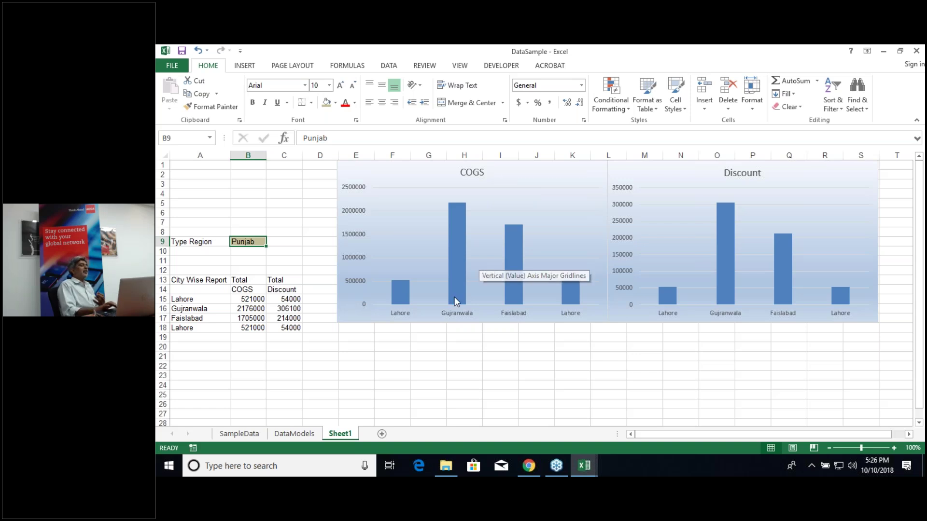
{"action": "mouse_move", "coordinate": [453, 300]}
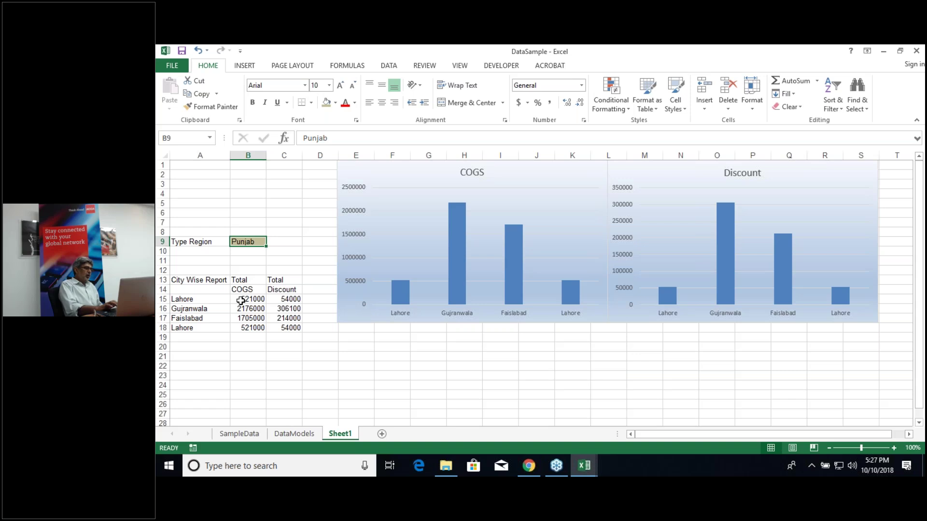
Step: Inspect the Lahore and Gujranwala COGS SUMIFS formulas in B15 and B16, confirming the $B$9 region criterion
{"action": "double_click", "coordinate": [241, 301]}
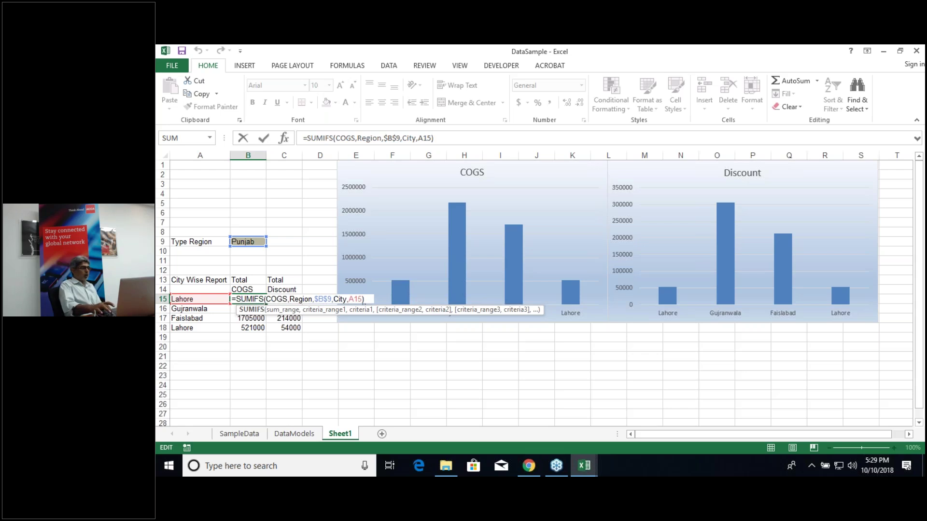
{"action": "key", "text": "Escape"}
{"action": "key", "text": "Return"}
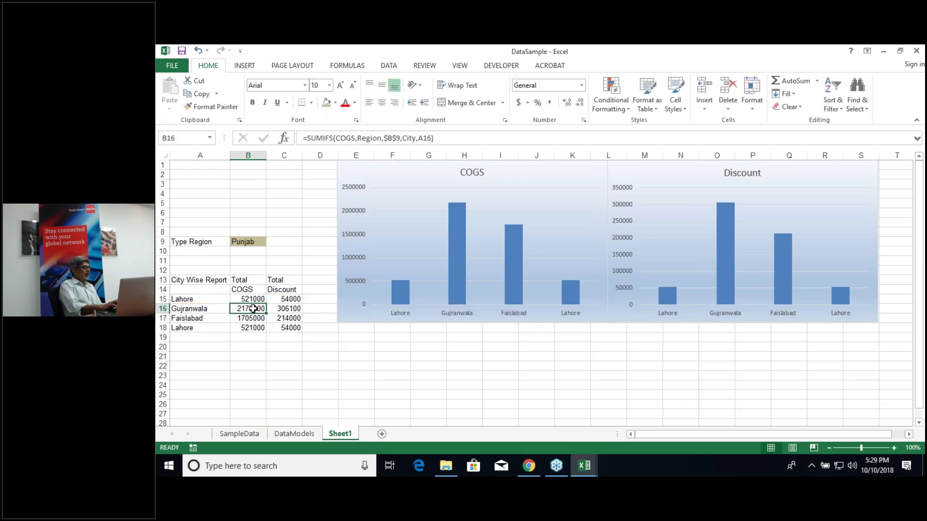
{"action": "double_click", "coordinate": [253, 309]}
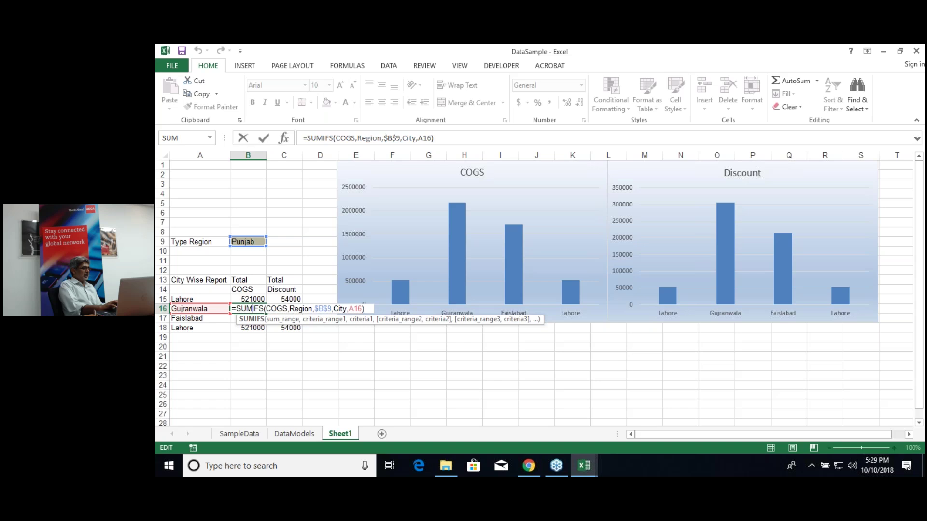
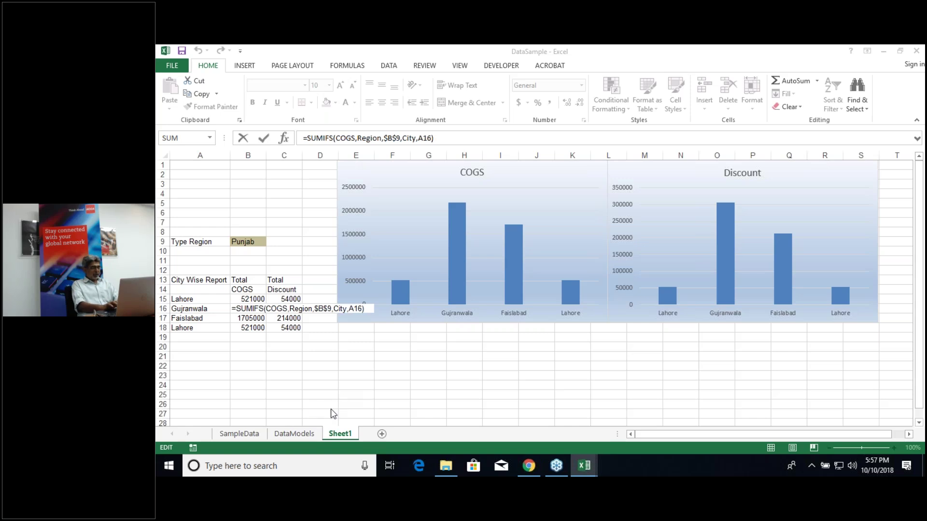
Step: Commit the Gujranwala COGS SUMIFS formula in B16 so it shows 2176000
{"action": "left_click", "coordinate": [337, 439]}
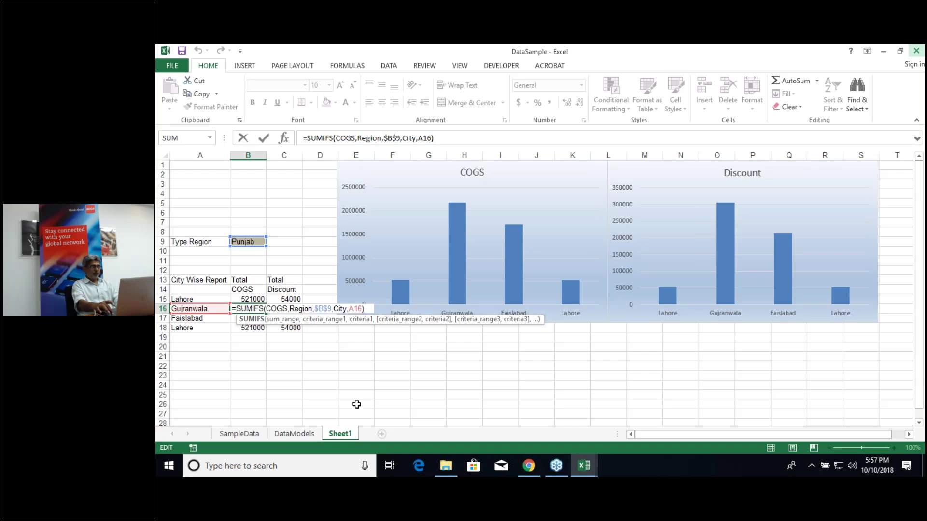
{"action": "key", "text": "Return"}
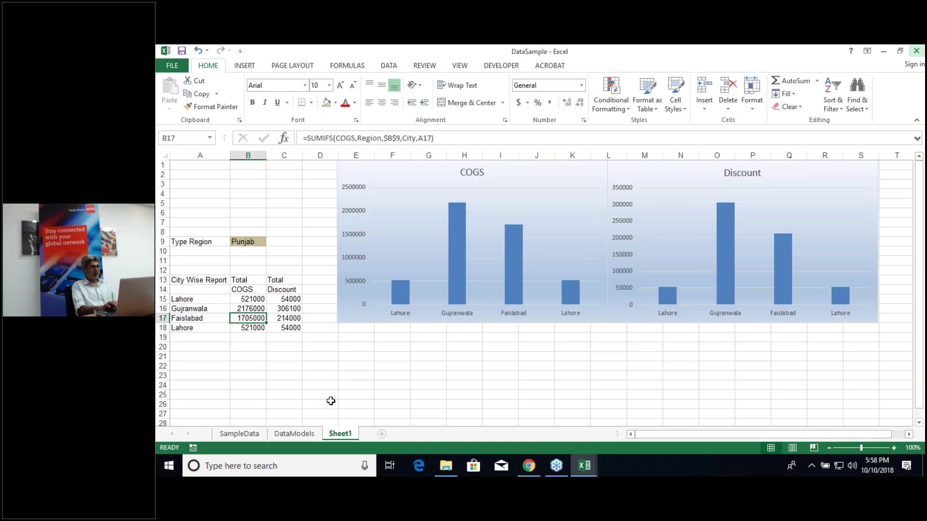
Step: Delete the Sheet1 and DataModels worksheets, confirming each deletion
{"action": "right_click", "coordinate": [341, 436]}
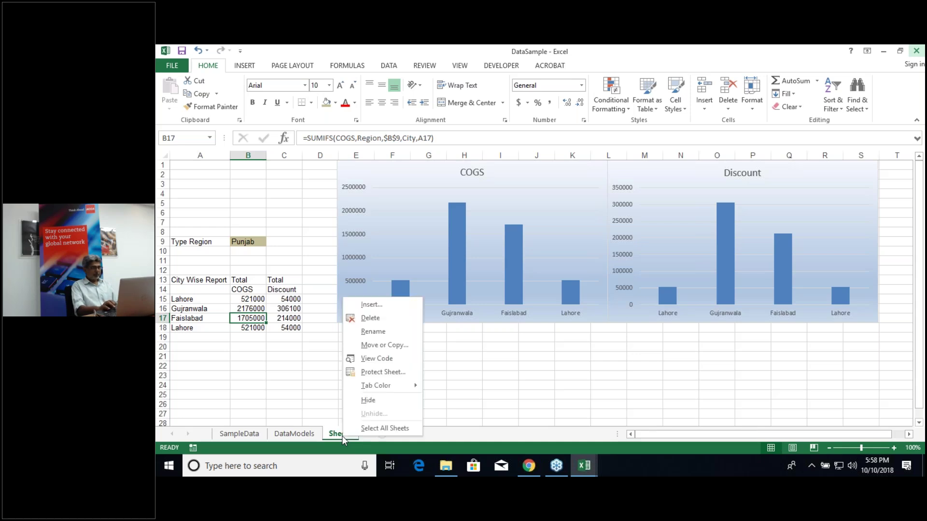
{"action": "left_click", "coordinate": [378, 317]}
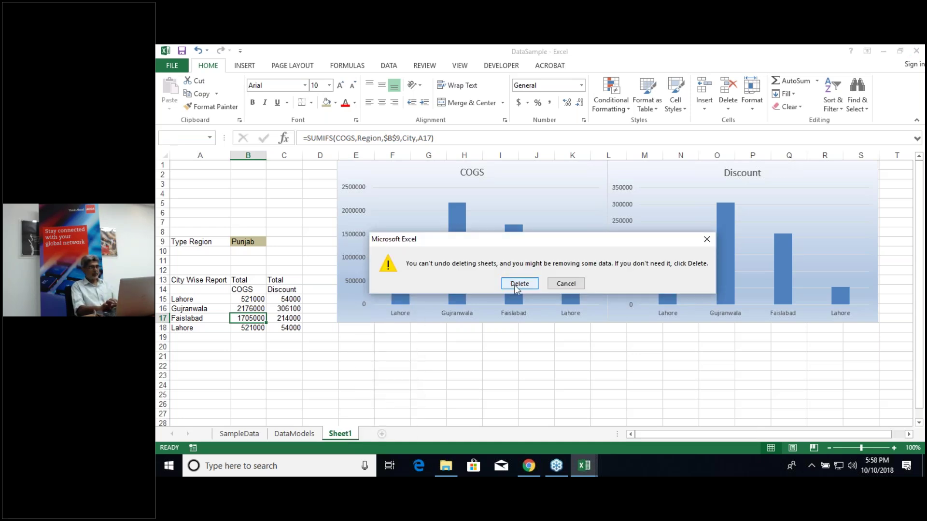
{"action": "left_click", "coordinate": [516, 288]}
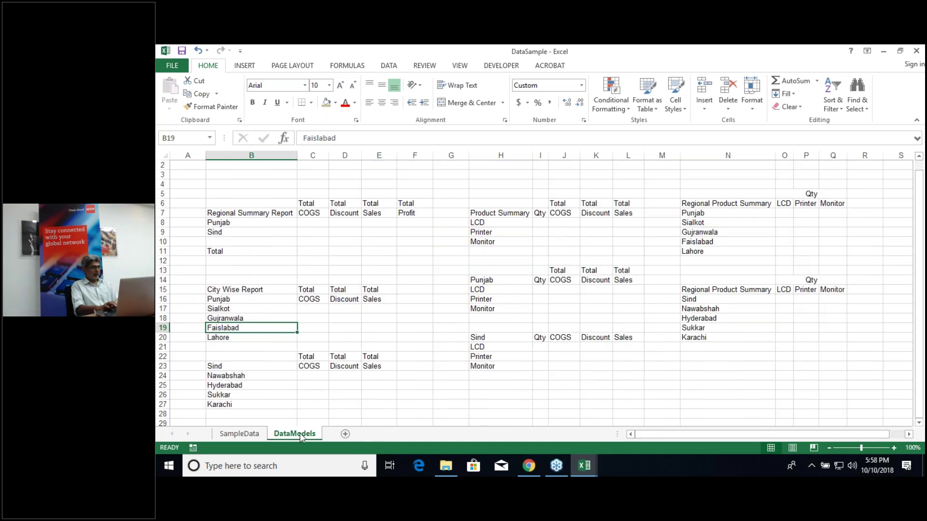
{"action": "right_click", "coordinate": [302, 437]}
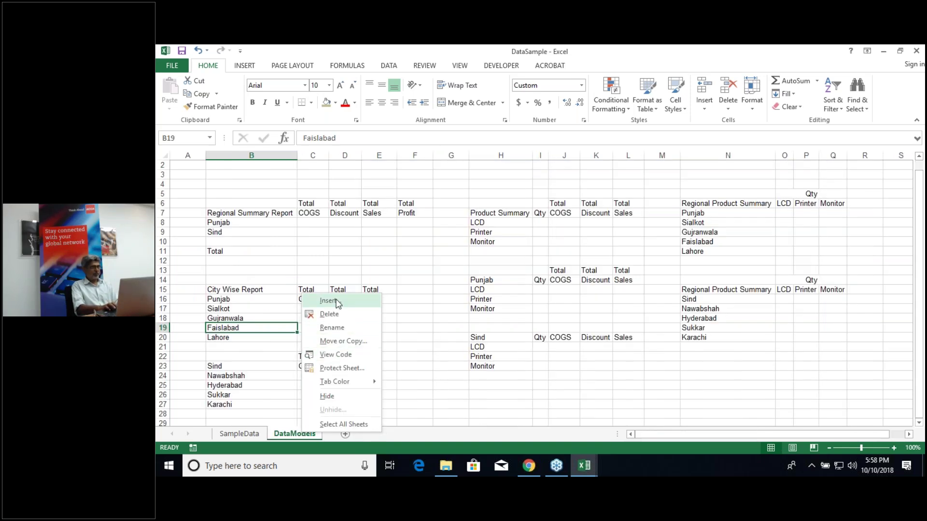
{"action": "left_click", "coordinate": [328, 315]}
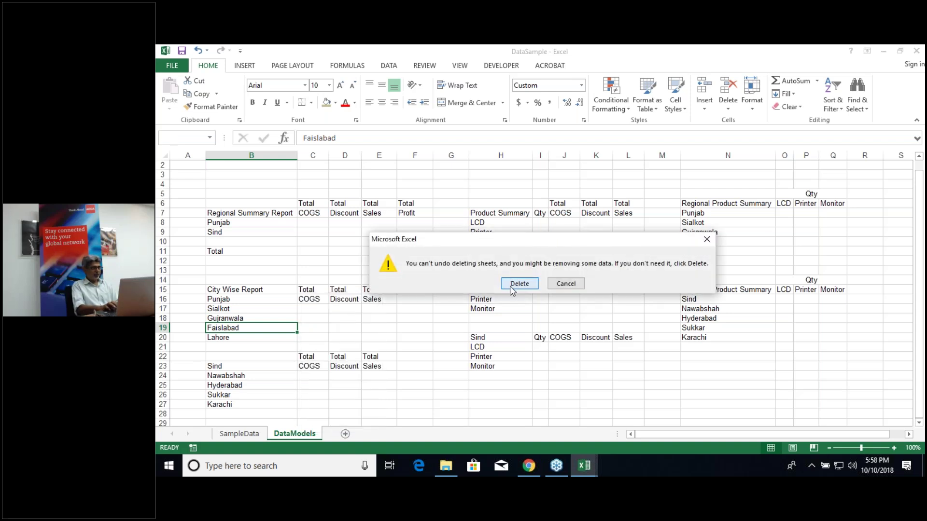
{"action": "left_click", "coordinate": [511, 285]}
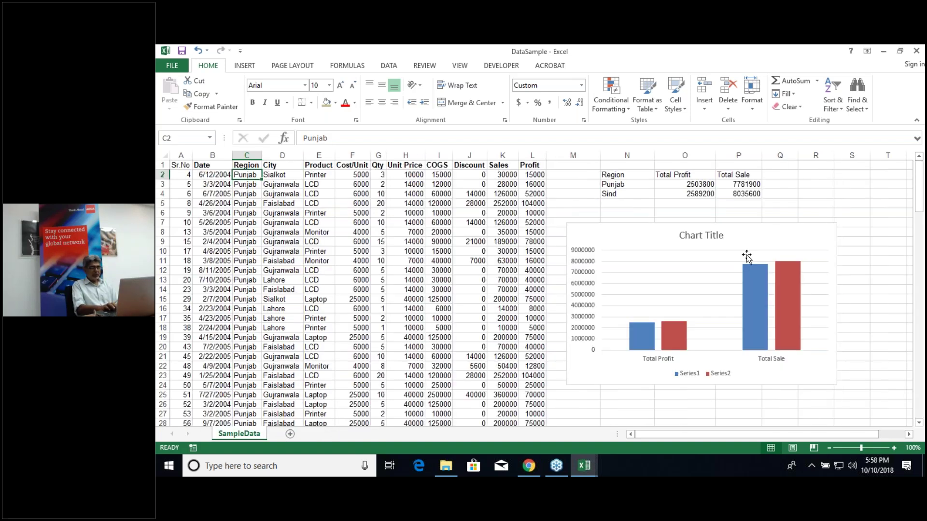
Step: Delete the Total Profit/Total Sale chart from the SampleData sheet
{"action": "left_click", "coordinate": [797, 242]}
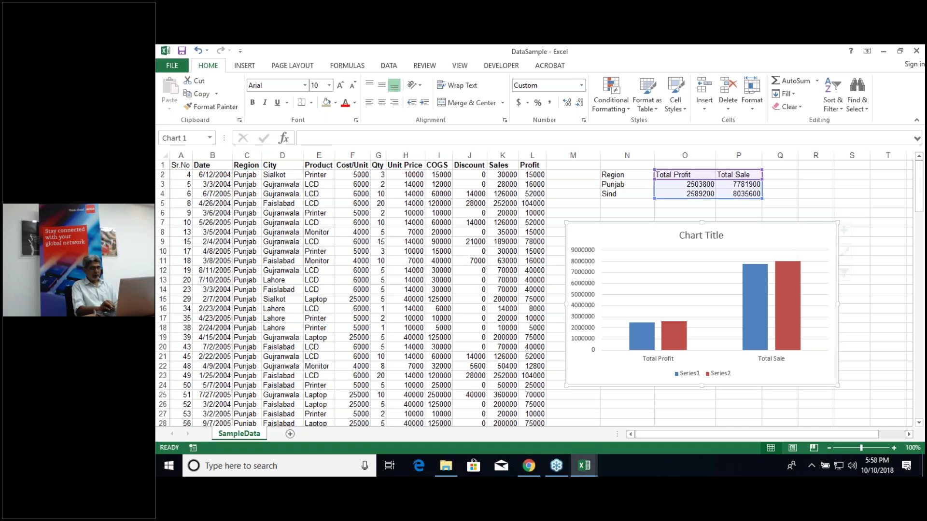
{"action": "right_click", "coordinate": [798, 241]}
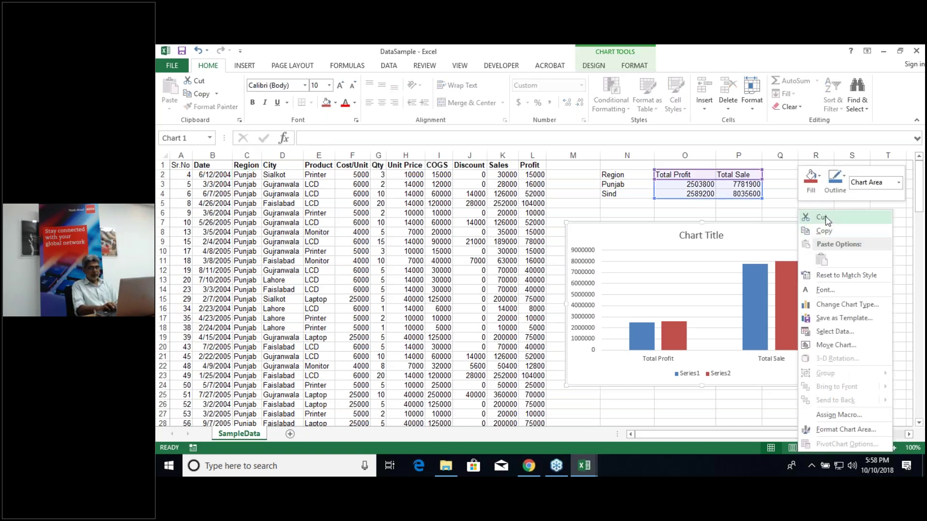
{"action": "key", "text": "Escape"}
{"action": "left_click", "coordinate": [247, 175]}
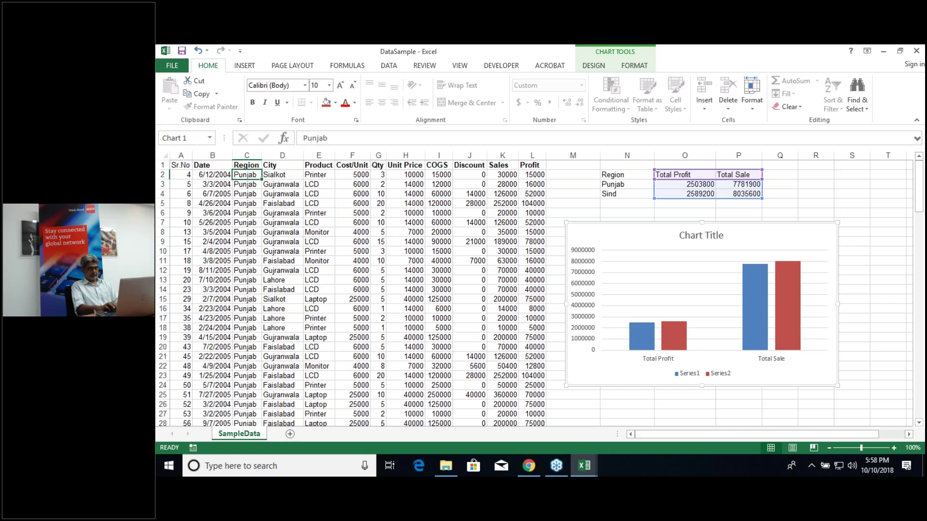
{"action": "key", "text": "Delete"}
Step: Delete the Region summary columns N through P, then check the Discount formula in J11
{"action": "left_click", "coordinate": [638, 143]}
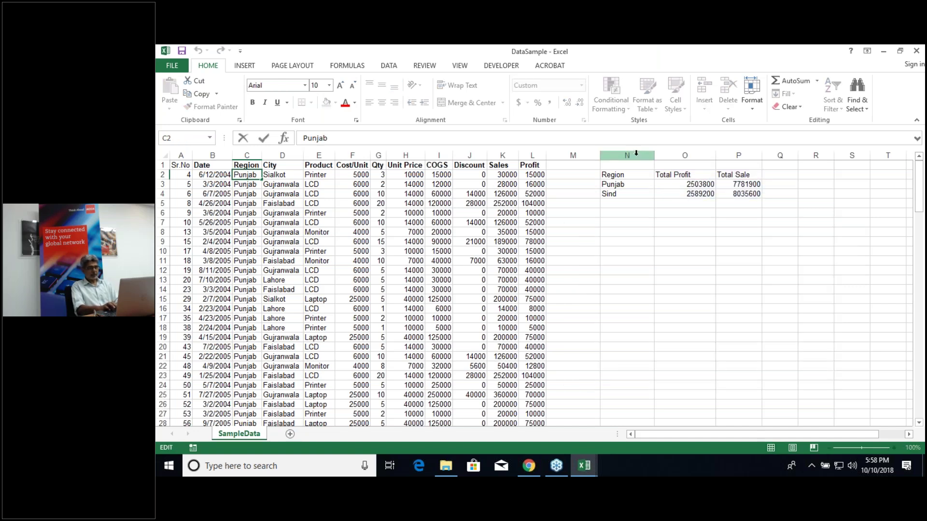
{"action": "left_click", "coordinate": [532, 155]}
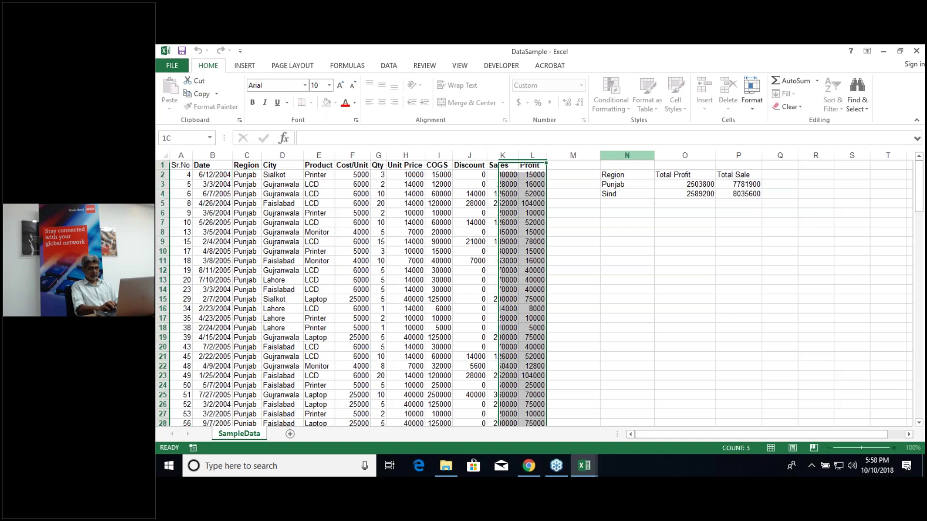
{"action": "left_click_drag", "start_coordinate": [627, 154], "coordinate": [738, 155]}
{"action": "right_click", "coordinate": [744, 156]}
{"action": "key", "text": "Escape"}
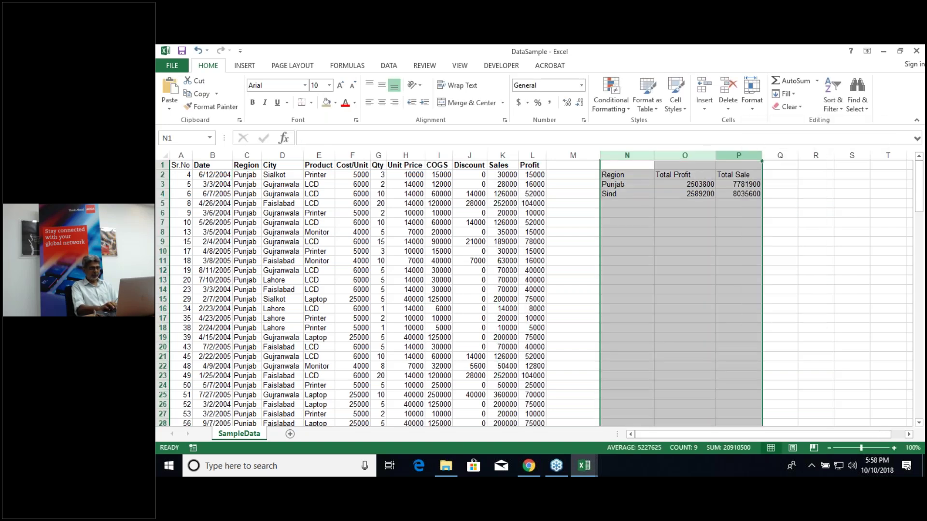
{"action": "key", "text": "ctrl+minus"}
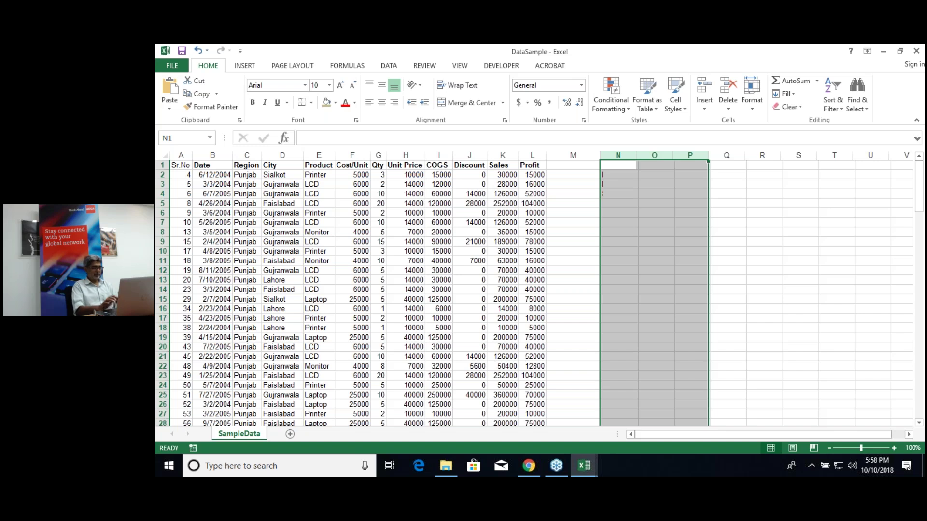
{"action": "left_click", "coordinate": [464, 264]}
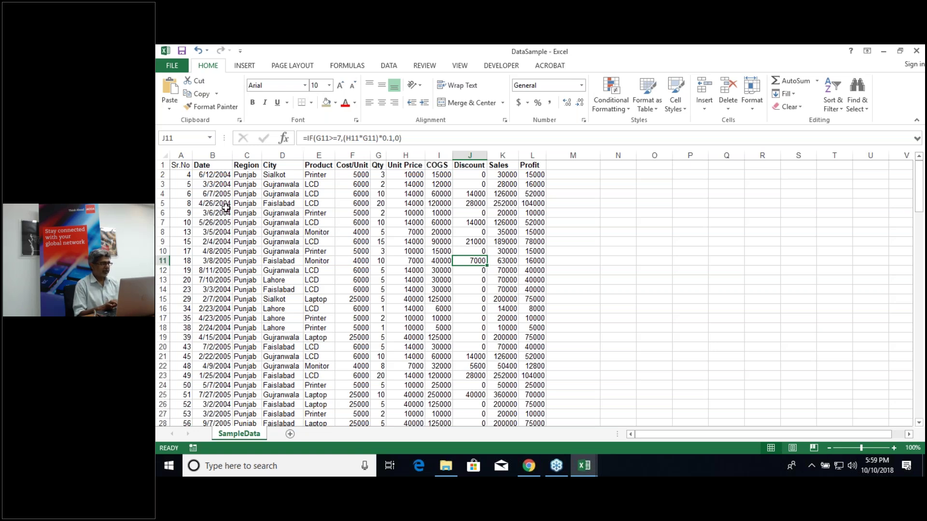
{"action": "left_click", "coordinate": [225, 206]}
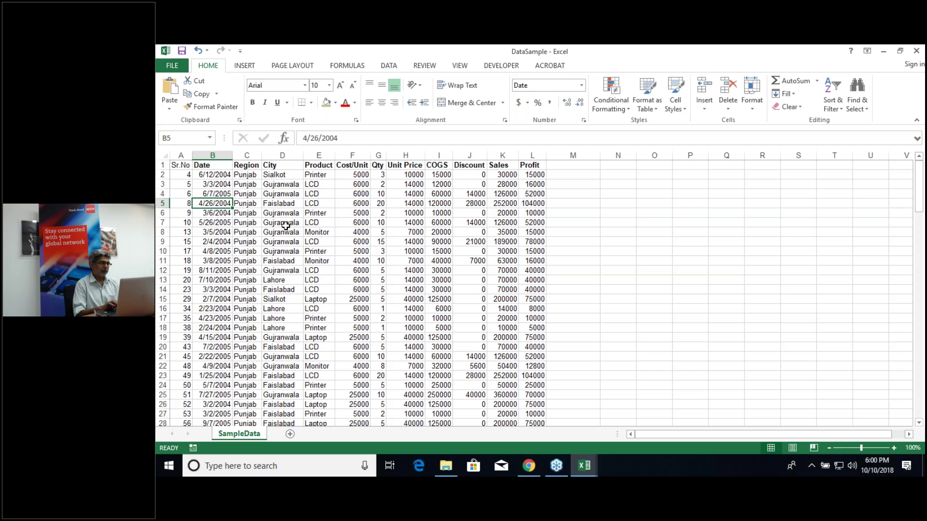
{"action": "left_click", "coordinate": [285, 222]}
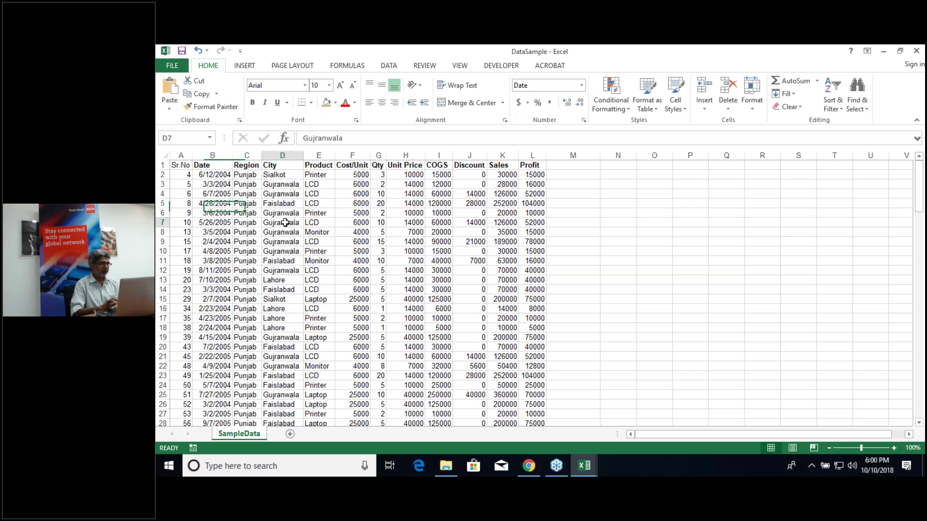
{"action": "key", "text": "Delete"}
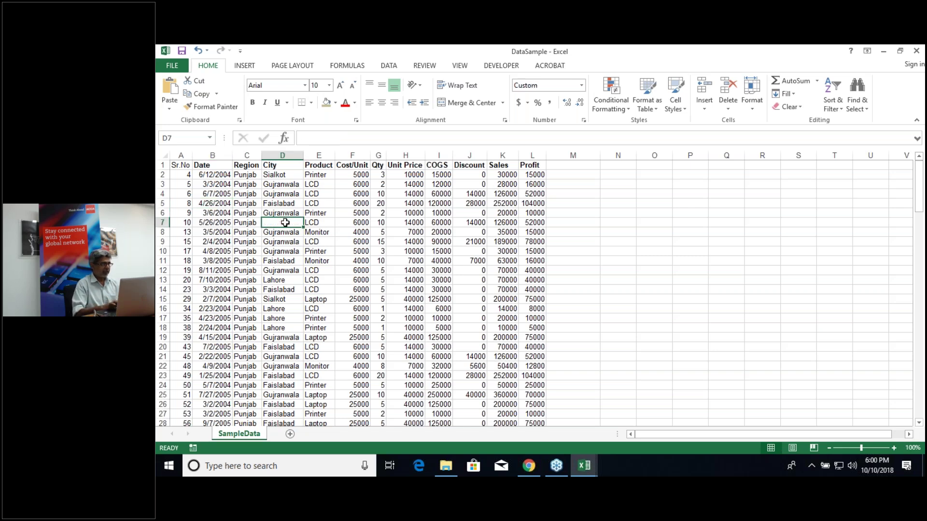
{"action": "left_click", "coordinate": [288, 241]}
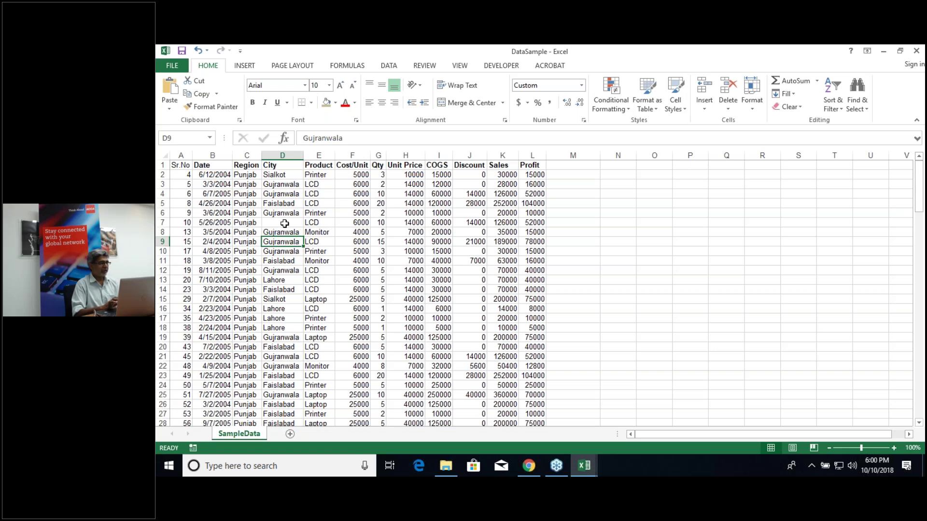
{"action": "left_click", "coordinate": [285, 222]}
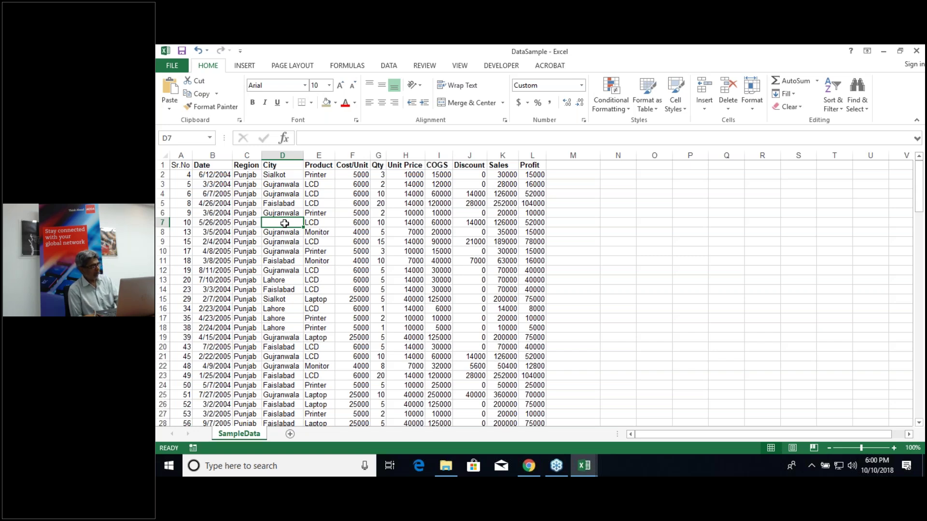
{"action": "key", "text": "ctrl+z"}
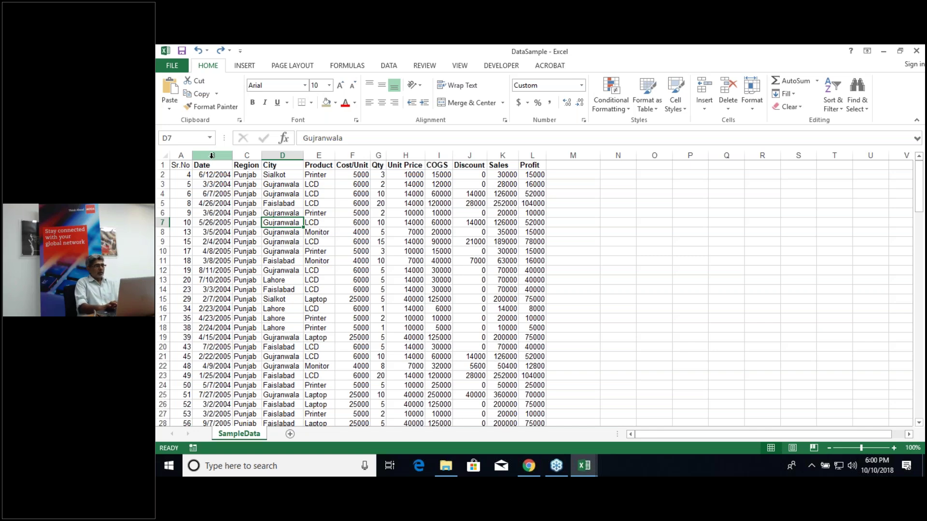
{"action": "left_click", "coordinate": [212, 155]}
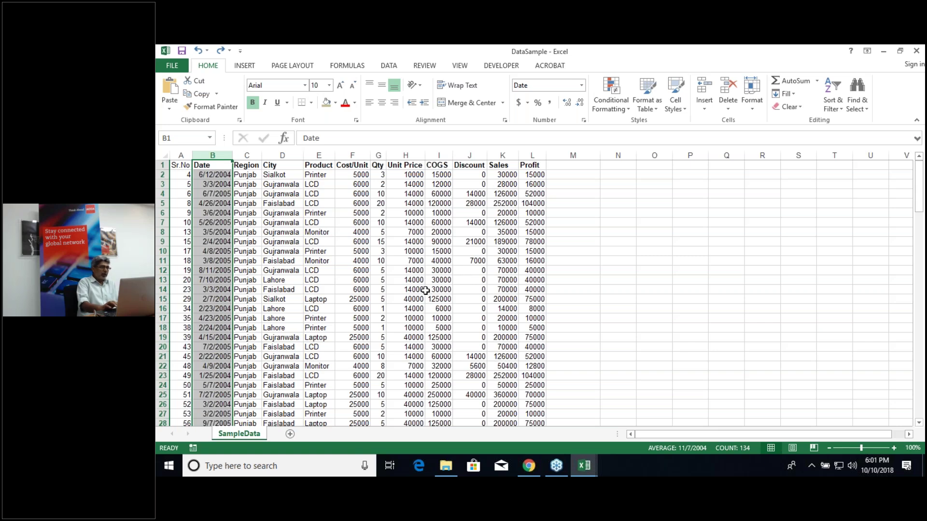
Step: Check the unit price in H13 and cost per unit in F13, then go to the Insert ribbon
{"action": "left_click", "coordinate": [395, 280]}
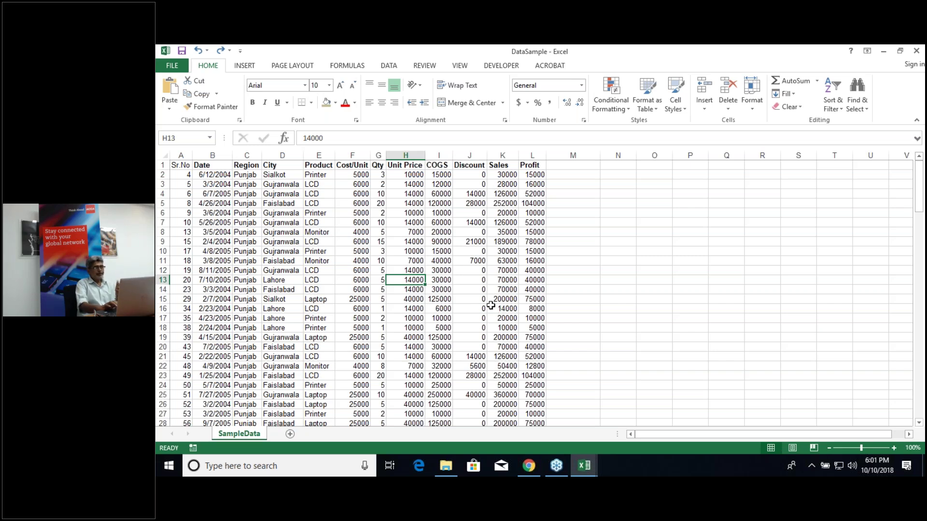
{"action": "left_click", "coordinate": [360, 281]}
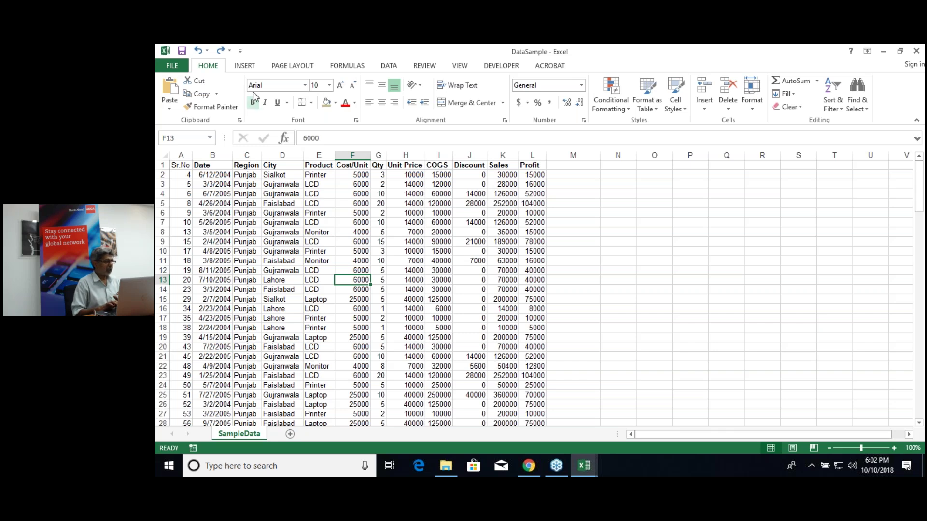
{"action": "left_click", "coordinate": [244, 65]}
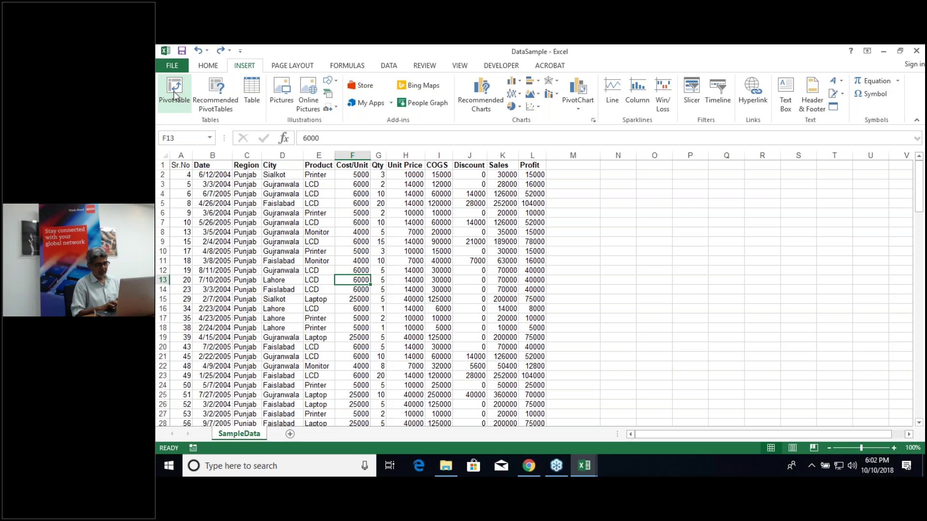
Step: Create an empty PivotTable from SampleData!$A$1:$L$134 on a new worksheet
{"action": "left_click", "coordinate": [175, 94]}
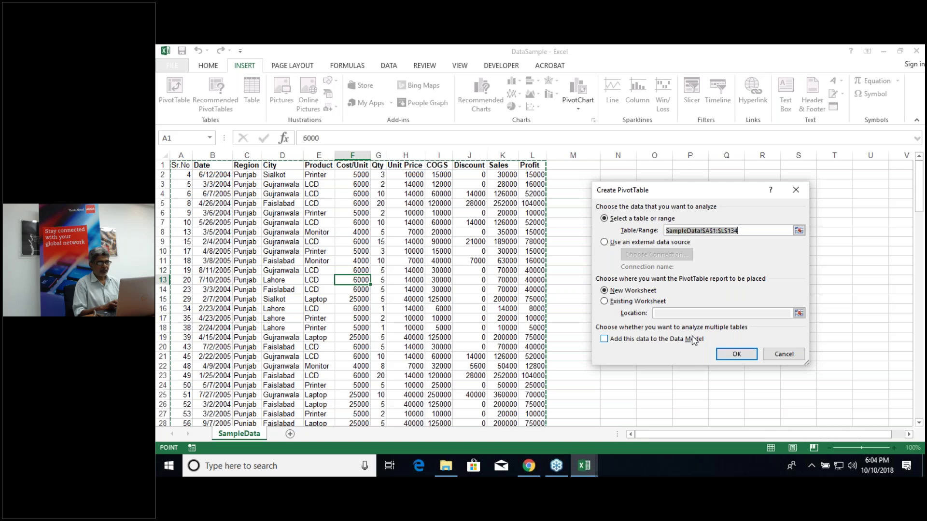
{"action": "left_click", "coordinate": [735, 354]}
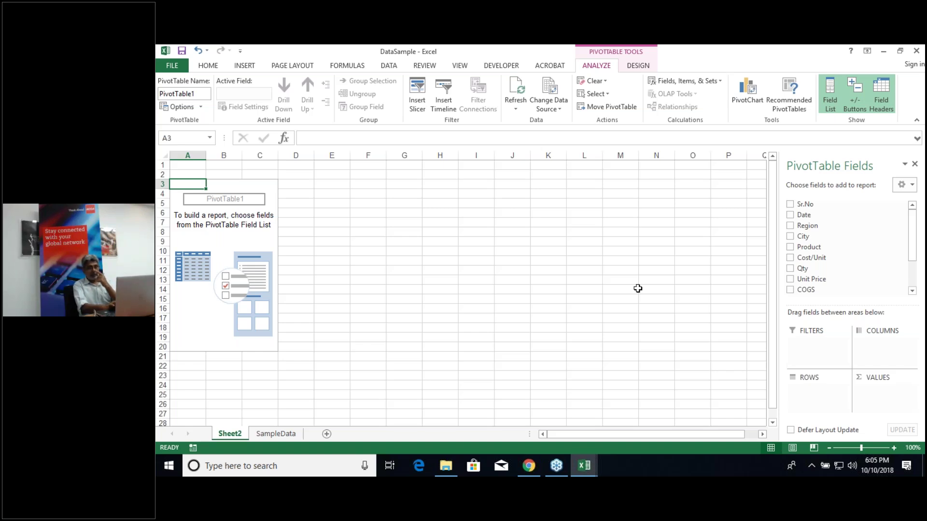
Step: Add Product to Rows and COGS to Values, giving Sum of COGS per product totalling 9572000
{"action": "left_click", "coordinate": [790, 247]}
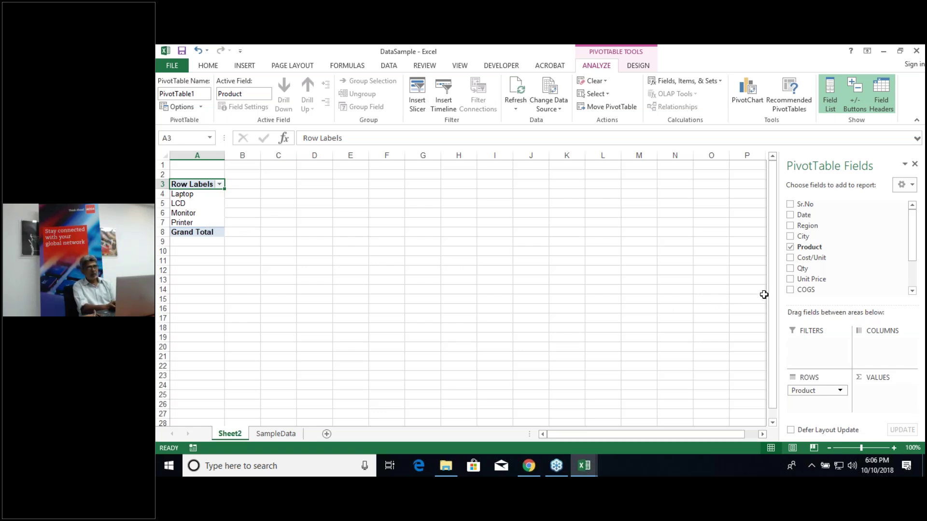
{"action": "left_click", "coordinate": [790, 290]}
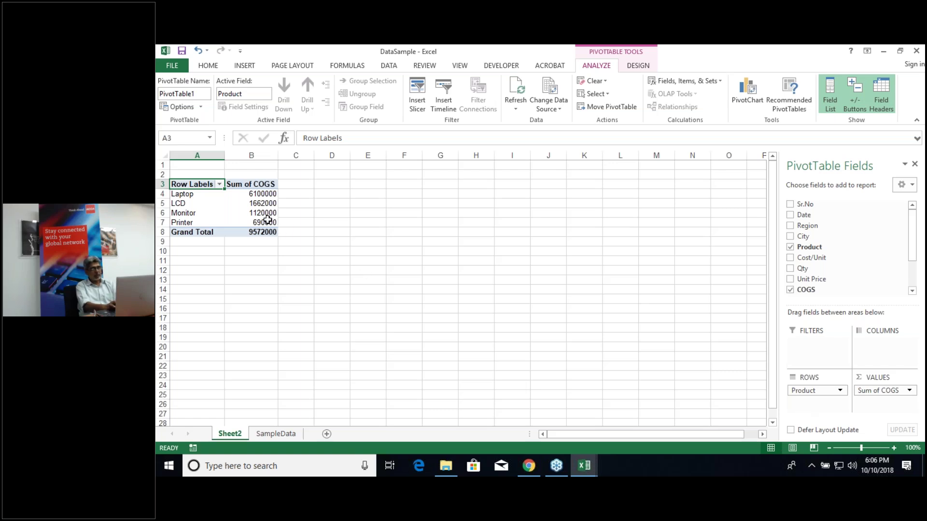
{"action": "mouse_move", "coordinate": [263, 214]}
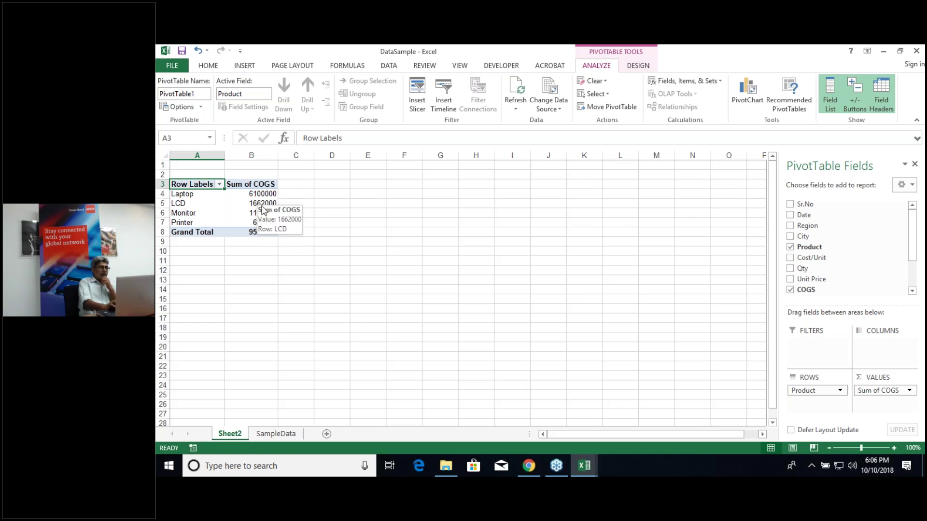
{"action": "left_click", "coordinate": [256, 203]}
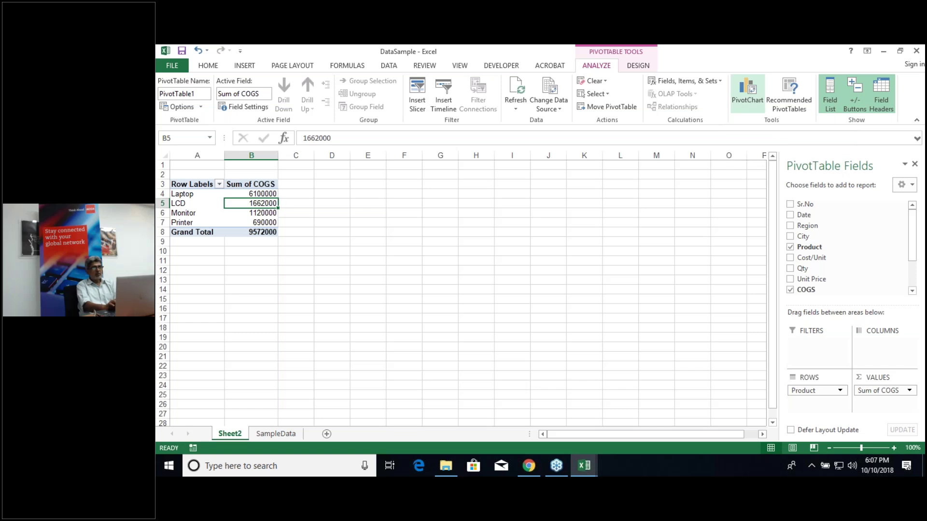
Step: Insert a Clustered Column PivotChart of Sum of COGS by Product and move it over columns E–L
{"action": "left_click", "coordinate": [747, 94]}
{"action": "mouse_move", "coordinate": [511, 244]}
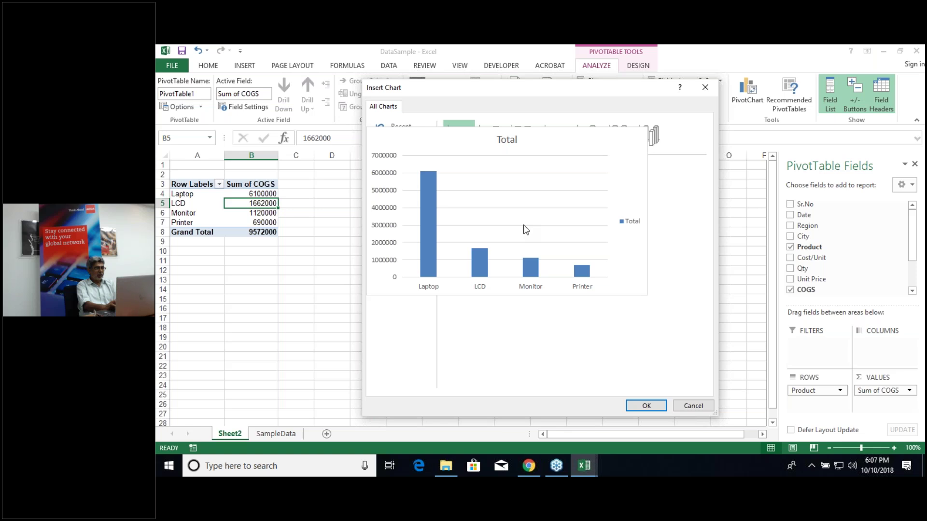
{"action": "double_click", "coordinate": [524, 227]}
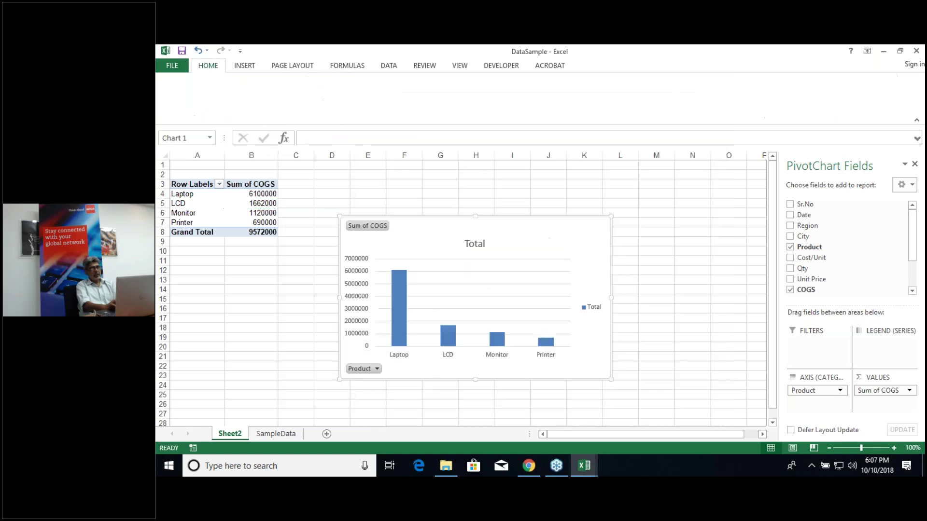
{"action": "left_click_drag", "start_coordinate": [522, 240], "coordinate": [555, 184]}
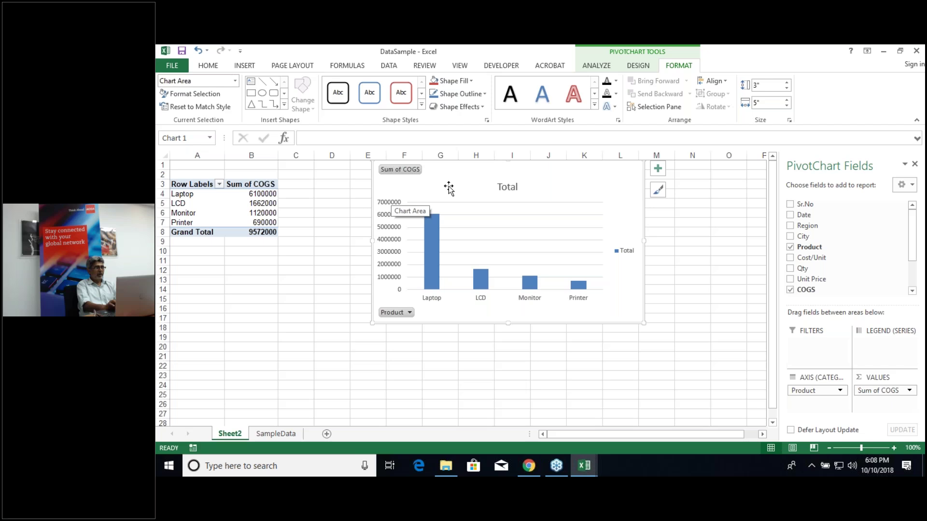
{"action": "mouse_move", "coordinate": [257, 203]}
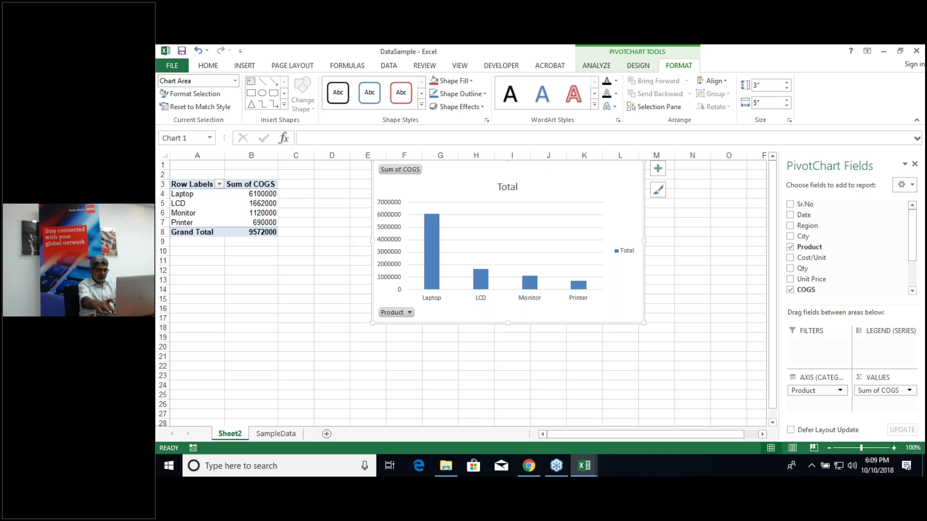
Step: Remove the COGS PivotChart and switch to the PivotTable Analyze commands
{"action": "key", "text": "Delete"}
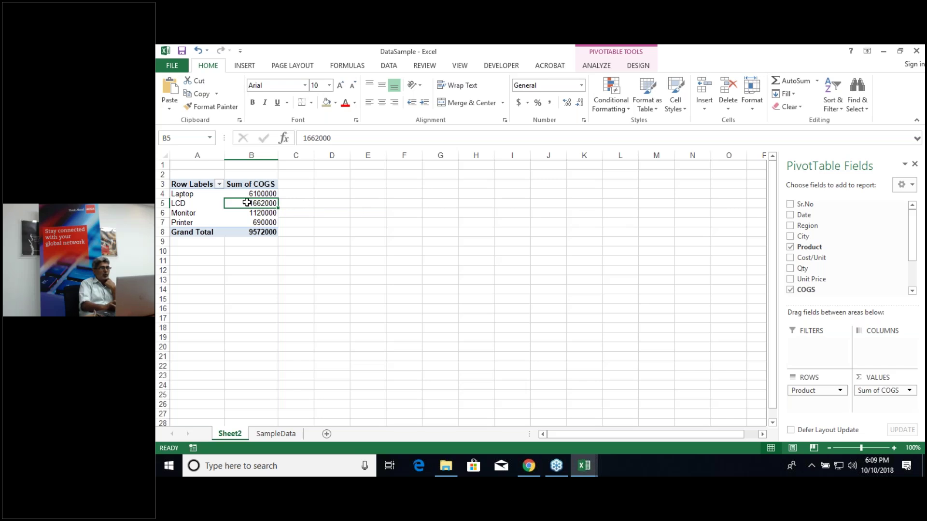
{"action": "mouse_move", "coordinate": [247, 203]}
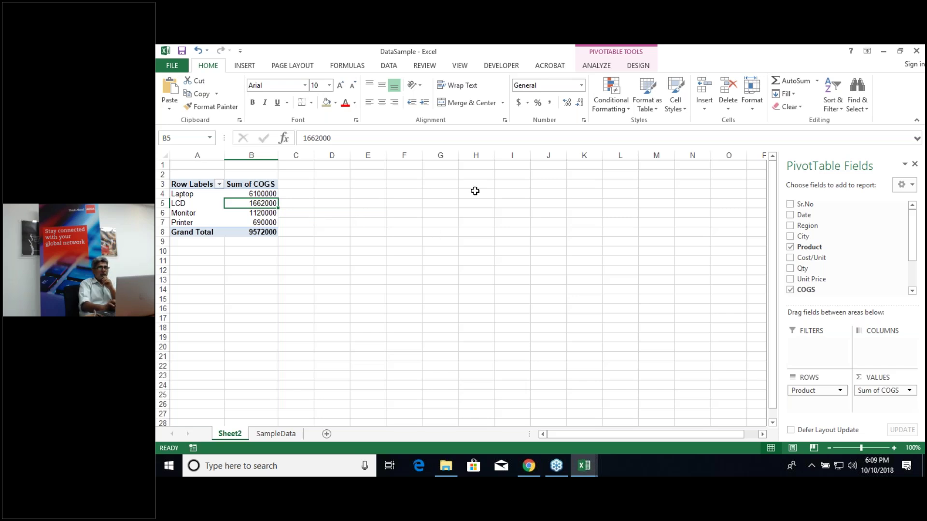
{"action": "left_click", "coordinate": [598, 66]}
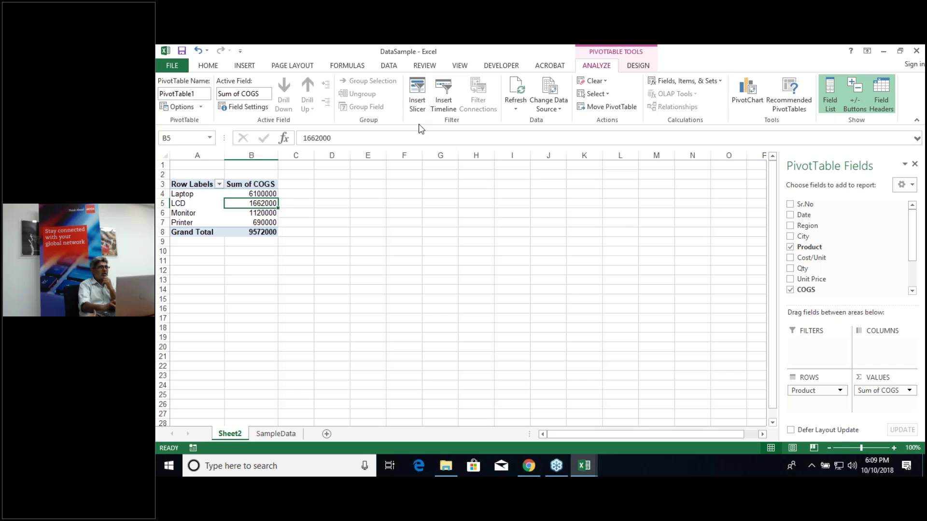
Step: Insert a Region slicer offering Punjab and Sind, and shorten it to fit both options
{"action": "left_click", "coordinate": [417, 104]}
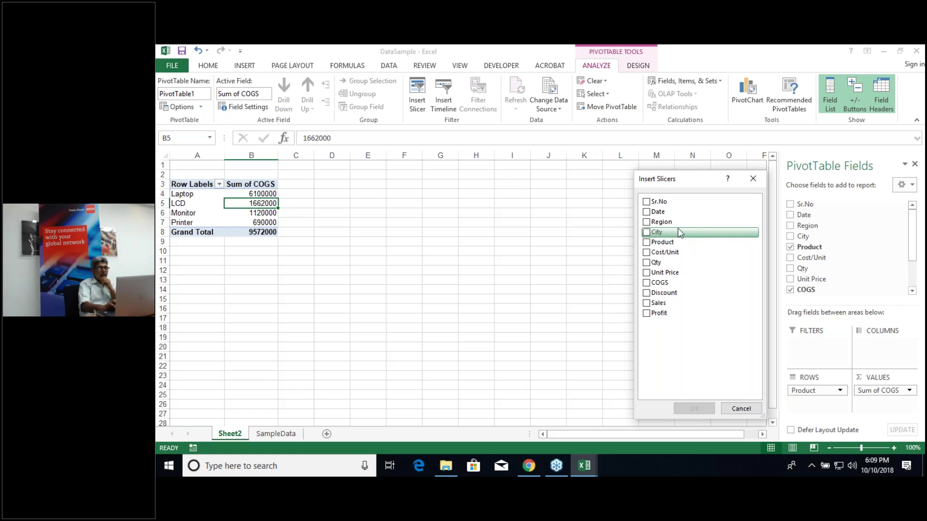
{"action": "left_click", "coordinate": [648, 223]}
{"action": "left_click", "coordinate": [694, 410]}
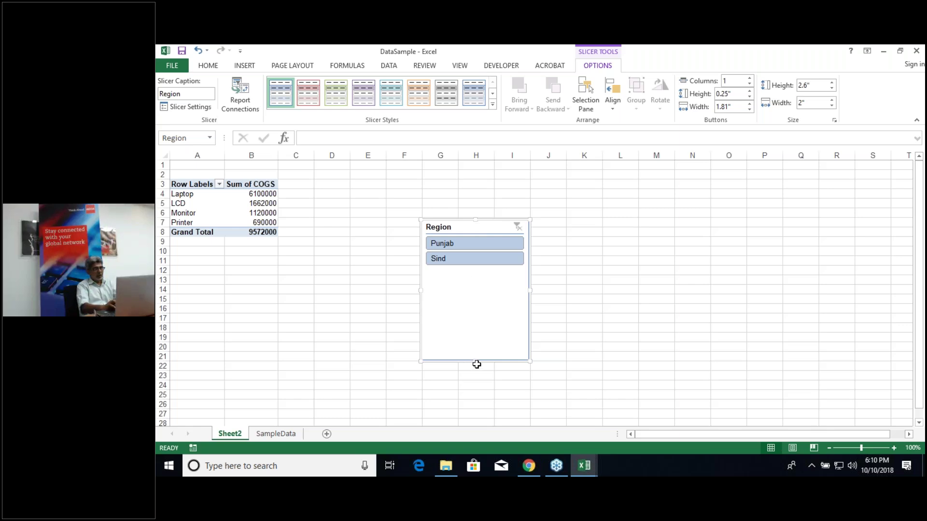
{"action": "left_click_drag", "start_coordinate": [475, 361], "coordinate": [480, 271]}
Step: Set the Region slicer to 2 columns and resize it to a single row of buttons
{"action": "scroll", "coordinate": [520, 247], "scroll_direction": "up", "scroll_amount": 2}
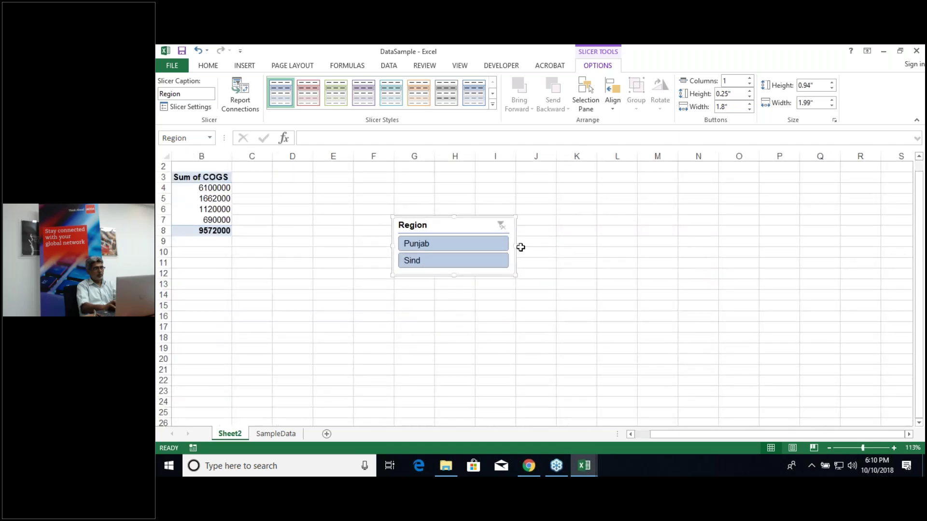
{"action": "left_click_drag", "start_coordinate": [514, 244], "coordinate": [463, 245]}
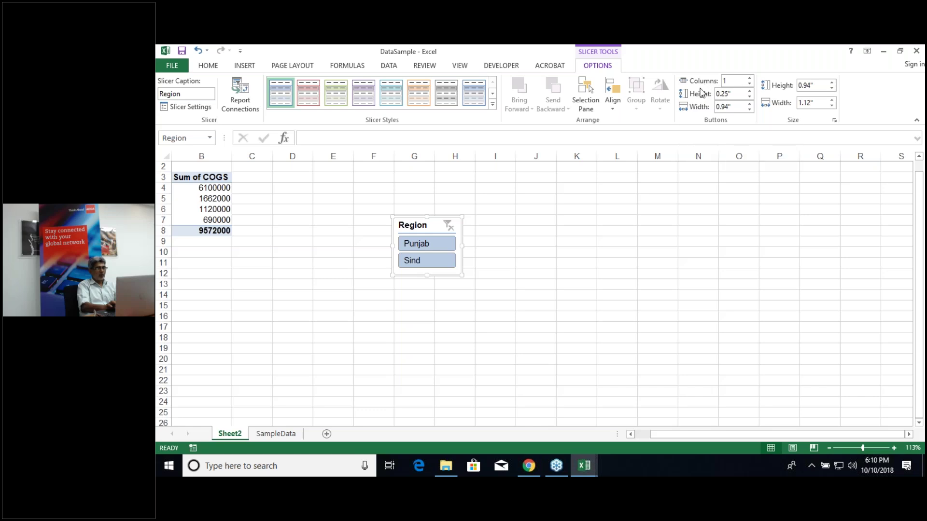
{"action": "left_click", "coordinate": [750, 79]}
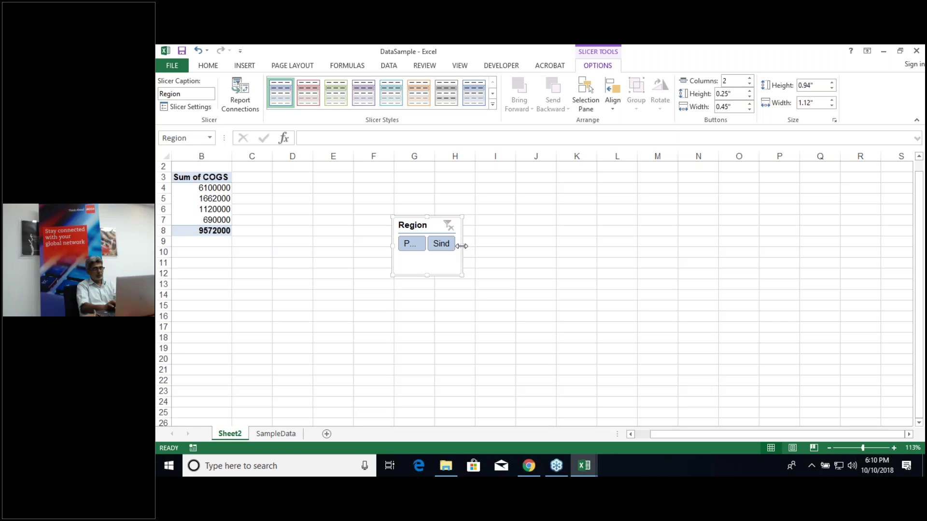
{"action": "left_click_drag", "start_coordinate": [462, 246], "coordinate": [494, 246]}
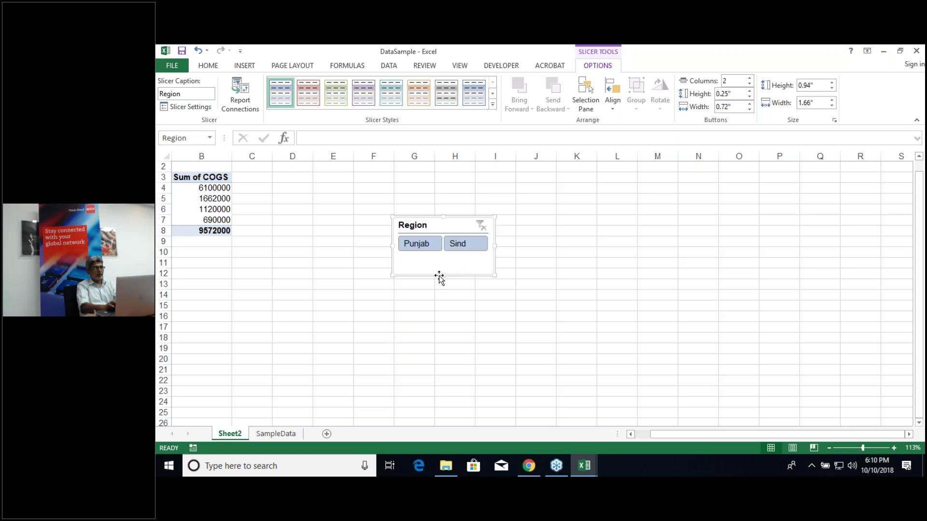
{"action": "left_click_drag", "start_coordinate": [443, 274], "coordinate": [443, 260]}
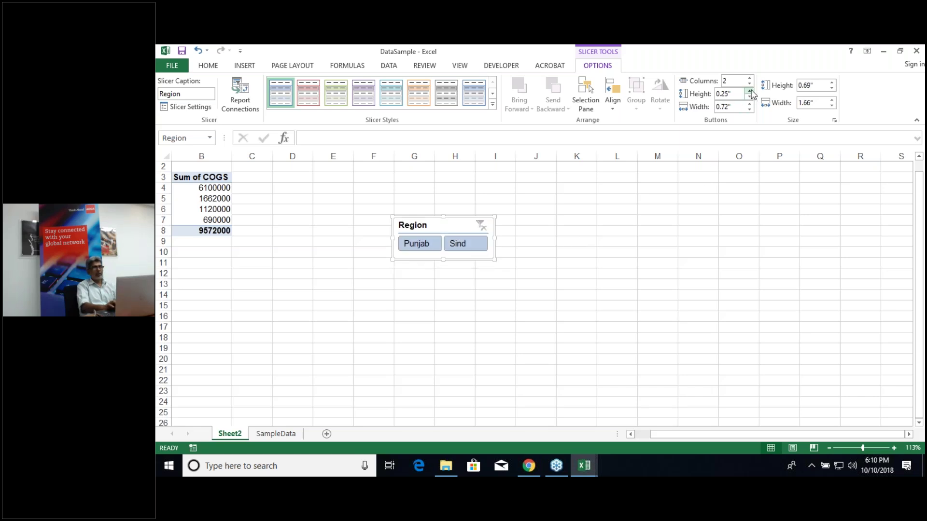
Step: Make the slicer buttons slightly taller and set their width to 0.6 inches
{"action": "left_click", "coordinate": [750, 91]}
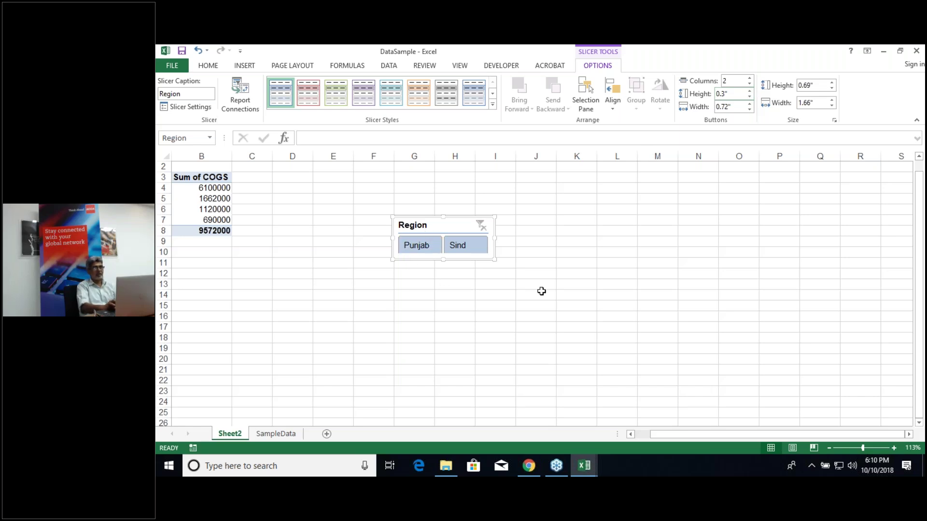
{"action": "left_click", "coordinate": [750, 103]}
{"action": "left_click", "coordinate": [750, 110]}
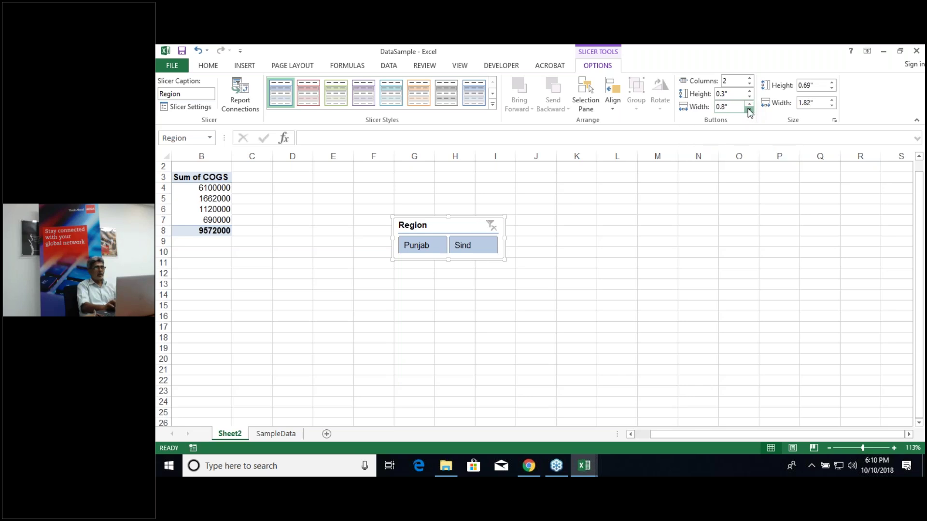
{"action": "left_click", "coordinate": [750, 111]}
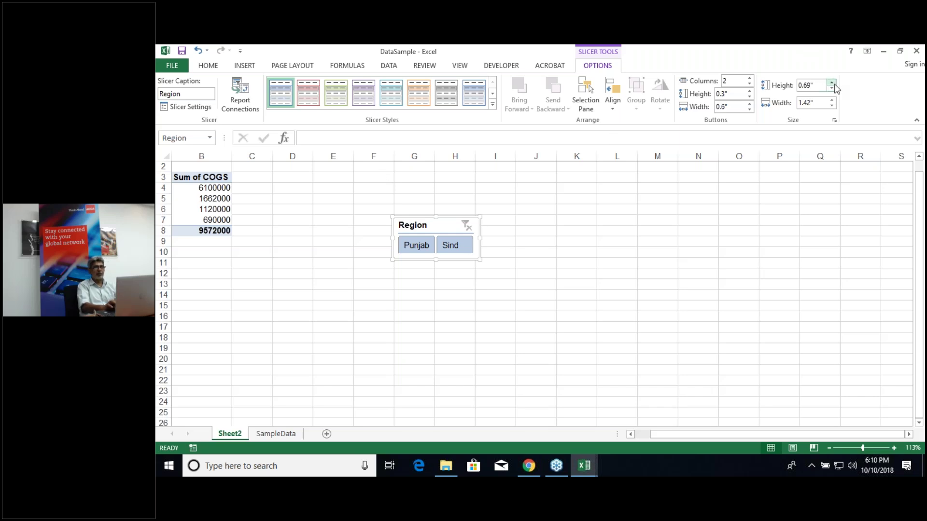
Step: Size the slicer to 0.76 inches tall and place it below the COGS table around B15
{"action": "left_click", "coordinate": [832, 83]}
{"action": "left_click", "coordinate": [832, 83]}
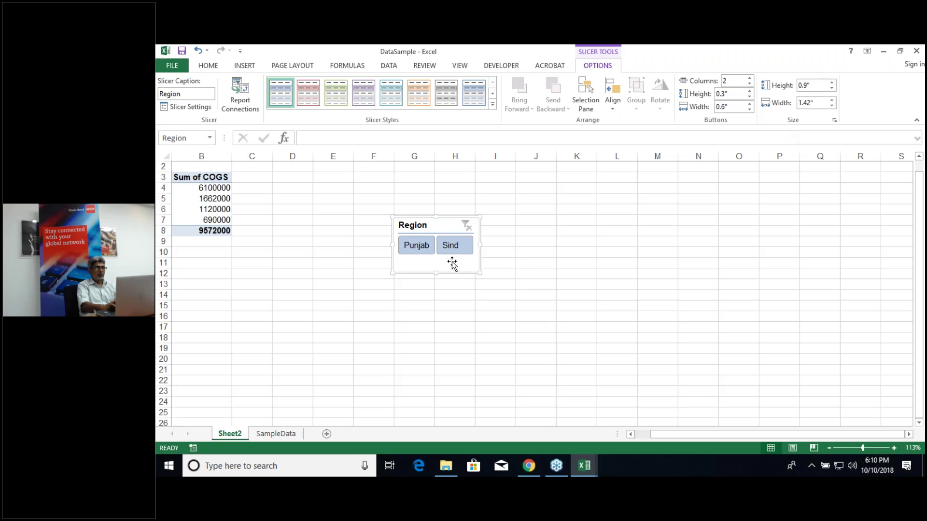
{"action": "left_click", "coordinate": [832, 89]}
{"action": "left_click", "coordinate": [832, 90]}
{"action": "left_click", "coordinate": [832, 89]}
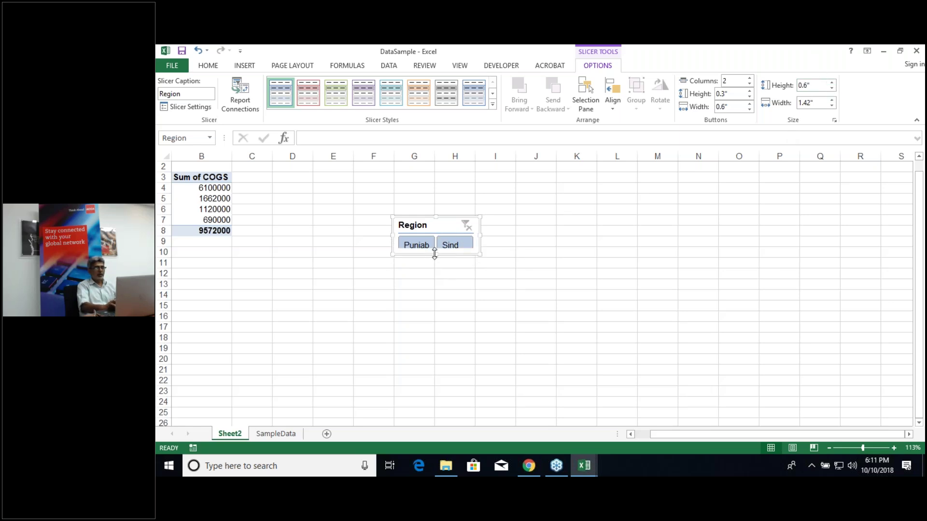
{"action": "left_click_drag", "start_coordinate": [435, 256], "coordinate": [436, 264]}
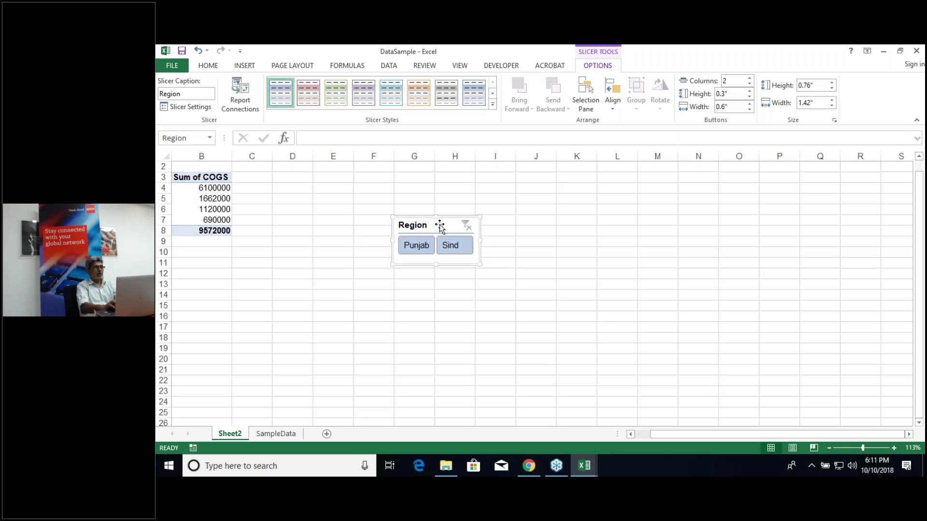
{"action": "left_click_drag", "start_coordinate": [439, 223], "coordinate": [221, 307]}
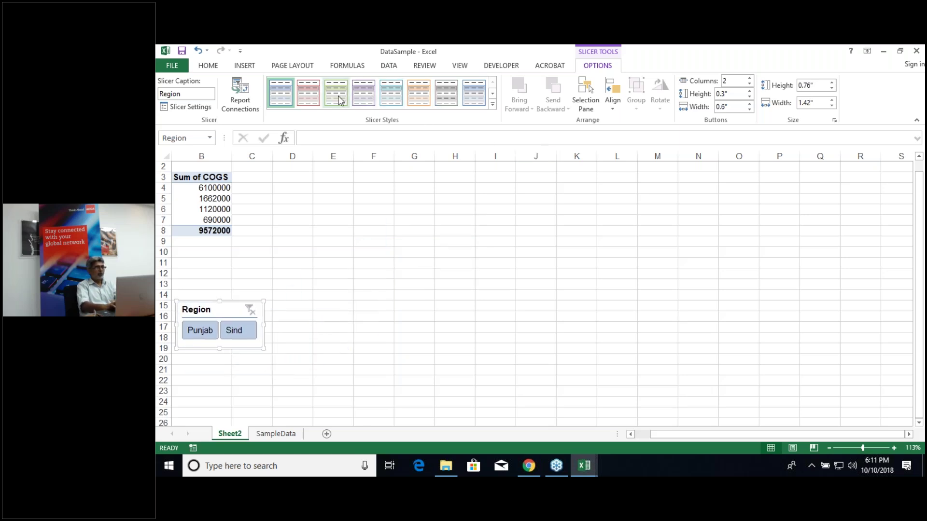
Step: Preview orange and dark grey styles, then apply the dark purple style to the Region slicer
{"action": "left_click", "coordinate": [419, 92]}
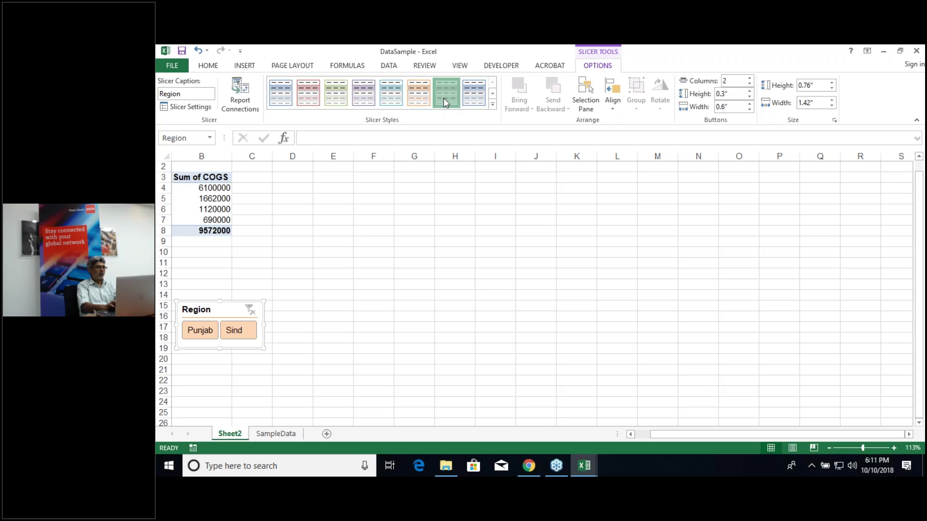
{"action": "left_click", "coordinate": [446, 94]}
{"action": "left_click", "coordinate": [492, 106]}
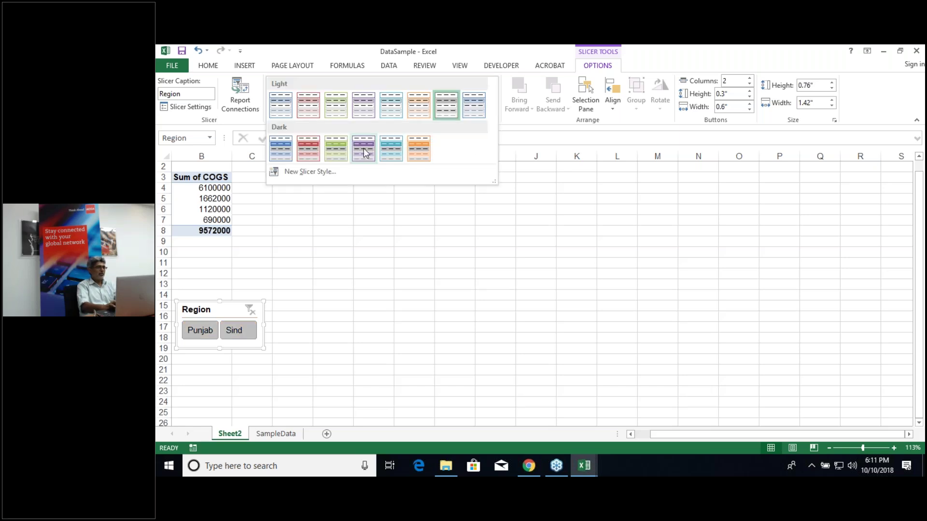
{"action": "left_click", "coordinate": [367, 150]}
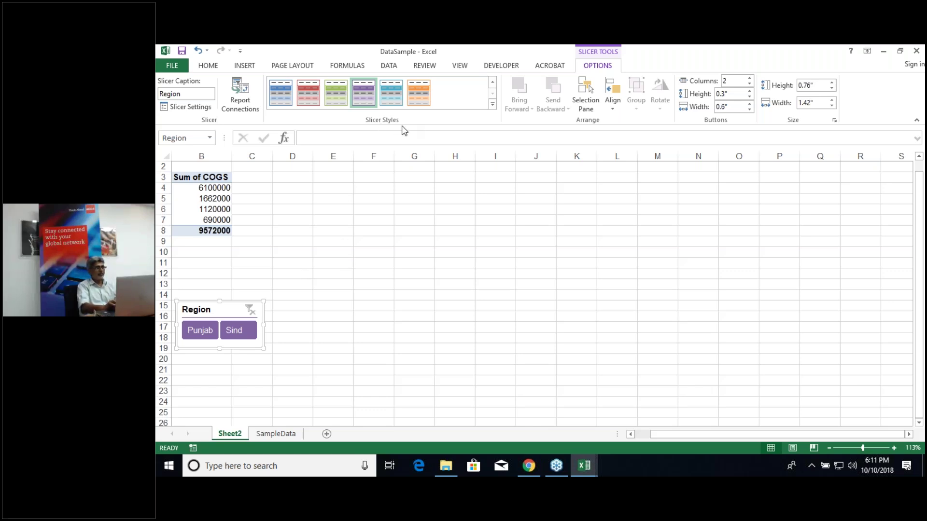
{"action": "left_click", "coordinate": [323, 243]}
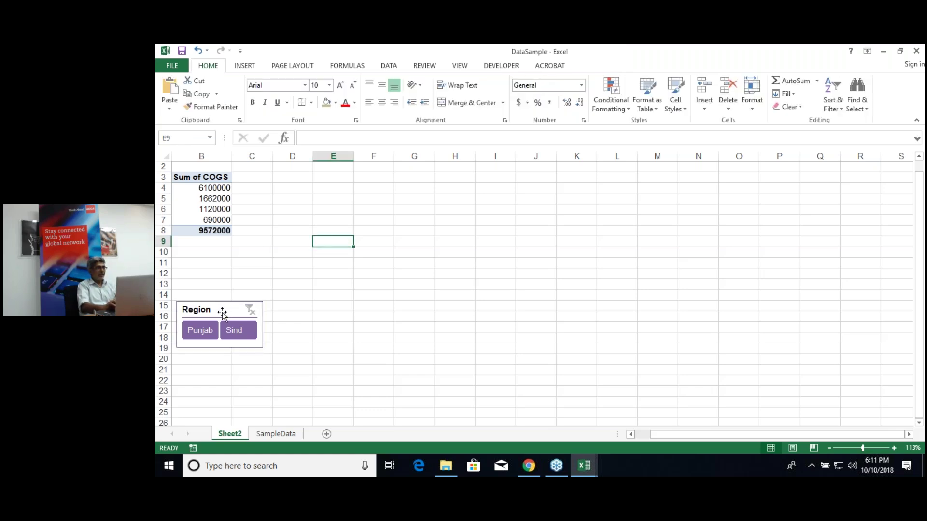
Step: Test the Region slicer with Punjab and Sind, clear its filter, and move it up to rows 12–16
{"action": "left_click", "coordinate": [198, 330]}
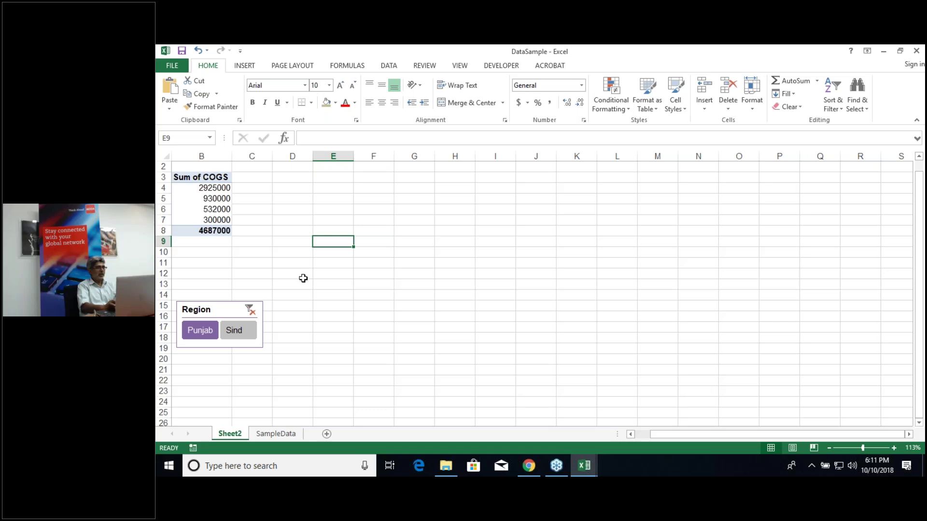
{"action": "left_click", "coordinate": [630, 435]}
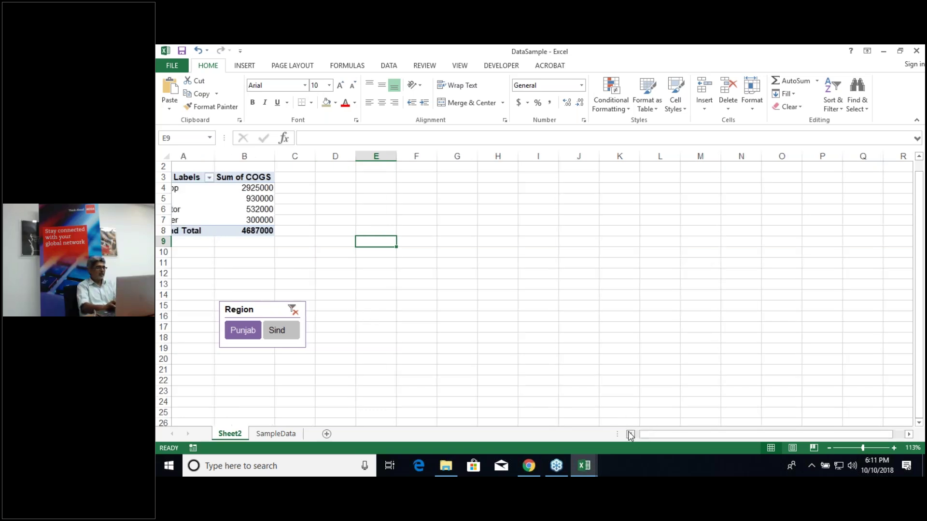
{"action": "left_click", "coordinate": [302, 333]}
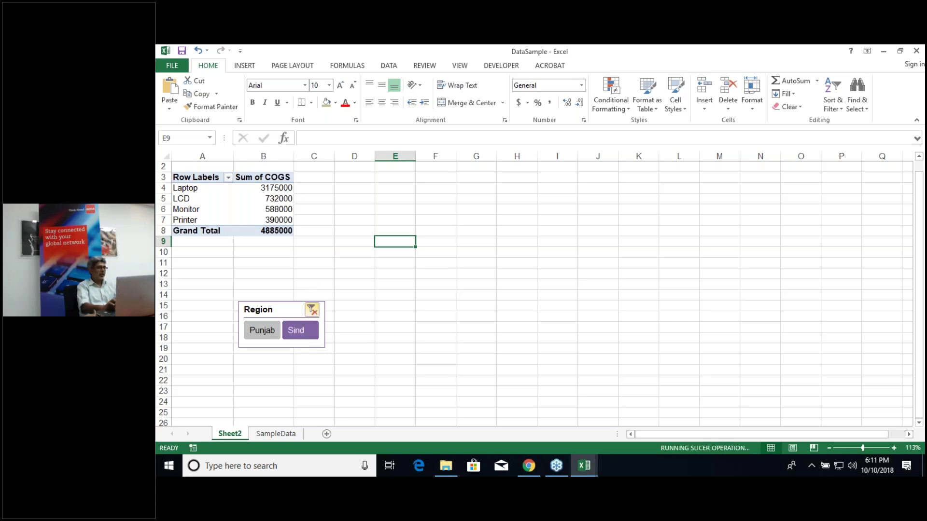
{"action": "left_click", "coordinate": [316, 311]}
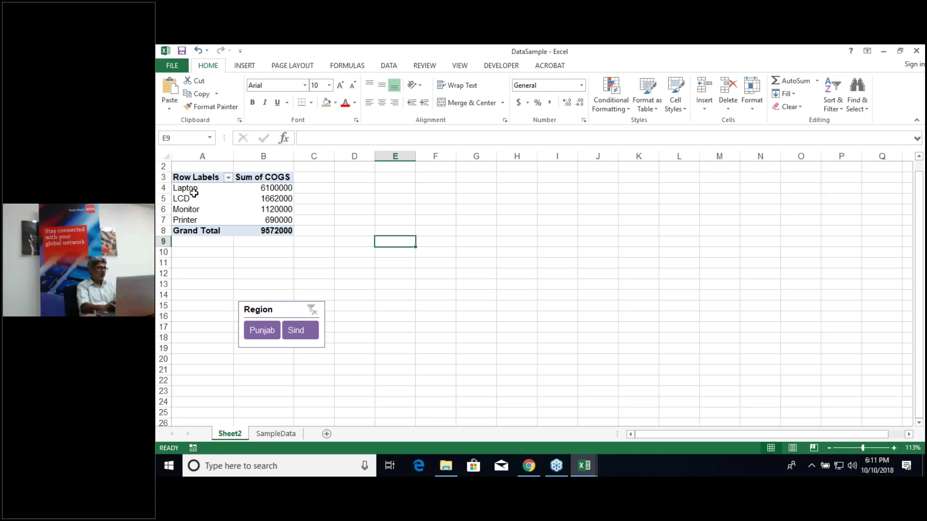
{"action": "left_click_drag", "start_coordinate": [281, 312], "coordinate": [215, 276]}
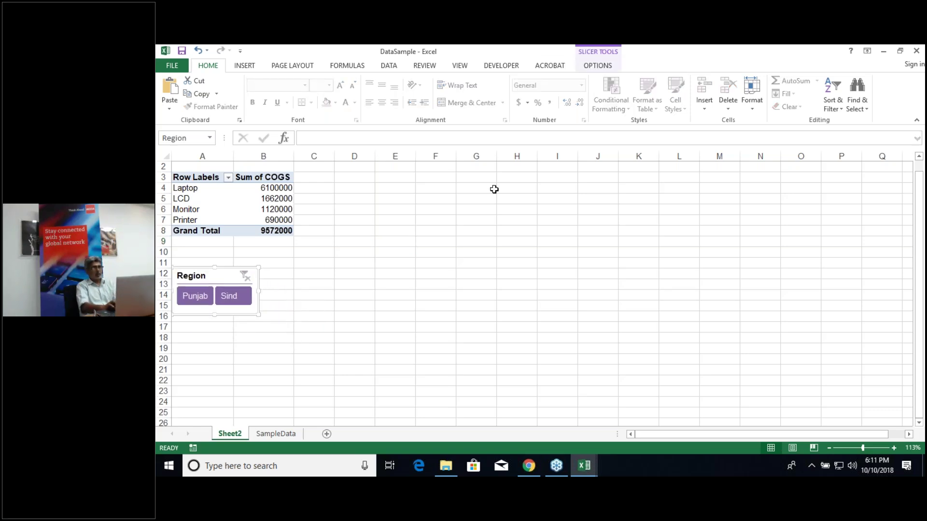
{"action": "left_click", "coordinate": [254, 202]}
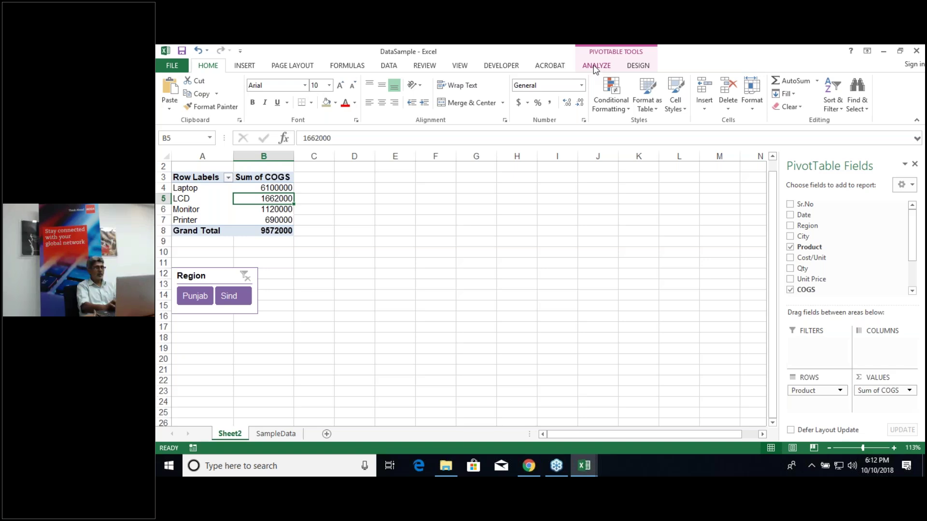
Step: Insert a Clustered Column PivotChart of Sum of COGS and place it beside the table at column E
{"action": "left_click", "coordinate": [593, 64]}
{"action": "left_click", "coordinate": [754, 97]}
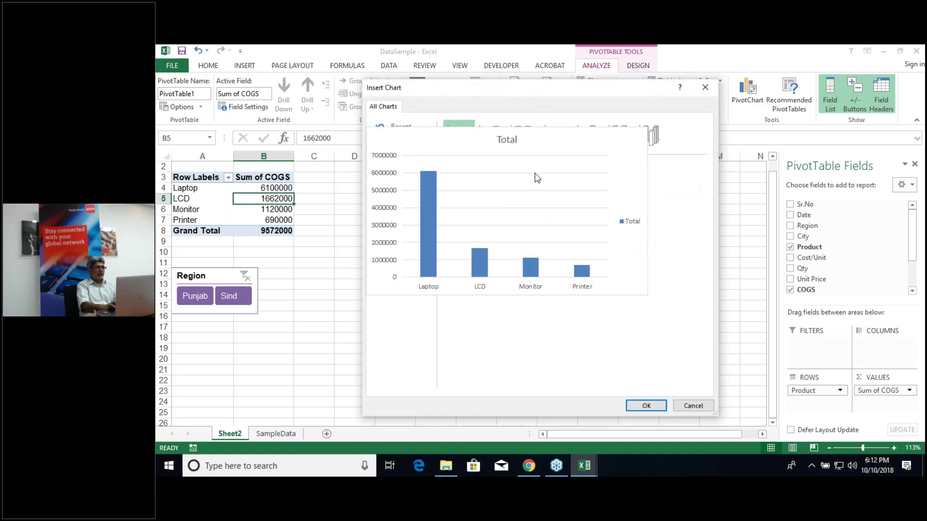
{"action": "mouse_move", "coordinate": [546, 190]}
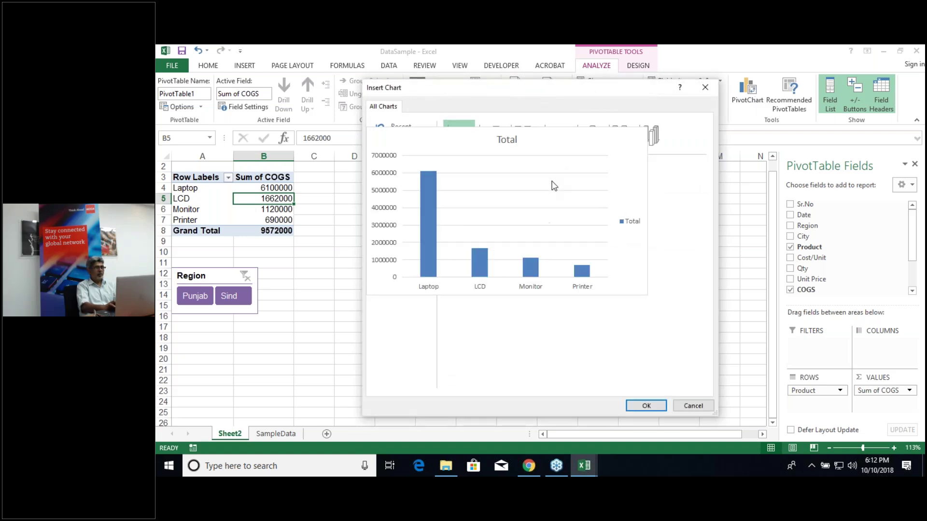
{"action": "key", "text": "Return"}
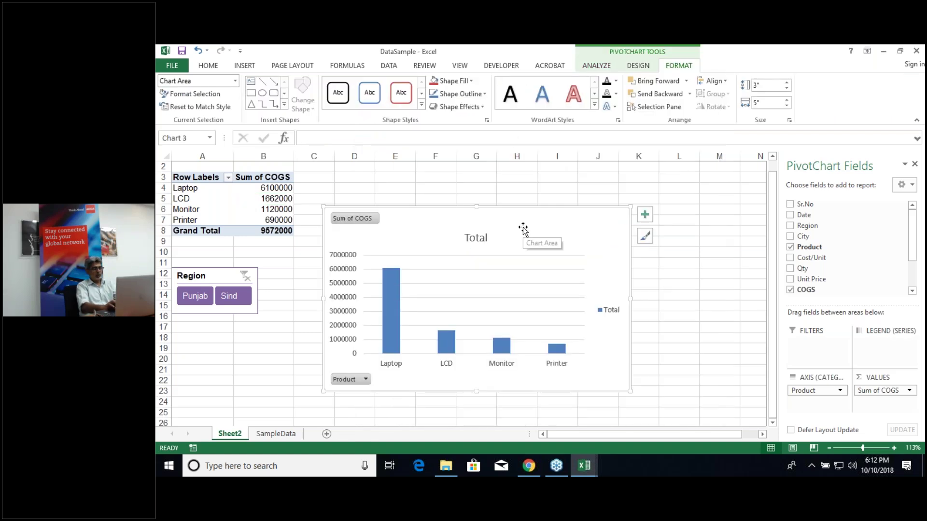
{"action": "left_click_drag", "start_coordinate": [523, 228], "coordinate": [583, 184]}
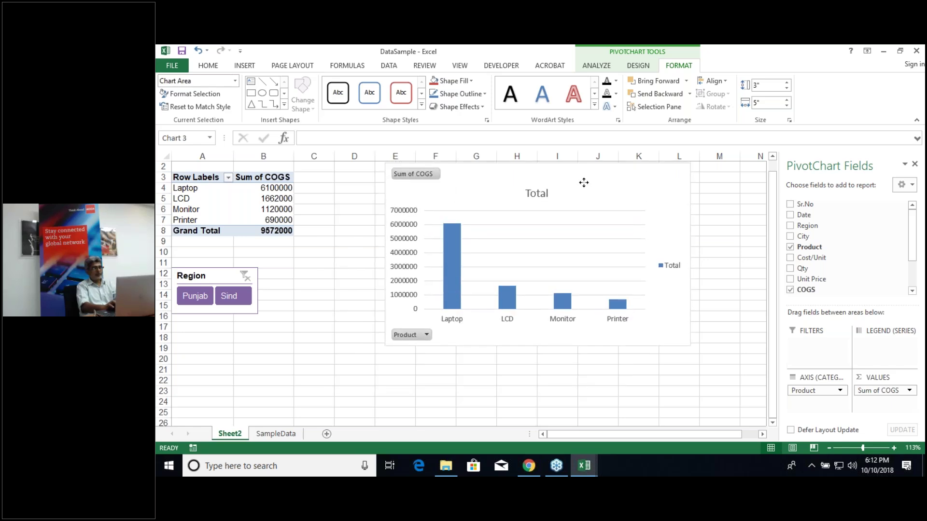
Step: Test the chart with the Punjab and Sind slicer buttons, then clear the region filter
{"action": "left_click", "coordinate": [206, 302]}
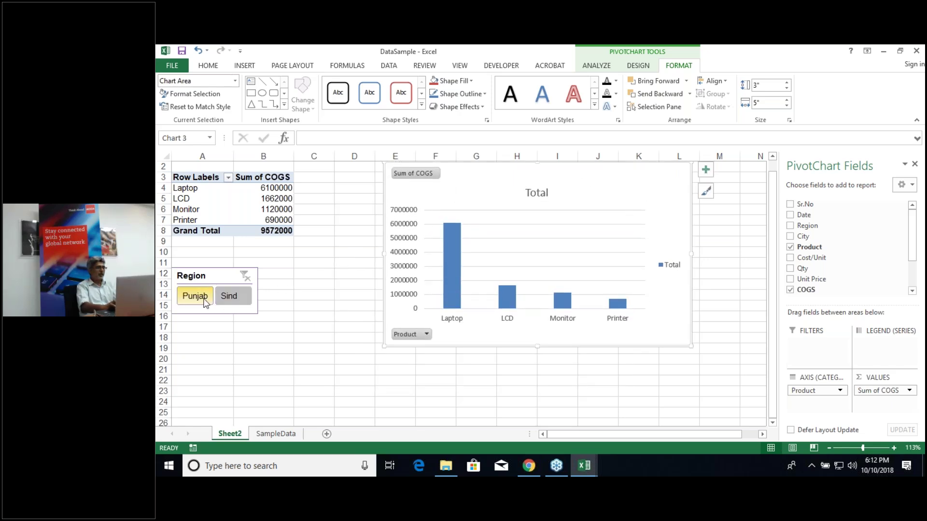
{"action": "left_click", "coordinate": [235, 304]}
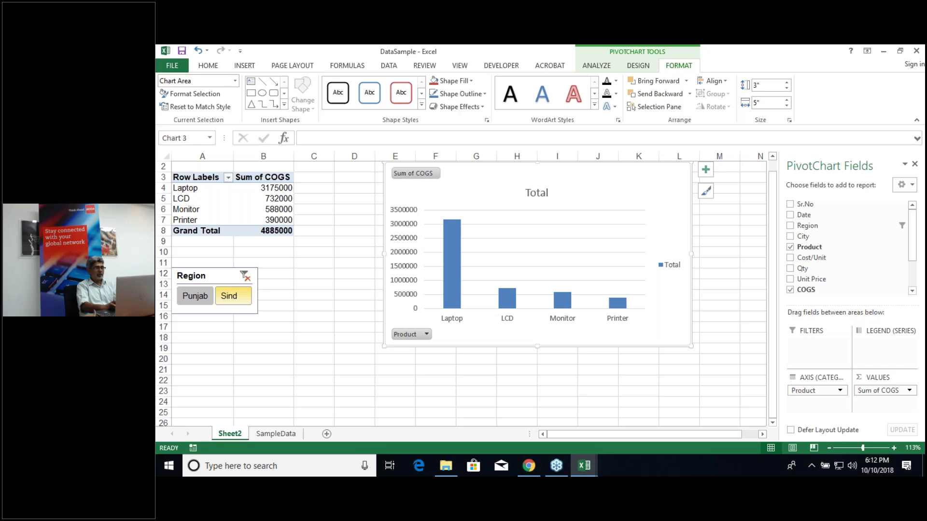
{"action": "left_click", "coordinate": [245, 276]}
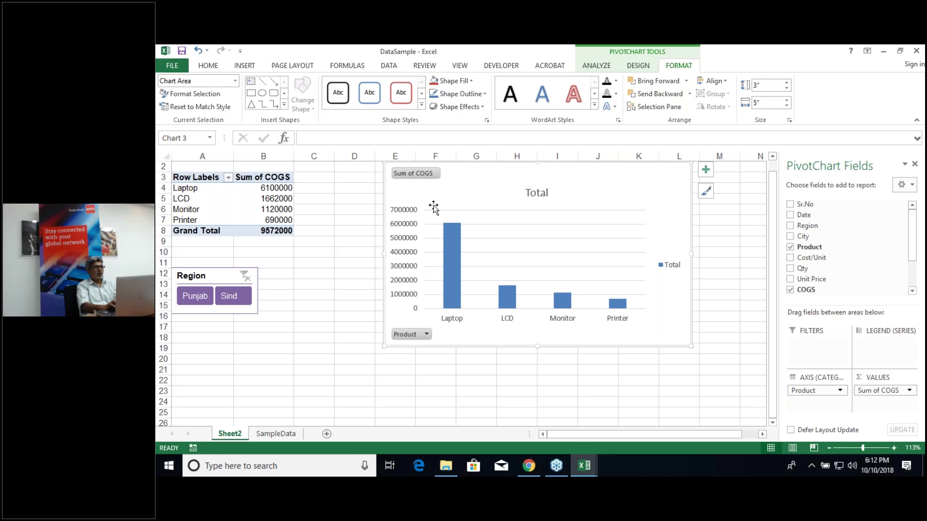
Step: Insert a City slicer for the PivotChart
{"action": "left_click", "coordinate": [599, 68]}
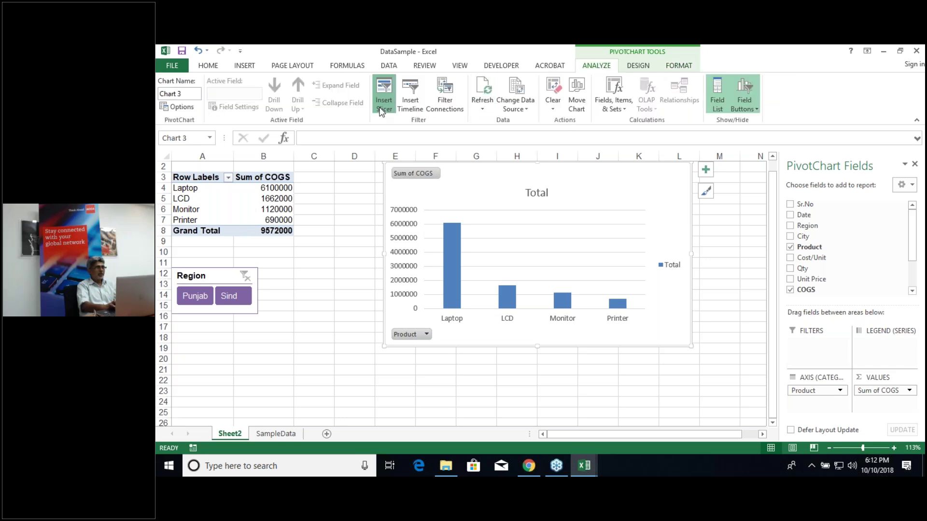
{"action": "left_click", "coordinate": [383, 107]}
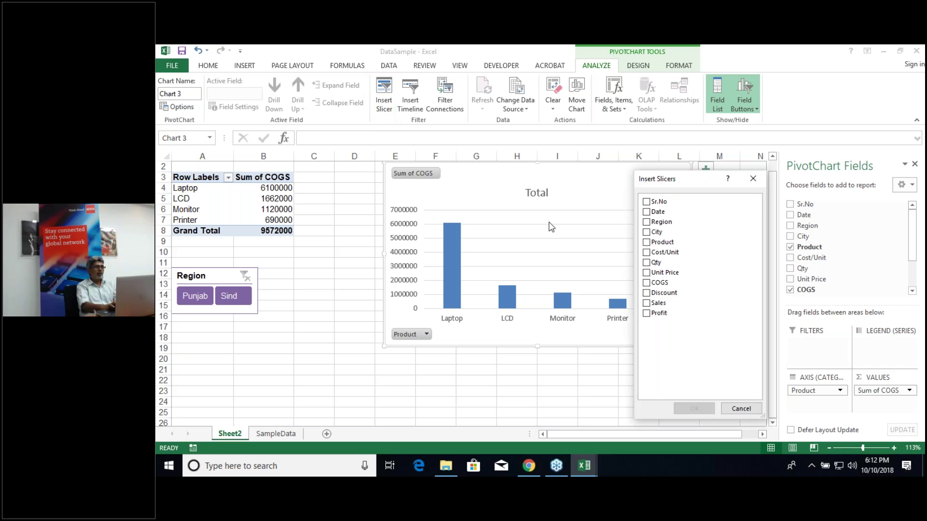
{"action": "left_click", "coordinate": [647, 232]}
{"action": "left_click", "coordinate": [704, 410]}
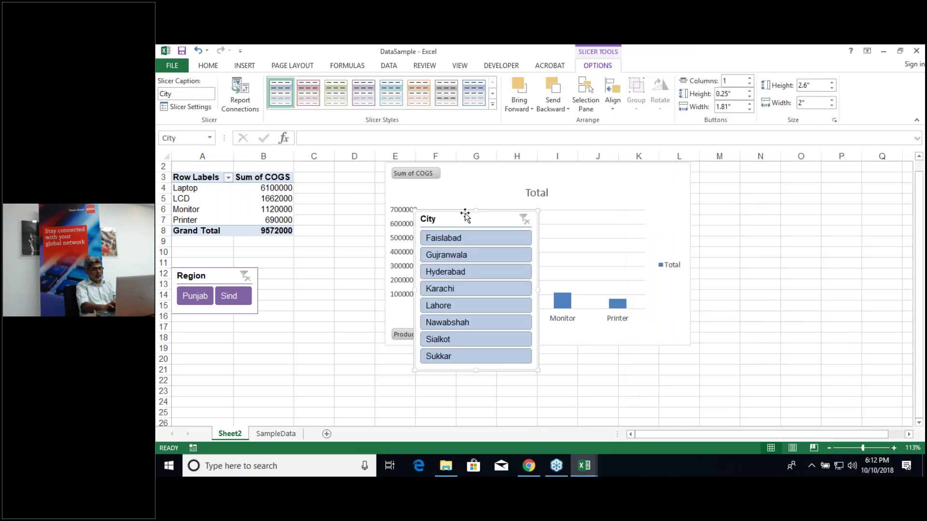
Step: Shift the COGS chart further right and move the City slicer next to the Region slicer
{"action": "left_click", "coordinate": [671, 195]}
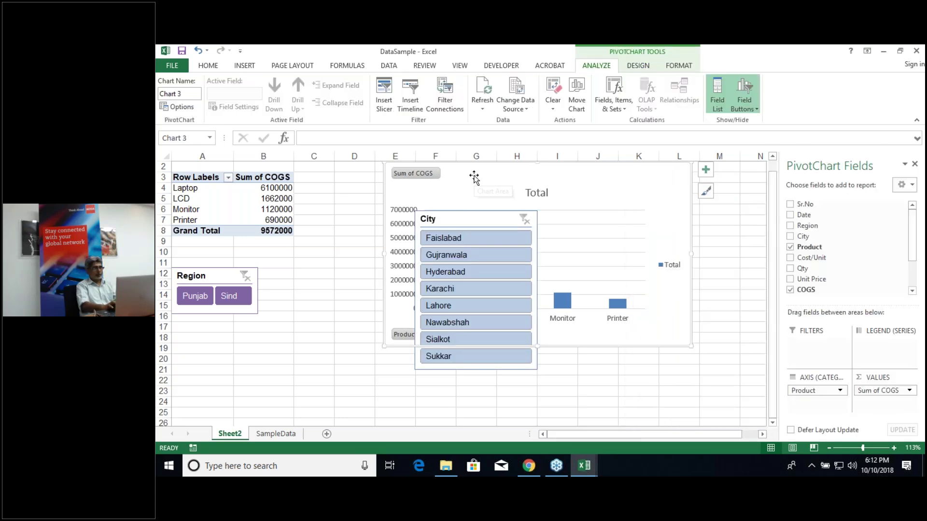
{"action": "left_click_drag", "start_coordinate": [482, 179], "coordinate": [531, 173]}
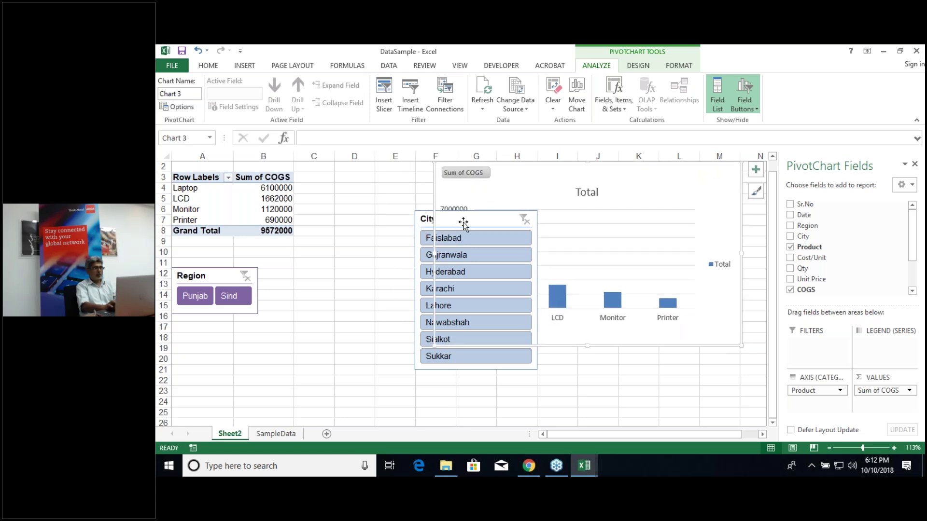
{"action": "left_click_drag", "start_coordinate": [456, 225], "coordinate": [309, 257]}
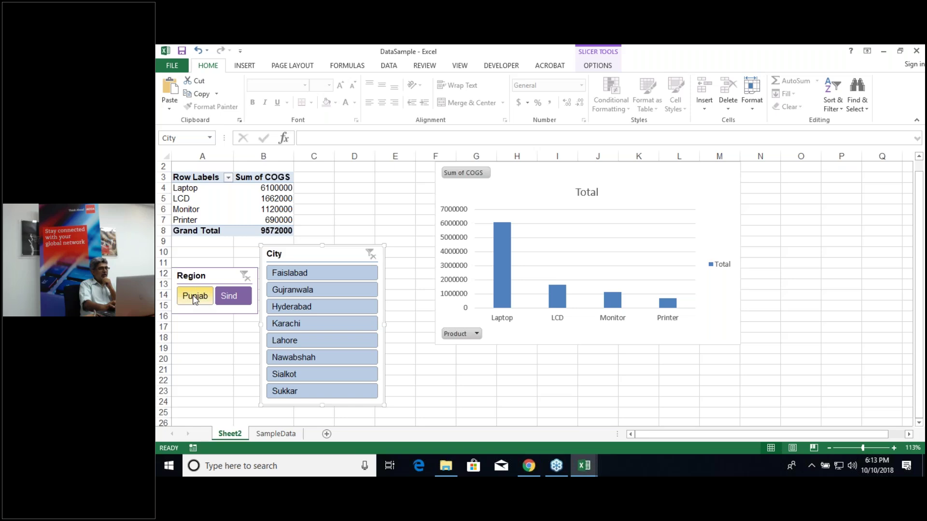
Step: Test the slicers by filtering to Punjab, then Sind, then Hyderabad
{"action": "left_click", "coordinate": [195, 296]}
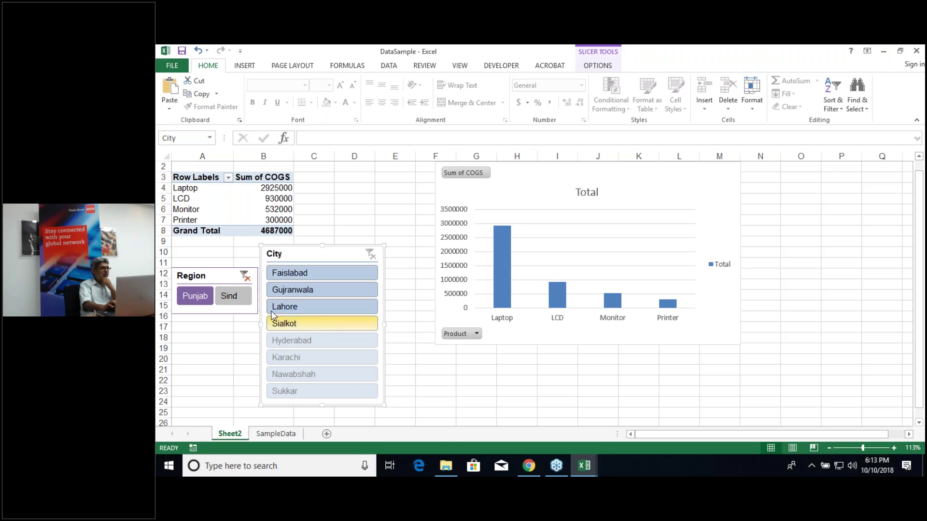
{"action": "left_click", "coordinate": [229, 296]}
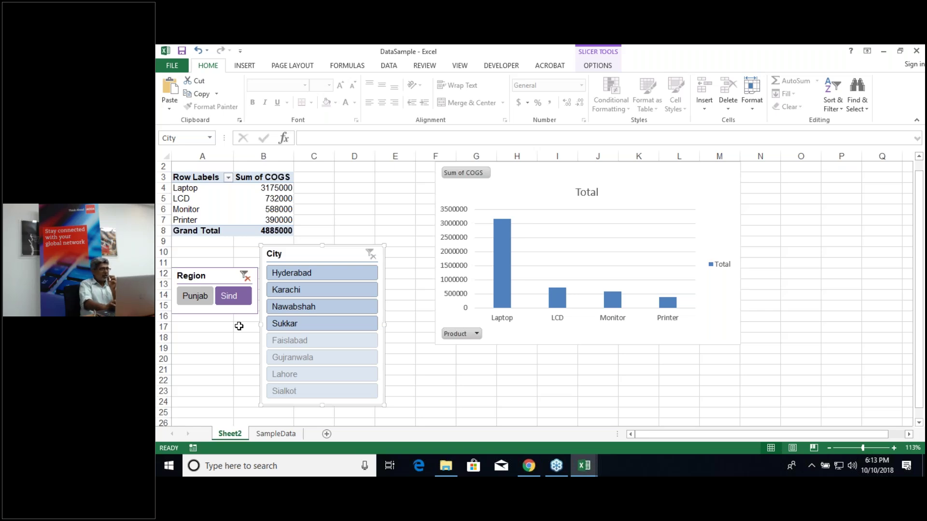
{"action": "mouse_move", "coordinate": [275, 200]}
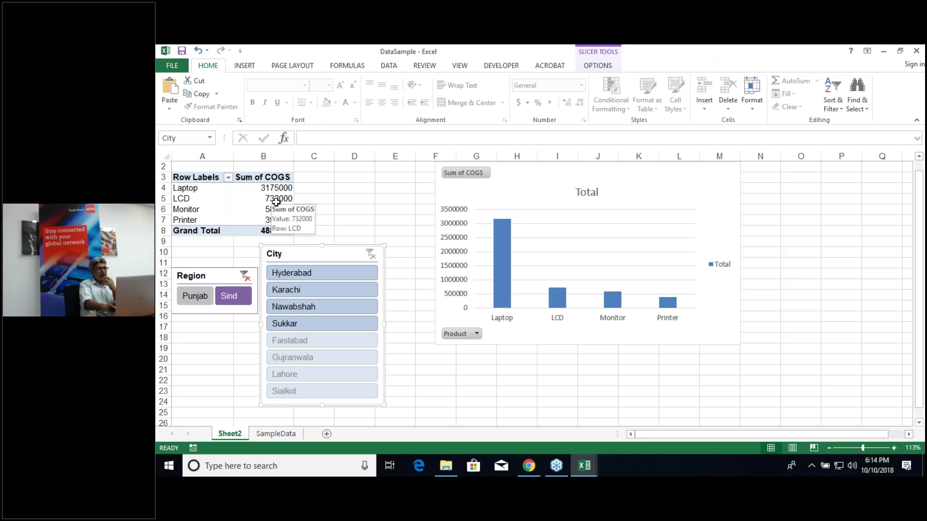
{"action": "left_click", "coordinate": [296, 274]}
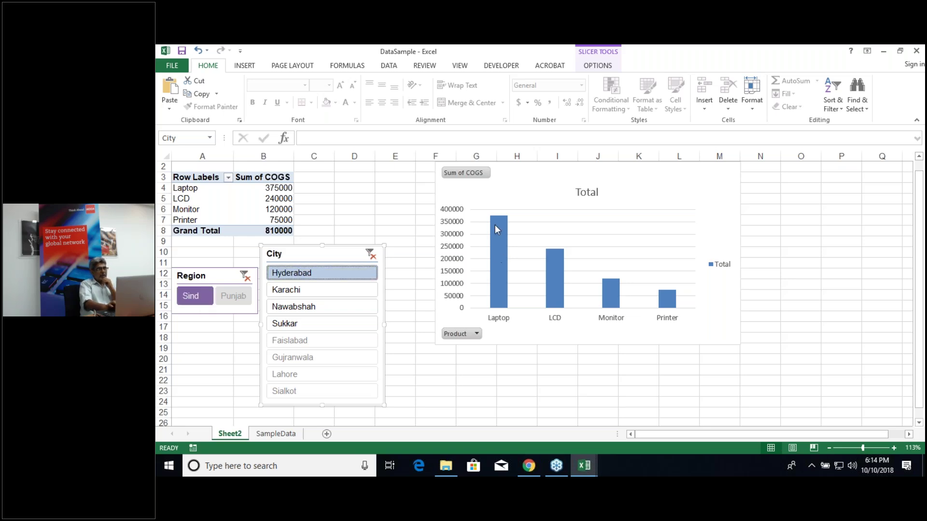
{"action": "mouse_move", "coordinate": [494, 227]}
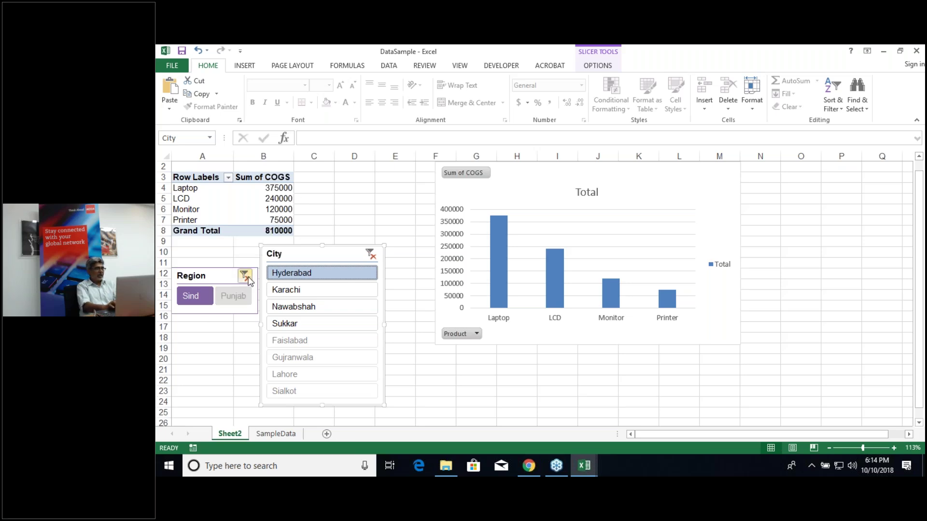
Step: Clear the Region and City slicer filters so the totals return to 9572000
{"action": "left_click", "coordinate": [245, 275]}
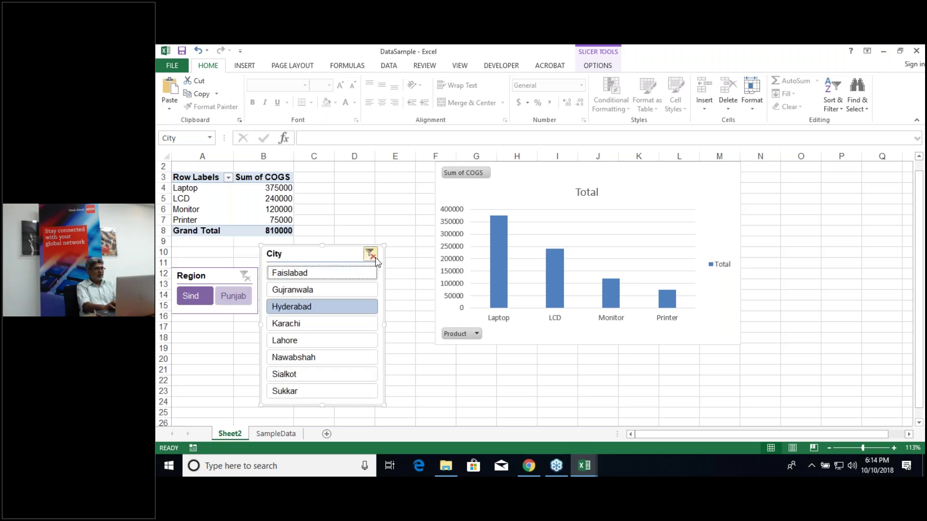
{"action": "left_click", "coordinate": [375, 261]}
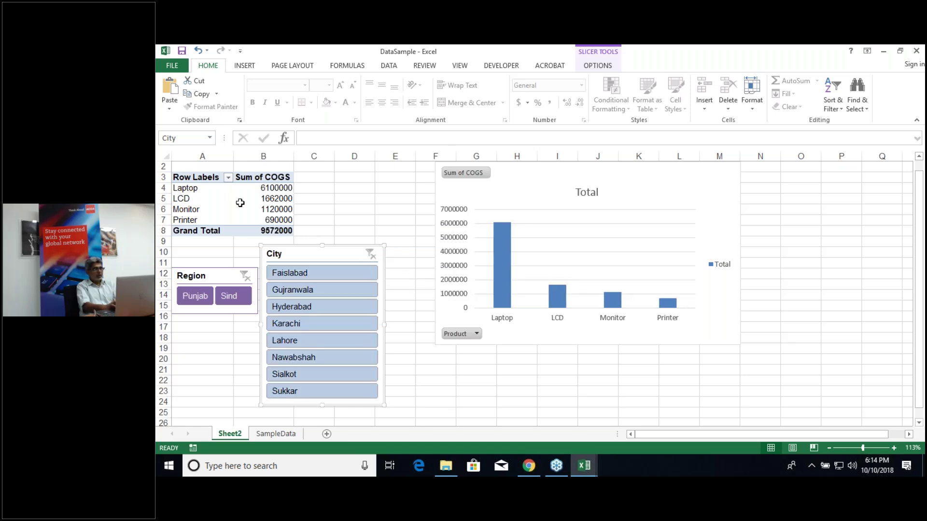
{"action": "left_click", "coordinate": [240, 203]}
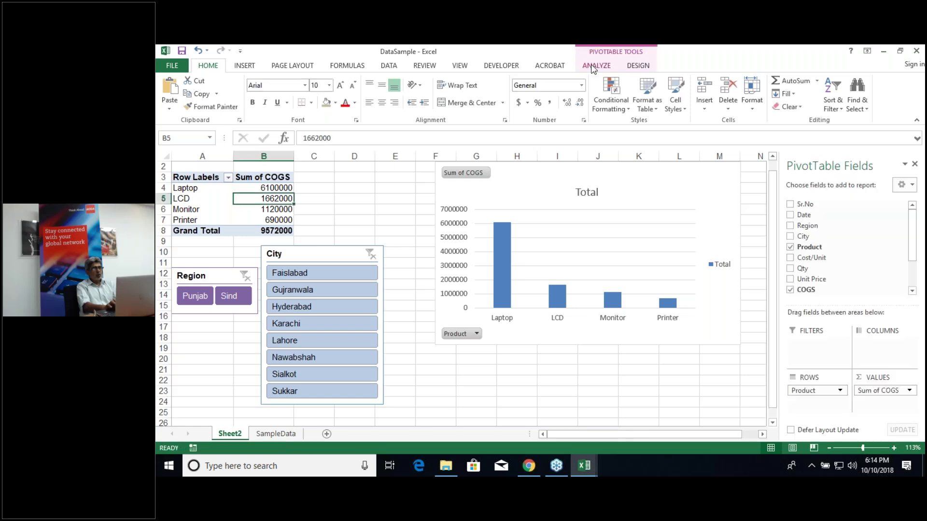
{"action": "left_click", "coordinate": [593, 67]}
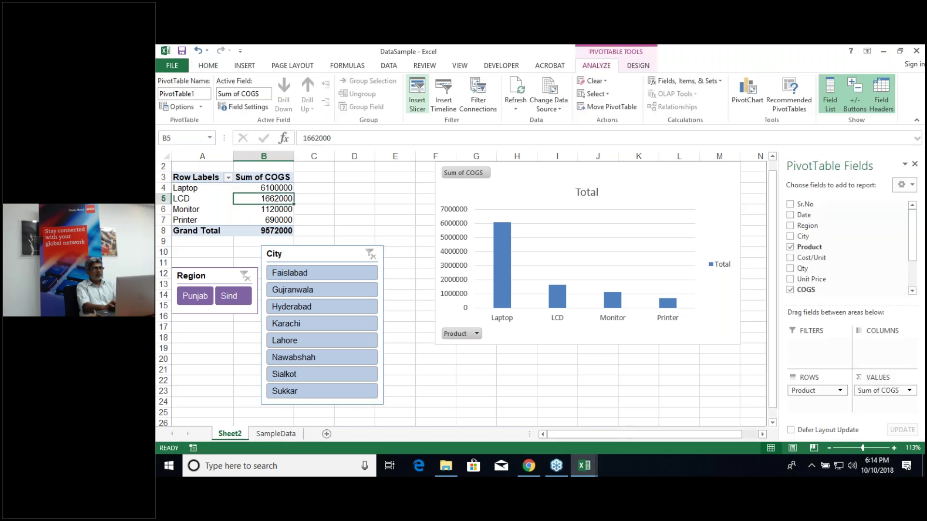
{"action": "left_click", "coordinate": [417, 94]}
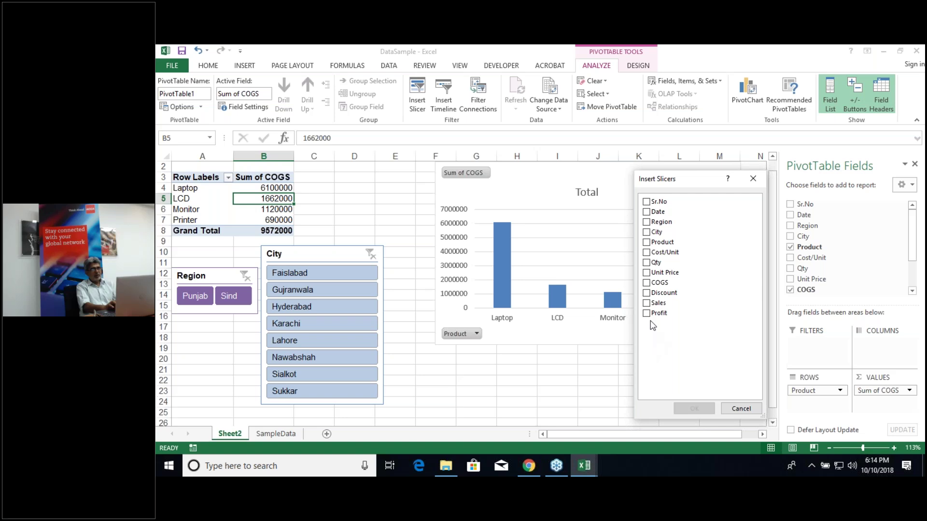
{"action": "left_click", "coordinate": [647, 212]}
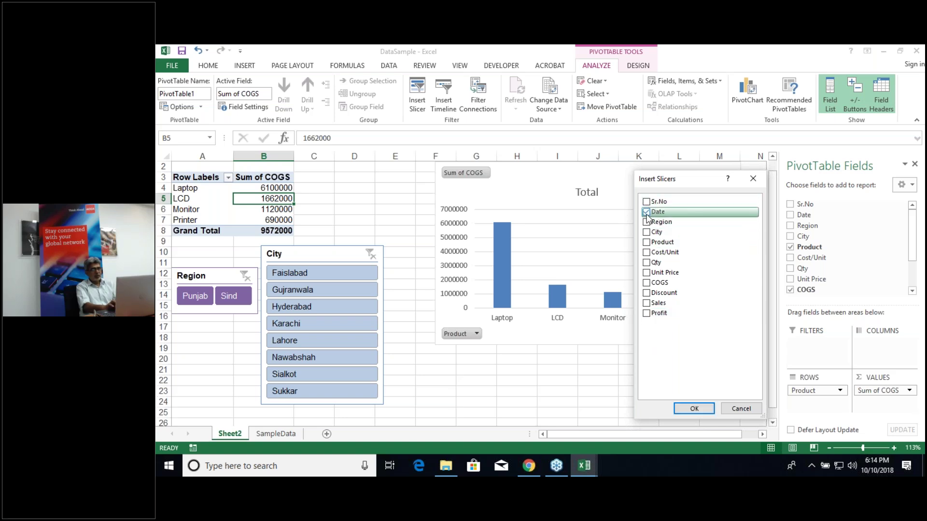
{"action": "left_click", "coordinate": [694, 409]}
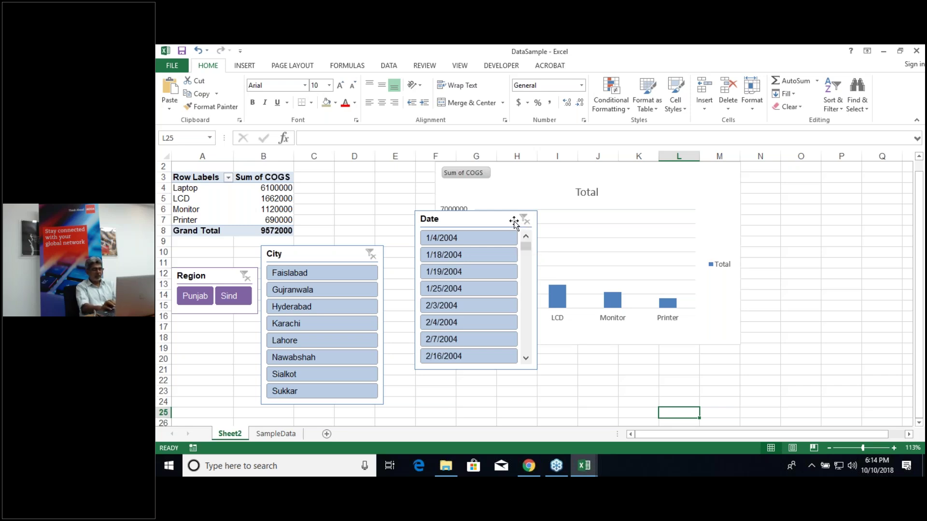
{"action": "right_click", "coordinate": [514, 222]}
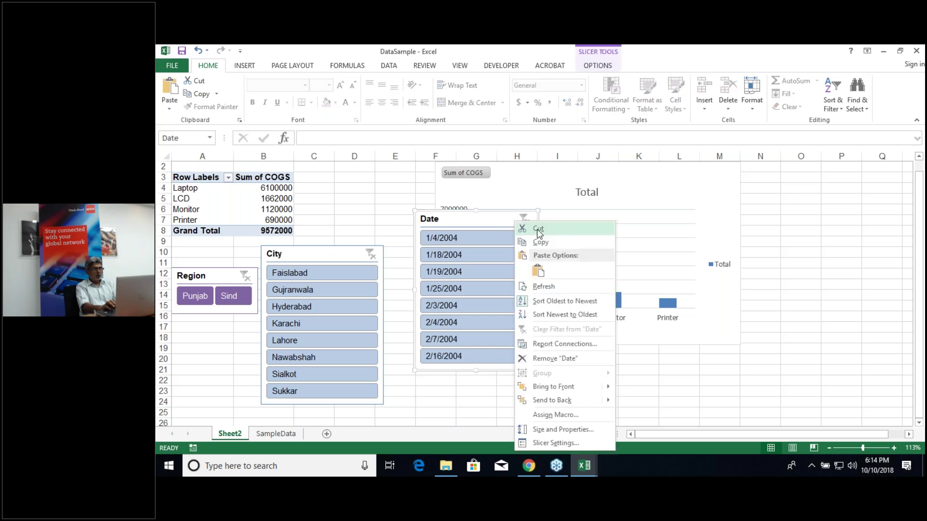
{"action": "left_click", "coordinate": [538, 230]}
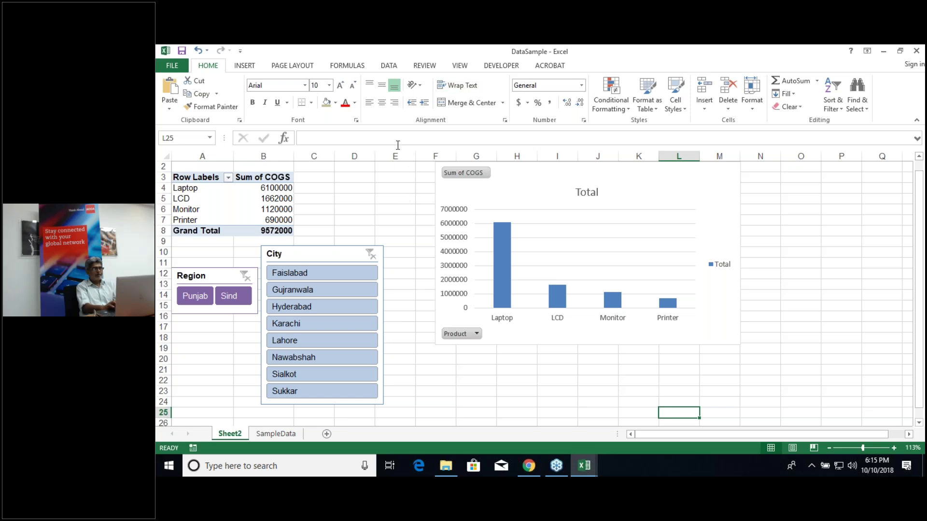
{"action": "left_click", "coordinate": [236, 195]}
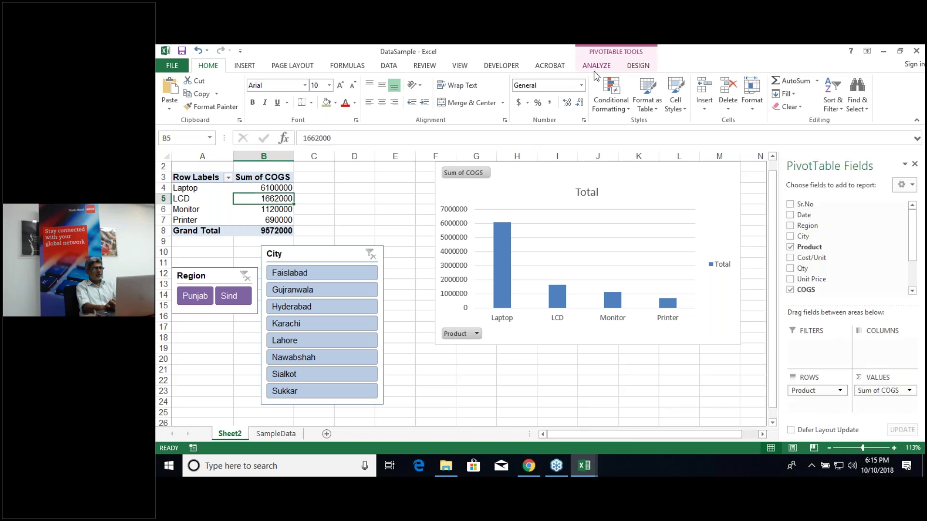
Step: Insert a Date timeline for the pivot table and position it below the COGS chart
{"action": "left_click", "coordinate": [596, 70]}
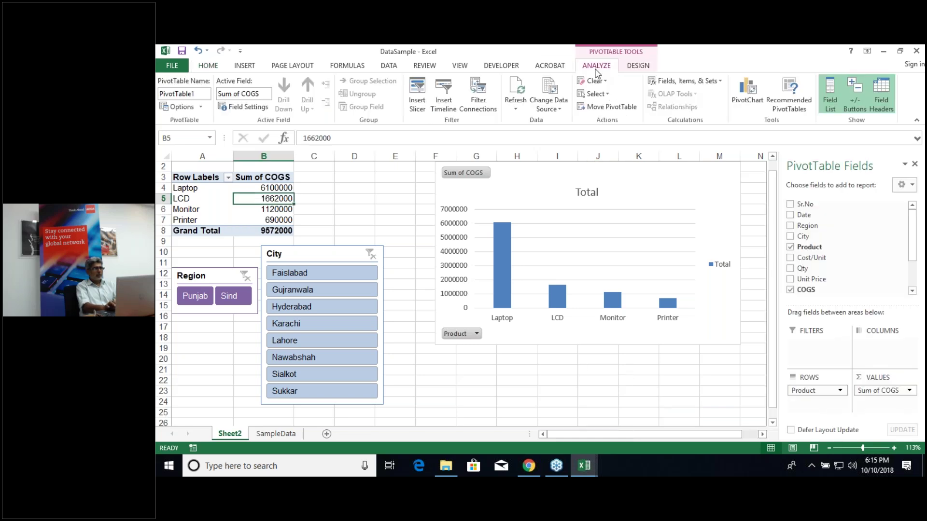
{"action": "left_click", "coordinate": [445, 106]}
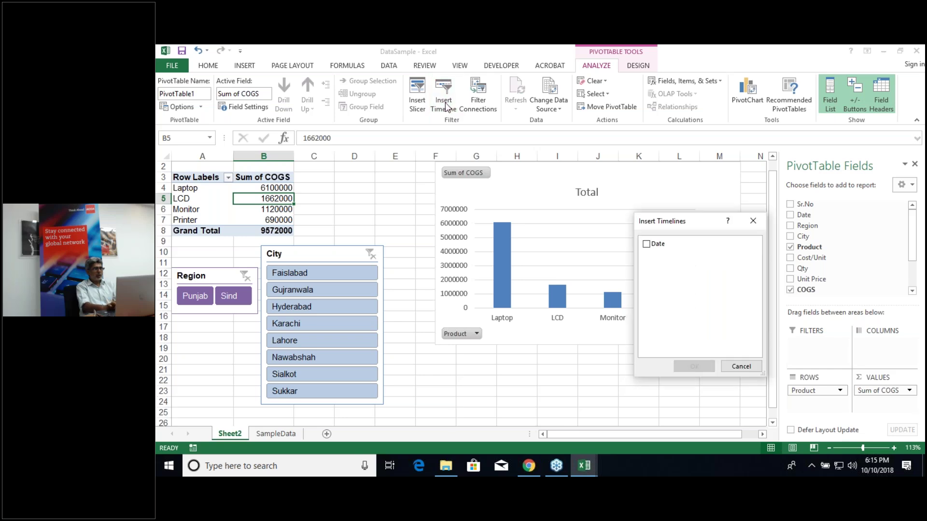
{"action": "left_click", "coordinate": [646, 244]}
{"action": "left_click", "coordinate": [690, 368]}
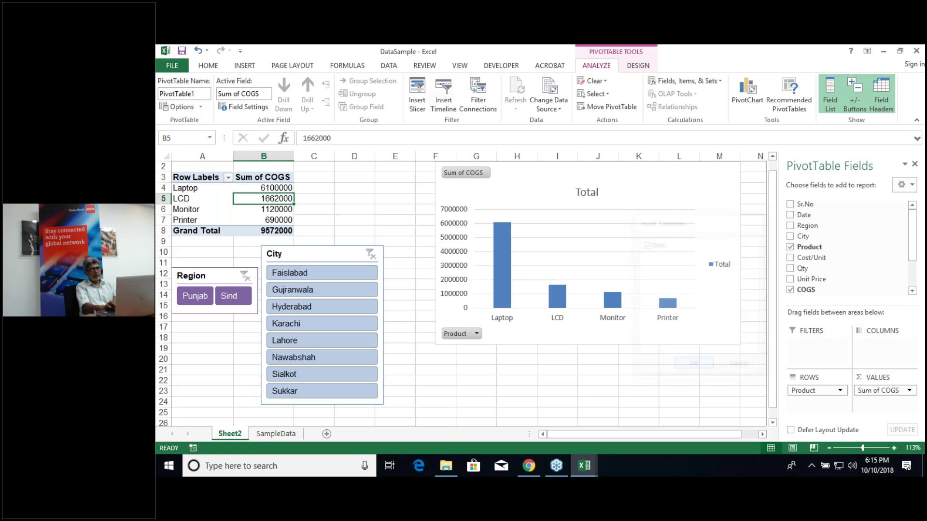
{"action": "left_click_drag", "start_coordinate": [490, 263], "coordinate": [533, 358]}
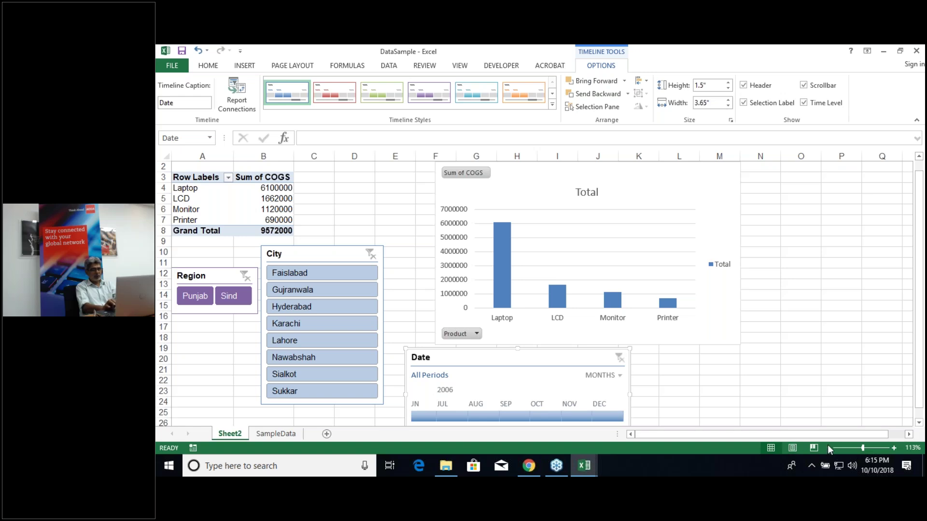
{"action": "left_click", "coordinate": [816, 414]}
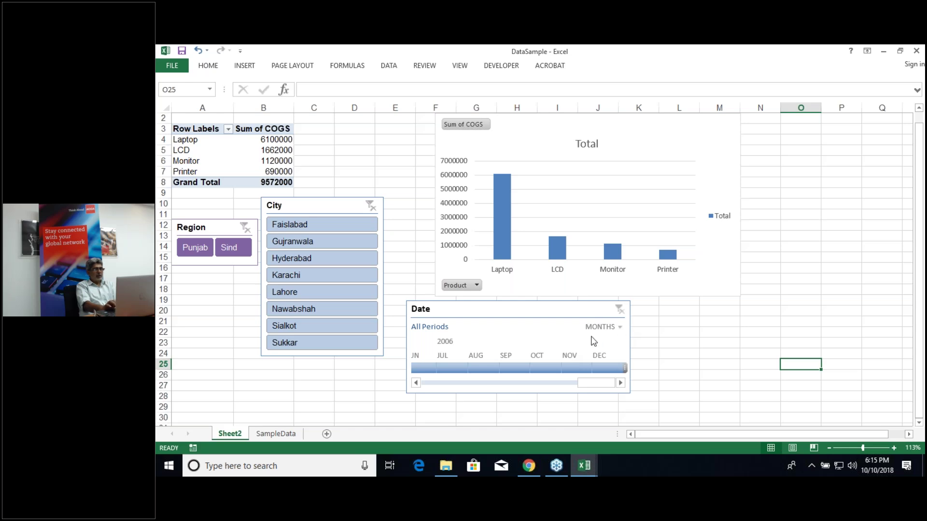
Step: Try the July and June 2006 month tiles, then switch the timeline level to YEARS
{"action": "left_click", "coordinate": [445, 368]}
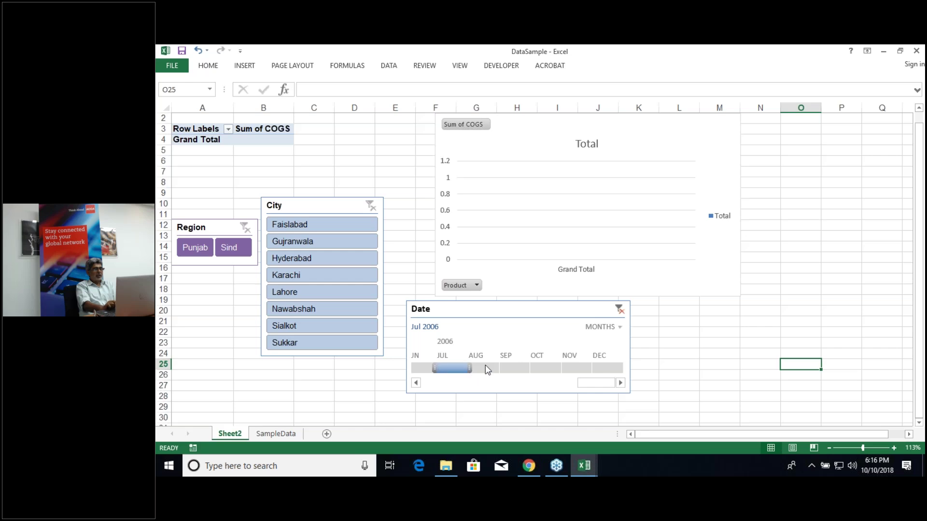
{"action": "left_click", "coordinate": [417, 370]}
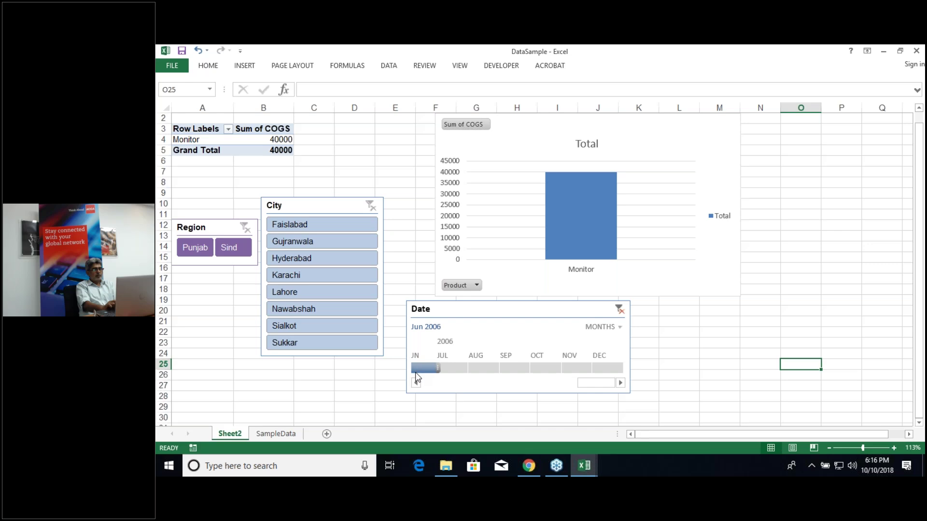
{"action": "left_click", "coordinate": [415, 382]}
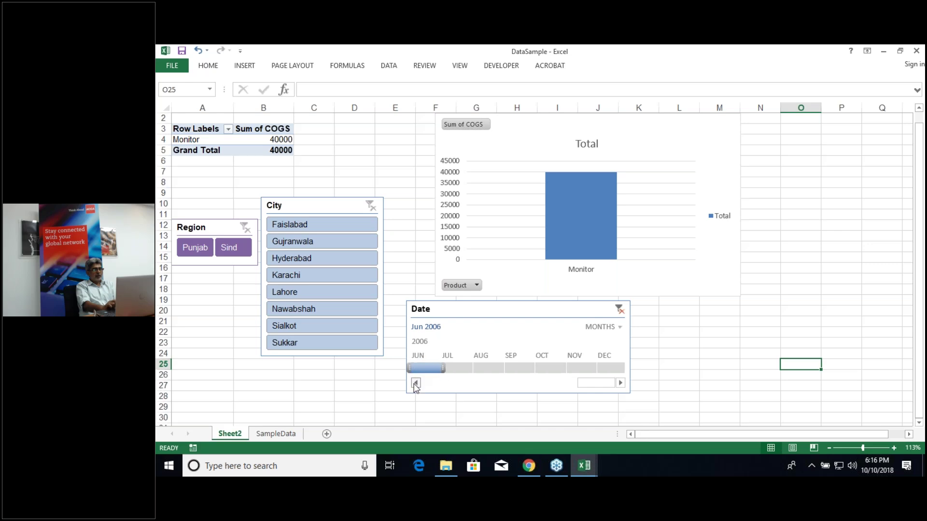
{"action": "left_click", "coordinate": [619, 328]}
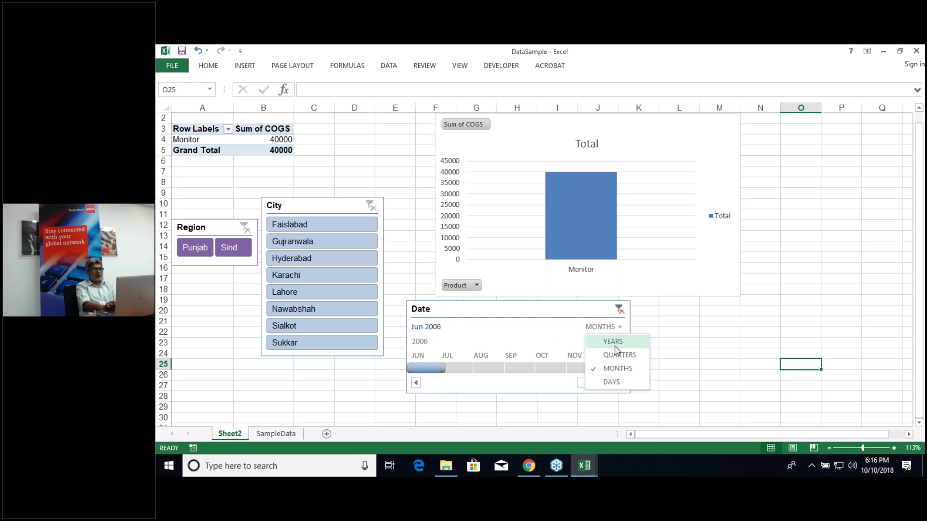
{"action": "left_click", "coordinate": [615, 344]}
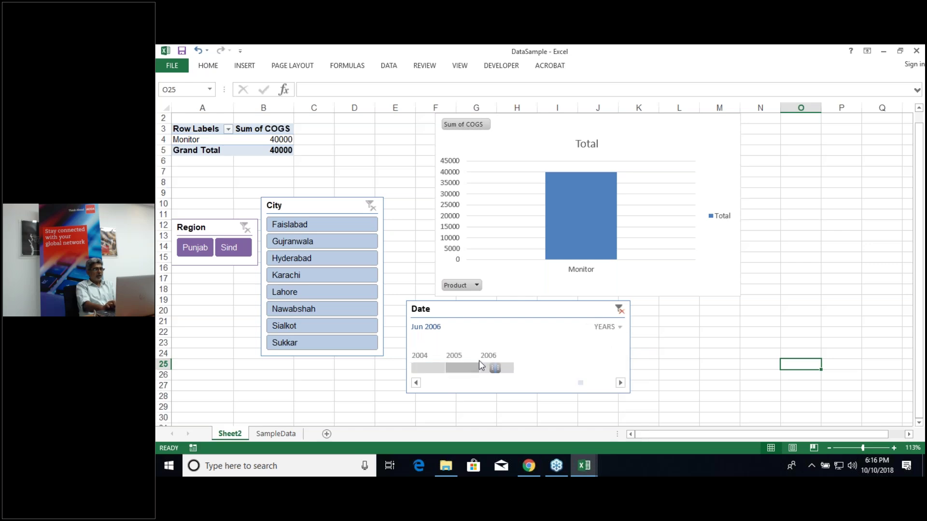
Step: Filter the timeline to 2004, 2005, then 2006 and select Punjab, leaving Monitor at 40000
{"action": "left_click", "coordinate": [429, 366]}
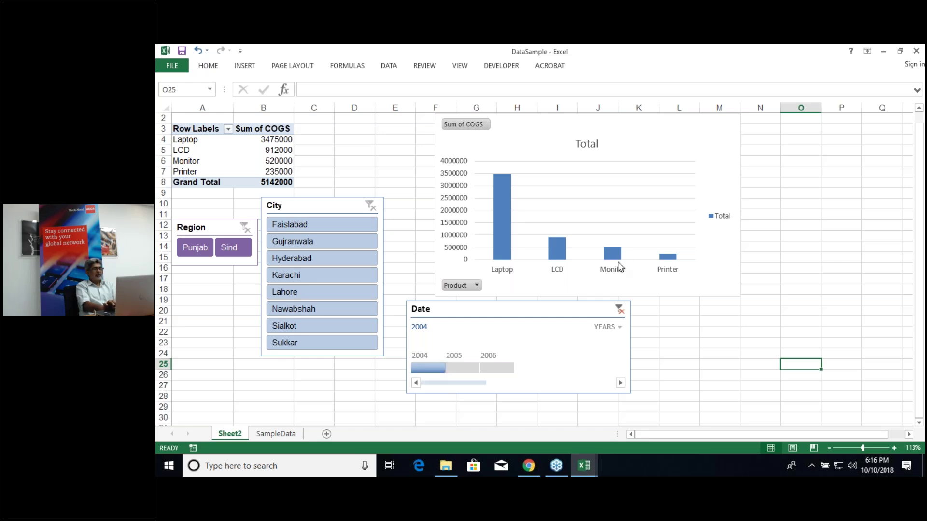
{"action": "left_click", "coordinate": [462, 369]}
{"action": "left_click", "coordinate": [497, 369]}
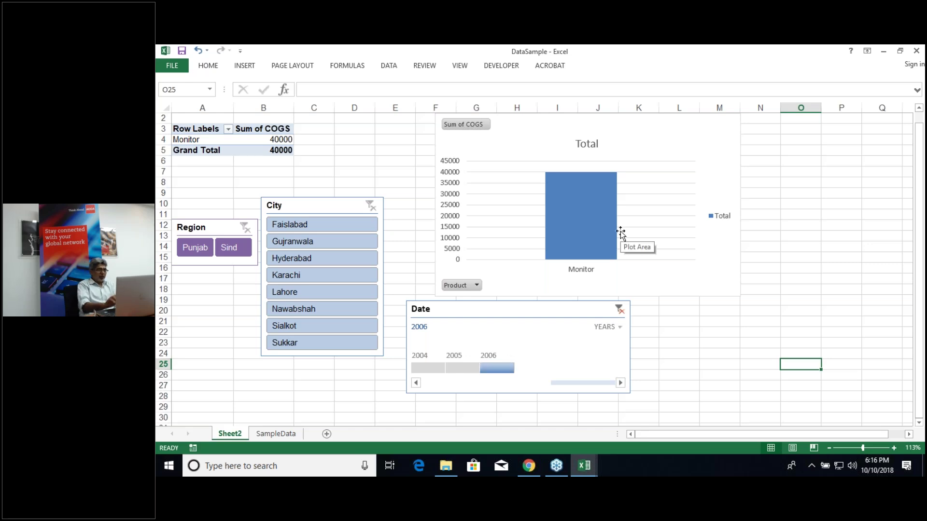
{"action": "left_click", "coordinate": [194, 247]}
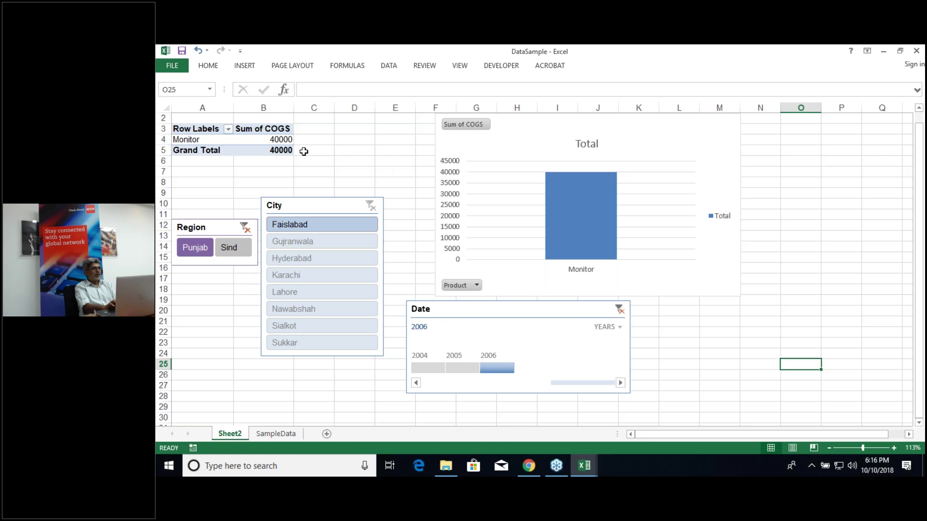
{"action": "mouse_move", "coordinate": [569, 196]}
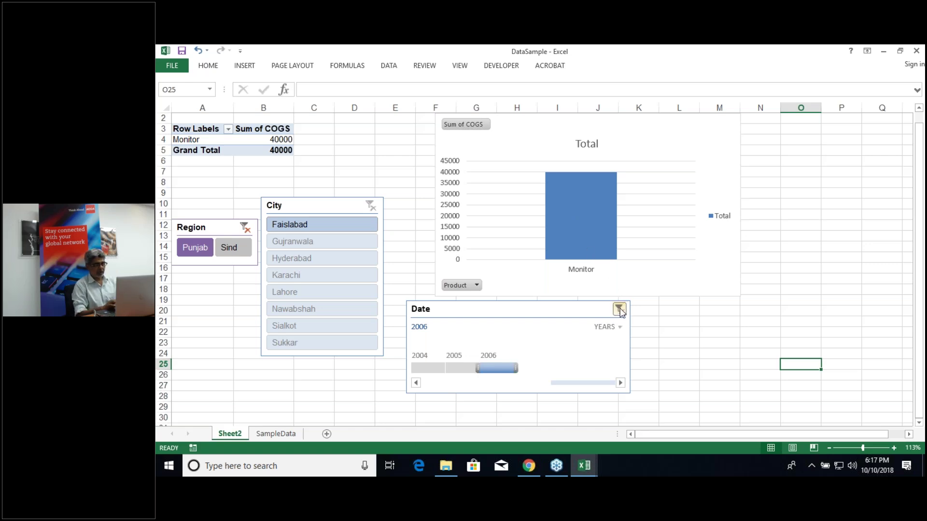
Step: Cut the Date timeline, City slicer and Region slicer from Sheet2
{"action": "right_click", "coordinate": [574, 311]}
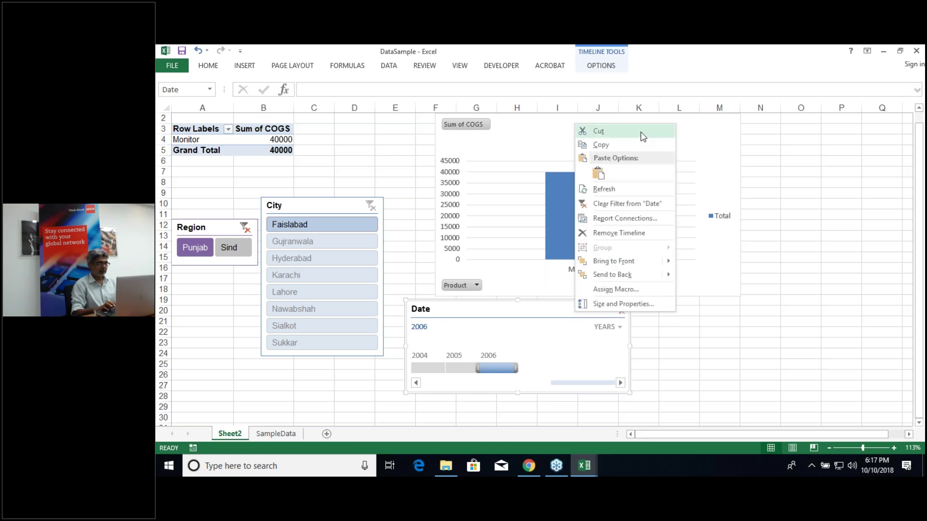
{"action": "left_click", "coordinate": [598, 131]}
{"action": "left_click", "coordinate": [350, 207]}
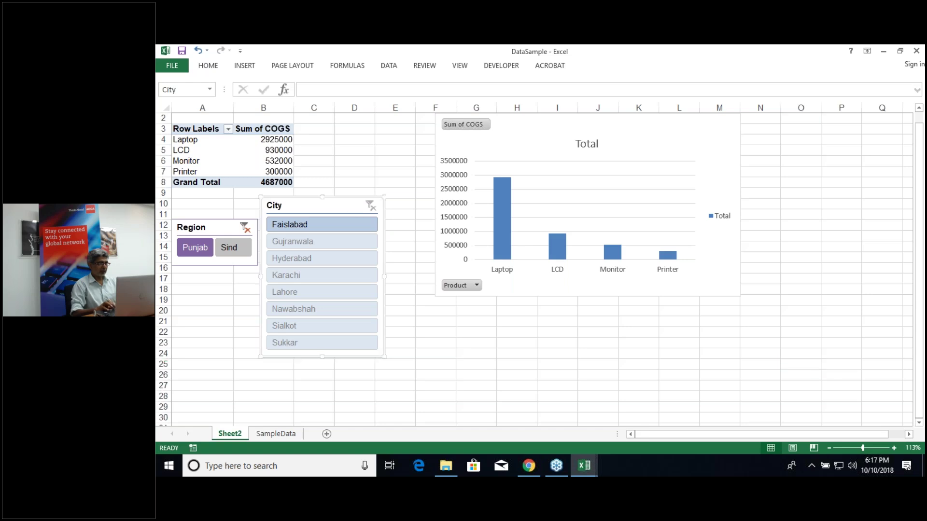
{"action": "right_click", "coordinate": [352, 207]}
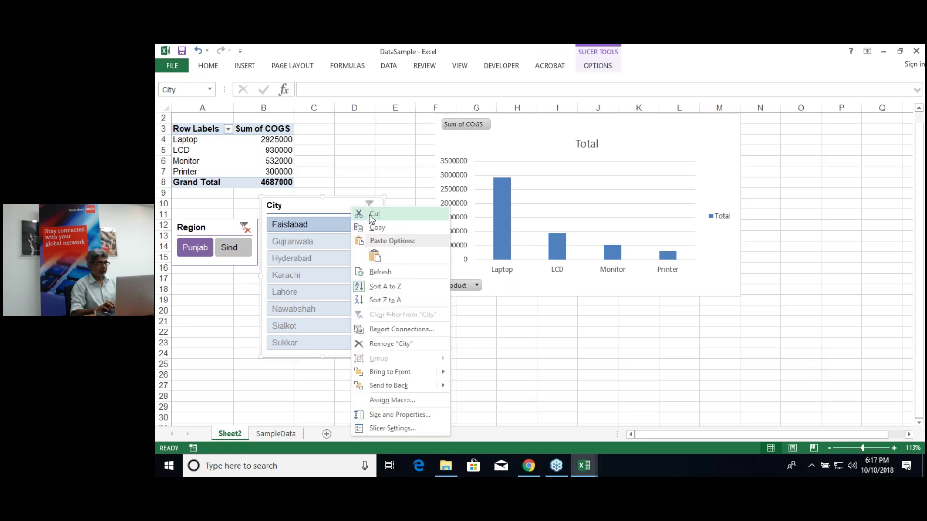
{"action": "left_click", "coordinate": [372, 214]}
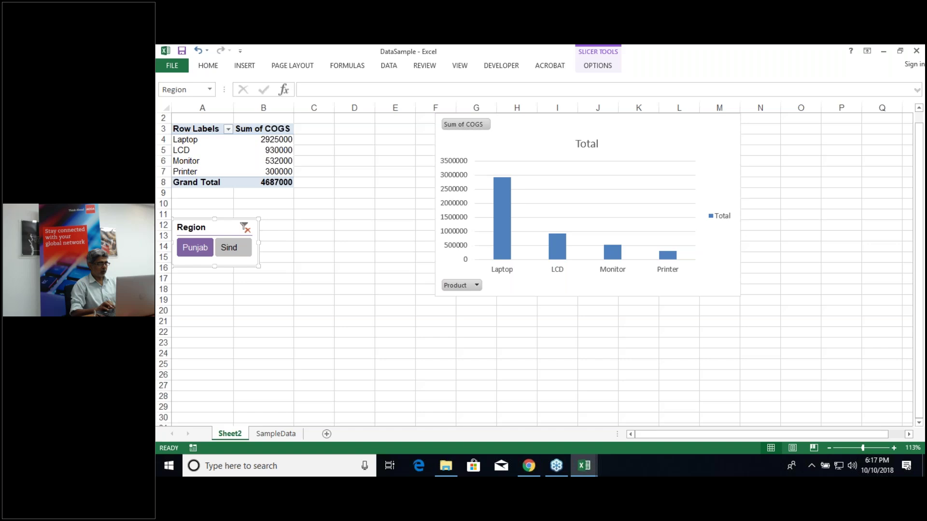
{"action": "right_click", "coordinate": [231, 223]}
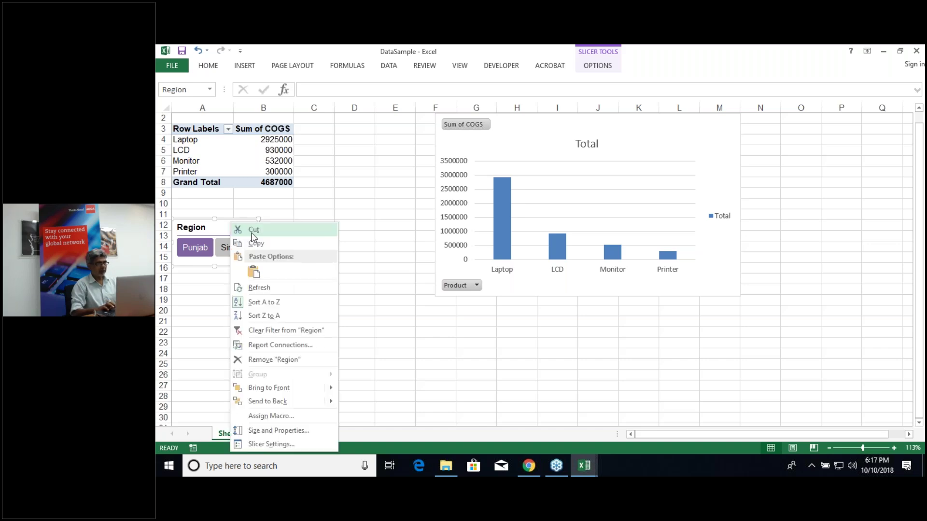
{"action": "left_click", "coordinate": [252, 234]}
Step: Delete the COGS PivotChart, leaving only the unfiltered pivot table
{"action": "left_click", "coordinate": [519, 127]}
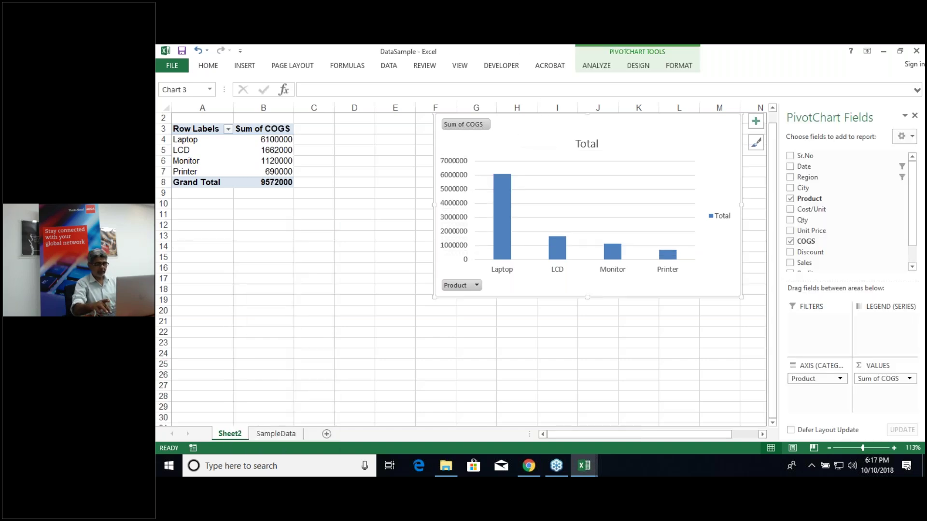
{"action": "key", "text": "Delete"}
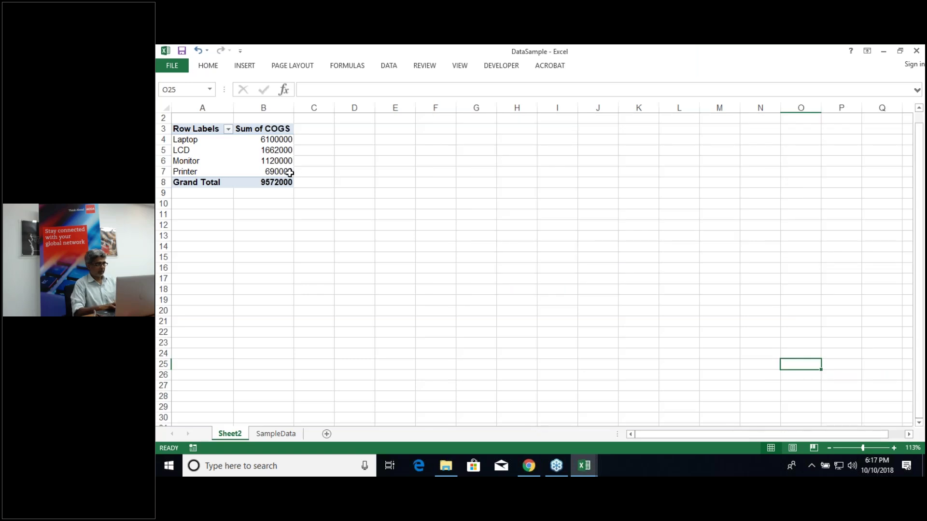
{"action": "left_click", "coordinate": [264, 161]}
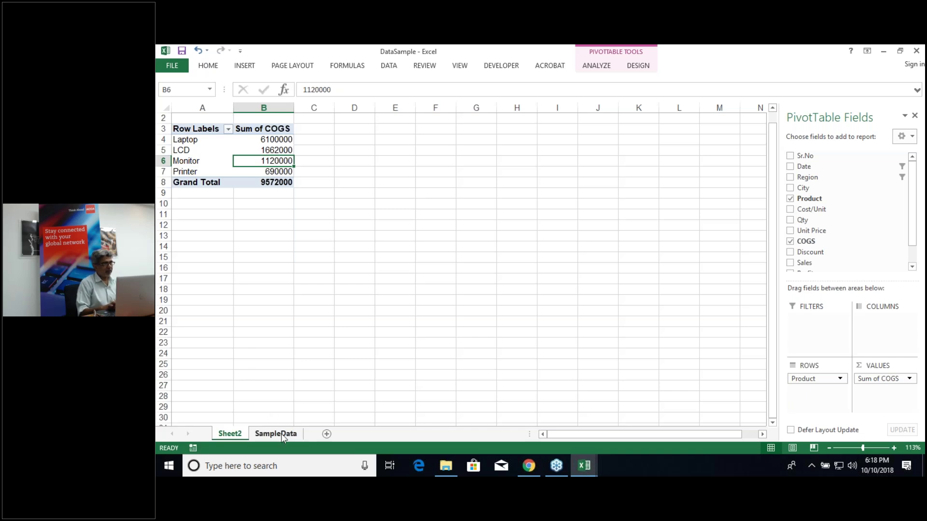
Step: Insert a PivotTable from the SampleData range into the existing worksheet at Sheet2!$A$12
{"action": "left_click", "coordinate": [278, 434]}
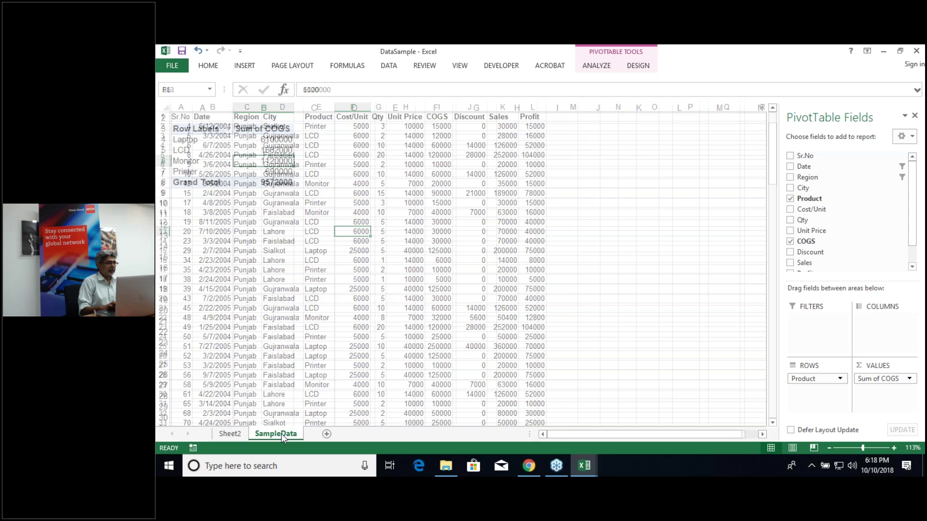
{"action": "left_click", "coordinate": [248, 66]}
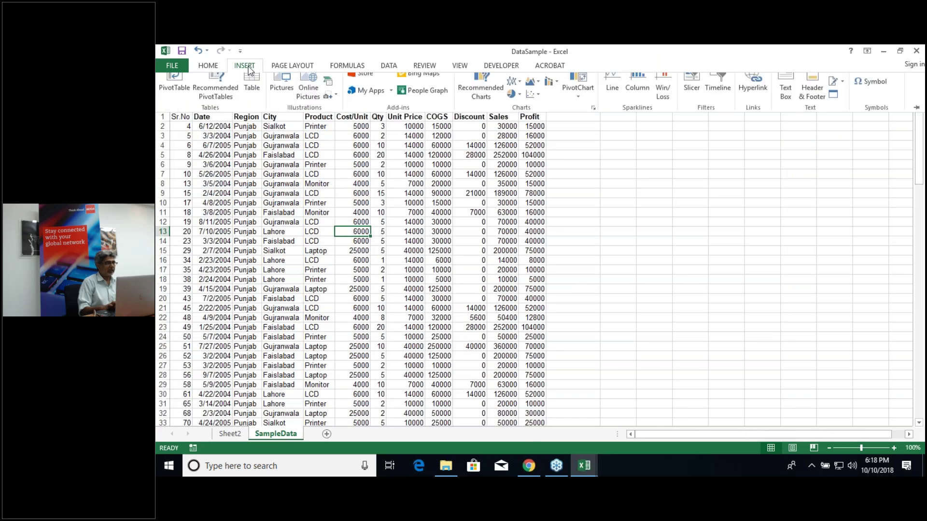
{"action": "left_click", "coordinate": [173, 94]}
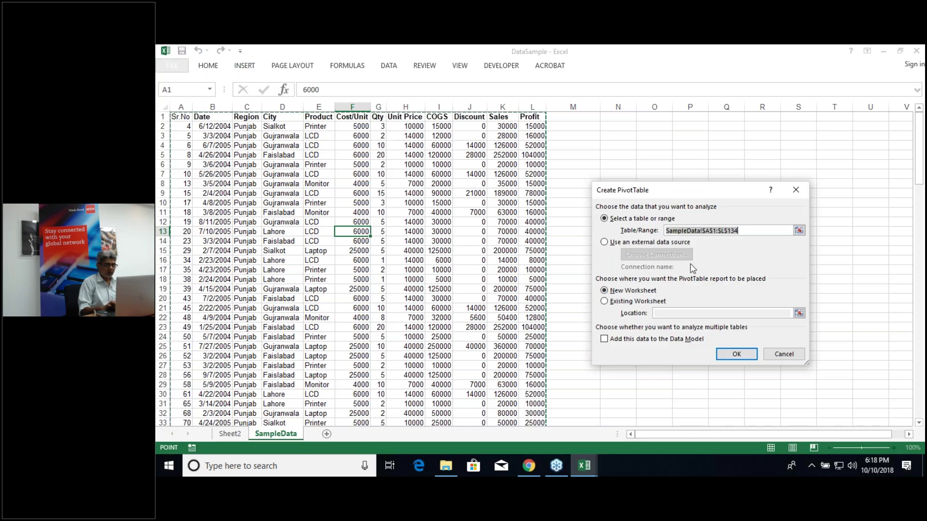
{"action": "left_click", "coordinate": [604, 302]}
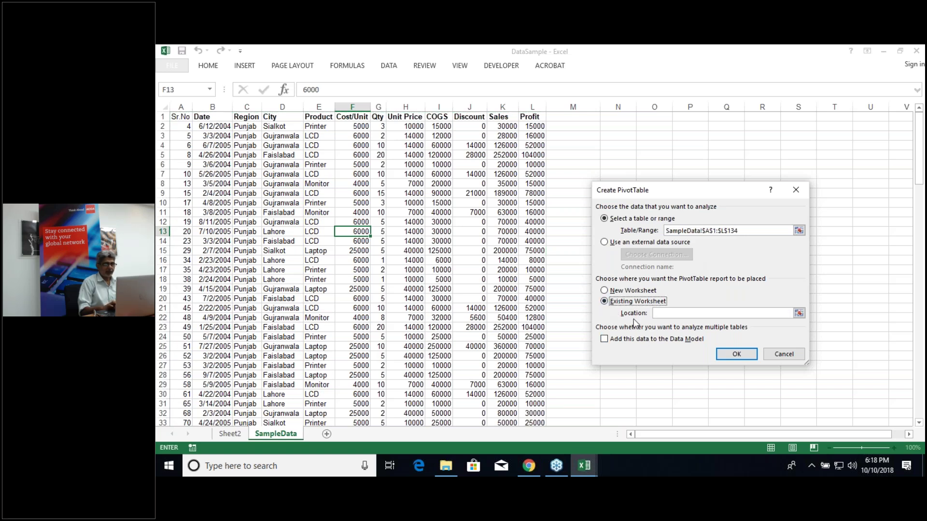
{"action": "left_click", "coordinate": [799, 314]}
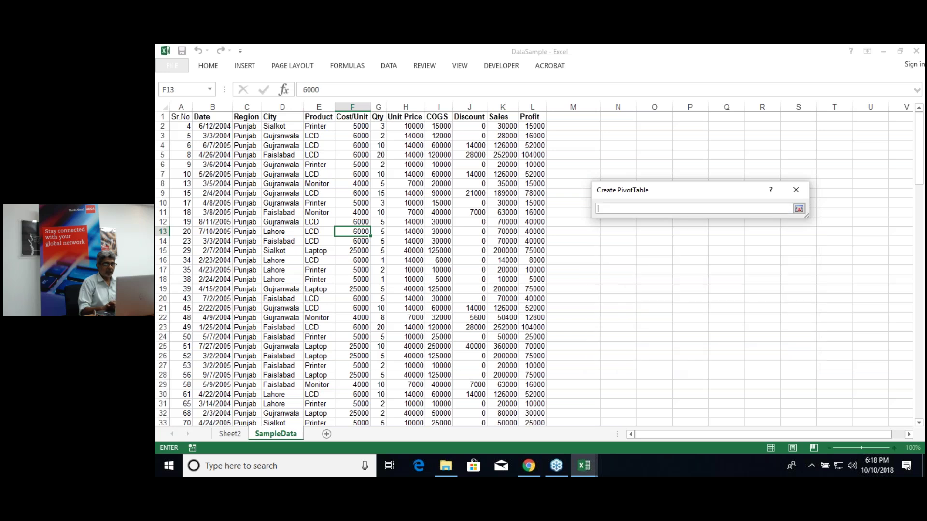
{"action": "left_click", "coordinate": [224, 435]}
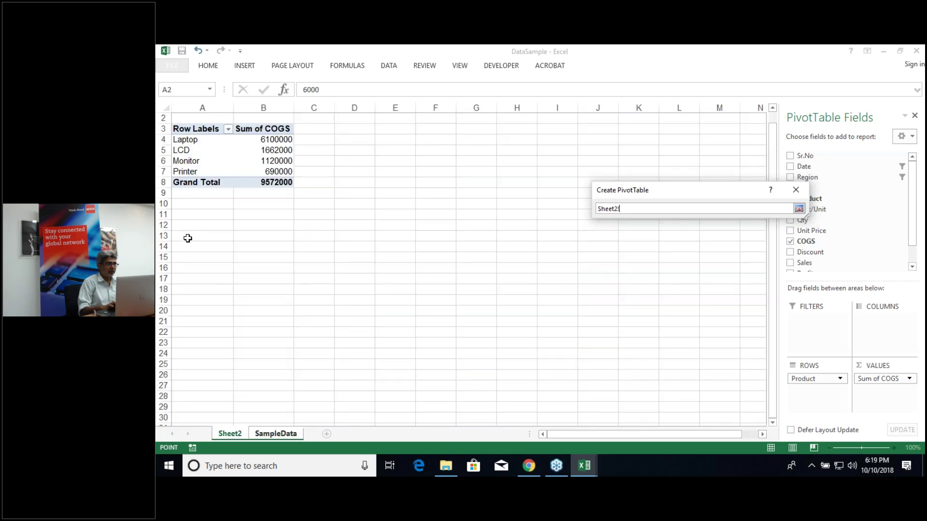
{"action": "left_click", "coordinate": [186, 225]}
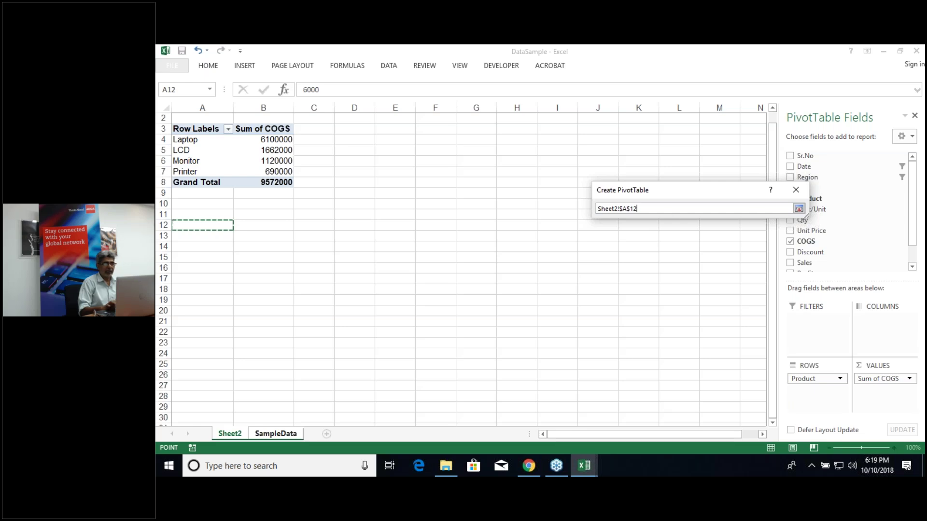
{"action": "left_click", "coordinate": [799, 208]}
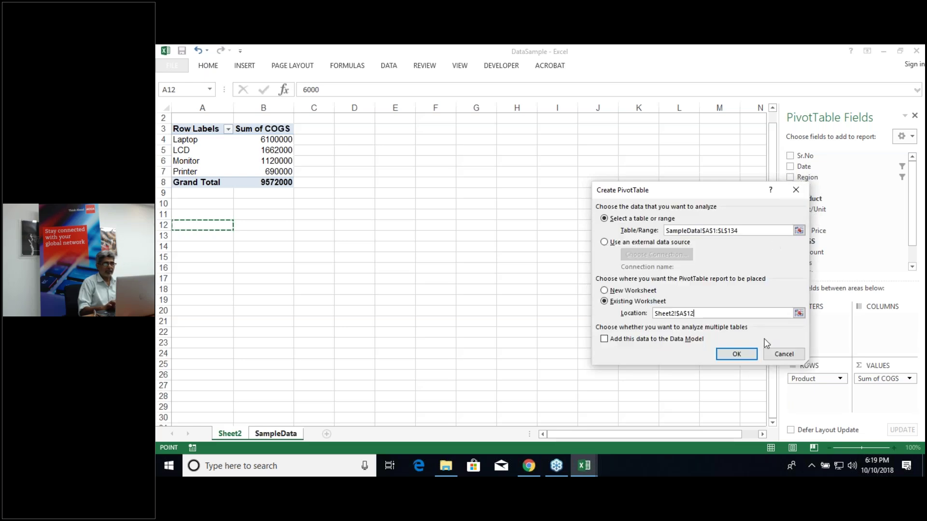
{"action": "left_click", "coordinate": [737, 355]}
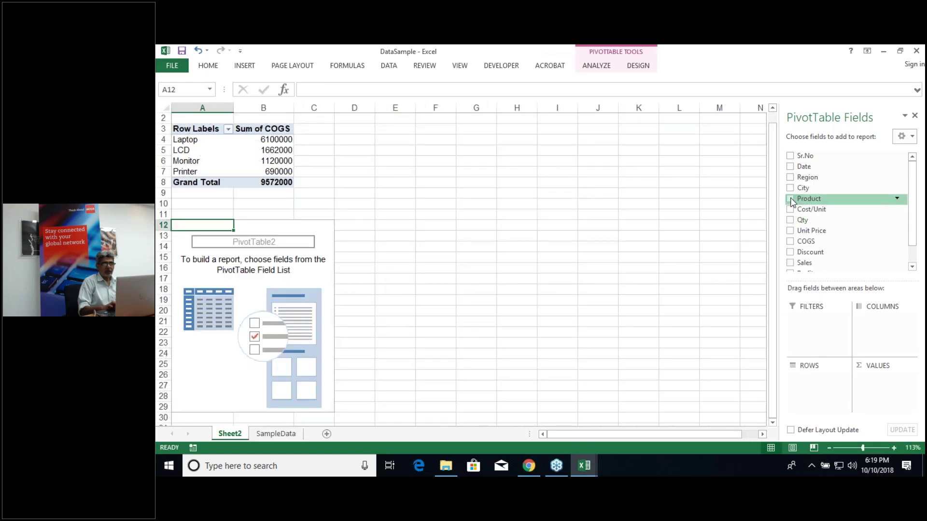
Step: Add Product as rows and Qty as values: Laptop 244, LCD 277, Monitor 280, Printer 138
{"action": "left_click", "coordinate": [790, 199]}
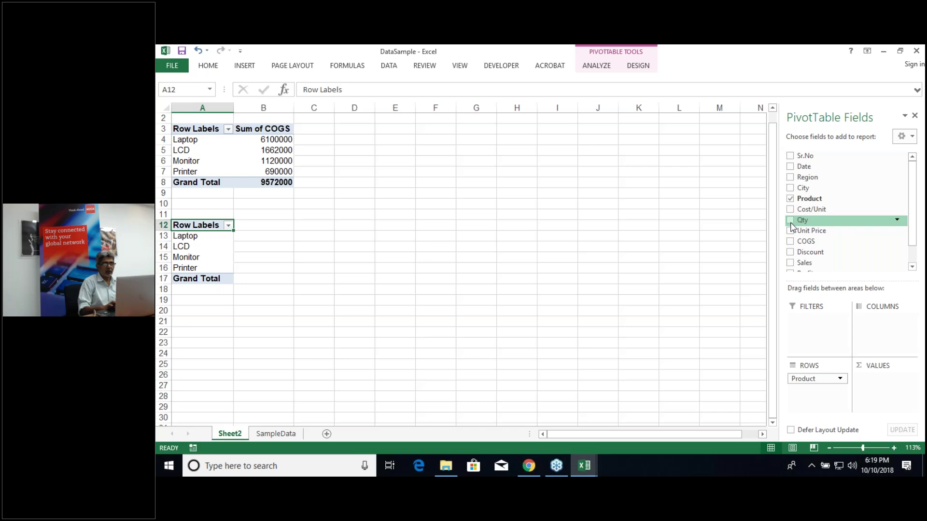
{"action": "left_click", "coordinate": [790, 222]}
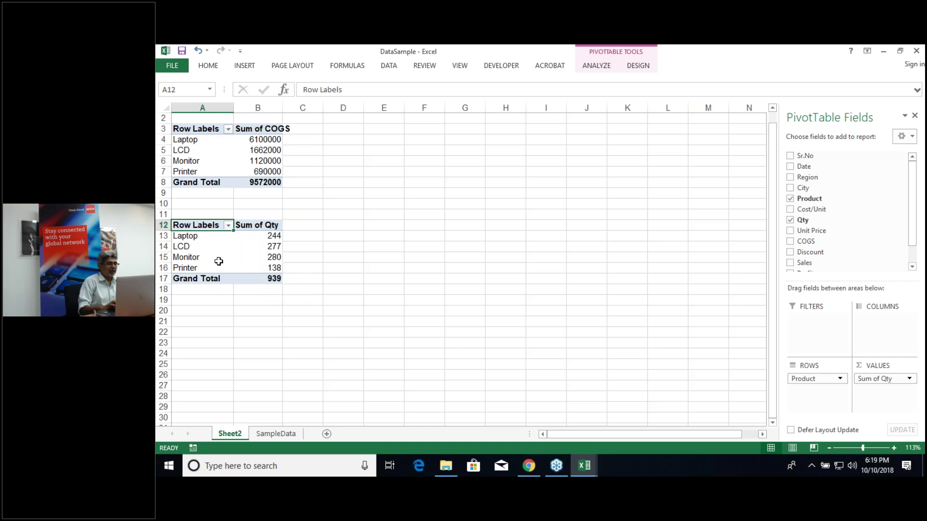
{"action": "mouse_move", "coordinate": [272, 250]}
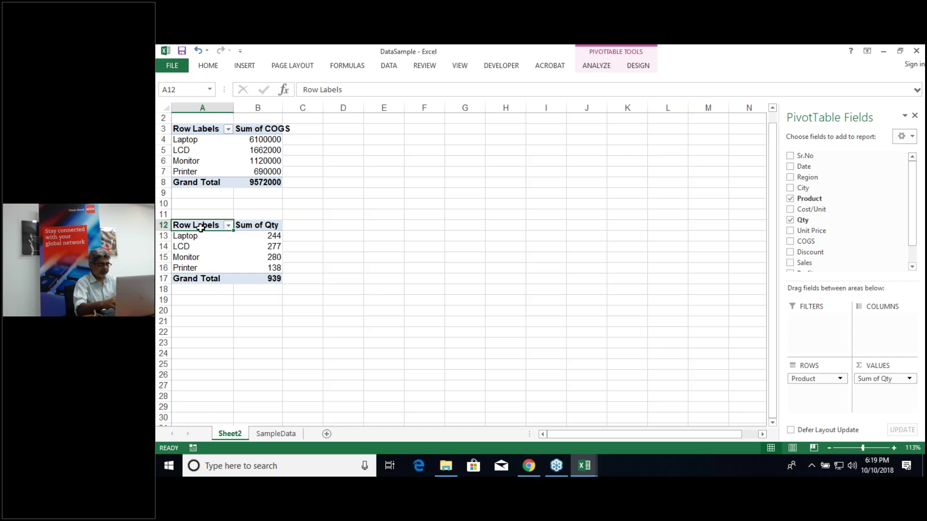
Step: Copy the Qty pivot table to A21 and swap Qty for Sales in its values
{"action": "key", "text": "ctrl+a"}
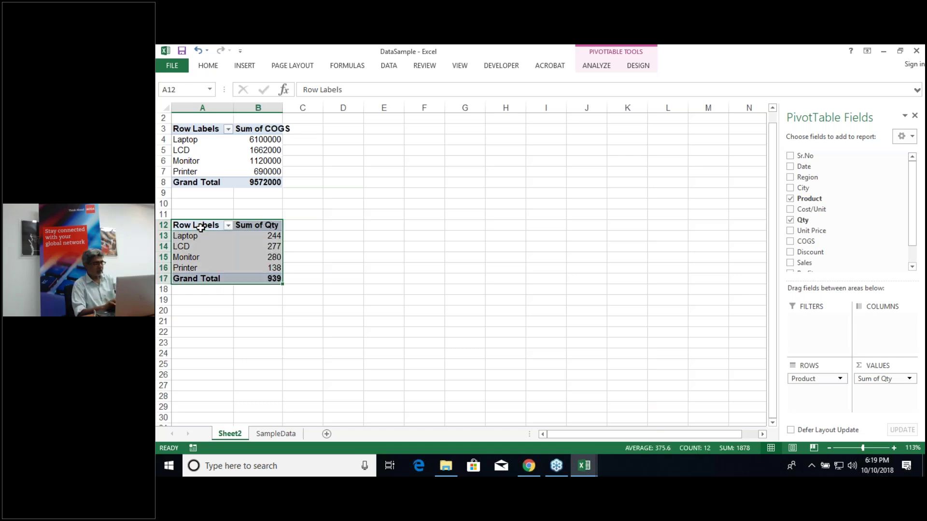
{"action": "key", "text": "ctrl+c"}
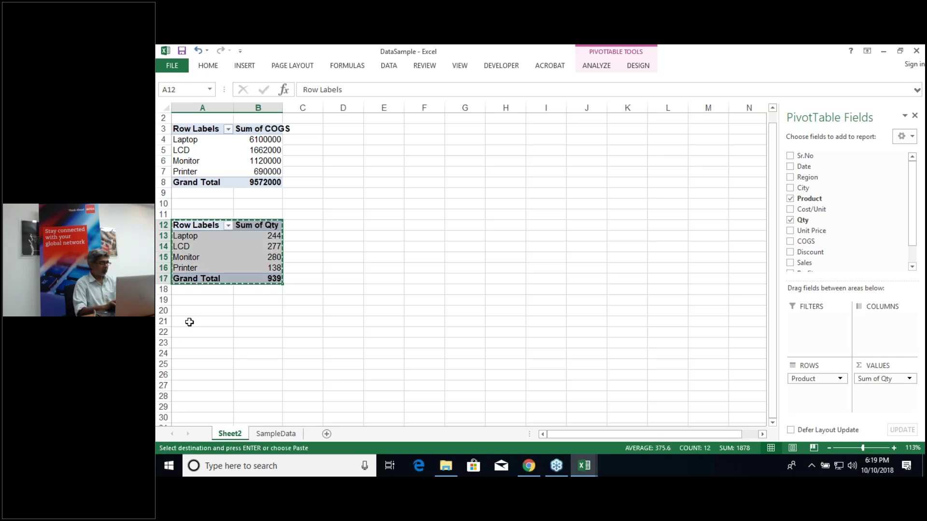
{"action": "left_click", "coordinate": [189, 322]}
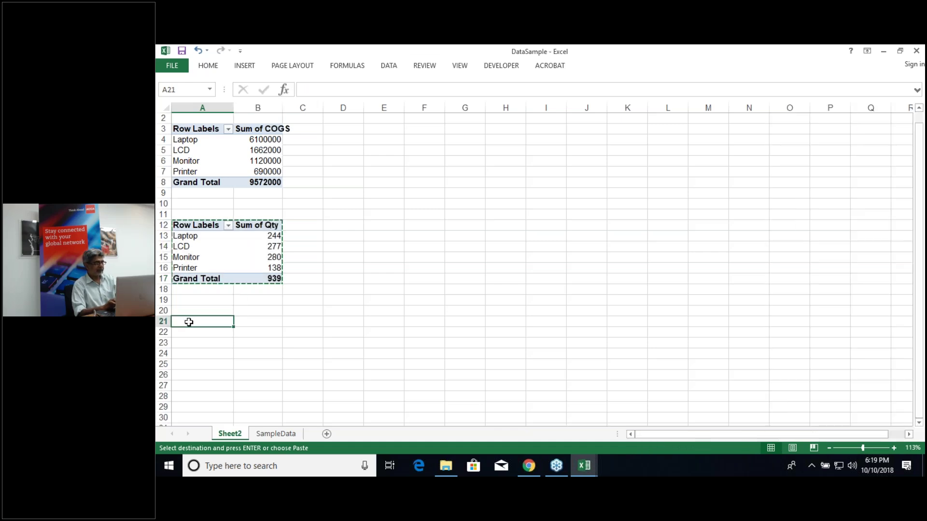
{"action": "key", "text": "ctrl+v"}
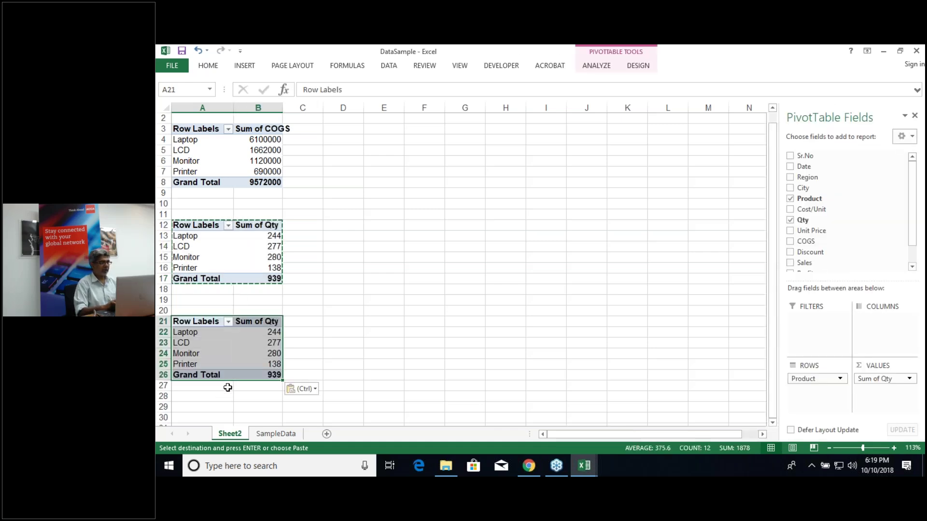
{"action": "left_click", "coordinate": [255, 341]}
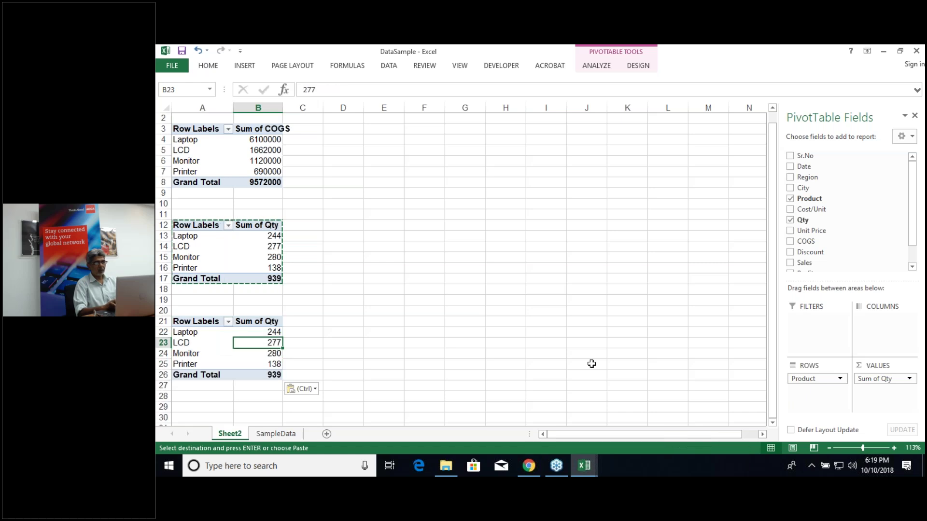
{"action": "left_click", "coordinate": [791, 220]}
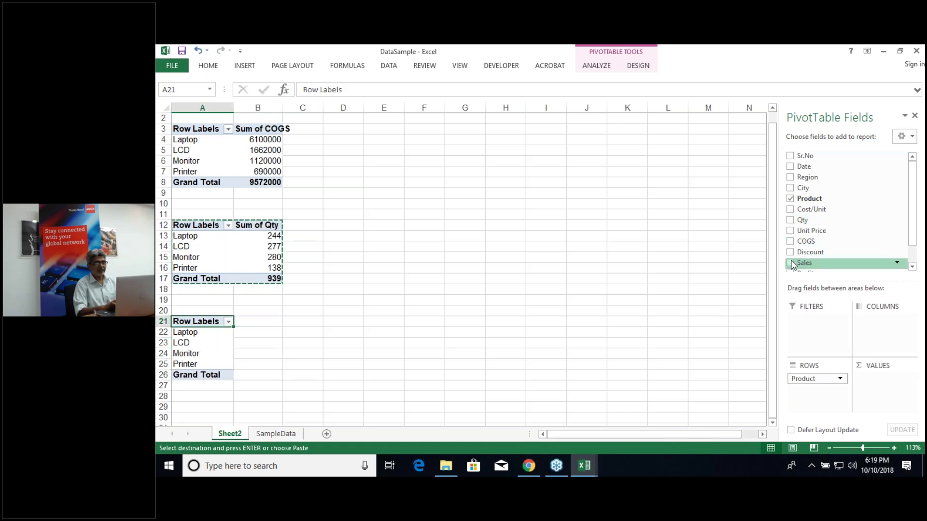
{"action": "left_click", "coordinate": [791, 263]}
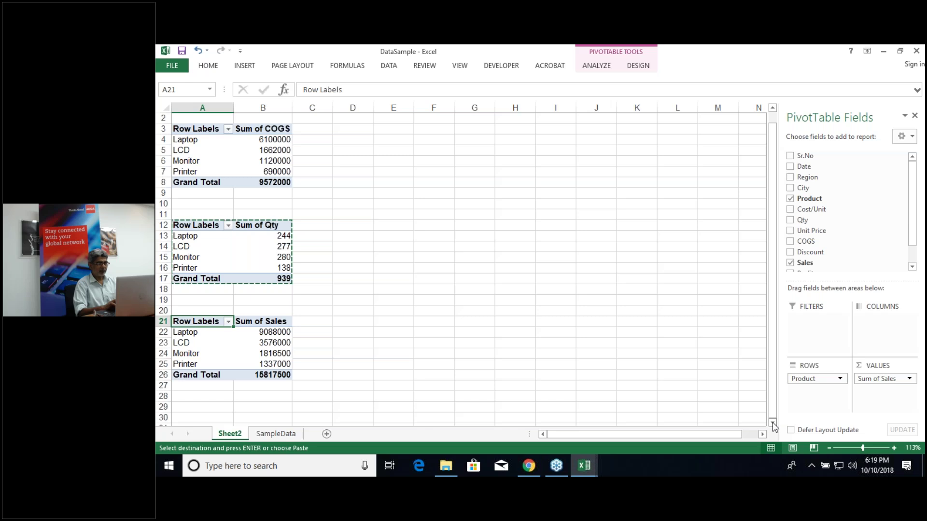
{"action": "scroll", "coordinate": [772, 422], "scroll_direction": "down", "scroll_amount": 3}
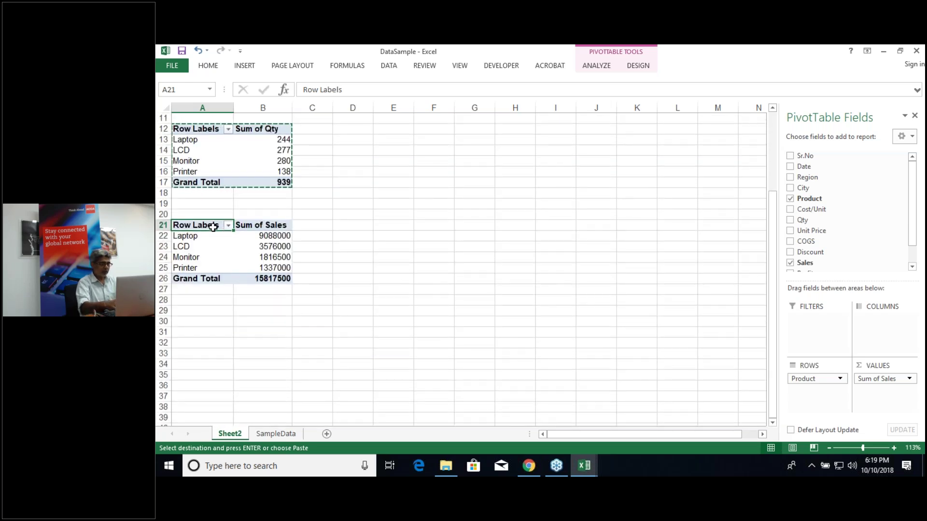
Step: Paste a copy of the Sales pivot table at A30 and replace Sales with Profit in its values
{"action": "key", "text": "ctrl+a"}
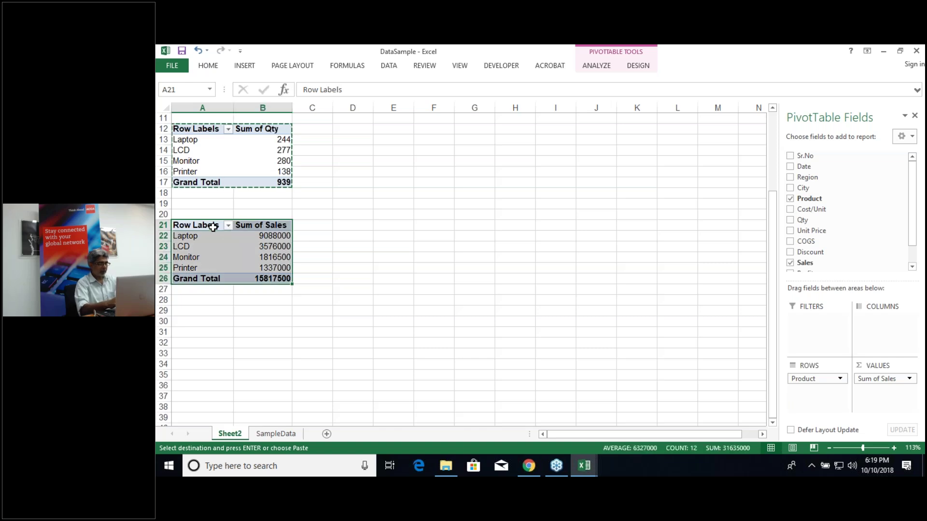
{"action": "key", "text": "ctrl+c"}
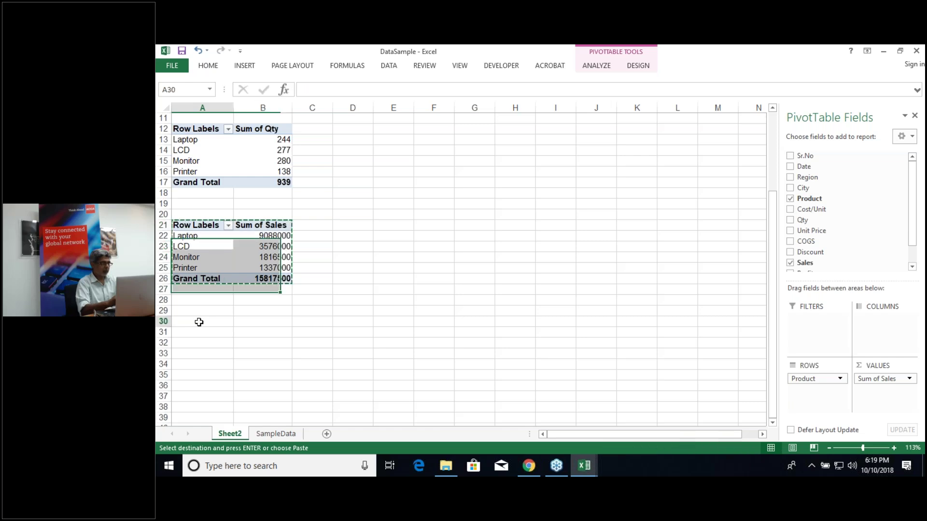
{"action": "left_click", "coordinate": [199, 322]}
{"action": "key", "text": "ctrl+v"}
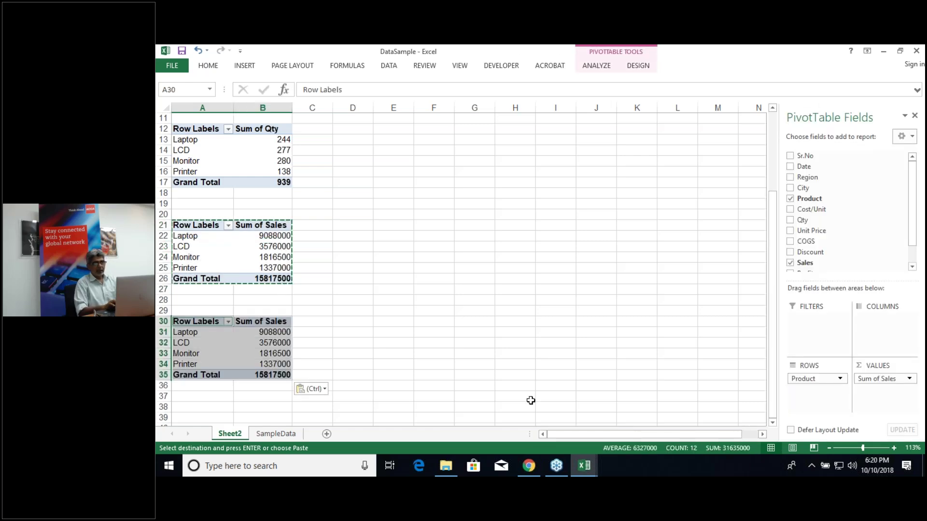
{"action": "left_click", "coordinate": [791, 263]}
{"action": "left_click", "coordinate": [914, 267]}
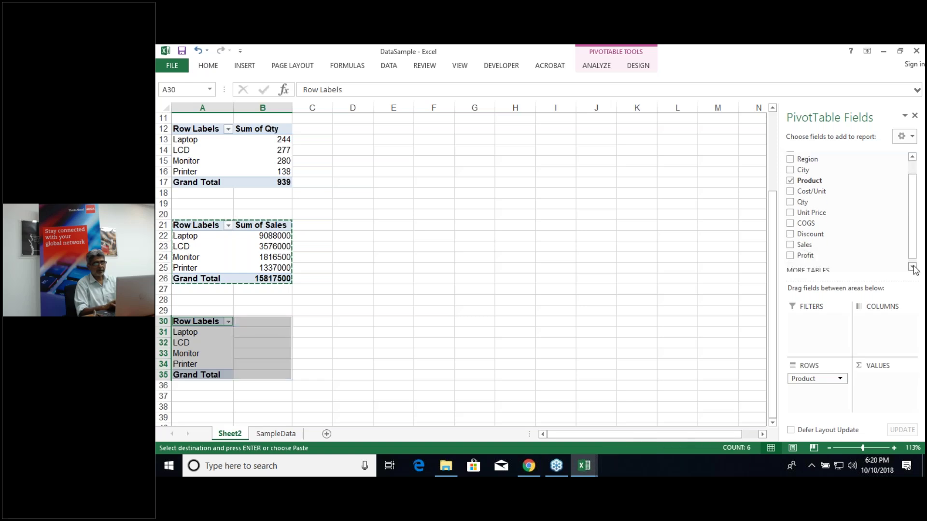
{"action": "left_click", "coordinate": [791, 257]}
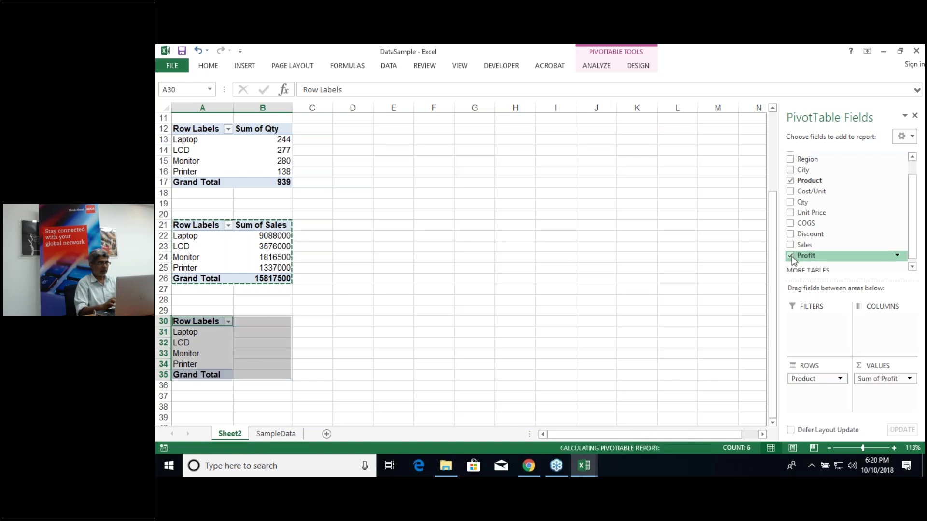
{"action": "left_click", "coordinate": [595, 323]}
{"action": "key", "text": "Up"}
{"action": "key", "text": "Up"}
{"action": "key", "text": "Up"}
{"action": "key", "text": "Up"}
{"action": "key", "text": "Up"}
{"action": "key", "text": "Up"}
{"action": "key", "text": "Up"}
{"action": "key", "text": "Up"}
{"action": "key", "text": "Up"}
{"action": "key", "text": "Up"}
{"action": "key", "text": "Up"}
{"action": "key", "text": "Up"}
{"action": "key", "text": "Up"}
{"action": "key", "text": "Up"}
{"action": "key", "text": "Up"}
{"action": "key", "text": "Up"}
{"action": "key", "text": "Up"}
{"action": "key", "text": "Up"}
{"action": "key", "text": "Up"}
{"action": "key", "text": "Up"}
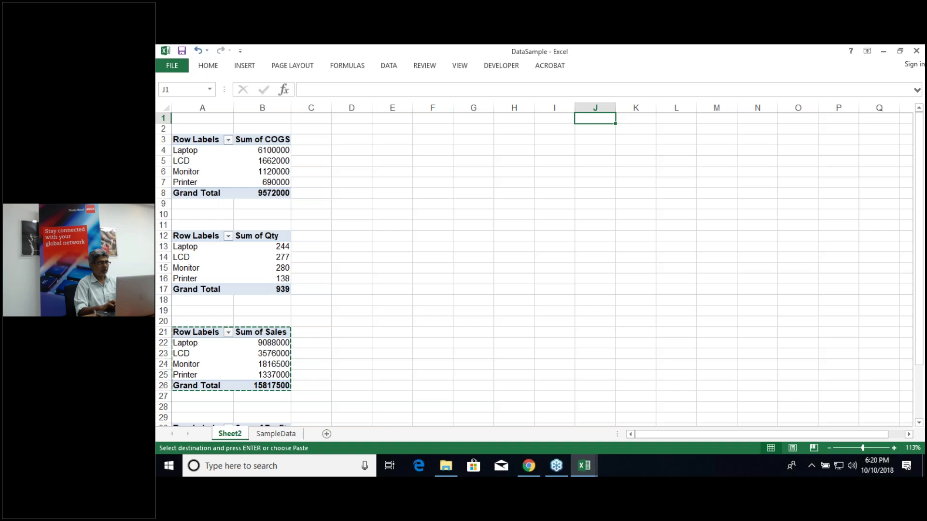
{"action": "scroll", "coordinate": [534, 271], "scroll_direction": "down", "scroll_amount": 1}
{"action": "scroll", "coordinate": [246, 210], "scroll_direction": "down", "scroll_amount": 2}
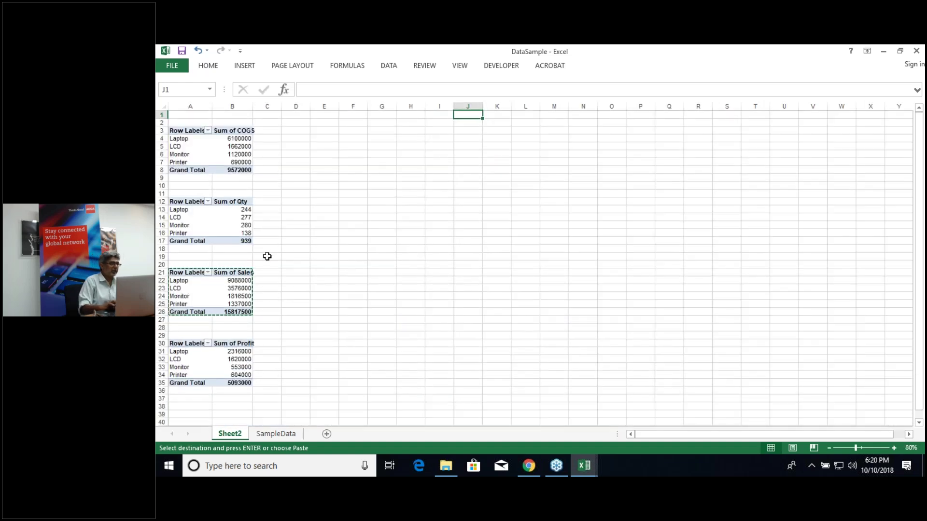
Step: Create a clustered column PivotChart from the Sum of COGS pivot table
{"action": "left_click", "coordinate": [212, 156]}
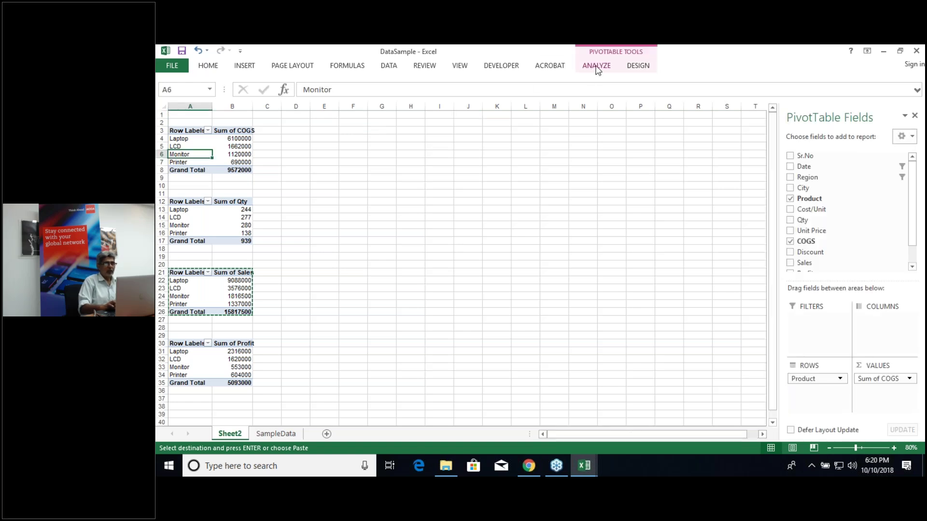
{"action": "left_click", "coordinate": [596, 66]}
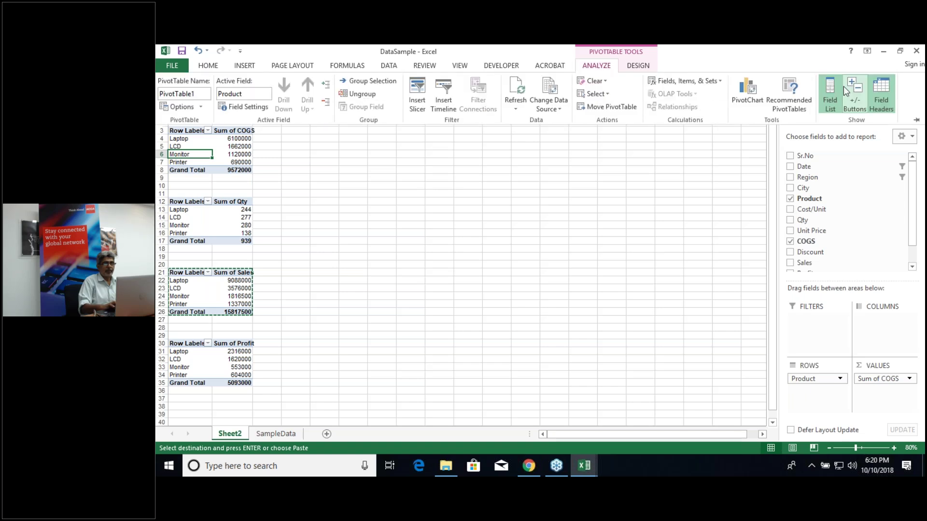
{"action": "left_click", "coordinate": [745, 86]}
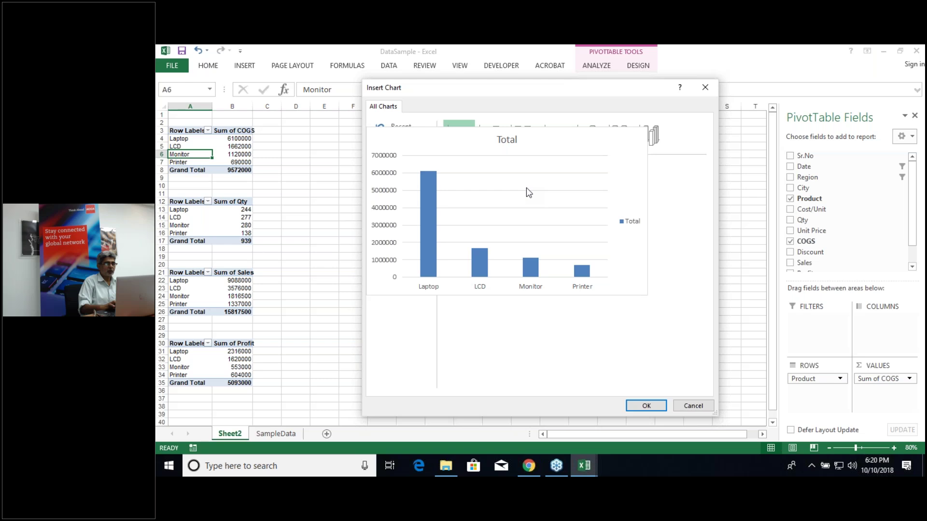
{"action": "key", "text": "Return"}
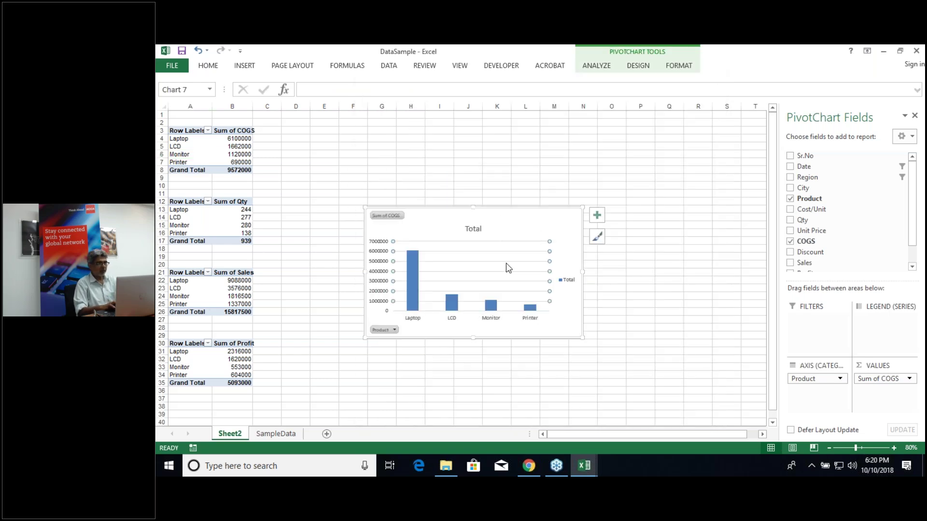
Step: Move the COGS chart beside the tables, shorten it and delete its Total legend
{"action": "mouse_move", "coordinate": [497, 226]}
{"action": "left_mouse_down"}
{"action": "mouse_move", "coordinate": [457, 131]}
{"action": "mouse_move", "coordinate": [441, 125]}
{"action": "left_mouse_up"}
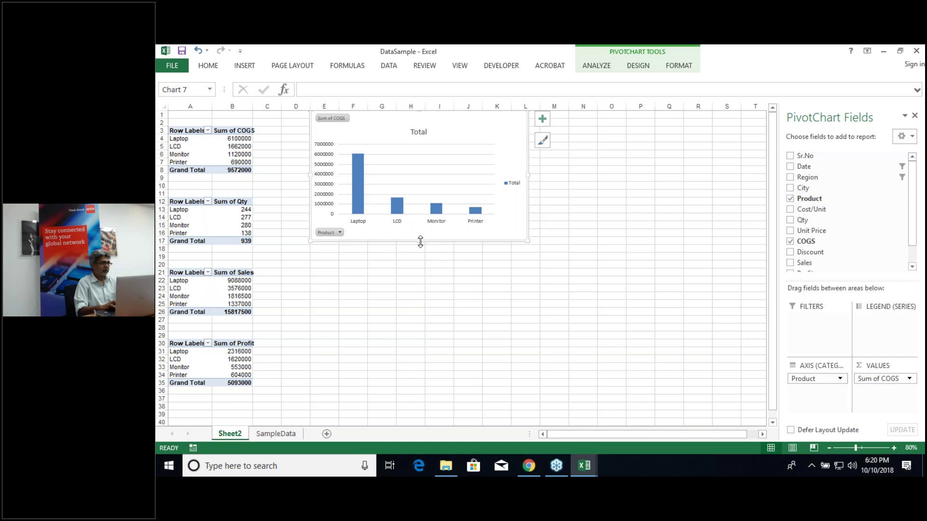
{"action": "left_click_drag", "start_coordinate": [421, 242], "coordinate": [419, 196]}
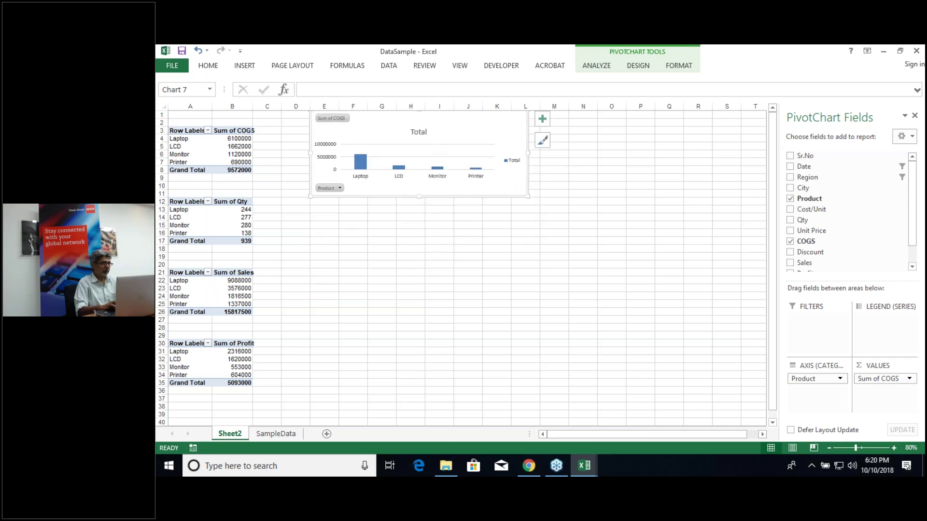
{"action": "left_click", "coordinate": [514, 163]}
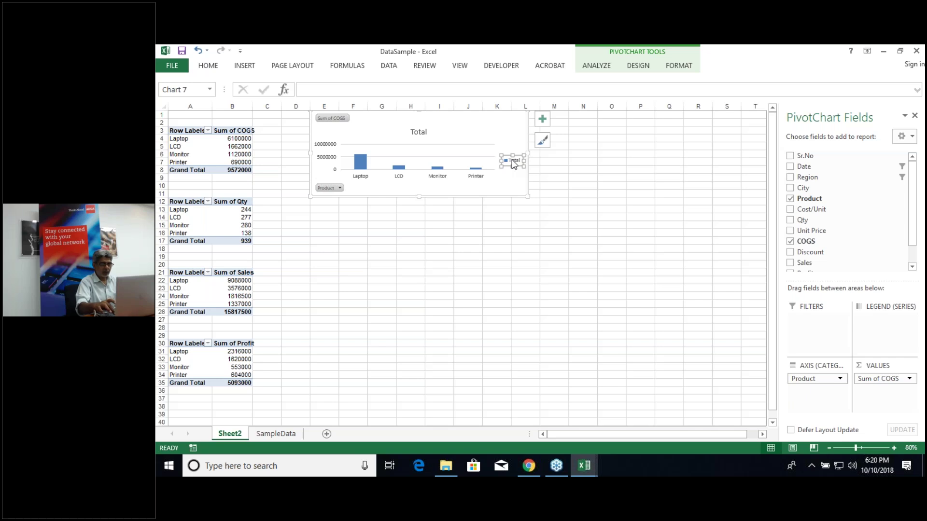
{"action": "key", "text": "Delete"}
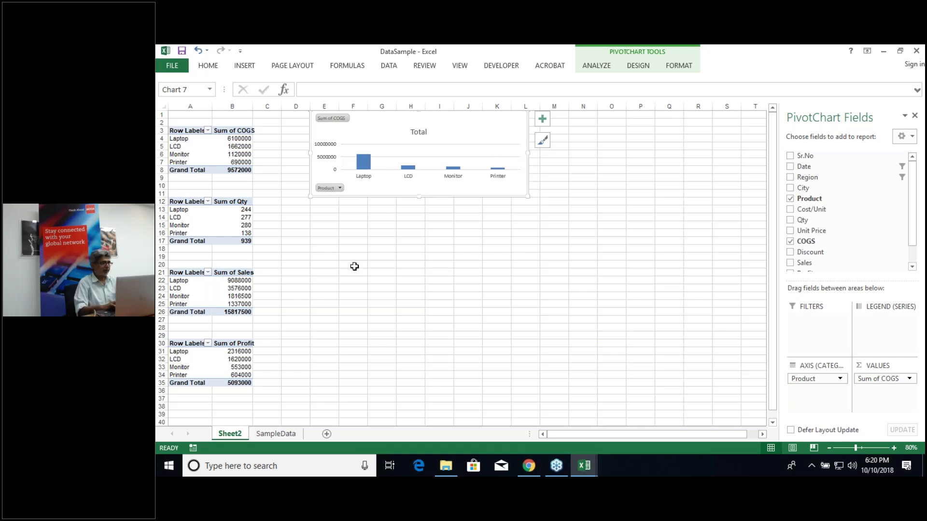
Step: Create a column PivotChart from the Sum of Qty pivot table
{"action": "left_click", "coordinate": [221, 218]}
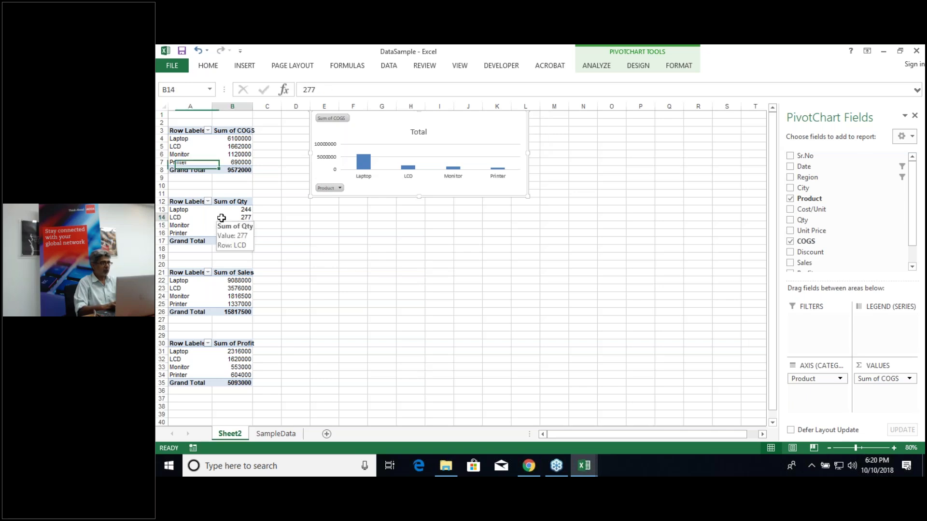
{"action": "left_click", "coordinate": [599, 66]}
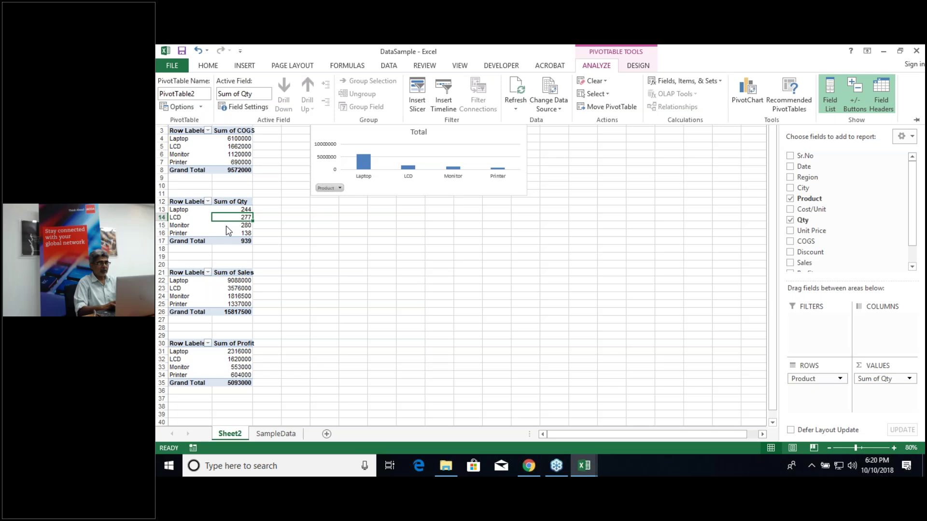
{"action": "mouse_move", "coordinate": [228, 231]}
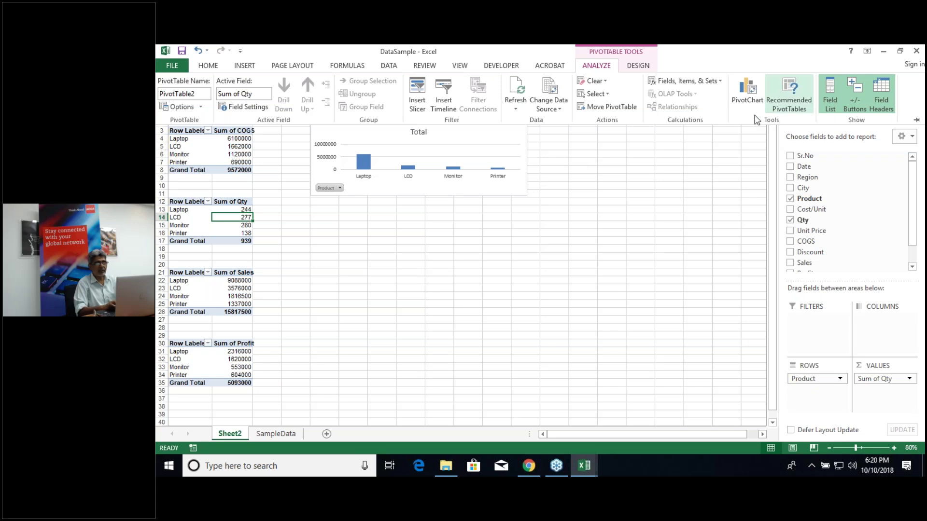
{"action": "left_click", "coordinate": [743, 90]}
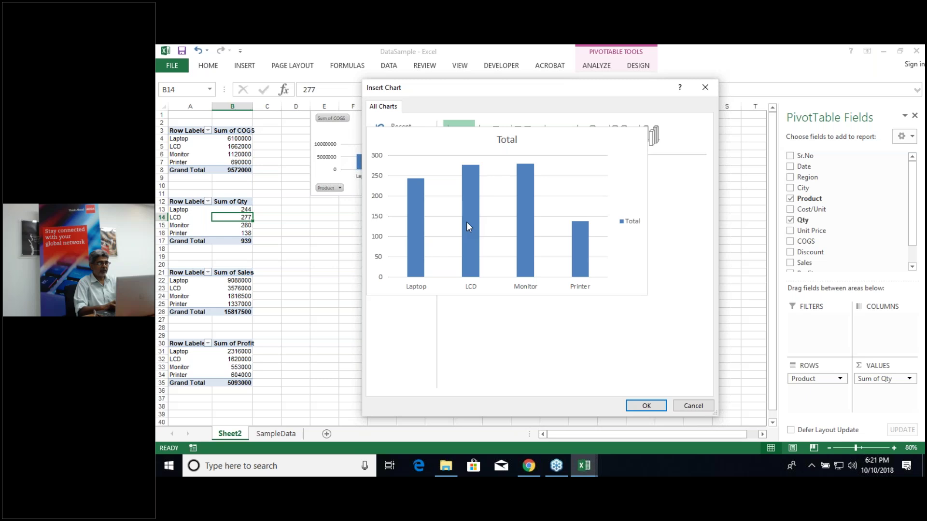
{"action": "key", "text": "Return"}
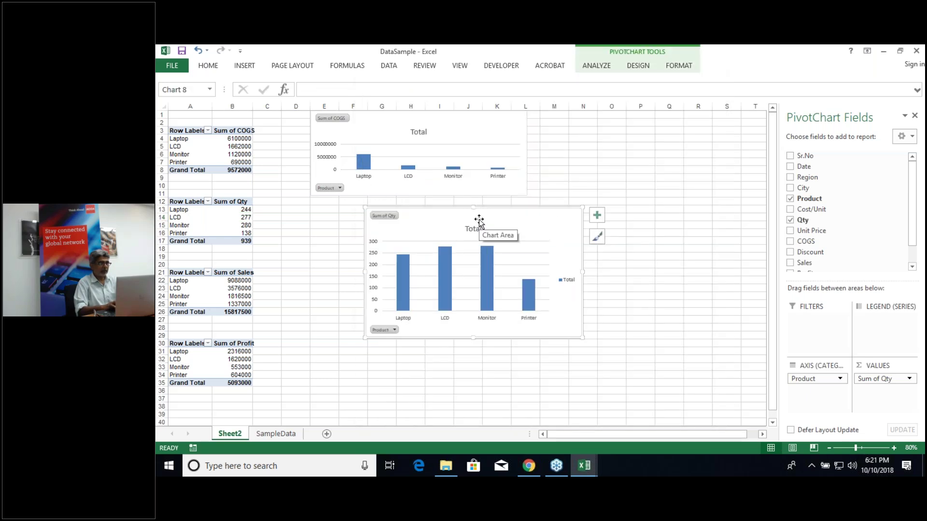
Step: Place the Qty chart below the COGS chart, stretch the COGS chart to row 19, and align both
{"action": "left_click_drag", "start_coordinate": [476, 220], "coordinate": [424, 208]}
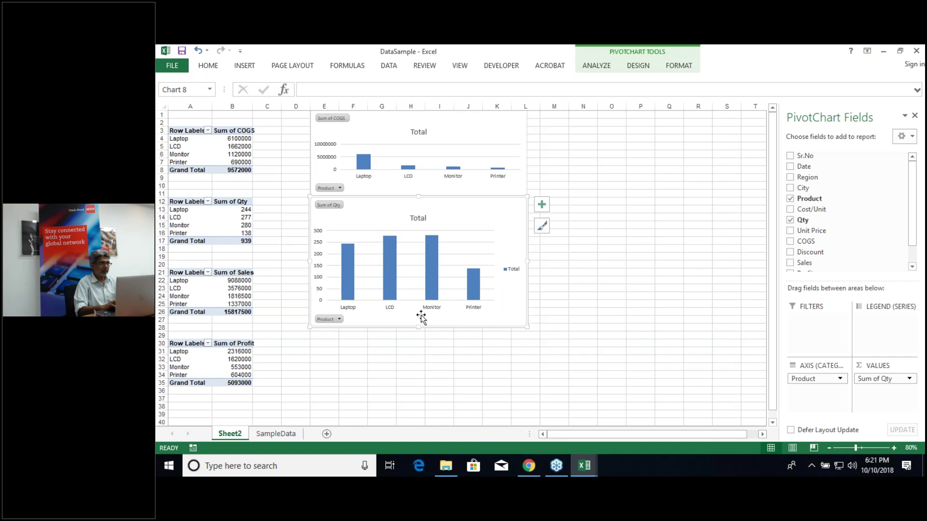
{"action": "left_click_drag", "start_coordinate": [464, 214], "coordinate": [454, 272]}
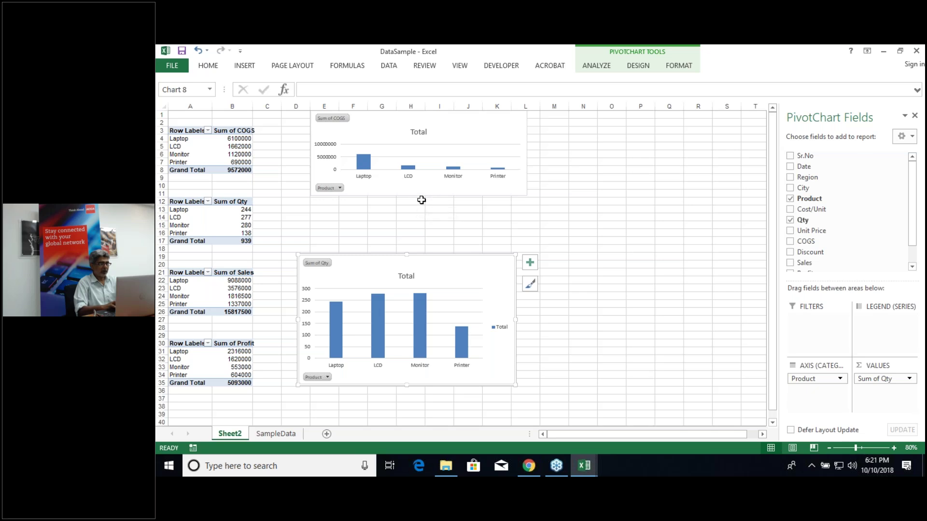
{"action": "left_click", "coordinate": [423, 189]}
{"action": "left_click_drag", "start_coordinate": [420, 197], "coordinate": [402, 255]}
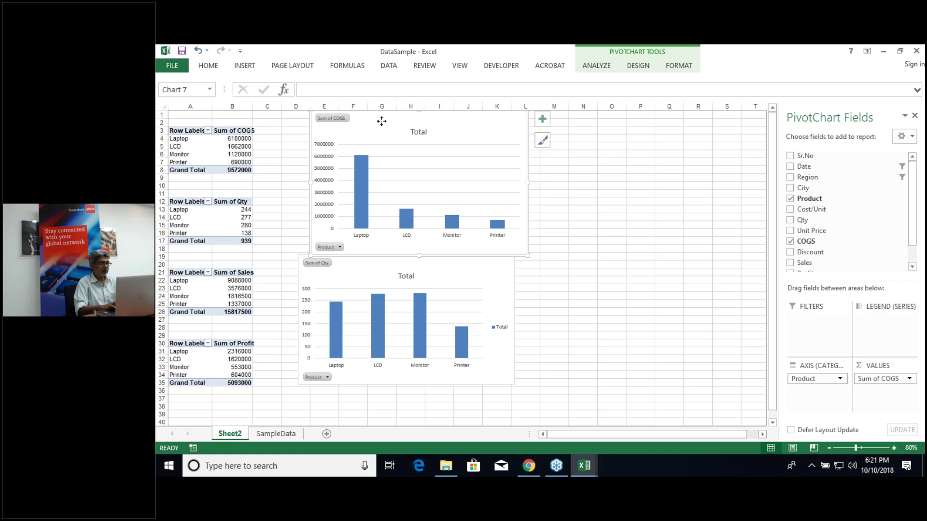
{"action": "left_click_drag", "start_coordinate": [359, 268], "coordinate": [370, 269]}
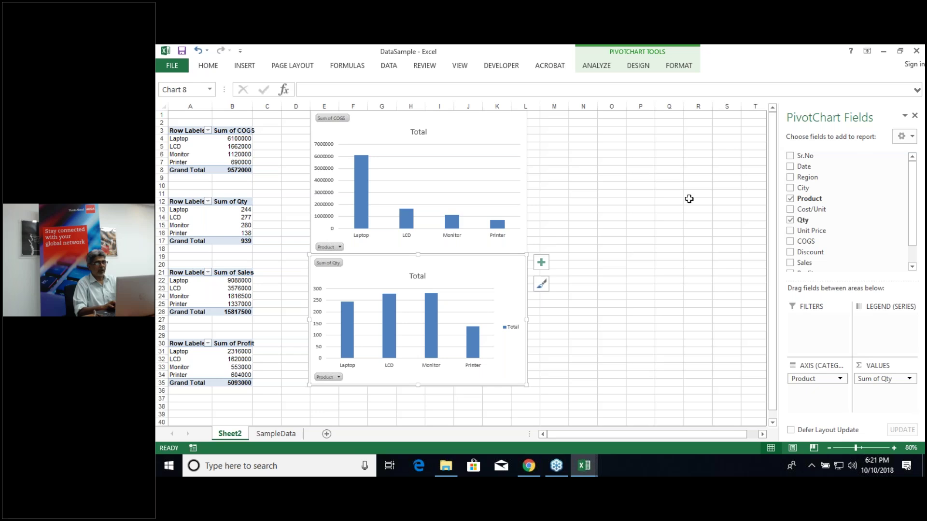
Step: Create a clustered column PivotChart for Sum of Sales and move it to the upper right
{"action": "left_click", "coordinate": [244, 287]}
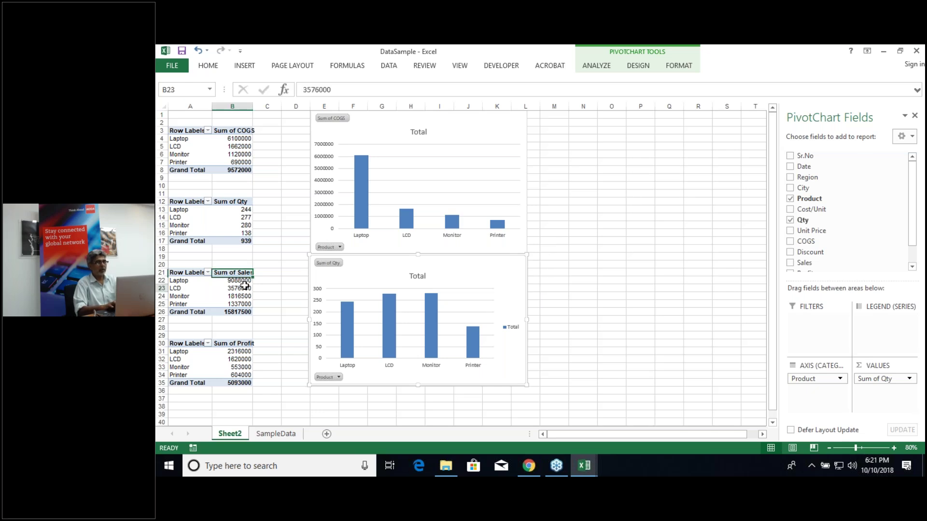
{"action": "left_click", "coordinate": [597, 67]}
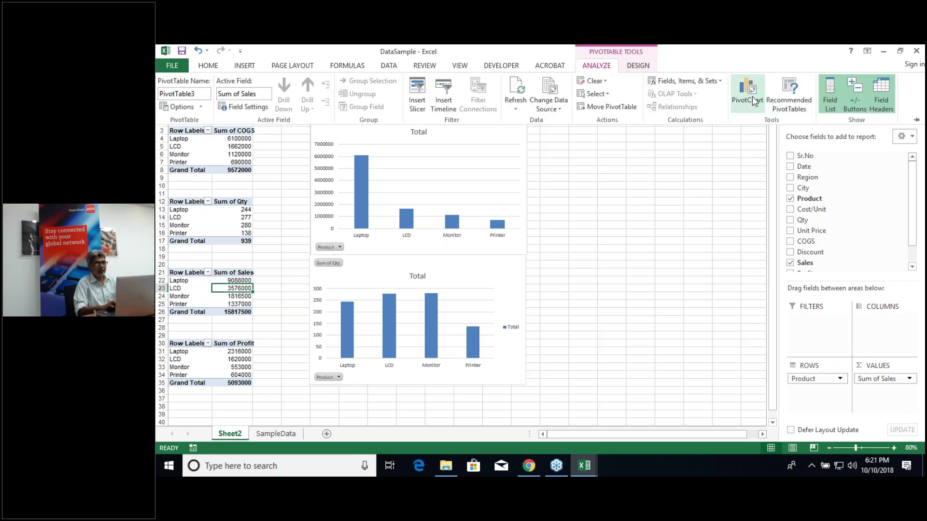
{"action": "left_click", "coordinate": [752, 97]}
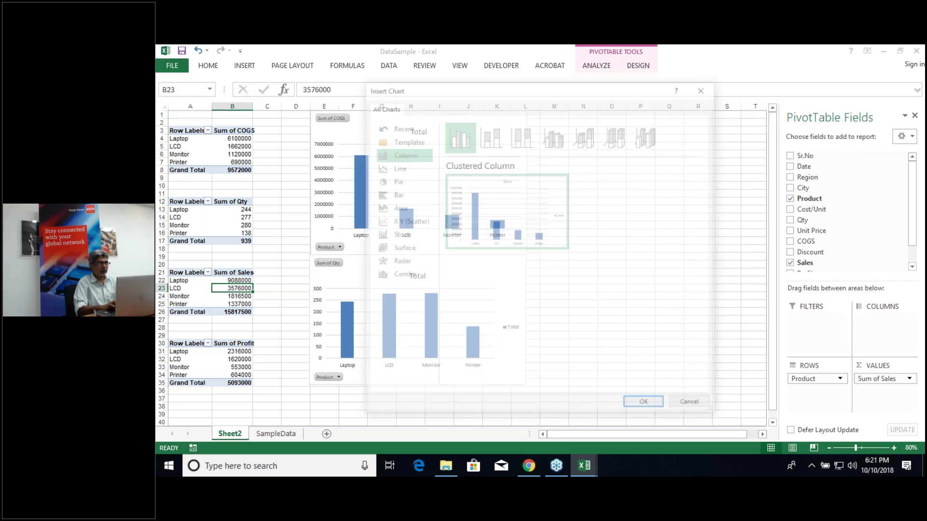
{"action": "double_click", "coordinate": [483, 224]}
{"action": "left_click_drag", "start_coordinate": [509, 227], "coordinate": [685, 122]}
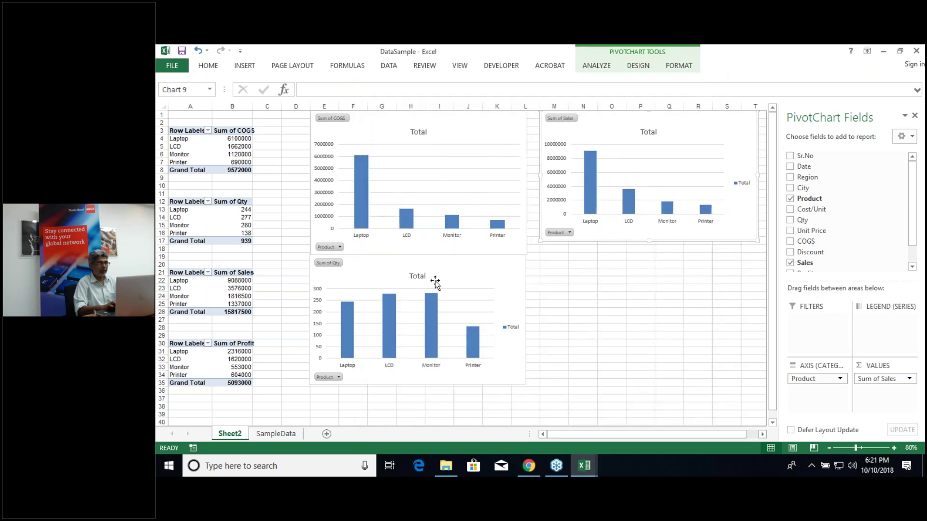
{"action": "left_click", "coordinate": [232, 364]}
Step: Create a column PivotChart for Sum of Profit and place it below the Sales chart
{"action": "left_click", "coordinate": [233, 365]}
{"action": "left_click", "coordinate": [597, 66]}
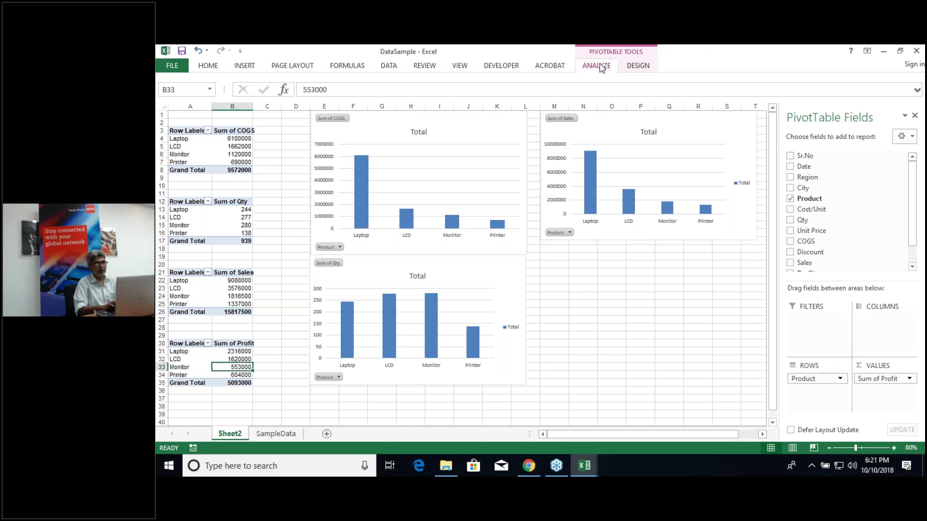
{"action": "left_click", "coordinate": [746, 92]}
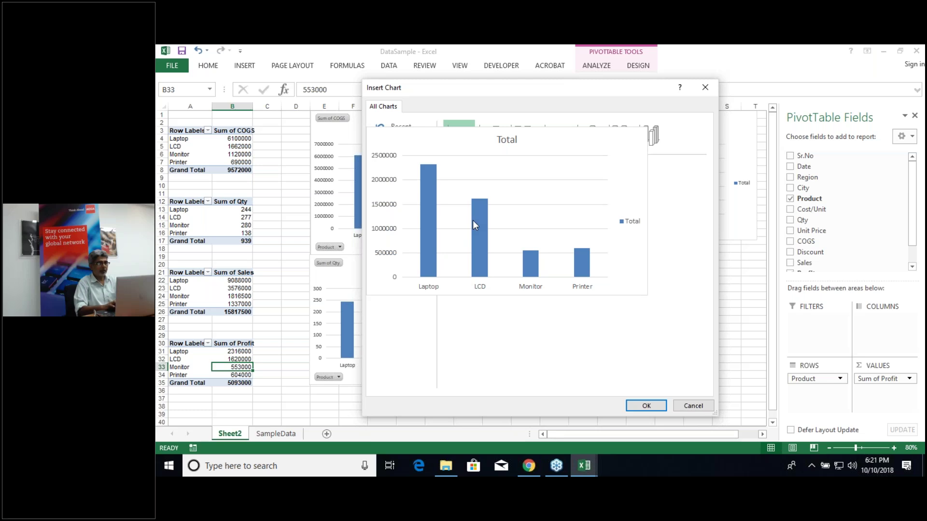
{"action": "double_click", "coordinate": [474, 220]}
{"action": "left_click_drag", "start_coordinate": [543, 230], "coordinate": [703, 261]}
{"action": "left_click", "coordinate": [704, 261]}
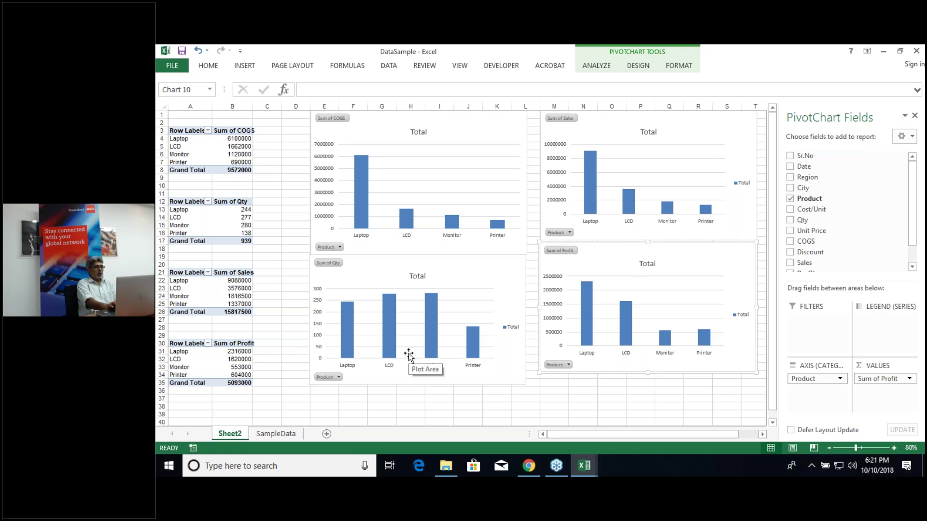
{"action": "left_click", "coordinate": [331, 401]}
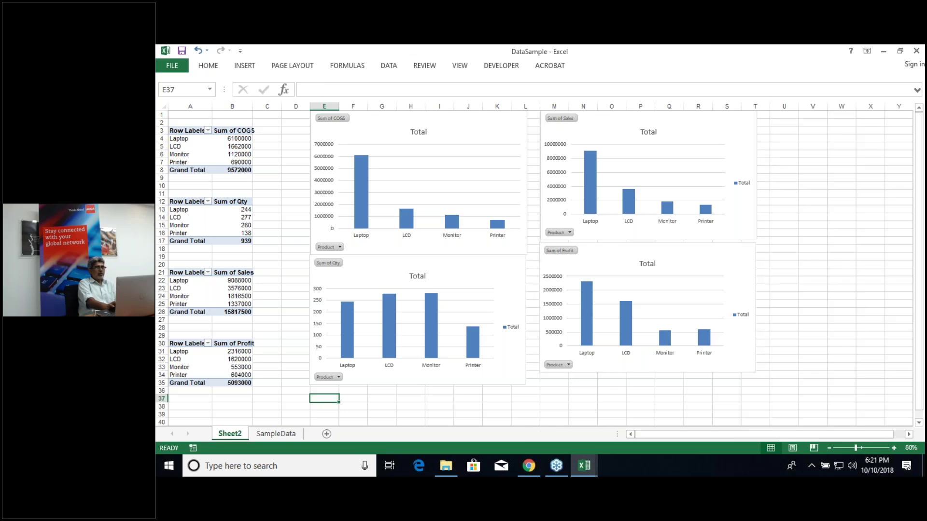
Step: Open Insert Slicers for the COGS pivot table with Region and City ticked
{"action": "left_click", "coordinate": [211, 155]}
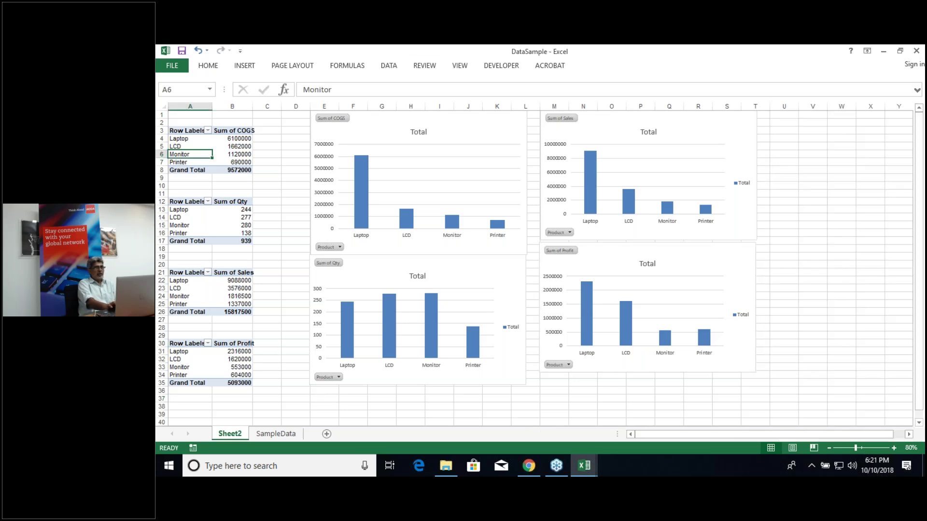
{"action": "left_click", "coordinate": [597, 65]}
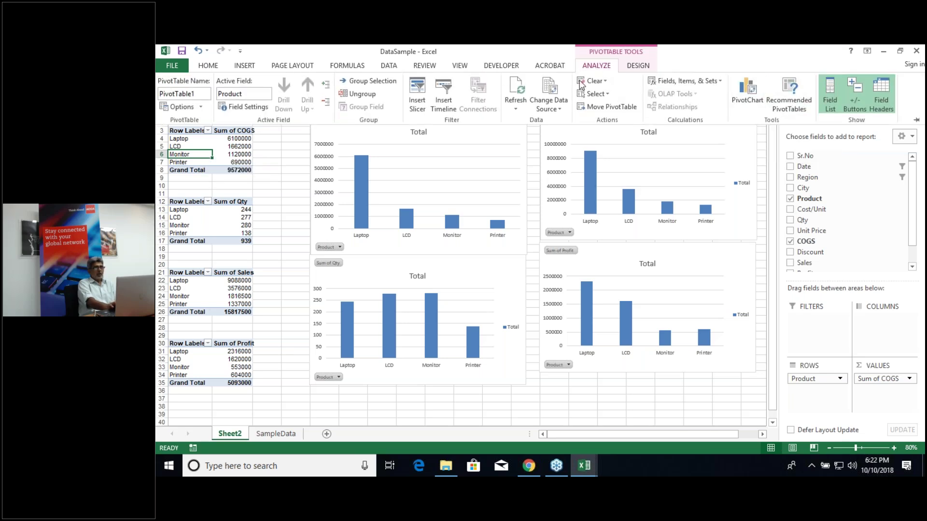
{"action": "left_click", "coordinate": [418, 99]}
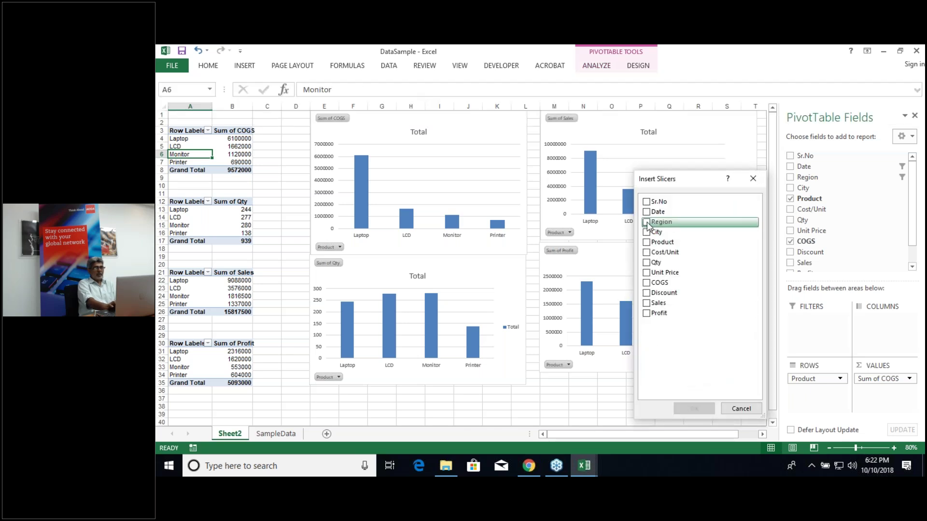
{"action": "left_click", "coordinate": [648, 223]}
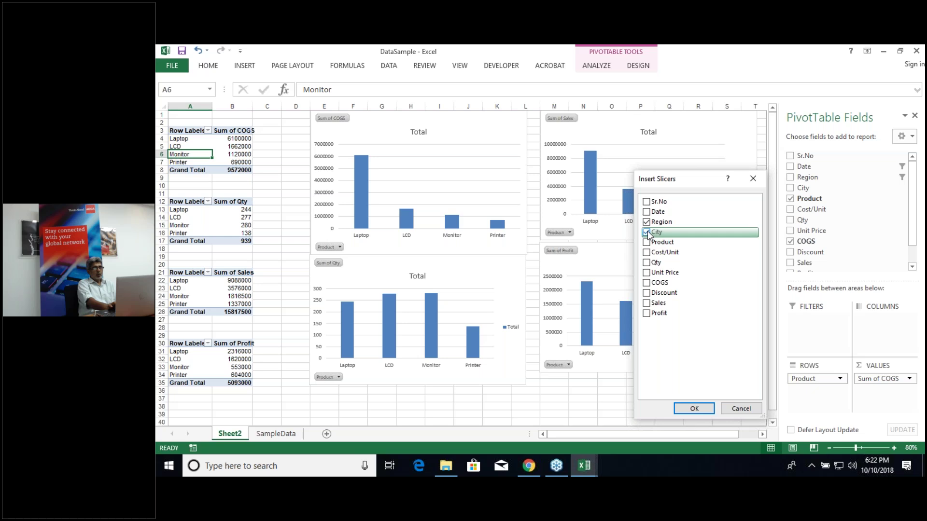
{"action": "left_click", "coordinate": [698, 411]}
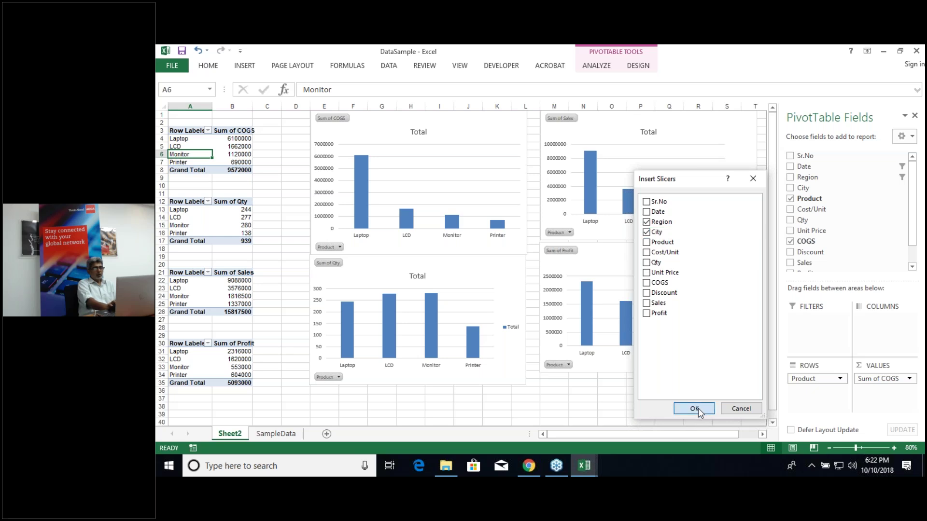
Step: Insert the Region and City slicers and lay the City buttons out in 4 columns
{"action": "left_click", "coordinate": [472, 217]}
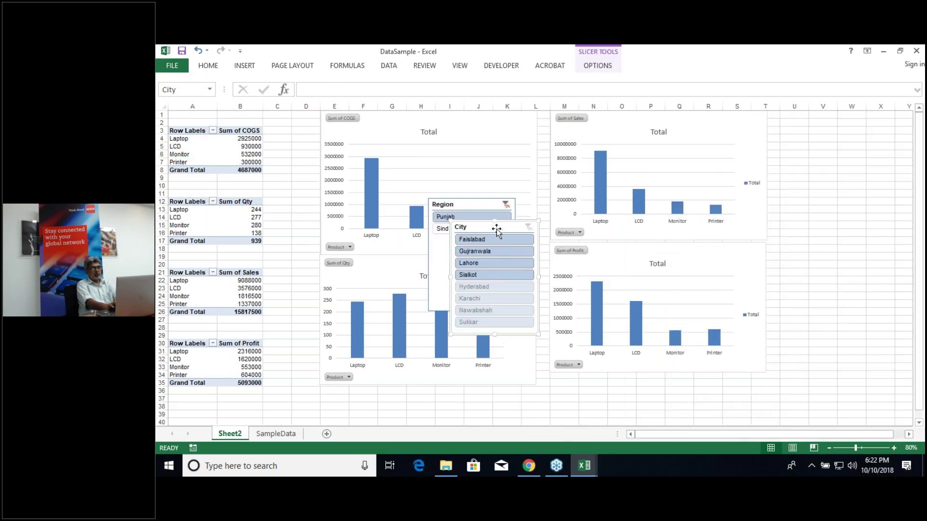
{"action": "left_click_drag", "start_coordinate": [502, 233], "coordinate": [559, 295]}
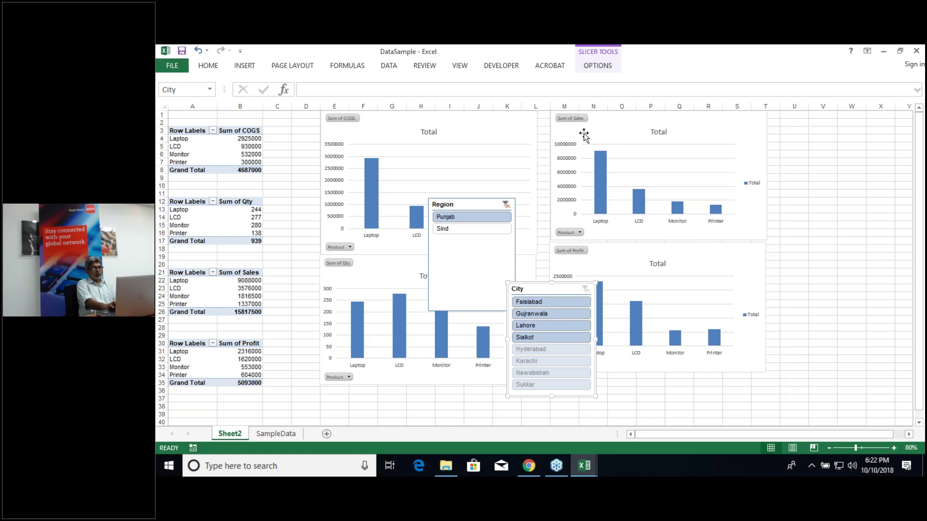
{"action": "left_click", "coordinate": [607, 68]}
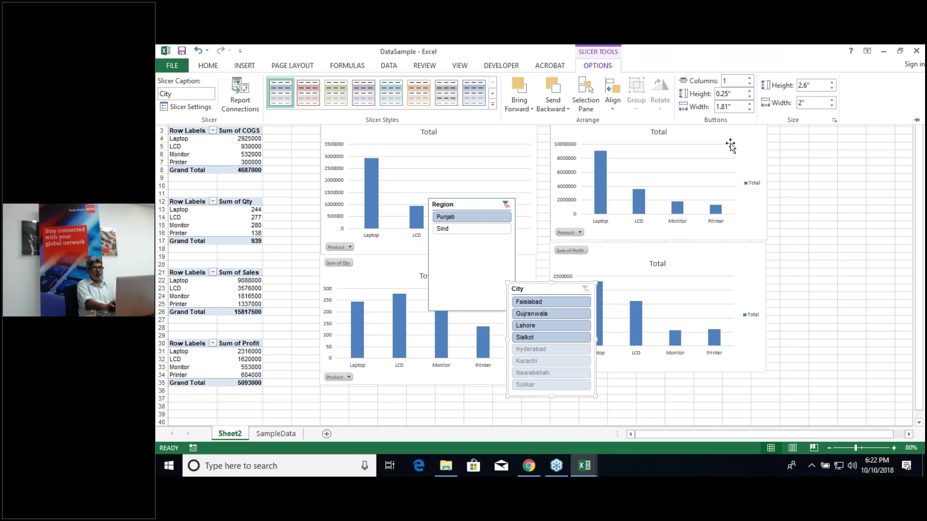
{"action": "left_click", "coordinate": [749, 78]}
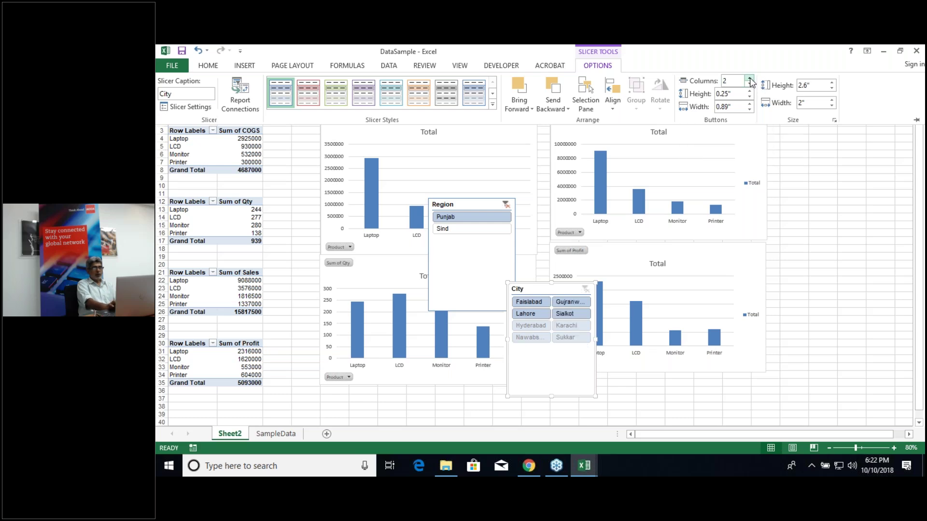
{"action": "left_click", "coordinate": [749, 78]}
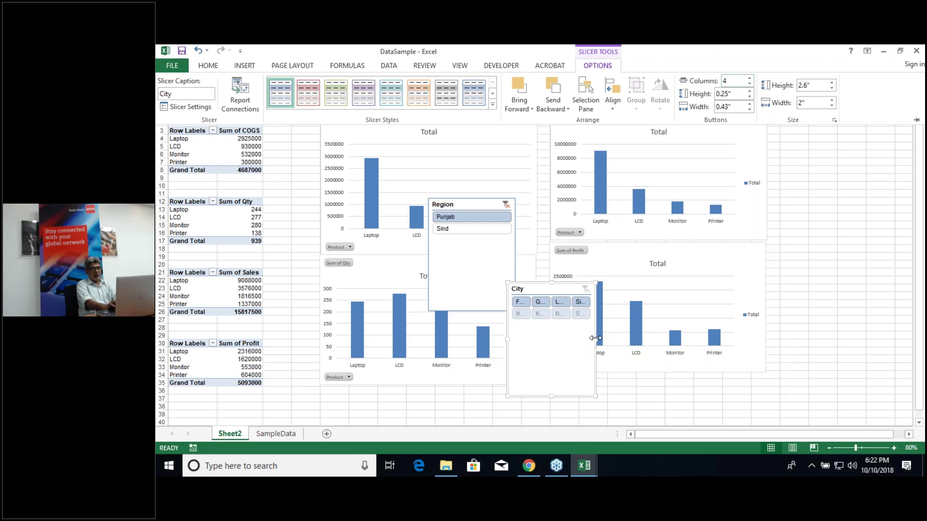
{"action": "key", "text": "ctrl+F1"}
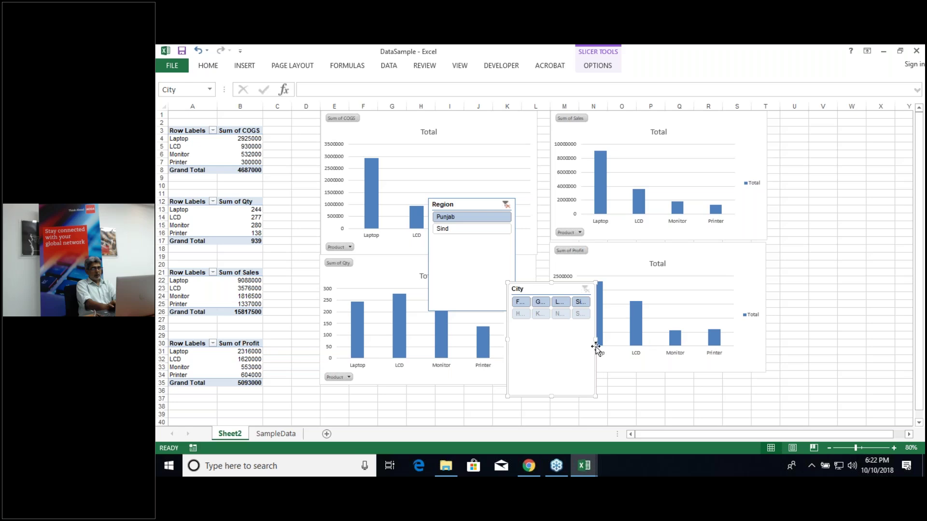
Step: Widen and shorten the City slicer, then move it below the Qty chart
{"action": "left_click_drag", "start_coordinate": [597, 340], "coordinate": [680, 340]}
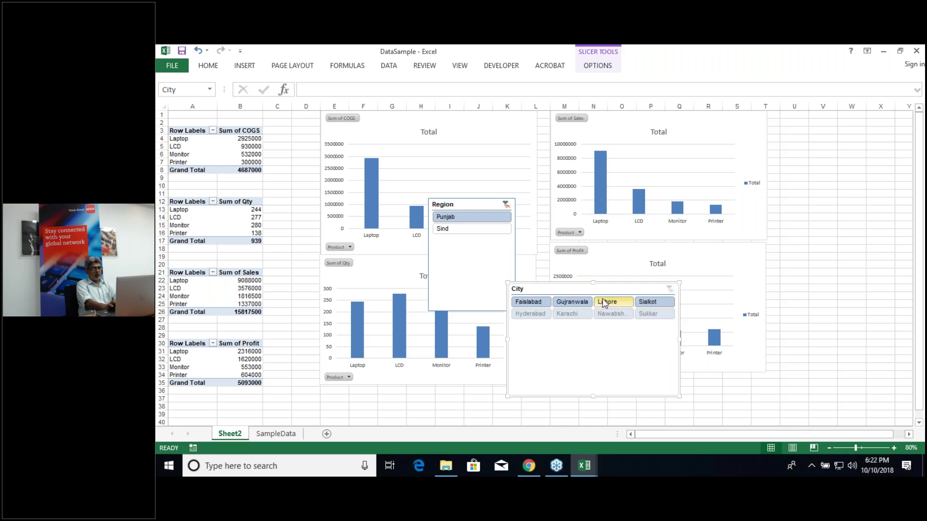
{"action": "left_click_drag", "start_coordinate": [600, 288], "coordinate": [643, 287]}
{"action": "left_click_drag", "start_coordinate": [635, 395], "coordinate": [635, 325]}
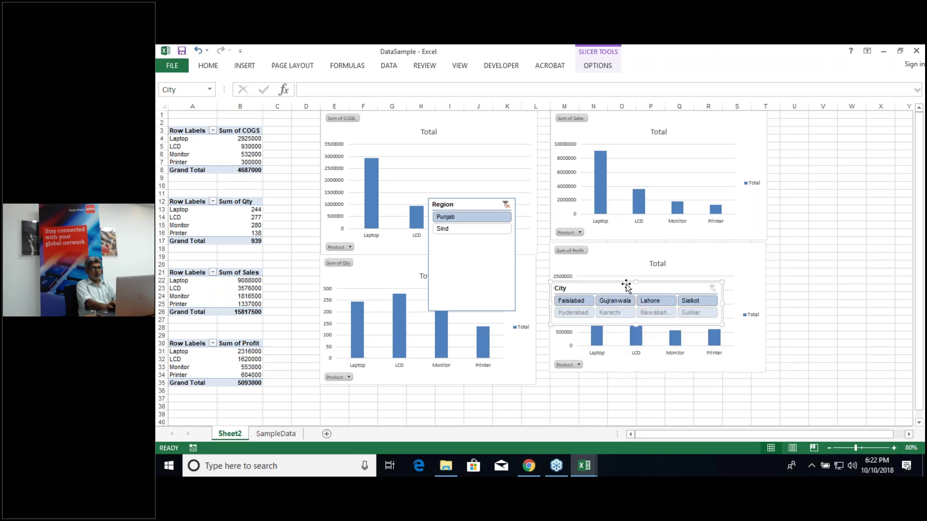
{"action": "left_click_drag", "start_coordinate": [625, 285], "coordinate": [403, 389]}
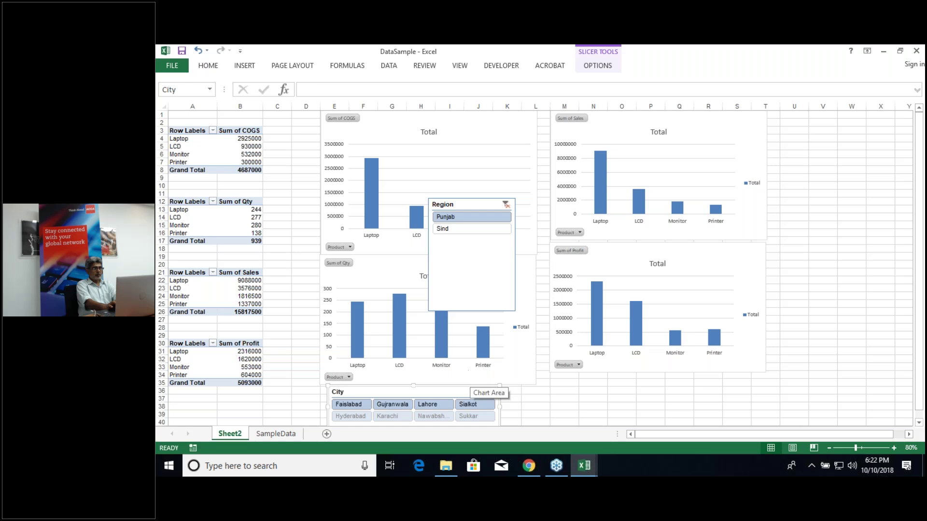
Step: Shorten the Qty chart, shrink the Region slicer and place it beside the City slicer
{"action": "left_click", "coordinate": [425, 384]}
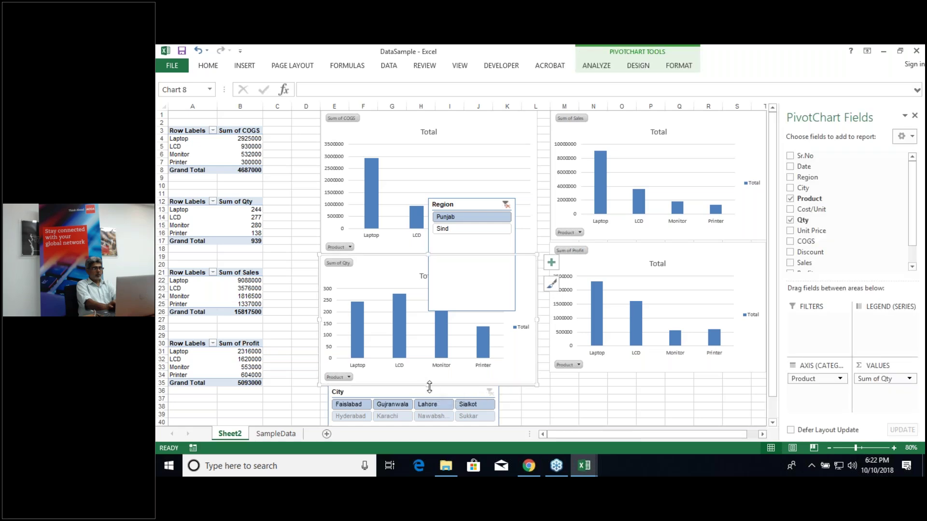
{"action": "left_click_drag", "start_coordinate": [429, 375], "coordinate": [420, 384]}
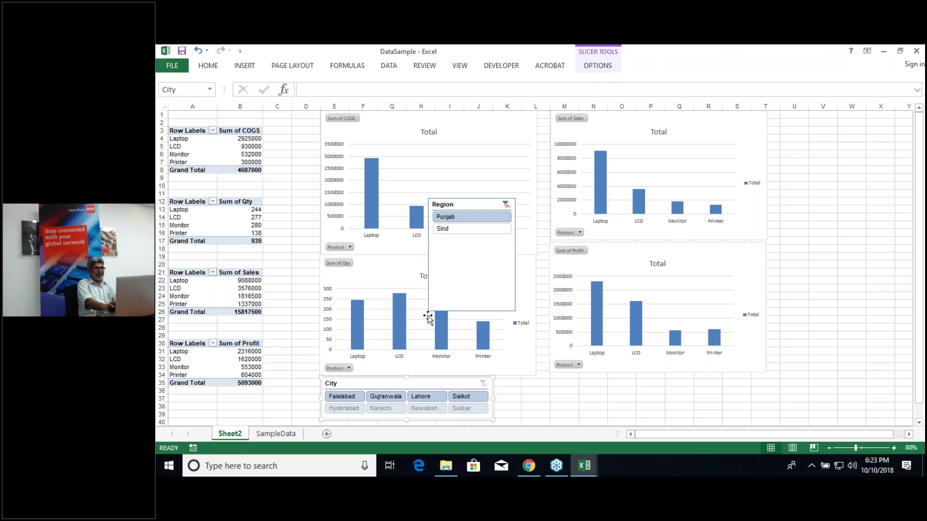
{"action": "left_click", "coordinate": [477, 267]}
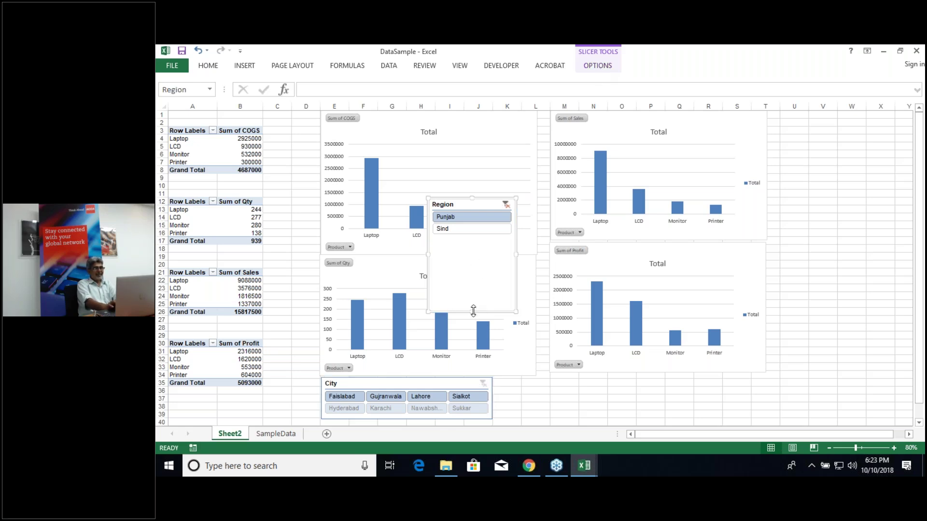
{"action": "left_click_drag", "start_coordinate": [474, 311], "coordinate": [472, 240]}
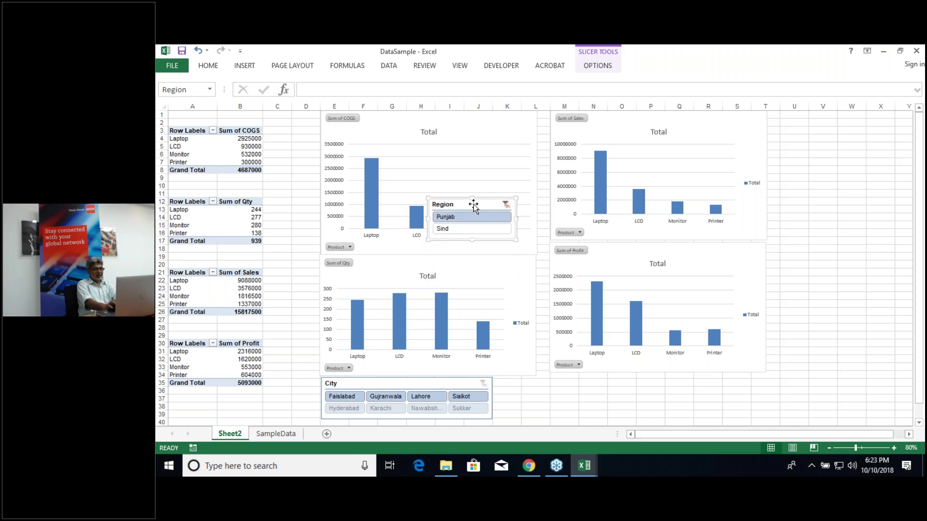
{"action": "left_click_drag", "start_coordinate": [473, 204], "coordinate": [541, 384]}
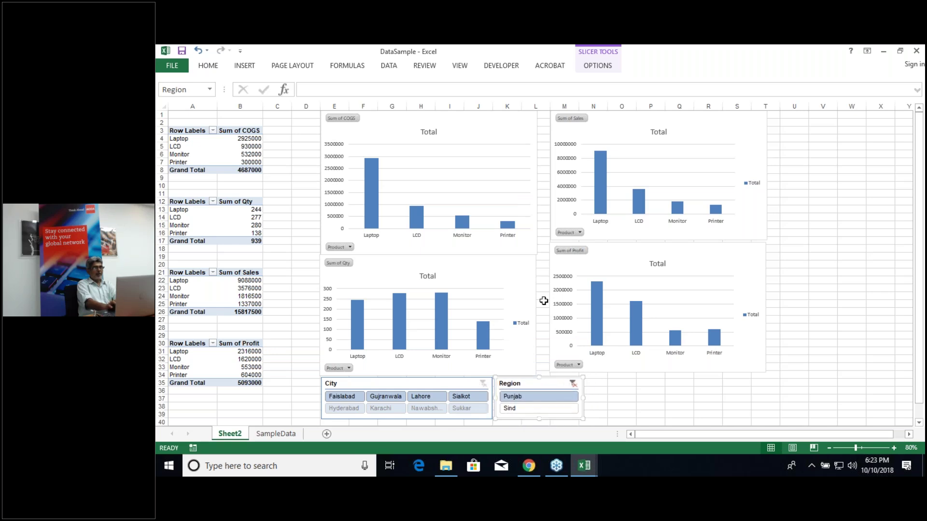
Step: Insert a Date timeline from the COGS chart
{"action": "left_click", "coordinate": [372, 193]}
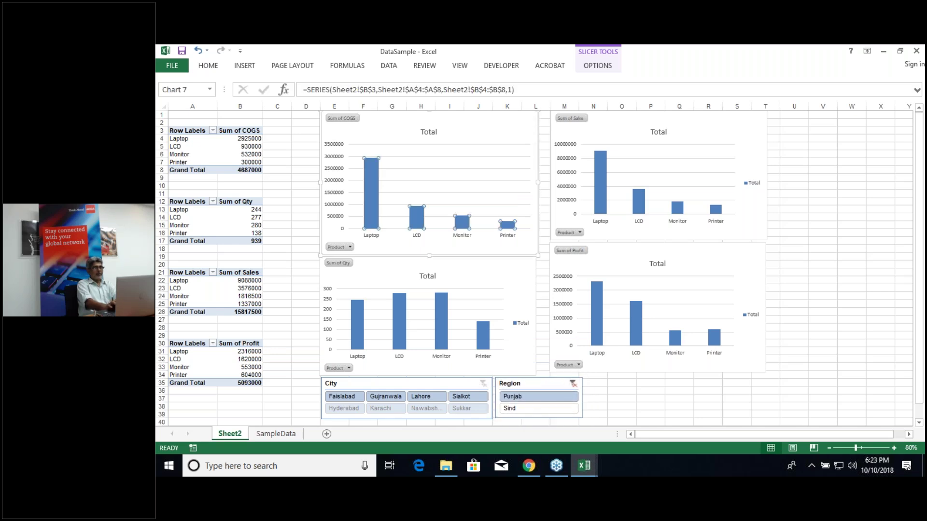
{"action": "left_click", "coordinate": [597, 66]}
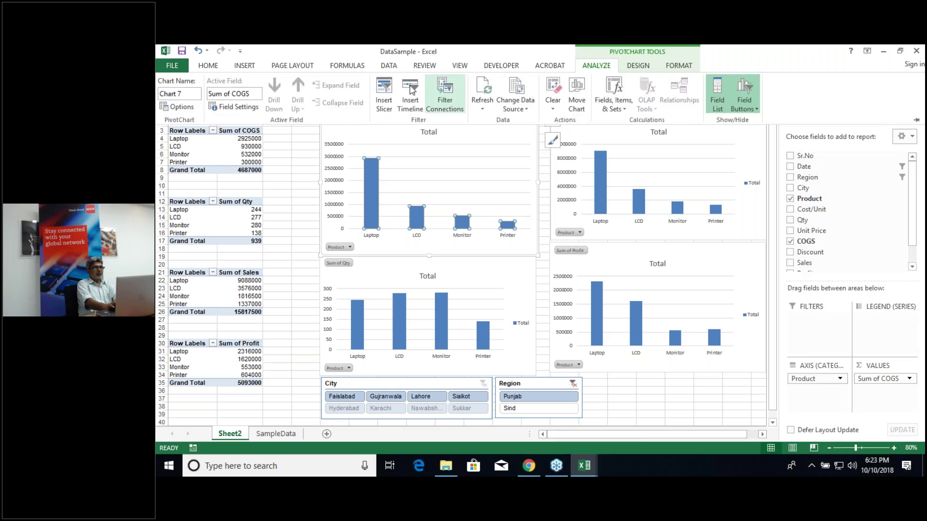
{"action": "left_click", "coordinate": [415, 98]}
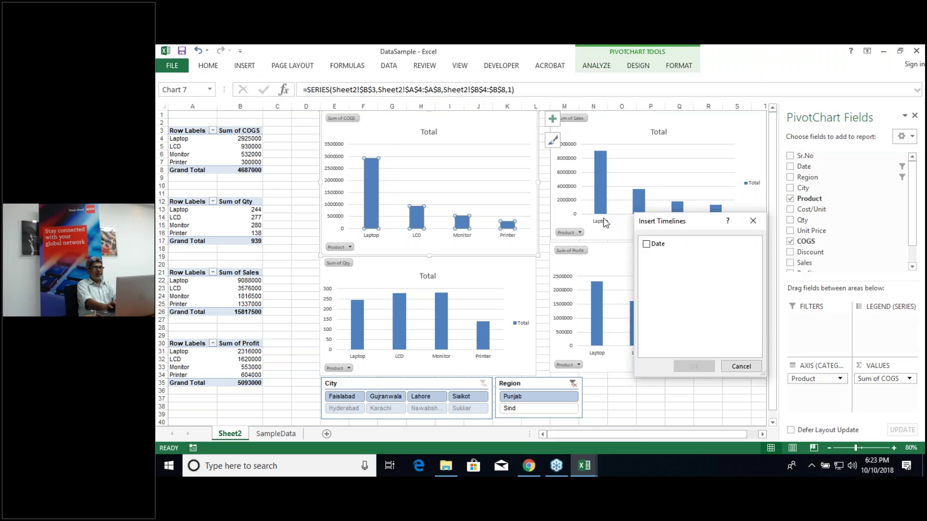
{"action": "left_click", "coordinate": [647, 245]}
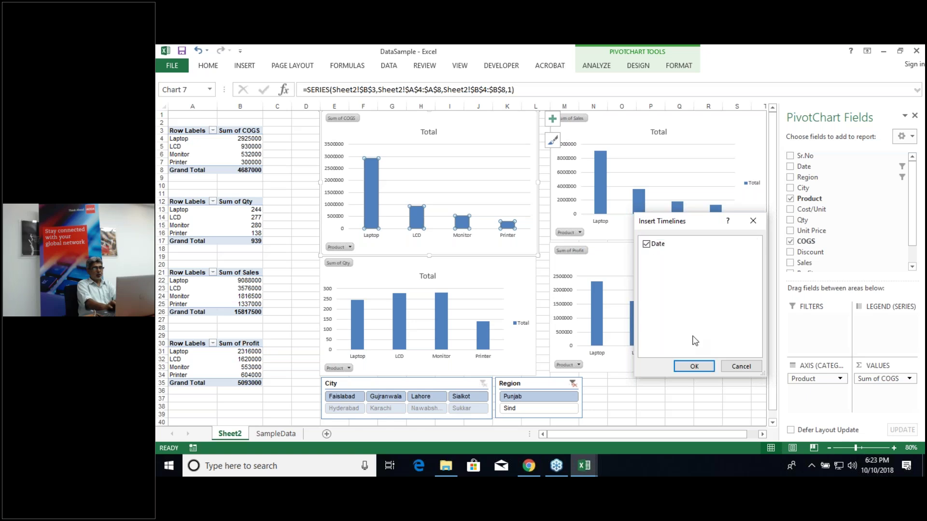
{"action": "left_click", "coordinate": [693, 367]}
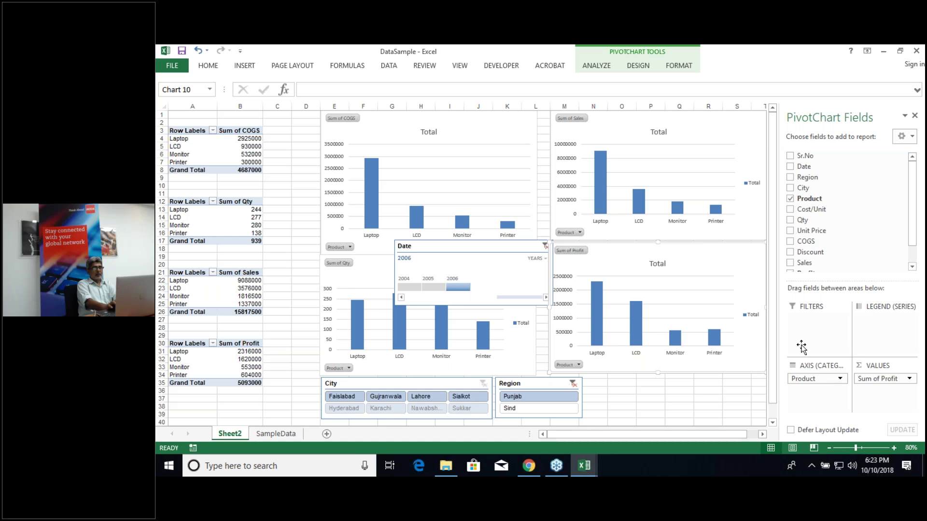
Step: Close the PivotChart Fields pane and move the Date timeline beside the Region slicer
{"action": "key", "text": "ctrl+1"}
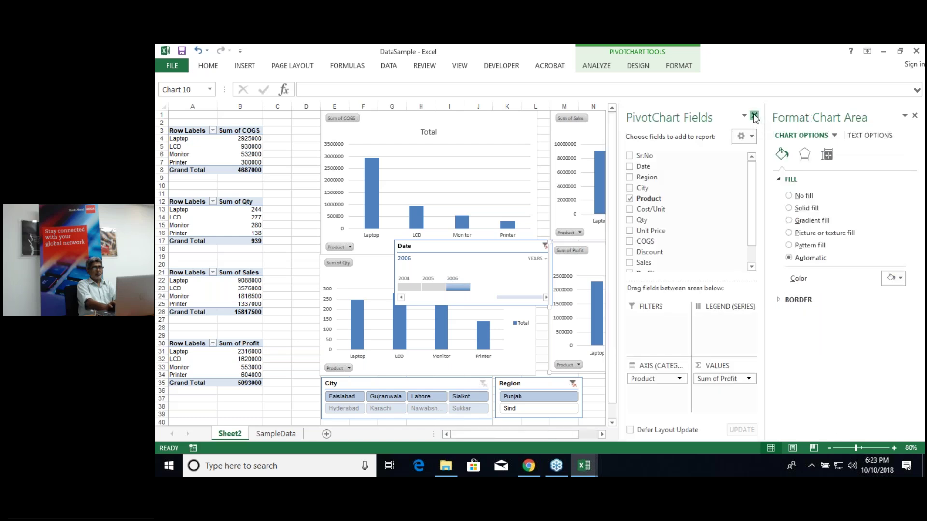
{"action": "left_click", "coordinate": [753, 116]}
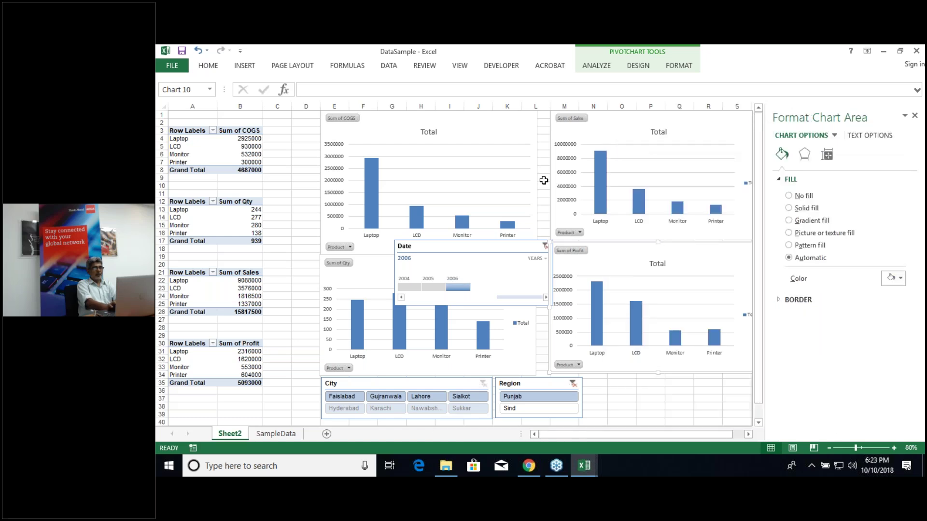
{"action": "left_click", "coordinate": [590, 68]}
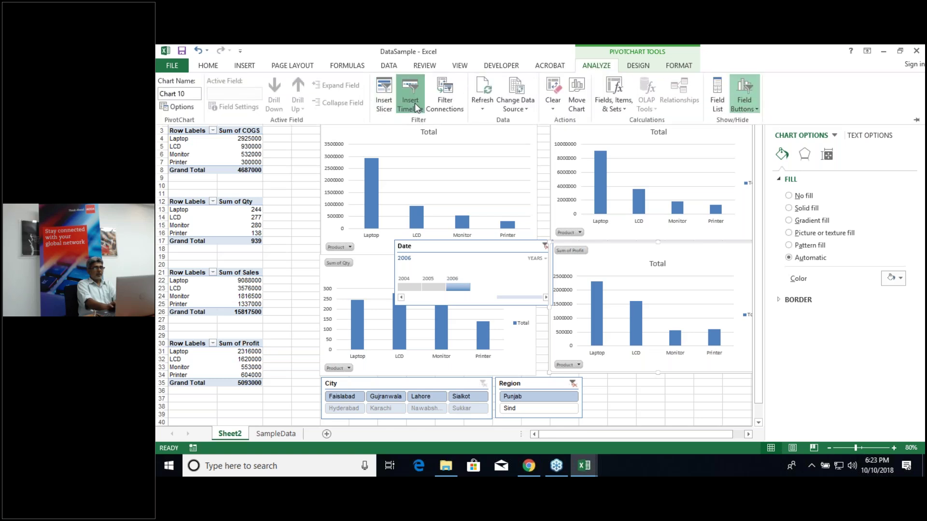
{"action": "left_click", "coordinate": [415, 103]}
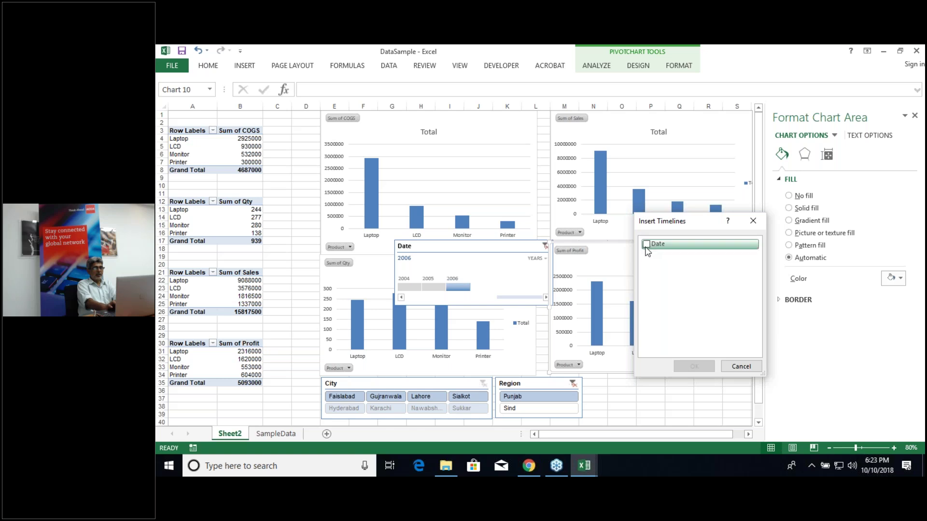
{"action": "left_click", "coordinate": [646, 245]}
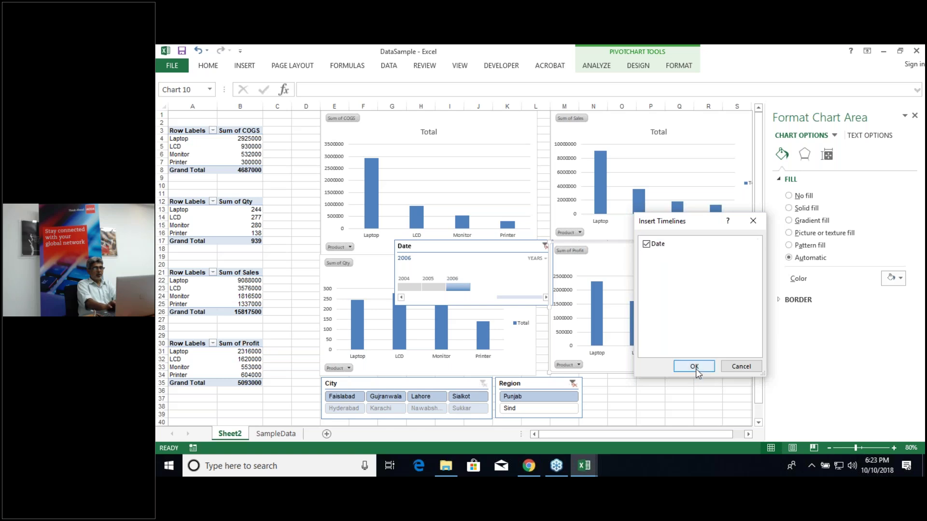
{"action": "left_click", "coordinate": [755, 220]}
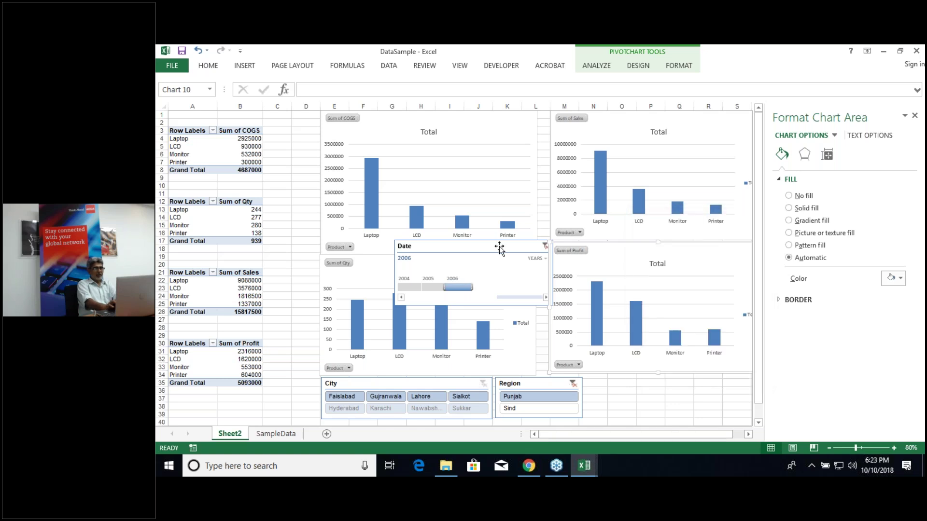
{"action": "left_click_drag", "start_coordinate": [499, 247], "coordinate": [691, 384]}
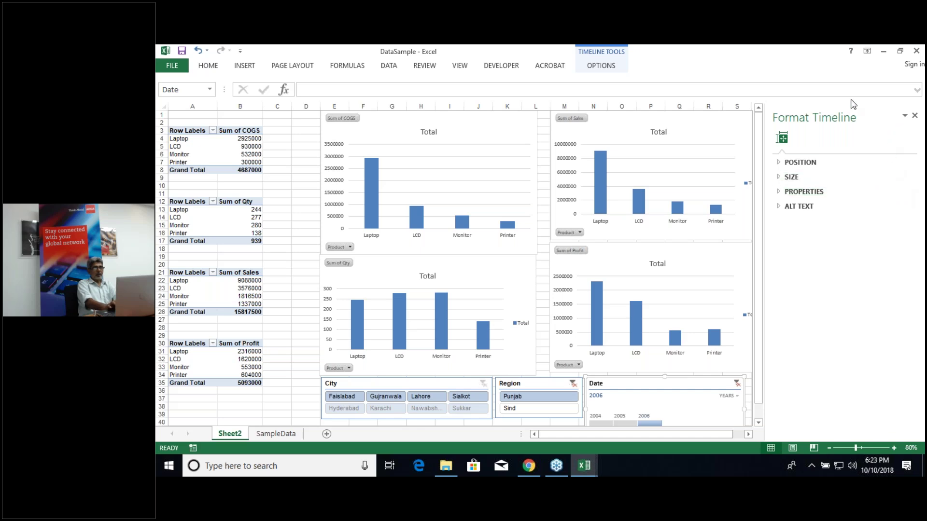
Step: Close the timeline formatting pane without saving and maximize the workbook window
{"action": "left_click", "coordinate": [900, 52]}
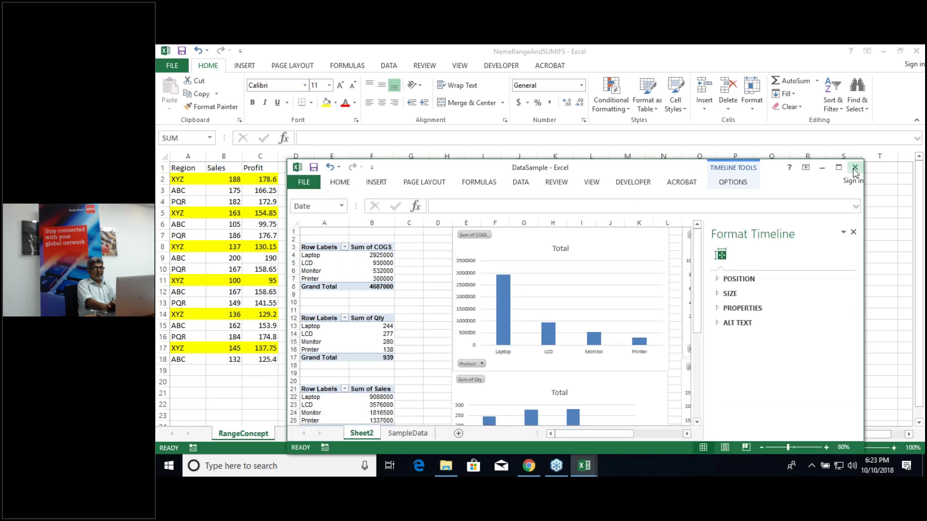
{"action": "left_click", "coordinate": [856, 167]}
{"action": "left_click", "coordinate": [587, 280]}
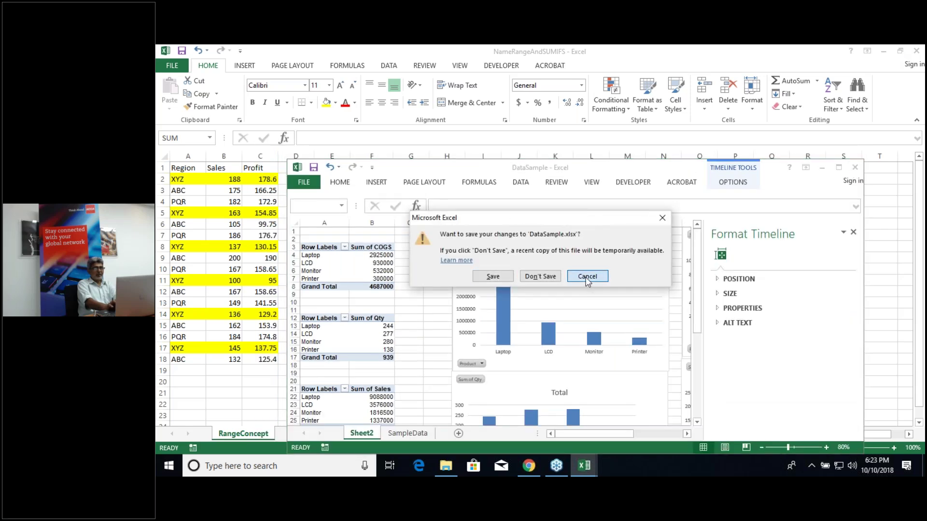
{"action": "left_click", "coordinate": [853, 233]}
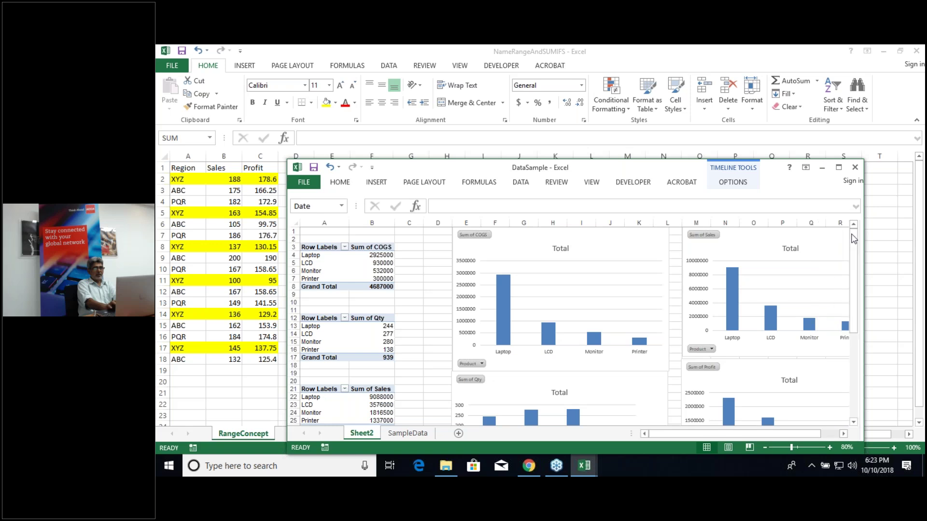
{"action": "left_click", "coordinate": [839, 168]}
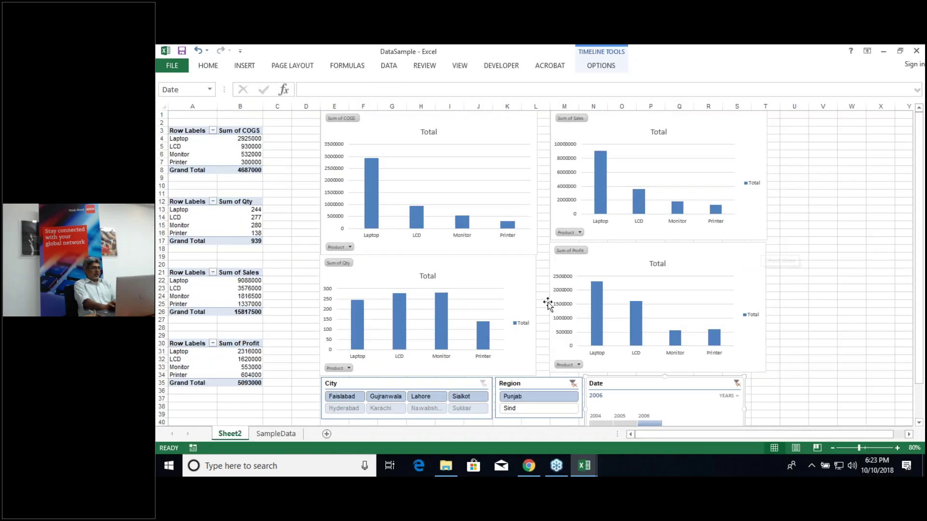
Step: Test the Region slicer with Punjab and Sind, then clear its filter to show all regions
{"action": "left_click", "coordinate": [574, 385]}
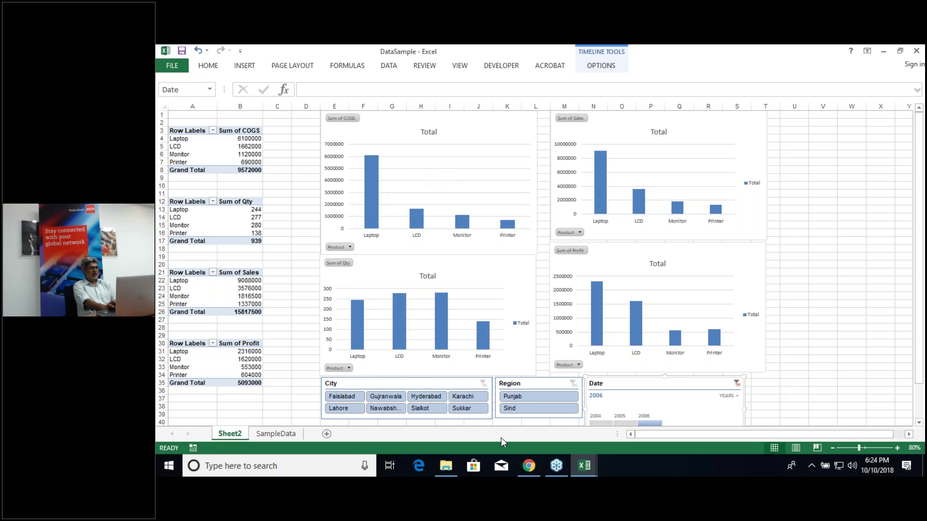
{"action": "left_click", "coordinate": [521, 395]}
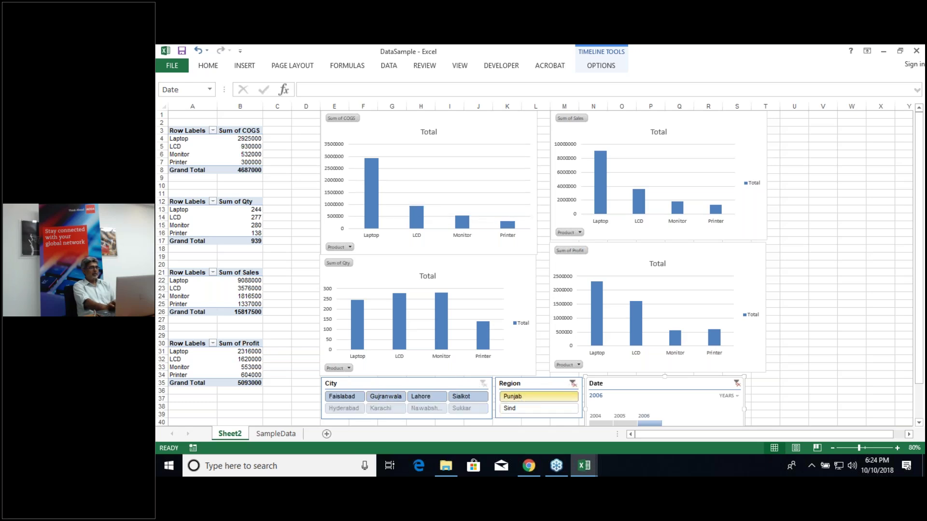
{"action": "left_click", "coordinate": [537, 408]}
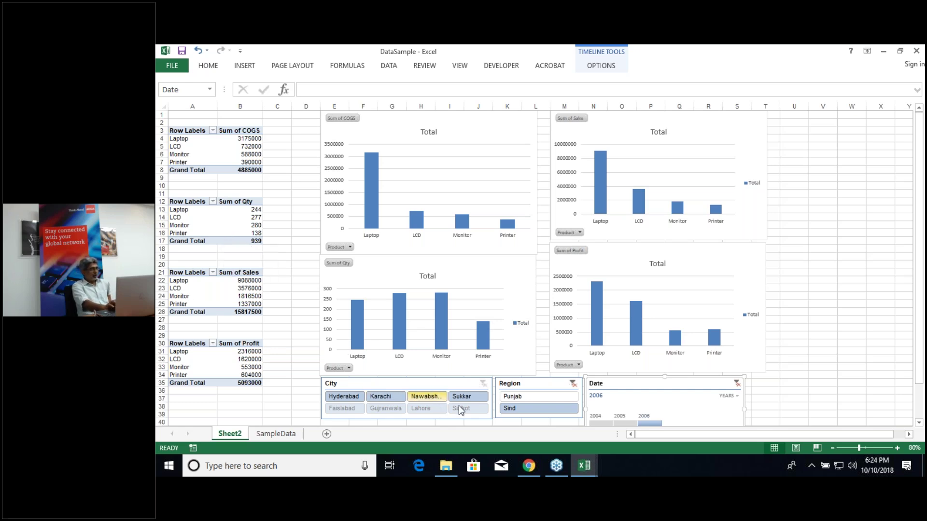
{"action": "left_click", "coordinate": [573, 384]}
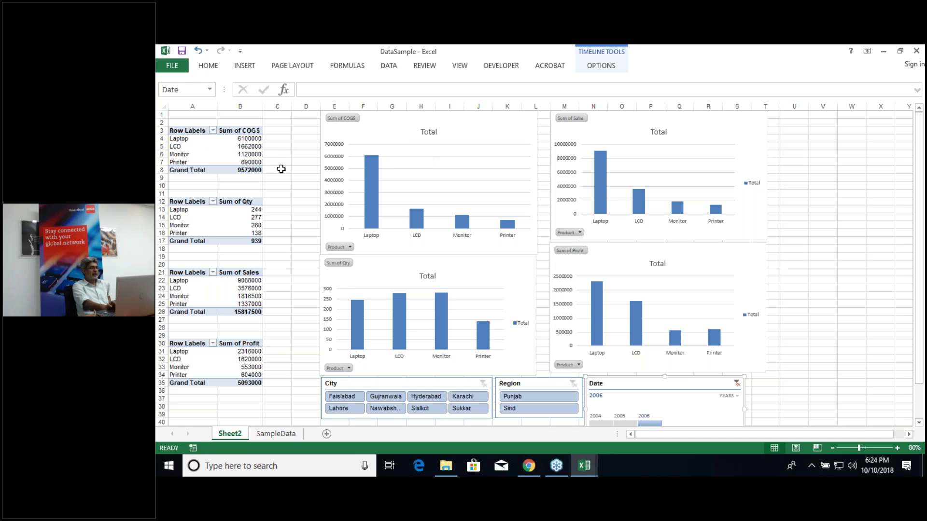
{"action": "left_click", "coordinate": [563, 399]}
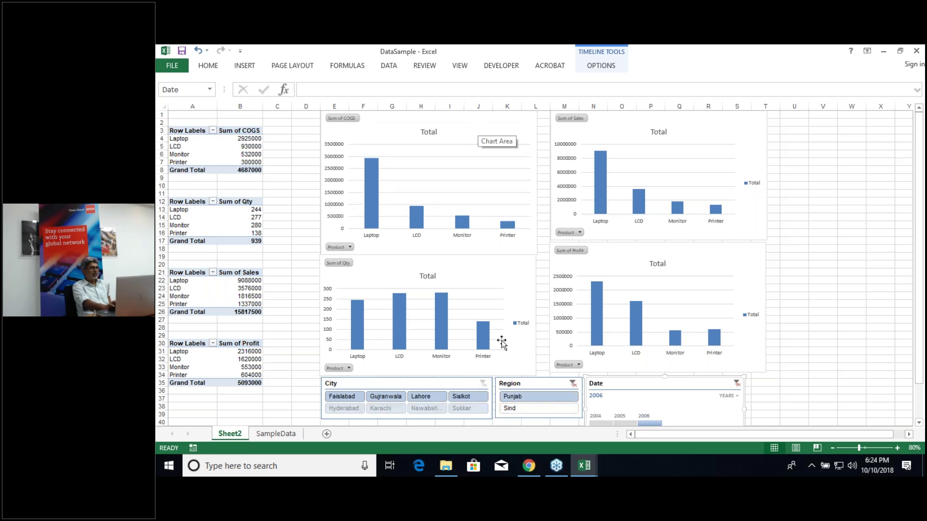
{"action": "left_click", "coordinate": [573, 384]}
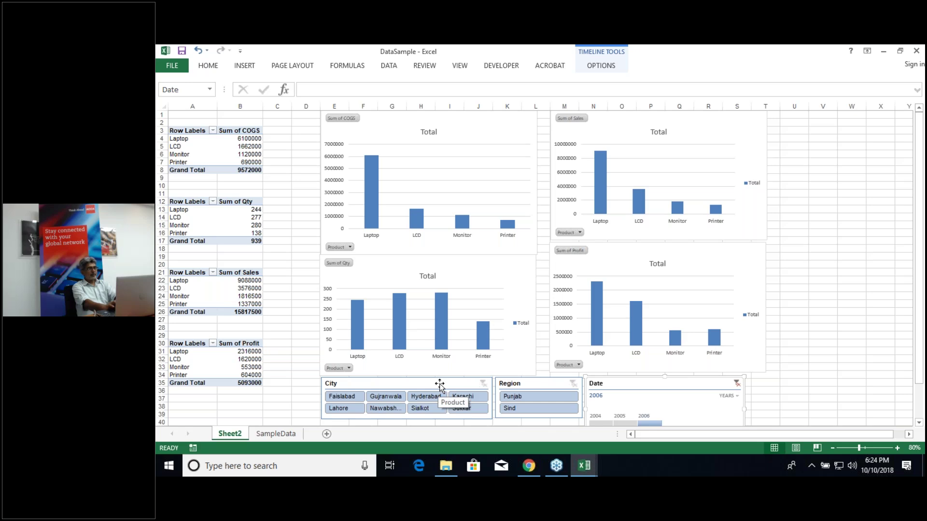
Step: Connect the Date timeline to PivotTable2, PivotTable3 and PivotTable4 through Report Connections
{"action": "left_click", "coordinate": [597, 67]}
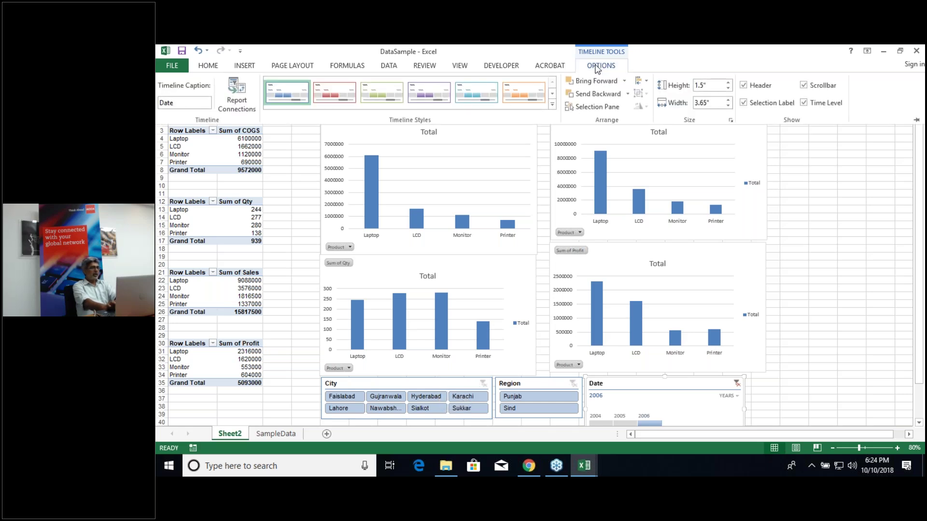
{"action": "left_click", "coordinate": [237, 95]}
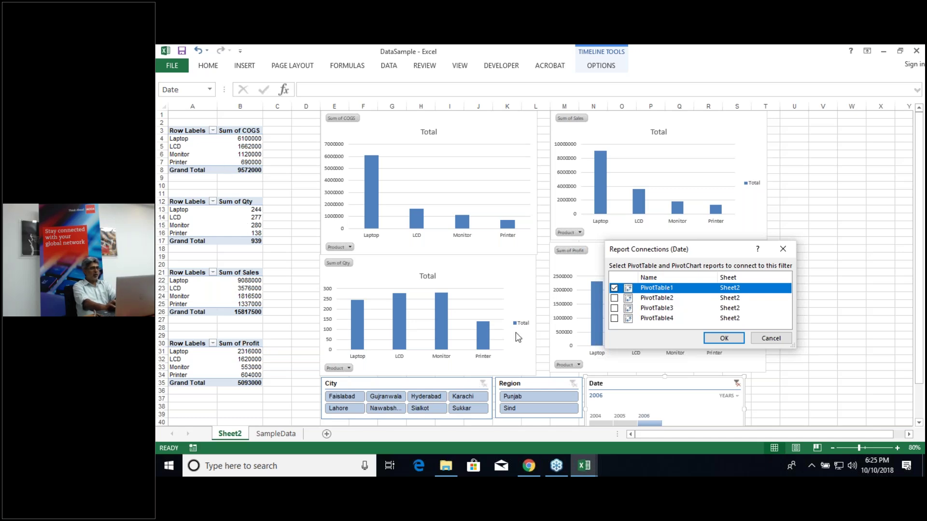
{"action": "left_click", "coordinate": [614, 298]}
{"action": "left_click", "coordinate": [614, 308]}
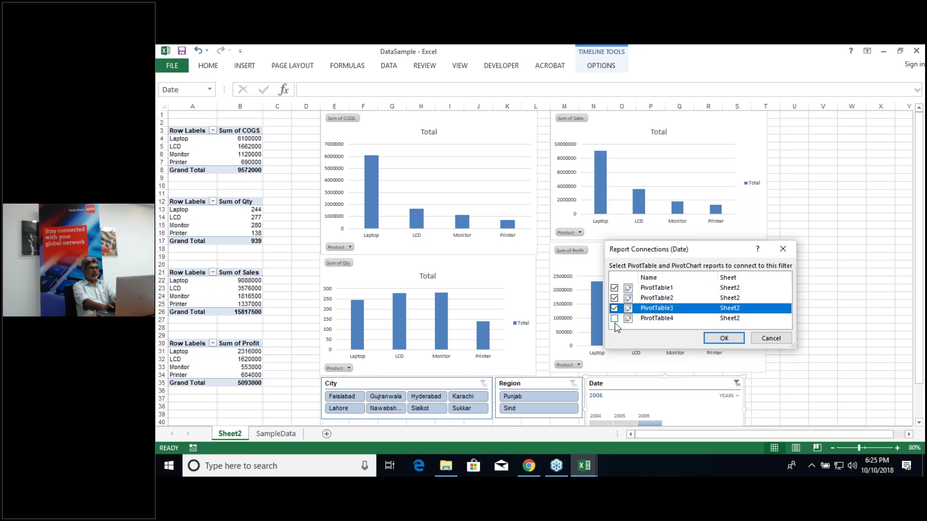
{"action": "left_click", "coordinate": [614, 319]}
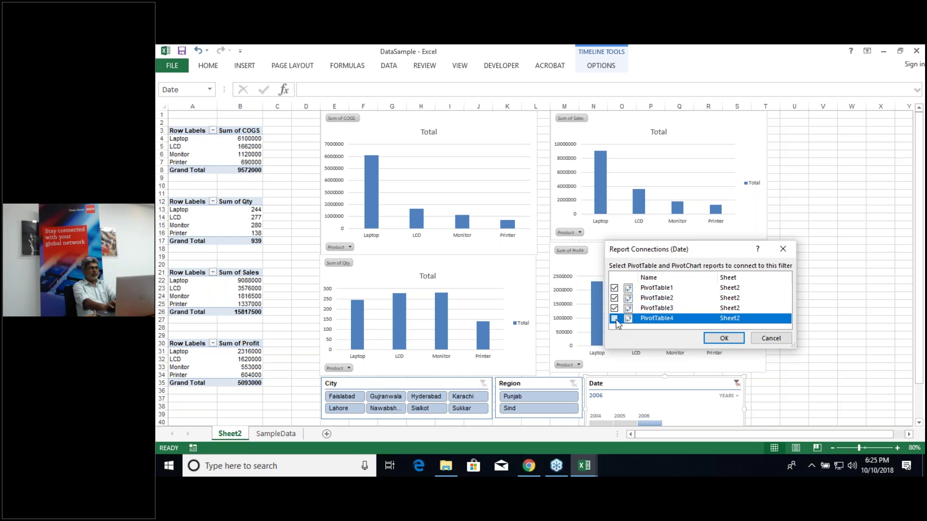
{"action": "left_click", "coordinate": [723, 339]}
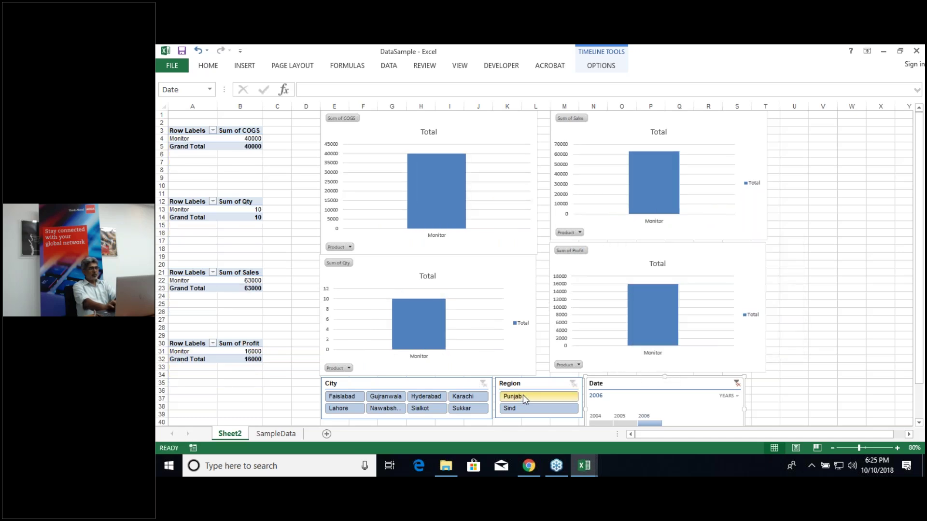
Step: Try the 2004 timeline filter, clear it, then toggle Region between Punjab and Sind, ending on Sind
{"action": "left_click", "coordinate": [601, 422]}
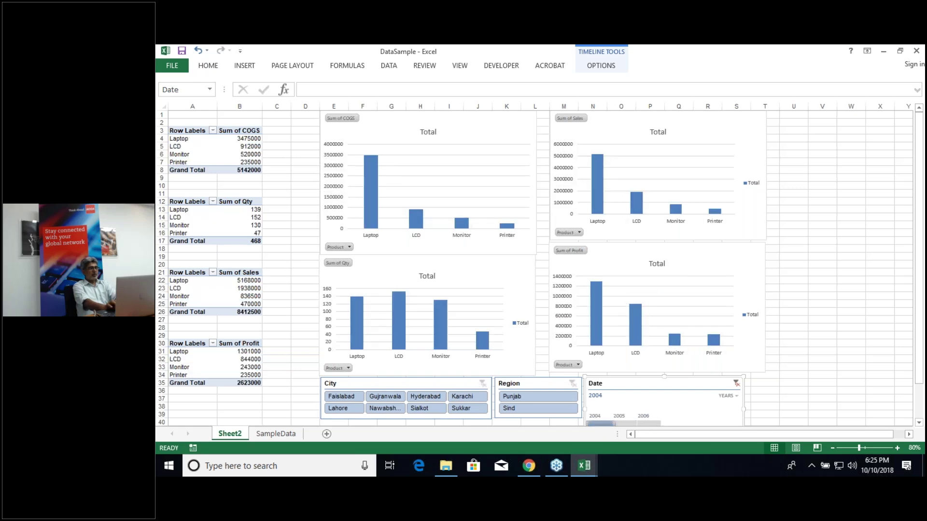
{"action": "left_click", "coordinate": [737, 384]}
{"action": "left_click", "coordinate": [516, 398]}
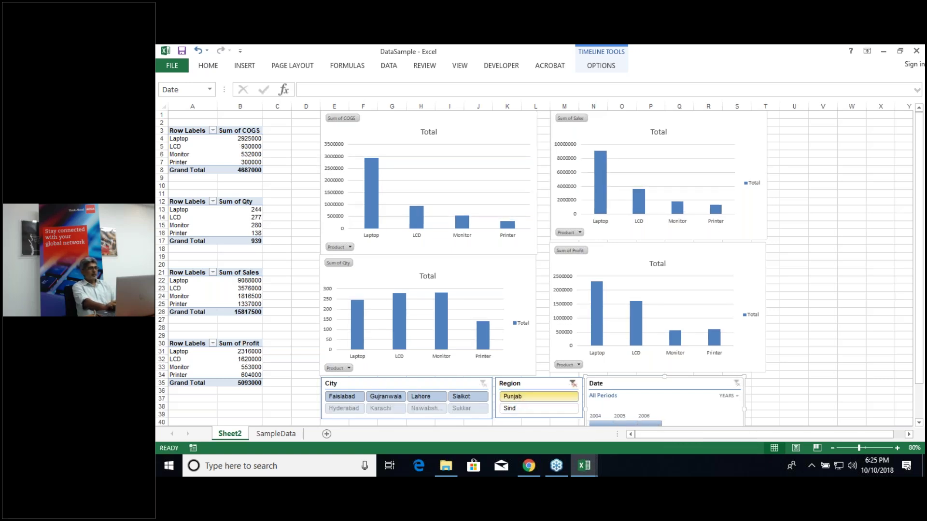
{"action": "left_click", "coordinate": [515, 409]}
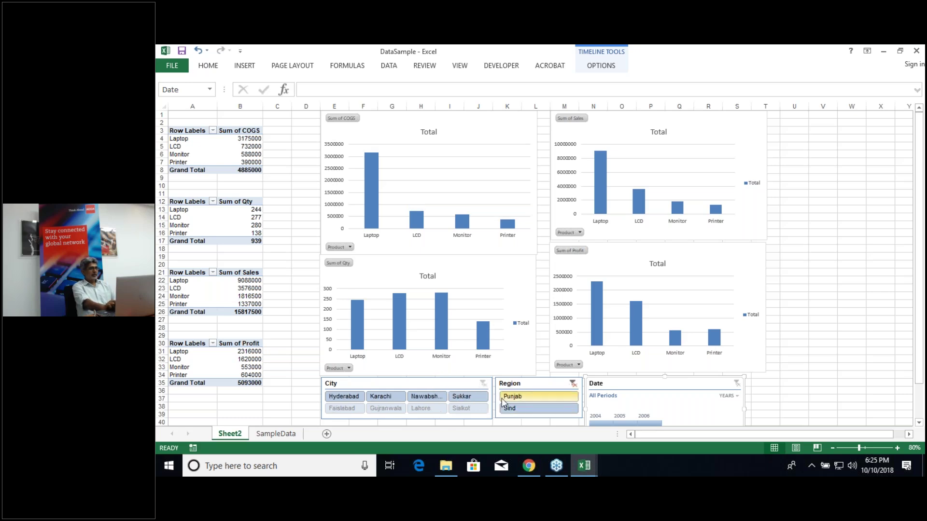
{"action": "left_click", "coordinate": [509, 398]}
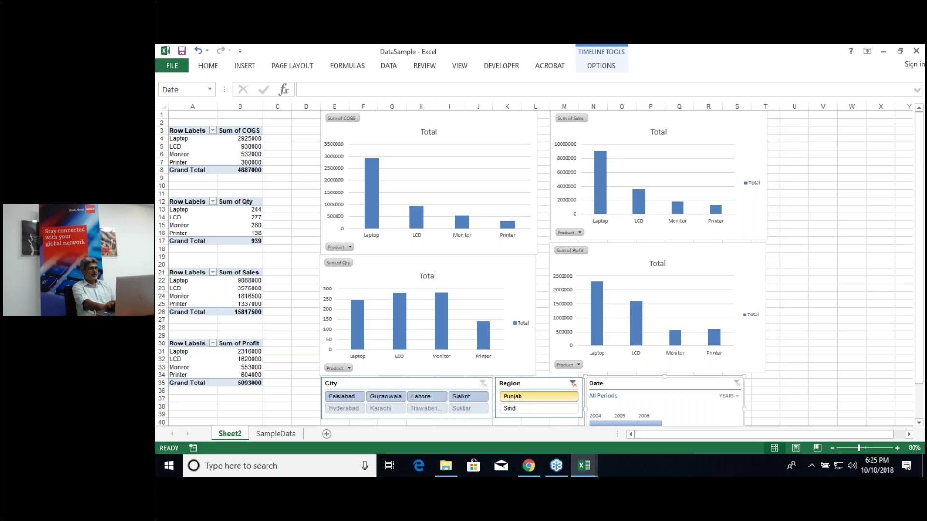
{"action": "left_click", "coordinate": [513, 408]}
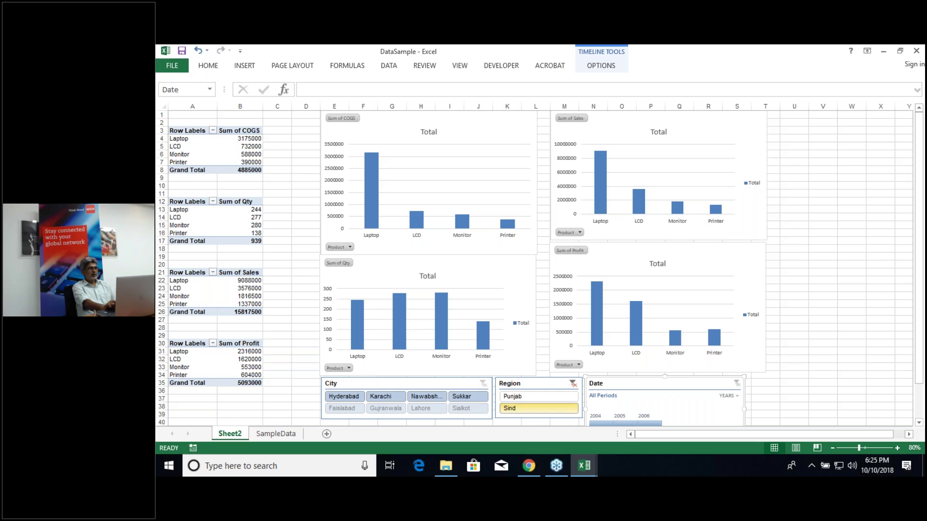
{"action": "left_click", "coordinate": [417, 384]}
Step: Link the City slicer to PivotTable1 through PivotTable4 through its Report Connections
{"action": "right_click", "coordinate": [418, 384]}
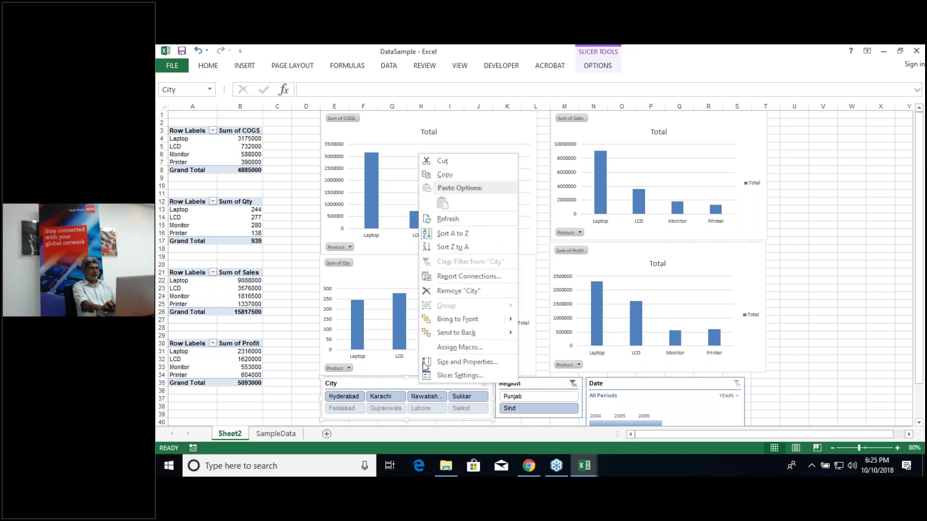
{"action": "left_click", "coordinate": [452, 277]}
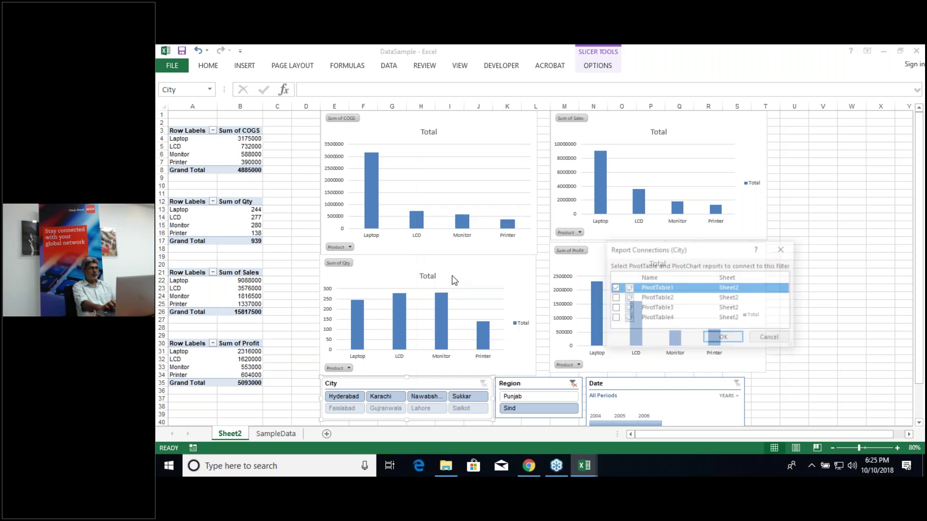
{"action": "left_click", "coordinate": [614, 298]}
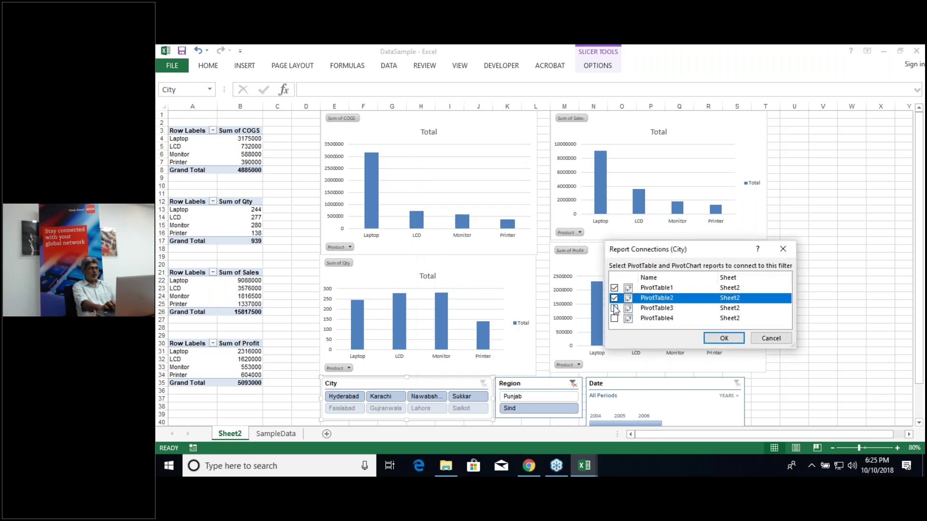
{"action": "left_click", "coordinate": [614, 309]}
{"action": "left_click", "coordinate": [614, 309]}
{"action": "left_click", "coordinate": [615, 318]}
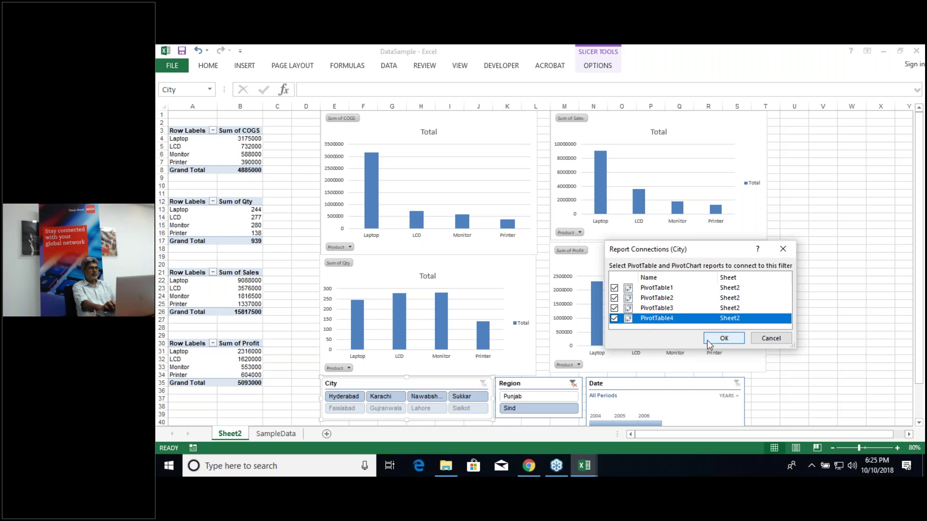
{"action": "left_click", "coordinate": [726, 338]}
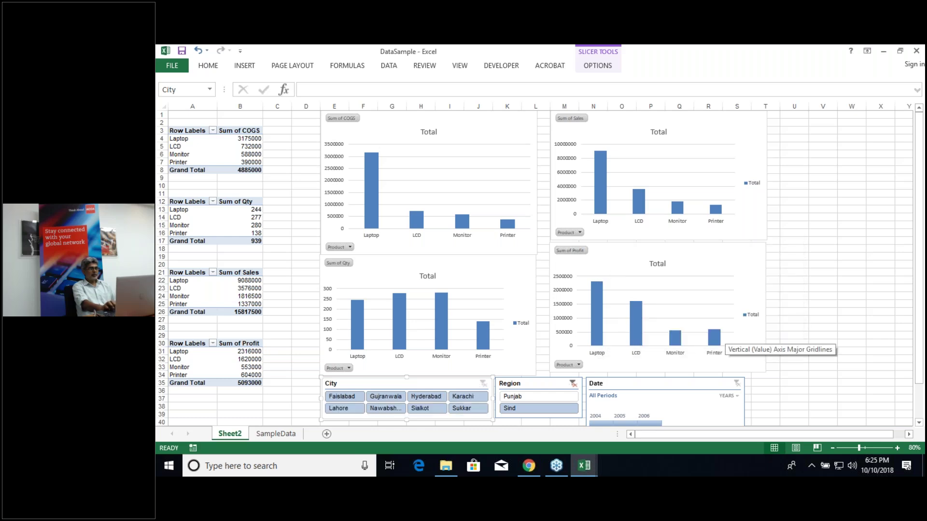
Step: Confirm the Date timeline's Report Connections include PivotTable1 through PivotTable4
{"action": "left_click", "coordinate": [644, 387]}
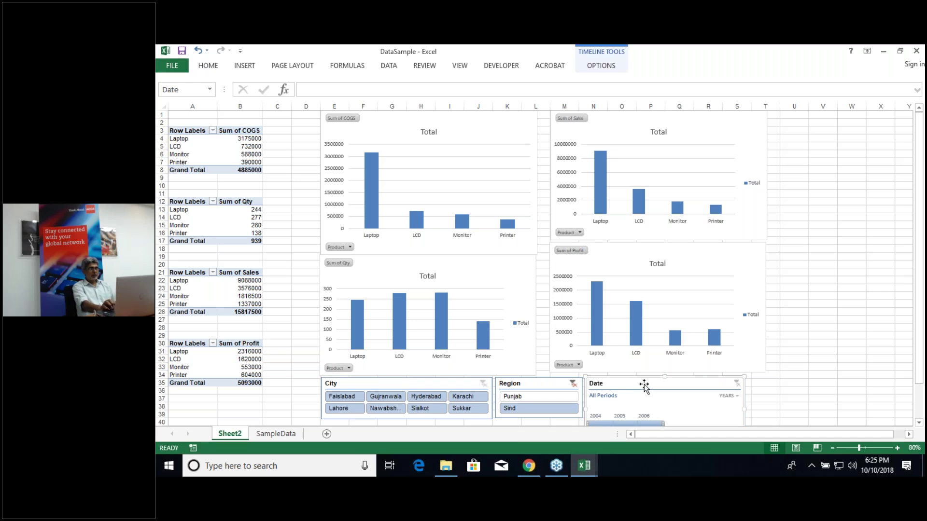
{"action": "left_click", "coordinate": [604, 68]}
{"action": "left_click", "coordinate": [603, 68]}
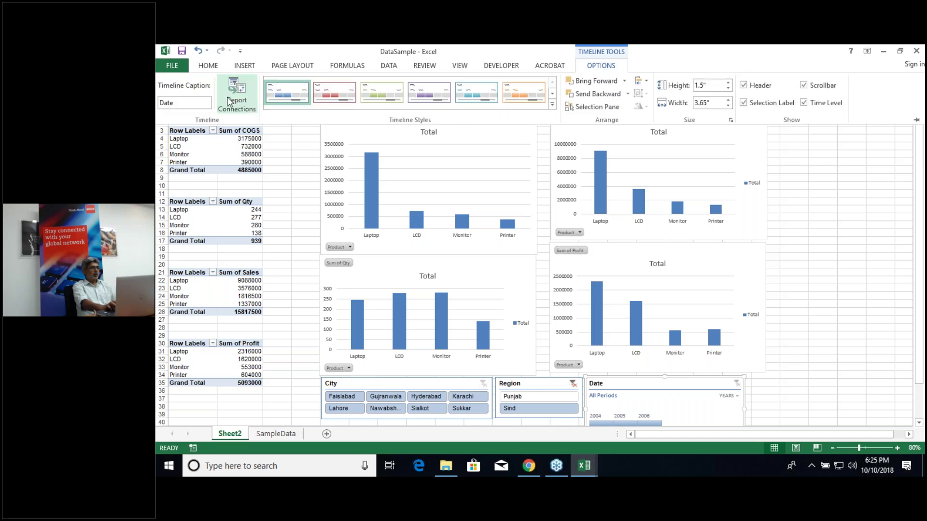
{"action": "left_click", "coordinate": [227, 96]}
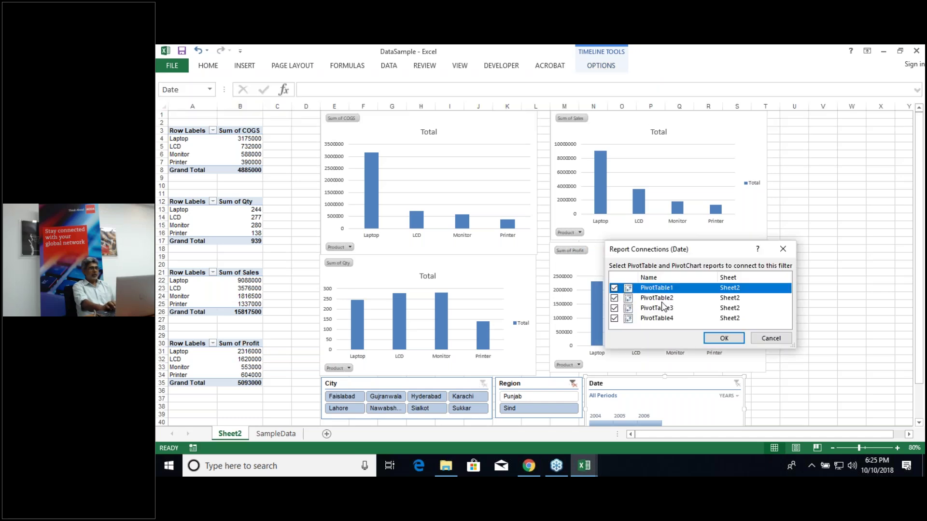
{"action": "left_click", "coordinate": [723, 339]}
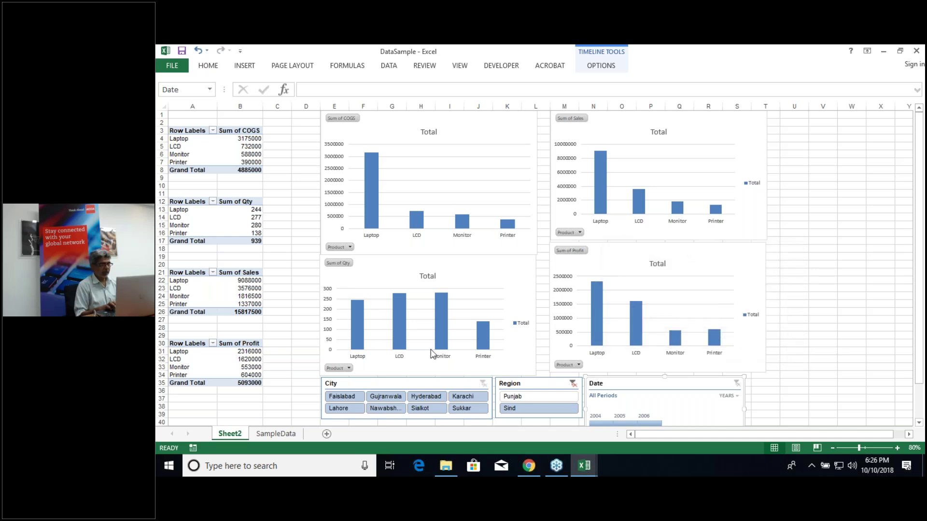
Step: Clear the Region filter, try Faislabad and Gujranwala, settle on Hyderabad, then clear Region again
{"action": "left_click", "coordinate": [572, 385]}
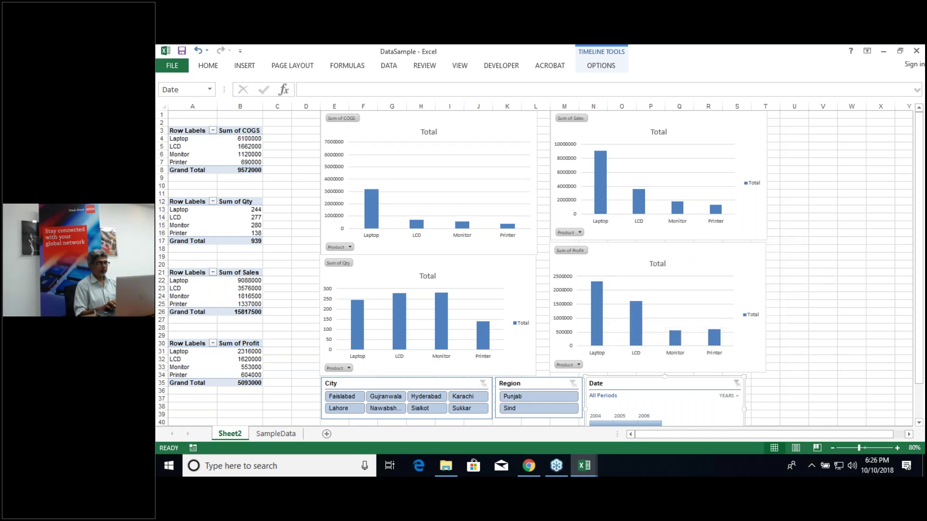
{"action": "left_click", "coordinate": [705, 261]}
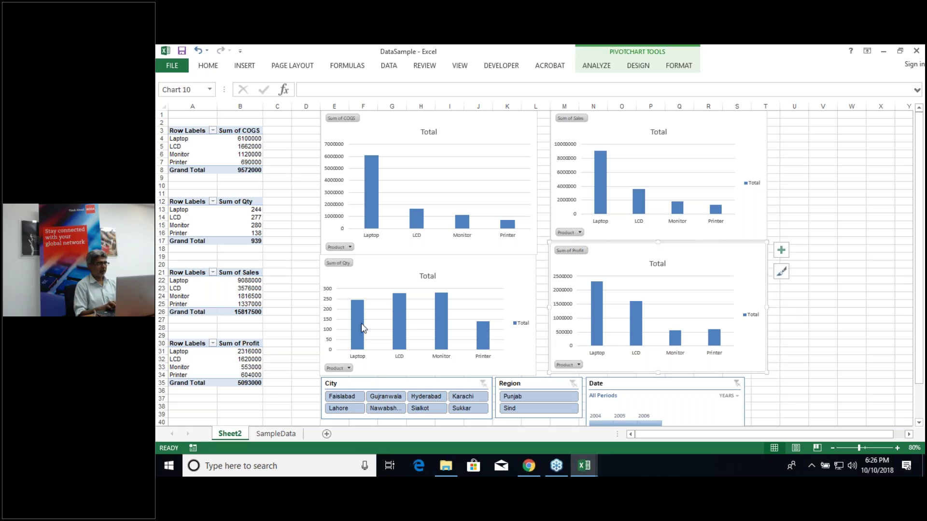
{"action": "left_click", "coordinate": [343, 397]}
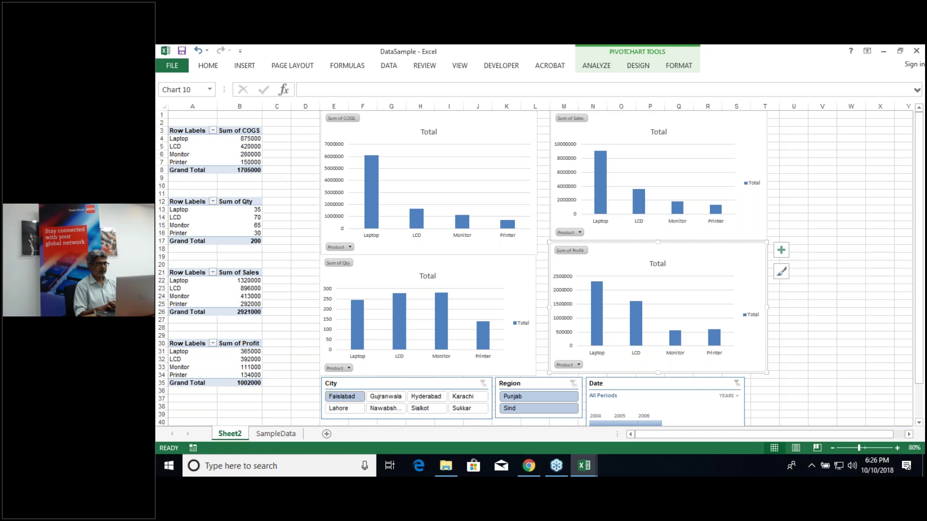
{"action": "left_click", "coordinate": [381, 396]}
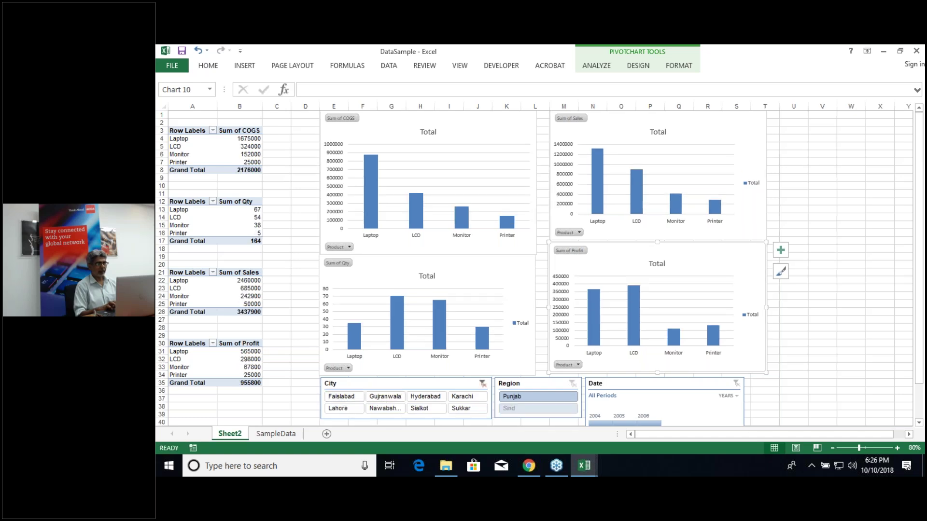
{"action": "left_click", "coordinate": [435, 398]}
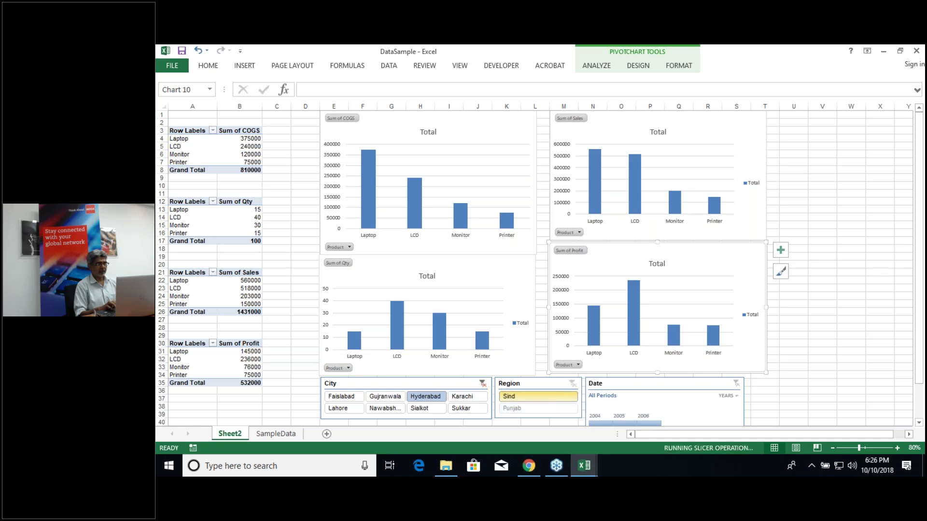
{"action": "left_click", "coordinate": [557, 395]}
{"action": "left_click", "coordinate": [573, 384]}
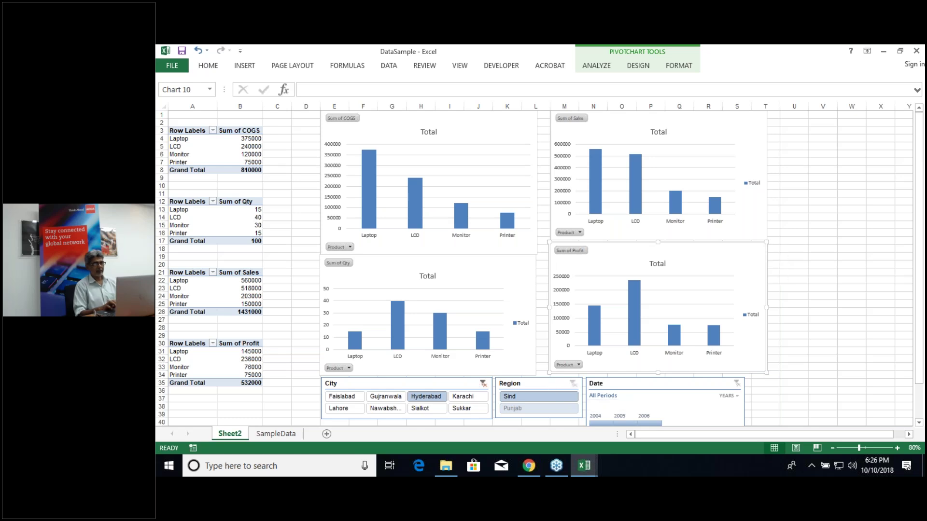
{"action": "left_click", "coordinate": [536, 384]}
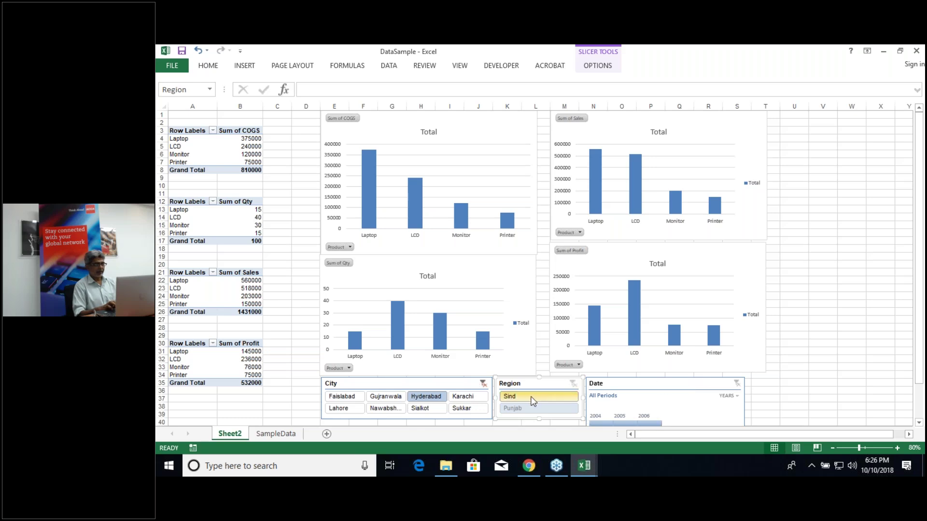
Step: Clear the City filter, pick Punjab, then try Karachi, Hyderabad, Faislabad and Lahore before settling on Gujranwala
{"action": "left_click", "coordinate": [482, 384]}
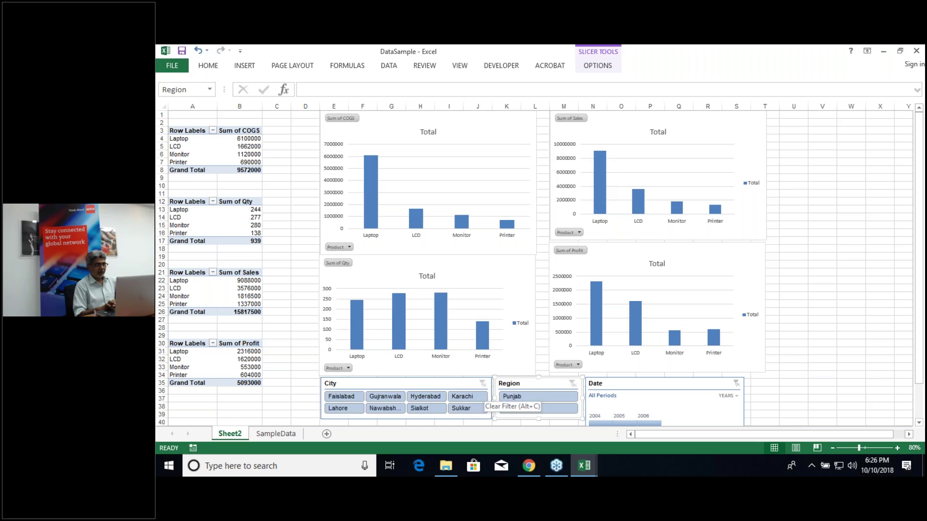
{"action": "left_click", "coordinate": [533, 397]}
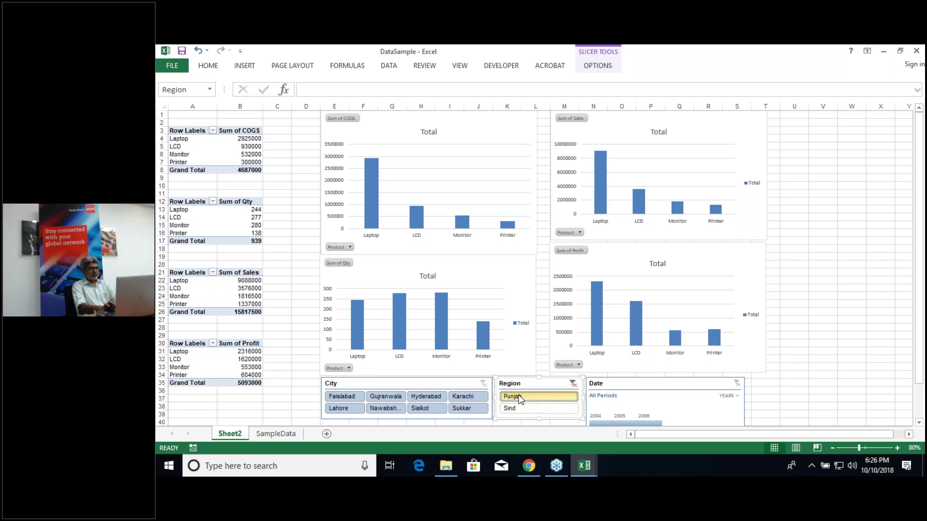
{"action": "left_click", "coordinate": [459, 397]}
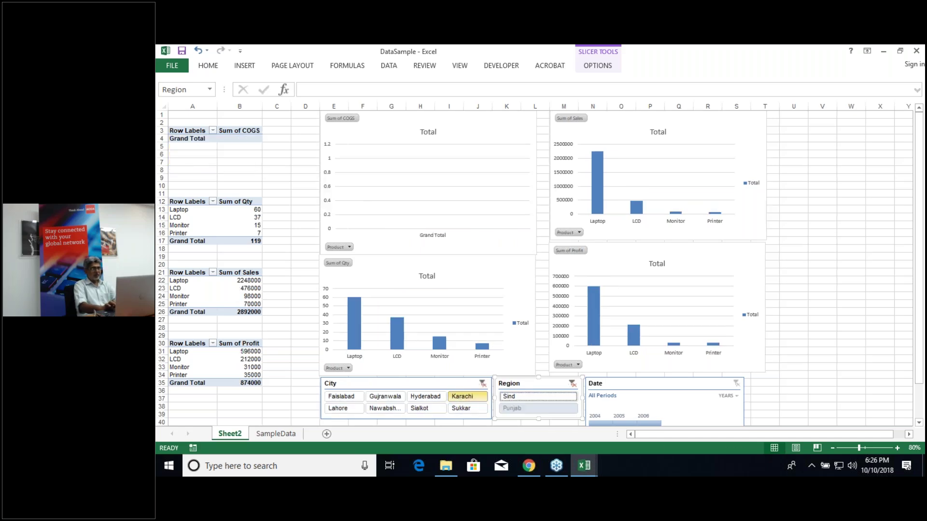
{"action": "left_click", "coordinate": [428, 400]}
{"action": "left_click", "coordinate": [392, 399]}
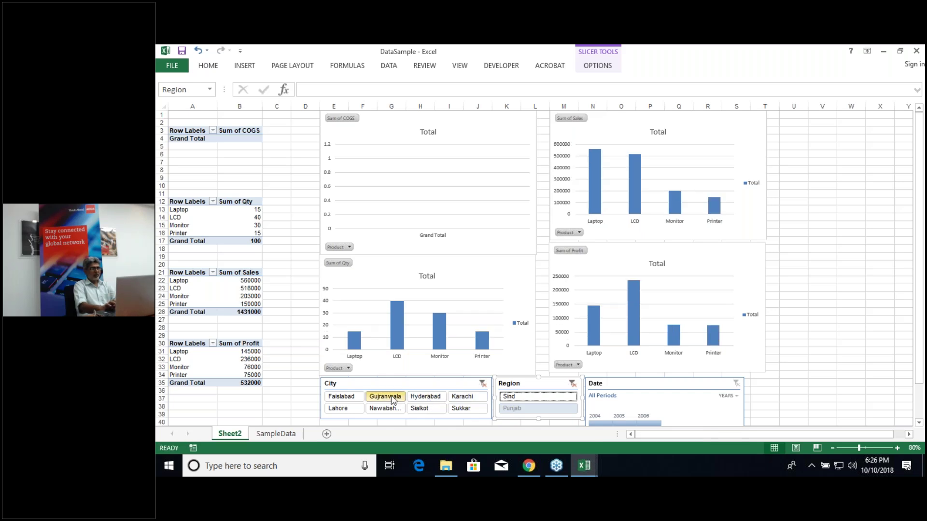
{"action": "left_click", "coordinate": [340, 398]}
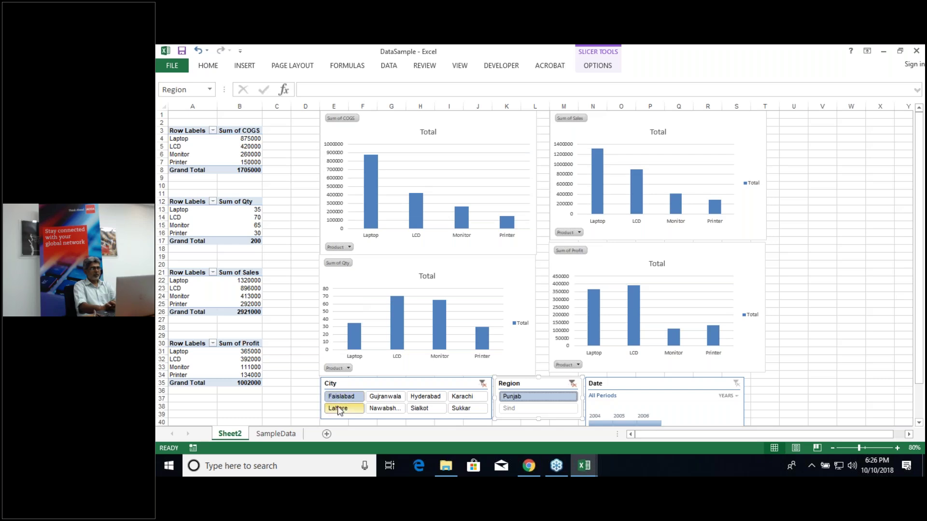
{"action": "left_click", "coordinate": [337, 408]}
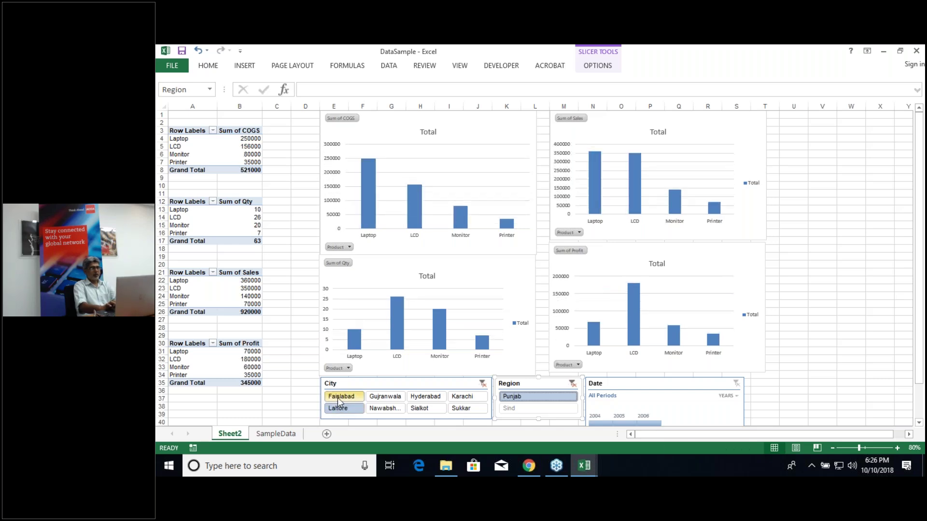
{"action": "left_click", "coordinate": [385, 397]}
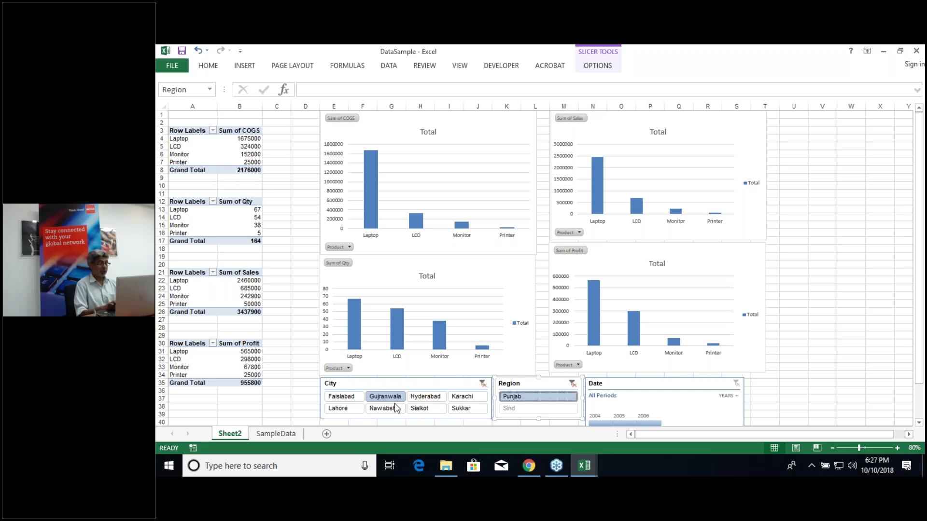
{"action": "left_click", "coordinate": [175, 186]}
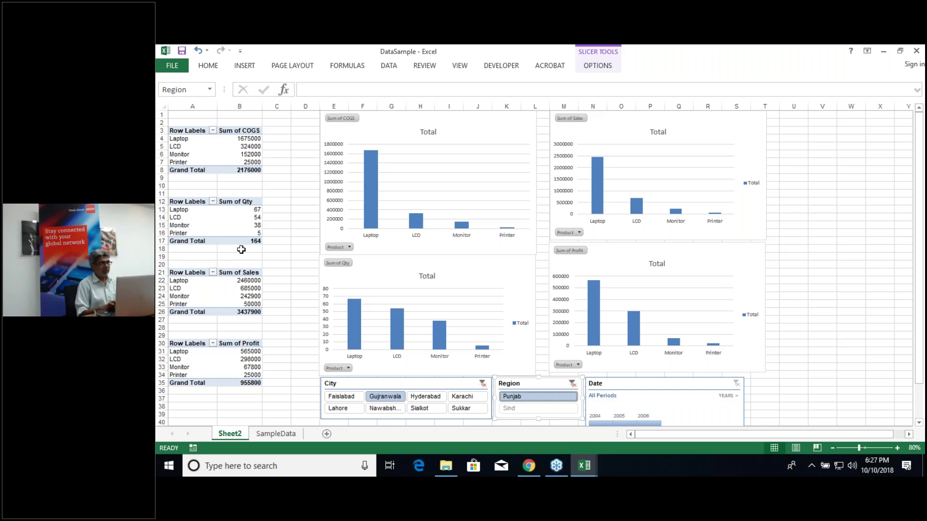
{"action": "mouse_move", "coordinate": [222, 157]}
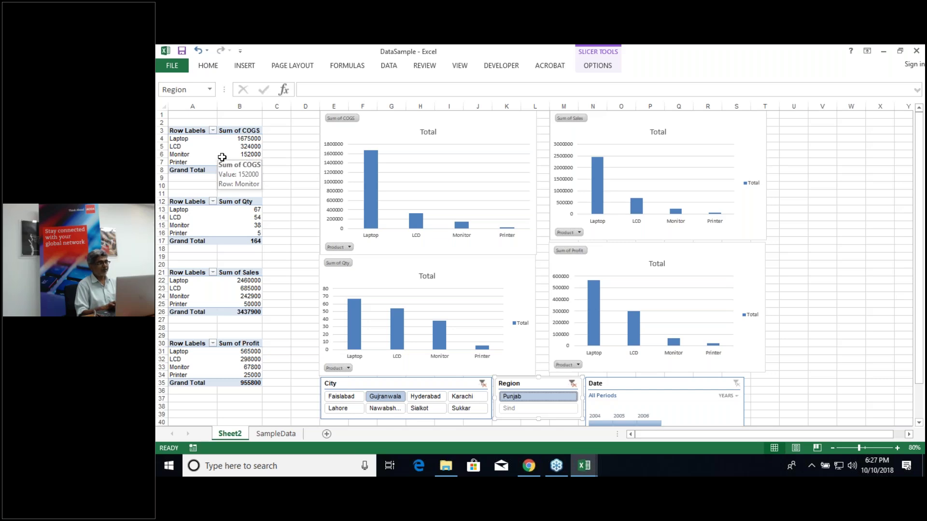
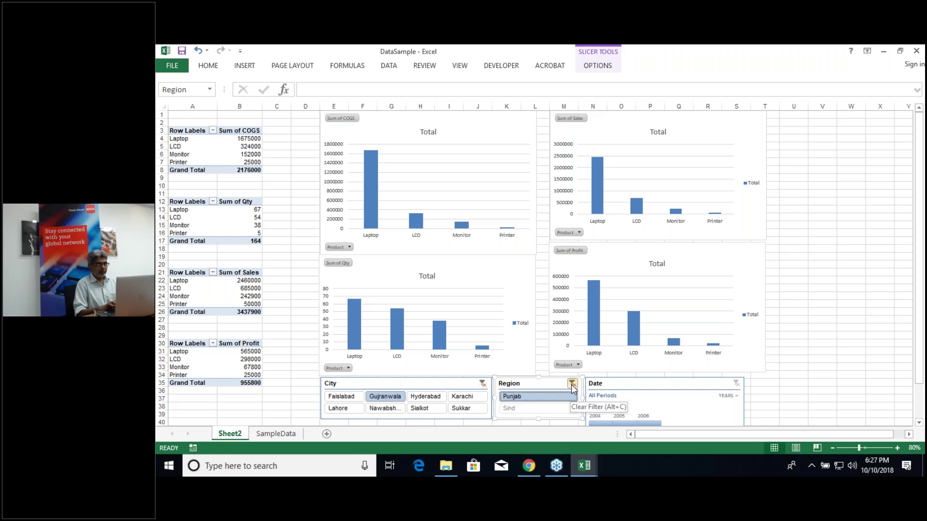
Step: Filter the Date timeline to 2004, briefly trying 2005 before returning to 2004
{"action": "left_click", "coordinate": [603, 421]}
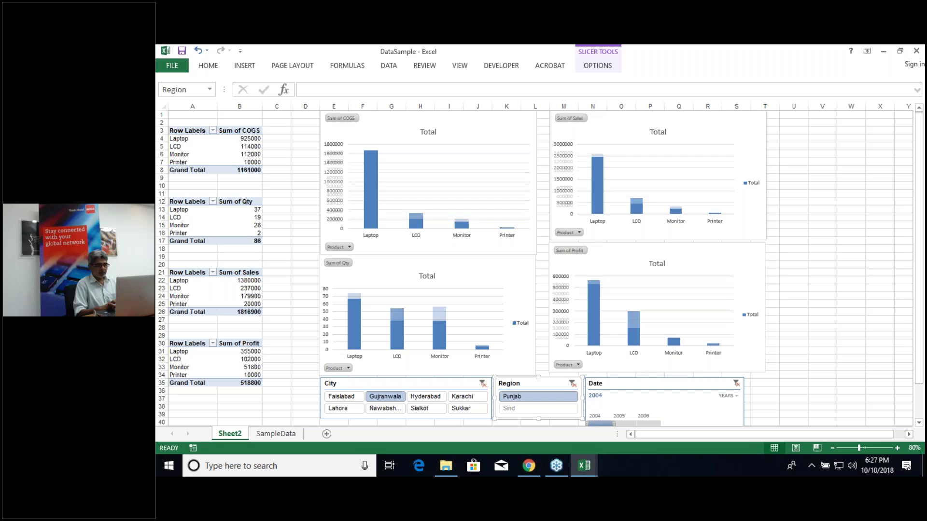
{"action": "left_click", "coordinate": [627, 424]}
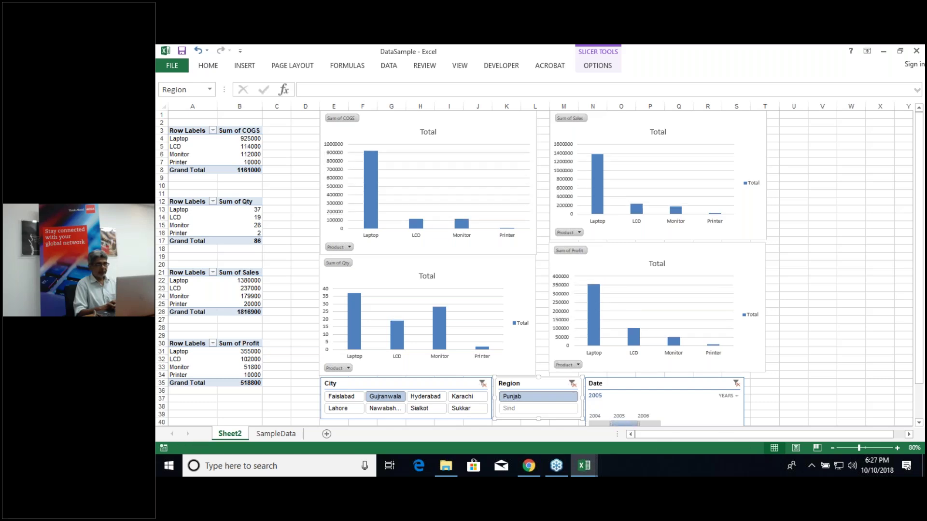
{"action": "left_click", "coordinate": [600, 424]}
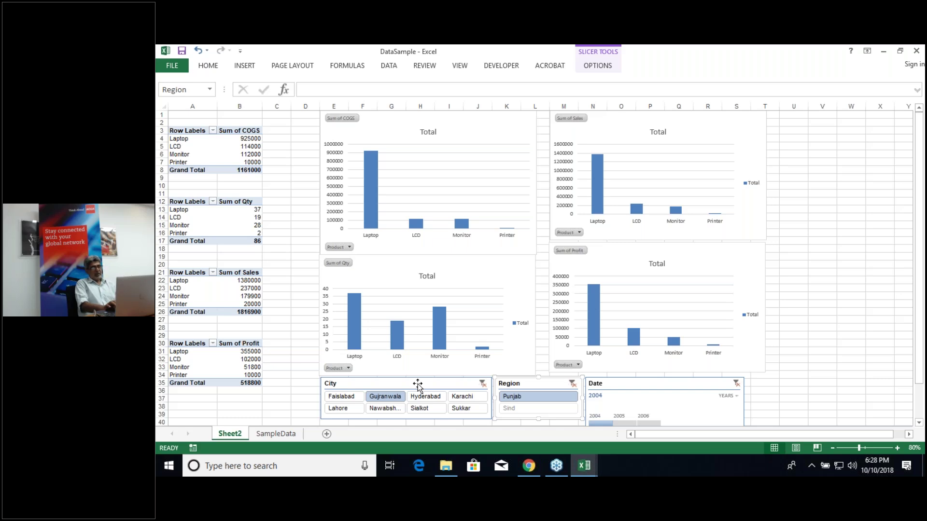
Step: Clear the City and Region slicer filters so totals cover every city and both regions
{"action": "left_click", "coordinate": [482, 383]}
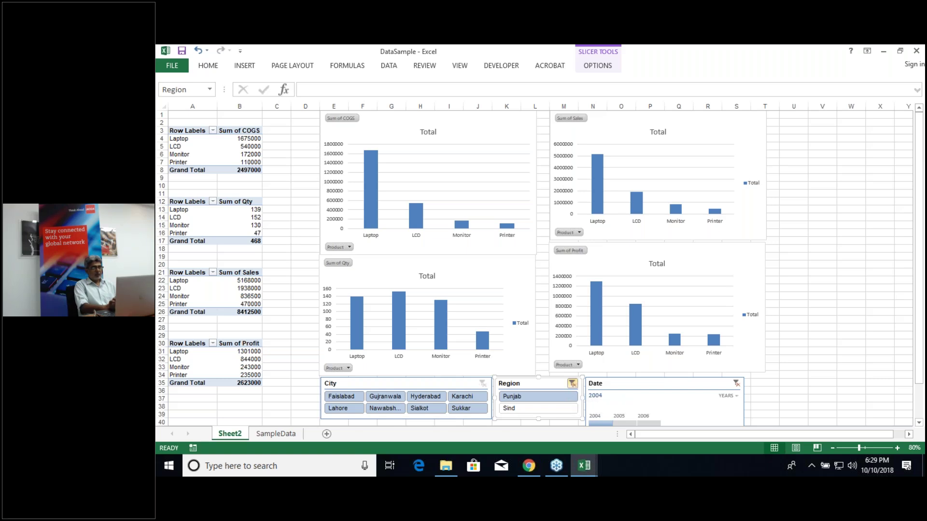
{"action": "left_click", "coordinate": [572, 384]}
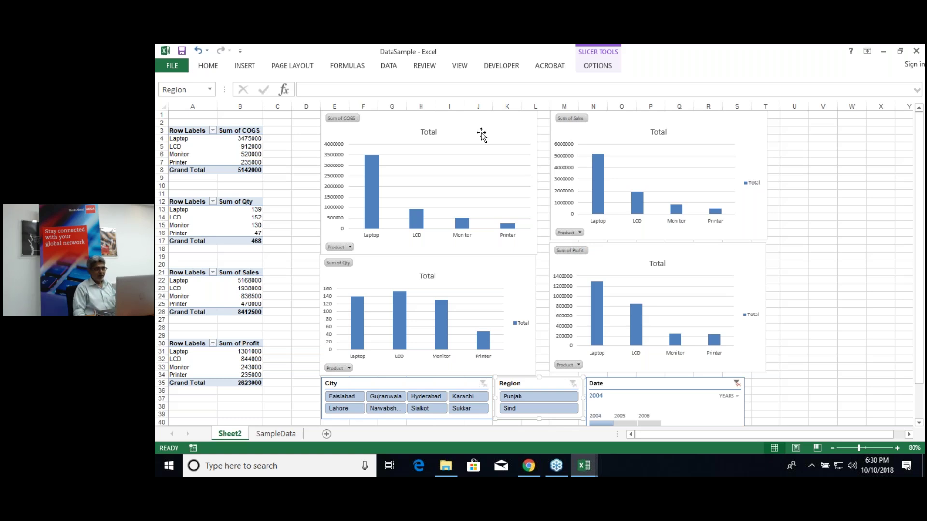
Step: Clear the Date timeline filter so totals cover all periods (Sales 15817500, Profit 5093000)
{"action": "left_click", "coordinate": [737, 384]}
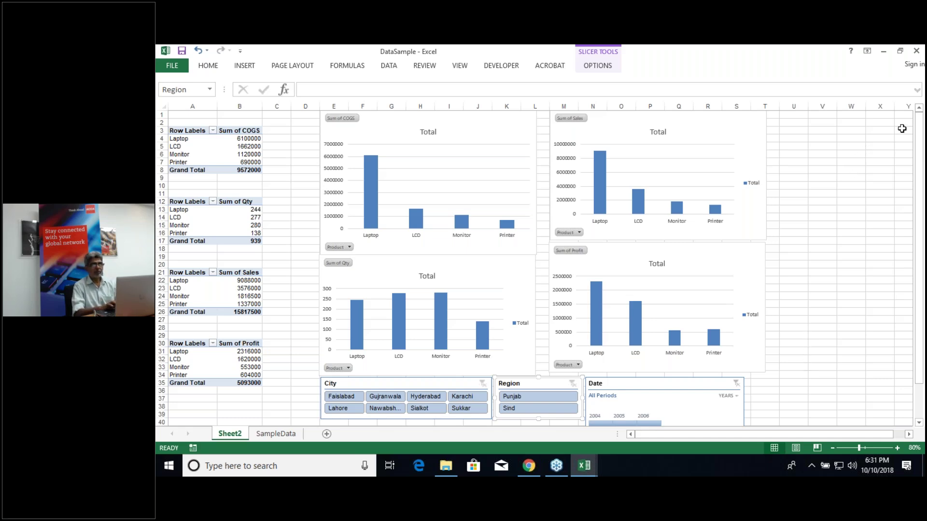
Step: Close the DataSample and NameRangeAndSUMIFS workbooks, discarding unsaved changes in both
{"action": "left_click", "coordinate": [916, 51]}
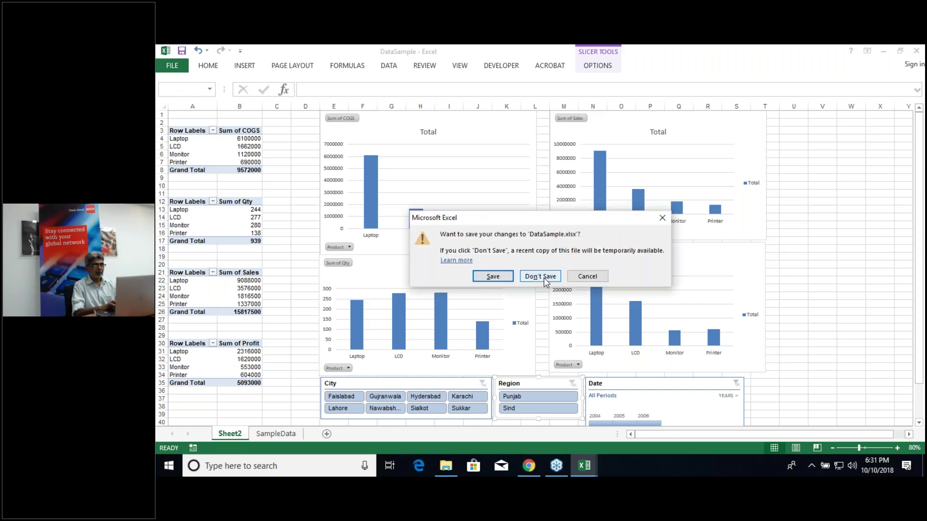
{"action": "left_click", "coordinate": [547, 277]}
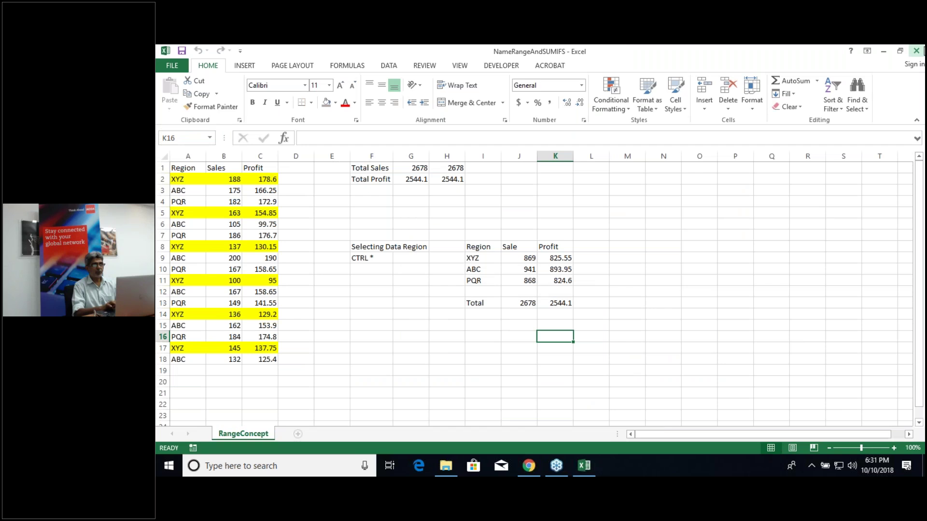
{"action": "left_click", "coordinate": [917, 52]}
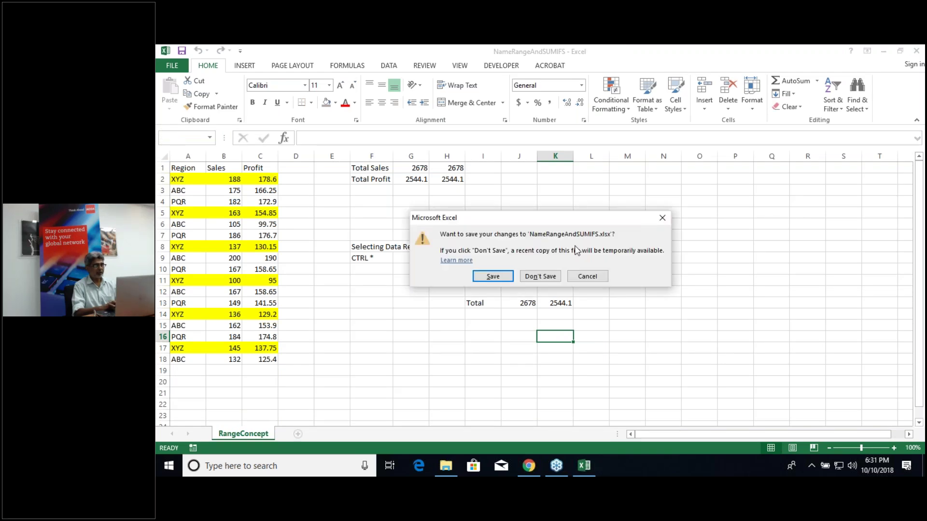
{"action": "left_click", "coordinate": [534, 279]}
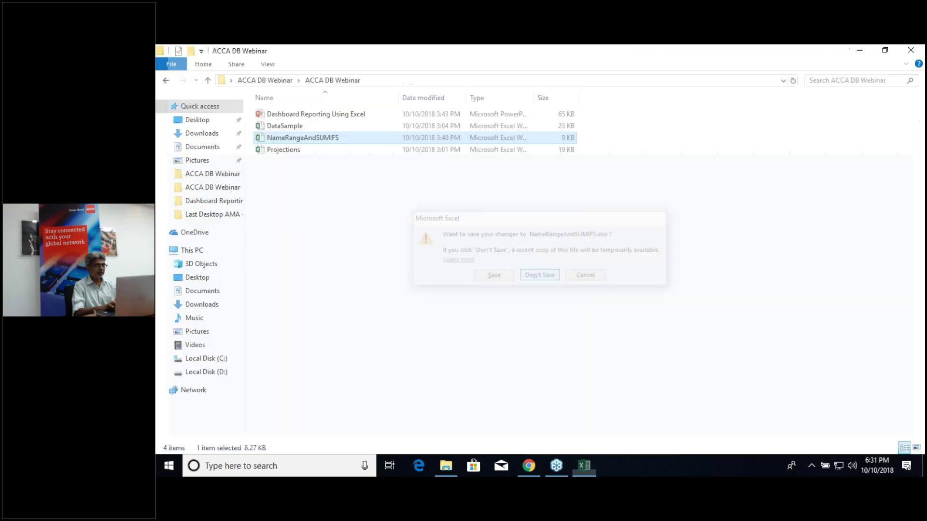
Step: Open the Projections workbook from the ACCA DB Webinar folder
{"action": "double_click", "coordinate": [278, 154]}
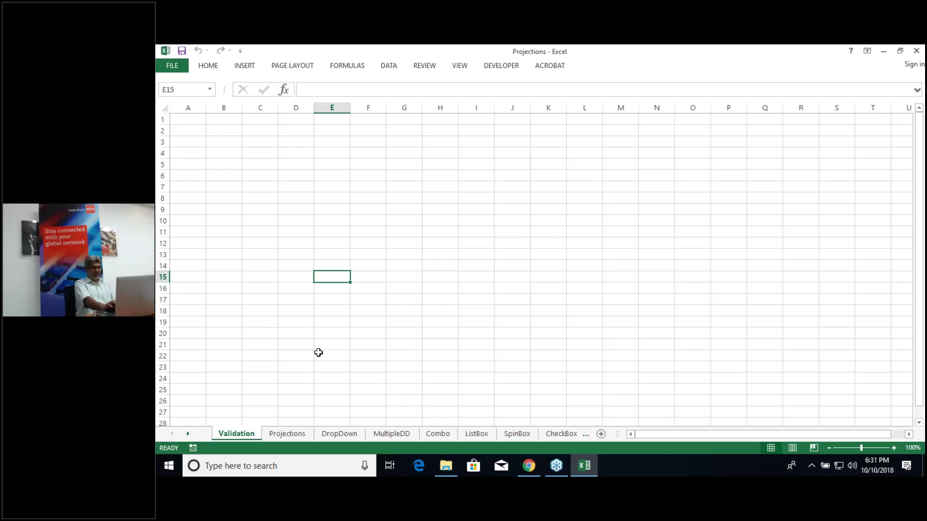
Step: Go to the Projections sheet and locate the stray Total Liabilities and Equity cell
{"action": "left_click", "coordinate": [288, 434]}
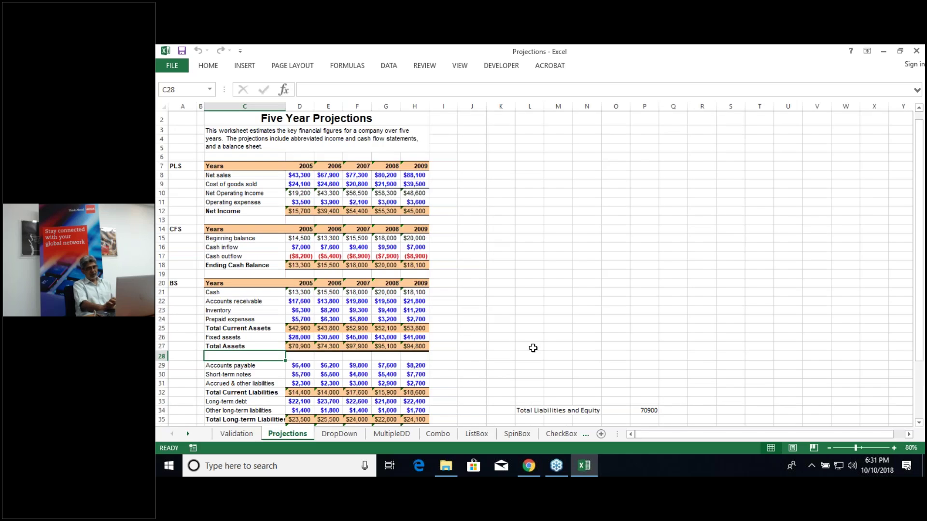
{"action": "left_click", "coordinate": [533, 348]}
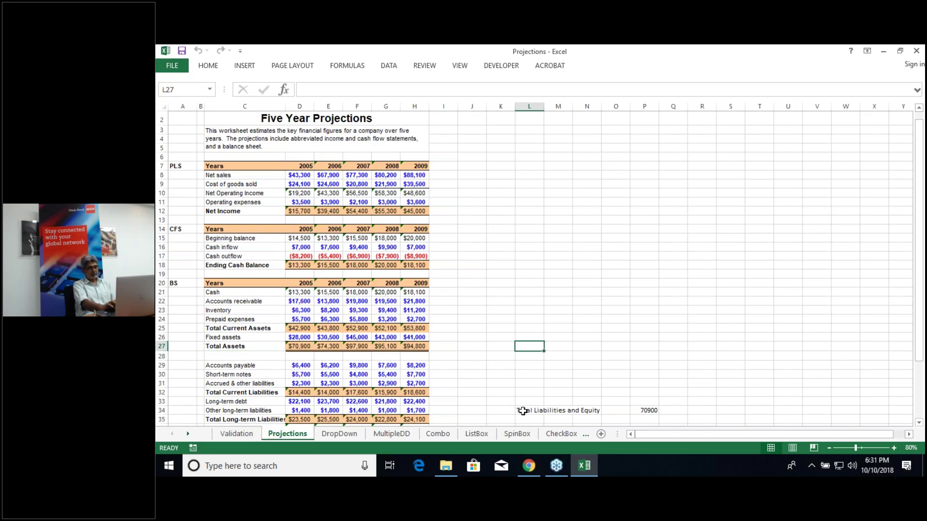
{"action": "left_click", "coordinate": [523, 411]}
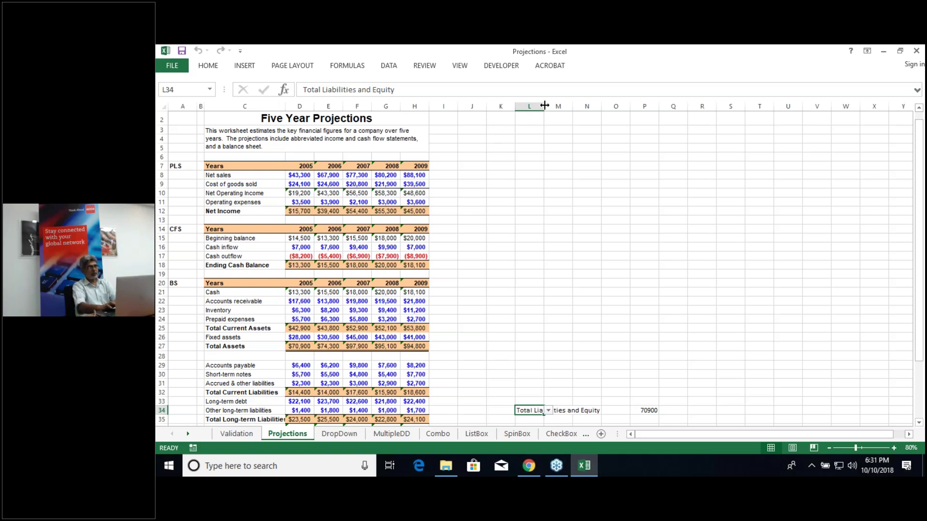
Step: Delete columns L through P, removing the stray Total Liabilities and Equity 70900 entry
{"action": "left_click", "coordinate": [529, 107]}
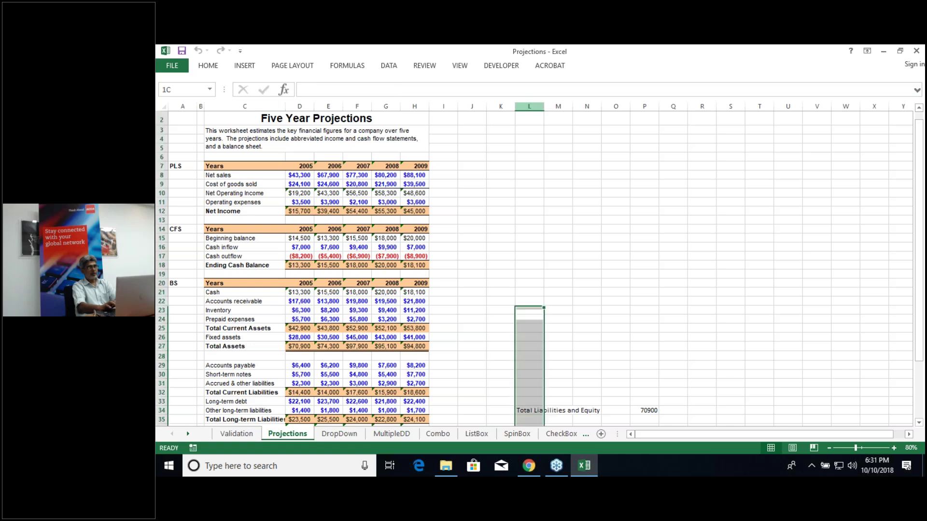
{"action": "left_click_drag", "start_coordinate": [529, 107], "coordinate": [649, 105]}
{"action": "left_click", "coordinate": [648, 105]}
{"action": "left_click", "coordinate": [528, 106]}
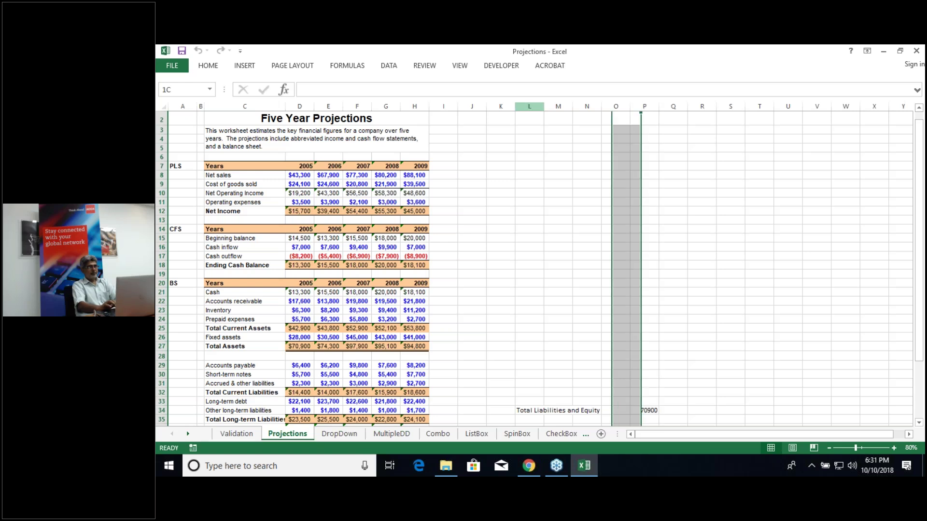
{"action": "left_click_drag", "start_coordinate": [529, 106], "coordinate": [649, 105]}
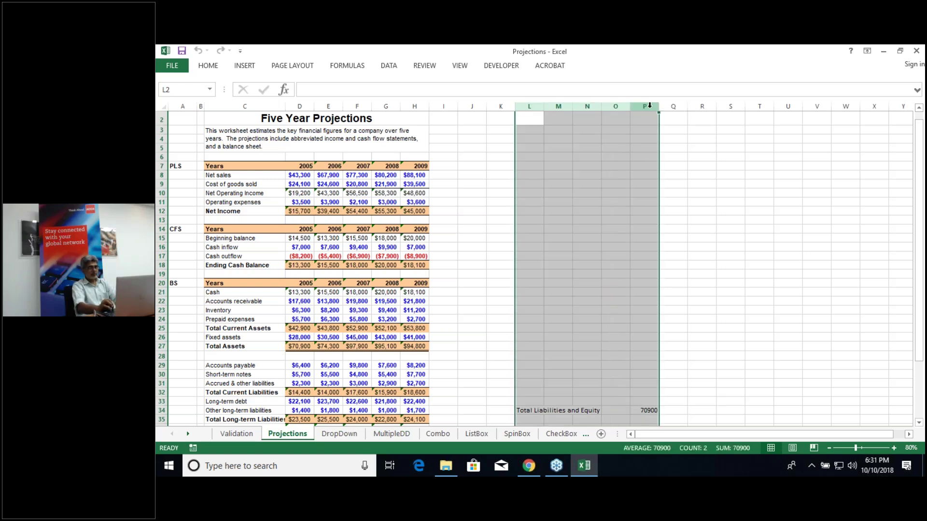
{"action": "right_click", "coordinate": [650, 105]}
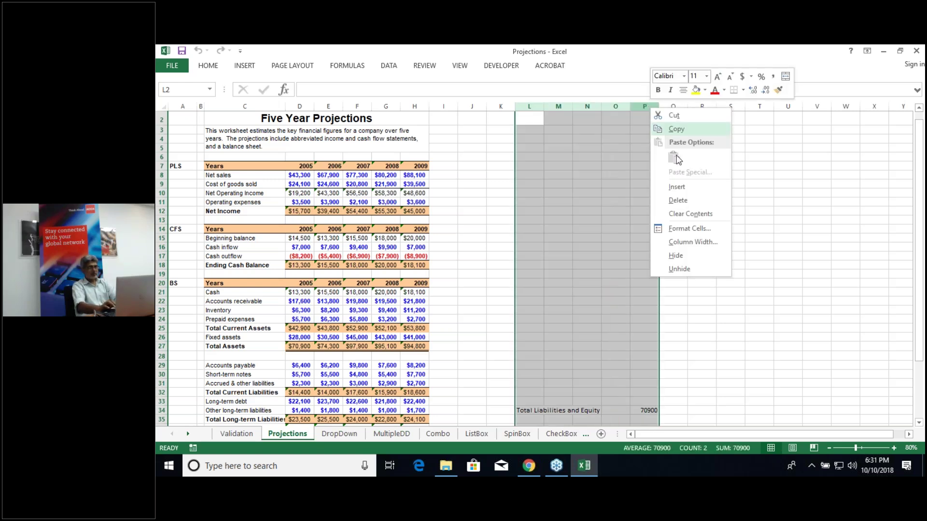
{"action": "left_click", "coordinate": [681, 200]}
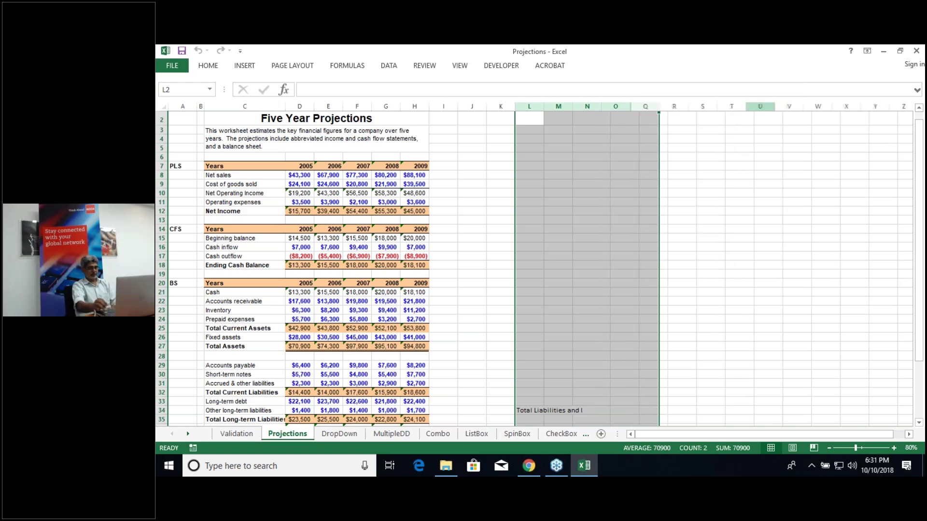
Step: Deselect the columns and return to the top-left of the Projections sheet
{"action": "left_click", "coordinate": [578, 286]}
{"action": "key", "text": "Left"}
{"action": "key", "text": "Left"}
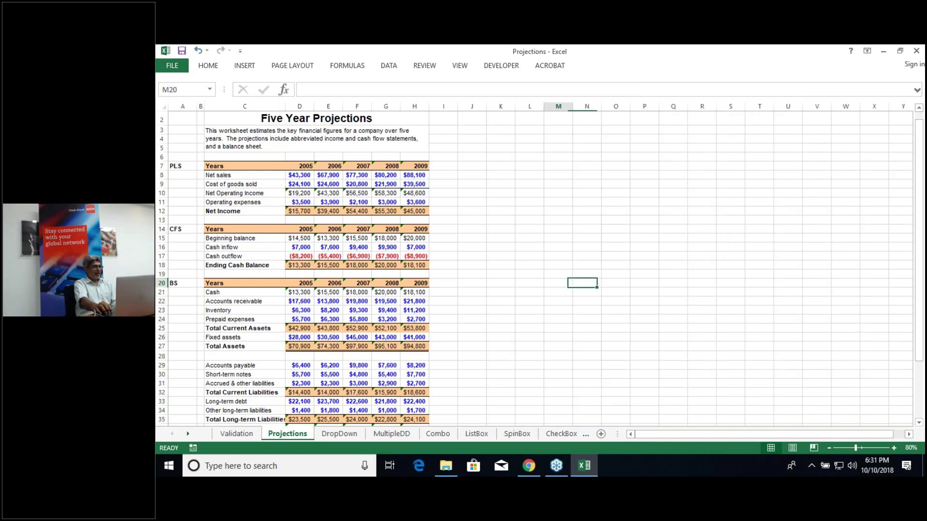
{"action": "key", "text": "ctrl+Left"}
{"action": "key", "text": "Home"}
{"action": "key", "text": "Up"}
{"action": "key", "text": "Up"}
{"action": "key", "text": "Up"}
{"action": "key", "text": "Up"}
{"action": "key", "text": "Up"}
{"action": "key", "text": "Up"}
{"action": "key", "text": "Up"}
{"action": "key", "text": "Up"}
{"action": "key", "text": "Up"}
{"action": "key", "text": "Up"}
{"action": "key", "text": "Up"}
{"action": "key", "text": "Up"}
{"action": "key", "text": "Up"}
{"action": "key", "text": "Up"}
{"action": "key", "text": "Up"}
{"action": "key", "text": "Up"}
{"action": "key", "text": "Up"}
{"action": "key", "text": "Up"}
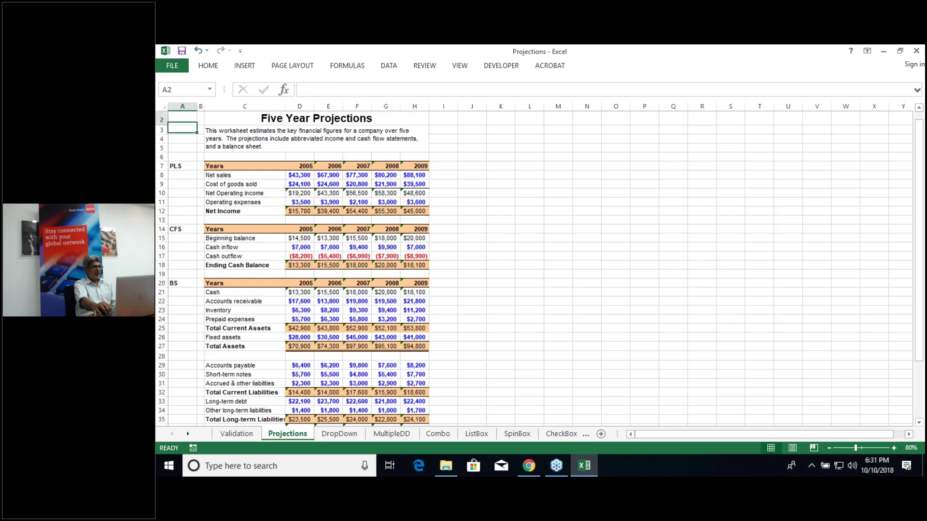
{"action": "key", "text": "Up"}
{"action": "left_click", "coordinate": [244, 128]}
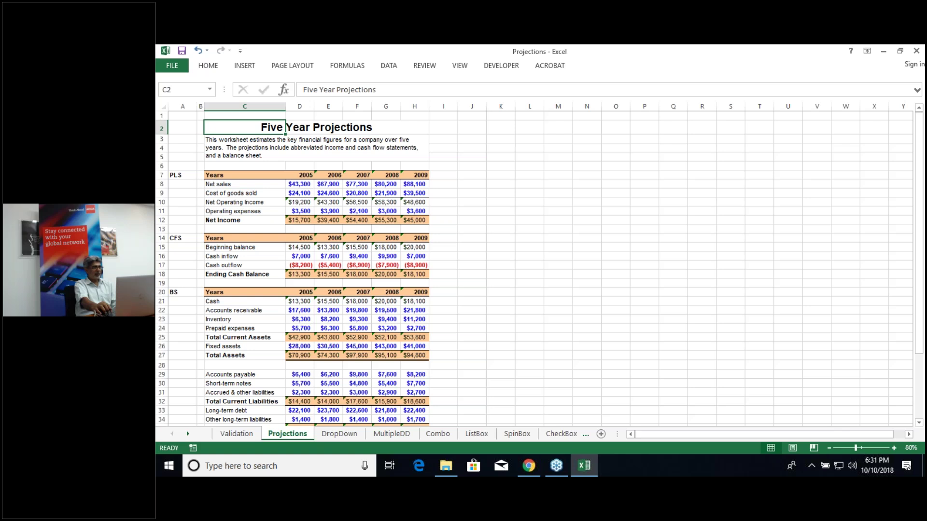
{"action": "left_click", "coordinate": [299, 128]}
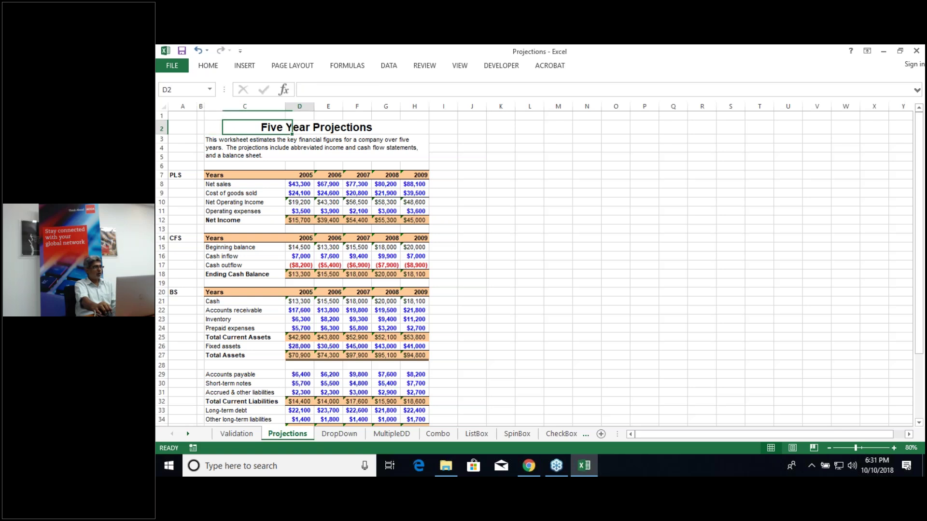
{"action": "left_click", "coordinate": [329, 128]}
{"action": "left_click", "coordinate": [299, 128]}
{"action": "left_click", "coordinate": [244, 128]}
{"action": "key", "text": "Down"}
{"action": "key", "text": "Down"}
{"action": "key", "text": "Down"}
{"action": "key", "text": "Down"}
{"action": "key", "text": "Down"}
{"action": "left_click", "coordinate": [245, 237]}
{"action": "left_click", "coordinate": [244, 337]}
{"action": "key", "text": "Down"}
{"action": "key", "text": "Down"}
{"action": "key", "text": "Down"}
{"action": "key", "text": "Down"}
{"action": "key", "text": "Down"}
{"action": "key", "text": "Down"}
{"action": "key", "text": "Down"}
{"action": "key", "text": "Down"}
{"action": "key", "text": "Down"}
{"action": "key", "text": "Down"}
{"action": "key", "text": "Down"}
{"action": "key", "text": "Down"}
{"action": "key", "text": "Down"}
{"action": "key", "text": "Down"}
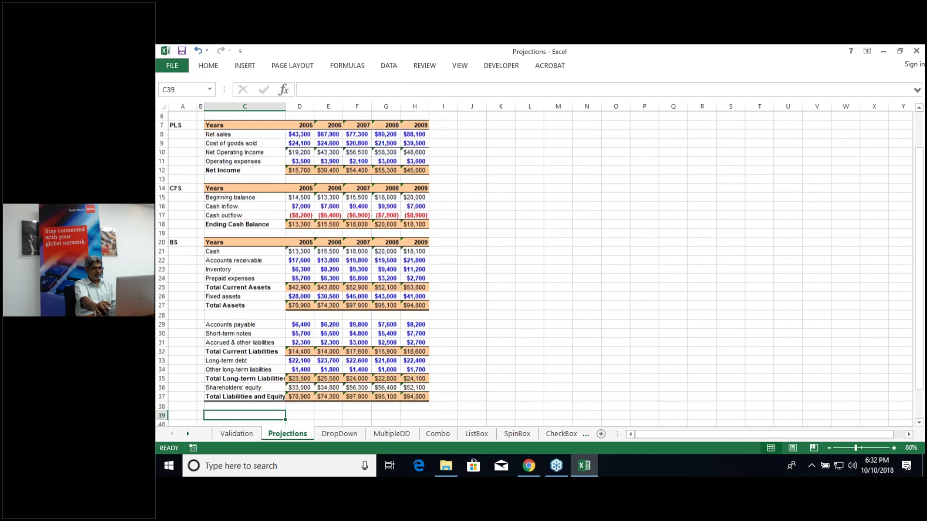
{"action": "key", "text": "Down"}
{"action": "key", "text": "Down"}
{"action": "key", "text": "Down"}
{"action": "key", "text": "Down"}
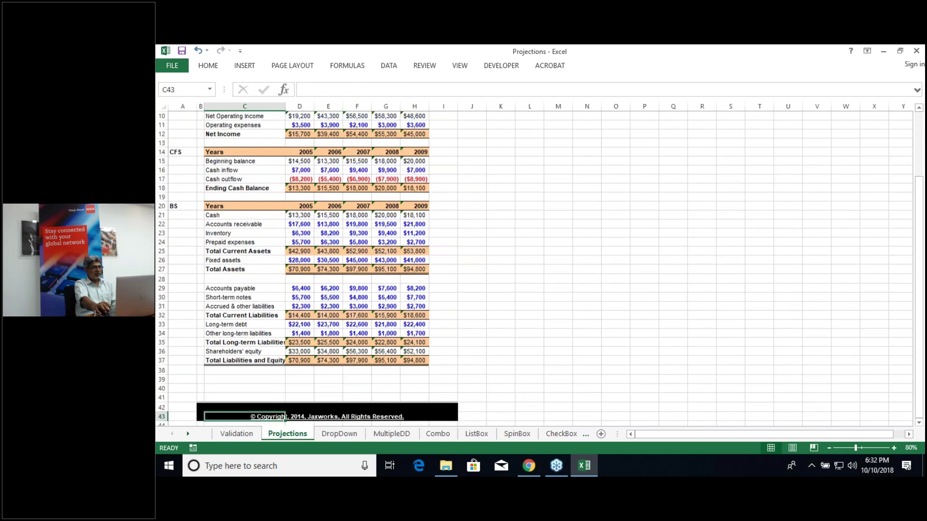
{"action": "key", "text": "Up"}
{"action": "key", "text": "Up"}
{"action": "key", "text": "Up"}
{"action": "key", "text": "Up"}
{"action": "key", "text": "Up"}
{"action": "key", "text": "Up"}
{"action": "key", "text": "Up"}
{"action": "left_click", "coordinate": [244, 143]}
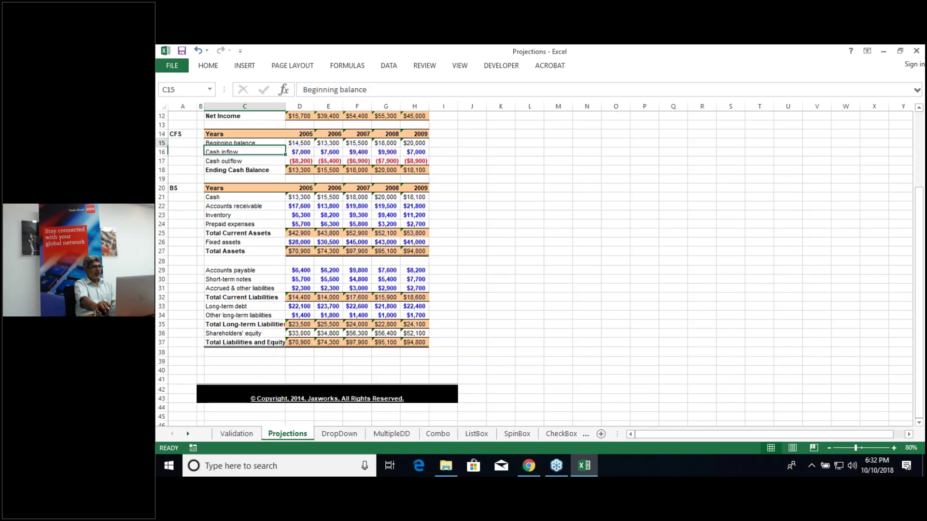
{"action": "key", "text": "Up"}
{"action": "key", "text": "Up"}
{"action": "key", "text": "Up"}
{"action": "key", "text": "Up"}
{"action": "key", "text": "Up"}
{"action": "key", "text": "Up"}
{"action": "key", "text": "Up"}
{"action": "key", "text": "Up"}
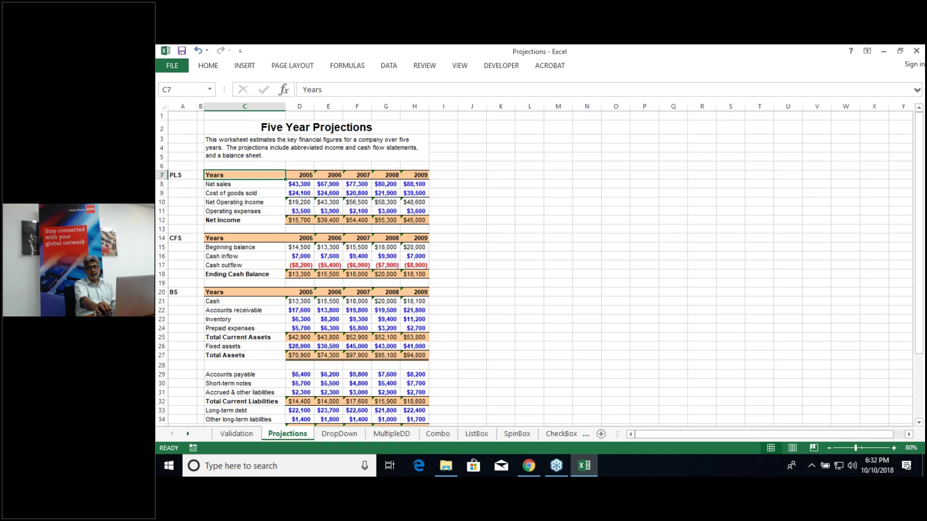
{"action": "key", "text": "Left"}
{"action": "key", "text": "Left"}
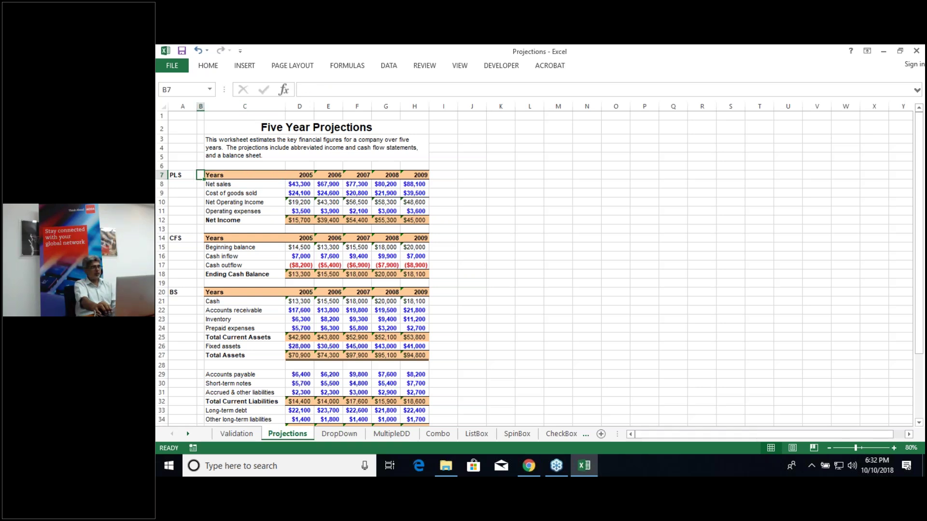
{"action": "key", "text": "Down"}
{"action": "key", "text": "Down"}
{"action": "key", "text": "Down"}
{"action": "key", "text": "Down"}
{"action": "key", "text": "Down"}
{"action": "key", "text": "Down"}
{"action": "key", "text": "Down"}
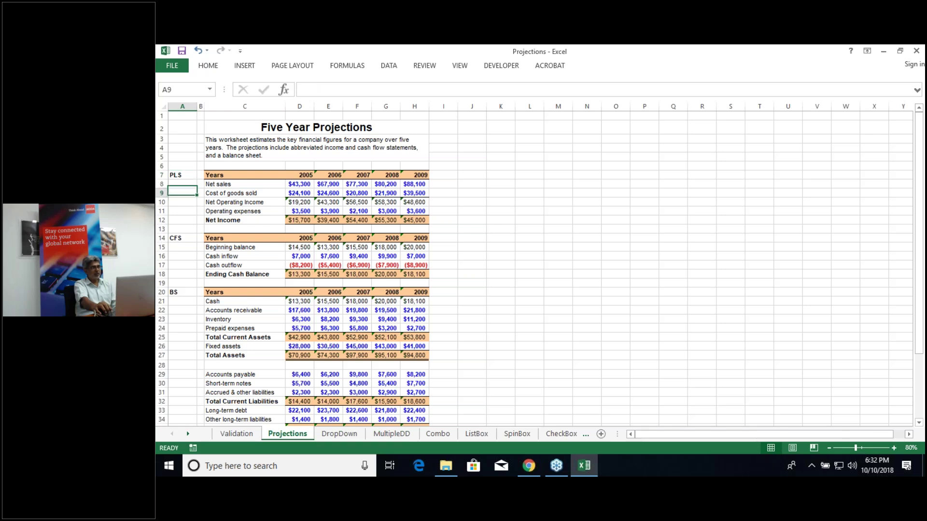
{"action": "key", "text": "Down"}
{"action": "key", "text": "Down"}
{"action": "key", "text": "Down"}
{"action": "key", "text": "Down"}
{"action": "key", "text": "Down"}
{"action": "key", "text": "Down"}
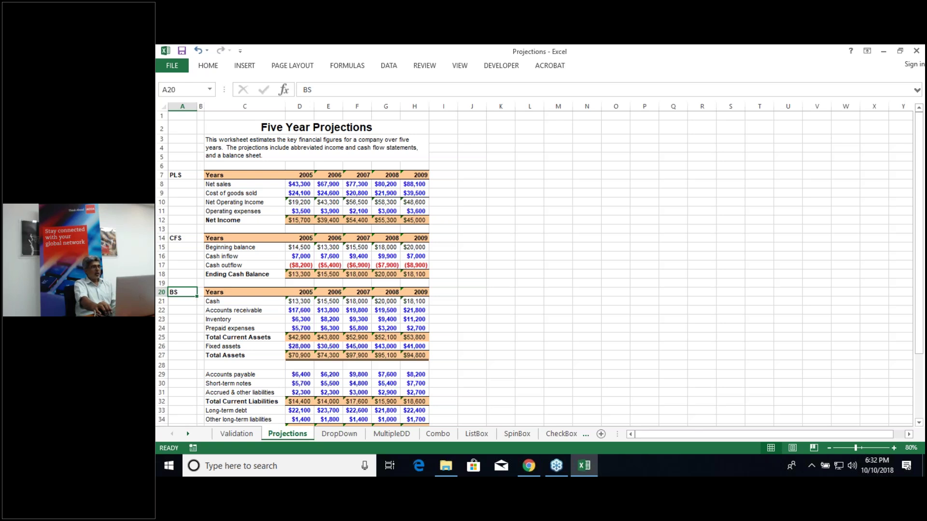
{"action": "key", "text": "Right"}
{"action": "key", "text": "Right"}
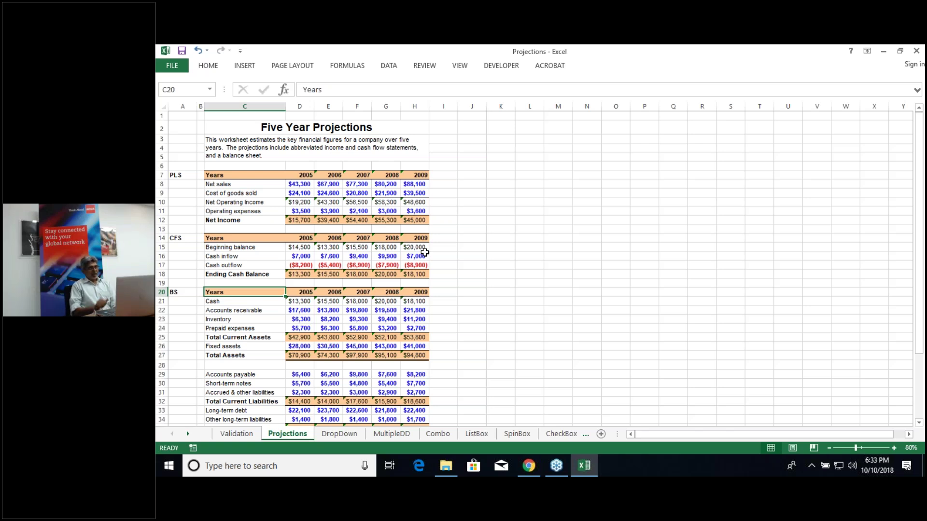
{"action": "left_click", "coordinate": [304, 256]}
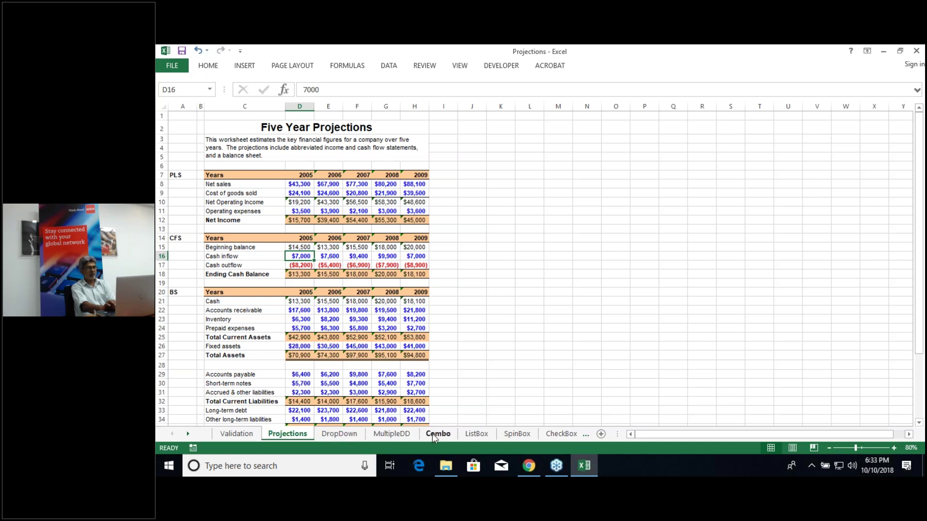
{"action": "left_click", "coordinate": [560, 433]}
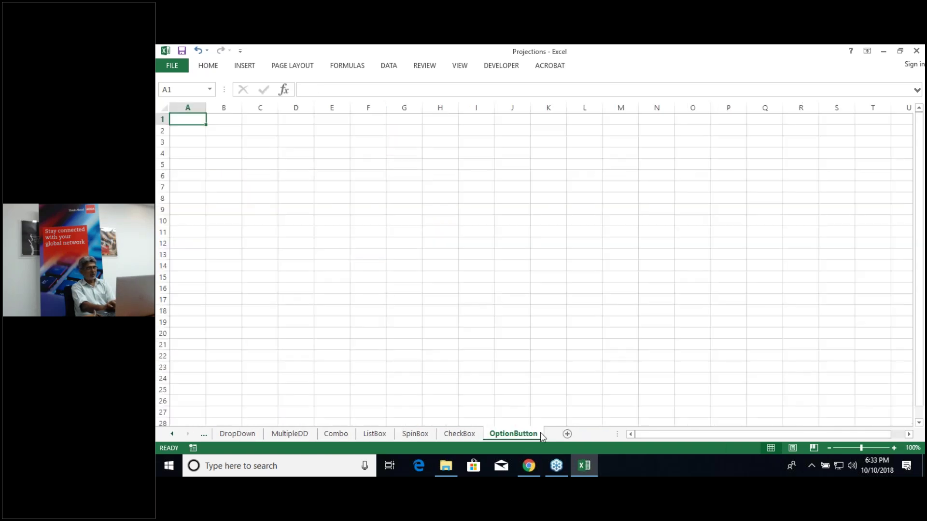
{"action": "left_click", "coordinate": [453, 433]}
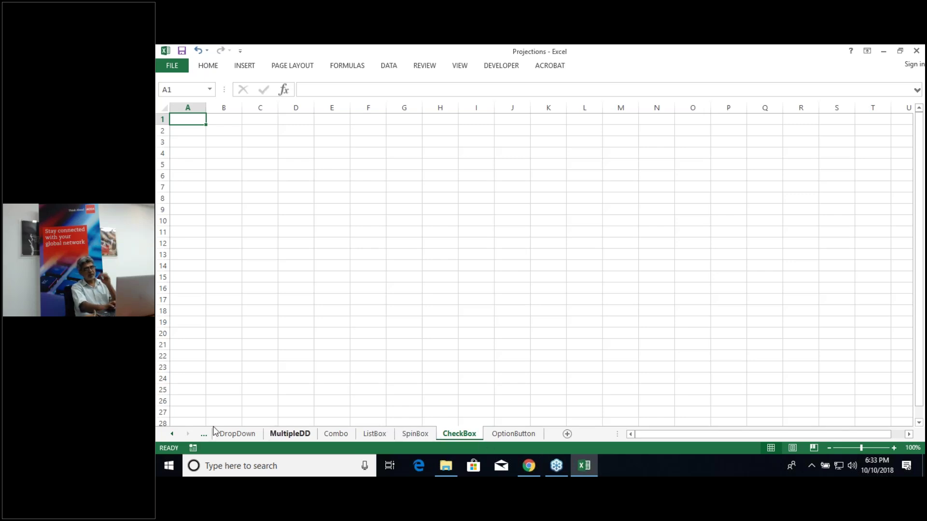
{"action": "left_click", "coordinate": [228, 435]}
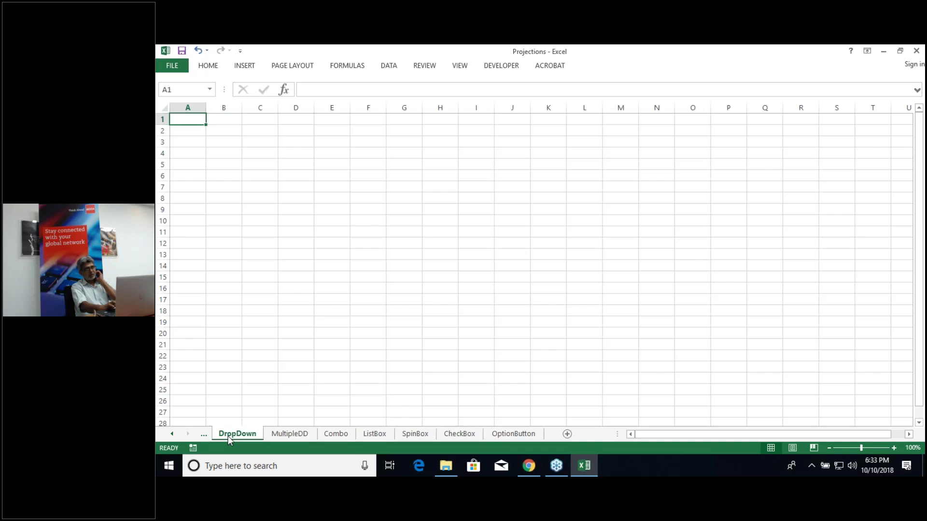
{"action": "left_click", "coordinate": [171, 434]}
{"action": "left_click", "coordinate": [171, 434]}
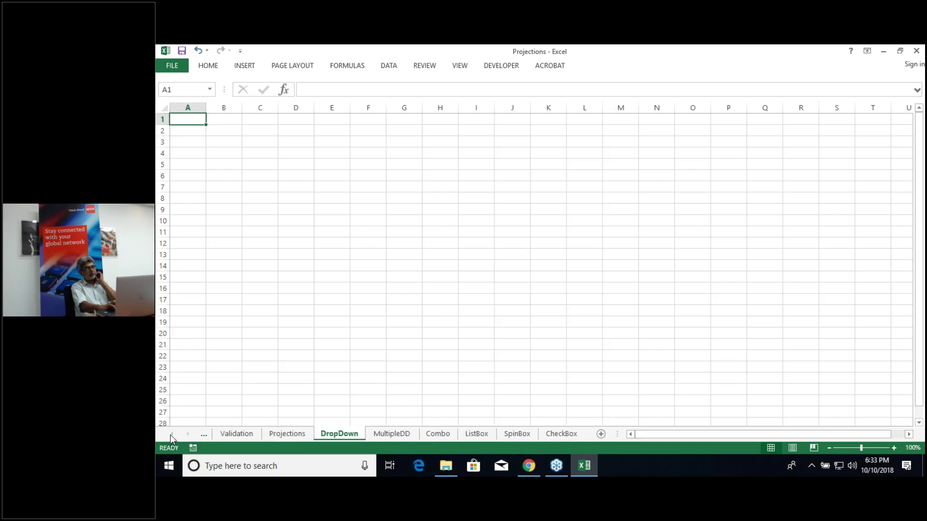
{"action": "left_click", "coordinate": [288, 433]}
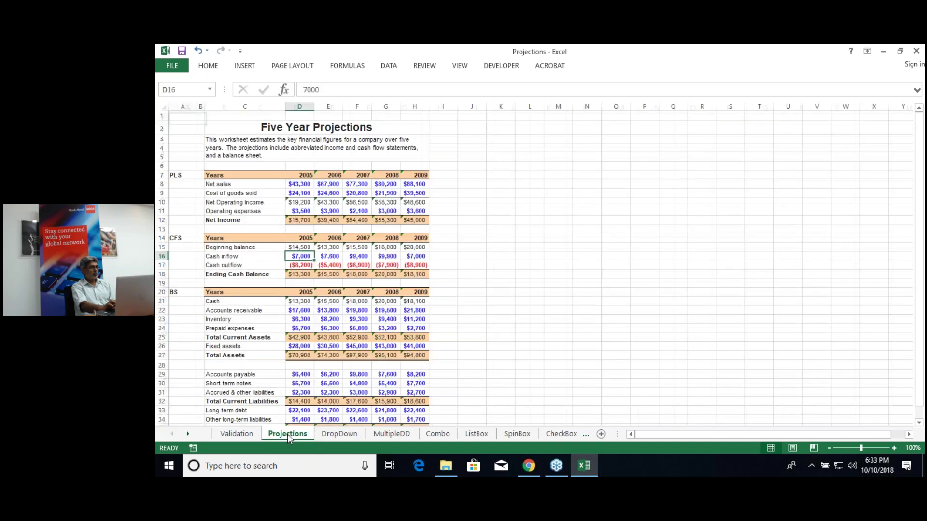
{"action": "left_click", "coordinate": [338, 433]}
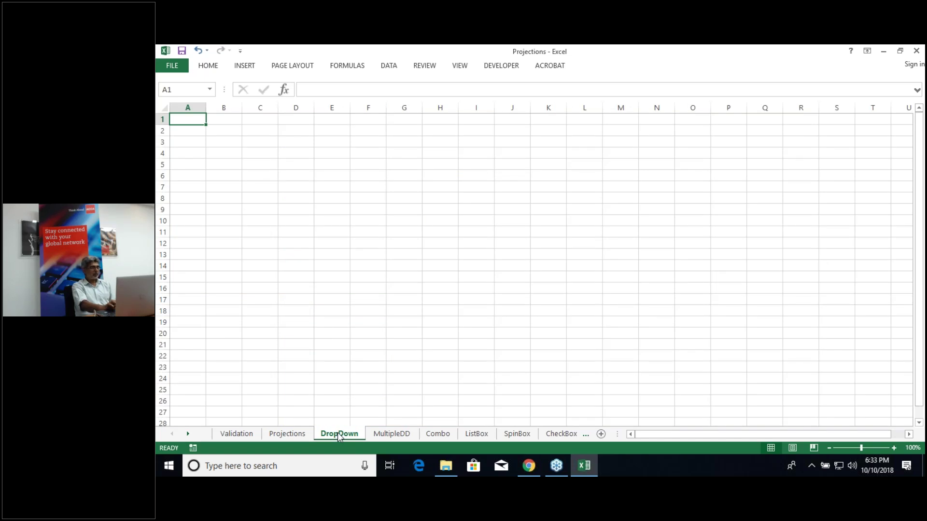
{"action": "left_click", "coordinate": [391, 435]}
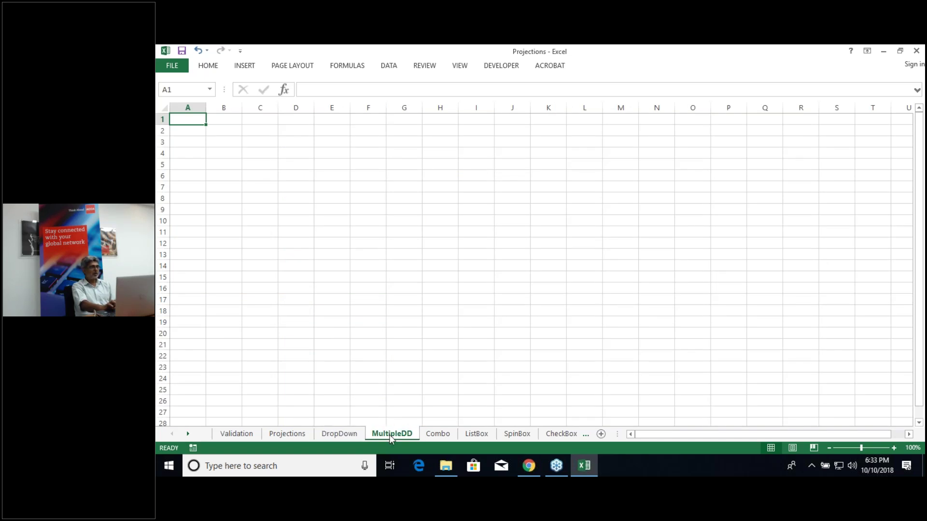
{"action": "left_click", "coordinate": [343, 433]}
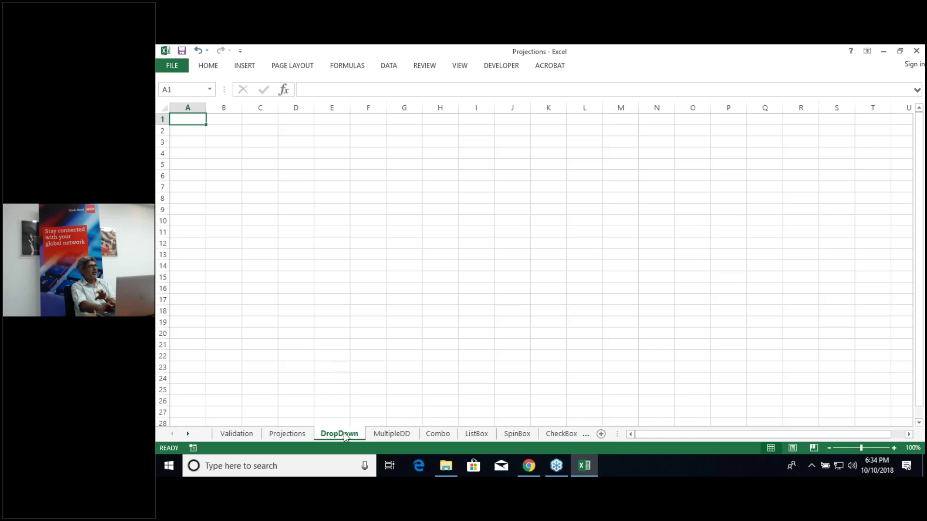
{"action": "left_click", "coordinate": [380, 437]}
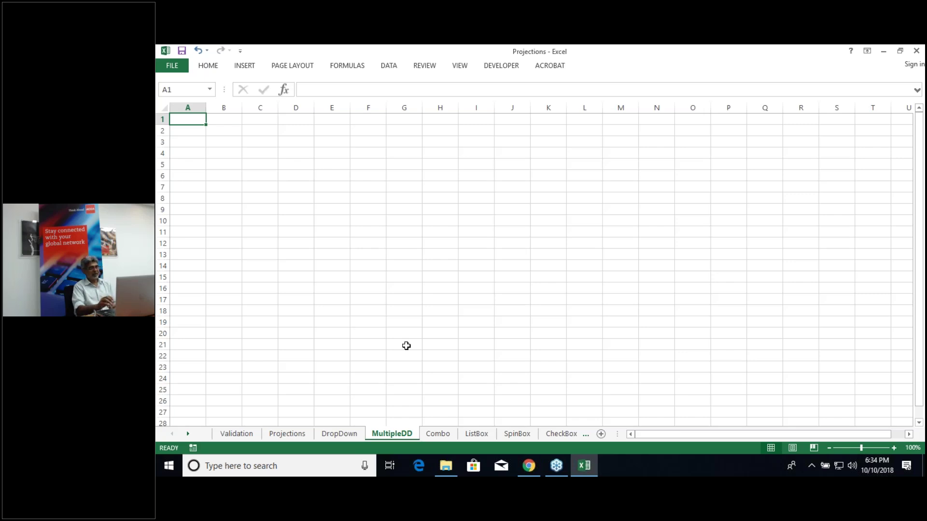
{"action": "left_click", "coordinate": [298, 433]}
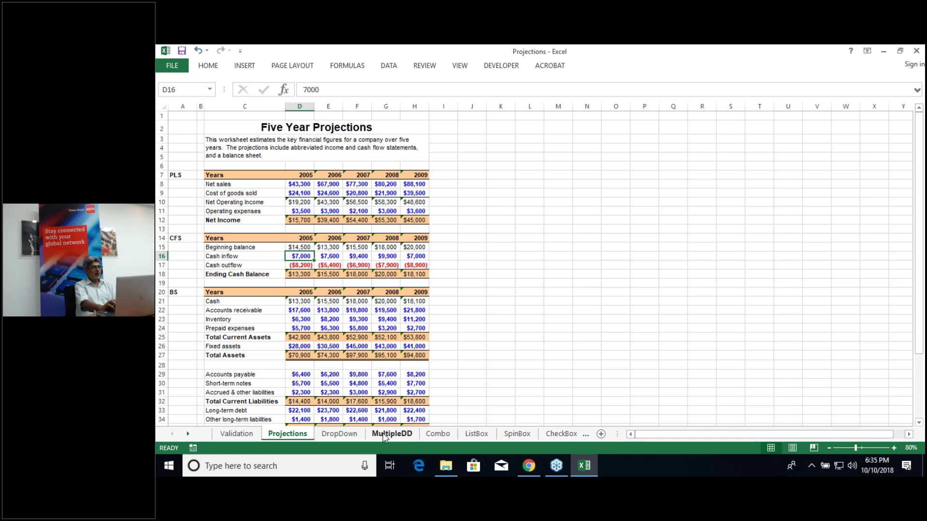
Step: Enter the header FSType in cell A1 of the Validation sheet
{"action": "left_click", "coordinate": [243, 436]}
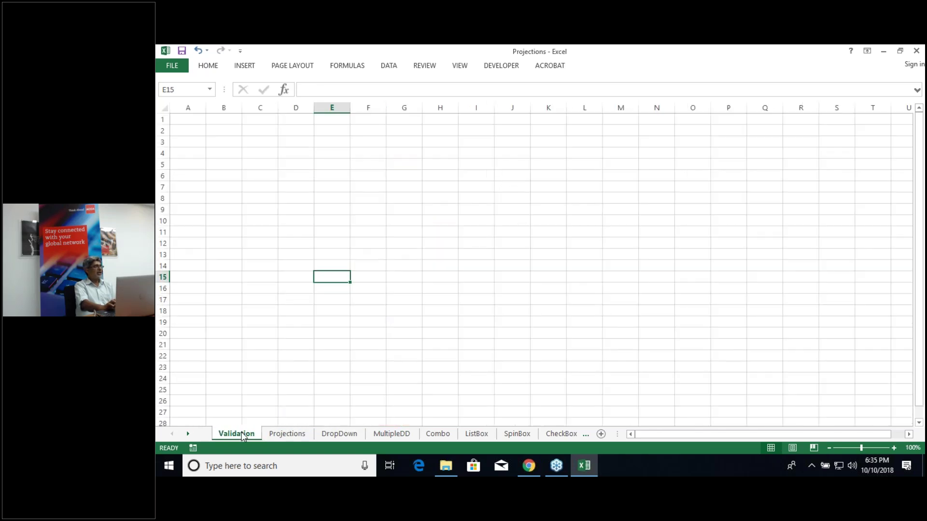
{"action": "left_click", "coordinate": [191, 122]}
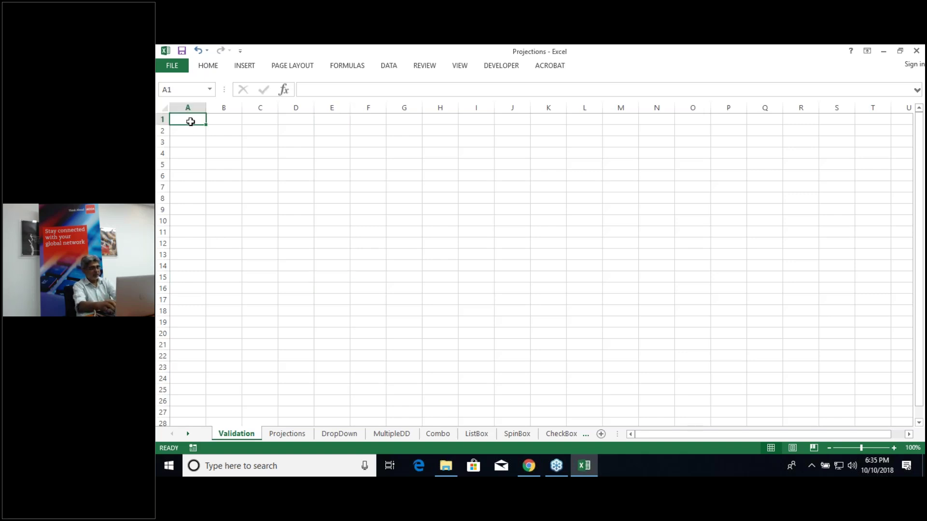
{"action": "type", "text": "FSR"}
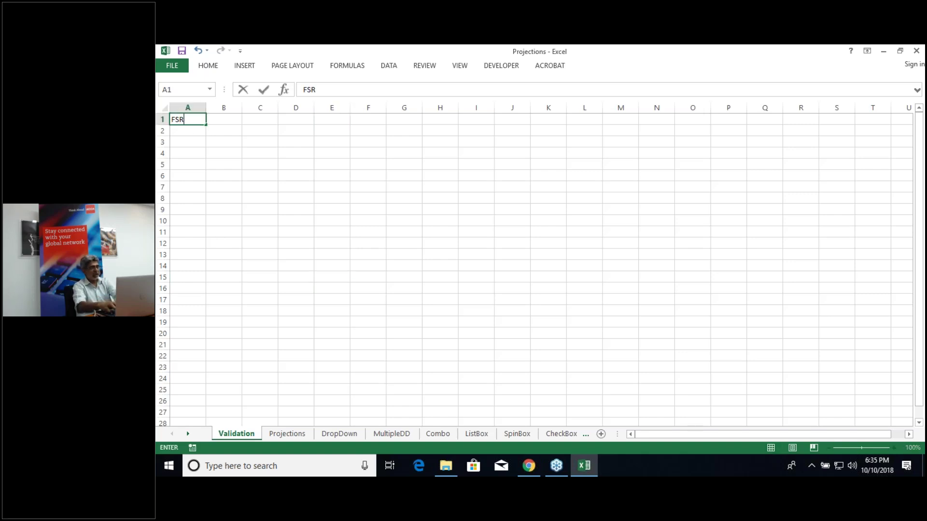
{"action": "key", "text": "BackSpace"}
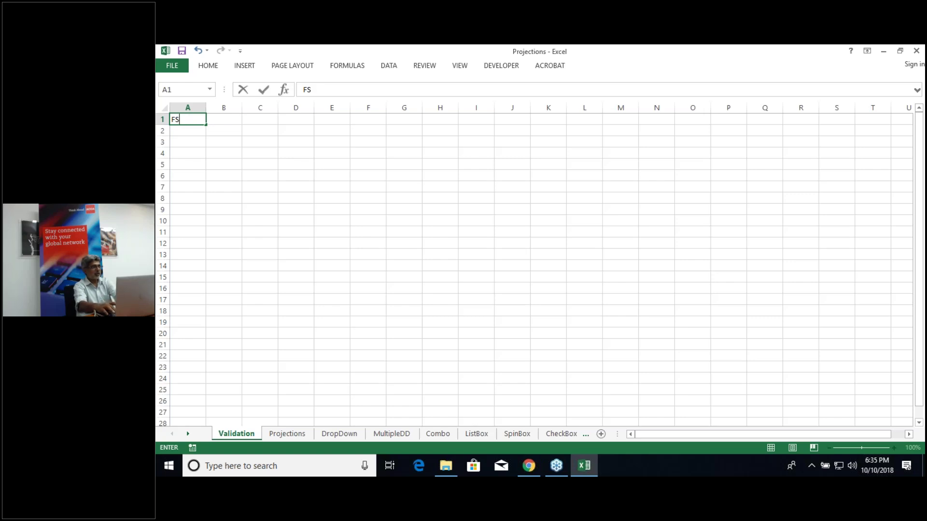
{"action": "type", "text": "Type"}
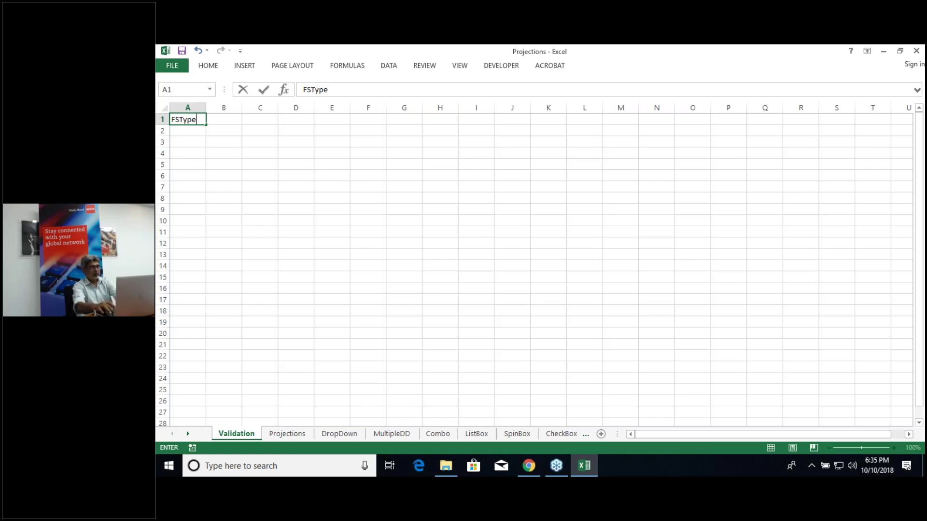
{"action": "key", "text": "Return"}
Step: List PLS, CFS and BS in A2:A4 beneath the FSType header
{"action": "type", "text": "PLS"}
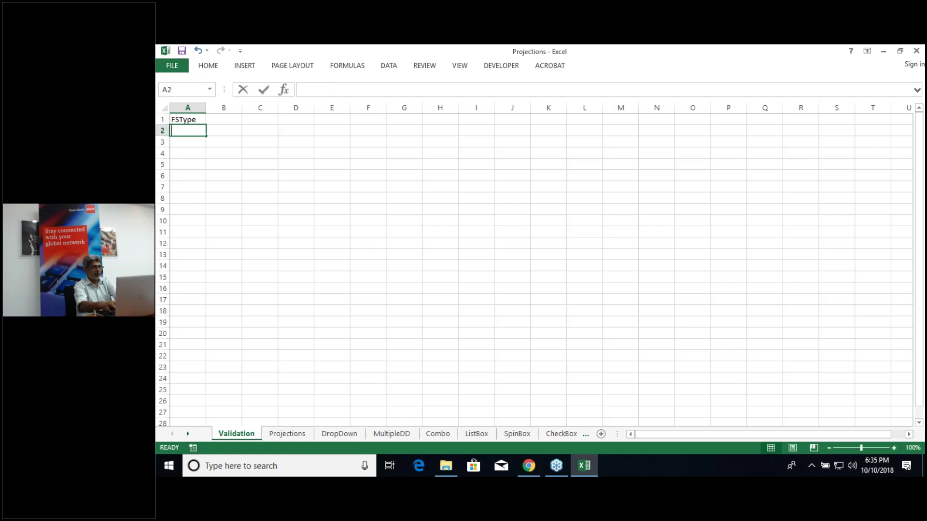
{"action": "key", "text": "Return"}
{"action": "type", "text": "CFS"}
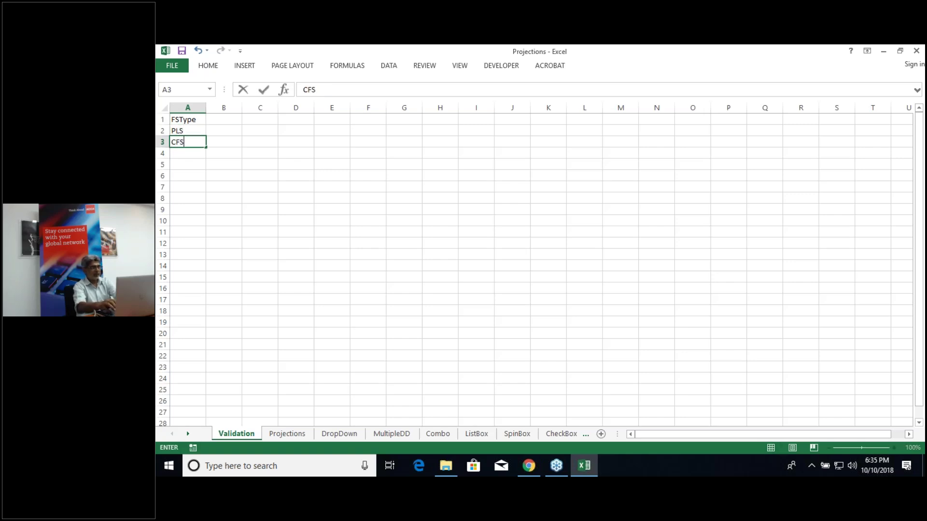
{"action": "key", "text": "Return"}
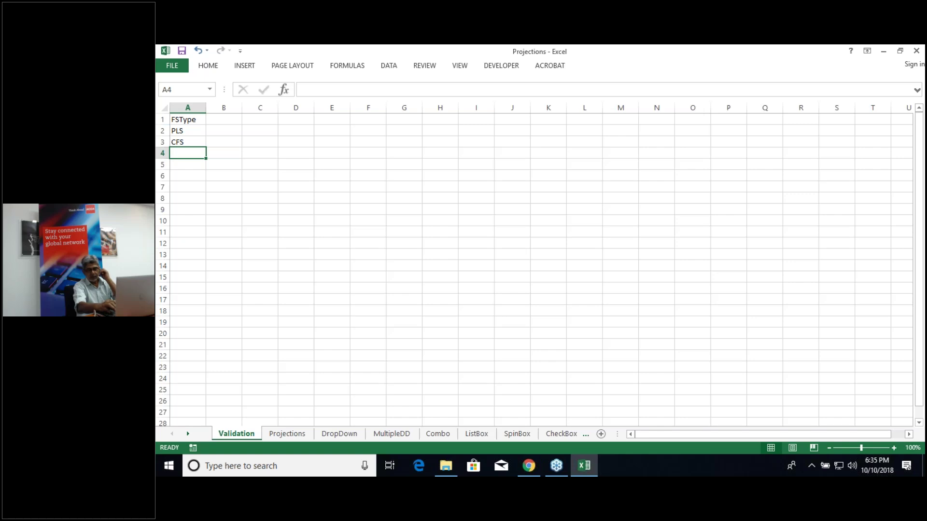
{"action": "type", "text": "BS"}
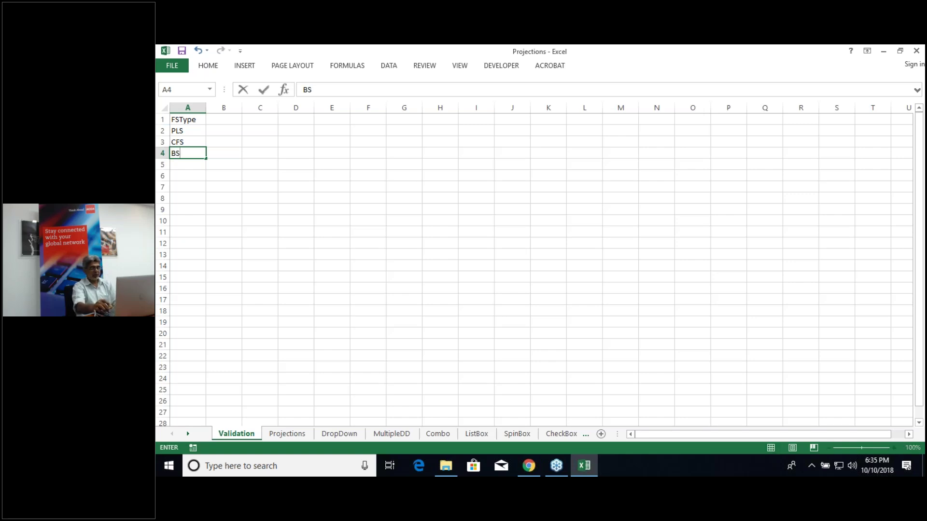
{"action": "key", "text": "ctrl+Return"}
{"action": "left_click", "coordinate": [187, 130]}
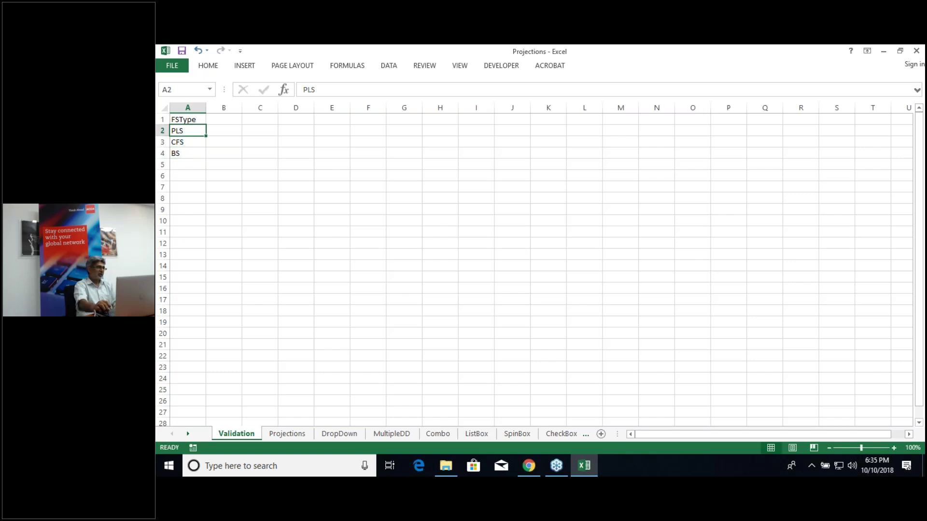
{"action": "key", "text": "Down"}
{"action": "key", "text": "Down"}
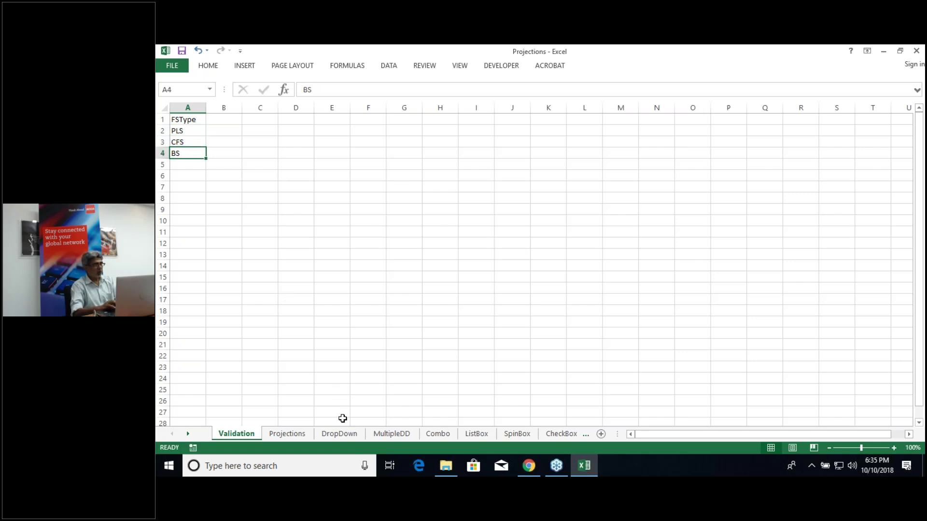
Step: Label MultipleDD's A1 'Select Tyoe of FS' and widen column A to fit
{"action": "left_click", "coordinate": [397, 437]}
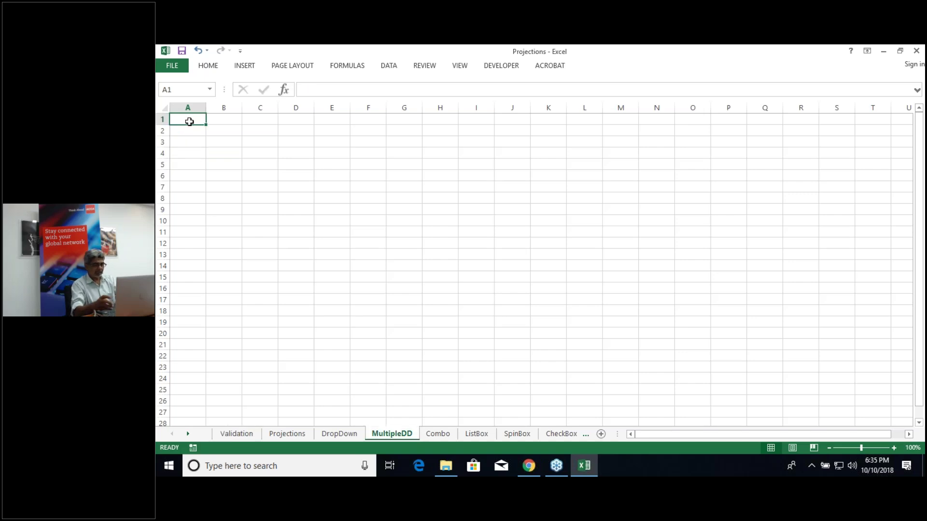
{"action": "type", "text": "Sele"}
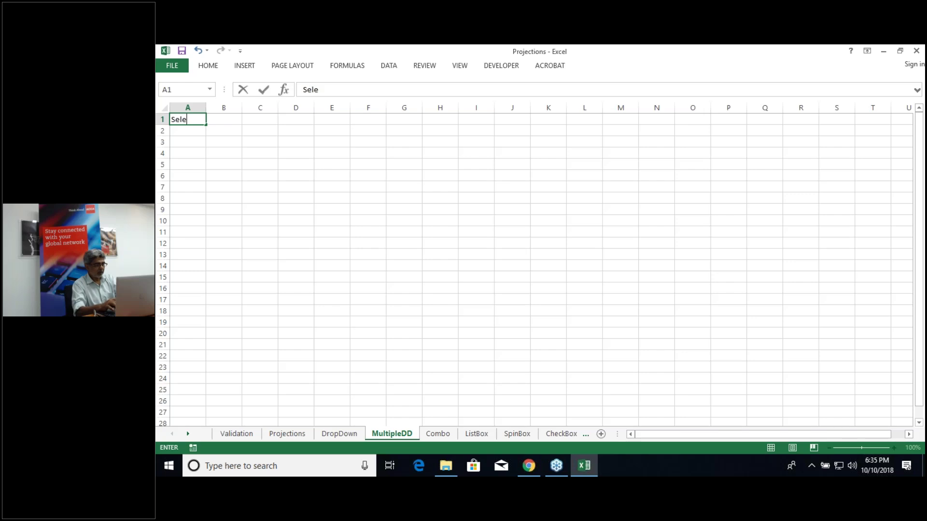
{"action": "type", "text": "ct Tyoe of FS"}
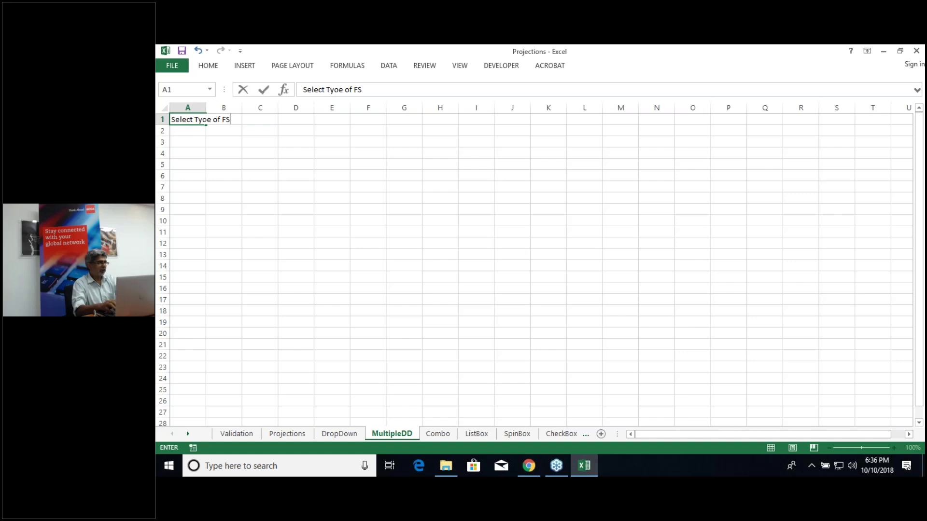
{"action": "key", "text": "Return"}
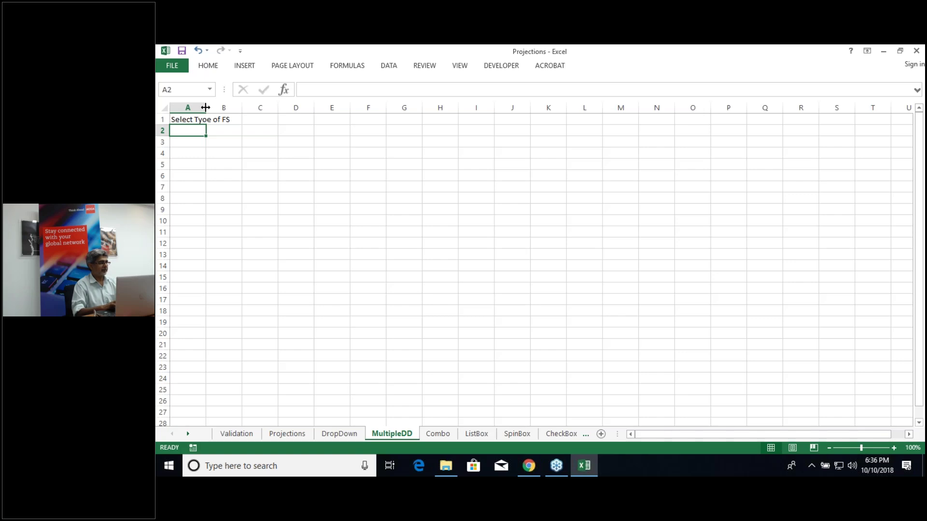
{"action": "left_click_drag", "start_coordinate": [205, 107], "coordinate": [232, 107]}
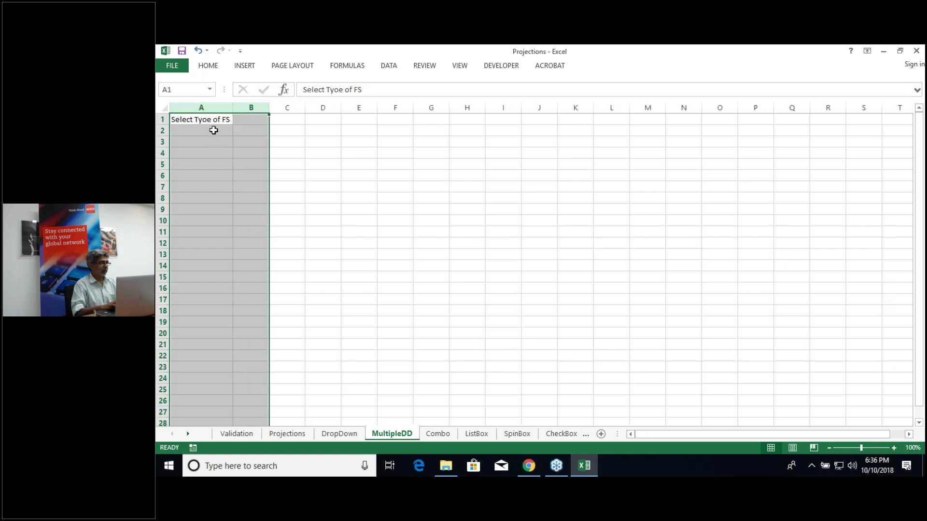
{"action": "left_click", "coordinate": [214, 131]}
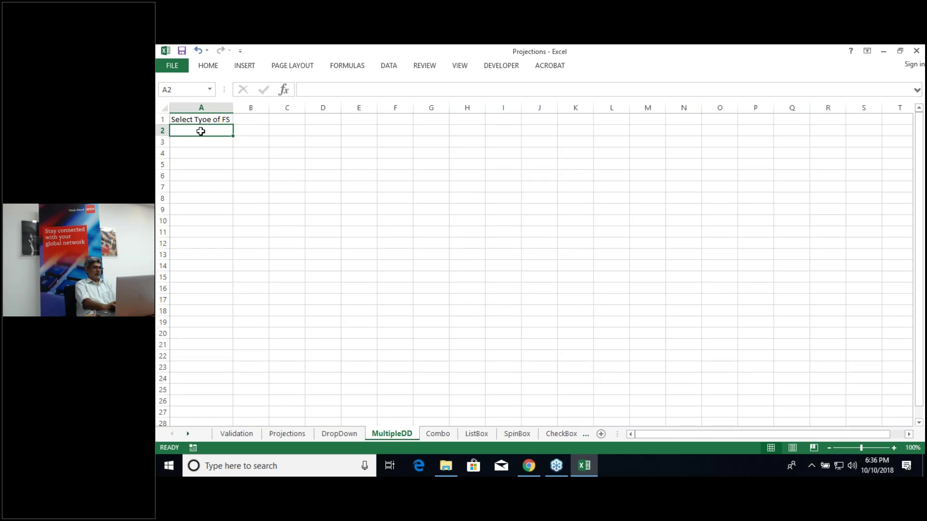
Step: Glance at the Validation and Projections sheets, then return to MultipleDD
{"action": "left_click", "coordinate": [236, 433]}
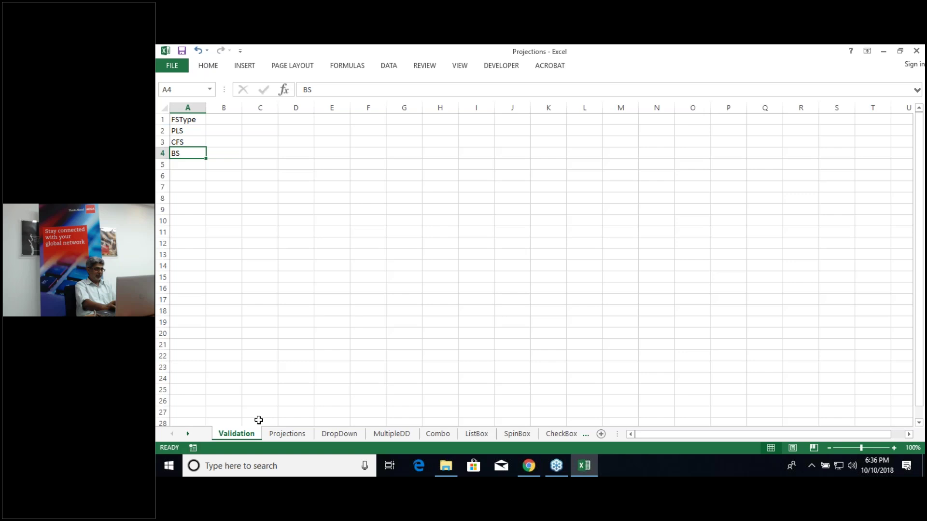
{"action": "left_click", "coordinate": [285, 433]}
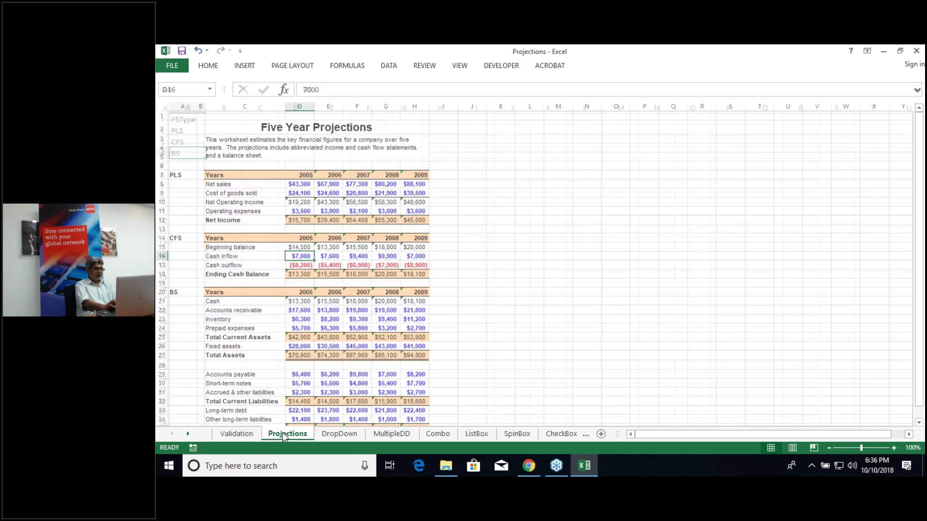
{"action": "key", "text": "ctrl+Page_Down"}
{"action": "key", "text": "ctrl+Page_Down"}
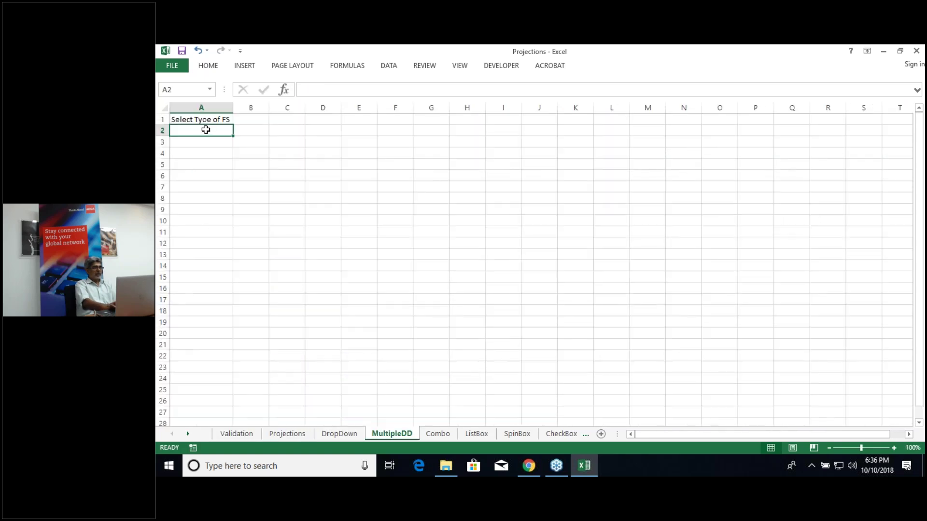
Step: Give A2 a List validation sourced from Validation!$A$2:$A$4 and choose PLS
{"action": "left_click", "coordinate": [389, 67]}
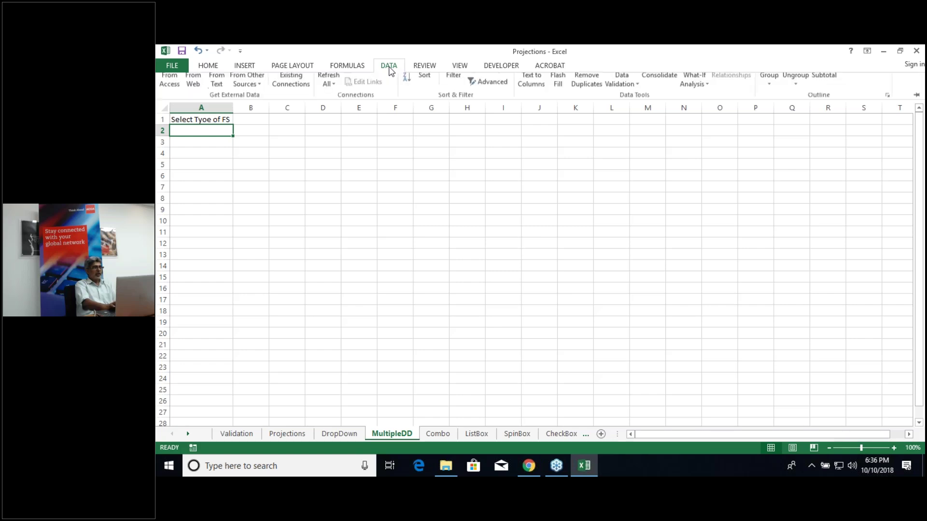
{"action": "left_click", "coordinate": [628, 90]}
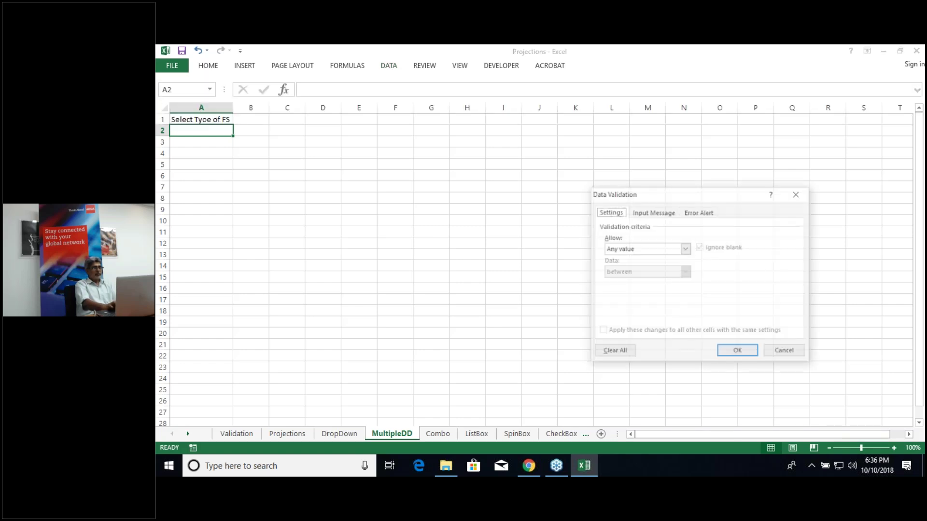
{"action": "left_click", "coordinate": [685, 249]}
{"action": "left_click", "coordinate": [676, 284]}
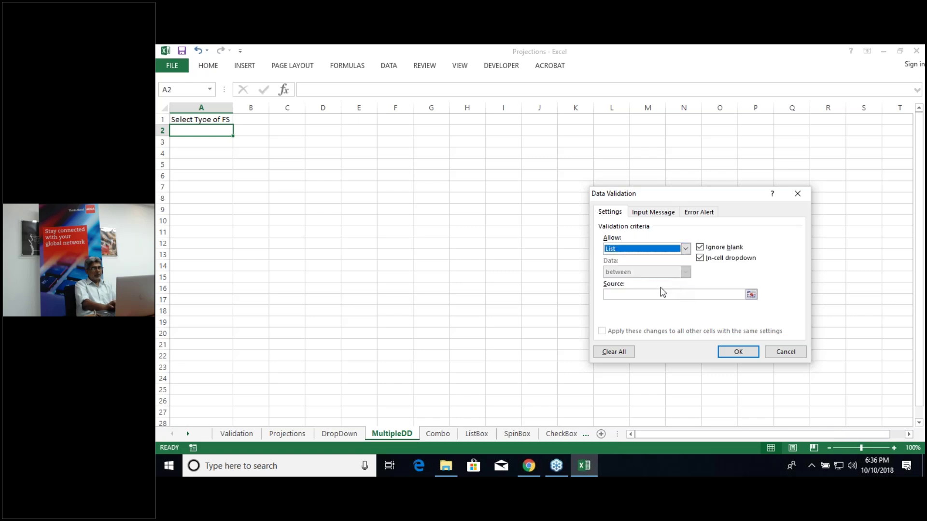
{"action": "left_click", "coordinate": [750, 296]}
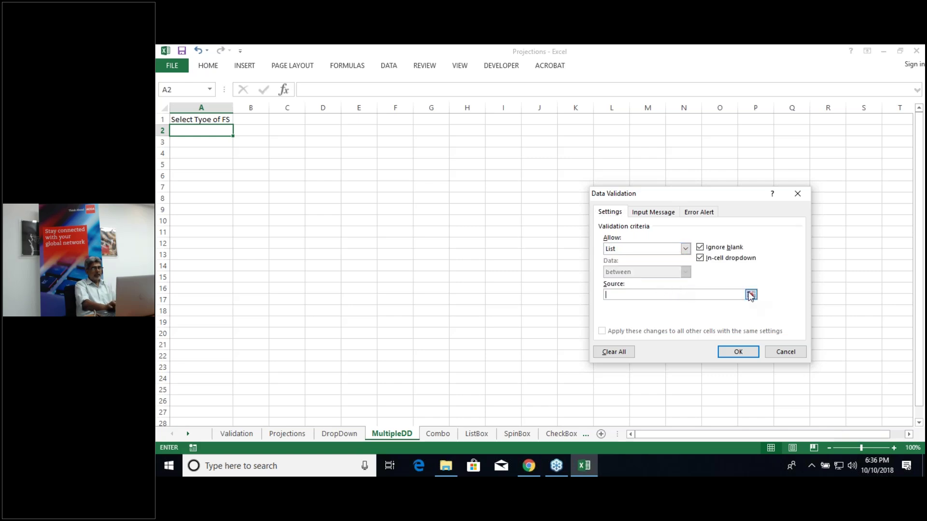
{"action": "left_click", "coordinate": [239, 434]}
{"action": "left_click", "coordinate": [191, 132]}
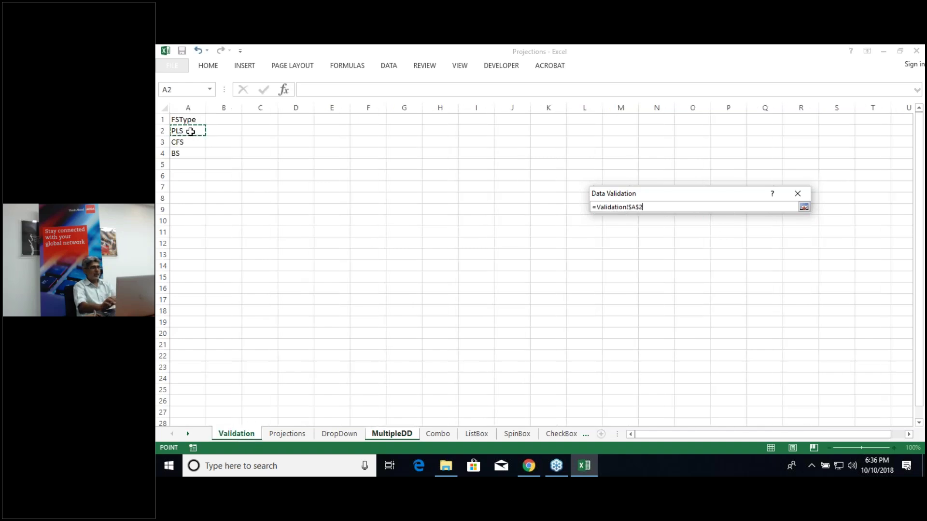
{"action": "key", "text": "shift+Down"}
{"action": "key", "text": "shift+Down"}
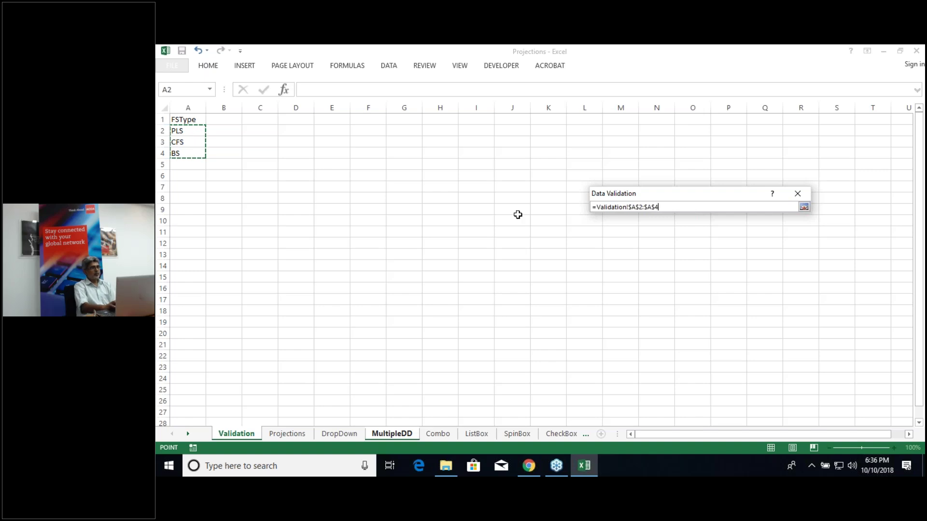
{"action": "left_click", "coordinate": [804, 206]}
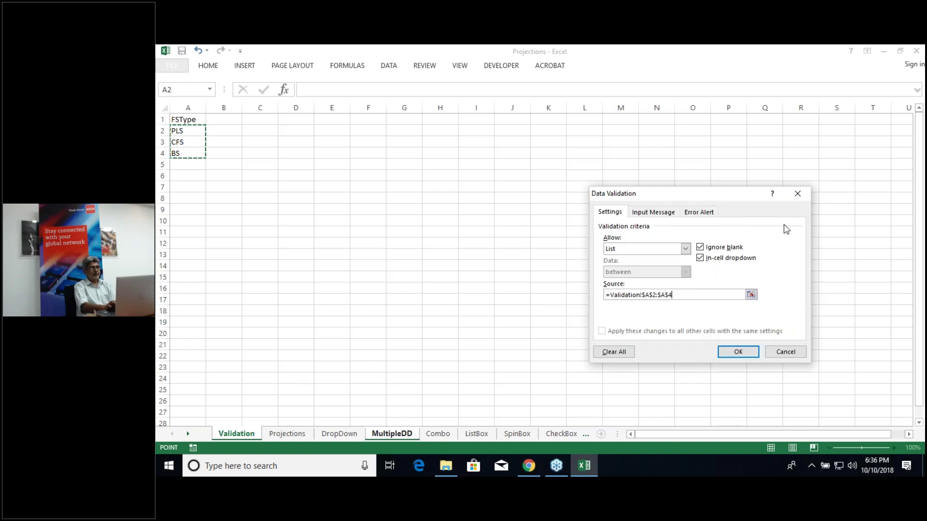
{"action": "left_click", "coordinate": [737, 352]}
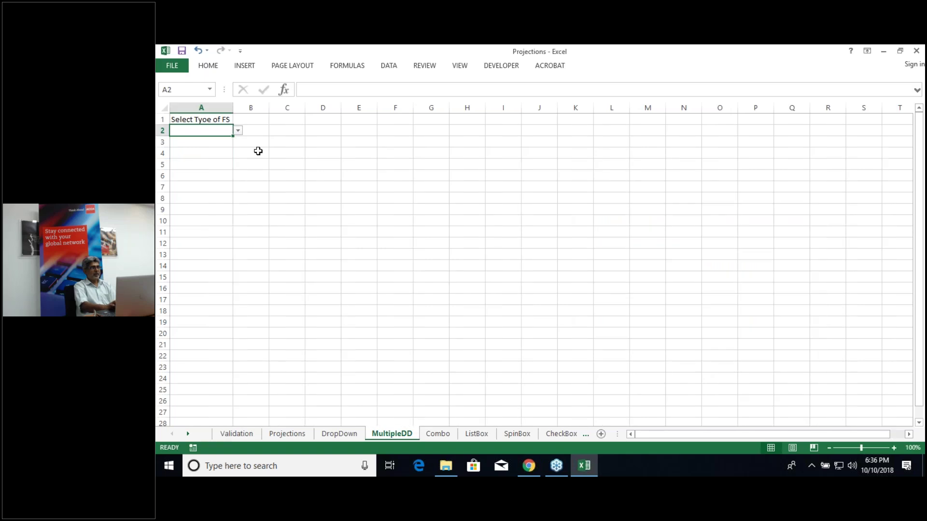
{"action": "left_click", "coordinate": [238, 131]}
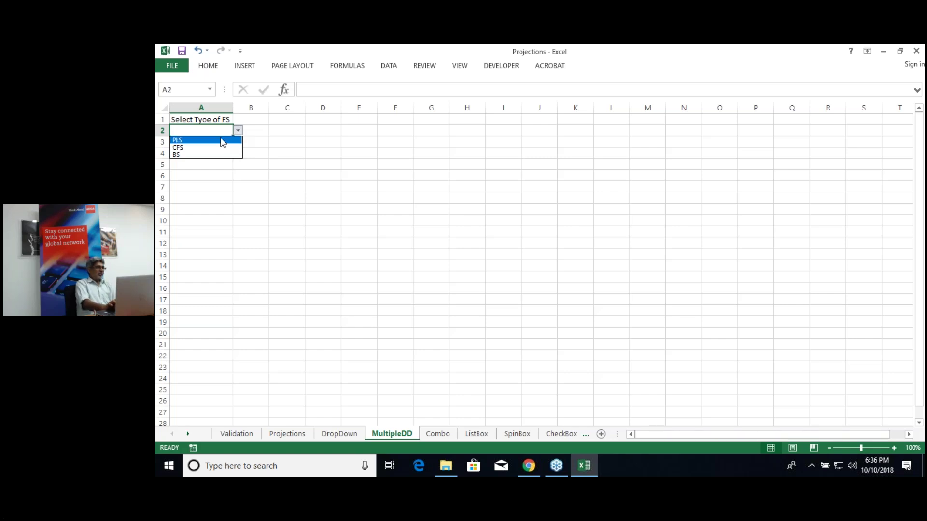
{"action": "key", "text": "Escape"}
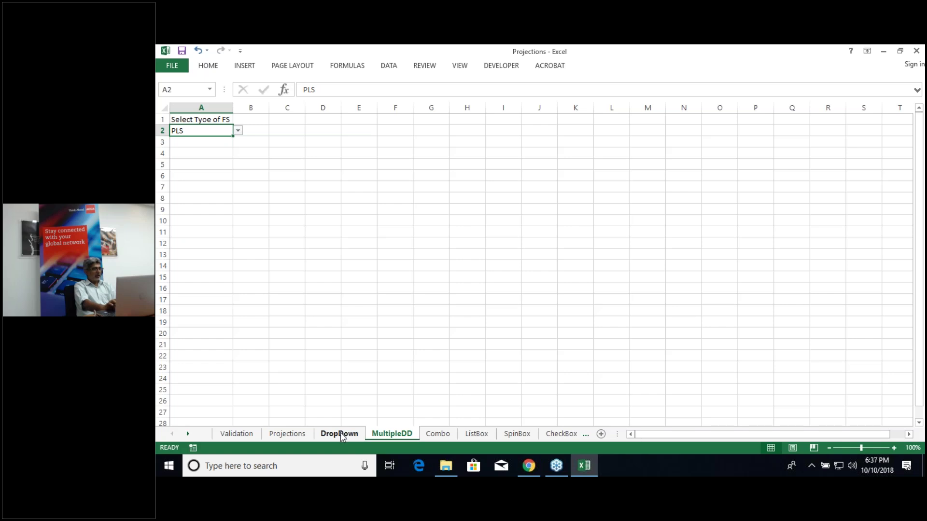
Step: On Projections, check the PLSKey range C8:C12 and CFSKey range C15:C18
{"action": "left_click", "coordinate": [340, 432]}
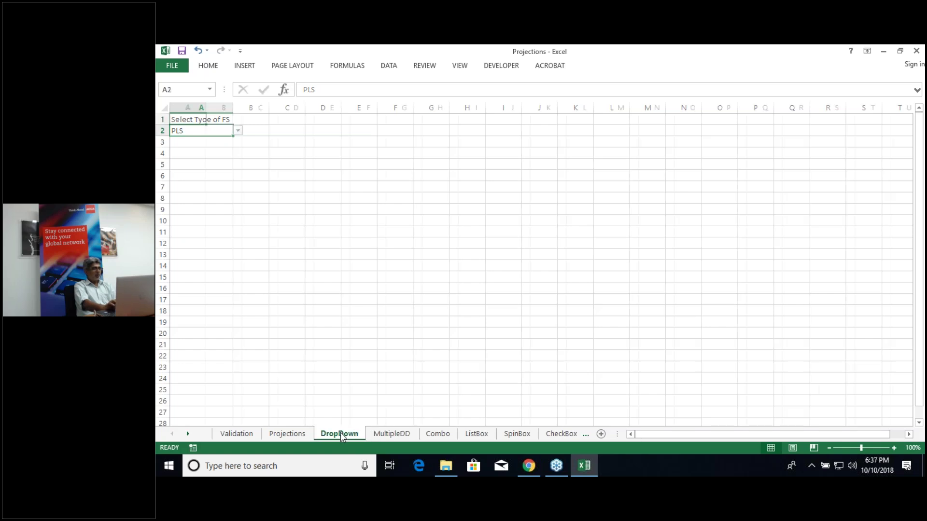
{"action": "left_click", "coordinate": [281, 434]}
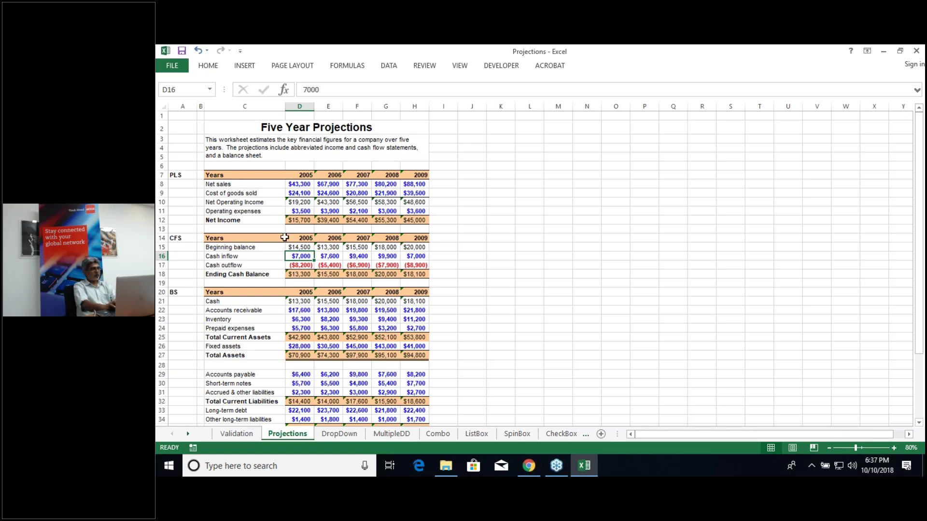
{"action": "left_click", "coordinate": [241, 184]}
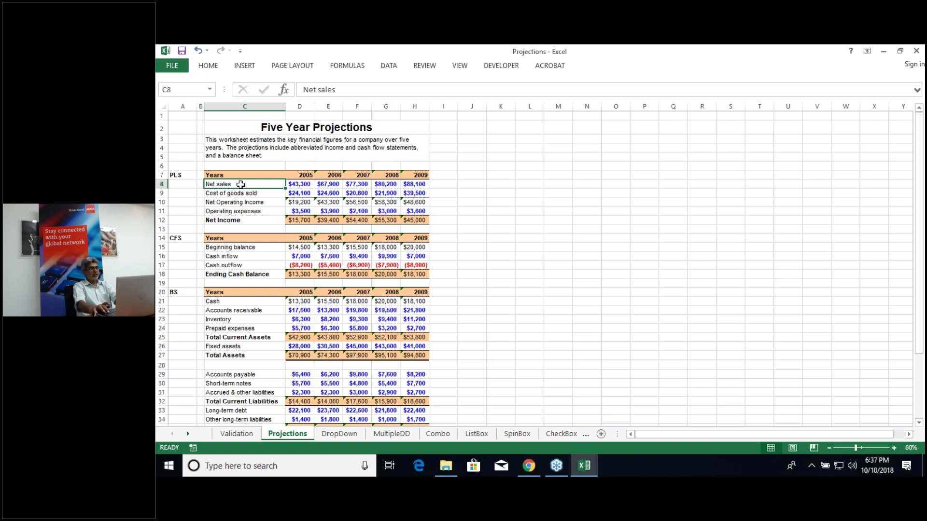
{"action": "key", "text": "shift+Down"}
{"action": "key", "text": "shift+Down"}
{"action": "key", "text": "shift+Down"}
{"action": "key", "text": "shift+Down"}
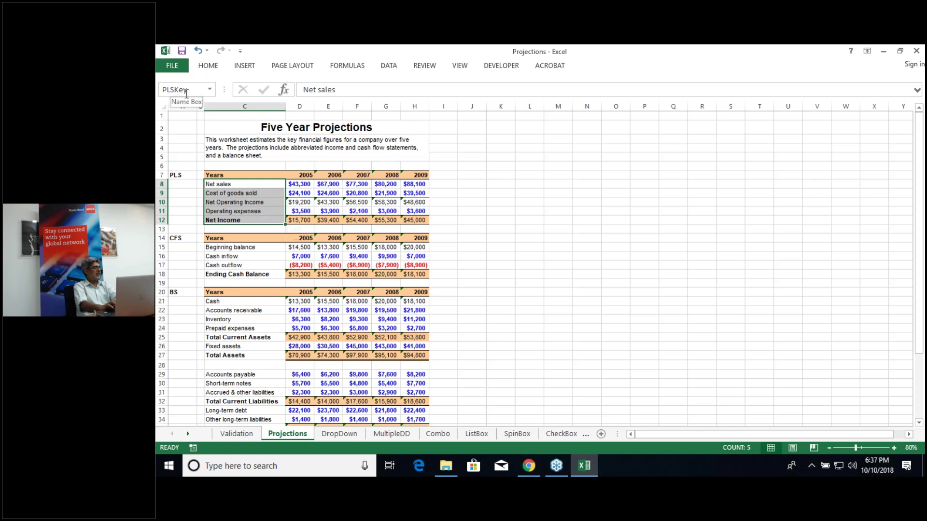
{"action": "left_click", "coordinate": [237, 248]}
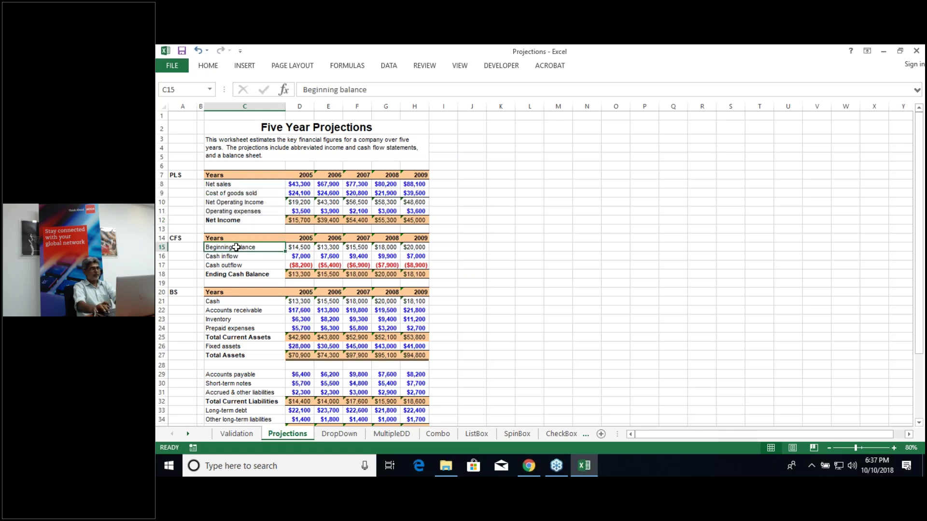
{"action": "key", "text": "ctrl+shift+Down"}
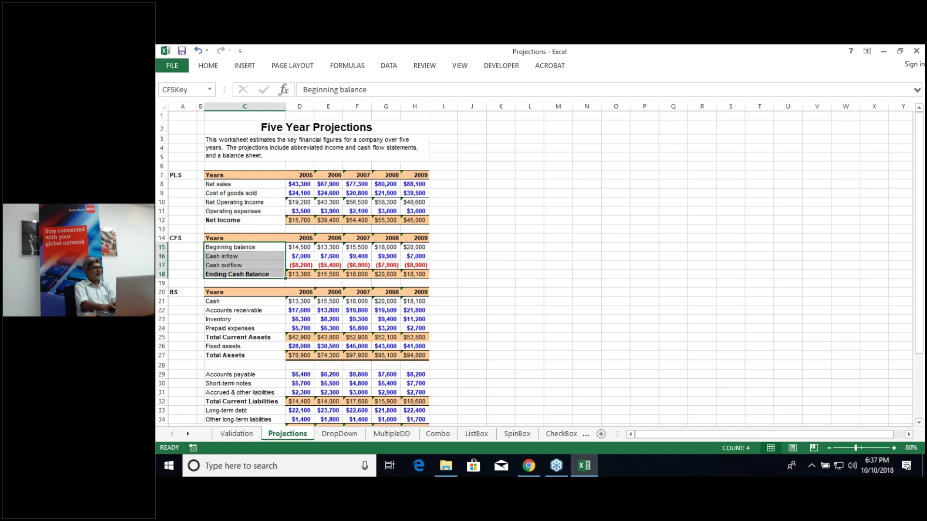
Step: Select the balance-sheet labels C21:C37 and name them BSKey in the Name Box
{"action": "left_click", "coordinate": [234, 301]}
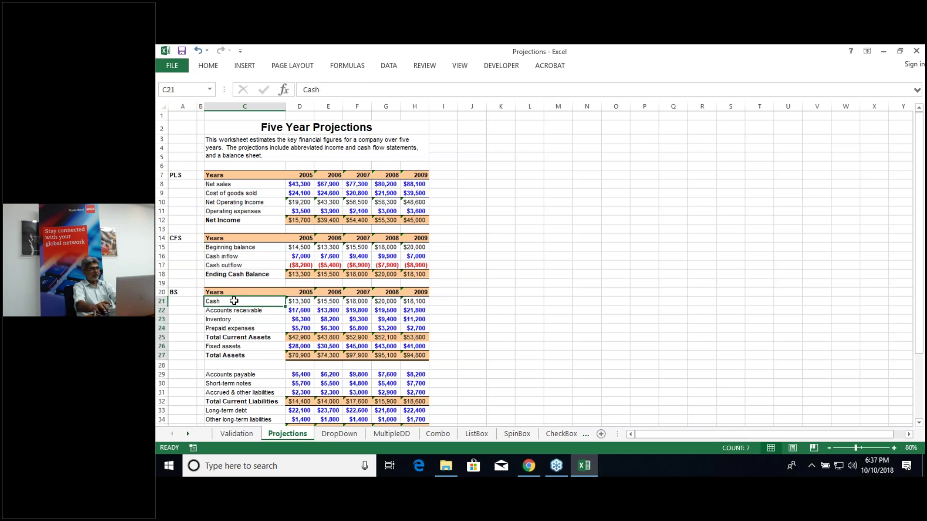
{"action": "key", "text": "ctrl+shift+Down"}
{"action": "key", "text": "ctrl+shift+Down"}
{"action": "key", "text": "ctrl+shift+Down"}
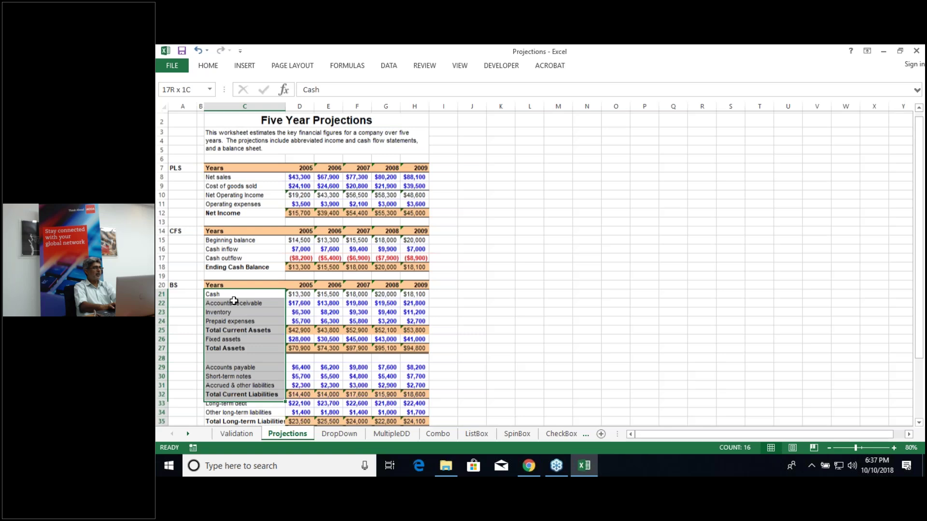
{"action": "left_click", "coordinate": [182, 90]}
{"action": "type", "text": "BSKey"}
{"action": "key", "text": "Return"}
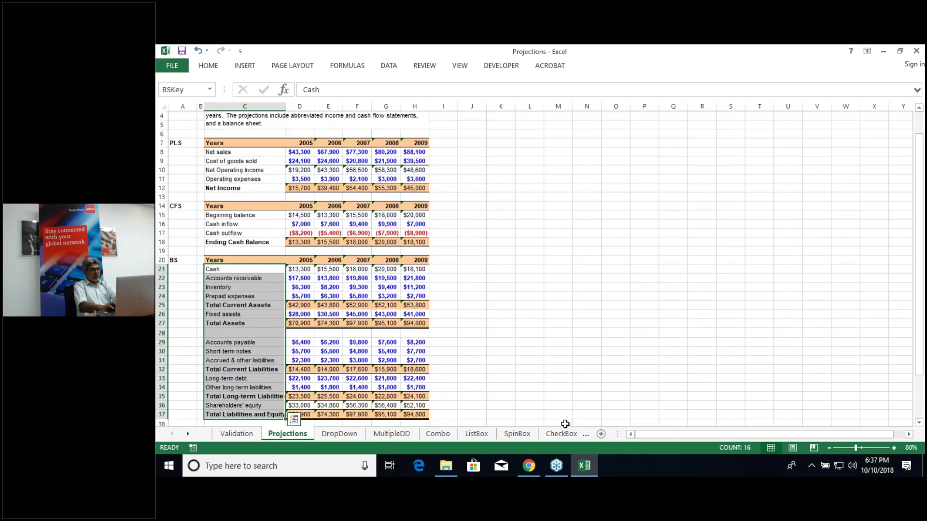
Step: Type the label 'Select Option' into cell A4 of the MultipleDD sheet
{"action": "left_click", "coordinate": [402, 433]}
{"action": "left_click", "coordinate": [196, 153]}
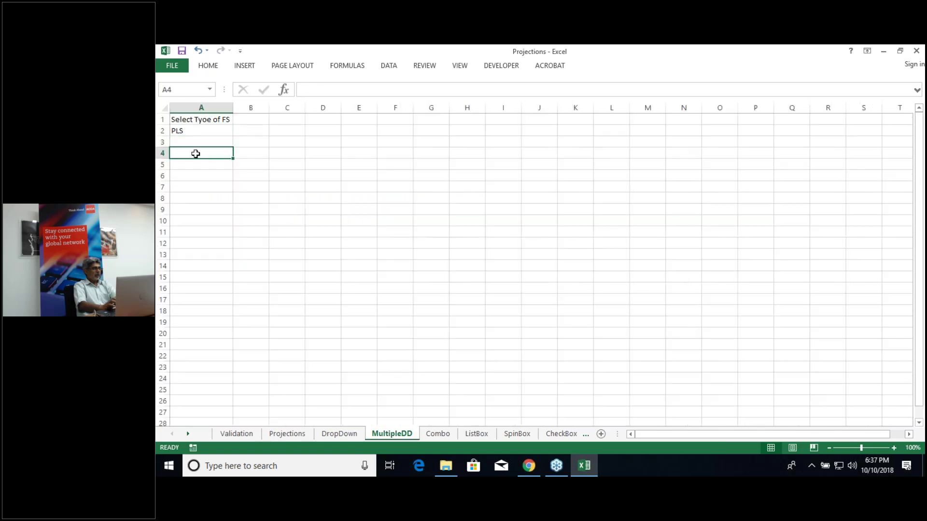
{"action": "type", "text": "Selec"}
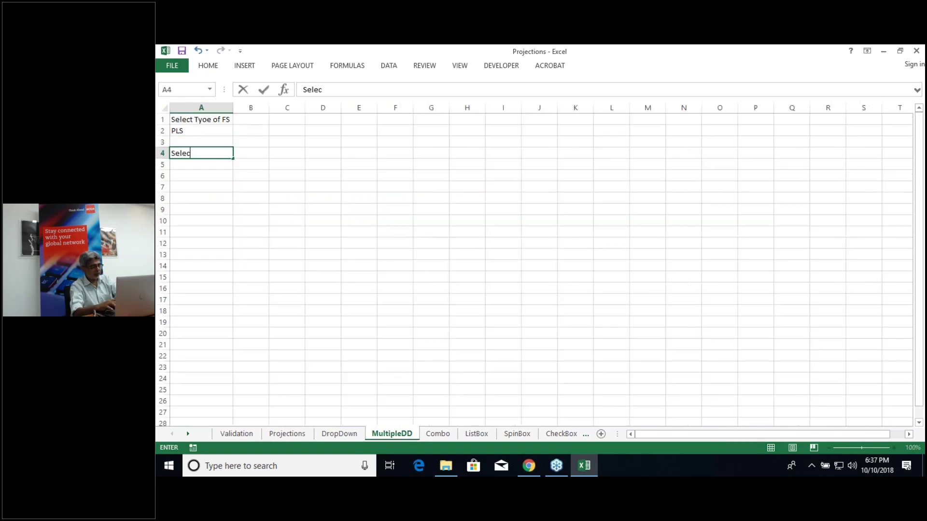
{"action": "type", "text": "t Option"}
{"action": "key", "text": "Return"}
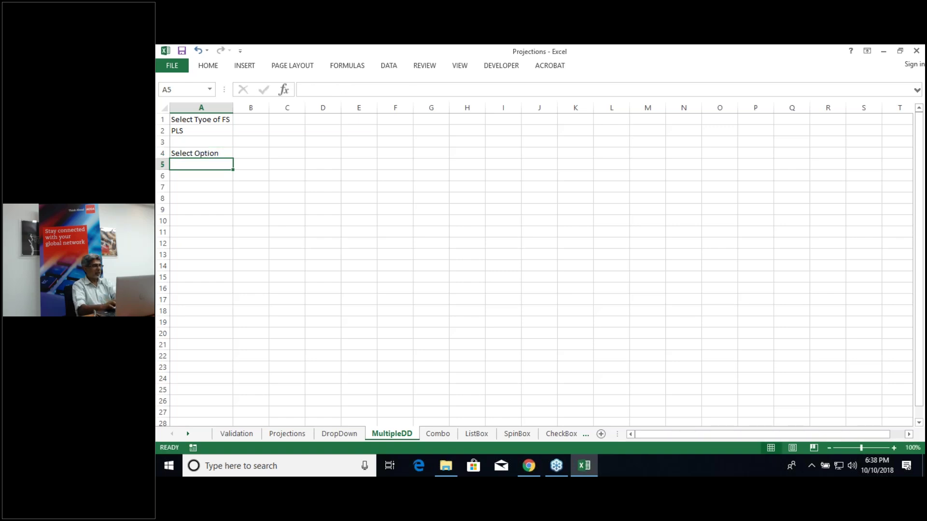
{"action": "left_click", "coordinate": [190, 132]}
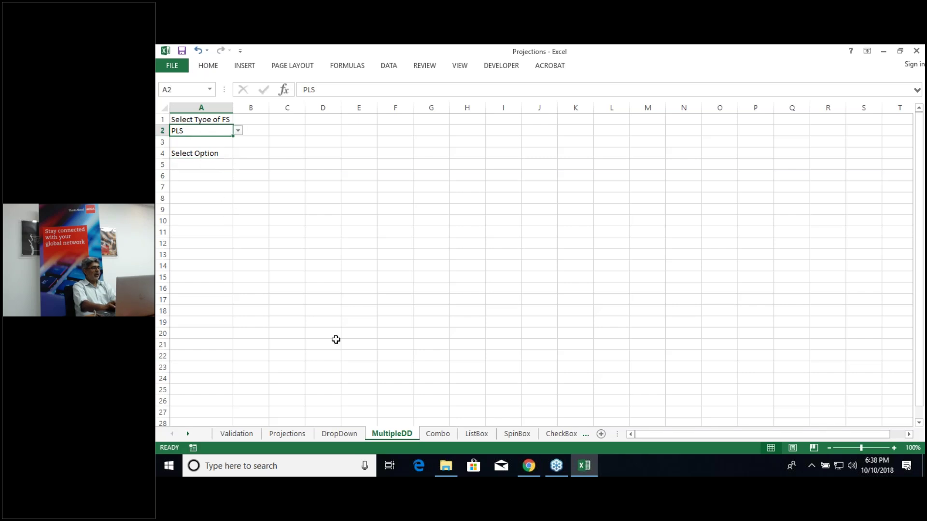
{"action": "left_click", "coordinate": [288, 434]}
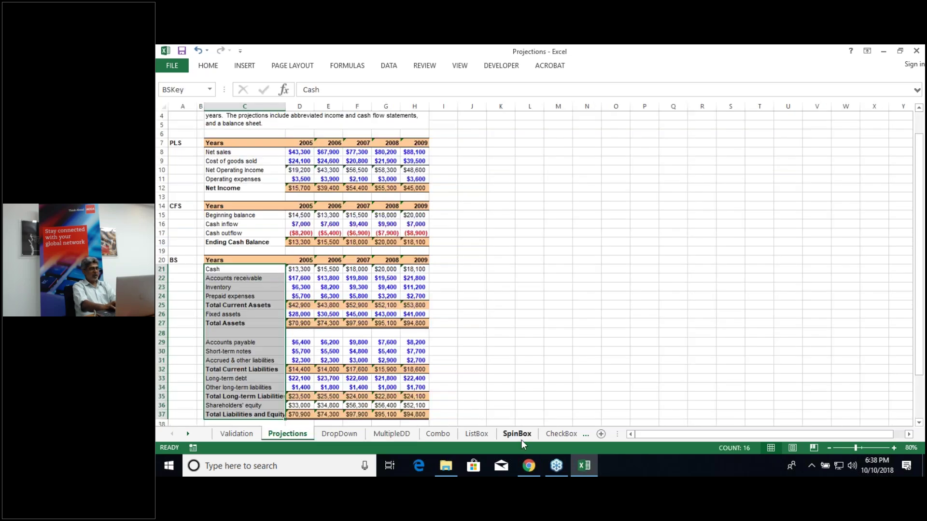
Step: Open Data Validation for A5 on MultipleDD and set Allow to List
{"action": "left_click", "coordinate": [391, 434]}
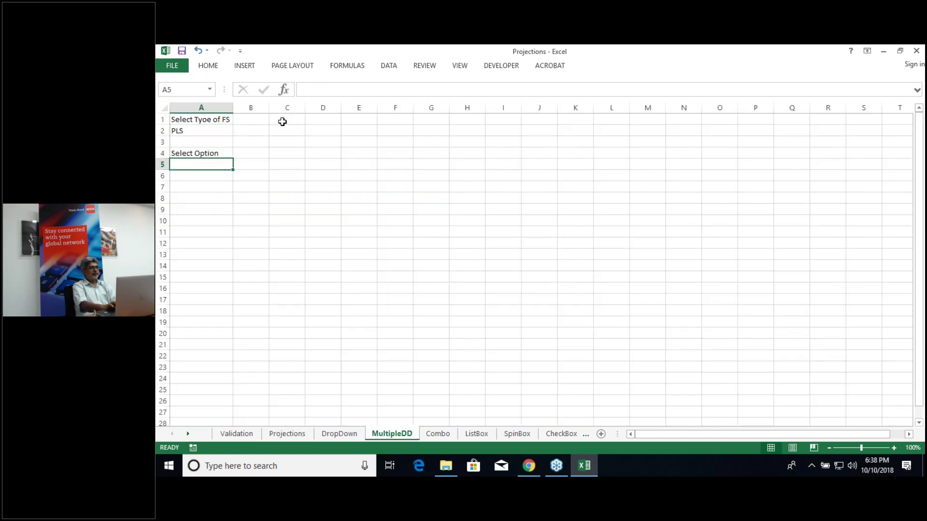
{"action": "left_click", "coordinate": [389, 67]}
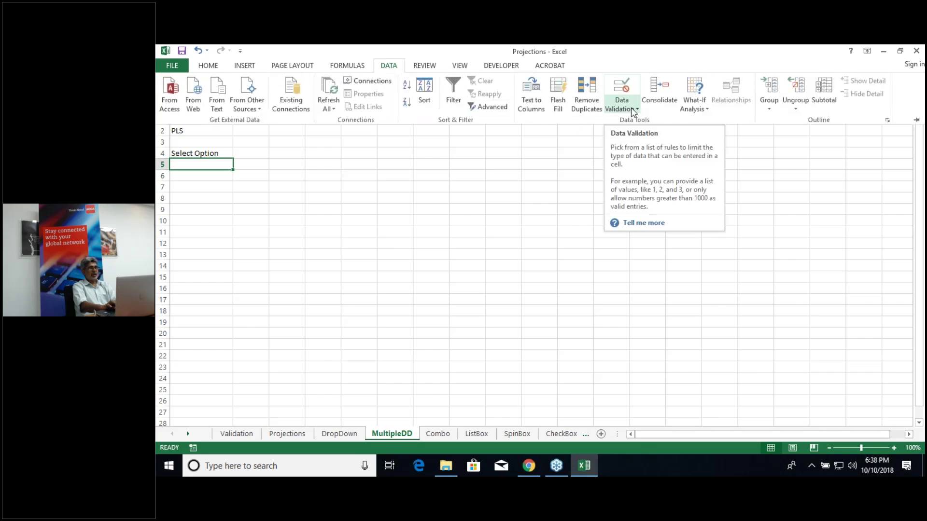
{"action": "left_click", "coordinate": [622, 88]}
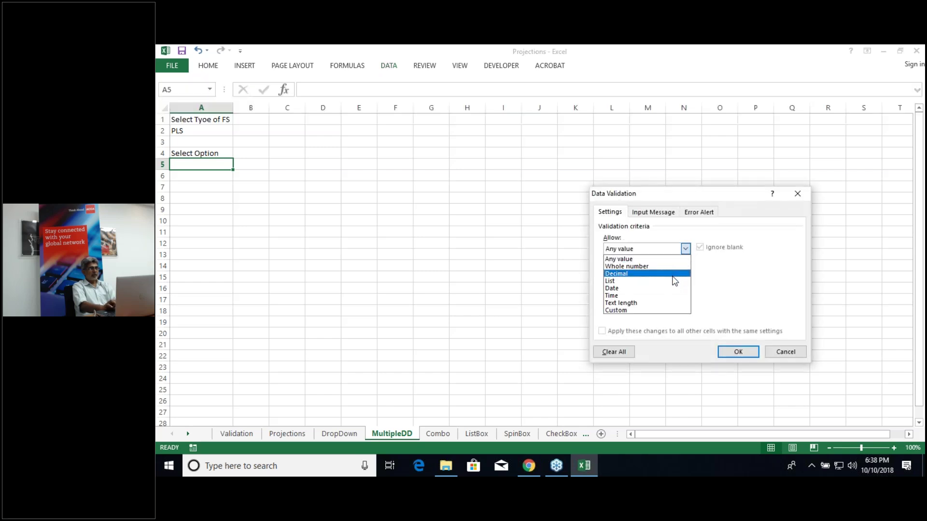
{"action": "left_click", "coordinate": [673, 282]}
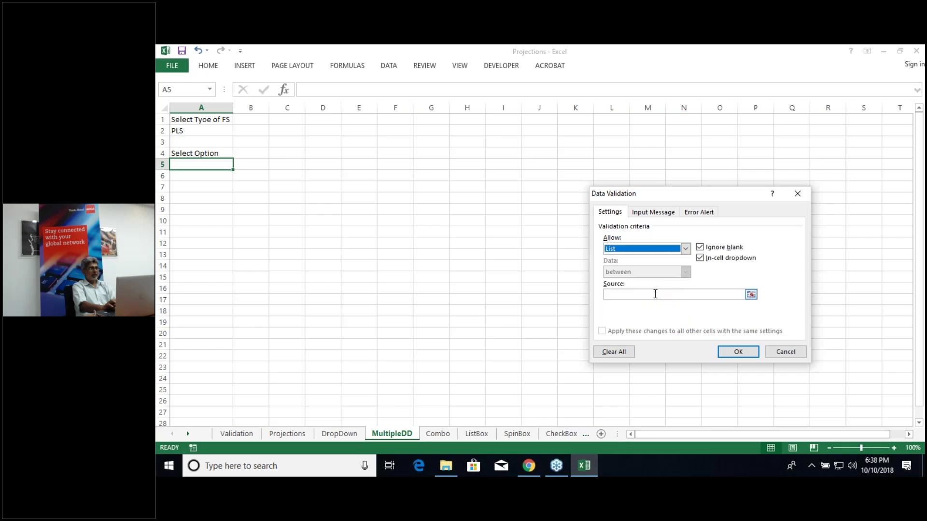
{"action": "left_click", "coordinate": [655, 294]}
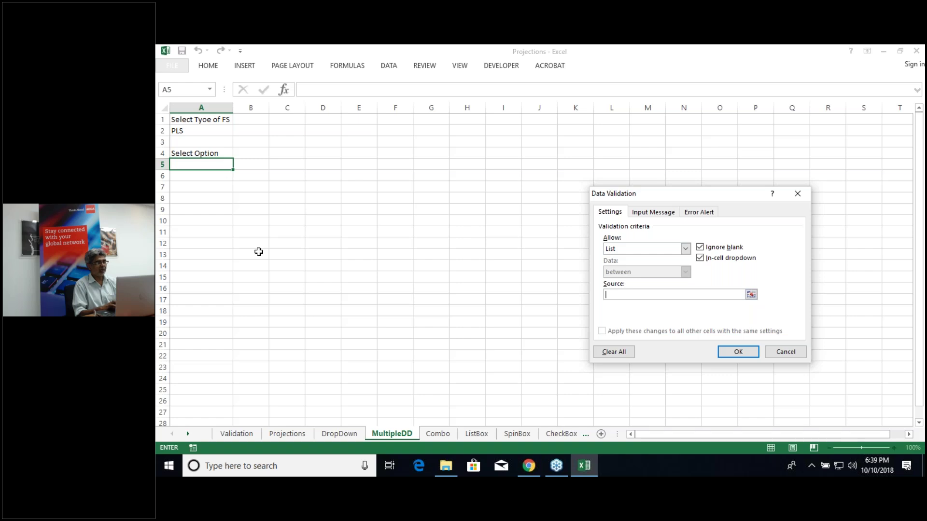
Step: Enter =IF($A$2="PLS",PLSkey,IF( as the start of the list source
{"action": "type", "text": "=IF"}
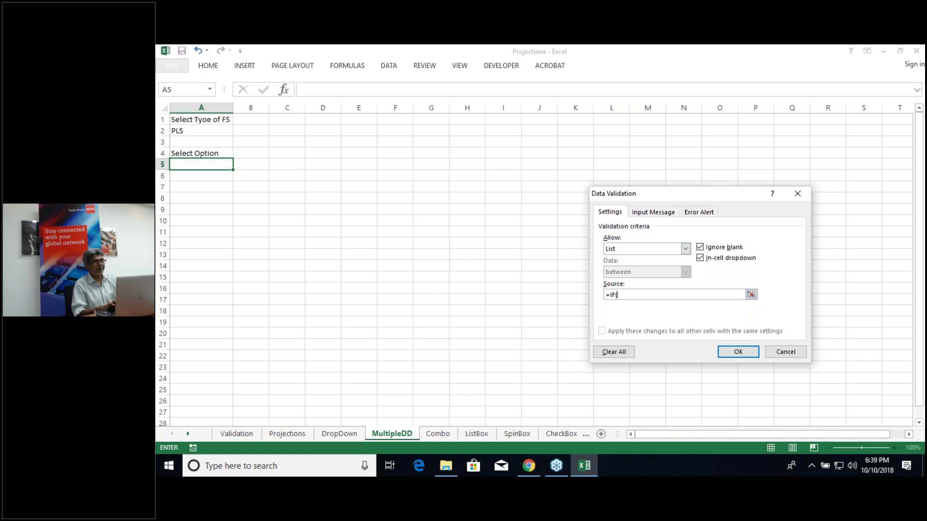
{"action": "type", "text": "("}
{"action": "left_click", "coordinate": [220, 131]}
{"action": "type", "text": "=\"PLS\","}
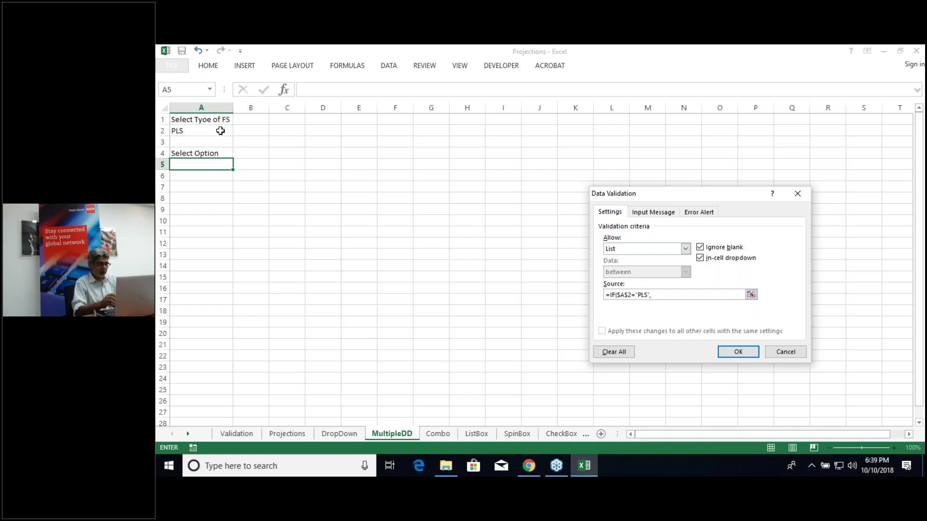
{"action": "type", "text": "PLSkey"}
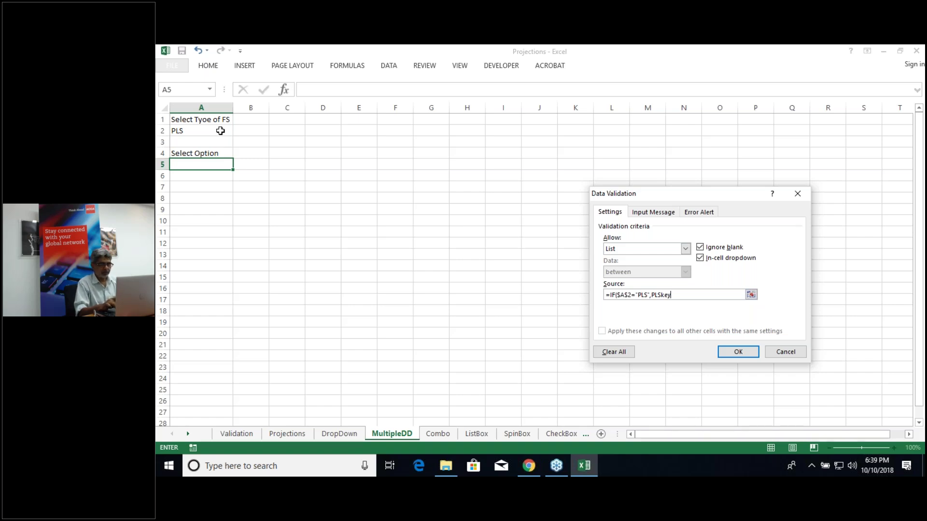
{"action": "type", "text": ","}
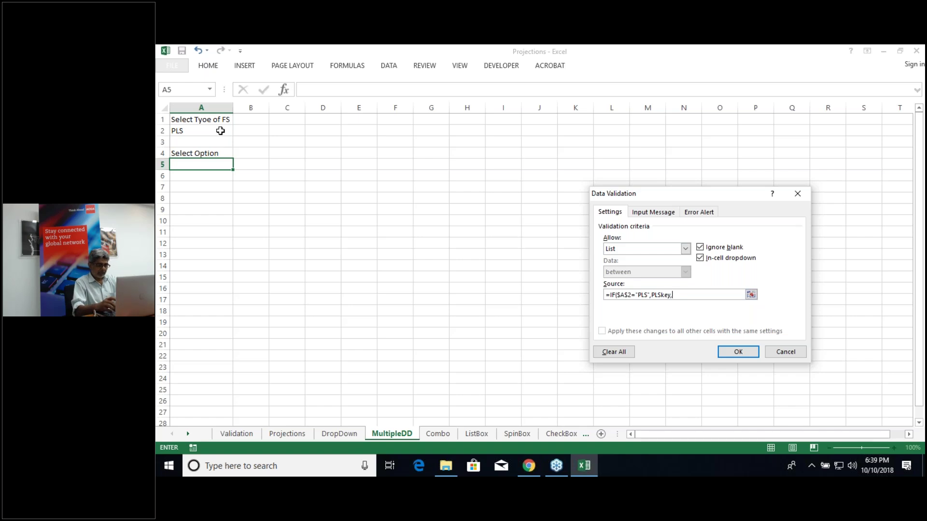
{"action": "type", "text": "IF("}
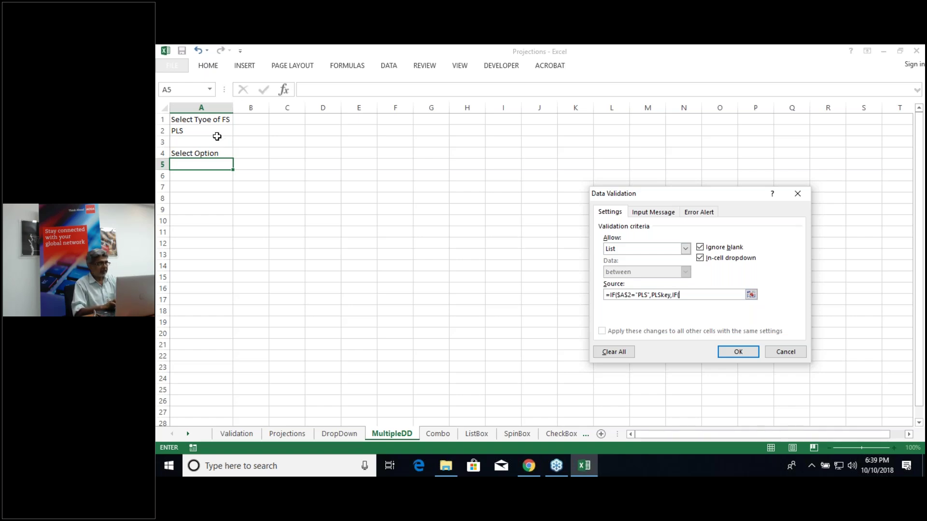
Step: Finish the source with IF($A$2="CFS",CFSkey,BSket)) and submit the validation
{"action": "left_click", "coordinate": [216, 131]}
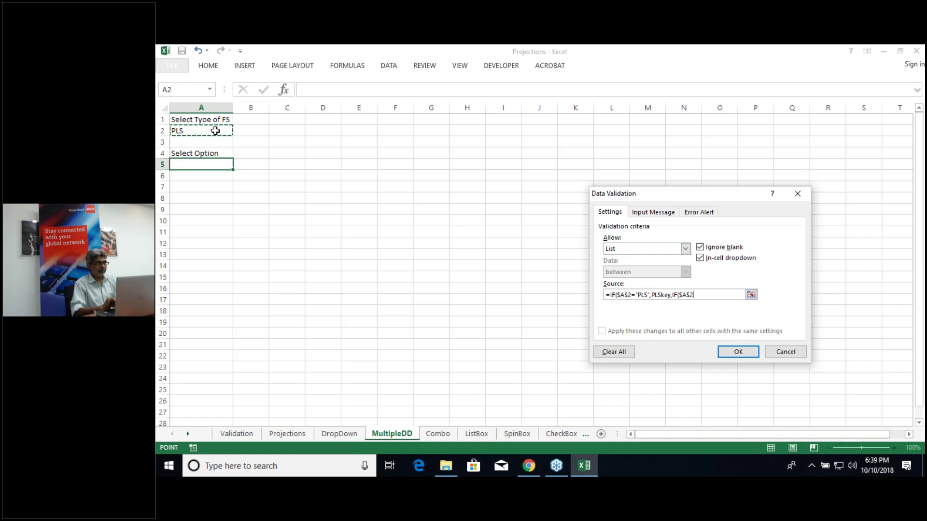
{"action": "type", "text": "=\"CFS\","}
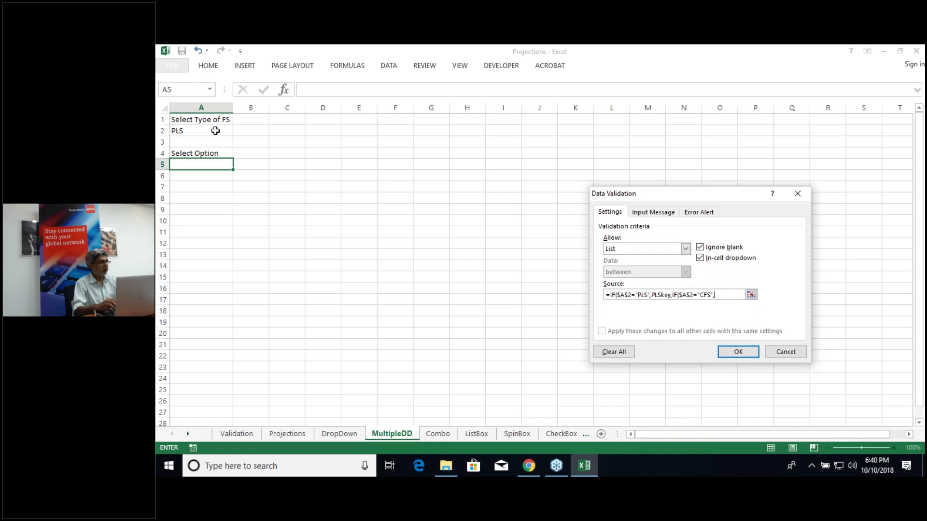
{"action": "type", "text": "CFS"}
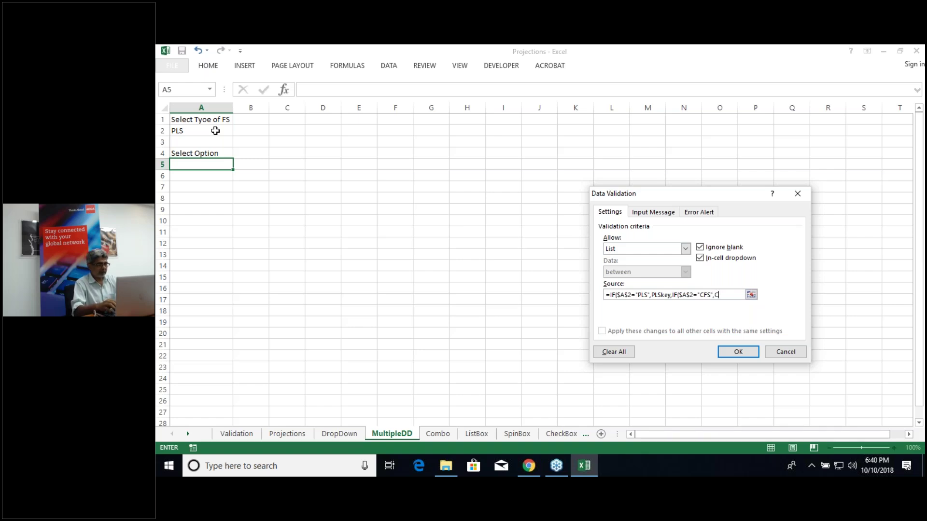
{"action": "type", "text": "key,"}
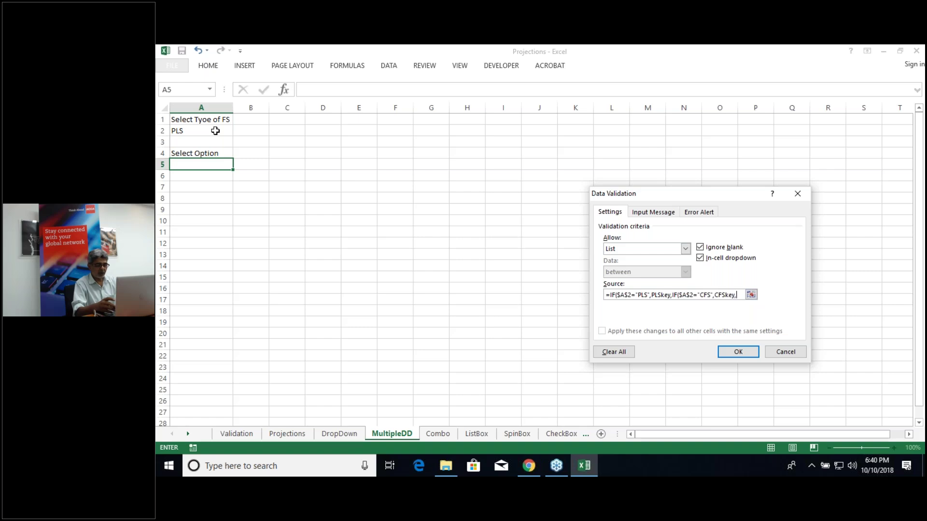
{"action": "type", "text": "BSke"}
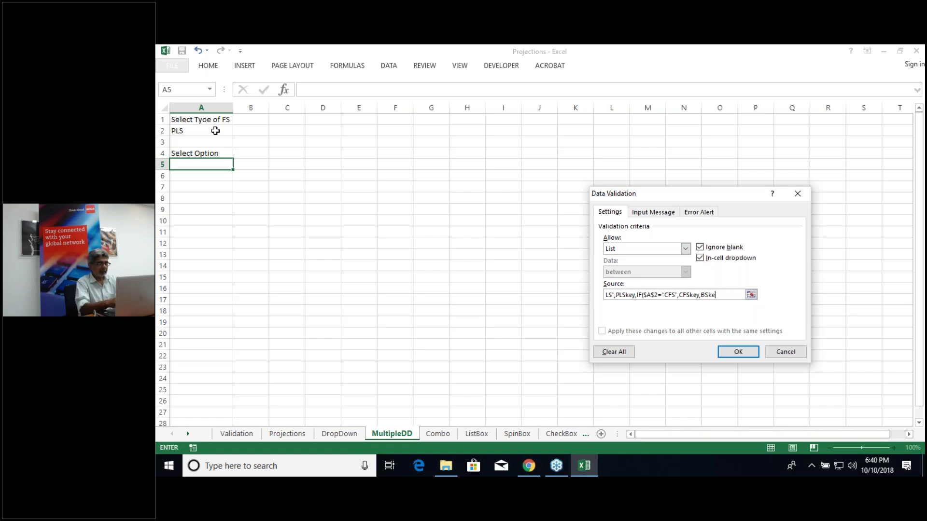
{"action": "type", "text": "t))"}
{"action": "key", "text": "Return"}
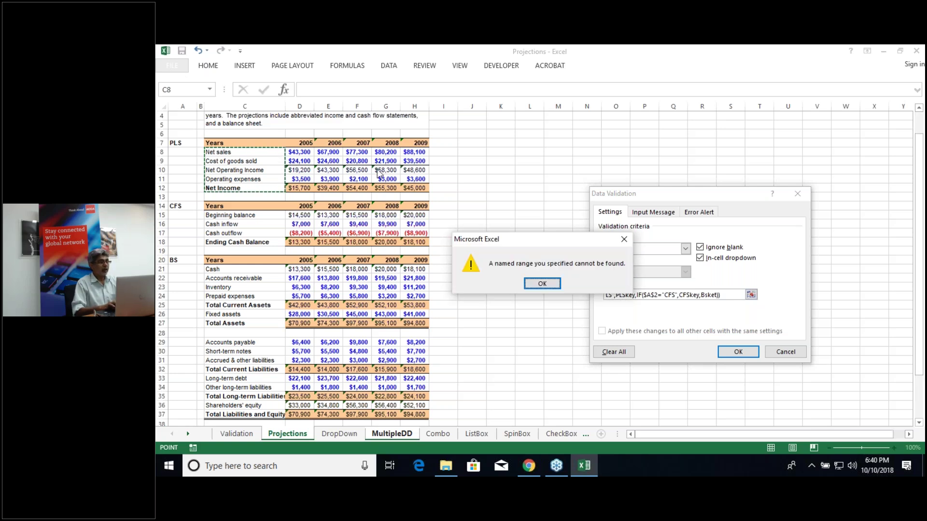
Step: Dismiss the named-range error, correct BSket to BSkey in the source, and confirm
{"action": "left_click", "coordinate": [543, 285]}
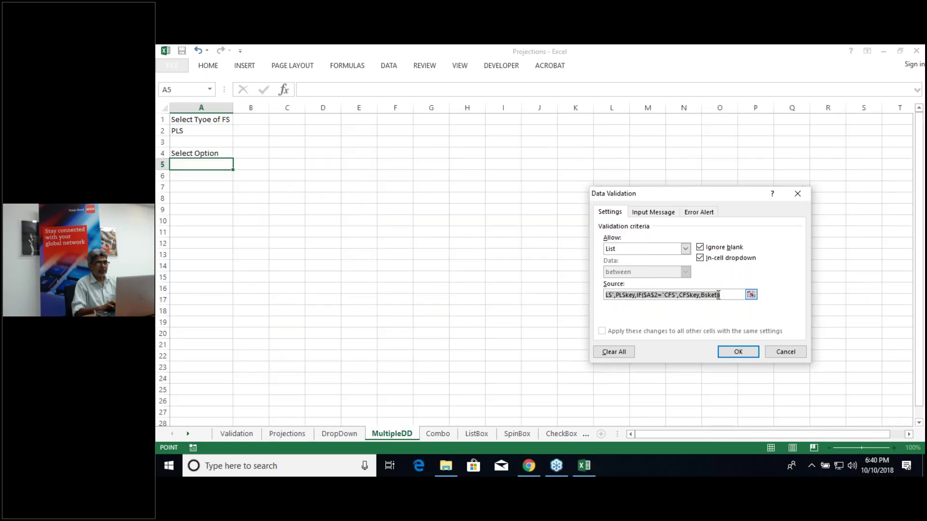
{"action": "left_click", "coordinate": [717, 295]}
{"action": "type", "text": ")"}
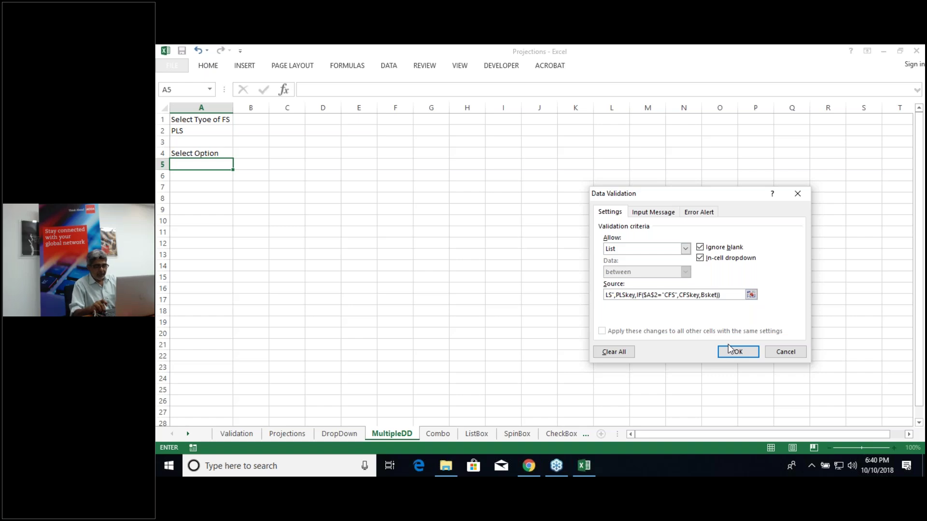
{"action": "key", "text": "Right"}
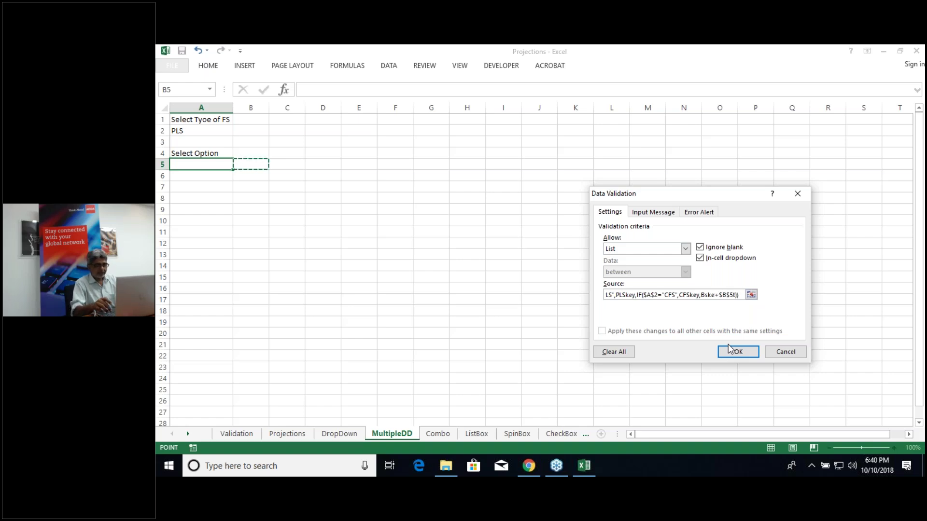
{"action": "key", "text": "BackSpace"}
{"action": "key", "text": "BackSpace"}
{"action": "type", "text": "t"}
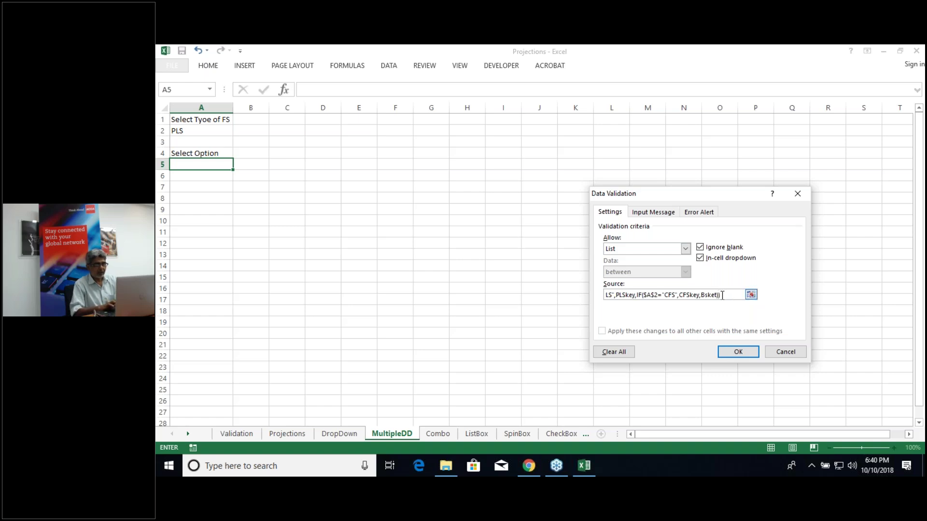
{"action": "key", "text": "BackSpace"}
{"action": "key", "text": "BackSpace"}
{"action": "type", "text": "y"}
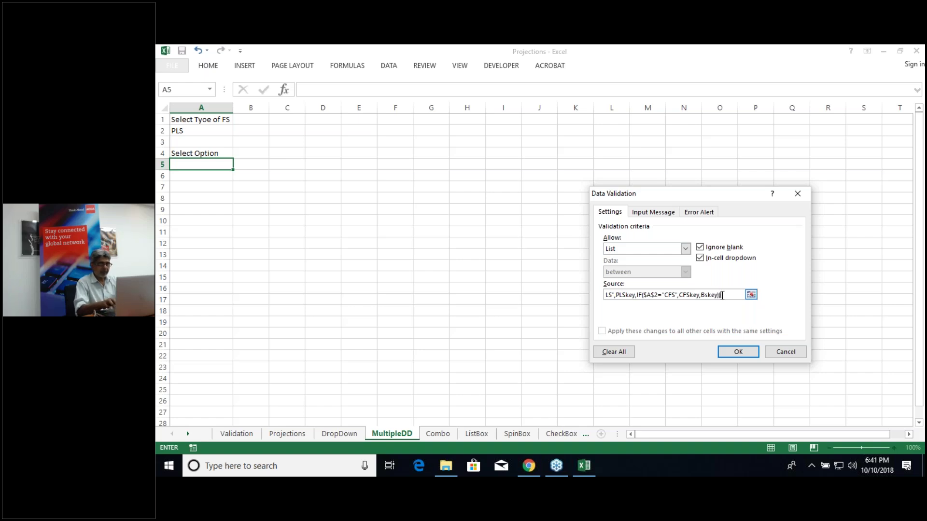
{"action": "left_click", "coordinate": [738, 351]}
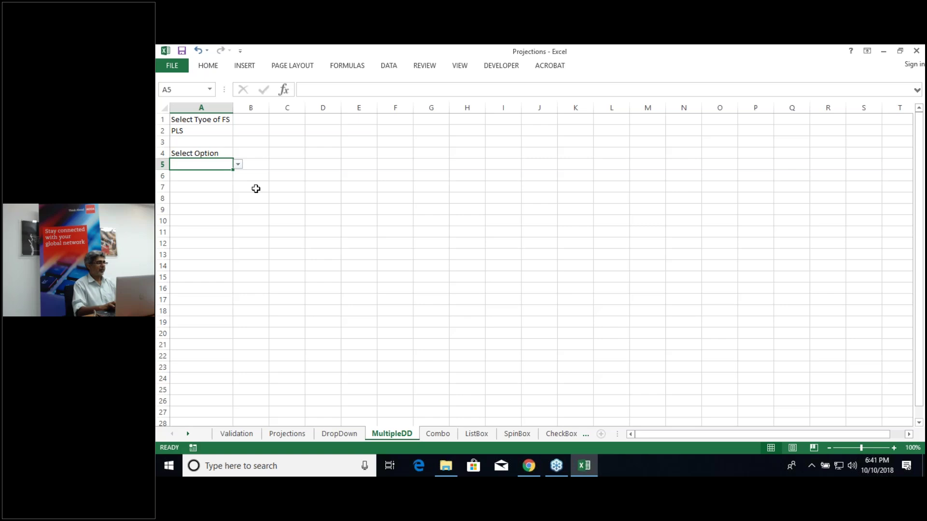
Step: Test A5's list, then switch A2 to CFS and check A5 shows cash-flow items
{"action": "left_click", "coordinate": [201, 131]}
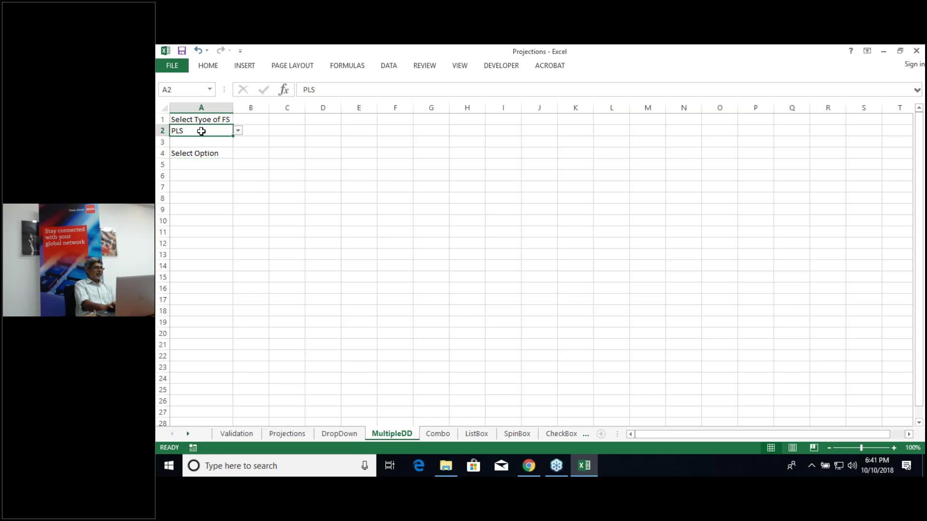
{"action": "left_click", "coordinate": [213, 164]}
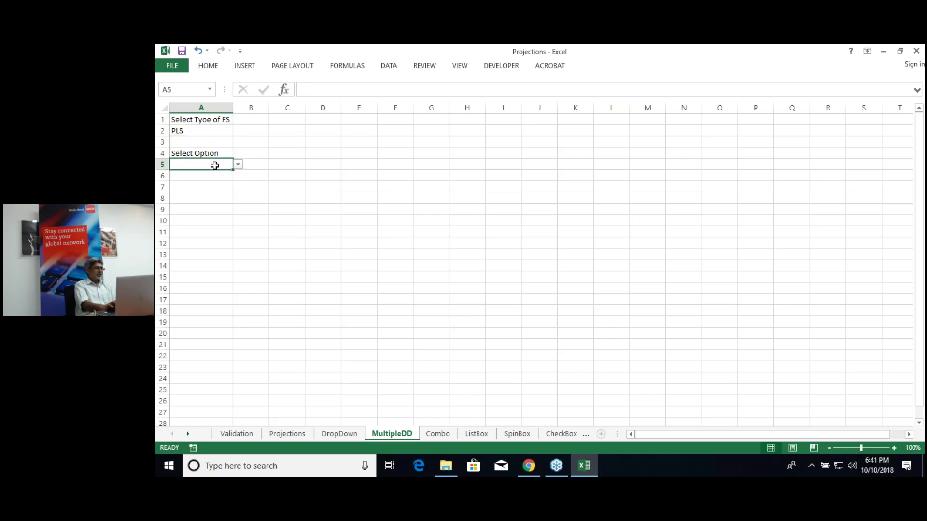
{"action": "left_click", "coordinate": [238, 165]}
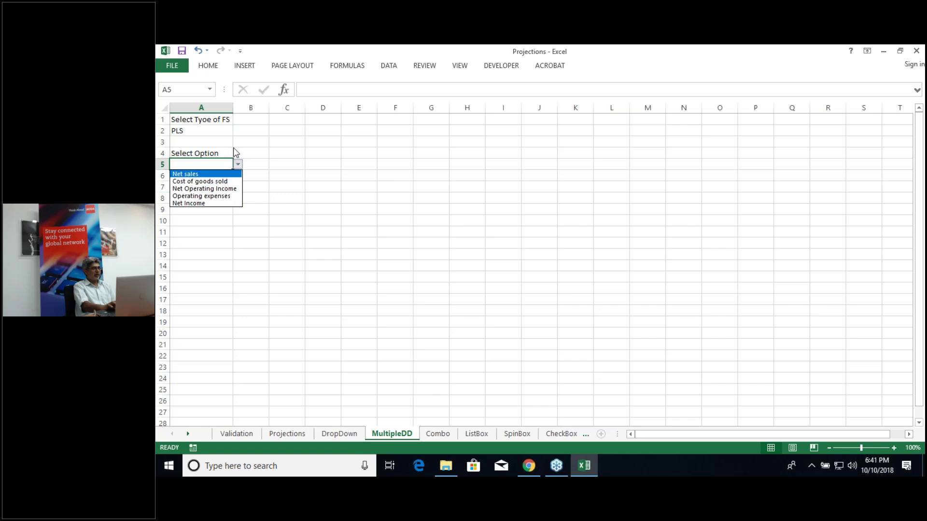
{"action": "left_click", "coordinate": [223, 131]}
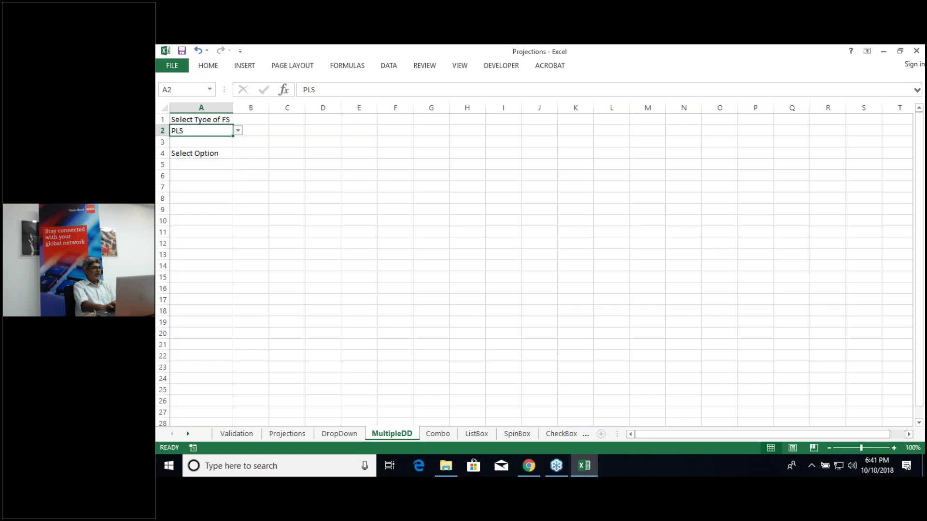
{"action": "left_click", "coordinate": [238, 131]}
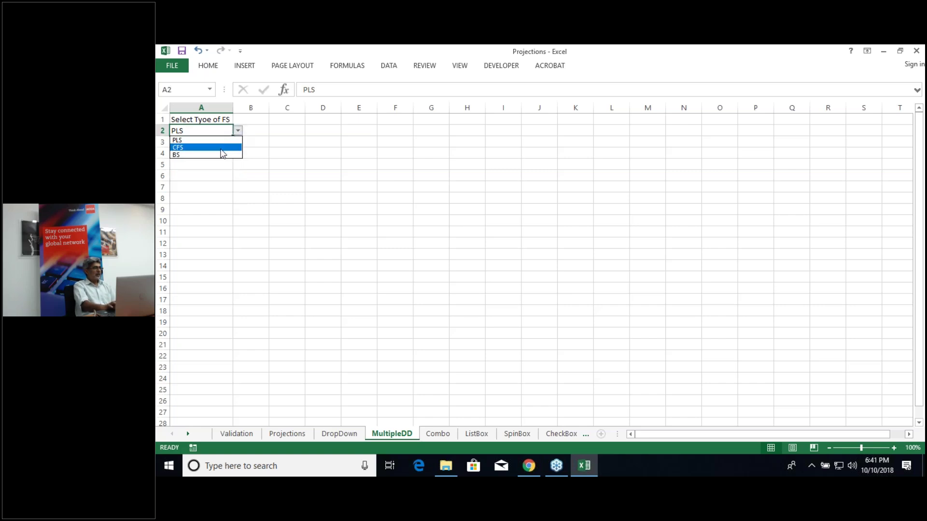
{"action": "left_click", "coordinate": [223, 147]}
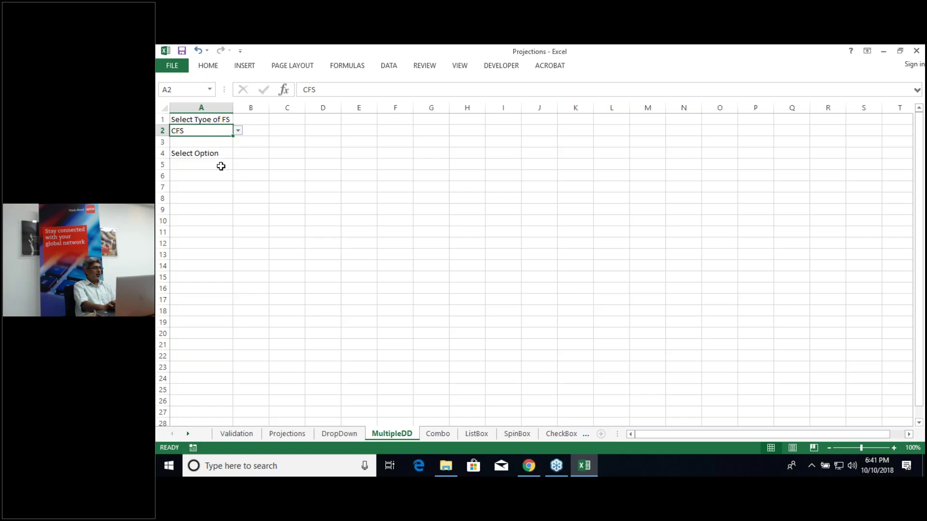
{"action": "left_click", "coordinate": [221, 166]}
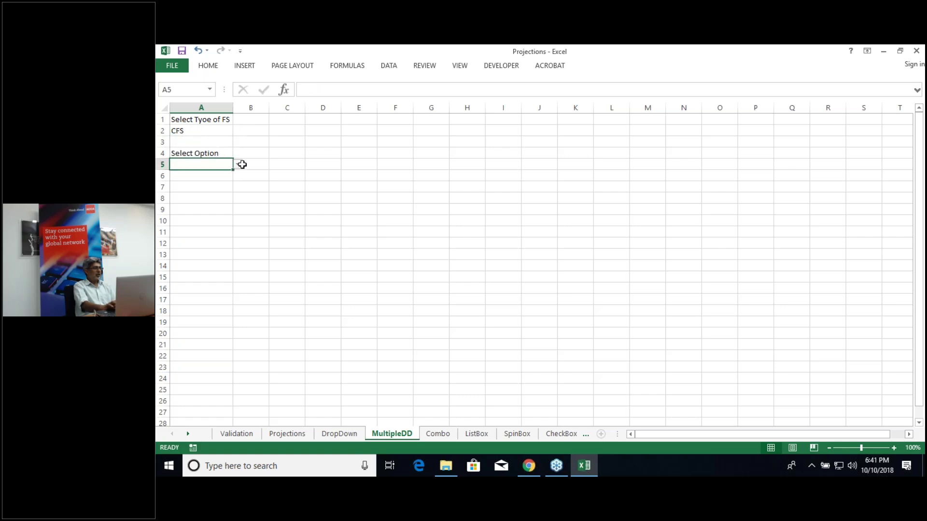
{"action": "left_click", "coordinate": [238, 165]}
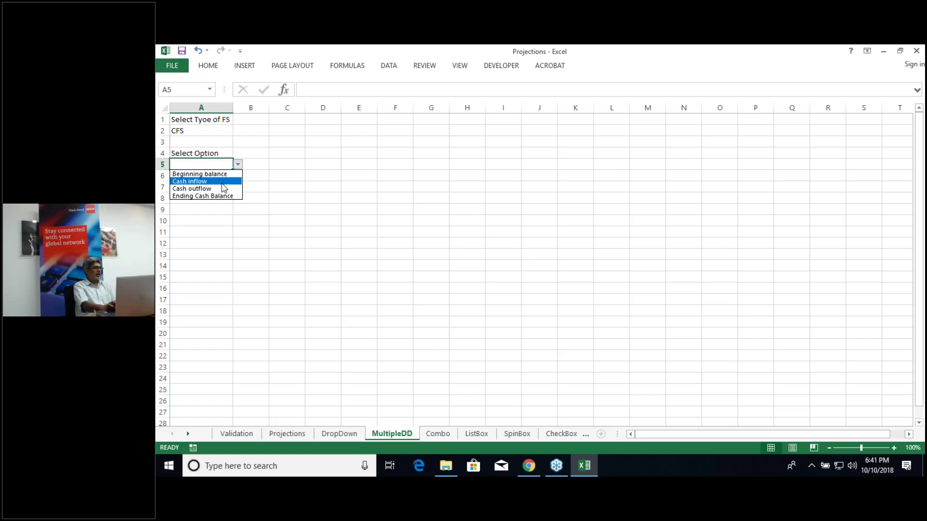
{"action": "key", "text": "Escape"}
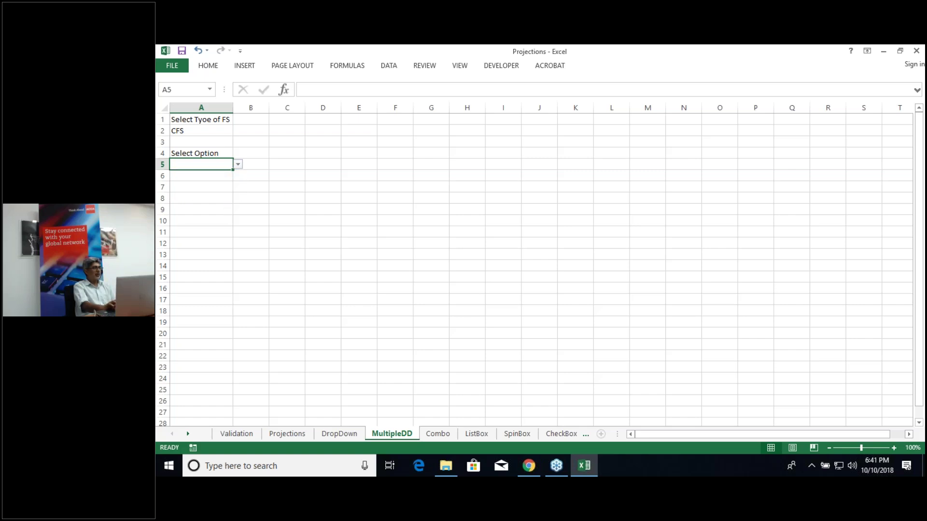
Step: Switch A2 back to BS and review the balance-sheet options in A5's dropdown
{"action": "left_click", "coordinate": [206, 131]}
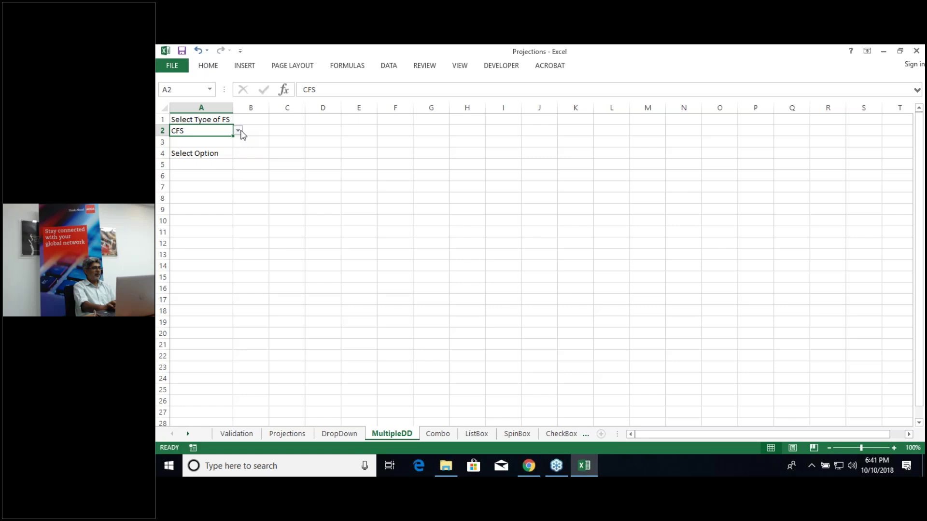
{"action": "left_click", "coordinate": [238, 131]}
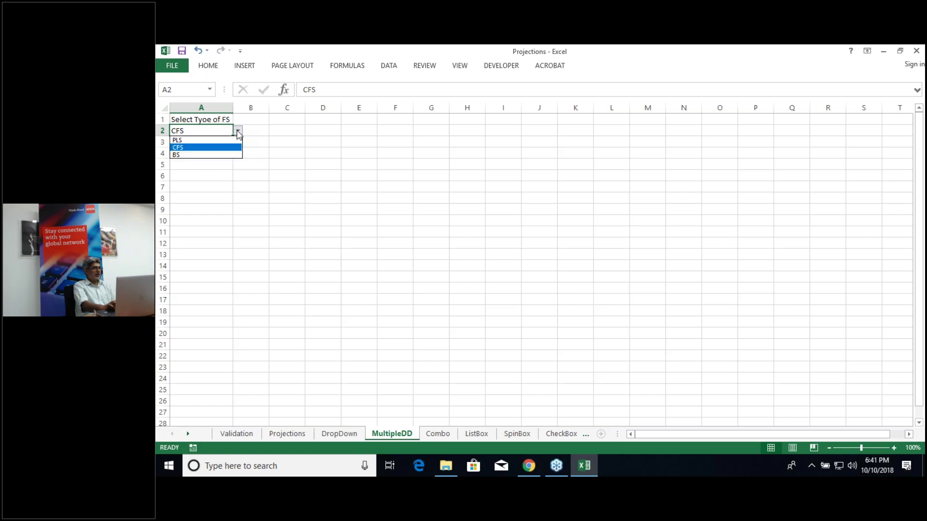
{"action": "left_click", "coordinate": [222, 155]}
{"action": "left_click", "coordinate": [214, 164]}
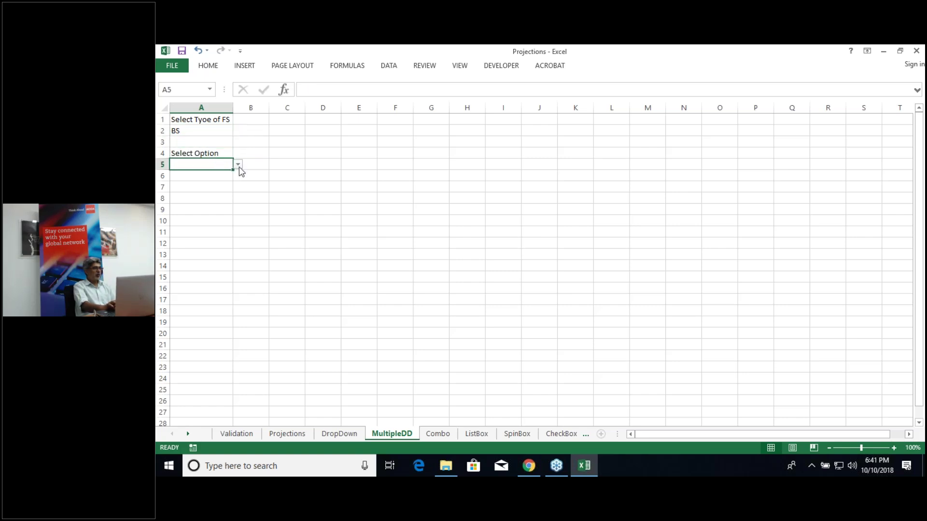
{"action": "left_click", "coordinate": [239, 165]}
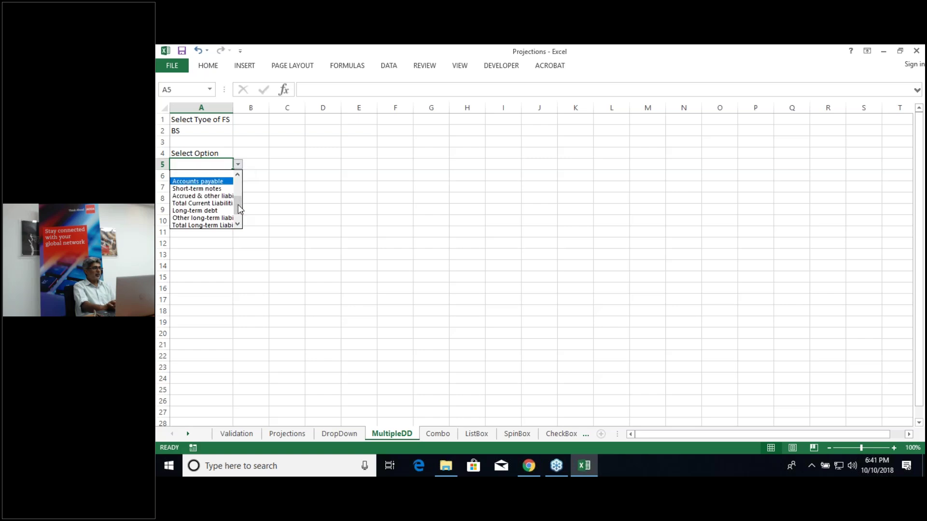
{"action": "left_click_drag", "start_coordinate": [239, 208], "coordinate": [238, 186]}
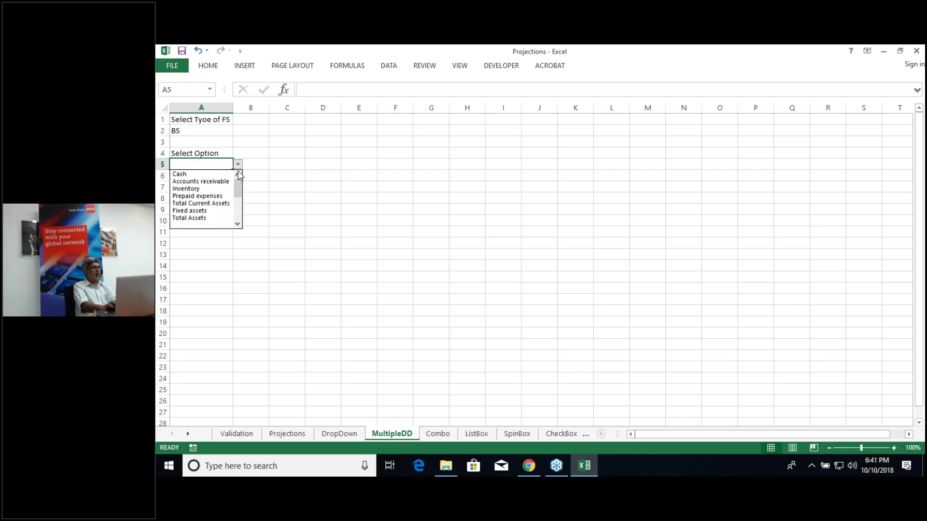
{"action": "left_click", "coordinate": [288, 186]}
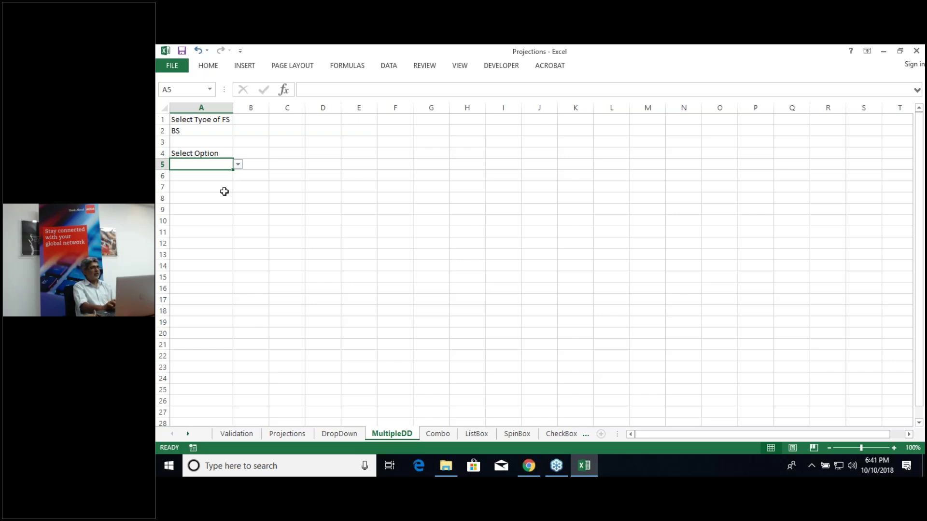
{"action": "left_click", "coordinate": [197, 129]}
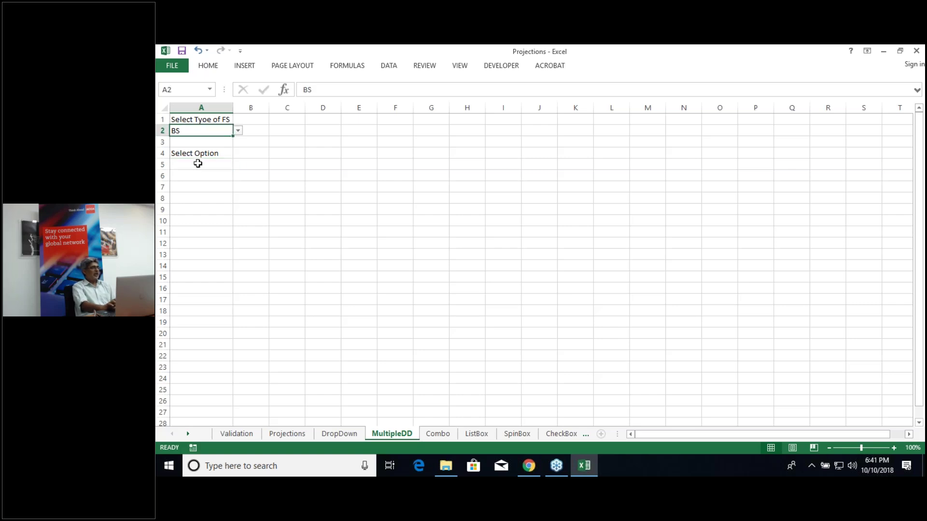
{"action": "left_click", "coordinate": [198, 164]}
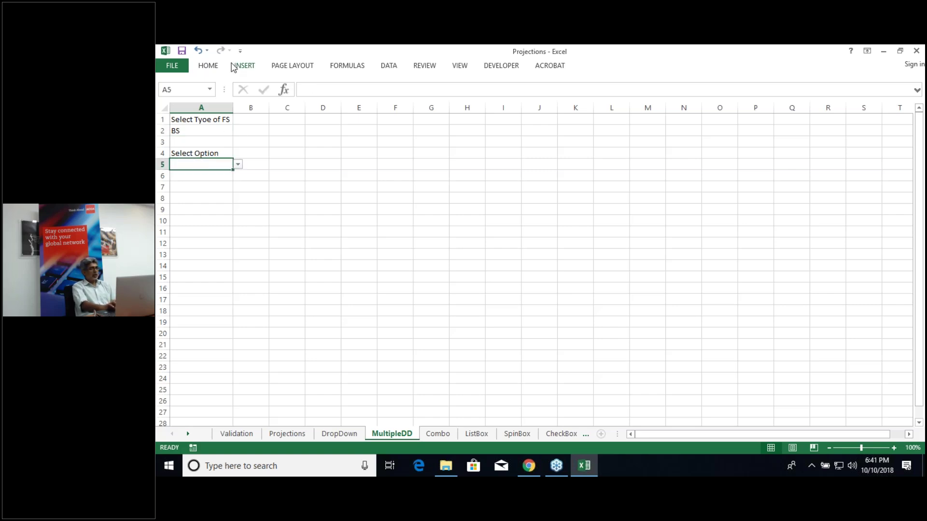
{"action": "left_click", "coordinate": [198, 132]}
Step: Fill the FS-type cell A2 with light orange
{"action": "left_click", "coordinate": [211, 67]}
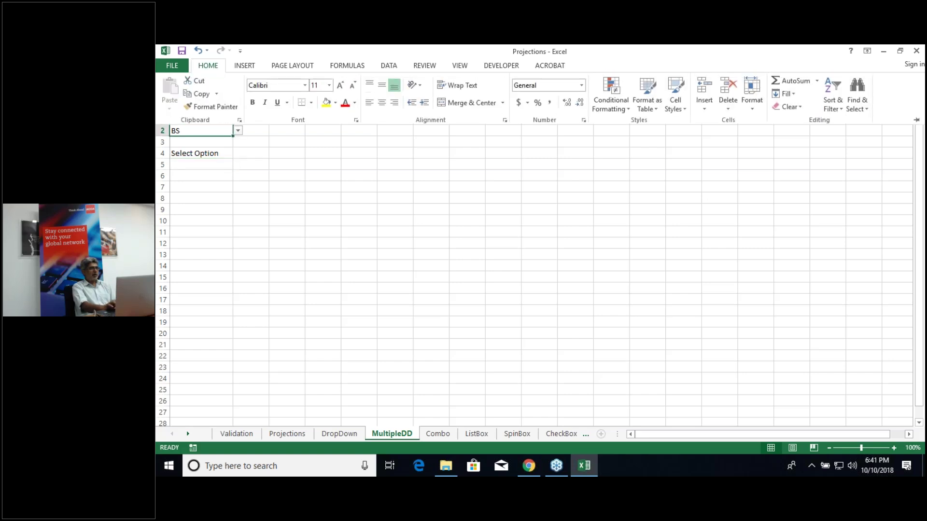
{"action": "left_click", "coordinate": [336, 103]}
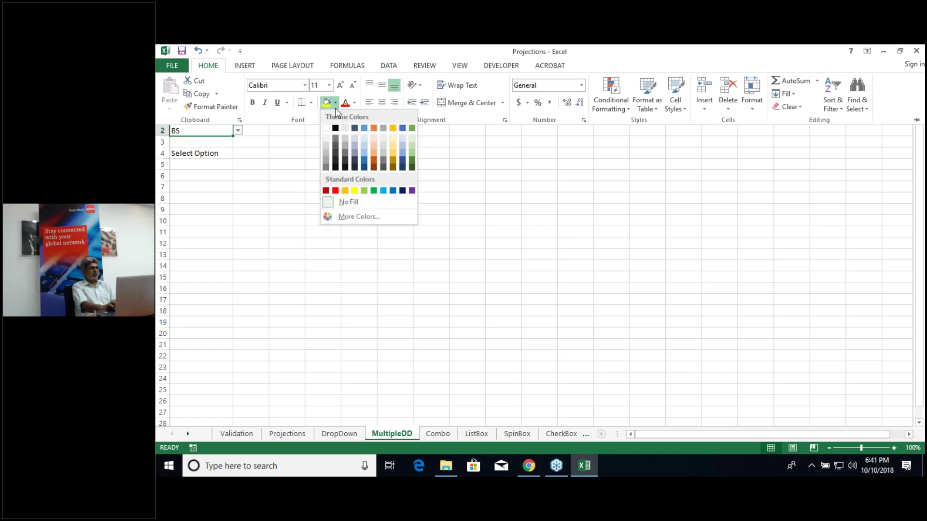
{"action": "left_click", "coordinate": [374, 152]}
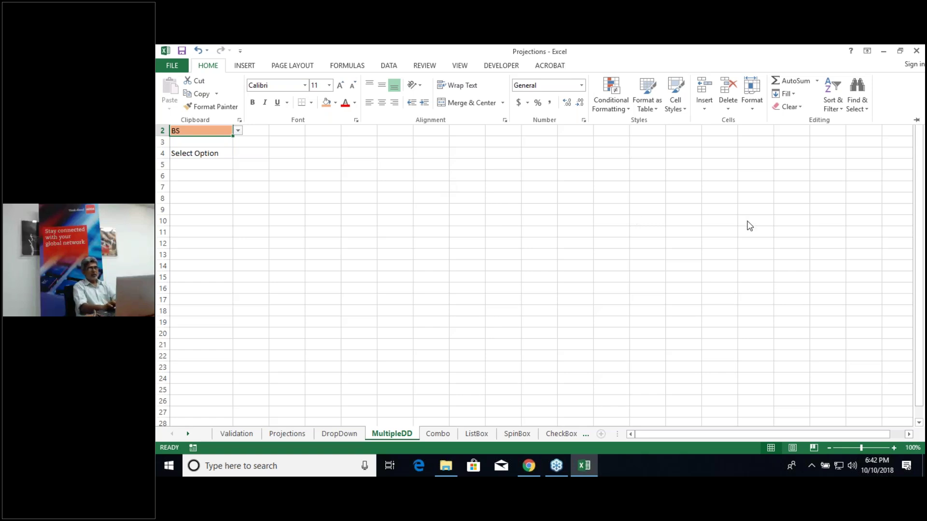
{"action": "left_click", "coordinate": [720, 210]}
{"action": "left_click_drag", "start_coordinate": [432, 189], "coordinate": [192, 140]}
{"action": "left_click", "coordinate": [192, 141]}
Step: Fill the A1 label with dark green
{"action": "left_click", "coordinate": [196, 117]}
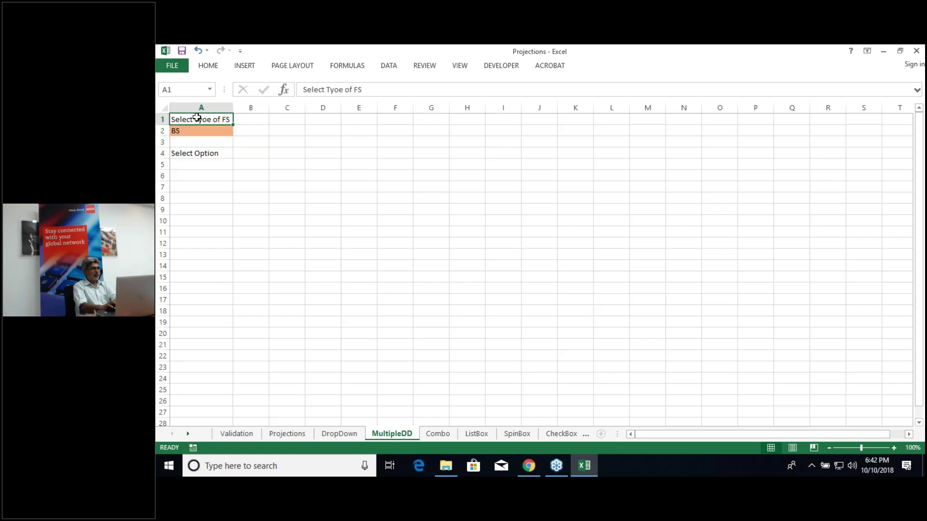
{"action": "left_click", "coordinate": [207, 67]}
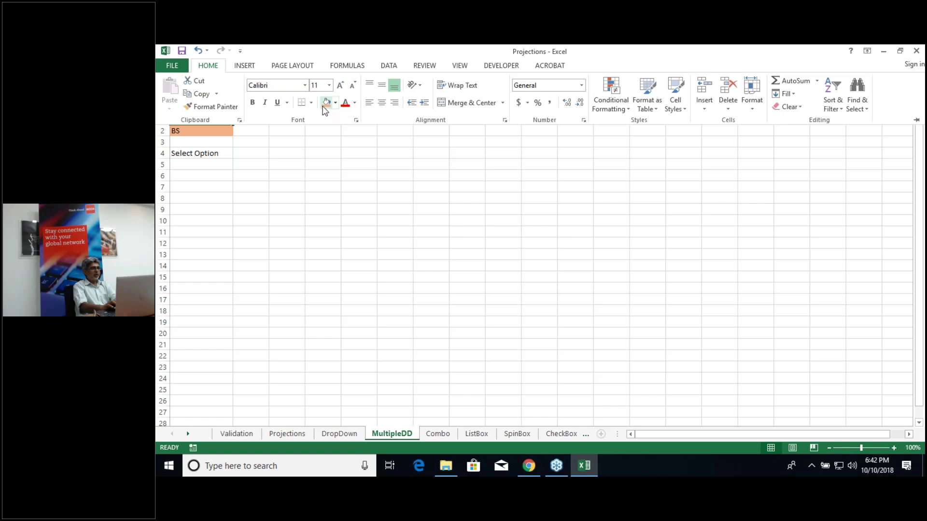
{"action": "left_click", "coordinate": [335, 107]}
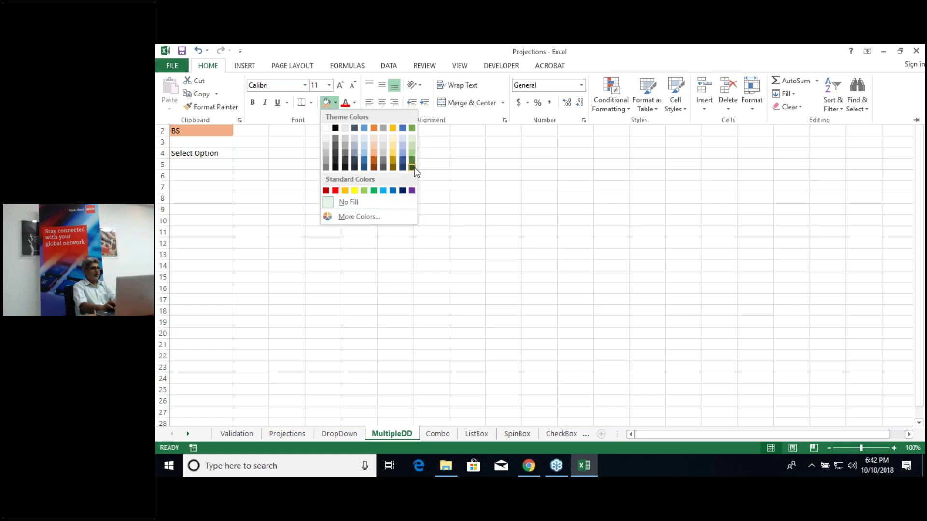
{"action": "left_click", "coordinate": [411, 168]}
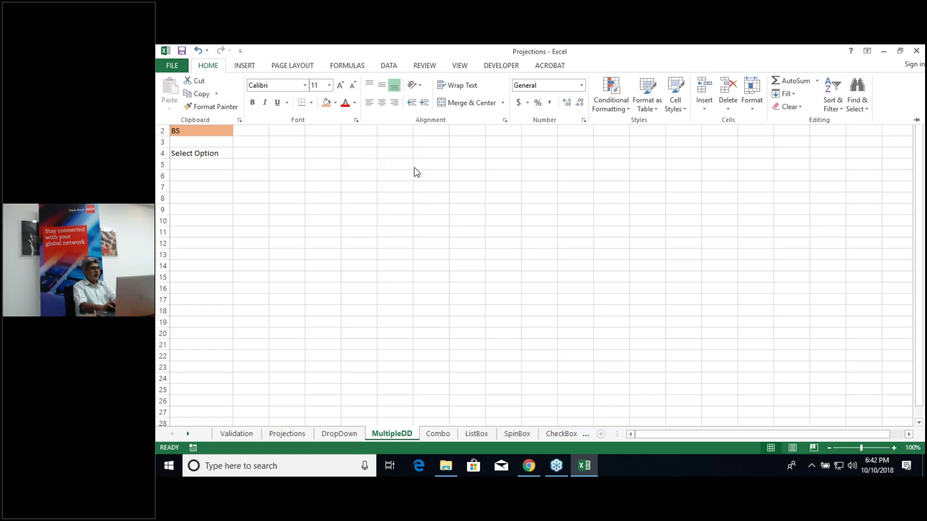
{"action": "left_click", "coordinate": [355, 103]}
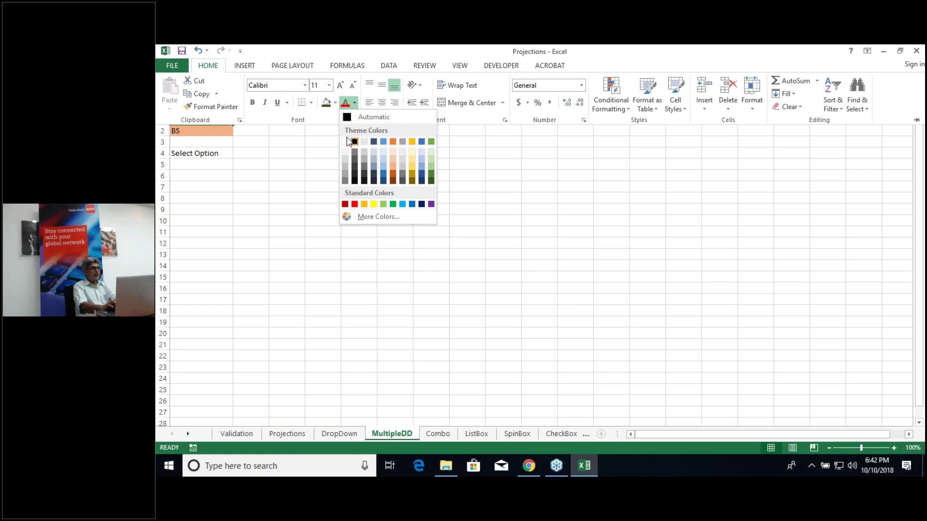
{"action": "key", "text": "Escape"}
{"action": "left_click", "coordinate": [300, 220]}
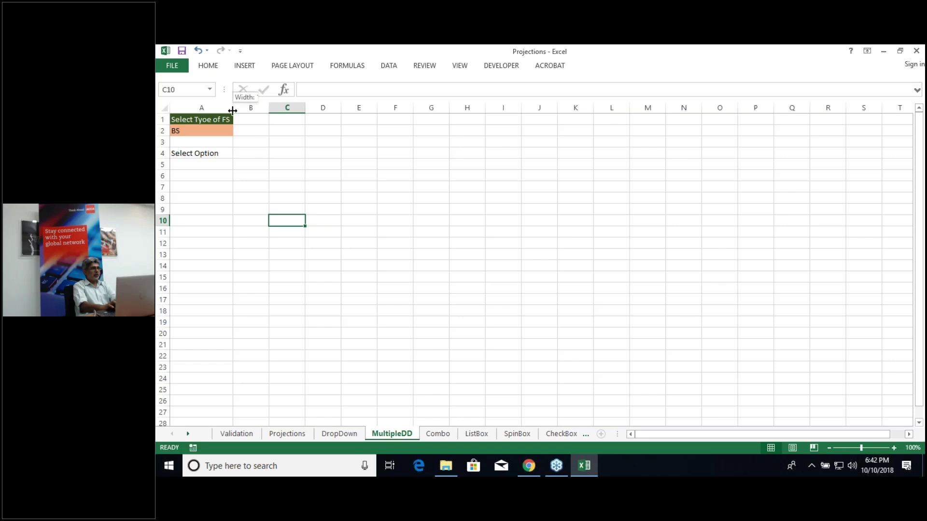
Step: Use Format Painter to copy A1's dark green format onto A4
{"action": "left_click", "coordinate": [202, 165]}
{"action": "left_click", "coordinate": [205, 122]}
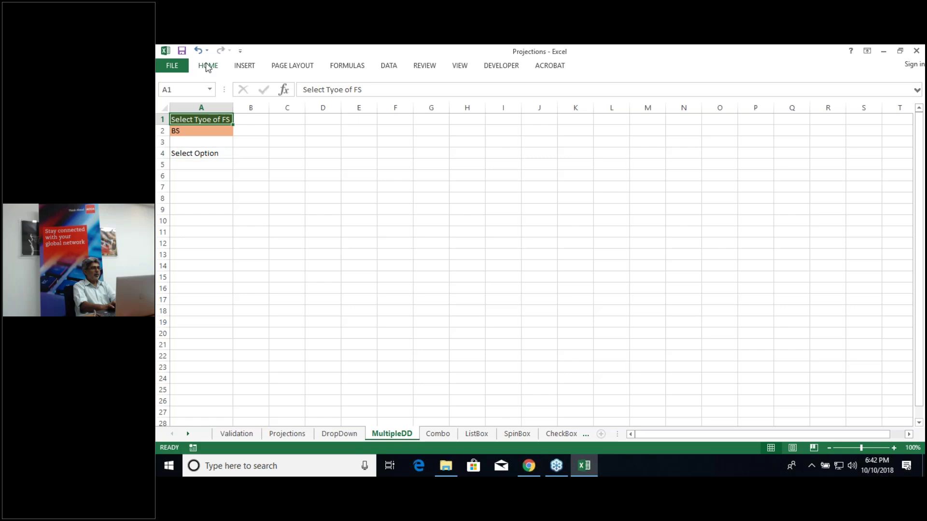
{"action": "left_click", "coordinate": [208, 66]}
{"action": "left_click", "coordinate": [225, 112]}
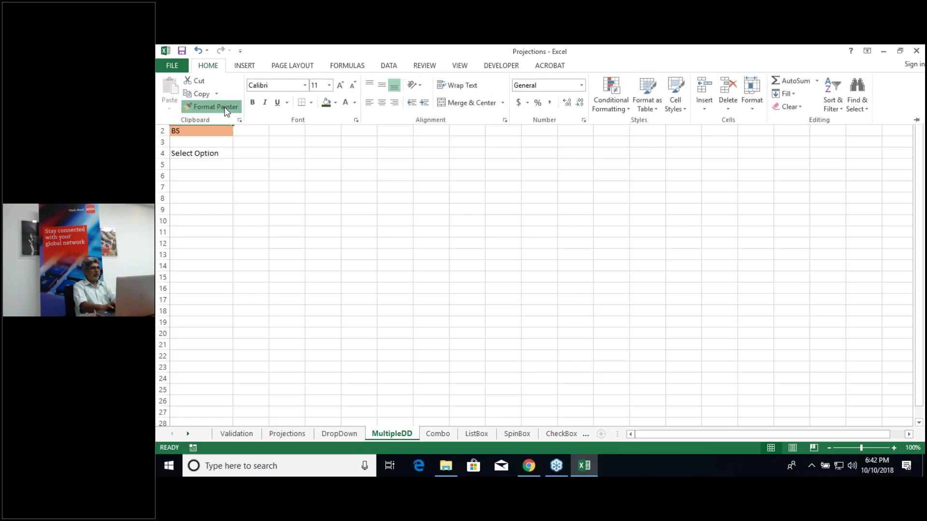
{"action": "left_click", "coordinate": [211, 158]}
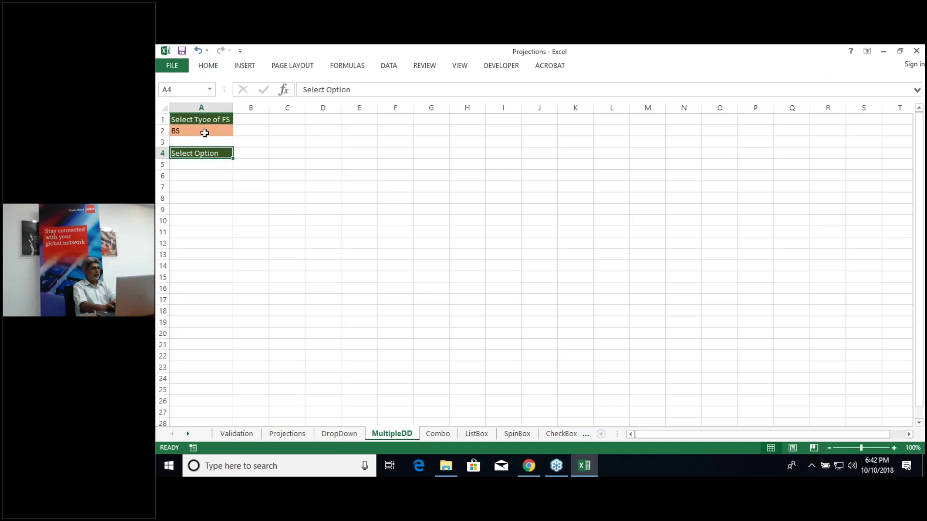
Step: Copy A1:A2's formatting onto A5:A6, then undo it
{"action": "left_click_drag", "start_coordinate": [204, 132], "coordinate": [202, 120]}
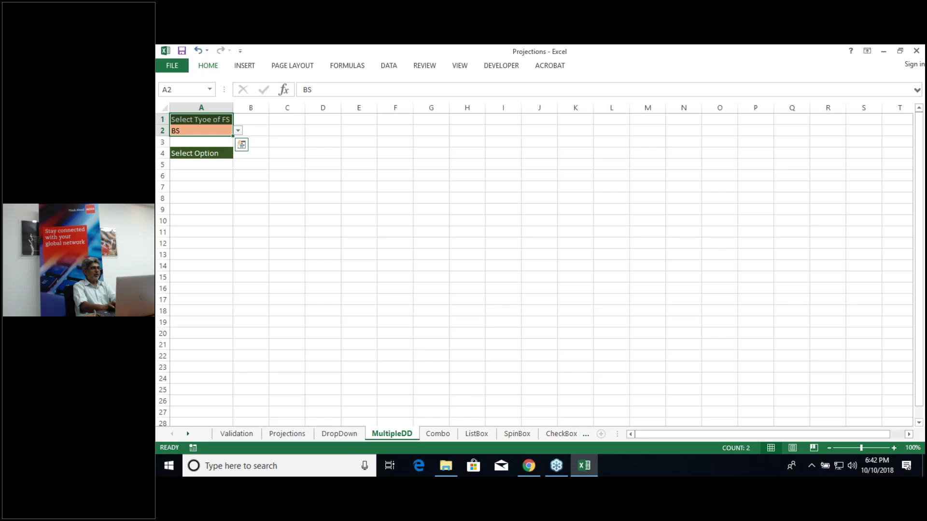
{"action": "left_click", "coordinate": [211, 70]}
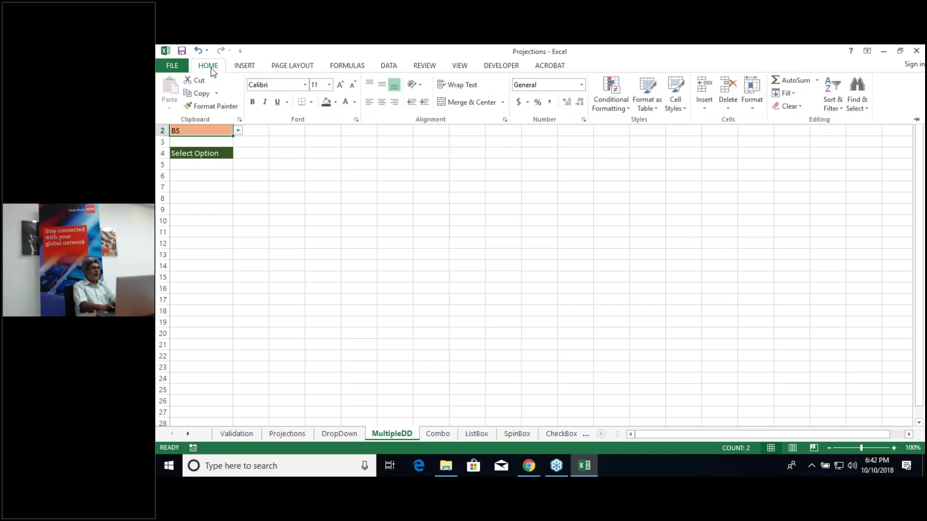
{"action": "left_click", "coordinate": [215, 107]}
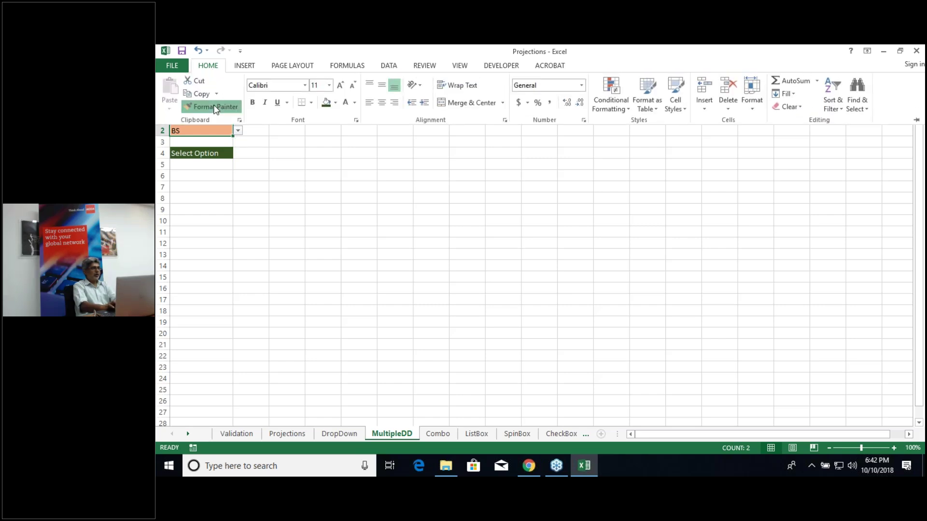
{"action": "left_click", "coordinate": [213, 164]}
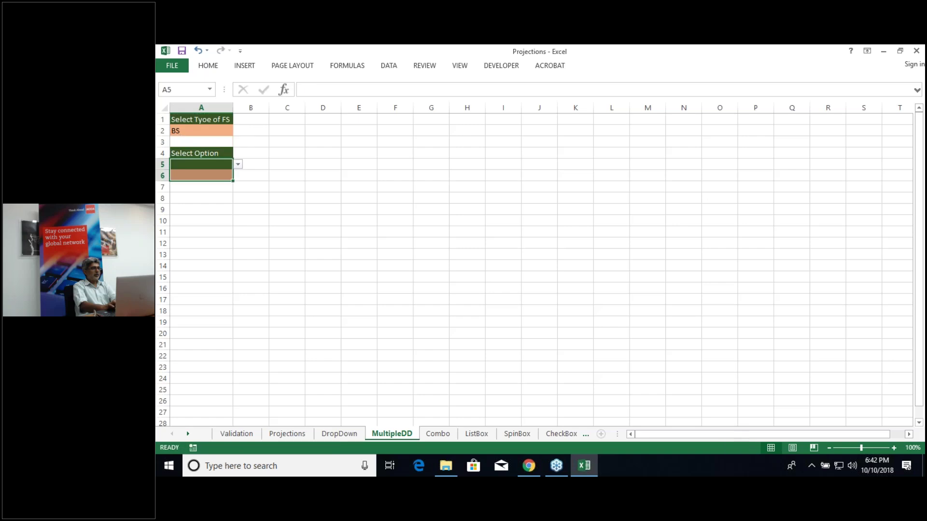
{"action": "left_click", "coordinate": [224, 209]}
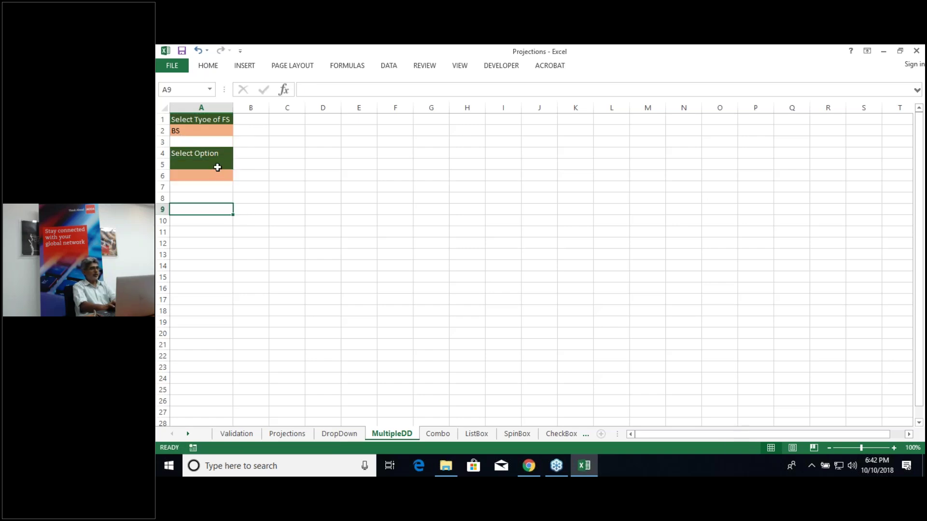
{"action": "left_click", "coordinate": [217, 167]}
{"action": "key", "text": "ctrl+z"}
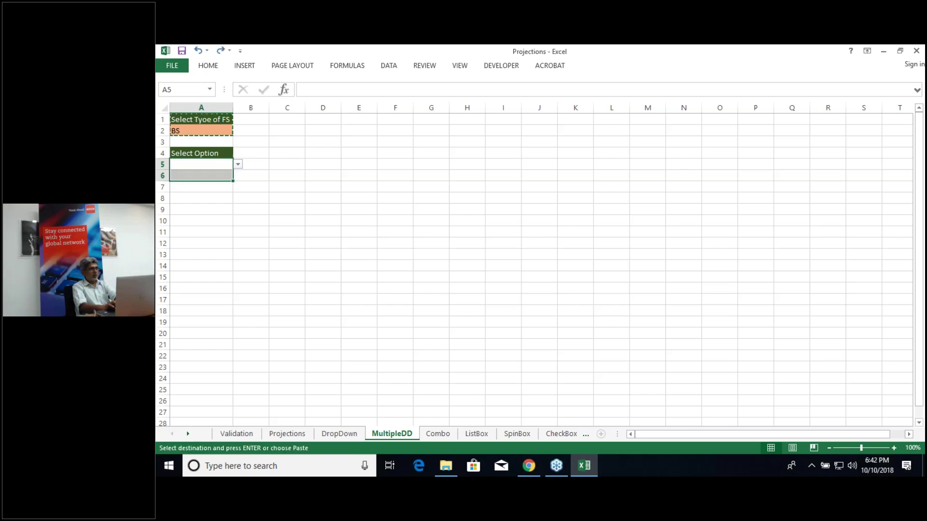
Step: Fill the option cell A5 with light orange
{"action": "left_click", "coordinate": [217, 164]}
{"action": "left_click", "coordinate": [215, 67]}
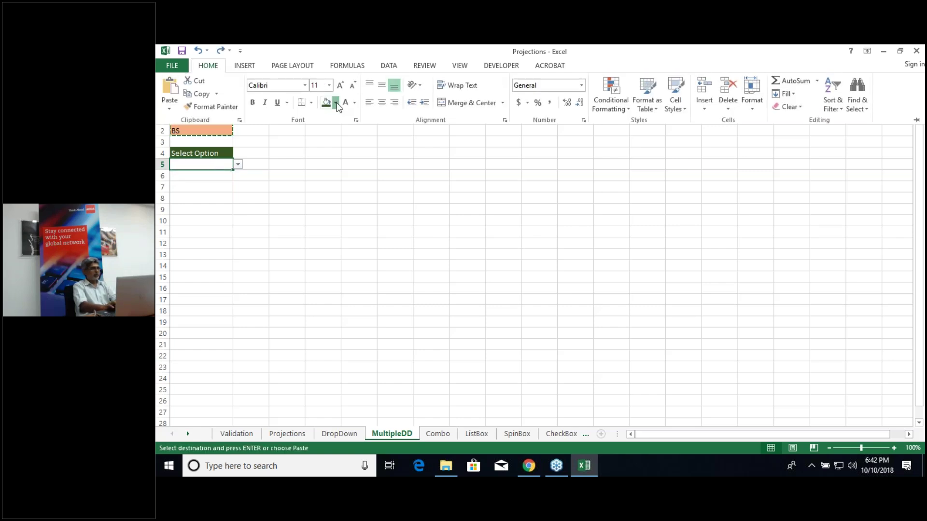
{"action": "left_click", "coordinate": [335, 103]}
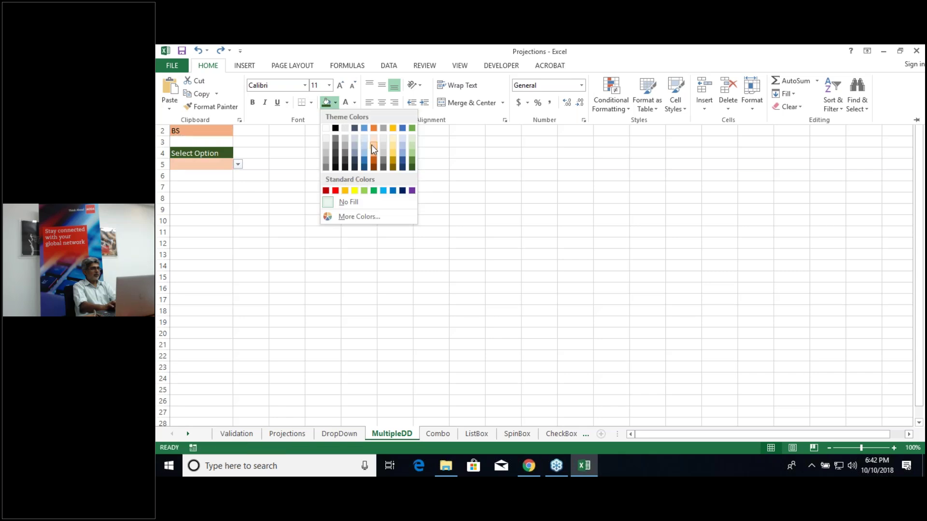
{"action": "left_click", "coordinate": [372, 144]}
{"action": "left_click", "coordinate": [322, 199]}
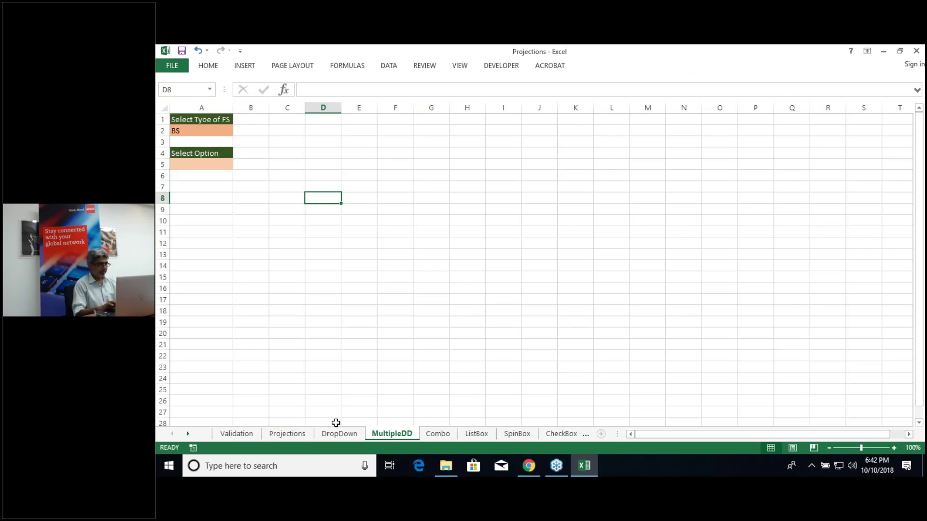
Step: Copy the 2005–2009 Years row from the Projections balance sheet
{"action": "left_click", "coordinate": [287, 434]}
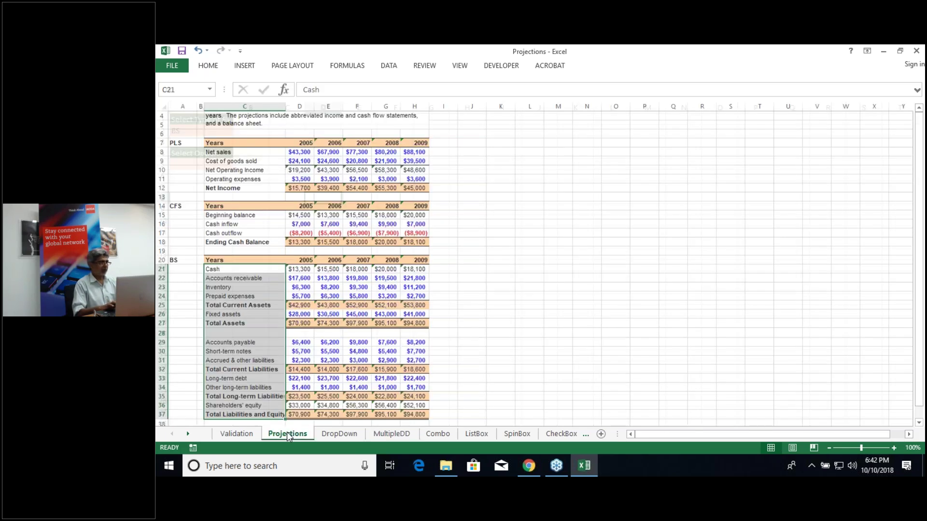
{"action": "left_click", "coordinate": [227, 261]}
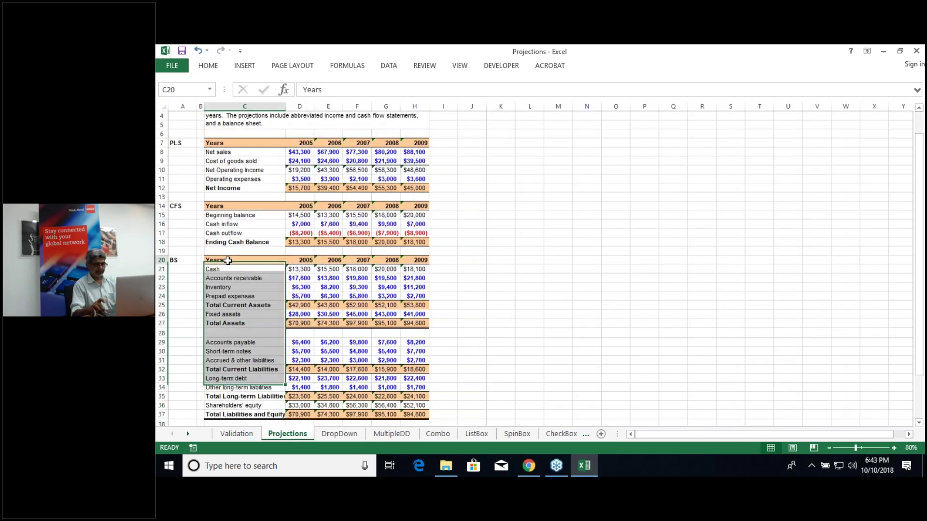
{"action": "left_click_drag", "start_coordinate": [227, 260], "coordinate": [414, 260]}
{"action": "key", "text": "ctrl+c"}
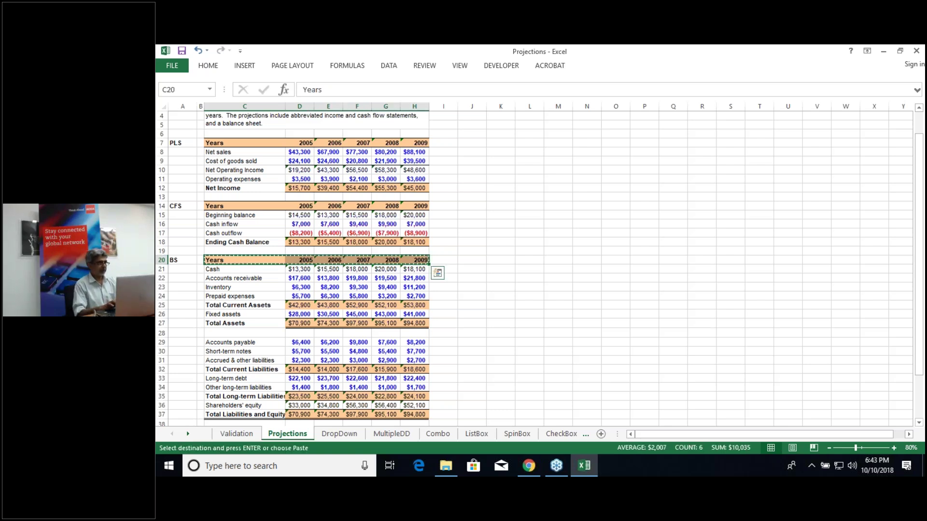
Step: Paste the Years row into B21 on the MultipleDD sheet
{"action": "left_click", "coordinate": [339, 433]}
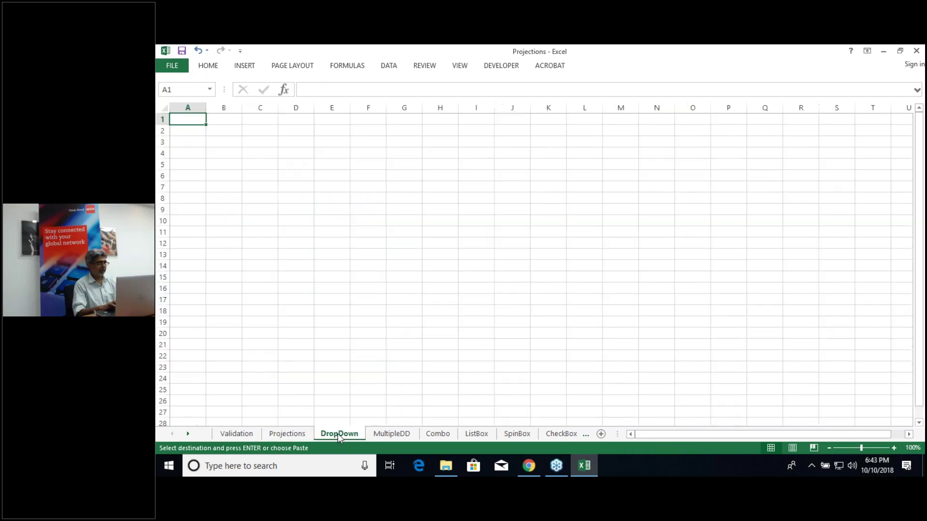
{"action": "left_click", "coordinate": [218, 357]}
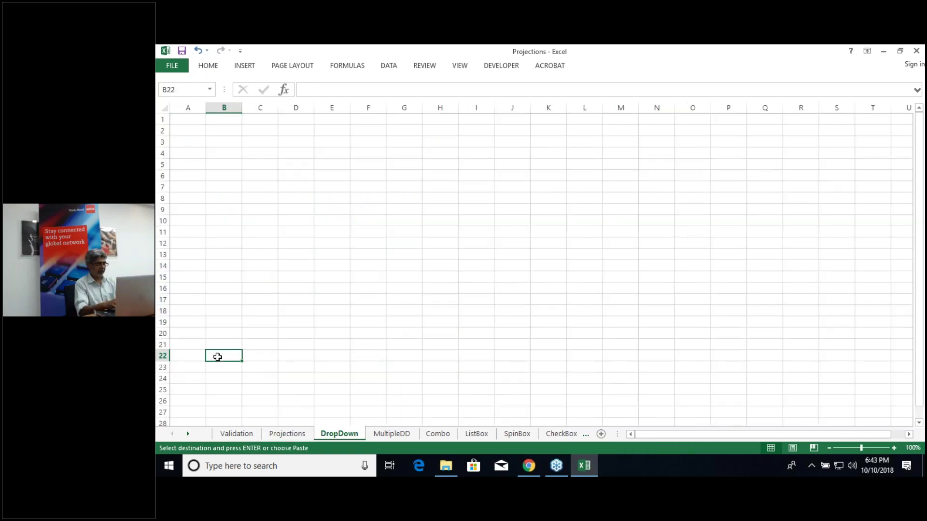
{"action": "key", "text": "Up"}
{"action": "key", "text": "Up"}
{"action": "key", "text": "Up"}
{"action": "key", "text": "Up"}
{"action": "key", "text": "Up"}
{"action": "key", "text": "Up"}
{"action": "key", "text": "Up"}
{"action": "key", "text": "Up"}
{"action": "key", "text": "Up"}
{"action": "key", "text": "Up"}
{"action": "key", "text": "Up"}
{"action": "key", "text": "Up"}
{"action": "key", "text": "Up"}
{"action": "key", "text": "Up"}
{"action": "key", "text": "Up"}
{"action": "key", "text": "Up"}
{"action": "key", "text": "Up"}
{"action": "key", "text": "Up"}
{"action": "key", "text": "Up"}
{"action": "key", "text": "Up"}
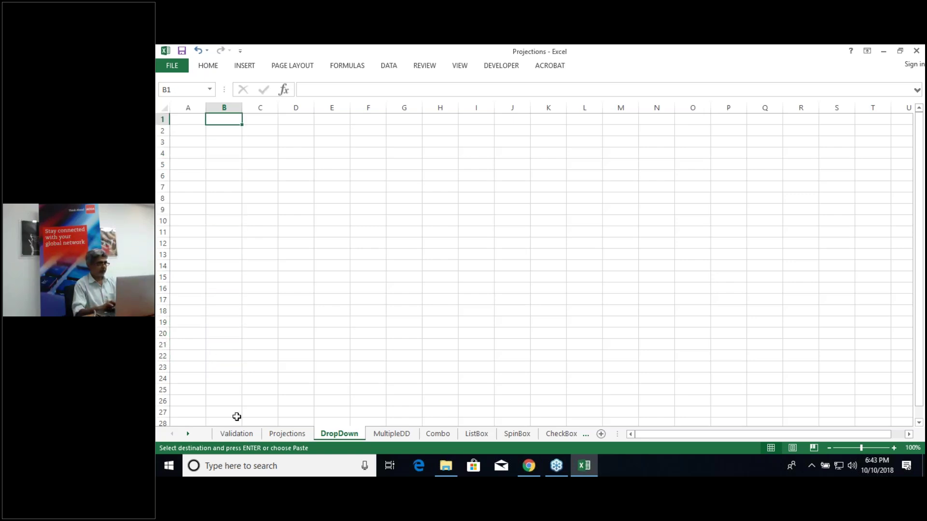
{"action": "left_click", "coordinate": [402, 435]}
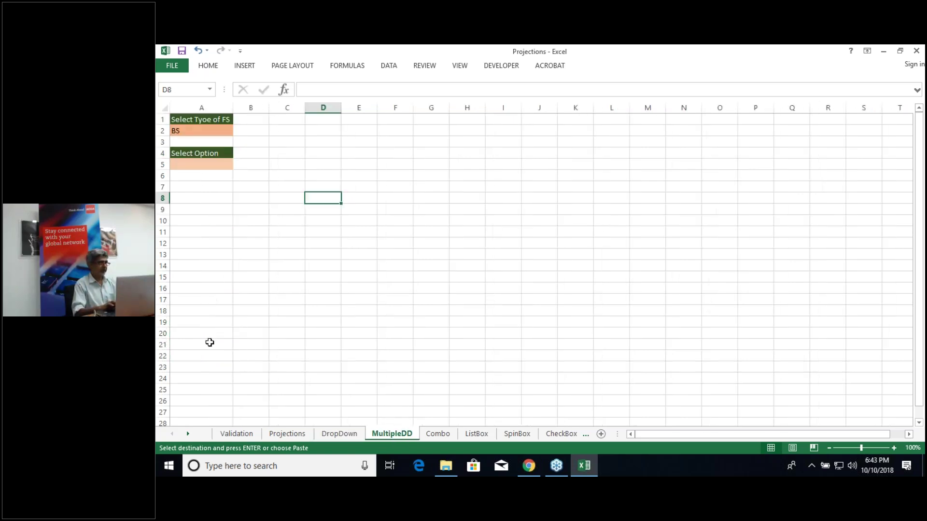
{"action": "left_click", "coordinate": [251, 347]}
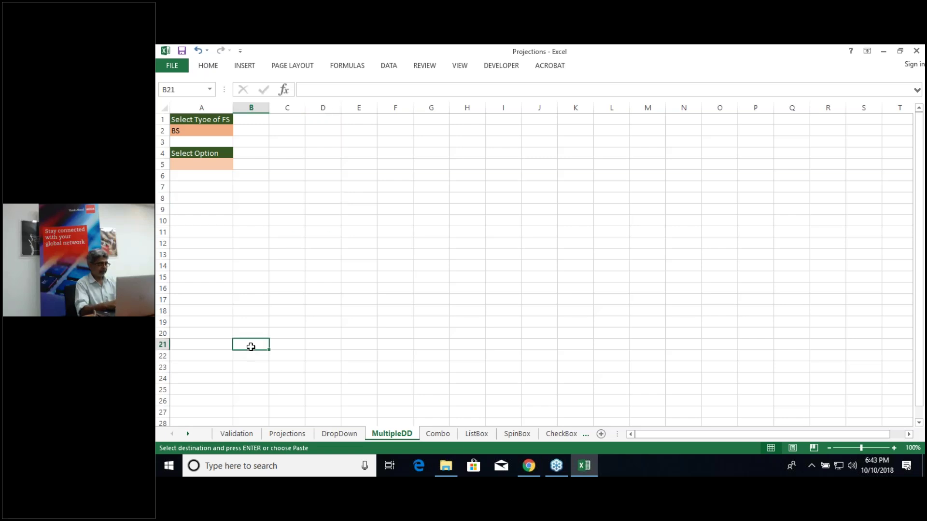
{"action": "key", "text": "ctrl+v"}
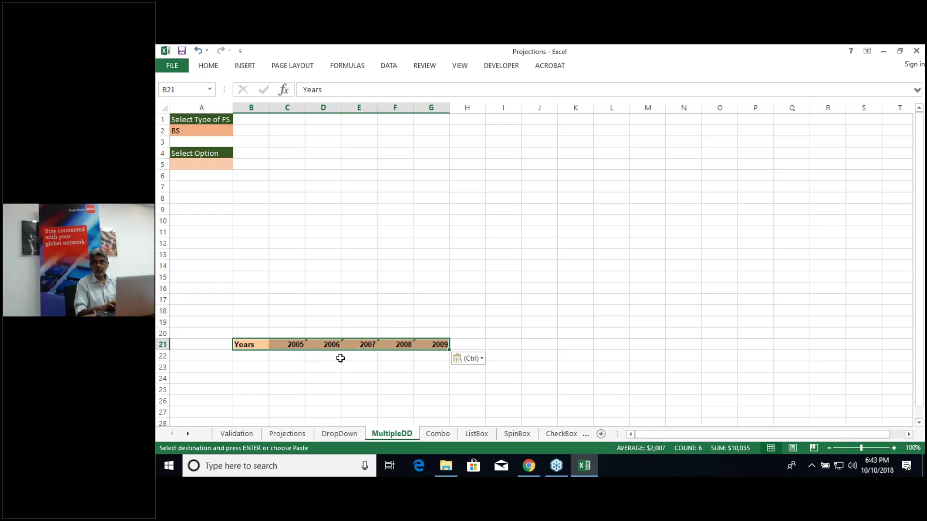
{"action": "left_click", "coordinate": [252, 358]}
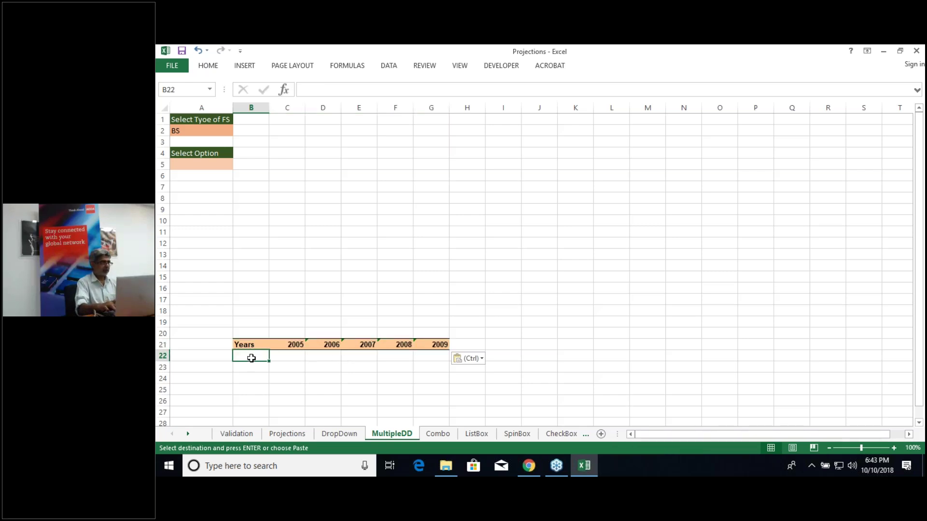
{"action": "type", "text": "="}
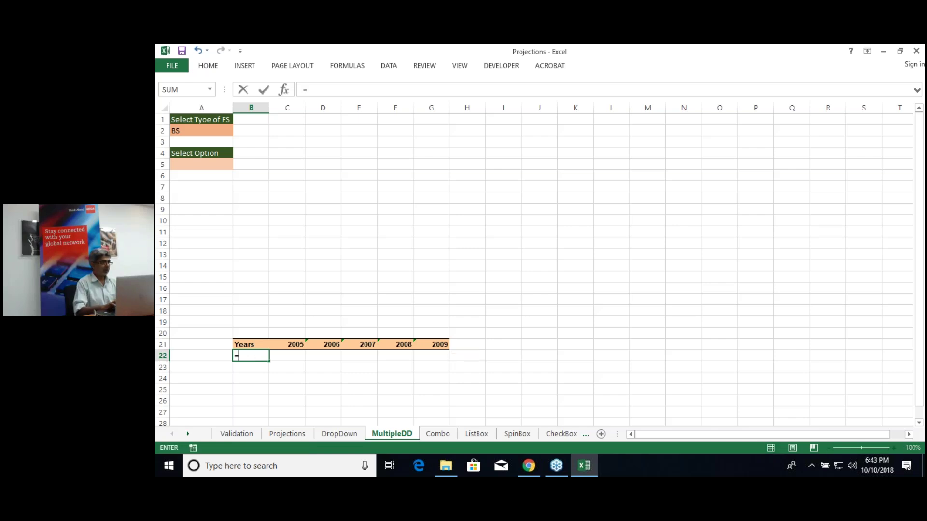
Step: Enter =A5 in B22 so it echoes the chosen option
{"action": "left_click", "coordinate": [197, 165]}
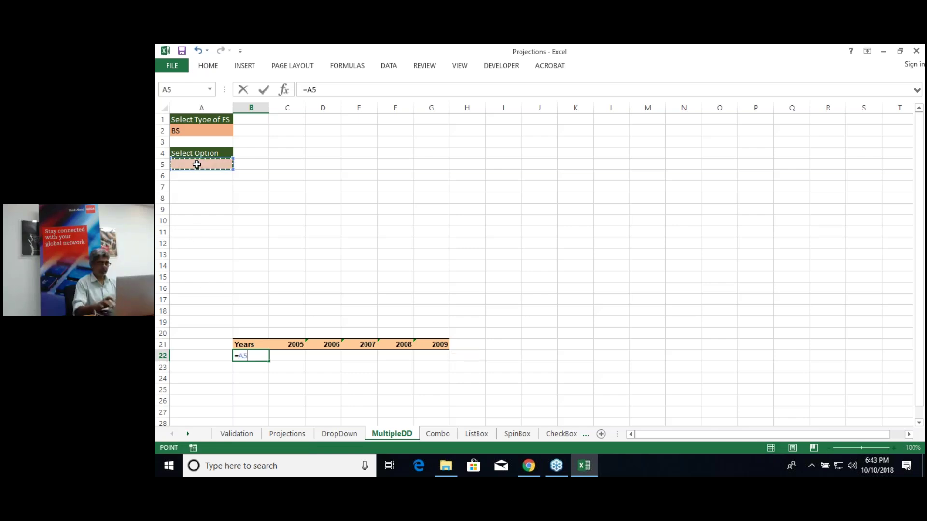
{"action": "key", "text": "Return"}
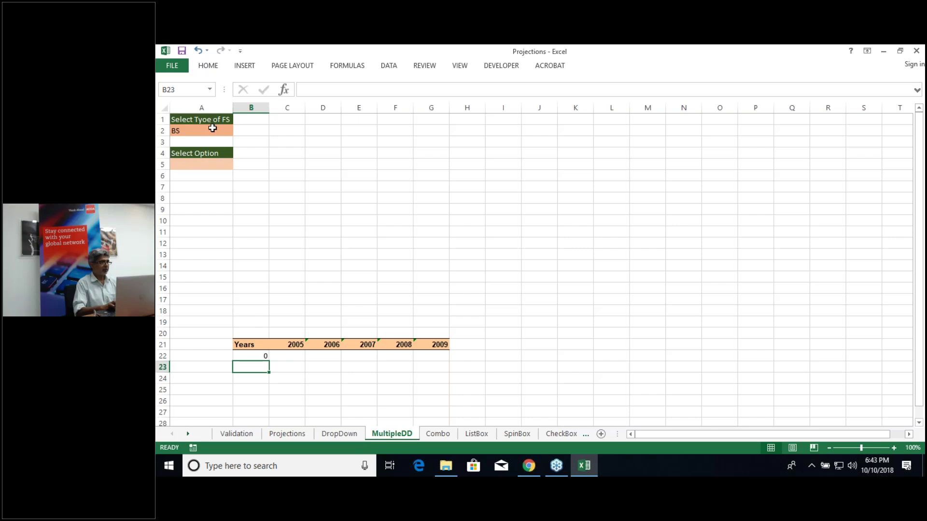
{"action": "left_click", "coordinate": [212, 128]}
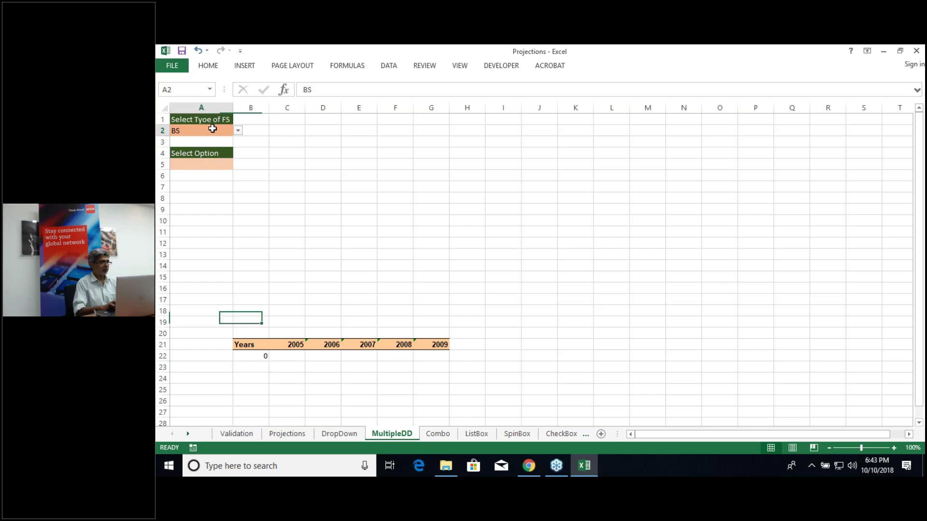
{"action": "left_click", "coordinate": [209, 162]}
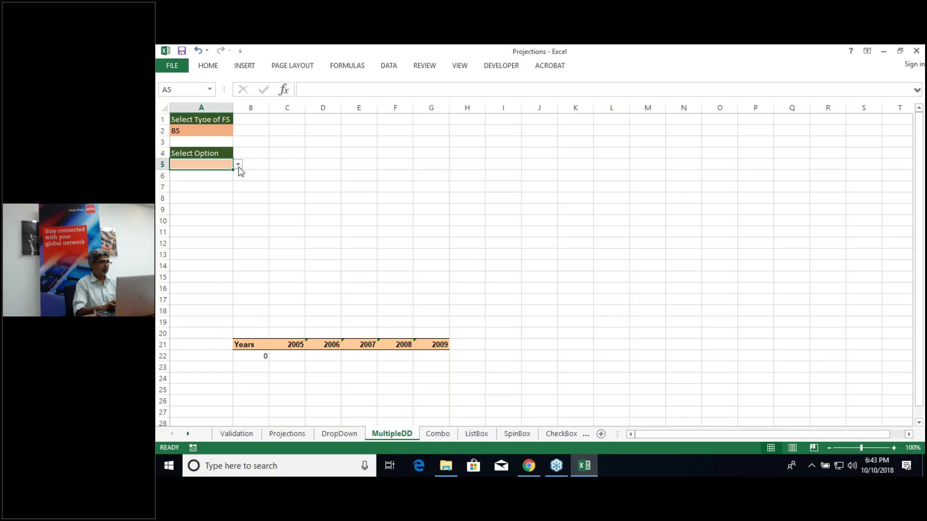
{"action": "left_click_drag", "start_coordinate": [206, 128], "coordinate": [239, 130]}
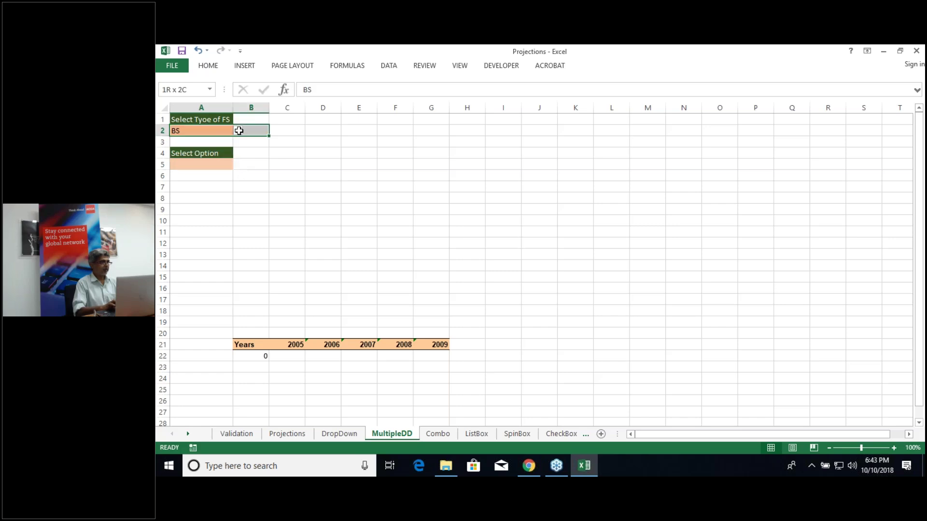
Step: Set the FS type in A2 to PLS and the option in A5 to Net sales
{"action": "left_click", "coordinate": [237, 130]}
{"action": "left_click", "coordinate": [231, 141]}
{"action": "left_click", "coordinate": [219, 165]}
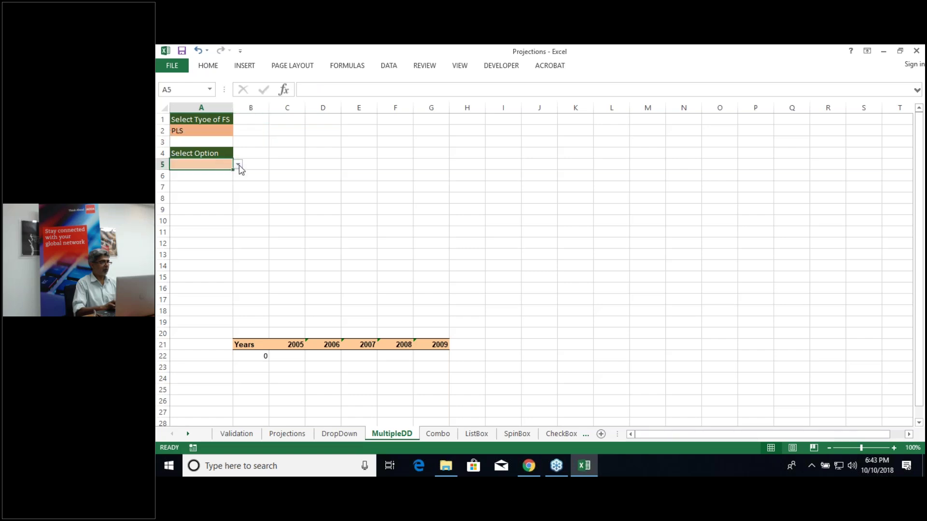
{"action": "left_click", "coordinate": [238, 164]}
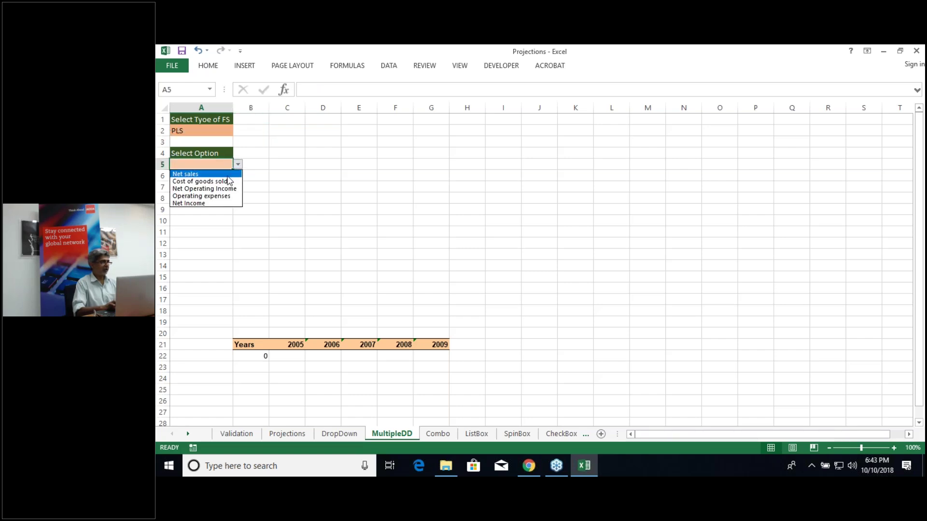
{"action": "left_click", "coordinate": [228, 174]}
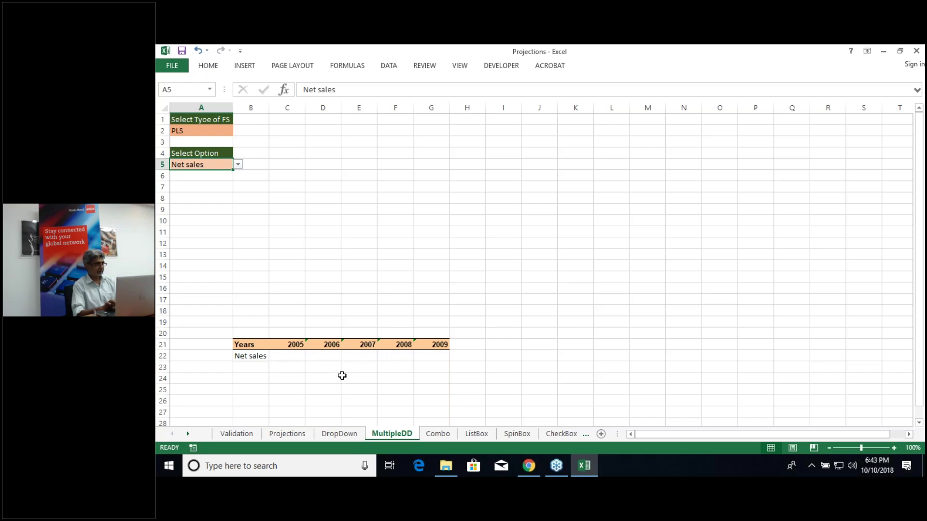
{"action": "left_click", "coordinate": [288, 358]}
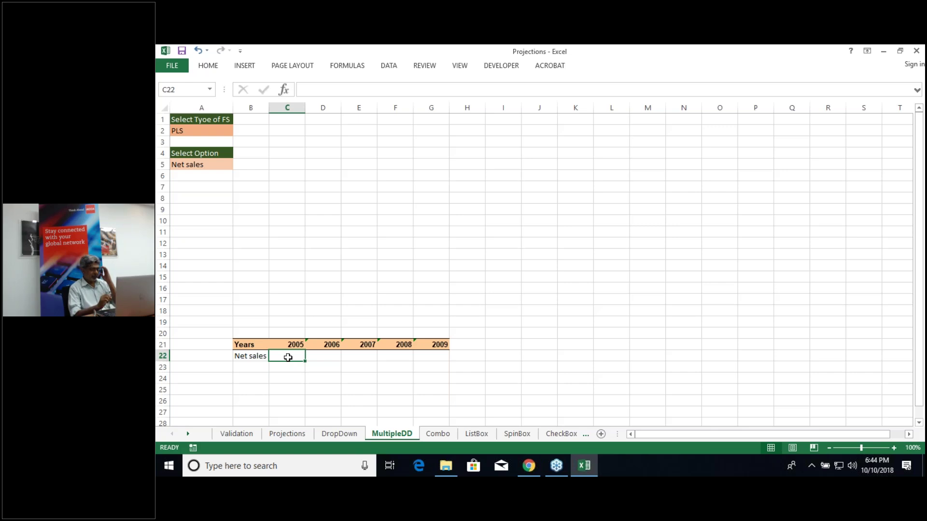
Step: On the Projections sheet, select the PLS years row, then jump to the BSData range
{"action": "left_click", "coordinate": [288, 435]}
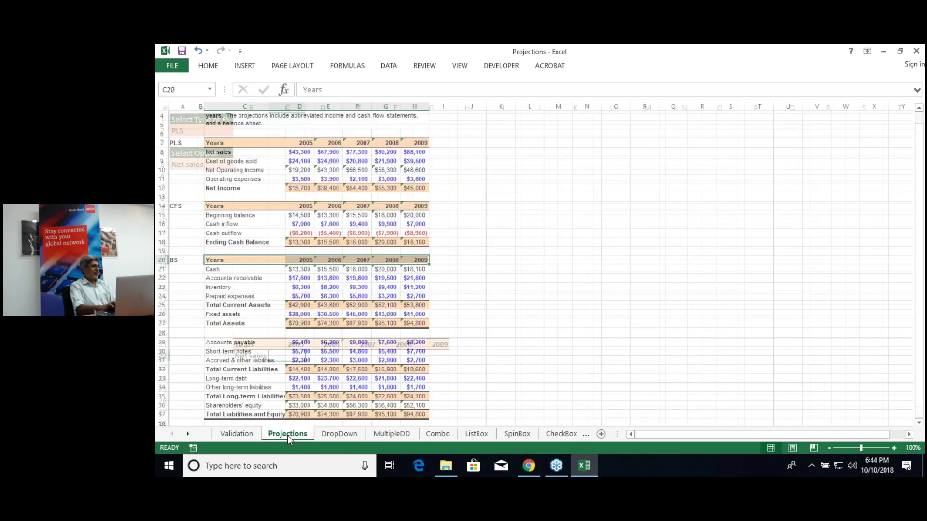
{"action": "left_click", "coordinate": [221, 142]}
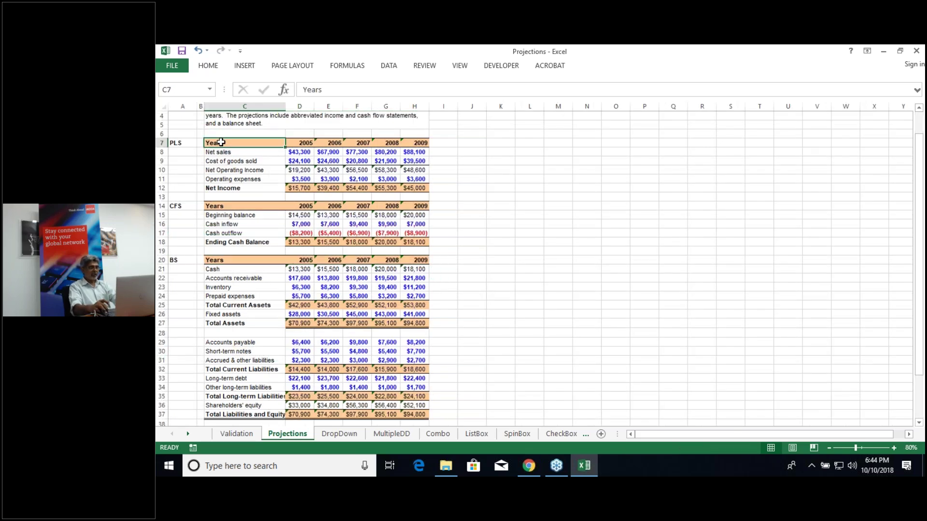
{"action": "key", "text": "ctrl+shift+Right"}
{"action": "key", "text": "ctrl+q"}
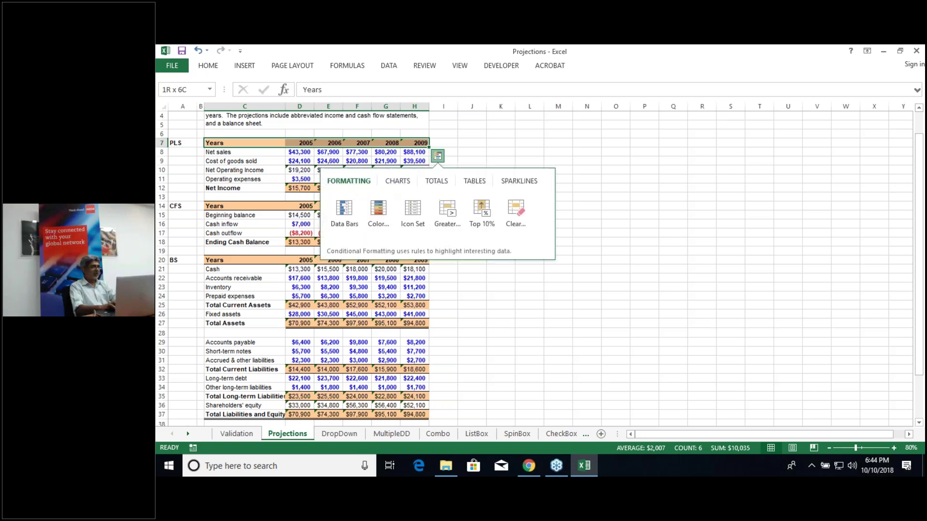
{"action": "left_click", "coordinate": [211, 92]}
{"action": "left_click", "coordinate": [211, 92]}
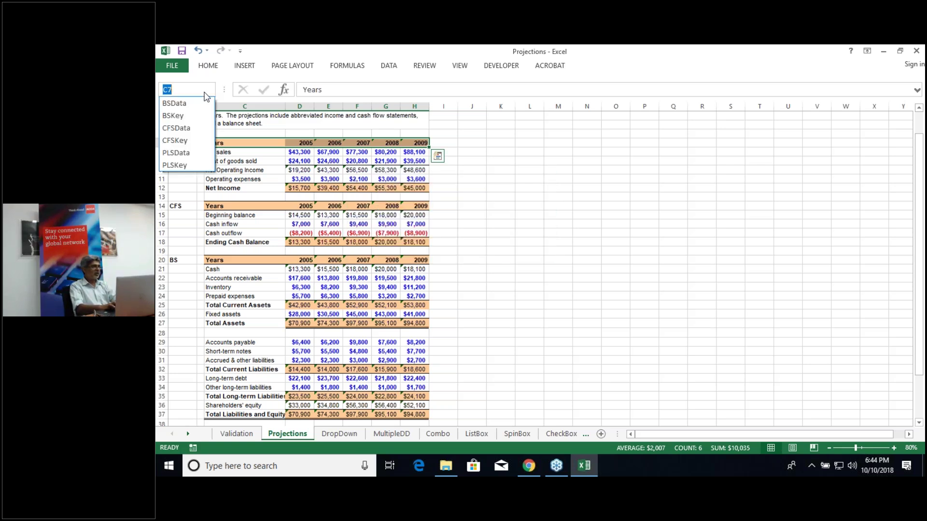
{"action": "left_click", "coordinate": [179, 104]}
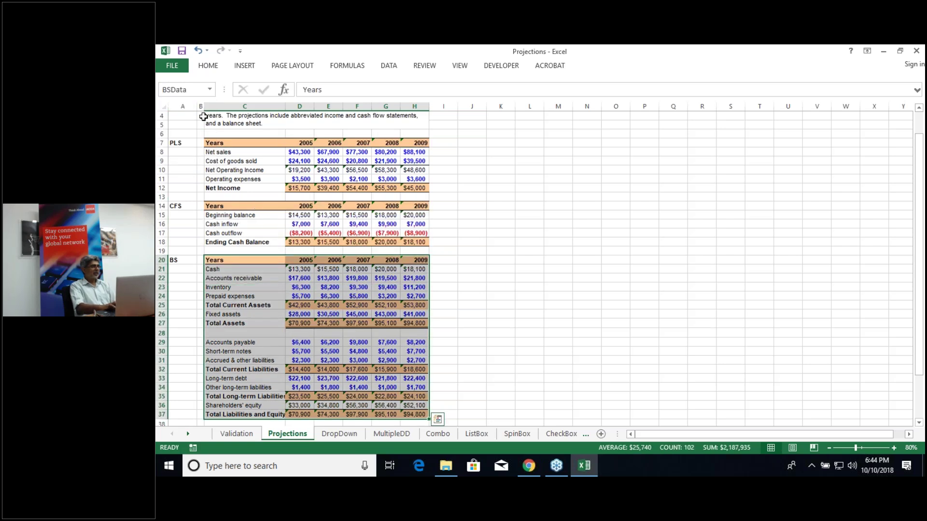
Step: Jump to the CFSData and PLSData ranges via the Name Box to view their extents
{"action": "left_click", "coordinate": [210, 91]}
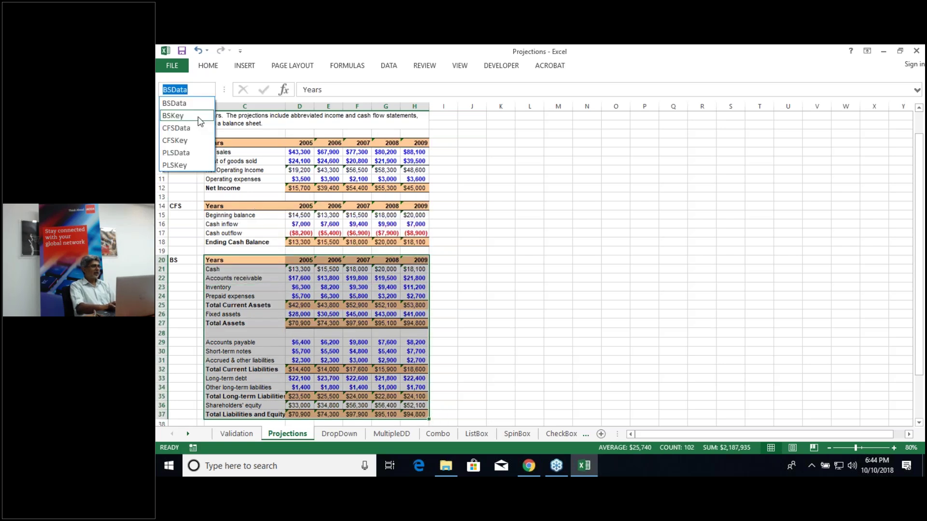
{"action": "left_click", "coordinate": [193, 129]}
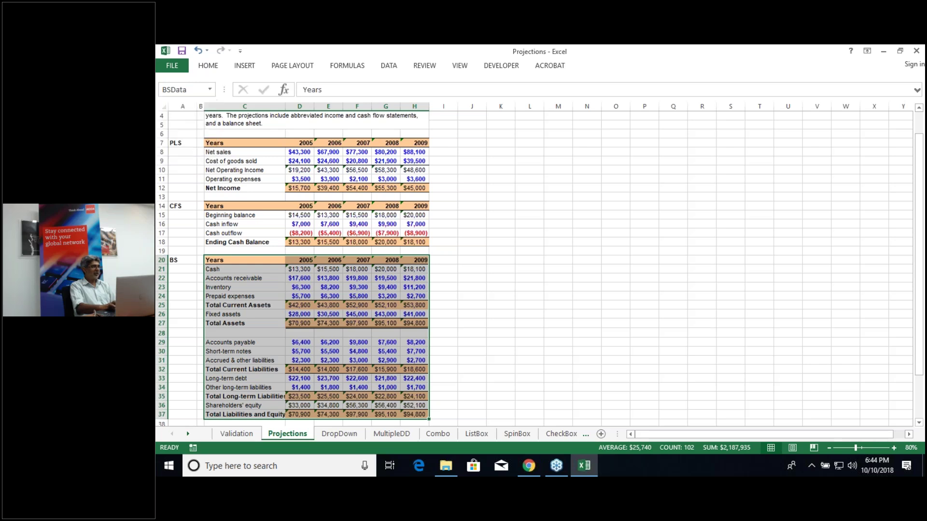
{"action": "left_click", "coordinate": [211, 91]}
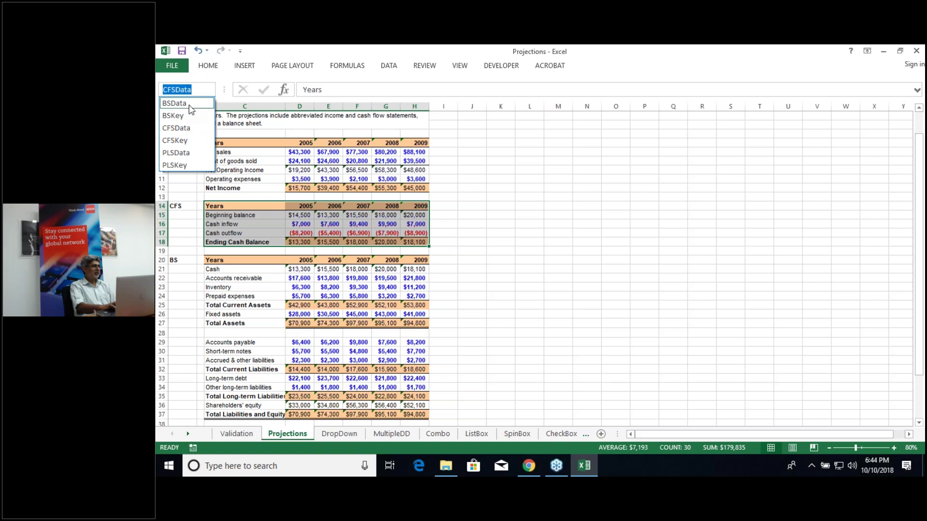
{"action": "key", "text": "Escape"}
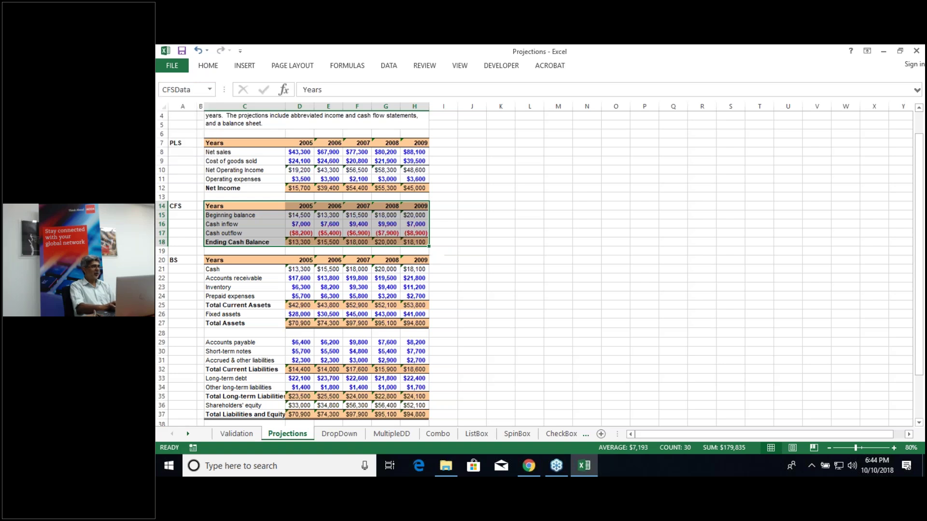
{"action": "left_click", "coordinate": [211, 91]}
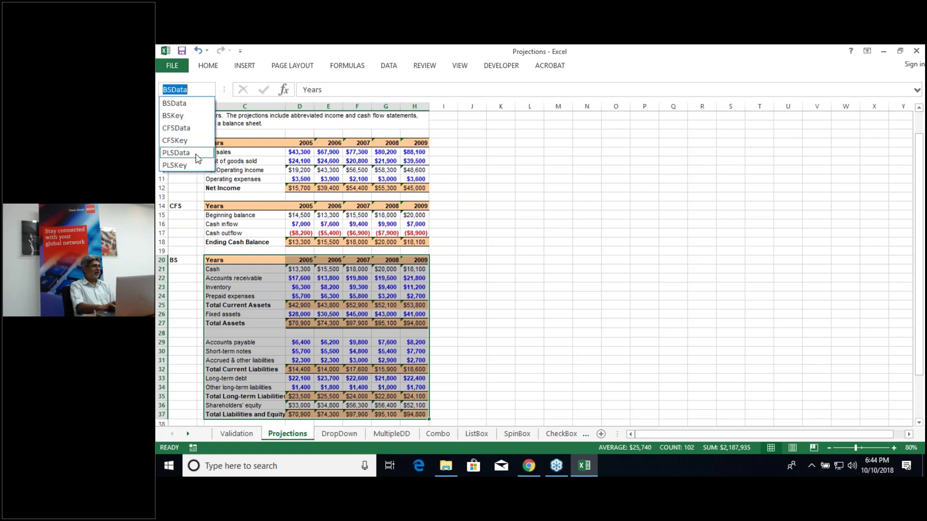
{"action": "left_click", "coordinate": [198, 154]}
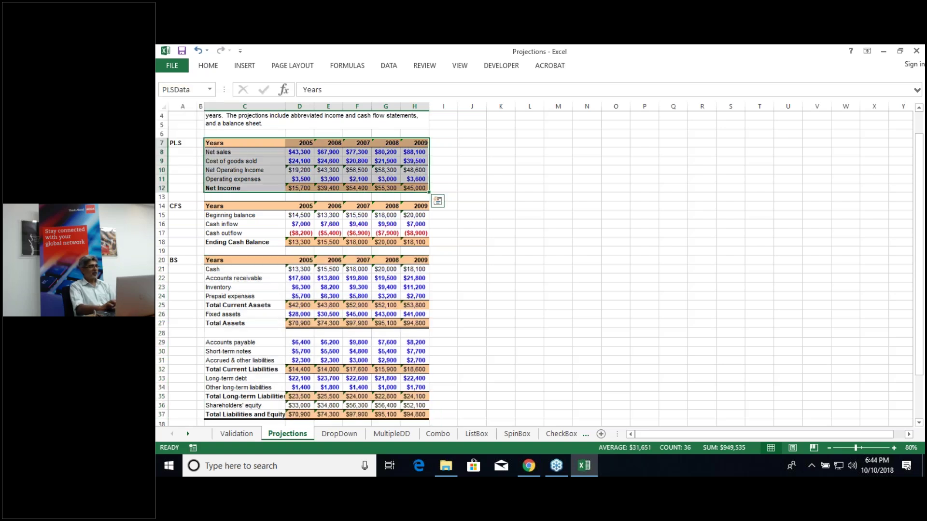
{"action": "left_click", "coordinate": [542, 285]}
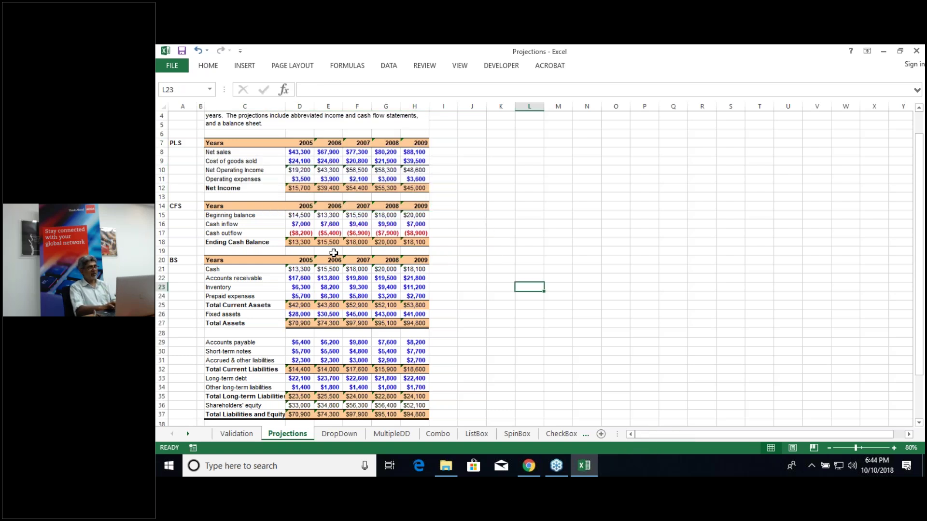
{"action": "left_click", "coordinate": [395, 434]}
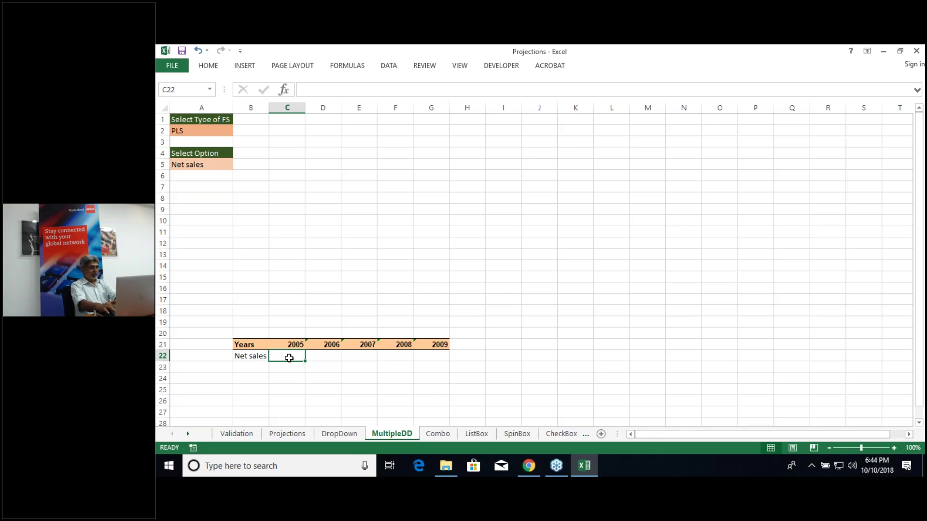
{"action": "type", "text": "="}
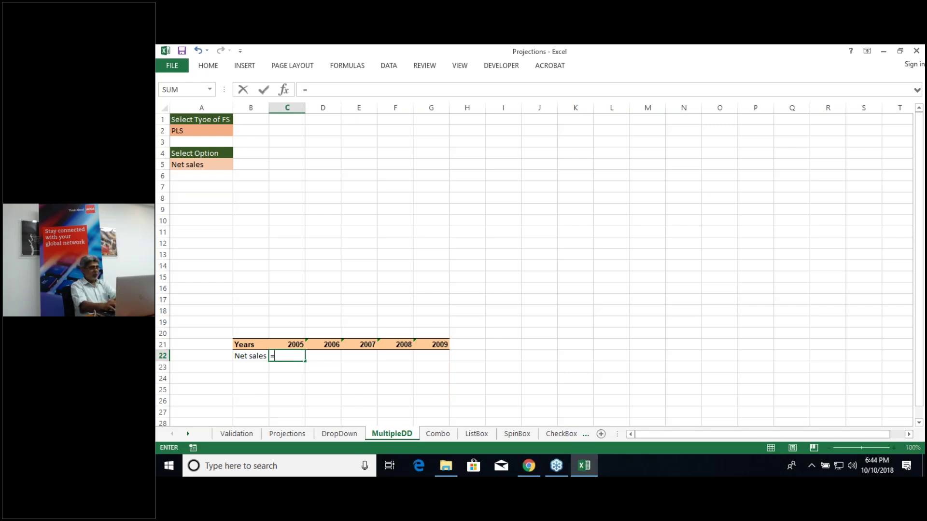
{"action": "type", "text": "vlooku"}
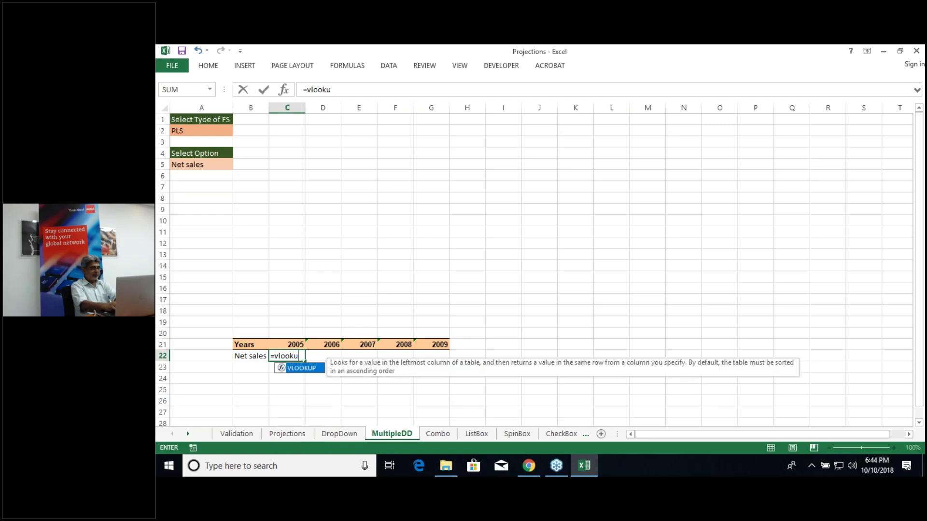
{"action": "type", "text": "p"}
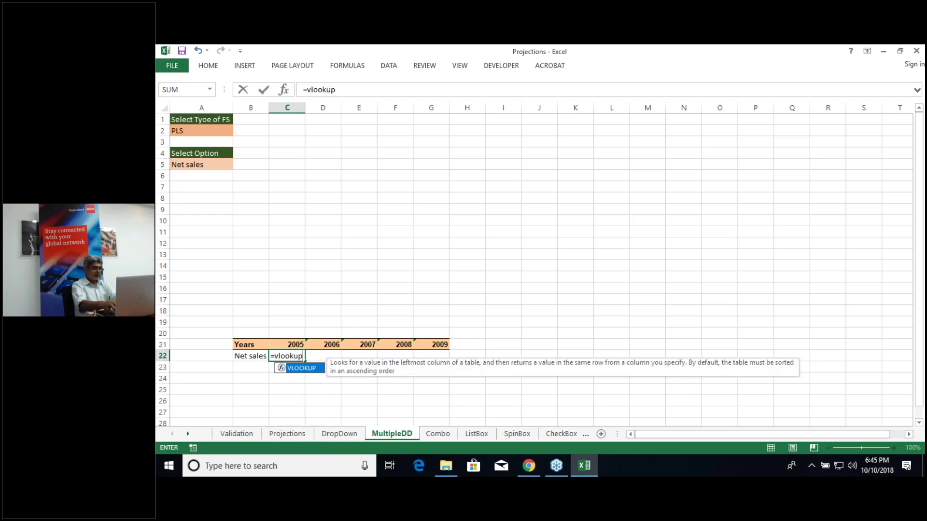
{"action": "type", "text": "("}
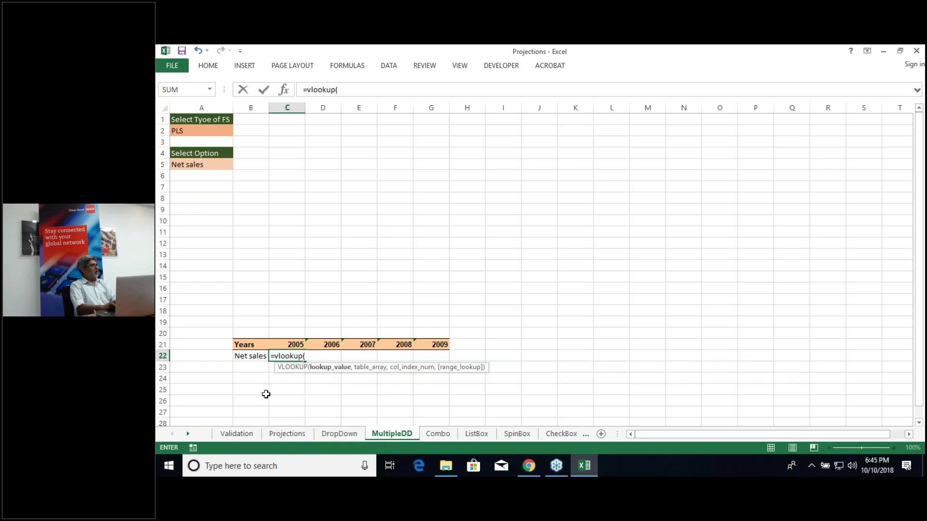
{"action": "left_click", "coordinate": [248, 357]}
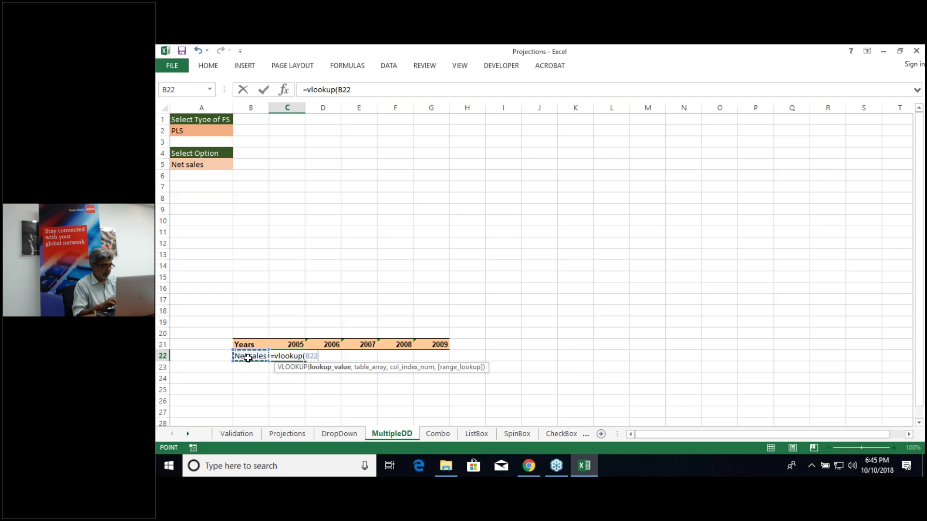
{"action": "key", "text": "Right"}
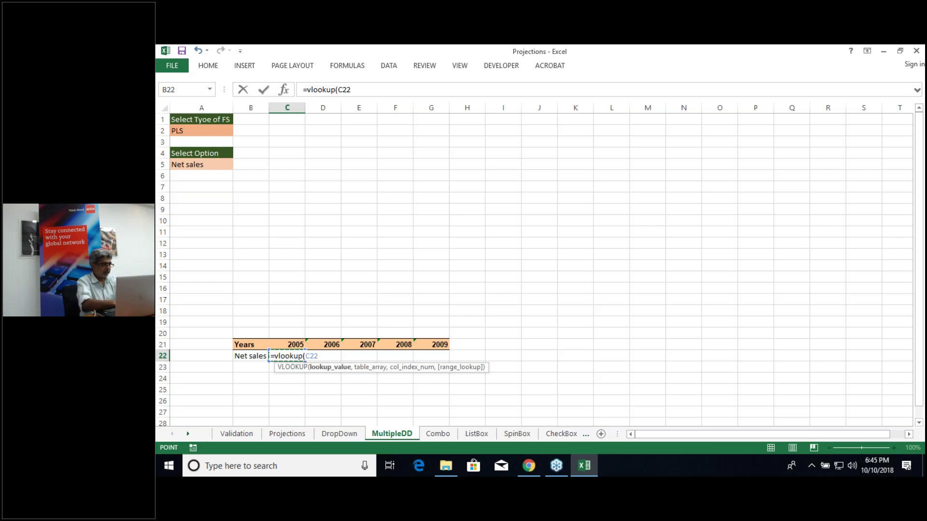
{"action": "key", "text": "Left"}
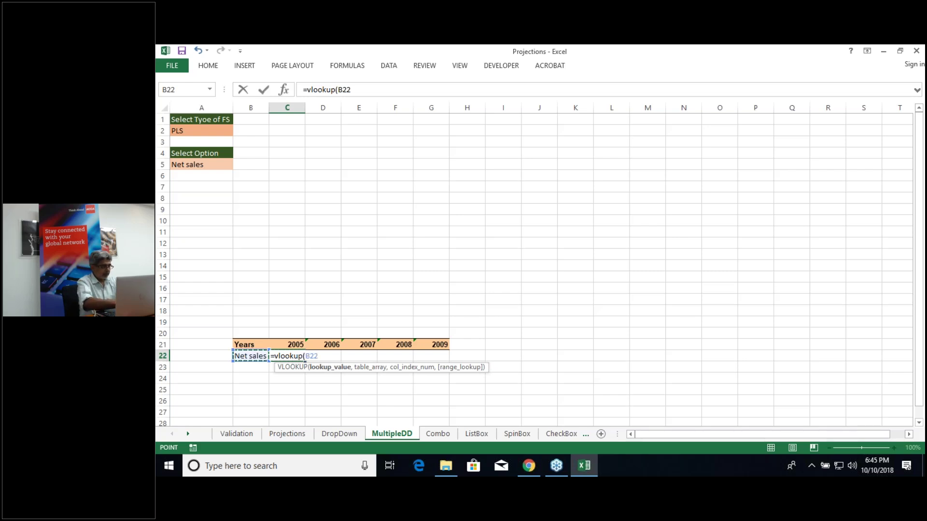
{"action": "type", "text": ")"}
{"action": "key", "text": "ctrl+a"}
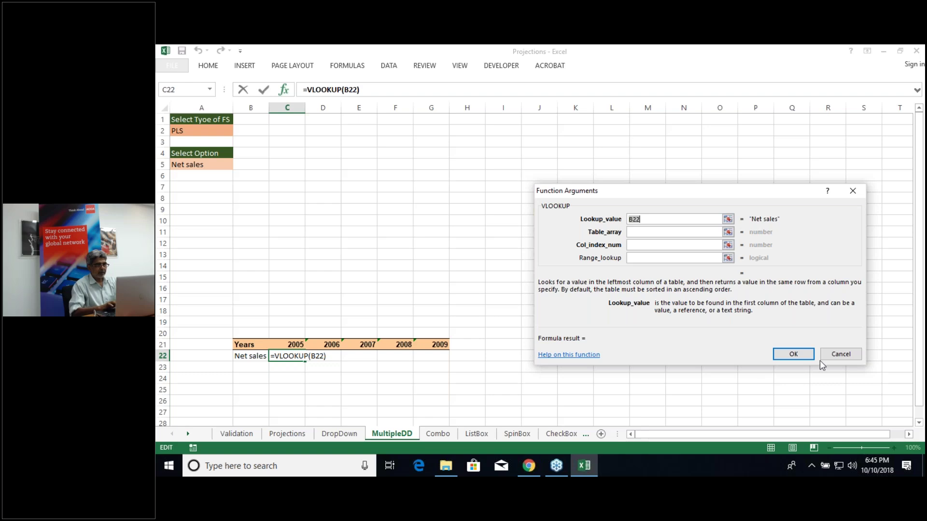
{"action": "left_click", "coordinate": [845, 355]}
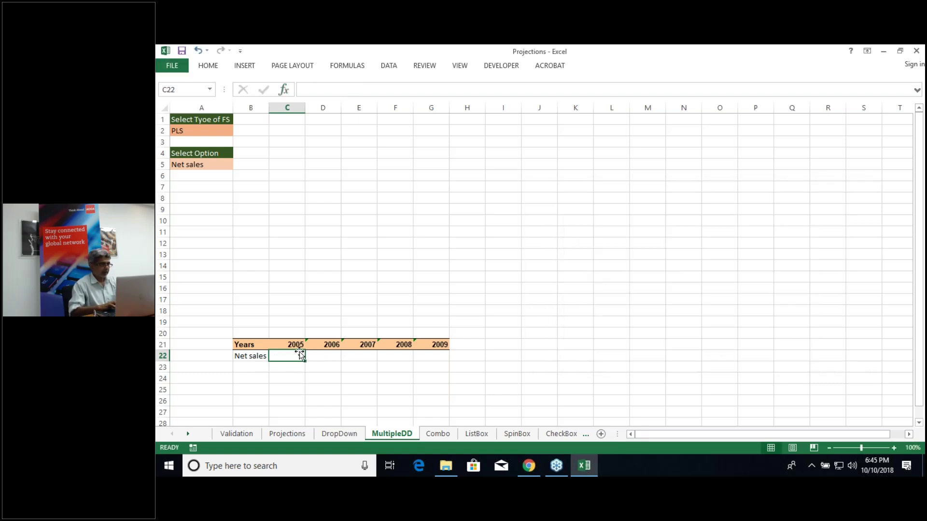
Step: Enter =VLOOKUP($B$22,PLSData,2,0) in C22 so 2005 Net sales returns 43300
{"action": "type", "text": "=vloo"}
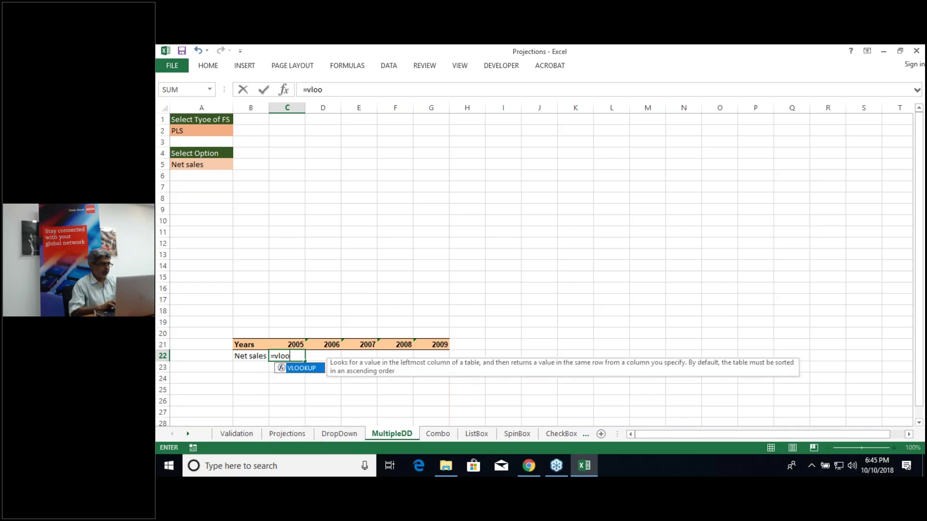
{"action": "key", "text": "Tab"}
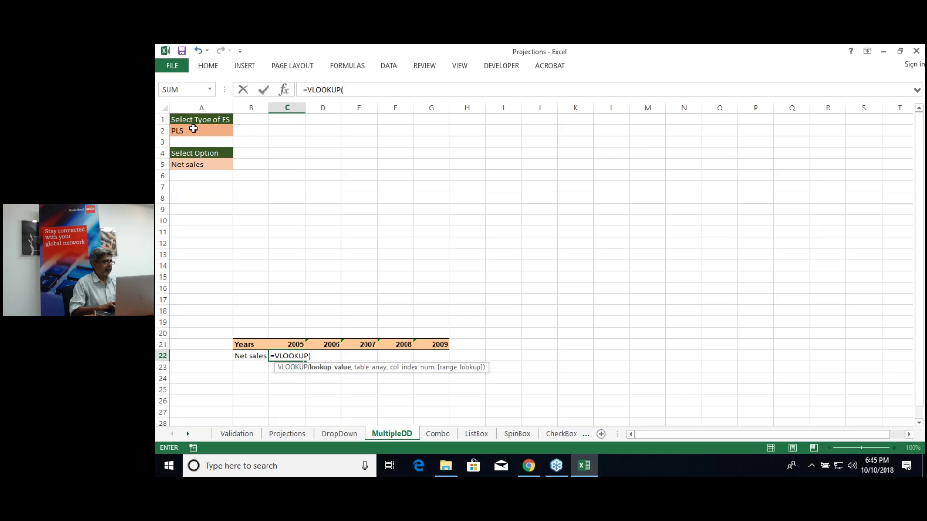
{"action": "left_click", "coordinate": [253, 356]}
{"action": "key", "text": "F4"}
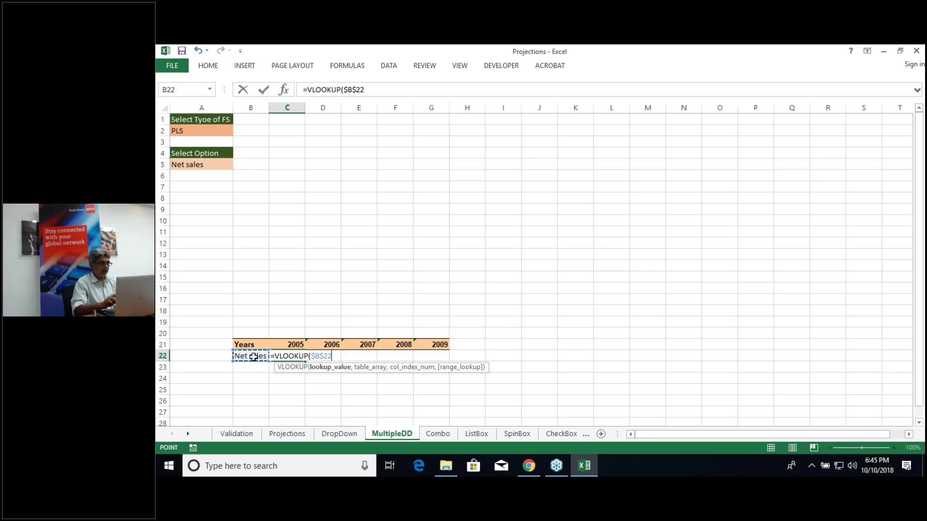
{"action": "type", "text": ","}
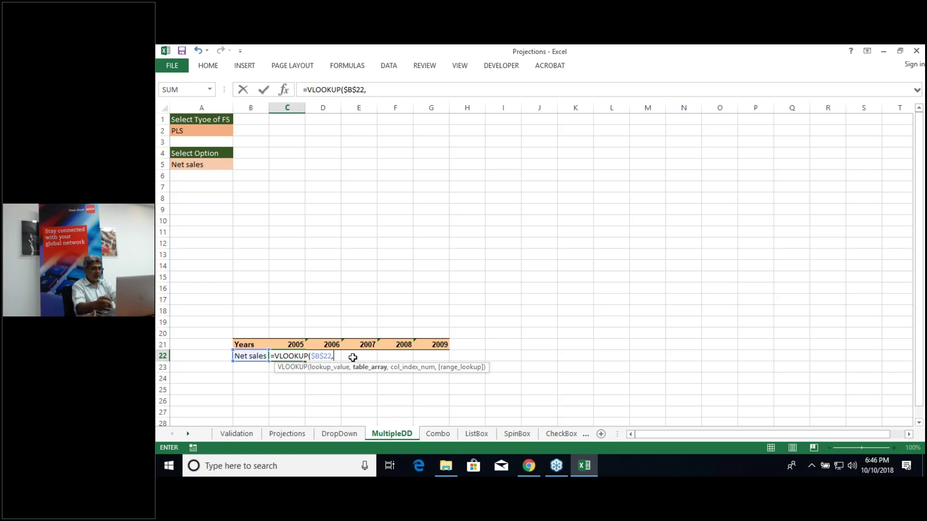
{"action": "type", "text": "Pls"}
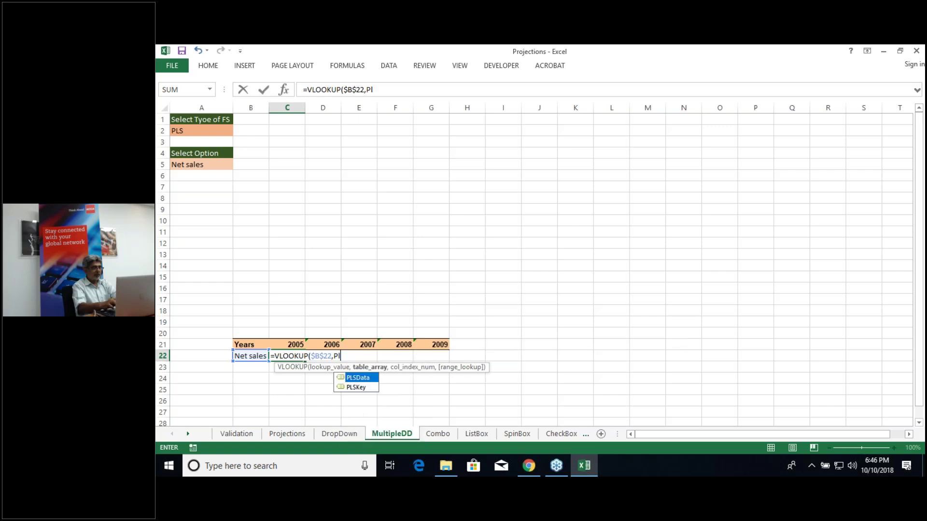
{"action": "double_click", "coordinate": [370, 383]}
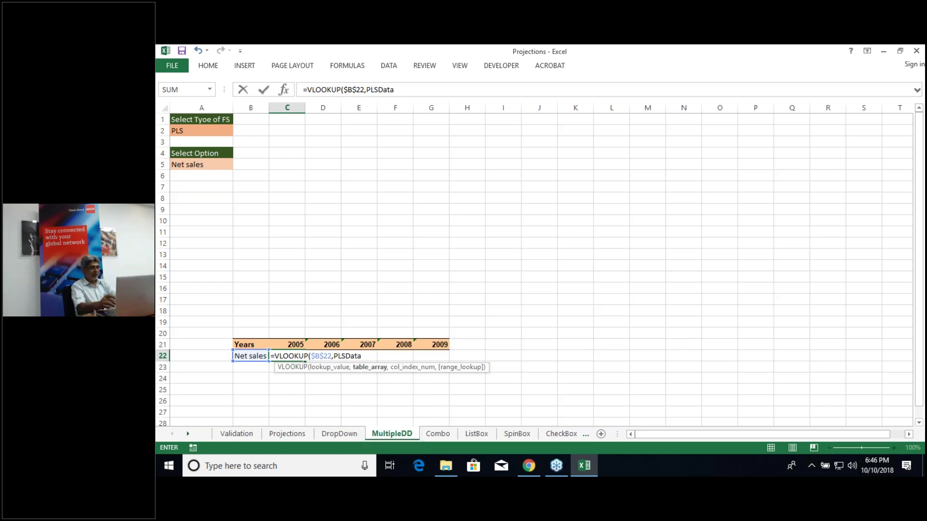
{"action": "type", "text": ","}
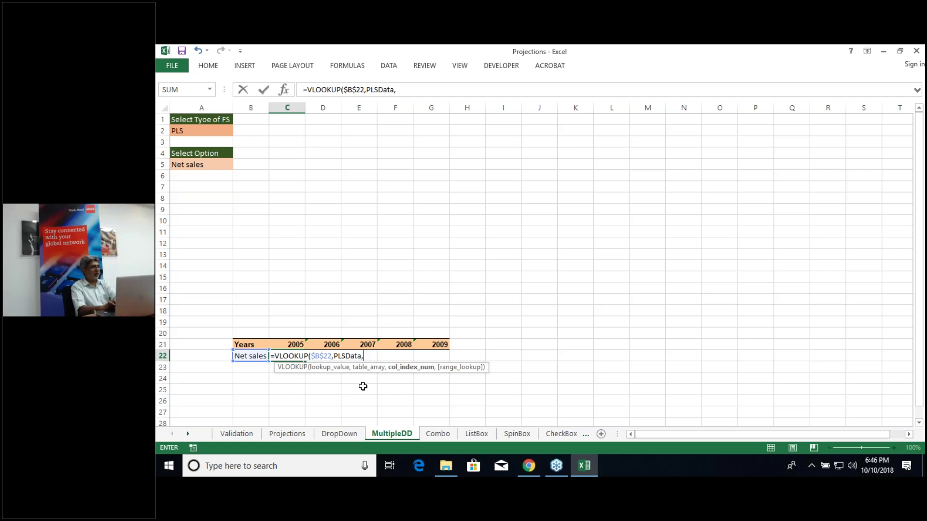
{"action": "type", "text": "2"}
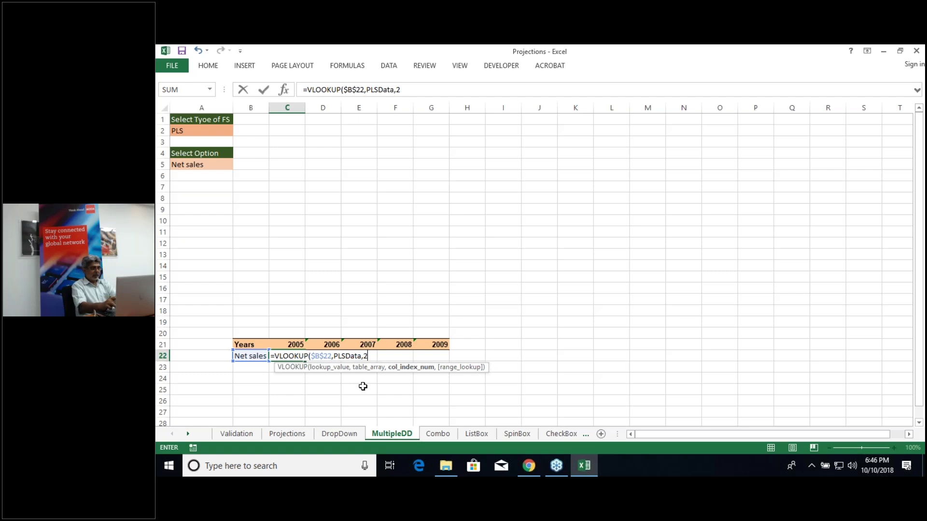
{"action": "type", "text": ","}
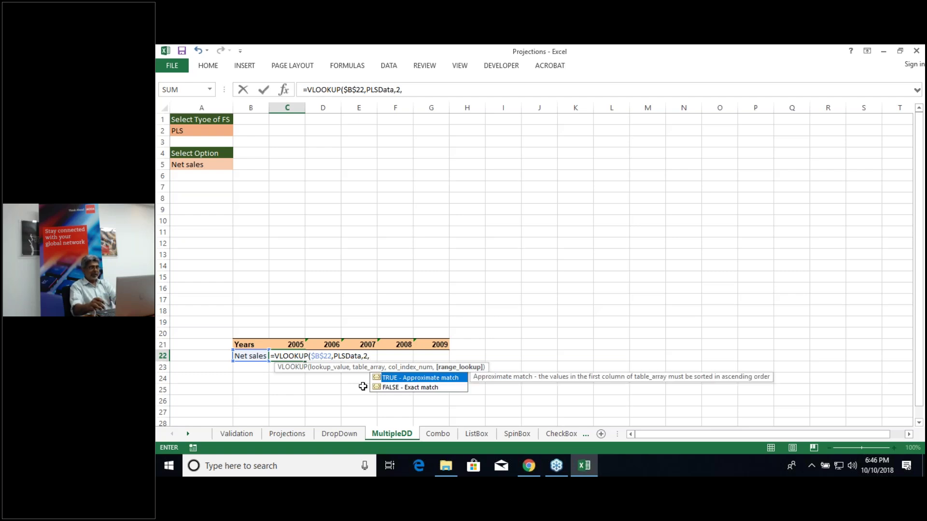
{"action": "type", "text": "0"}
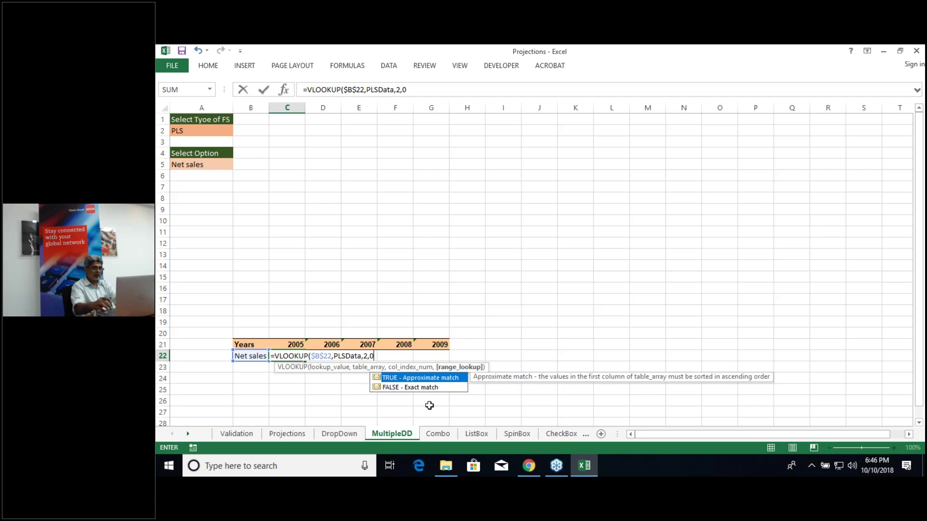
{"action": "type", "text": ")"}
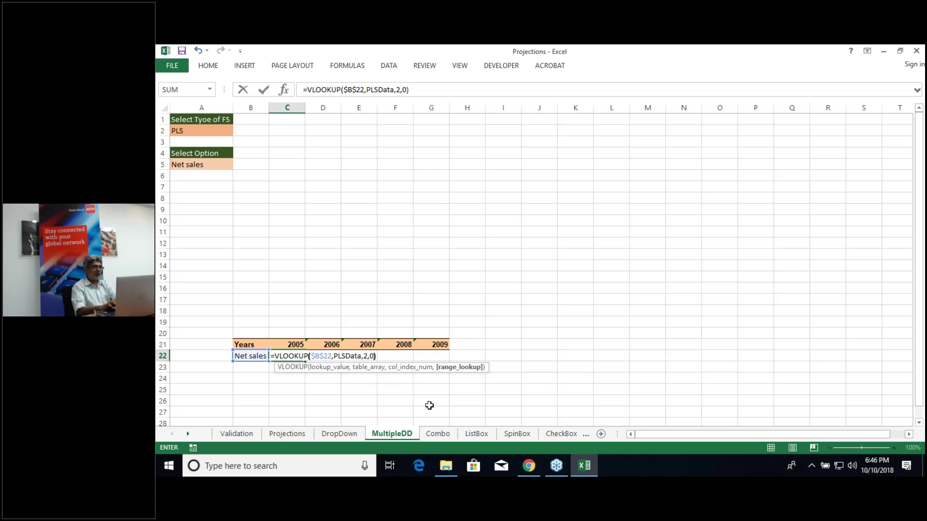
{"action": "key", "text": "Return"}
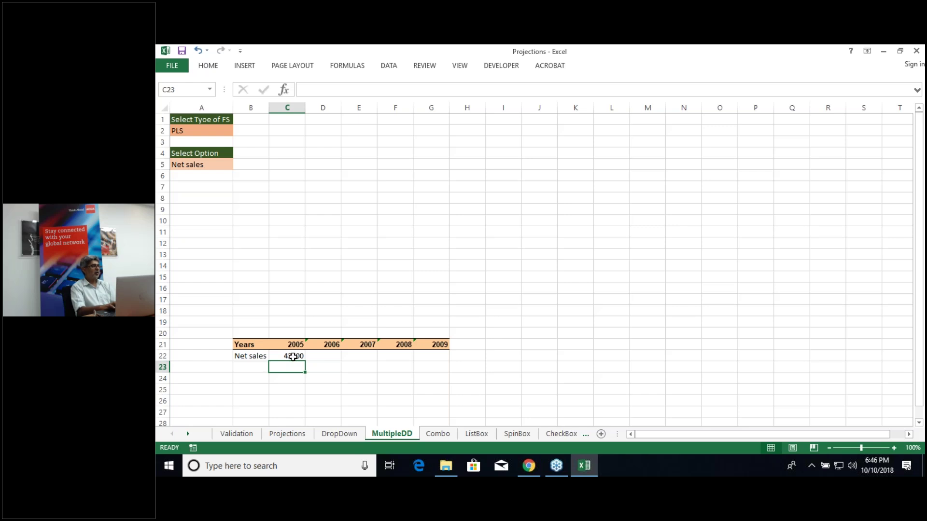
{"action": "left_click", "coordinate": [294, 356]}
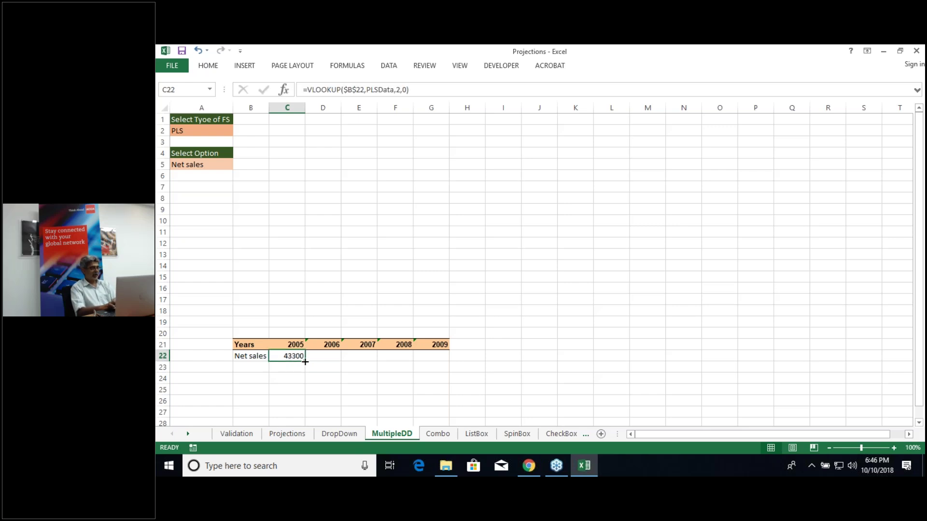
Step: Fill C22's lookup right to G22 and check the copied 2006 formula in D22
{"action": "left_click_drag", "start_coordinate": [305, 361], "coordinate": [444, 363]}
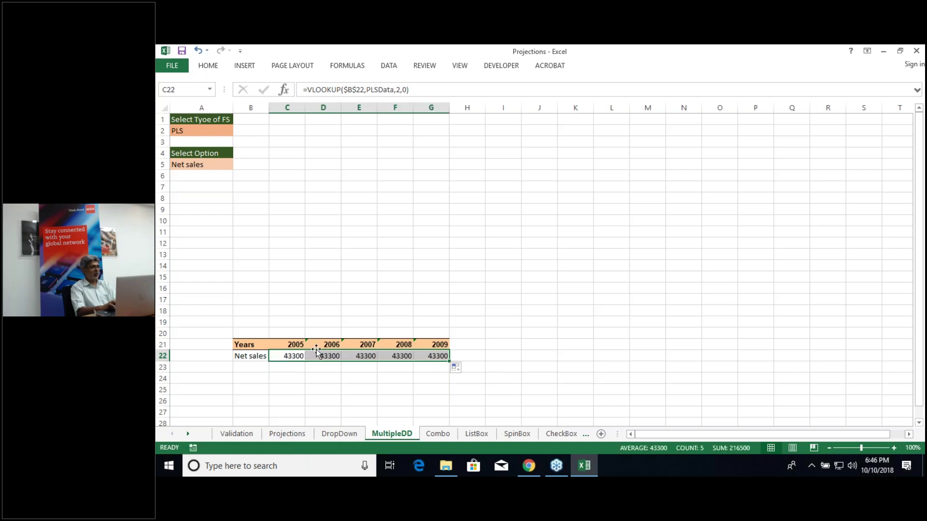
{"action": "double_click", "coordinate": [322, 356]}
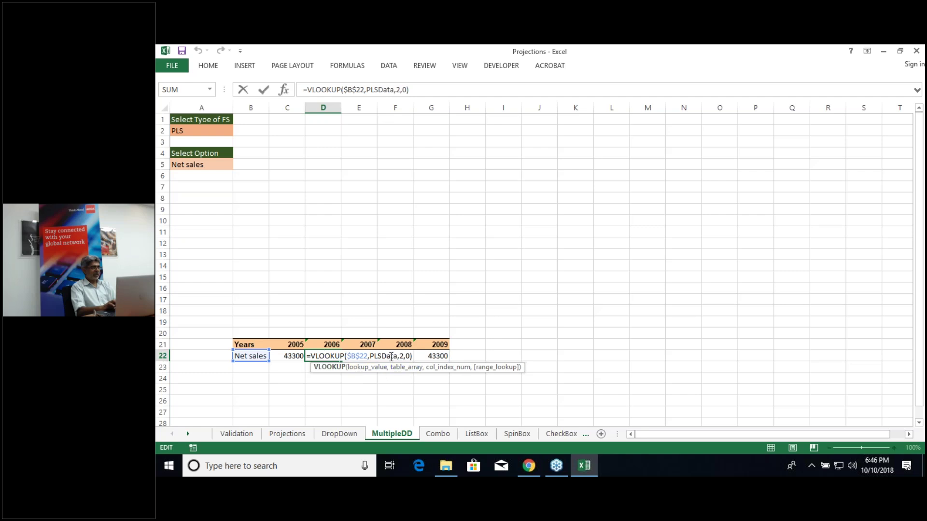
{"action": "key", "text": "Escape"}
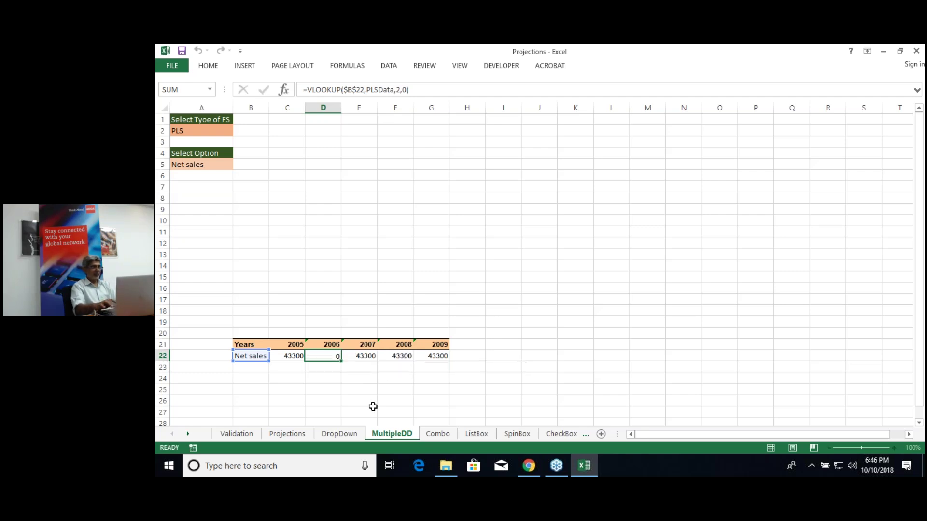
{"action": "key", "text": "Down"}
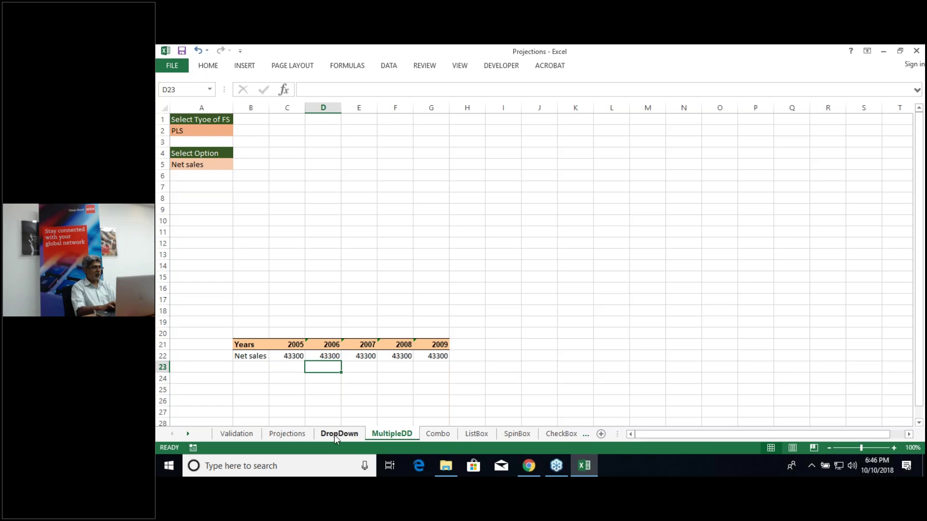
Step: Check the extent of the PLSData named range on the Projections sheet, then return to MultipleDD
{"action": "left_click", "coordinate": [280, 434]}
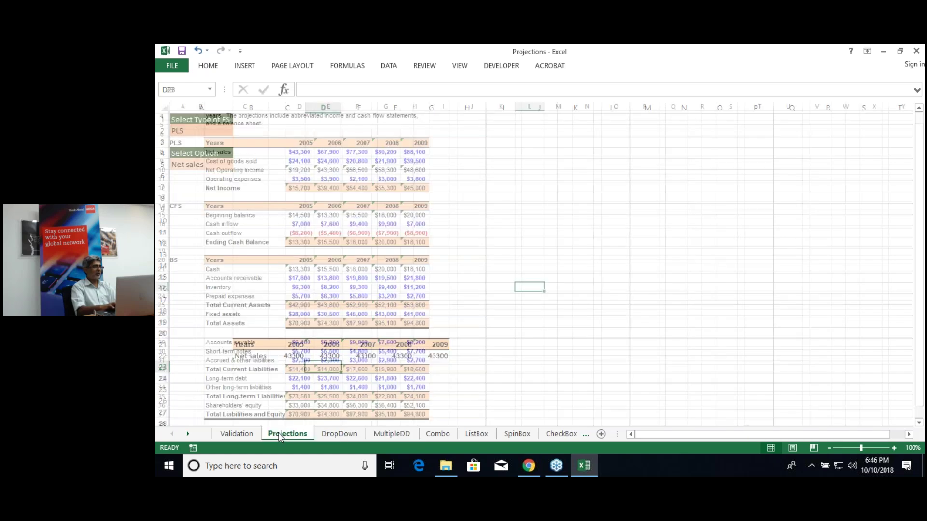
{"action": "left_click", "coordinate": [244, 143]}
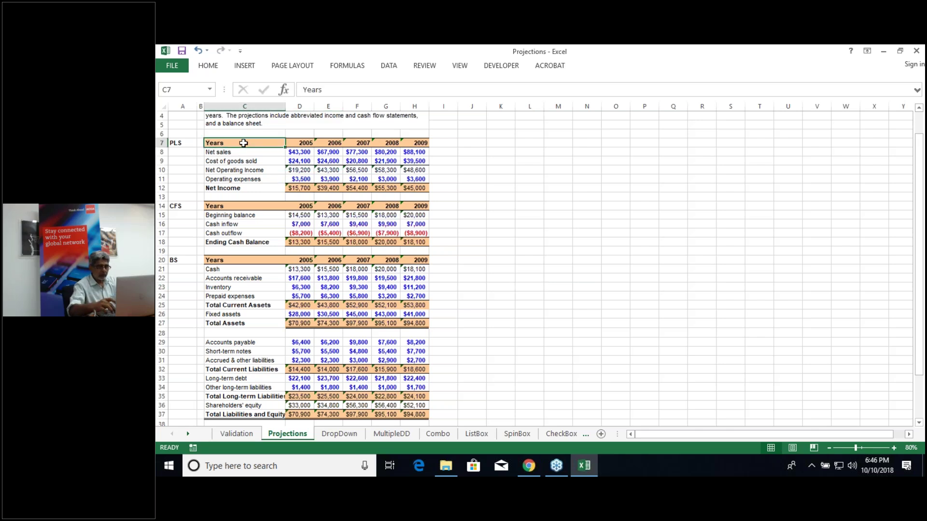
{"action": "left_click", "coordinate": [211, 91]}
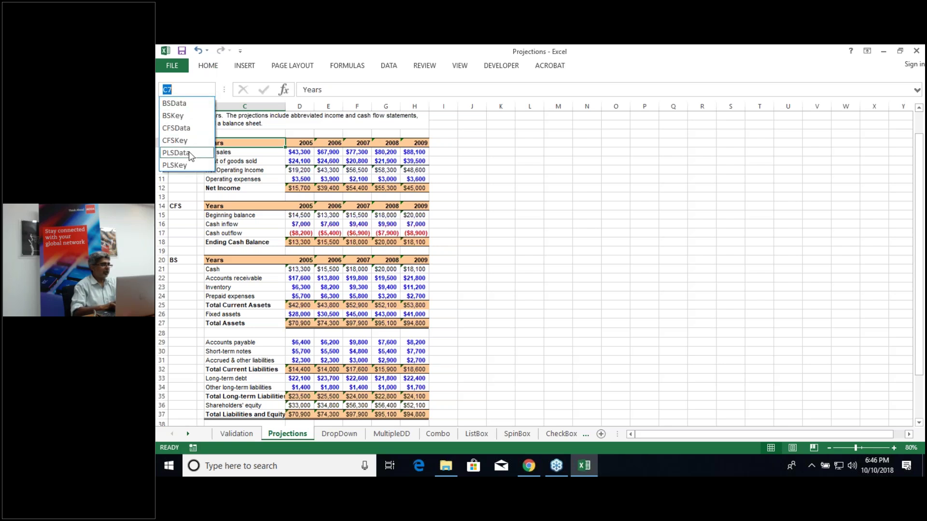
{"action": "left_click", "coordinate": [175, 152]}
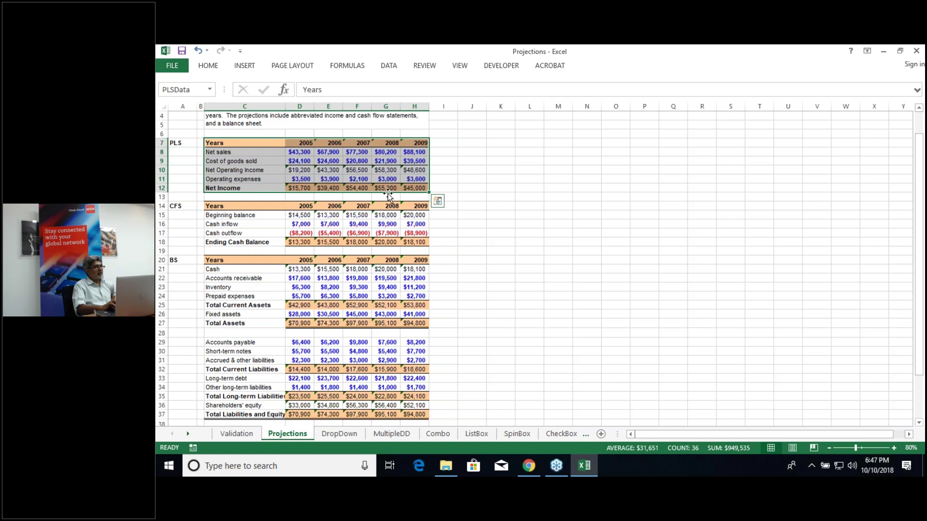
{"action": "left_click", "coordinate": [391, 434]}
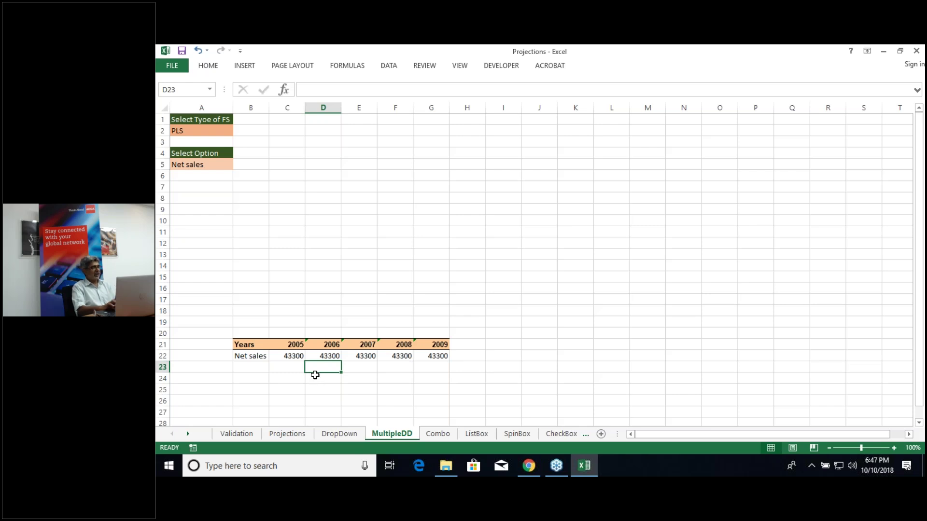
Step: Enter the column numbers 2, 3, 4, 5 and 6 in C23:G23 under the 2005–2009 years
{"action": "left_click", "coordinate": [297, 334]}
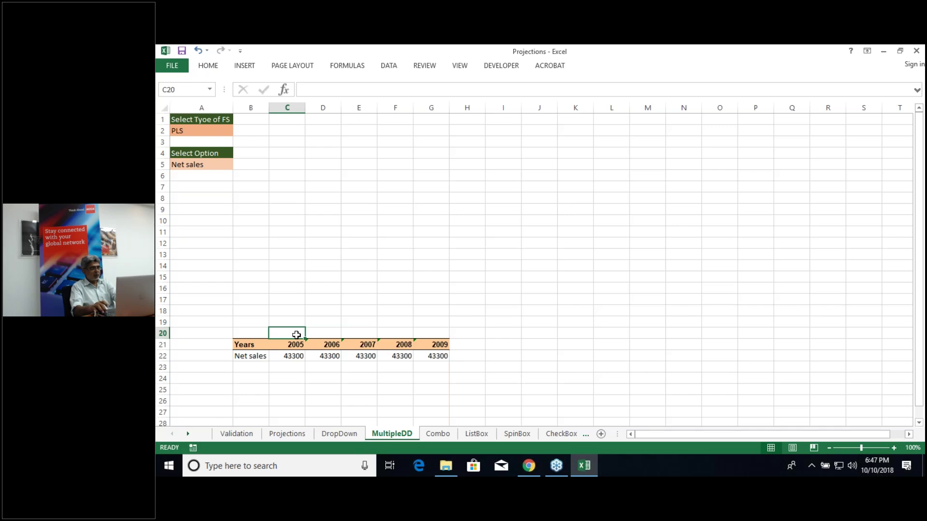
{"action": "key", "text": "Down"}
{"action": "key", "text": "Down"}
{"action": "key", "text": "Down"}
{"action": "type", "text": "2"}
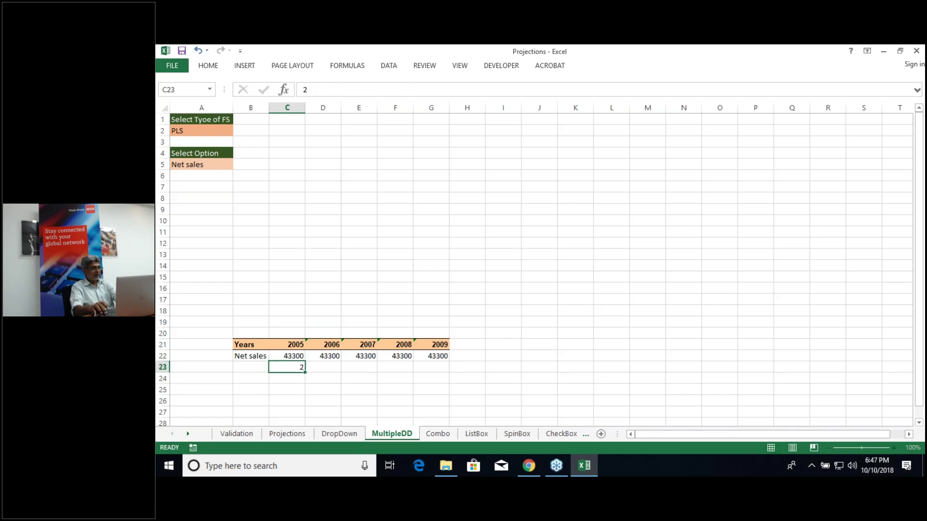
{"action": "key", "text": "Tab"}
{"action": "type", "text": "3"}
{"action": "key", "text": "Tab"}
{"action": "type", "text": "4"}
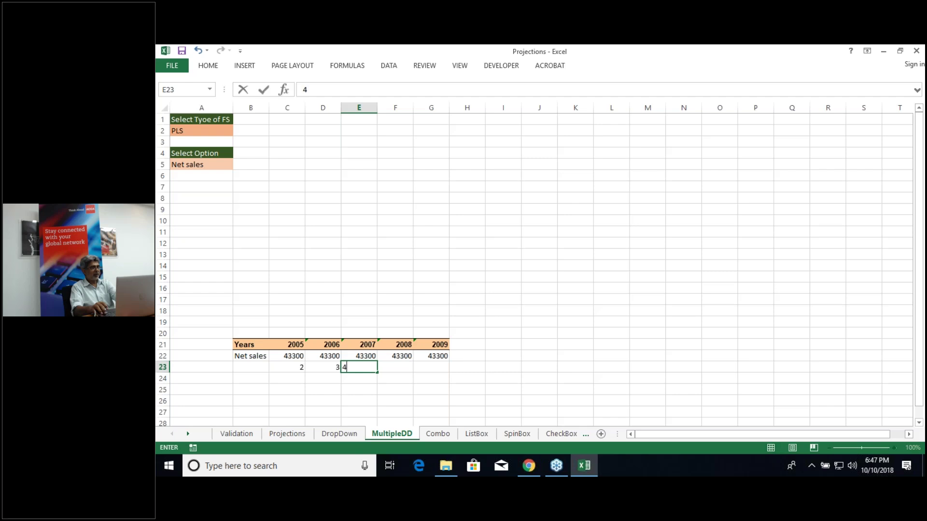
{"action": "key", "text": "Tab"}
{"action": "type", "text": "5"}
{"action": "key", "text": "Tab"}
{"action": "type", "text": "6"}
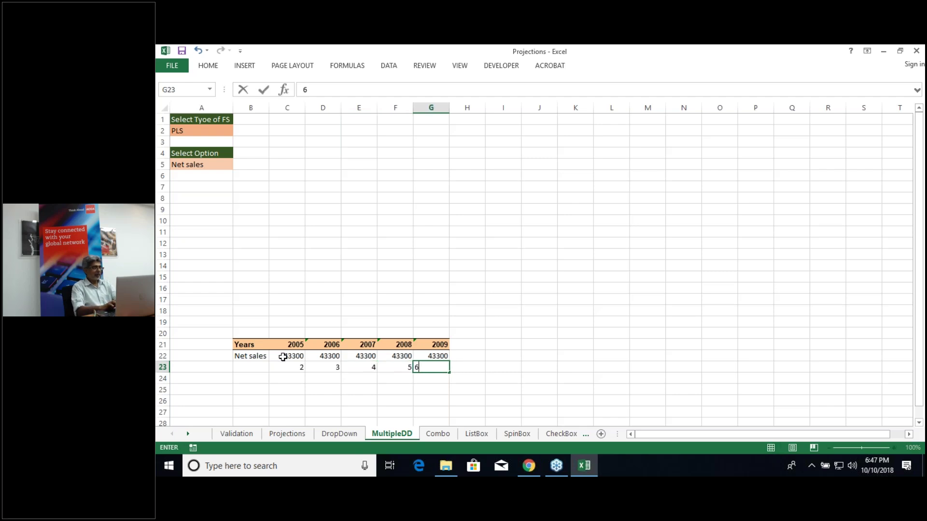
{"action": "left_click", "coordinate": [292, 388]}
{"action": "left_click", "coordinate": [293, 368]}
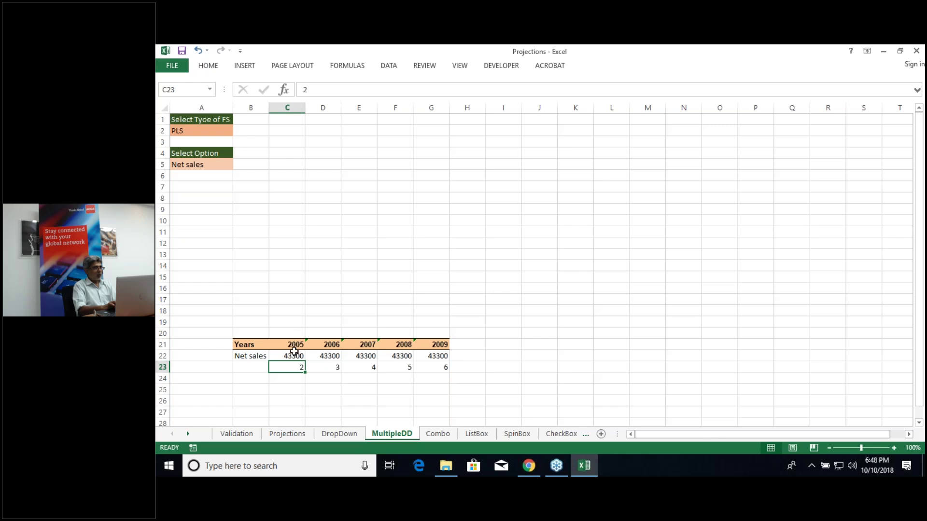
Step: Swap C22's column index 2 for C23 and fill to G22, giving 43300, 67900, 77300, 80200, 88100
{"action": "left_click", "coordinate": [294, 356]}
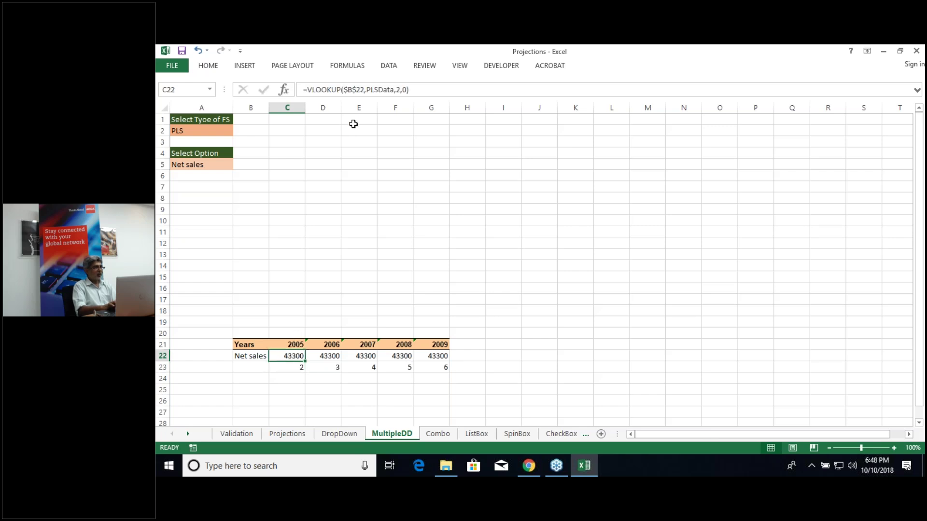
{"action": "double_click", "coordinate": [398, 89]}
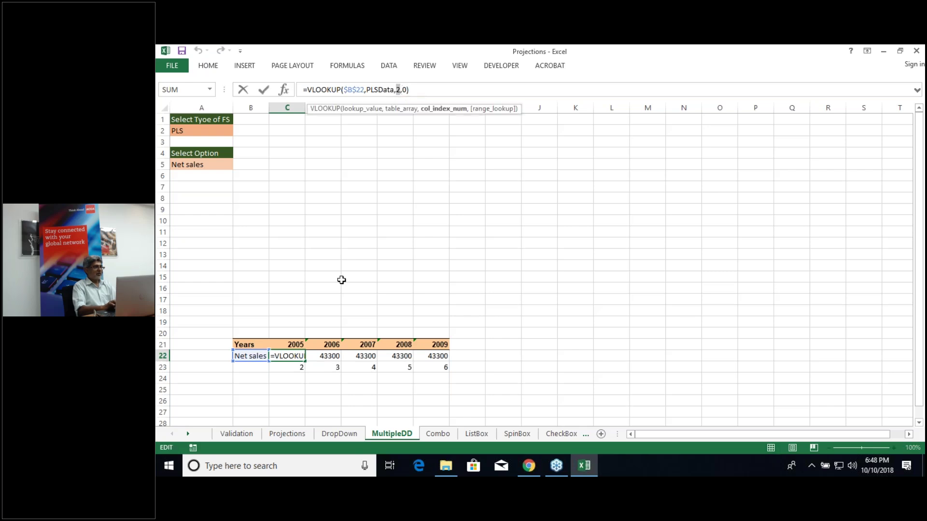
{"action": "left_click", "coordinate": [298, 367]}
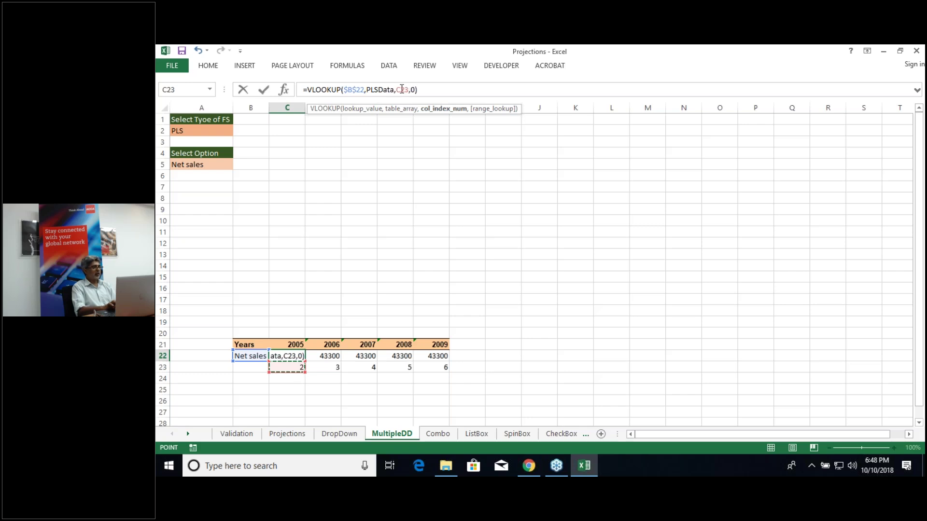
{"action": "key", "text": "Return"}
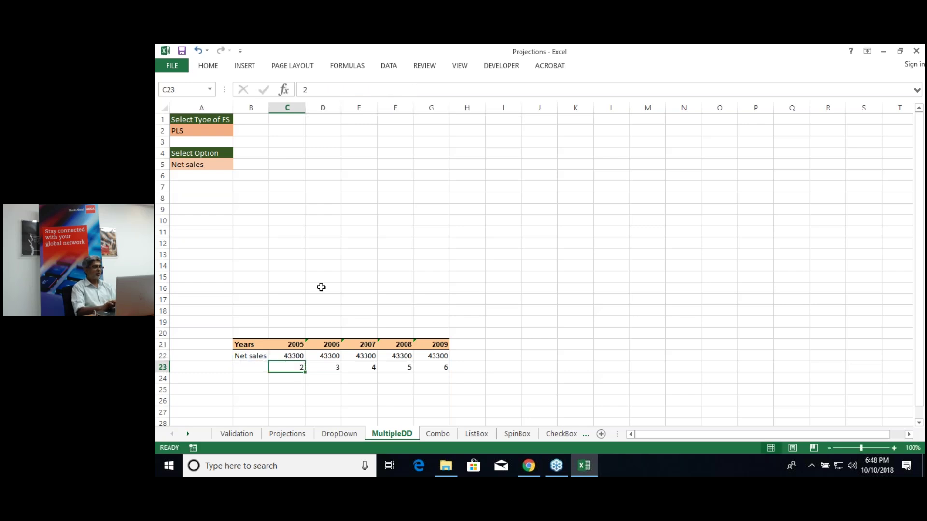
{"action": "left_click", "coordinate": [299, 356]}
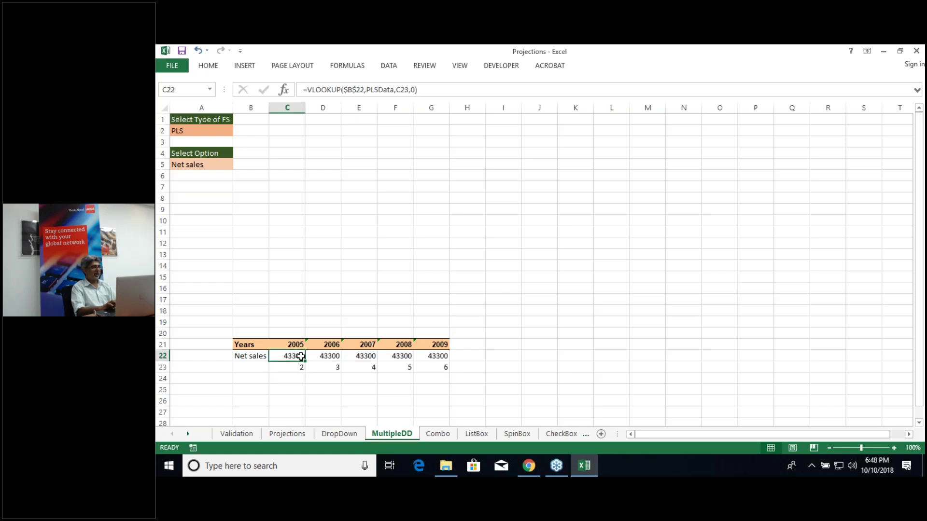
{"action": "left_click_drag", "start_coordinate": [306, 362], "coordinate": [448, 361]}
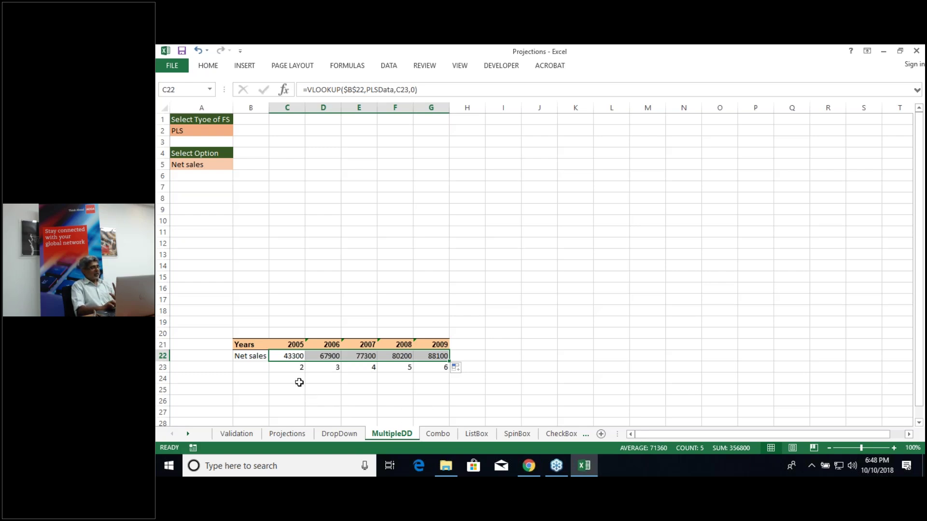
Step: Insert a column chart of the Net sales row B22:G22 with Alt+F1 and place it above the table
{"action": "left_click", "coordinate": [254, 345]}
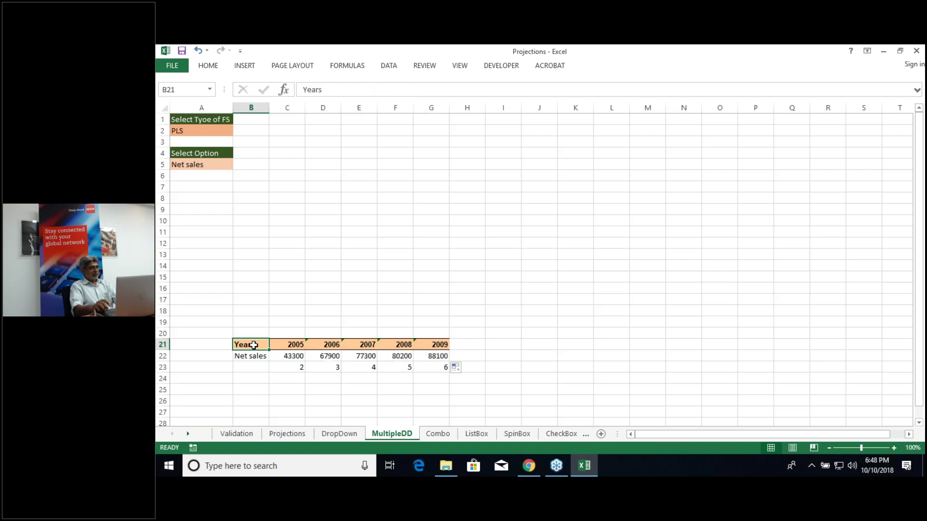
{"action": "key", "text": "Down"}
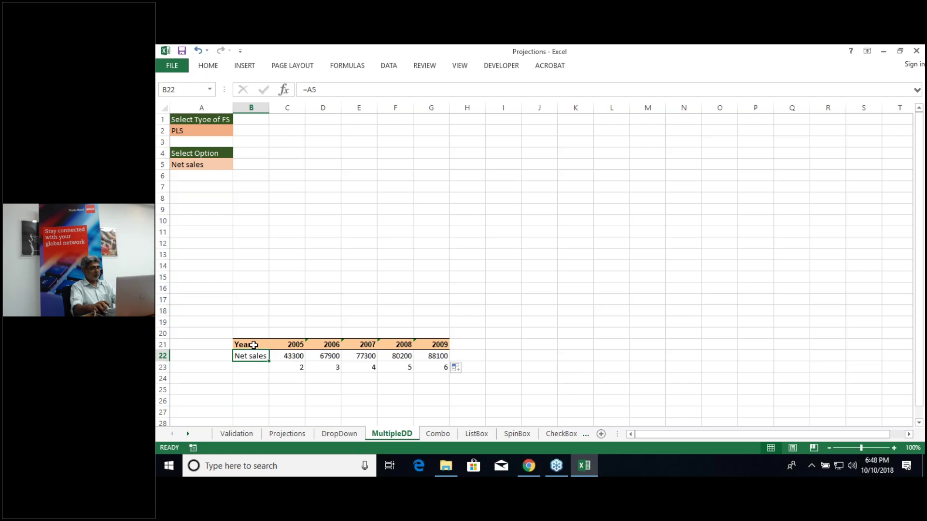
{"action": "key", "text": "ctrl+Right"}
{"action": "key", "text": "Left"}
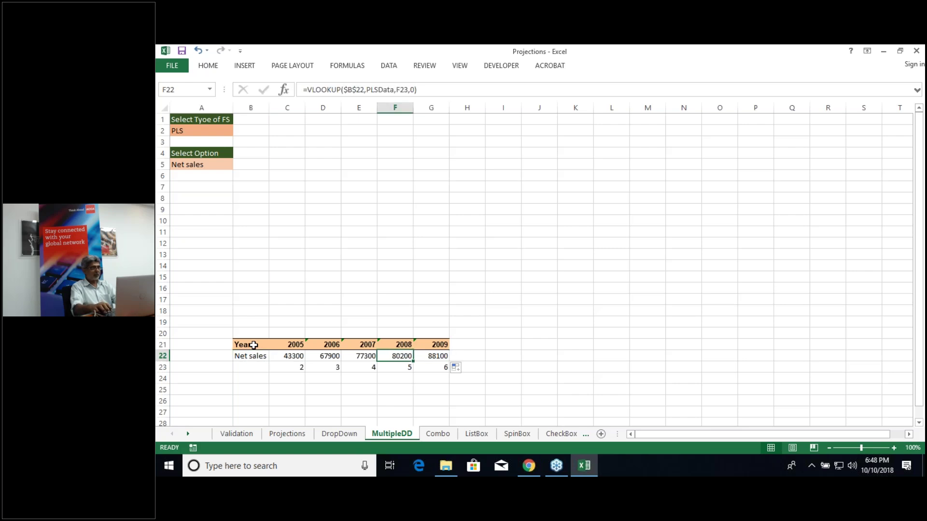
{"action": "key", "text": "ctrl+Left"}
{"action": "key", "text": "ctrl+shift+Right"}
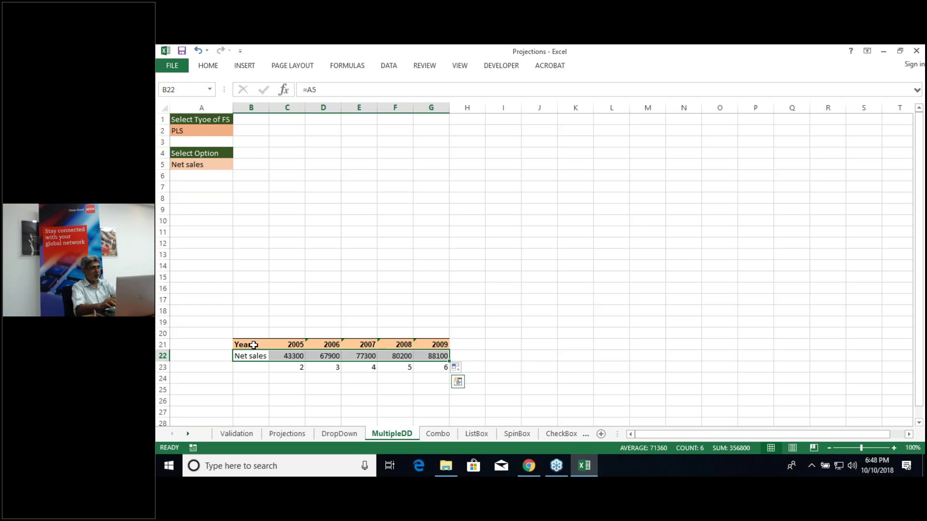
{"action": "key", "text": "alt+F1"}
{"action": "left_click_drag", "start_coordinate": [484, 213], "coordinate": [414, 146]}
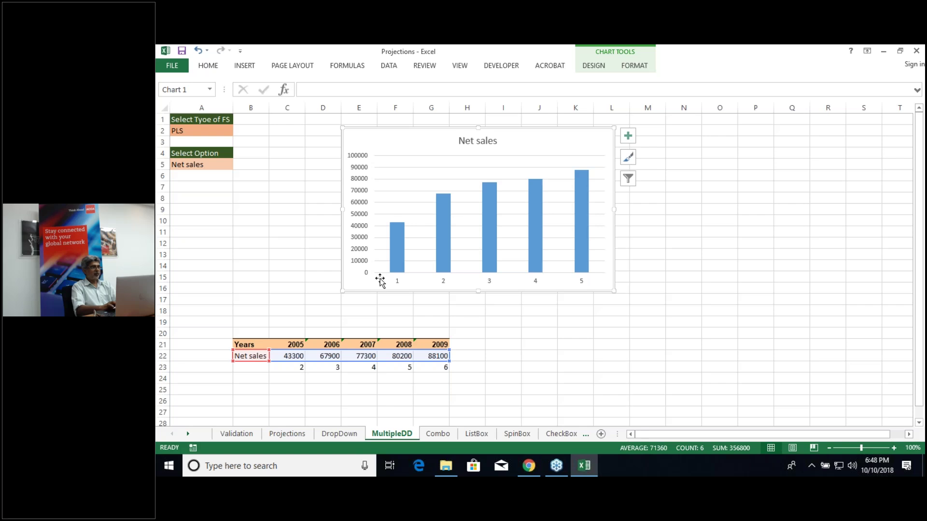
Step: Set the chart's horizontal axis labels to the years in C21:G21
{"action": "left_click", "coordinate": [594, 68]}
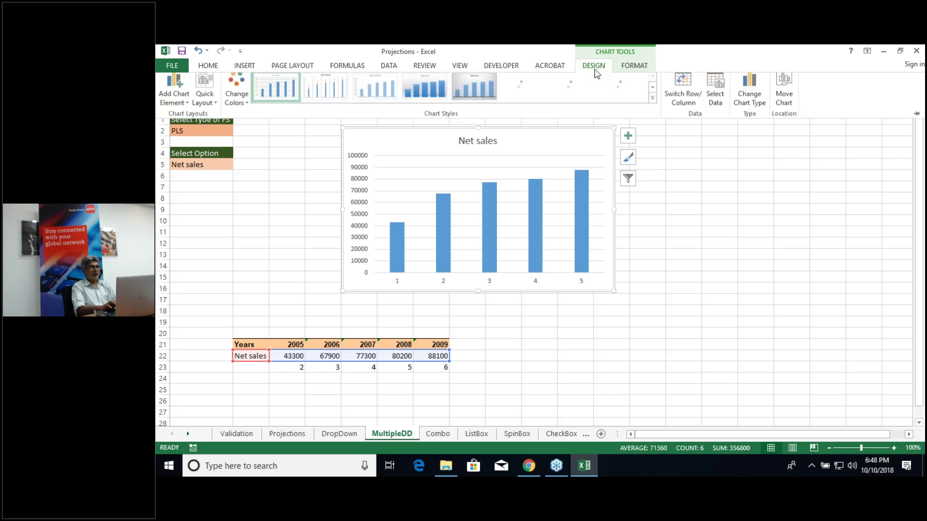
{"action": "left_click", "coordinate": [715, 94]}
{"action": "left_click", "coordinate": [728, 294]}
{"action": "left_click_drag", "start_coordinate": [295, 343], "coordinate": [427, 344]}
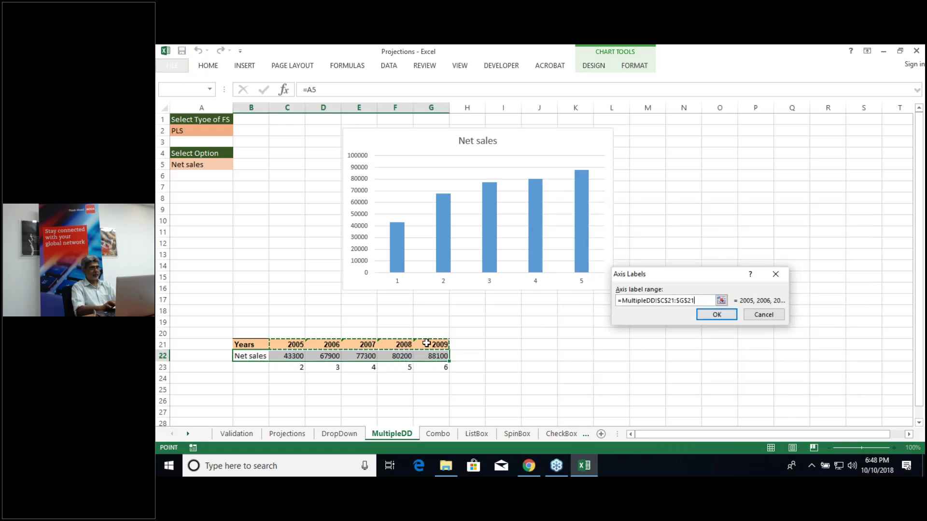
{"action": "left_click", "coordinate": [705, 314]}
{"action": "left_click", "coordinate": [705, 314]}
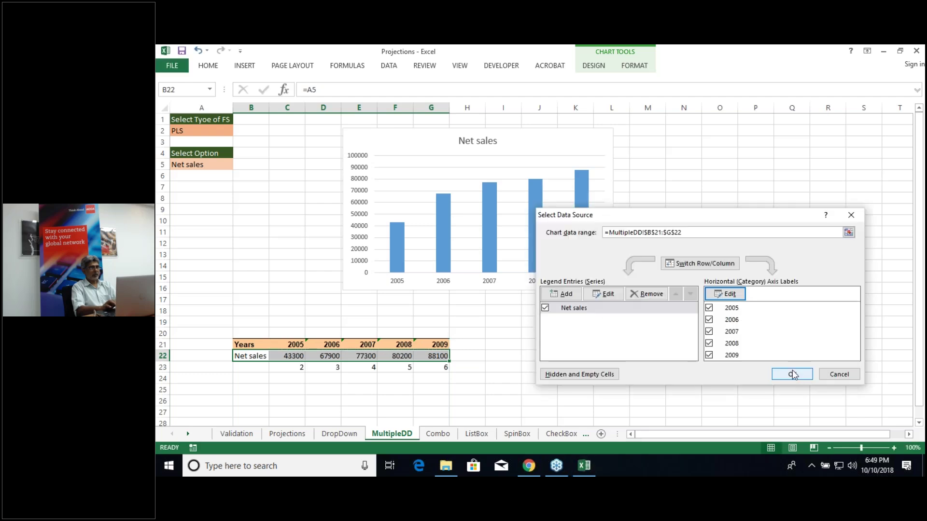
{"action": "left_click", "coordinate": [792, 370]}
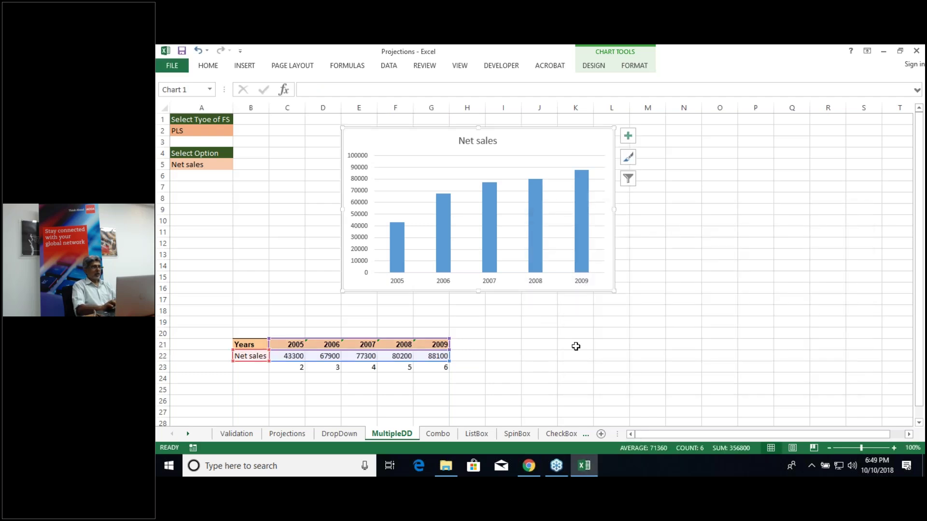
{"action": "left_click", "coordinate": [576, 345]}
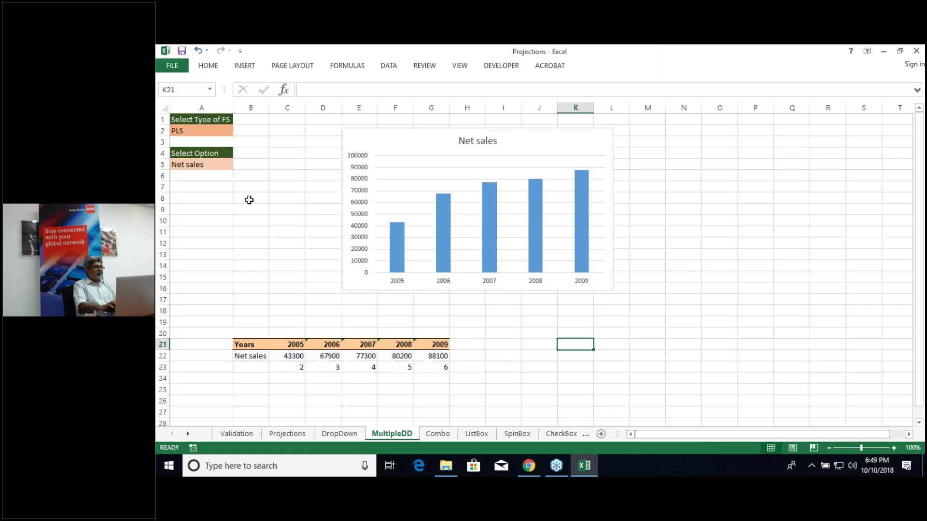
Step: Try the A5 option dropdown with Cost of goods sold, then Net Operating Income
{"action": "left_click", "coordinate": [206, 130]}
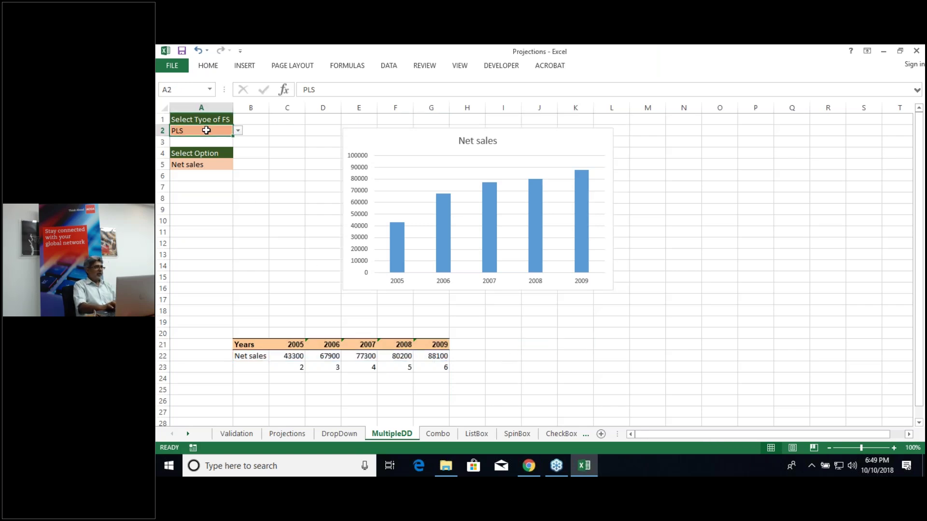
{"action": "left_click", "coordinate": [216, 165]}
{"action": "left_click", "coordinate": [238, 165]}
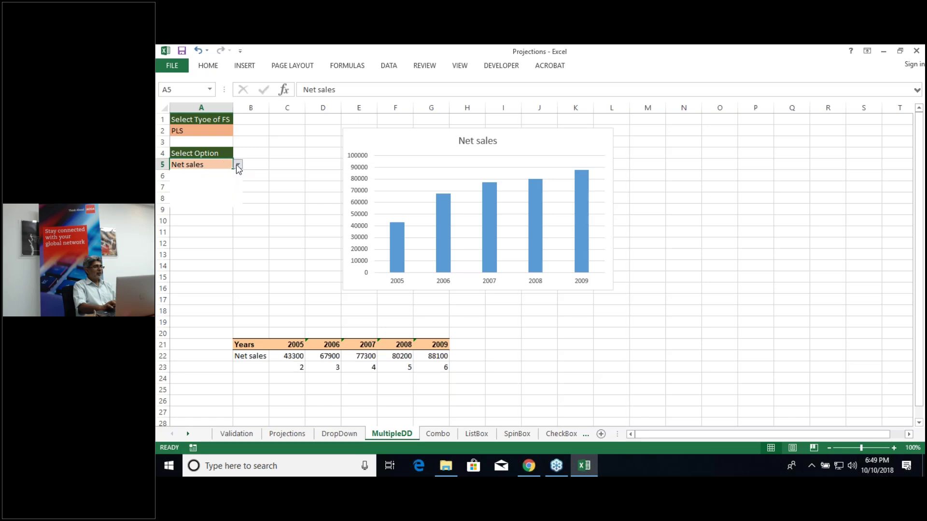
{"action": "left_click", "coordinate": [223, 181]}
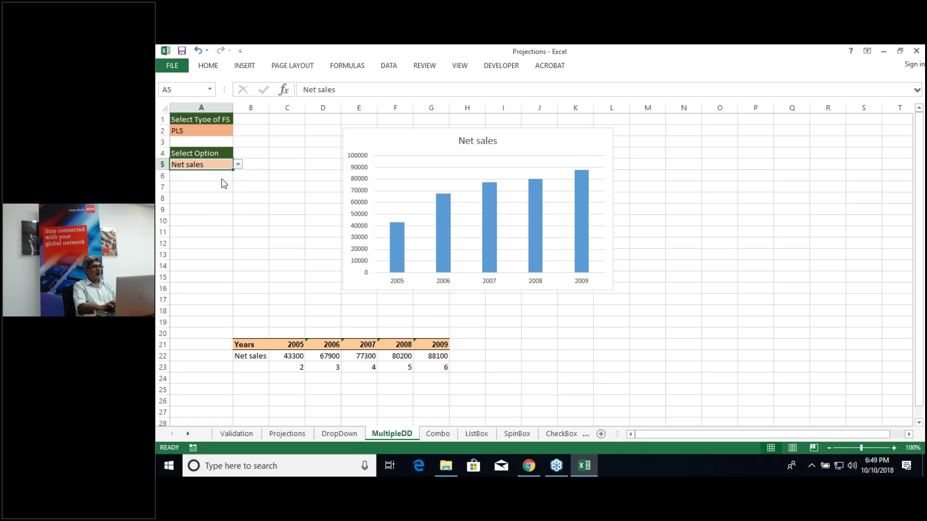
{"action": "left_click", "coordinate": [240, 164]}
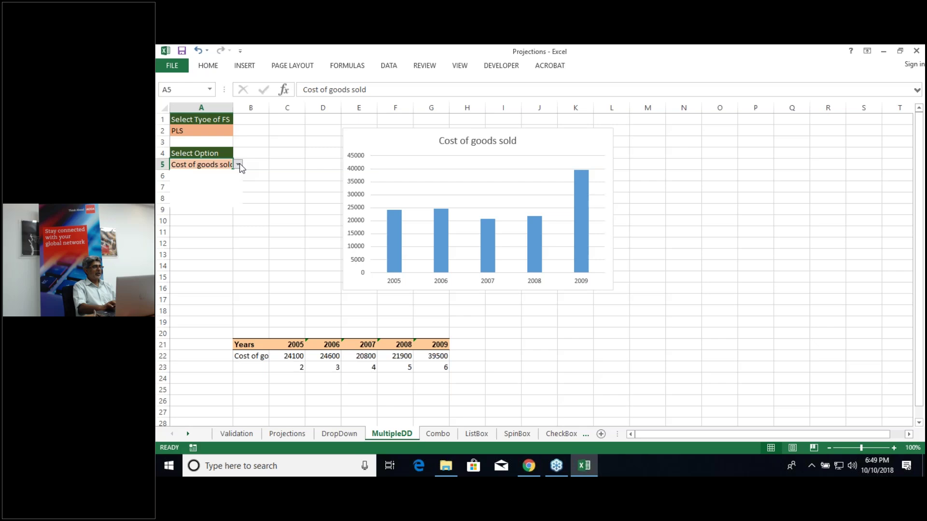
{"action": "left_click", "coordinate": [229, 188]}
{"action": "left_click", "coordinate": [229, 188]}
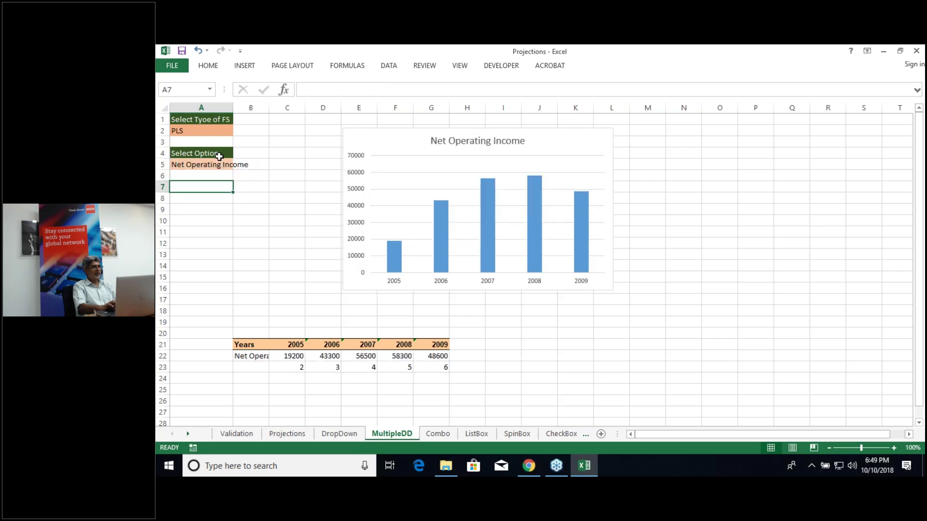
Step: Switch the FS type in A2 to CFS and the option to Cash inflow, then inspect C22's formula
{"action": "left_click", "coordinate": [207, 131]}
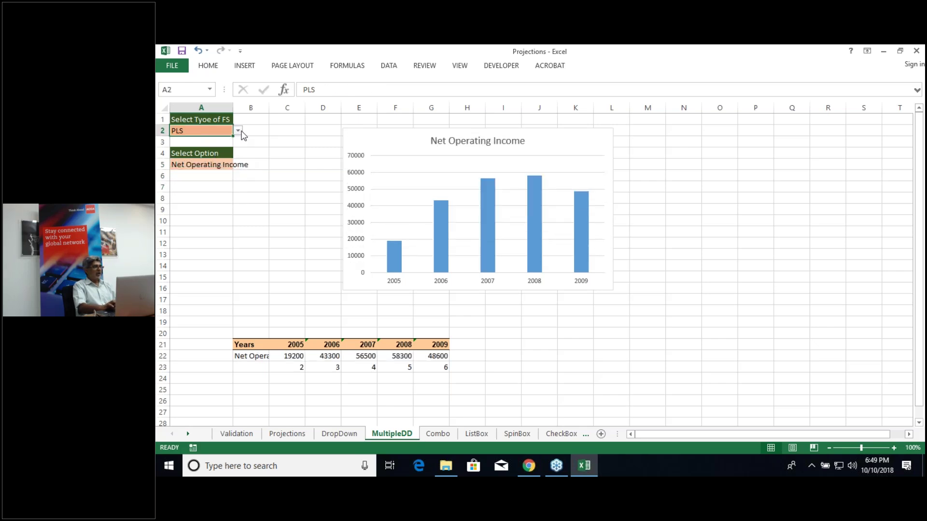
{"action": "left_click", "coordinate": [238, 130]}
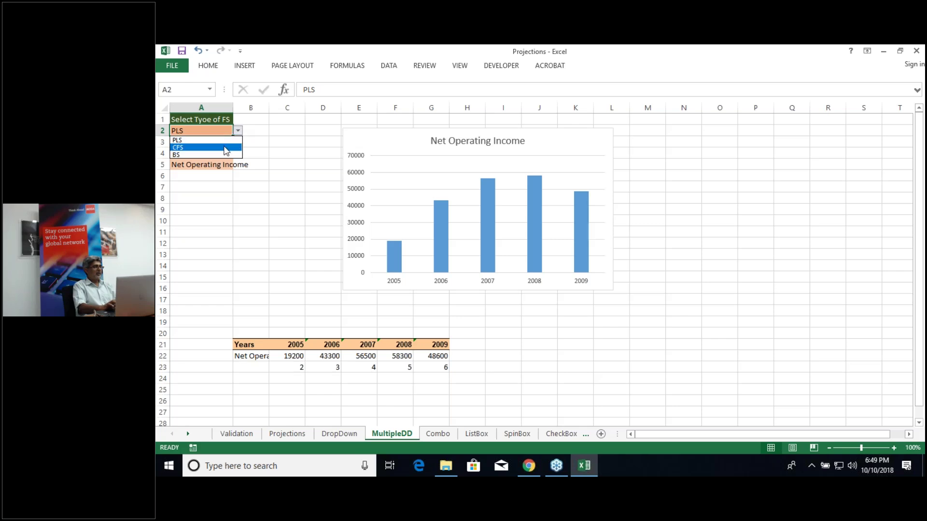
{"action": "left_click", "coordinate": [225, 147]}
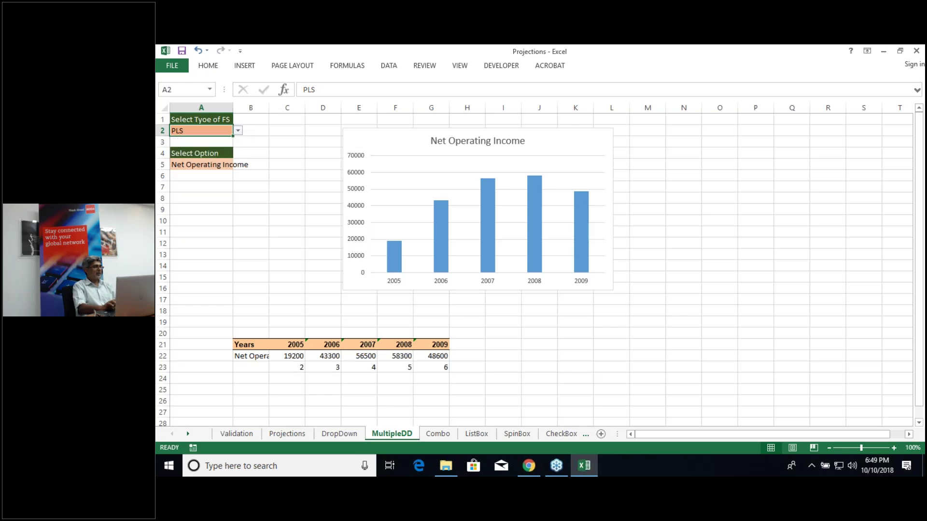
{"action": "left_click", "coordinate": [217, 166]}
{"action": "left_click", "coordinate": [238, 165]}
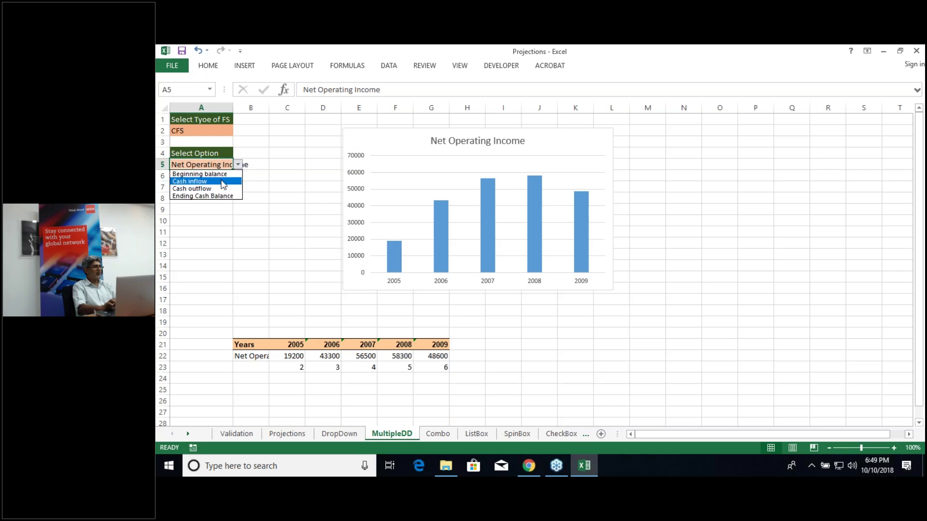
{"action": "left_click", "coordinate": [223, 182]}
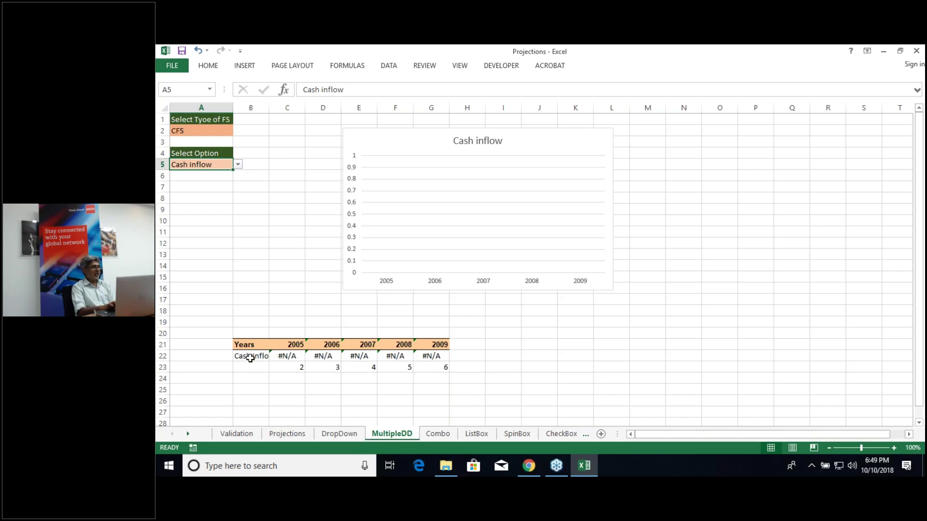
{"action": "left_click", "coordinate": [281, 356]}
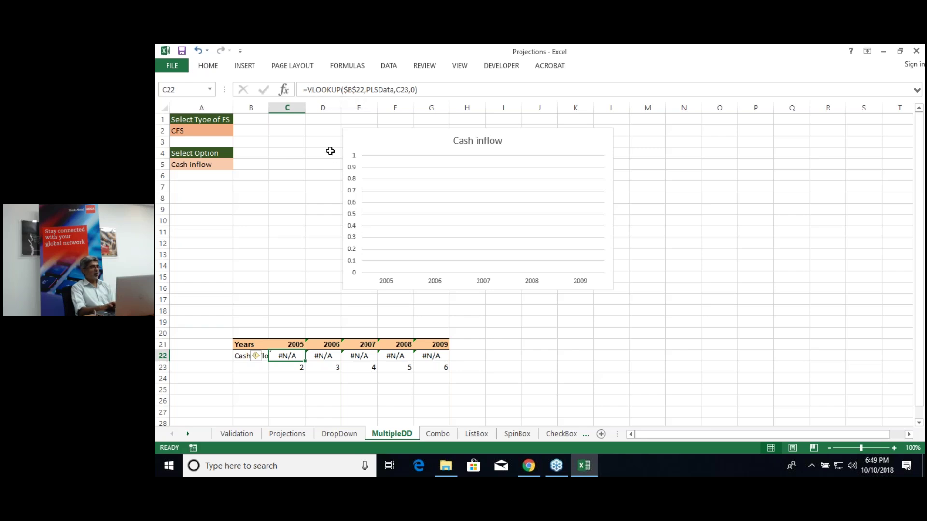
Step: Wrap C22's lookup in IF($A$2="PLS", so it applies only for the PLS type
{"action": "left_click", "coordinate": [309, 90]}
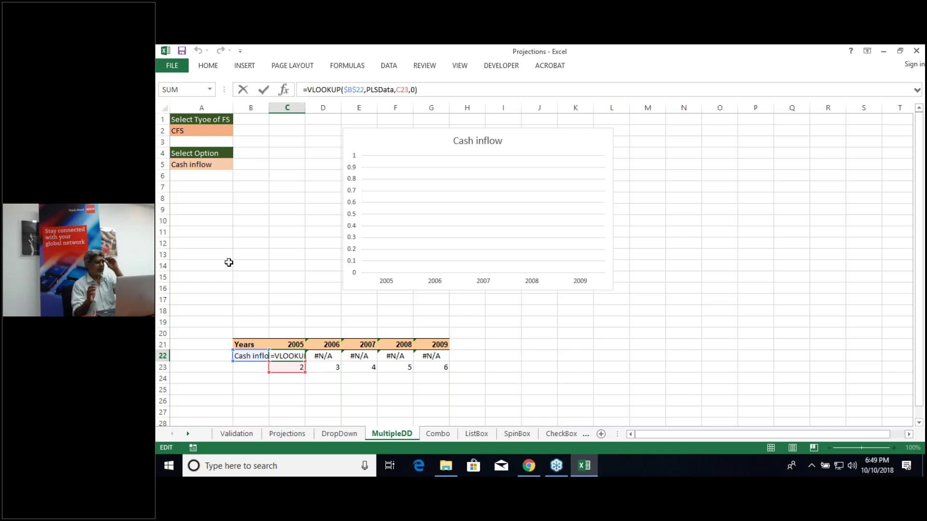
{"action": "type", "text": "IF("}
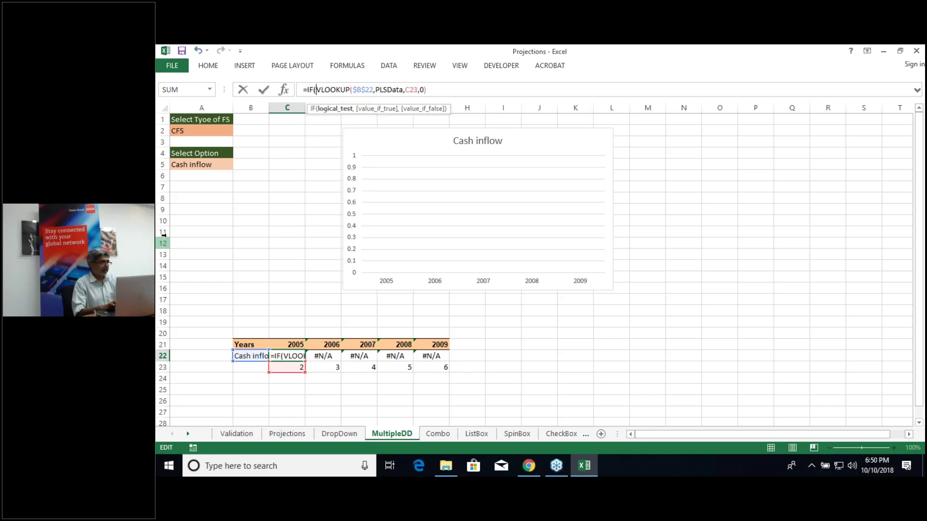
{"action": "left_click", "coordinate": [201, 134]}
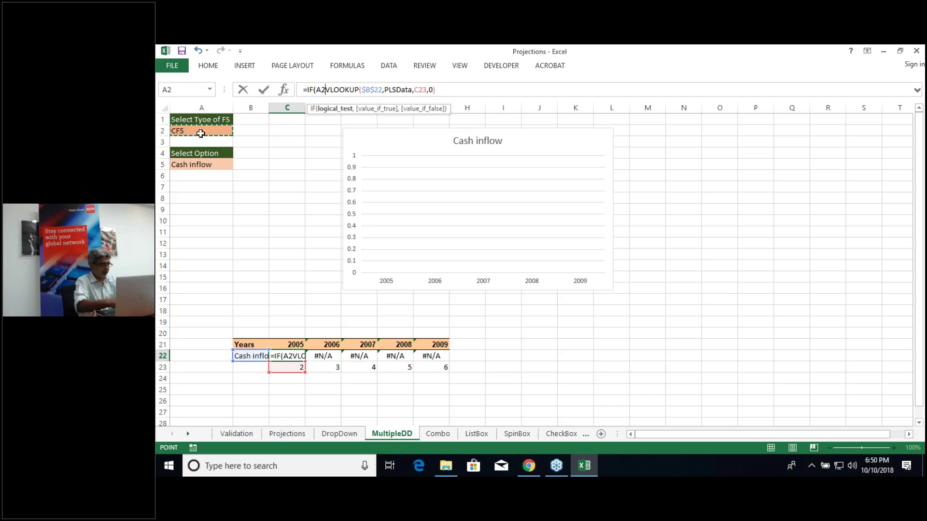
{"action": "key", "text": "Right"}
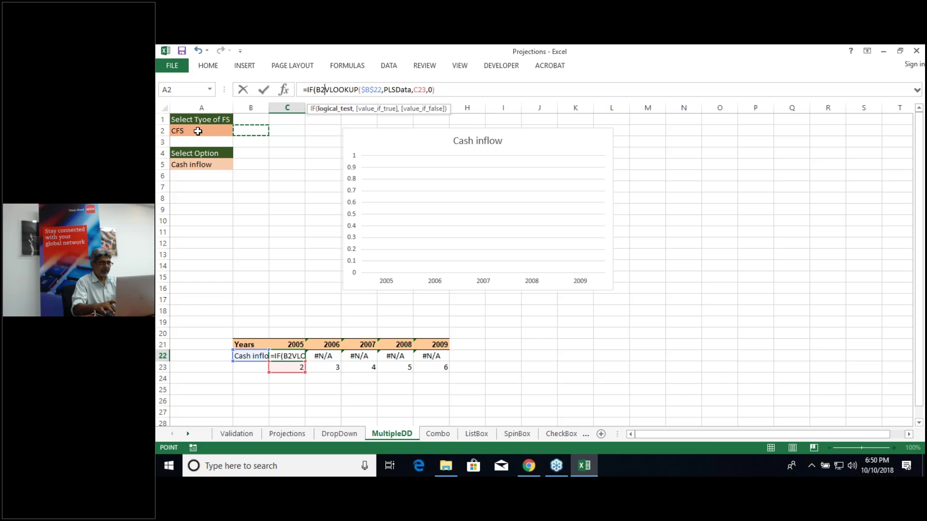
{"action": "key", "text": "Left"}
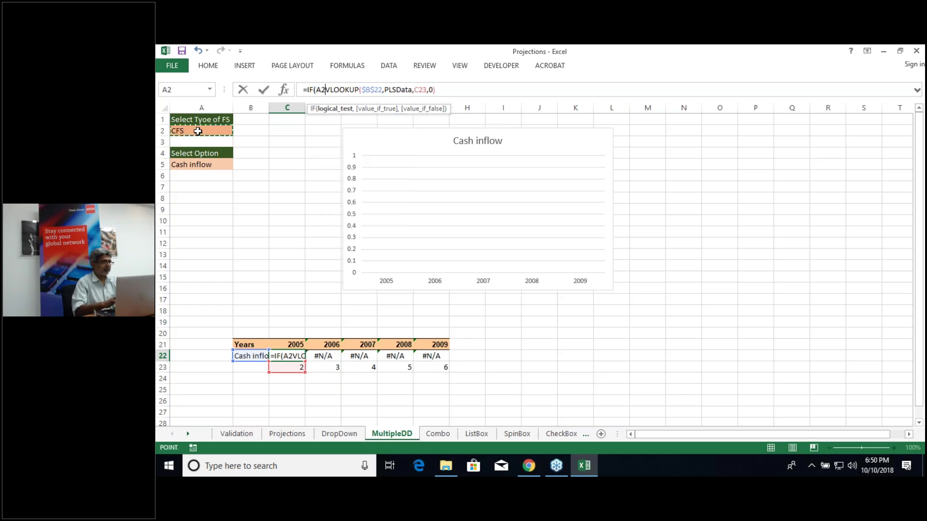
{"action": "key", "text": "Right"}
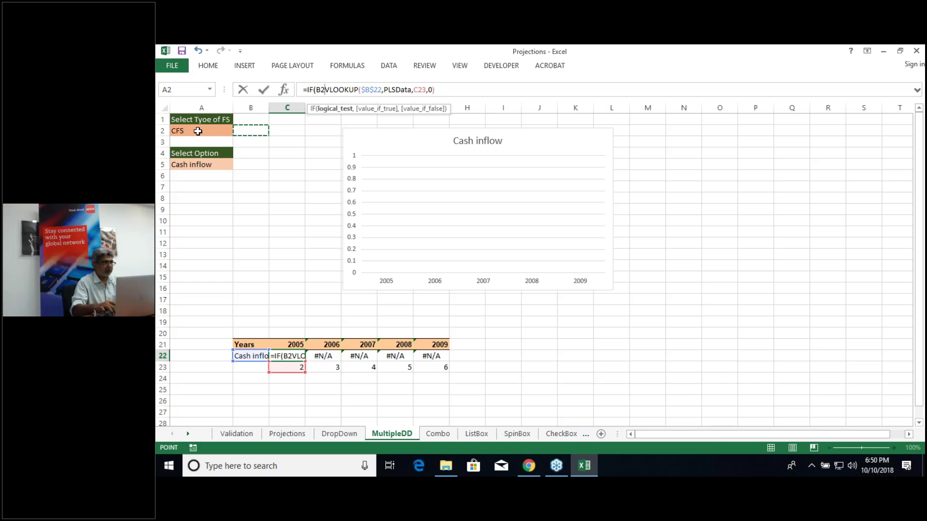
{"action": "key", "text": "Left"}
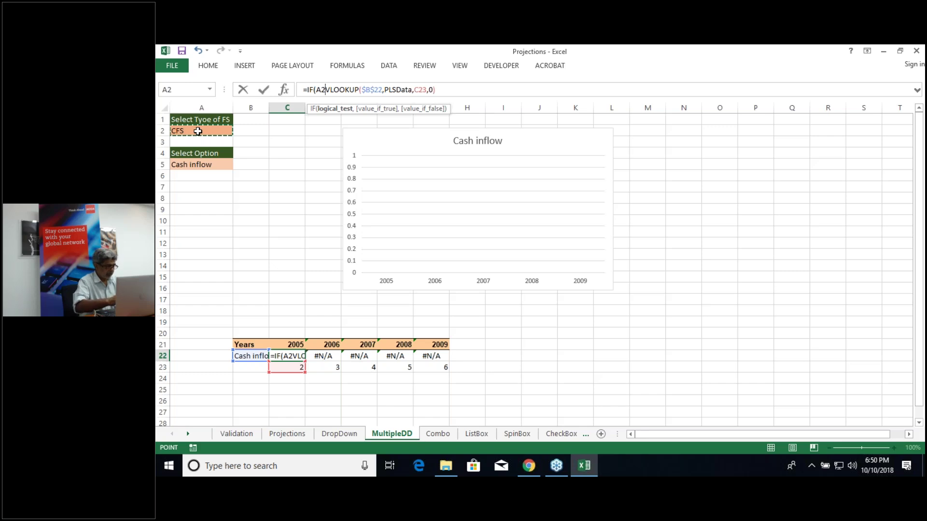
{"action": "key", "text": "F4"}
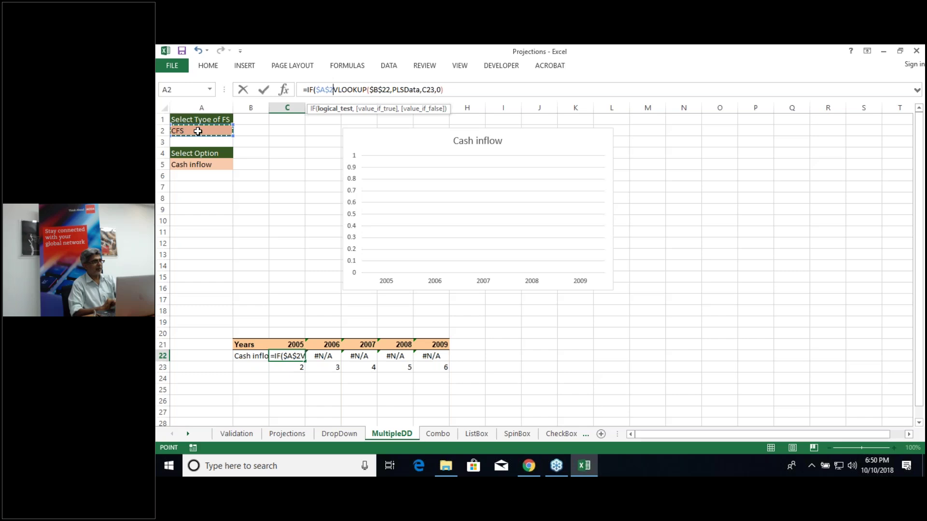
{"action": "type", "text": "="}
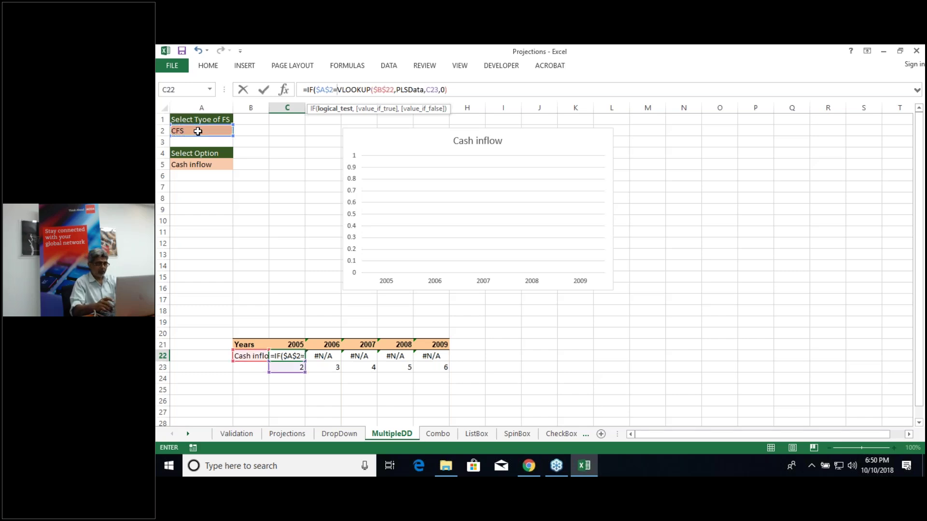
{"action": "type", "text": "\"PL"}
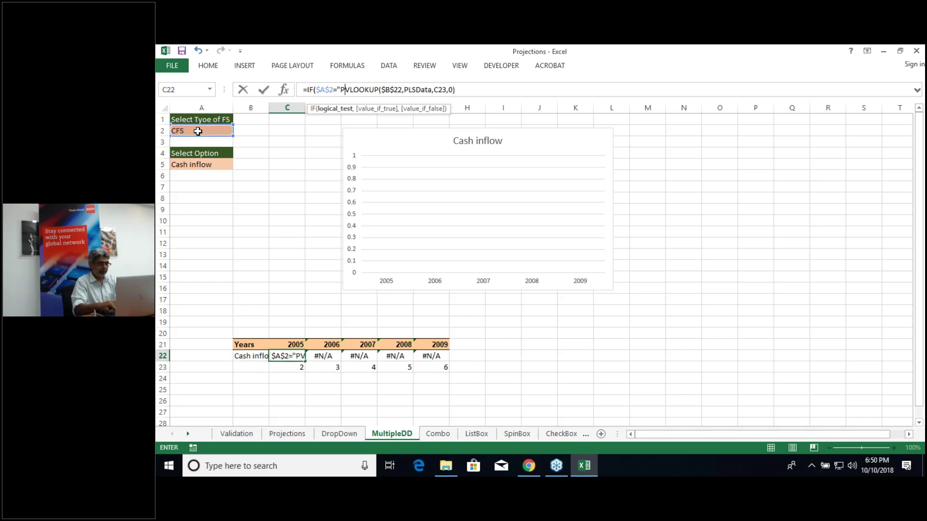
{"action": "type", "text": "S\""}
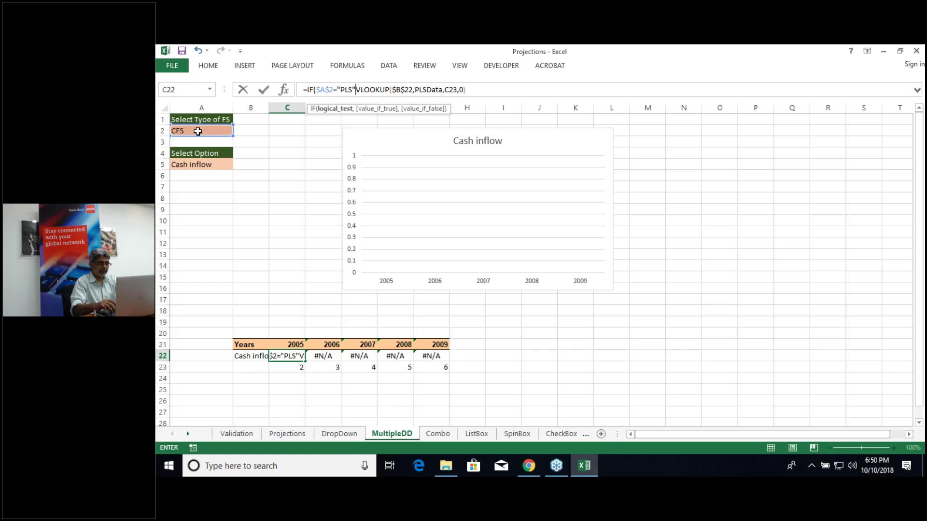
{"action": "type", "text": ","}
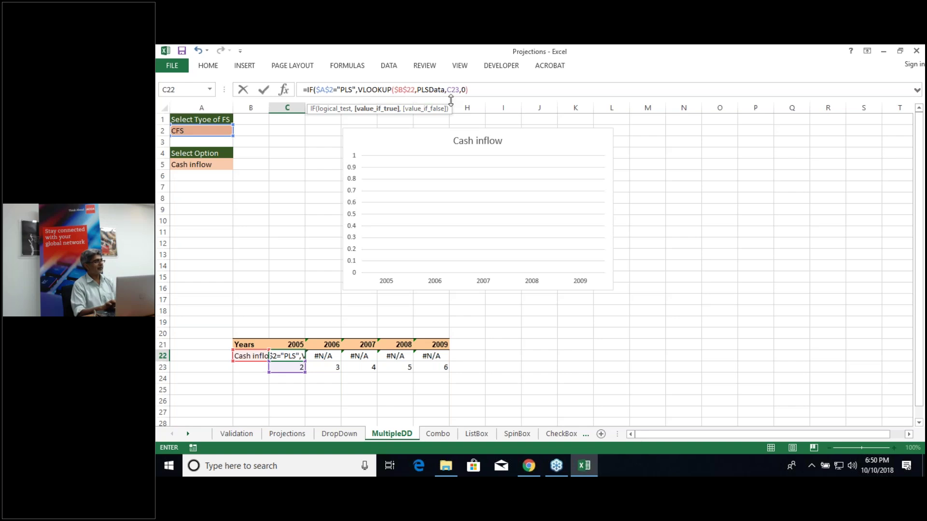
Step: Append a nested IF($A$2="CFS", branch starting a second VLOOKUP at the formula's end
{"action": "left_click", "coordinate": [474, 91]}
{"action": "type", "text": ","}
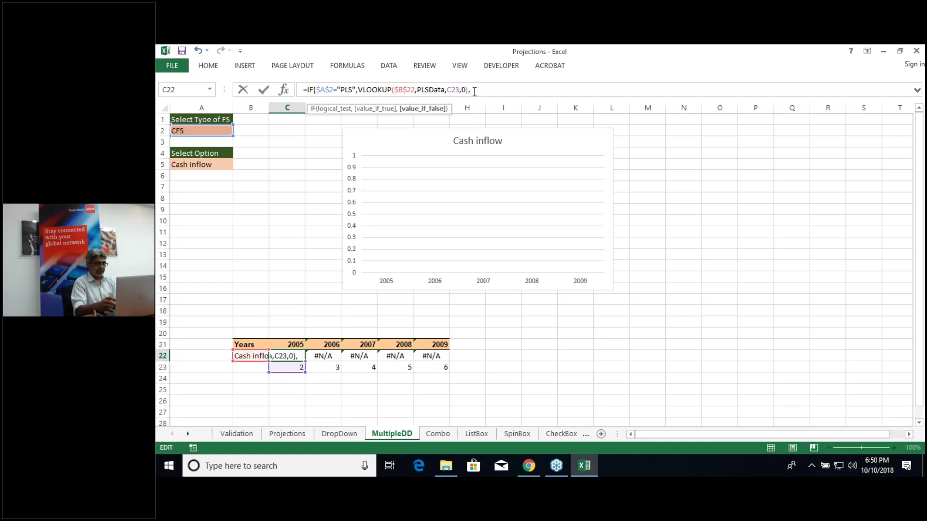
{"action": "type", "text": "IF("}
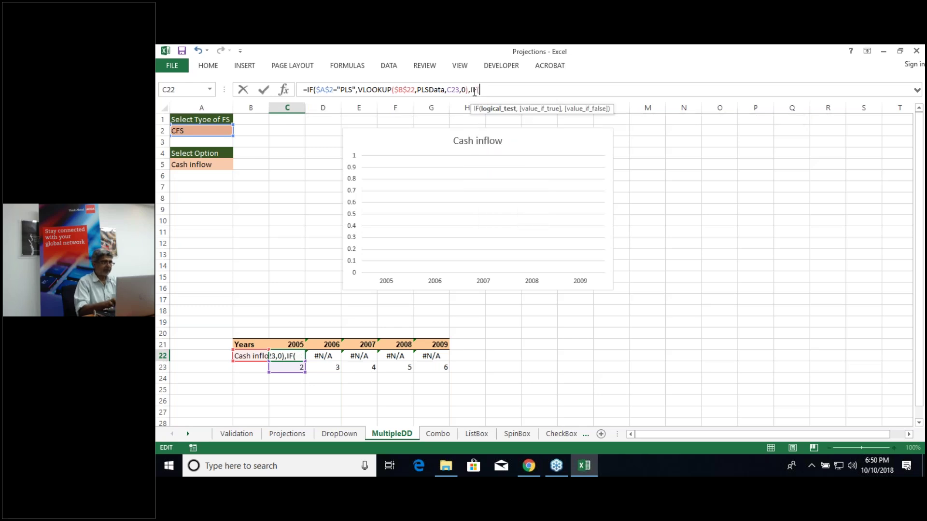
{"action": "left_click", "coordinate": [212, 132]}
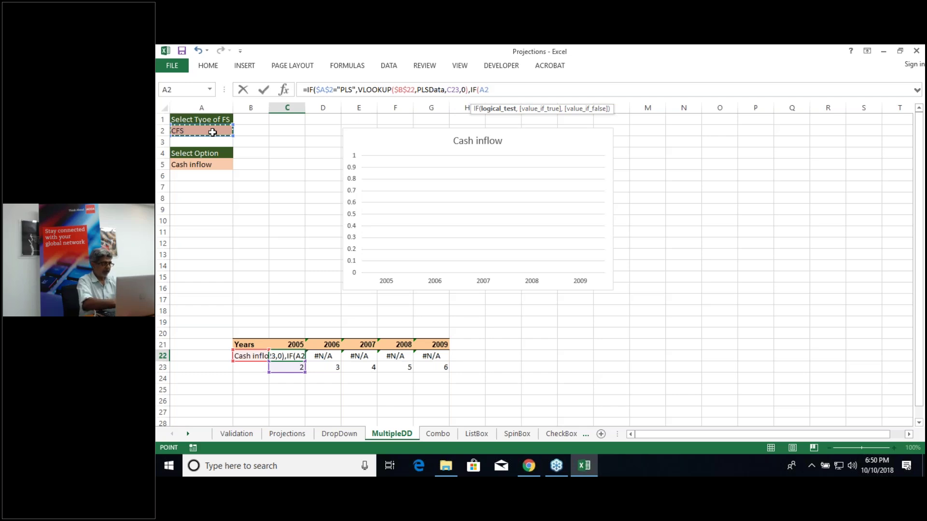
{"action": "key", "text": "F4"}
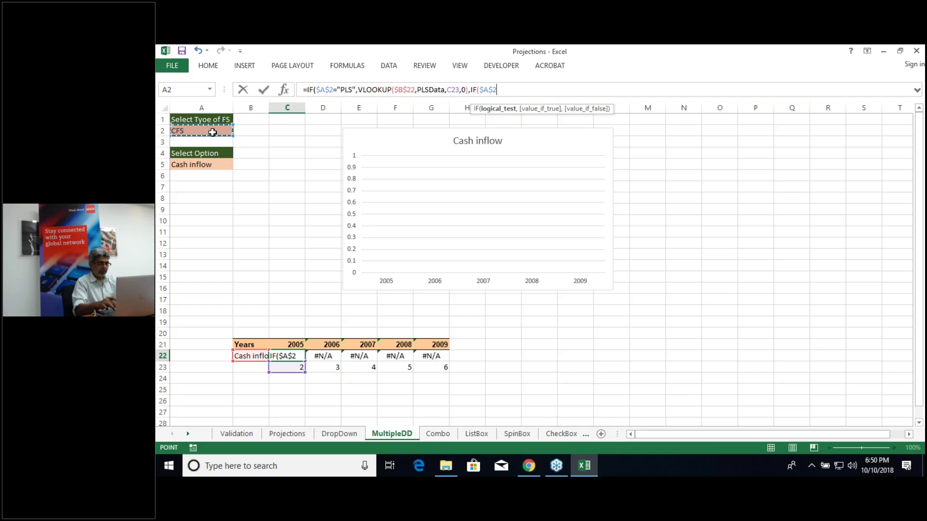
{"action": "type", "text": "=\""}
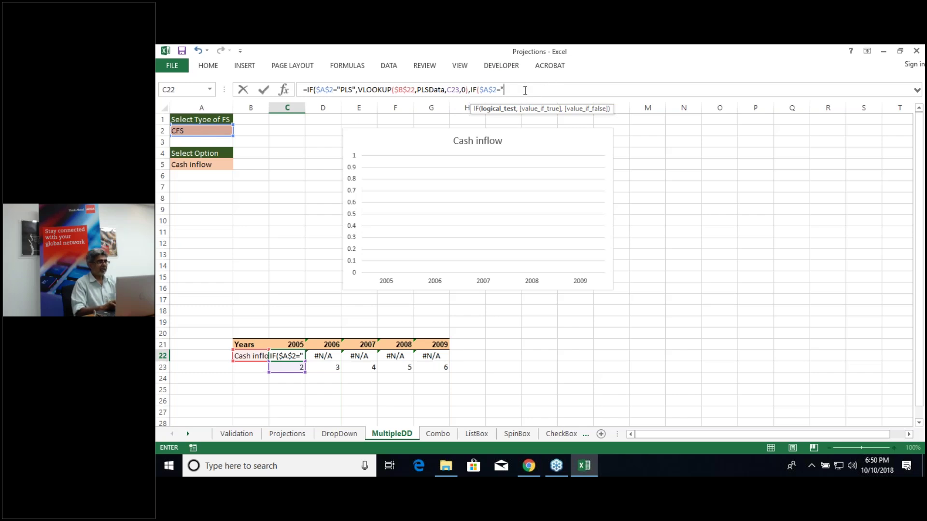
{"action": "type", "text": "CF"}
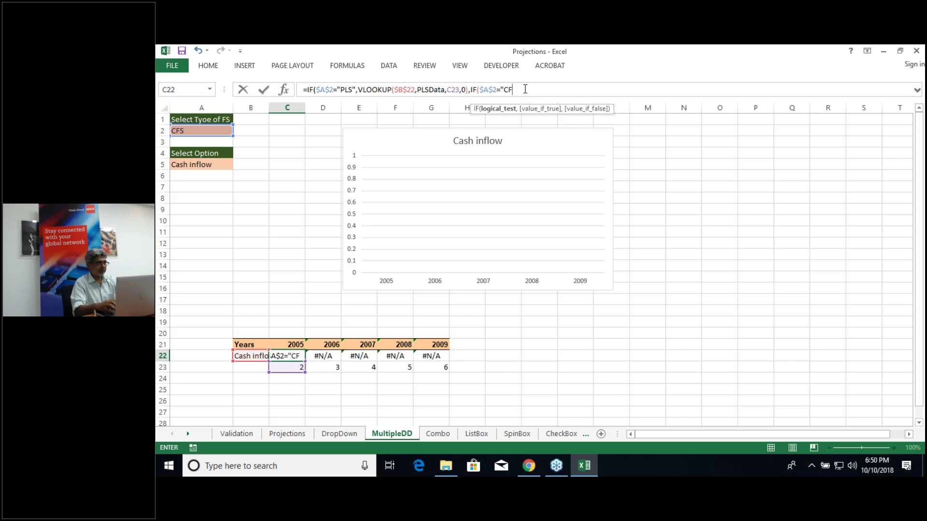
{"action": "type", "text": "S\""}
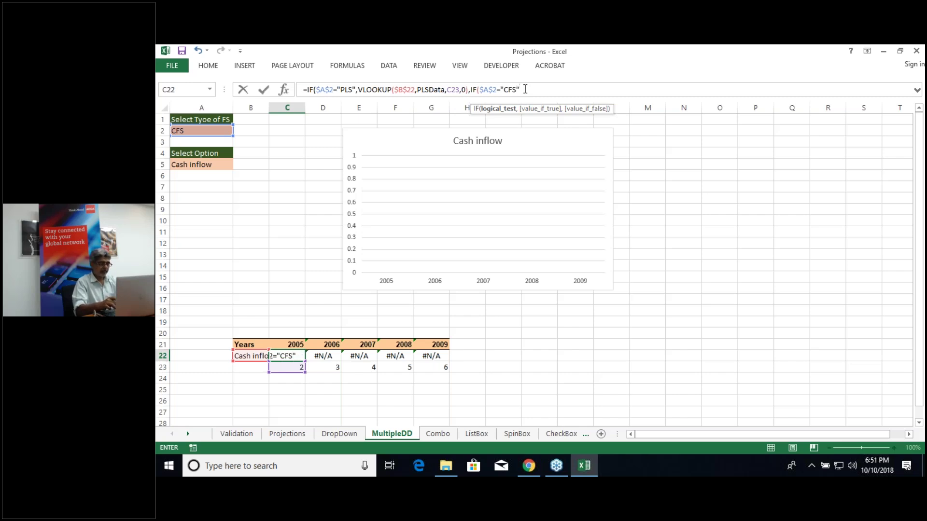
{"action": "type", "text": ","}
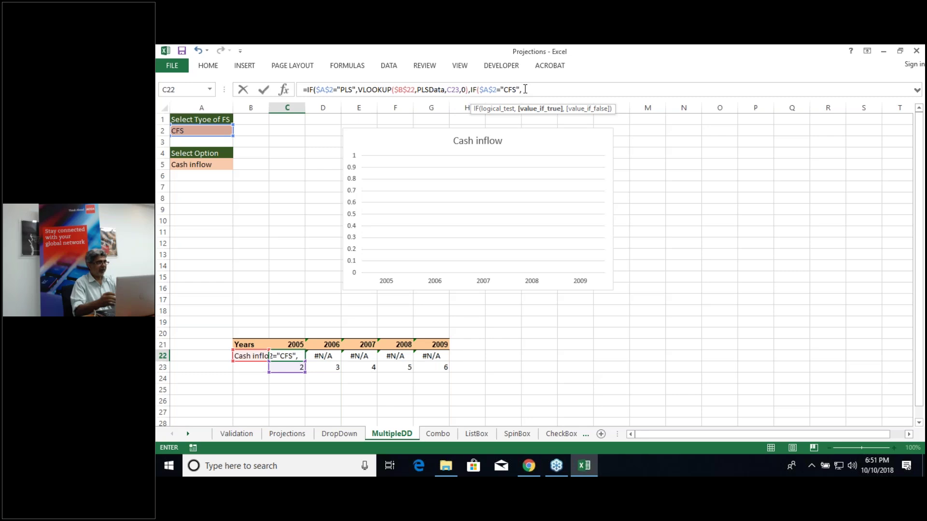
{"action": "type", "text": "V"}
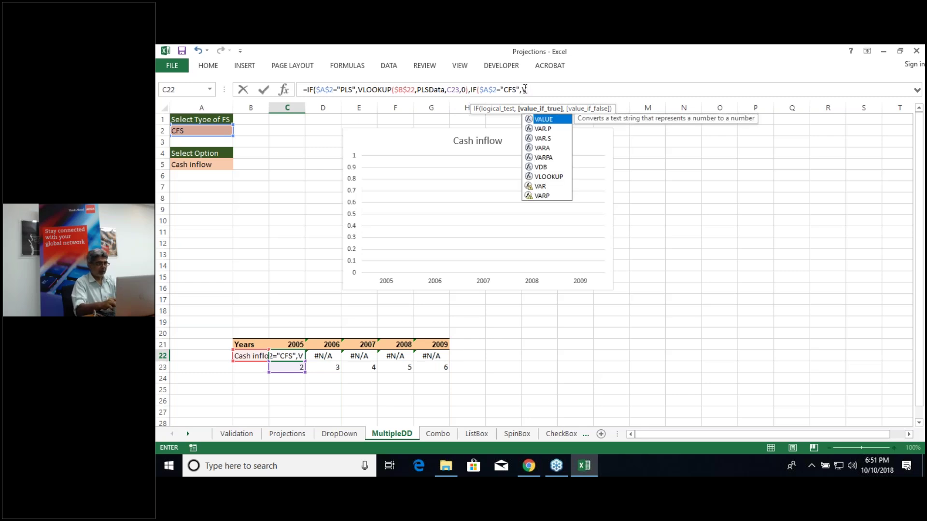
{"action": "type", "text": "lookup"}
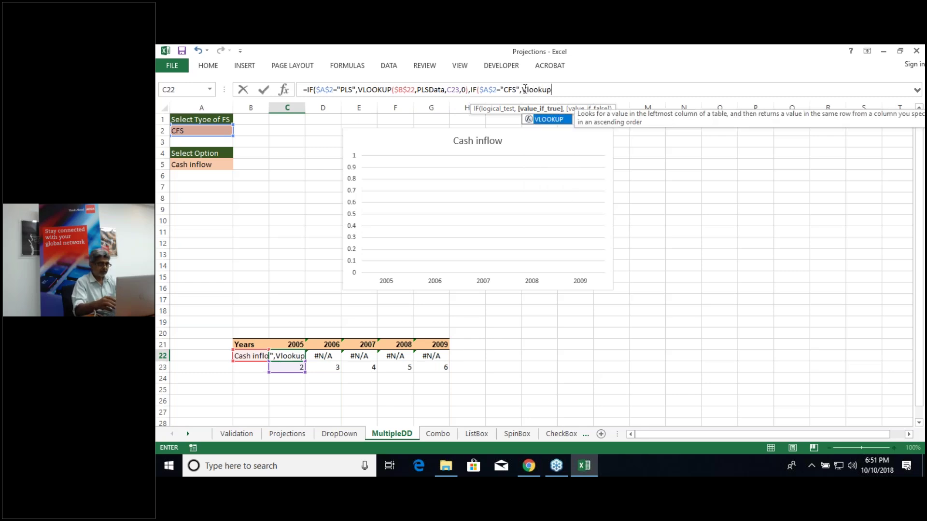
{"action": "type", "text": "("}
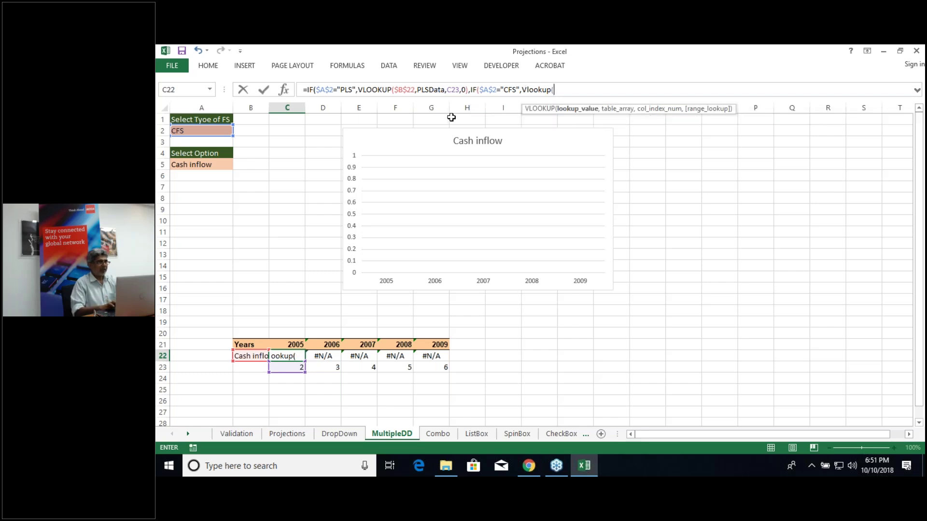
Step: Complete the CFS branch as VLOOKUP($B$22,CFSData,C23,0) followed by a comma
{"action": "left_click", "coordinate": [249, 355]}
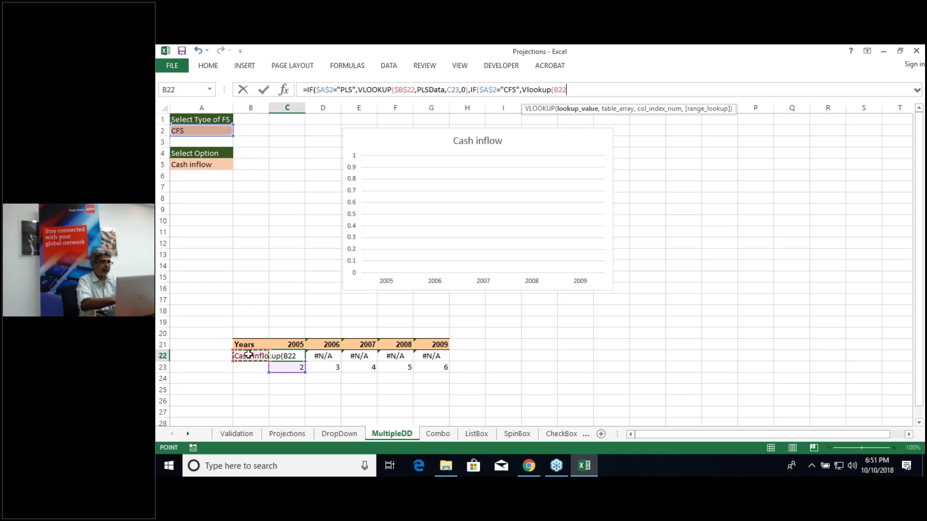
{"action": "key", "text": "F4"}
{"action": "type", "text": ","}
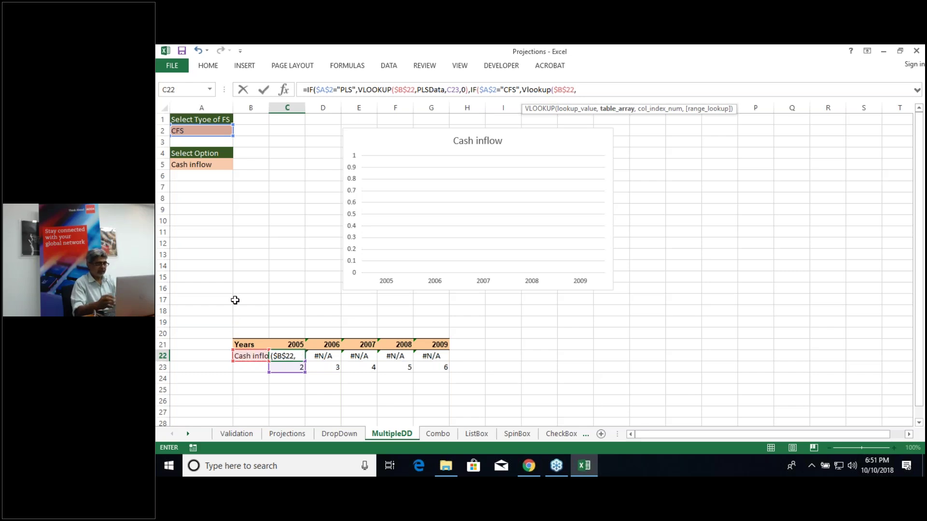
{"action": "type", "text": "CF"}
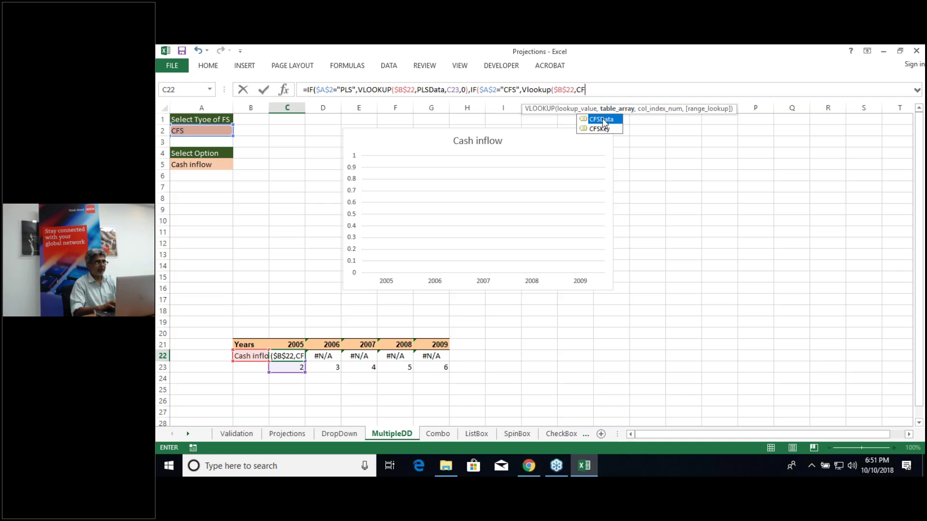
{"action": "double_click", "coordinate": [602, 120]}
{"action": "type", "text": ","}
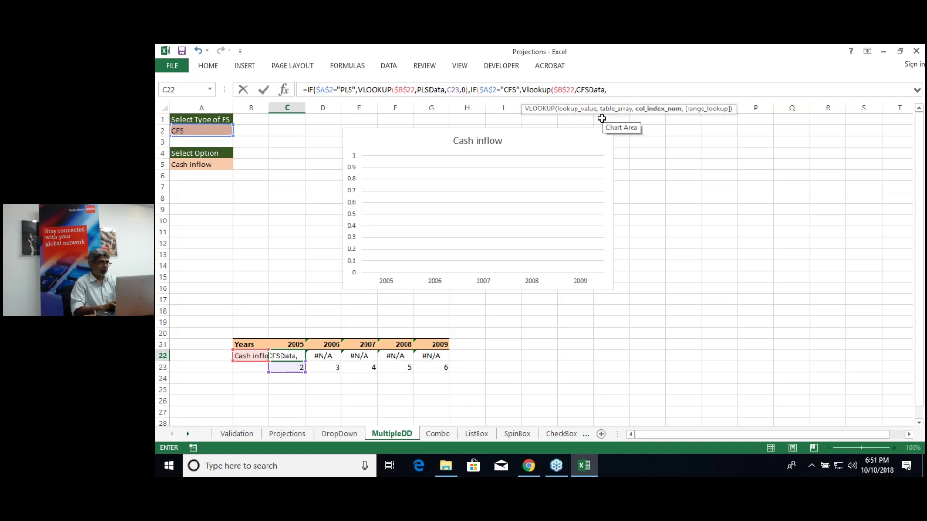
{"action": "left_click", "coordinate": [283, 369]}
{"action": "type", "text": ","}
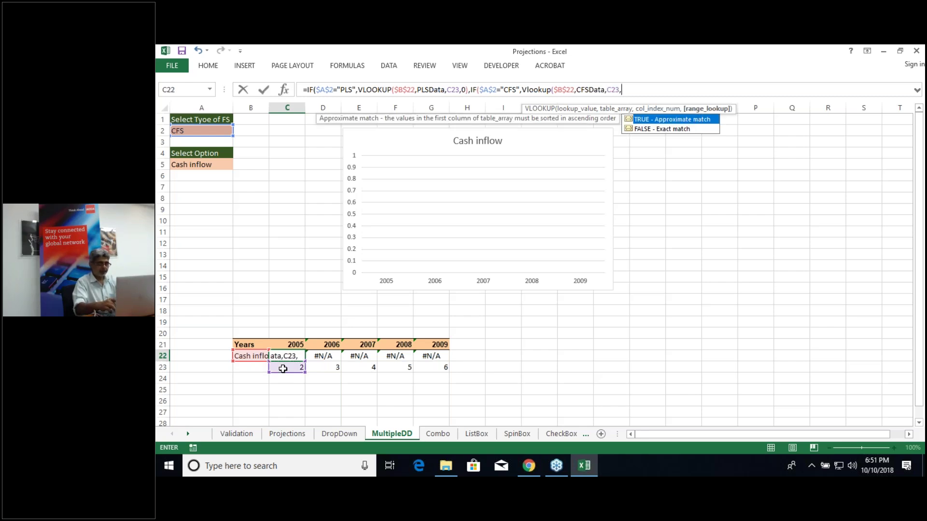
{"action": "type", "text": "0"}
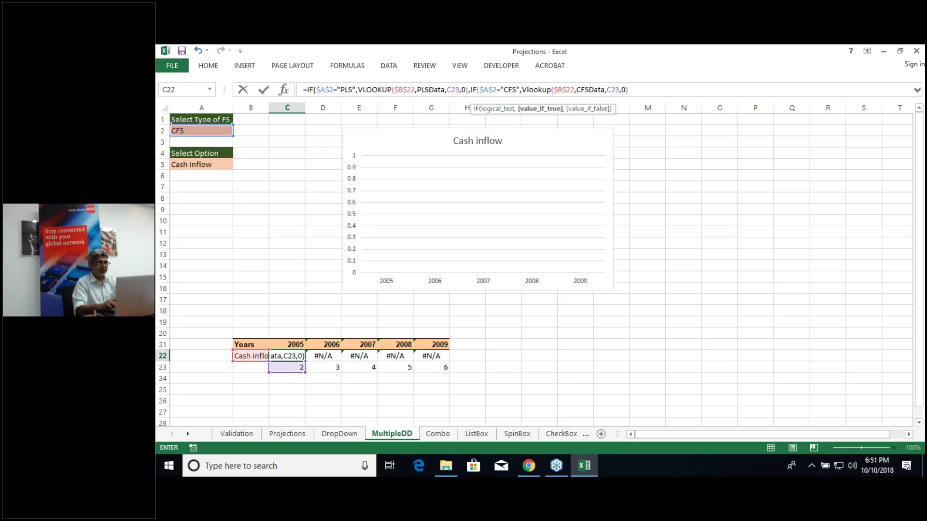
{"action": "type", "text": ","}
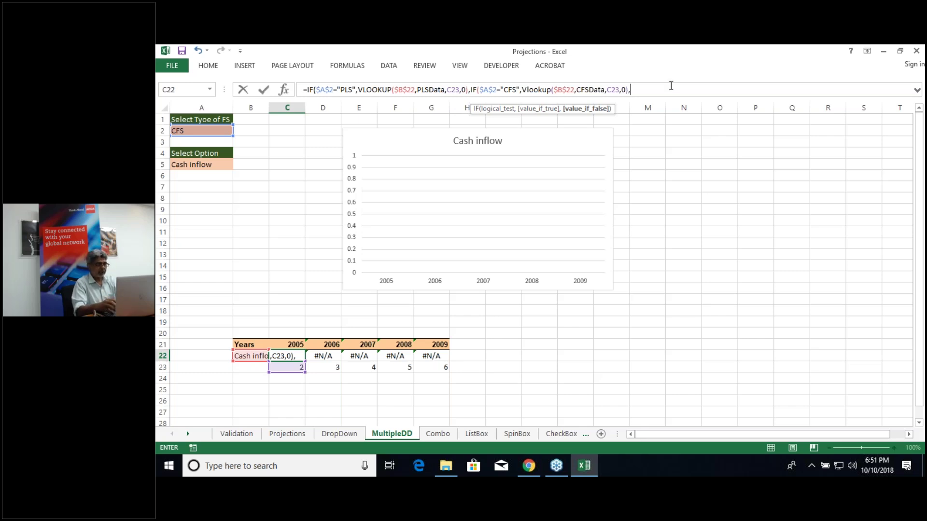
Step: Finish C22 with a fallback VLOOKUP($B$22,BSData,C23,0), closing all parentheses, so 2005 returns 7000
{"action": "type", "text": "Vlookup"}
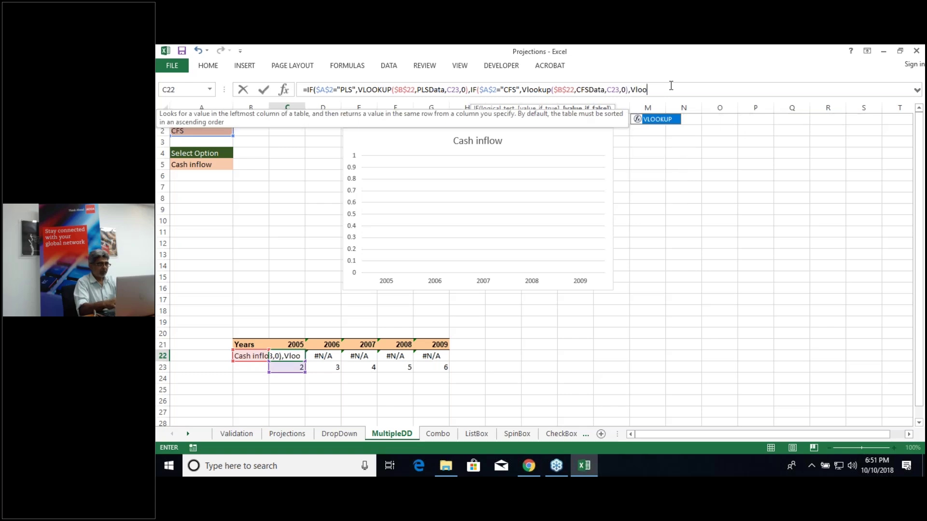
{"action": "type", "text": "("}
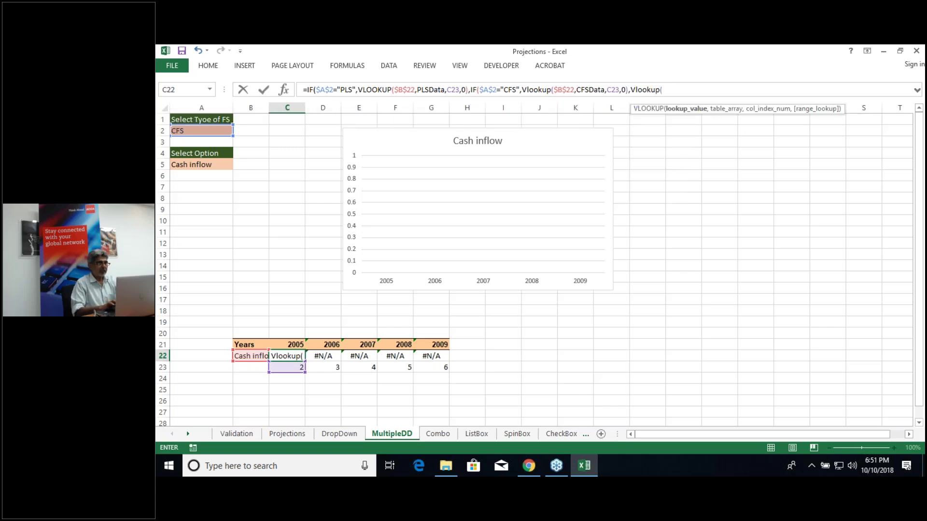
{"action": "left_click", "coordinate": [253, 354]}
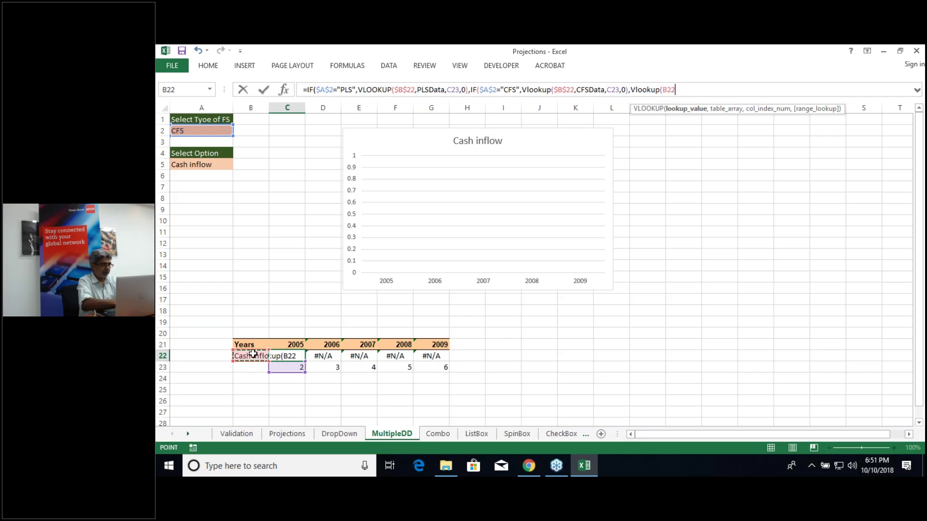
{"action": "key", "text": "F4"}
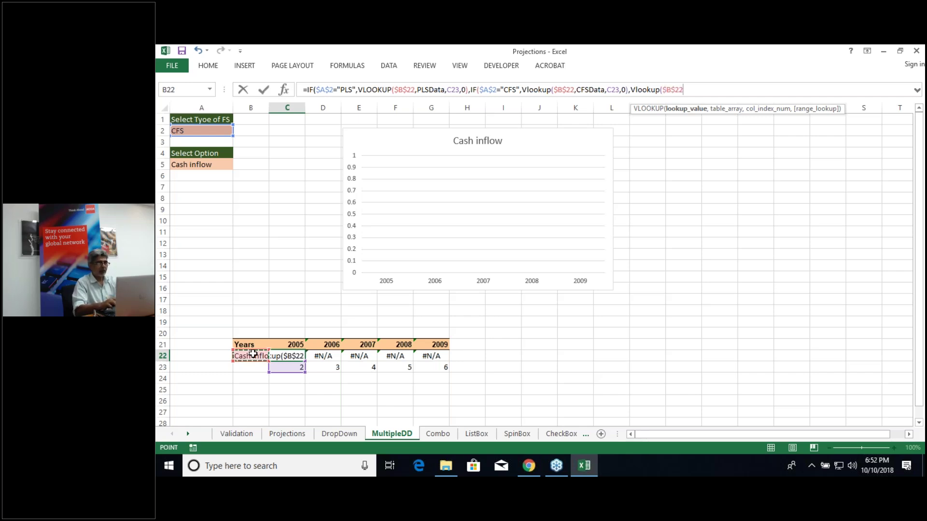
{"action": "type", "text": ",bsd"}
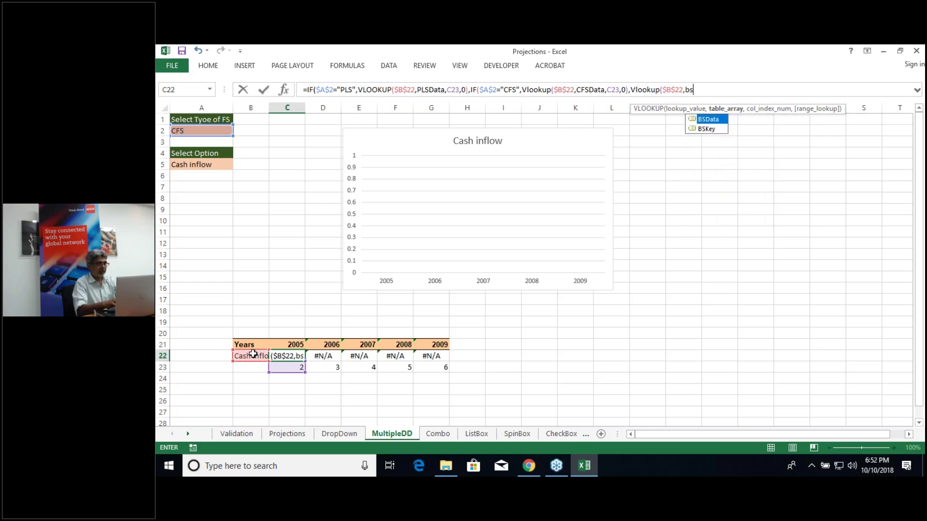
{"action": "double_click", "coordinate": [708, 120]}
{"action": "type", "text": ","}
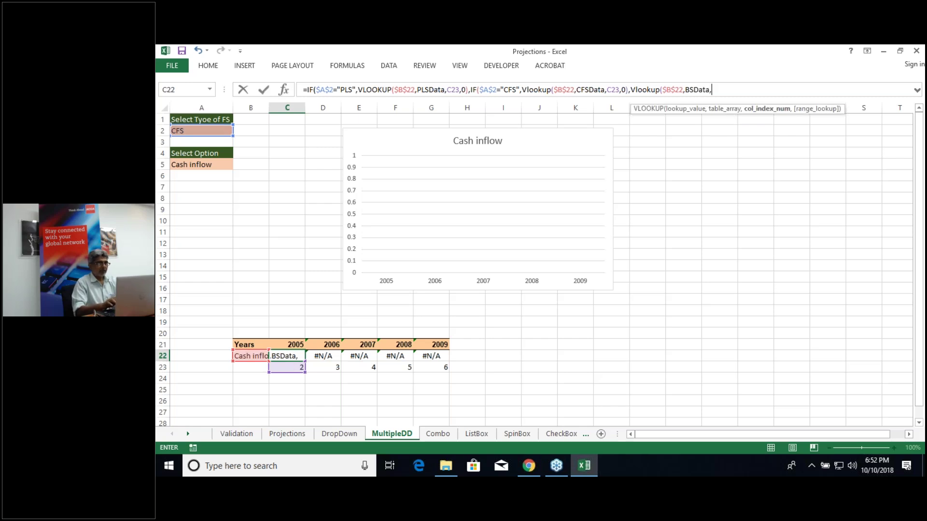
{"action": "left_click", "coordinate": [289, 367]}
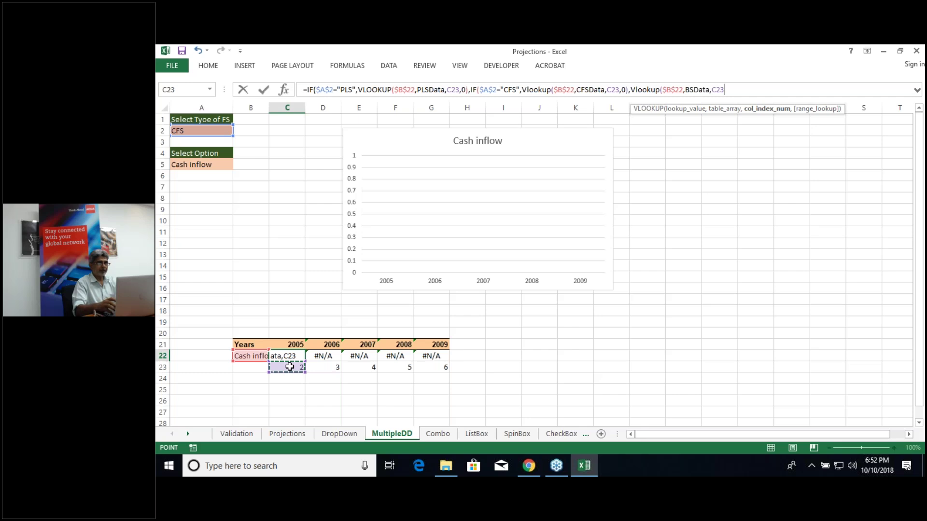
{"action": "type", "text": ")"}
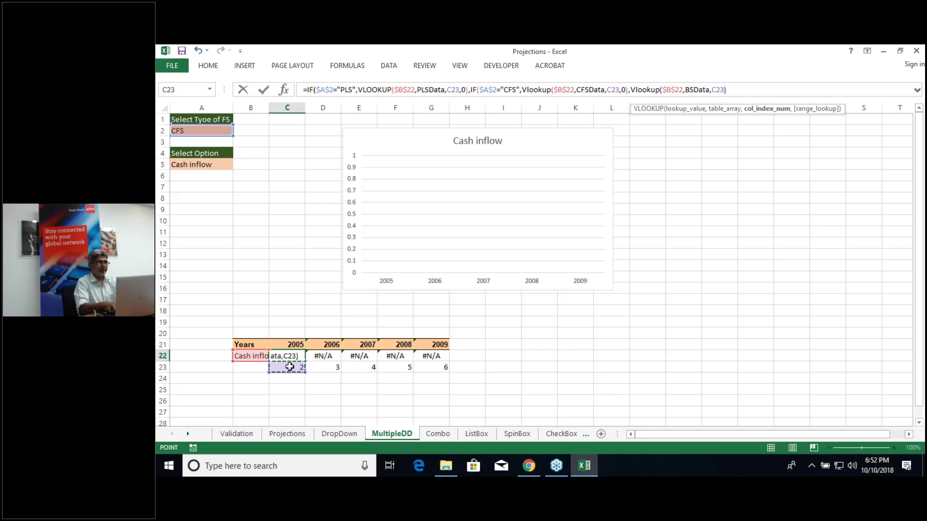
{"action": "type", "text": "))"}
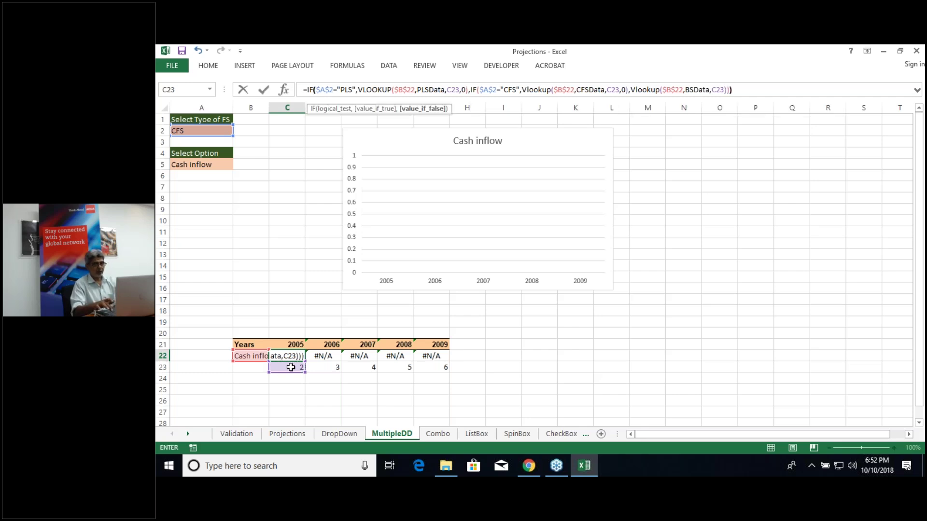
{"action": "key", "text": "Return"}
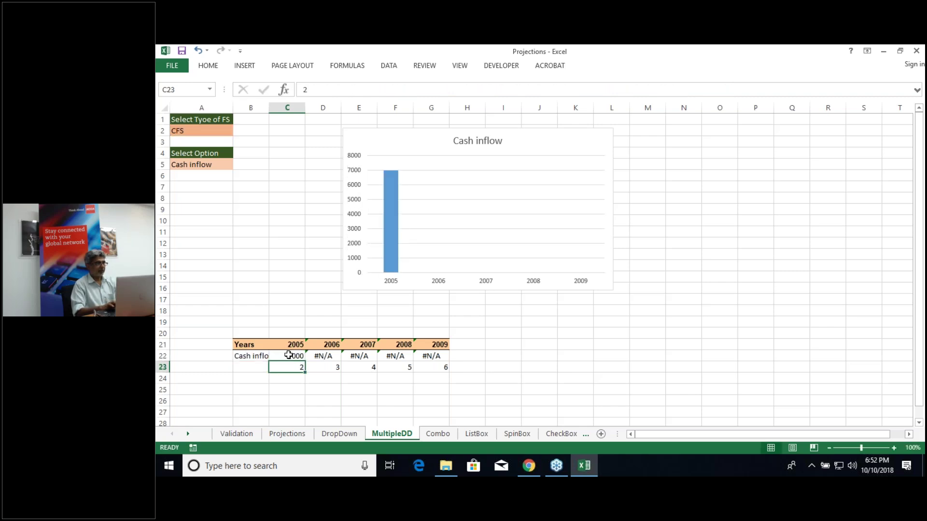
Step: Fill the nested formula from C22 to G22 and set the dropdowns to PLS and Net sales
{"action": "left_click_drag", "start_coordinate": [296, 356], "coordinate": [302, 358]}
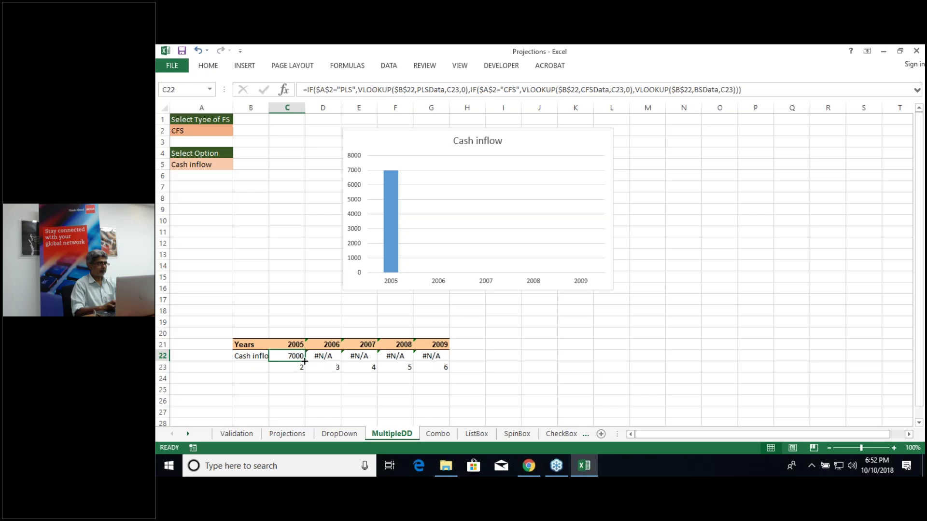
{"action": "left_click_drag", "start_coordinate": [304, 362], "coordinate": [449, 362]}
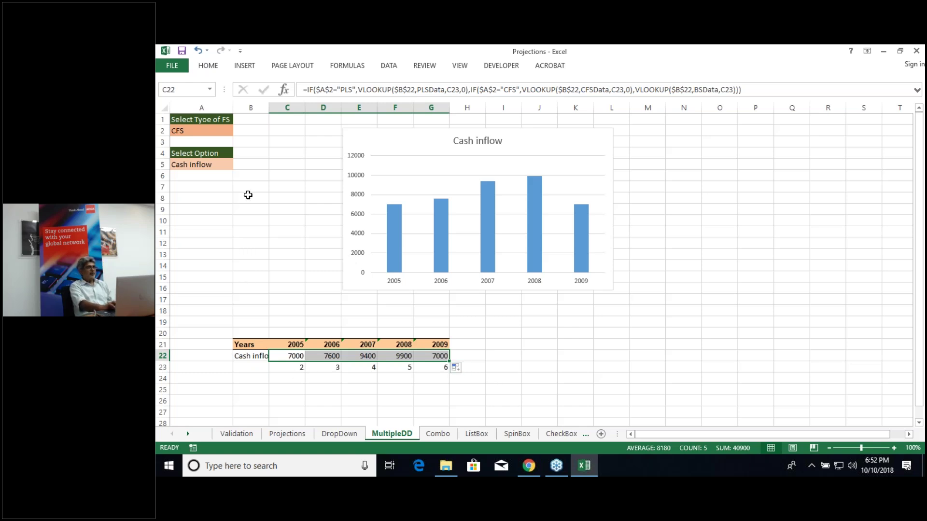
{"action": "left_click", "coordinate": [213, 130]}
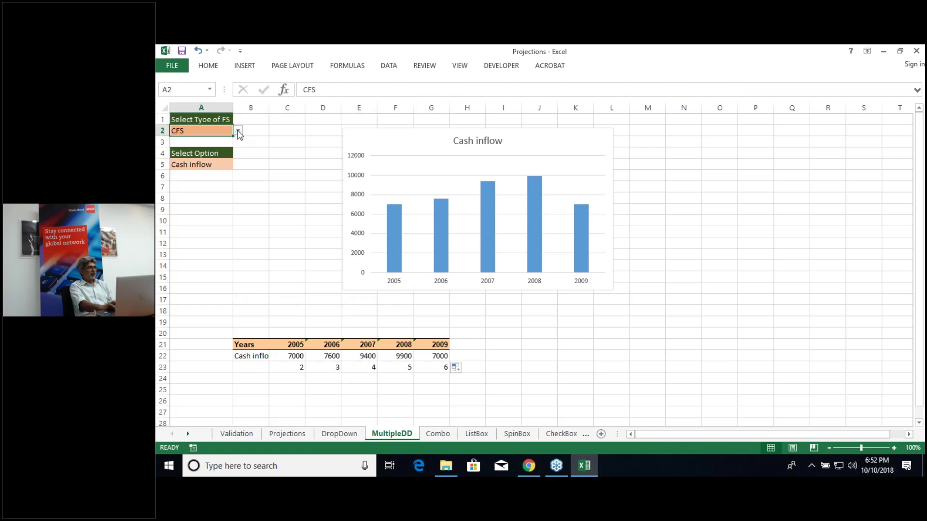
{"action": "left_click", "coordinate": [238, 130]}
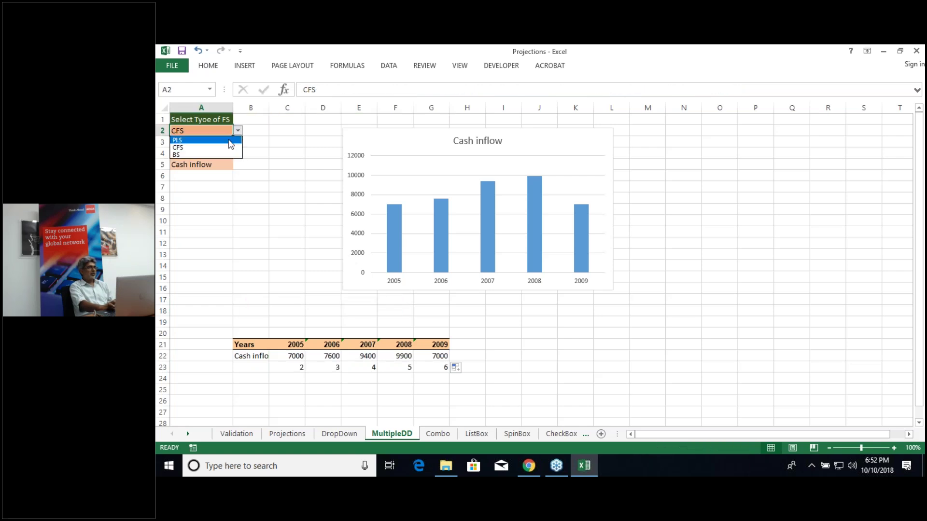
{"action": "left_click", "coordinate": [230, 140]}
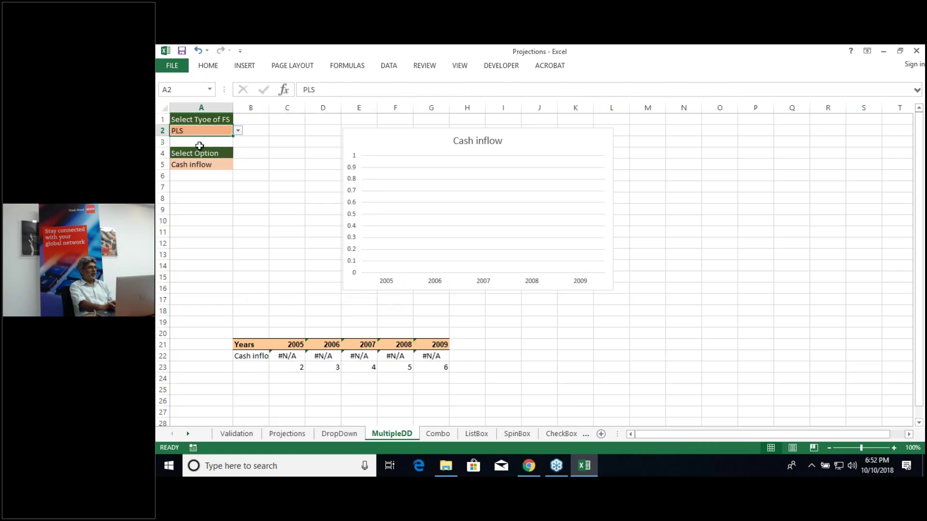
{"action": "left_click", "coordinate": [213, 166]}
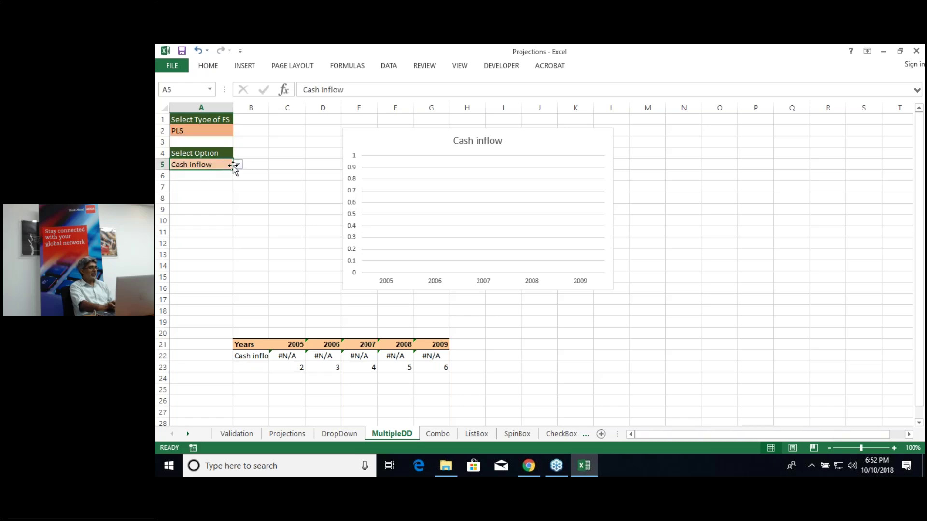
{"action": "left_click", "coordinate": [238, 165]}
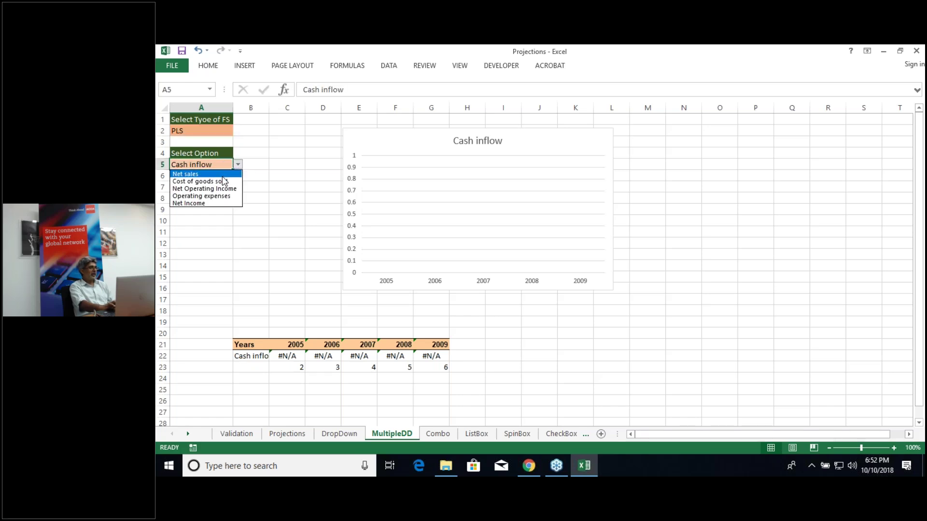
{"action": "left_click", "coordinate": [223, 174]}
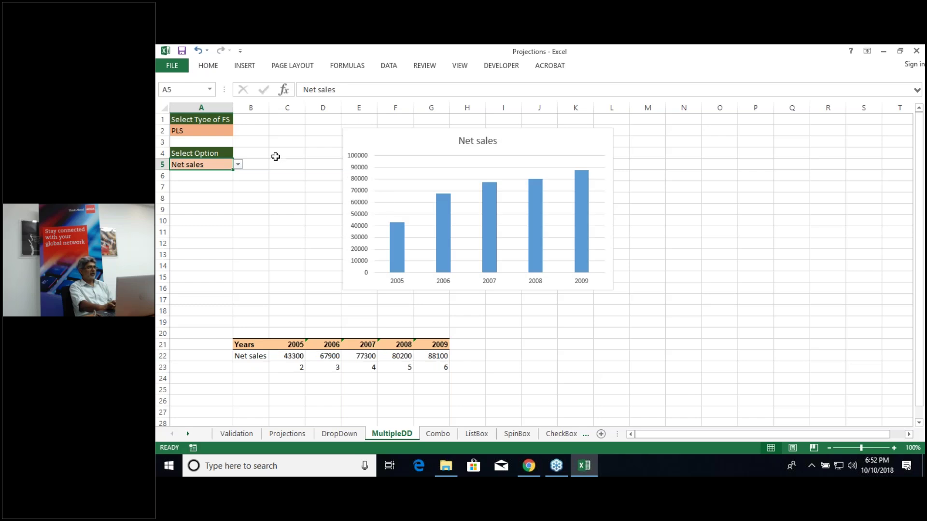
Step: Switch the dropdowns to BS and Fixed assets, showing 2300, 2300, 3000, 2900, 2700 for 2005–2009
{"action": "left_click_drag", "start_coordinate": [207, 129], "coordinate": [236, 132]}
{"action": "left_click", "coordinate": [238, 130]}
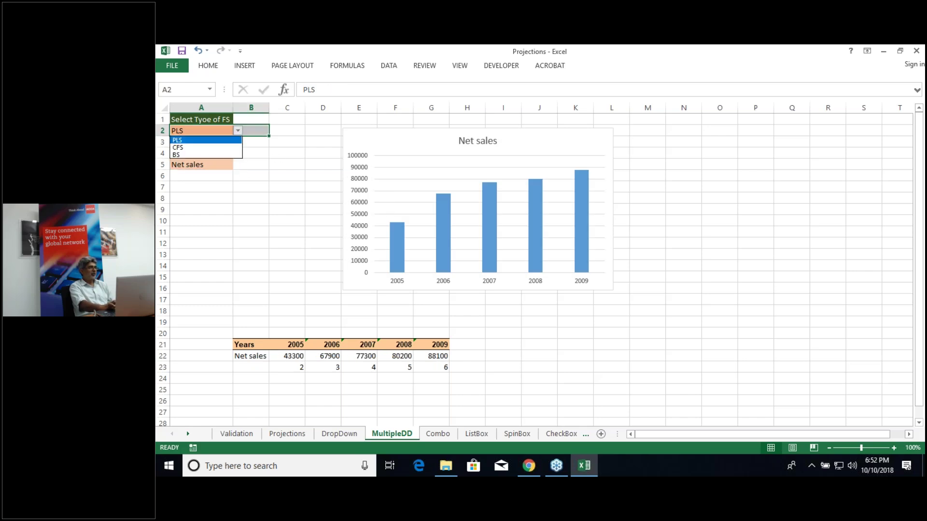
{"action": "left_click", "coordinate": [224, 155]}
{"action": "left_click", "coordinate": [216, 164]}
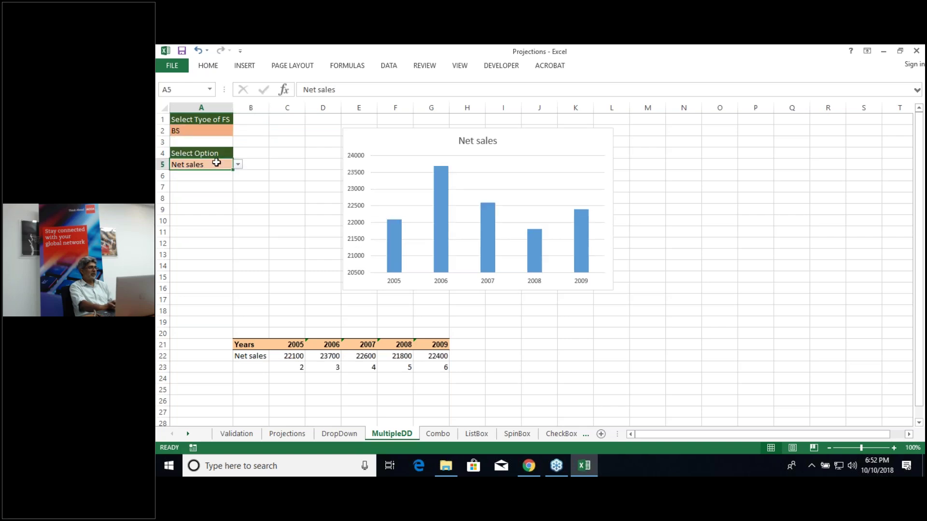
{"action": "left_click", "coordinate": [238, 165]}
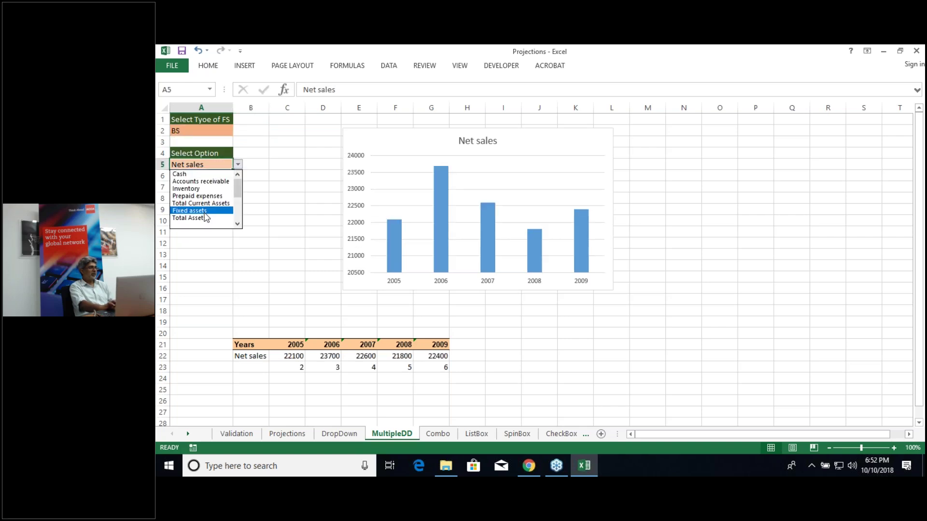
{"action": "left_click", "coordinate": [198, 211]}
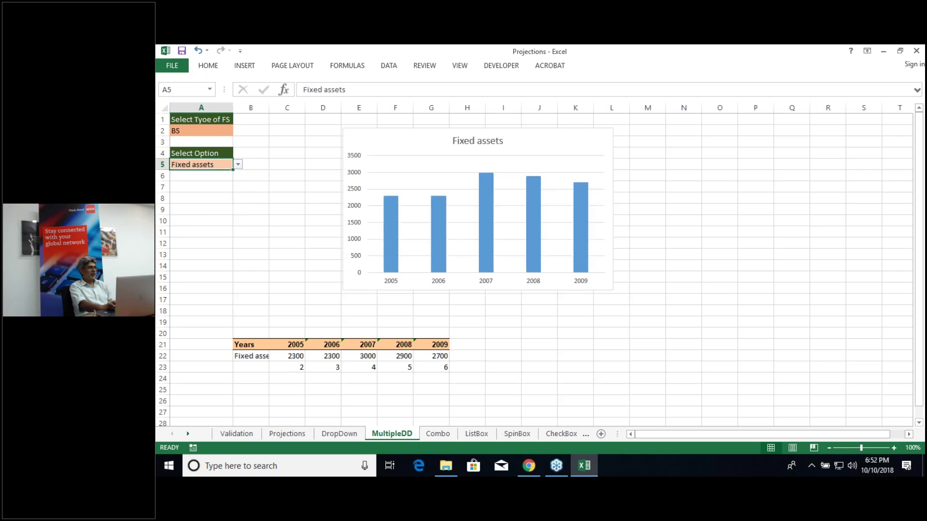
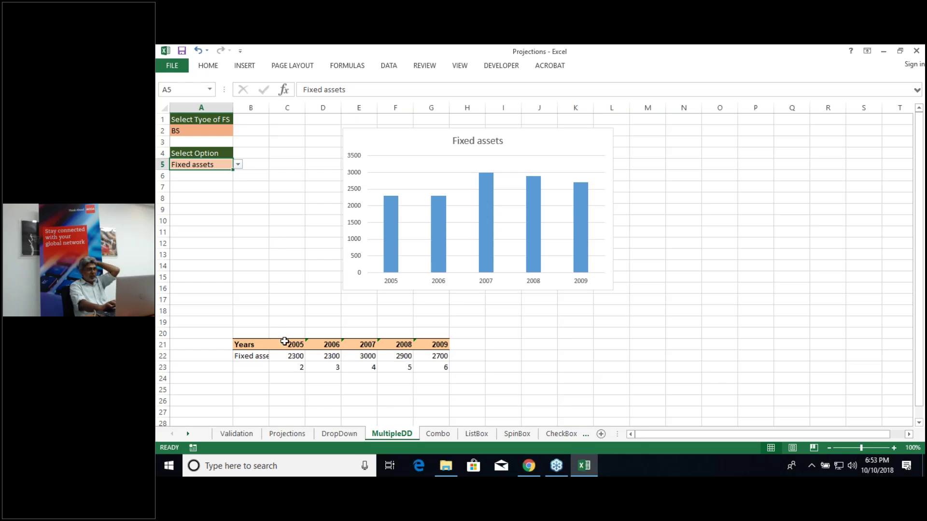
Step: Move the helper numbers 2–6 from C23:G23 to C25:G25 and autofit column B for 'Fixed assets'
{"action": "left_click", "coordinate": [285, 368]}
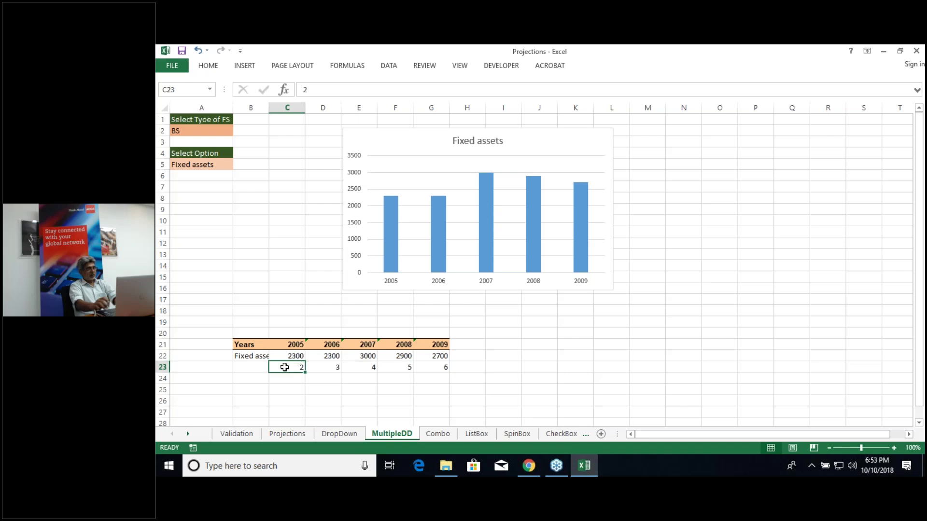
{"action": "key", "text": "shift+Right"}
{"action": "key", "text": "shift+Right"}
{"action": "key", "text": "shift+Right"}
{"action": "key", "text": "shift+Right"}
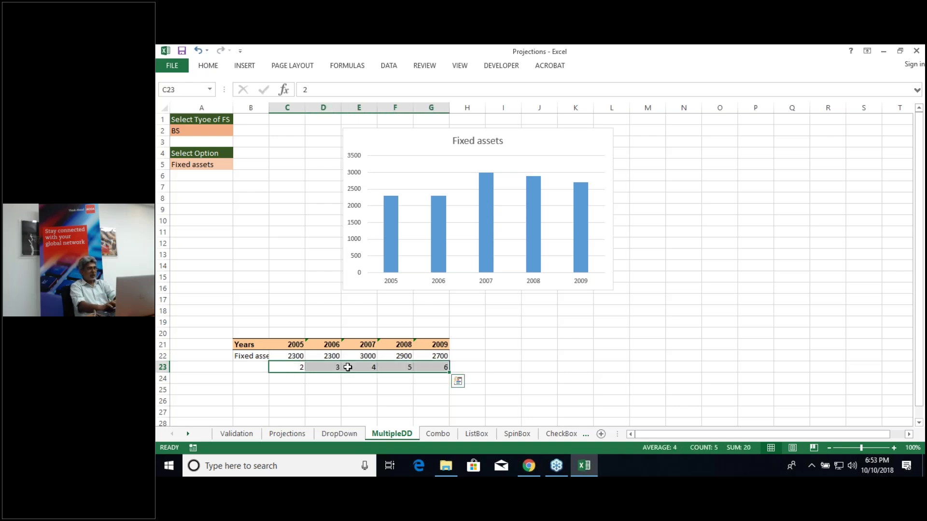
{"action": "left_click_drag", "start_coordinate": [346, 372], "coordinate": [347, 394]}
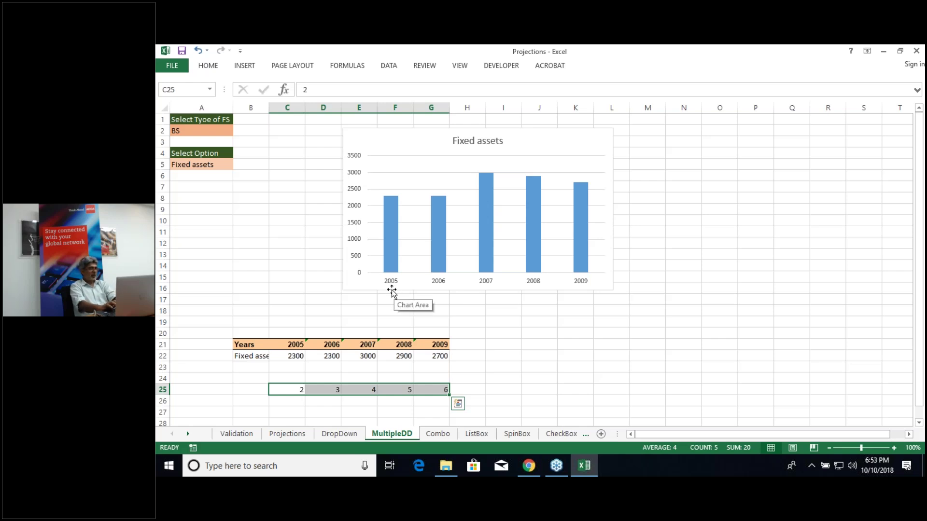
{"action": "double_click", "coordinate": [269, 108]}
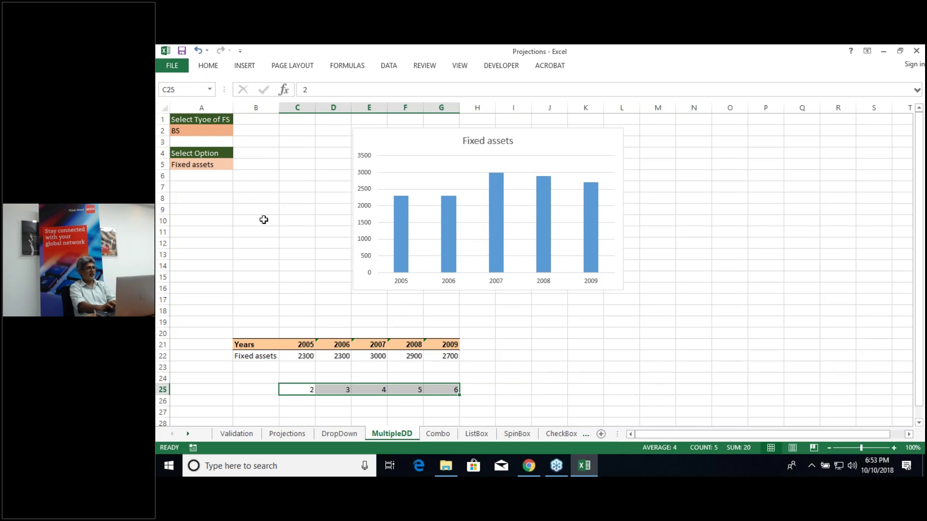
{"action": "left_click", "coordinate": [217, 165]}
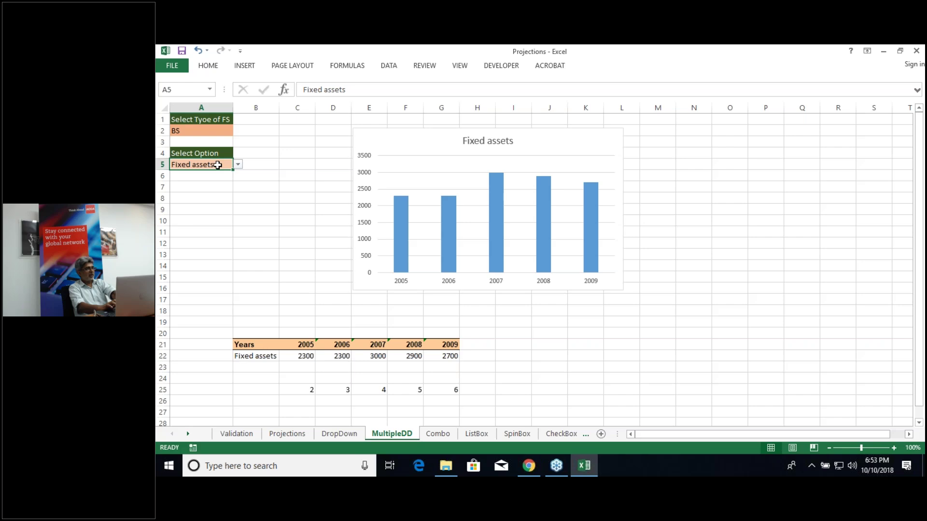
Step: Copy the A5 dropdown into A7, label A6 'Select another option', and autofit column A
{"action": "key", "text": "ctrl+c"}
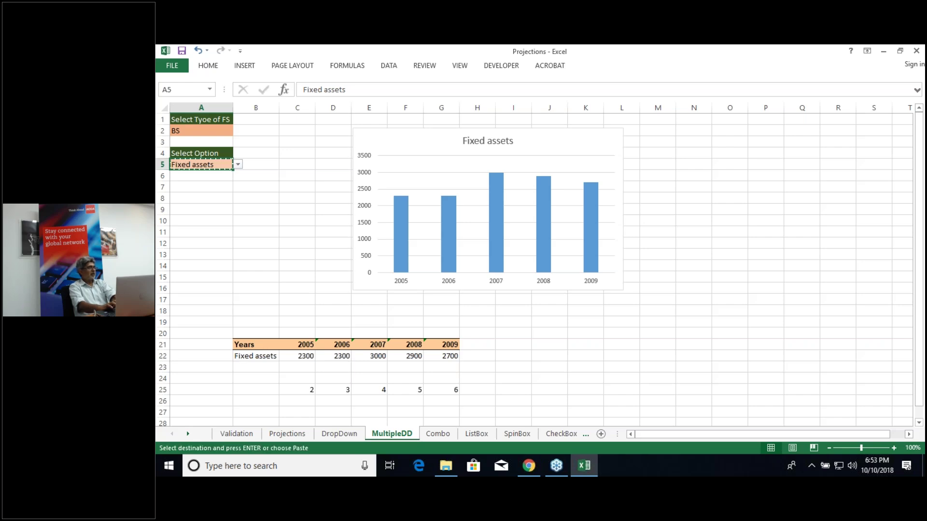
{"action": "left_click", "coordinate": [206, 187]}
{"action": "key", "text": "ctrl+v"}
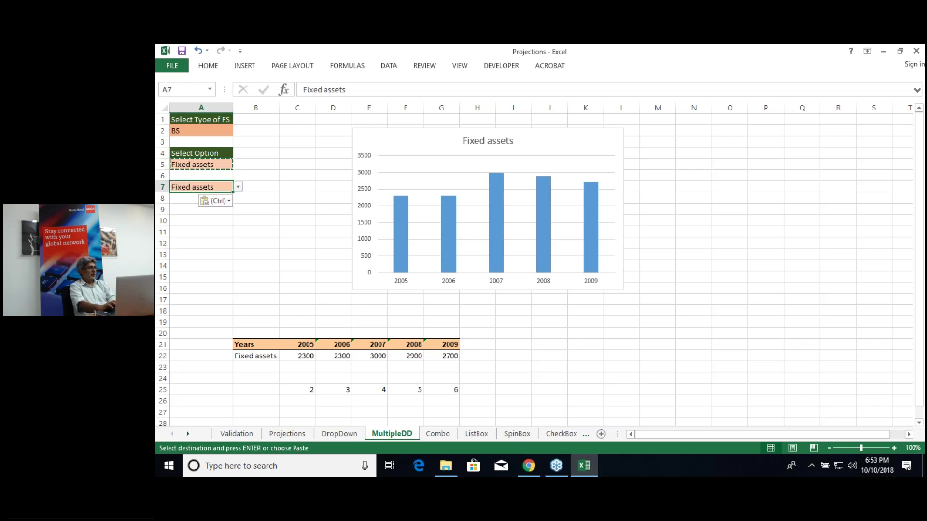
{"action": "double_click", "coordinate": [200, 175]}
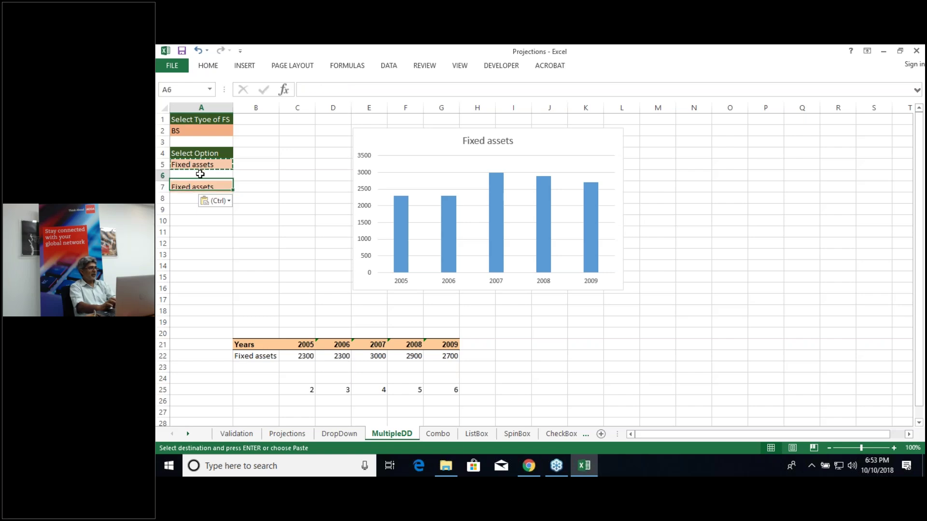
{"action": "type", "text": "Select"}
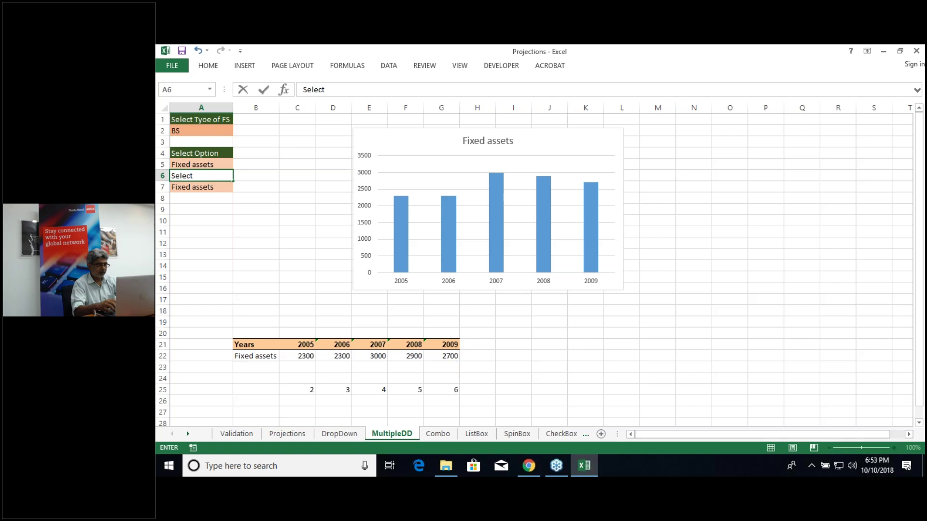
{"action": "type", "text": " another op"}
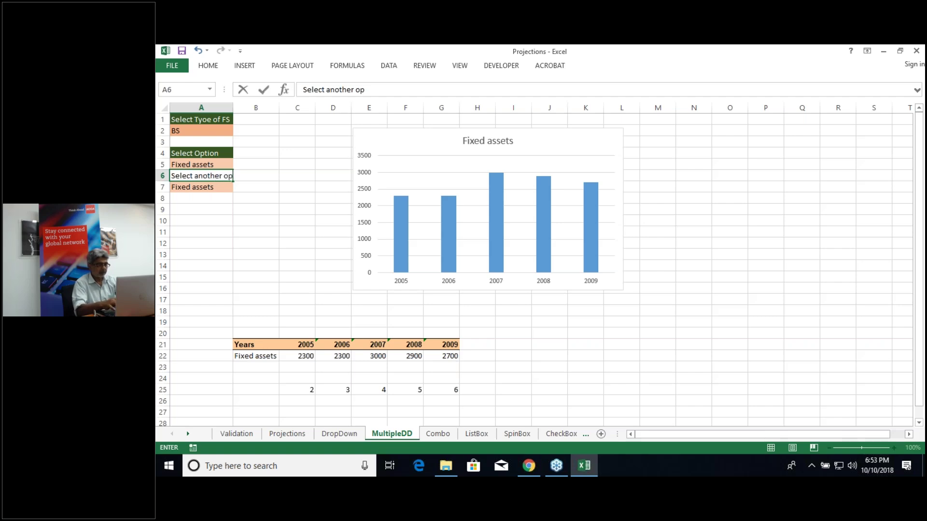
{"action": "type", "text": "tion"}
{"action": "key", "text": "Return"}
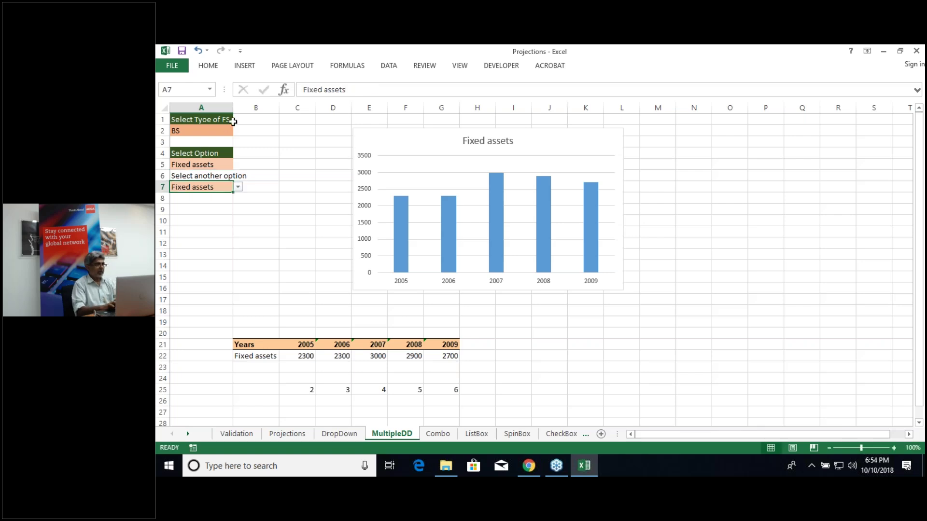
{"action": "double_click", "coordinate": [231, 111]}
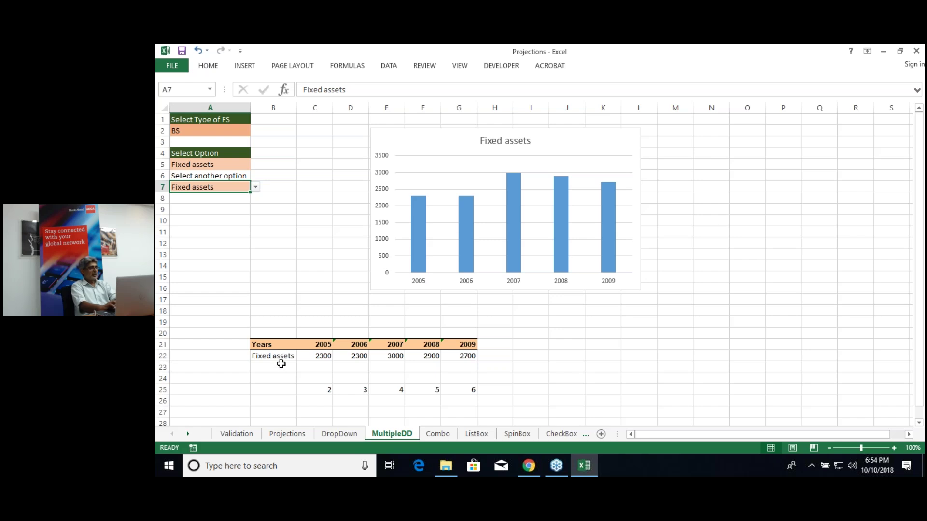
Step: Enter =A7 in B23 and set the A7 dropdown to Total Assets
{"action": "left_click", "coordinate": [281, 364]}
{"action": "type", "text": "="}
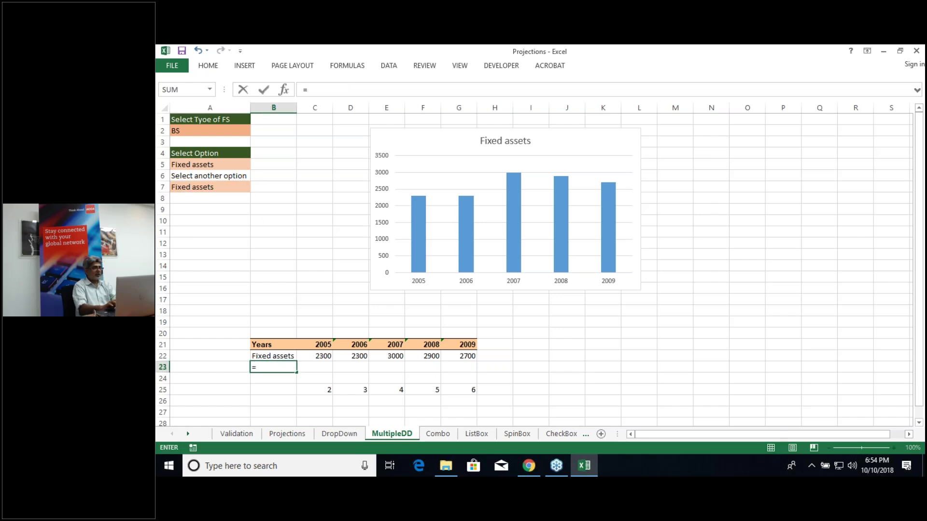
{"action": "left_click", "coordinate": [207, 188]}
{"action": "key", "text": "Return"}
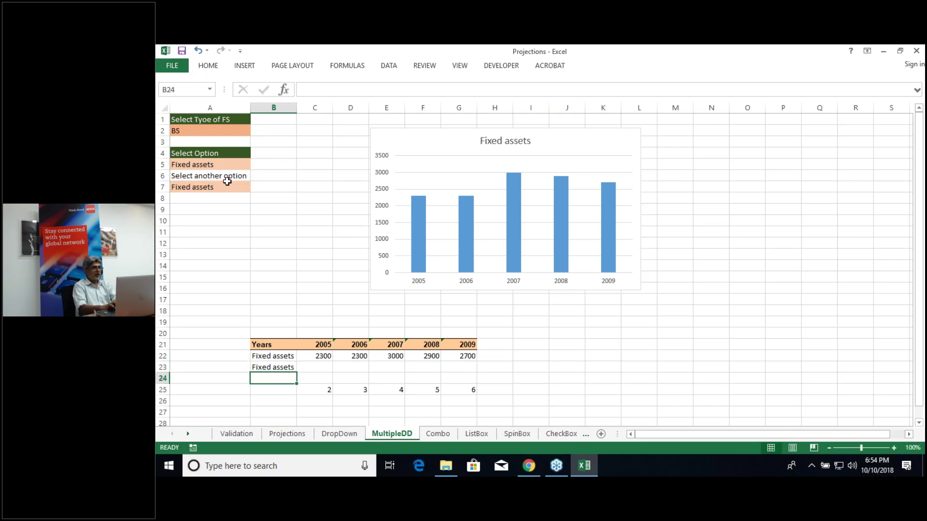
{"action": "left_click", "coordinate": [243, 186]}
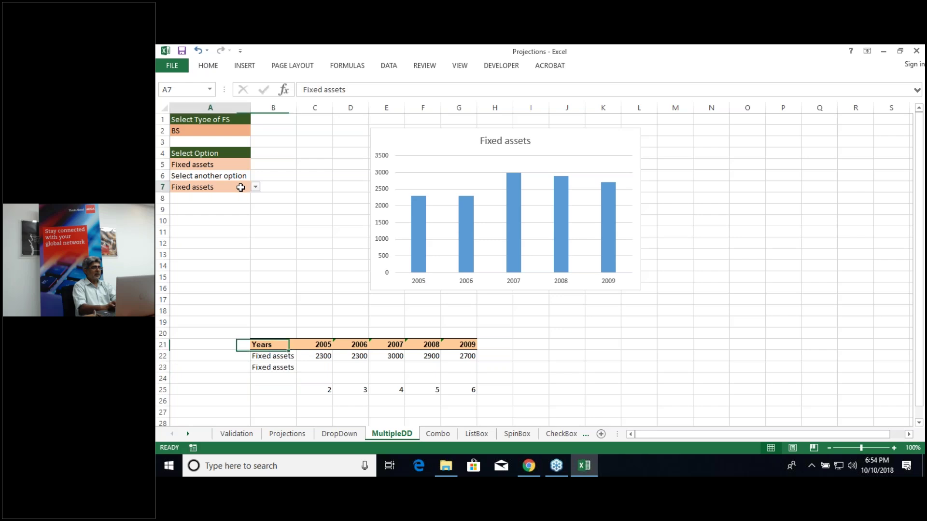
{"action": "left_click", "coordinate": [255, 188]}
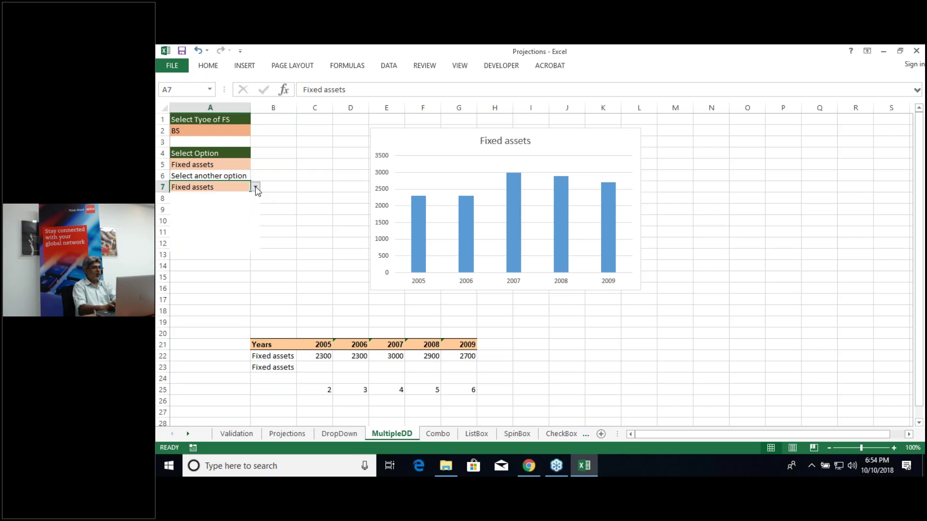
{"action": "left_click", "coordinate": [237, 205]}
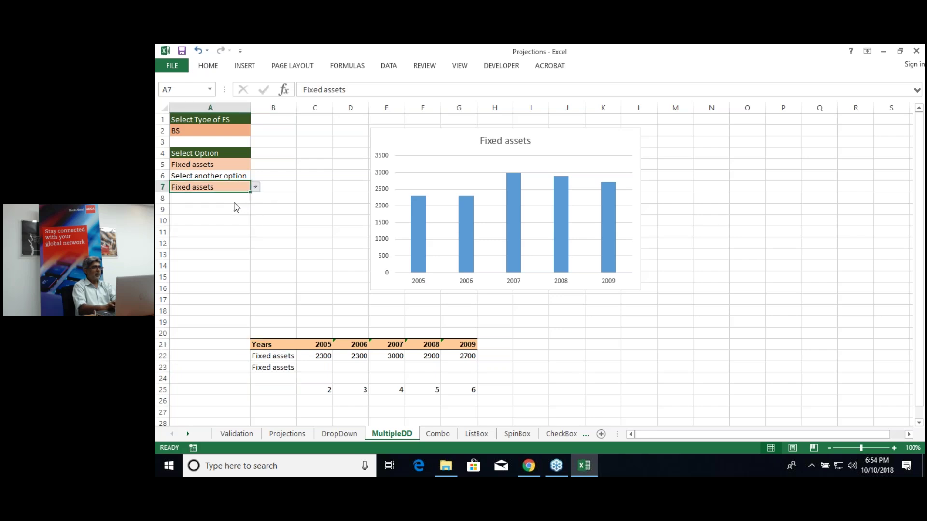
{"action": "left_click", "coordinate": [317, 367]}
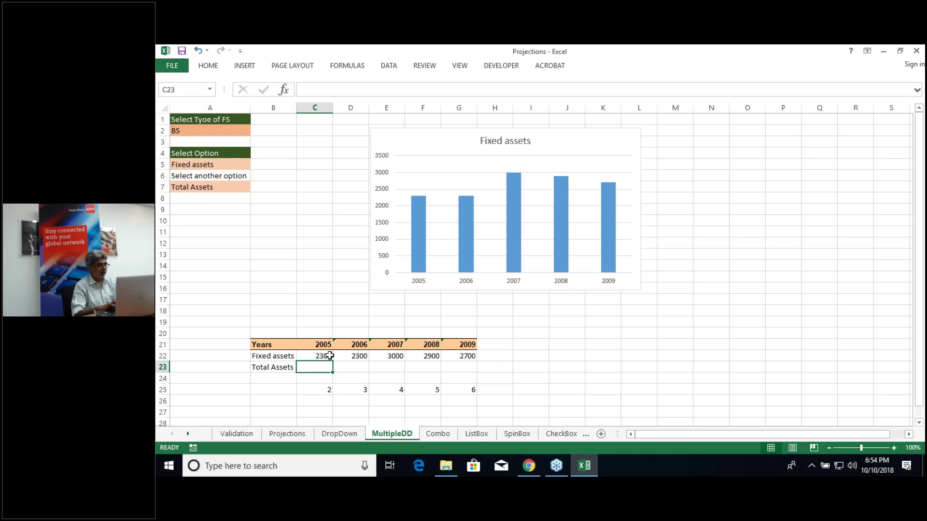
Step: Copy the C22 lookup formula into C23 and retarget its references to row 23
{"action": "left_click", "coordinate": [330, 356]}
{"action": "left_click_drag", "start_coordinate": [333, 360], "coordinate": [333, 371]}
{"action": "left_click", "coordinate": [315, 367]}
{"action": "double_click", "coordinate": [315, 367]}
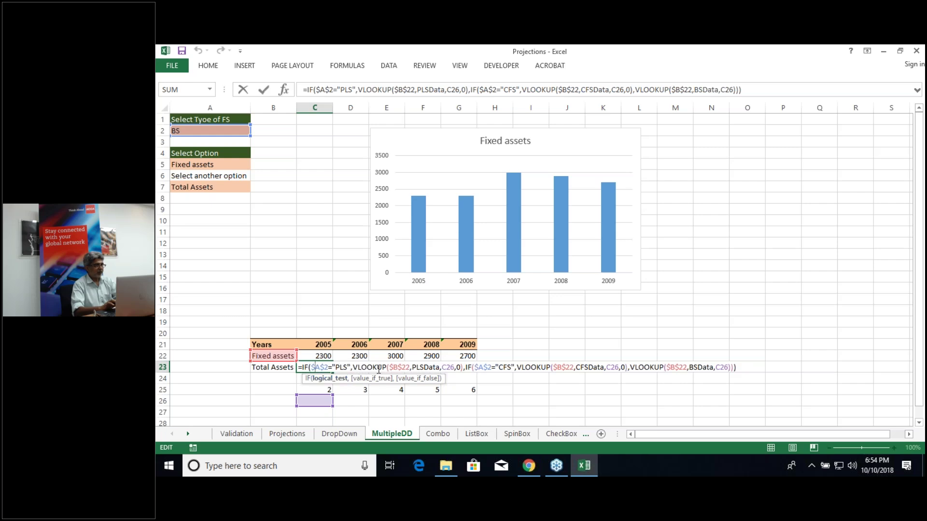
{"action": "left_click", "coordinate": [405, 367]}
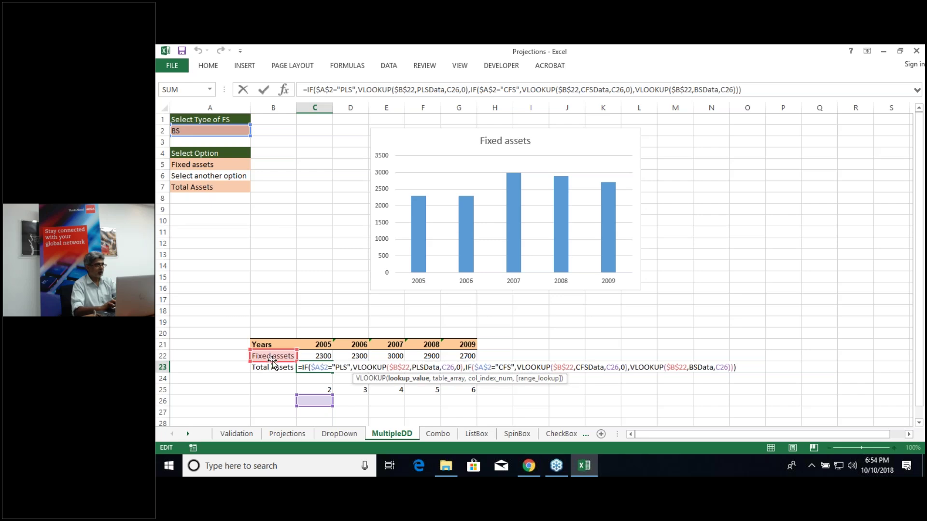
{"action": "left_click", "coordinate": [273, 368]}
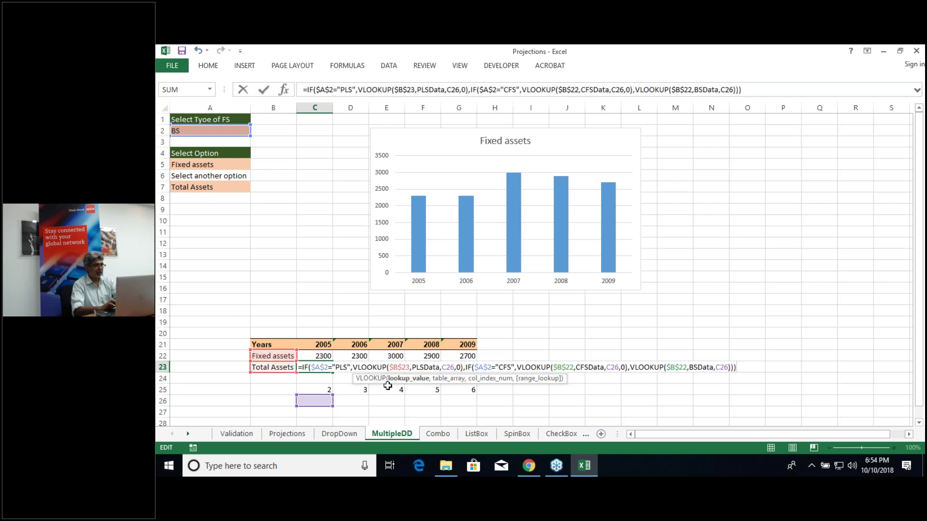
{"action": "left_click", "coordinate": [565, 367]}
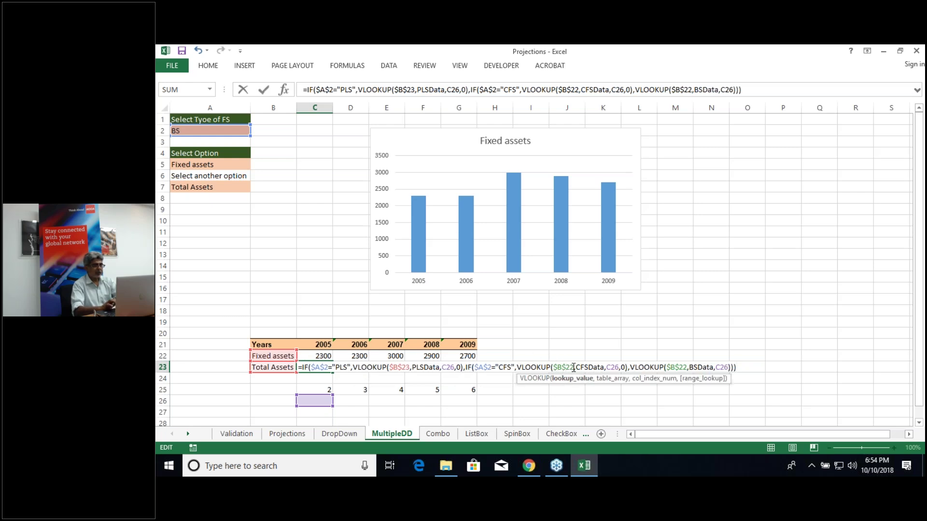
{"action": "key", "text": "BackSpace"}
{"action": "type", "text": "3"}
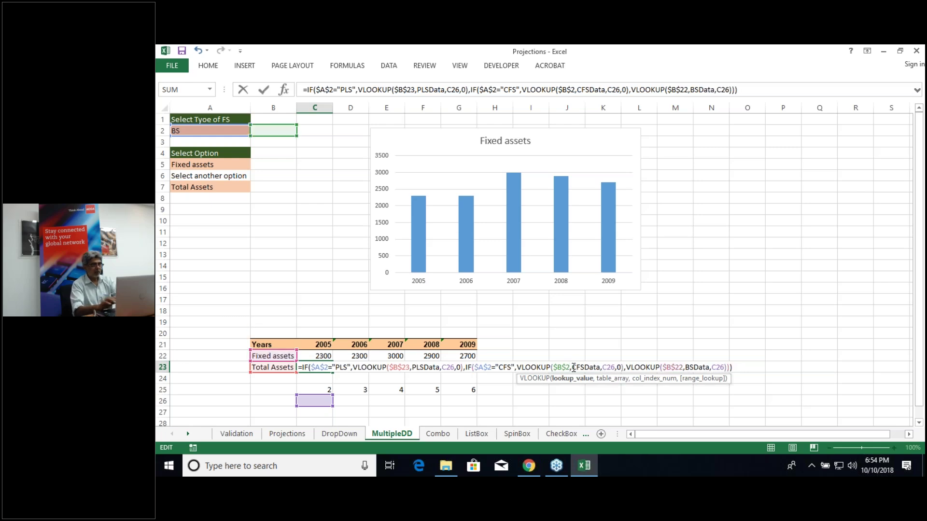
{"action": "left_click", "coordinate": [686, 368]}
{"action": "key", "text": "BackSpace"}
{"action": "type", "text": "3"}
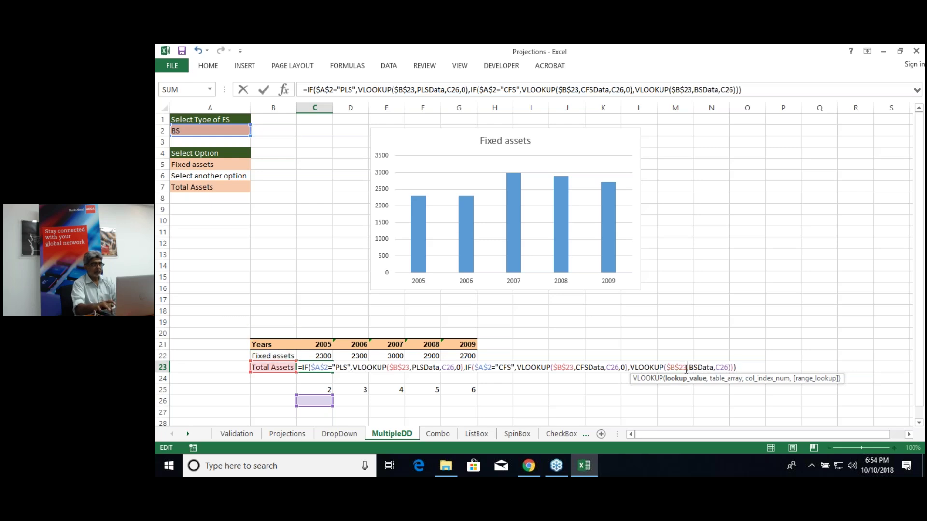
{"action": "key", "text": "Return"}
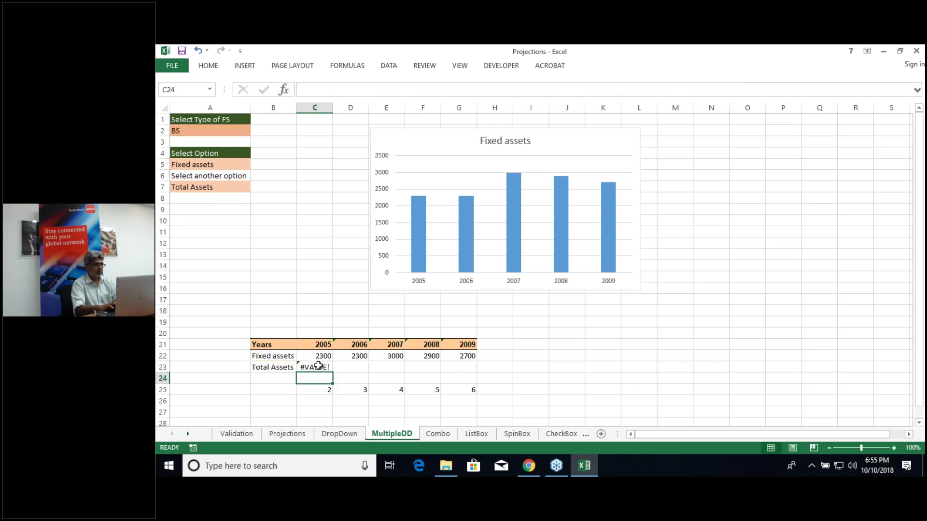
Step: Fix C23's #VALUE! error by pointing the column index at the helper number in C25
{"action": "left_click", "coordinate": [318, 366]}
{"action": "double_click", "coordinate": [318, 366]}
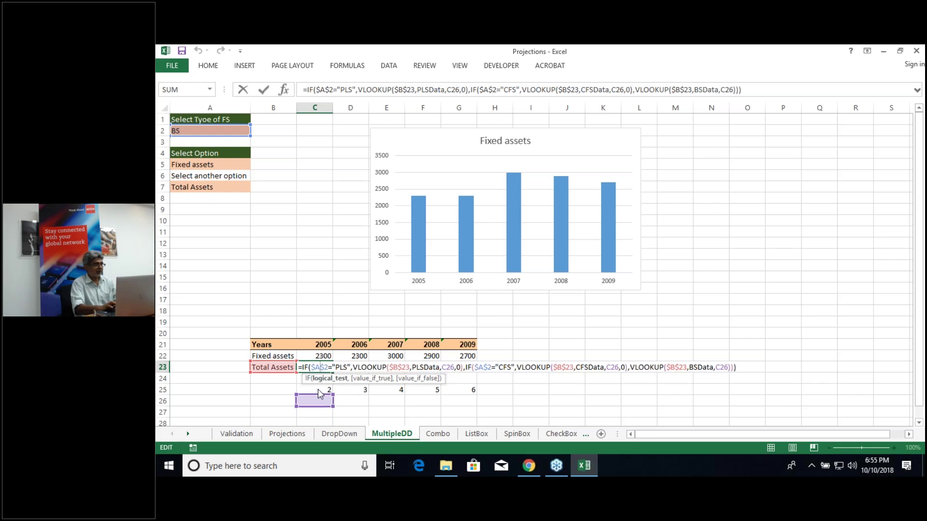
{"action": "left_click_drag", "start_coordinate": [318, 396], "coordinate": [319, 386]}
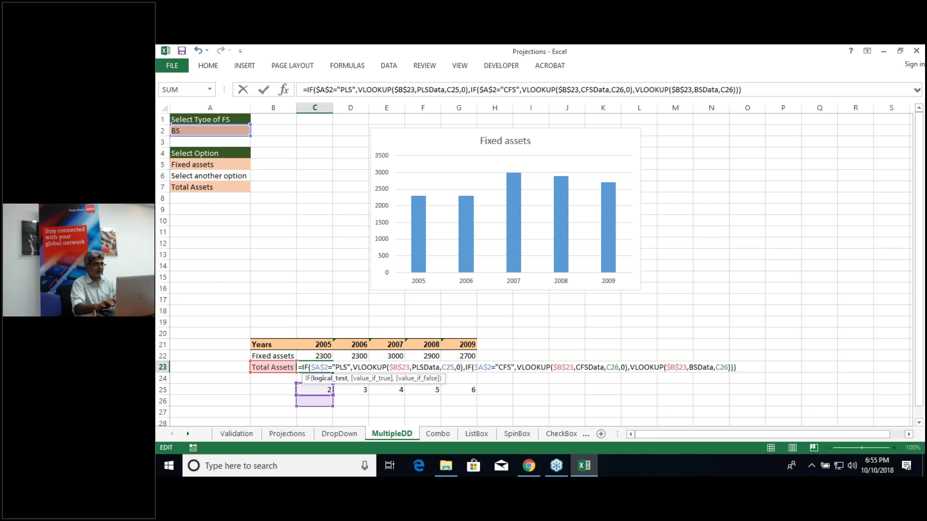
{"action": "key", "text": "Return"}
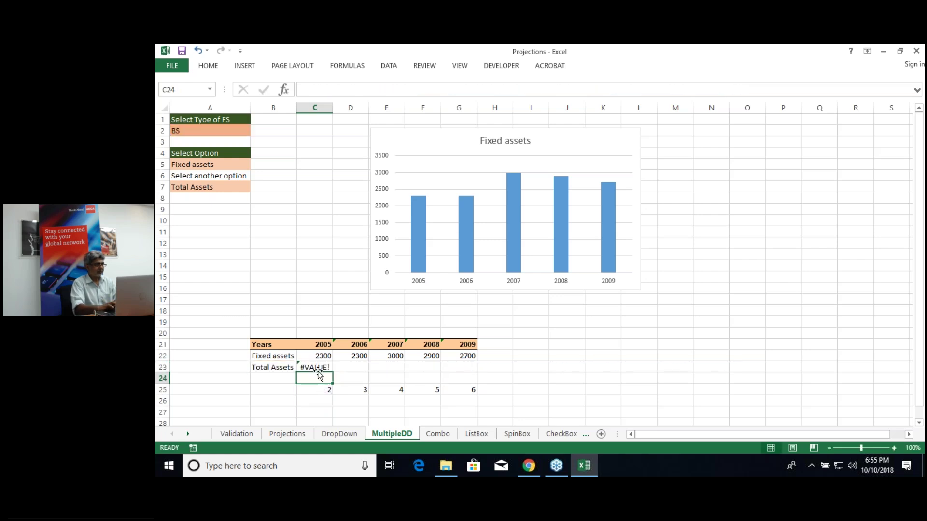
{"action": "left_click", "coordinate": [318, 368]}
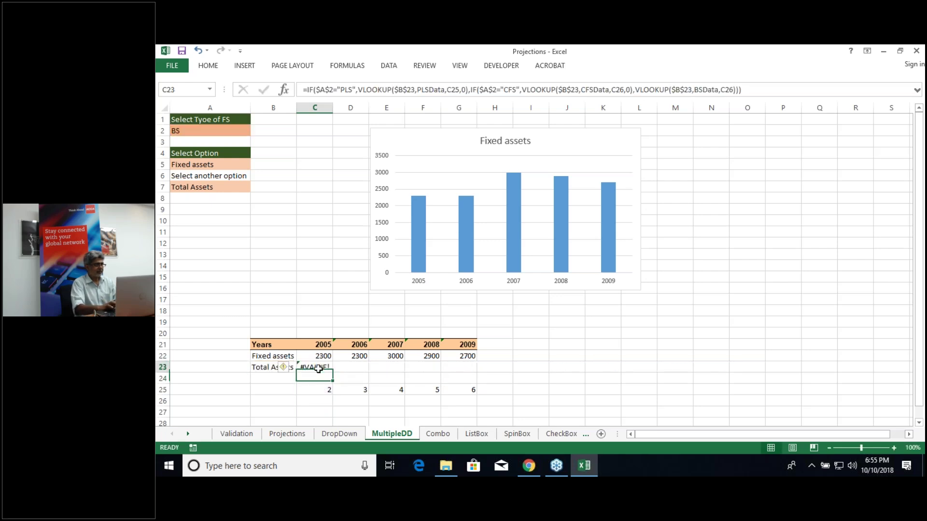
{"action": "double_click", "coordinate": [318, 368]}
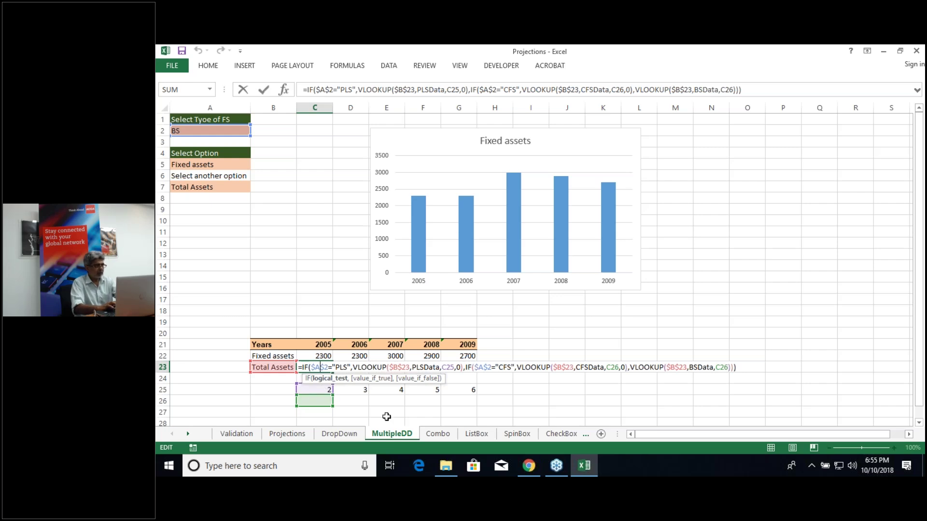
{"action": "key", "text": "ctrl+Return"}
{"action": "left_click", "coordinate": [316, 390]}
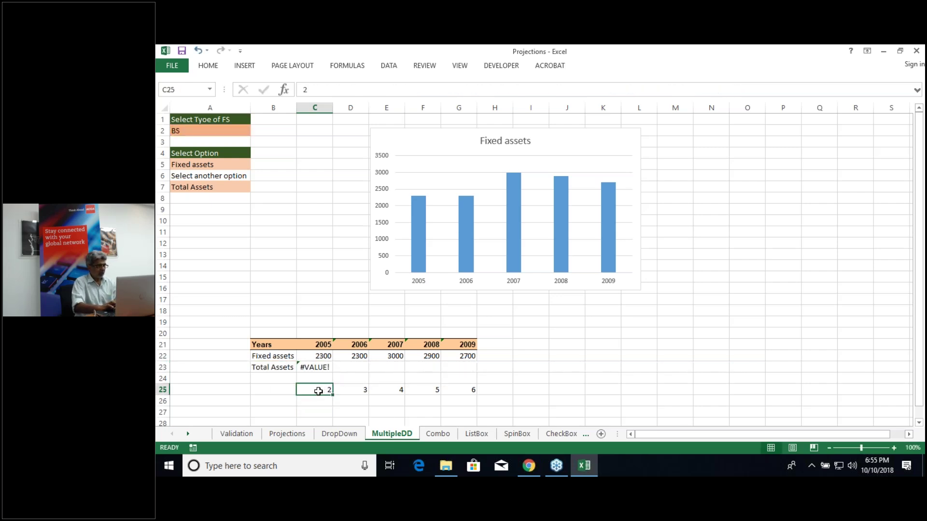
Step: Change the remaining C26 references to C25 and fill C23 to G23, giving 1400, 1800, 1400, 1000, 1700
{"action": "left_click", "coordinate": [319, 368]}
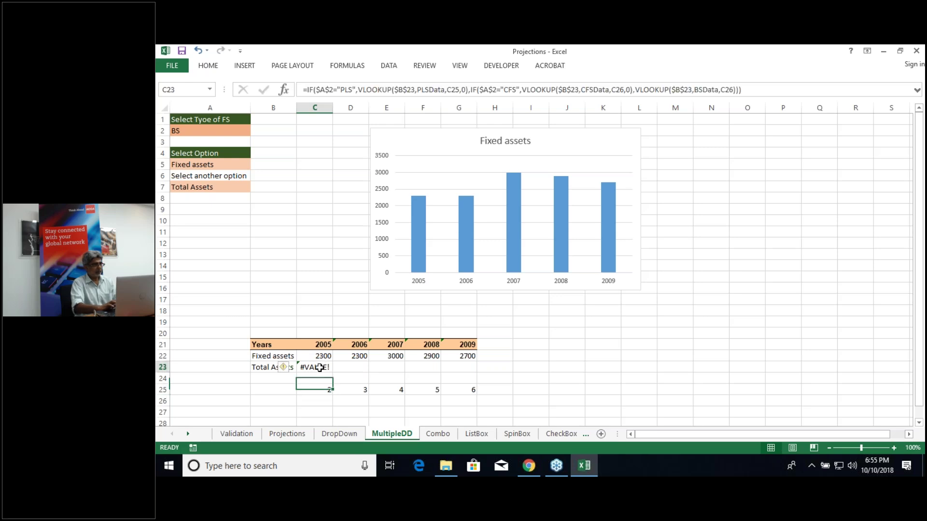
{"action": "double_click", "coordinate": [319, 368]}
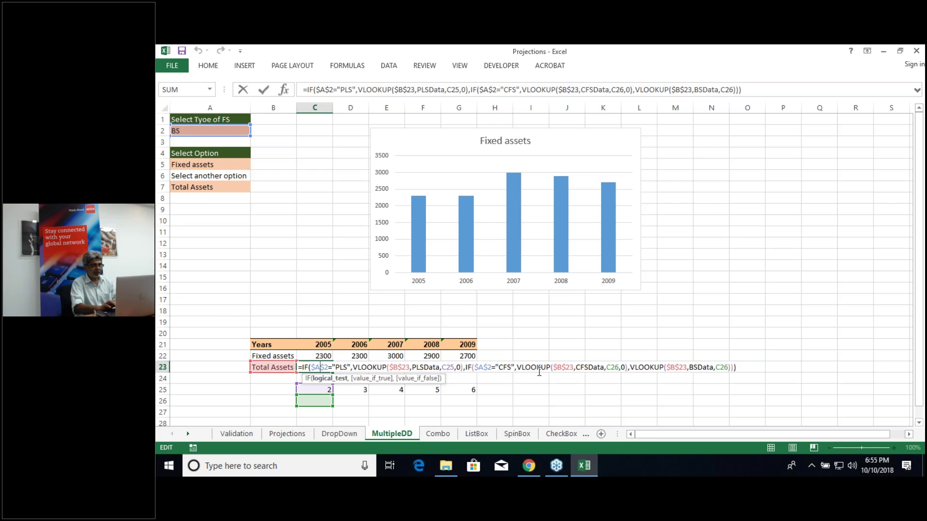
{"action": "left_click", "coordinate": [620, 367]}
{"action": "key", "text": "BackSpace"}
{"action": "type", "text": "5"}
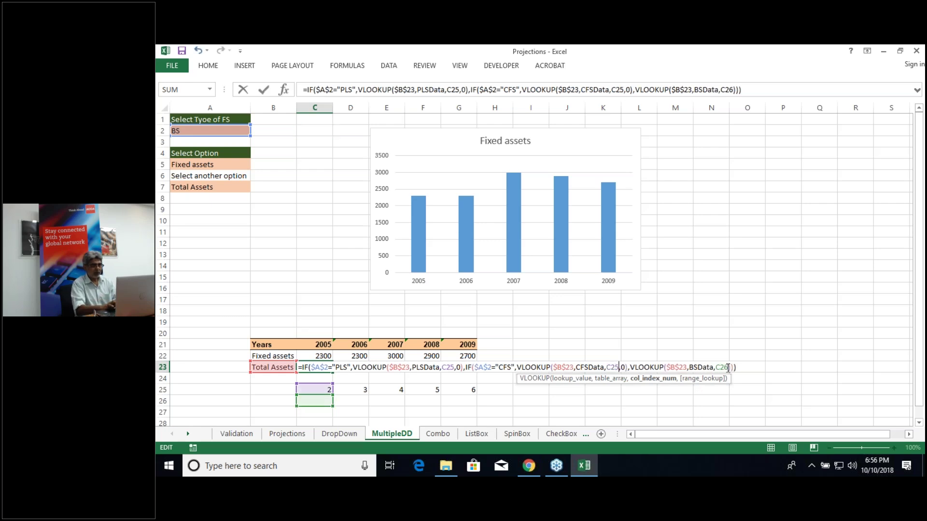
{"action": "left_click", "coordinate": [728, 368]}
{"action": "key", "text": "BackSpace"}
{"action": "type", "text": "5"}
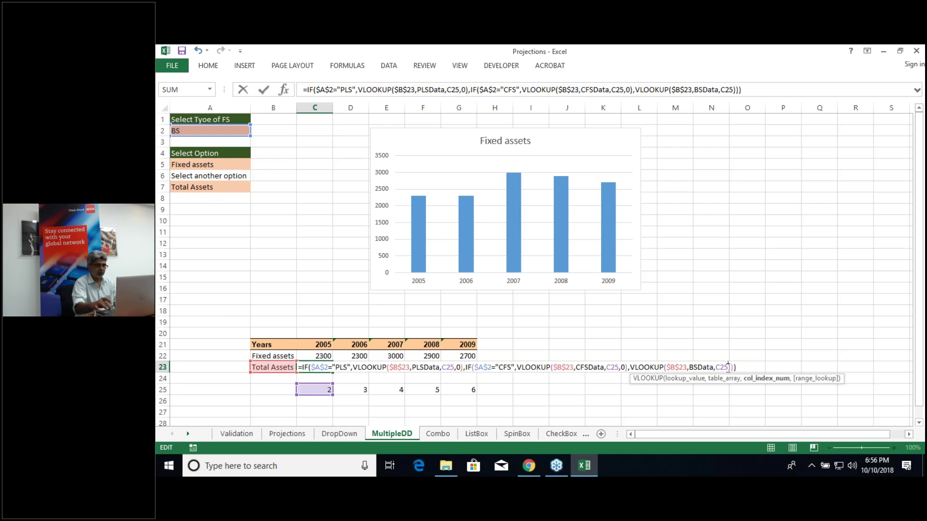
{"action": "key", "text": "Return"}
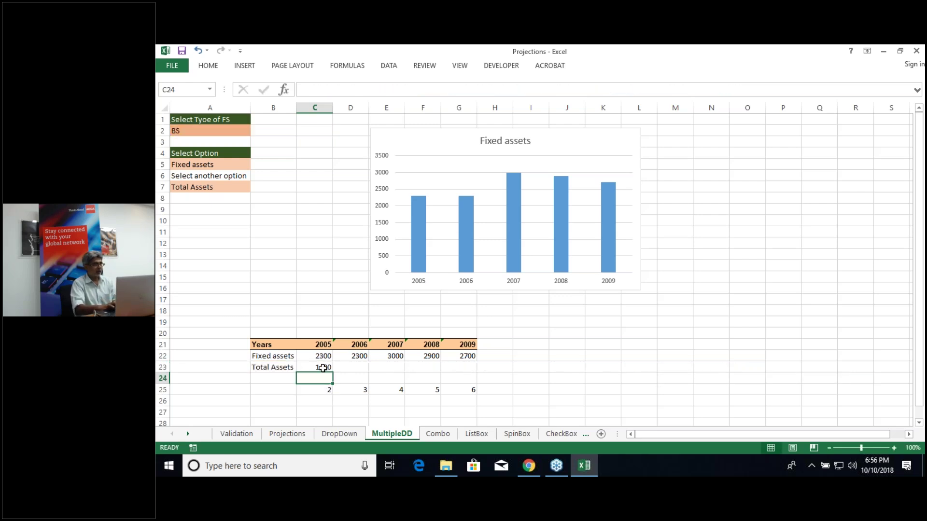
{"action": "left_click", "coordinate": [324, 367]}
{"action": "left_click_drag", "start_coordinate": [333, 371], "coordinate": [474, 369]}
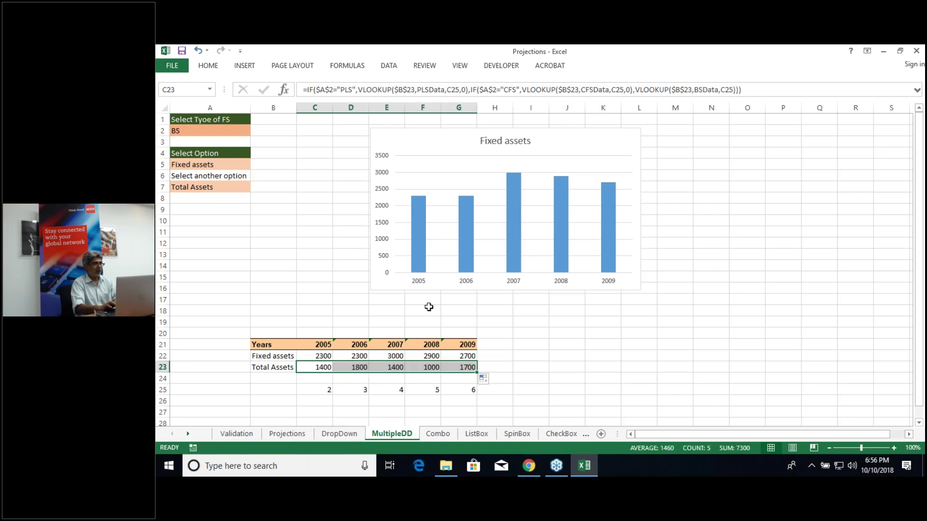
{"action": "left_click", "coordinate": [621, 152]}
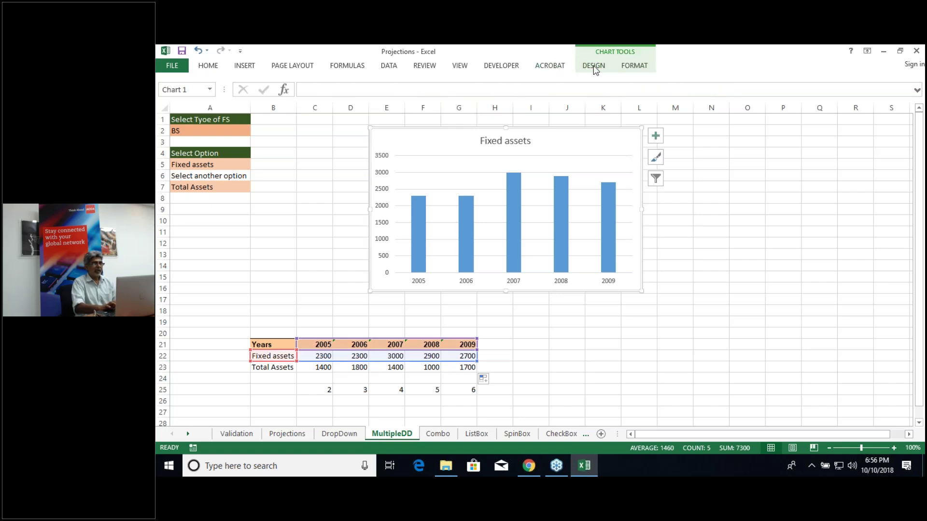
Step: Add a chart series named from B23 with values C23:G23 to the Fixed assets chart
{"action": "left_click", "coordinate": [594, 66]}
{"action": "left_click", "coordinate": [717, 95]}
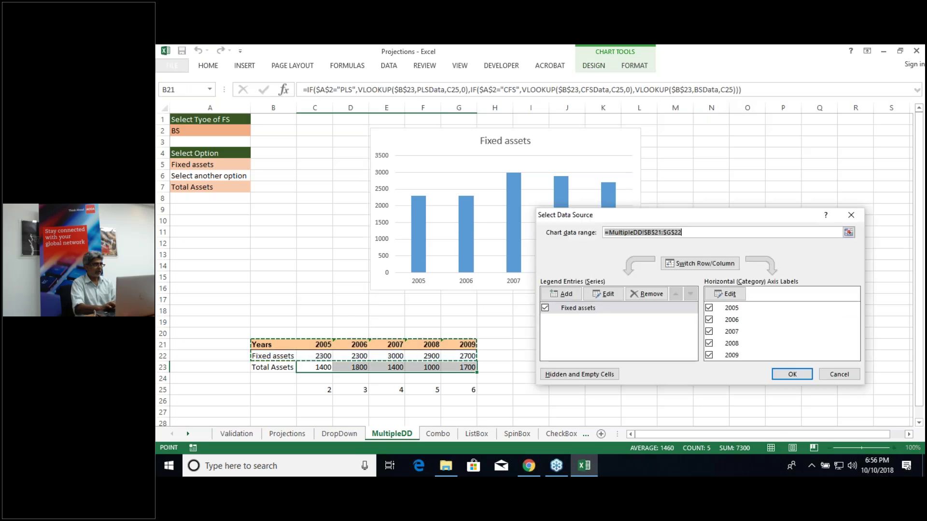
{"action": "left_click", "coordinate": [580, 296]}
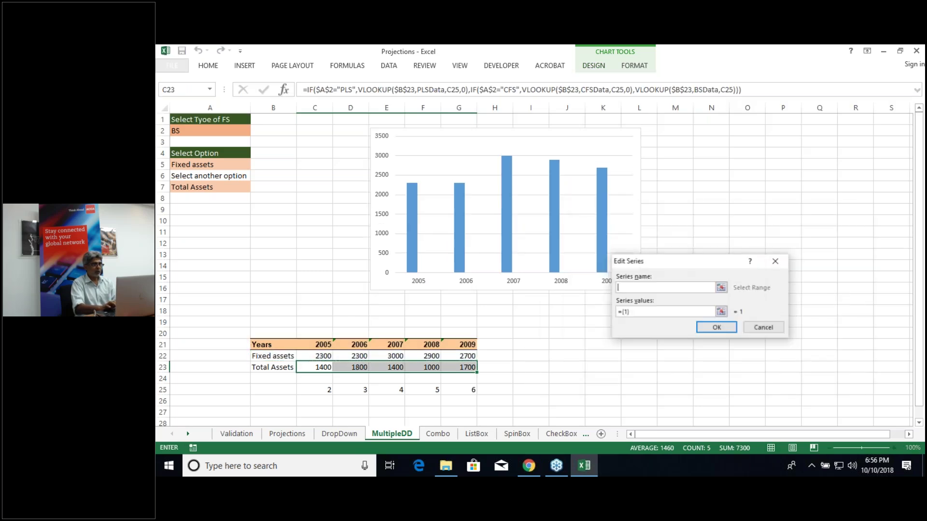
{"action": "left_click", "coordinate": [282, 367]}
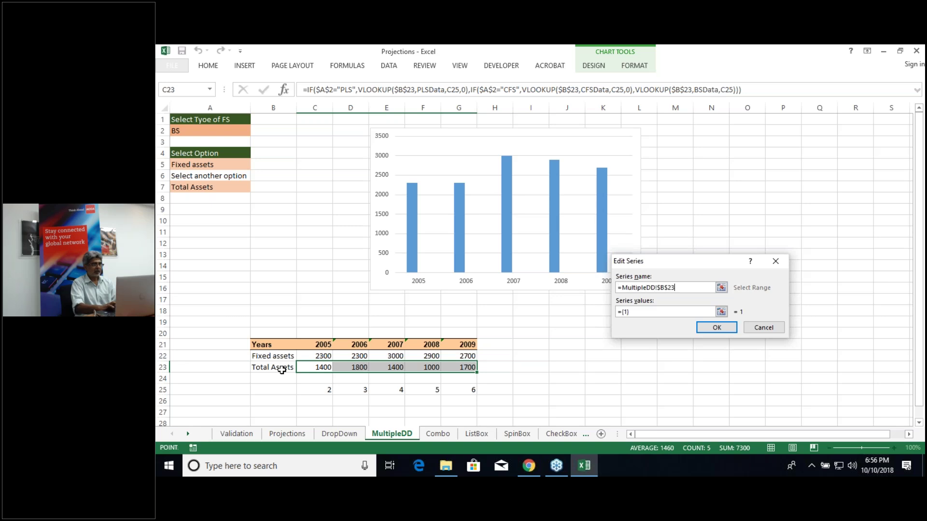
{"action": "left_click", "coordinate": [721, 313]}
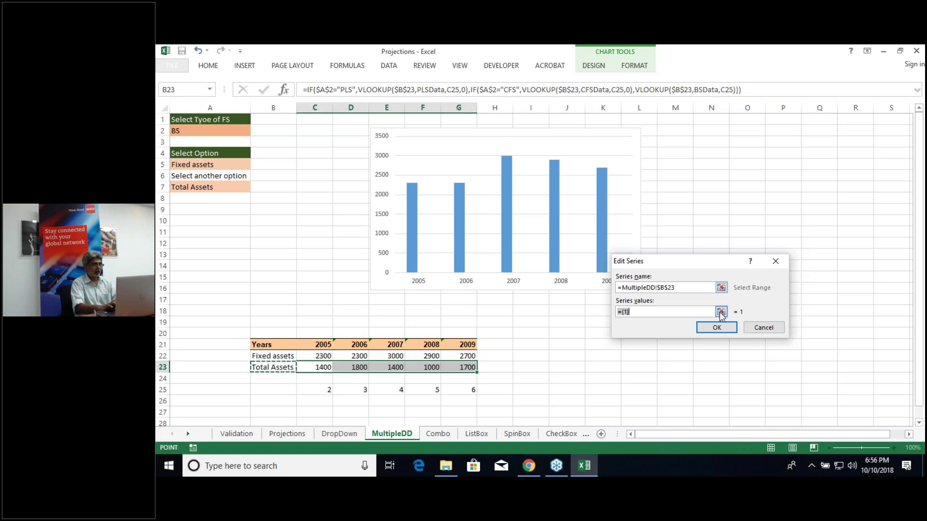
{"action": "left_click", "coordinate": [721, 314]}
{"action": "left_click_drag", "start_coordinate": [314, 368], "coordinate": [454, 368]}
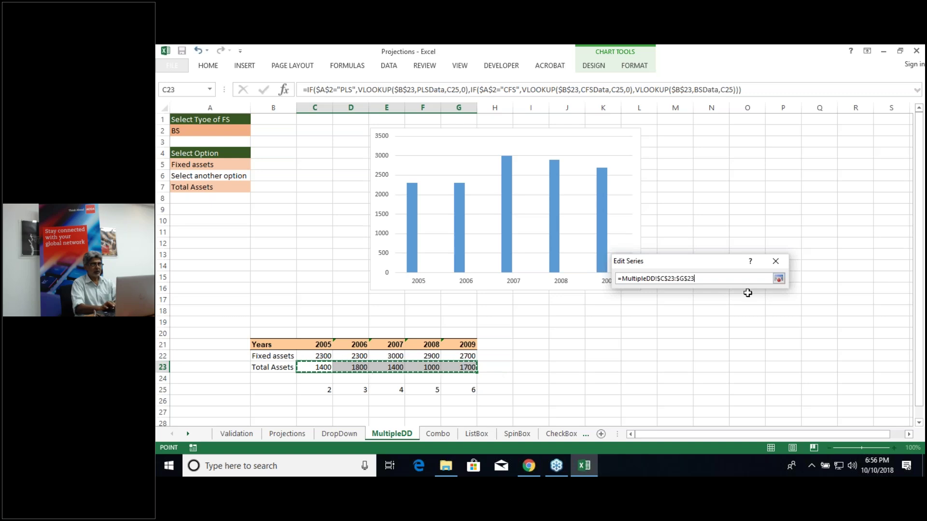
{"action": "left_click", "coordinate": [779, 279]}
{"action": "left_click", "coordinate": [725, 330]}
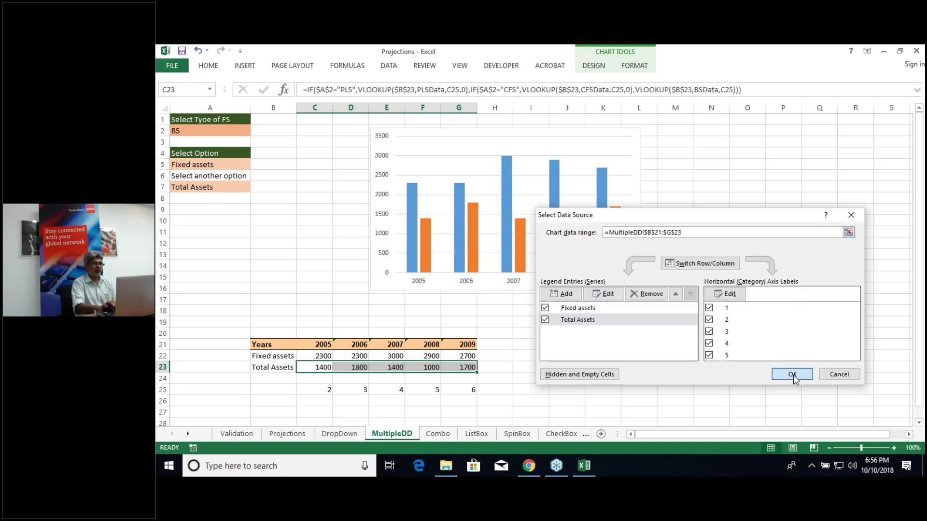
{"action": "key", "text": "Return"}
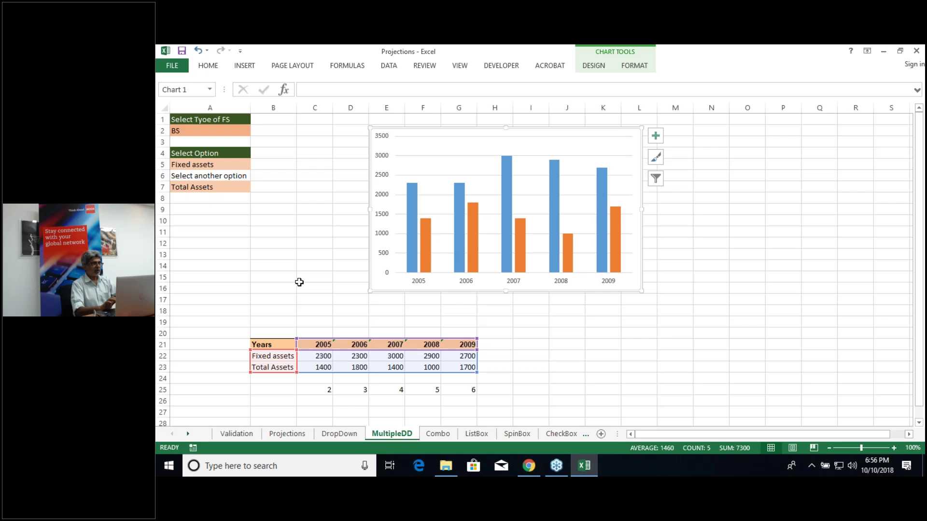
{"action": "left_click", "coordinate": [441, 434]}
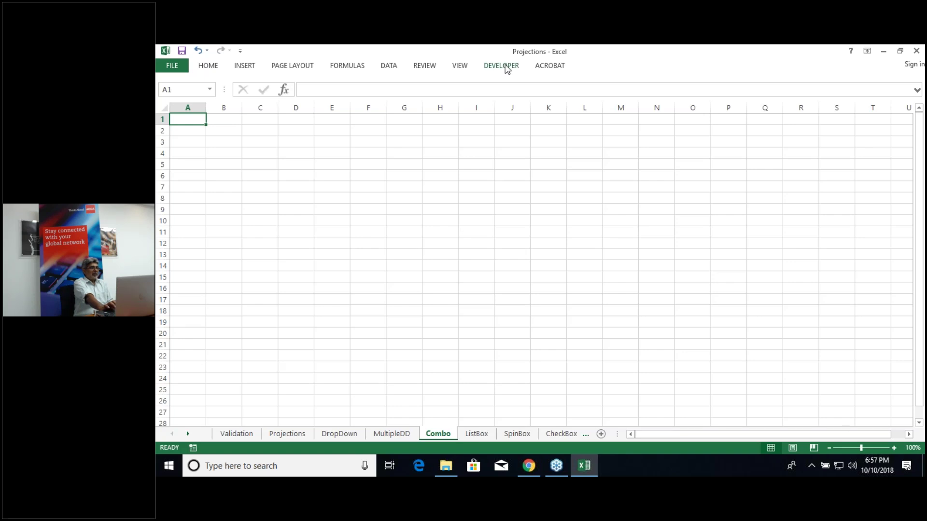
Step: Briefly show the Developer tab, then go to the workbook's Info page in backstage
{"action": "left_click", "coordinate": [502, 66]}
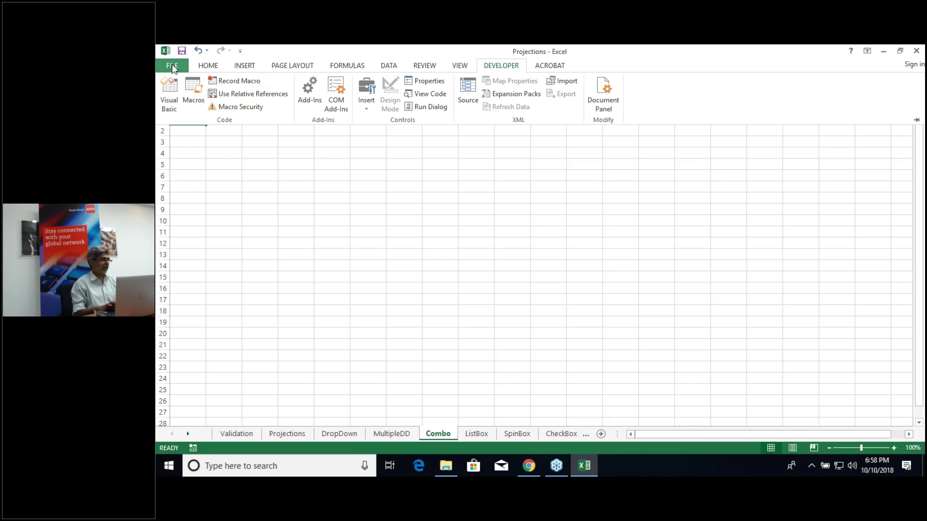
{"action": "key", "text": "Escape"}
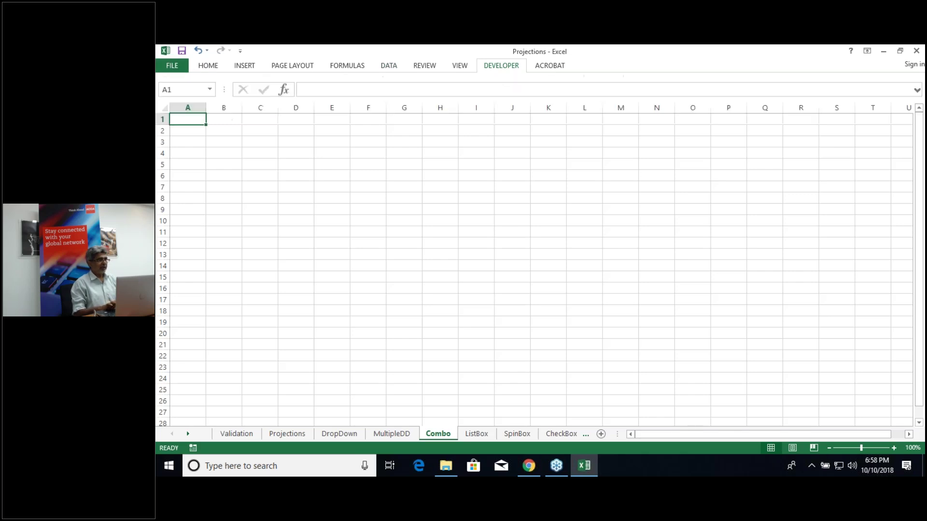
{"action": "left_click", "coordinate": [172, 65]}
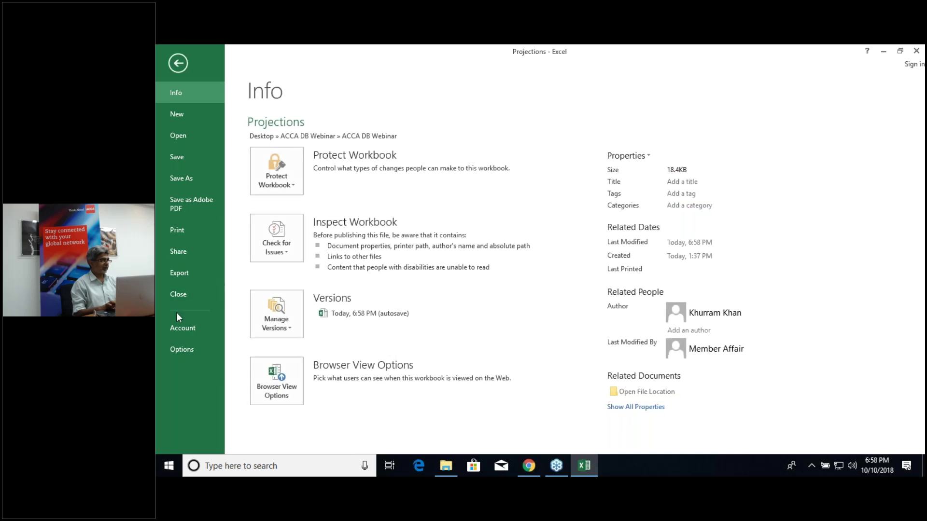
Step: Turn off the Developer tab in Excel Options > Customize Ribbon and confirm it's gone
{"action": "left_click", "coordinate": [183, 349]}
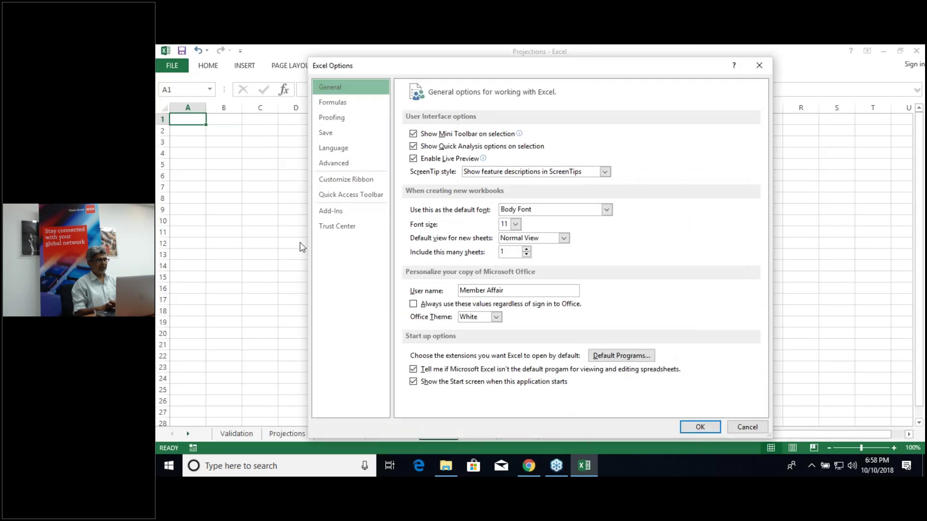
{"action": "left_click", "coordinate": [345, 183]}
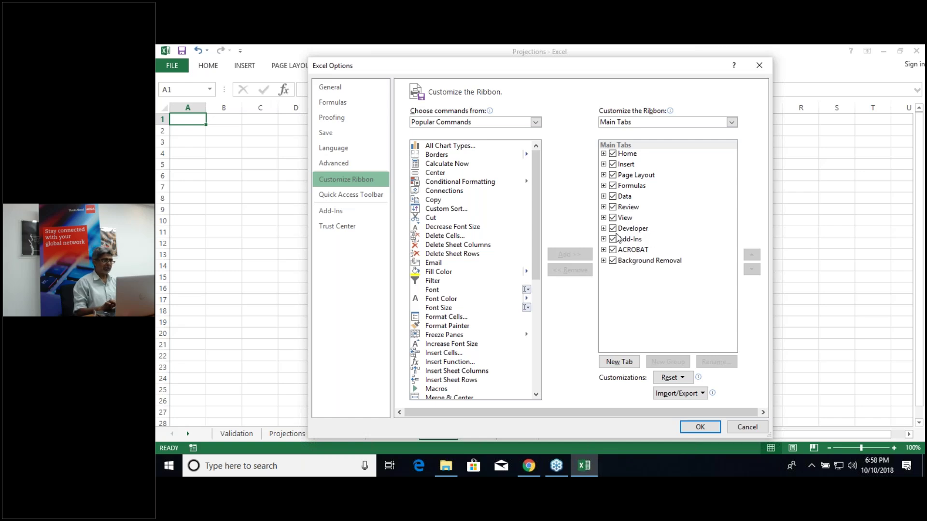
{"action": "left_click", "coordinate": [613, 228]}
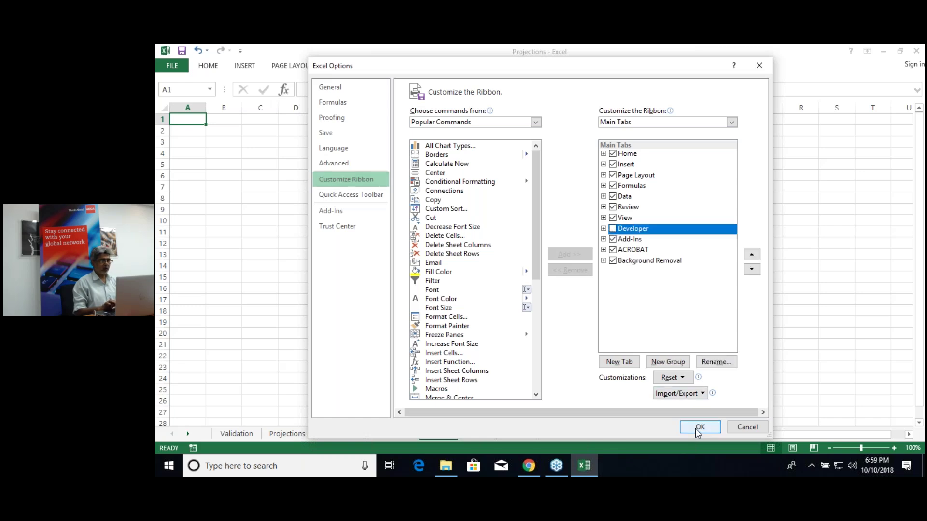
{"action": "left_click", "coordinate": [698, 429]}
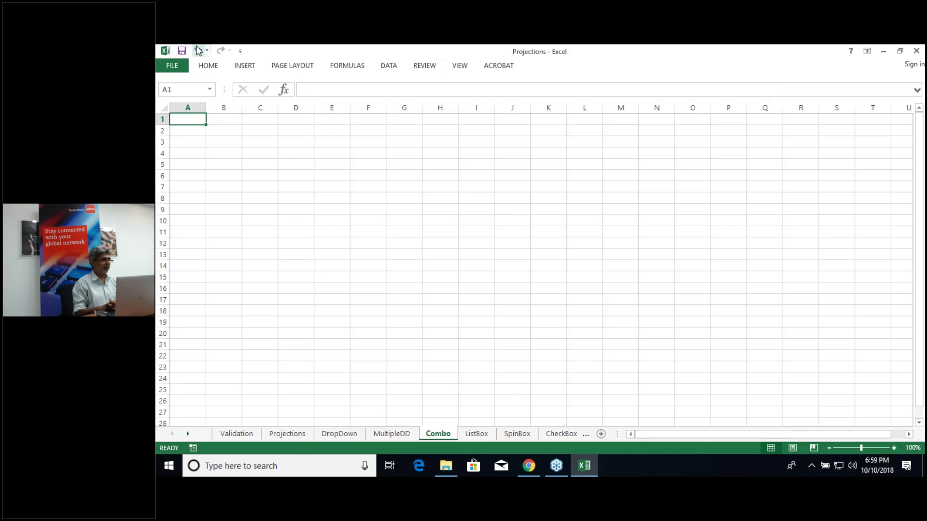
{"action": "left_click", "coordinate": [206, 68]}
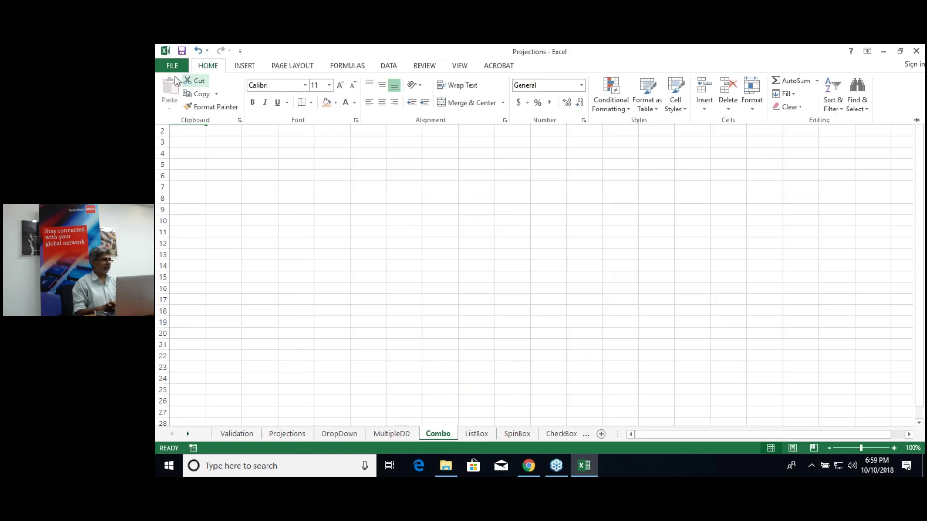
Step: Re-enable the Developer tab in Customize Ribbon and show its tools
{"action": "left_click", "coordinate": [169, 66]}
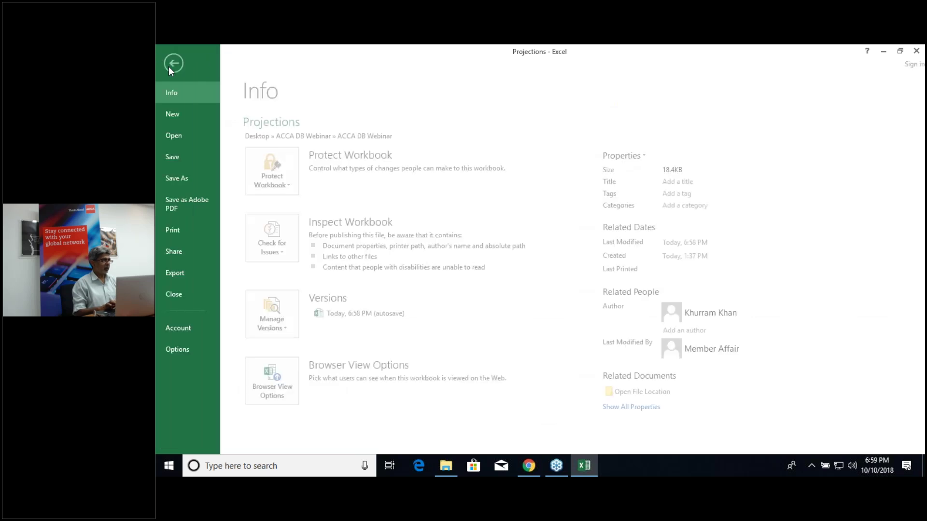
{"action": "left_click", "coordinate": [181, 349]}
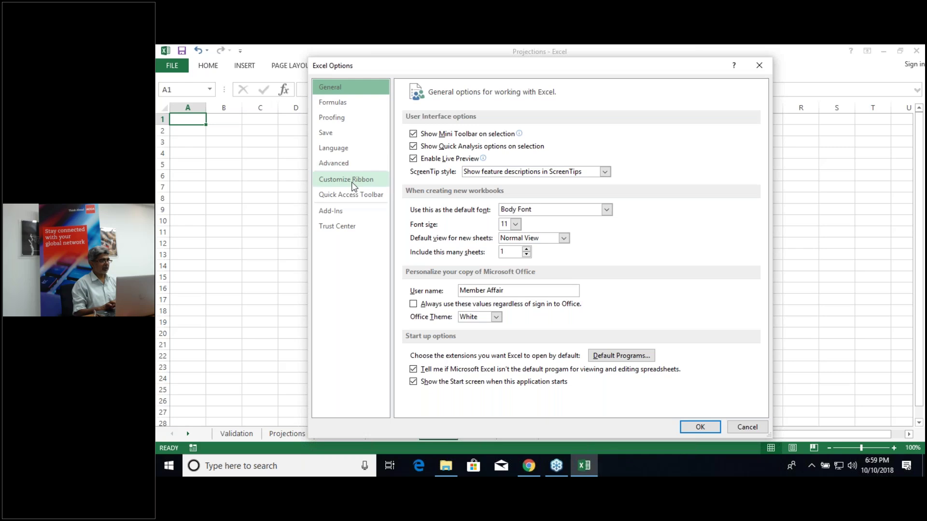
{"action": "left_click", "coordinate": [354, 187]}
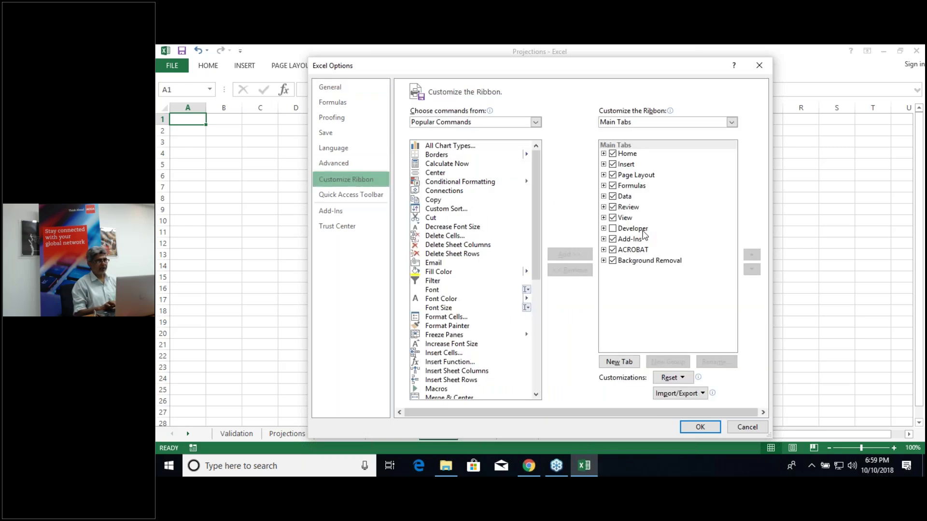
{"action": "left_click", "coordinate": [613, 229]}
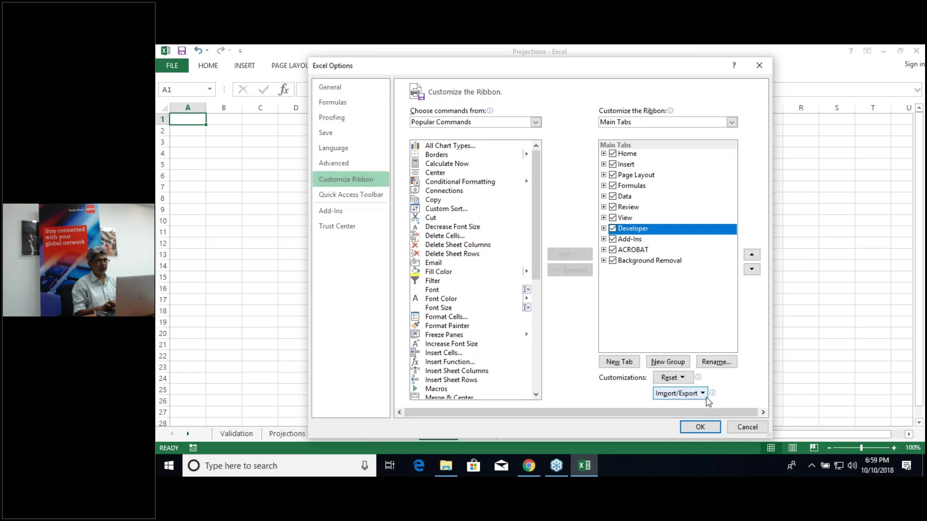
{"action": "left_click", "coordinate": [700, 427]}
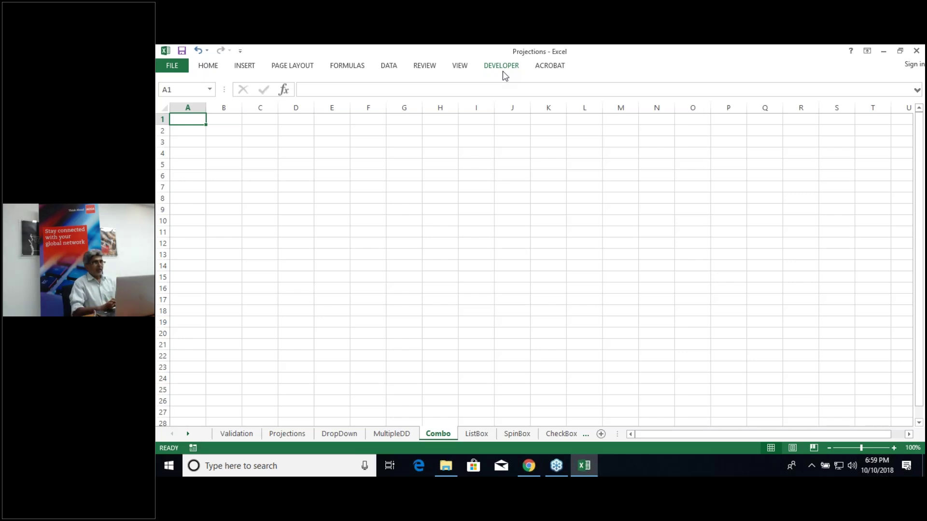
{"action": "left_click", "coordinate": [502, 68]}
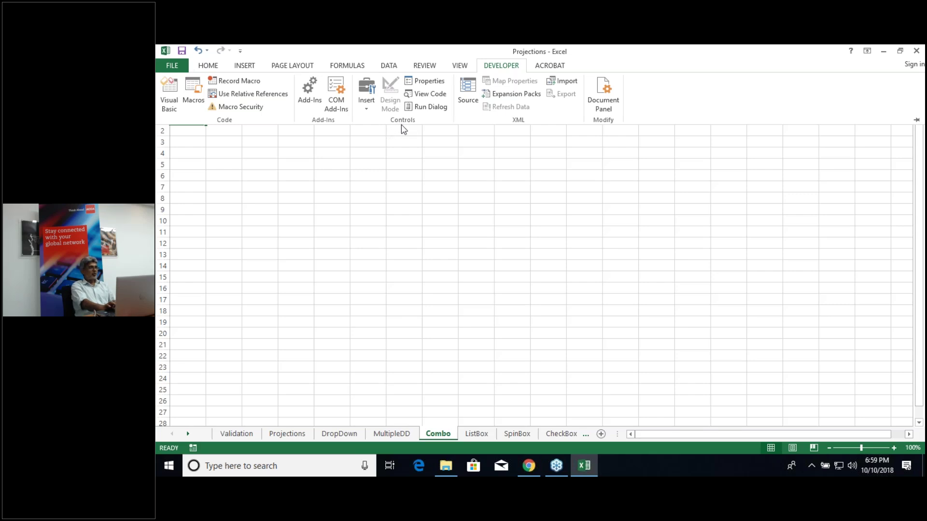
Step: Open the Developer Insert gallery of Form and ActiveX controls
{"action": "left_click", "coordinate": [369, 109]}
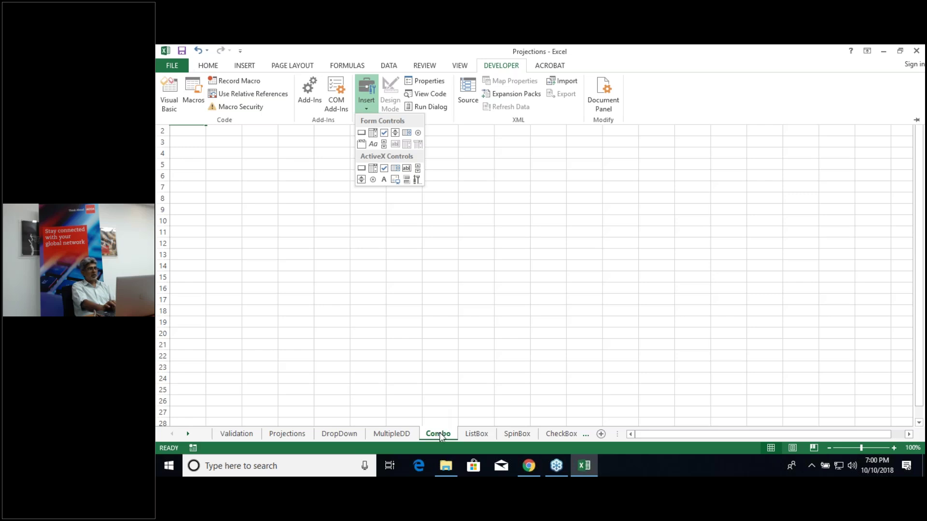
Step: Choose the Form Controls Combo Box and draw it across A3:B4
{"action": "left_click", "coordinate": [373, 135]}
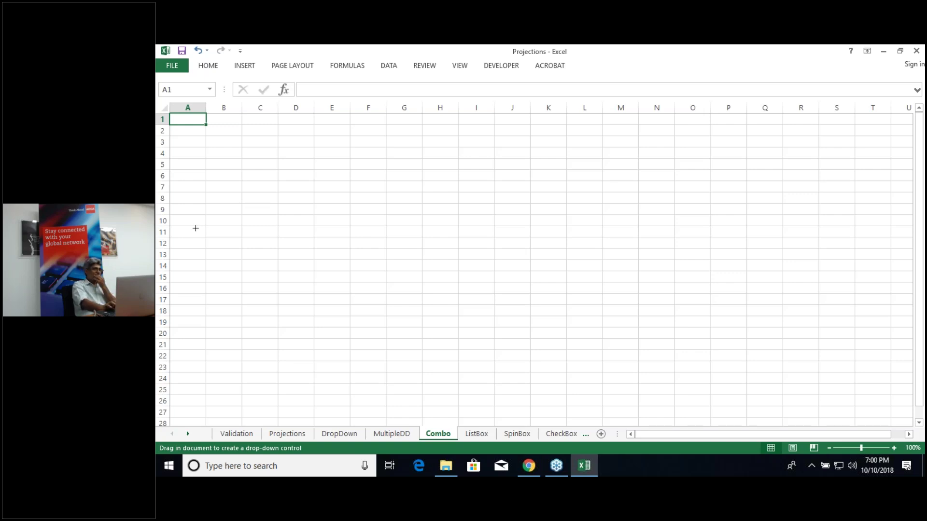
{"action": "key", "text": "Escape"}
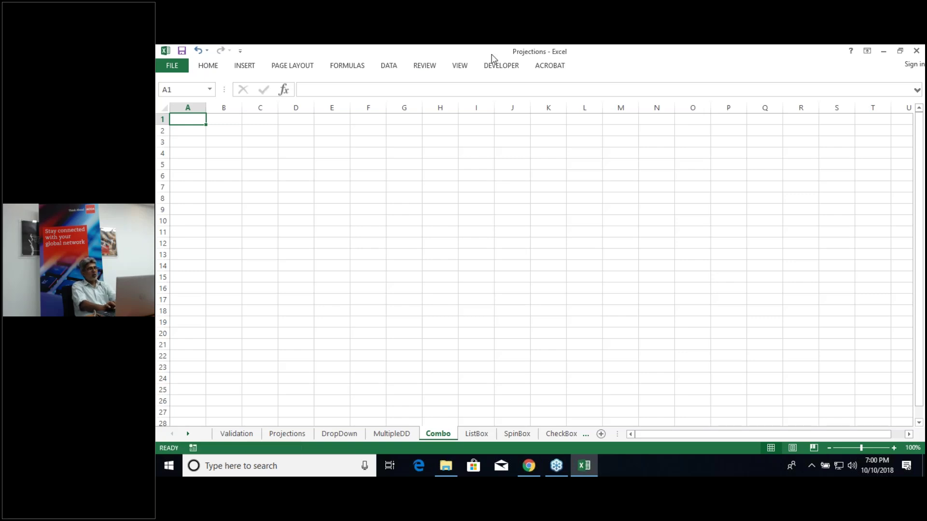
{"action": "left_click", "coordinate": [503, 68]}
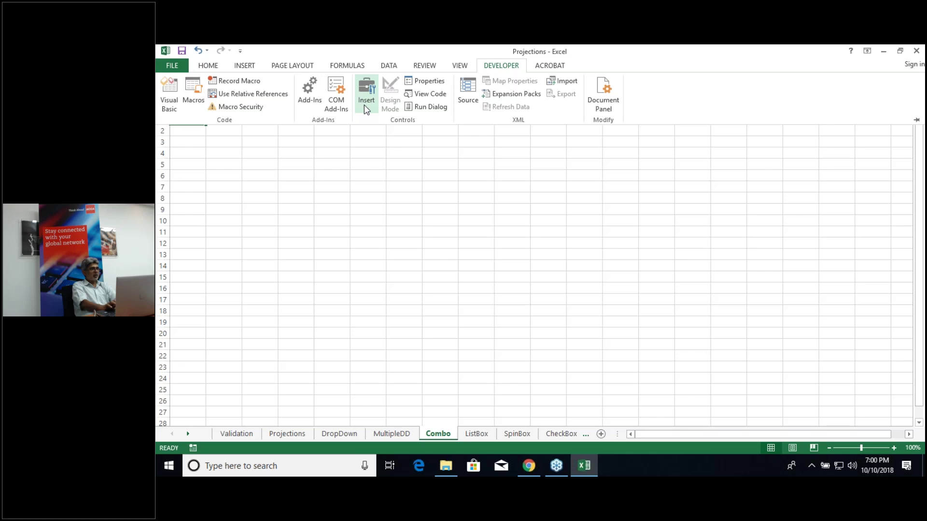
{"action": "left_click", "coordinate": [365, 103]}
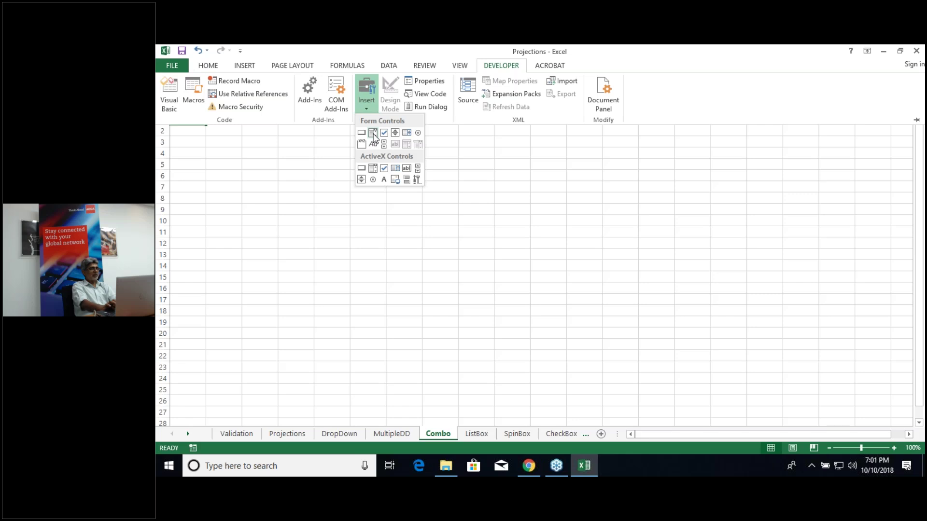
{"action": "left_click", "coordinate": [374, 135]}
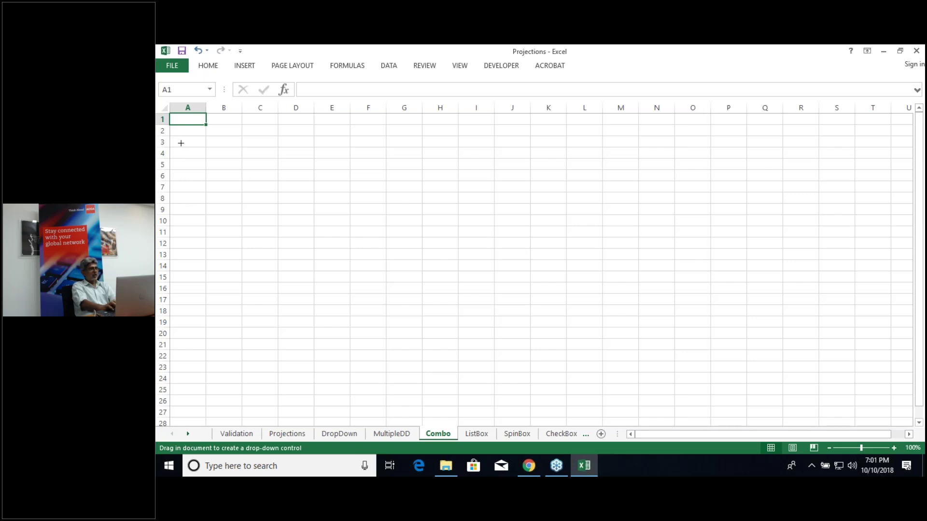
{"action": "left_click_drag", "start_coordinate": [180, 140], "coordinate": [245, 156]}
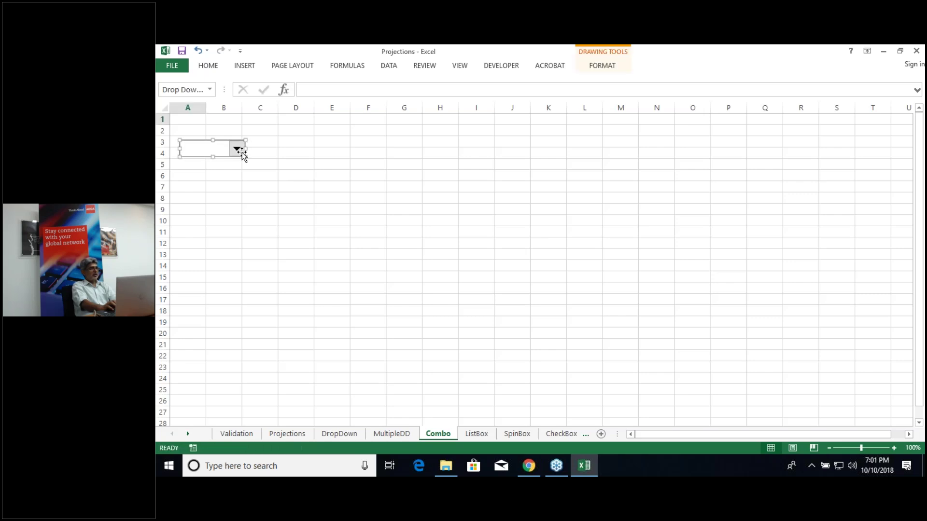
Step: Deselect the new combo box, then open and close its list to confirm it is empty
{"action": "left_click", "coordinate": [207, 186]}
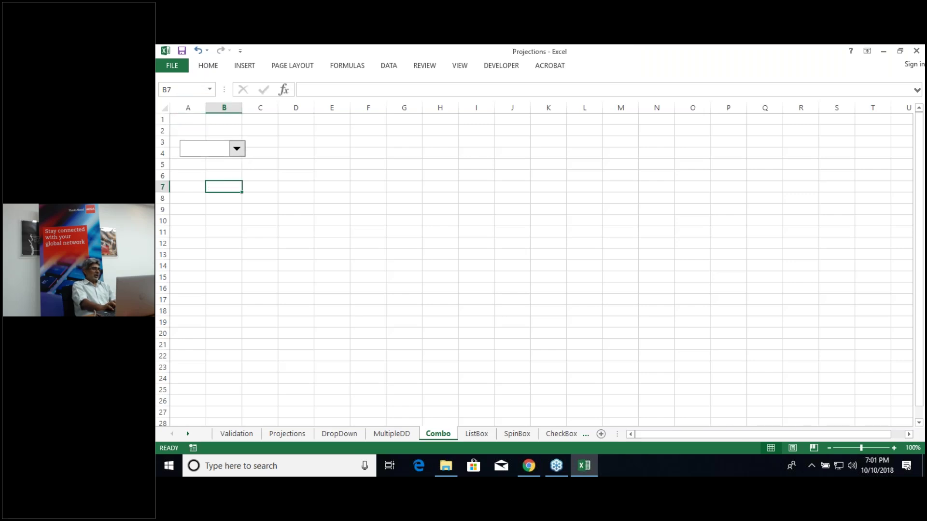
{"action": "left_click", "coordinate": [237, 150]}
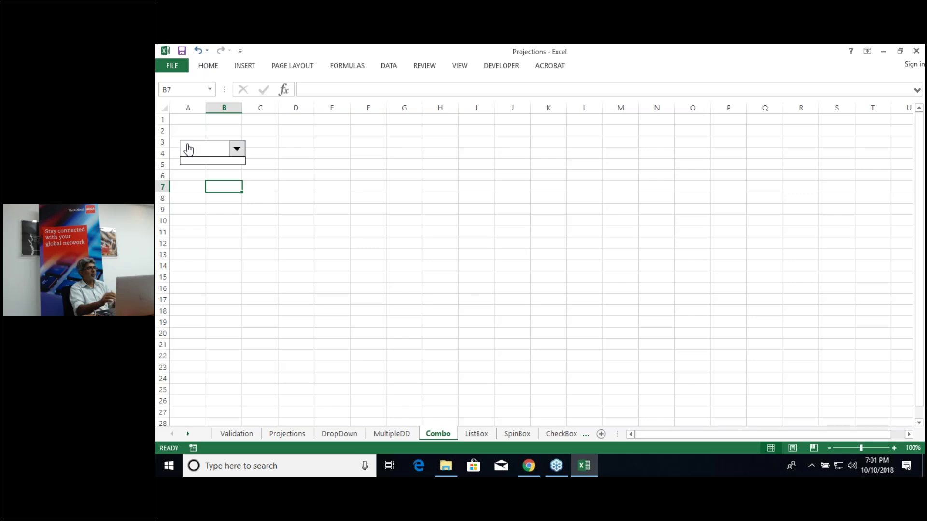
{"action": "left_click", "coordinate": [237, 149]}
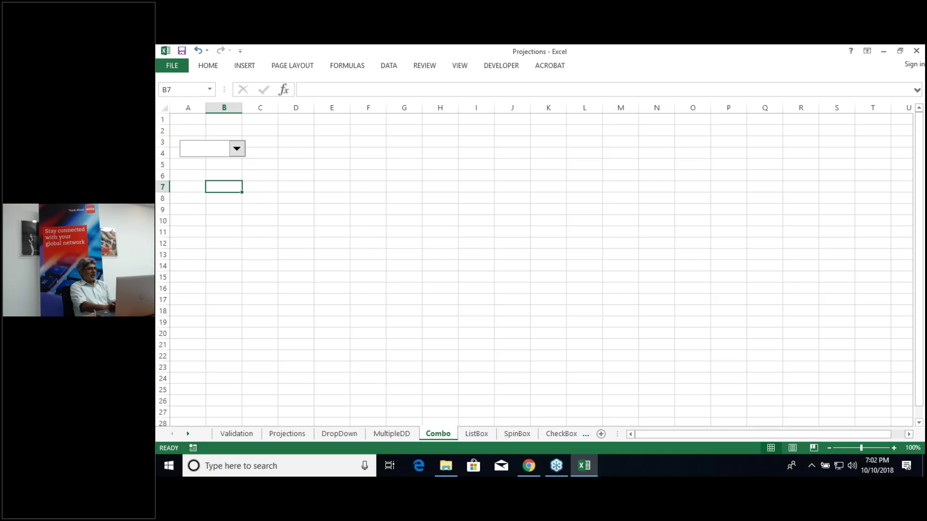
{"action": "left_click", "coordinate": [221, 153]}
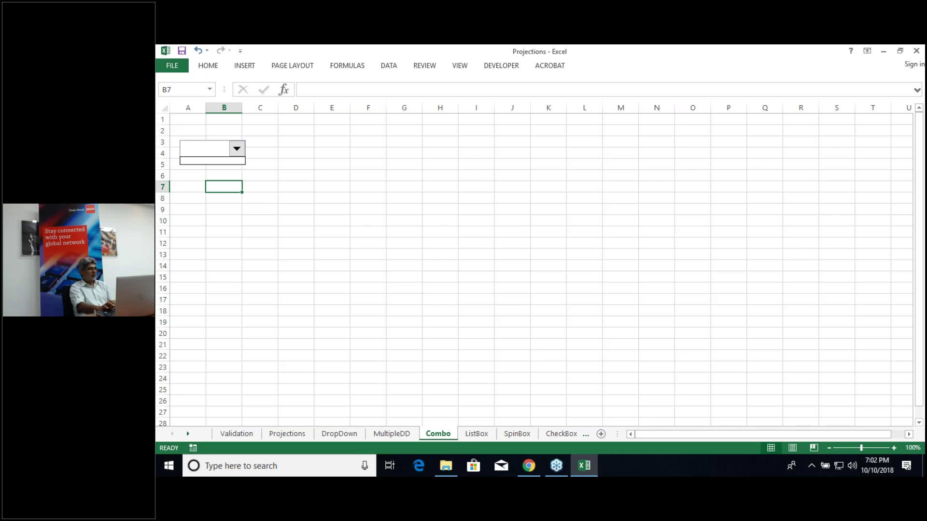
{"action": "left_click", "coordinate": [236, 151]}
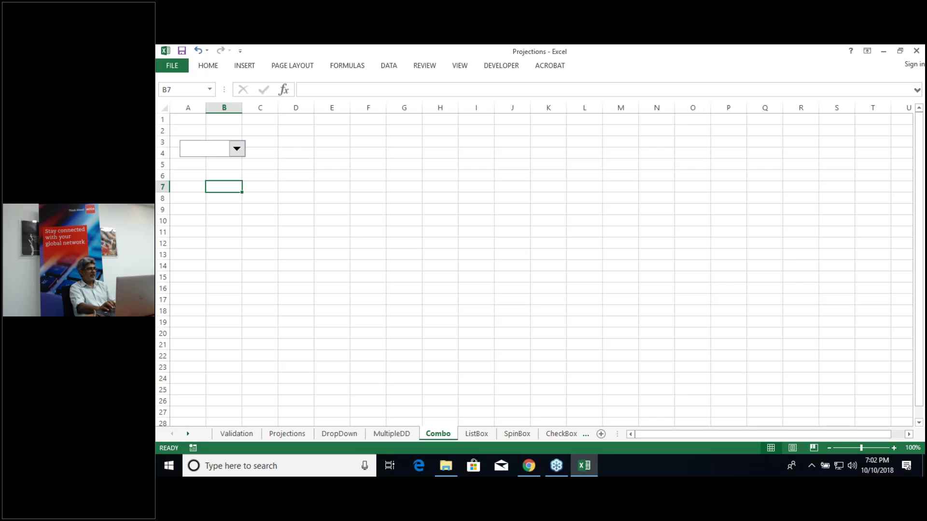
Step: Bring up Format Control for the combo box and place the cursor in the Input range box
{"action": "right_click", "coordinate": [236, 150]}
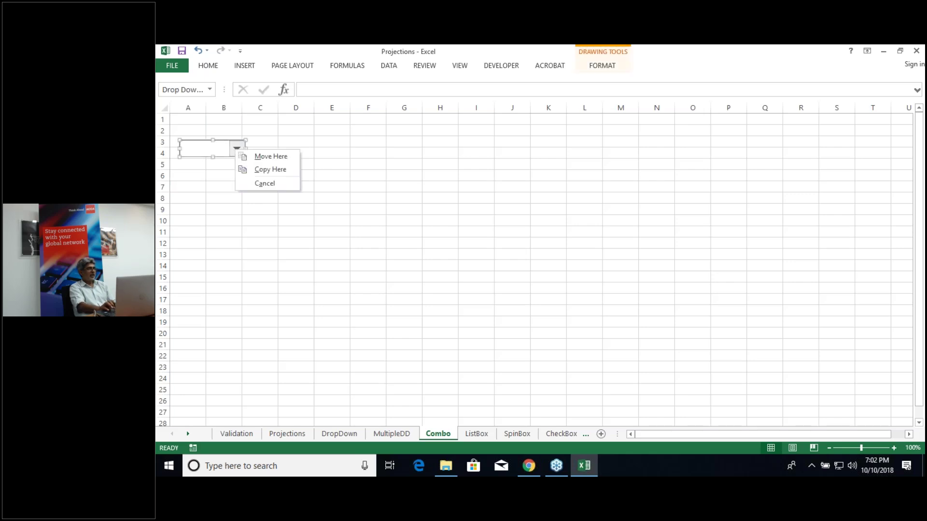
{"action": "key", "text": "Escape"}
{"action": "right_click", "coordinate": [236, 150]}
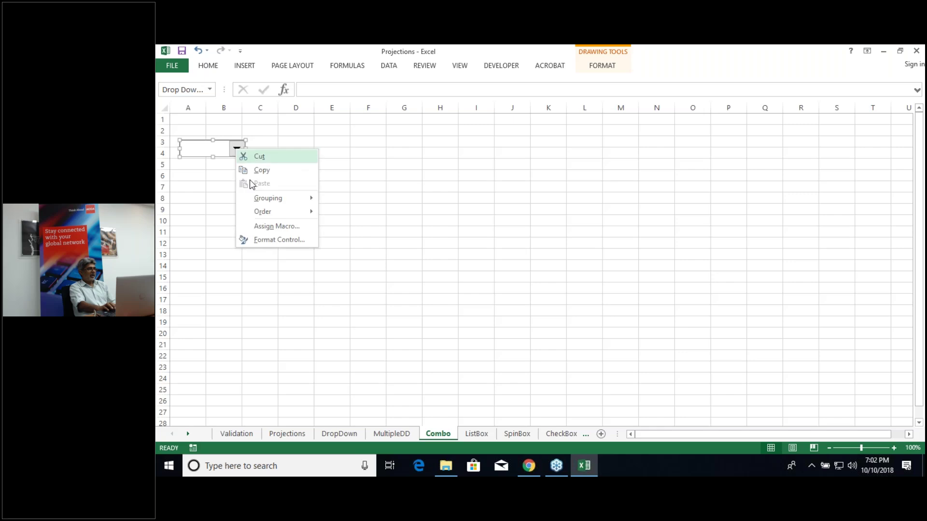
{"action": "left_click", "coordinate": [285, 241]}
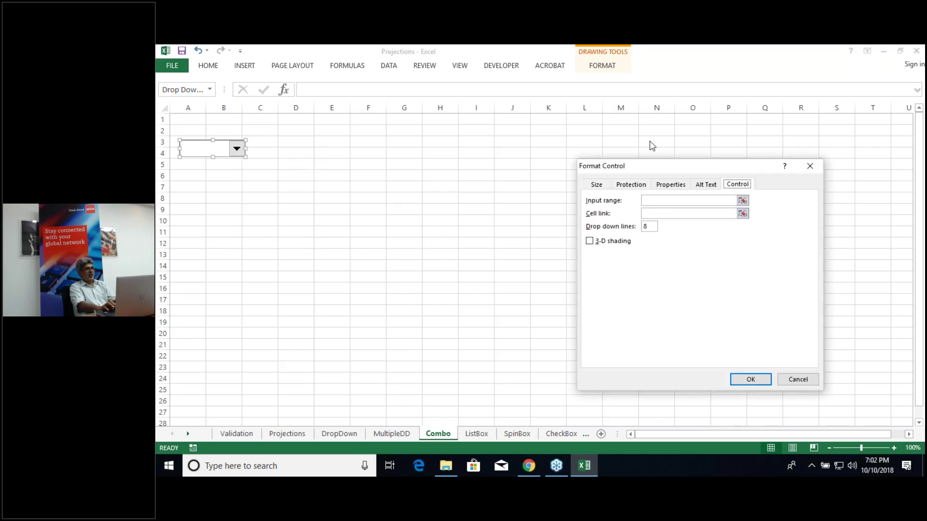
{"action": "left_click_drag", "start_coordinate": [654, 168], "coordinate": [469, 153]}
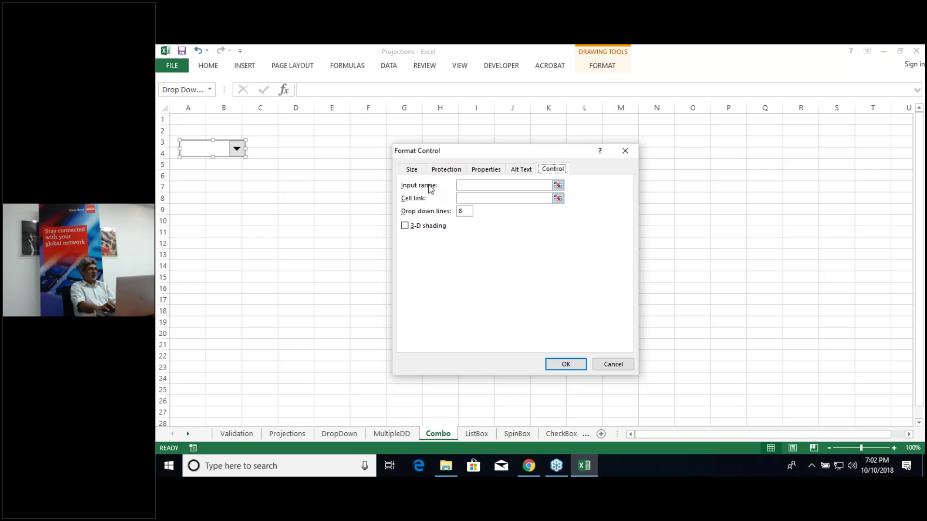
{"action": "left_click", "coordinate": [471, 186]}
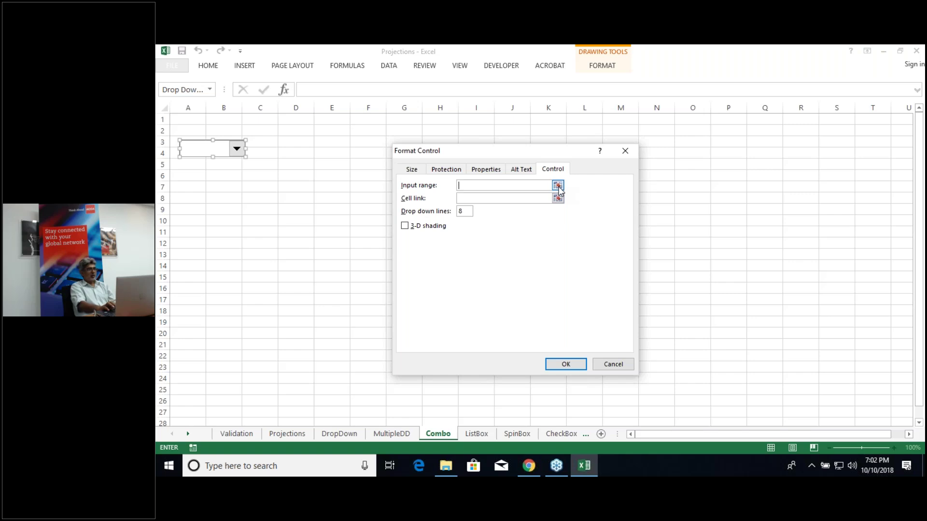
Step: Set the drop-down's input range to Projections!$C$8:$C$12 and its cell link to $A$1
{"action": "left_click", "coordinate": [559, 186]}
{"action": "left_click", "coordinate": [285, 434]}
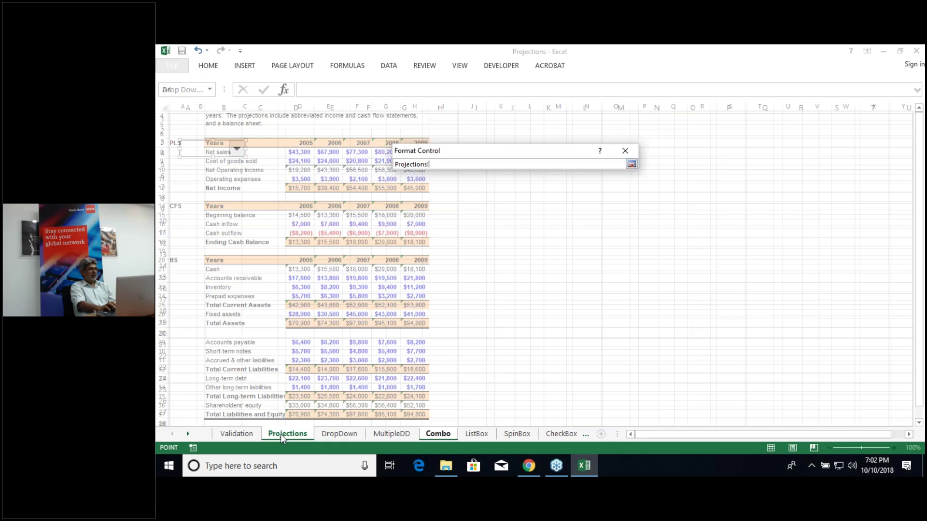
{"action": "left_click", "coordinate": [220, 152]}
{"action": "key", "text": "shift+Down"}
{"action": "key", "text": "shift+Down"}
{"action": "key", "text": "shift+Down"}
{"action": "key", "text": "shift+Down"}
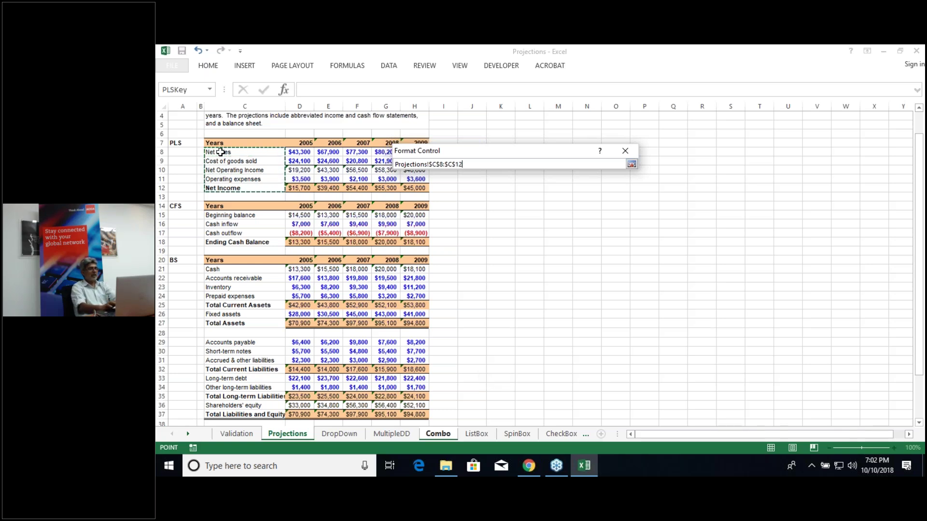
{"action": "key", "text": "Return"}
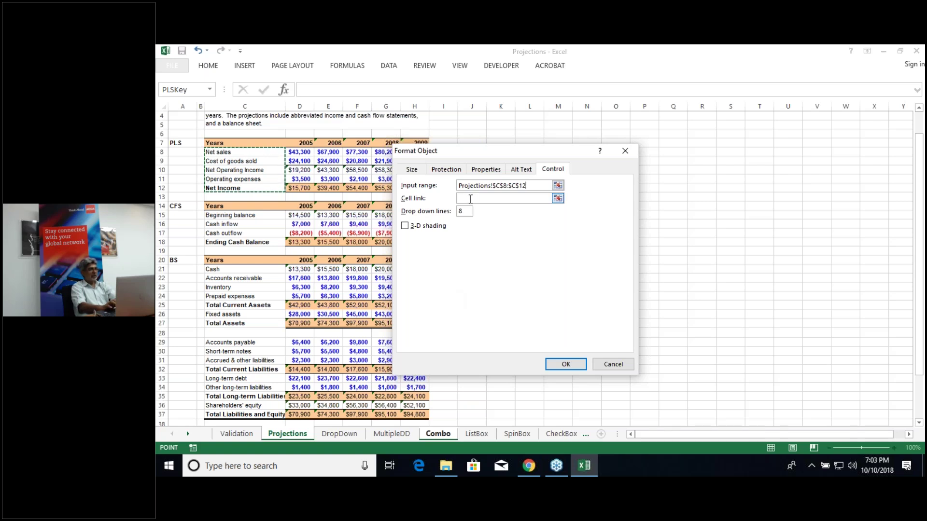
{"action": "left_click", "coordinate": [470, 199]}
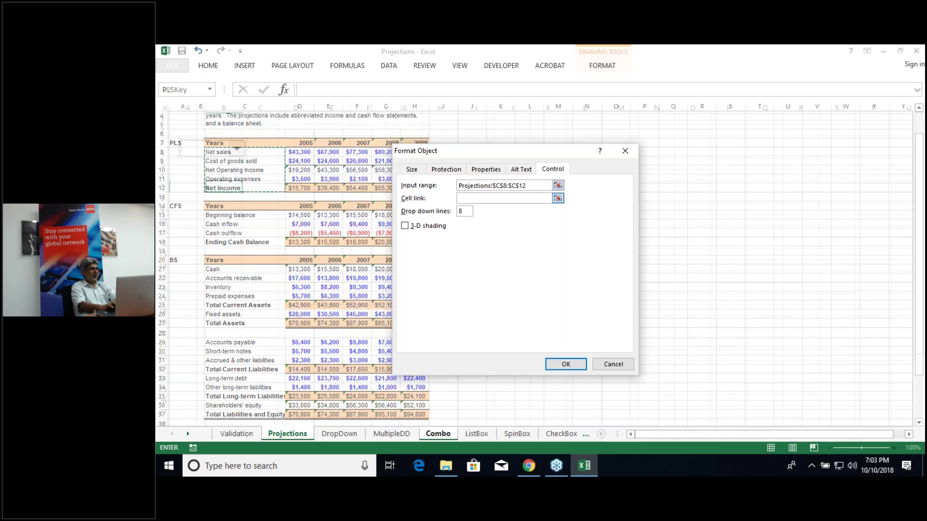
{"action": "left_click", "coordinate": [184, 120]}
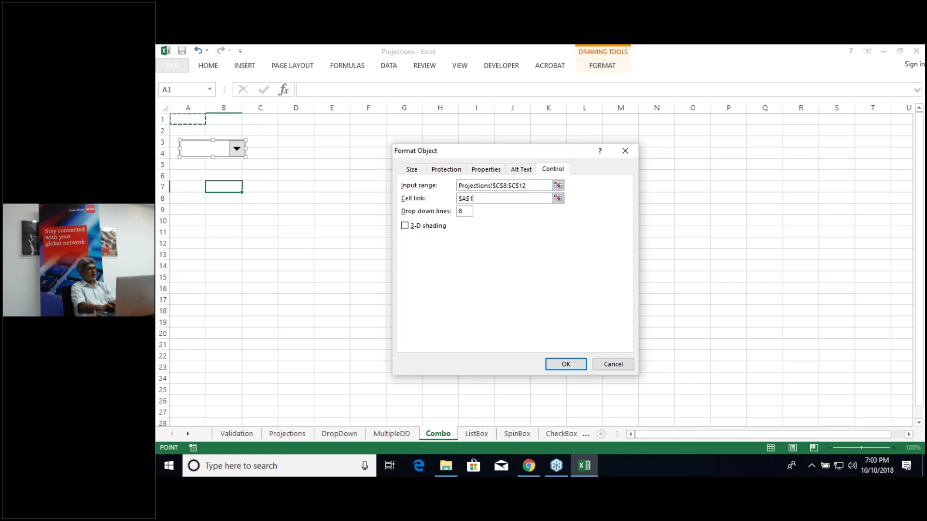
{"action": "left_click", "coordinate": [579, 365]}
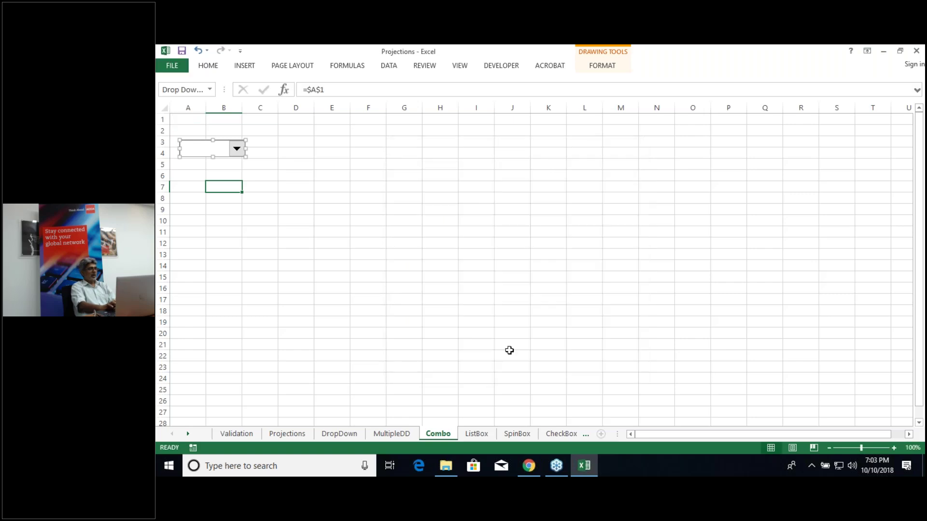
Step: Test the drop-down by choosing Net sales, Cost of goods sold, then Net Operating Income
{"action": "left_click", "coordinate": [476, 337]}
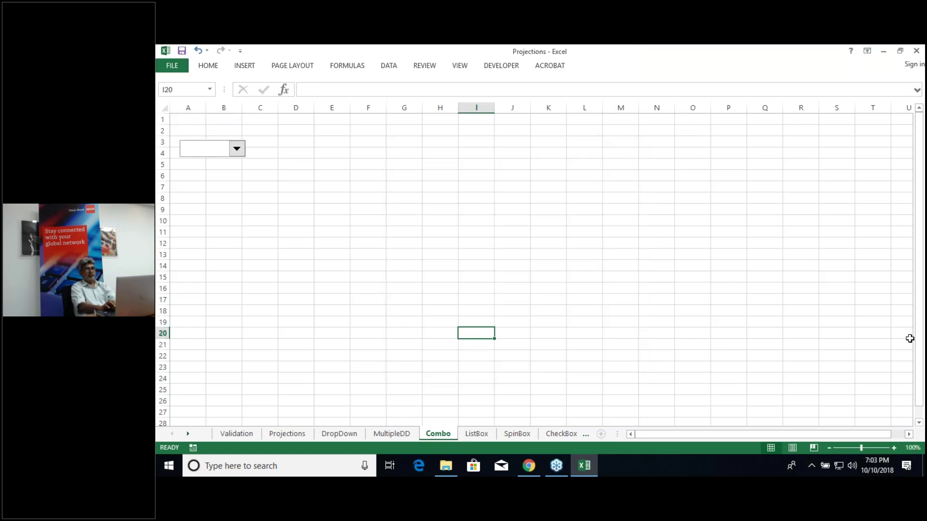
{"action": "left_click", "coordinate": [240, 153]}
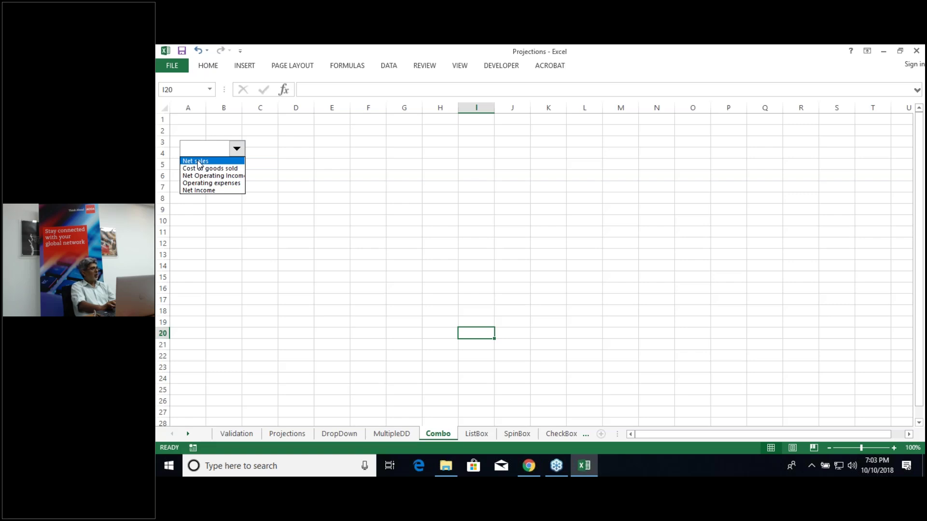
{"action": "left_click", "coordinate": [198, 162]}
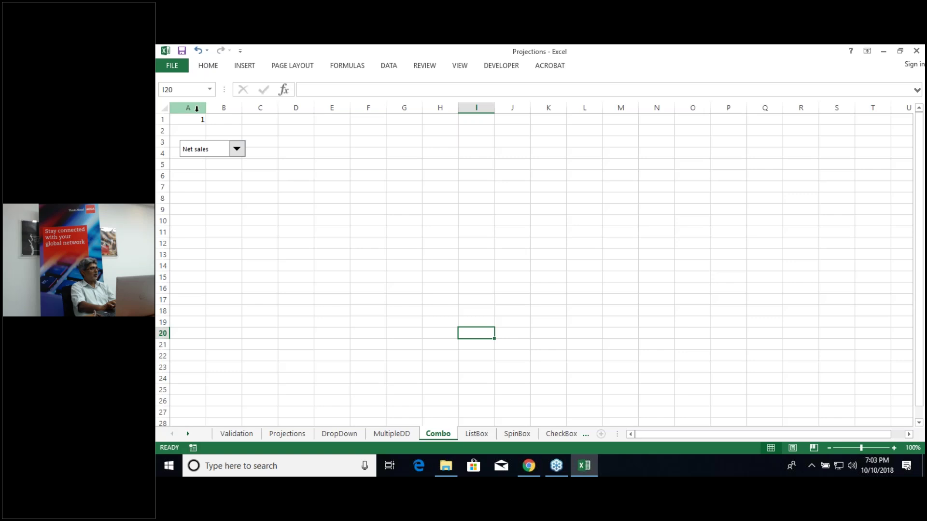
{"action": "left_click", "coordinate": [233, 152]}
{"action": "left_click", "coordinate": [228, 170]}
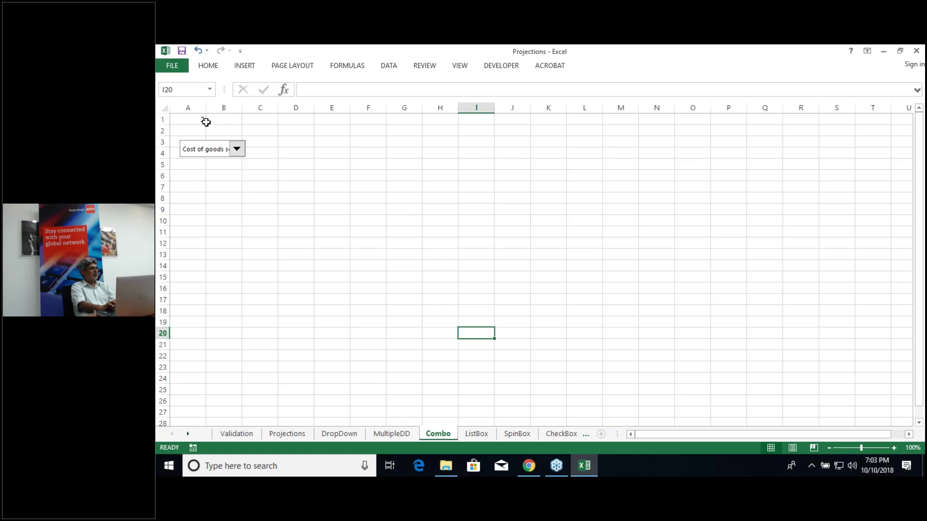
{"action": "left_click", "coordinate": [237, 153]}
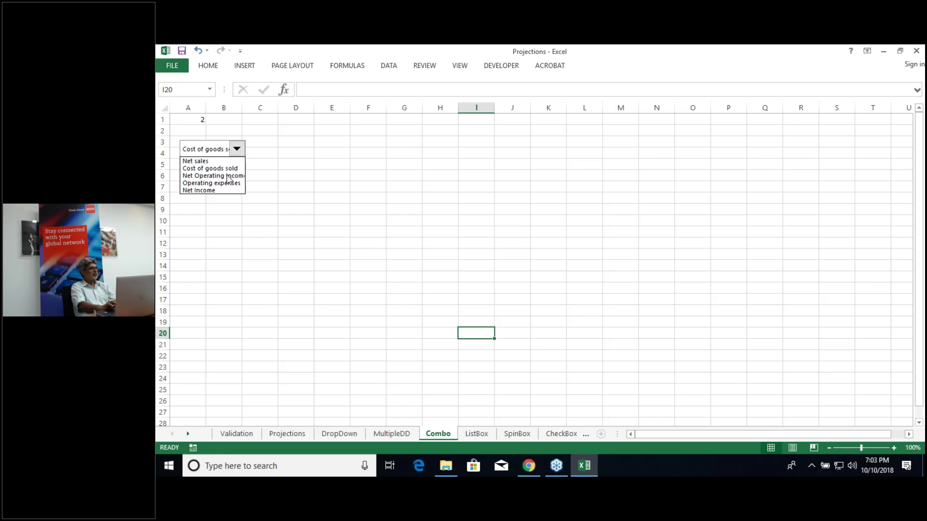
{"action": "left_click", "coordinate": [227, 176]}
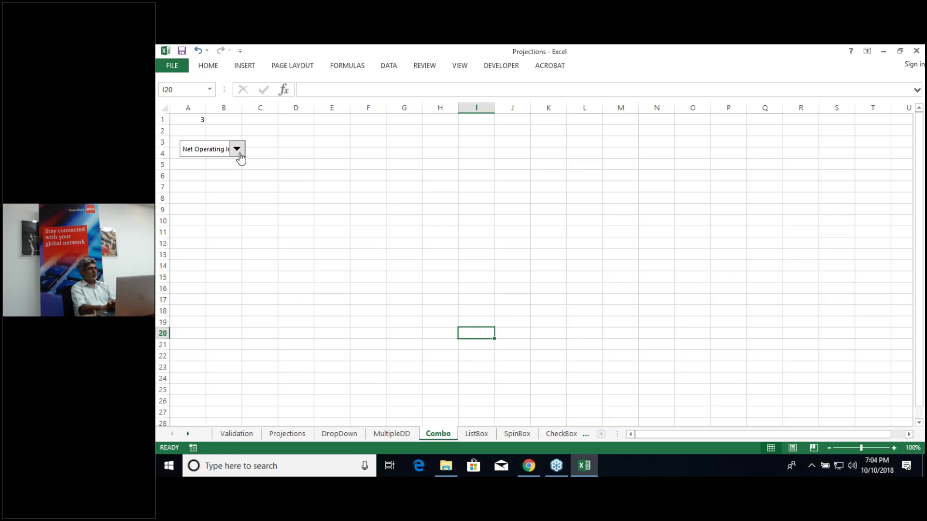
Step: Settle the drop-down on Net sales and confirm cell A1 reads 1
{"action": "left_click", "coordinate": [237, 152]}
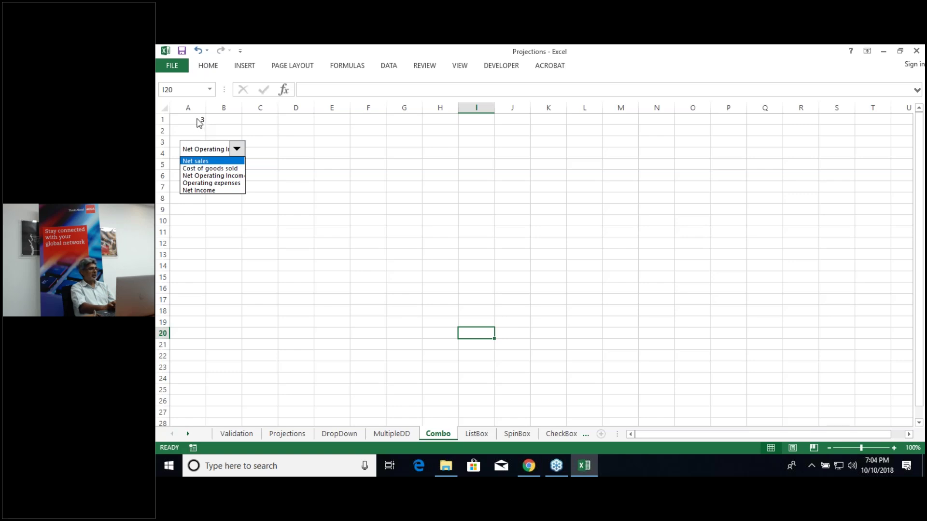
{"action": "left_click", "coordinate": [209, 161]}
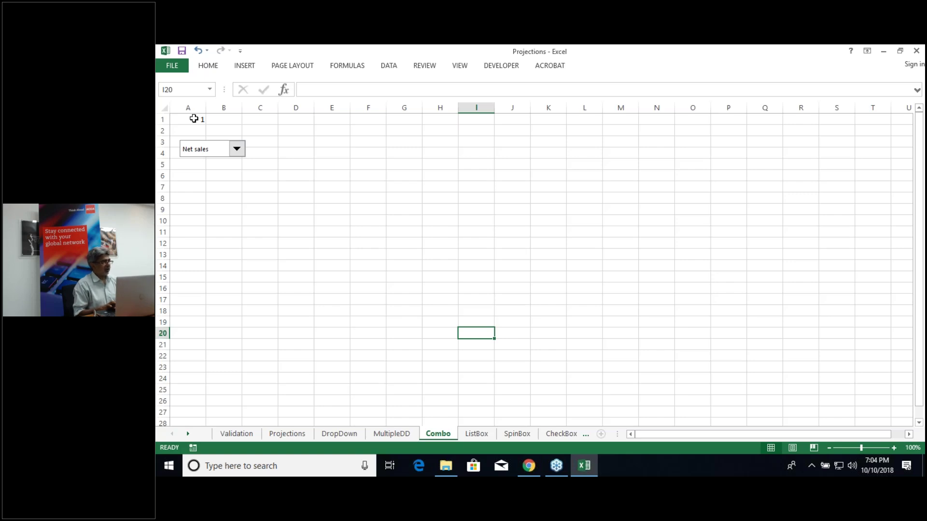
{"action": "left_click", "coordinate": [224, 150]}
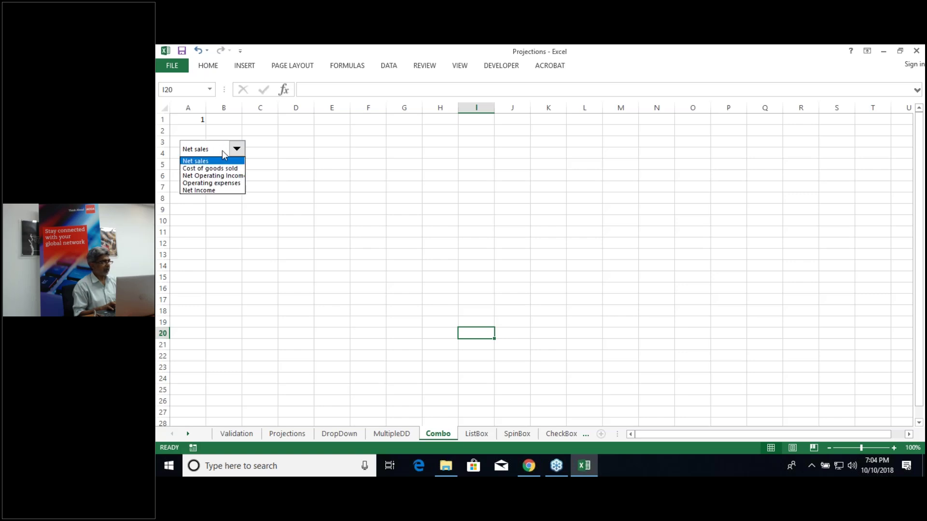
{"action": "left_click", "coordinate": [241, 153]}
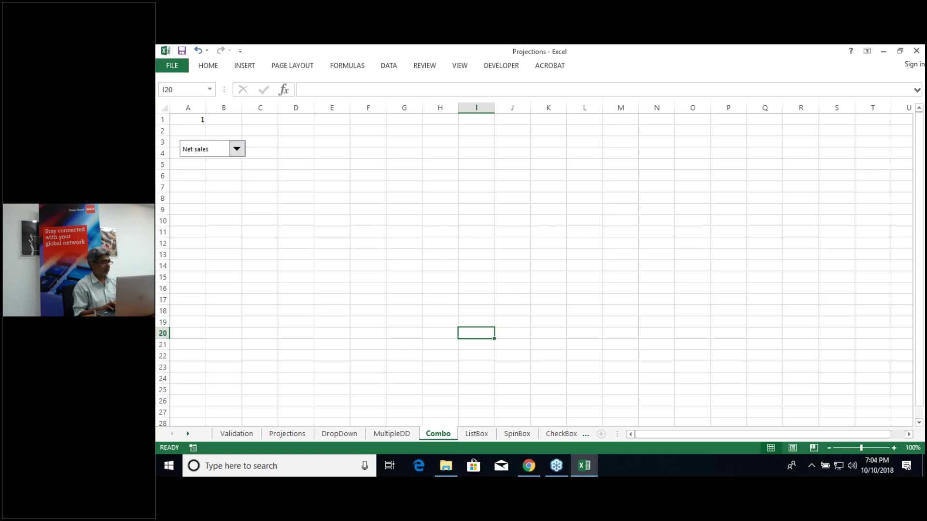
{"action": "left_click", "coordinate": [189, 120]}
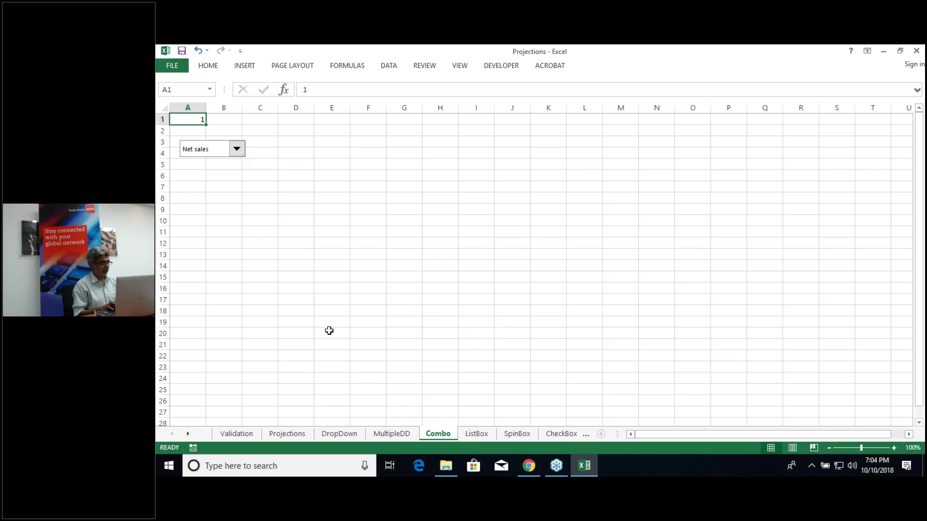
Step: Copy the Years row C7:H7 from Projections and paste it at C18 on the Combo sheet
{"action": "left_click", "coordinate": [291, 437]}
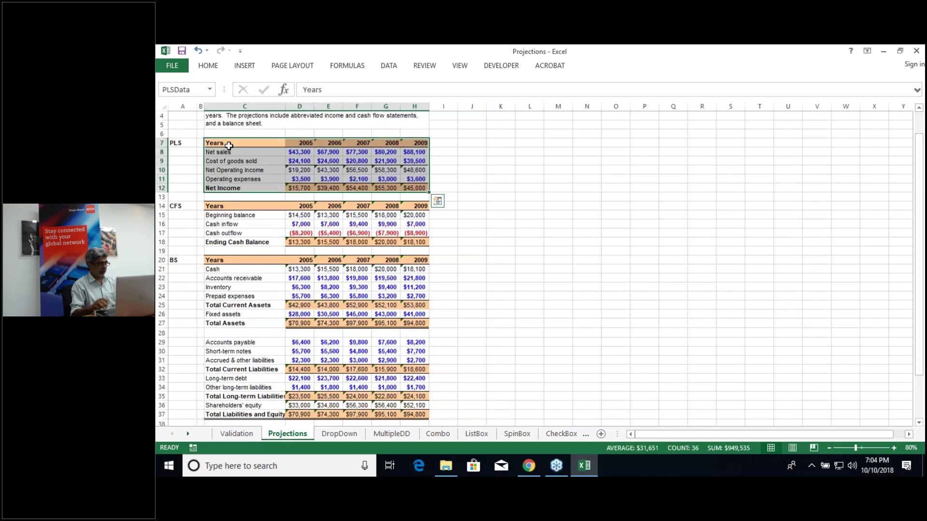
{"action": "left_click", "coordinate": [229, 146]}
{"action": "key", "text": "ctrl+shift+Right"}
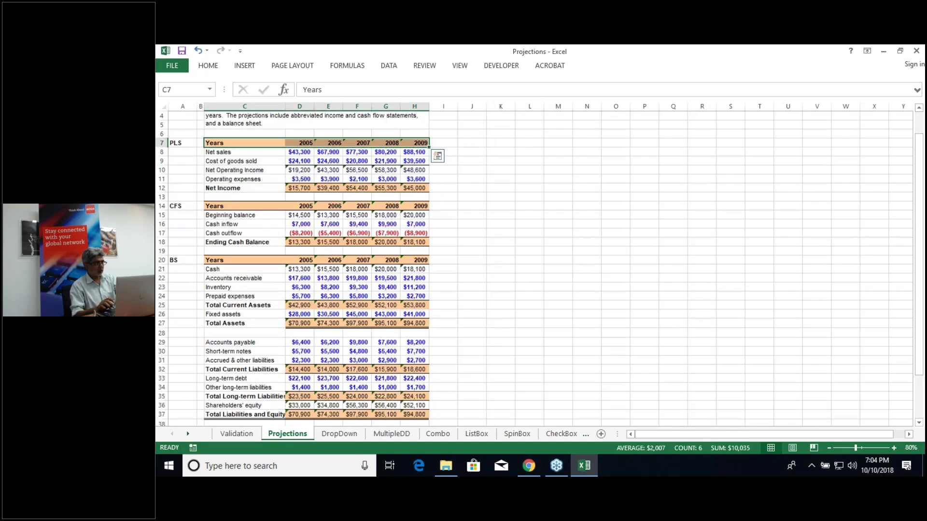
{"action": "key", "text": "ctrl+c"}
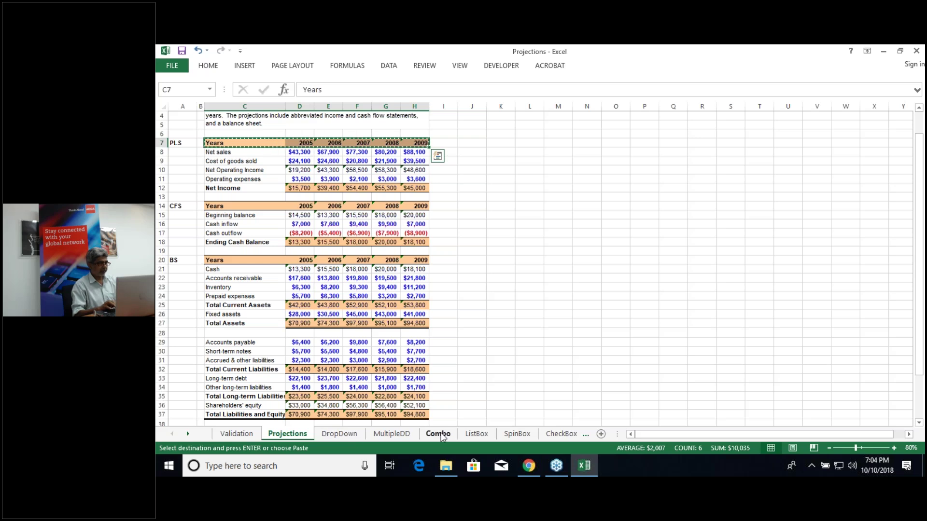
{"action": "left_click", "coordinate": [438, 433]}
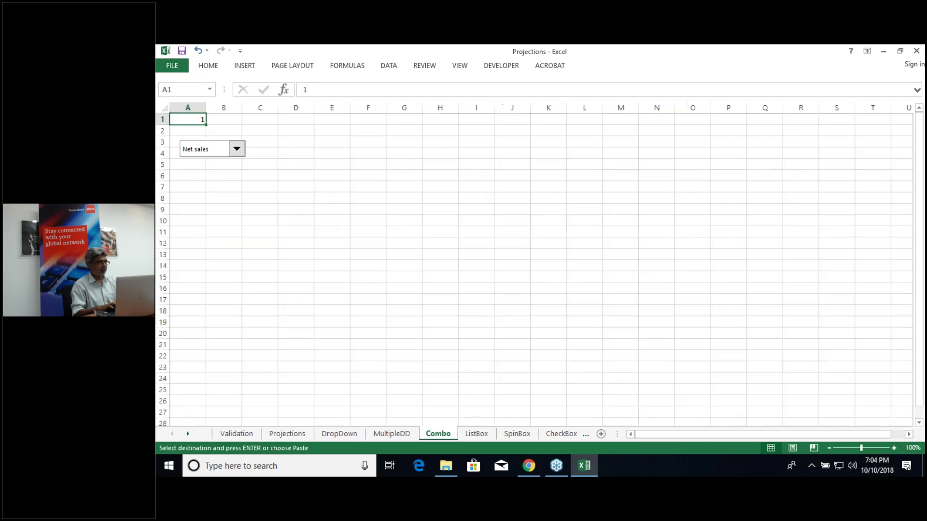
{"action": "left_click", "coordinate": [271, 314]}
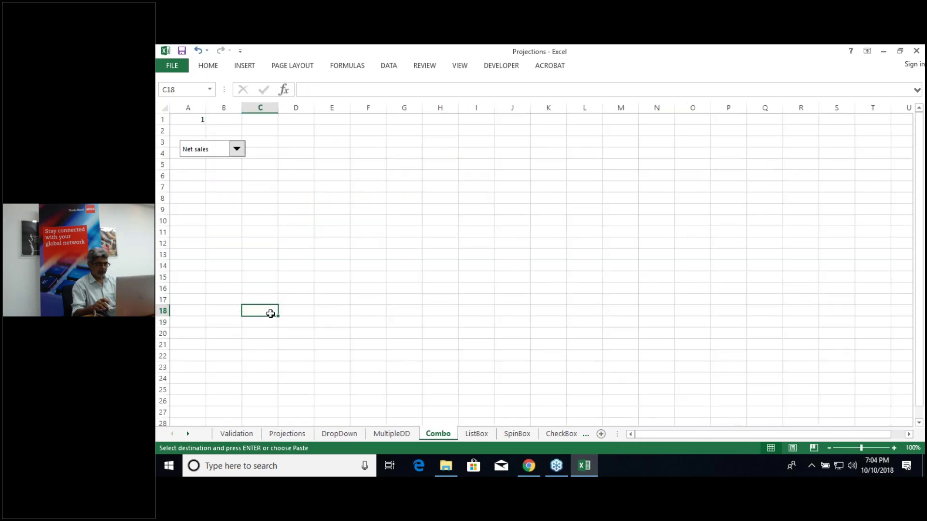
{"action": "key", "text": "ctrl+v"}
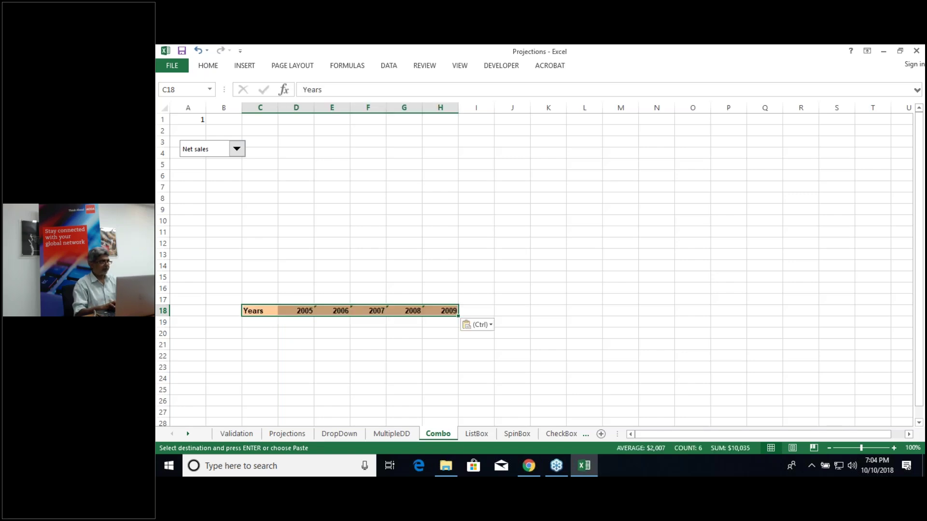
{"action": "left_click", "coordinate": [266, 323]}
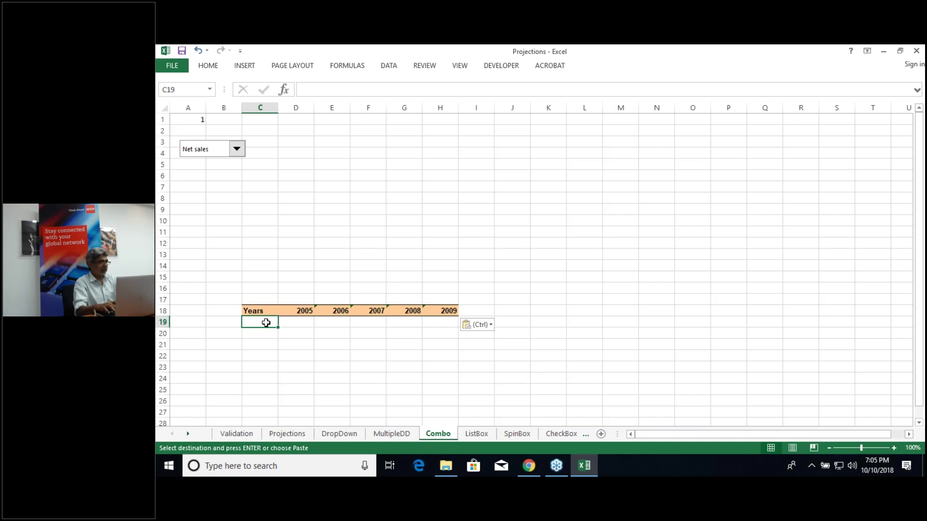
{"action": "key", "text": "Escape"}
Step: Start a CHOOSE formula in C19 using A1 as the index
{"action": "type", "text": "="}
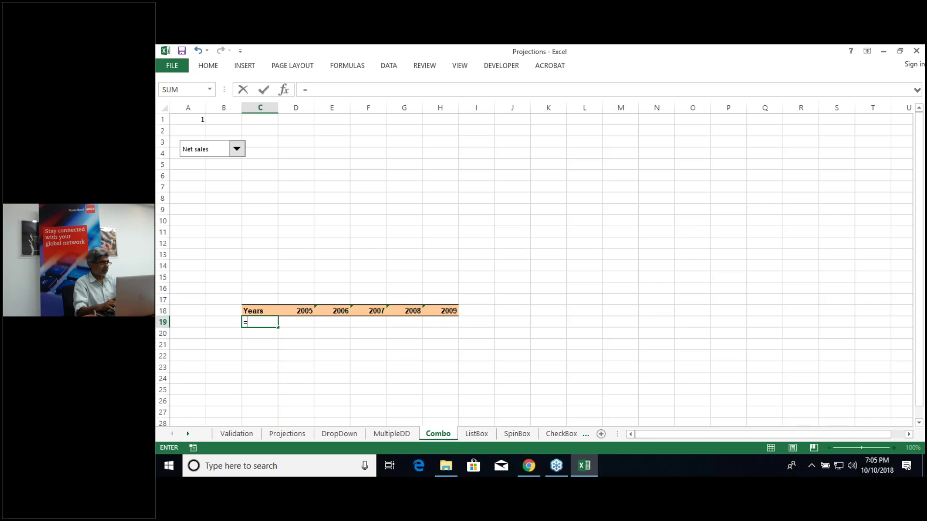
{"action": "type", "text": "c"}
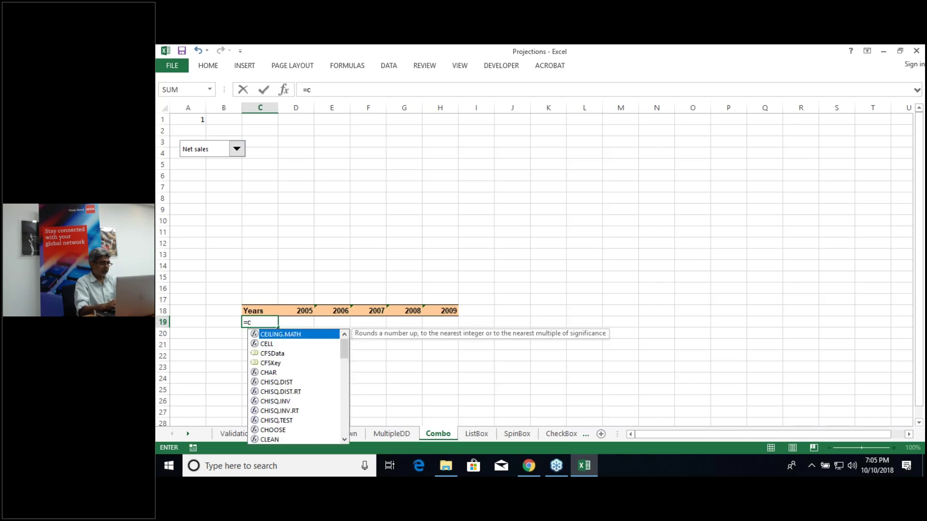
{"action": "type", "text": "ho"}
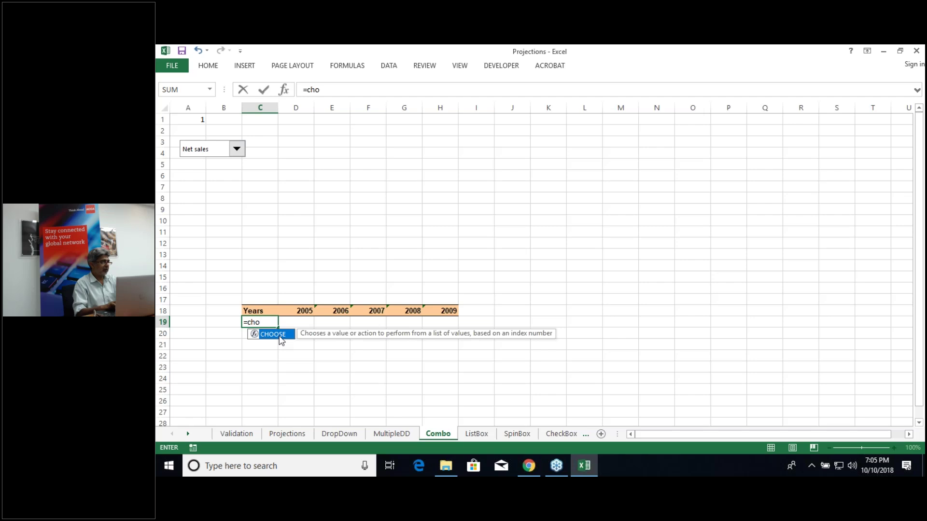
{"action": "key", "text": "Tab"}
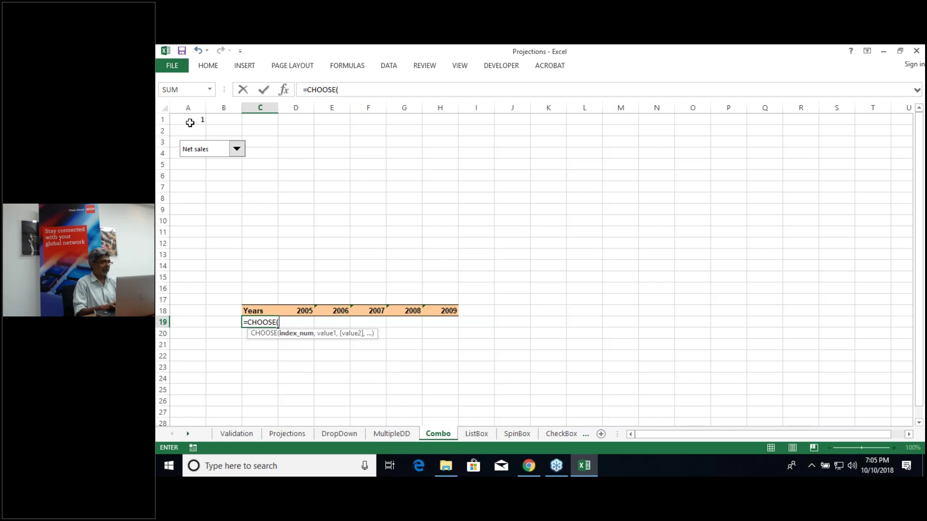
{"action": "left_click", "coordinate": [190, 121]}
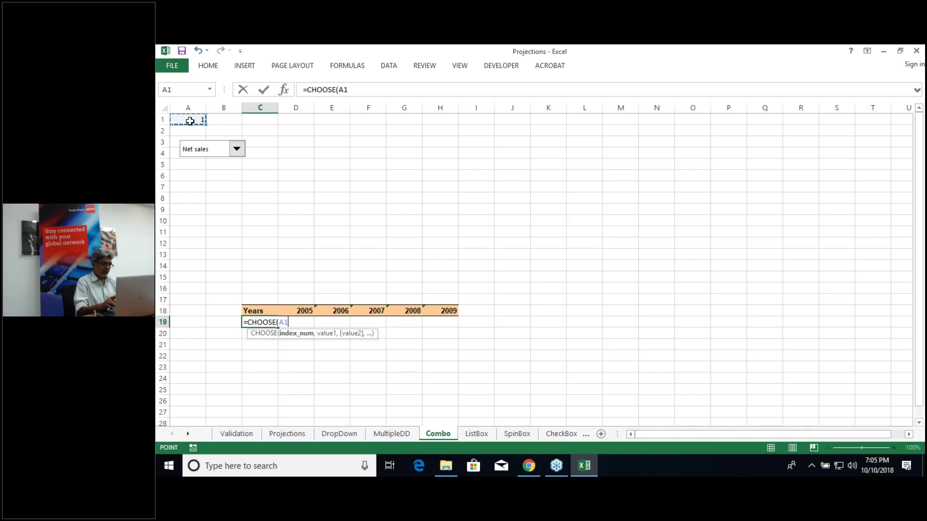
{"action": "type", "text": ","}
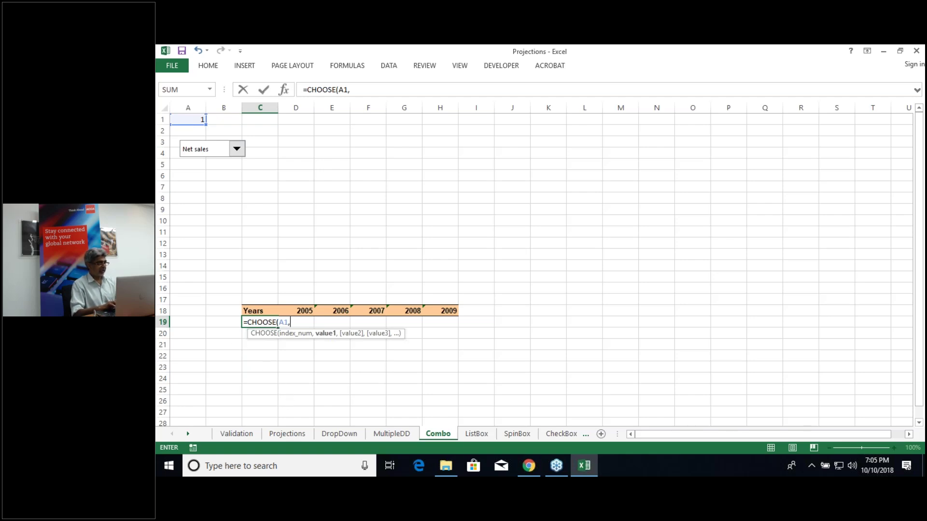
Step: Add Projections!C8 through C12 as the five choices and commit the formula
{"action": "left_click", "coordinate": [282, 433]}
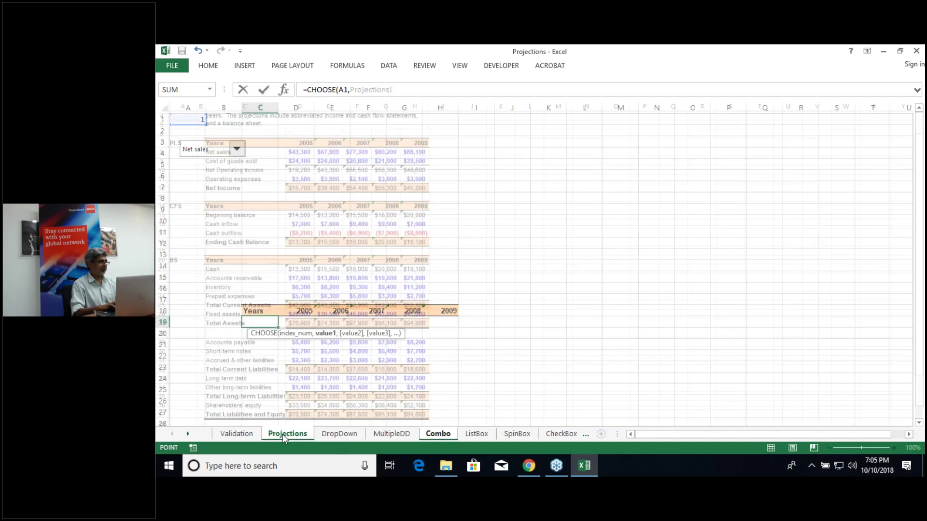
{"action": "left_click", "coordinate": [227, 152]}
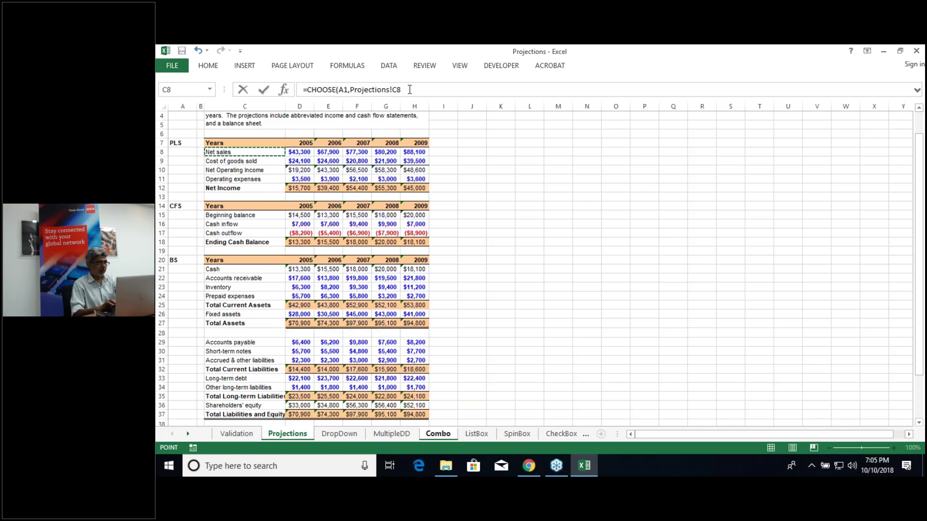
{"action": "type", "text": ","}
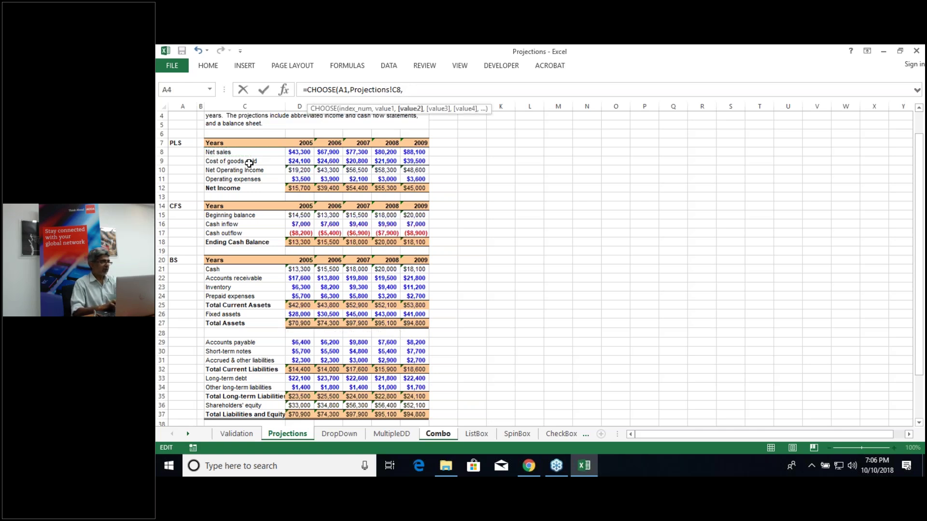
{"action": "left_click", "coordinate": [249, 163]}
{"action": "type", "text": ","}
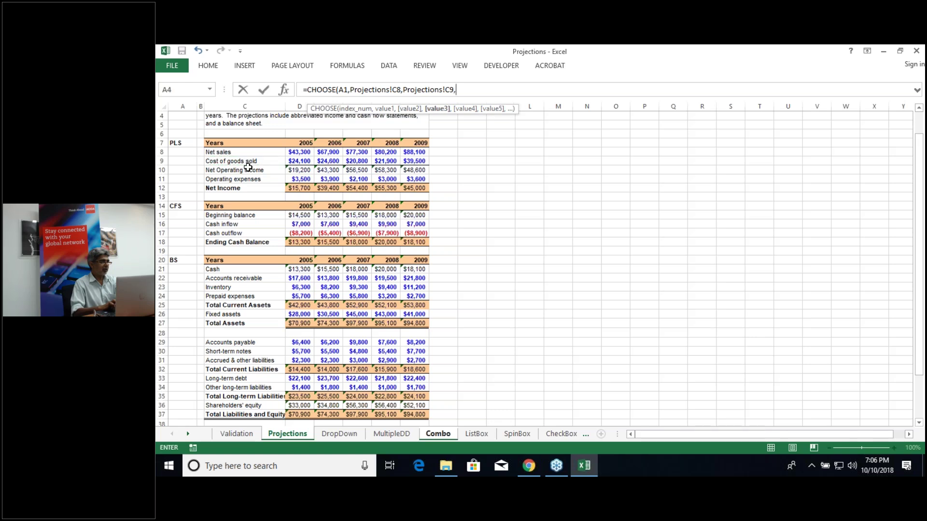
{"action": "left_click", "coordinate": [248, 170]}
{"action": "type", "text": ","}
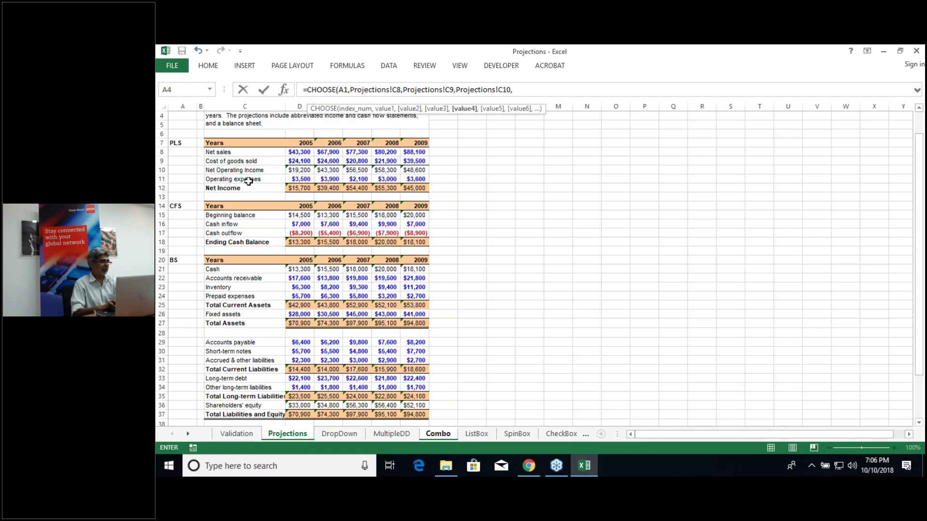
{"action": "left_click", "coordinate": [249, 179]}
{"action": "type", "text": ","}
{"action": "left_click", "coordinate": [248, 188]}
{"action": "type", "text": ")"}
{"action": "key", "text": "Return"}
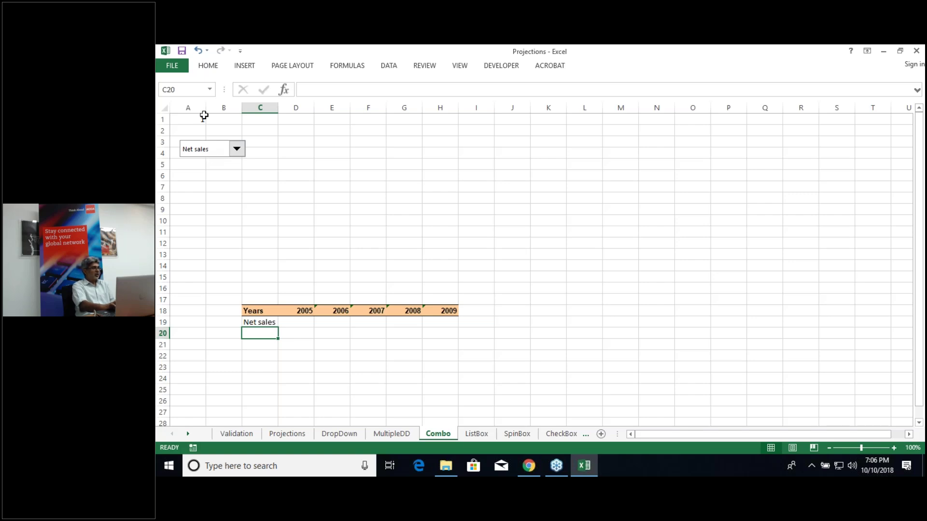
Step: Pick Cost of goods sold, Net Operating Income, then Operating expenses, and widen column C
{"action": "left_click", "coordinate": [237, 150]}
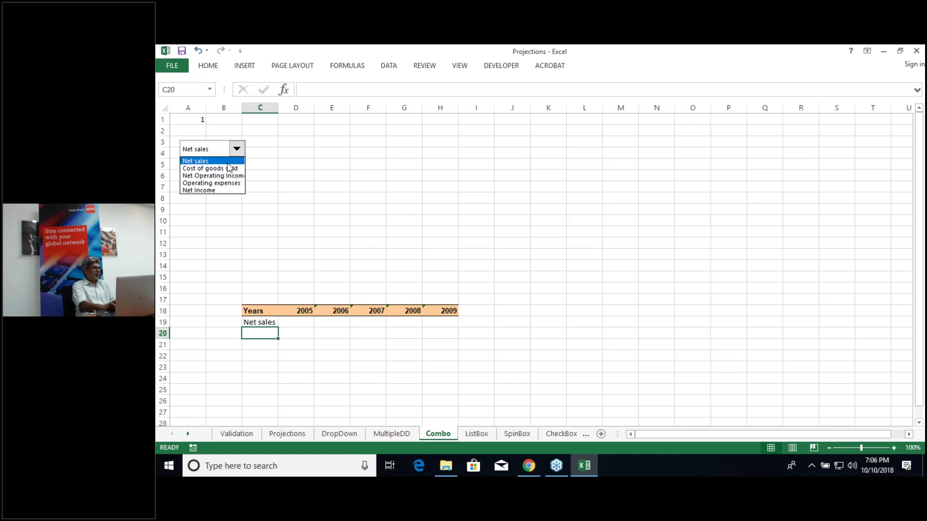
{"action": "left_click", "coordinate": [212, 168]}
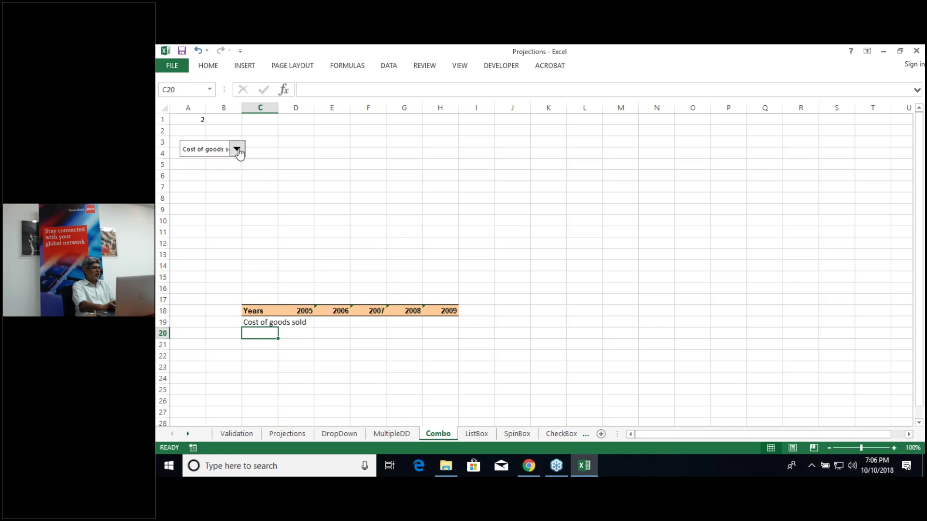
{"action": "left_click", "coordinate": [238, 150]}
{"action": "left_click", "coordinate": [230, 177]}
{"action": "left_click", "coordinate": [237, 150]}
{"action": "left_click", "coordinate": [231, 183]}
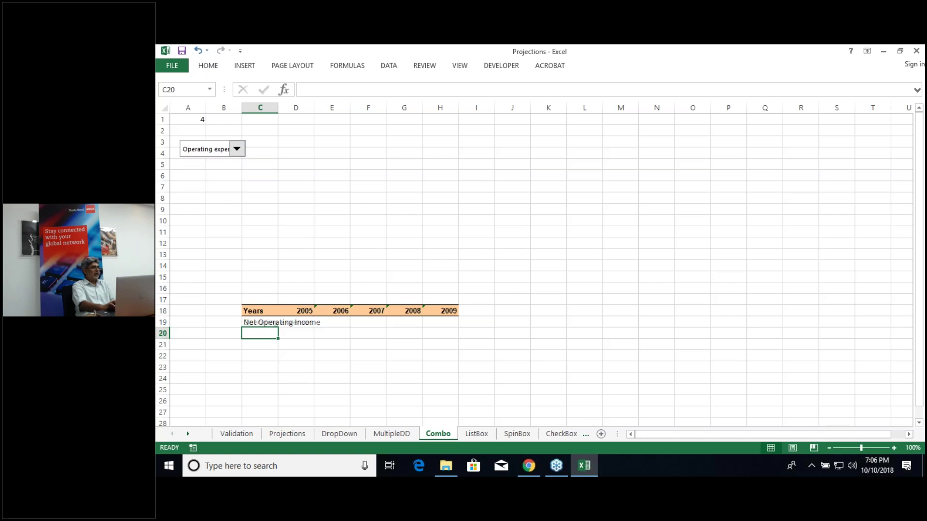
{"action": "left_click", "coordinate": [231, 187]}
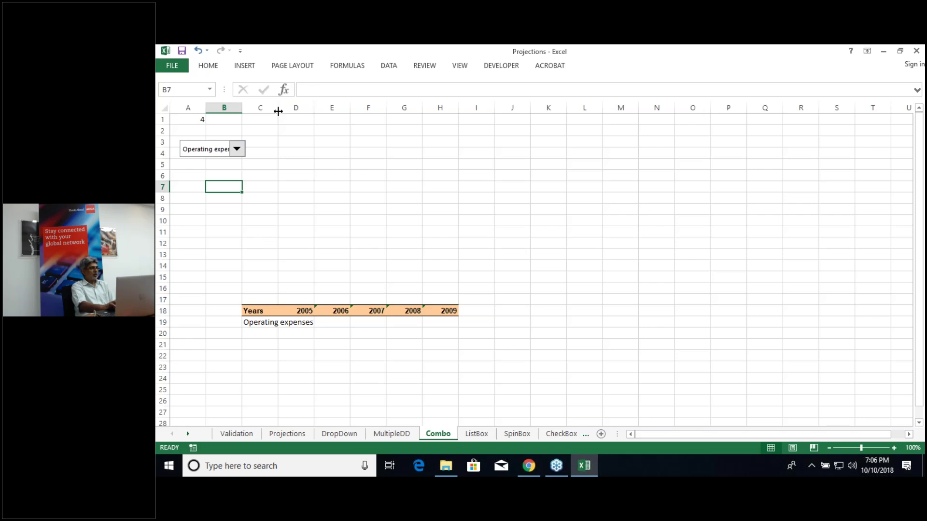
{"action": "left_click_drag", "start_coordinate": [278, 112], "coordinate": [317, 111]}
Step: Enter =VLOOKUP($C$19,PLSData,2,0) in D19, returning 3500 for Operating expenses
{"action": "left_click", "coordinate": [335, 322]}
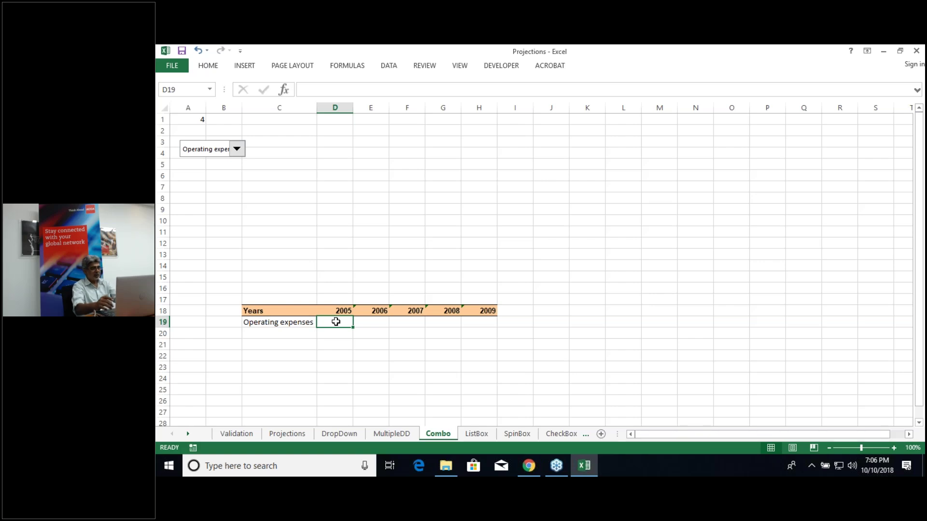
{"action": "type", "text": "=vloo"}
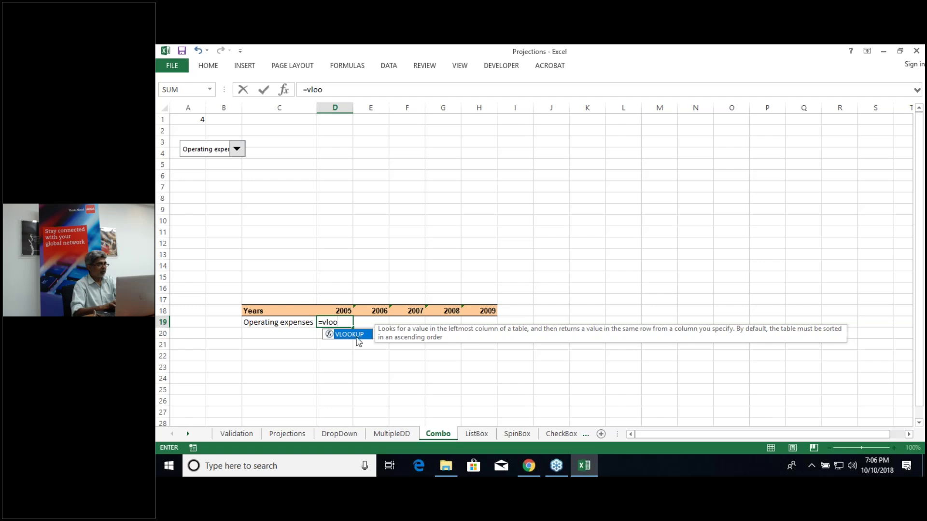
{"action": "double_click", "coordinate": [348, 334]}
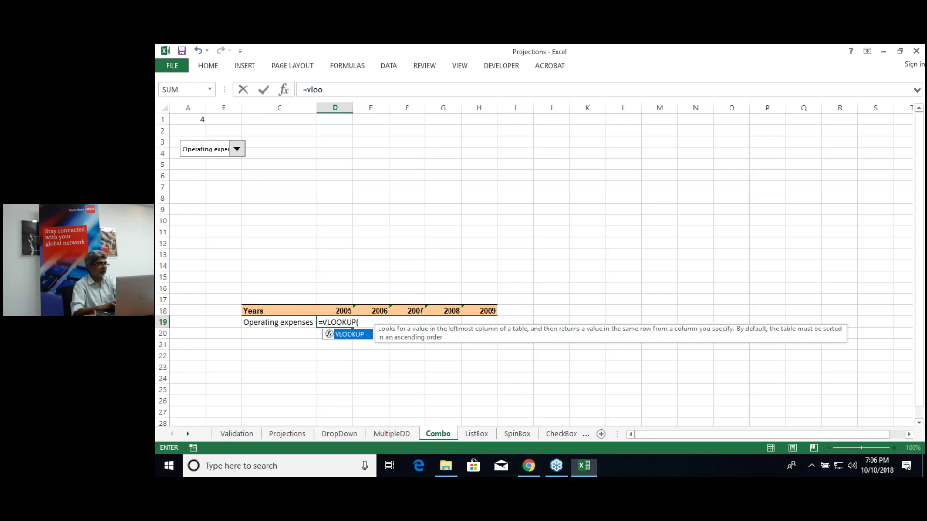
{"action": "left_click", "coordinate": [289, 323]}
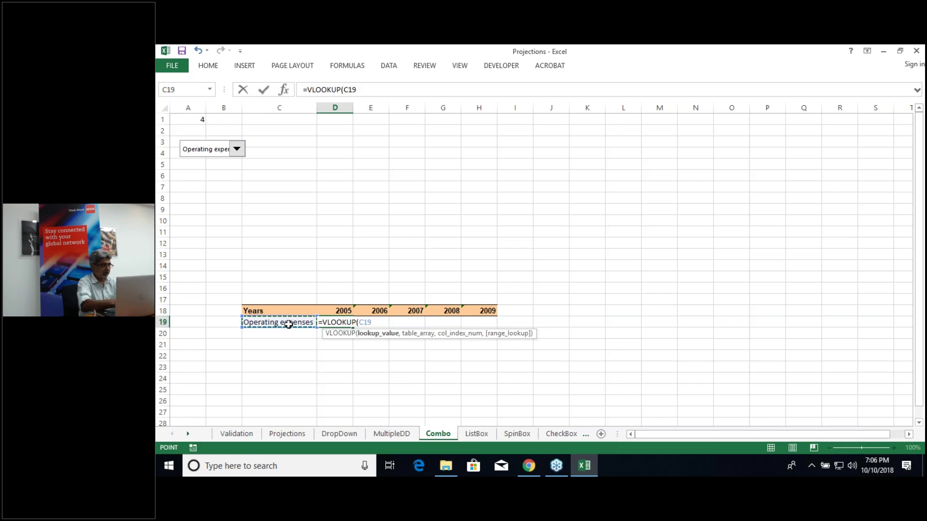
{"action": "key", "text": "F4"}
{"action": "type", "text": ","}
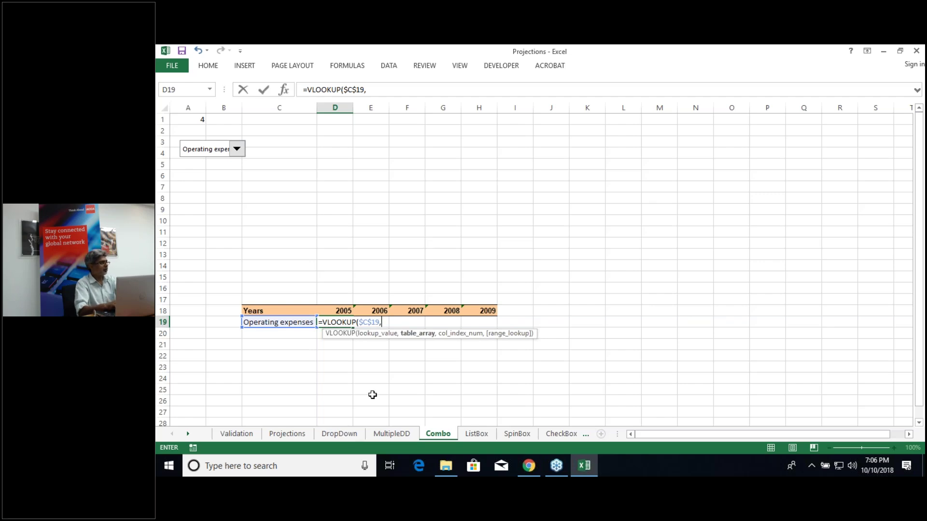
{"action": "type", "text": "pls"}
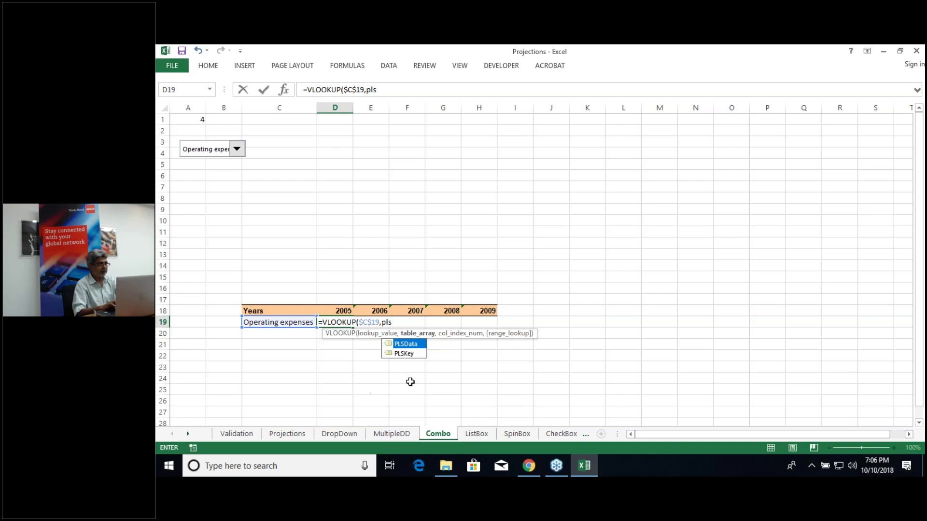
{"action": "double_click", "coordinate": [406, 344]}
{"action": "type", "text": ",2"}
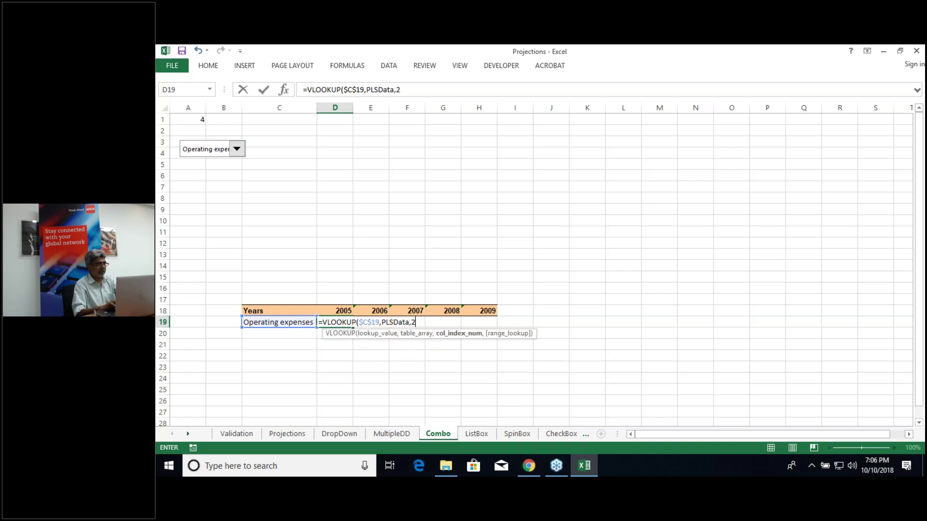
{"action": "type", "text": ","}
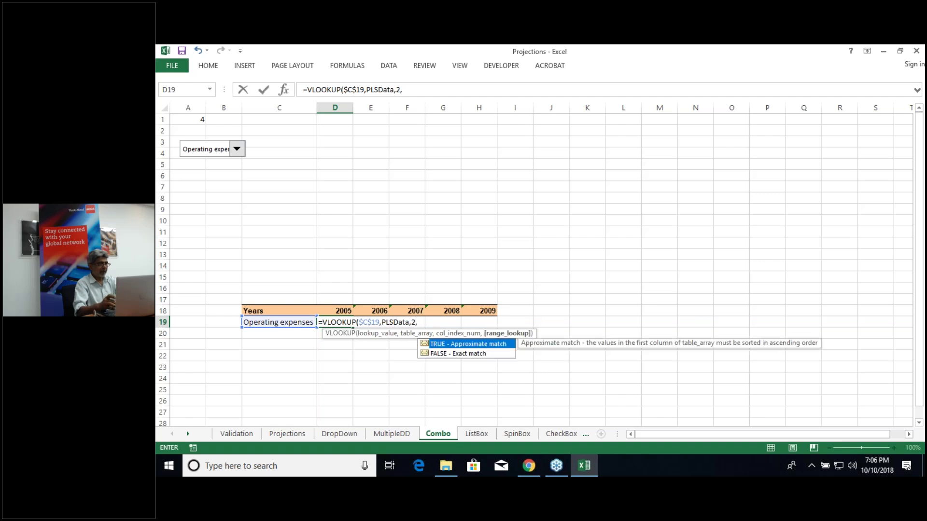
{"action": "type", "text": "0"}
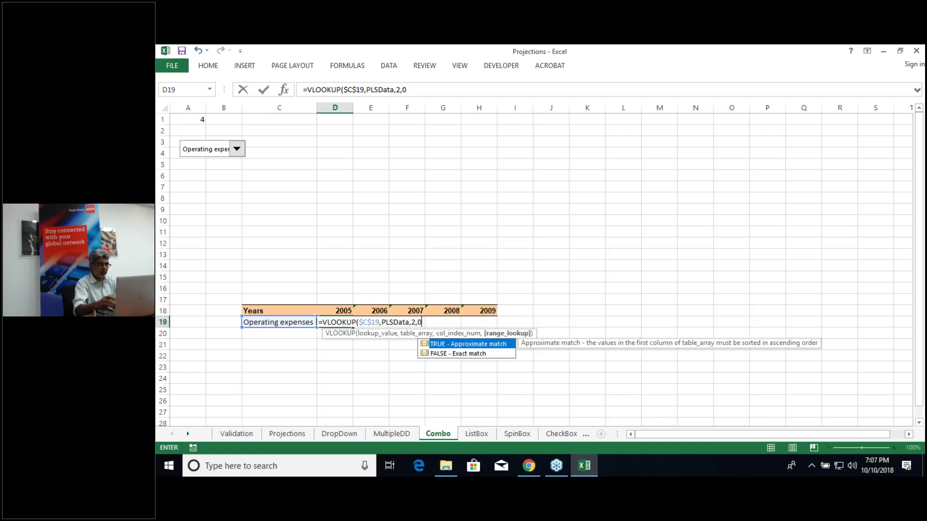
{"action": "type", "text": ")"}
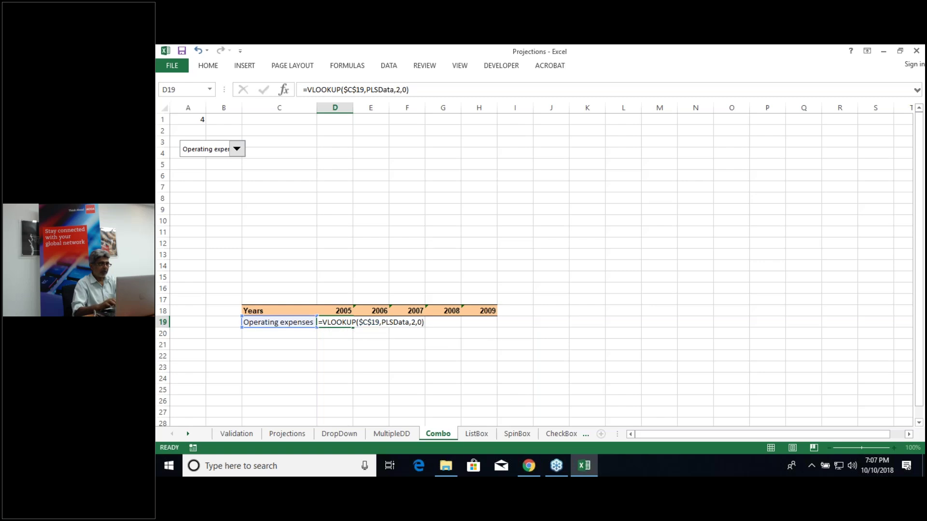
{"action": "key", "text": "Return"}
{"action": "left_click", "coordinate": [337, 322]}
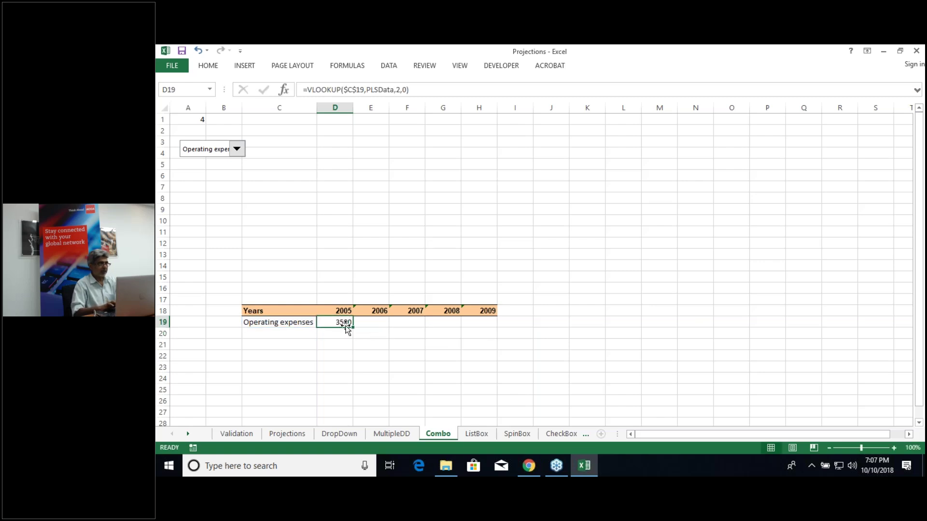
{"action": "mouse_move", "coordinate": [353, 328]}
{"action": "left_mouse_down"}
{"action": "mouse_move", "coordinate": [395, 335]}
{"action": "mouse_move", "coordinate": [354, 328]}
{"action": "left_mouse_up"}
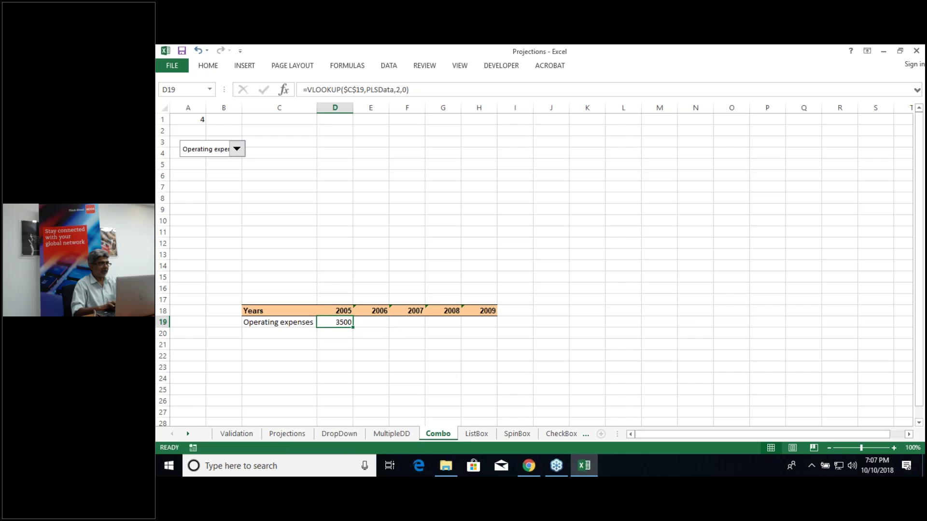
{"action": "double_click", "coordinate": [340, 322]}
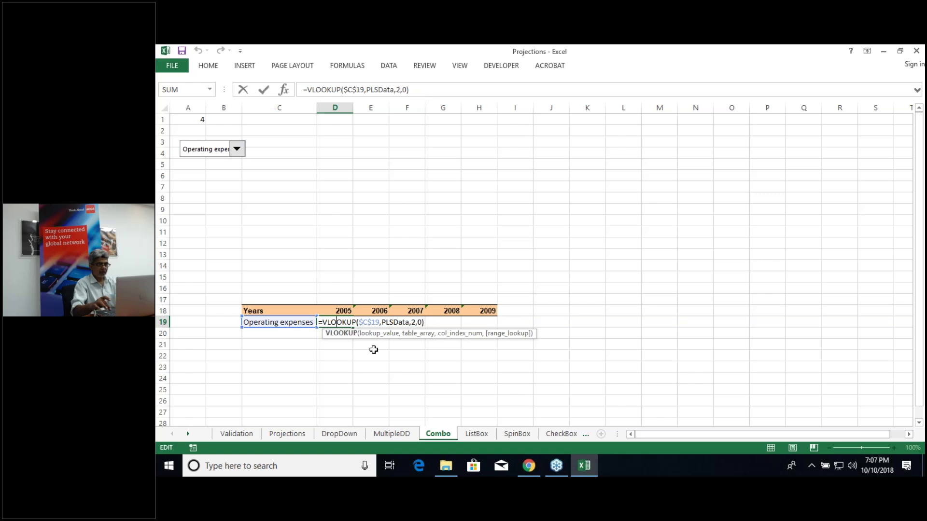
Step: Enter the helper column numbers 2, 3, 4, 5, 6 in D20:H20
{"action": "key", "text": "Return"}
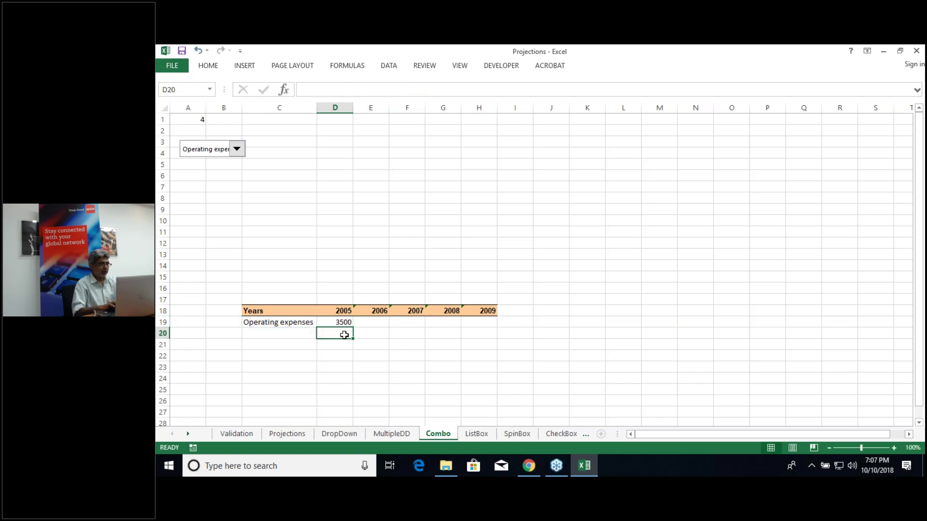
{"action": "type", "text": "2"}
{"action": "key", "text": "Tab"}
{"action": "type", "text": "3"}
{"action": "key", "text": "Tab"}
{"action": "type", "text": "4"}
{"action": "key", "text": "Tab"}
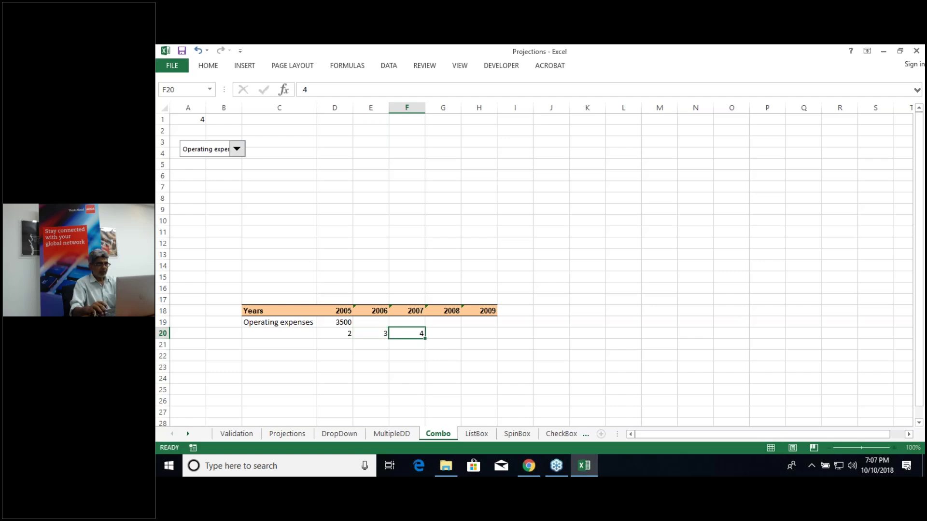
{"action": "type", "text": "5"}
{"action": "key", "text": "Tab"}
{"action": "type", "text": "6"}
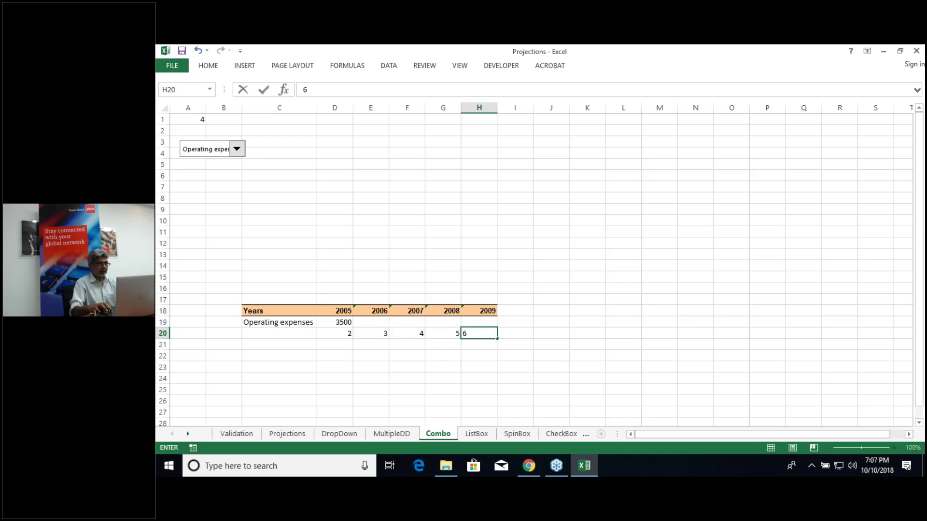
{"action": "key", "text": "Left"}
{"action": "key", "text": "Left"}
{"action": "key", "text": "Left"}
{"action": "key", "text": "Left"}
Step: Replace the VLOOKUP column index with D20 and fill D19 across to H19
{"action": "key", "text": "Up"}
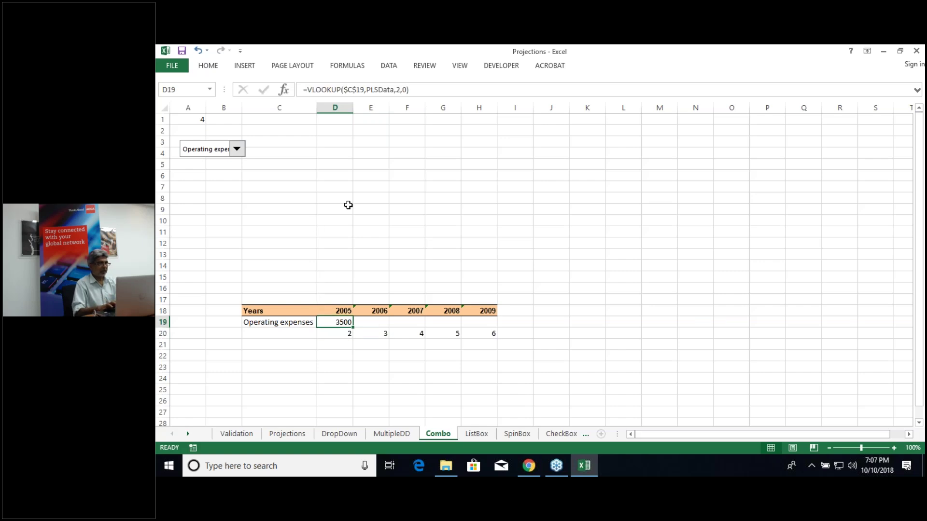
{"action": "left_click", "coordinate": [402, 91]}
{"action": "key", "text": "BackSpace"}
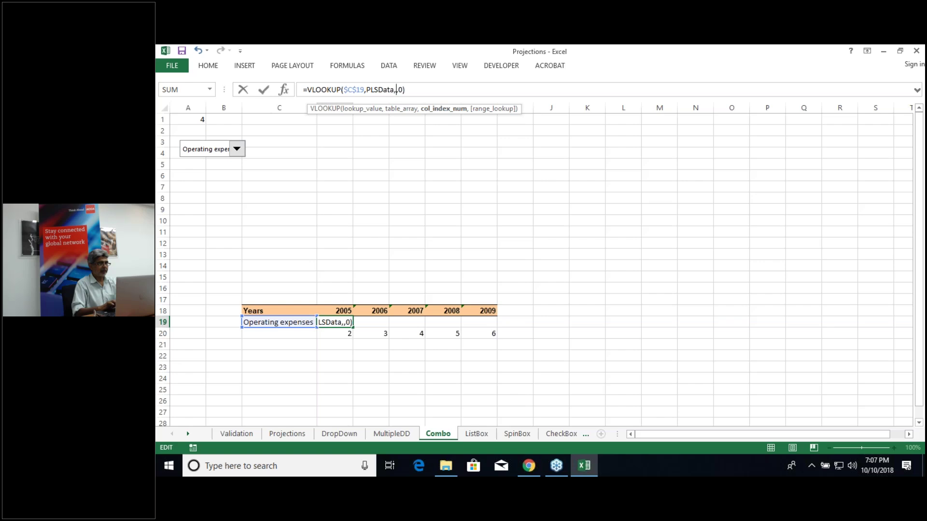
{"action": "left_click", "coordinate": [340, 335]}
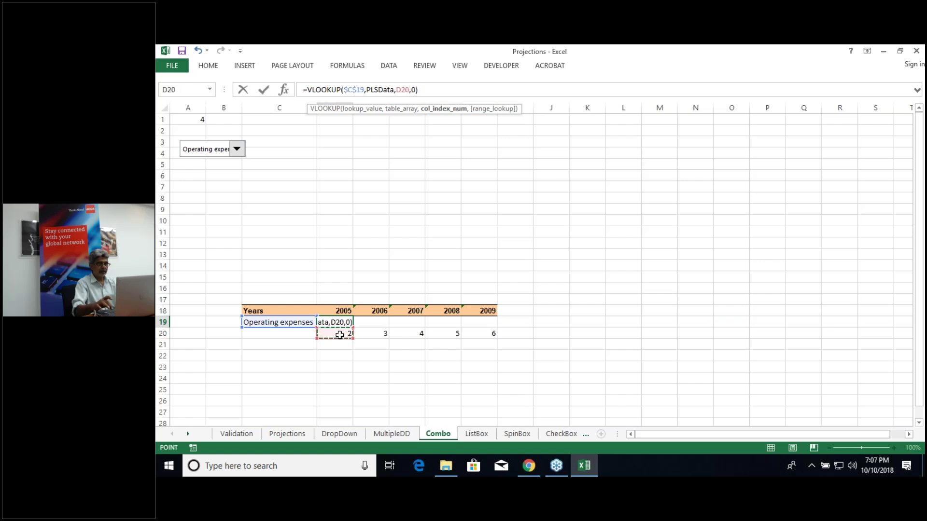
{"action": "key", "text": "Return"}
{"action": "left_click", "coordinate": [337, 319]}
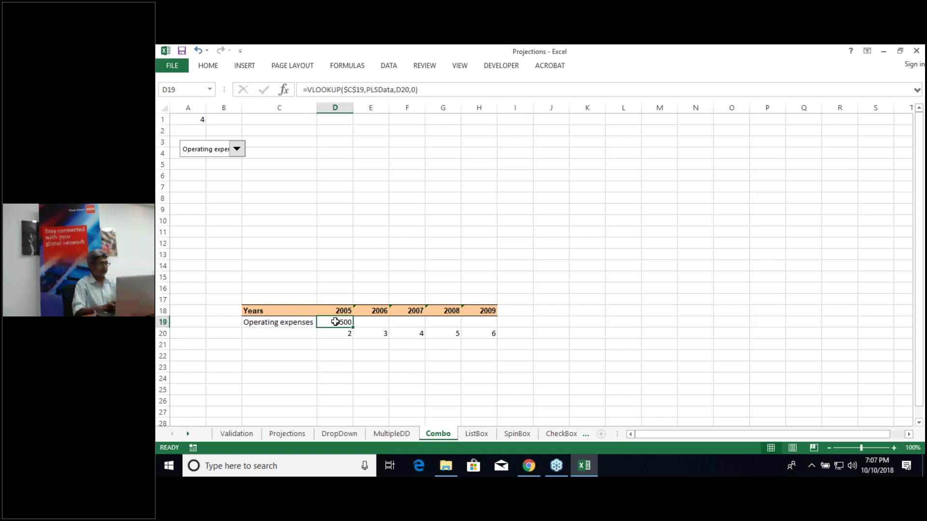
{"action": "left_click_drag", "start_coordinate": [352, 328], "coordinate": [492, 332]}
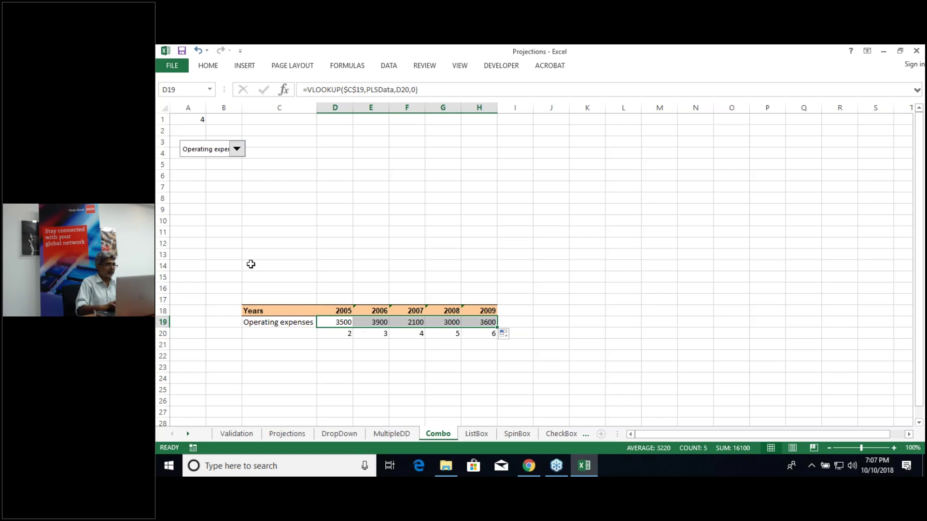
Step: Switch the combo box to Cost of goods sold and insert a column chart of C19:H19
{"action": "left_click", "coordinate": [236, 150]}
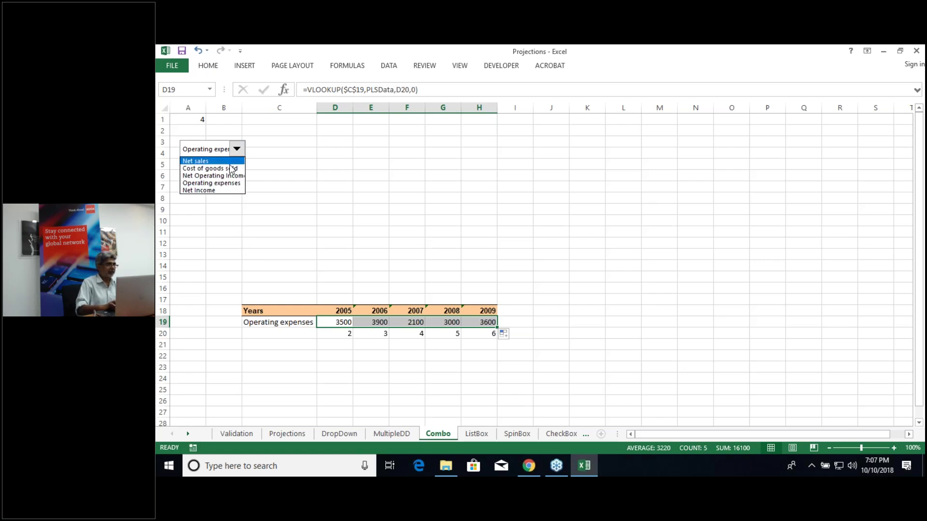
{"action": "left_click", "coordinate": [231, 161]}
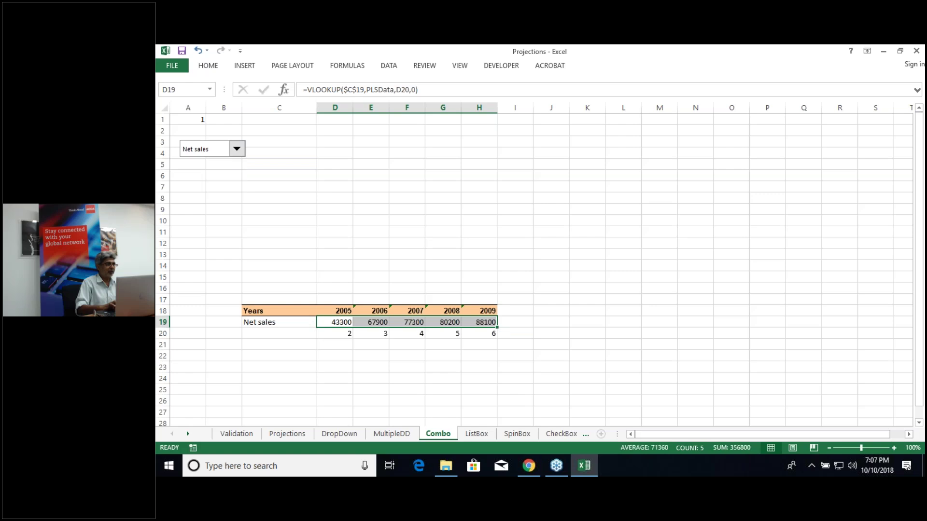
{"action": "left_click", "coordinate": [240, 154]}
{"action": "left_click", "coordinate": [212, 168]}
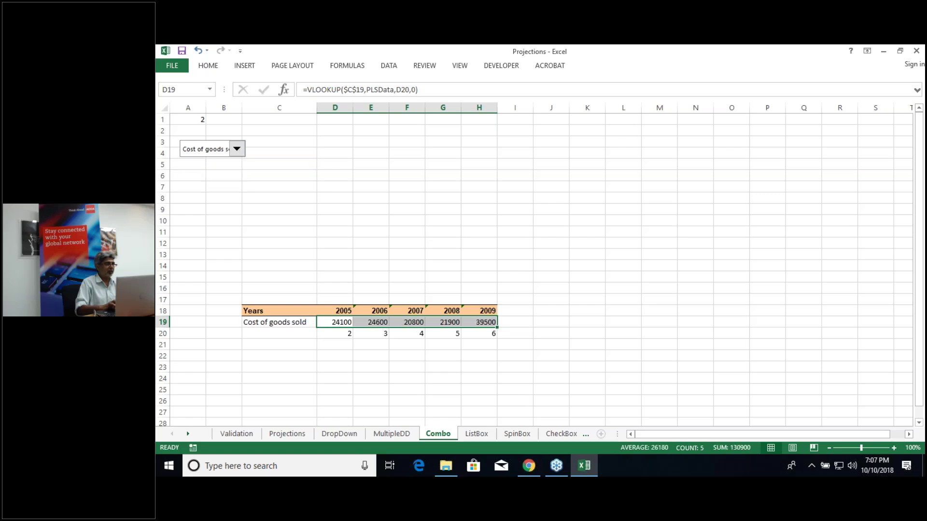
{"action": "left_click", "coordinate": [224, 165]}
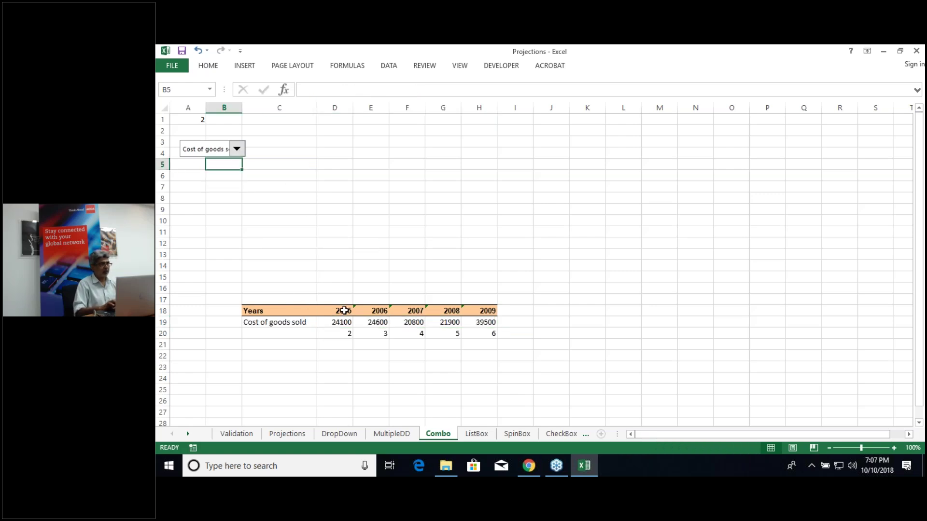
{"action": "left_click", "coordinate": [305, 323]}
{"action": "key", "text": "ctrl+shift+Right"}
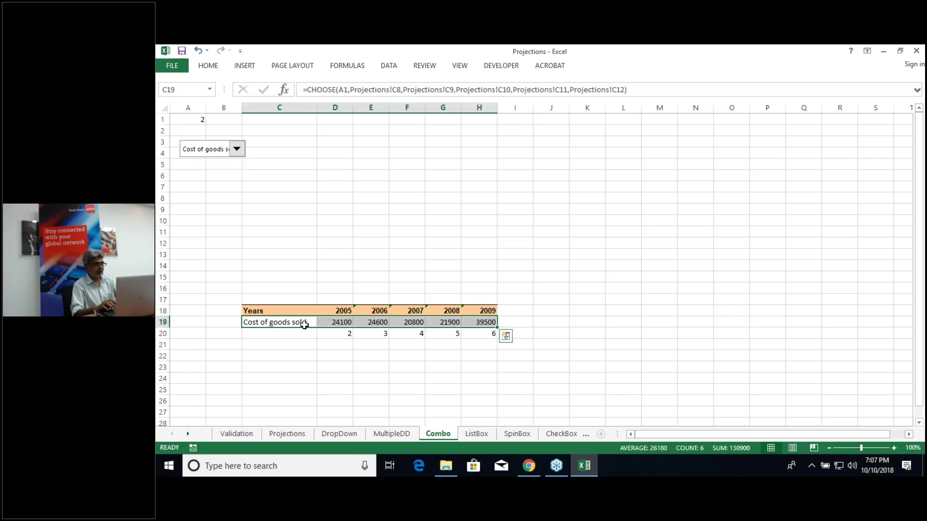
{"action": "key", "text": "alt+F1"}
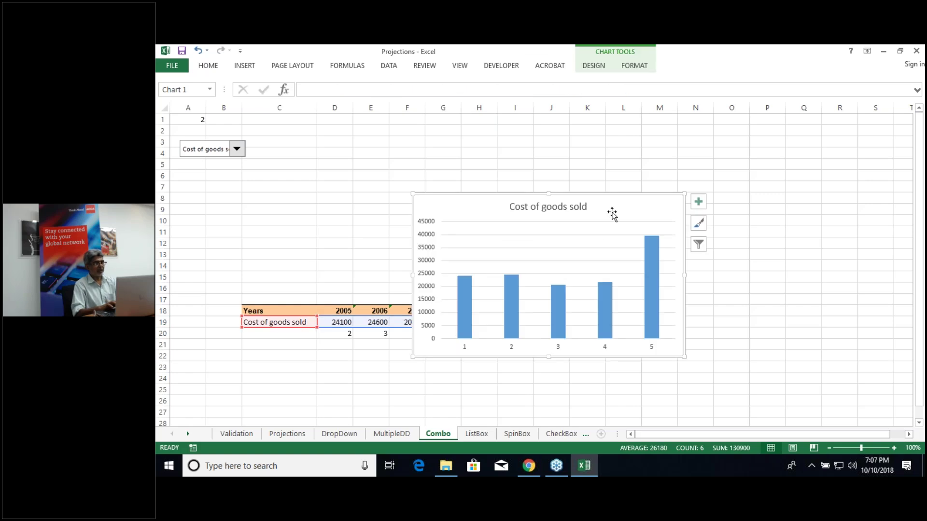
Step: Move the chart above the table and use D18:H18 years as its horizontal axis labels
{"action": "left_click_drag", "start_coordinate": [610, 213], "coordinate": [577, 125]}
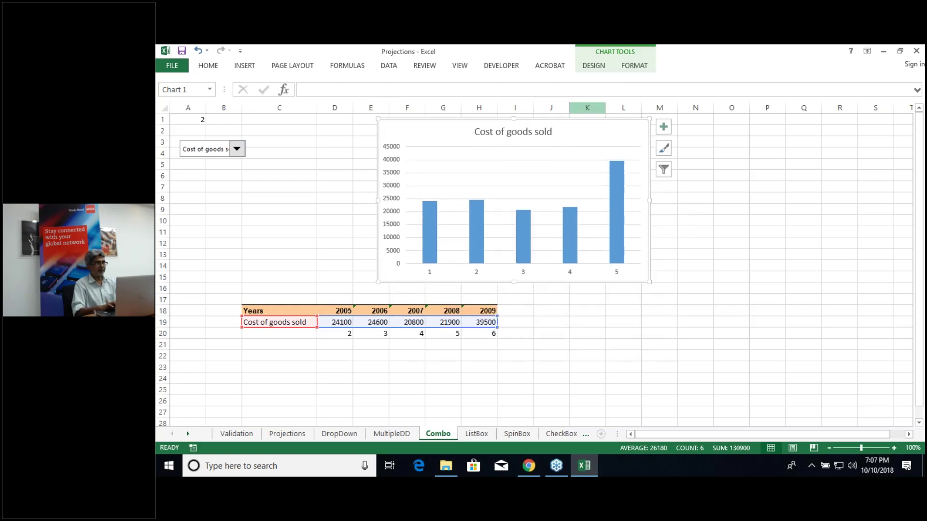
{"action": "left_click", "coordinate": [603, 66]}
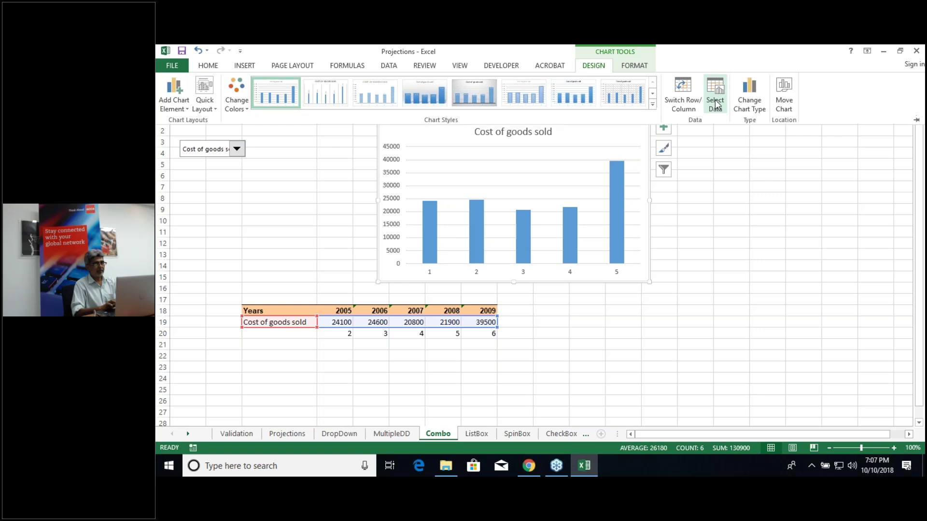
{"action": "left_click", "coordinate": [540, 279]}
{"action": "left_click_drag", "start_coordinate": [338, 311], "coordinate": [481, 311]}
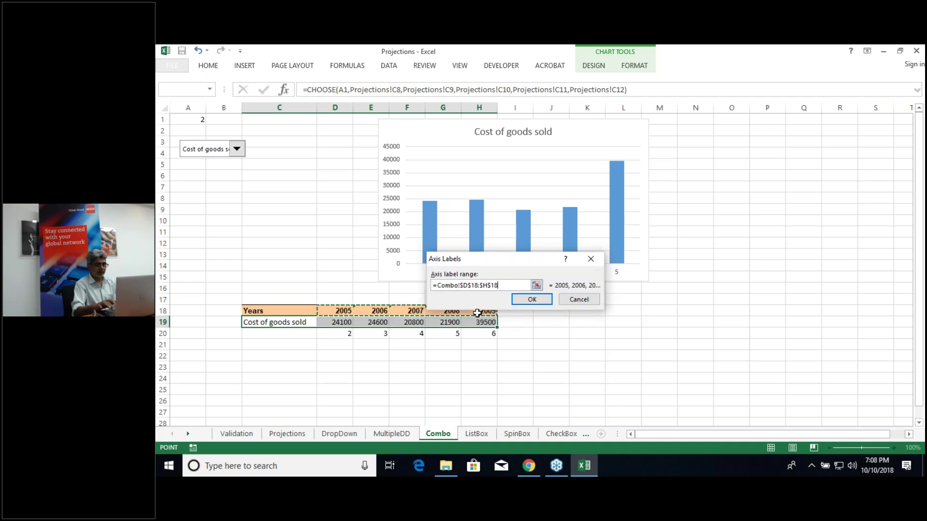
{"action": "left_click", "coordinate": [532, 299]}
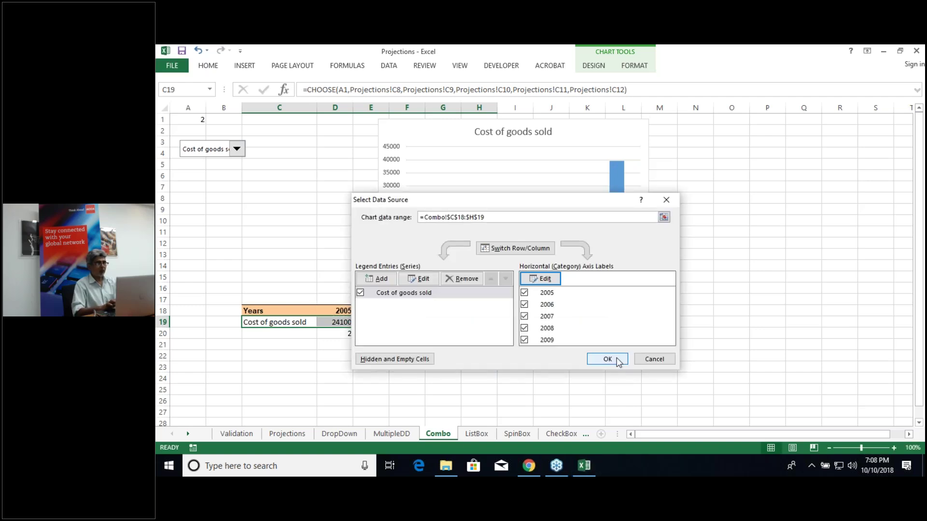
{"action": "left_click", "coordinate": [600, 358]}
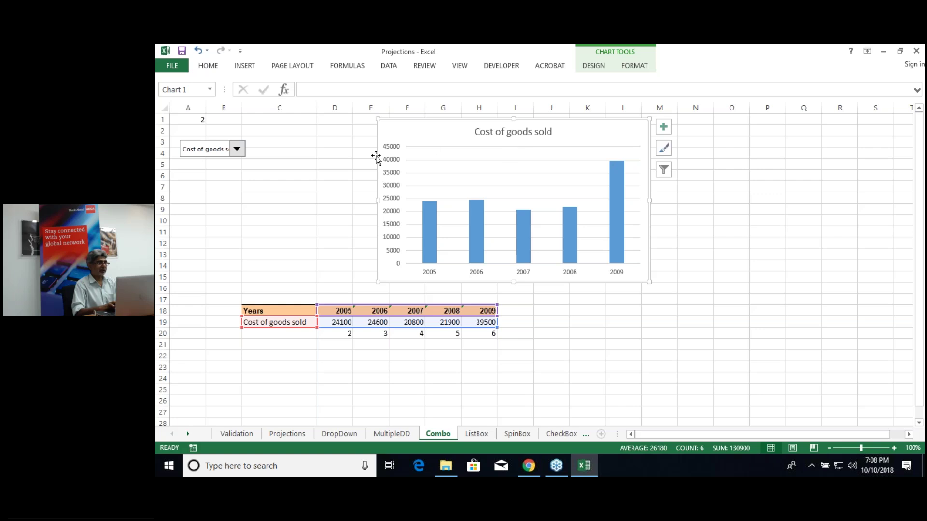
{"action": "left_click", "coordinate": [242, 152]}
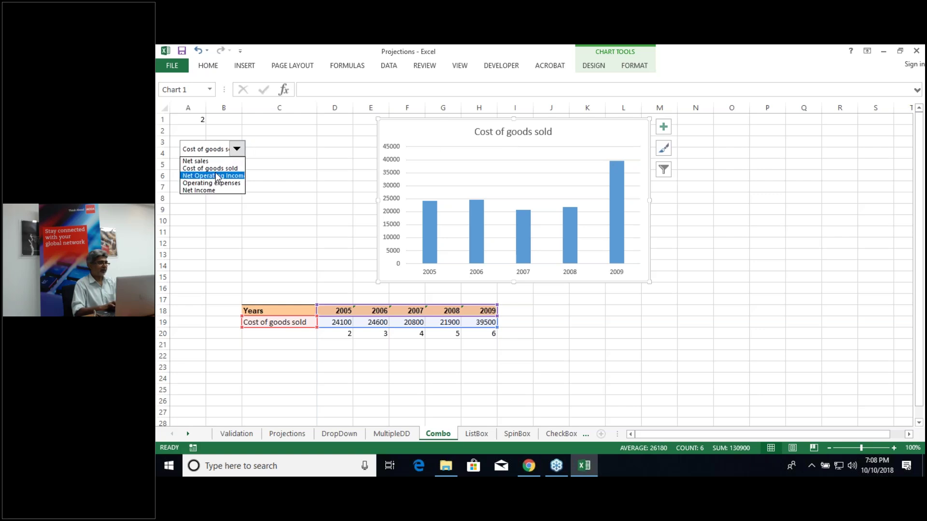
Step: Choose Net sales in the Combo sheet's combo box, then go to the ListBox sheet
{"action": "key", "text": "Escape"}
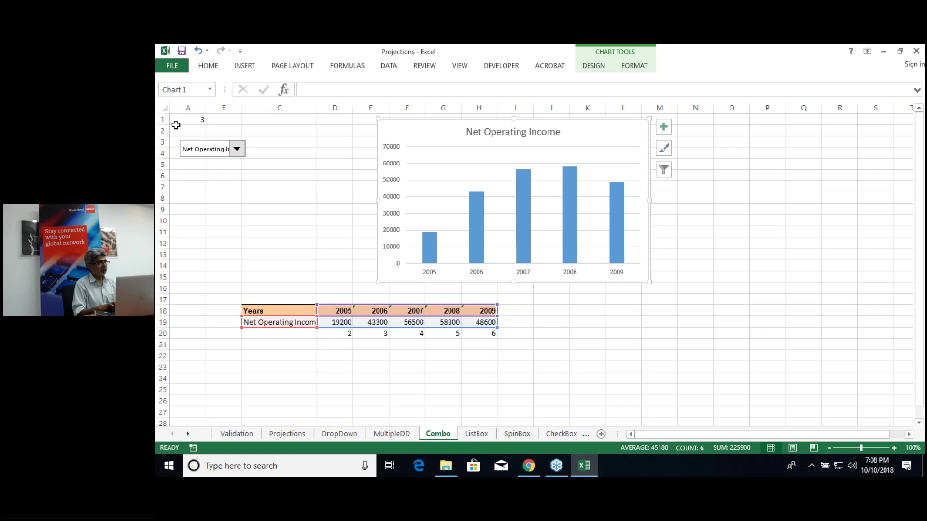
{"action": "left_click", "coordinate": [477, 434]}
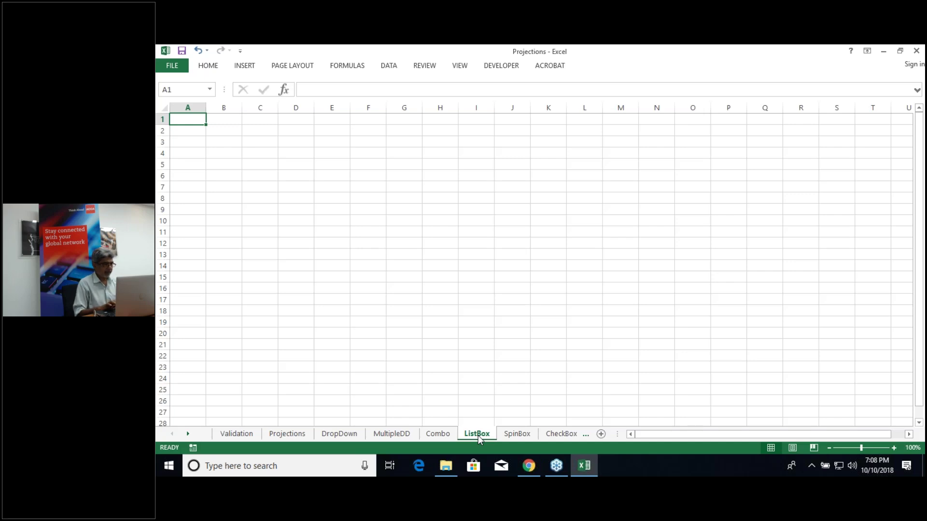
{"action": "left_click", "coordinate": [432, 433]}
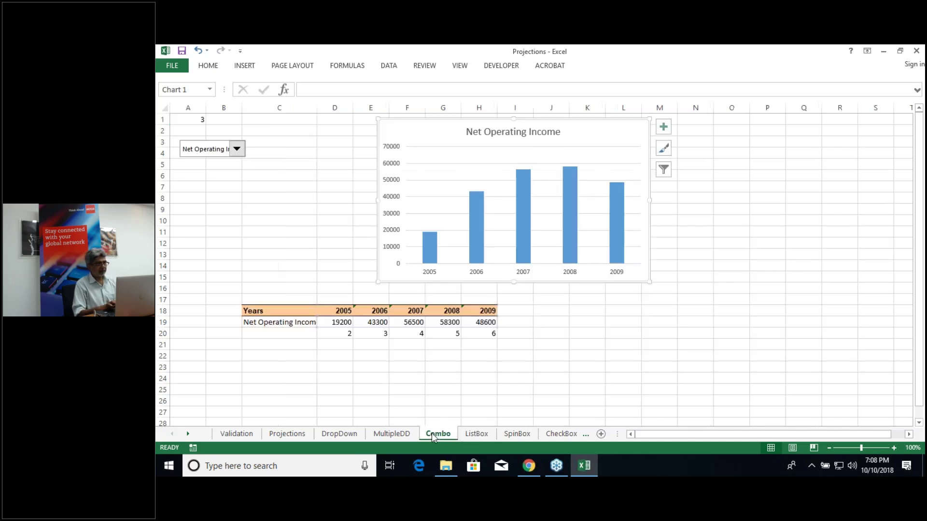
{"action": "left_click", "coordinate": [475, 435]}
{"action": "left_click", "coordinate": [439, 434]}
{"action": "left_click", "coordinate": [237, 149]}
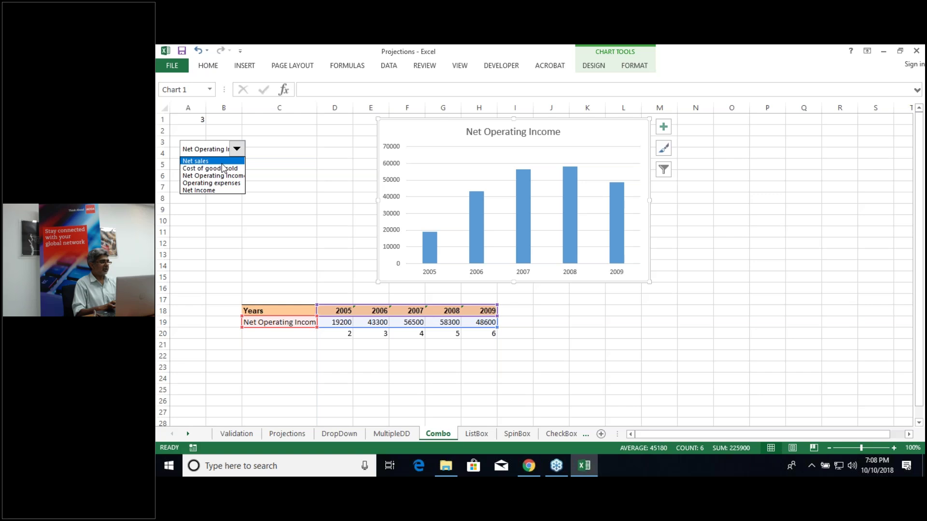
{"action": "left_click", "coordinate": [220, 162]}
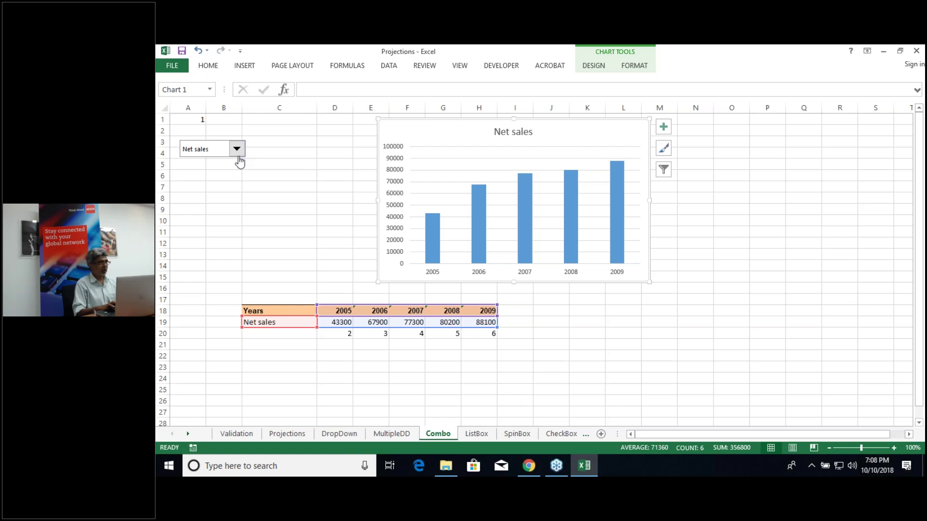
{"action": "left_click", "coordinate": [238, 157]}
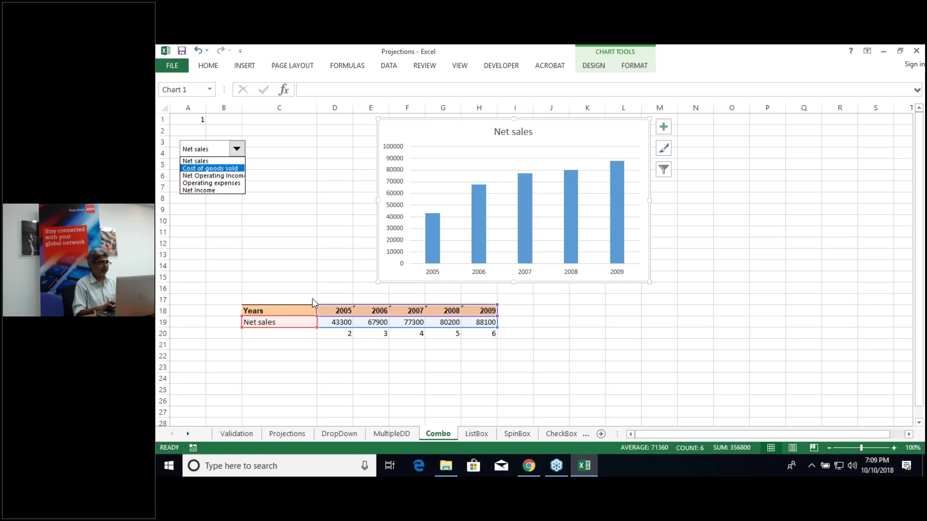
{"action": "left_click", "coordinate": [476, 433]}
{"action": "left_click", "coordinate": [476, 434]}
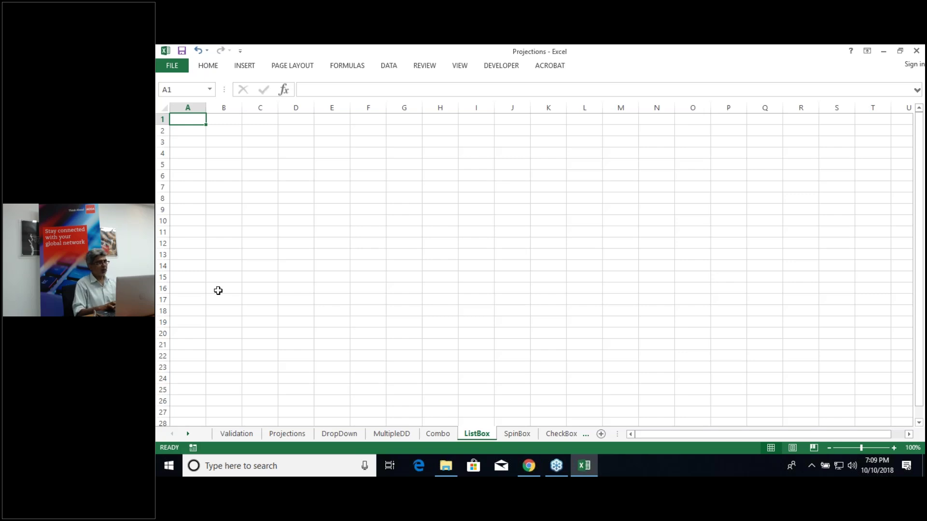
Step: Draw a List Box form control from the Developer tab over cells A6 to C19
{"action": "left_click", "coordinate": [502, 66]}
{"action": "left_click", "coordinate": [365, 107]}
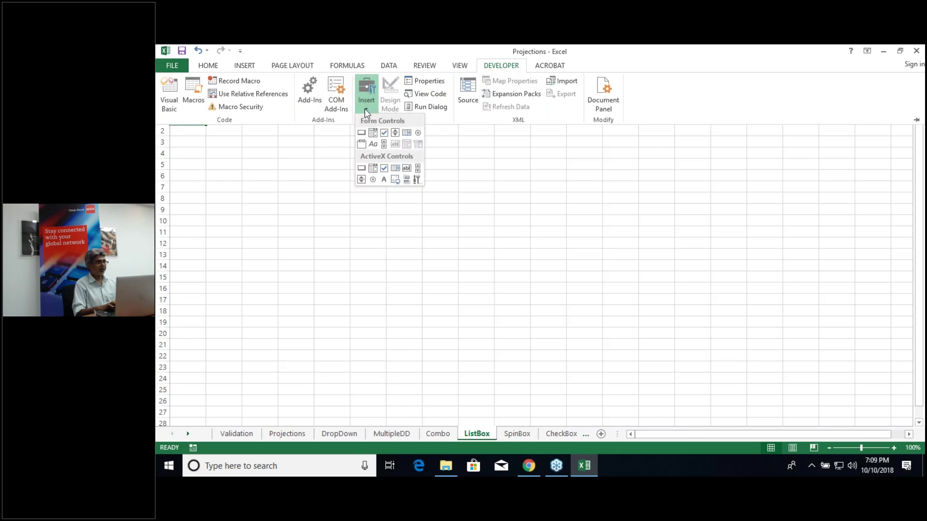
{"action": "left_click", "coordinate": [407, 135]}
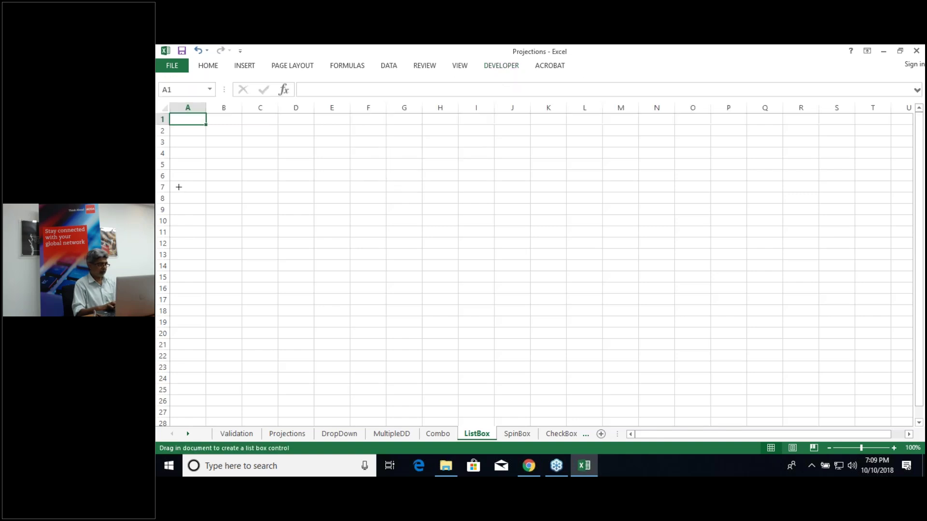
{"action": "mouse_move", "coordinate": [179, 174]}
{"action": "left_mouse_down"}
{"action": "mouse_move", "coordinate": [253, 265]}
{"action": "mouse_move", "coordinate": [258, 324]}
{"action": "left_mouse_up"}
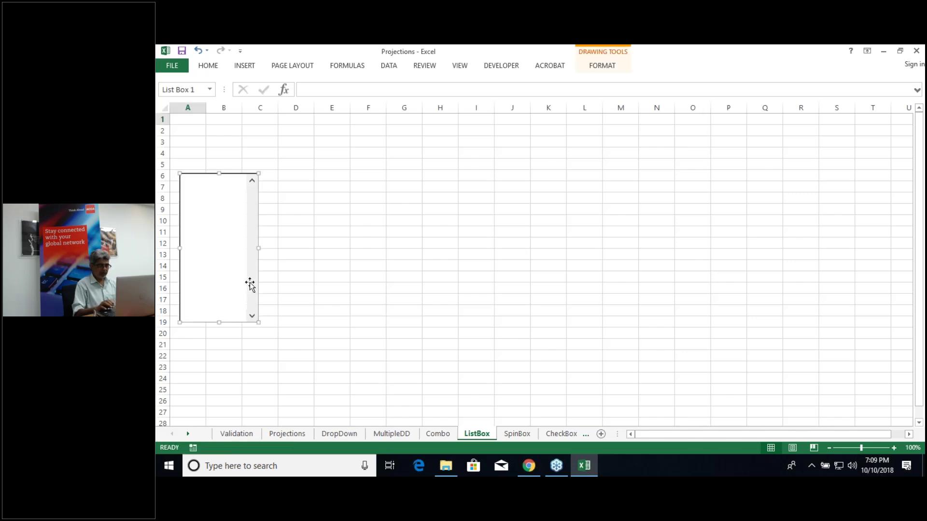
Step: Set the list box's input range to Projections!$C$8:$C$12 and its cell link to $A$1
{"action": "right_click", "coordinate": [249, 285]}
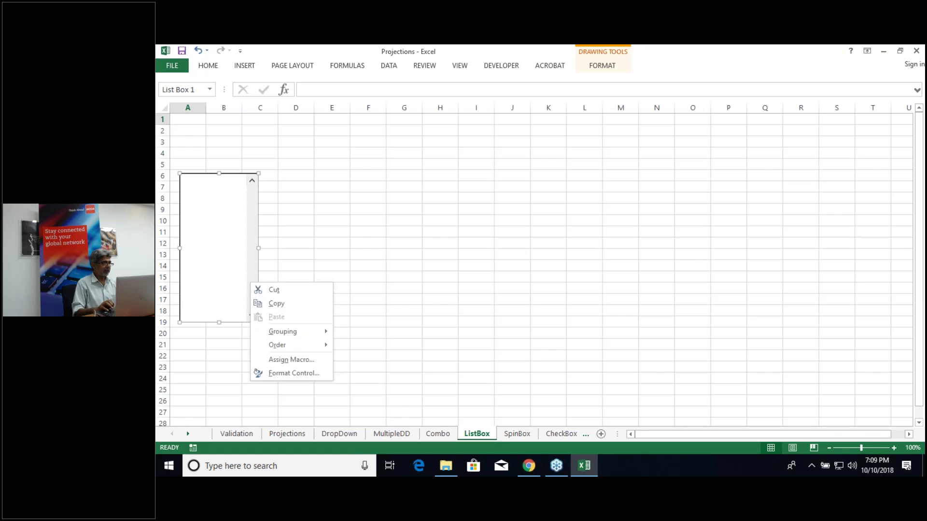
{"action": "left_click", "coordinate": [293, 373]}
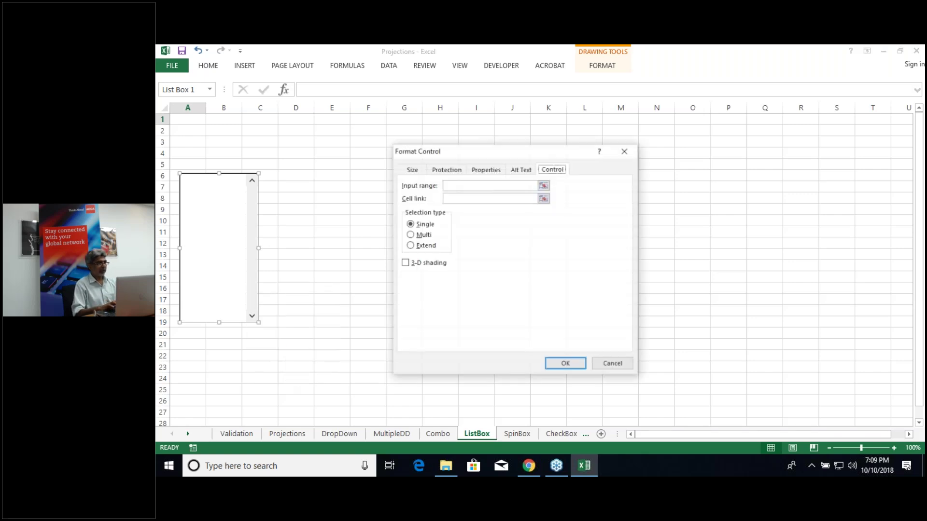
{"action": "left_click", "coordinate": [544, 186]}
{"action": "left_click", "coordinate": [290, 434]}
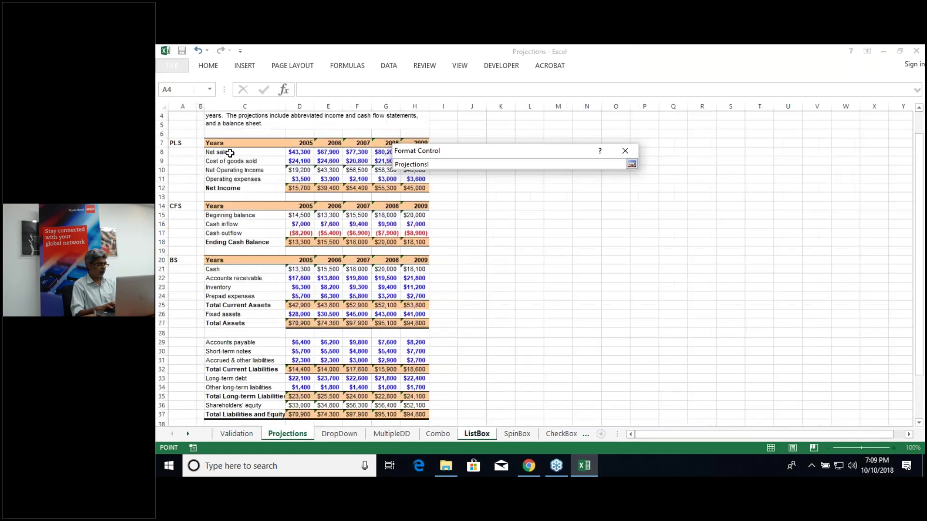
{"action": "left_click_drag", "start_coordinate": [227, 152], "coordinate": [229, 187]}
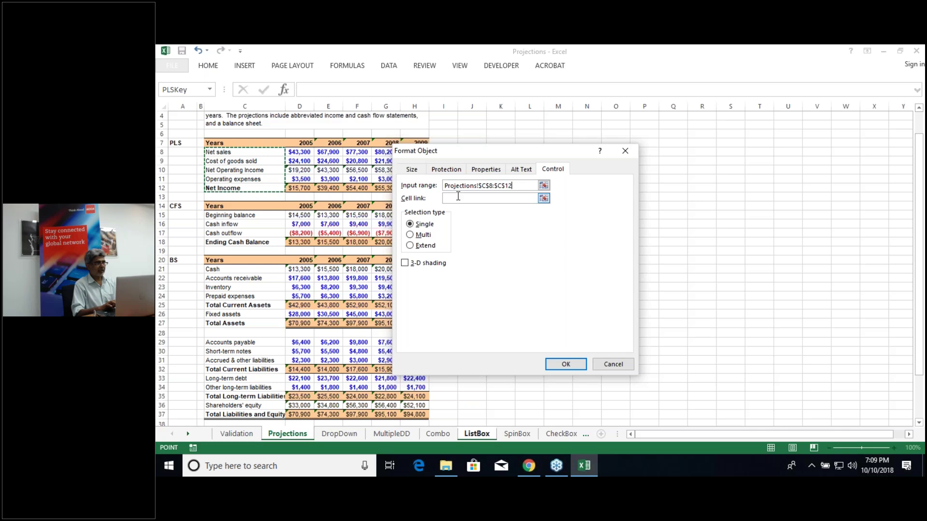
{"action": "left_click", "coordinate": [458, 198]}
{"action": "left_click", "coordinate": [187, 119]}
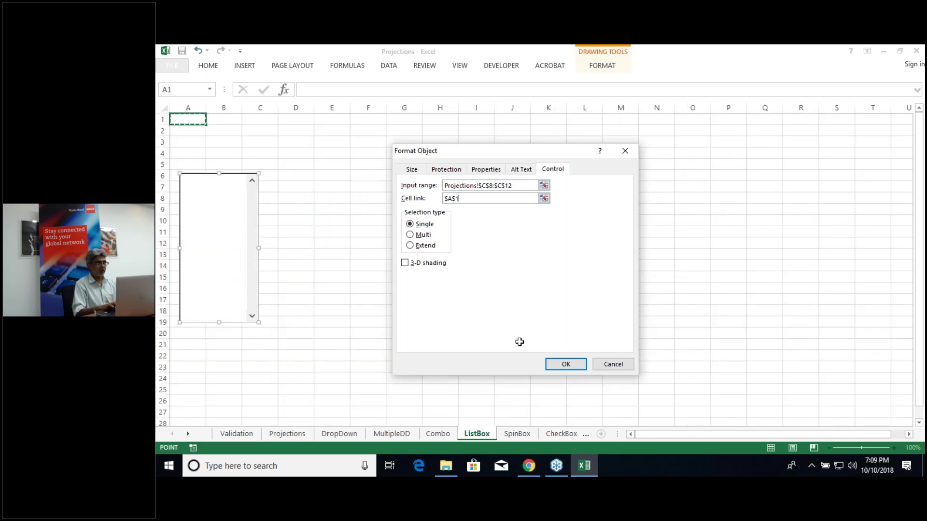
{"action": "left_click", "coordinate": [566, 364]}
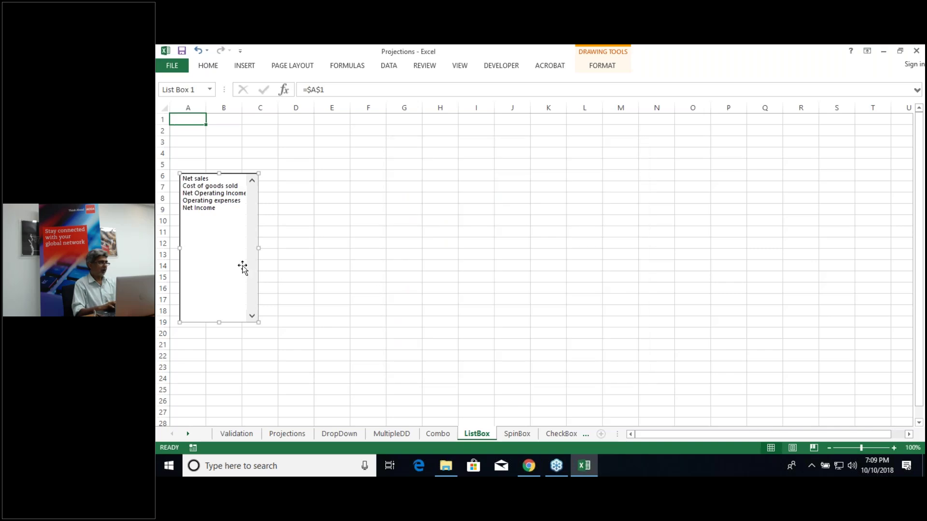
Step: Shorten the list box to fit five items, then test it, ending on Net Operating Income (A1 = 3)
{"action": "left_click_drag", "start_coordinate": [219, 322], "coordinate": [215, 217]}
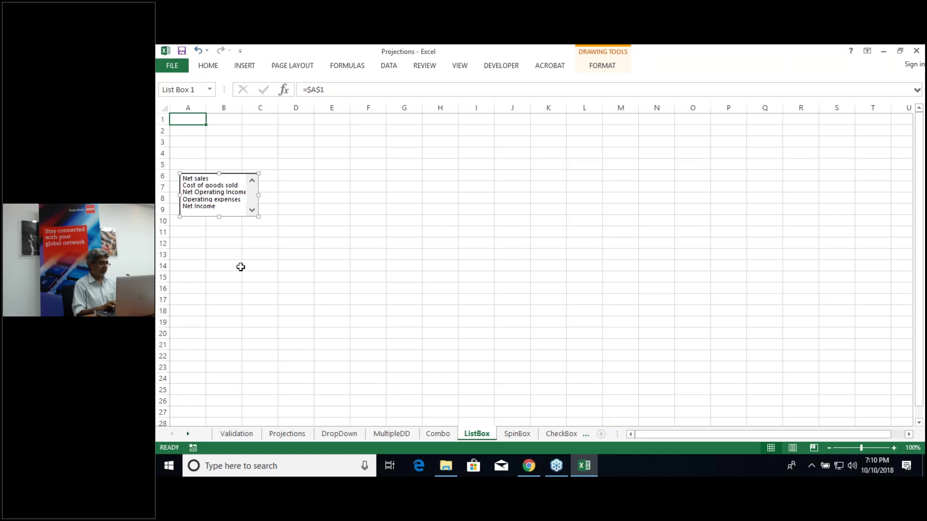
{"action": "left_click", "coordinate": [331, 180]}
{"action": "left_click", "coordinate": [200, 179]}
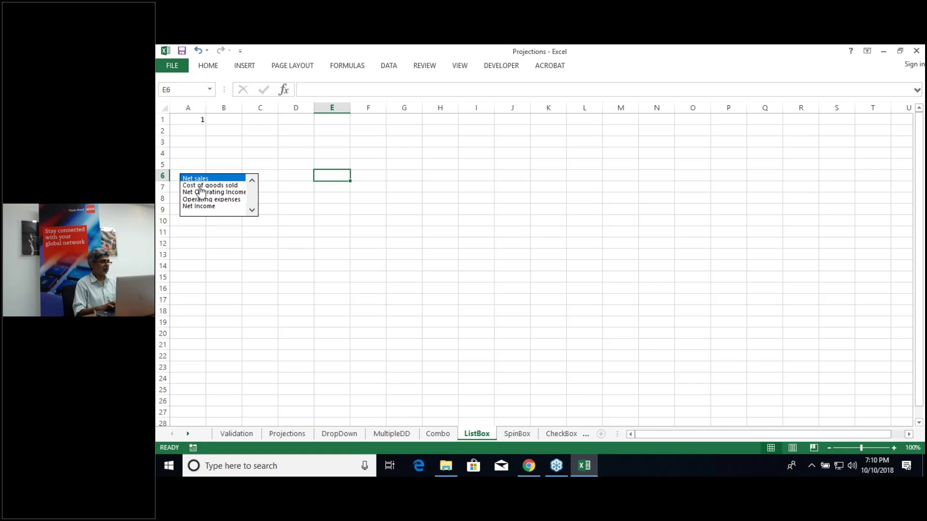
{"action": "left_click", "coordinate": [200, 187]}
{"action": "left_click", "coordinate": [201, 193]}
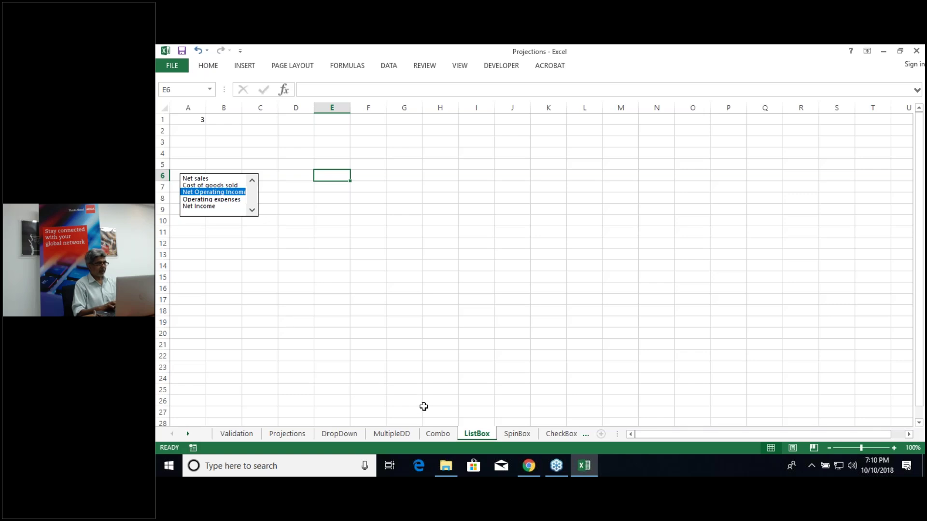
Step: Copy the Combo sheet's table C18:H20 and paste it onto the ListBox sheet at D17
{"action": "left_click", "coordinate": [442, 433]}
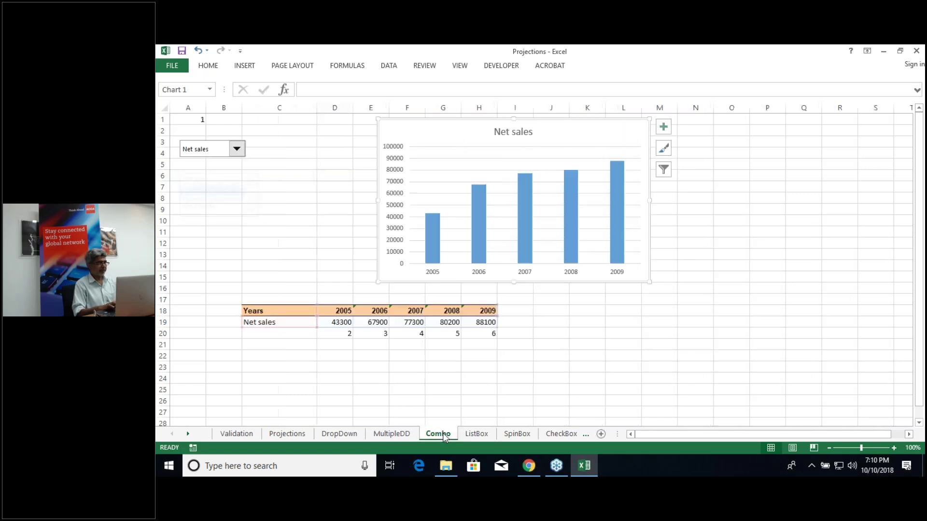
{"action": "left_click", "coordinate": [306, 311]}
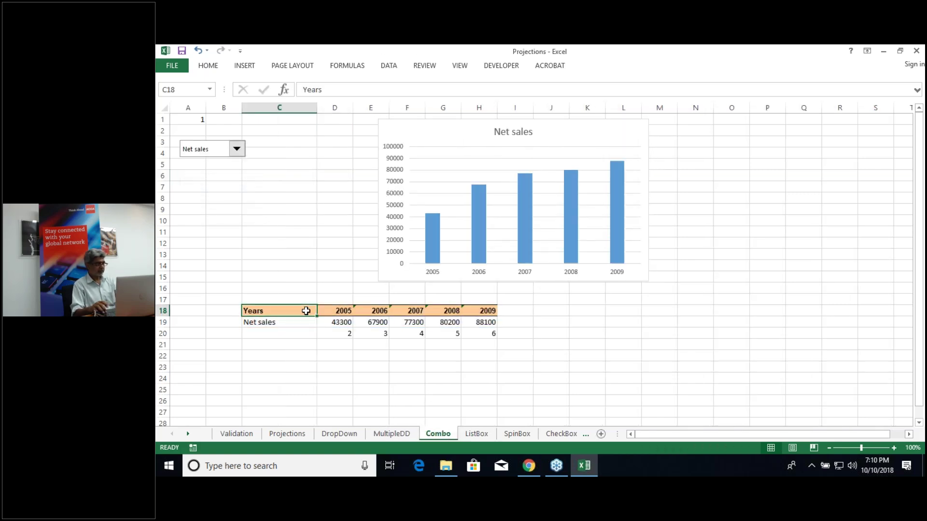
{"action": "key", "text": "ctrl+shift+Right"}
{"action": "key", "text": "shift+Down"}
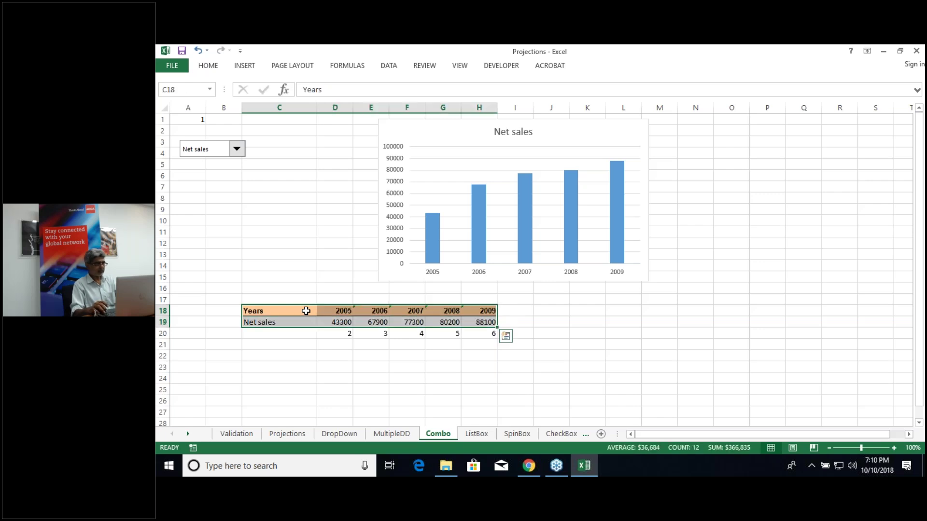
{"action": "key", "text": "shift+Down"}
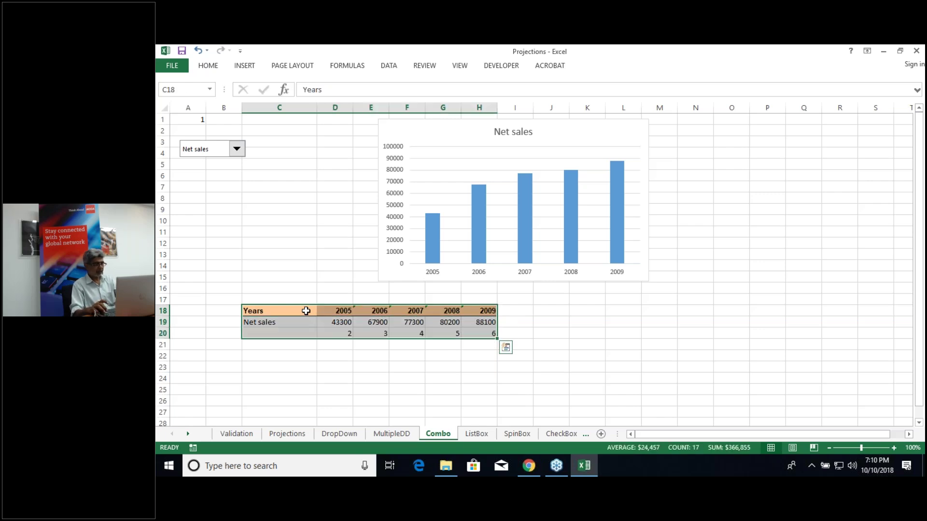
{"action": "key", "text": "ctrl+c"}
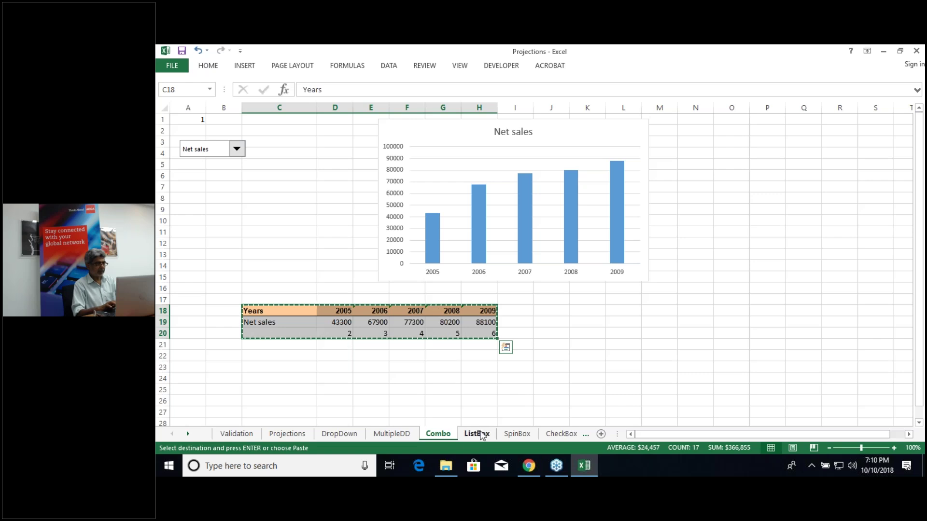
{"action": "left_click", "coordinate": [478, 434]}
{"action": "left_click", "coordinate": [306, 300]}
{"action": "key", "text": "ctrl+v"}
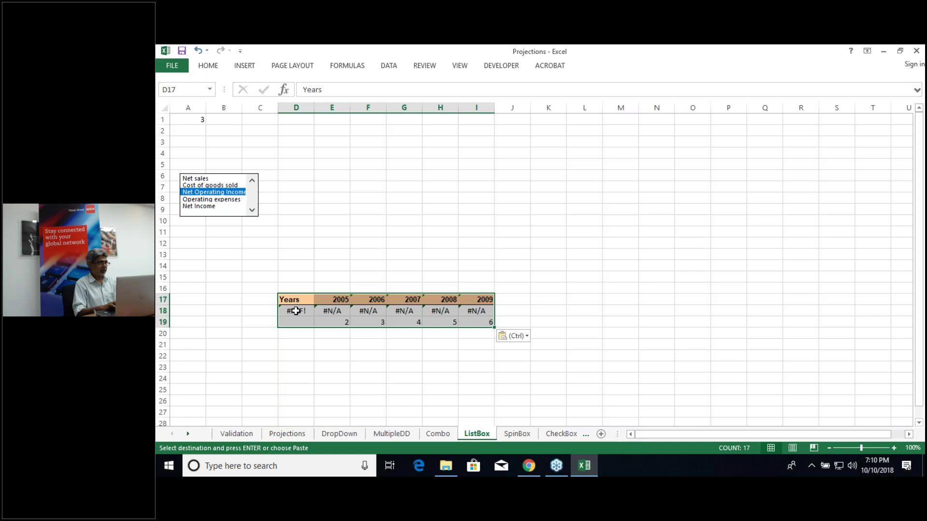
Step: Check the pasted table's broken D18 formula, then copy the pasted range D17:I19
{"action": "left_click", "coordinate": [298, 310]}
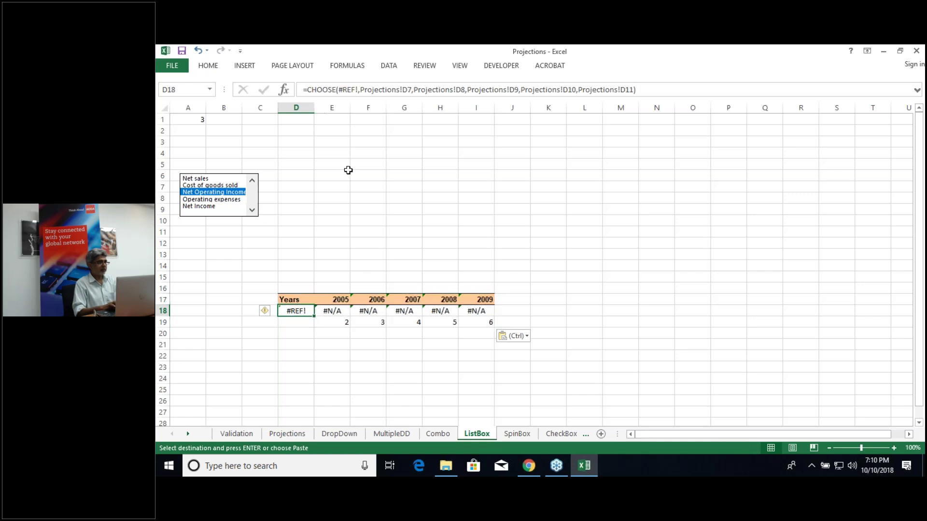
{"action": "left_click", "coordinate": [356, 90]}
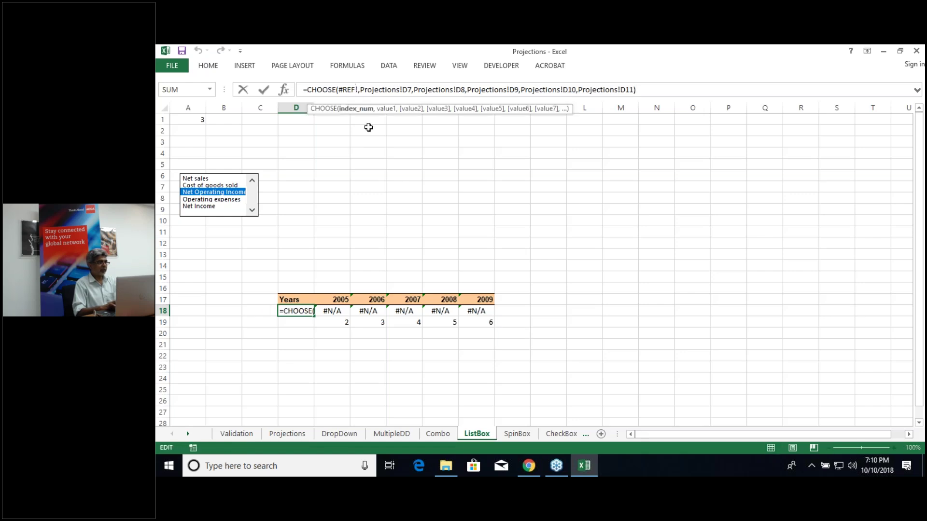
{"action": "key", "text": "Escape"}
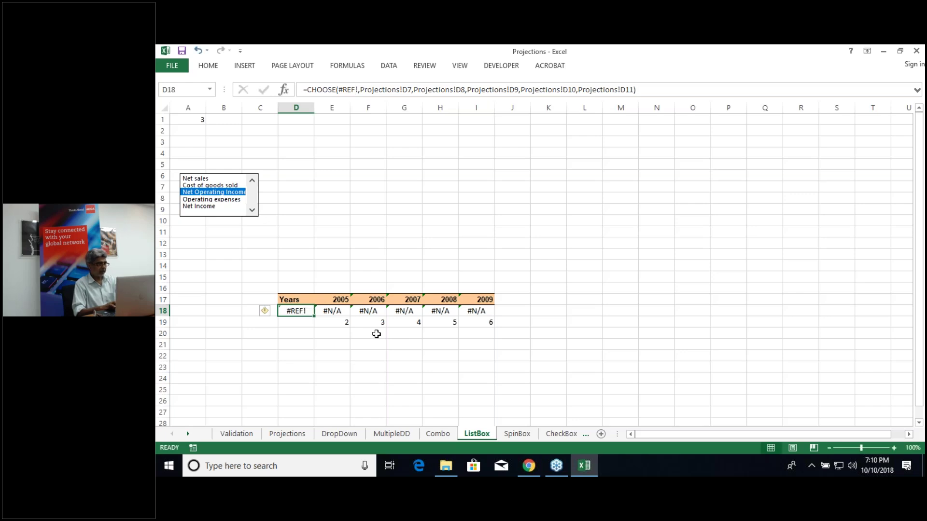
{"action": "left_click", "coordinate": [296, 300]}
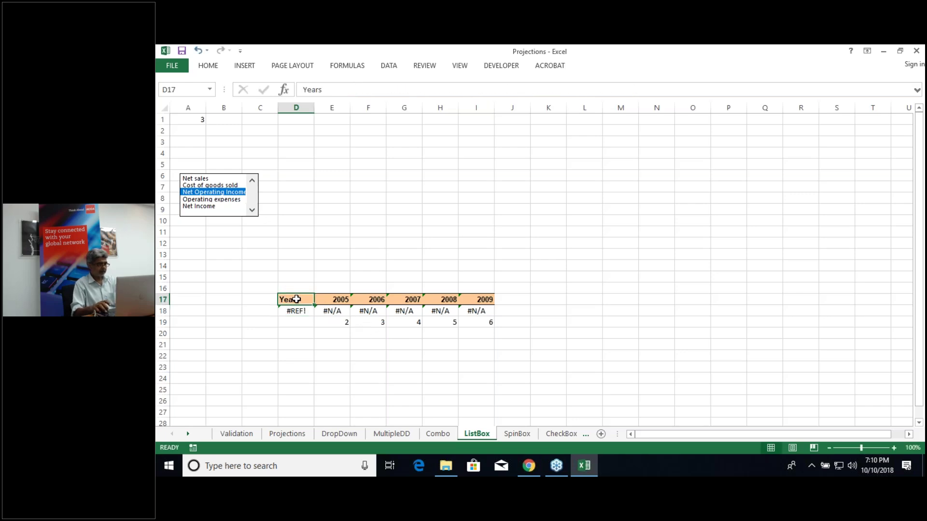
{"action": "left_click_drag", "start_coordinate": [296, 299], "coordinate": [477, 322]}
{"action": "key", "text": "ctrl+c"}
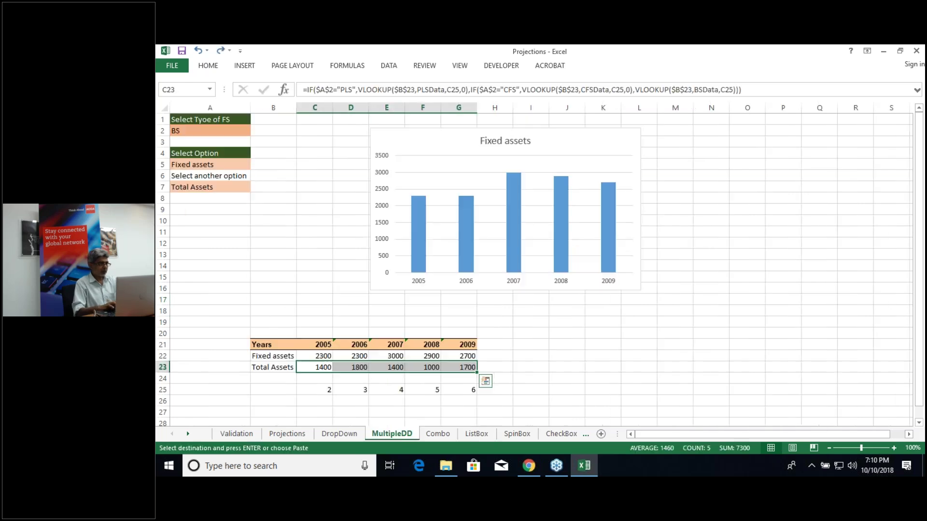
{"action": "left_click", "coordinate": [320, 358]}
{"action": "left_click", "coordinate": [318, 369]}
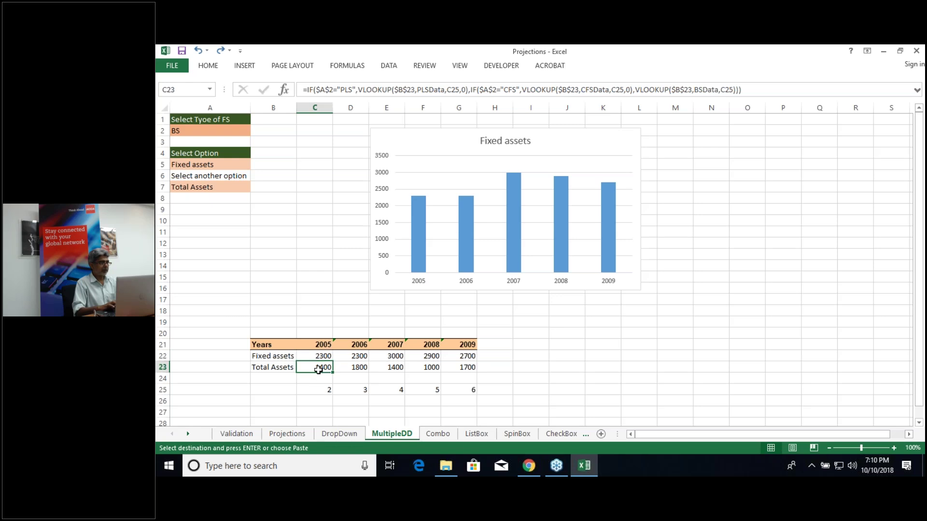
Step: On the Combo sheet, edit C19's CHOOSE formula to use $A$1 as its index
{"action": "left_click", "coordinate": [444, 434]}
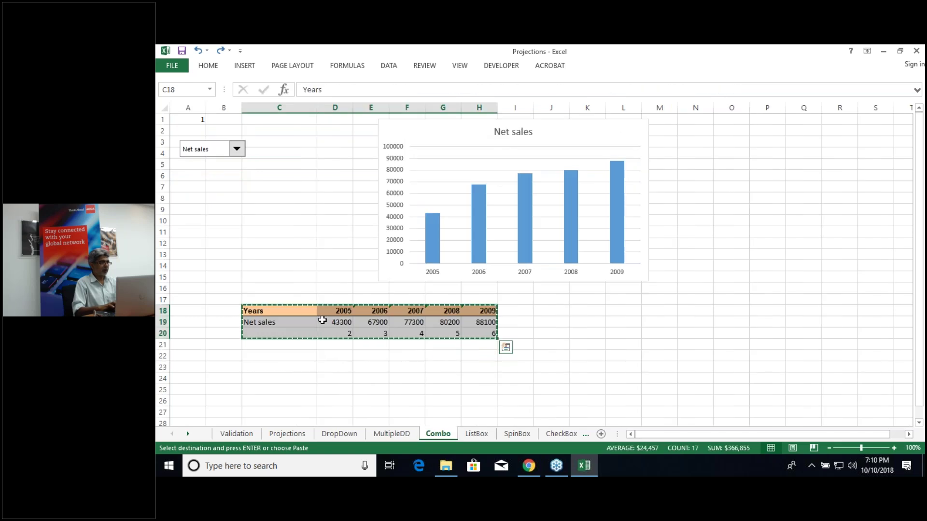
{"action": "left_click", "coordinate": [335, 324]}
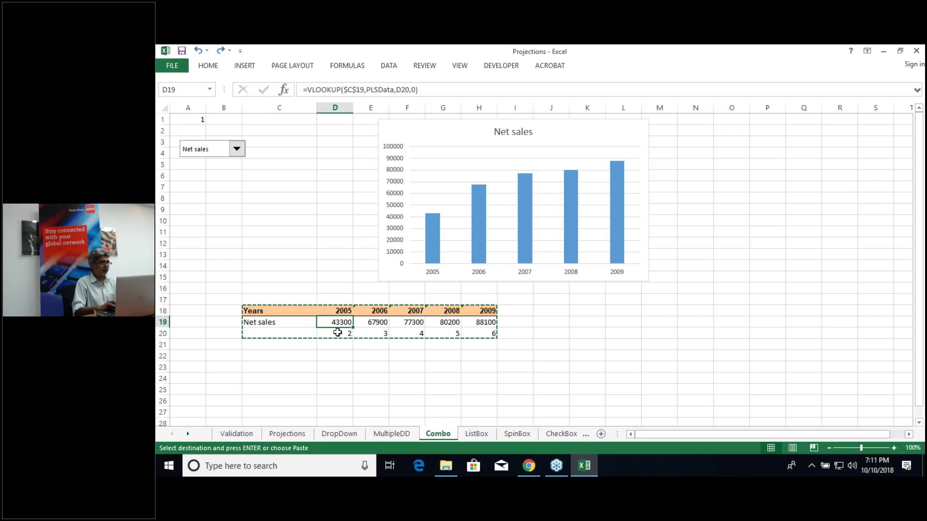
{"action": "left_click", "coordinate": [294, 322]}
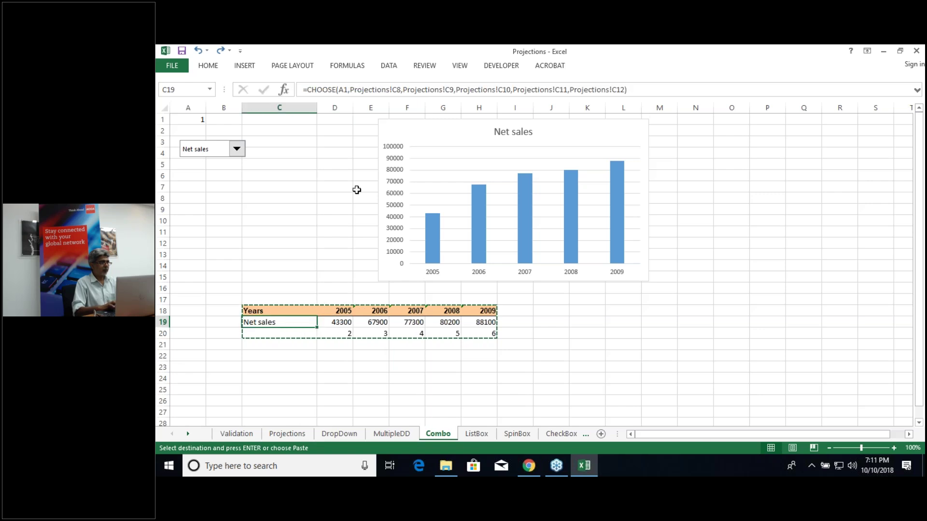
{"action": "double_click", "coordinate": [343, 90]}
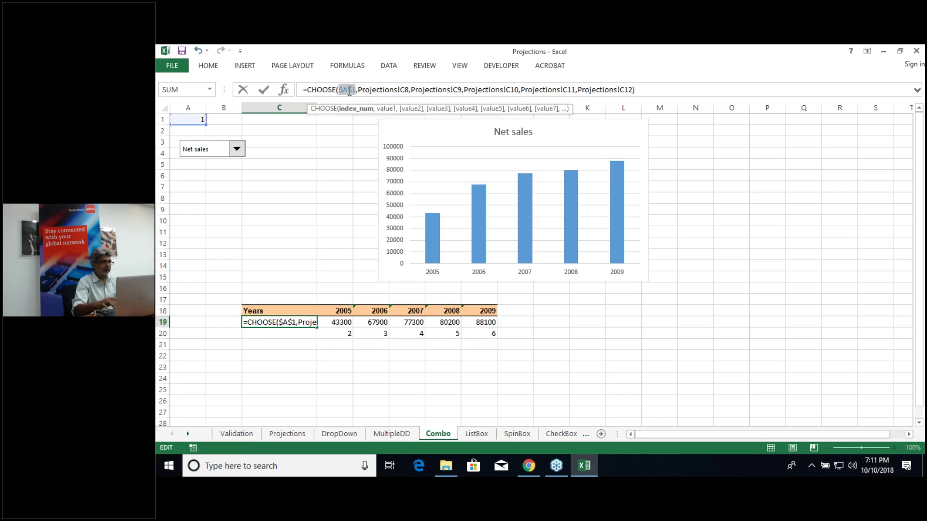
{"action": "key", "text": "Return"}
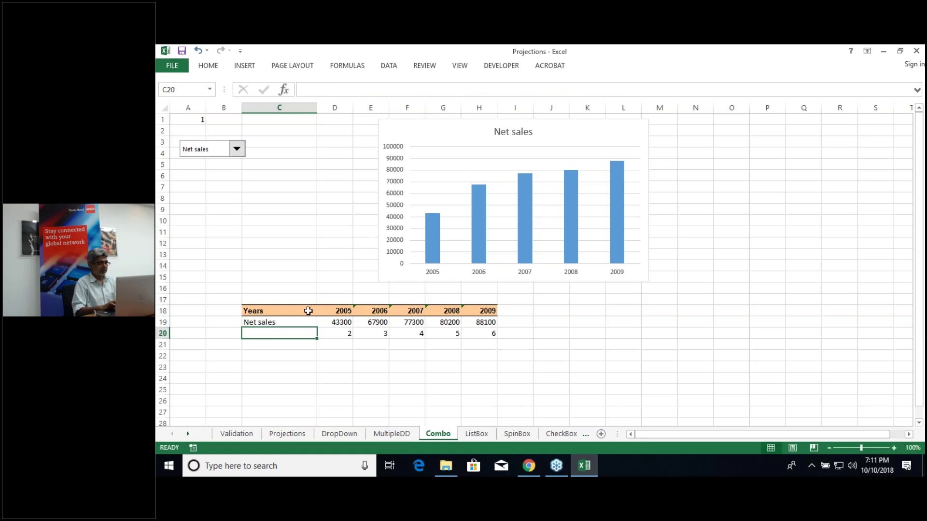
Step: Copy the whole Net sales table again and re-paste it at D17 on ListBox
{"action": "left_click", "coordinate": [298, 312]}
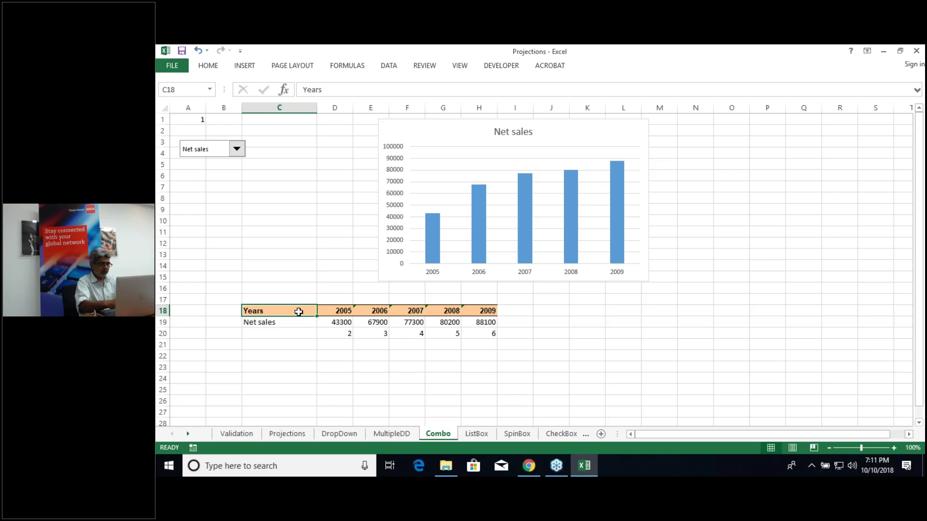
{"action": "key", "text": "ctrl+a"}
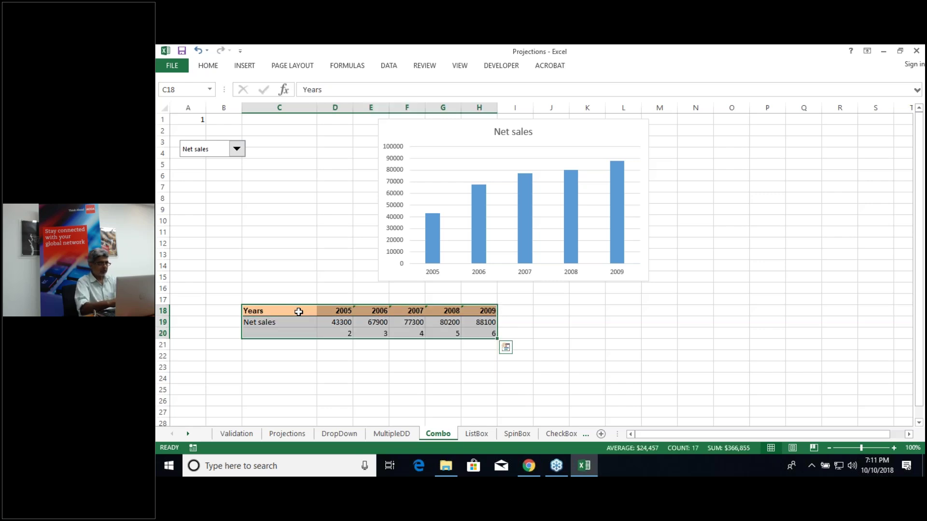
{"action": "key", "text": "ctrl+c"}
{"action": "left_click", "coordinate": [473, 434]}
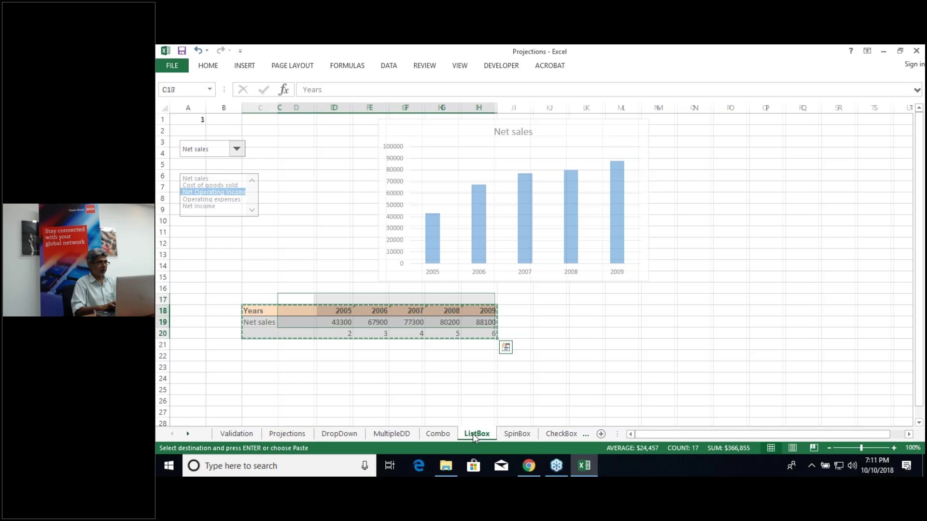
{"action": "left_click", "coordinate": [300, 298]}
{"action": "key", "text": "ctrl+v"}
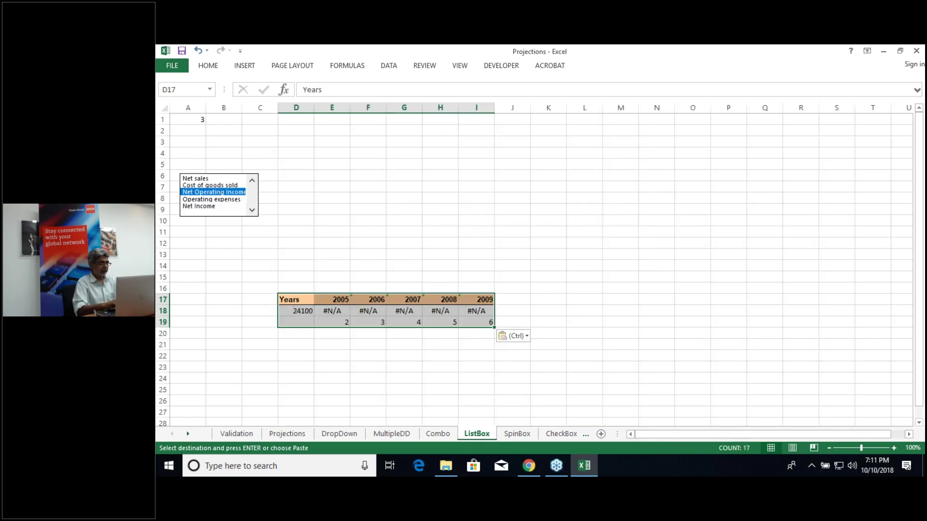
Step: Replace the old Projections arguments in D18's CHOOSE formula with Projections C8 through C12
{"action": "left_click", "coordinate": [308, 311]}
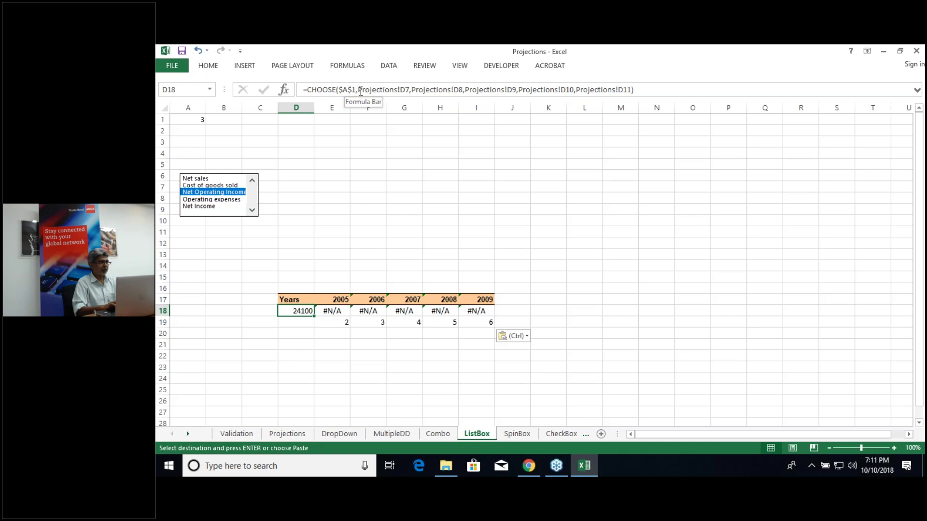
{"action": "left_click_drag", "start_coordinate": [358, 89], "coordinate": [679, 92]}
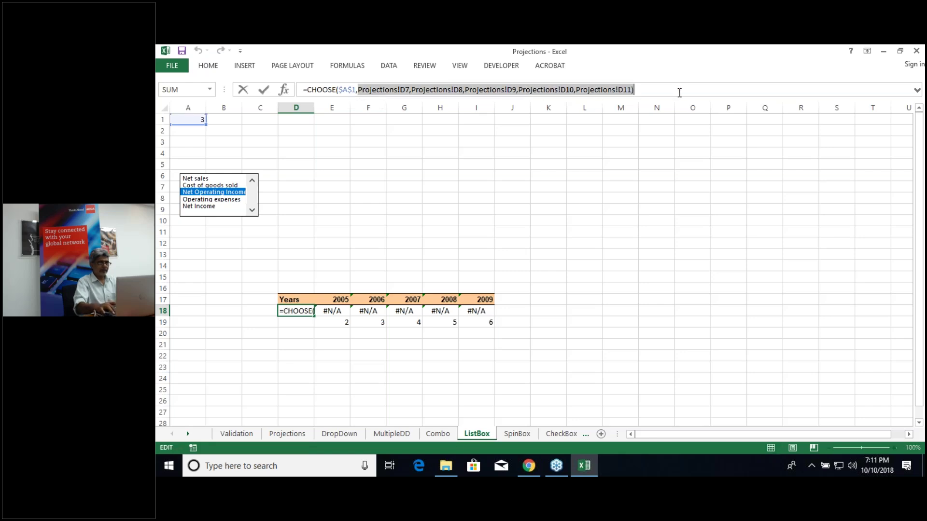
{"action": "key", "text": "BackSpace"}
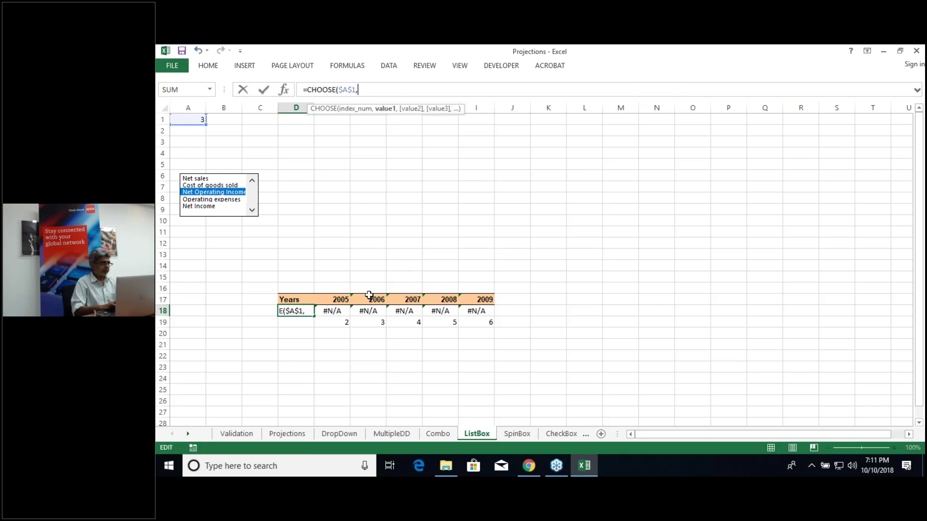
{"action": "left_click", "coordinate": [292, 433]}
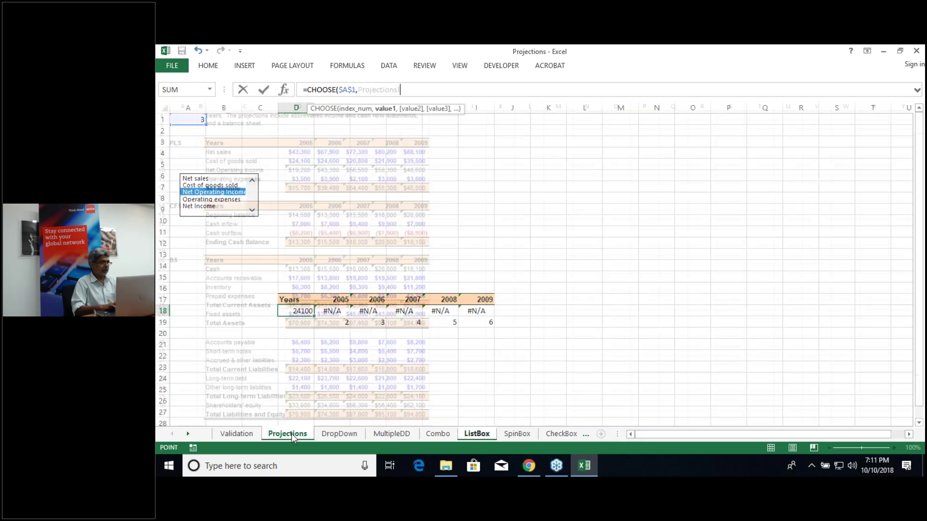
{"action": "left_click", "coordinate": [227, 152]}
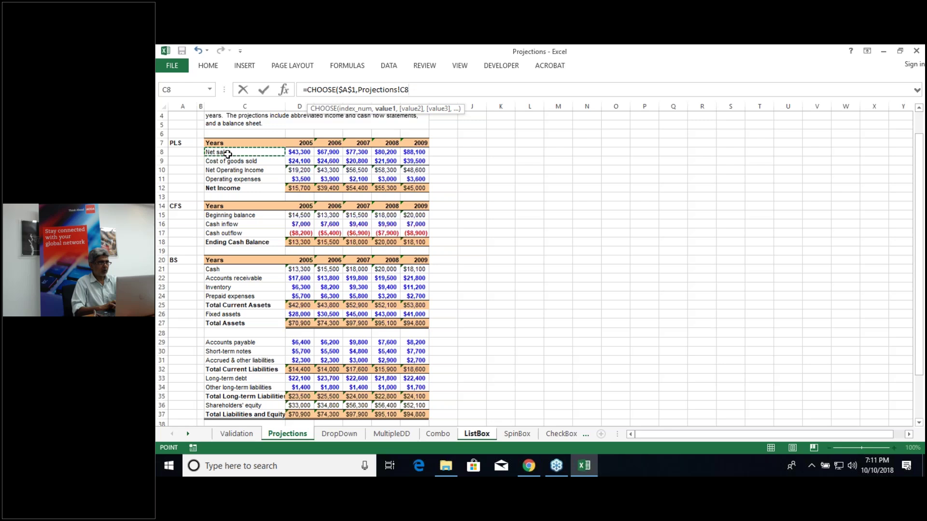
{"action": "type", "text": ","}
{"action": "left_click", "coordinate": [231, 160]}
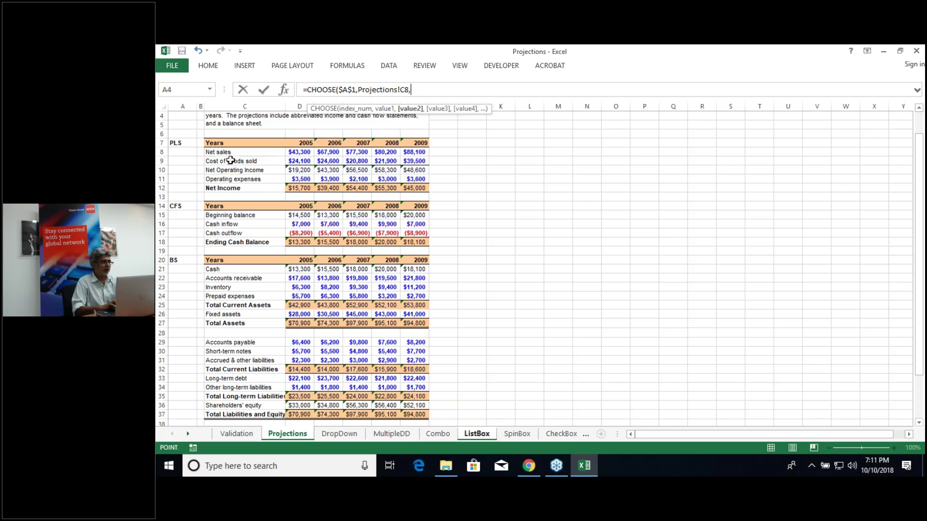
{"action": "type", "text": ","}
{"action": "left_click", "coordinate": [230, 171]}
{"action": "type", "text": ","}
{"action": "type", "text": ","}
{"action": "left_click", "coordinate": [231, 189]}
{"action": "type", "text": ")"}
{"action": "key", "text": "Return"}
Step: Check the results in D18 and E18, then select the table D17:I18
{"action": "left_click", "coordinate": [306, 311]}
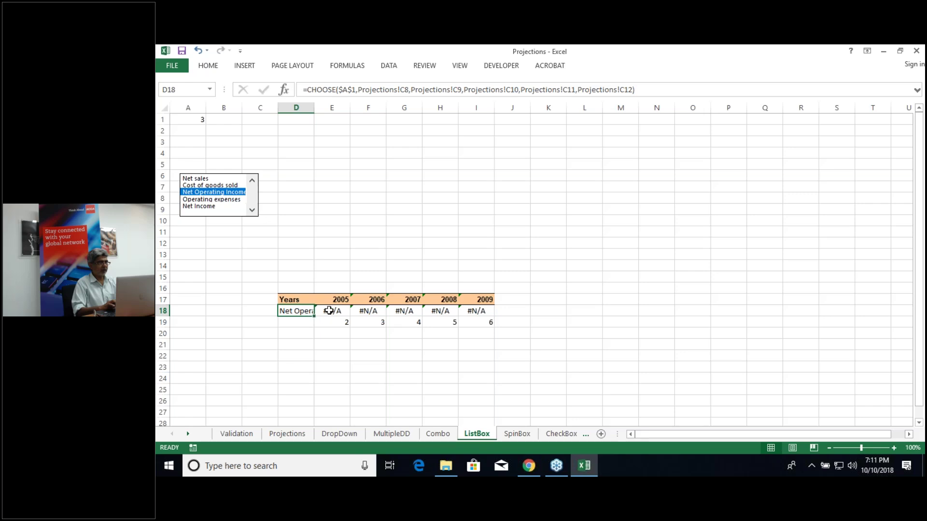
{"action": "left_click", "coordinate": [330, 312]}
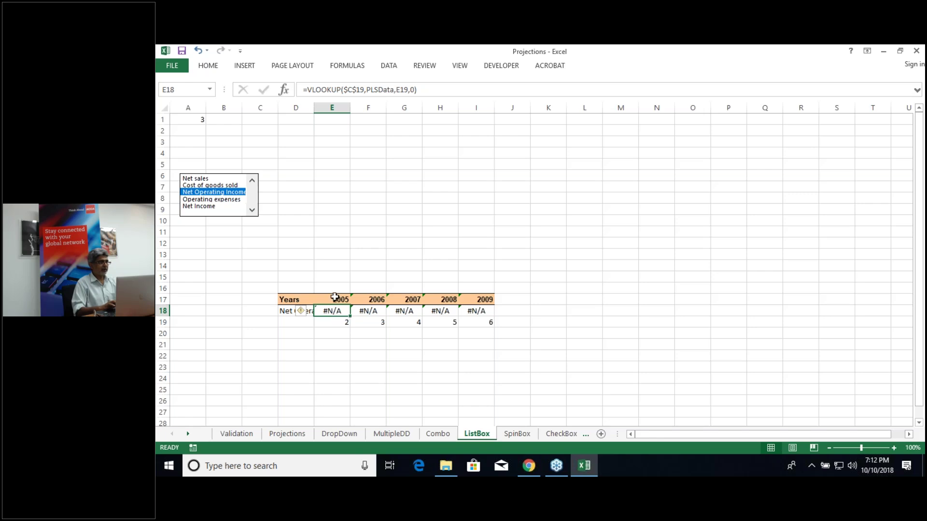
{"action": "left_click", "coordinate": [305, 299]}
{"action": "key", "text": "ctrl+shift+Right"}
{"action": "key", "text": "ctrl+shift+Down"}
{"action": "key", "text": "ctrl+shift+Down"}
{"action": "key", "text": "ctrl+shift+Down"}
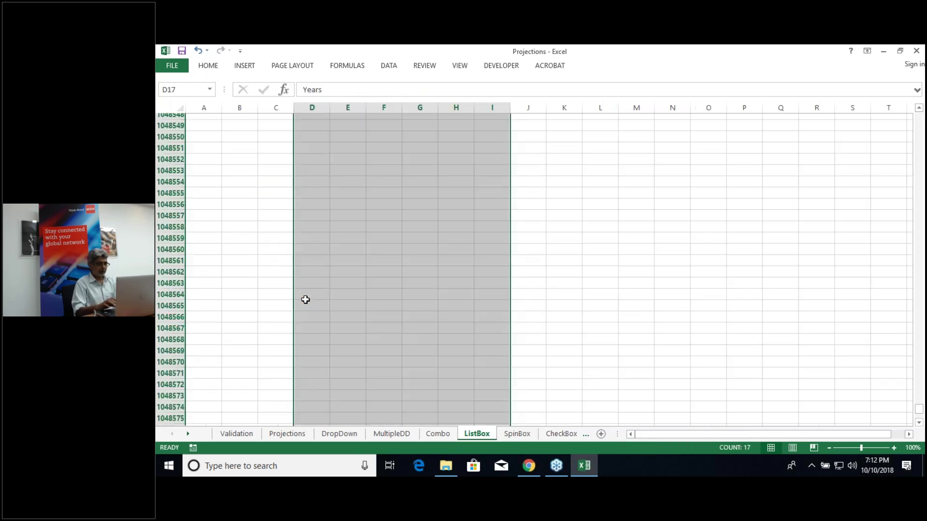
{"action": "key", "text": "ctrl+shift+Up"}
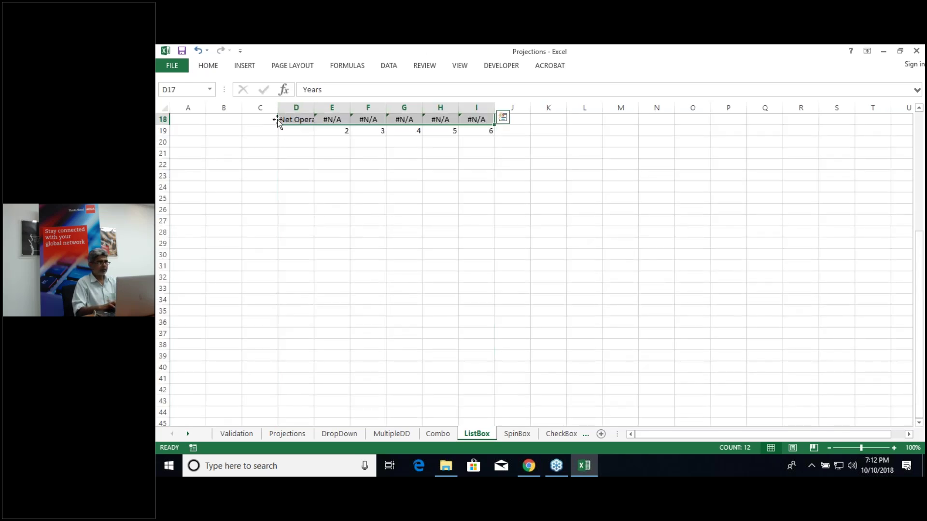
Step: Move the table one column left so it starts at C17
{"action": "left_click_drag", "start_coordinate": [277, 121], "coordinate": [254, 122]}
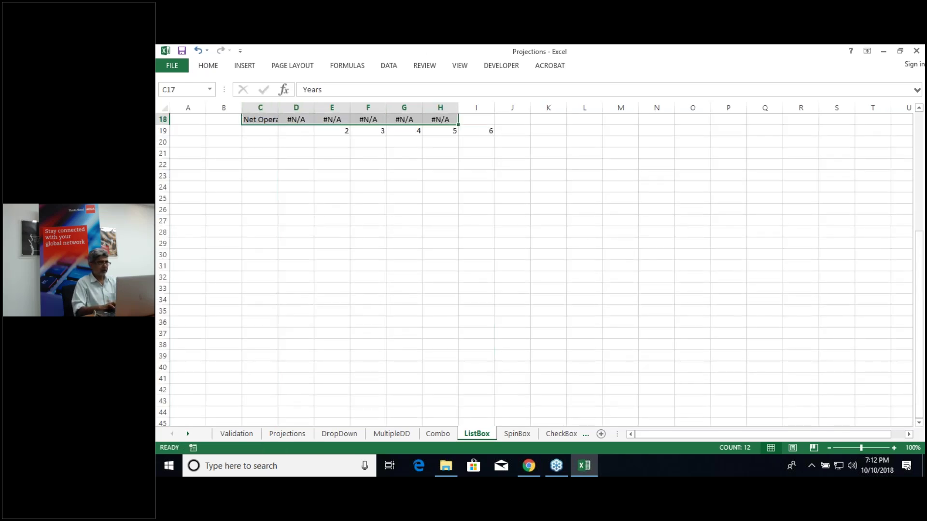
{"action": "left_click", "coordinate": [298, 167]}
{"action": "key", "text": "Up"}
{"action": "key", "text": "Up"}
{"action": "key", "text": "Up"}
{"action": "key", "text": "Up"}
{"action": "key", "text": "Up"}
{"action": "key", "text": "Up"}
{"action": "key", "text": "Up"}
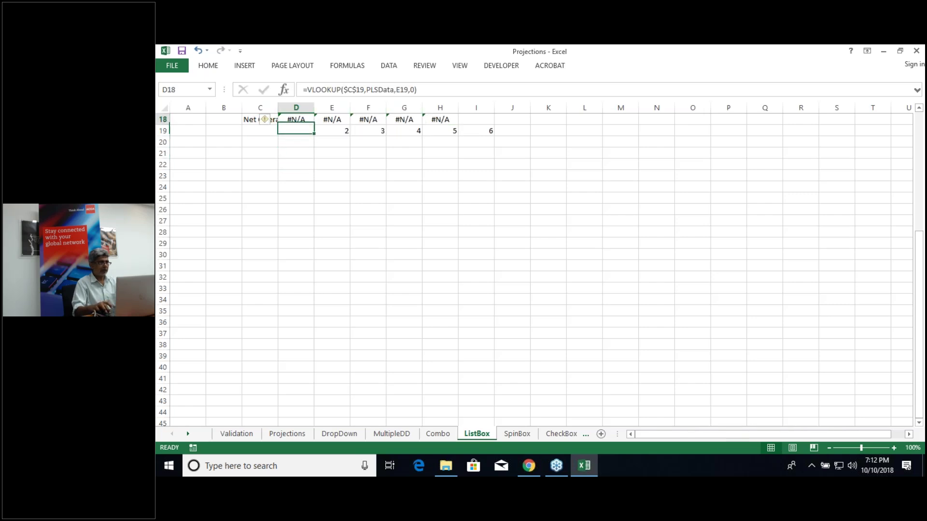
Step: Enter =VLOOKUP($C$18,PLSKey,2,0) in D18
{"action": "left_click", "coordinate": [296, 151]}
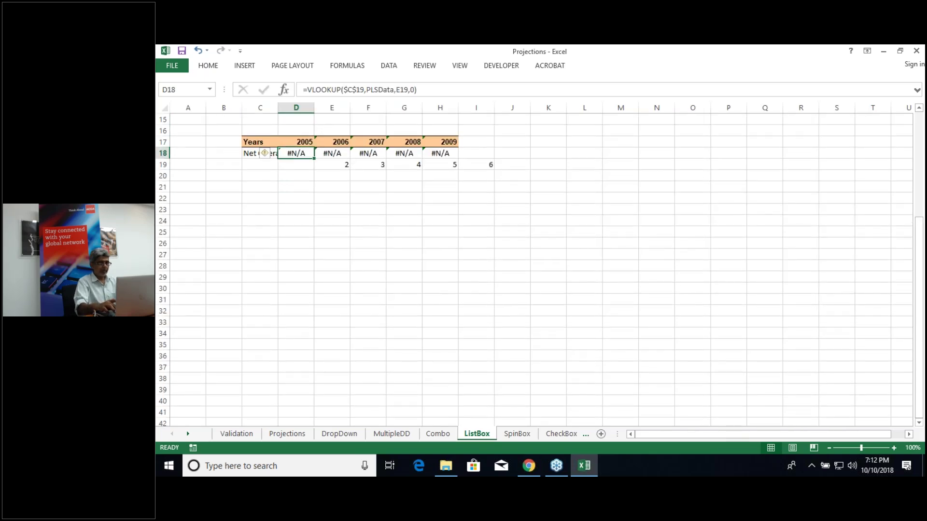
{"action": "type", "text": "=cc"}
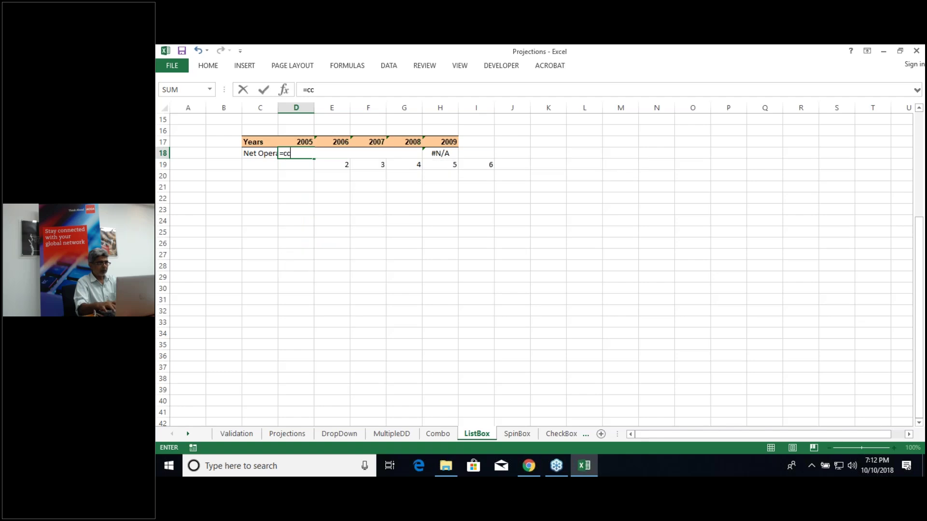
{"action": "key", "text": "BackSpace"}
{"action": "key", "text": "BackSpace"}
{"action": "key", "text": "BackSpace"}
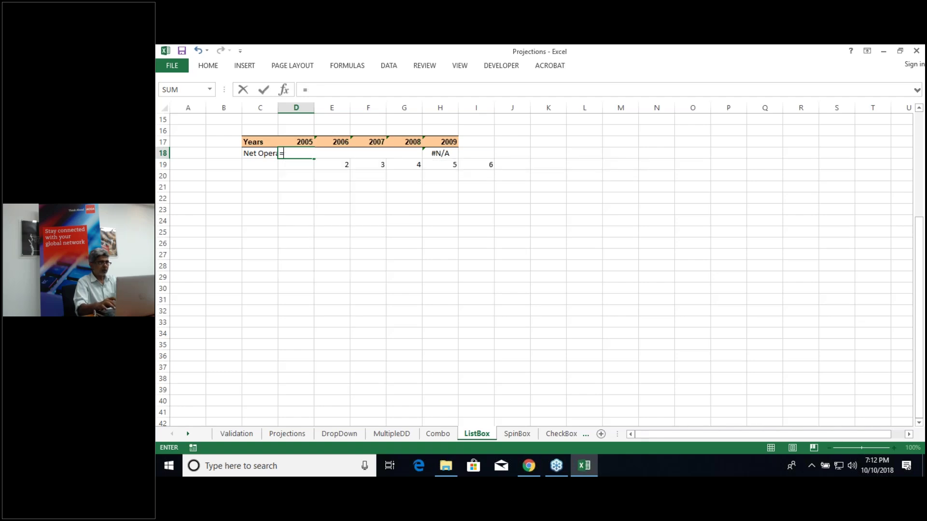
{"action": "type", "text": "vloo"}
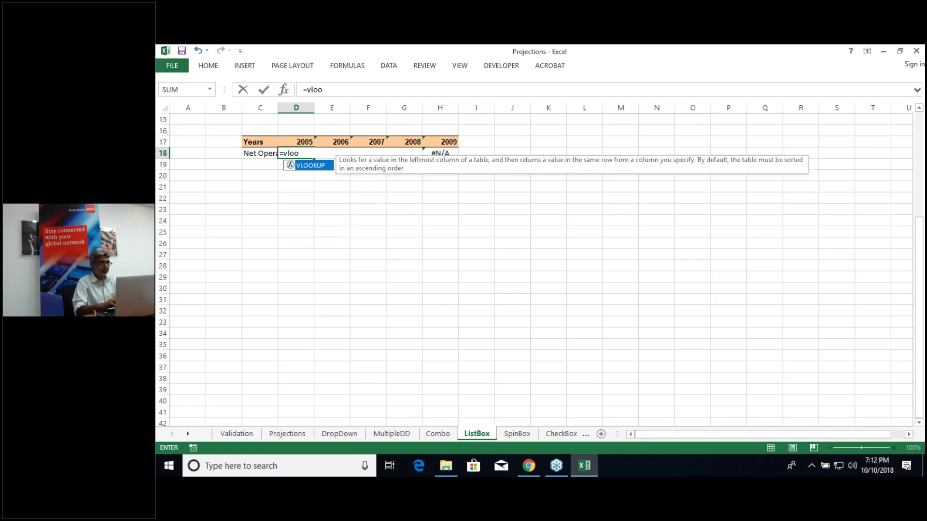
{"action": "key", "text": "Tab"}
{"action": "left_click", "coordinate": [262, 155]}
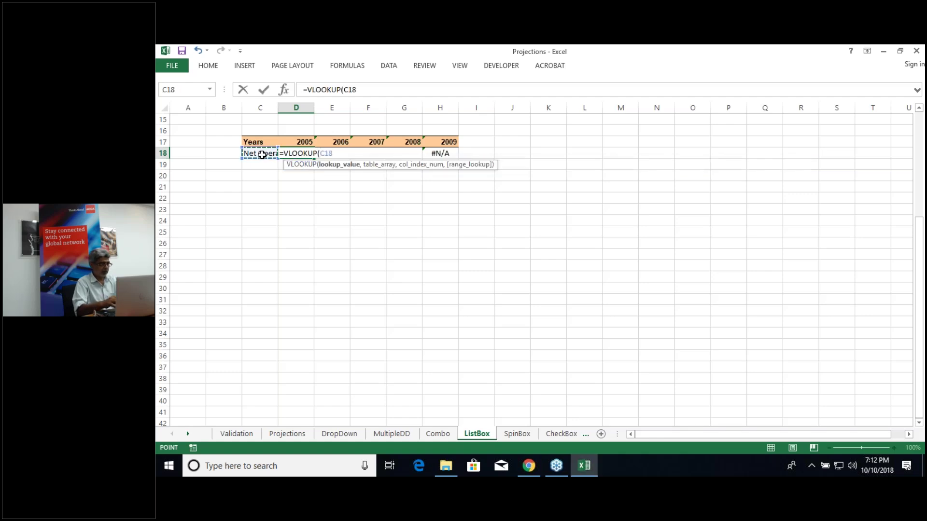
{"action": "key", "text": "F4"}
{"action": "type", "text": ","}
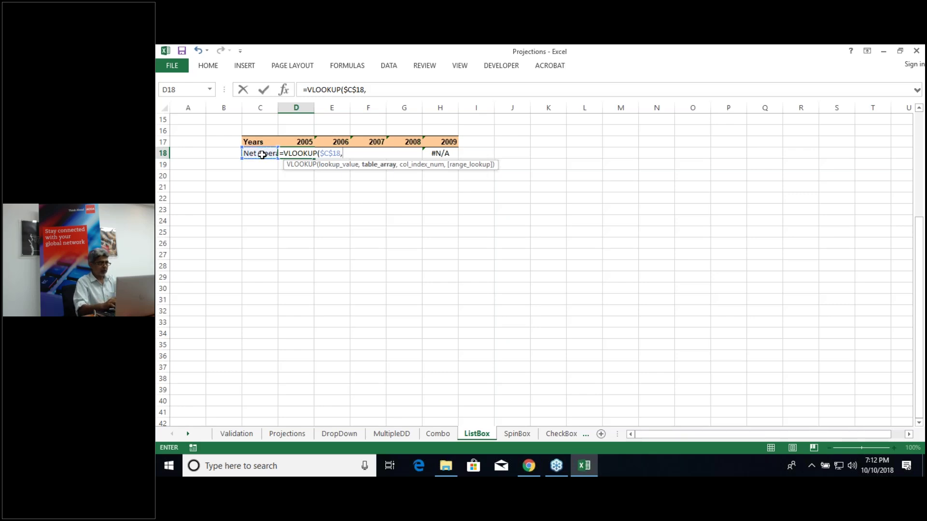
{"action": "type", "text": "pl"}
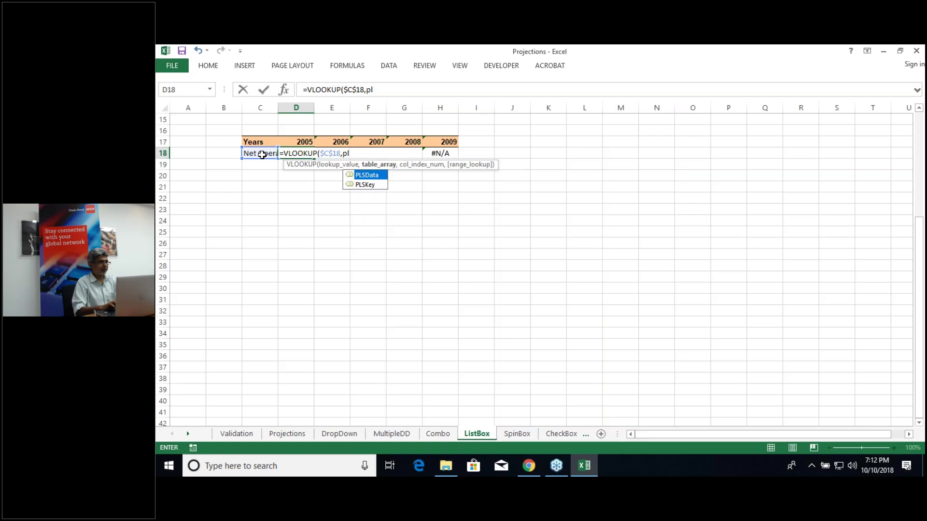
{"action": "key", "text": "Down"}
{"action": "key", "text": "Tab"}
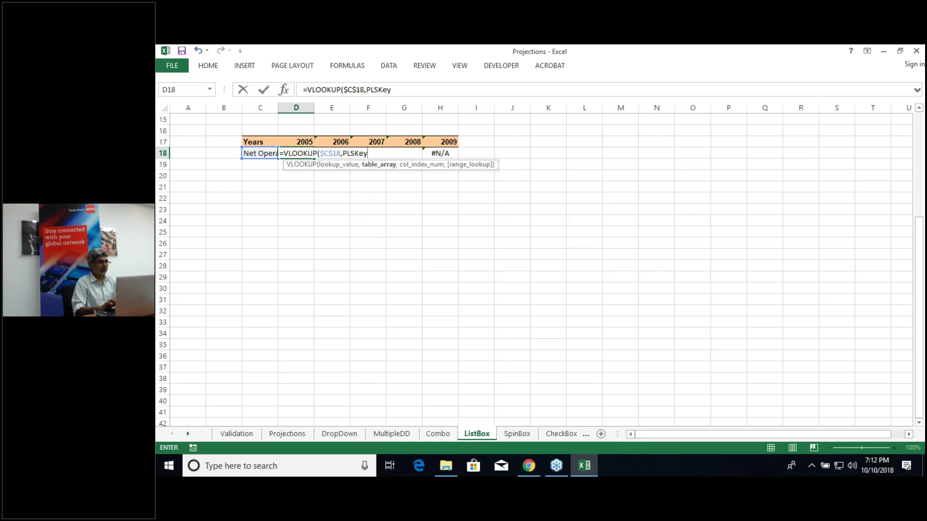
{"action": "type", "text": ",2,"}
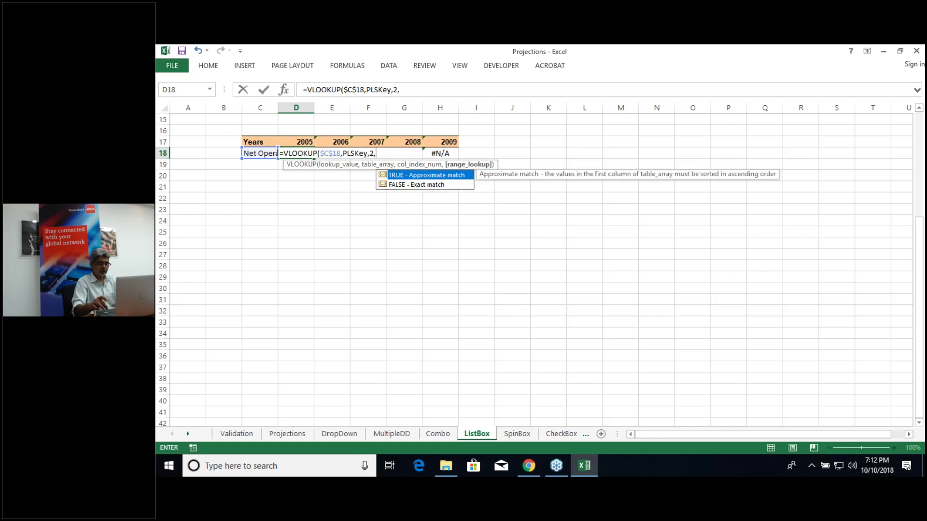
{"action": "type", "text": "0"}
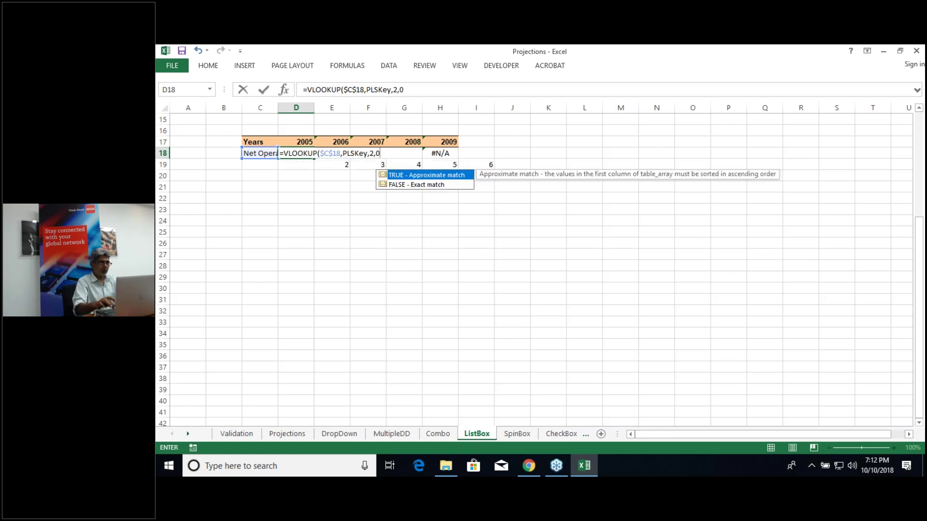
{"action": "key", "text": "Return"}
Step: Change PLSKey to PLSData so D18 reads =VLOOKUP($C$18,PLSData,2,0), returning 19200
{"action": "double_click", "coordinate": [299, 153]}
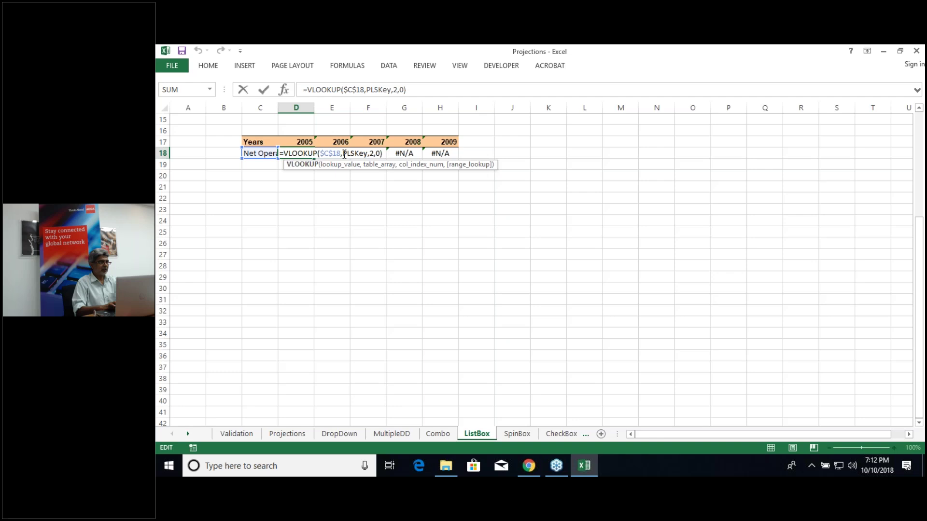
{"action": "left_click", "coordinate": [367, 153]}
{"action": "key", "text": "BackSpace"}
{"action": "key", "text": "BackSpace"}
{"action": "key", "text": "BackSpace"}
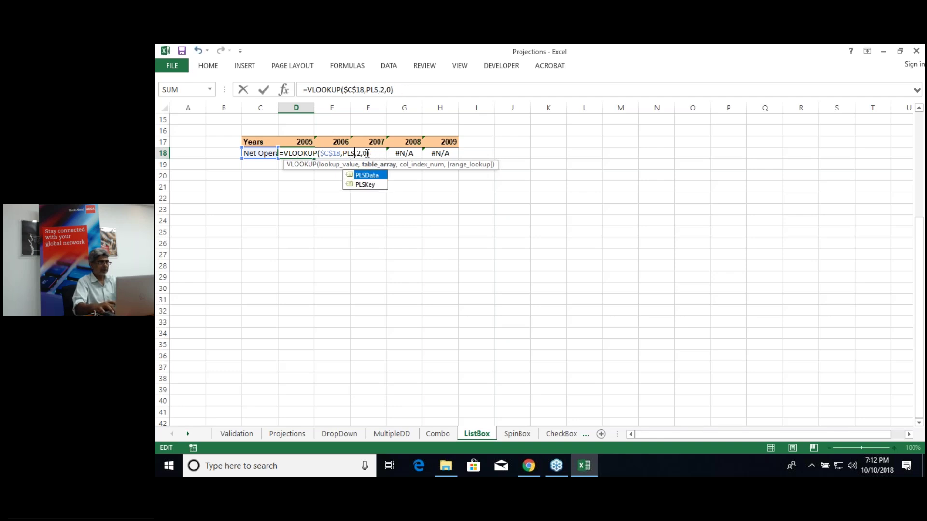
{"action": "type", "text": "d"}
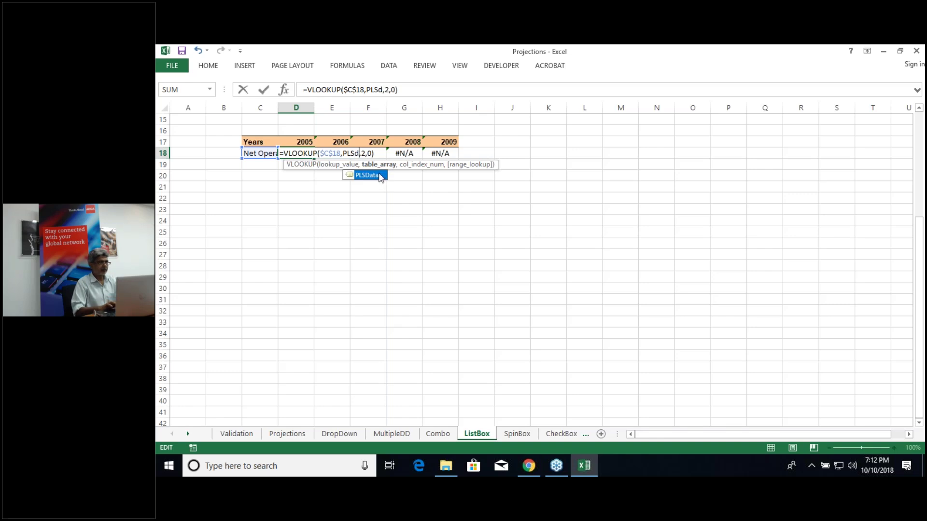
{"action": "key", "text": "Return"}
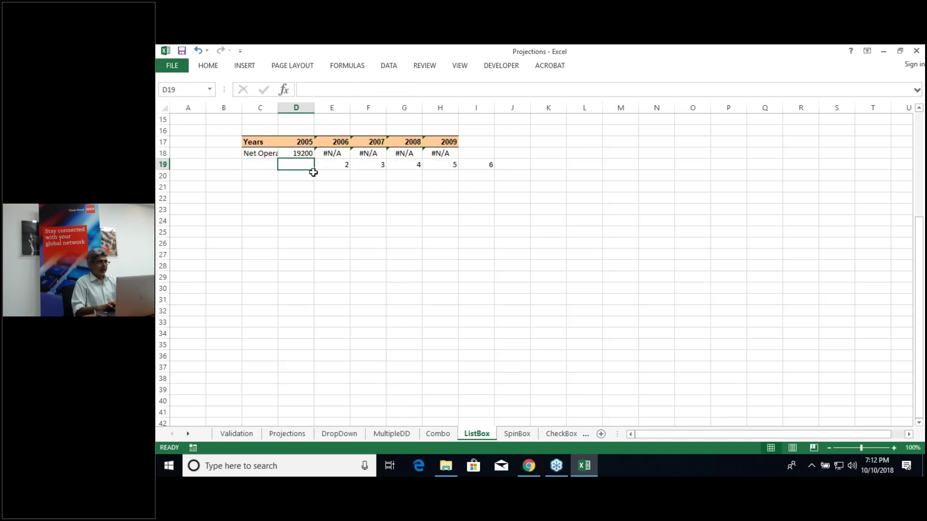
{"action": "left_click", "coordinate": [335, 165]}
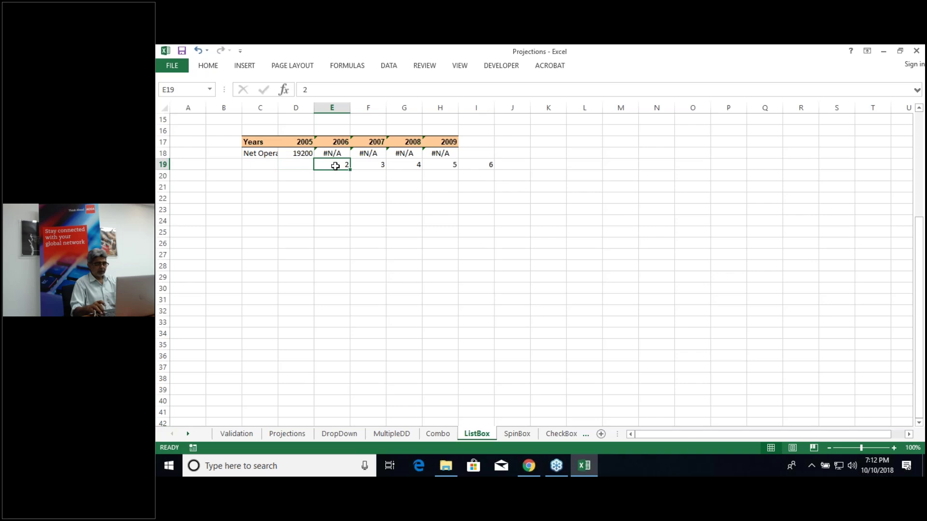
Step: Shift the numbers 2–6 into D19:H19 and make D18's VLOOKUP take its column index from D19
{"action": "key", "text": "shift+Right"}
{"action": "key", "text": "shift+Right"}
{"action": "key", "text": "shift+Right"}
{"action": "key", "text": "shift+Right"}
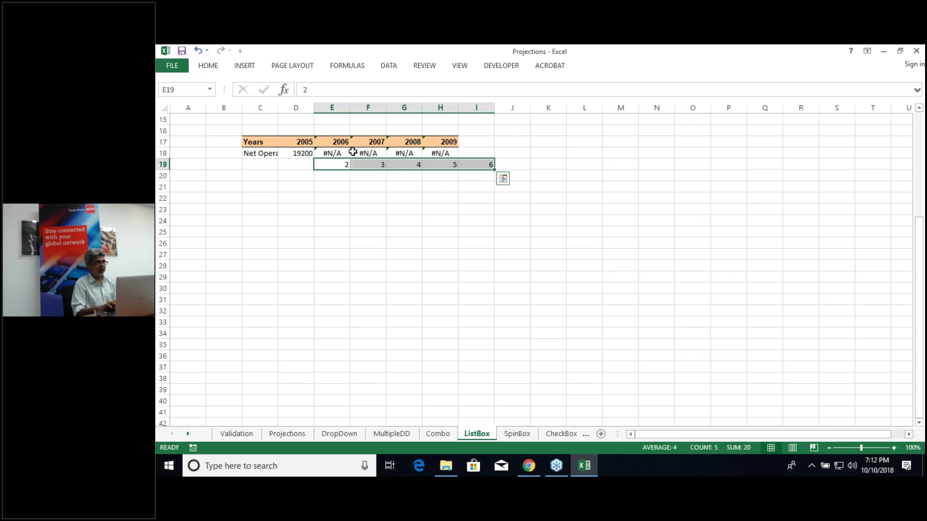
{"action": "left_click_drag", "start_coordinate": [314, 167], "coordinate": [278, 167]}
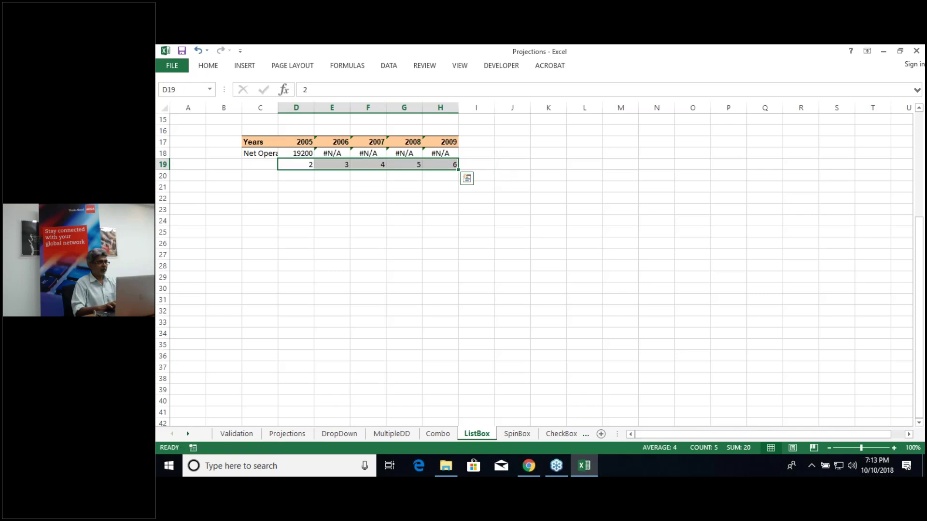
{"action": "left_click", "coordinate": [303, 152]}
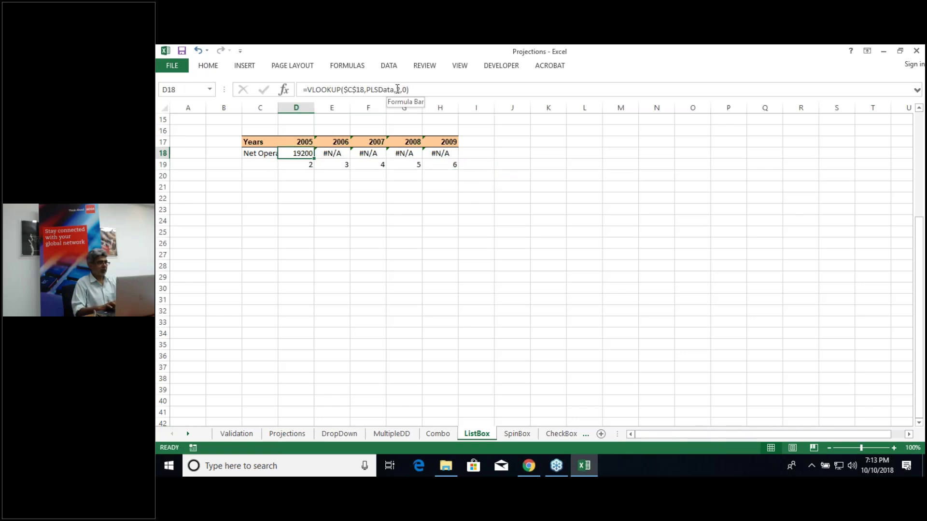
{"action": "double_click", "coordinate": [397, 89]}
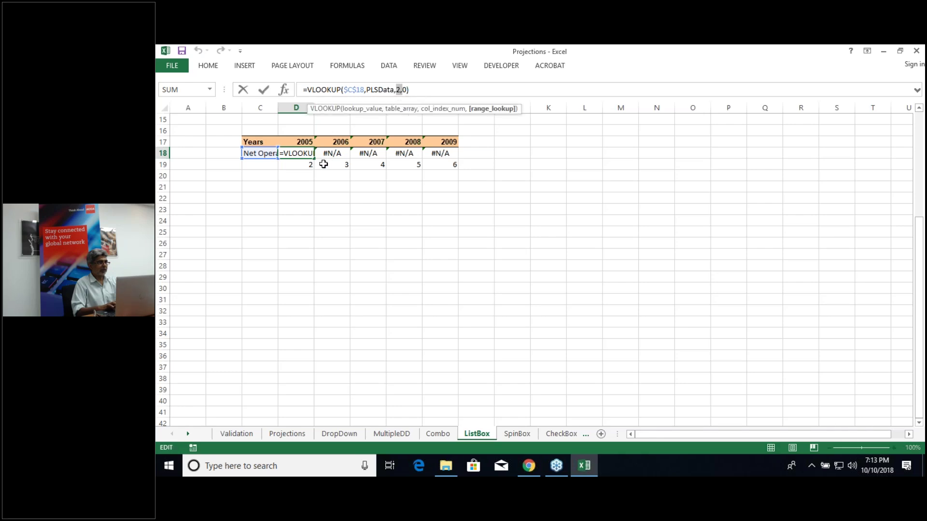
{"action": "left_click", "coordinate": [307, 163]}
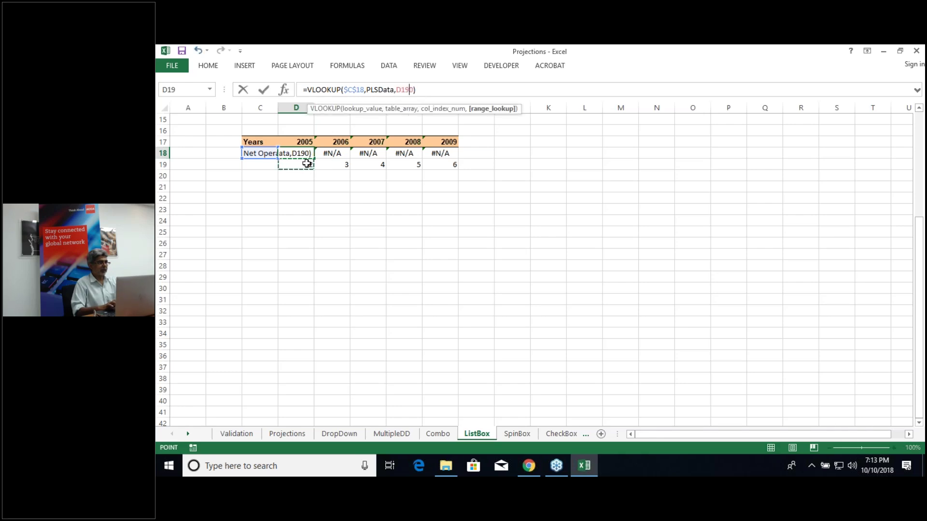
{"action": "key", "text": "Return"}
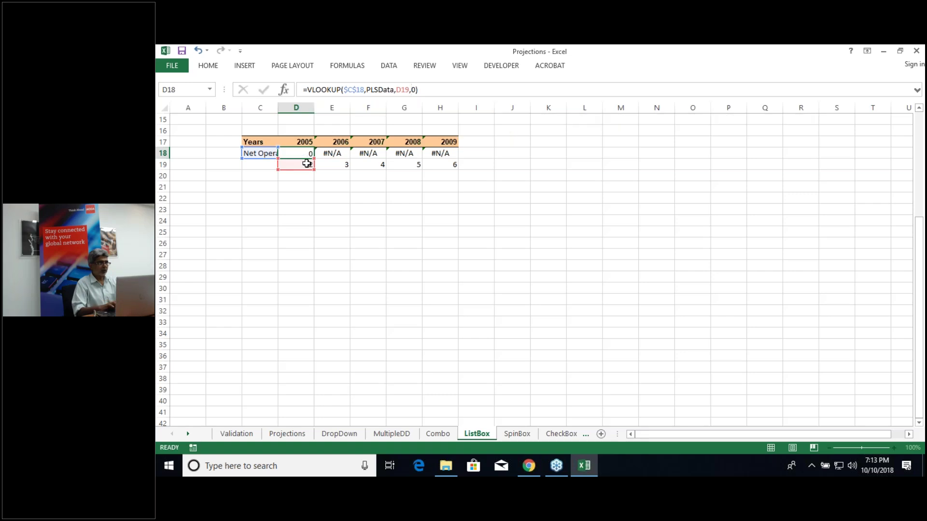
Step: Fill D18's lookup across to H18, then select Net sales in the list box
{"action": "left_click", "coordinate": [310, 156]}
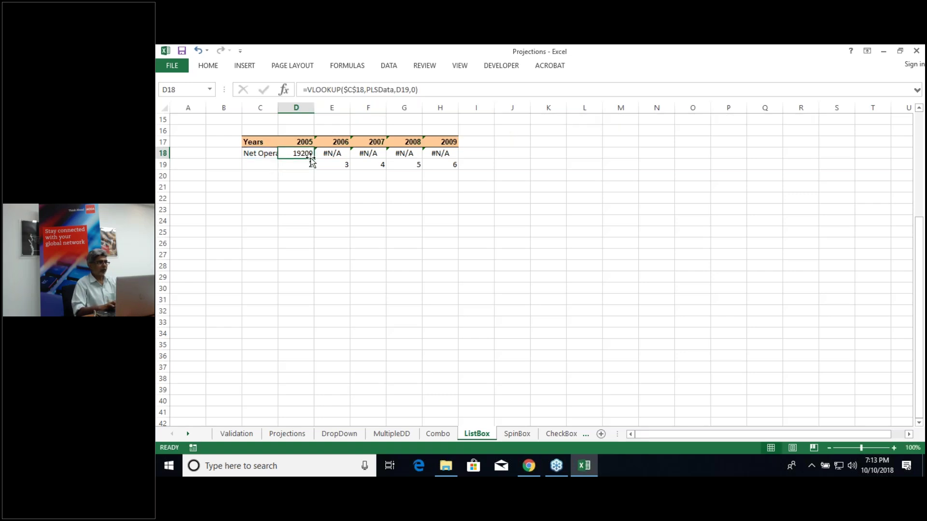
{"action": "left_click_drag", "start_coordinate": [311, 160], "coordinate": [459, 160]}
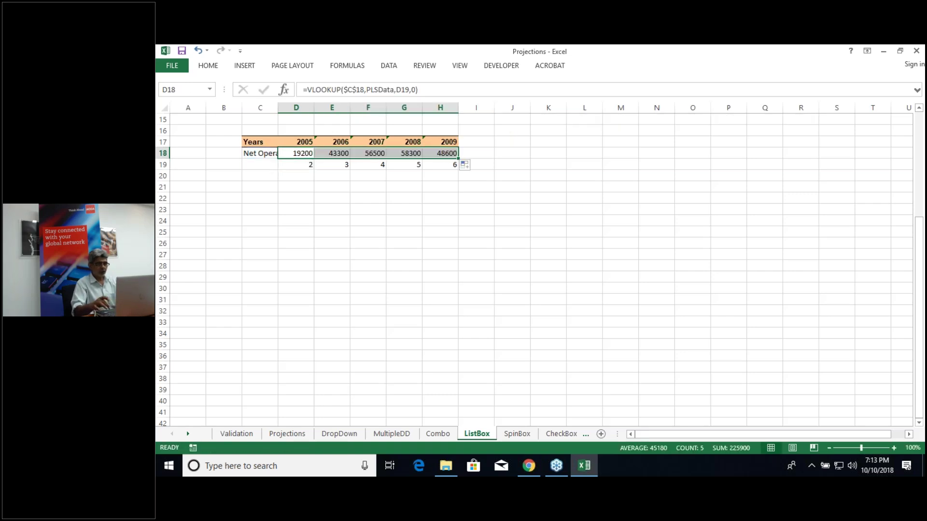
{"action": "key", "text": "Up"}
{"action": "key", "text": "Up"}
{"action": "key", "text": "Up"}
{"action": "key", "text": "Up"}
{"action": "key", "text": "Up"}
{"action": "key", "text": "Up"}
{"action": "key", "text": "Up"}
{"action": "key", "text": "Up"}
{"action": "key", "text": "Up"}
{"action": "key", "text": "Up"}
{"action": "key", "text": "Up"}
{"action": "key", "text": "Up"}
{"action": "key", "text": "Up"}
{"action": "key", "text": "Up"}
{"action": "key", "text": "Up"}
{"action": "key", "text": "Up"}
{"action": "key", "text": "Up"}
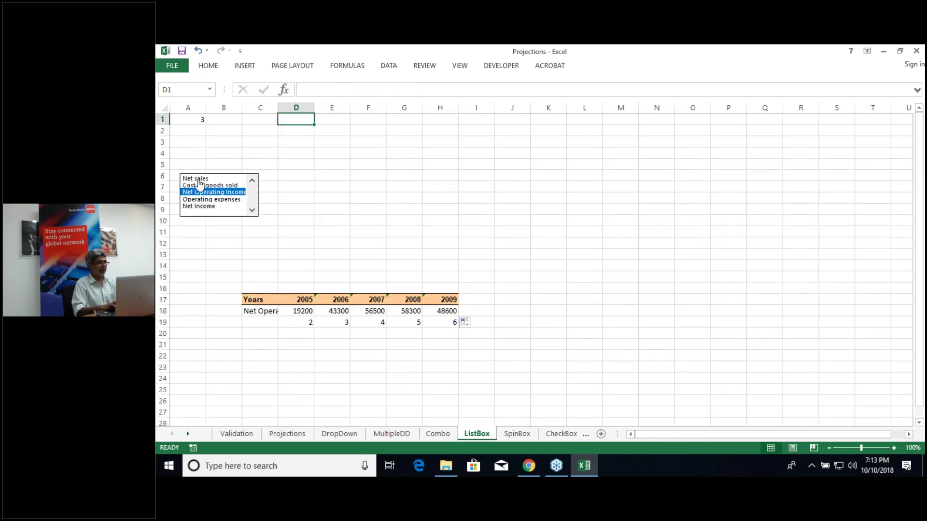
{"action": "left_click", "coordinate": [200, 178]}
Step: Step the list box down through the items to Net Income, then go to the SpinBox sheet
{"action": "left_click", "coordinate": [200, 186]}
{"action": "left_click", "coordinate": [200, 192]}
{"action": "left_click", "coordinate": [204, 200]}
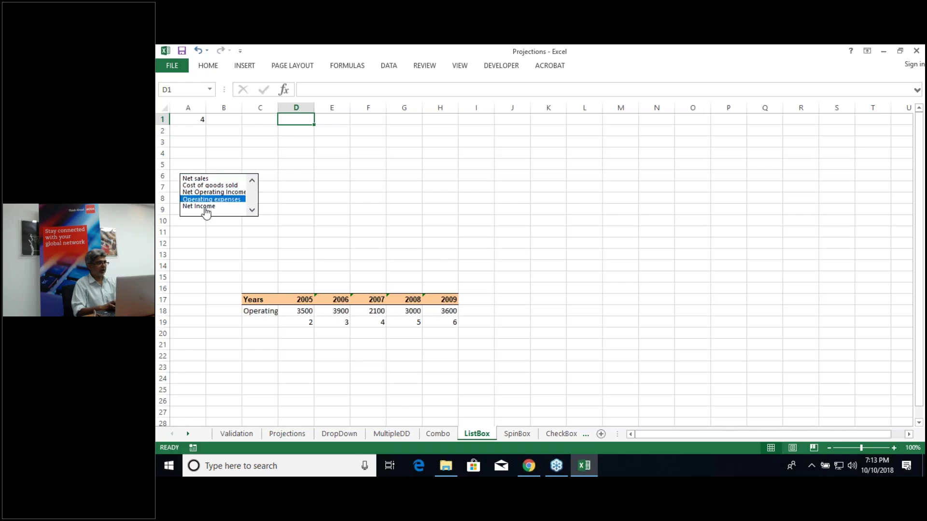
{"action": "left_click", "coordinate": [204, 206]}
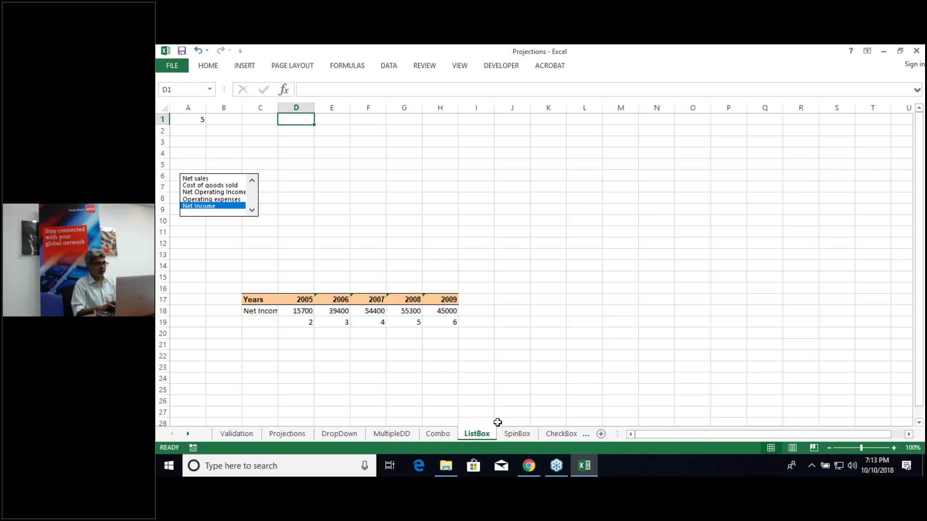
{"action": "left_click", "coordinate": [516, 434]}
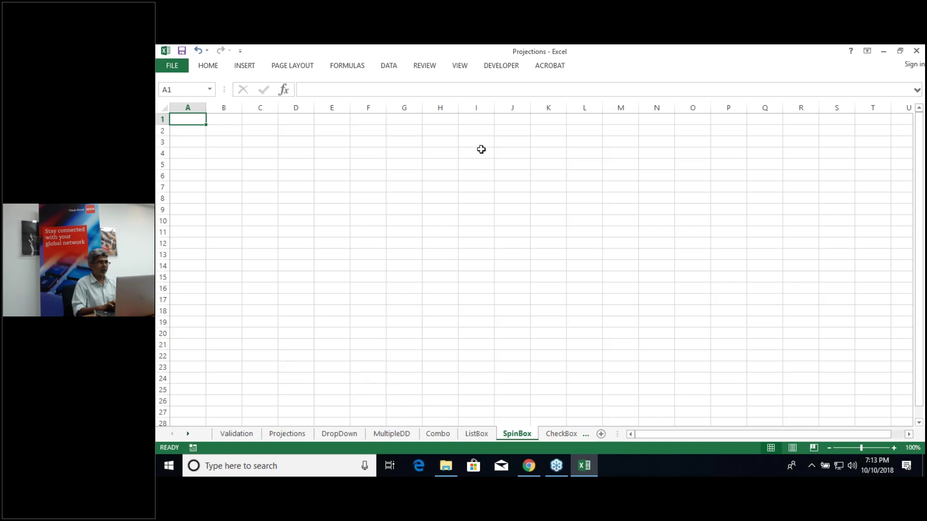
Step: Insert a Spin Button form control from the Developer tab, drawn over cells A4:A6
{"action": "left_click", "coordinate": [500, 66]}
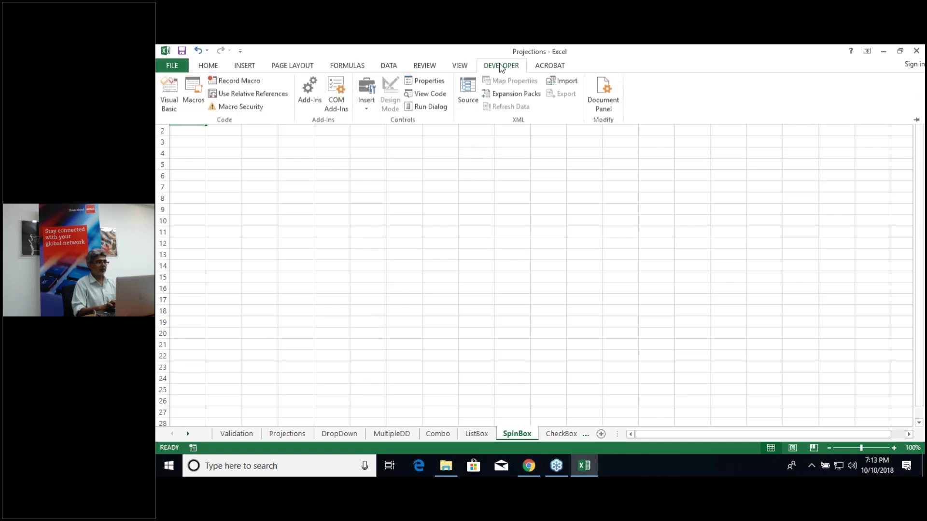
{"action": "left_click", "coordinate": [368, 109]}
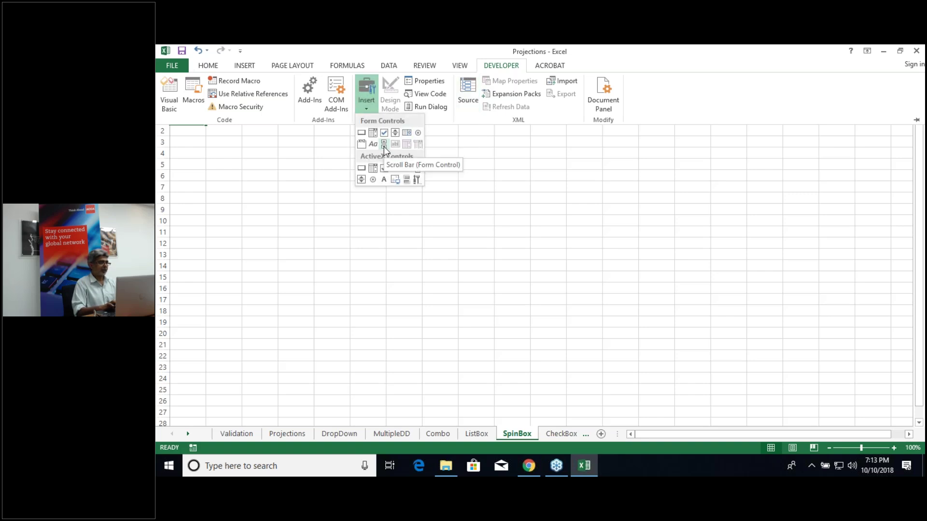
{"action": "left_click", "coordinate": [395, 134]}
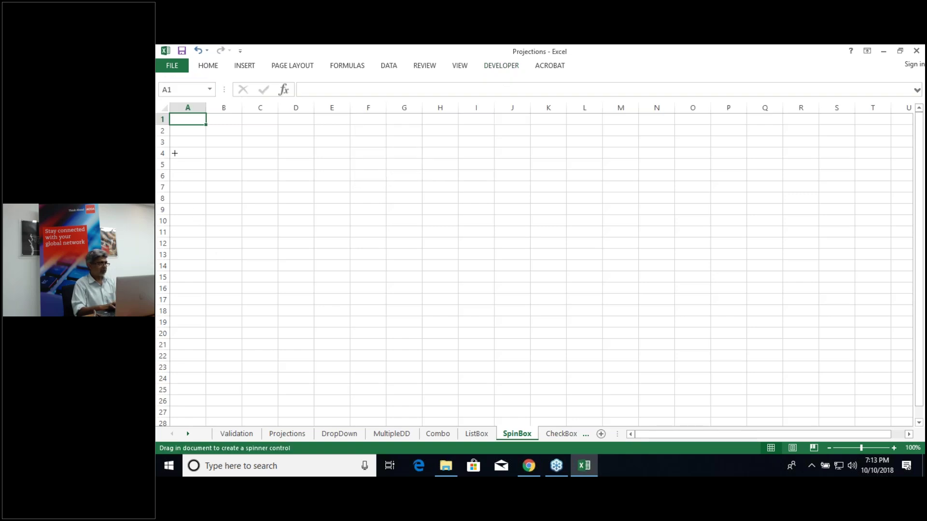
{"action": "left_click_drag", "start_coordinate": [174, 153], "coordinate": [203, 182]}
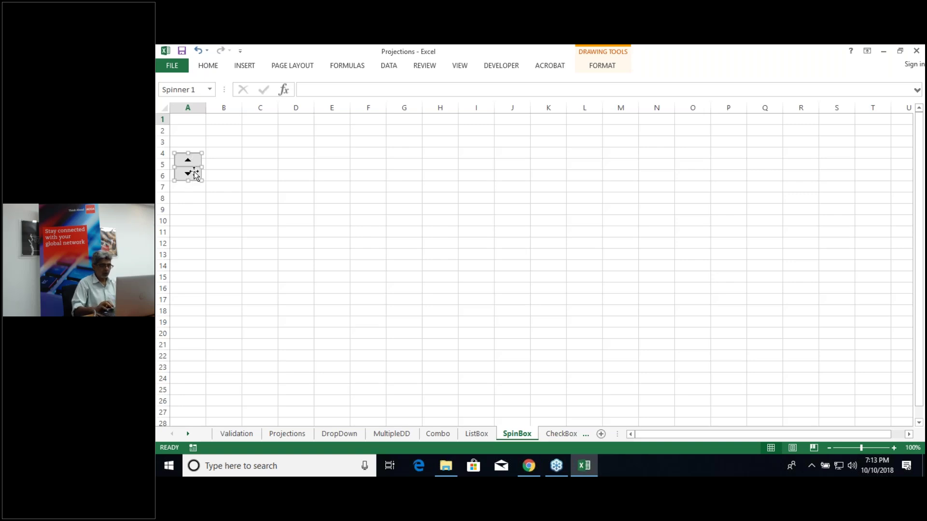
{"action": "right_click", "coordinate": [196, 174]}
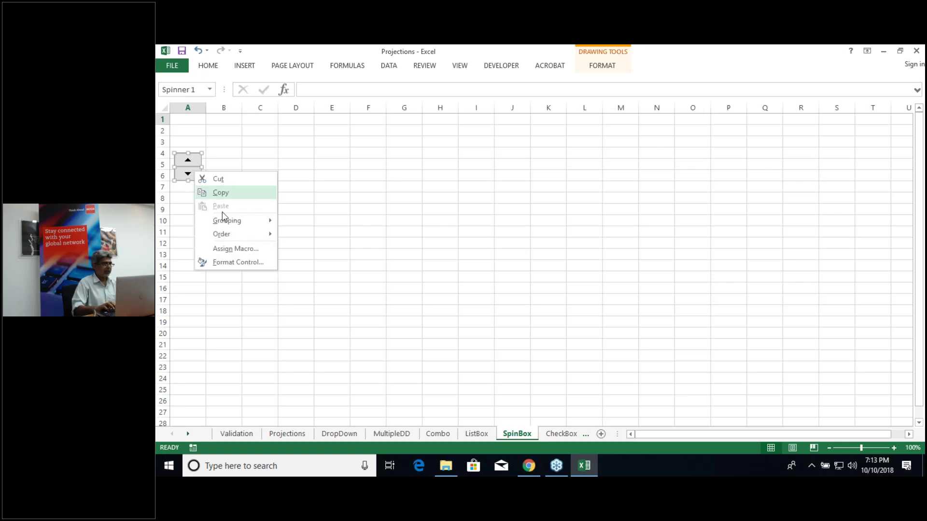
Step: Open Spinner 1's Format Control settings and set its current value to 2005
{"action": "left_click", "coordinate": [253, 262]}
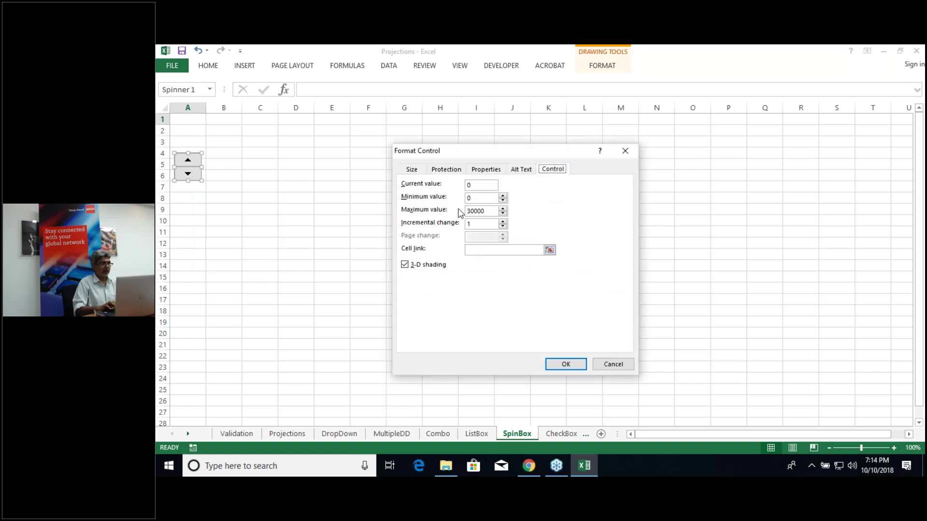
{"action": "left_click", "coordinate": [483, 186]}
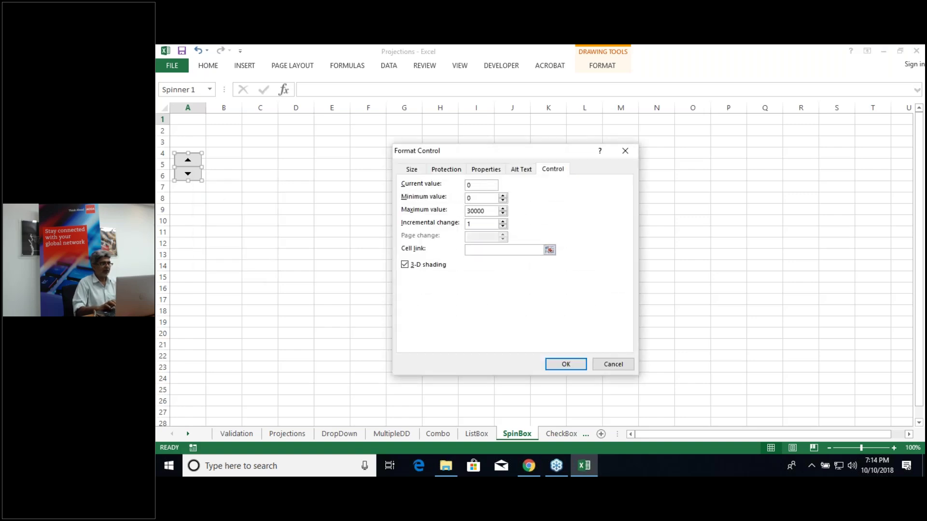
{"action": "key", "text": "BackSpace"}
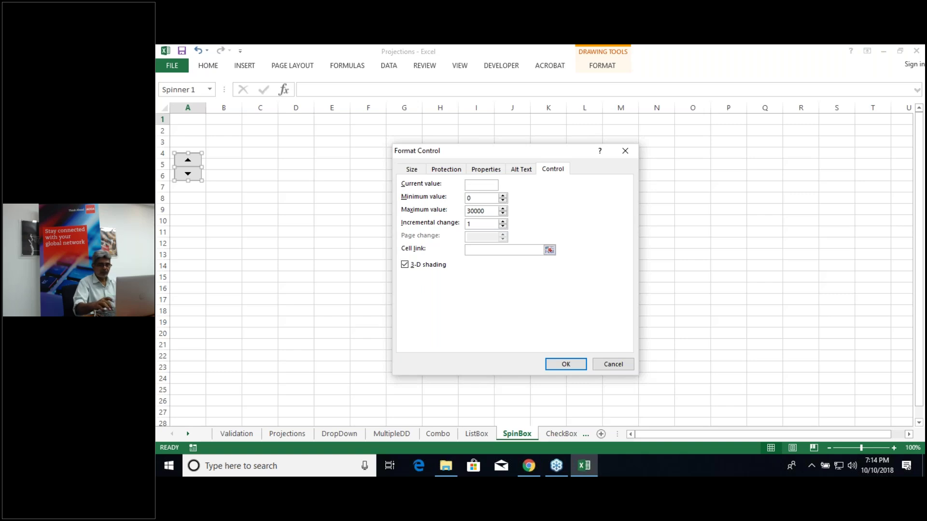
{"action": "type", "text": "200"}
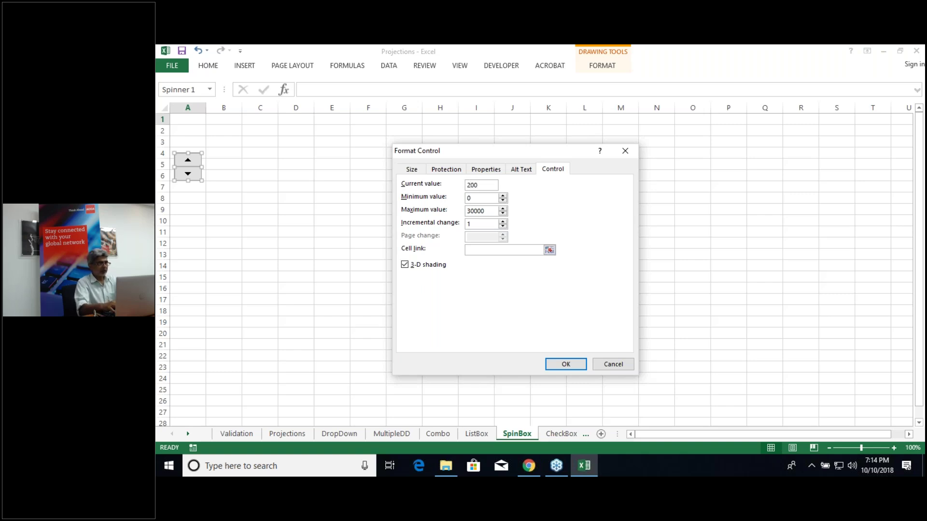
{"action": "type", "text": "5"}
{"action": "left_click", "coordinate": [481, 197]}
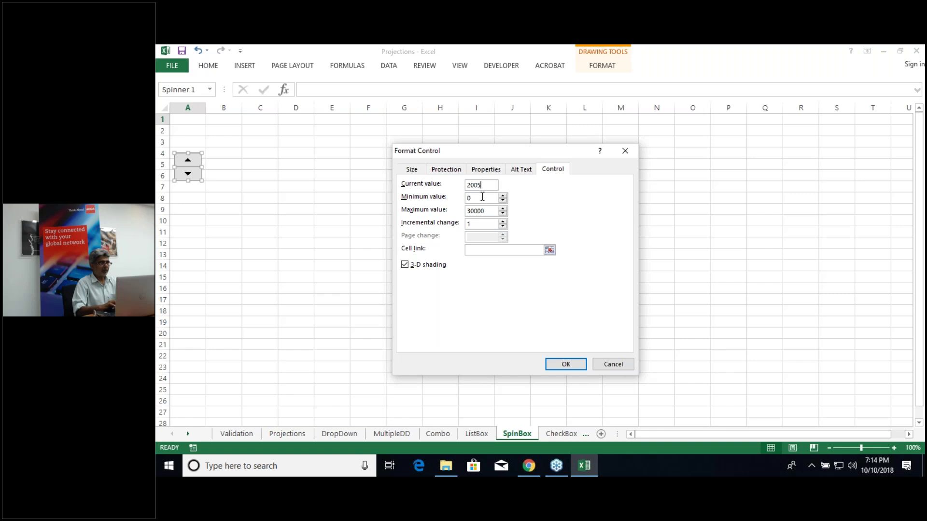
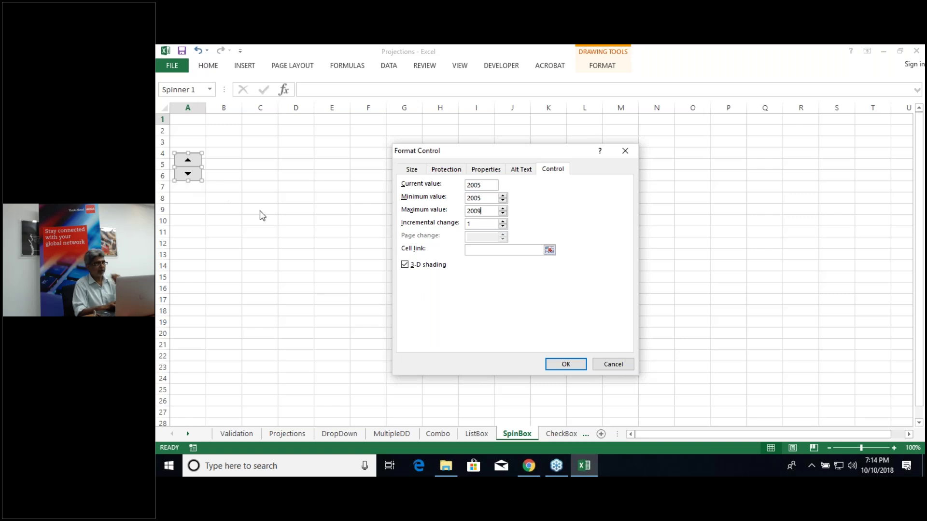
Step: Set the spinner's cell link to $C$17 so C17 shows 2005
{"action": "left_click", "coordinate": [507, 250]}
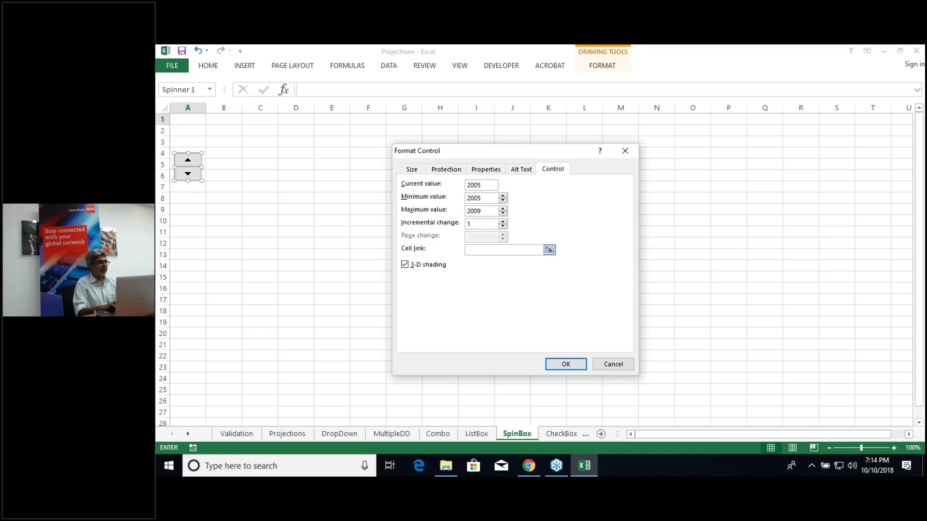
{"action": "left_click", "coordinate": [255, 300]}
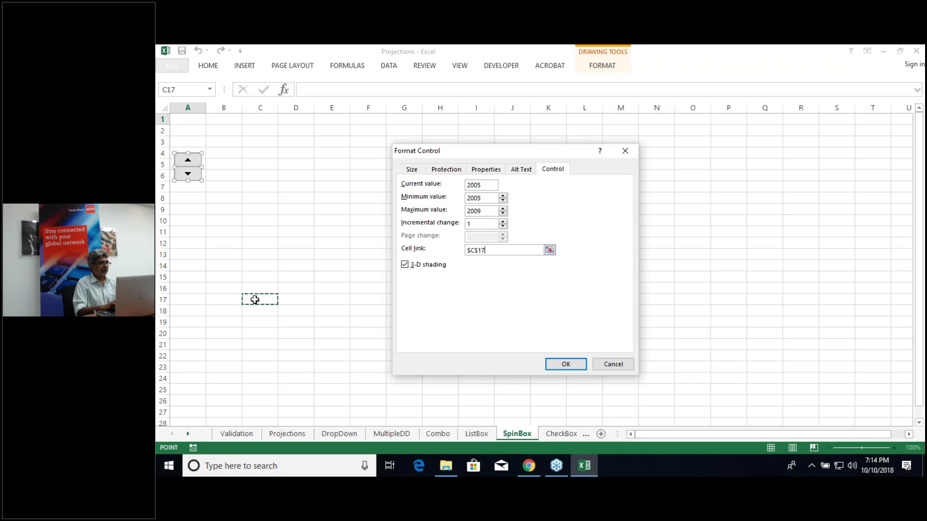
{"action": "left_click", "coordinate": [555, 366]}
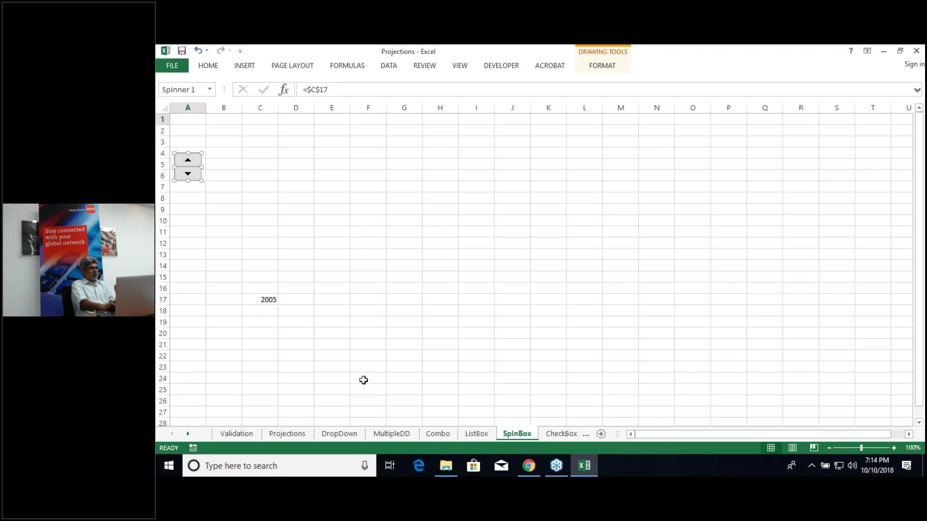
Step: Copy the row labels from Projections!C8:C12 into SpinBox B18:B22 and autofit column B
{"action": "left_click", "coordinate": [288, 434]}
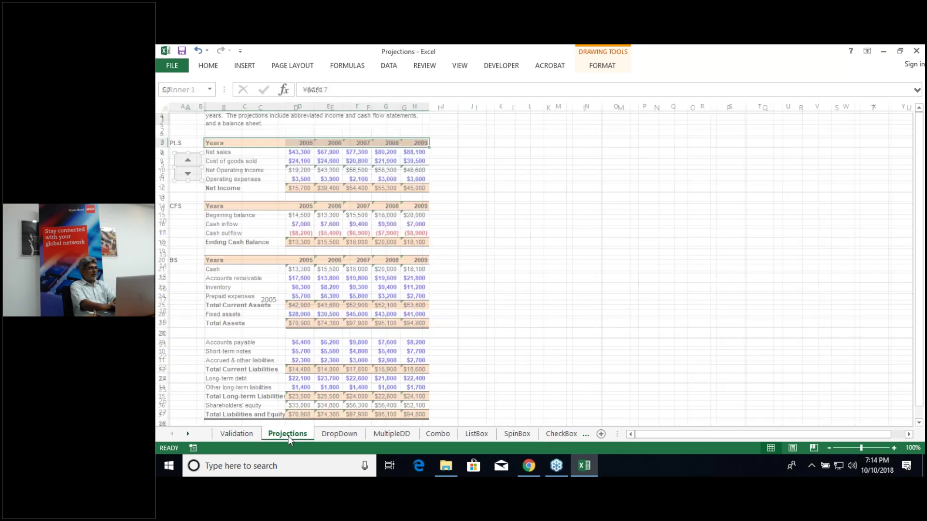
{"action": "left_click", "coordinate": [229, 152]}
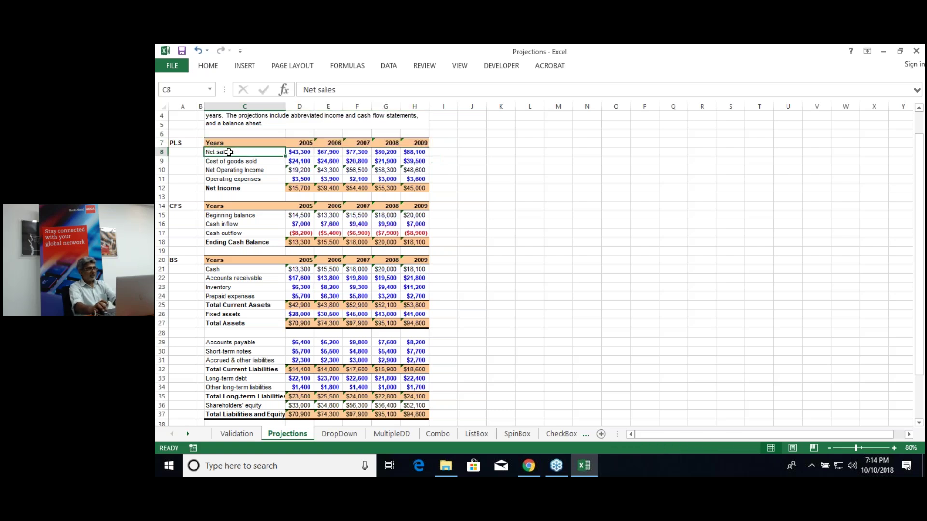
{"action": "left_click_drag", "start_coordinate": [229, 152], "coordinate": [241, 189]}
{"action": "key", "text": "ctrl+c"}
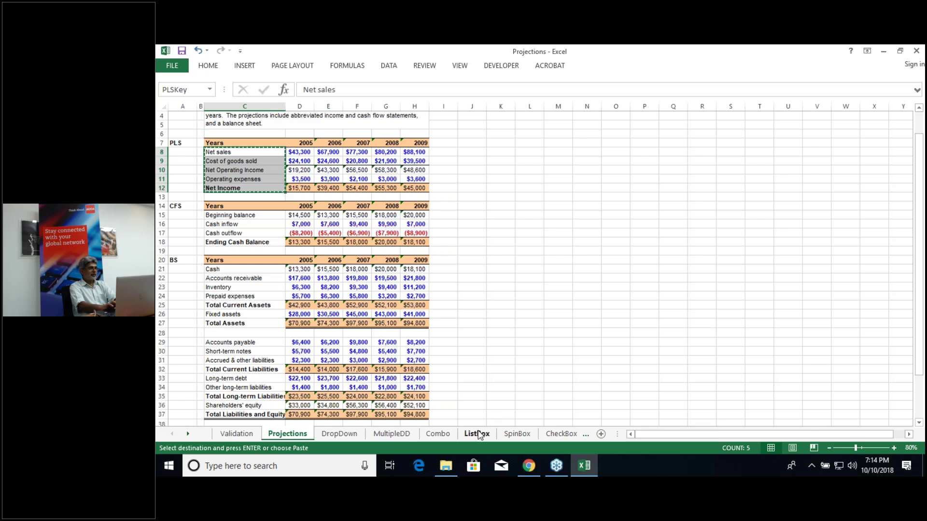
{"action": "left_click", "coordinate": [517, 434]}
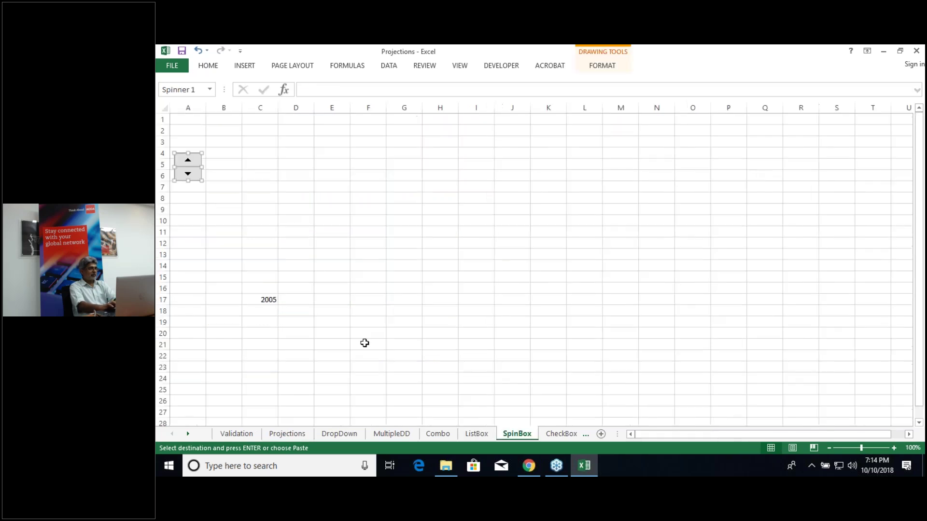
{"action": "left_click", "coordinate": [260, 311]}
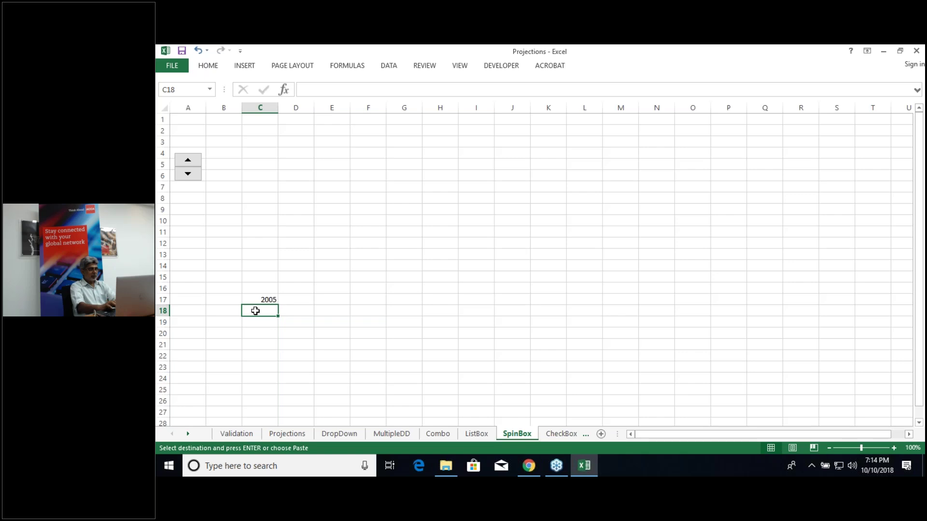
{"action": "left_click", "coordinate": [227, 311]}
{"action": "key", "text": "ctrl+v"}
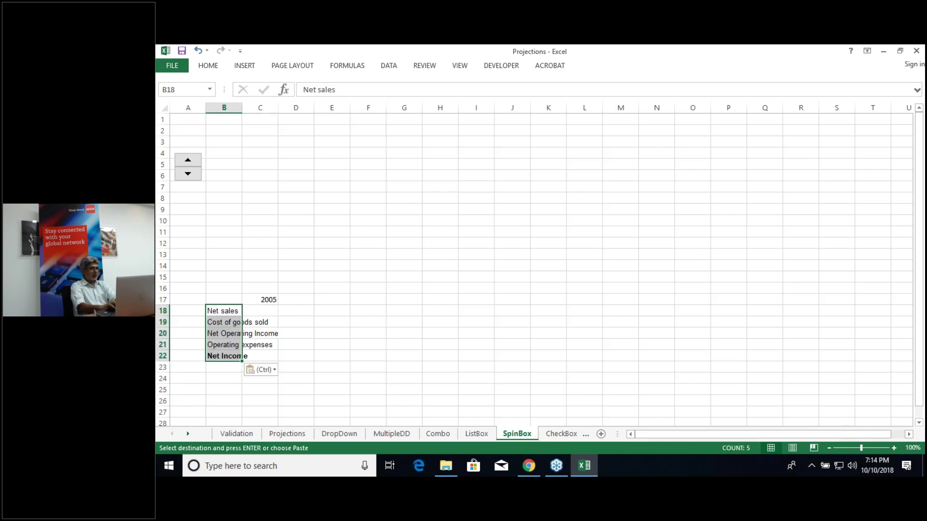
{"action": "double_click", "coordinate": [241, 109]}
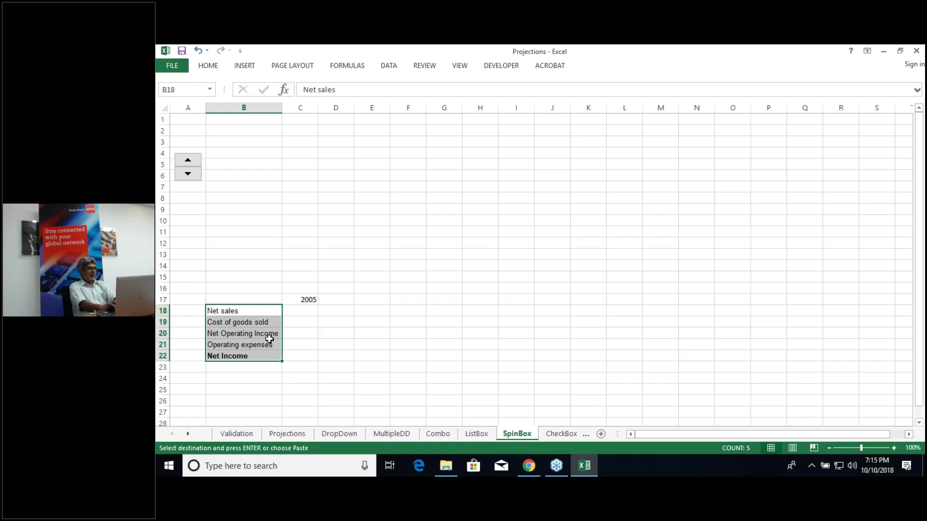
Step: Enter =C17+1 in D17 so it shows 2006
{"action": "left_click", "coordinate": [338, 300]}
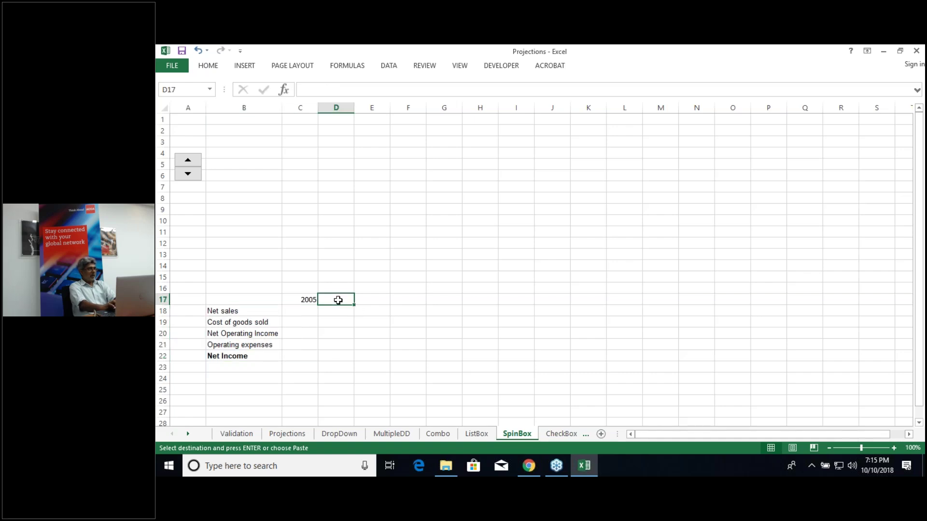
{"action": "type", "text": "="}
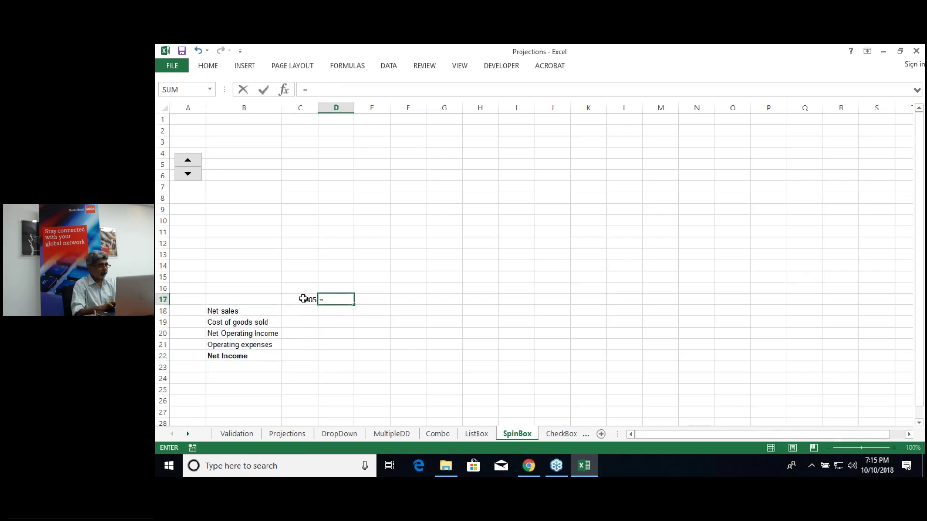
{"action": "left_click", "coordinate": [303, 299]}
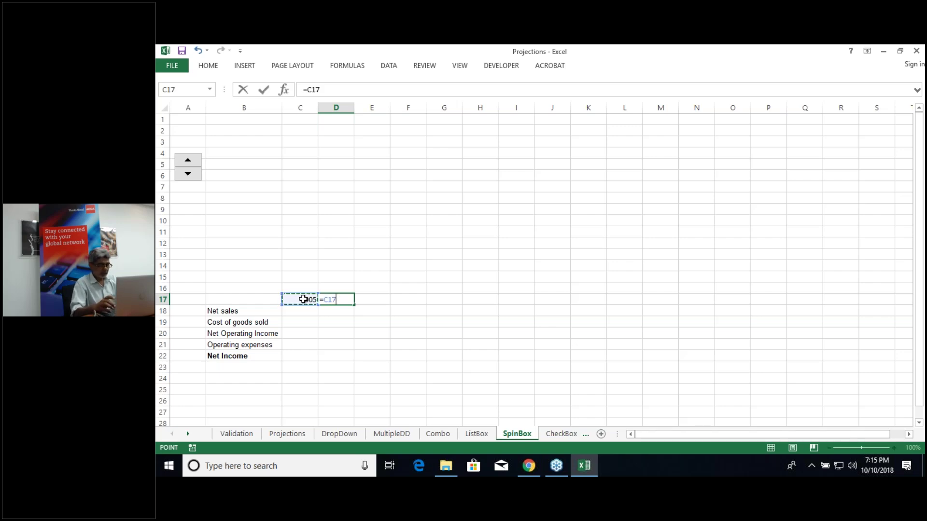
{"action": "type", "text": "+1"}
{"action": "key", "text": "Return"}
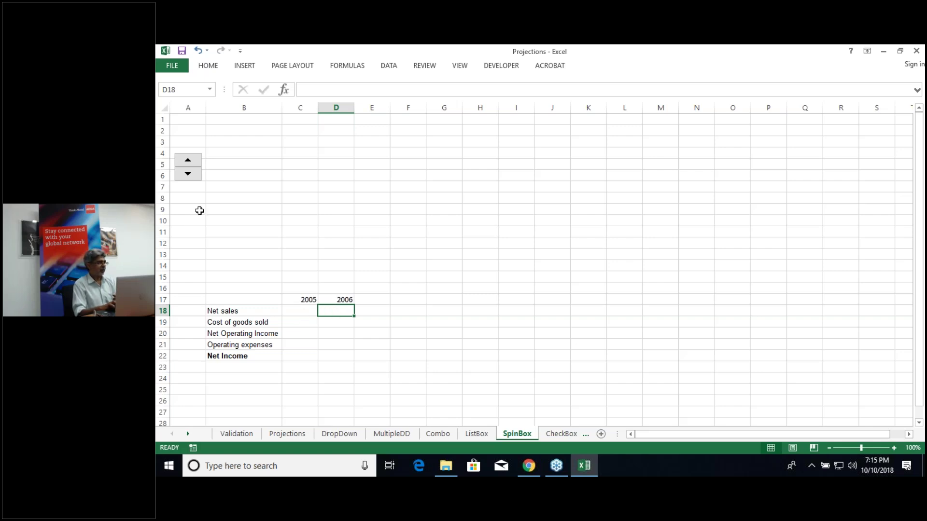
Step: Step the spinner up two years and back down, returning the headers to 2005 and 2006
{"action": "left_click", "coordinate": [188, 161]}
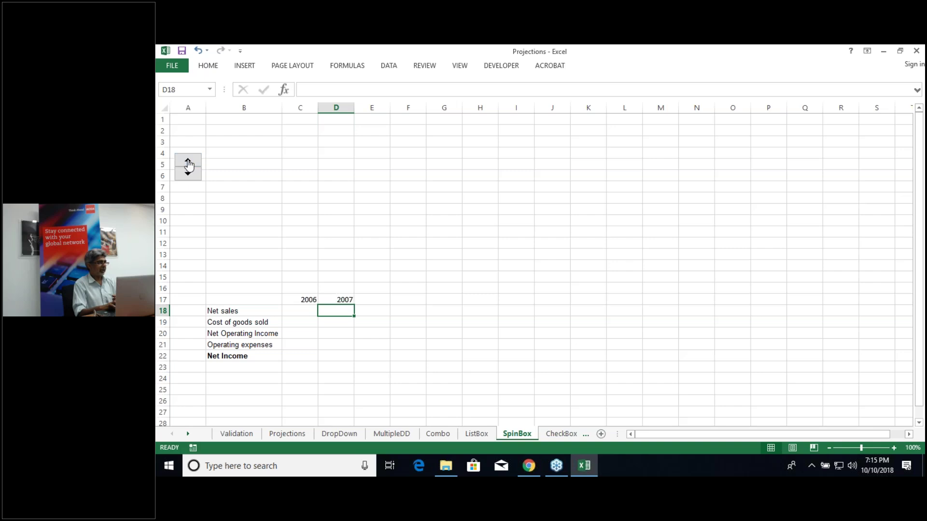
{"action": "left_click", "coordinate": [188, 161]}
{"action": "left_click", "coordinate": [188, 175]}
{"action": "left_click", "coordinate": [188, 175]}
Step: Select C18, then review the Projections sheet's 2005 header in D7
{"action": "left_click", "coordinate": [297, 314]}
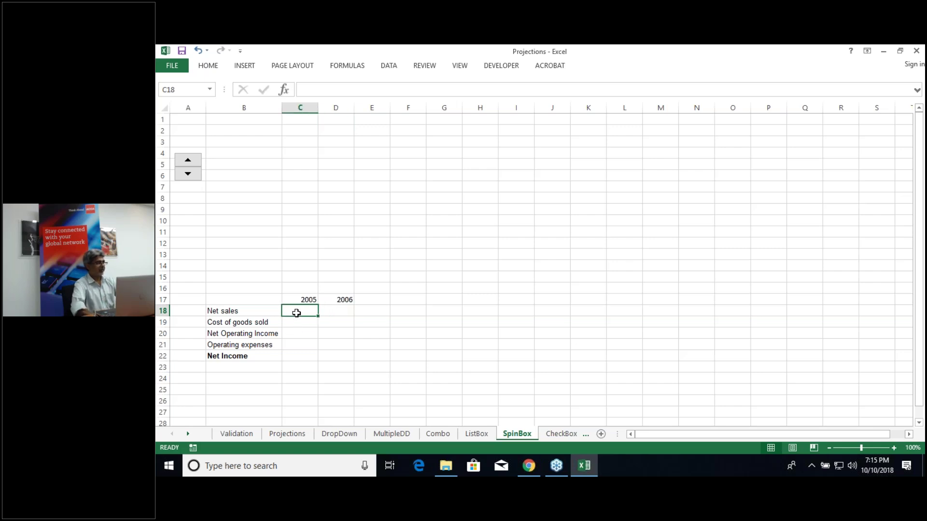
{"action": "left_click", "coordinate": [288, 434]}
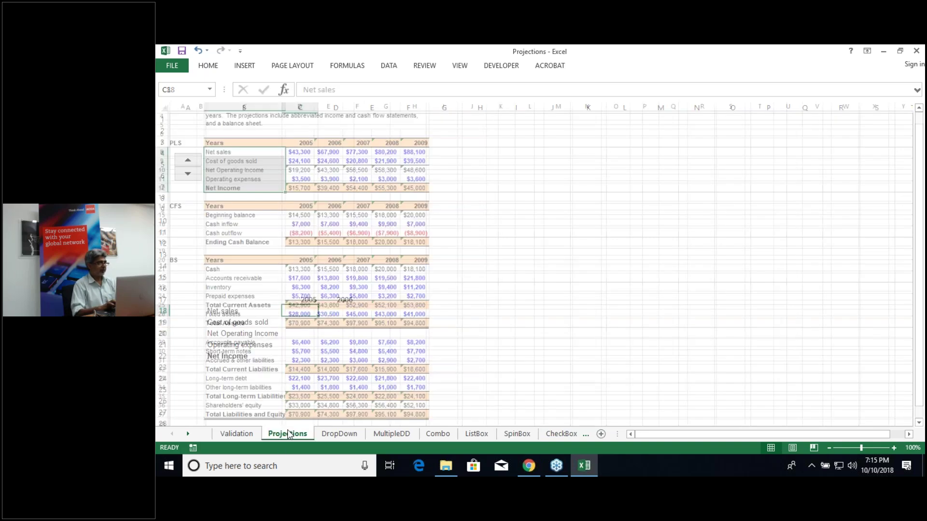
{"action": "left_click", "coordinate": [509, 433]}
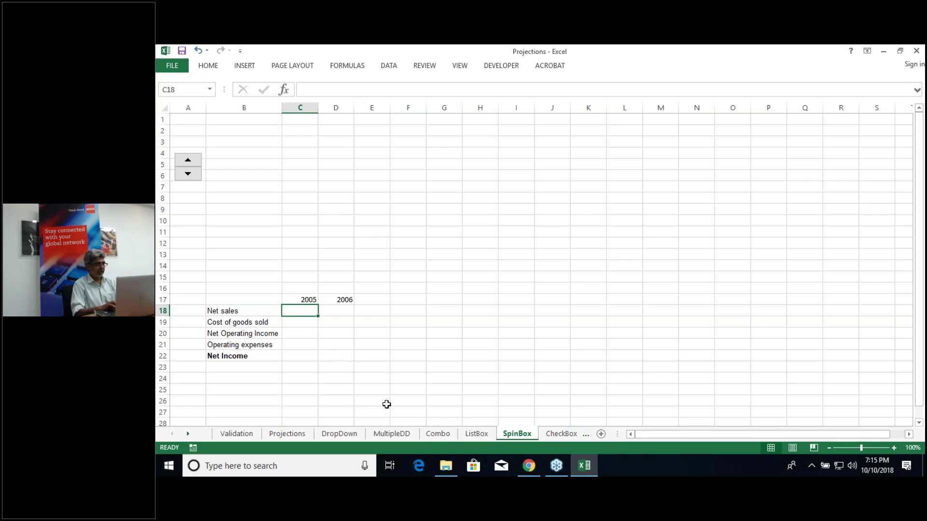
{"action": "left_click", "coordinate": [285, 434]}
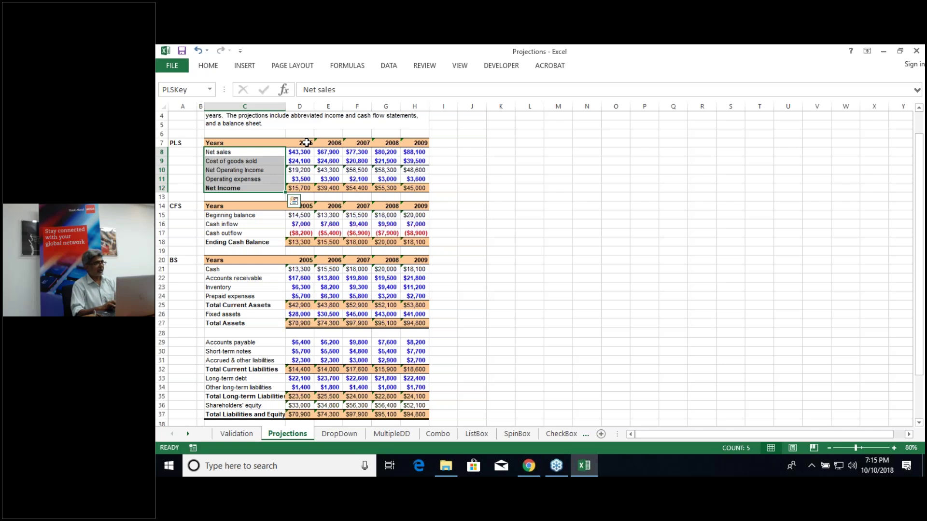
{"action": "left_click", "coordinate": [306, 143]}
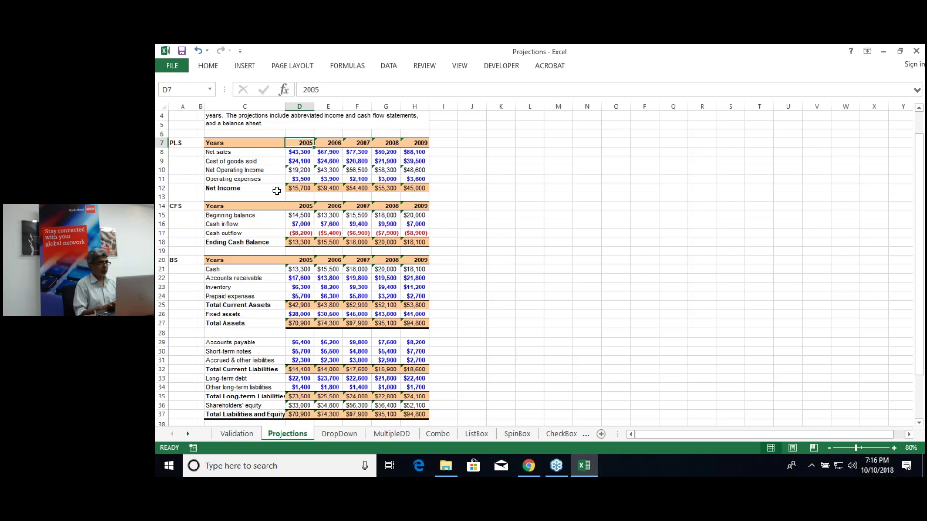
Step: Start an HLOOKUP in SpinBox C18 with the absolute year $C$17 as lookup value
{"action": "left_click", "coordinate": [515, 434]}
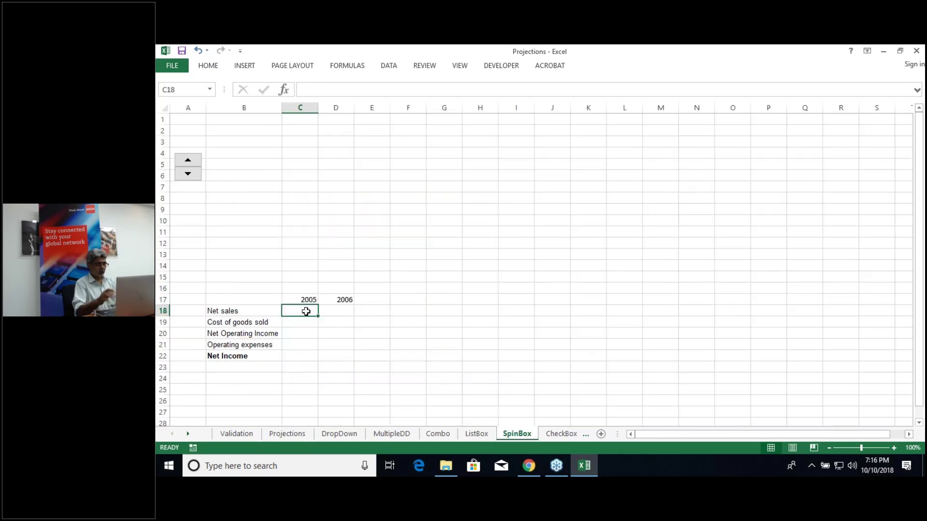
{"action": "type", "text": "=hl"}
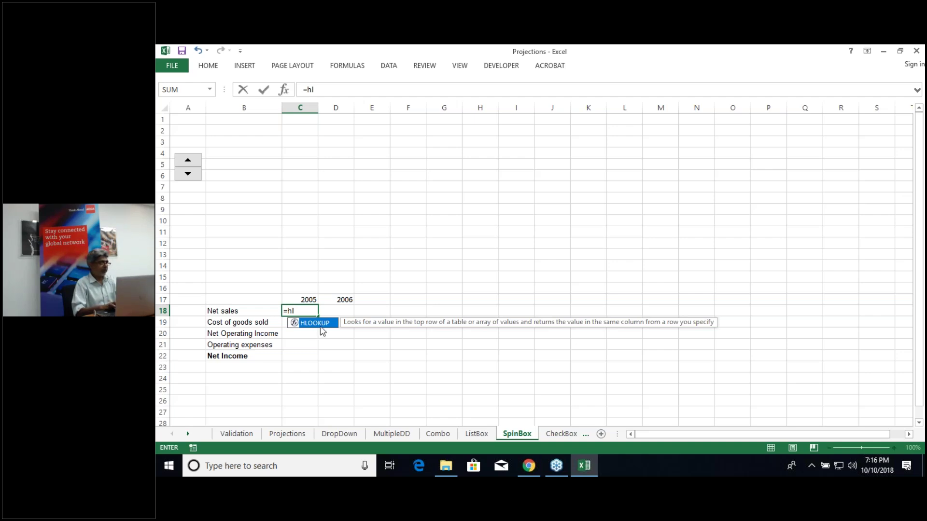
{"action": "double_click", "coordinate": [322, 331]}
{"action": "left_click", "coordinate": [308, 300]}
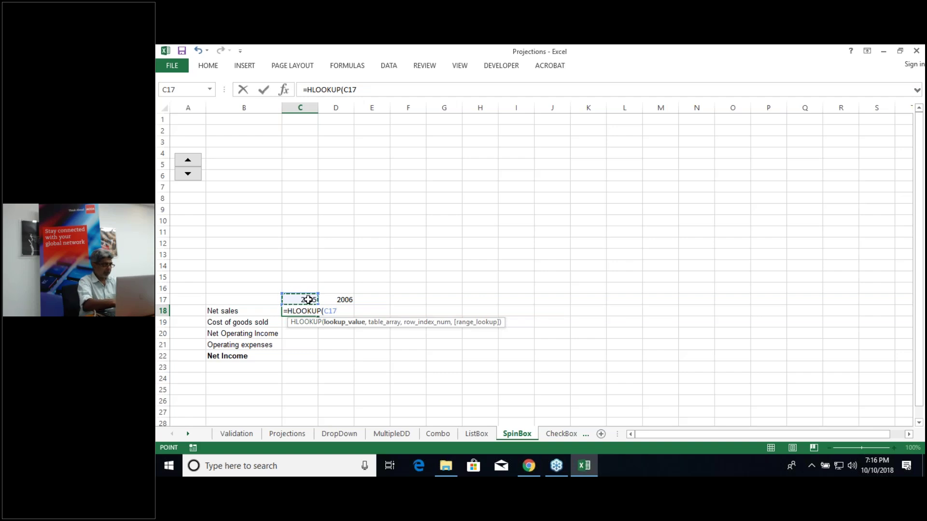
{"action": "key", "text": "F4"}
{"action": "type", "text": ","}
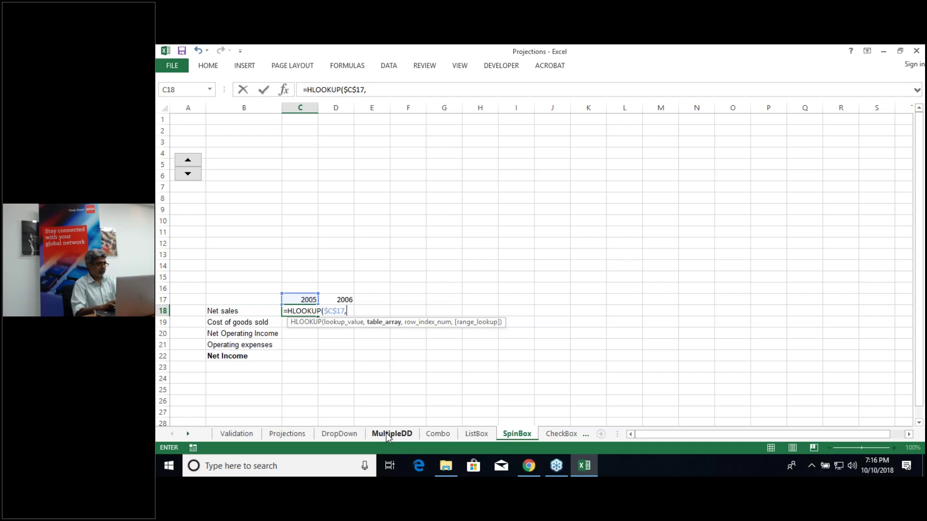
Step: Complete it with table Projections!$D$7:$H$12, row 2 and exact match, returning 43300
{"action": "left_click", "coordinate": [300, 433]}
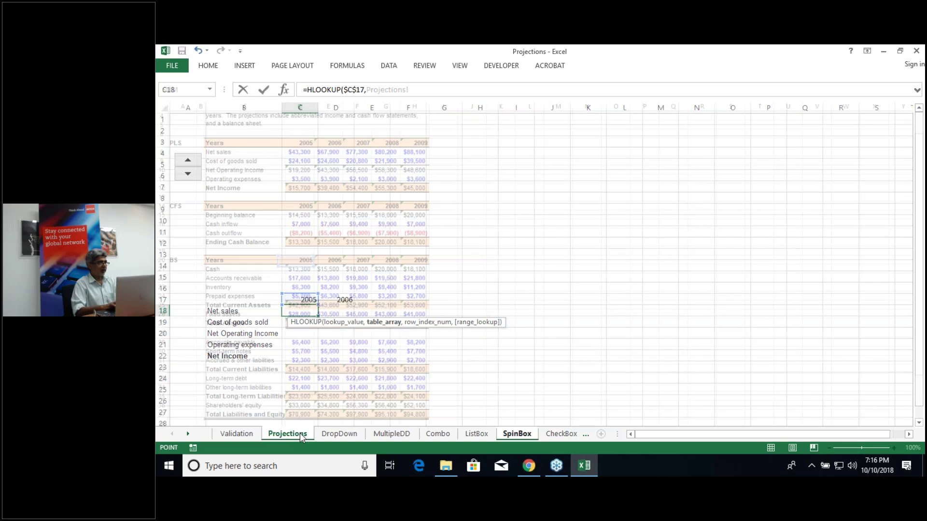
{"action": "left_click", "coordinate": [301, 144]}
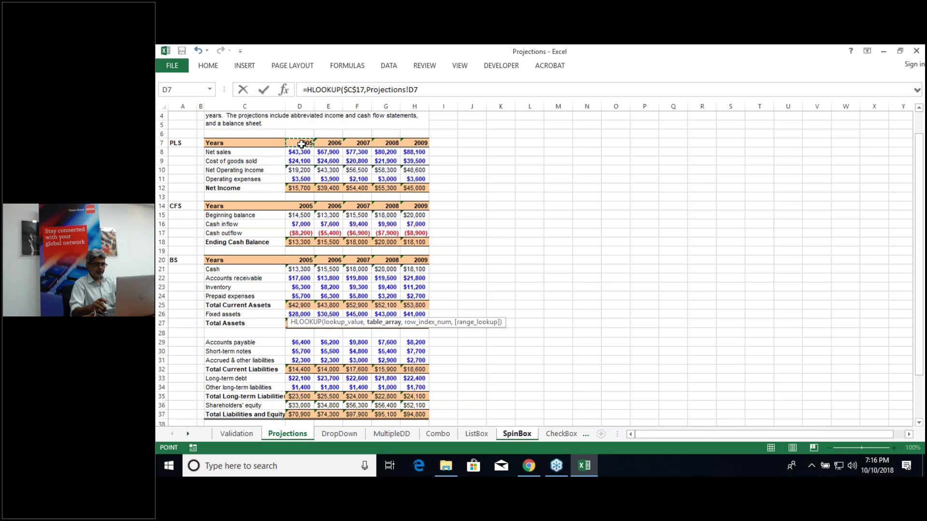
{"action": "key", "text": "ctrl+shift+Down"}
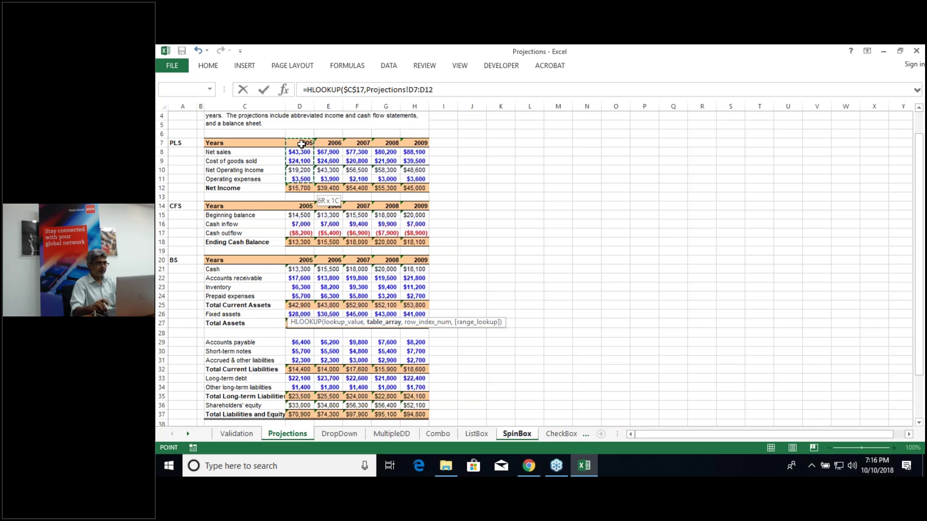
{"action": "key", "text": "ctrl+shift+Right"}
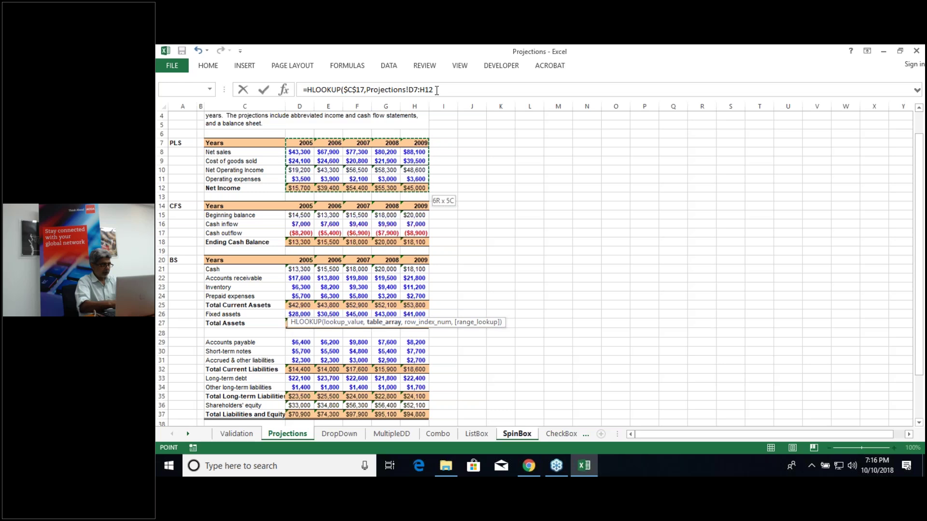
{"action": "key", "text": "F4"}
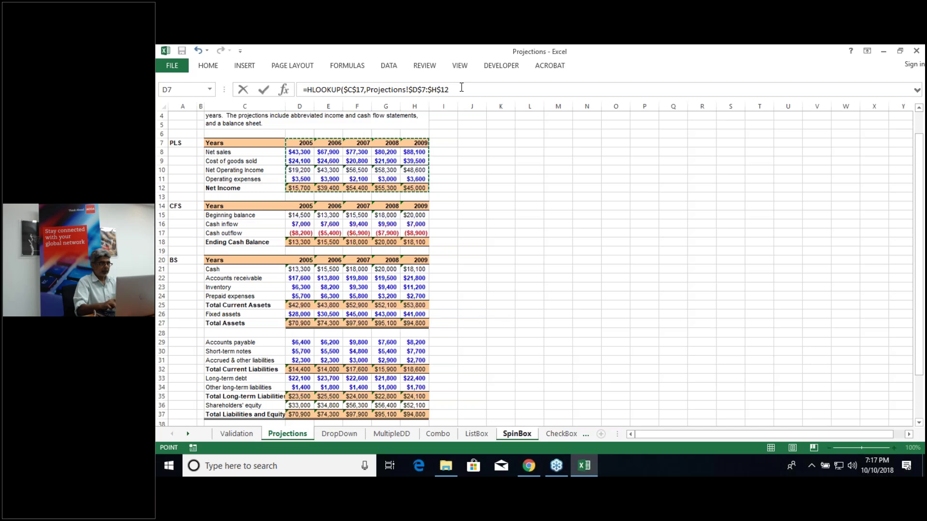
{"action": "type", "text": ",2,0"}
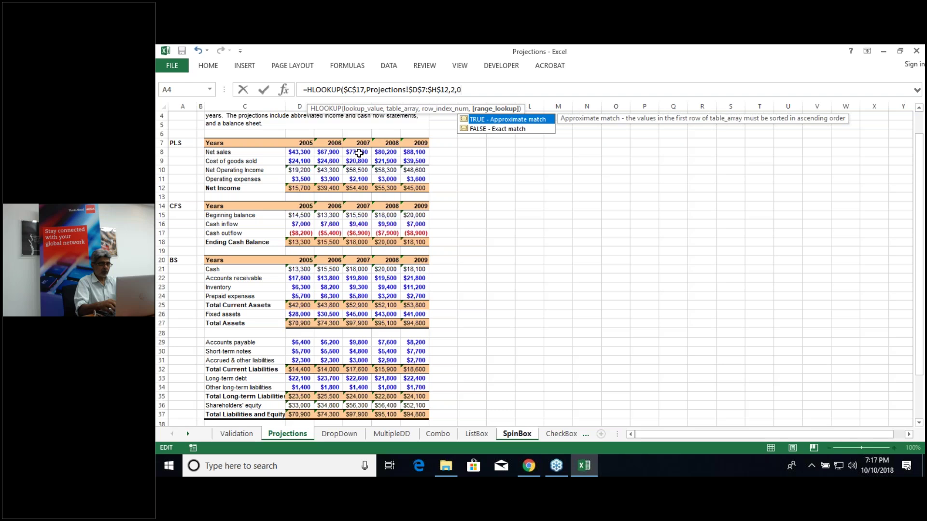
{"action": "type", "text": ")"}
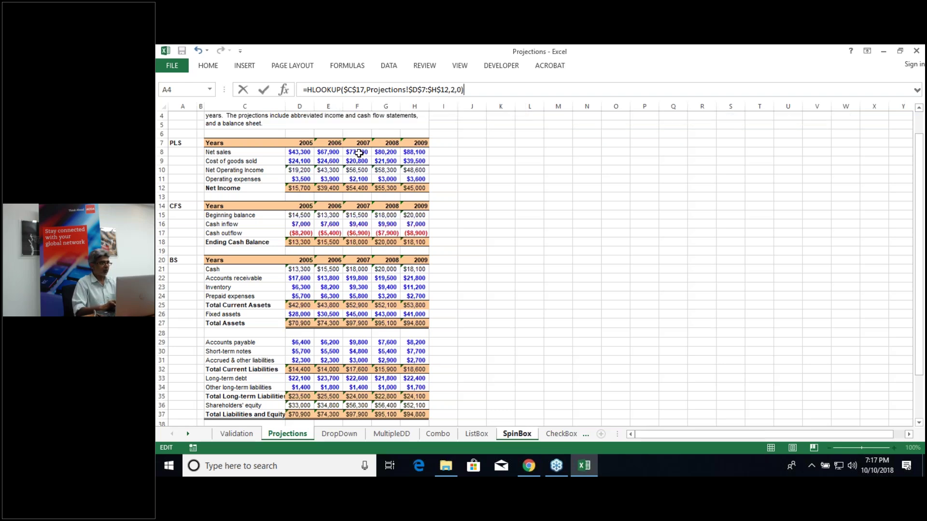
{"action": "key", "text": "Return"}
{"action": "left_click", "coordinate": [311, 314]}
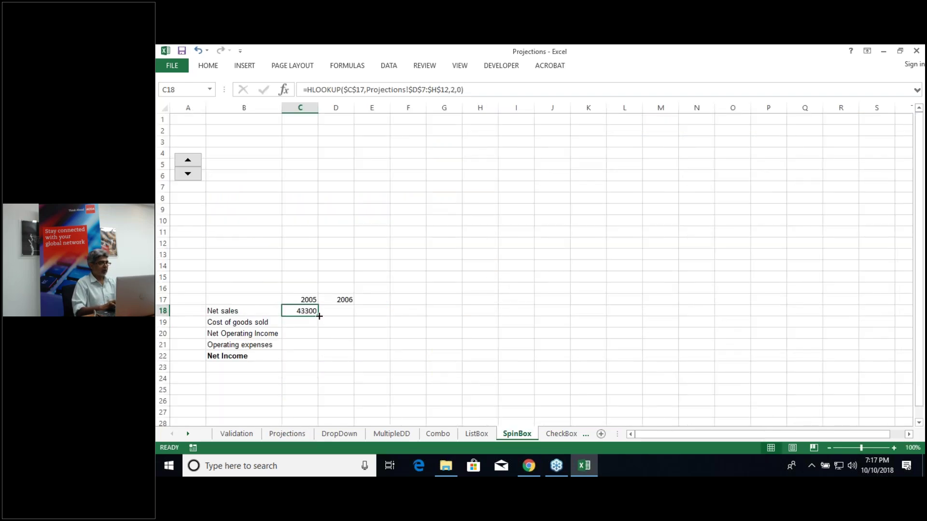
Step: Fill the lookup down to row 22 and number A18:A22 with 2 through 6
{"action": "left_click_drag", "start_coordinate": [318, 316], "coordinate": [320, 360]}
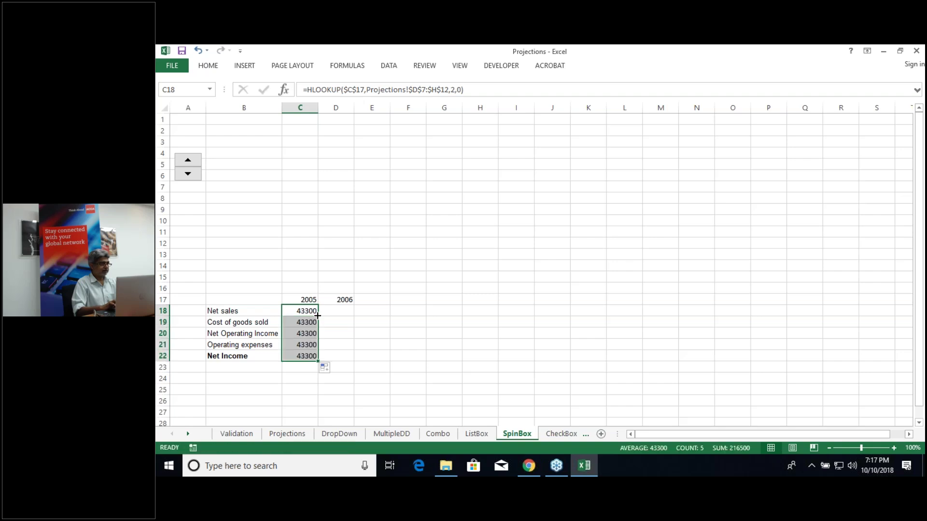
{"action": "left_click", "coordinate": [191, 311]}
{"action": "type", "text": "2"}
{"action": "key", "text": "Return"}
{"action": "type", "text": "3"}
{"action": "key", "text": "Return"}
{"action": "type", "text": "4"}
{"action": "key", "text": "Return"}
{"action": "type", "text": "5"}
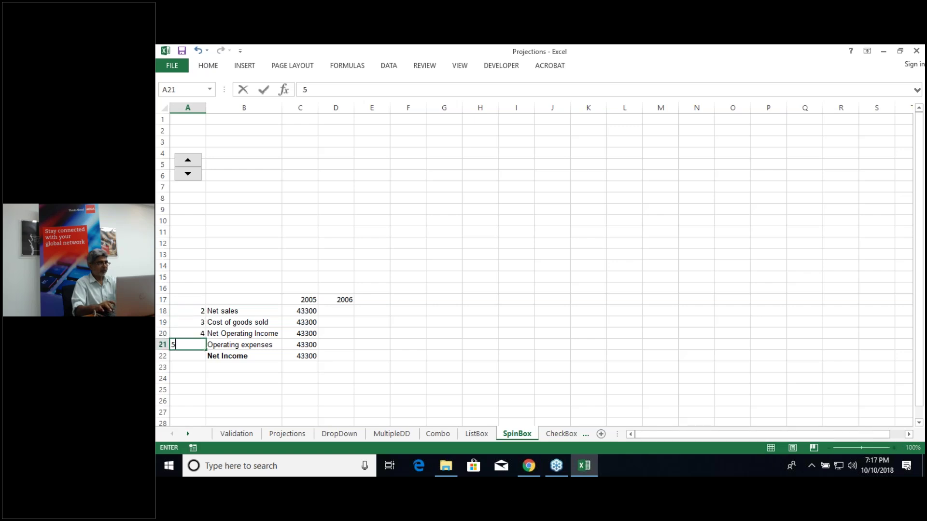
{"action": "key", "text": "Return"}
{"action": "type", "text": "6"}
{"action": "key", "text": "Return"}
Step: Make C18 use A18 as row index and fill it down to C22, showing 43300 to 15700
{"action": "left_click", "coordinate": [301, 312]}
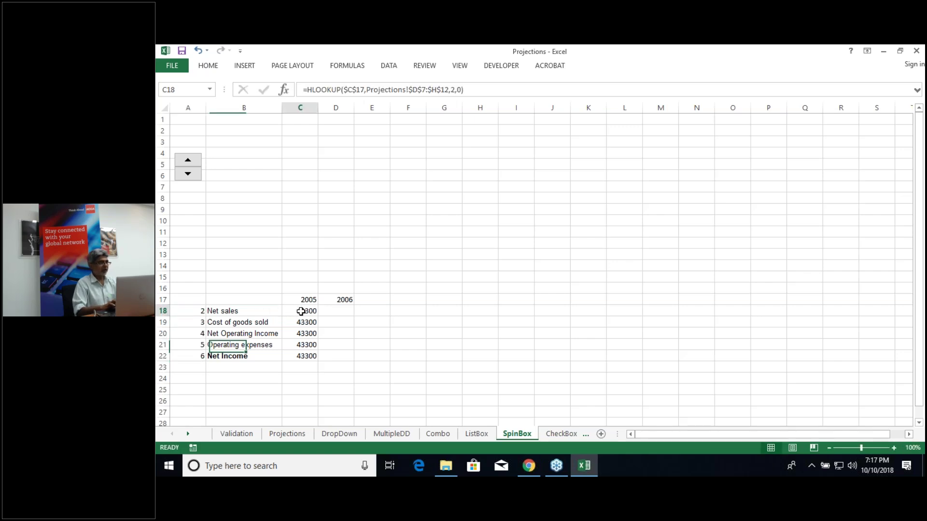
{"action": "left_click", "coordinate": [468, 90]}
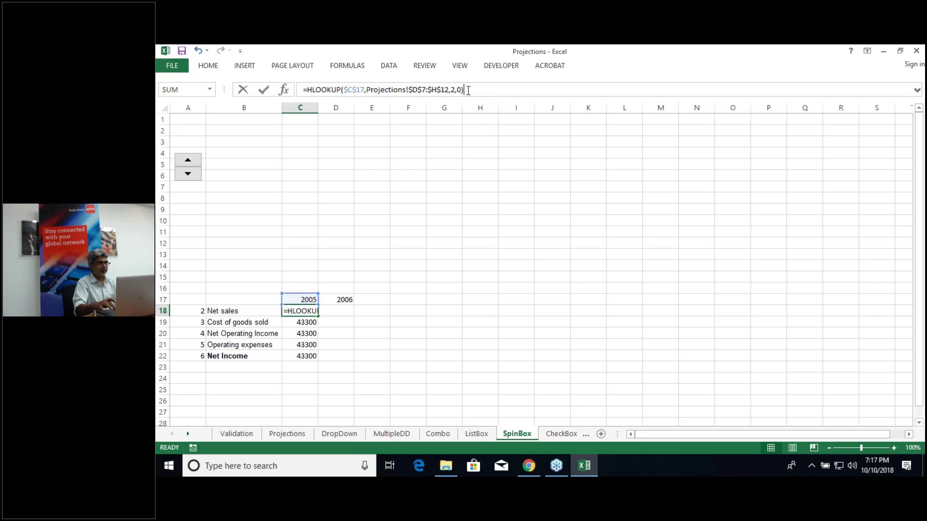
{"action": "key", "text": "BackSpace"}
{"action": "key", "text": "BackSpace"}
{"action": "key", "text": "BackSpace"}
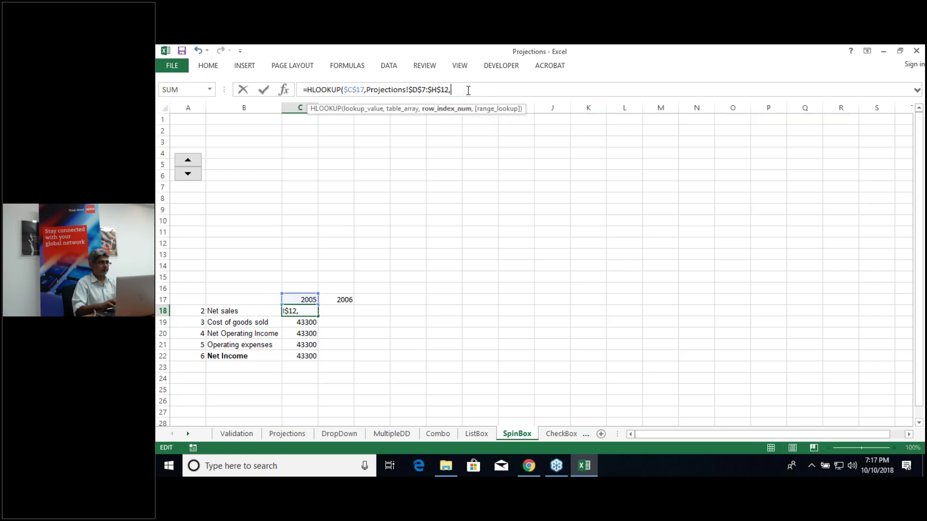
{"action": "left_click", "coordinate": [191, 309]}
{"action": "type", "text": ",0"}
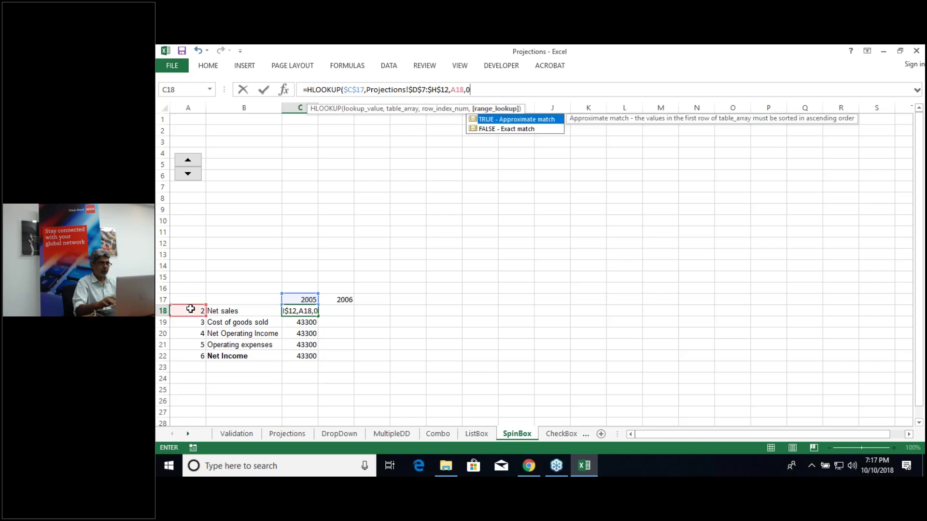
{"action": "type", "text": ")"}
{"action": "key", "text": "Return"}
{"action": "left_click", "coordinate": [313, 312]}
{"action": "left_click_drag", "start_coordinate": [315, 313], "coordinate": [317, 359]}
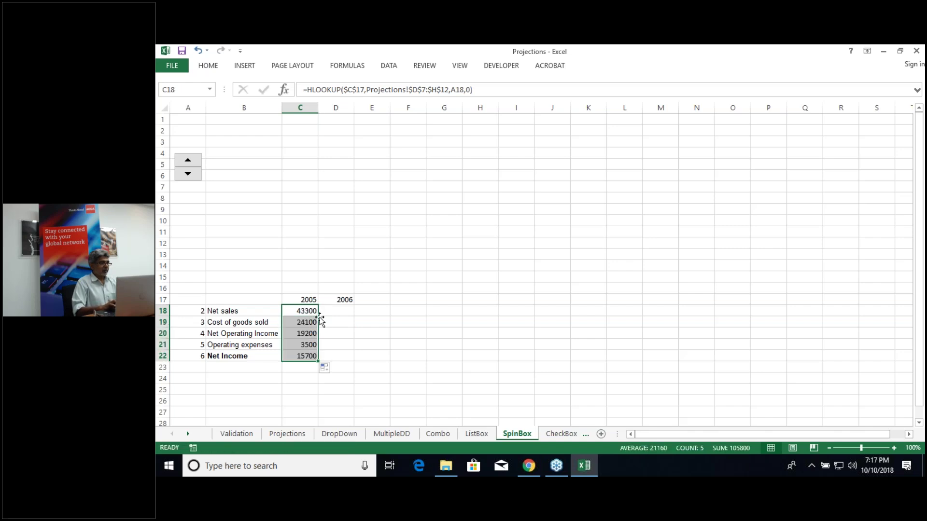
{"action": "left_click", "coordinate": [337, 310]}
Step: Start an HLOOKUP in D18 using $D$17 as lookup value and Projections!$D$7:$H$12 as table
{"action": "type", "text": "=hlookup"}
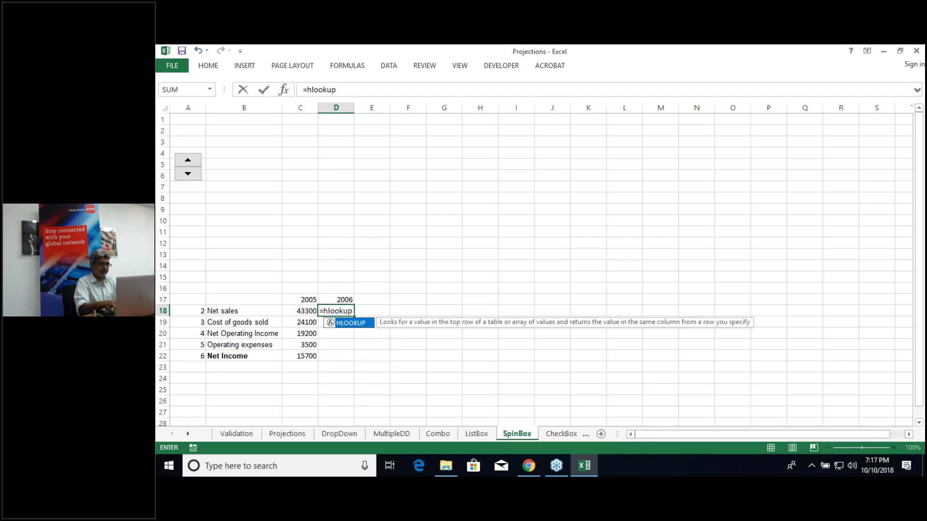
{"action": "type", "text": "("}
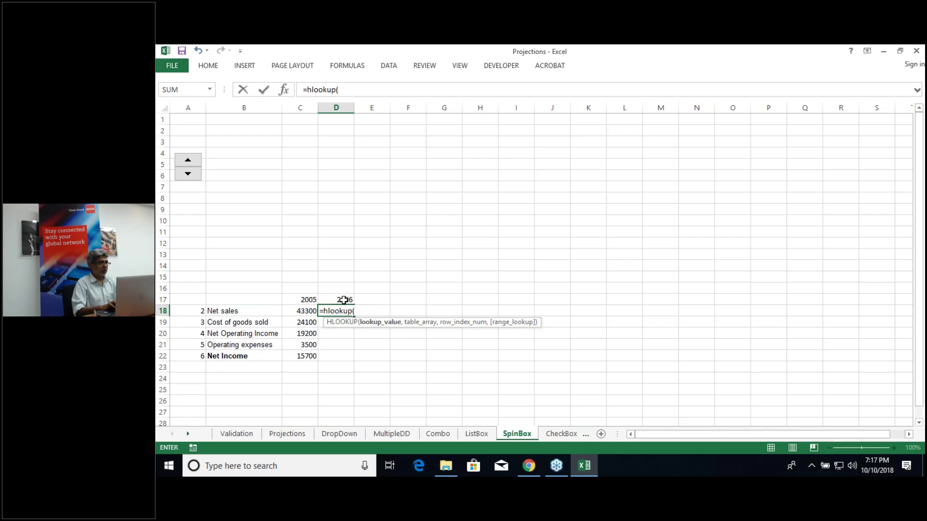
{"action": "left_click", "coordinate": [345, 300]}
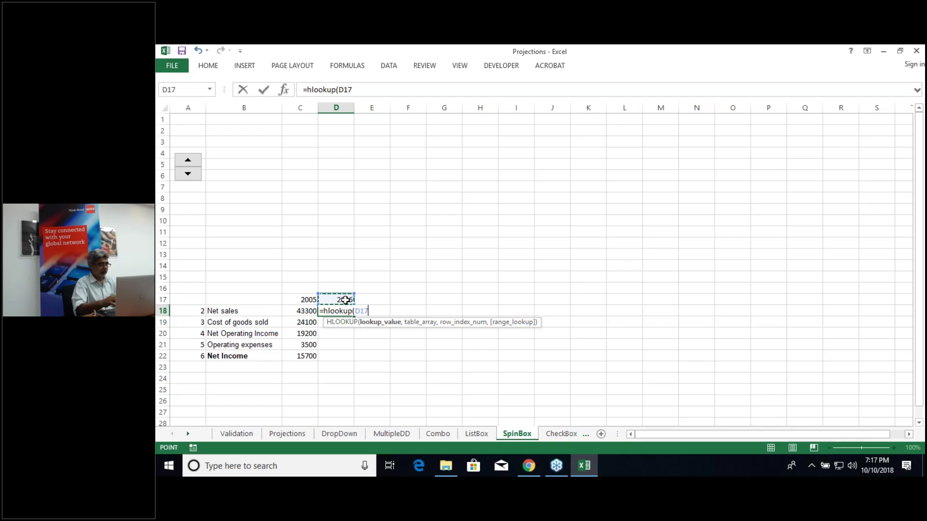
{"action": "key", "text": "F4"}
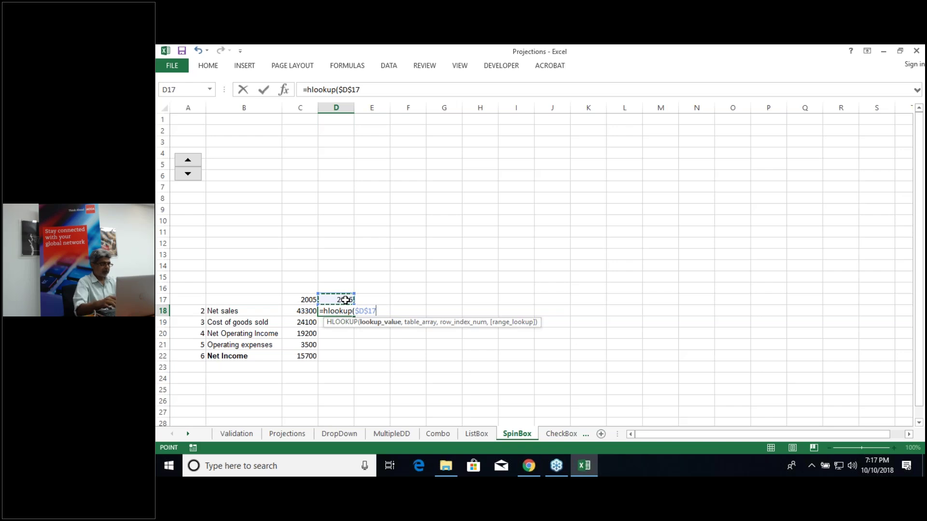
{"action": "type", "text": ","}
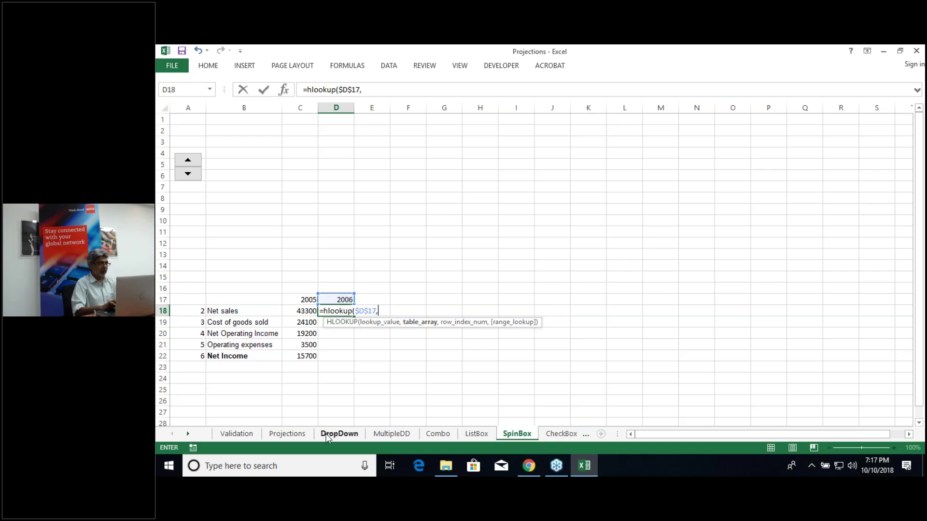
{"action": "left_click", "coordinate": [296, 434]}
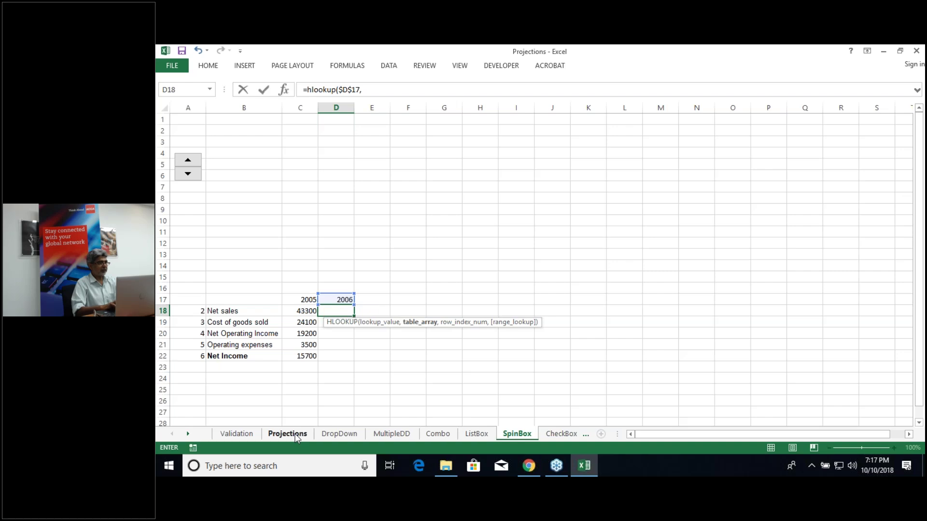
{"action": "left_click", "coordinate": [304, 142]}
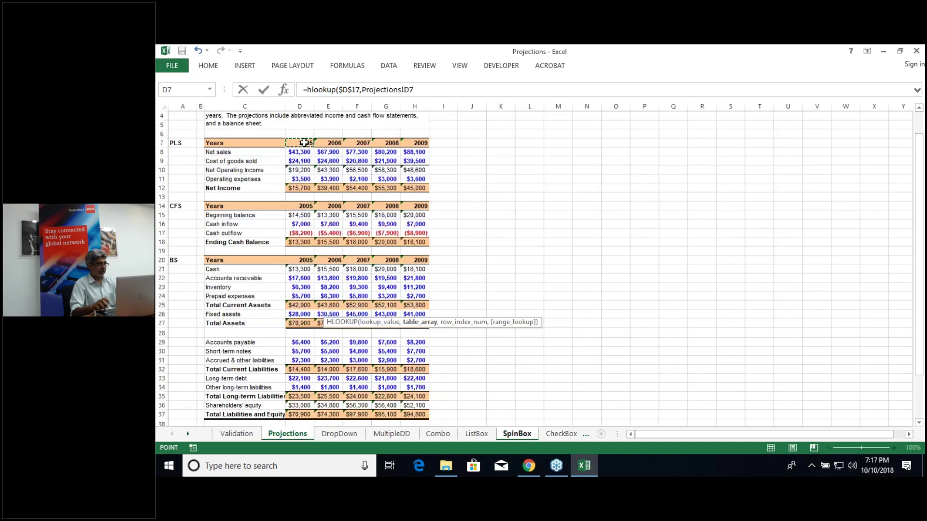
{"action": "key", "text": "ctrl+shift+Right"}
{"action": "key", "text": "ctrl+shift+Down"}
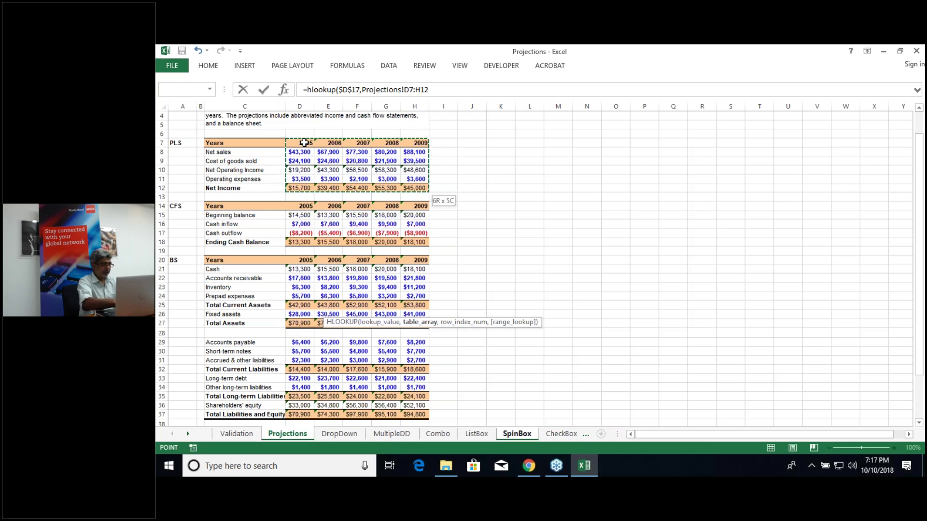
{"action": "key", "text": "F4"}
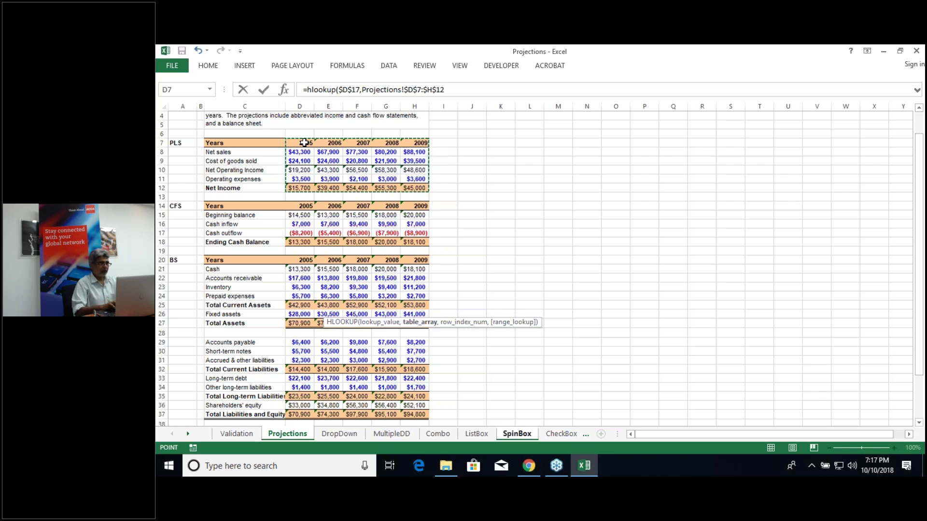
{"action": "type", "text": ","}
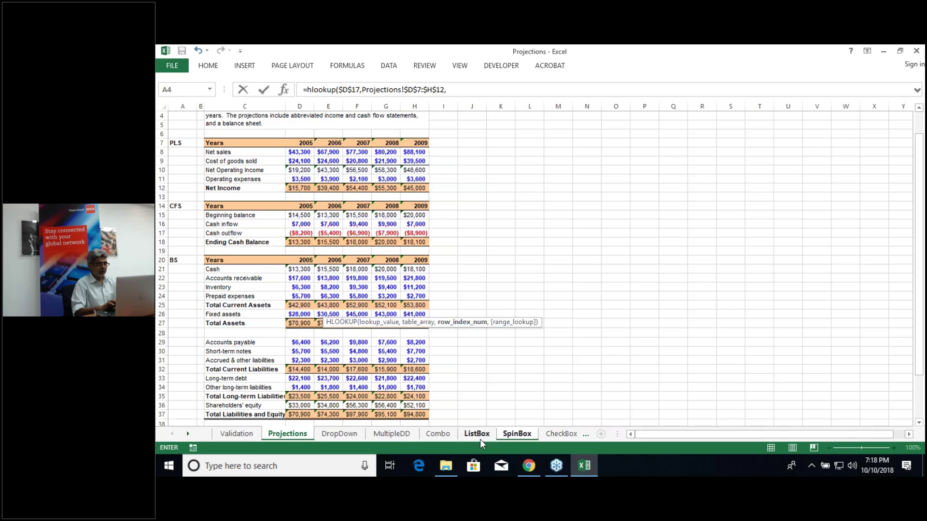
Step: Finish it with A18 as row index and exact match, then fill D18 down to D22
{"action": "left_click", "coordinate": [511, 433]}
{"action": "left_click", "coordinate": [188, 311]}
{"action": "type", "text": ",0"}
{"action": "key", "text": "Return"}
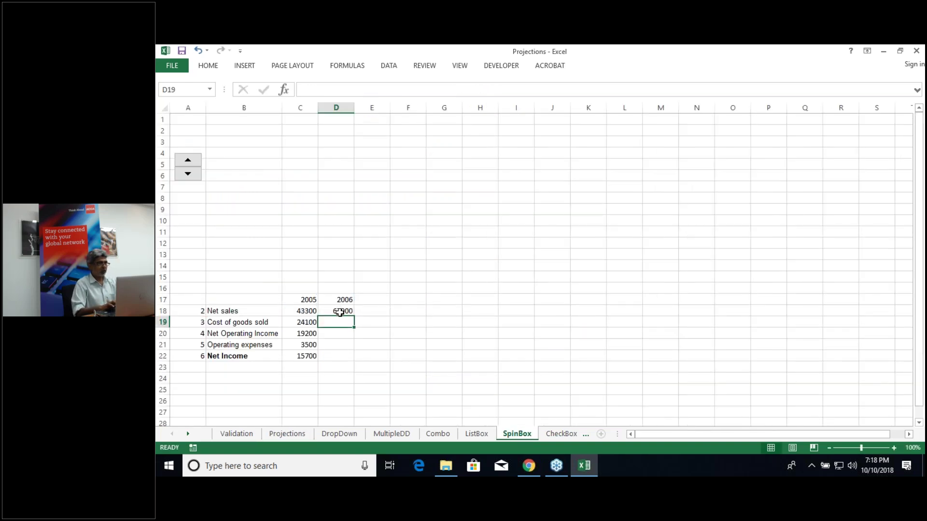
{"action": "left_click", "coordinate": [340, 311]}
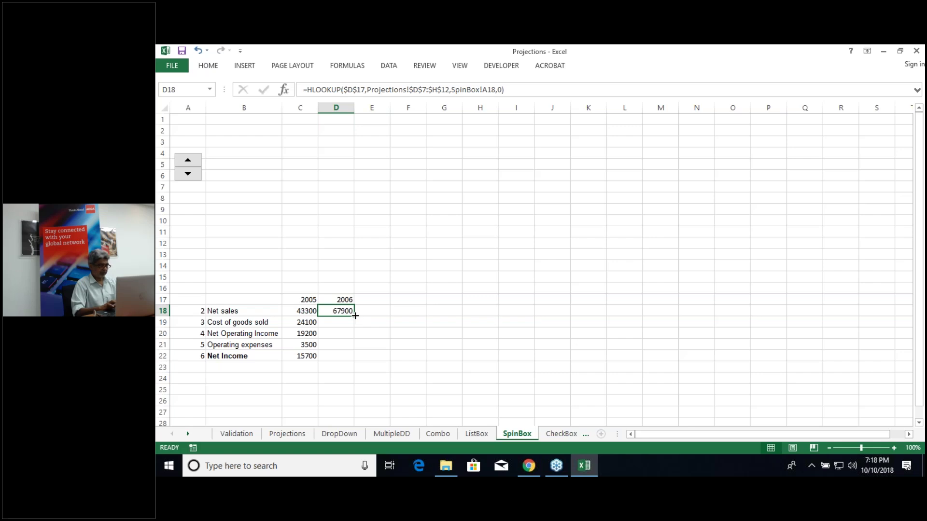
{"action": "left_click", "coordinate": [365, 310]}
{"action": "left_click", "coordinate": [348, 312]}
{"action": "left_click_drag", "start_coordinate": [354, 315], "coordinate": [355, 364]}
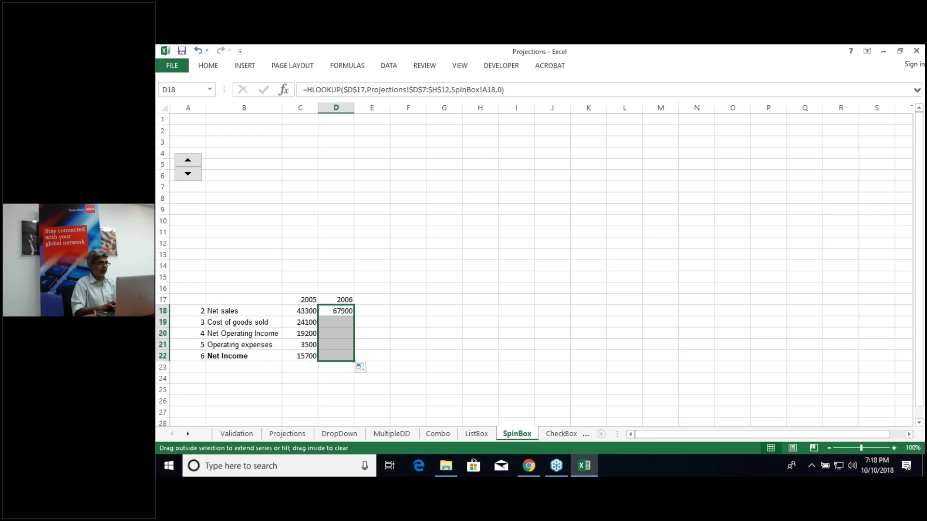
{"action": "left_click", "coordinate": [388, 349]}
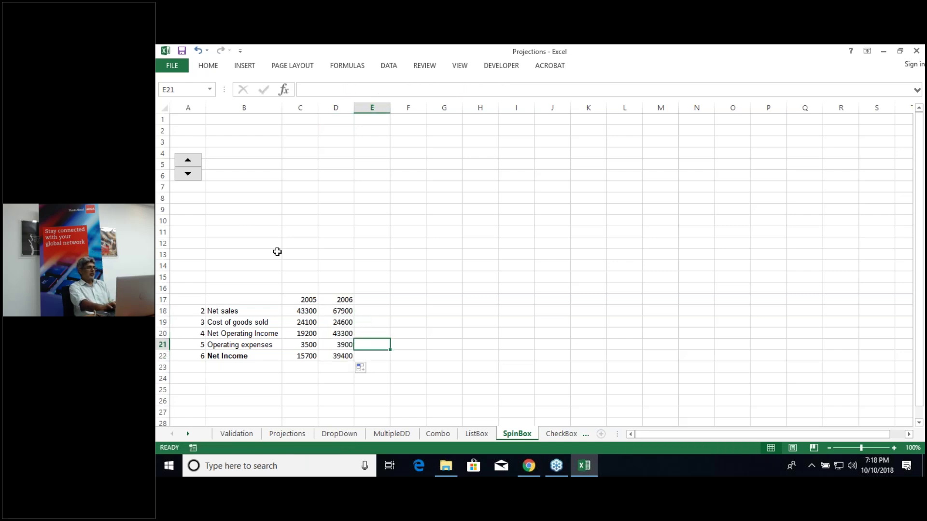
Step: Step the spinner up to 2008/2009 and back to 2006/2007, then select C17:C22
{"action": "left_click", "coordinate": [188, 161]}
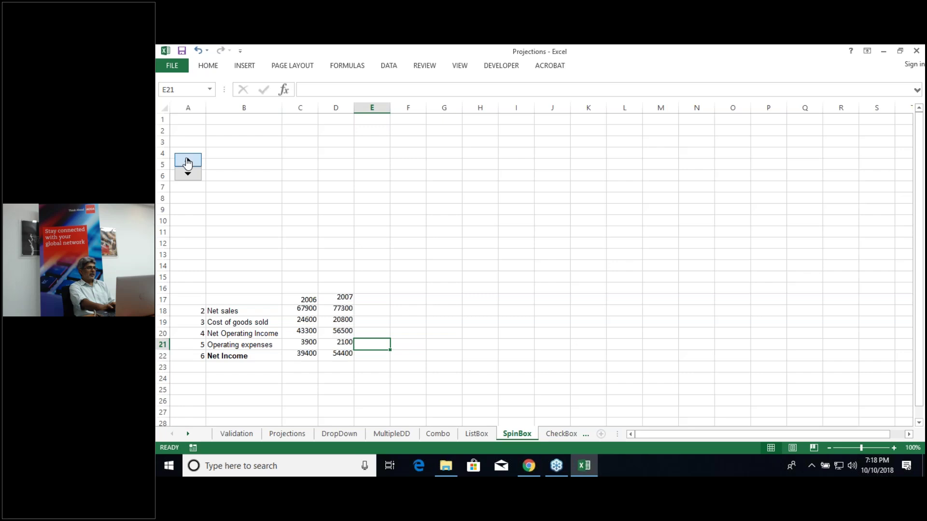
{"action": "left_click", "coordinate": [189, 162]}
{"action": "left_click", "coordinate": [188, 162]}
{"action": "left_click", "coordinate": [188, 176]}
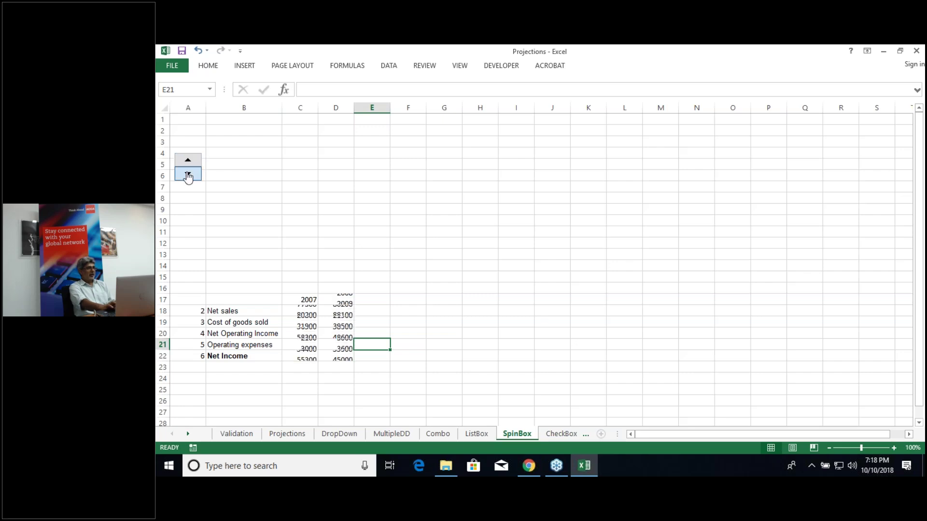
{"action": "left_click", "coordinate": [188, 175]}
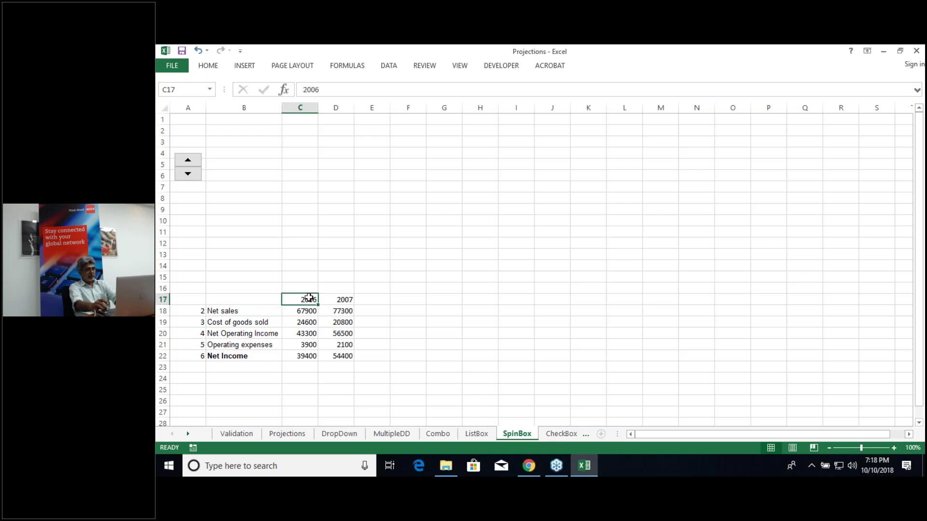
{"action": "key", "text": "ctrl+shift+Down"}
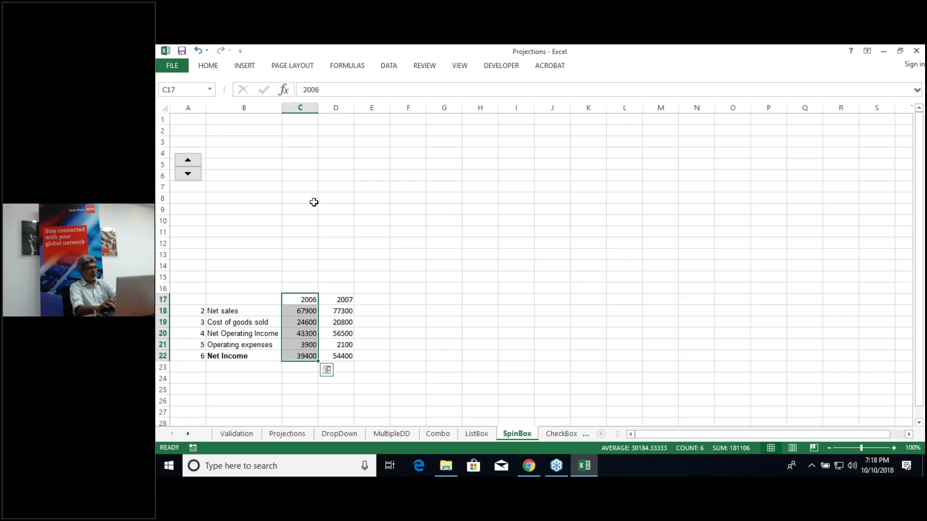
Step: Insert a clustered column chart of the 2006 data C17:C22 and move it beside the table
{"action": "key", "text": "alt"}
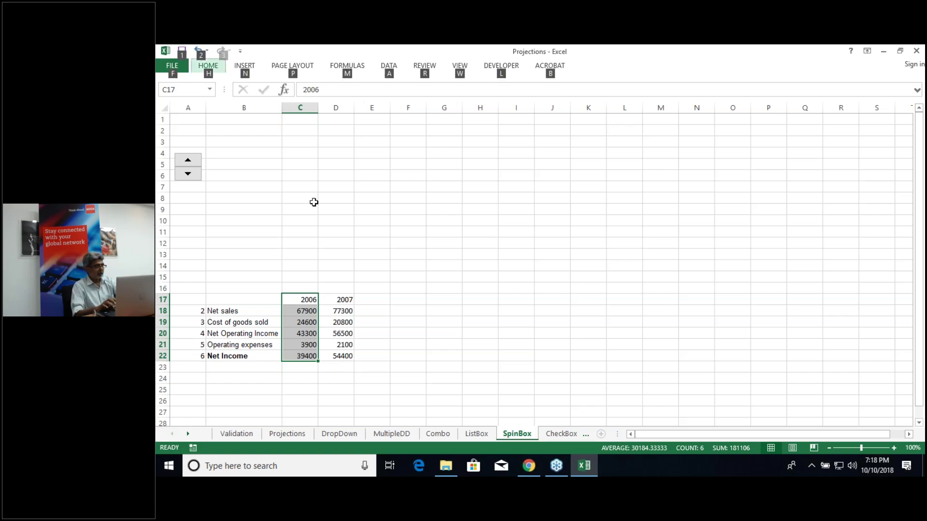
{"action": "key", "text": "alt"}
{"action": "key", "text": "alt+F1"}
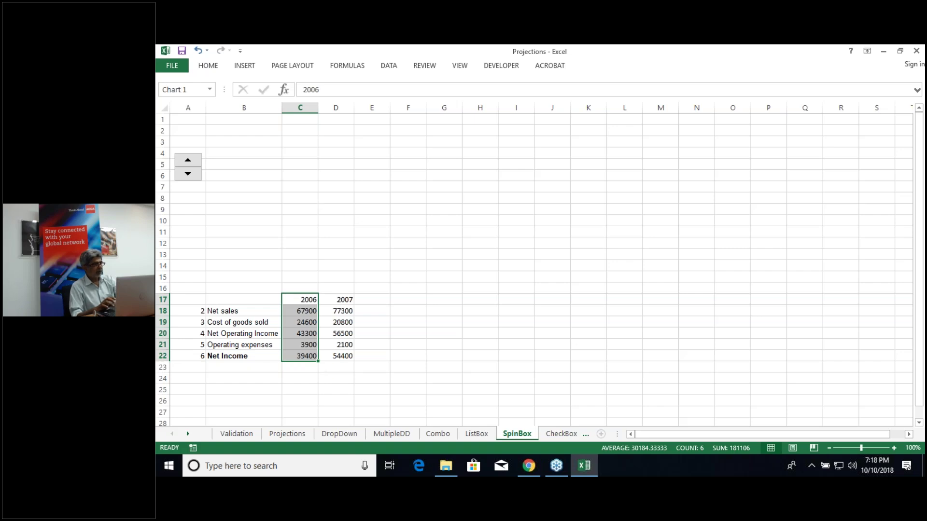
{"action": "left_click_drag", "start_coordinate": [481, 200], "coordinate": [387, 117]}
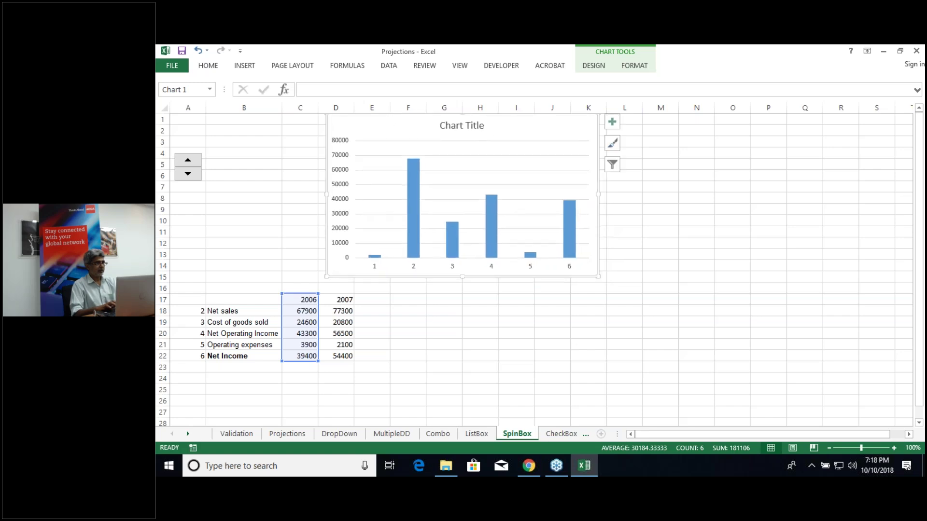
Step: Chart the 2007 values D17:D22 and place the new chart right of the first
{"action": "left_click", "coordinate": [345, 297]}
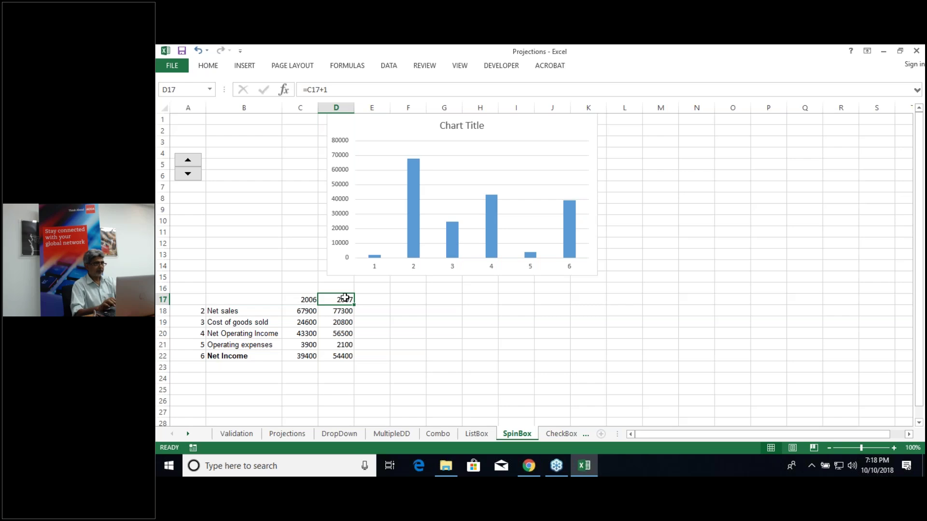
{"action": "left_click_drag", "start_coordinate": [345, 298], "coordinate": [345, 358]}
{"action": "key", "text": "alt+F1"}
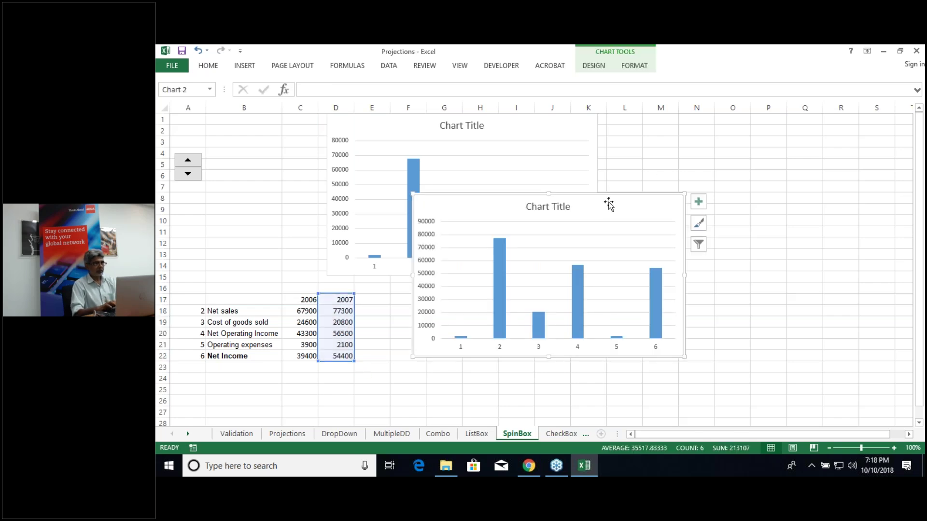
{"action": "left_click_drag", "start_coordinate": [606, 201], "coordinate": [793, 111]}
{"action": "left_click_drag", "start_coordinate": [618, 202], "coordinate": [795, 119]}
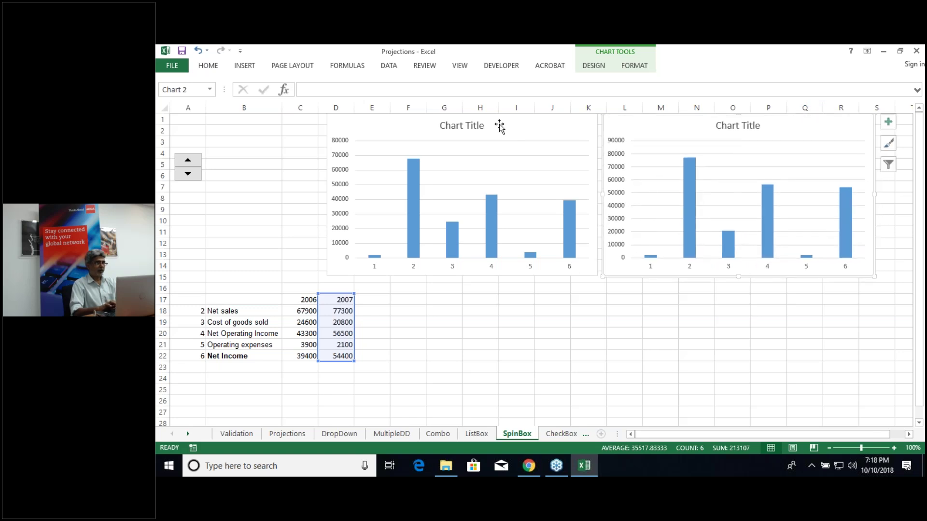
Step: Link the two chart titles to =C17 and =D17 so they read 2006 and 2007
{"action": "left_click", "coordinate": [461, 128]}
{"action": "left_click", "coordinate": [309, 89]}
{"action": "type", "text": "="}
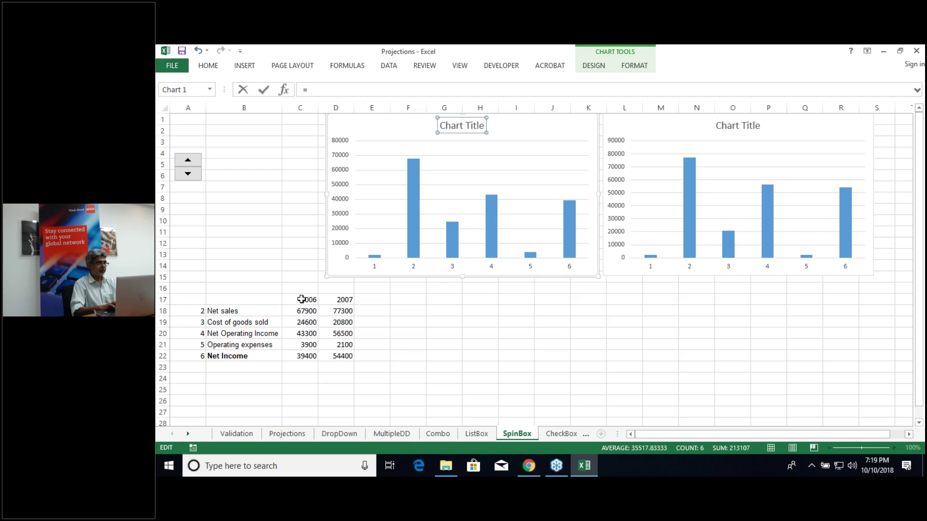
{"action": "left_click", "coordinate": [302, 299]}
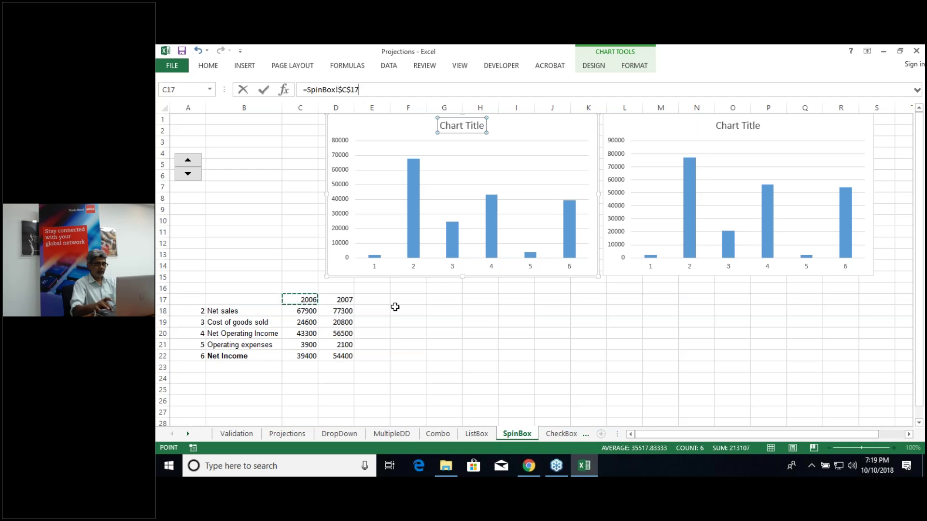
{"action": "key", "text": "Return"}
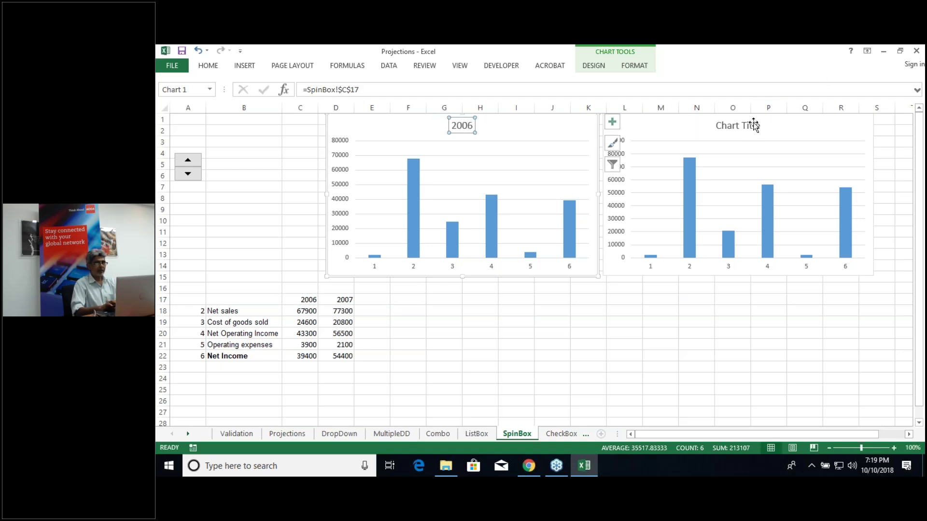
{"action": "left_click", "coordinate": [737, 126]}
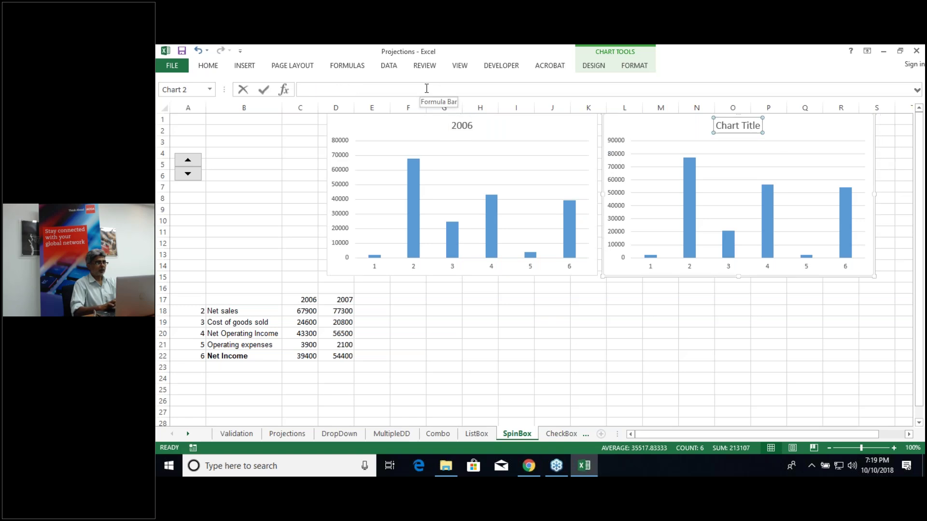
{"action": "left_click", "coordinate": [427, 88]}
{"action": "type", "text": "="}
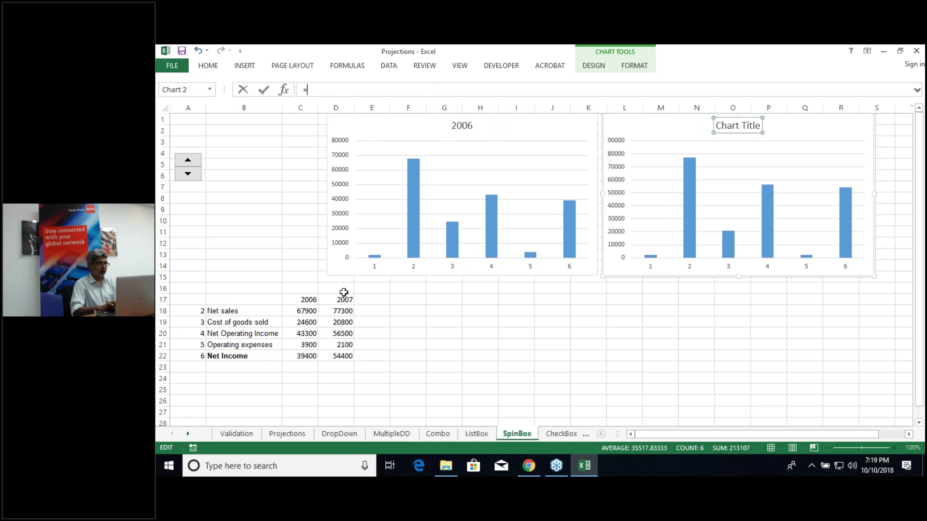
{"action": "left_click", "coordinate": [342, 302]}
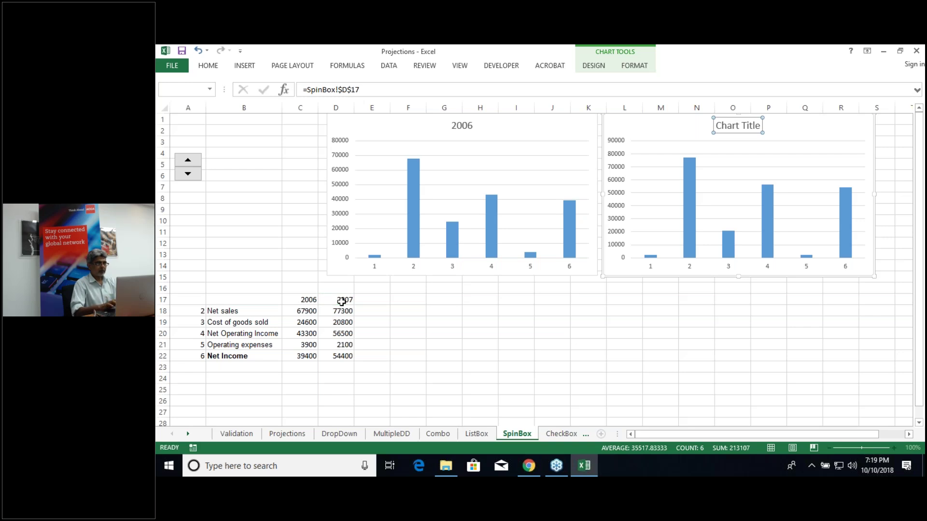
{"action": "key", "text": "Return"}
{"action": "left_click", "coordinate": [374, 131]}
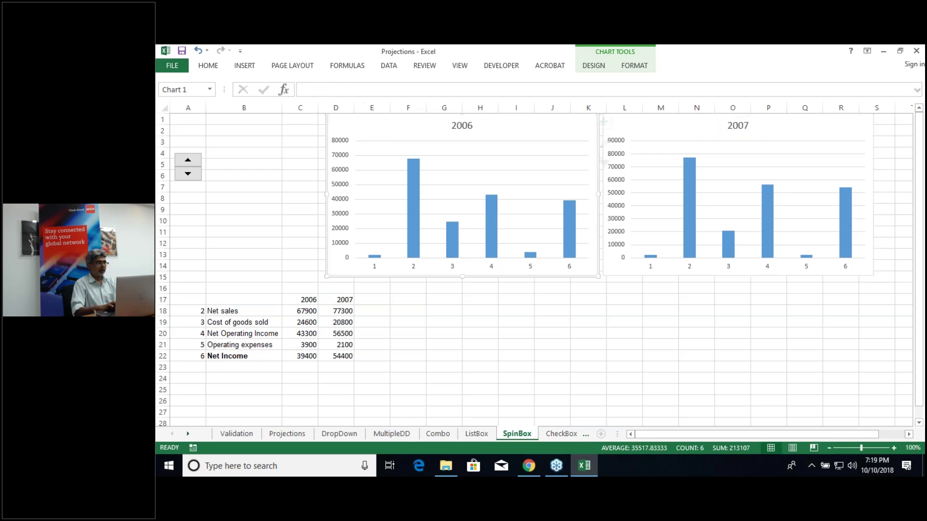
Step: Widen the 2006 chart leftward and set its category labels to B18:B22 (Net sales to Net Income)
{"action": "left_click_drag", "start_coordinate": [326, 194], "coordinate": [209, 194]}
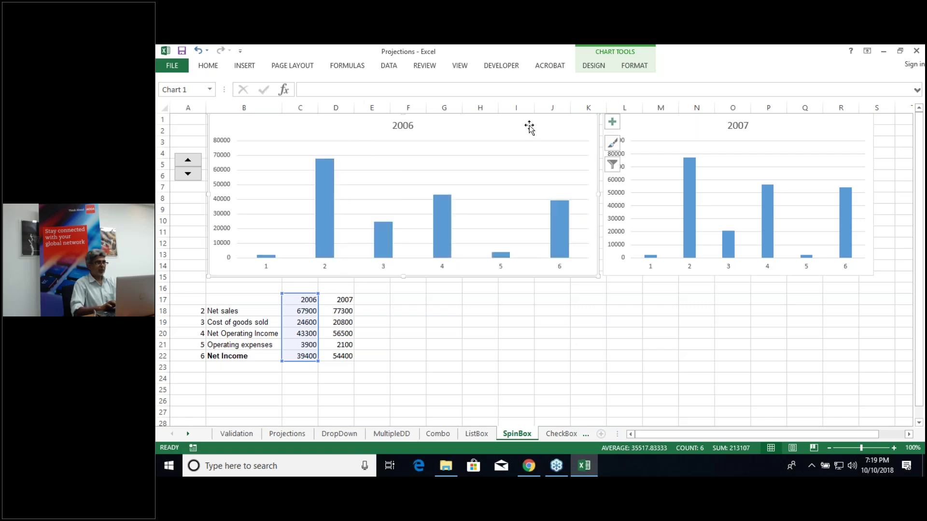
{"action": "left_click", "coordinate": [595, 70]}
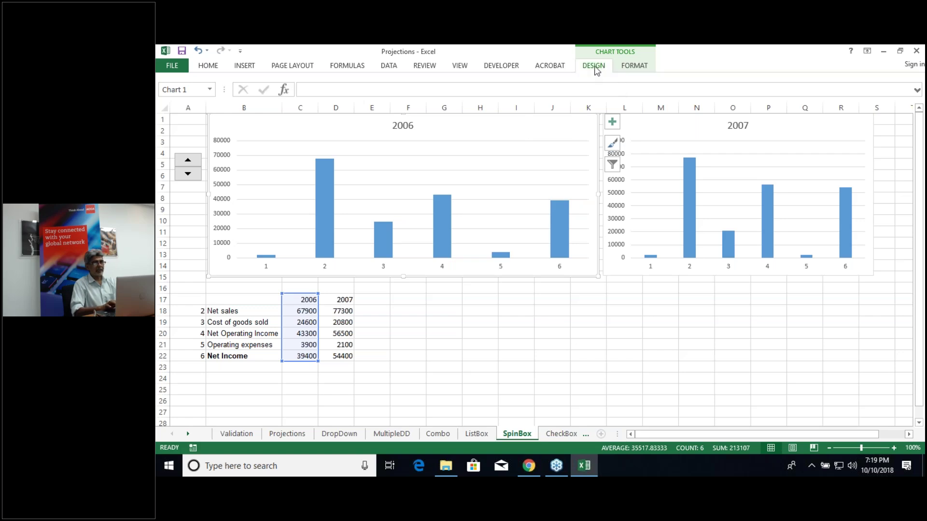
{"action": "left_click", "coordinate": [719, 102]}
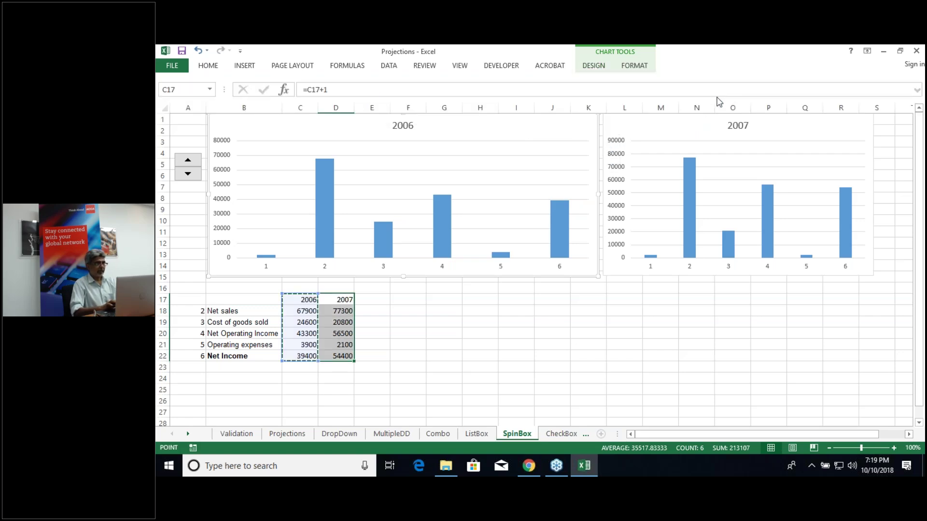
{"action": "left_click", "coordinate": [540, 278]}
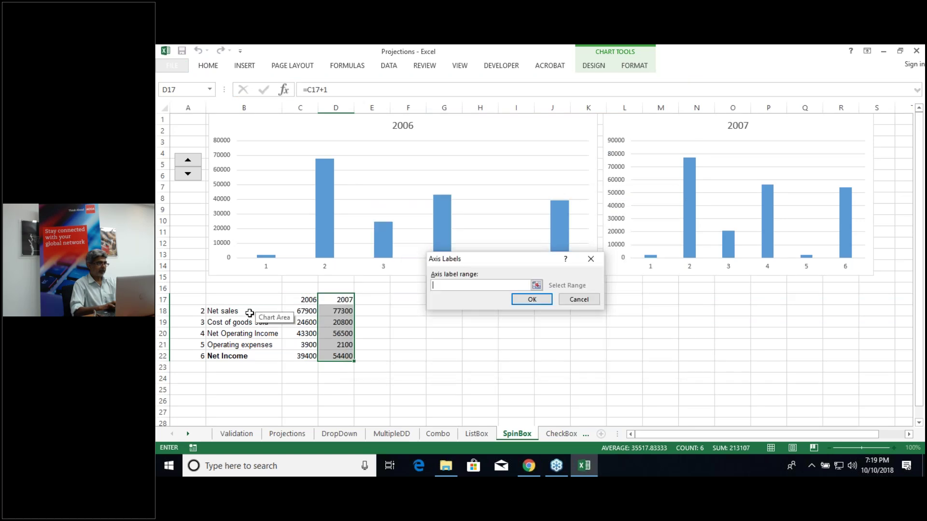
{"action": "left_click_drag", "start_coordinate": [248, 312], "coordinate": [243, 361]}
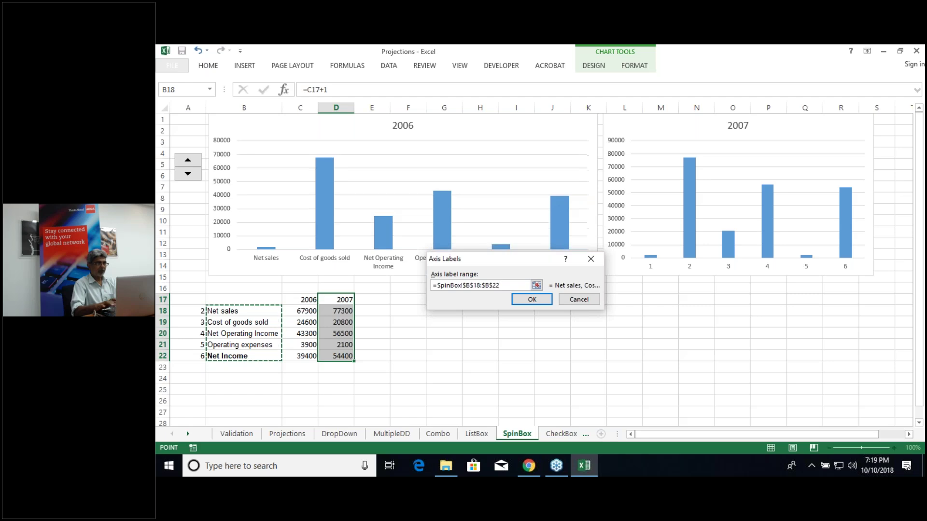
{"action": "left_click", "coordinate": [532, 299]}
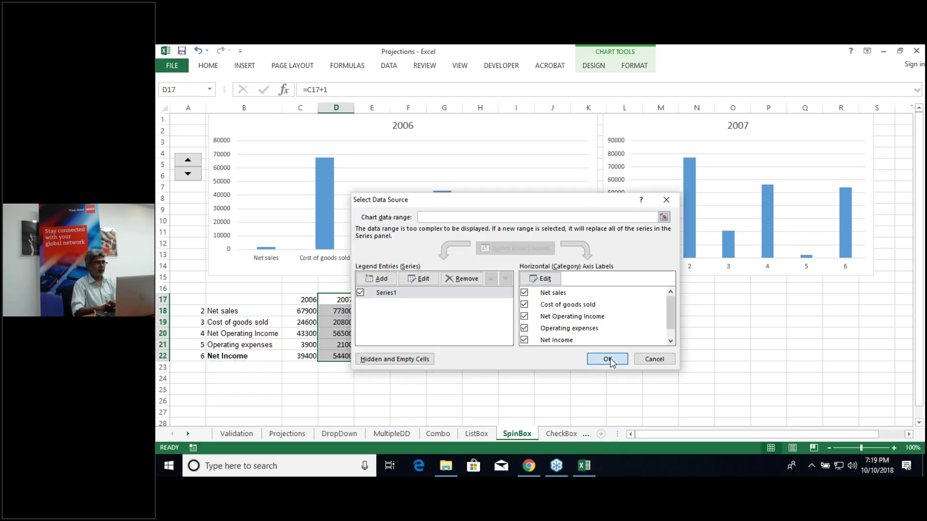
{"action": "left_click", "coordinate": [602, 358]}
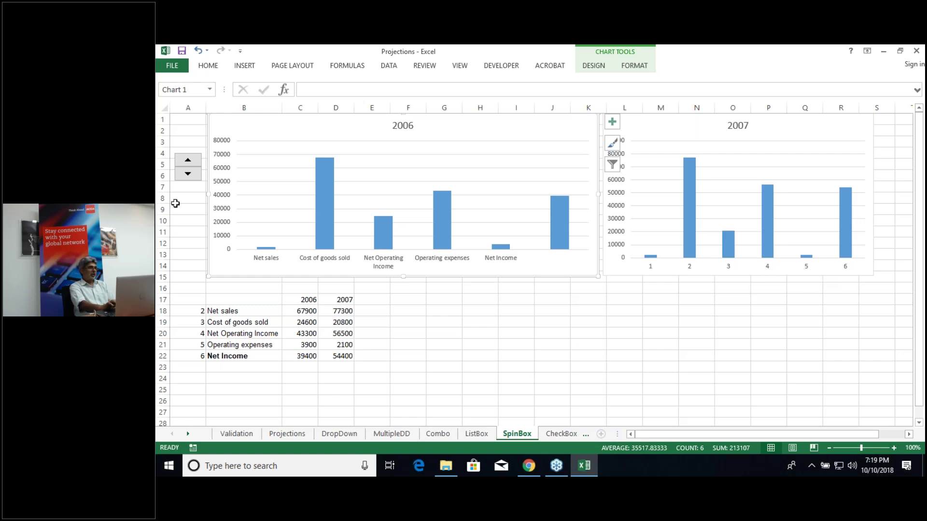
Step: Step the years back to 2005/2006, then forward to 2009/2010, where 2010 shows #N/A
{"action": "left_click", "coordinate": [194, 163]}
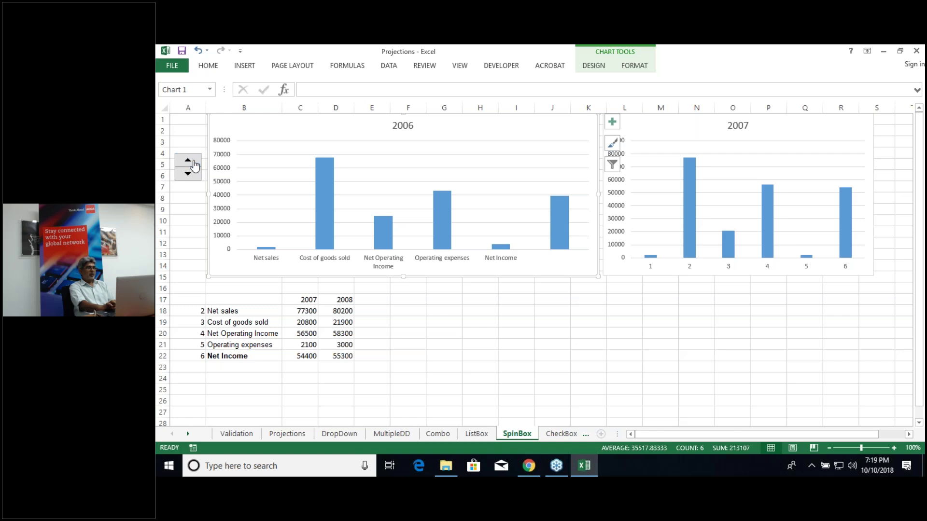
{"action": "left_click", "coordinate": [188, 175]}
{"action": "left_click", "coordinate": [188, 174]}
{"action": "left_click", "coordinate": [188, 161]}
{"action": "left_click", "coordinate": [188, 162]}
{"action": "left_click", "coordinate": [187, 161]}
{"action": "left_click", "coordinate": [188, 161]}
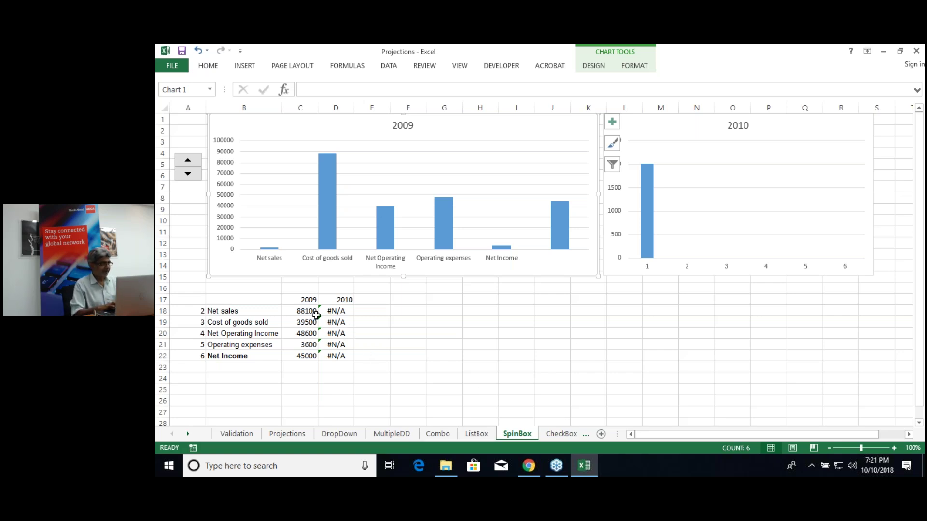
Step: Step the years down one to 2008/2009, so 2009 shows 88100 through 45000
{"action": "left_click", "coordinate": [191, 178]}
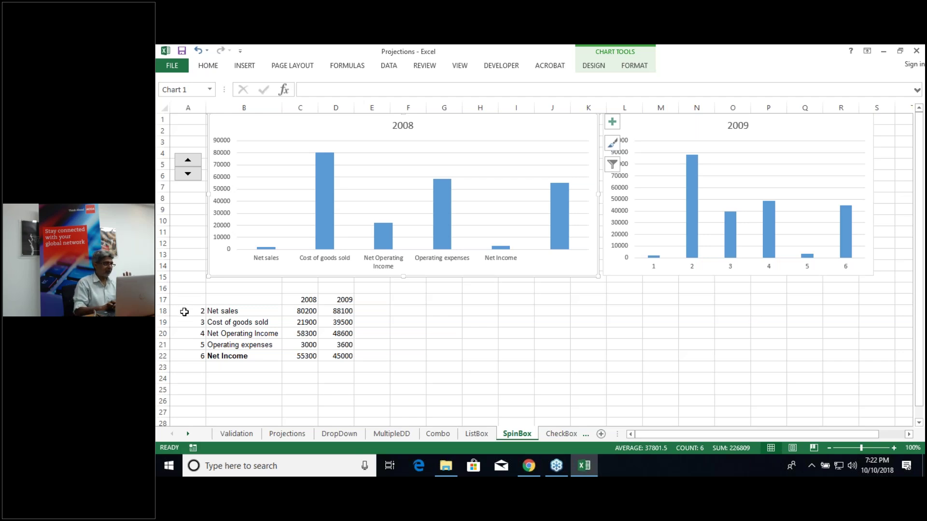
Step: Colour the font of index numbers 2–6 in A18:A22 white to hide them
{"action": "left_click", "coordinate": [185, 312]}
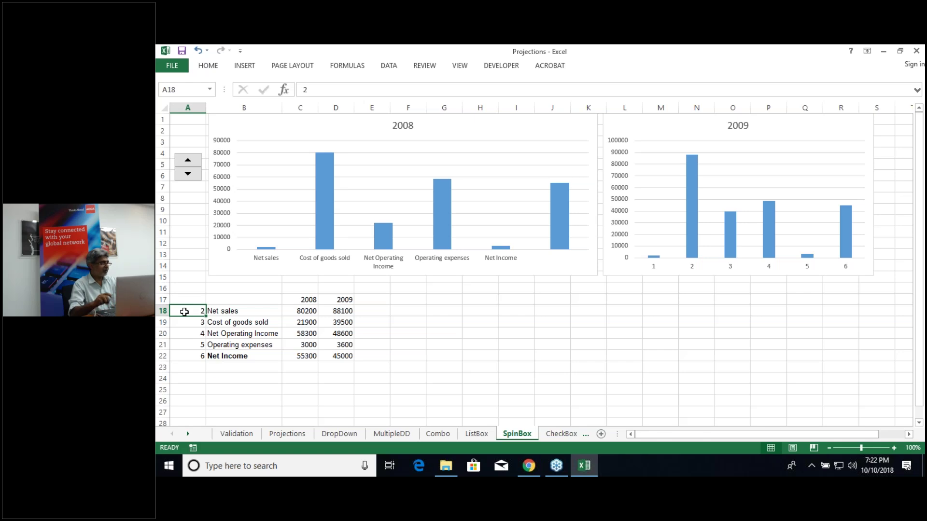
{"action": "key", "text": "ctrl+shift+Down"}
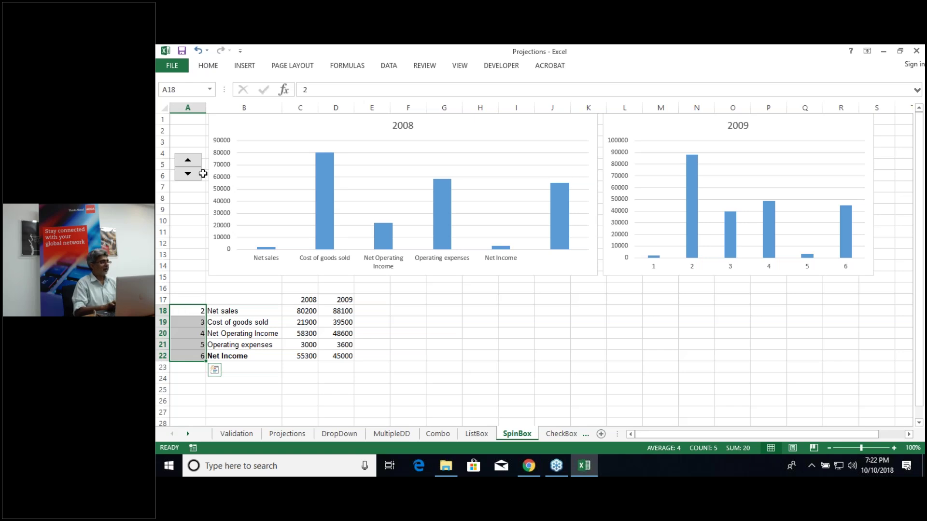
{"action": "left_click", "coordinate": [206, 67]}
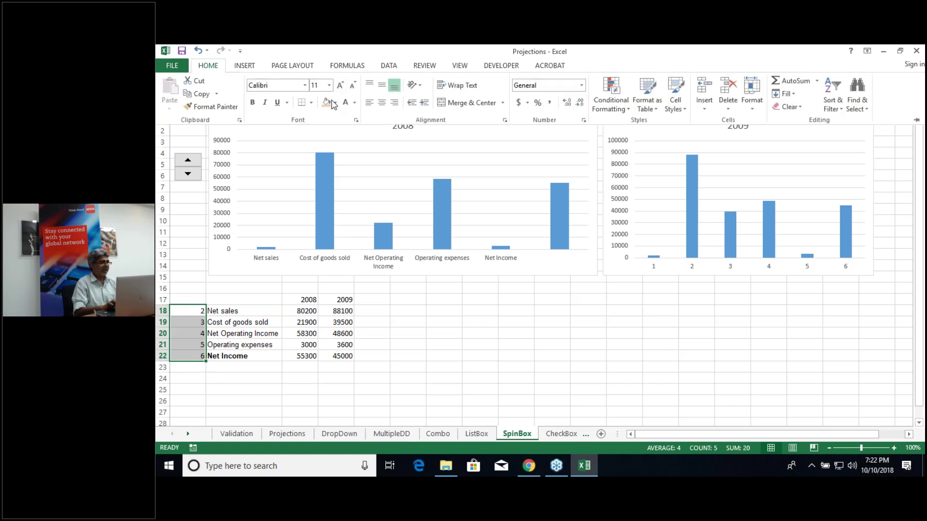
{"action": "left_click", "coordinate": [346, 104]}
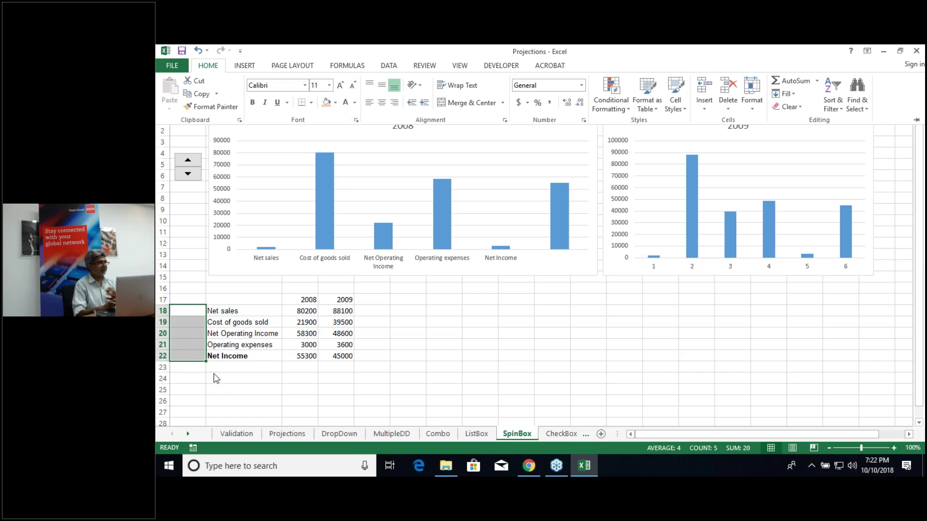
{"action": "key", "text": "Escape"}
{"action": "left_click", "coordinate": [241, 379]}
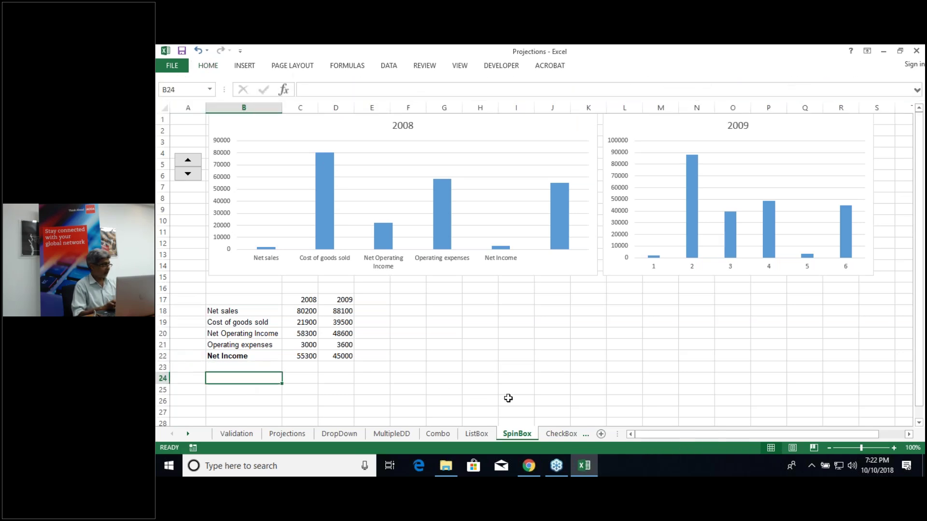
{"action": "left_click", "coordinate": [555, 438]}
{"action": "left_click", "coordinate": [556, 438]}
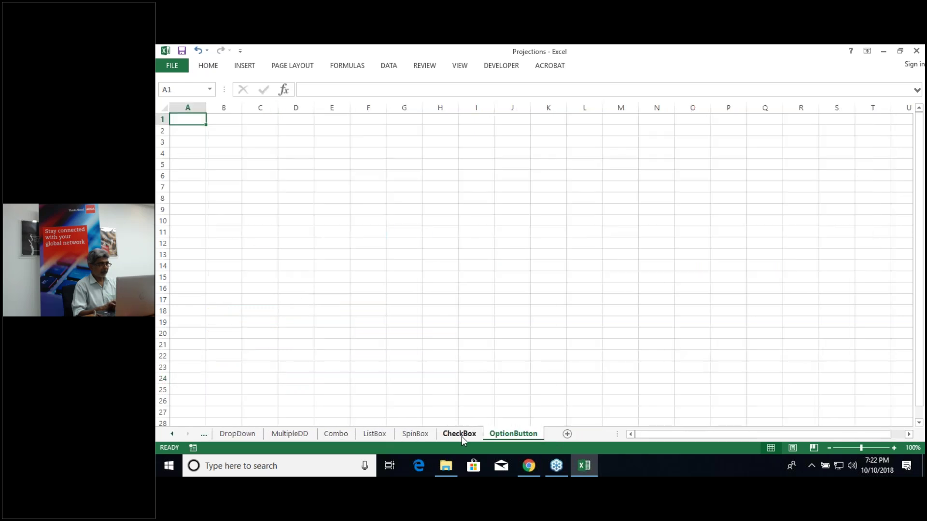
{"action": "left_click", "coordinate": [461, 436]}
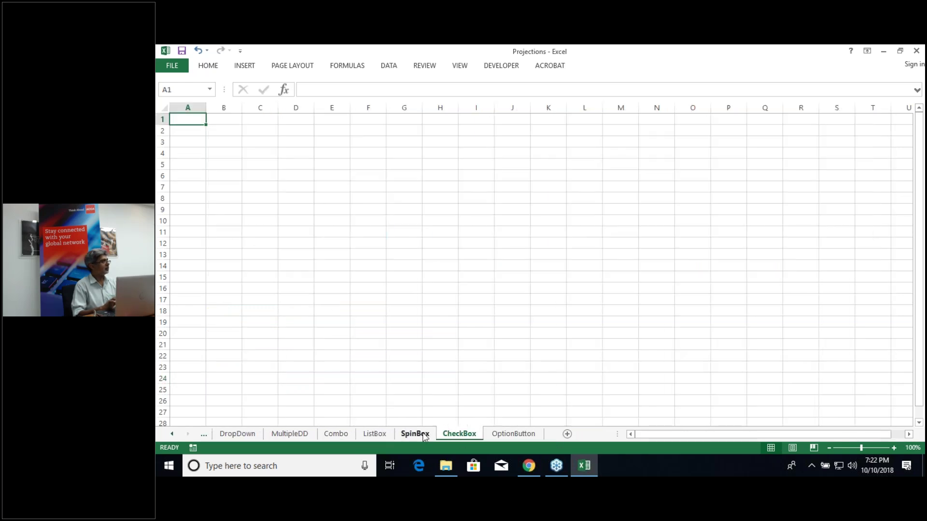
{"action": "left_click", "coordinate": [425, 438]}
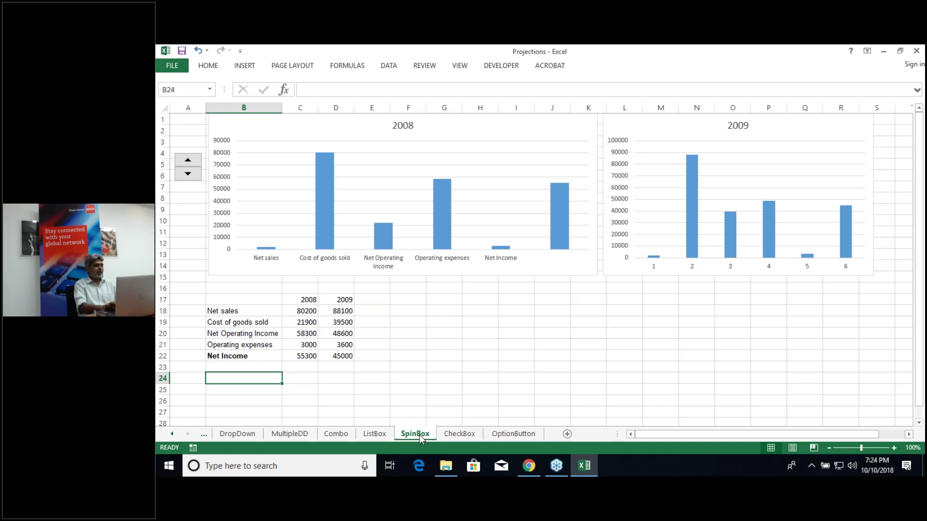
{"action": "left_click", "coordinate": [297, 434]}
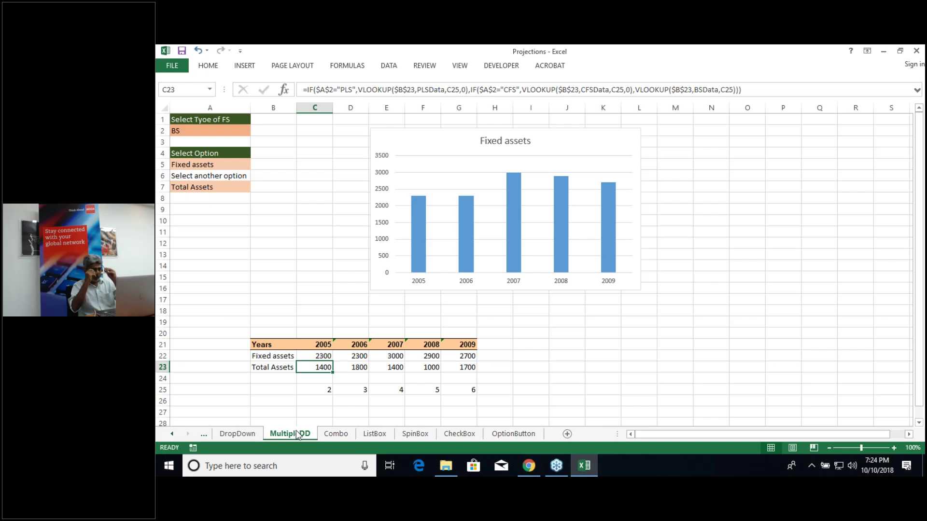
Step: Go to the blank CheckBox sheet tab
{"action": "left_click", "coordinate": [462, 433]}
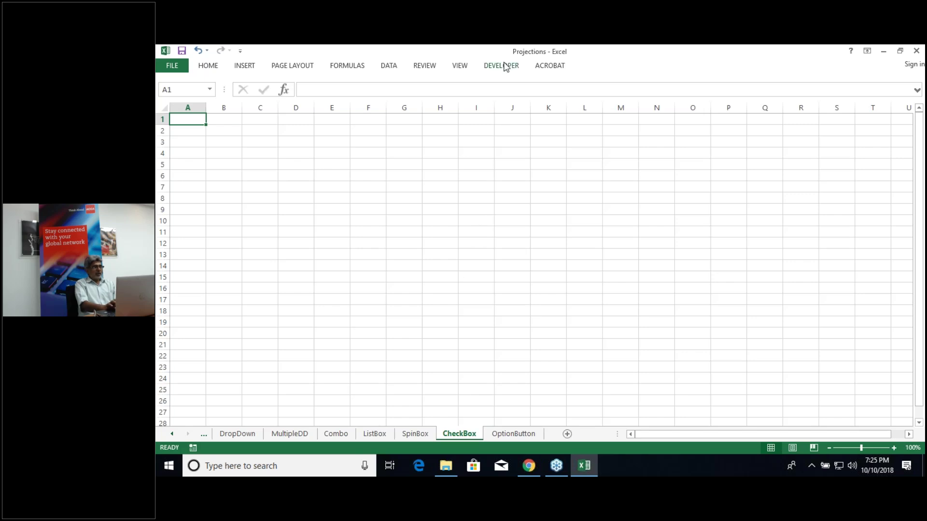
Step: Draw the first Form Controls check box near row 10
{"action": "left_click", "coordinate": [505, 67]}
{"action": "left_click", "coordinate": [368, 106]}
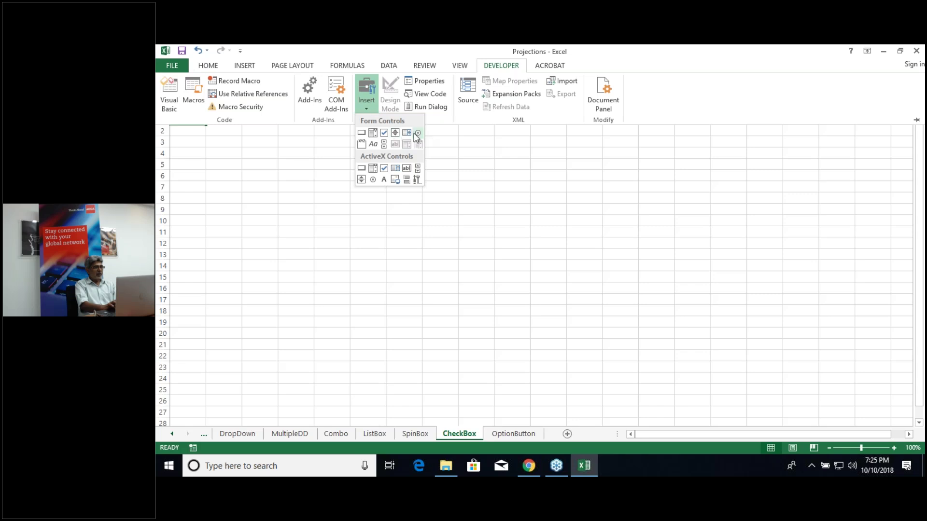
{"action": "left_click", "coordinate": [384, 133]}
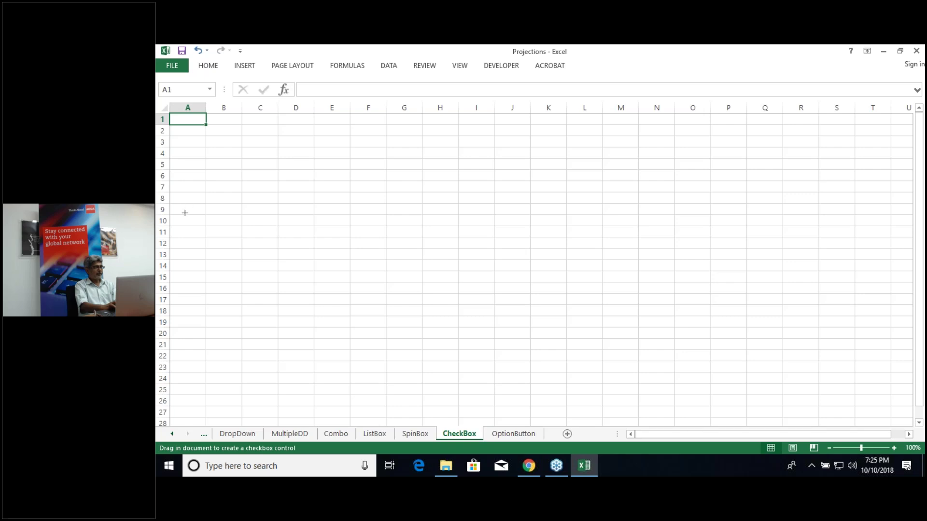
{"action": "mouse_move", "coordinate": [185, 213]}
{"action": "left_mouse_down"}
{"action": "mouse_move", "coordinate": [219, 236]}
{"action": "mouse_move", "coordinate": [250, 234]}
{"action": "left_mouse_up"}
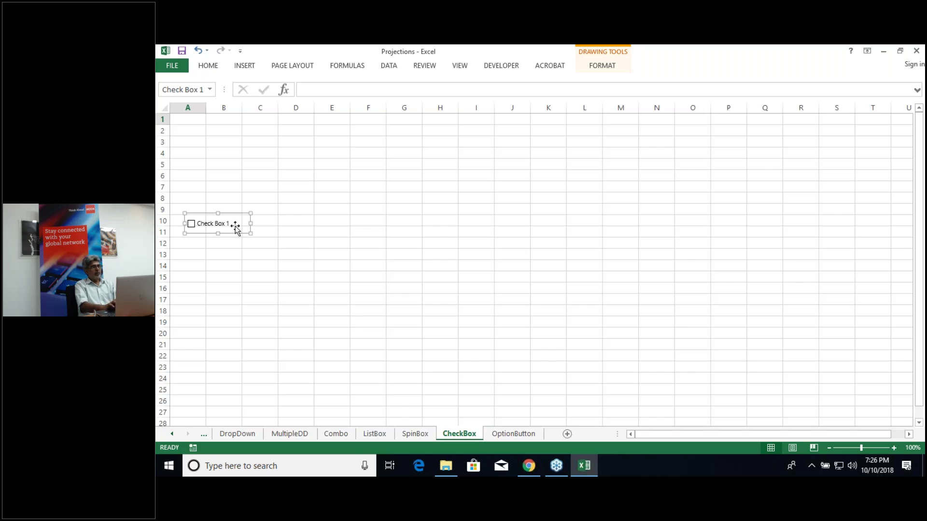
Step: Draw a second check box around row 13
{"action": "left_click", "coordinate": [493, 68]}
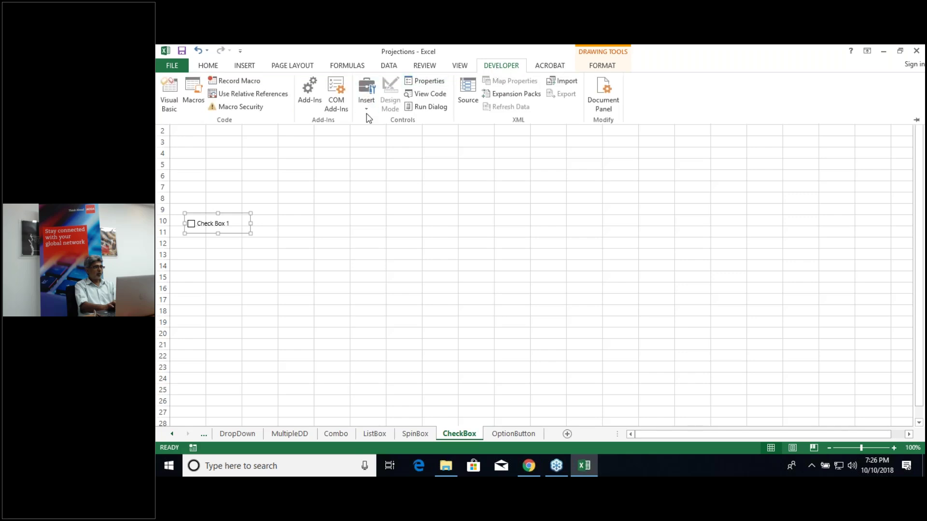
{"action": "left_click", "coordinate": [366, 107]}
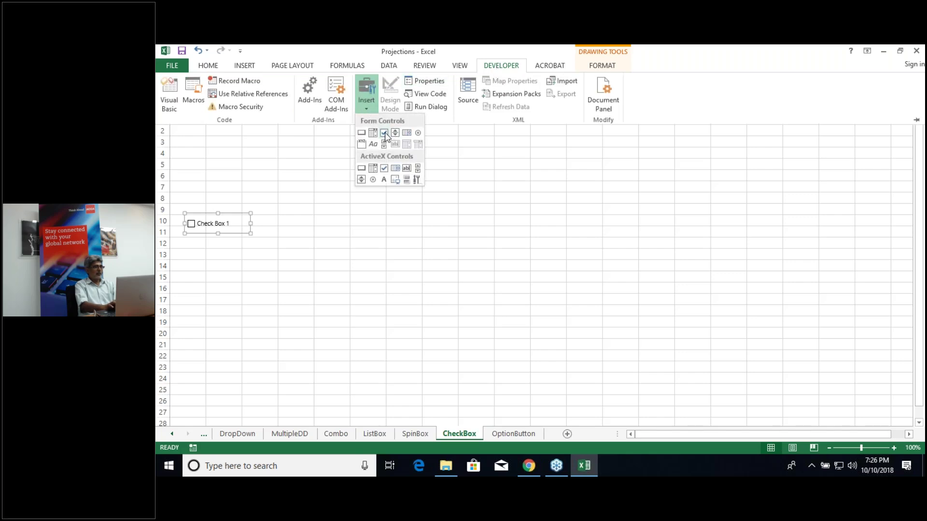
{"action": "left_click", "coordinate": [384, 133]}
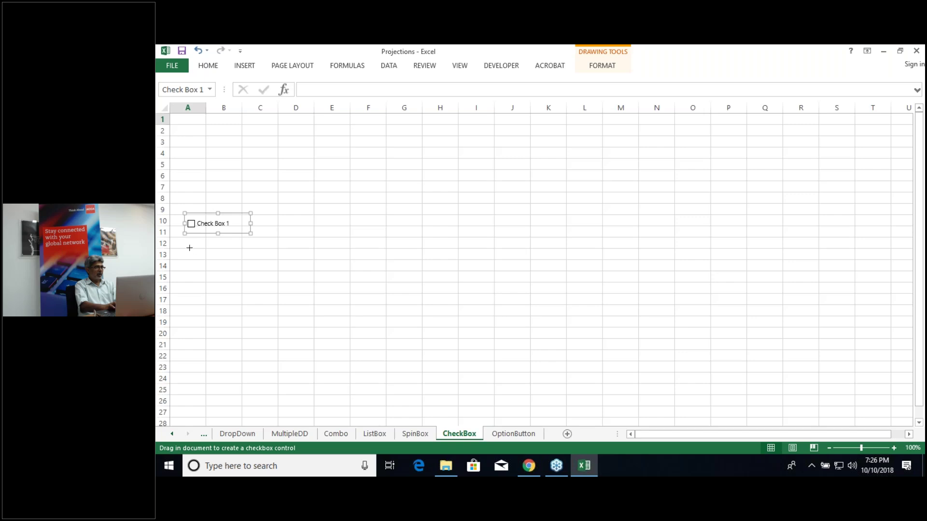
{"action": "left_click_drag", "start_coordinate": [188, 243], "coordinate": [254, 267]}
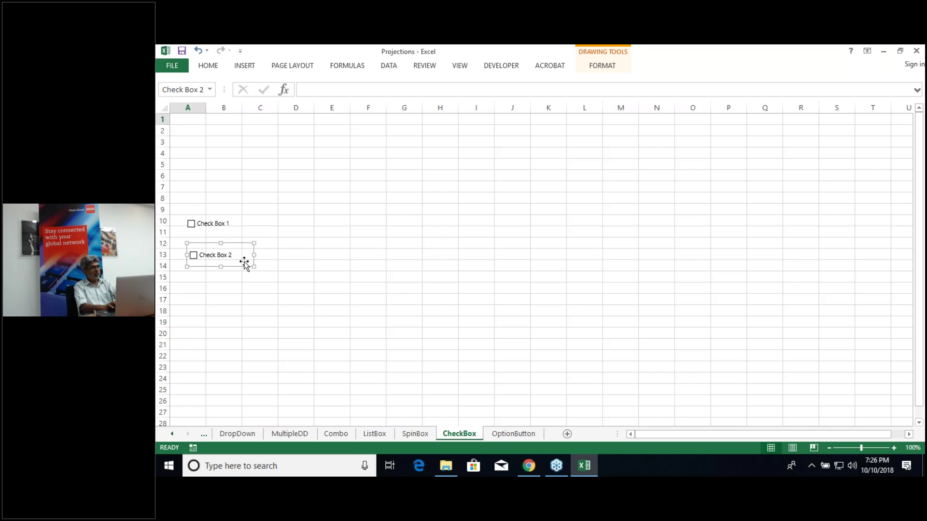
Step: Duplicate the second check box to row 16 and select all three boxes
{"action": "key", "text": "ctrl+d"}
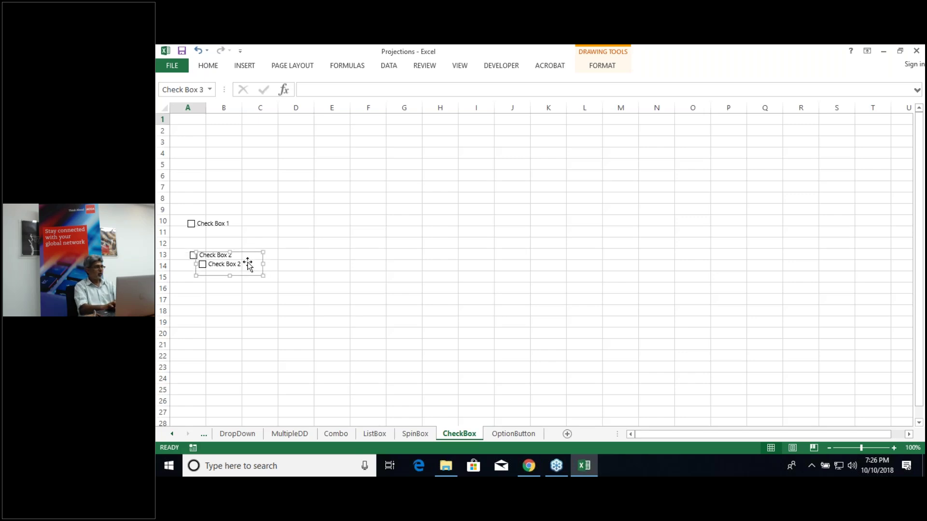
{"action": "left_click_drag", "start_coordinate": [249, 264], "coordinate": [231, 286]}
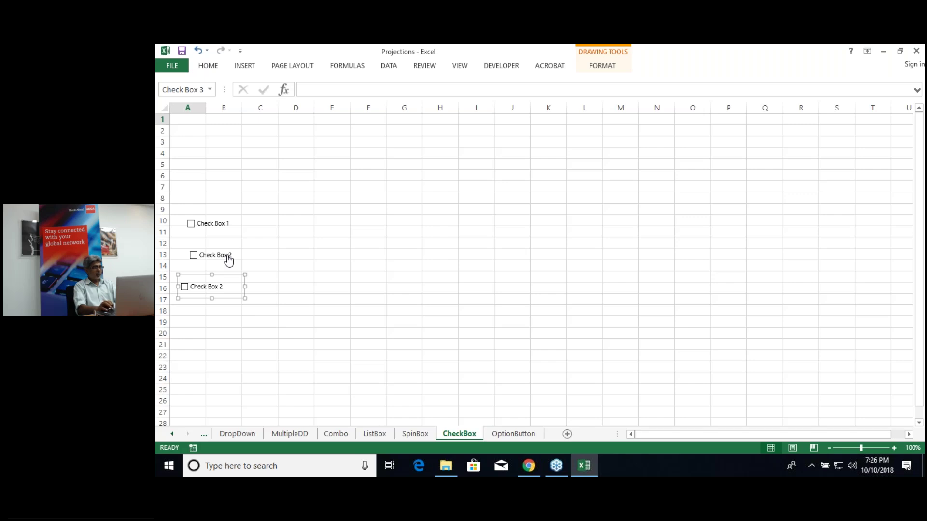
{"action": "left_click", "coordinate": [228, 260], "text": "ctrl"}
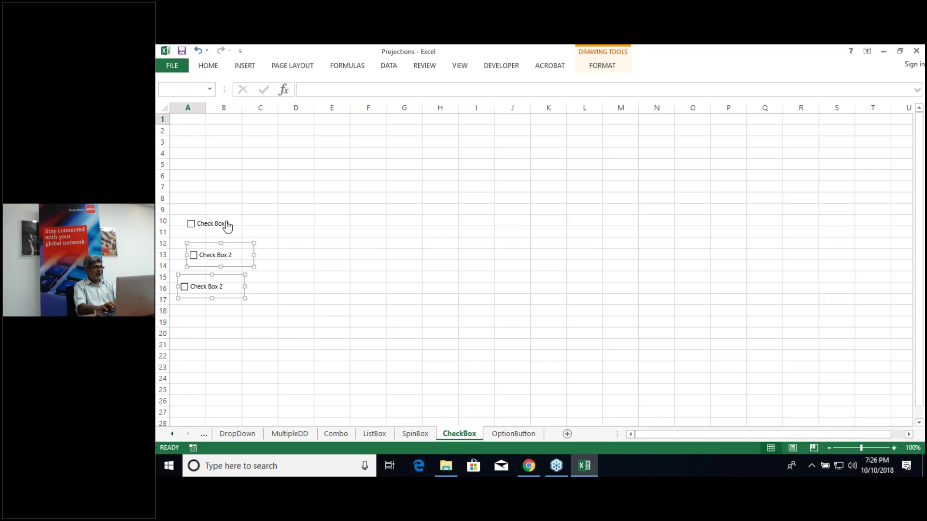
{"action": "left_click", "coordinate": [227, 225], "text": "ctrl"}
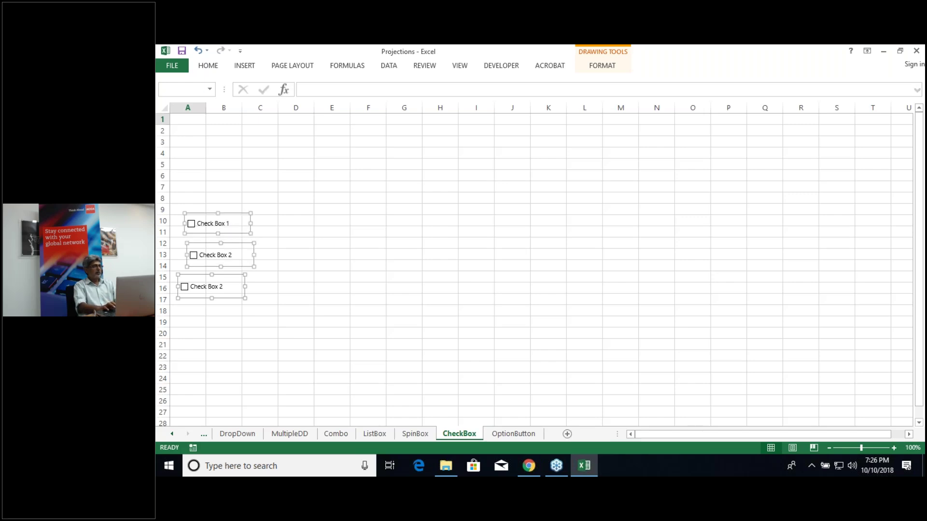
Step: Align the three check boxes on their left edges
{"action": "left_click", "coordinate": [603, 66]}
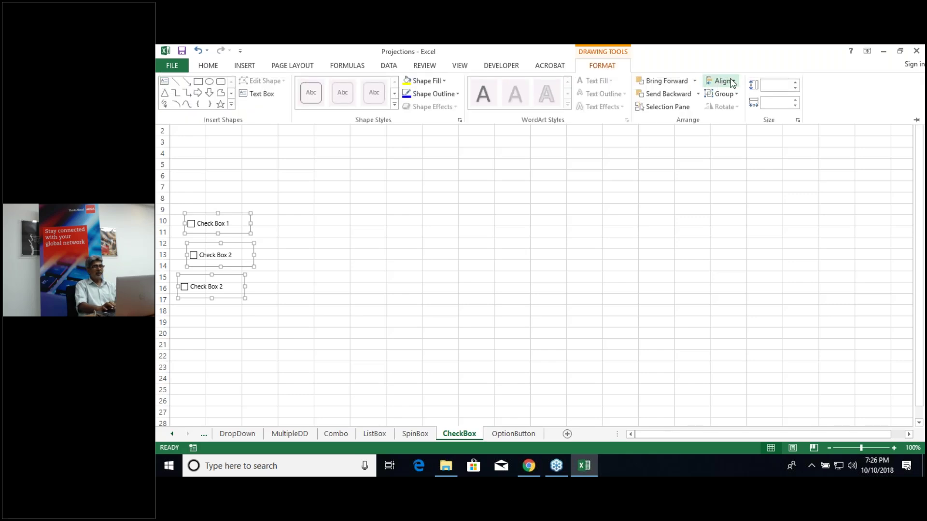
{"action": "left_click", "coordinate": [734, 83]}
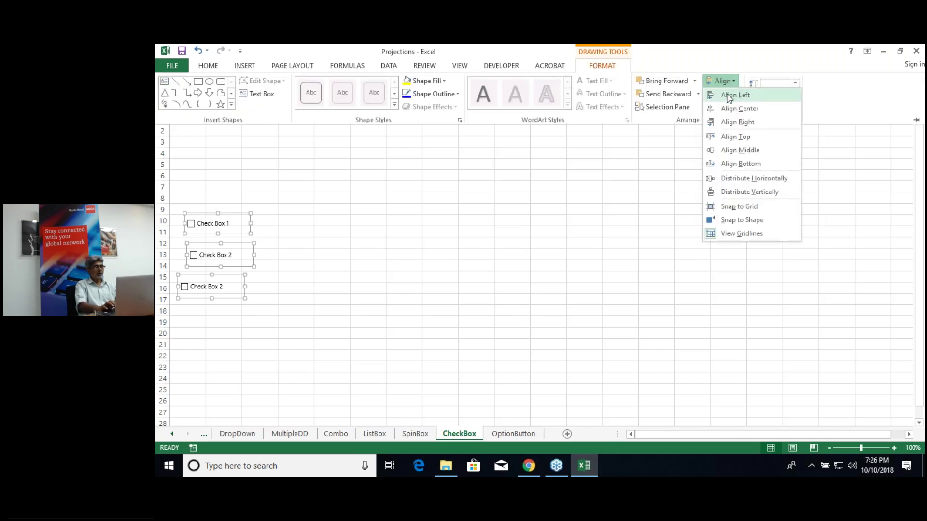
{"action": "left_click", "coordinate": [729, 96]}
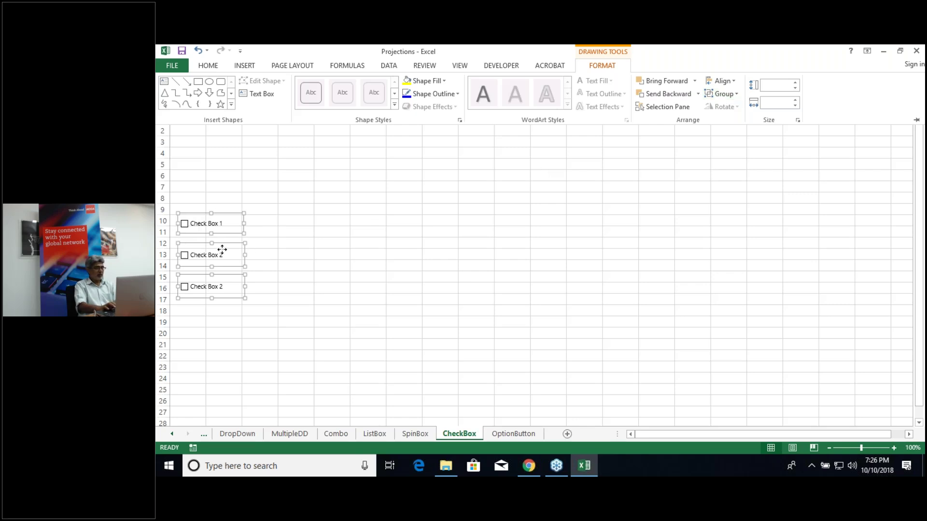
{"action": "key", "text": "ctrl+F1"}
{"action": "left_click", "coordinate": [328, 241]}
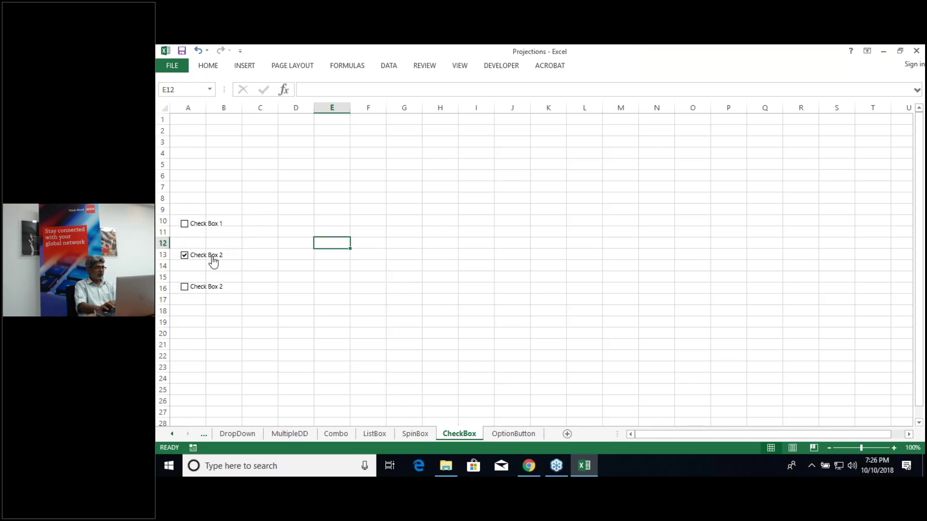
Step: Reselect all three check boxes and give them a light green shape fill
{"action": "left_click", "coordinate": [212, 261]}
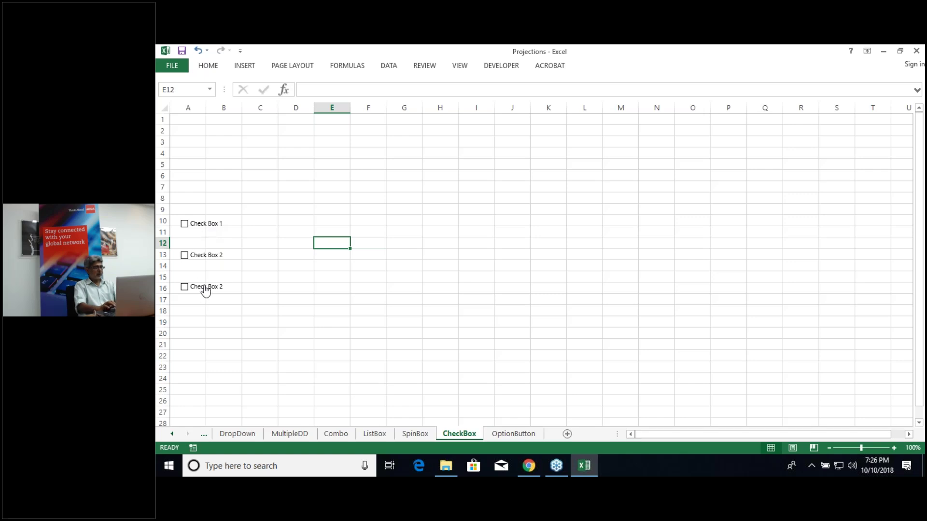
{"action": "left_click", "coordinate": [205, 289], "text": "ctrl"}
{"action": "left_click", "coordinate": [209, 259], "text": "ctrl"}
{"action": "left_click", "coordinate": [207, 226], "text": "ctrl"}
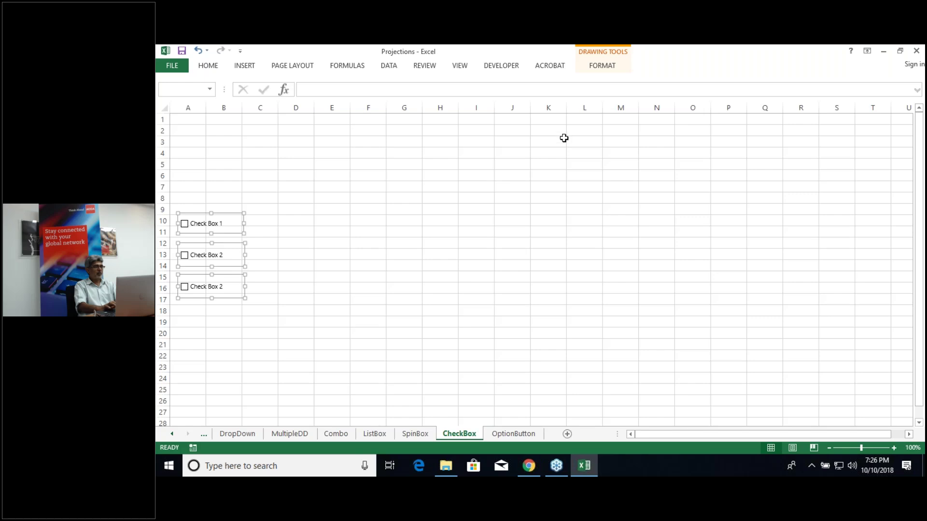
{"action": "left_click", "coordinate": [599, 70]}
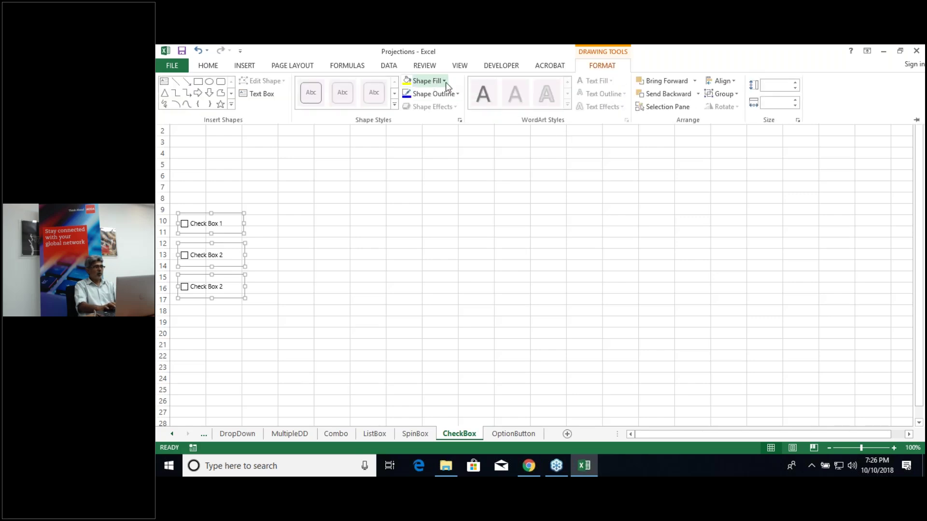
{"action": "left_click", "coordinate": [445, 82]}
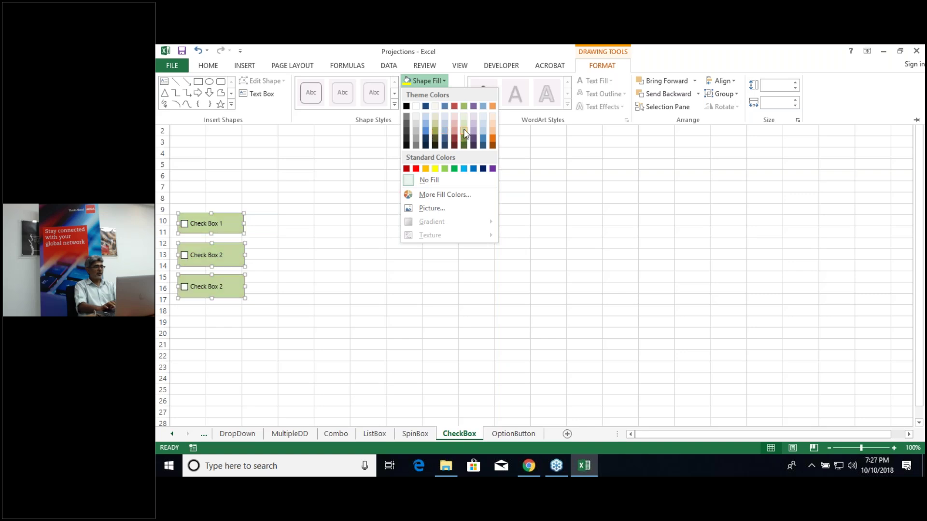
{"action": "left_click", "coordinate": [464, 134]}
{"action": "key", "text": "ctrl+F1"}
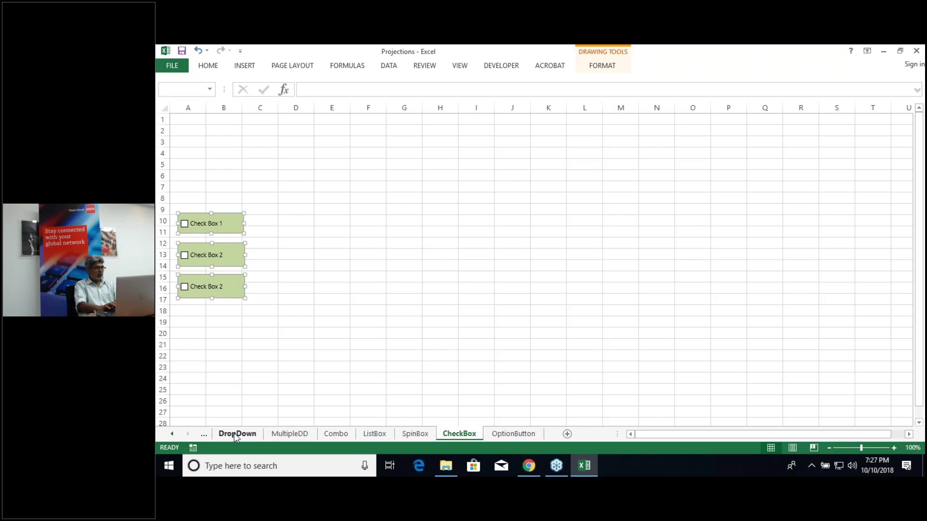
{"action": "left_click", "coordinate": [172, 433]}
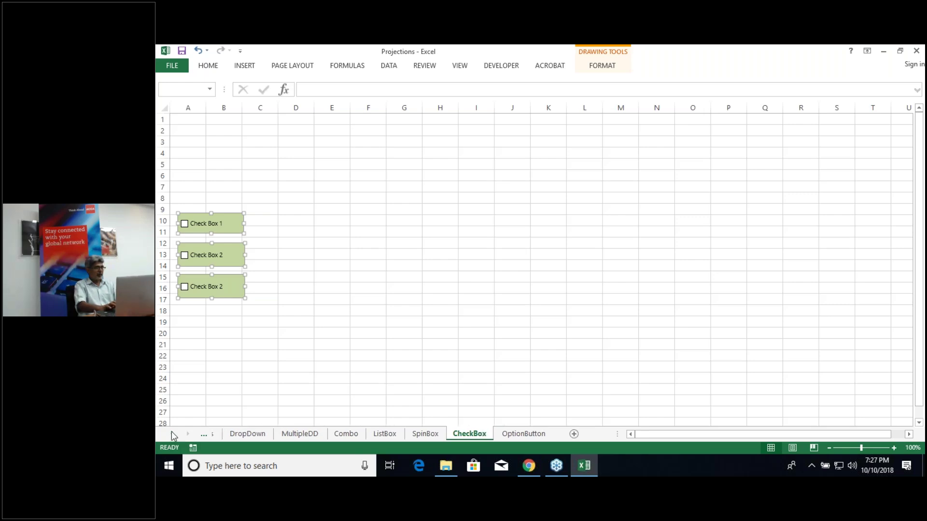
{"action": "left_click", "coordinate": [243, 434]}
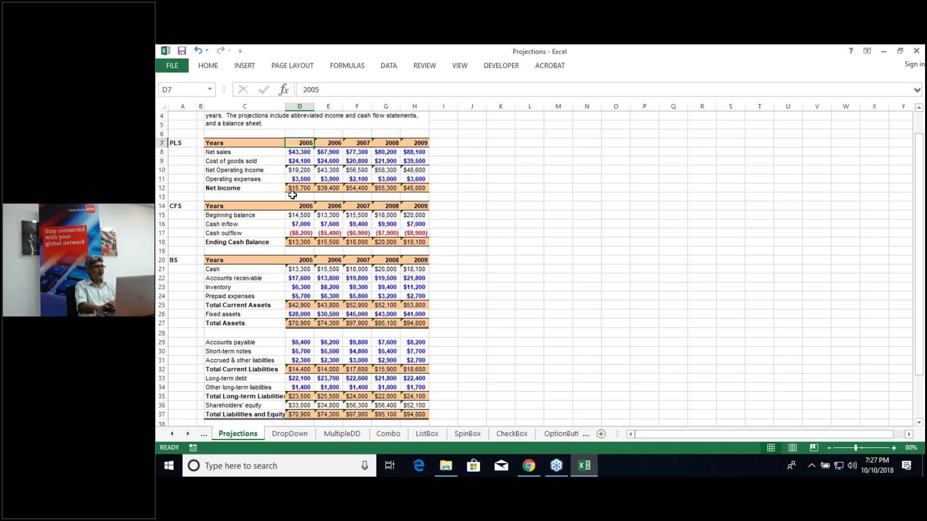
{"action": "right_click", "coordinate": [520, 437]}
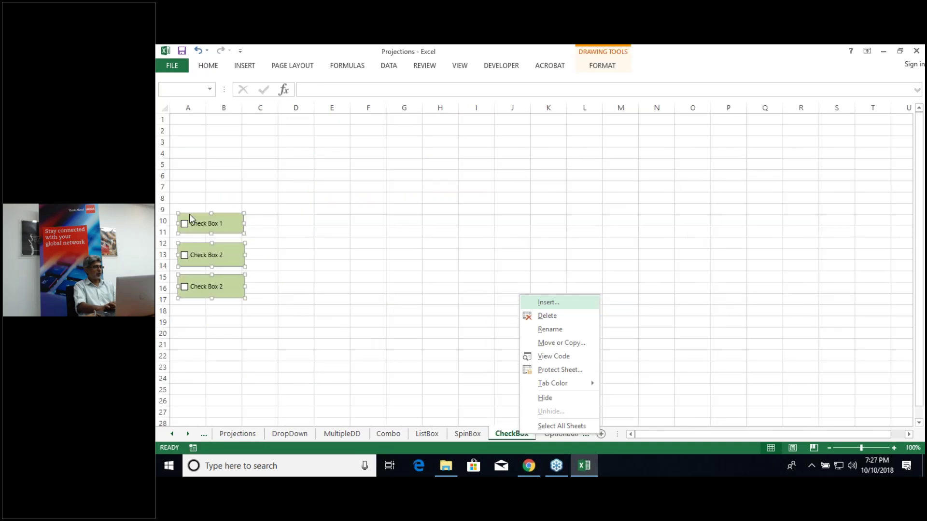
{"action": "key", "text": "Escape"}
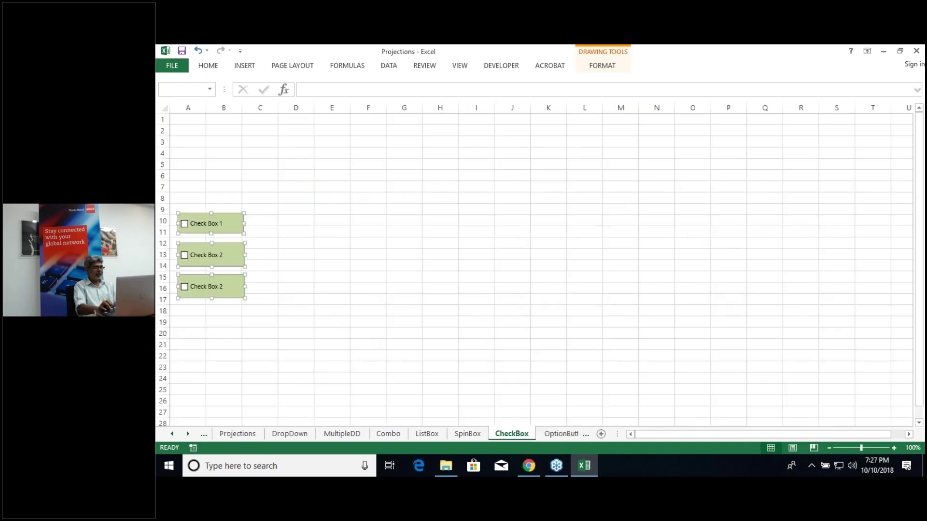
{"action": "right_click", "coordinate": [207, 224]}
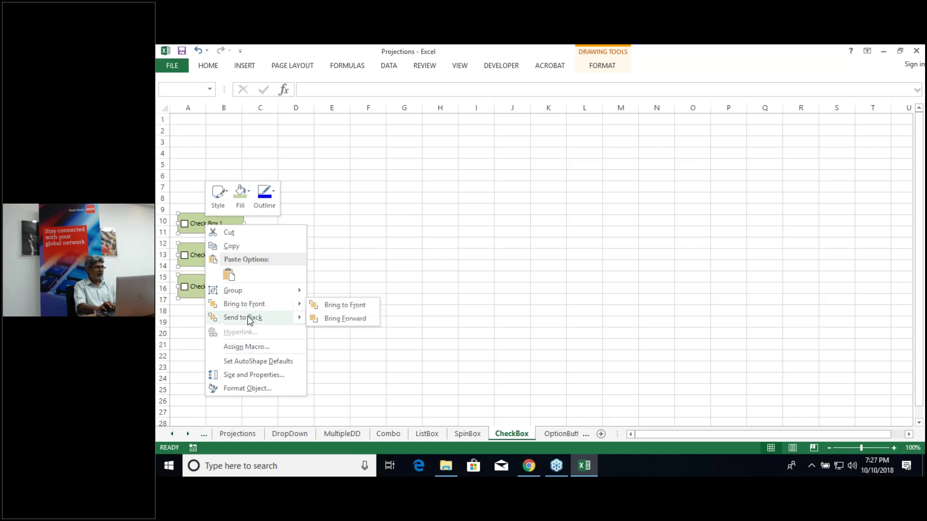
{"action": "key", "text": "Escape"}
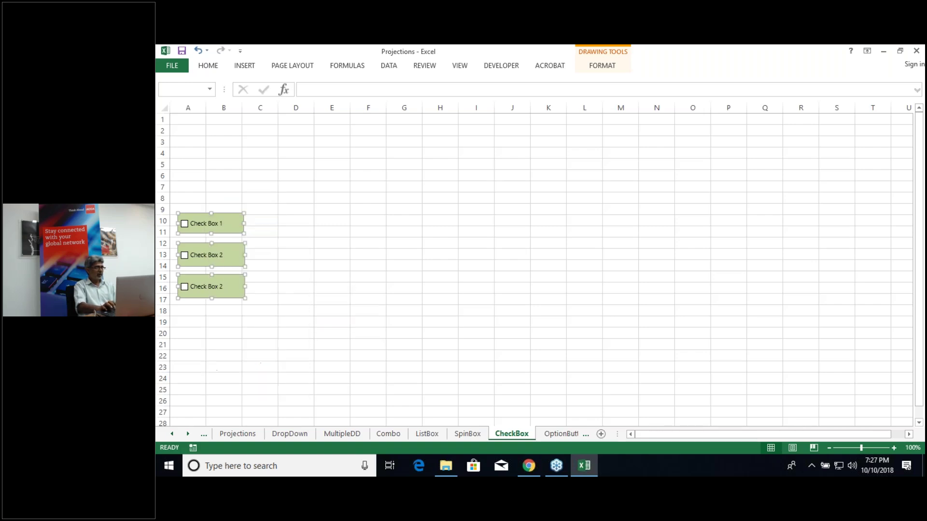
{"action": "left_click", "coordinate": [304, 221]}
Step: Replace the first check box's default caption with Net Sales
{"action": "double_click", "coordinate": [203, 226]}
{"action": "right_click", "coordinate": [204, 224]}
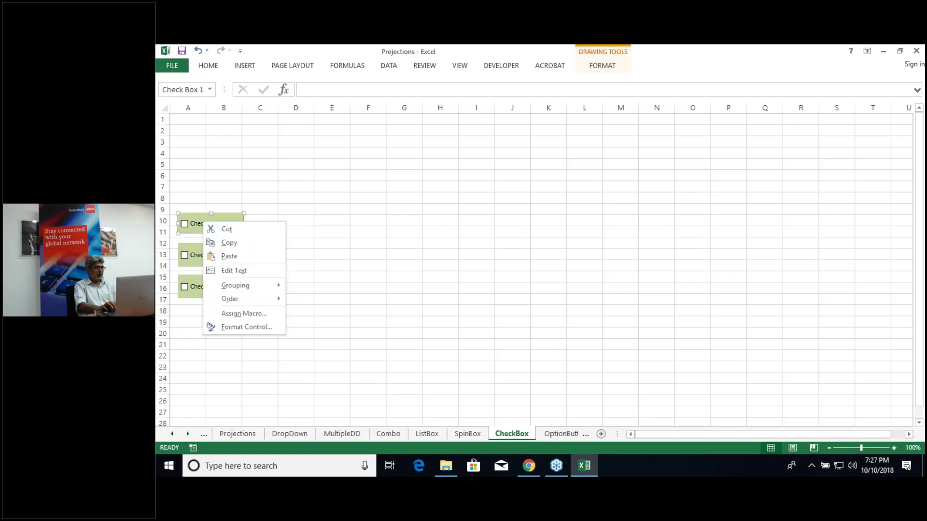
{"action": "left_click", "coordinate": [251, 272]}
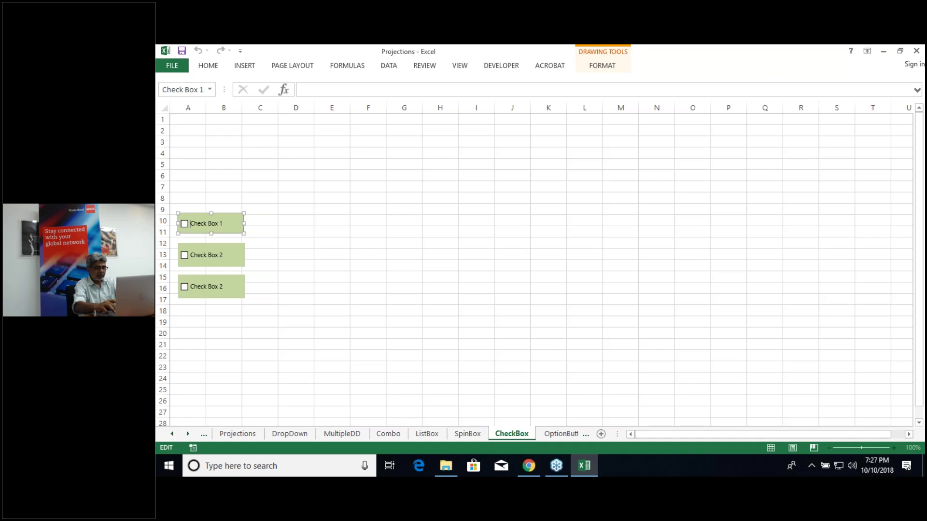
{"action": "key", "text": "Delete"}
{"action": "key", "text": "Delete"}
{"action": "key", "text": "Delete"}
{"action": "key", "text": "Delete"}
{"action": "key", "text": "Delete"}
{"action": "key", "text": "Delete"}
{"action": "key", "text": "Delete"}
{"action": "key", "text": "Delete"}
{"action": "key", "text": "Delete"}
{"action": "key", "text": "Delete"}
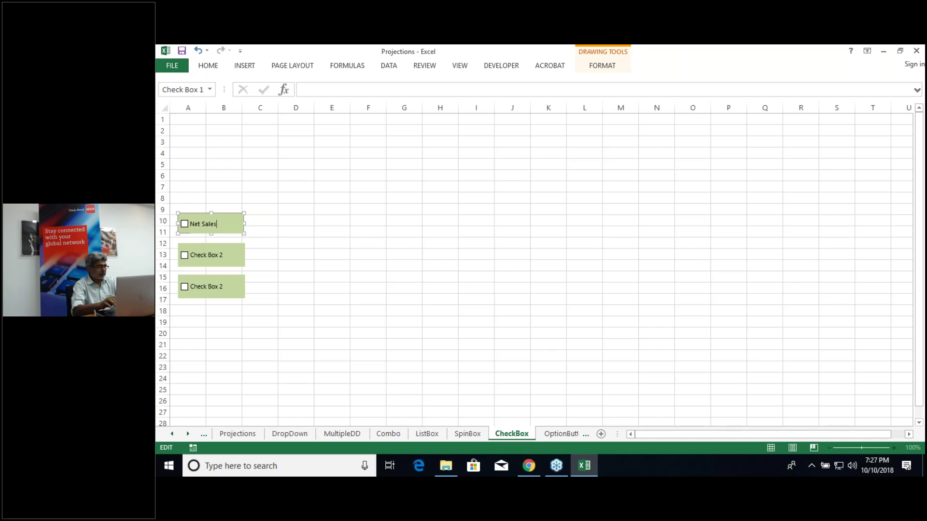
Step: Relabel the second check box COGS
{"action": "right_click", "coordinate": [224, 261]}
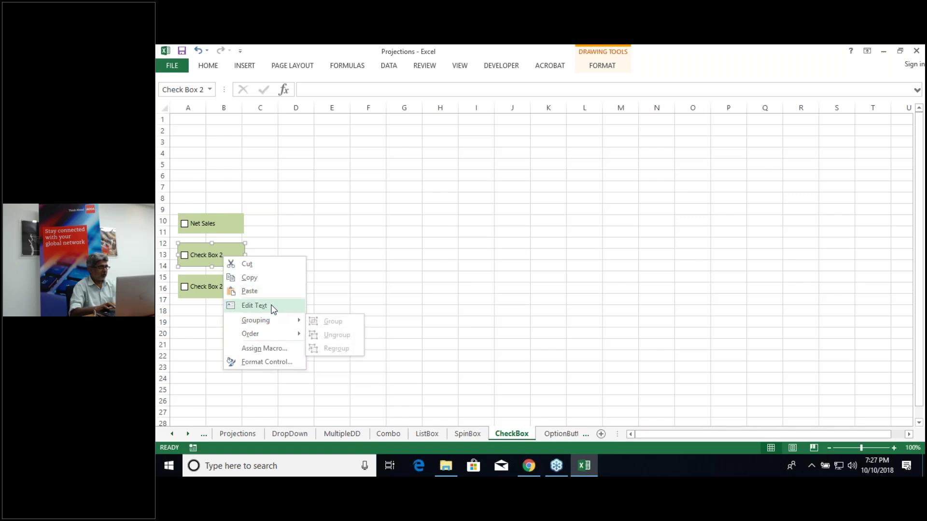
{"action": "left_click", "coordinate": [270, 306]}
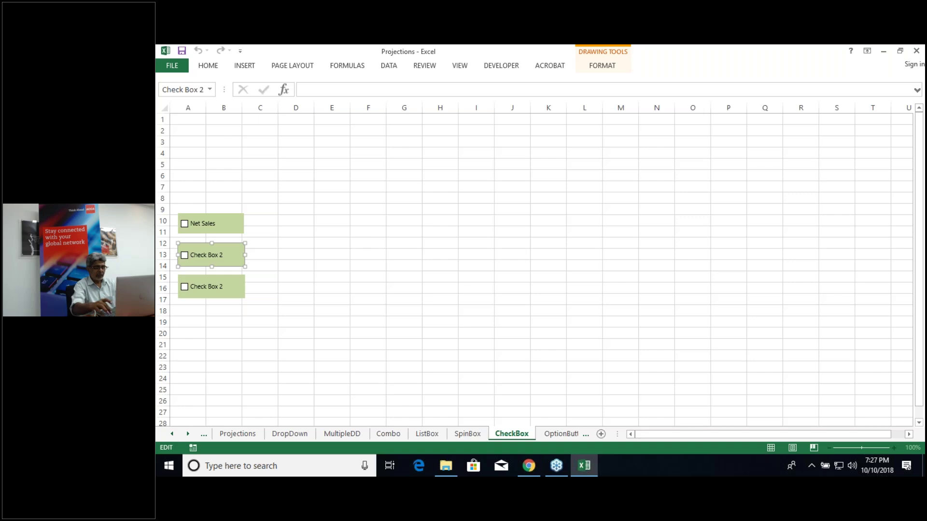
{"action": "key", "text": "Delete"}
{"action": "key", "text": "Delete"}
{"action": "key", "text": "Delete"}
{"action": "key", "text": "Delete"}
{"action": "key", "text": "Delete"}
{"action": "key", "text": "Delete"}
{"action": "key", "text": "Delete"}
{"action": "key", "text": "Delete"}
{"action": "key", "text": "Delete"}
{"action": "key", "text": "Delete"}
{"action": "key", "text": "Delete"}
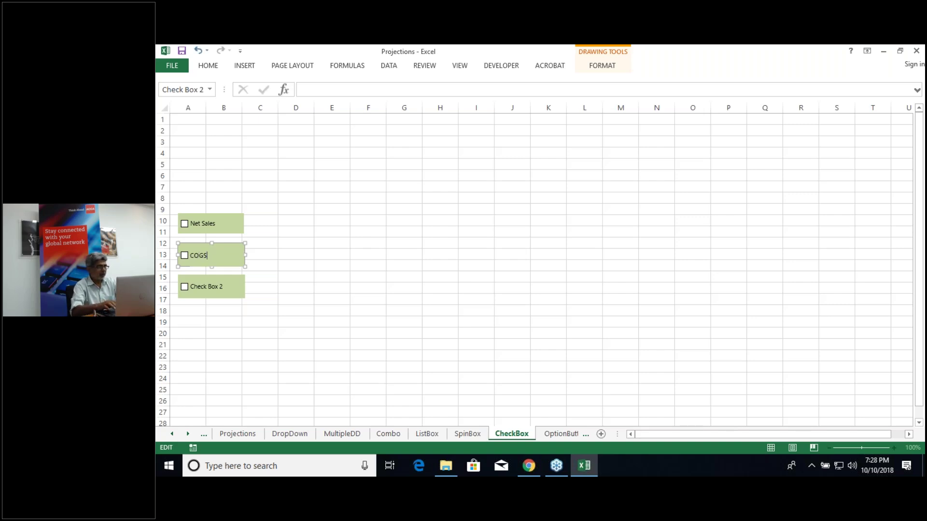
{"action": "left_click", "coordinate": [279, 337]}
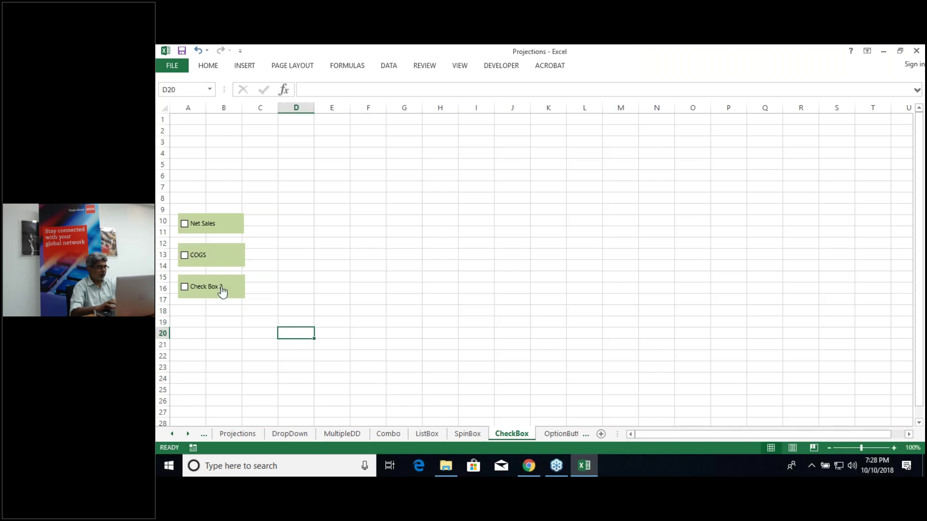
Step: Relabel the third check box Net Income and tick Net Sales
{"action": "right_click", "coordinate": [222, 287]}
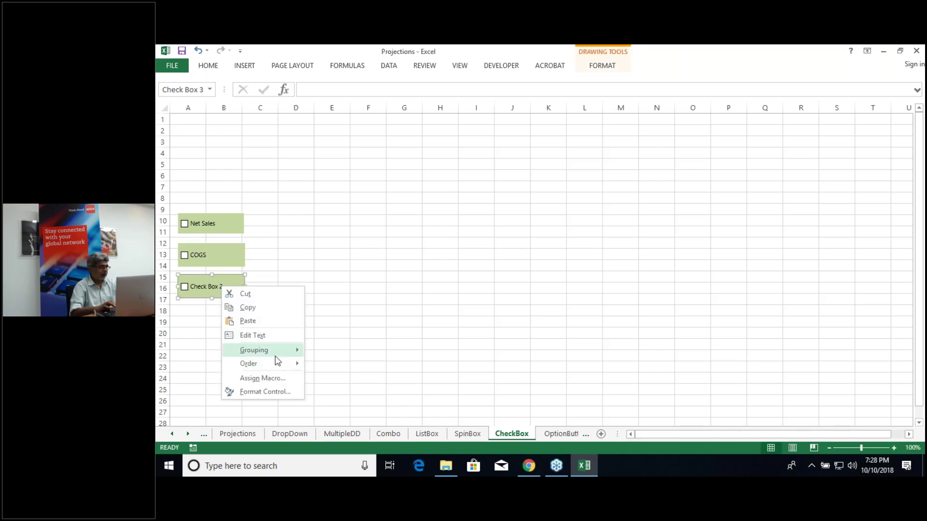
{"action": "left_click", "coordinate": [271, 336]}
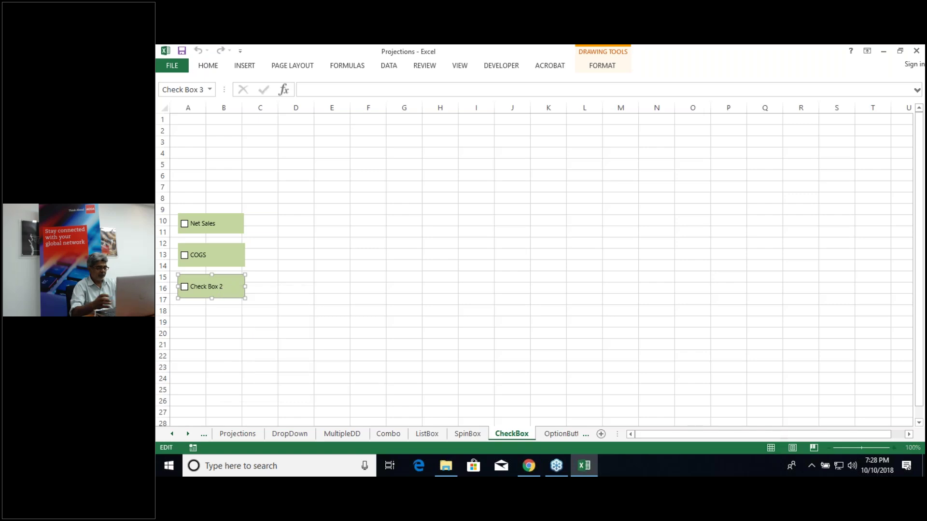
{"action": "key", "text": "Delete"}
{"action": "key", "text": "Delete"}
{"action": "key", "text": "Delete"}
{"action": "key", "text": "Delete"}
{"action": "key", "text": "Delete"}
{"action": "key", "text": "Delete"}
{"action": "key", "text": "Delete"}
{"action": "key", "text": "Delete"}
{"action": "key", "text": "Delete"}
{"action": "key", "text": "Delete"}
{"action": "key", "text": "Delete"}
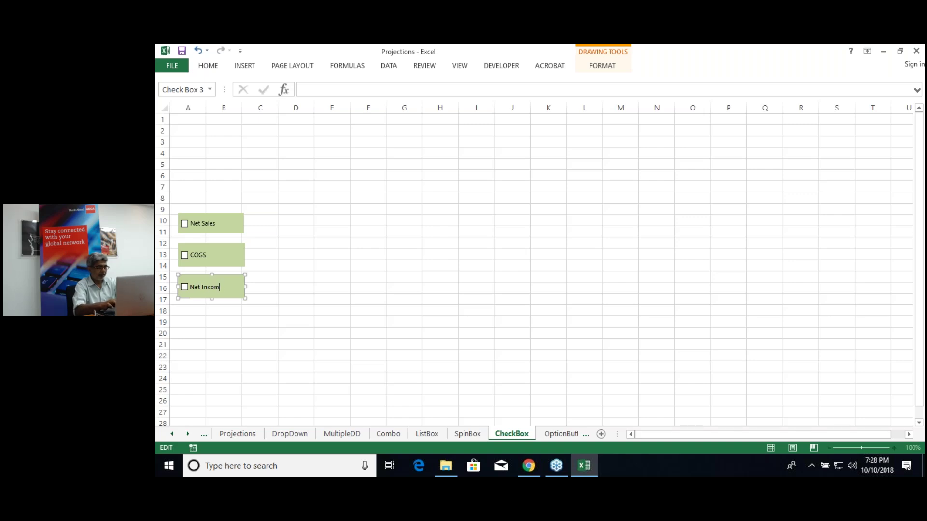
{"action": "type", "text": "Net Income"}
{"action": "left_click", "coordinate": [237, 334]}
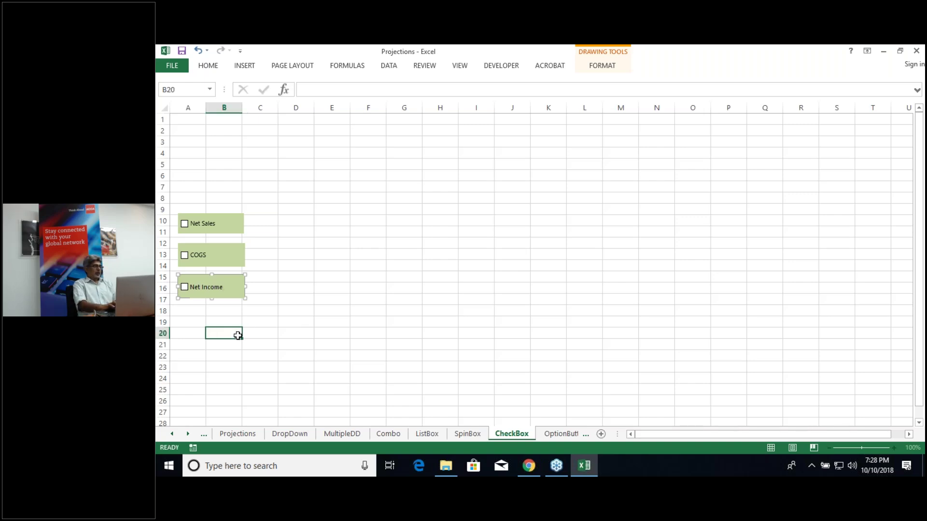
{"action": "left_click", "coordinate": [185, 226]}
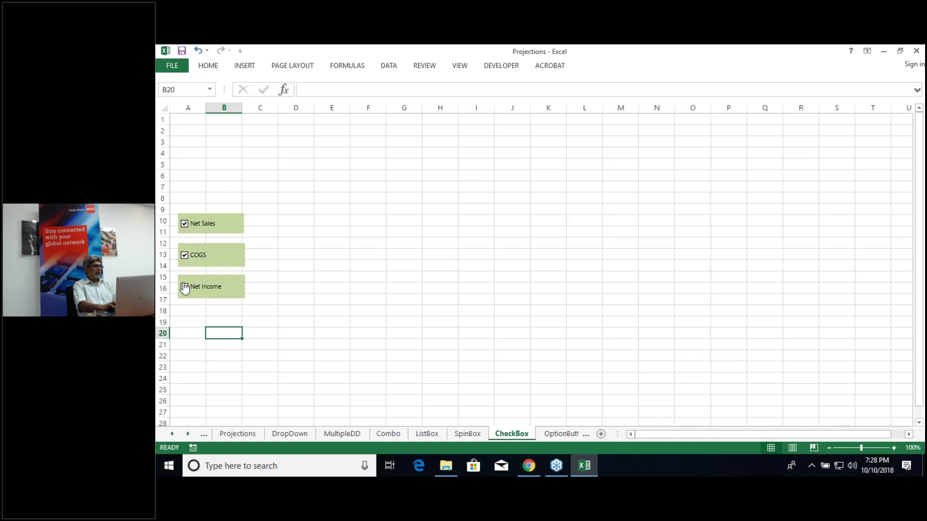
Step: Tick Net Income and untick Net Sales, leaving COGS and Net Income ticked
{"action": "left_click", "coordinate": [185, 288]}
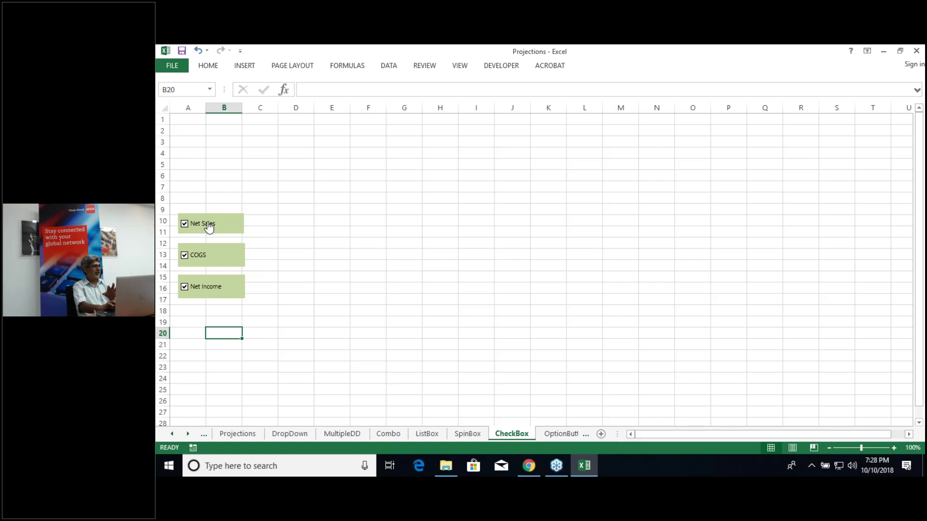
{"action": "left_click", "coordinate": [184, 224]}
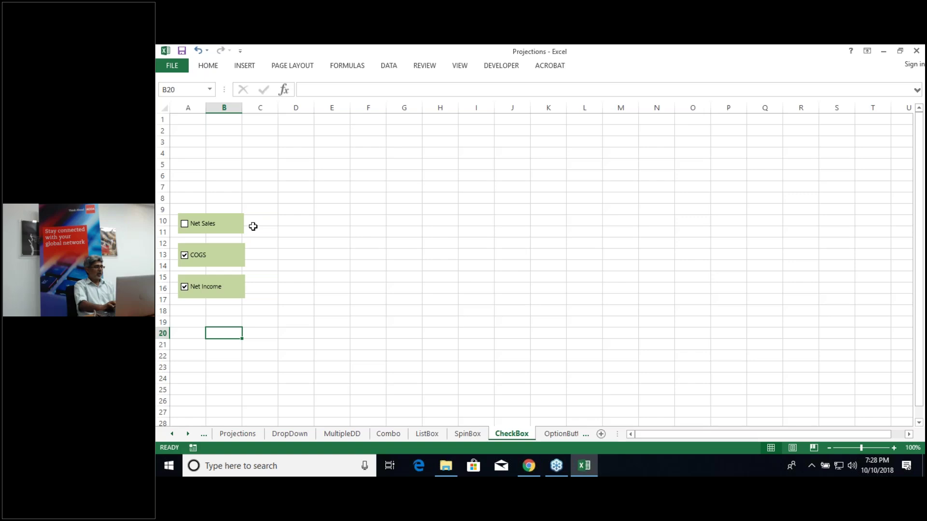
{"action": "right_click", "coordinate": [233, 230]}
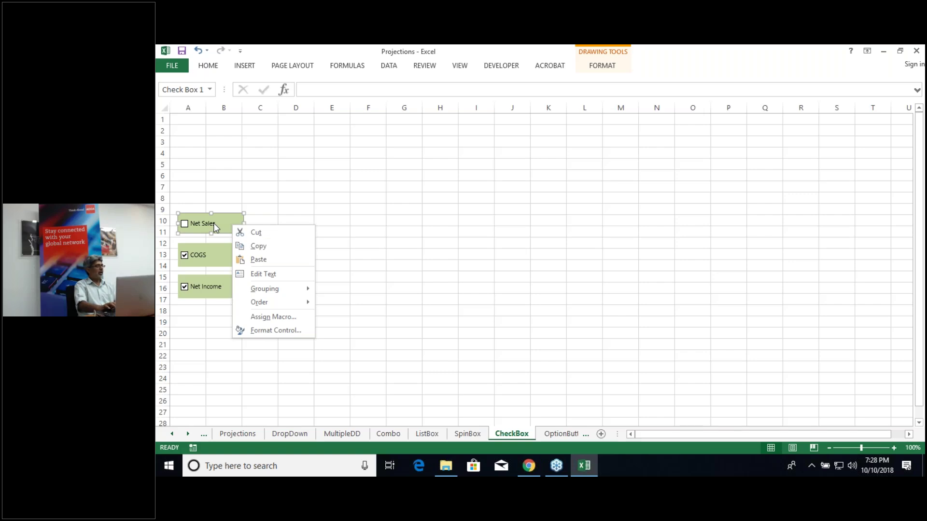
Step: Link the Net Sales check box to $C$10 and test it, leaving FALSE
{"action": "left_click", "coordinate": [256, 330]}
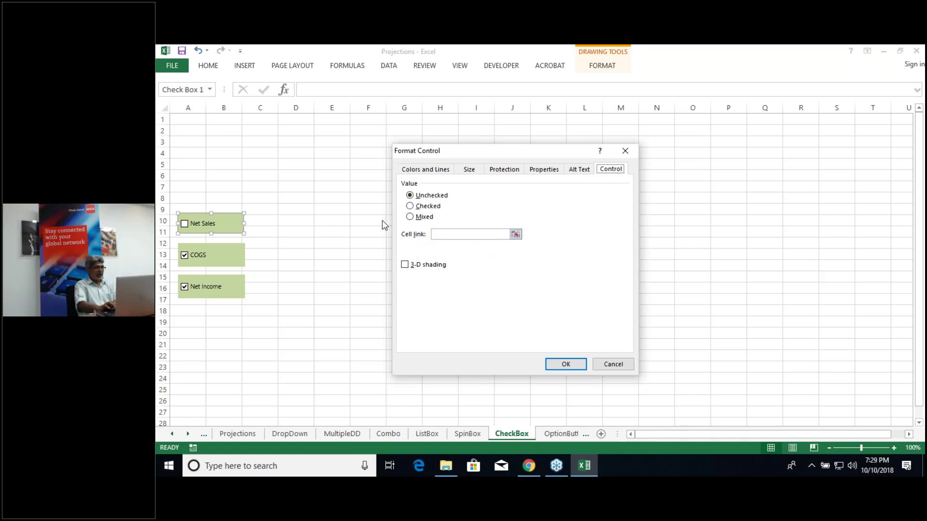
{"action": "left_click", "coordinate": [517, 235]}
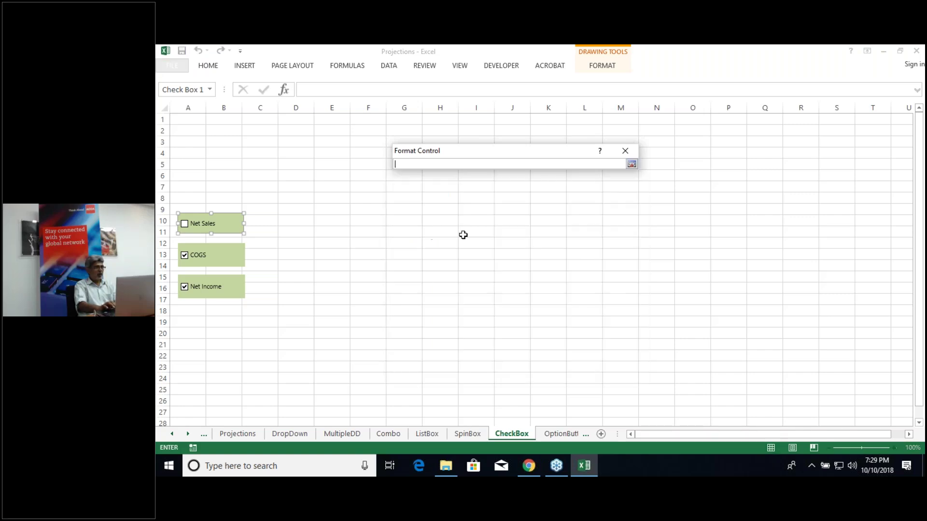
{"action": "left_click", "coordinate": [264, 220]}
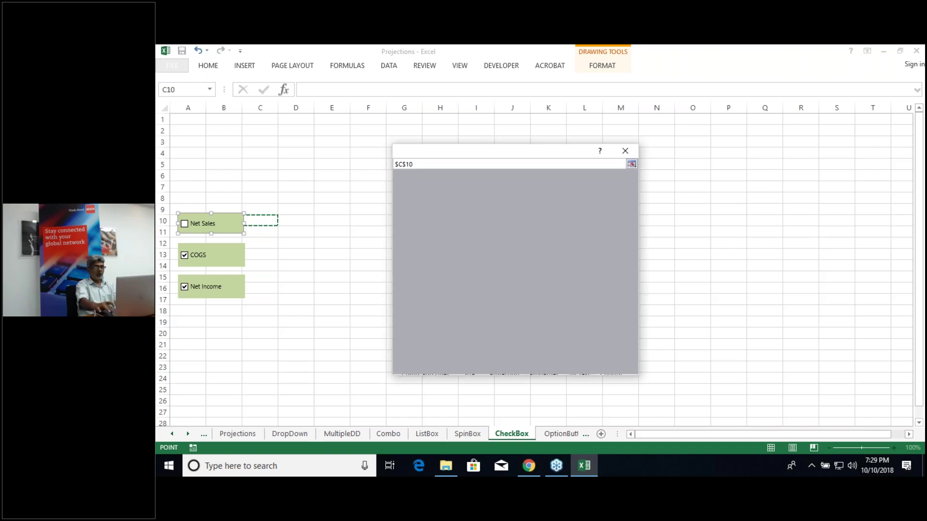
{"action": "key", "text": "Return"}
{"action": "key", "text": "Return"}
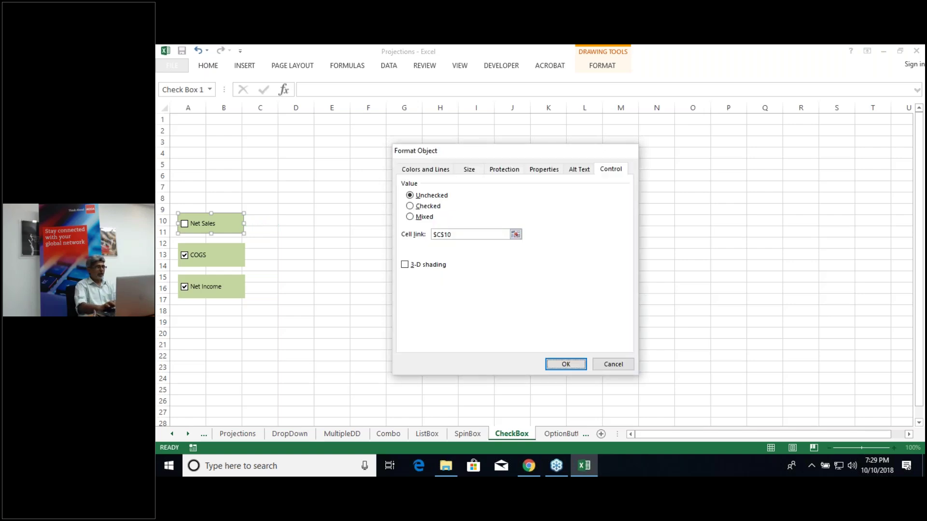
{"action": "key", "text": "Escape"}
{"action": "left_click", "coordinate": [184, 225]}
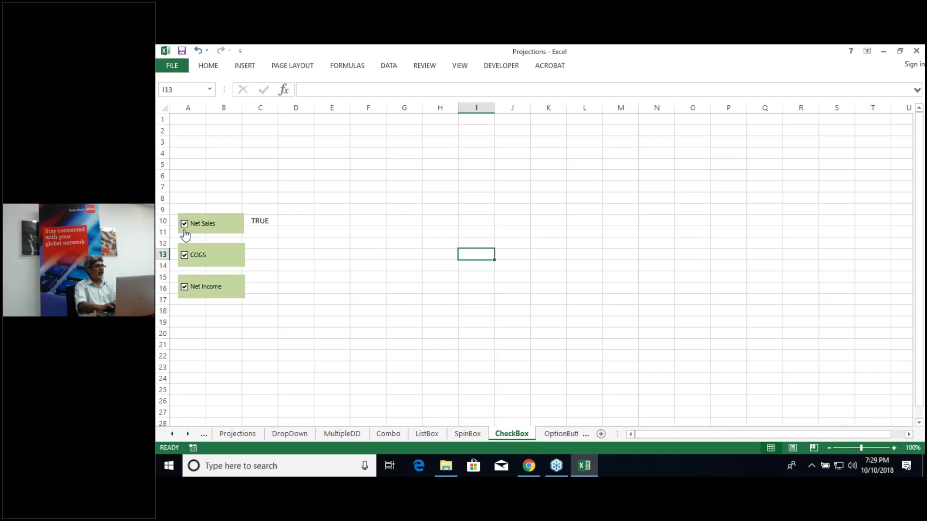
{"action": "left_click", "coordinate": [185, 226]}
Step: Link the COGS check box to $C$13 and tick it so C13 shows TRUE
{"action": "right_click", "coordinate": [221, 262]}
{"action": "right_click", "coordinate": [241, 265]}
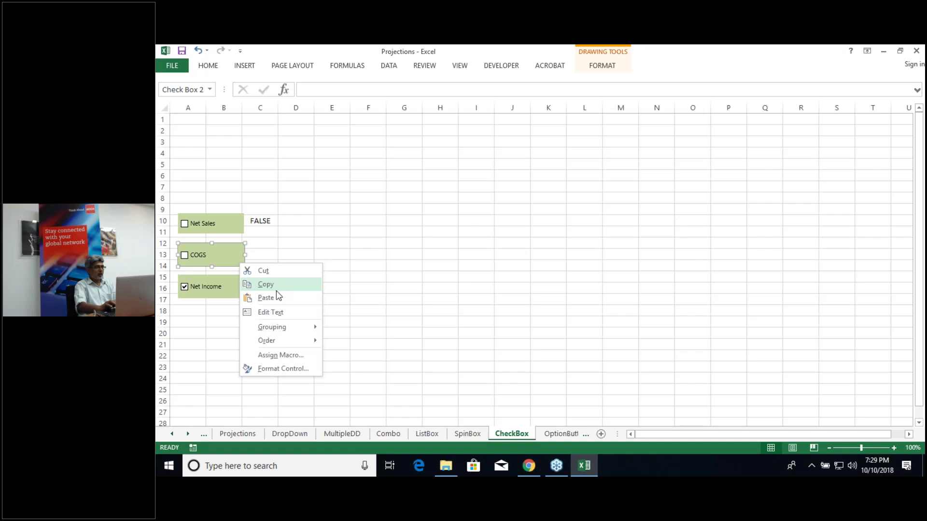
{"action": "left_click", "coordinate": [283, 370]}
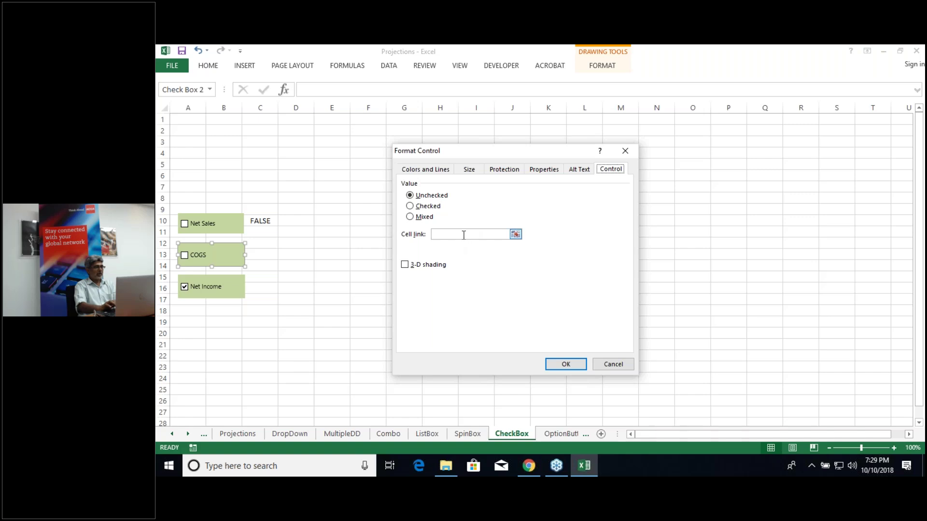
{"action": "left_click", "coordinate": [464, 235]}
{"action": "left_click", "coordinate": [265, 255]}
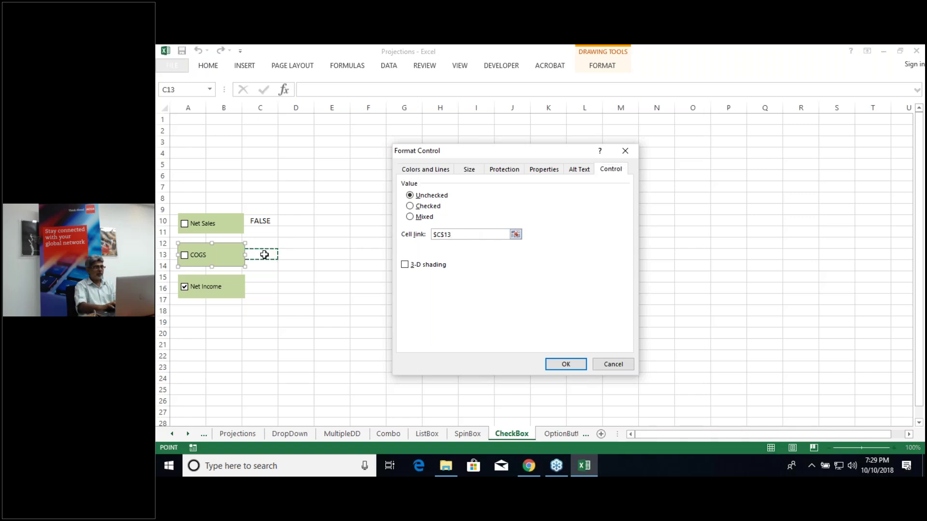
{"action": "key", "text": "Return"}
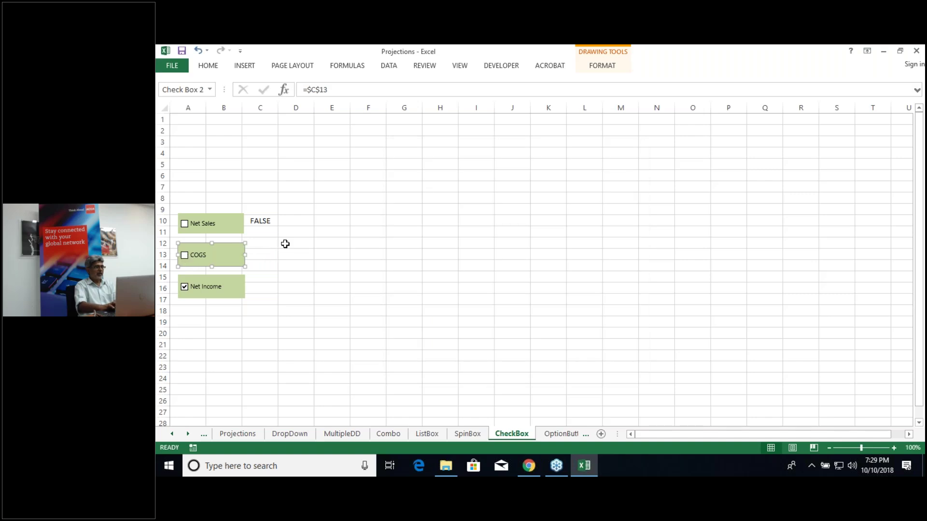
{"action": "left_click", "coordinate": [286, 244]}
{"action": "left_click", "coordinate": [184, 256]}
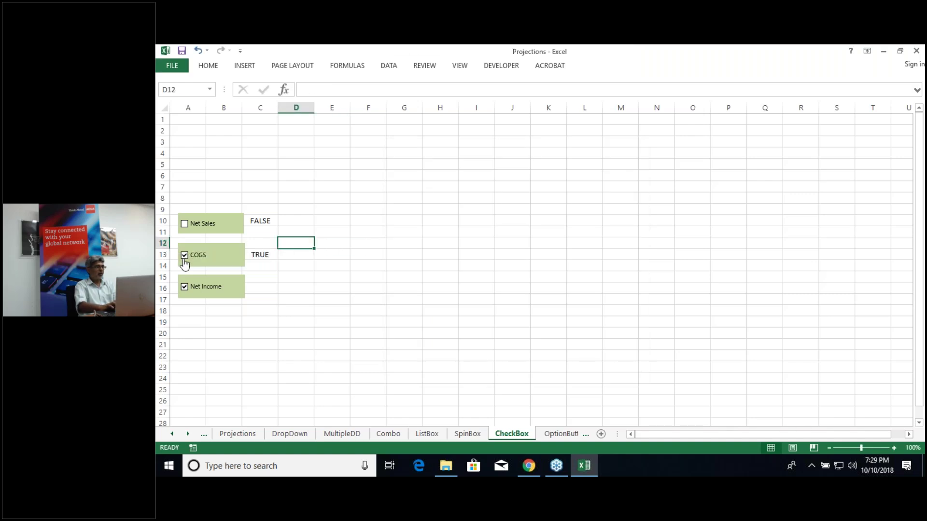
Step: Link the Net Income check box to $C$16 and tick it so C16 shows TRUE
{"action": "left_click", "coordinate": [238, 295]}
{"action": "right_click", "coordinate": [238, 293]}
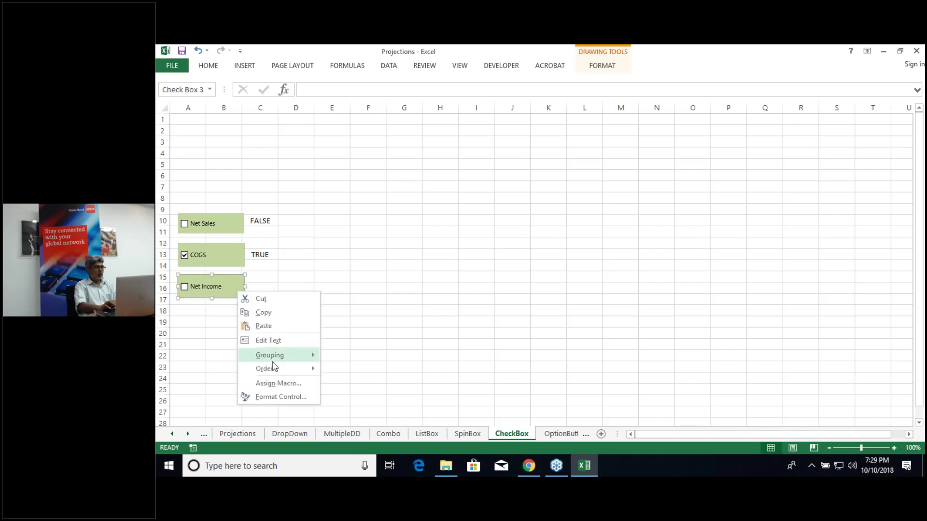
{"action": "left_click", "coordinate": [286, 397]}
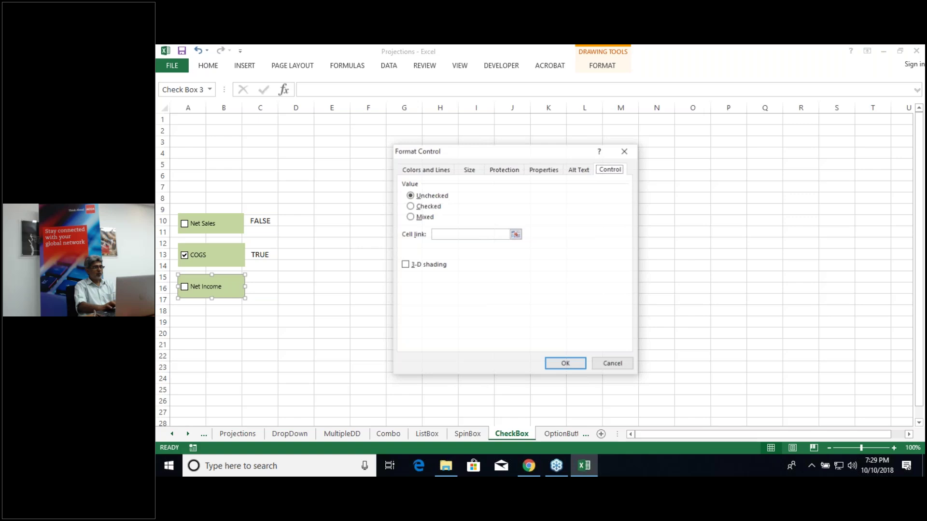
{"action": "left_click", "coordinate": [446, 234]}
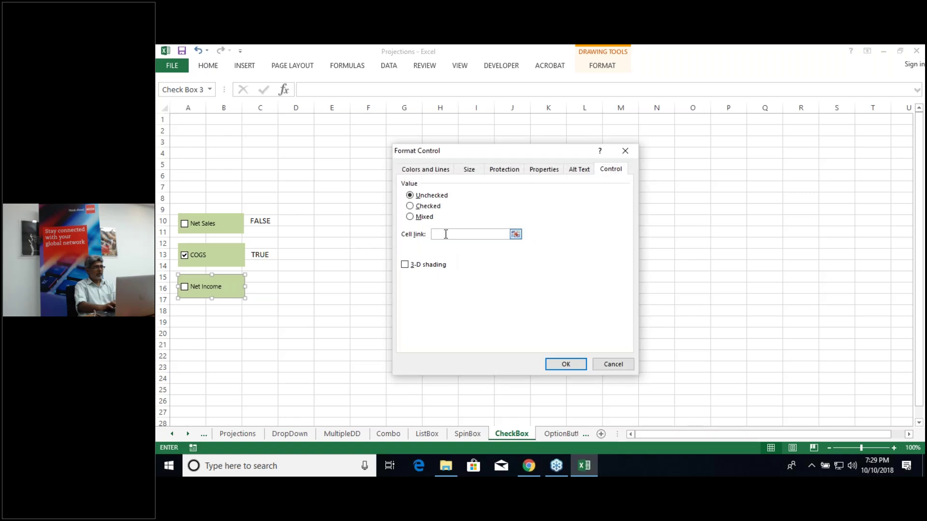
{"action": "left_click", "coordinate": [268, 288]}
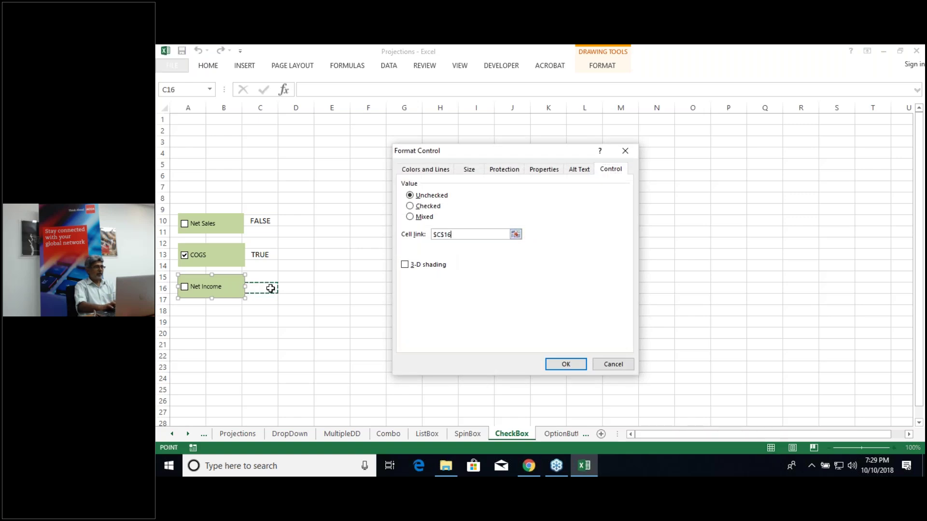
{"action": "left_click", "coordinate": [568, 365]}
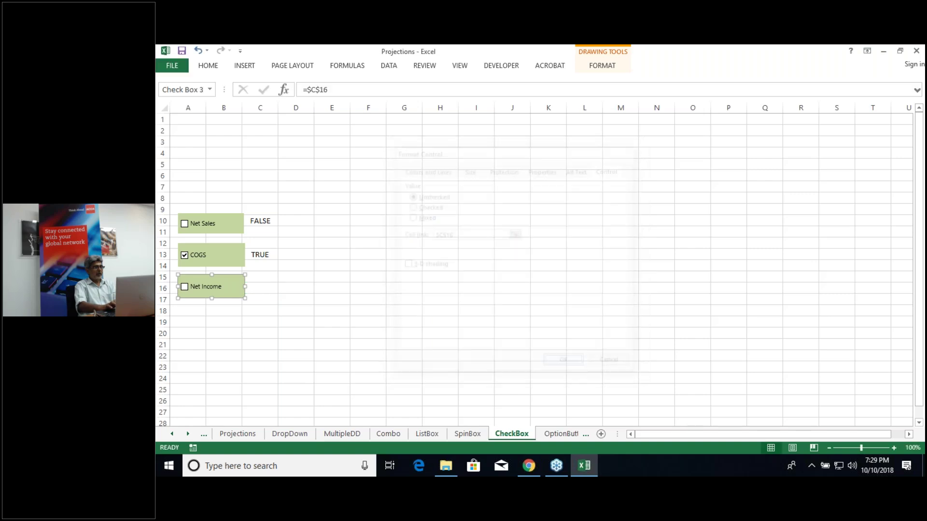
{"action": "left_click", "coordinate": [266, 328]}
{"action": "left_click", "coordinate": [184, 288]}
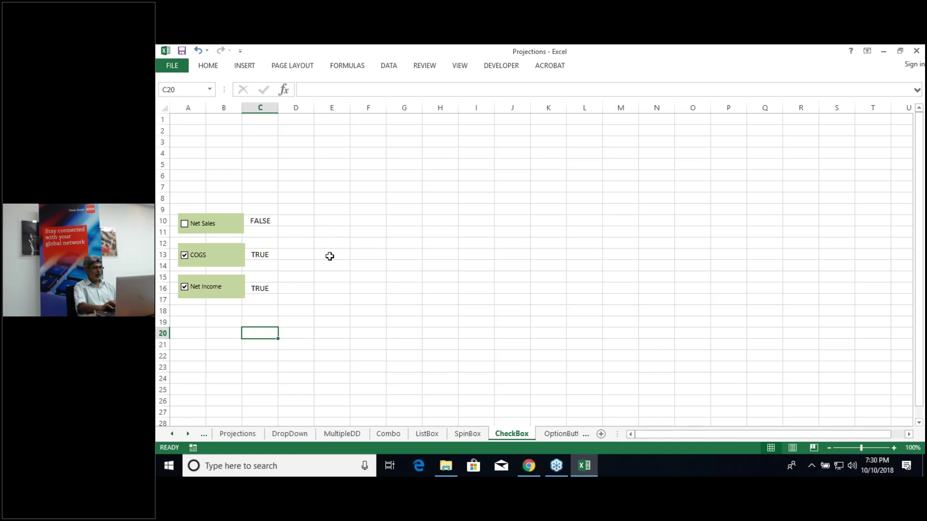
{"action": "left_click", "coordinate": [244, 435]}
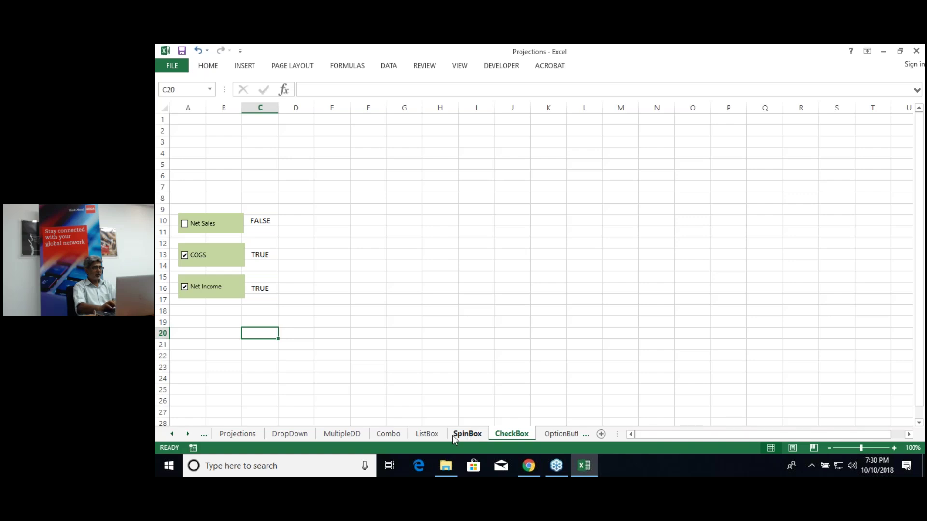
Step: Copy the Years 2005–2009 header row from C17 on the ListBox sheet
{"action": "left_click", "coordinate": [425, 436]}
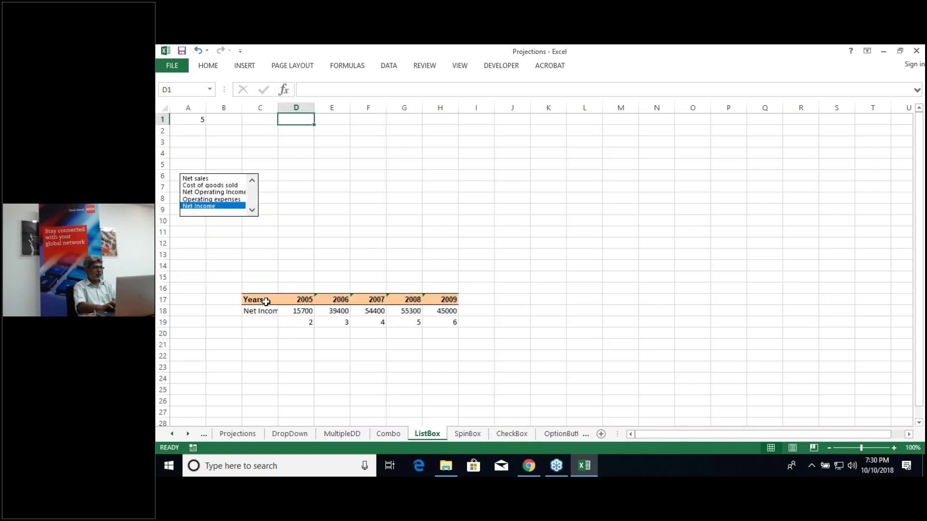
{"action": "left_click", "coordinate": [266, 302]}
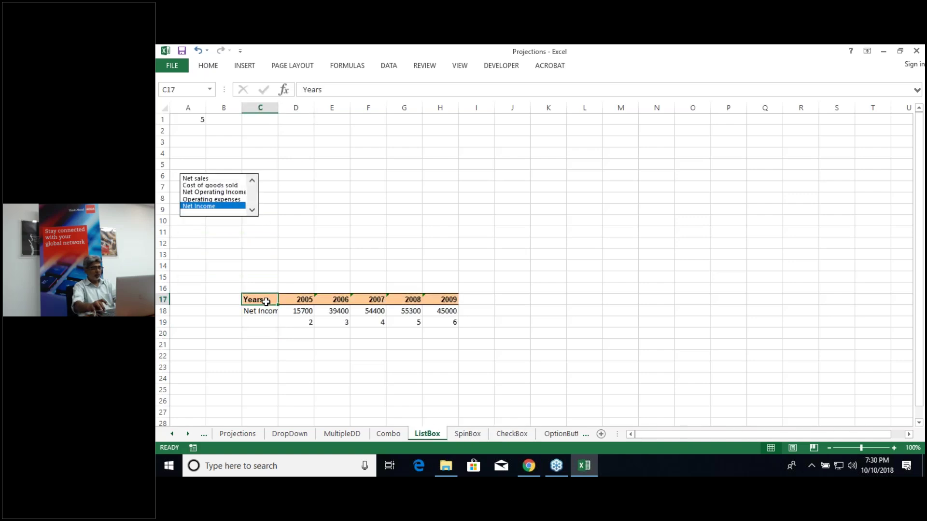
{"action": "key", "text": "ctrl+shift+Right"}
{"action": "key", "text": "ctrl+c"}
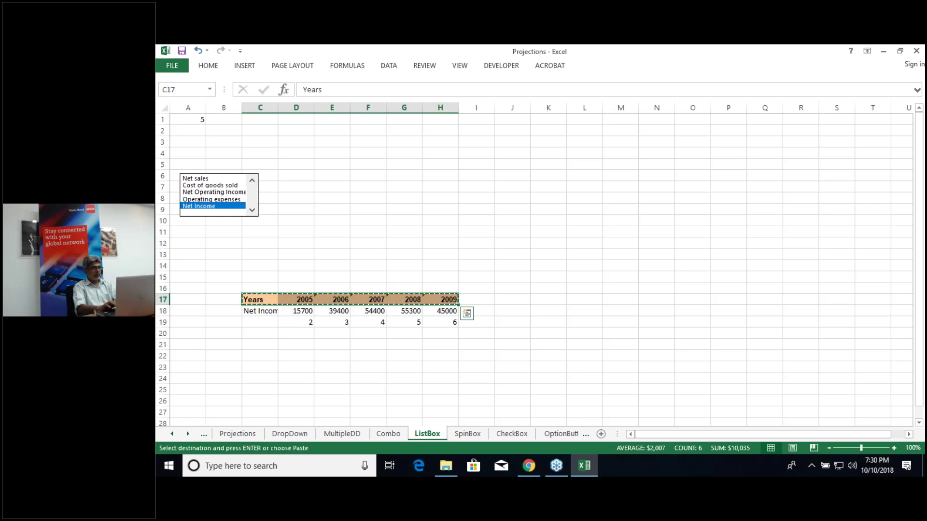
Step: Paste the Years row at D23 on CheckBox, then move it up to D19:I19
{"action": "left_click", "coordinate": [513, 434]}
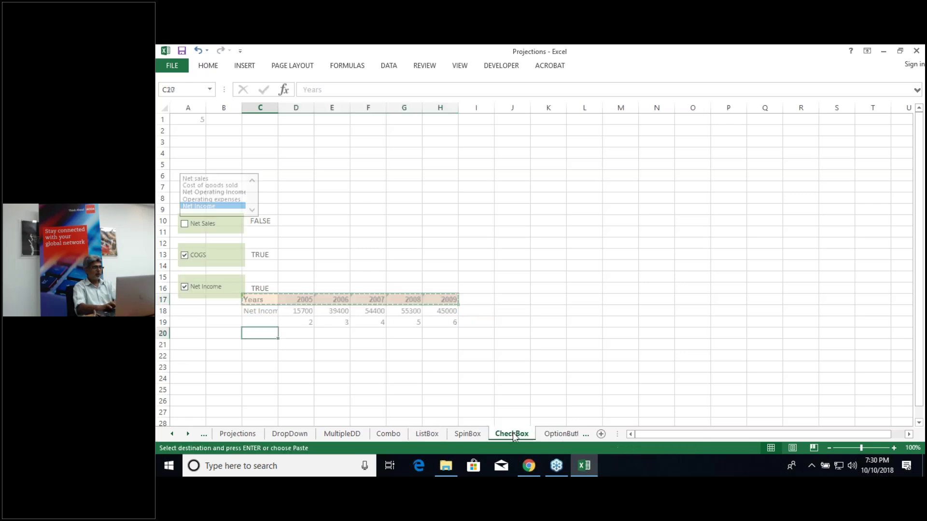
{"action": "left_click", "coordinate": [299, 366]}
{"action": "key", "text": "ctrl+v"}
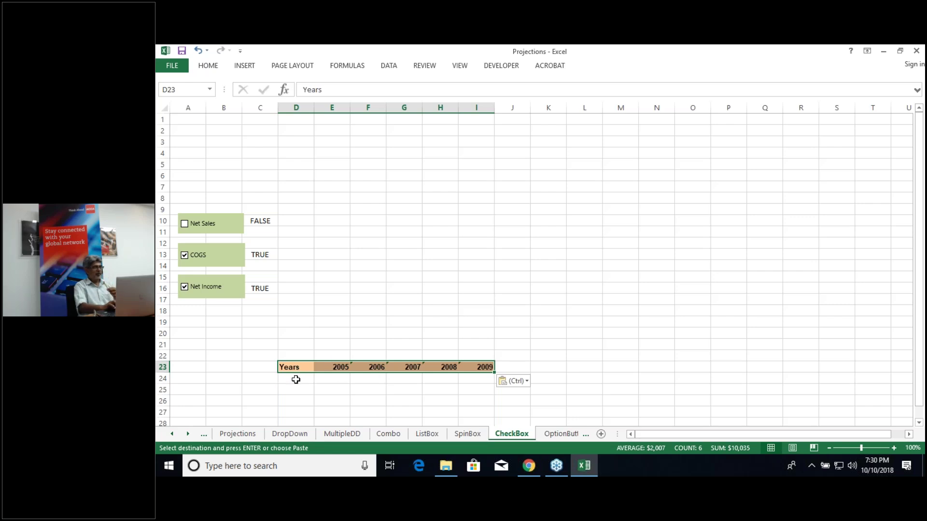
{"action": "left_click", "coordinate": [296, 380]}
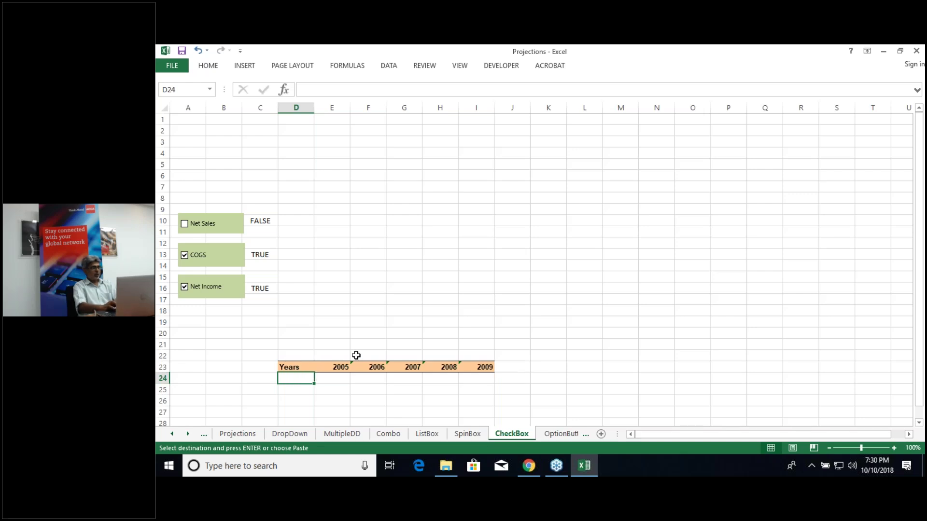
{"action": "key", "text": "ctrl+v"}
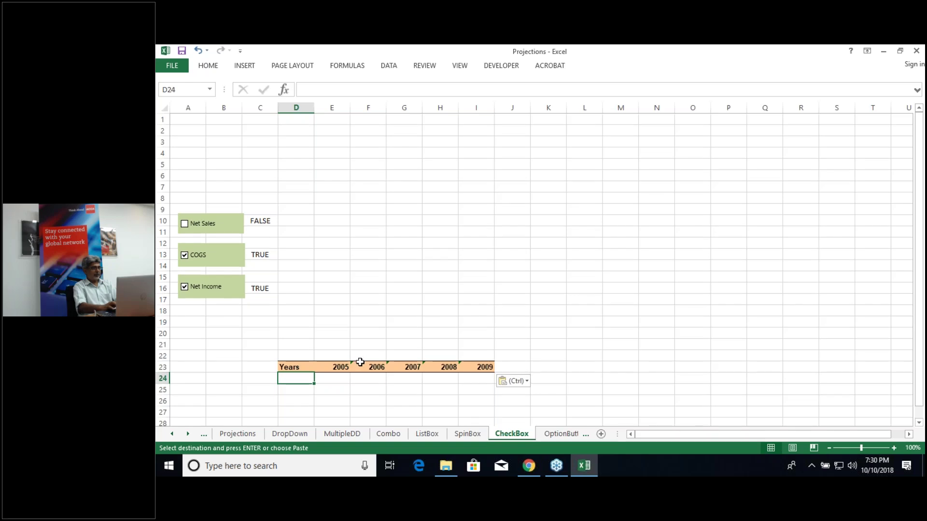
{"action": "left_click", "coordinate": [299, 367]}
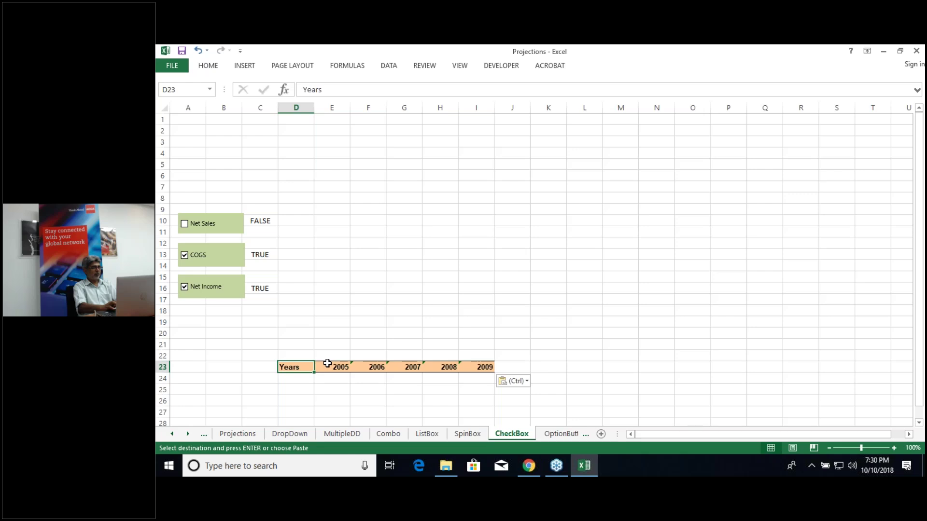
{"action": "left_click", "coordinate": [326, 365]}
{"action": "left_click", "coordinate": [290, 369]}
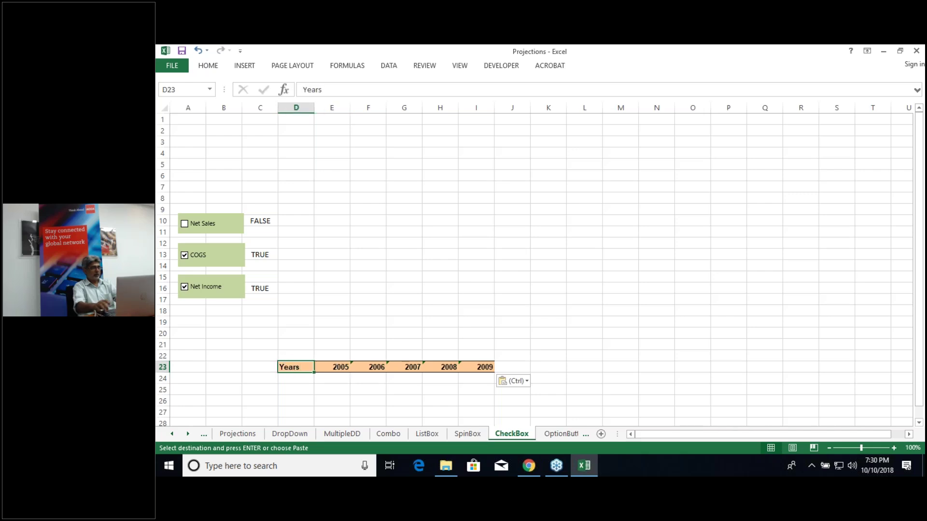
{"action": "key", "text": "ctrl+shift+Right"}
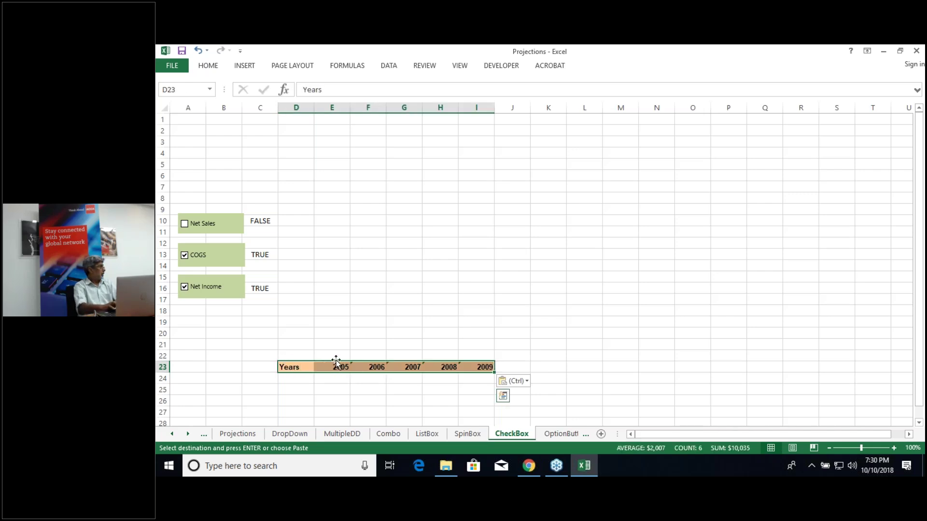
{"action": "left_click_drag", "start_coordinate": [338, 362], "coordinate": [347, 324]}
Step: Enter =IF(C10=TRUE,Projections!C8," ") in D20, then toggle Net Sales on and off to test it
{"action": "left_click", "coordinate": [299, 335]}
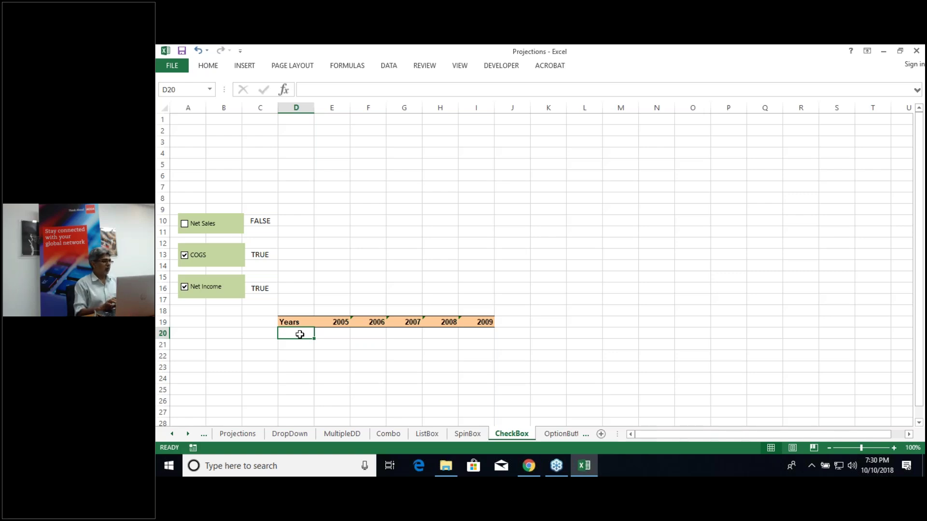
{"action": "type", "text": "=if"}
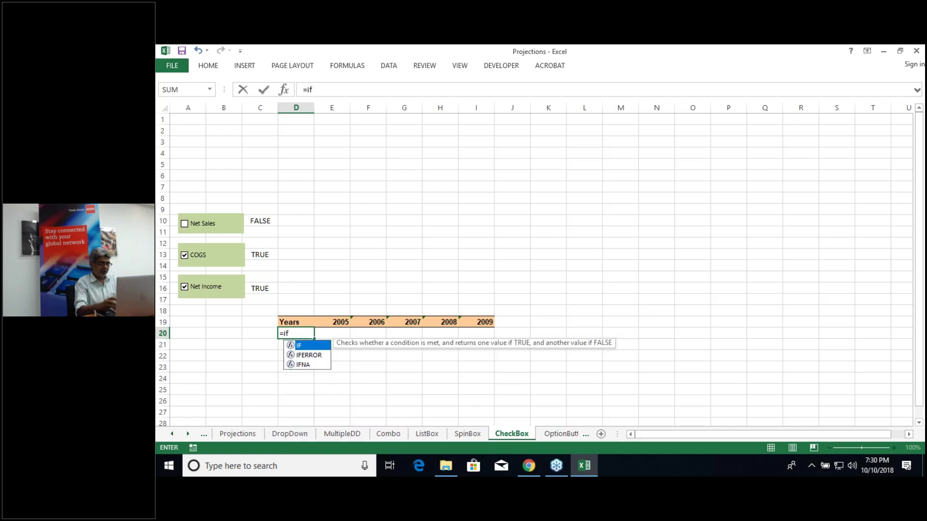
{"action": "type", "text": "("}
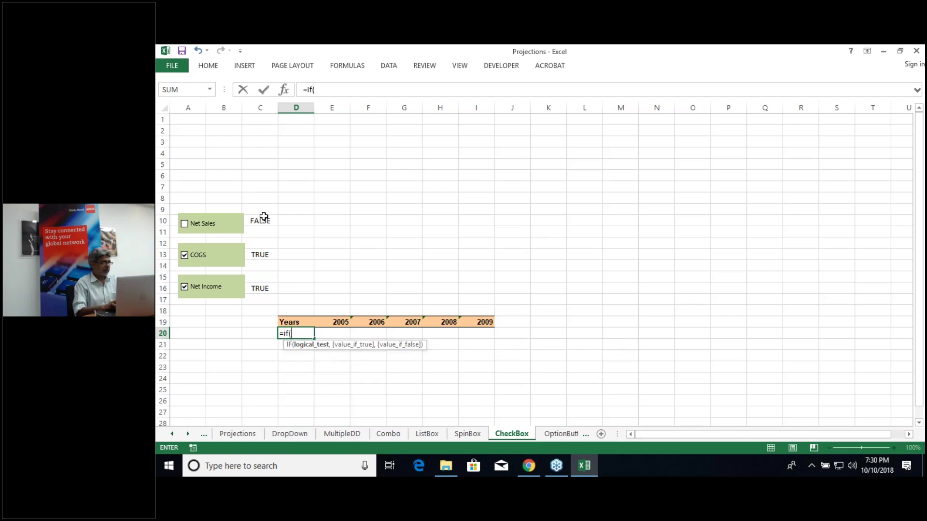
{"action": "left_click", "coordinate": [266, 223]}
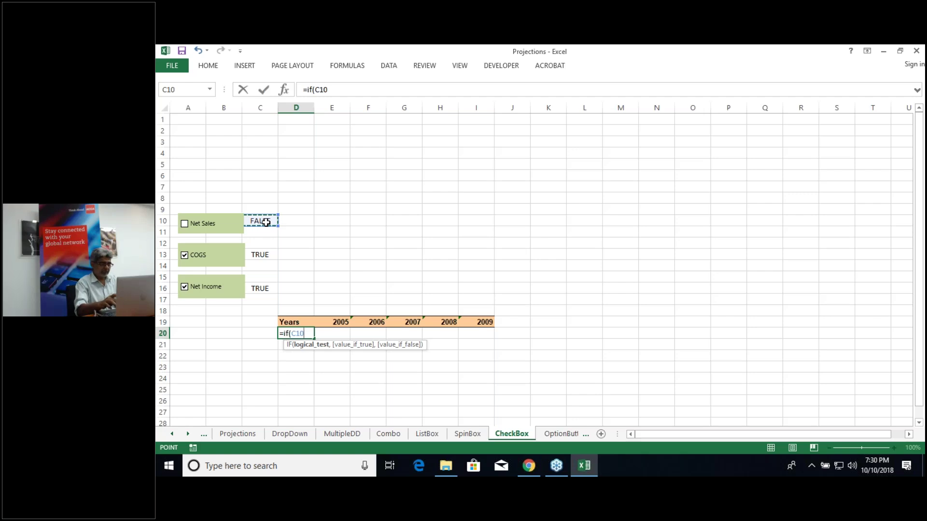
{"action": "type", "text": "="}
{"action": "type", "text": "T"}
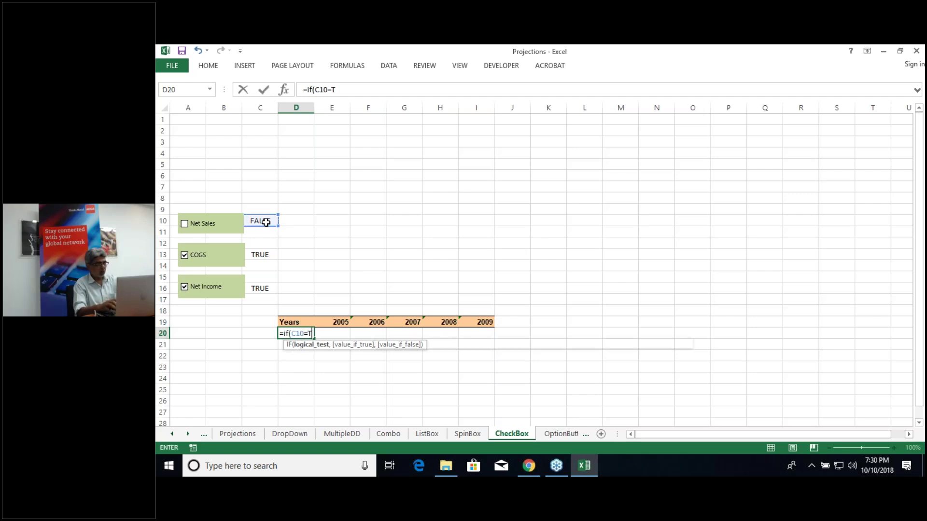
{"action": "type", "text": "rue"}
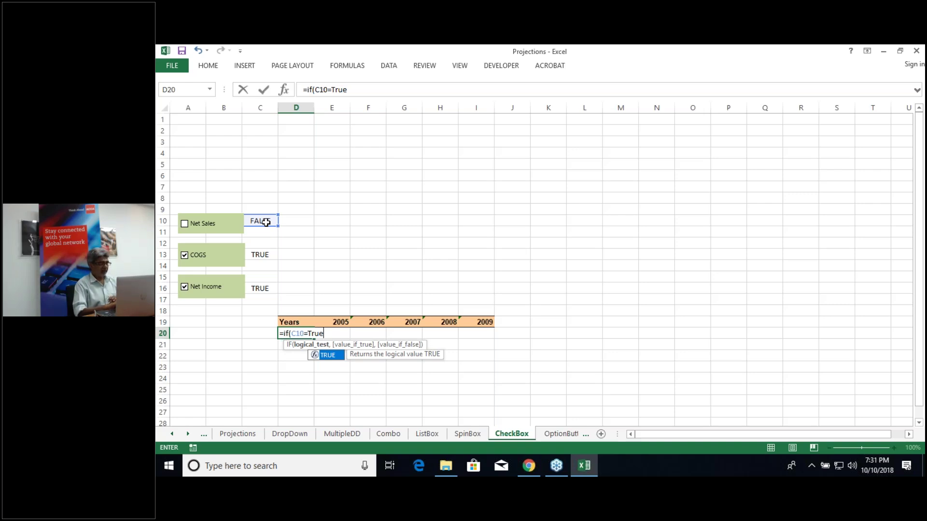
{"action": "type", "text": ","}
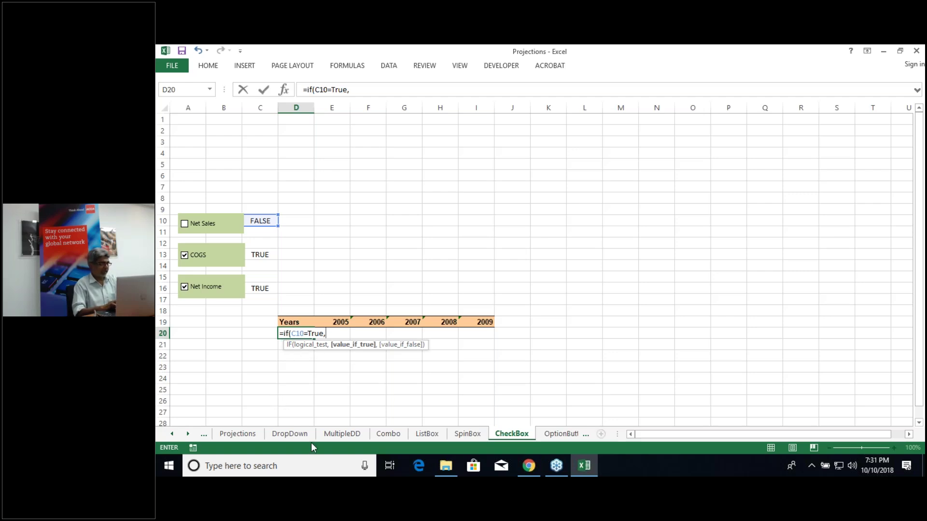
{"action": "left_click", "coordinate": [230, 434]}
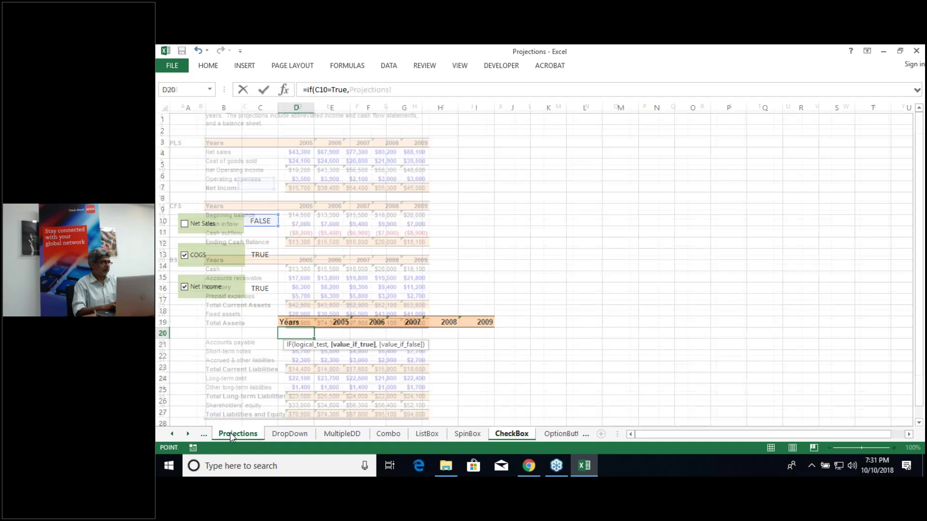
{"action": "left_click", "coordinate": [220, 153]}
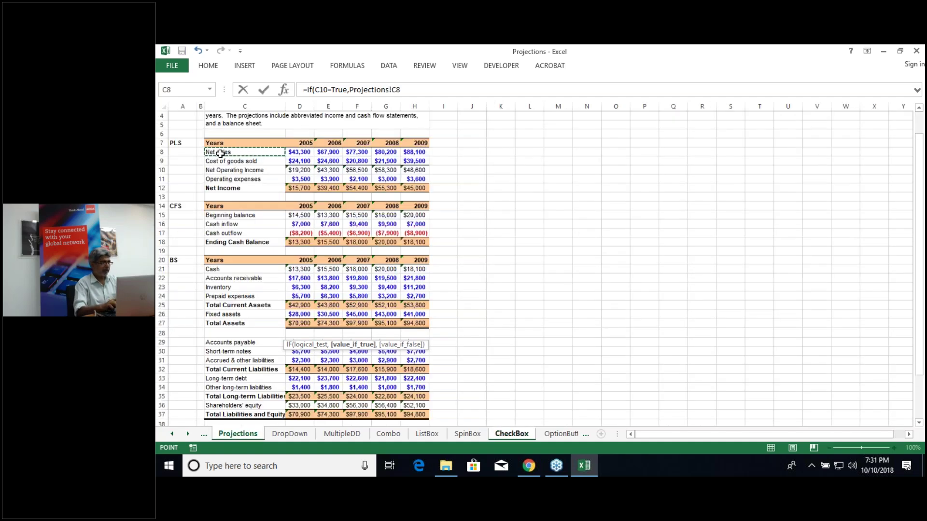
{"action": "type", "text": ","}
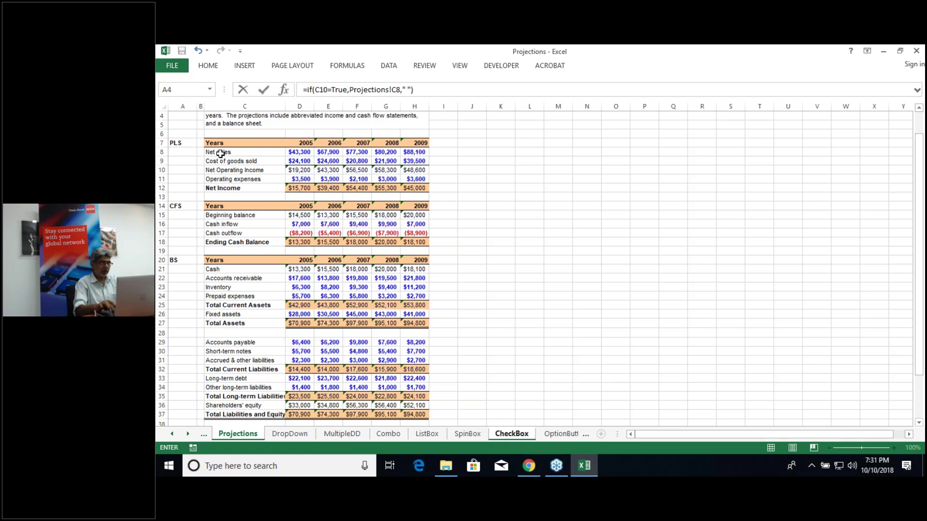
{"action": "key", "text": "Return"}
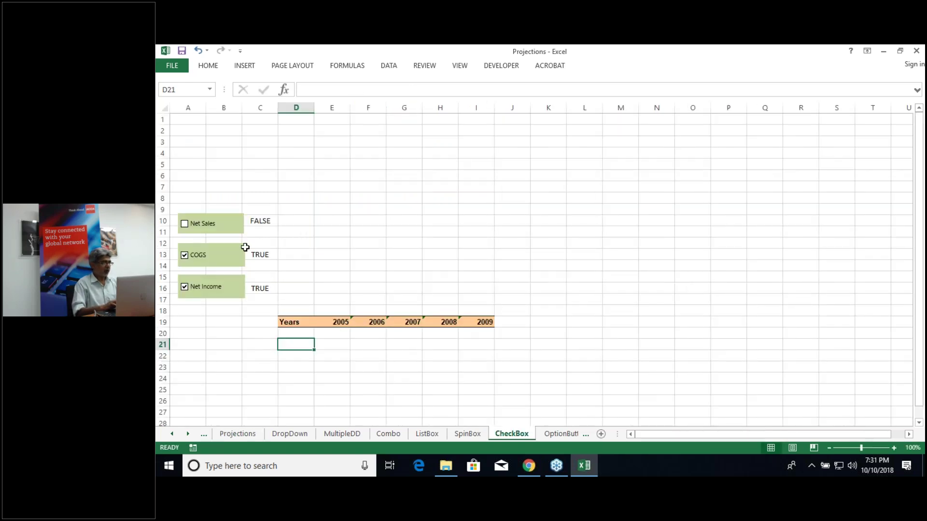
{"action": "left_click", "coordinate": [184, 224]}
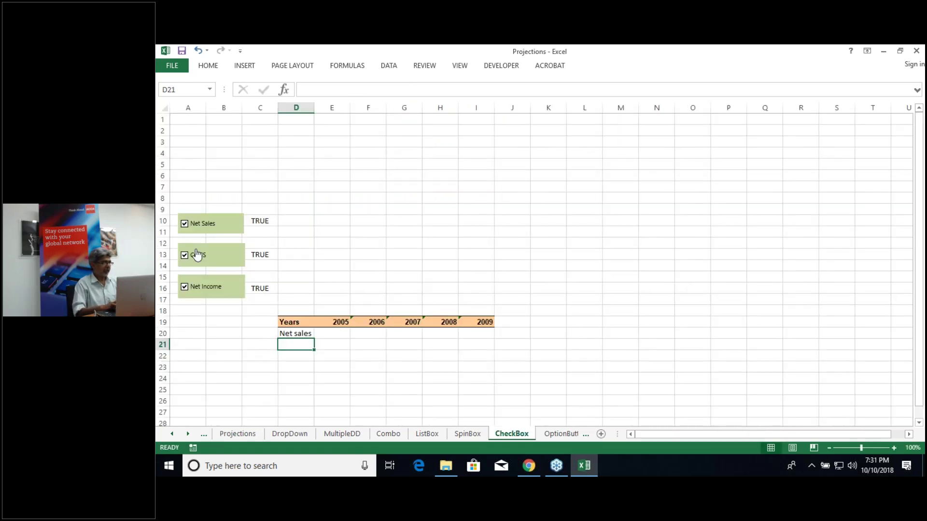
{"action": "left_click", "coordinate": [185, 223]}
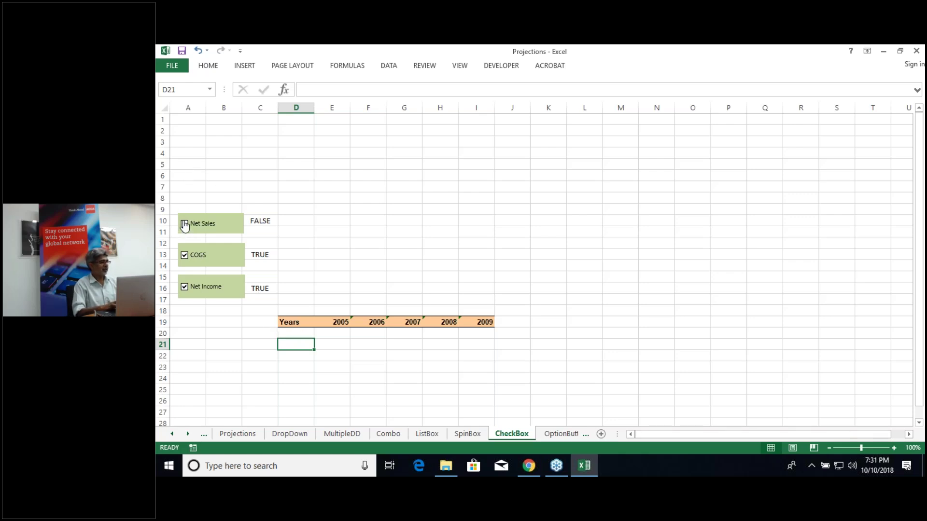
Step: Retick Net Sales and type =IF(C13=TRUE,Projections!C9," " in D21 for the COGS label
{"action": "left_click", "coordinate": [185, 225]}
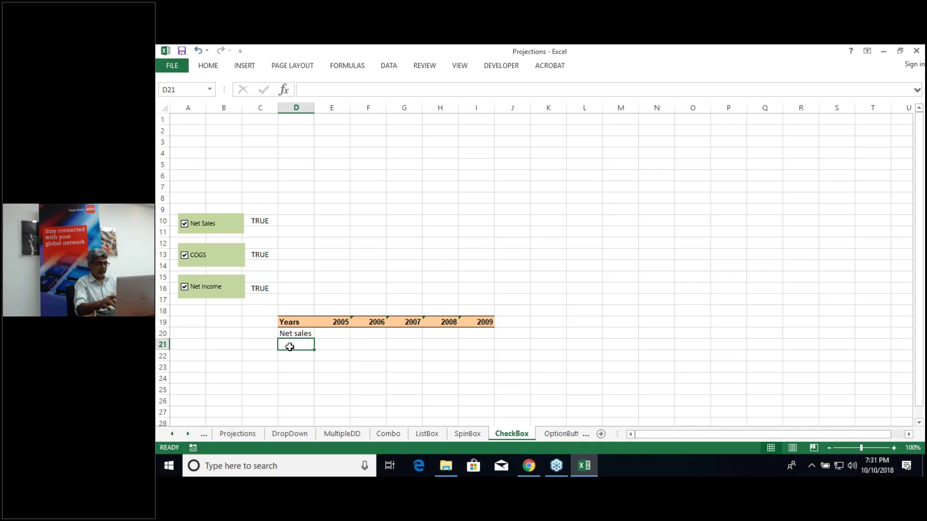
{"action": "type", "text": "=if"}
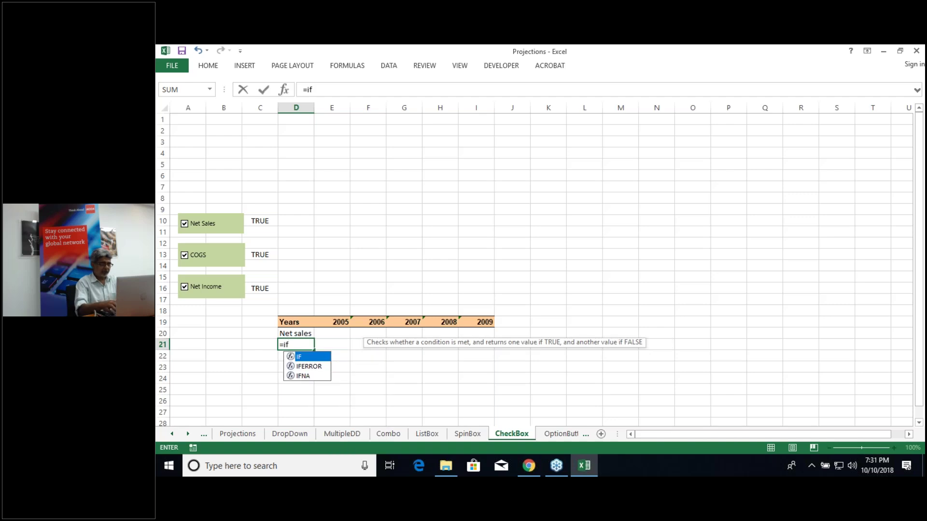
{"action": "type", "text": "("}
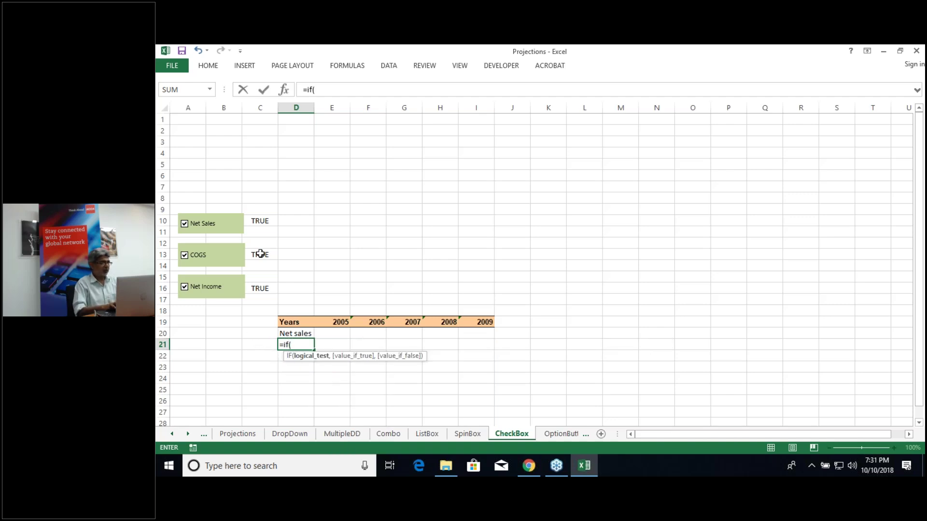
{"action": "left_click", "coordinate": [260, 255]}
{"action": "type", "text": "=true"}
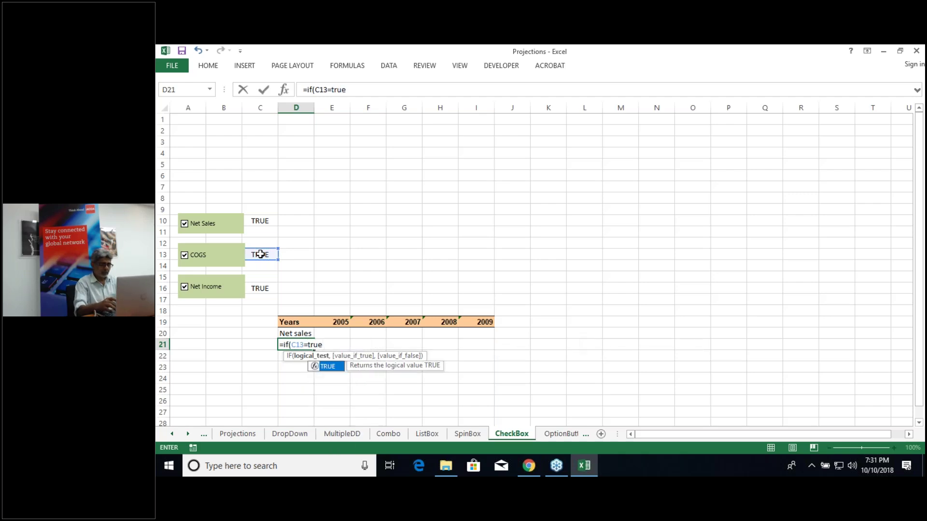
{"action": "type", "text": ","}
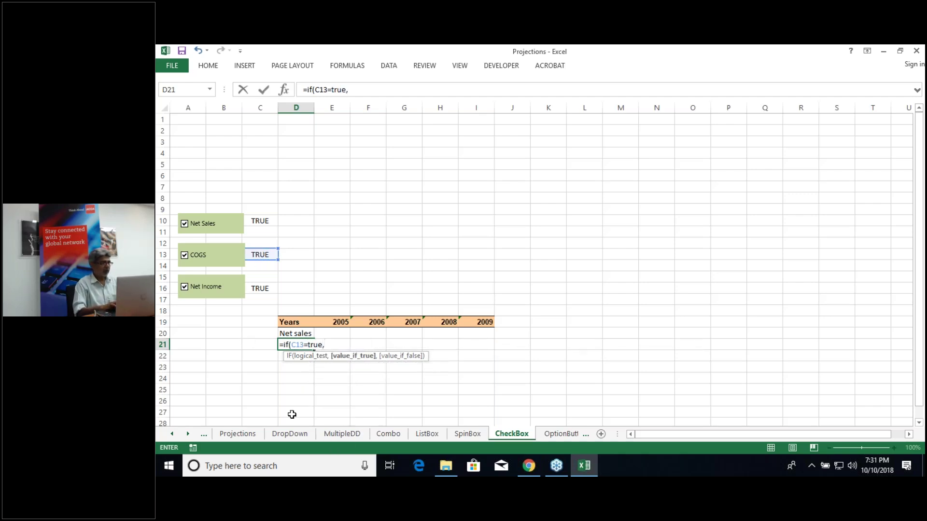
{"action": "left_click", "coordinate": [246, 434]}
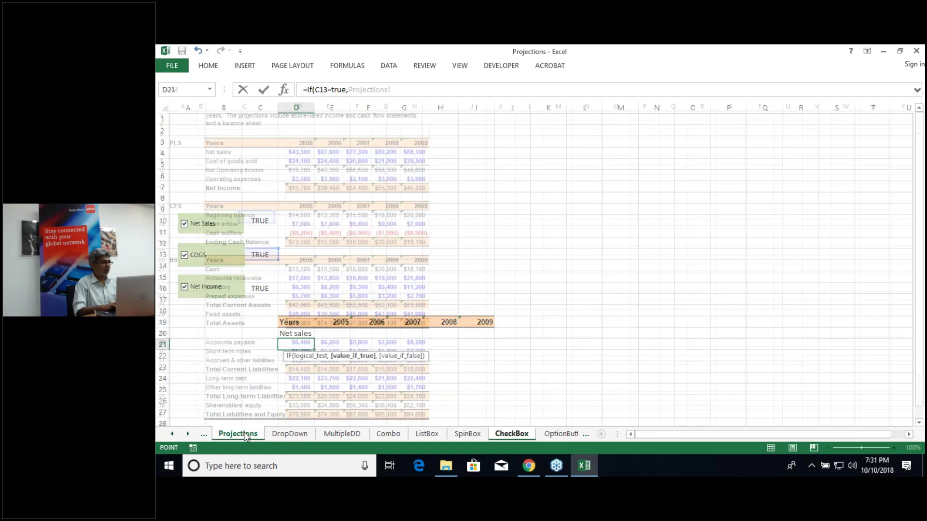
{"action": "left_click", "coordinate": [240, 161]}
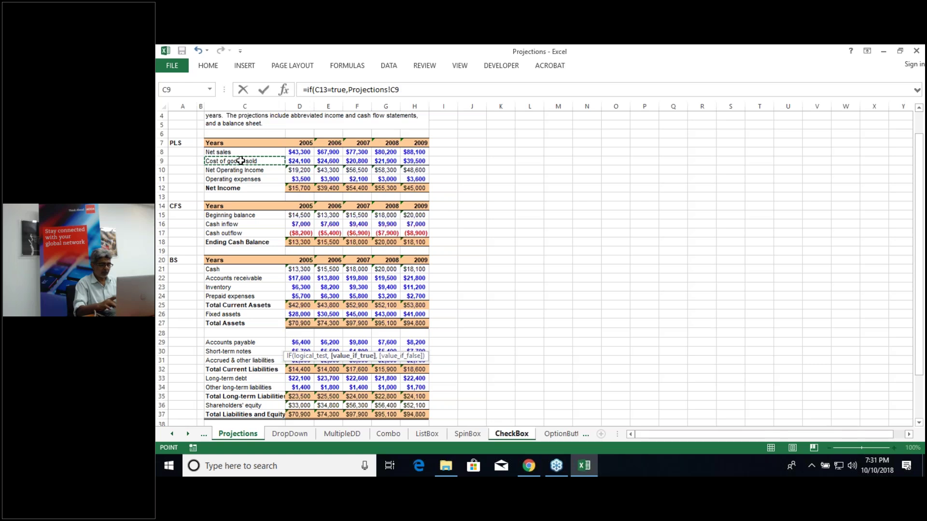
{"action": "type", "text": ",\""}
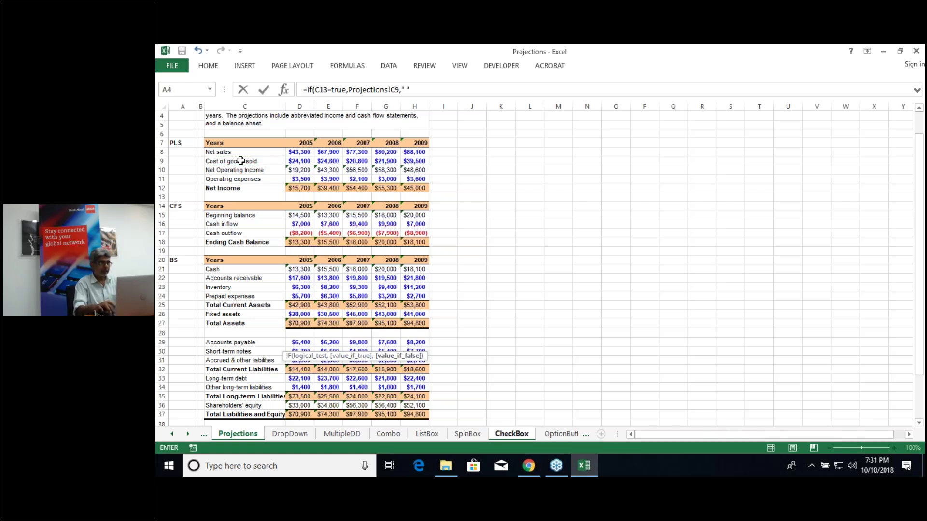
{"action": "type", "text": " \")"}
Step: Commit D21, enter =IF(C16=TRUE,Projections!C12 in D22, and retest the Net Sales box
{"action": "key", "text": "Return"}
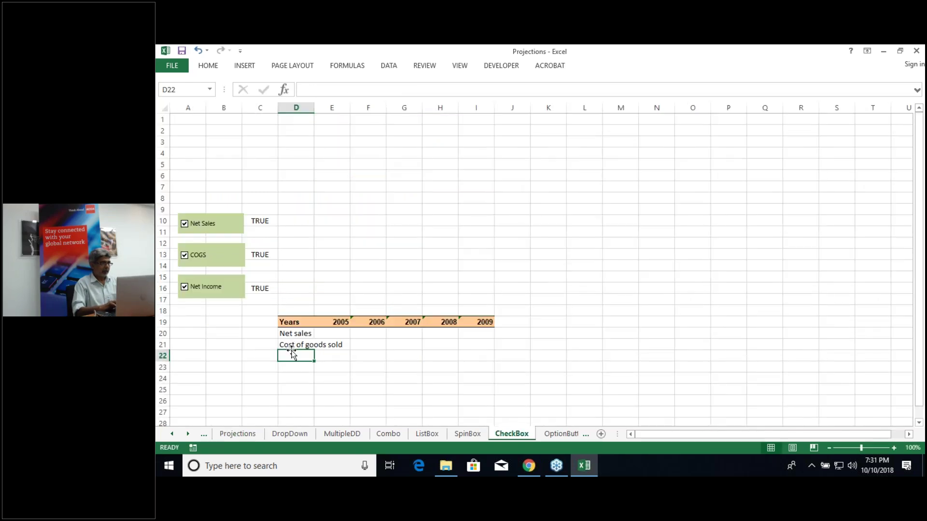
{"action": "type", "text": "=if("}
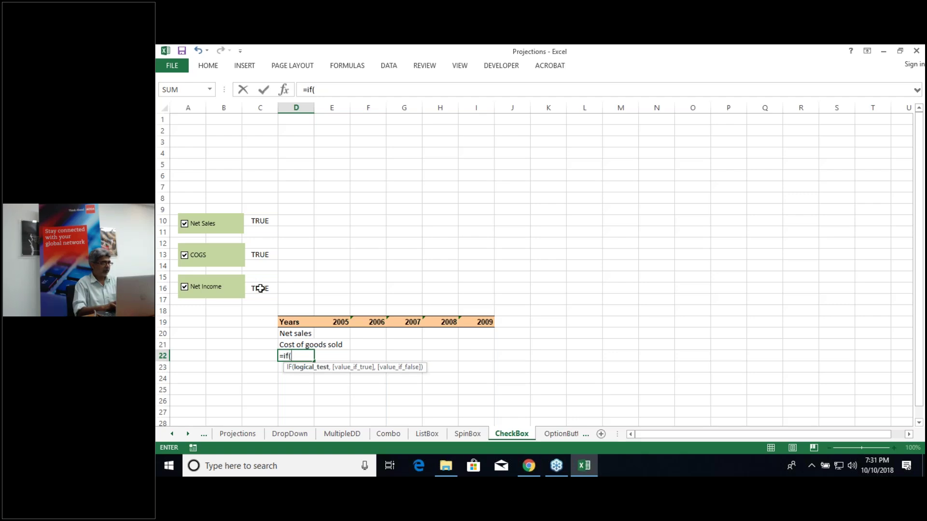
{"action": "left_click", "coordinate": [260, 288]}
{"action": "type", "text": "="}
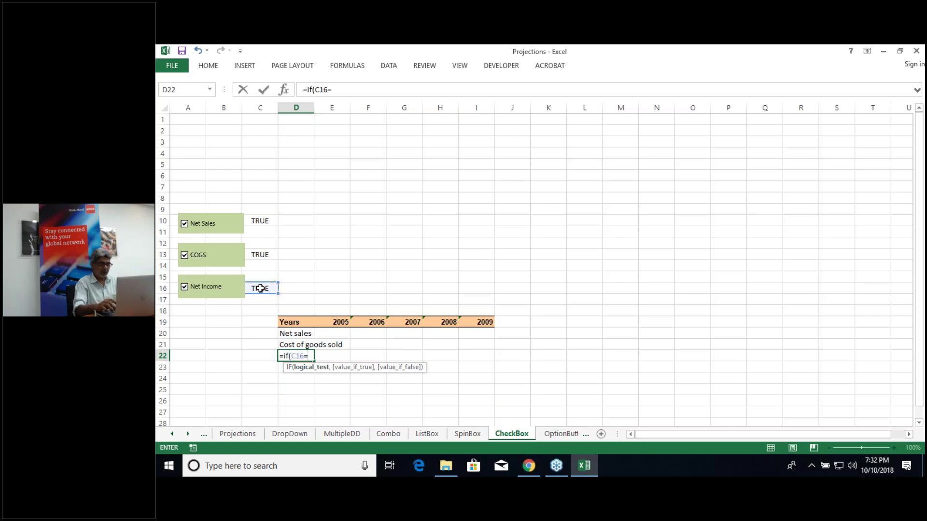
{"action": "type", "text": "true,"}
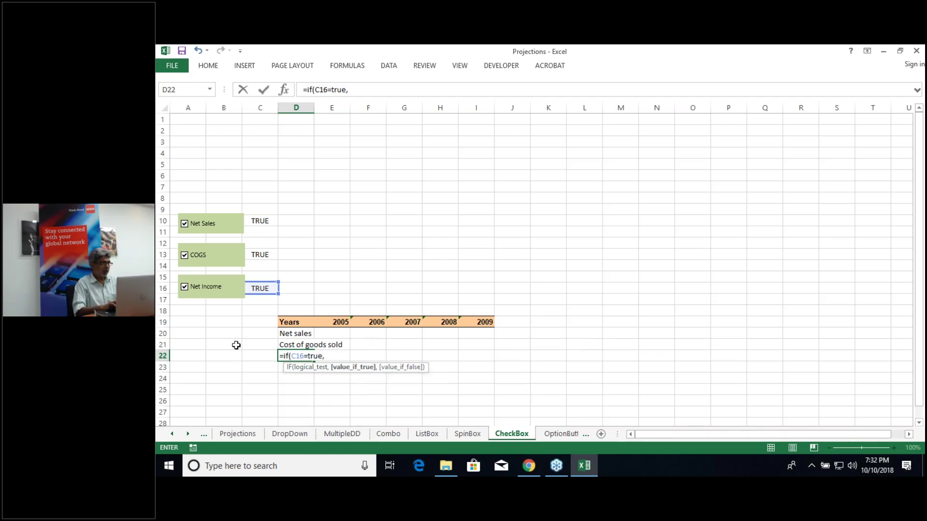
{"action": "left_click", "coordinate": [240, 436]}
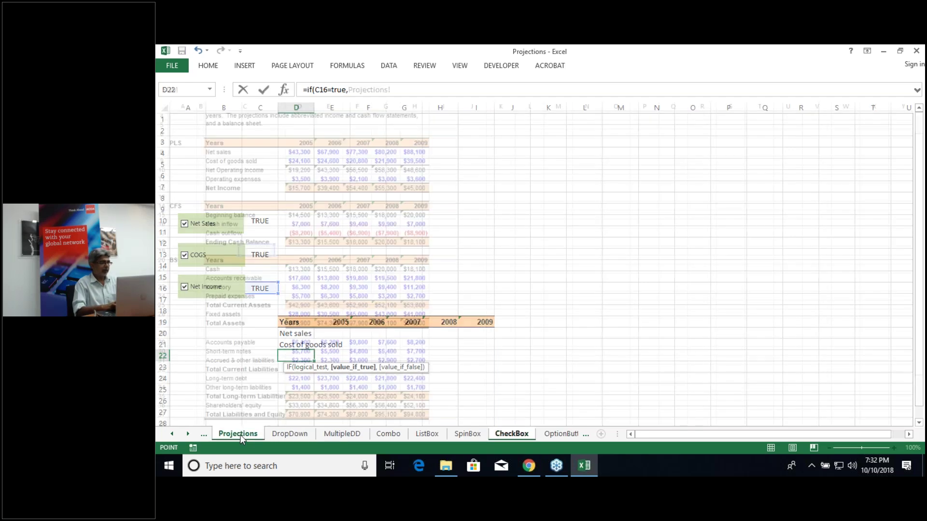
{"action": "left_click", "coordinate": [227, 189]}
{"action": "key", "text": "Return"}
{"action": "left_click", "coordinate": [184, 224]}
{"action": "left_click", "coordinate": [185, 224]}
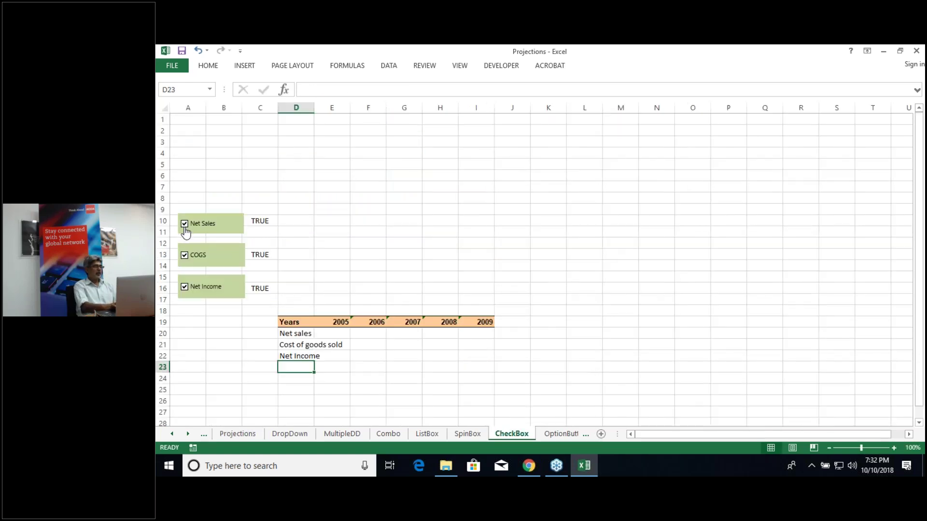
Step: Toggle the COGS and Net Income boxes off and on, then autofit column D
{"action": "left_click", "coordinate": [185, 255]}
{"action": "left_click", "coordinate": [185, 256]}
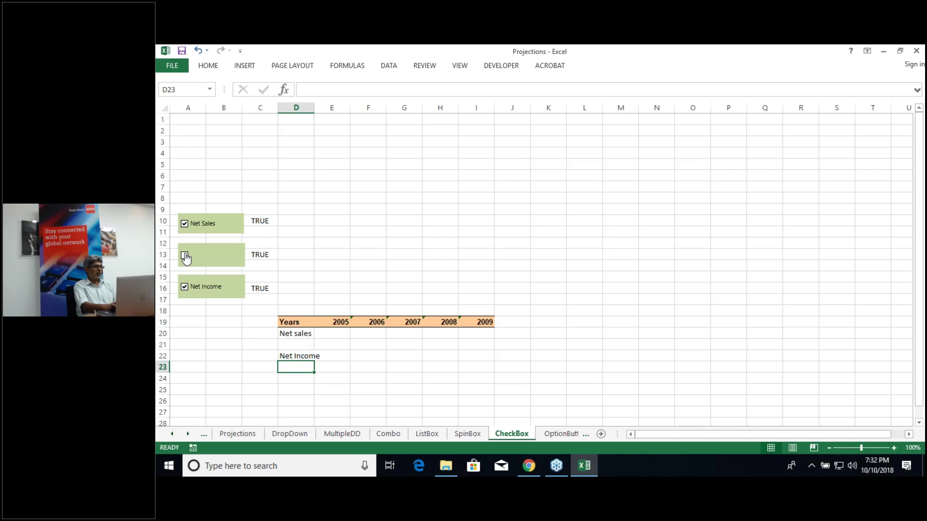
{"action": "left_click", "coordinate": [185, 287]}
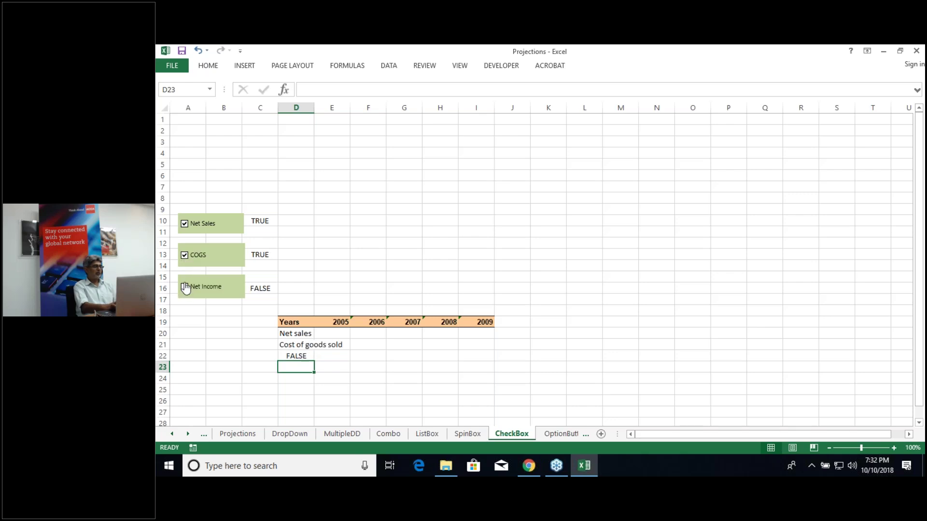
{"action": "left_click", "coordinate": [184, 287]}
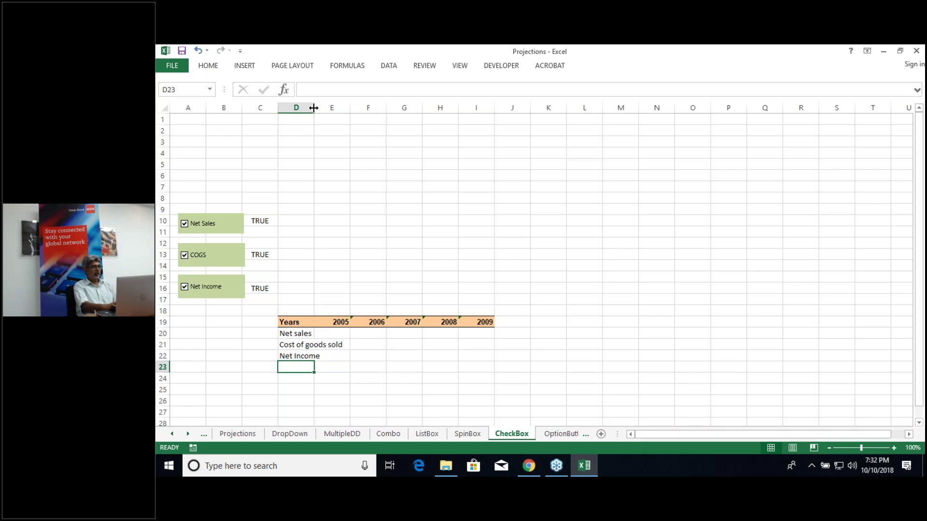
{"action": "double_click", "coordinate": [315, 108]}
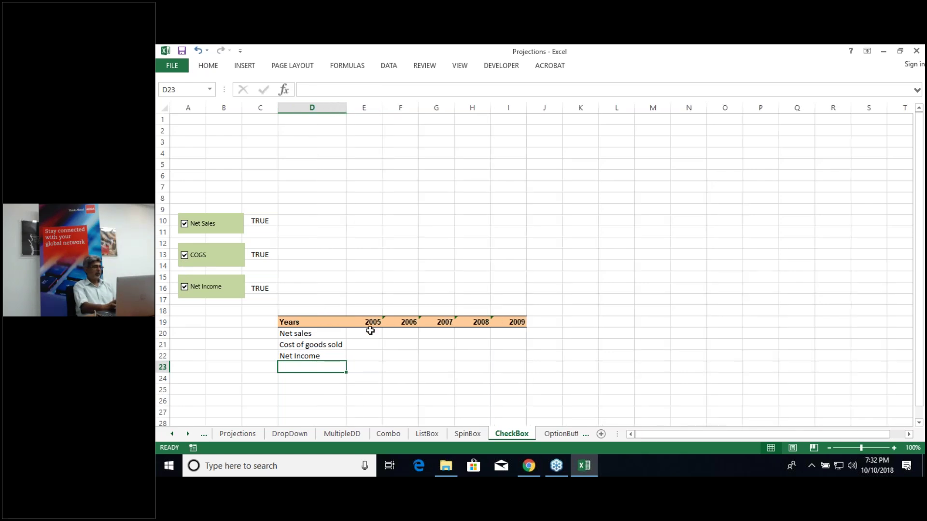
{"action": "left_click", "coordinate": [371, 331]}
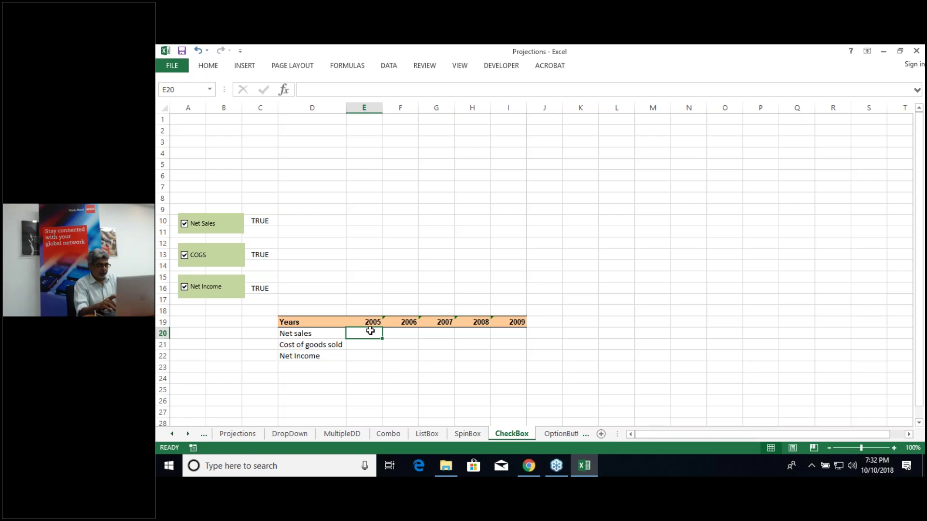
Step: Begin E20 as =IF($C$10=True,VLOOKUP($D$20, with both references made absolute
{"action": "type", "text": "="}
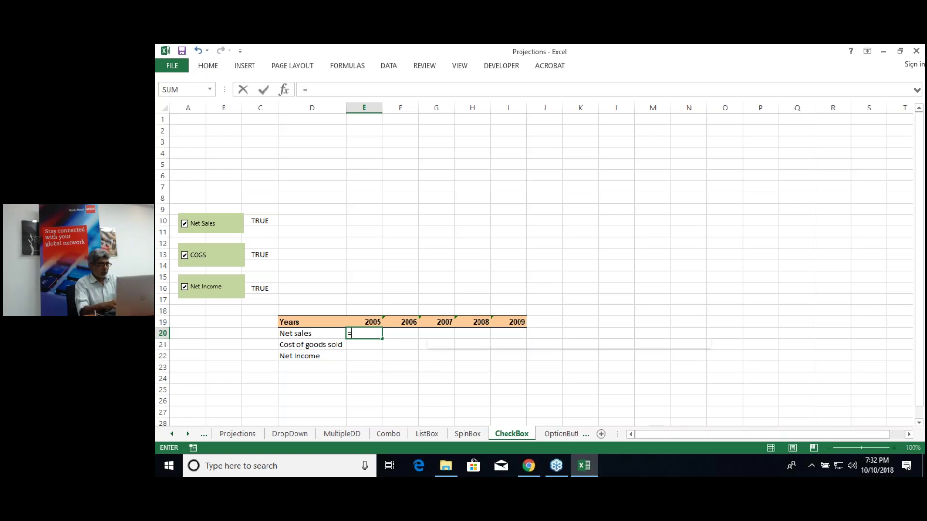
{"action": "type", "text": "if("}
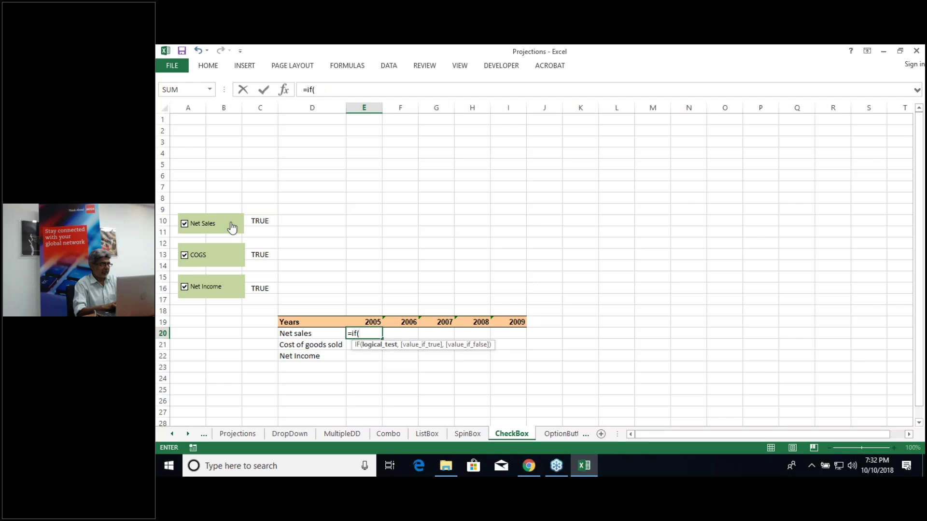
{"action": "left_click", "coordinate": [266, 219]}
{"action": "type", "text": "=True"}
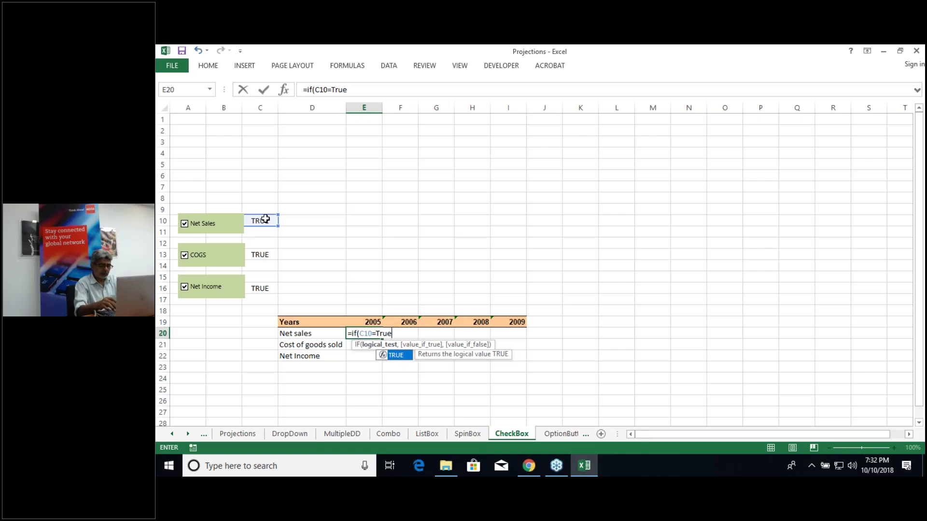
{"action": "type", "text": ",vlookup"}
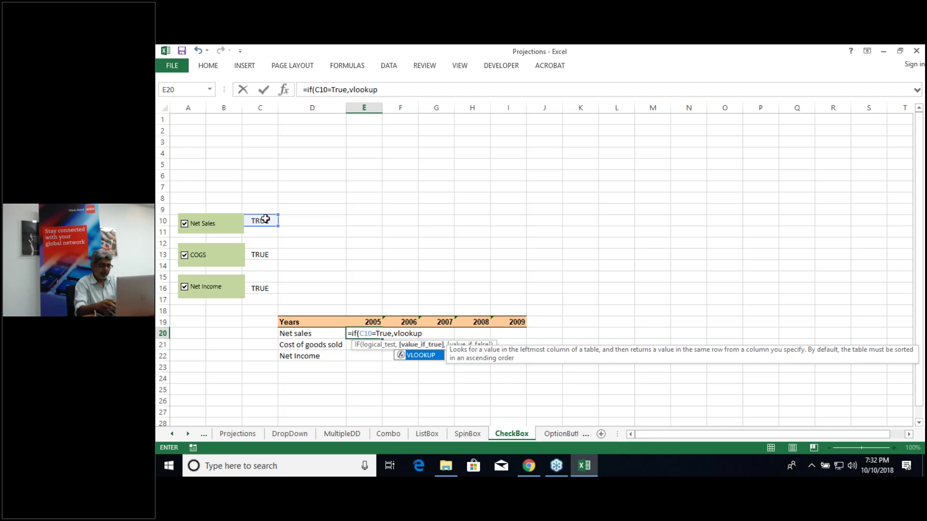
{"action": "type", "text": "("}
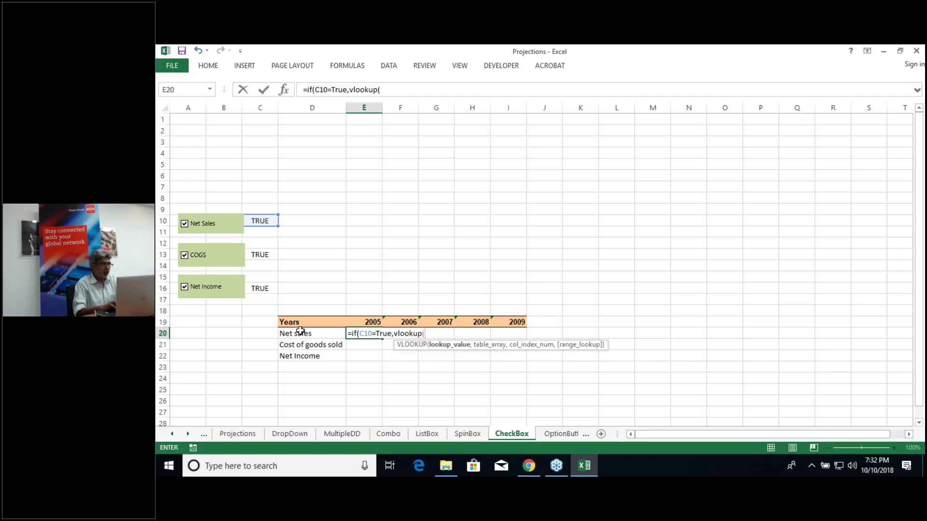
{"action": "left_click", "coordinate": [301, 333]}
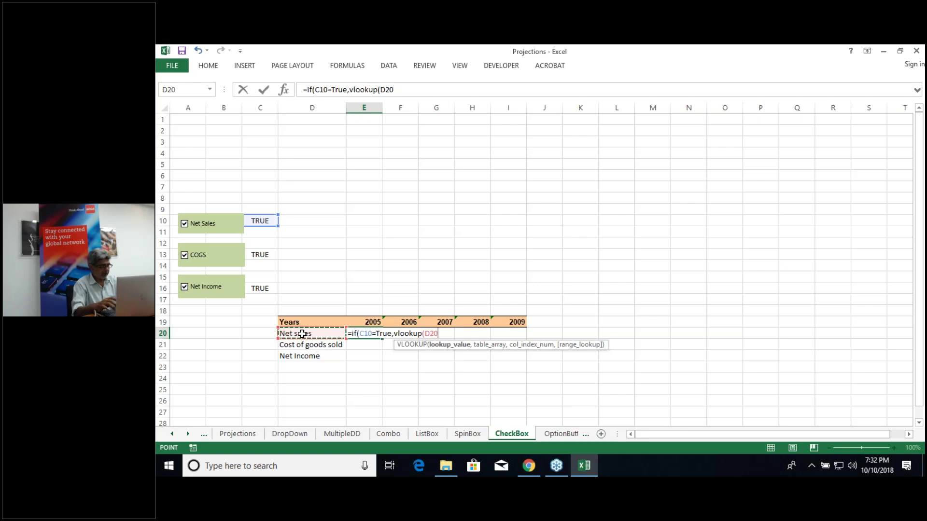
{"action": "key", "text": "F4"}
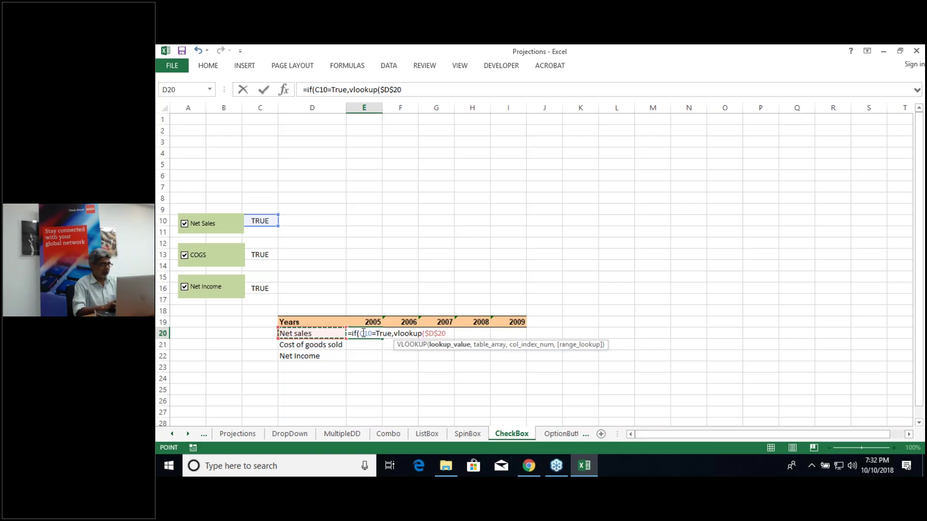
{"action": "left_click", "coordinate": [364, 333]}
{"action": "key", "text": "F4"}
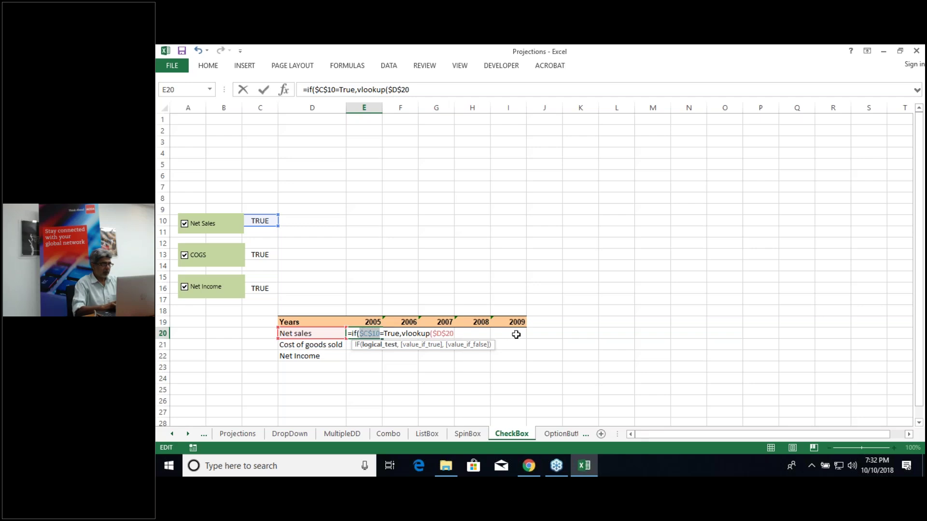
{"action": "left_click", "coordinate": [454, 333]}
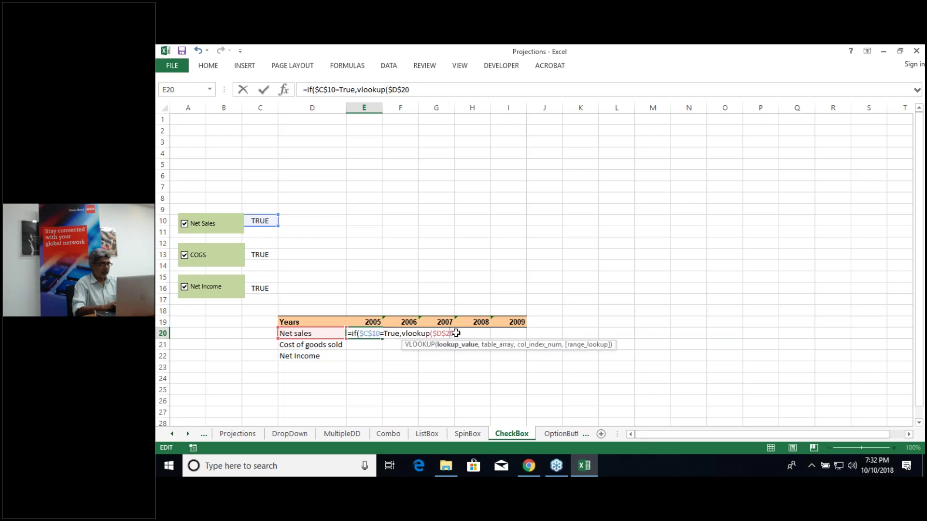
{"action": "key", "text": "Return"}
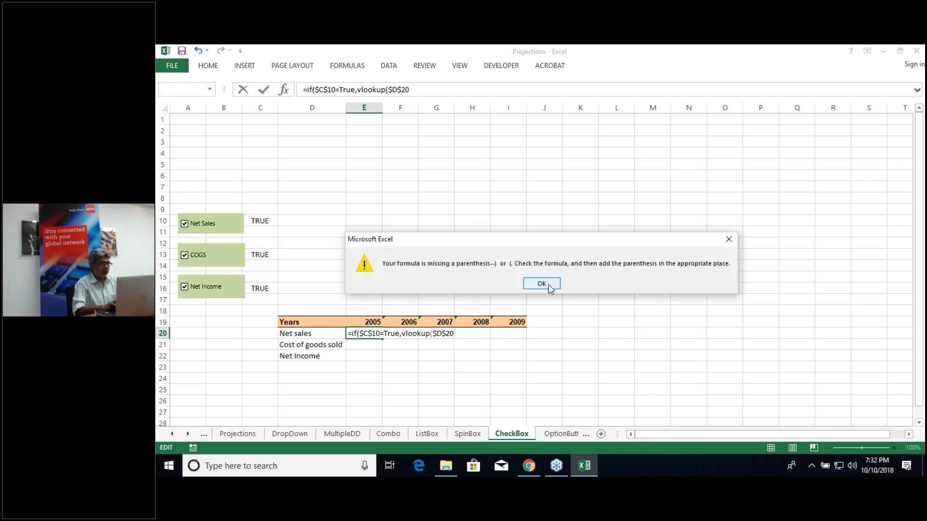
{"action": "left_click", "coordinate": [541, 283]}
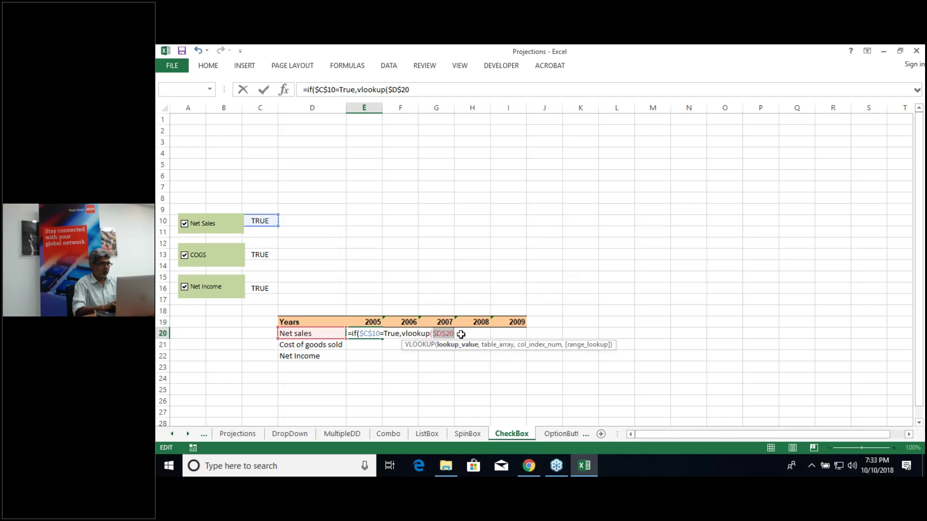
Step: Complete E20 as =IF($C$10=True,VLOOKUP($D$20,PLSData,E18,0)," ")
{"action": "left_click", "coordinate": [461, 334]}
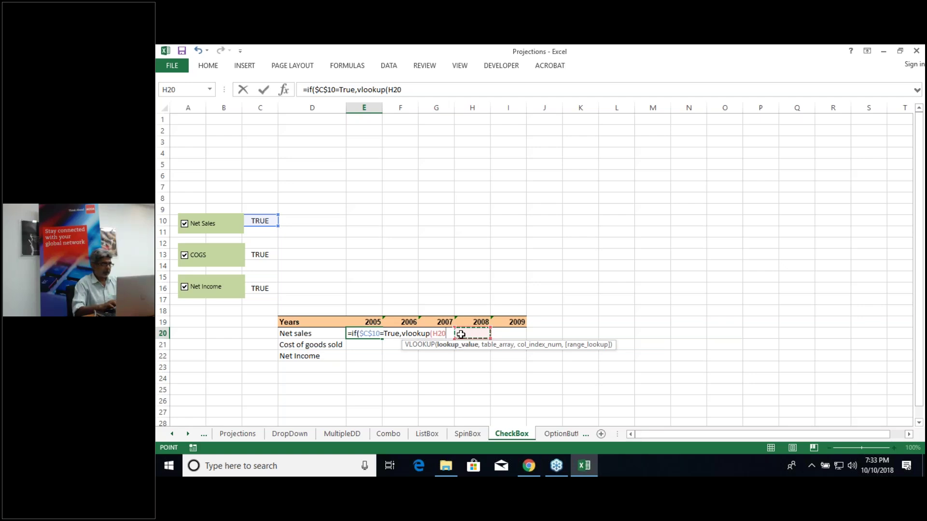
{"action": "left_click", "coordinate": [308, 334]}
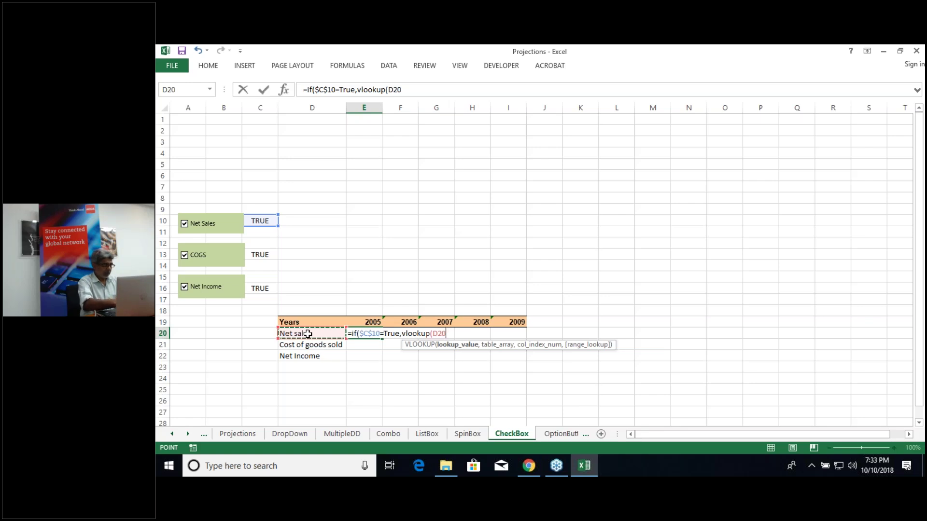
{"action": "key", "text": "F4"}
{"action": "type", "text": ","}
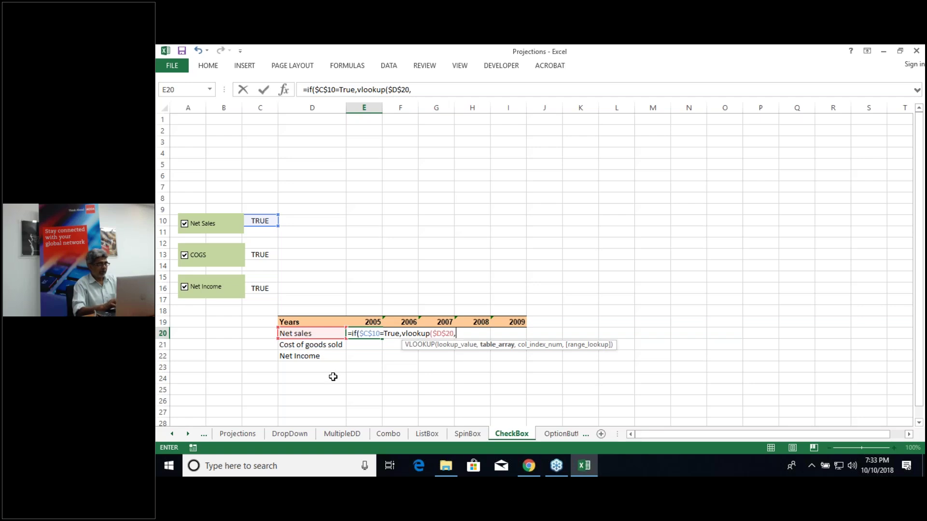
{"action": "type", "text": "pls"}
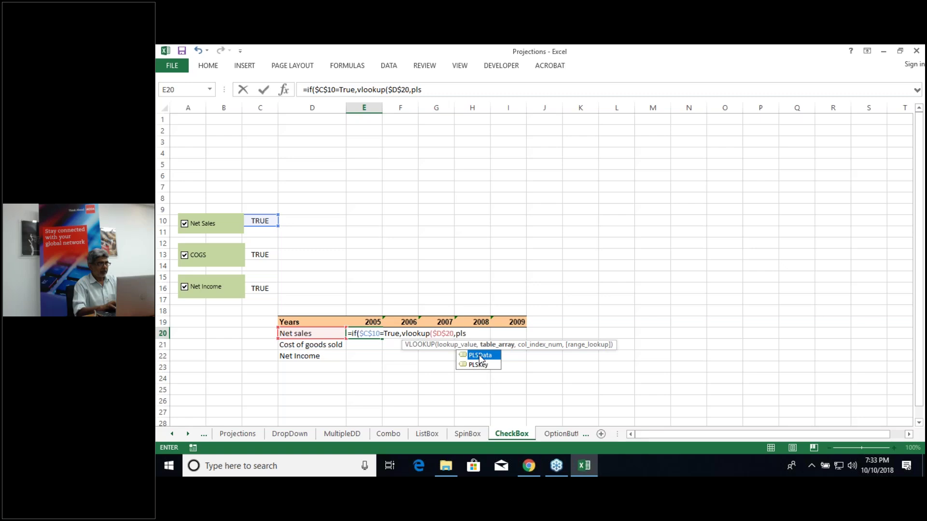
{"action": "key", "text": "Tab"}
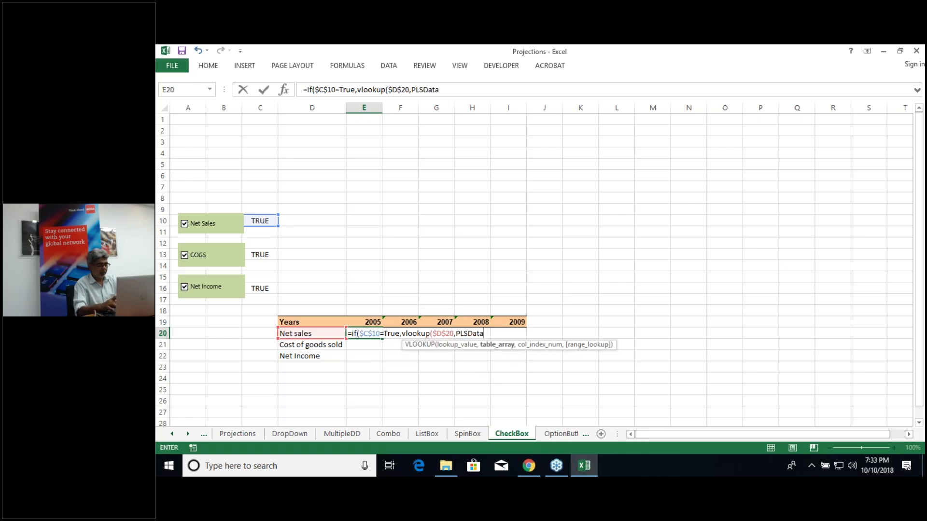
{"action": "type", "text": ","}
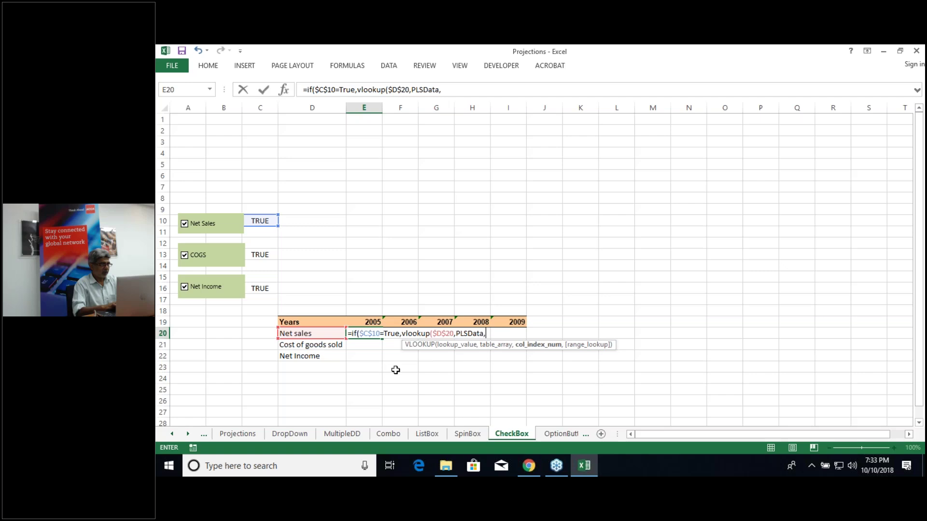
{"action": "left_click", "coordinate": [373, 310]}
{"action": "type", "text": ",0"}
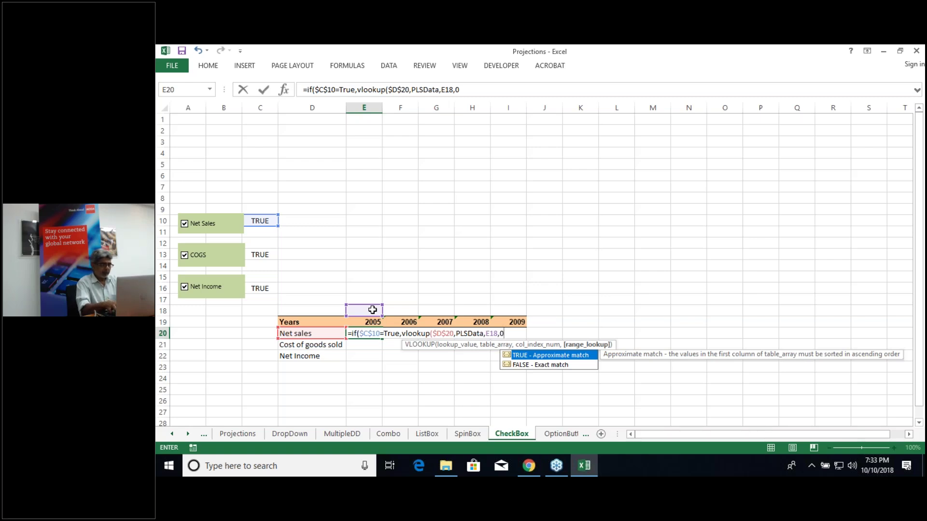
{"action": "type", "text": "),\" \""}
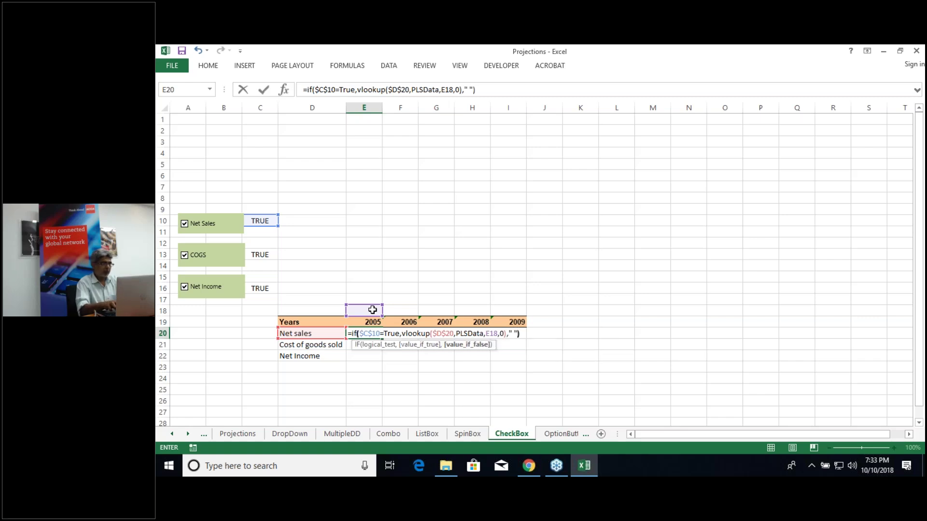
{"action": "type", "text": ")"}
{"action": "key", "text": "Return"}
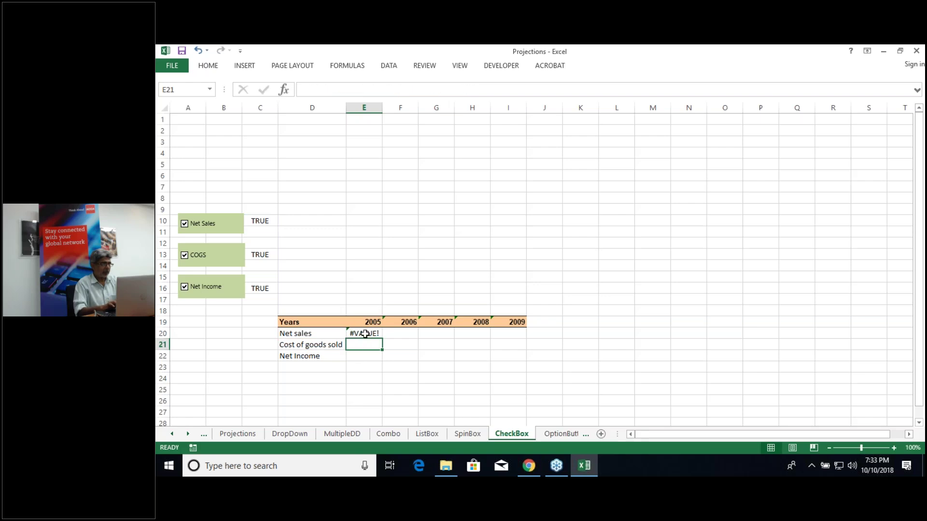
Step: Enter the column index numbers 2, 3, 4, 5 and 6 in E18:I18
{"action": "double_click", "coordinate": [365, 333]}
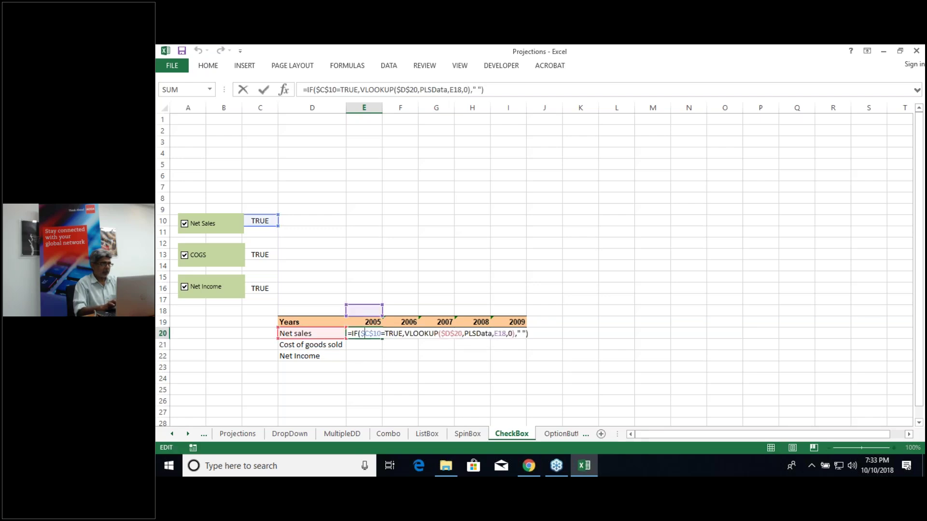
{"action": "left_click", "coordinate": [365, 311]}
{"action": "type", "text": "2"}
{"action": "key", "text": "Return"}
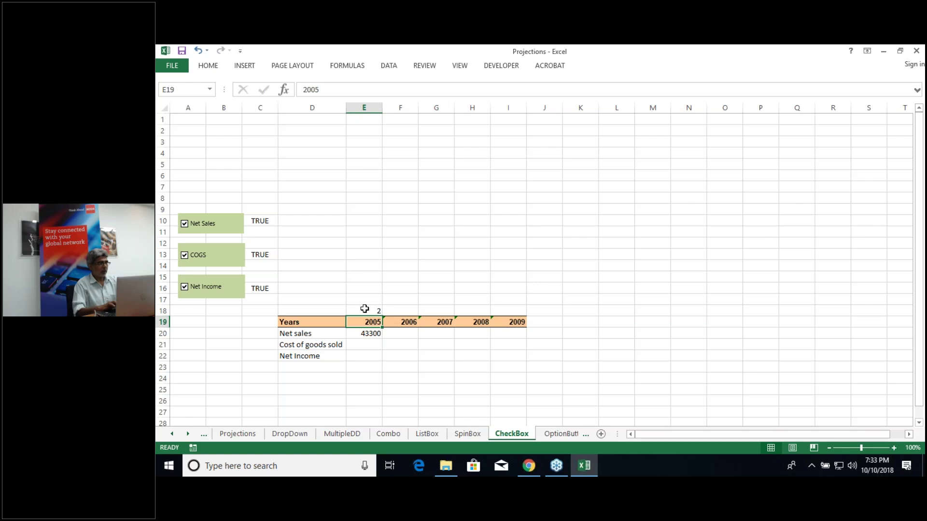
{"action": "left_click", "coordinate": [369, 334]}
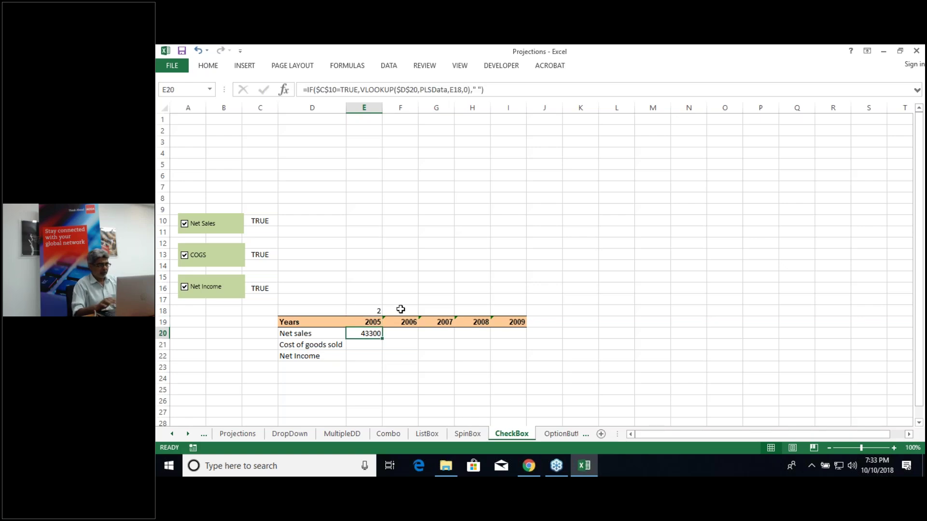
{"action": "left_click", "coordinate": [399, 309]}
{"action": "type", "text": "3"}
{"action": "key", "text": "Tab"}
{"action": "type", "text": "4"}
{"action": "key", "text": "Tab"}
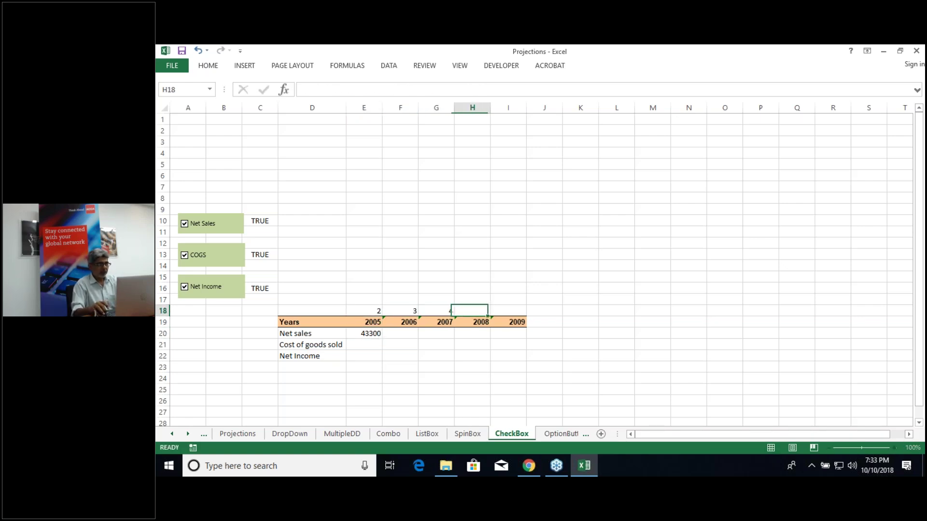
{"action": "type", "text": "5"}
{"action": "key", "text": "Tab"}
{"action": "type", "text": "6"}
{"action": "key", "text": "Down"}
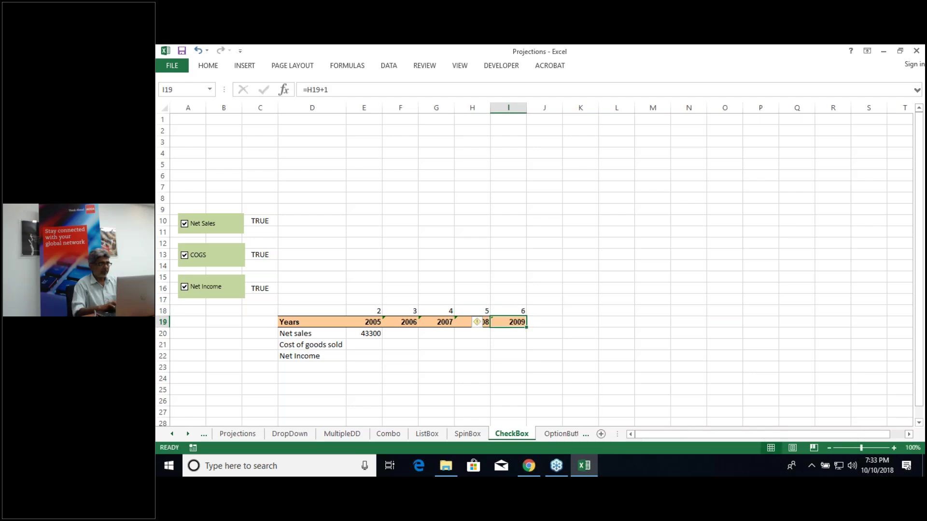
Step: Fill the E20 Net sales formula across to I20
{"action": "left_click", "coordinate": [365, 333]}
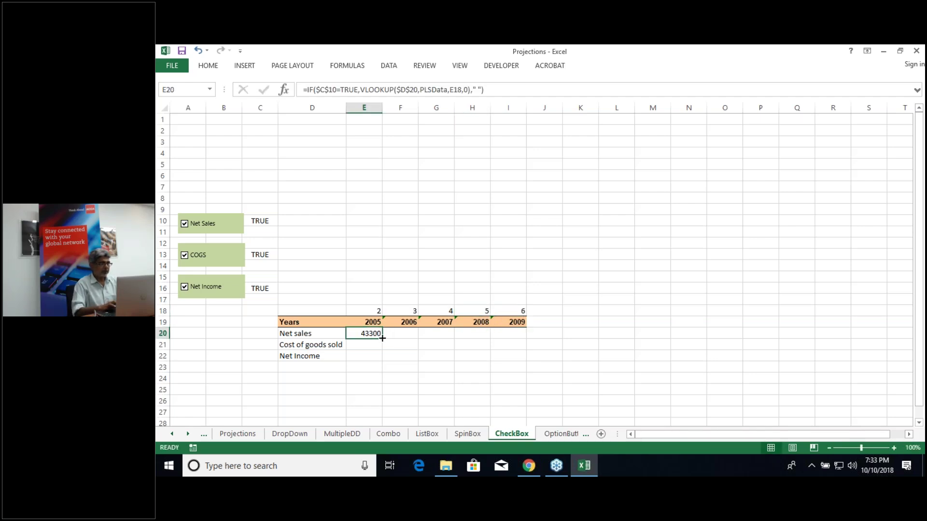
{"action": "left_click_drag", "start_coordinate": [382, 338], "coordinate": [526, 339]}
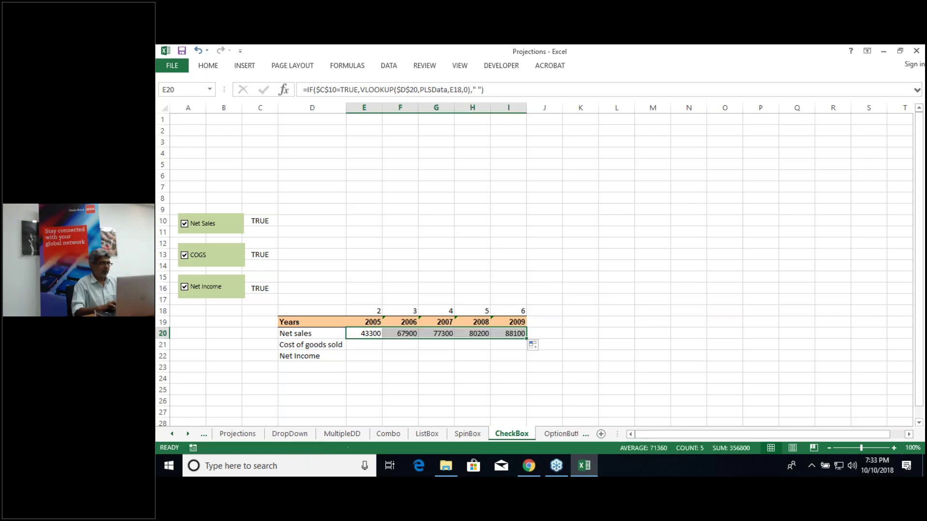
{"action": "left_click", "coordinate": [364, 343]}
{"action": "left_click", "coordinate": [374, 334]}
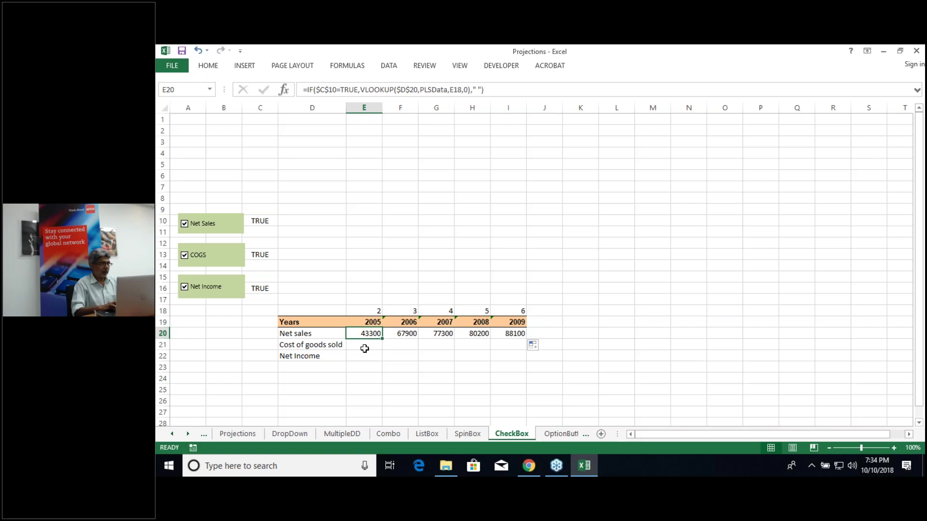
Step: Enter an IF/VLOOKUP in E21 using $D$21, PLSData, column index E18 and 0
{"action": "left_click", "coordinate": [369, 344]}
{"action": "type", "text": "=if("}
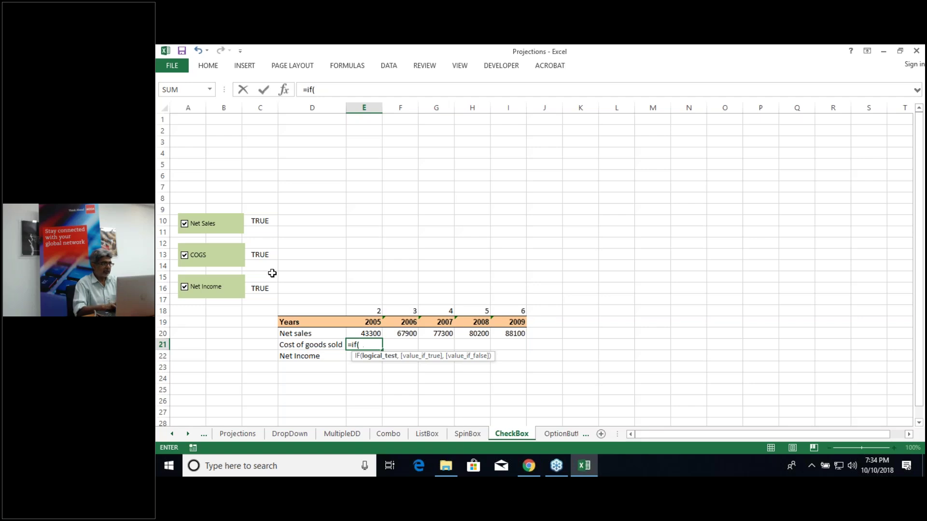
{"action": "left_click", "coordinate": [265, 255]}
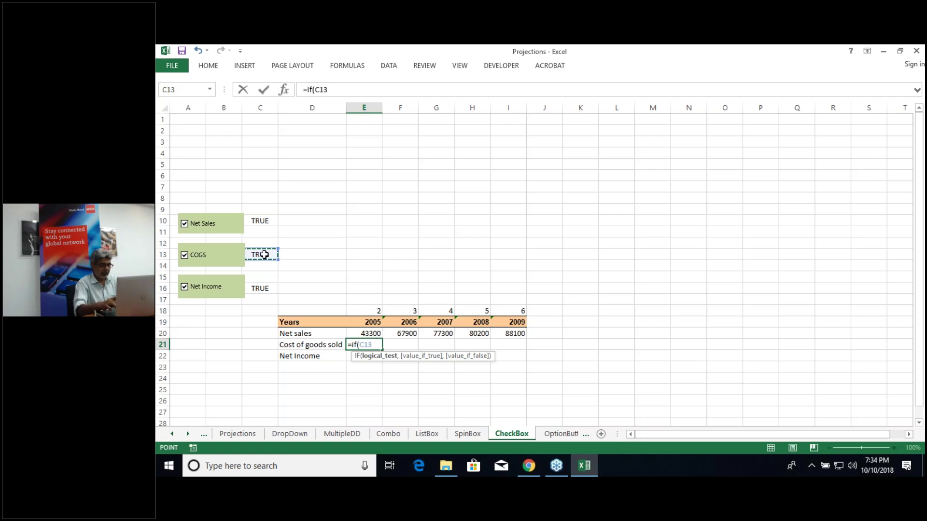
{"action": "key", "text": "BackSpace"}
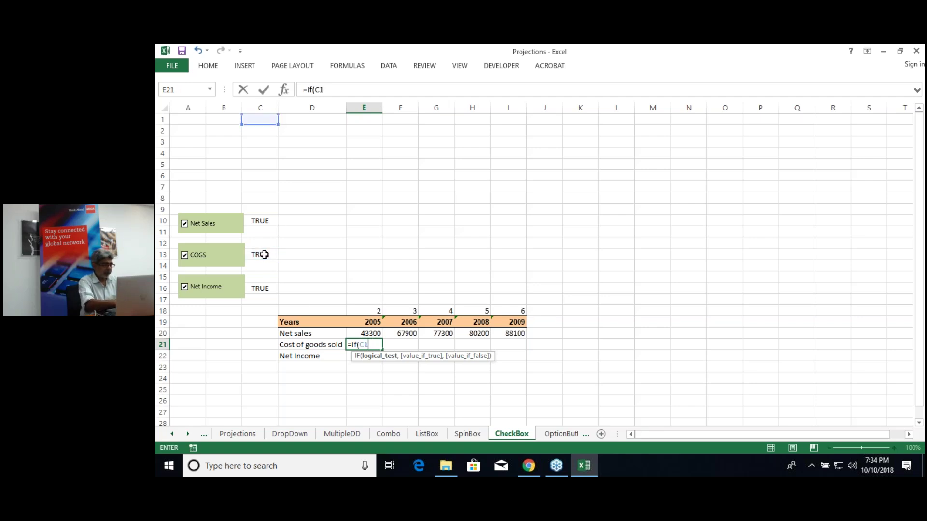
{"action": "key", "text": "F4"}
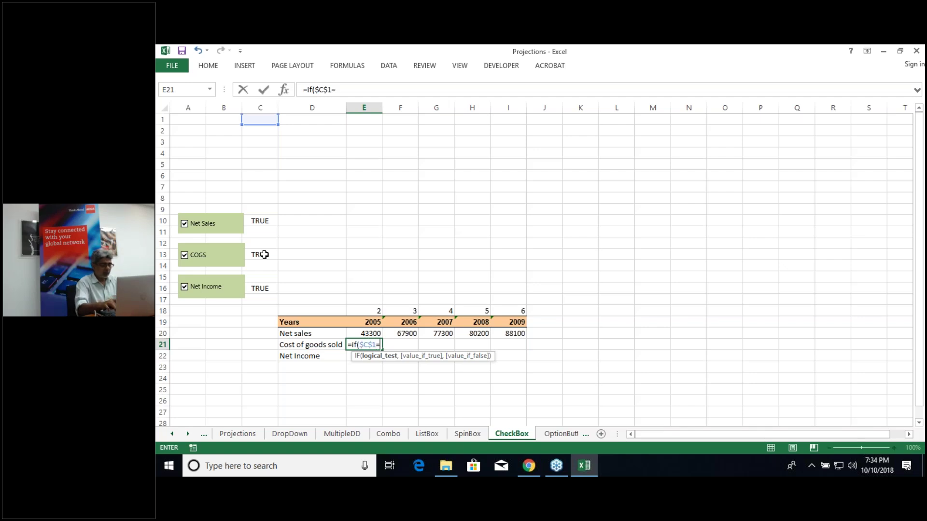
{"action": "left_click", "coordinate": [256, 255]}
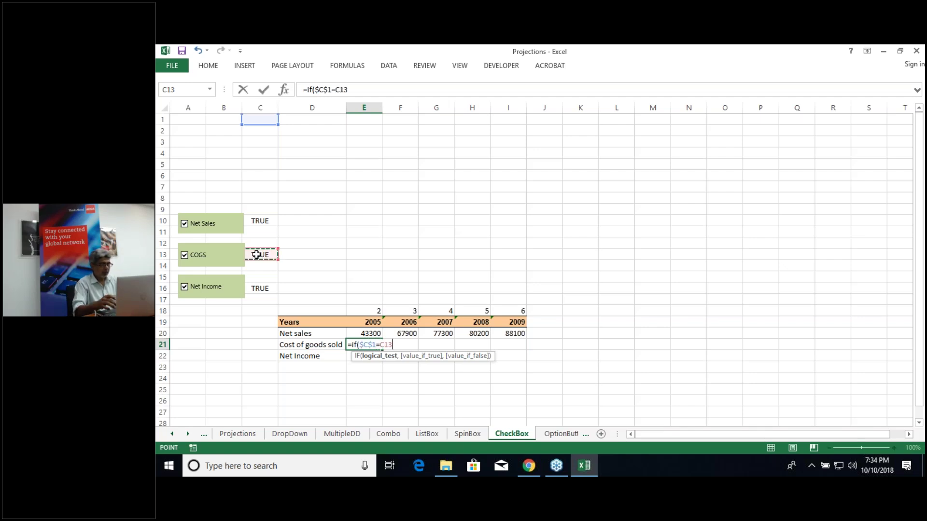
{"action": "key", "text": "BackSpace"}
{"action": "key", "text": "BackSpace"}
{"action": "key", "text": "BackSpace"}
{"action": "type", "text": "True,vlo"}
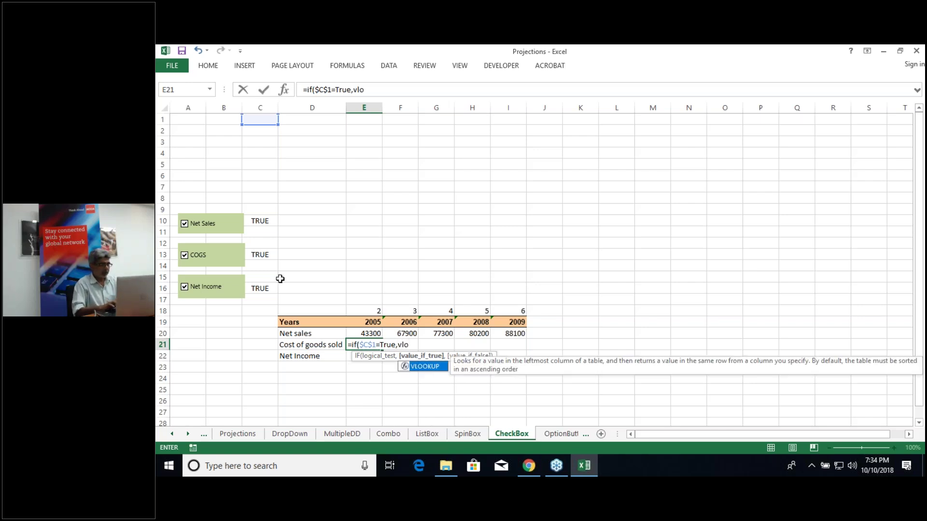
{"action": "key", "text": "Tab"}
{"action": "left_click", "coordinate": [293, 345]}
{"action": "key", "text": "F4"}
{"action": "type", "text": ","}
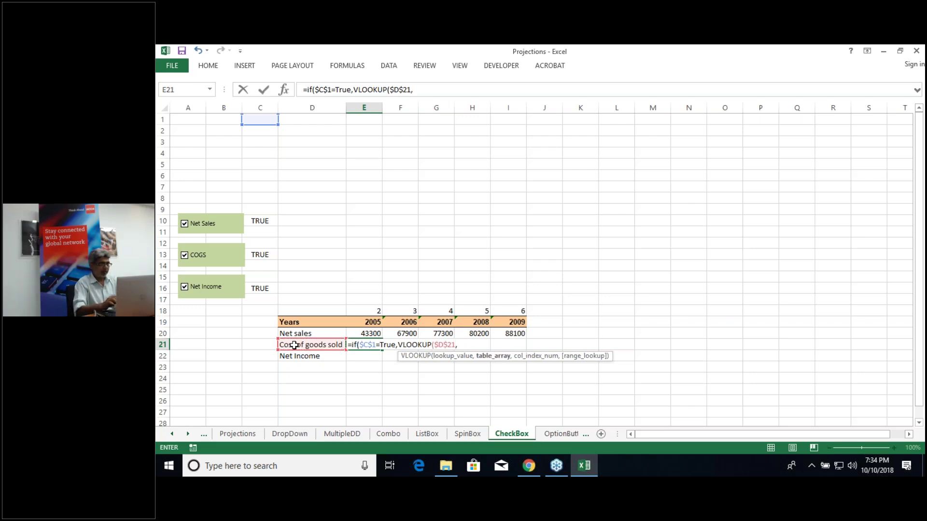
{"action": "type", "text": "pls"}
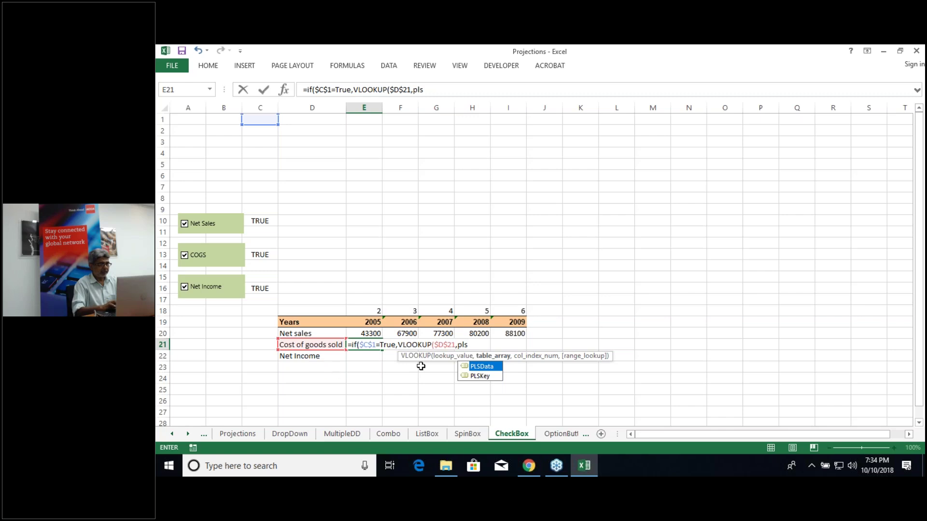
{"action": "double_click", "coordinate": [492, 368]}
{"action": "type", "text": ","}
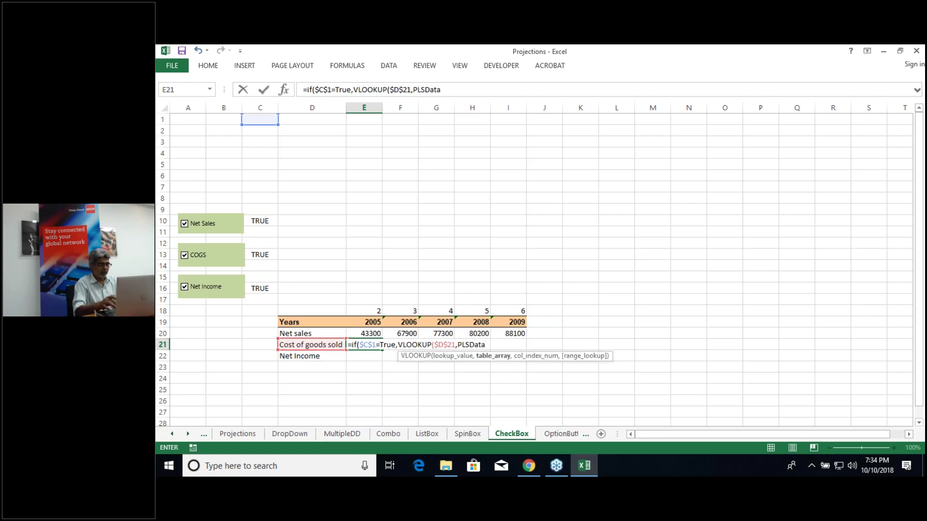
{"action": "left_click", "coordinate": [376, 310]}
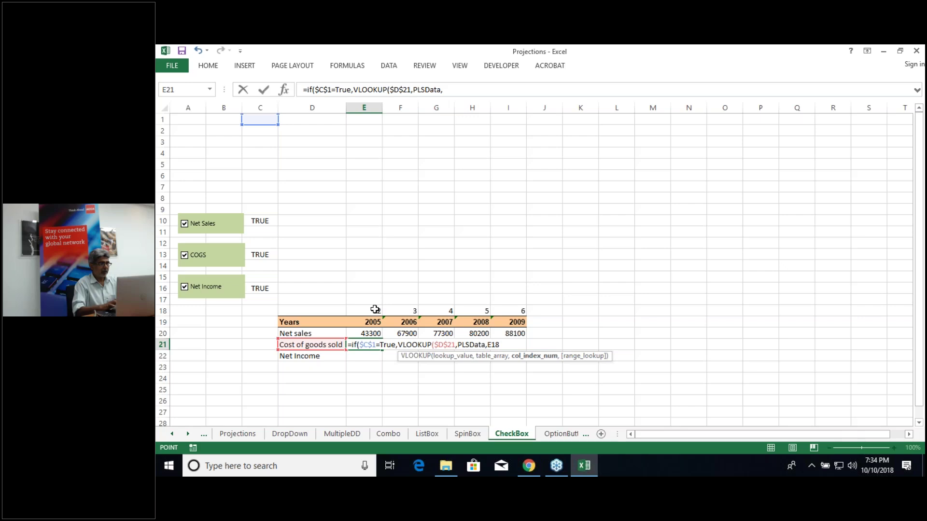
{"action": "type", "text": ",0),\" \""}
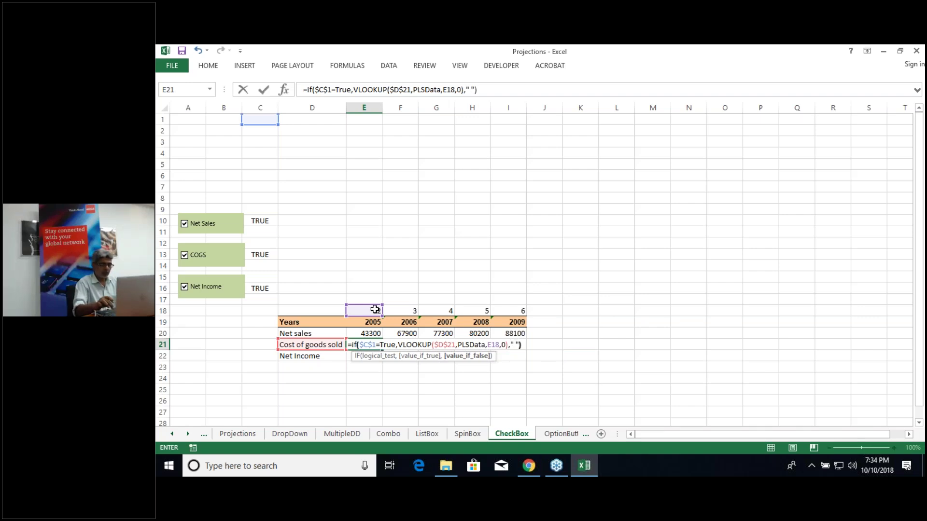
{"action": "type", "text": ")"}
{"action": "key", "text": "Return"}
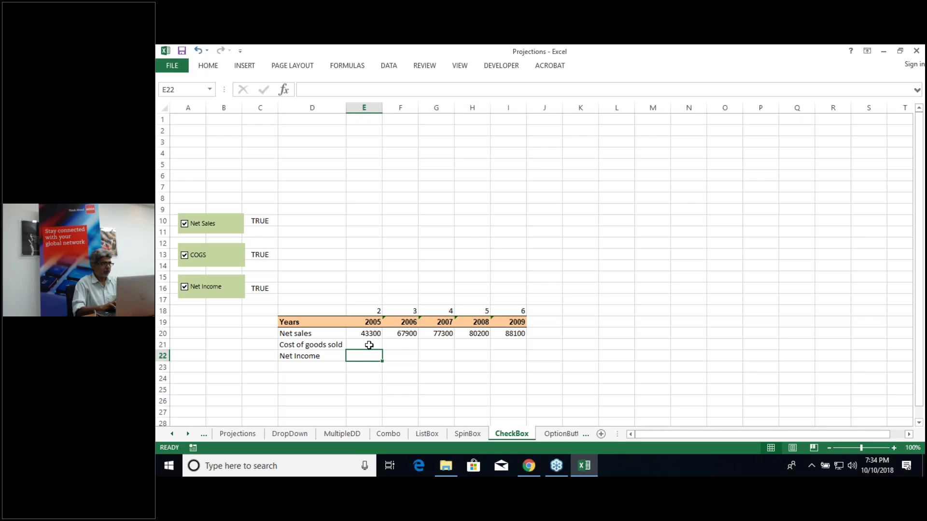
Step: Correct the E21 condition to test the COGS checkbox cell $C$13
{"action": "left_click", "coordinate": [369, 345]}
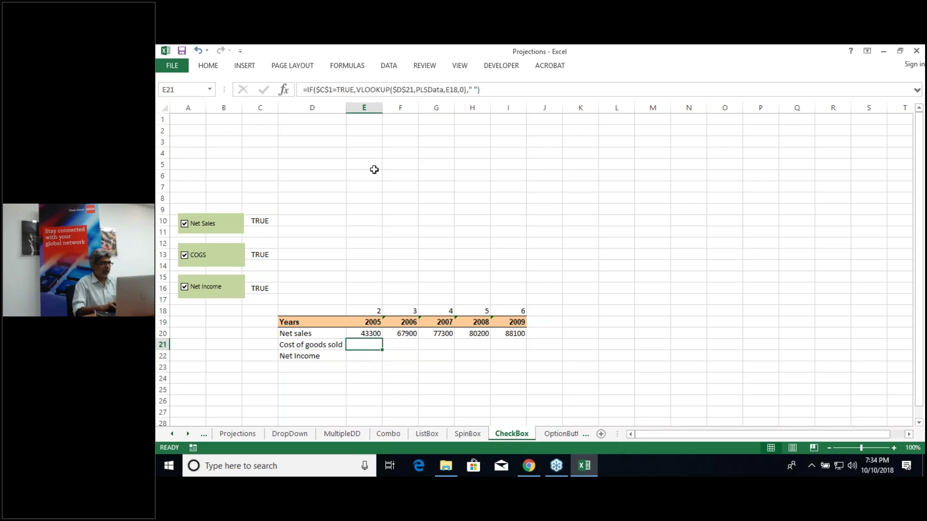
{"action": "left_click", "coordinate": [397, 89]}
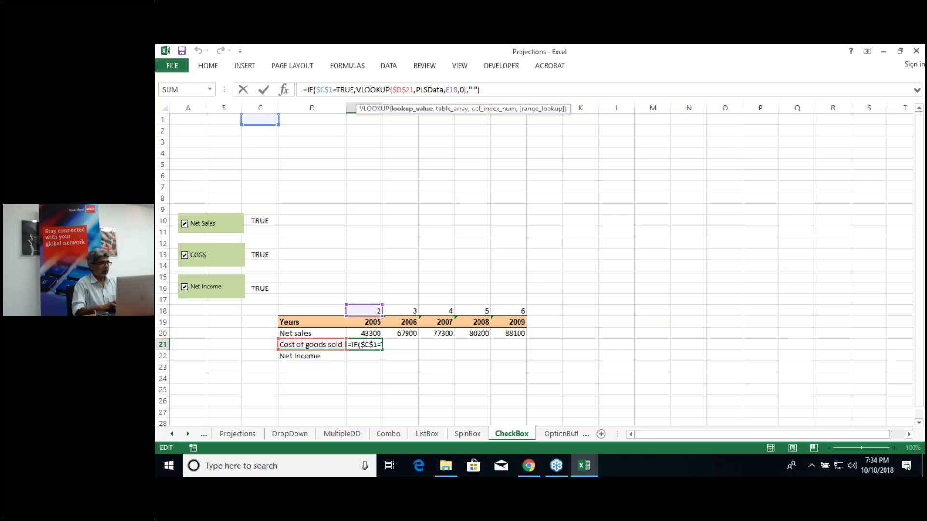
{"action": "left_click_drag", "start_coordinate": [268, 157], "coordinate": [264, 269]}
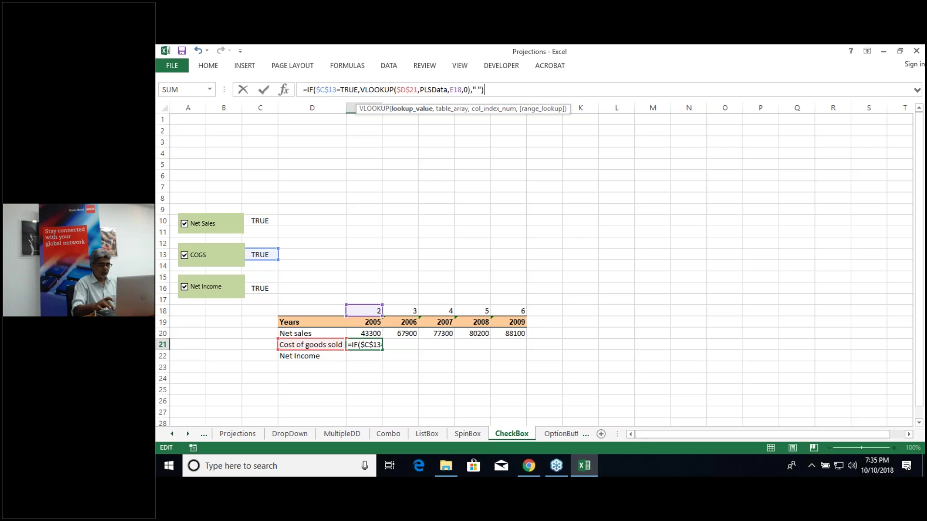
{"action": "key", "text": "ctrl+Return"}
{"action": "key", "text": "Return"}
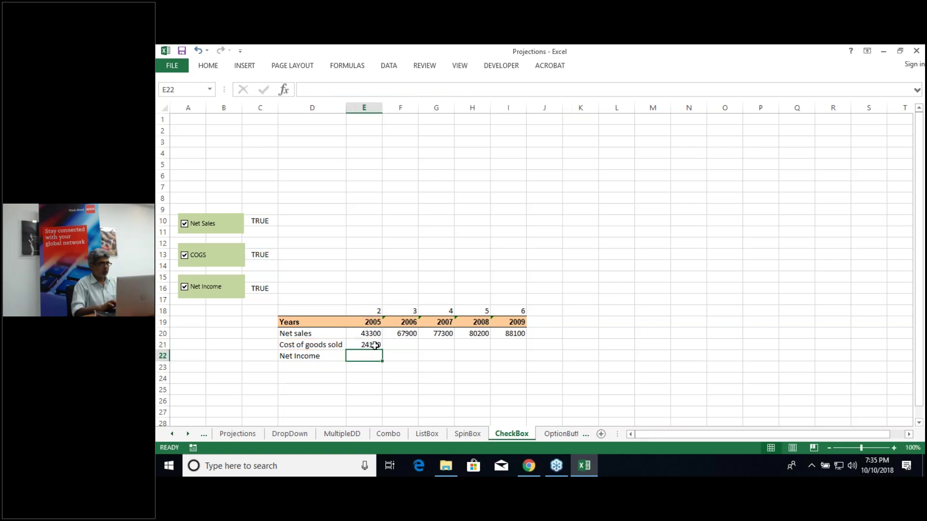
Step: Fill the E21 Cost of goods sold formula across to I21
{"action": "left_click", "coordinate": [375, 345]}
{"action": "left_click_drag", "start_coordinate": [383, 350], "coordinate": [533, 351]}
{"action": "left_click_drag", "start_coordinate": [532, 351], "coordinate": [532, 351]}
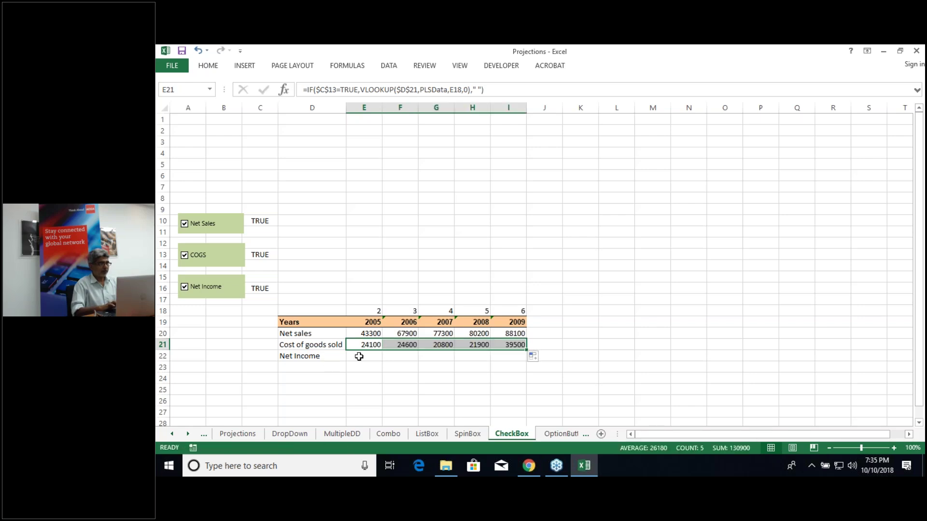
{"action": "left_click", "coordinate": [363, 357]}
Step: Start E22 as =IF($C$16=True,VLOOKUP( for the Net Income row
{"action": "type", "text": "=if("}
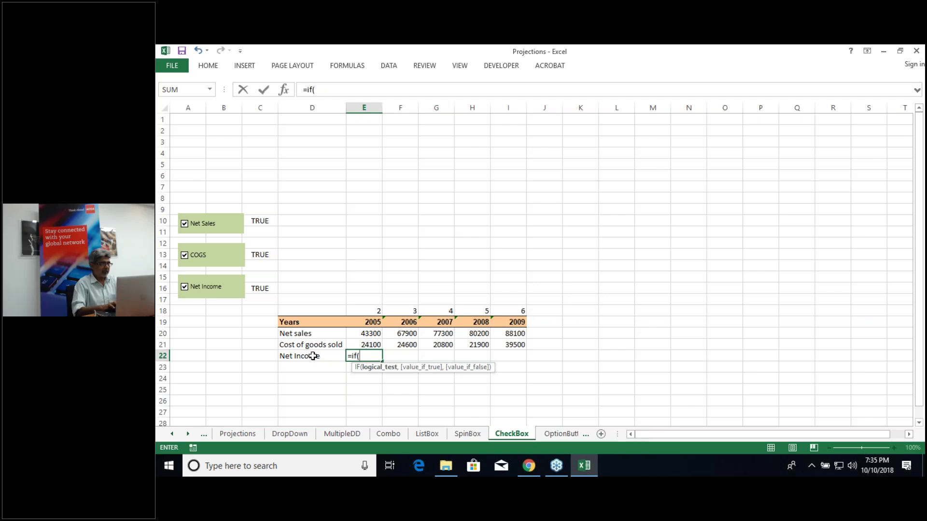
{"action": "left_click", "coordinate": [262, 289]}
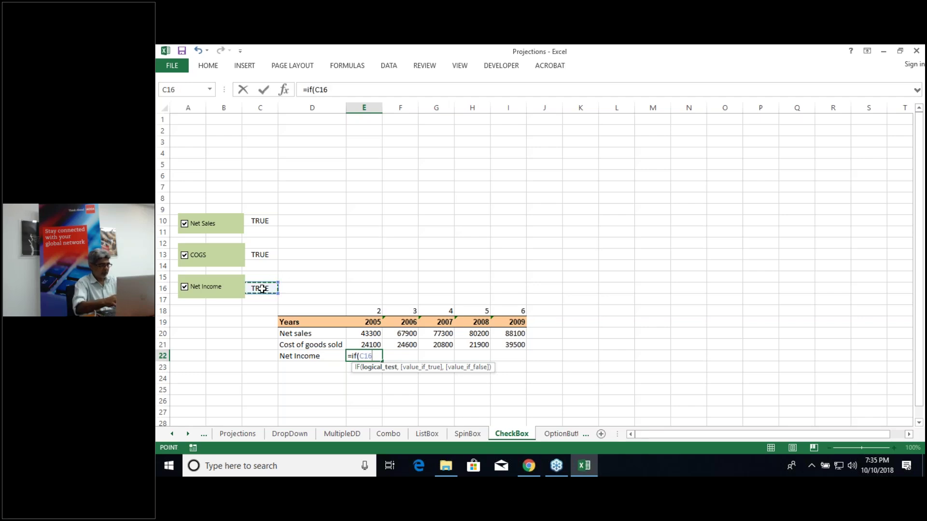
{"action": "key", "text": "F4"}
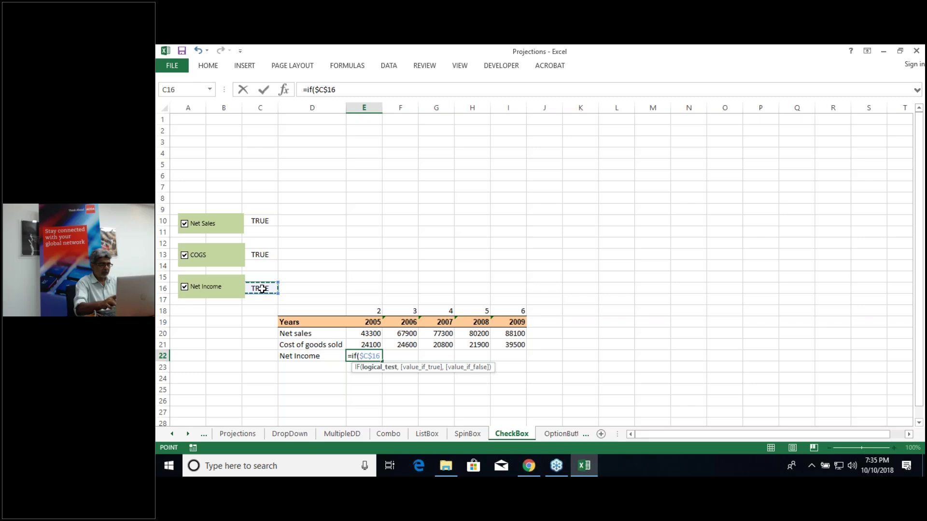
{"action": "type", "text": "="}
{"action": "type", "text": "ter"}
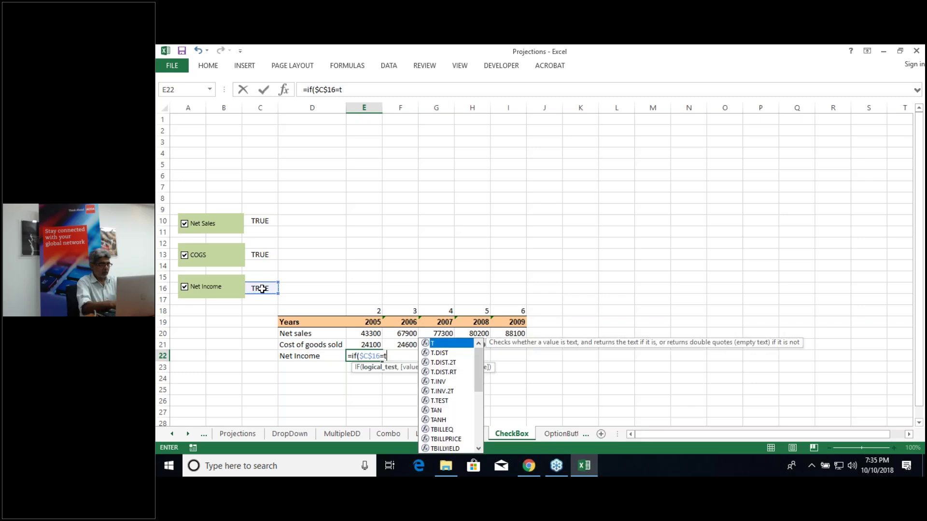
{"action": "key", "text": "BackSpace"}
{"action": "key", "text": "BackSpace"}
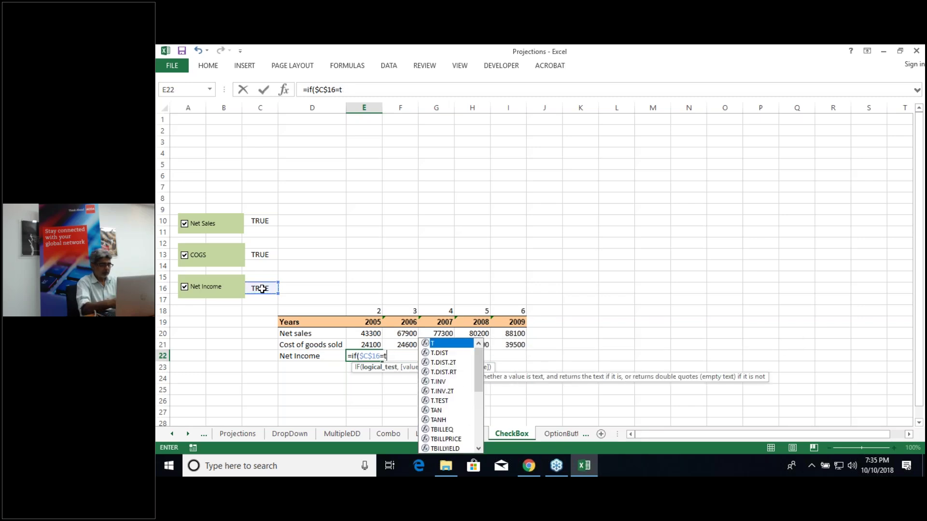
{"action": "type", "text": "rue"}
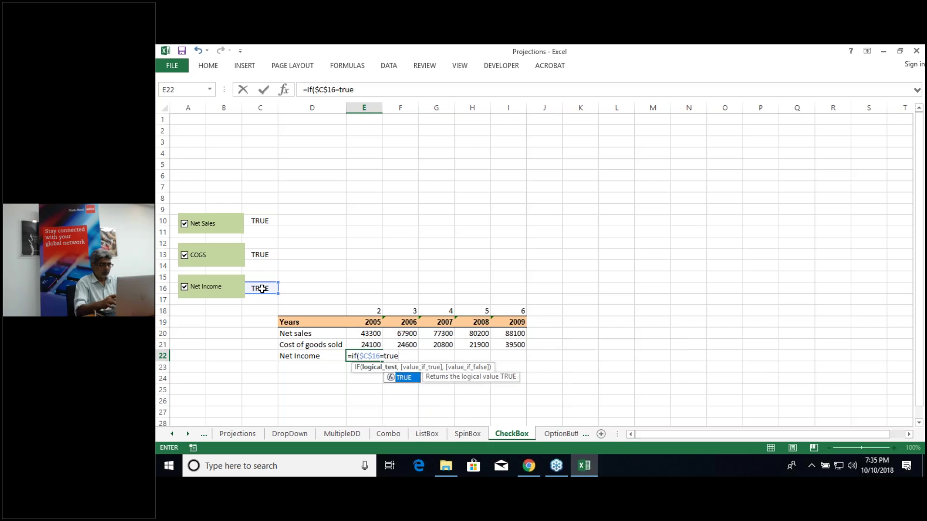
{"action": "type", "text": ",pls"}
{"action": "key", "text": "BackSpace"}
{"action": "key", "text": "BackSpace"}
{"action": "key", "text": "BackSpace"}
{"action": "type", "text": "vl"}
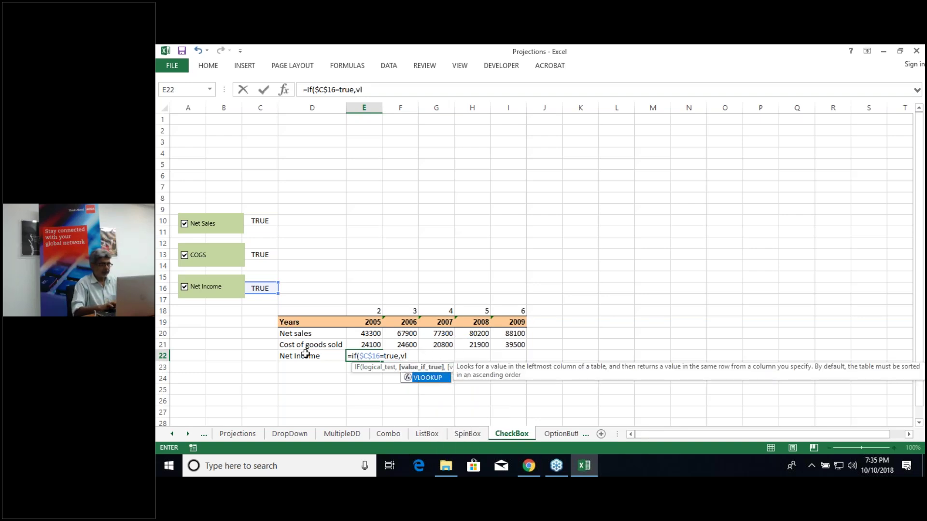
{"action": "double_click", "coordinate": [424, 378]}
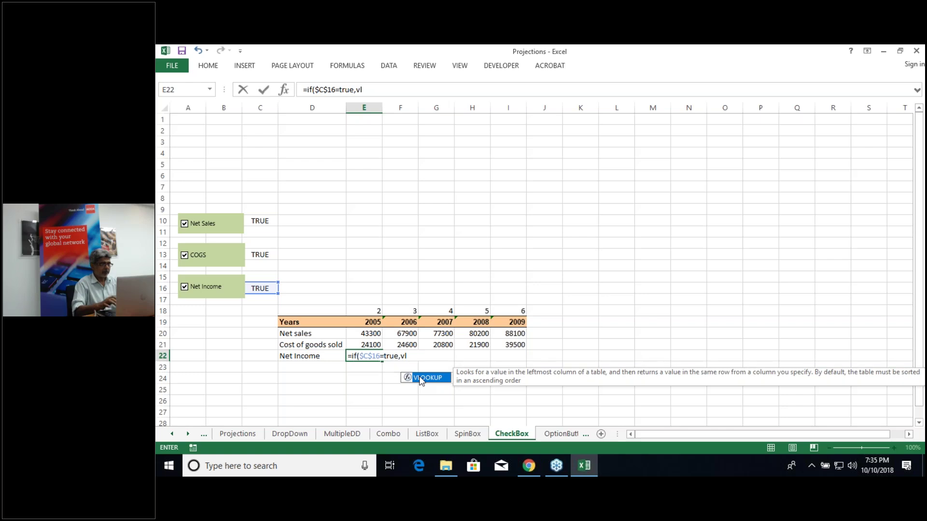
Step: Finish the lookup with $D$22, PLSData, E18 and 0, then fill E22 across to I22
{"action": "left_click", "coordinate": [316, 357]}
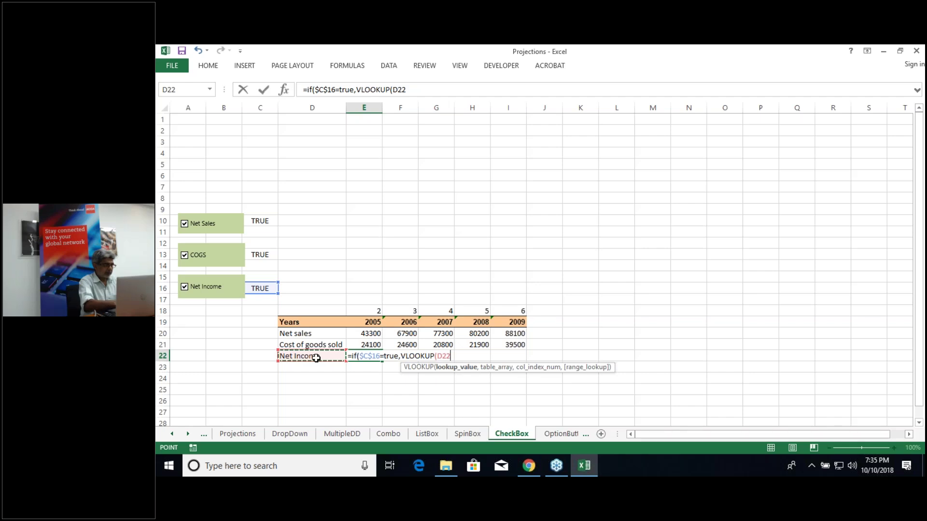
{"action": "key", "text": "F4"}
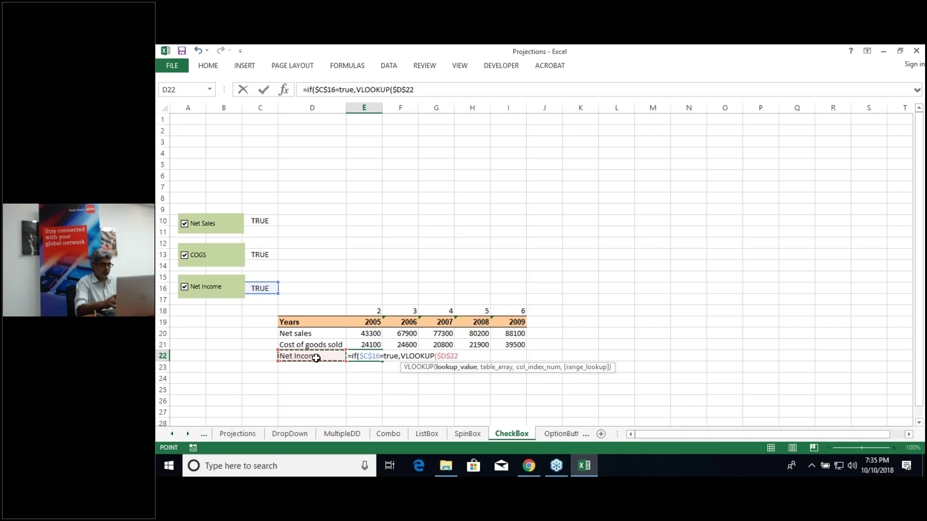
{"action": "type", "text": ",pl"}
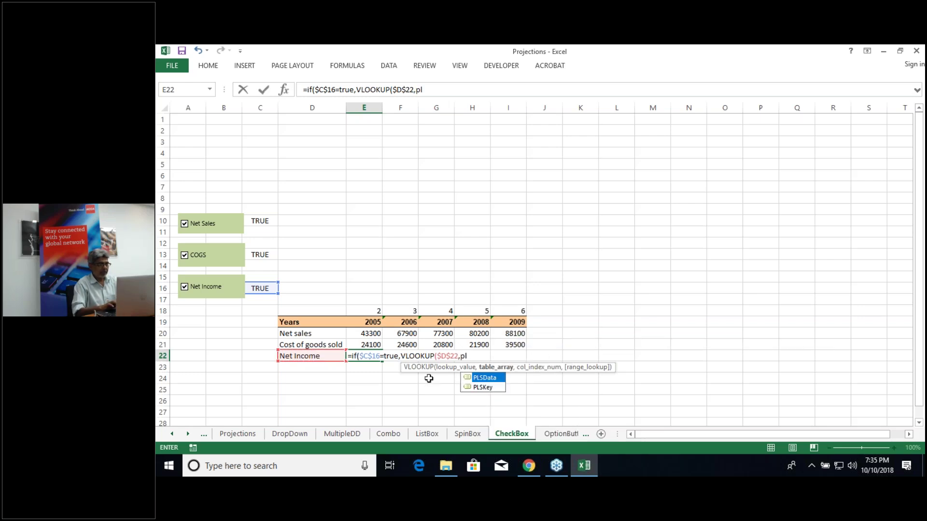
{"action": "key", "text": "Tab"}
{"action": "type", "text": ","}
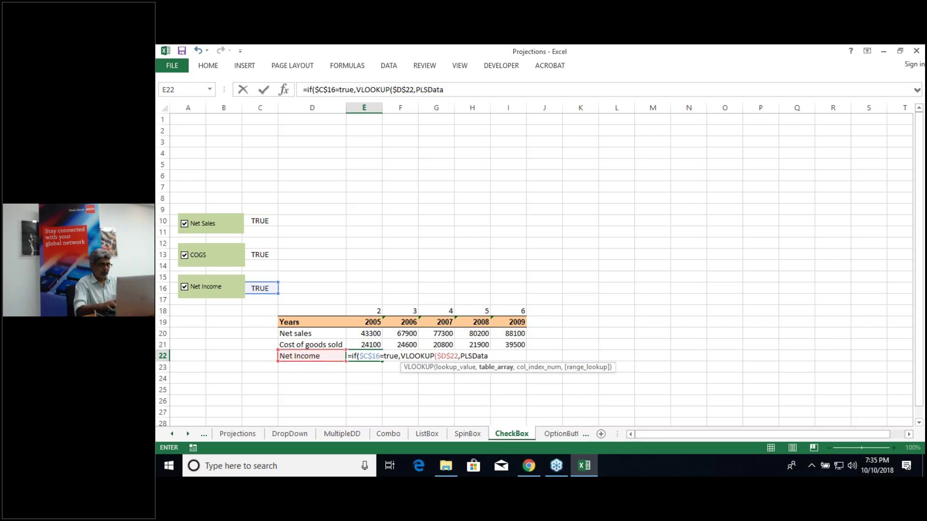
{"action": "left_click", "coordinate": [371, 312]}
{"action": "type", "text": ",0"}
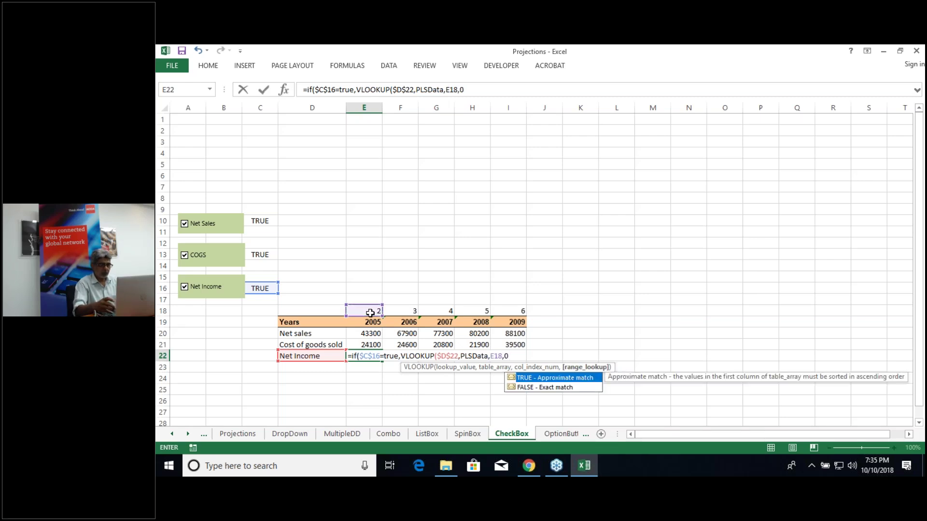
{"action": "type", "text": "),\""}
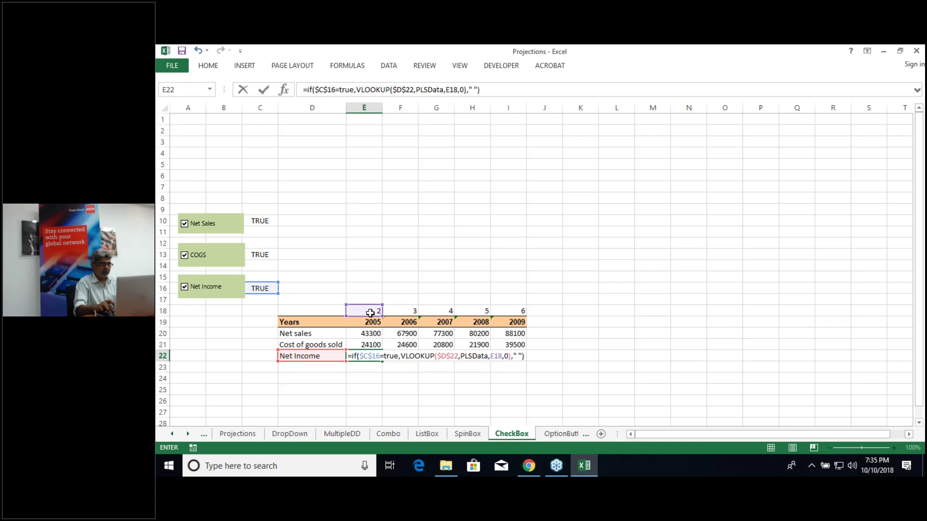
{"action": "key", "text": "Return"}
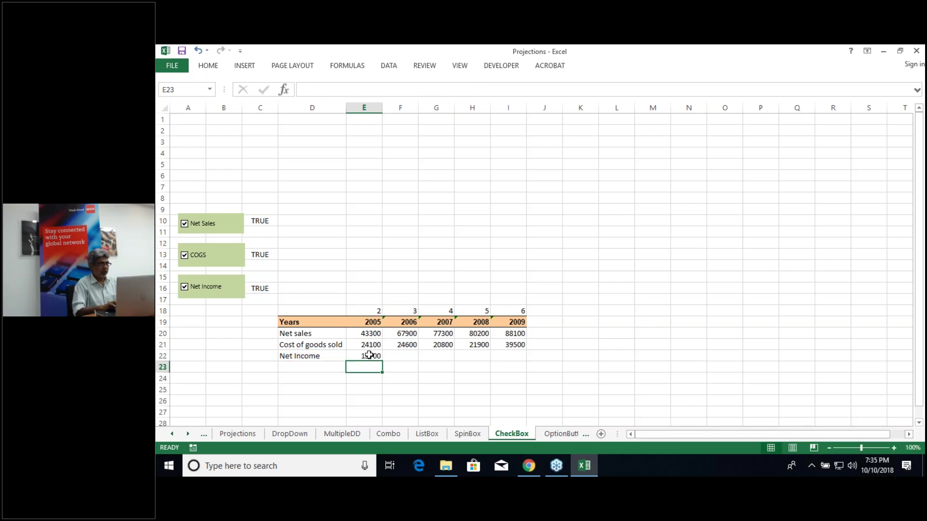
{"action": "left_click", "coordinate": [377, 356]}
{"action": "left_click_drag", "start_coordinate": [382, 360], "coordinate": [525, 362]}
Step: Toggle the Net Sales, COGS and Net Income boxes off and on to test their rows
{"action": "left_click", "coordinate": [196, 233]}
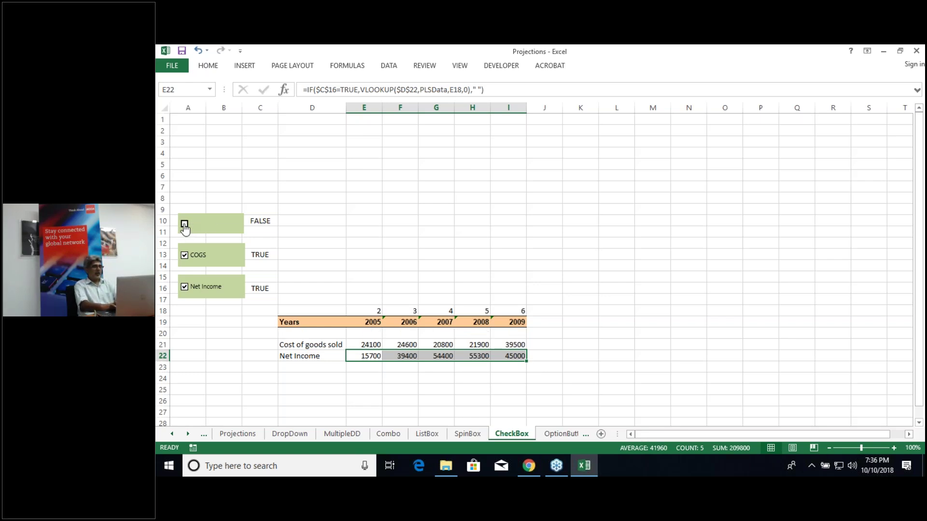
{"action": "left_click", "coordinate": [185, 229]}
{"action": "left_click", "coordinate": [185, 259]}
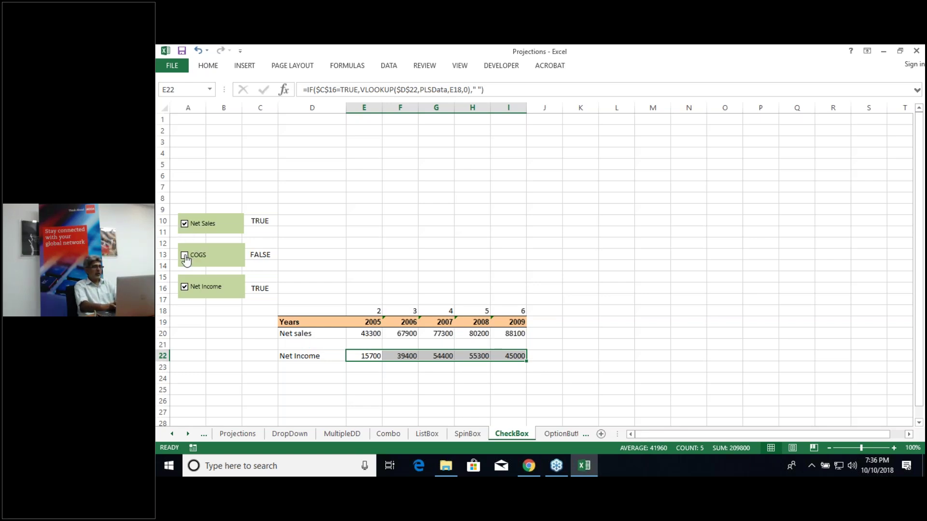
{"action": "left_click", "coordinate": [186, 259]}
{"action": "left_click", "coordinate": [184, 287]}
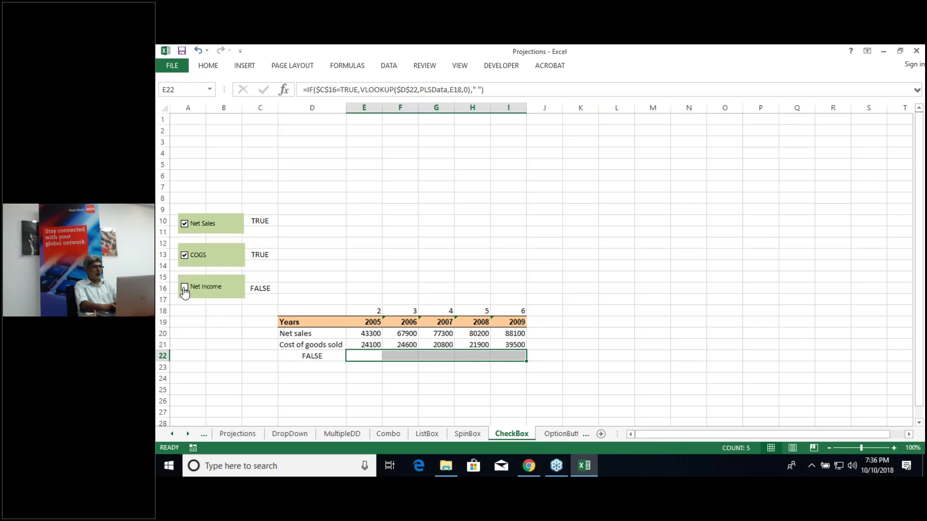
{"action": "left_click", "coordinate": [184, 288]}
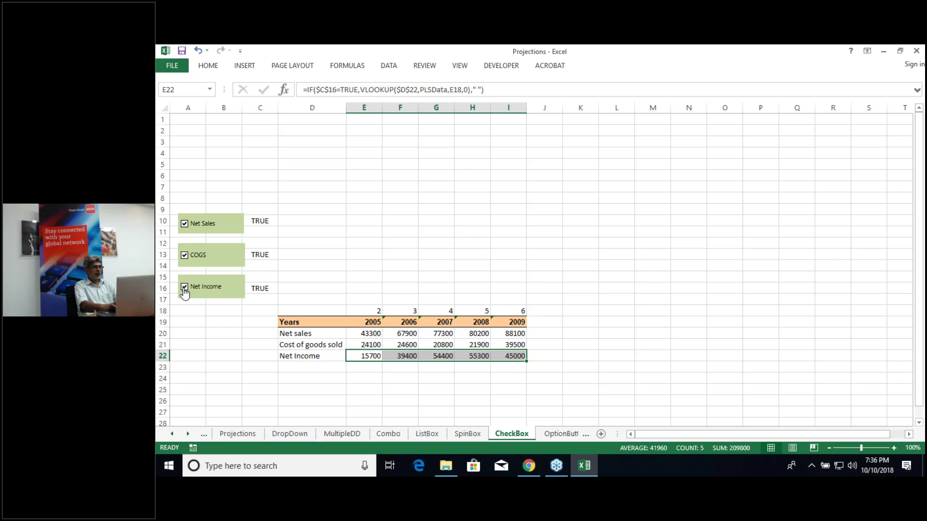
Step: Change D22 to =IF(C16=TRUE,Projections!C12," "), retest Net Income, and select D20:I22
{"action": "left_click", "coordinate": [295, 357]}
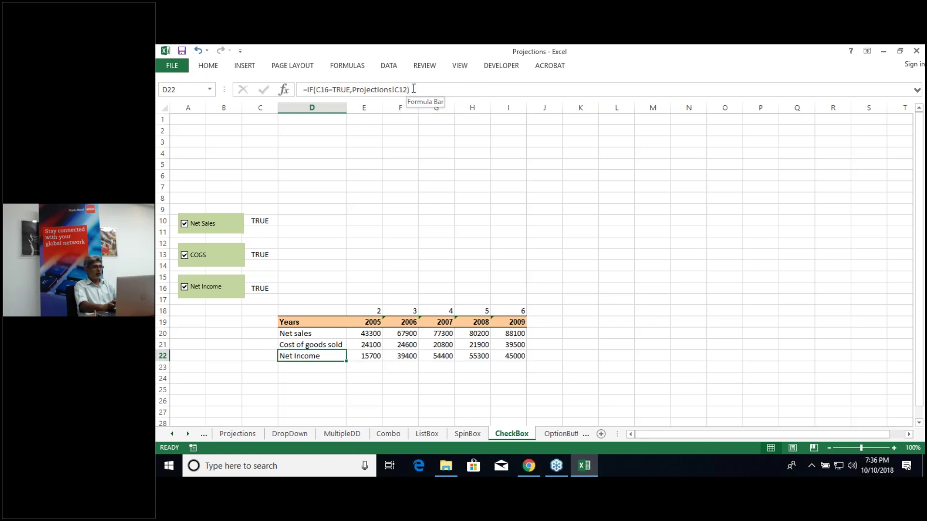
{"action": "left_click", "coordinate": [414, 89]}
{"action": "key", "text": "BackSpace"}
{"action": "type", "text": "\" \")"}
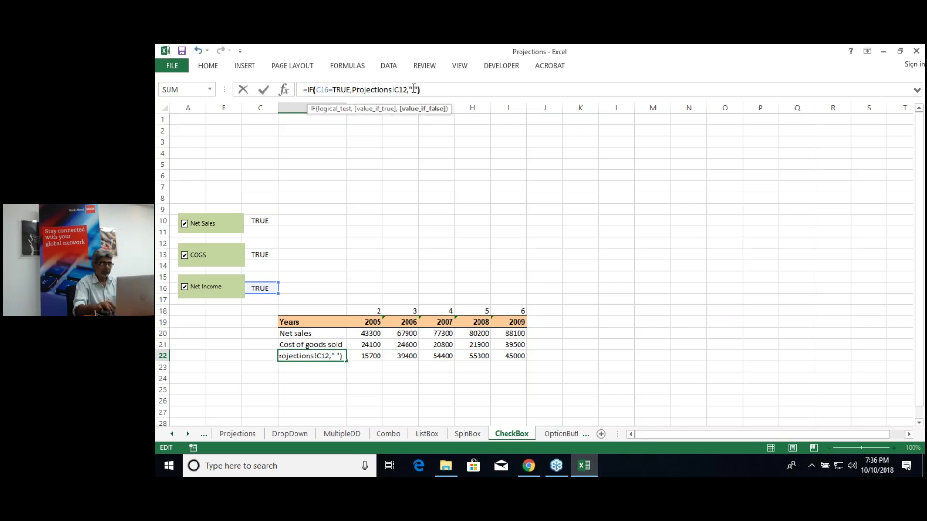
{"action": "key", "text": "Return"}
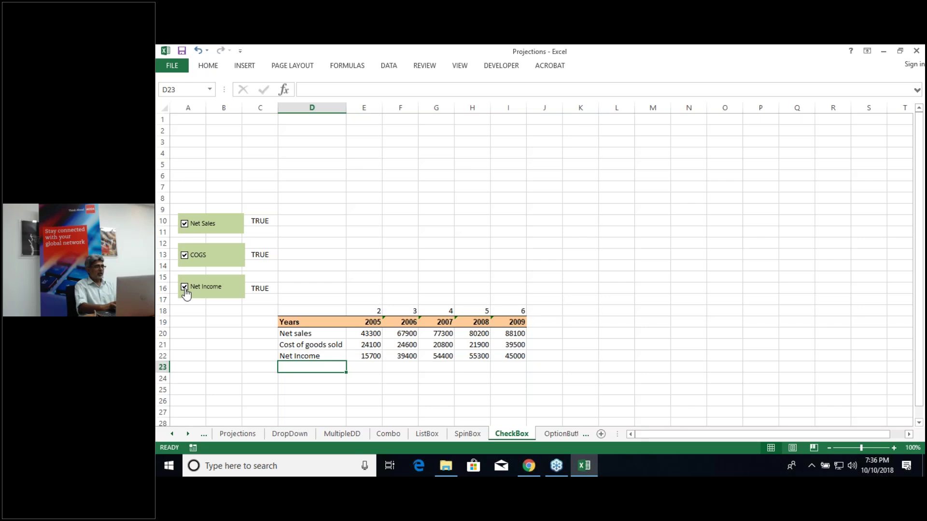
{"action": "left_click", "coordinate": [185, 288]}
{"action": "left_click", "coordinate": [185, 289]}
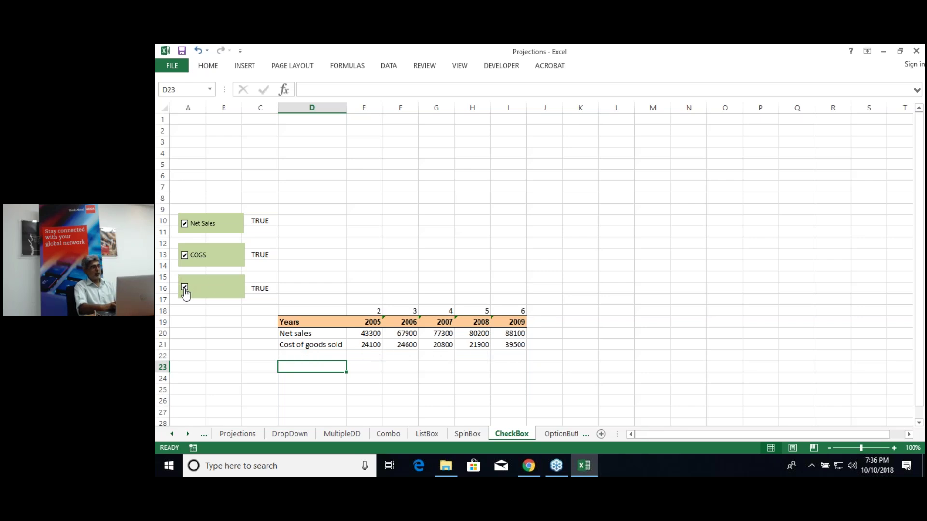
{"action": "left_click", "coordinate": [309, 333]}
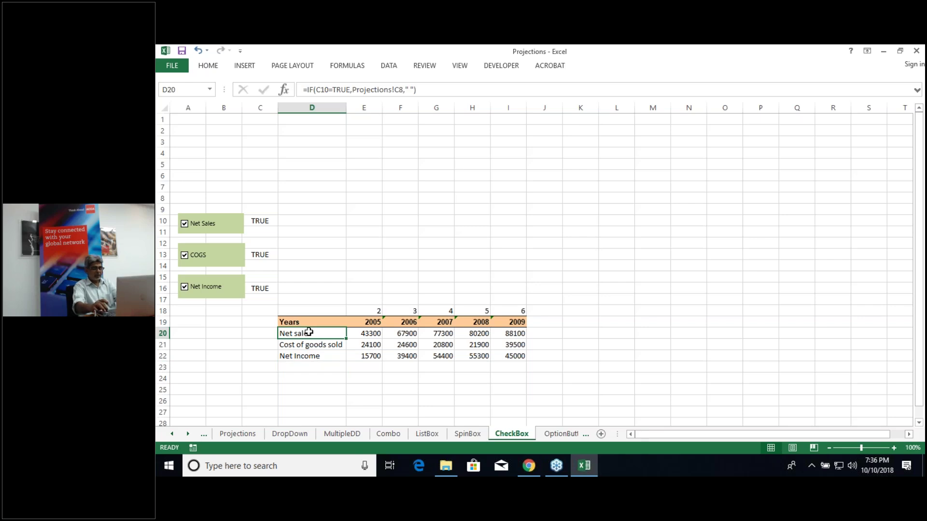
{"action": "key", "text": "ctrl+shift+Down"}
Step: Insert a clustered column chart of D20:I22 and move it above the table
{"action": "key", "text": "ctrl+shift+Right"}
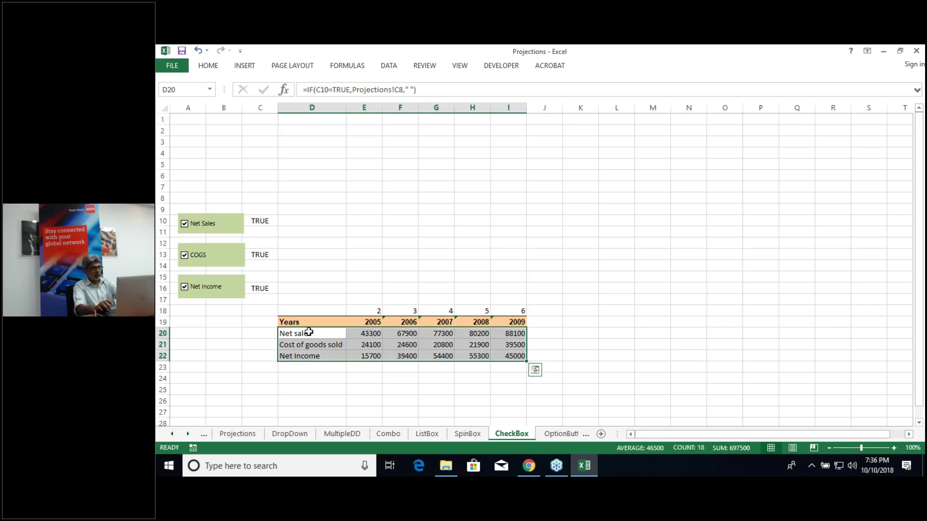
{"action": "key", "text": "alt+F1"}
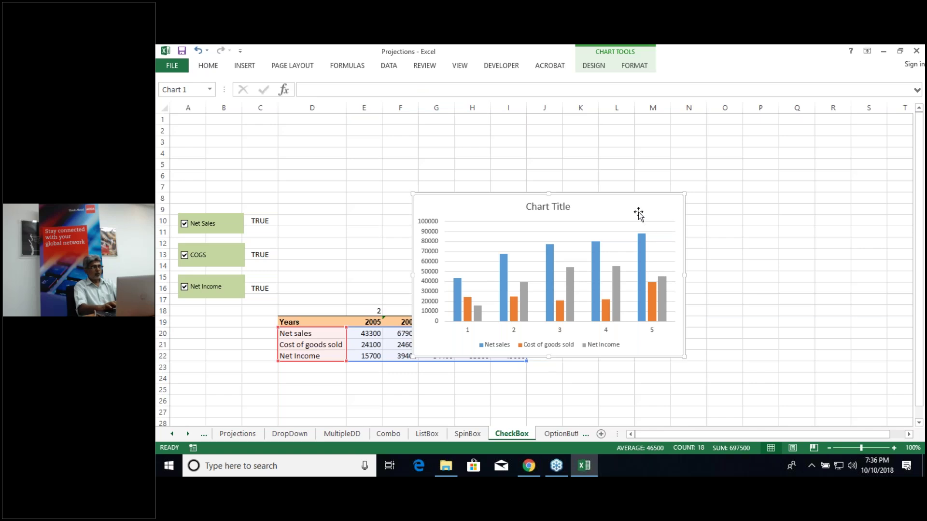
{"action": "left_click_drag", "start_coordinate": [639, 214], "coordinate": [648, 142]}
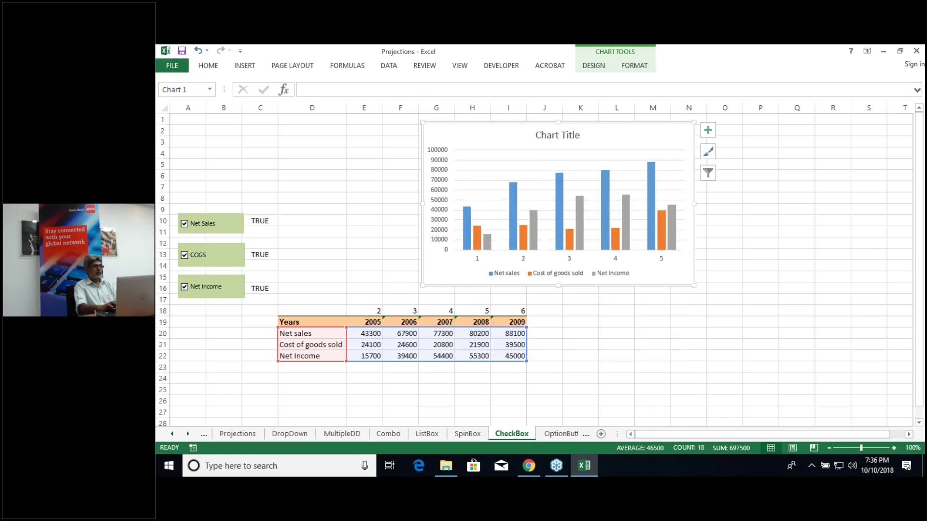
Step: Test the chart by unticking Net Sales, COGS and Net Income, then re-ticking Net Sales and Net Income
{"action": "left_click", "coordinate": [185, 224]}
{"action": "left_click", "coordinate": [184, 257]}
{"action": "left_click", "coordinate": [184, 289]}
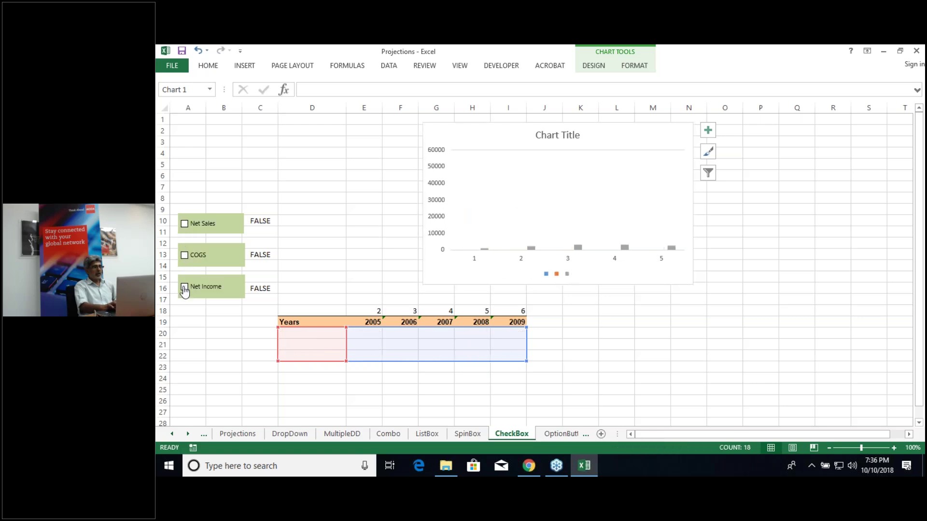
{"action": "left_click", "coordinate": [185, 224]}
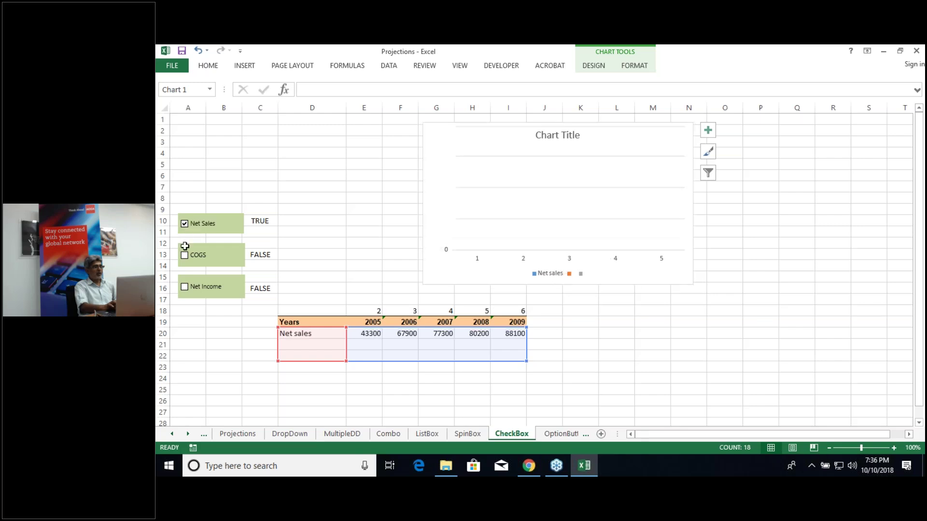
{"action": "left_click", "coordinate": [185, 288]}
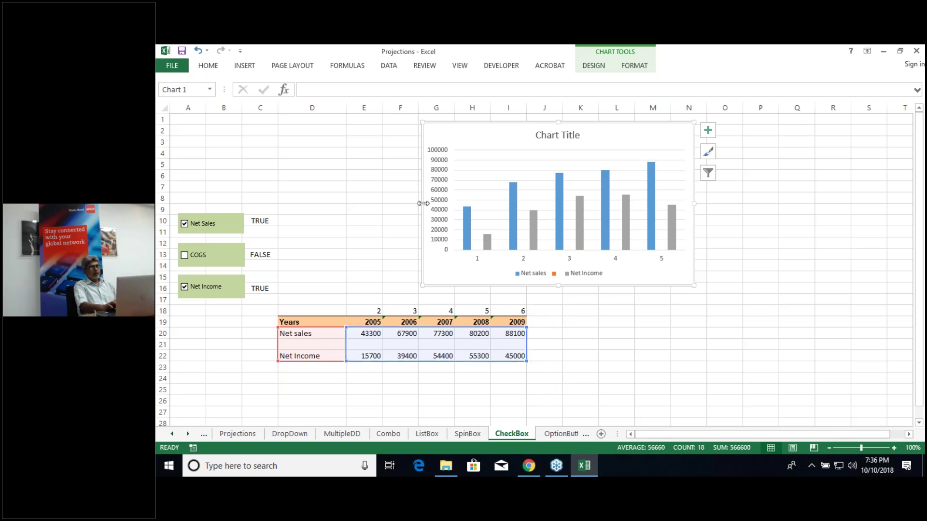
Step: Widen the chart leftward toward column D, then retest the COGS and Net Income checkboxes
{"action": "left_click_drag", "start_coordinate": [423, 203], "coordinate": [319, 190]}
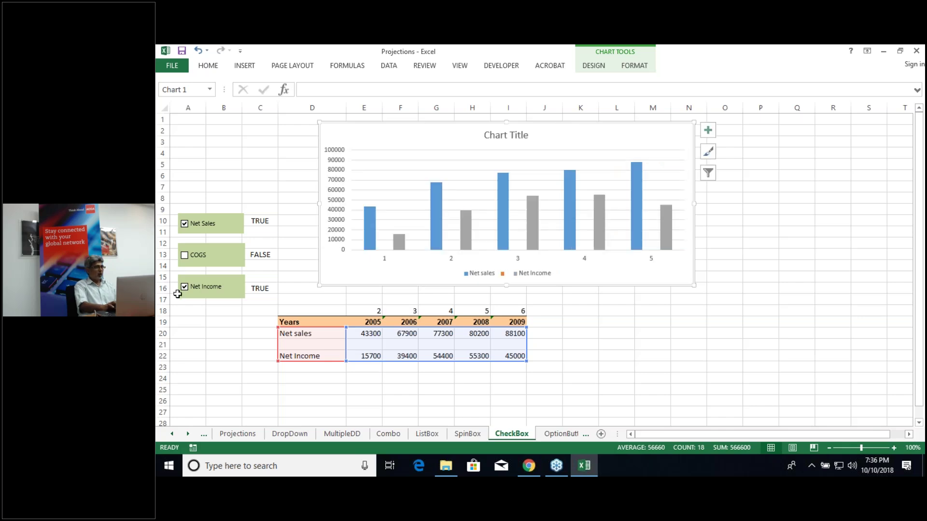
{"action": "left_click", "coordinate": [184, 260]}
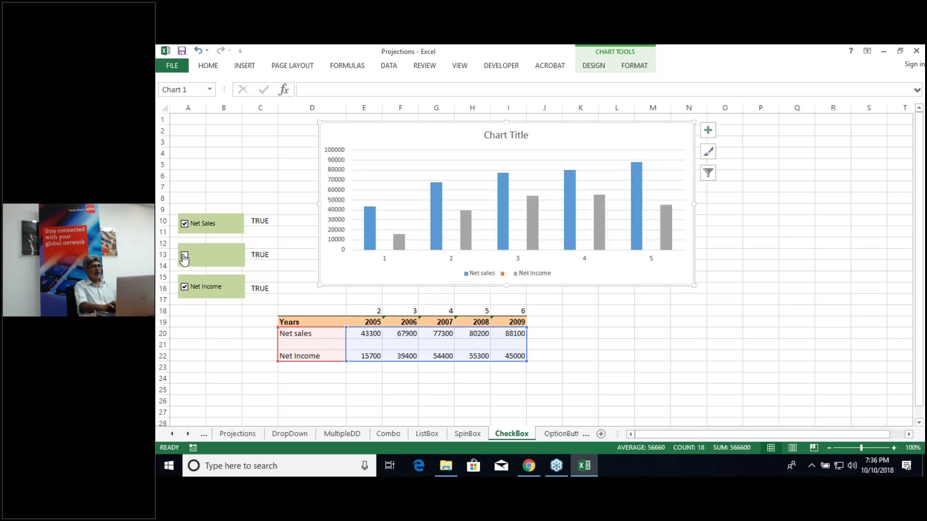
{"action": "left_click", "coordinate": [185, 289]}
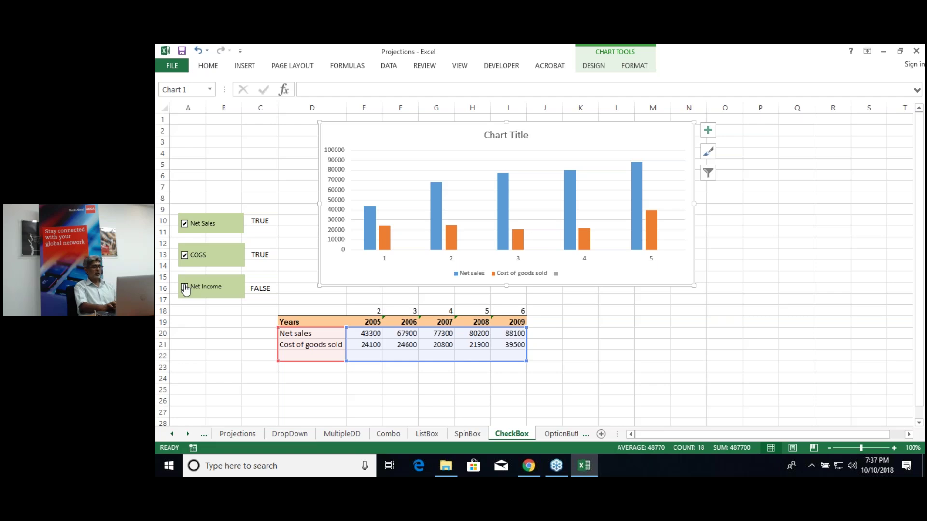
{"action": "left_click", "coordinate": [185, 288]}
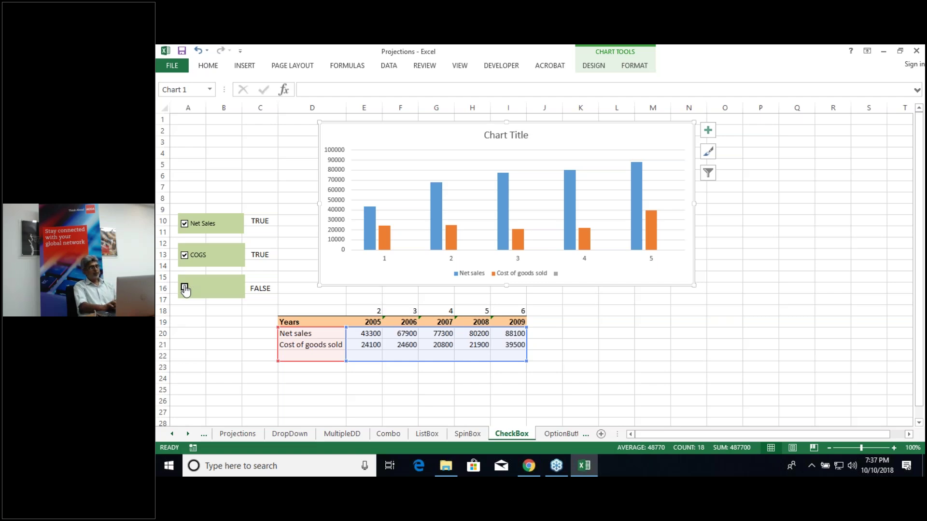
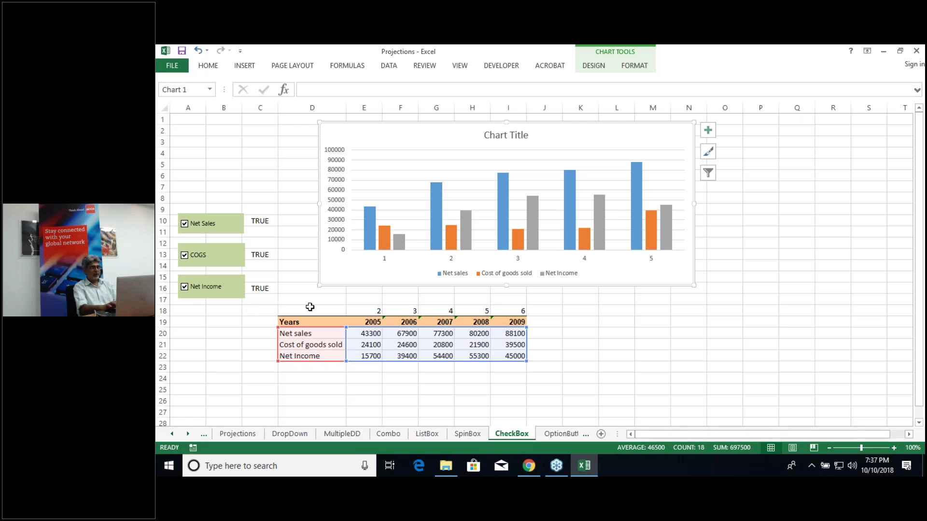
Step: Copy the CheckBox sheet's D19:I22 table and paste it as values at D18 on OptionButton
{"action": "left_click", "coordinate": [563, 433]}
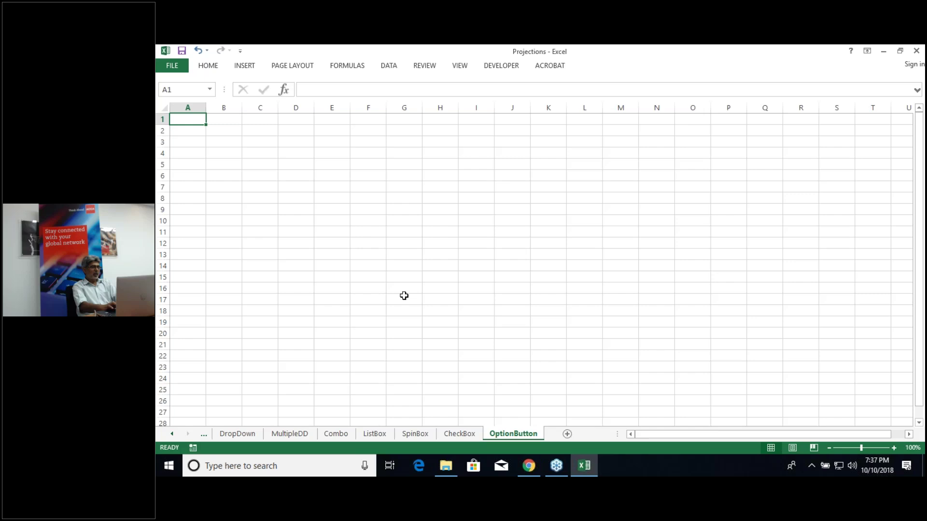
{"action": "left_click", "coordinate": [460, 434]}
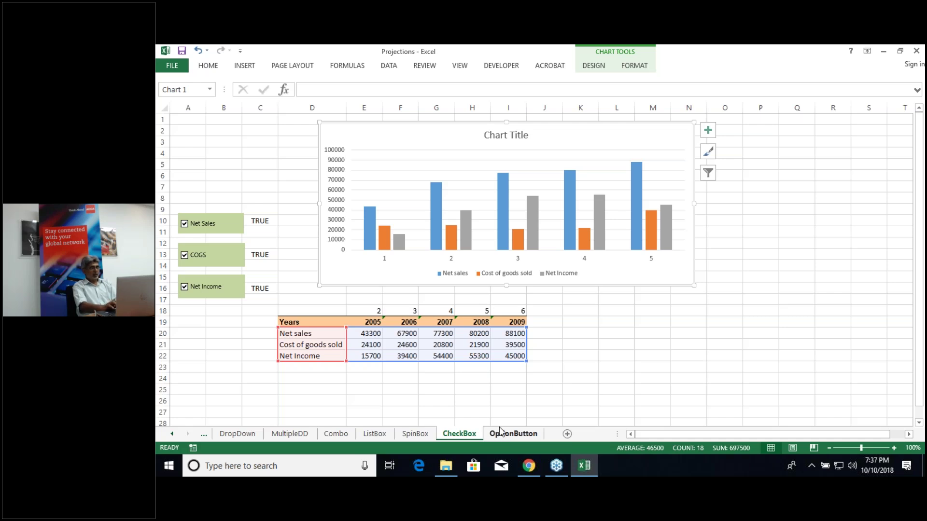
{"action": "left_click", "coordinate": [312, 322]}
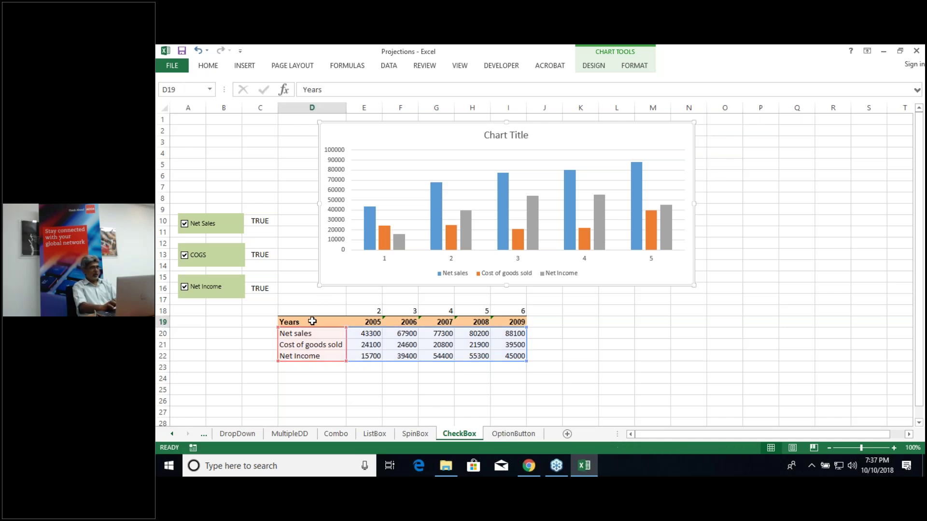
{"action": "key", "text": "ctrl+shift+Right"}
{"action": "key", "text": "ctrl+shift+Down"}
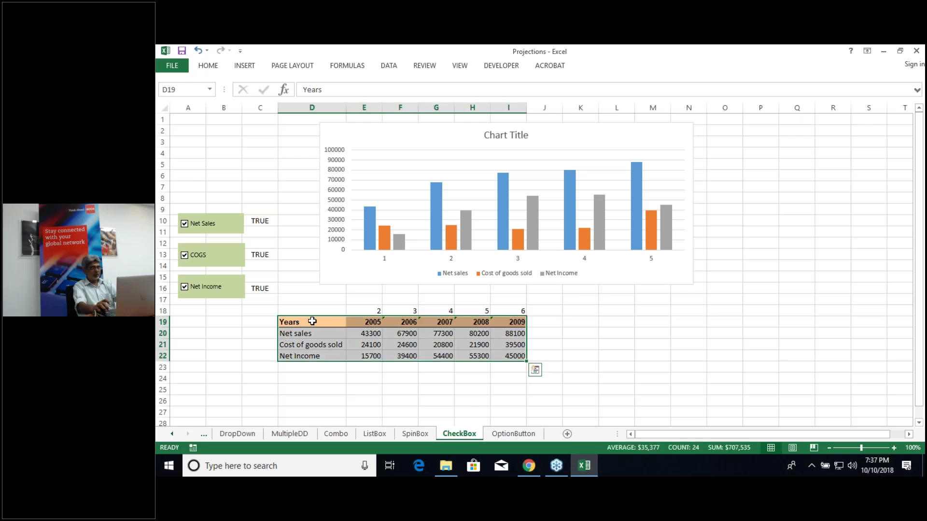
{"action": "key", "text": "ctrl+c"}
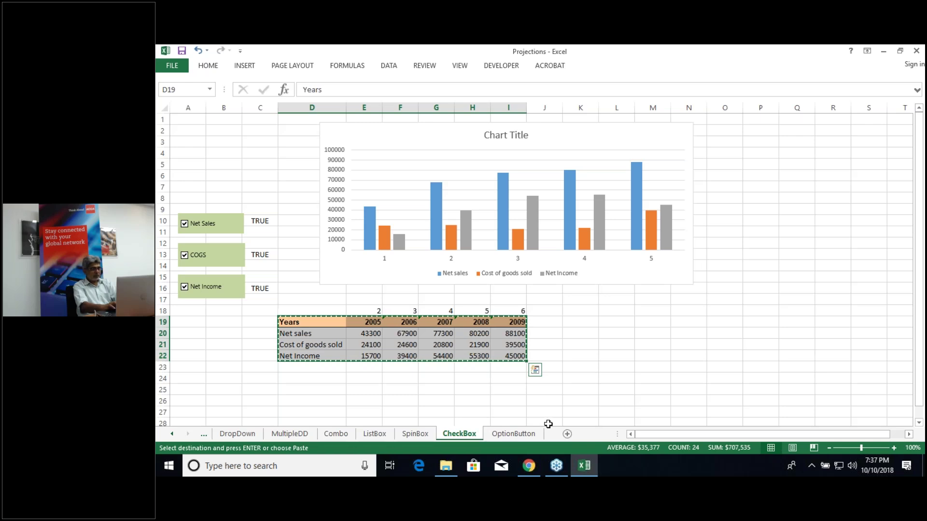
{"action": "left_click", "coordinate": [521, 434]}
{"action": "left_click", "coordinate": [289, 313]}
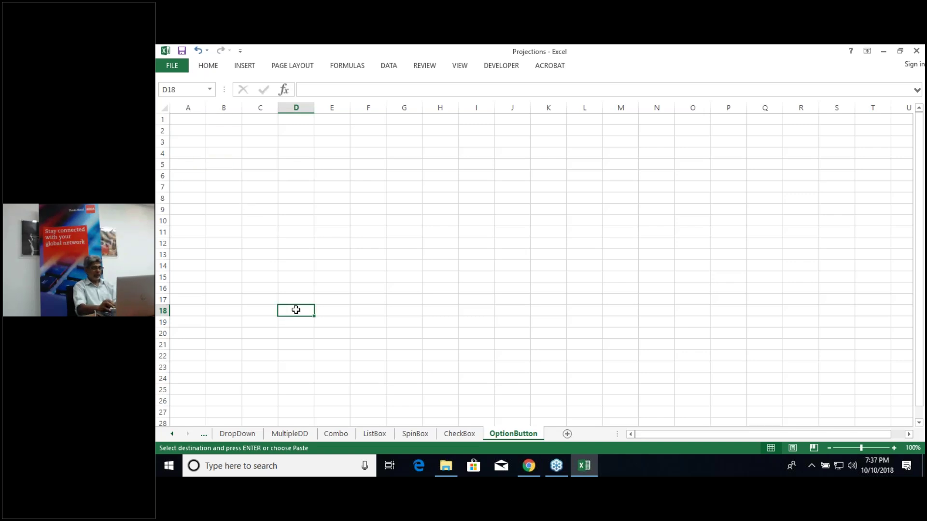
{"action": "right_click", "coordinate": [296, 310]}
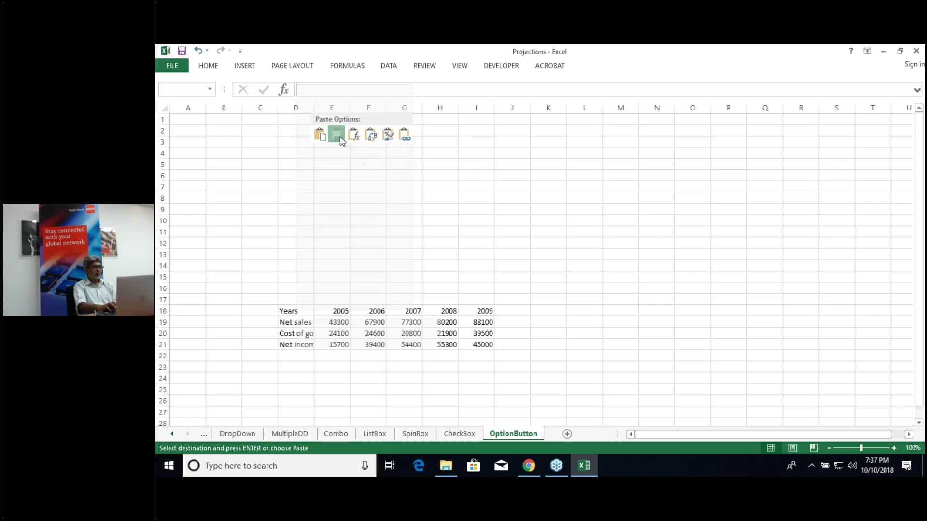
{"action": "left_click", "coordinate": [337, 135]}
{"action": "left_click", "coordinate": [434, 265]}
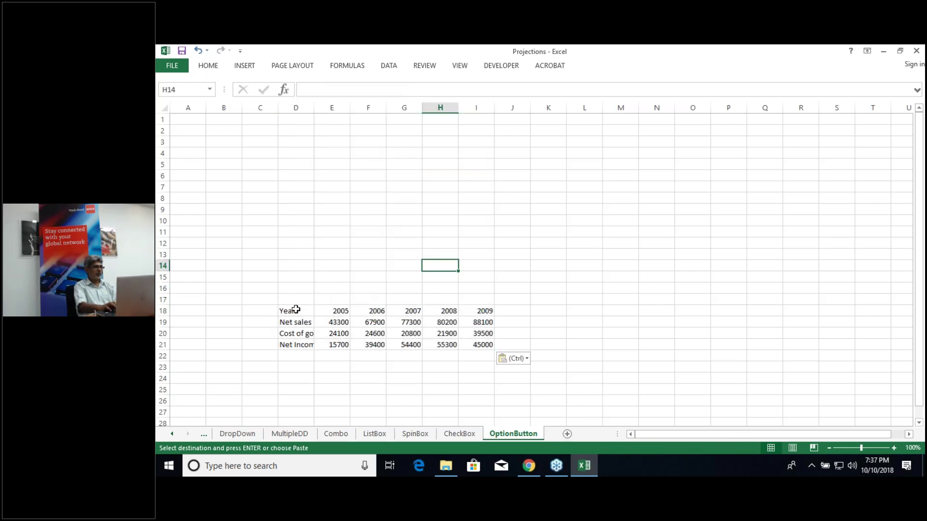
Step: Fill the header row D18:I18 dark green and autofit column D
{"action": "left_click", "coordinate": [296, 310]}
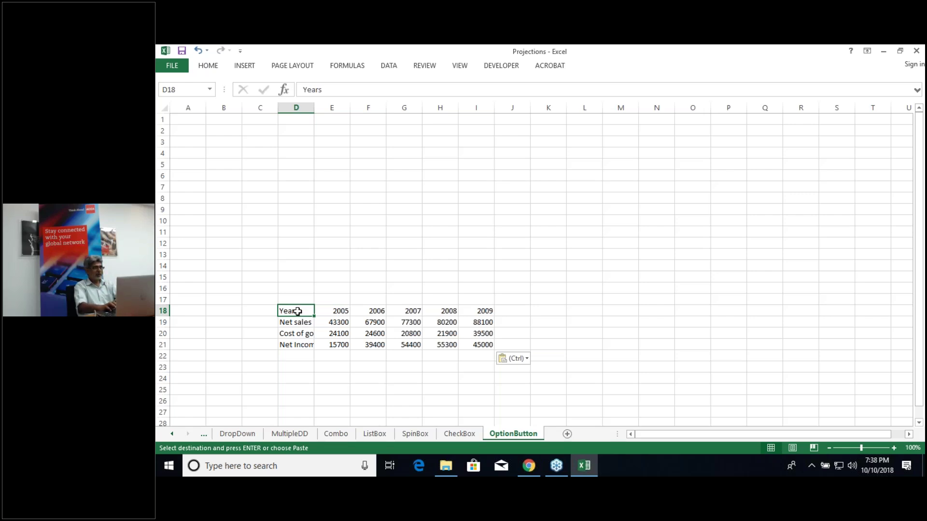
{"action": "key", "text": "ctrl+shift+Right"}
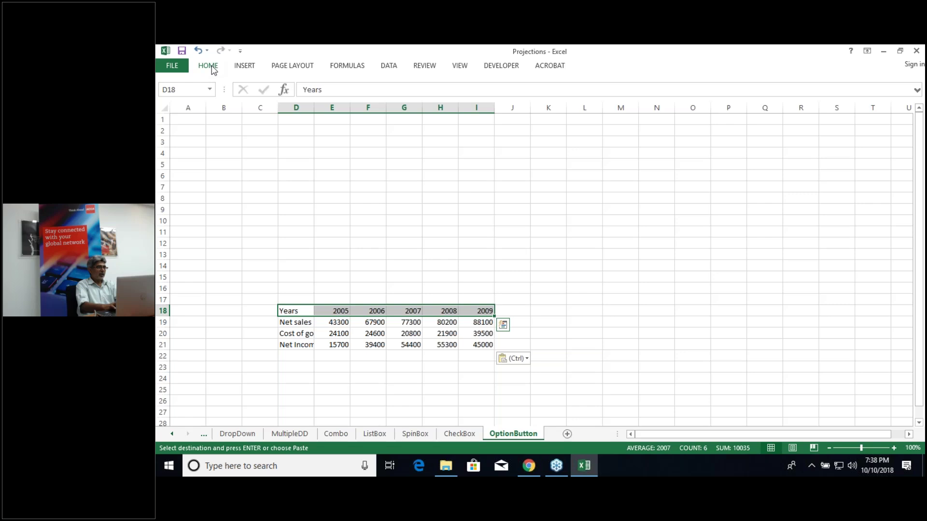
{"action": "left_click", "coordinate": [209, 67]}
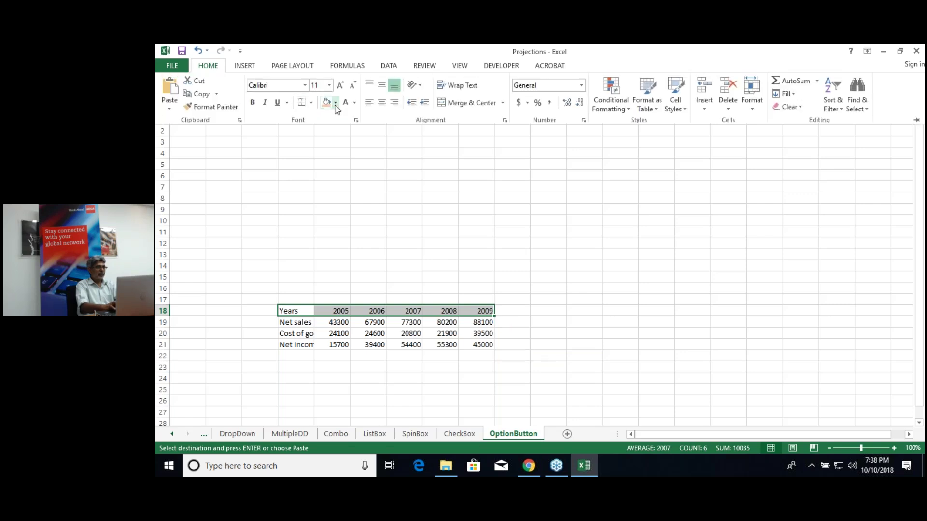
{"action": "left_click", "coordinate": [336, 104]}
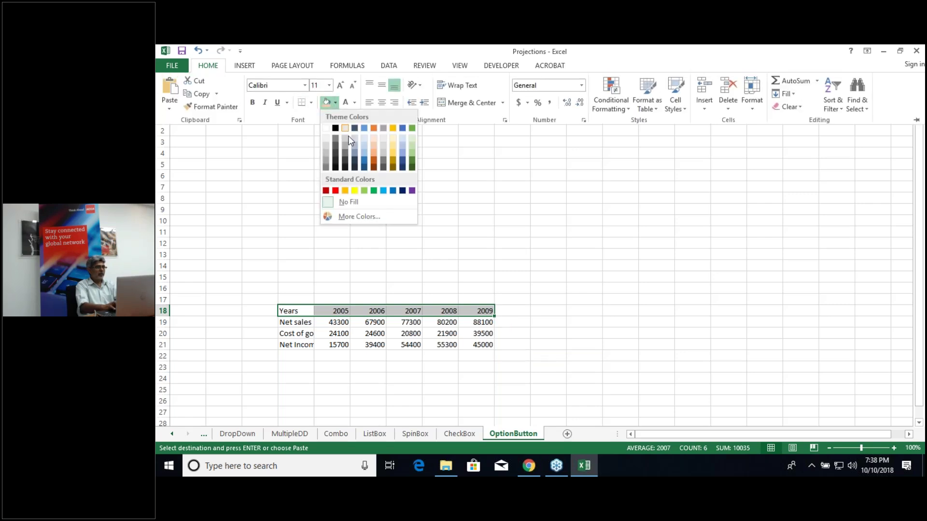
{"action": "left_click", "coordinate": [411, 168]}
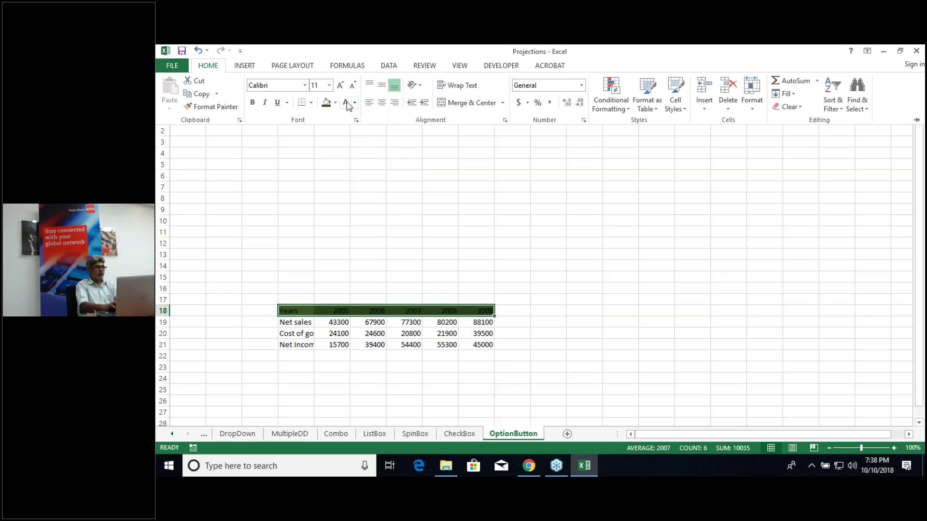
{"action": "left_click", "coordinate": [306, 296]}
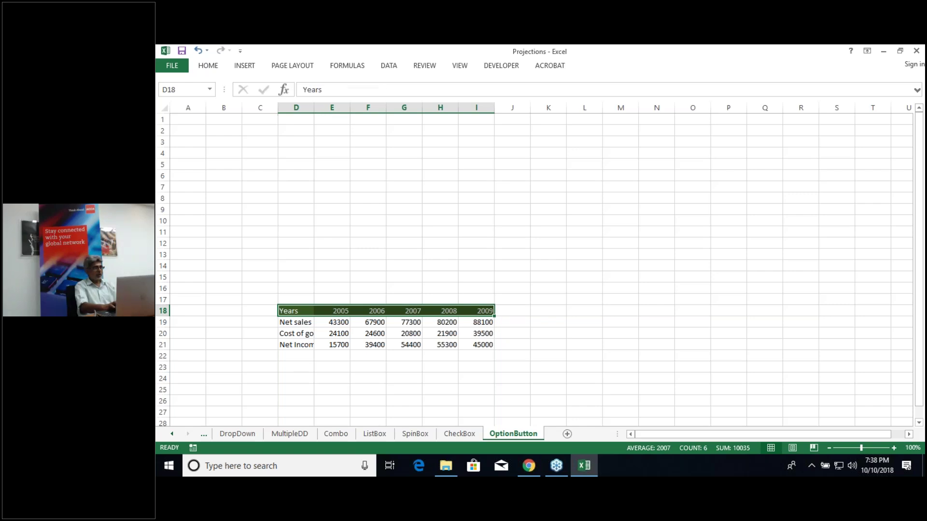
{"action": "double_click", "coordinate": [314, 107]}
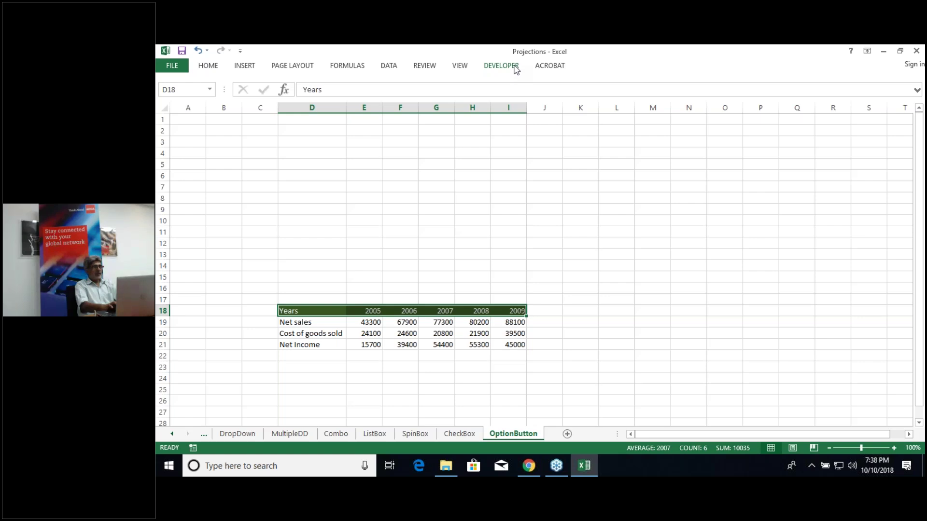
Step: Draw an option button at J18, duplicate it twice, and move one copy to row 22
{"action": "left_click", "coordinate": [520, 68]}
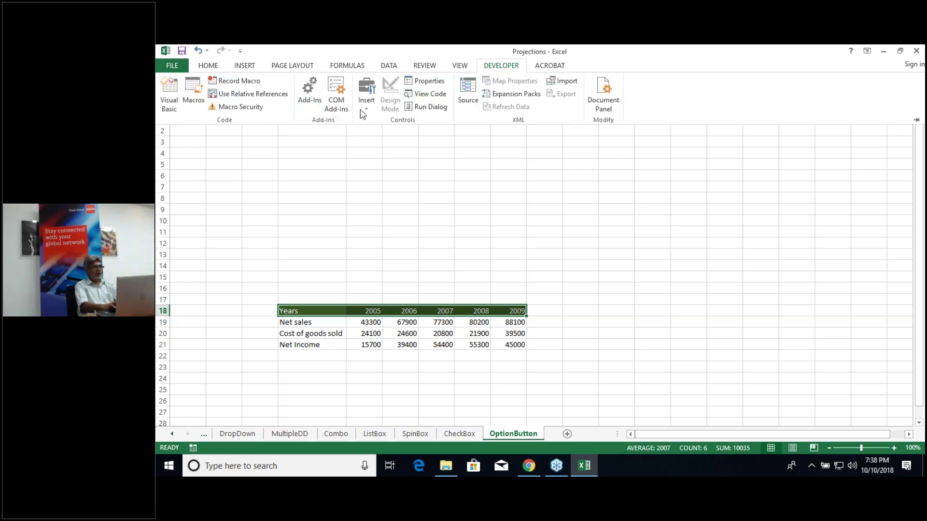
{"action": "left_click", "coordinate": [370, 107]}
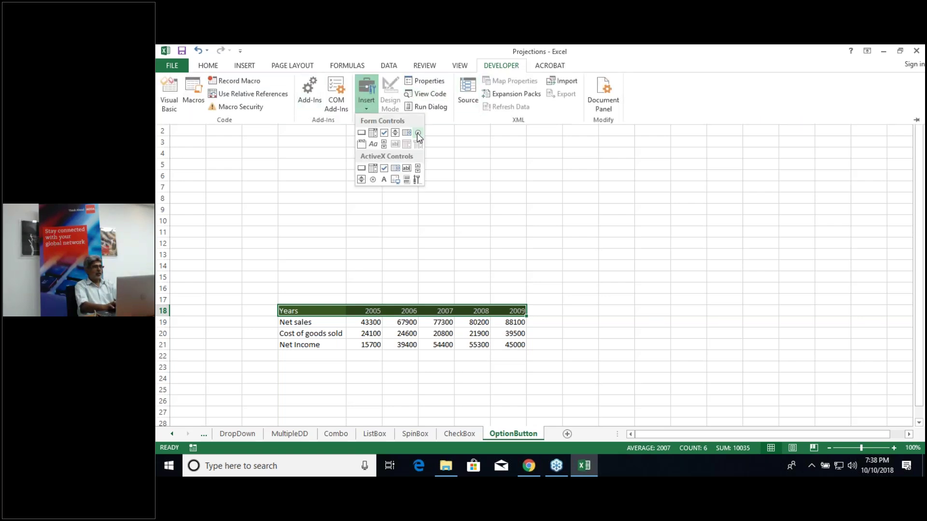
{"action": "left_click", "coordinate": [418, 134]}
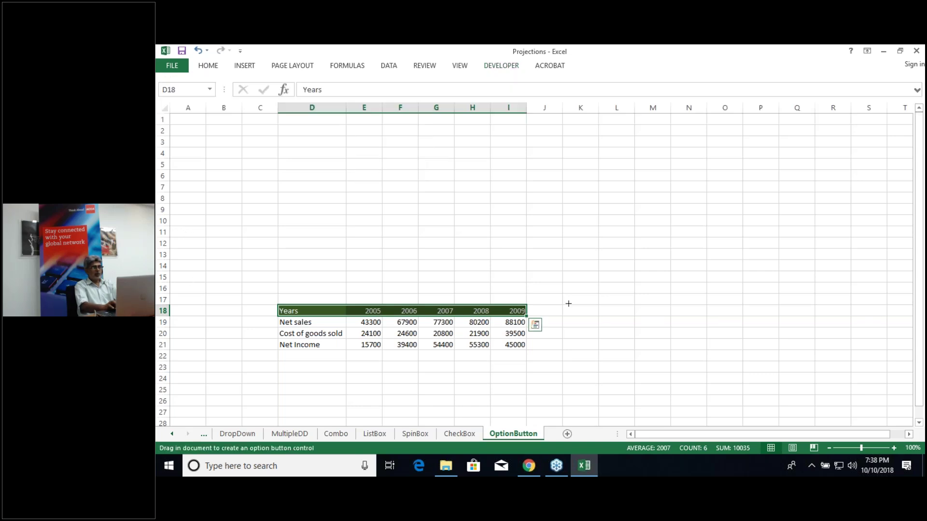
{"action": "mouse_move", "coordinate": [565, 308]}
{"action": "left_mouse_down"}
{"action": "mouse_move", "coordinate": [588, 325]}
{"action": "mouse_move", "coordinate": [642, 328]}
{"action": "left_mouse_up"}
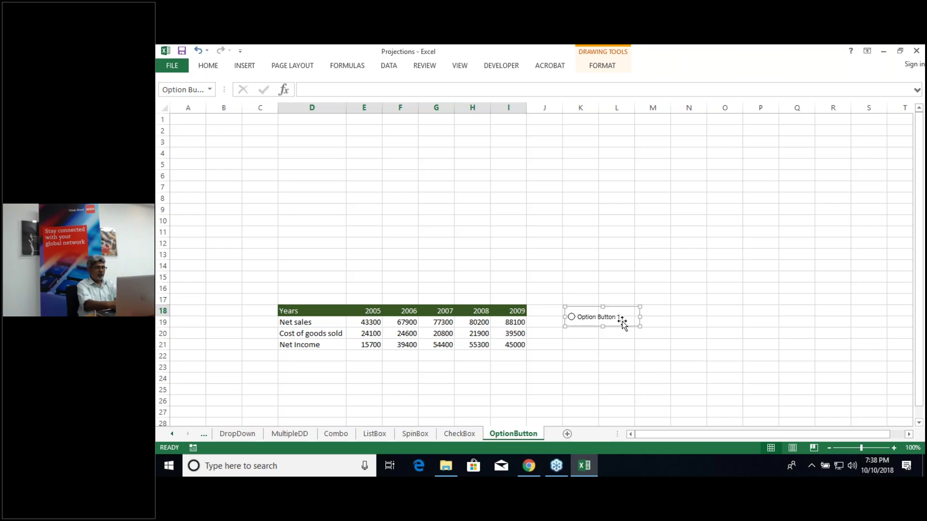
{"action": "key", "text": "ctrl+d"}
{"action": "key", "text": "ctrl+d"}
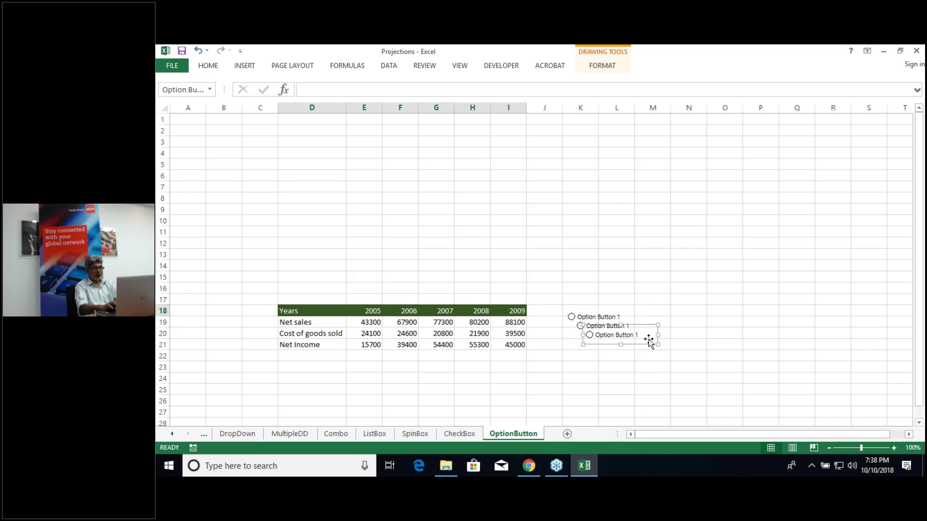
{"action": "left_click_drag", "start_coordinate": [648, 337], "coordinate": [626, 354]}
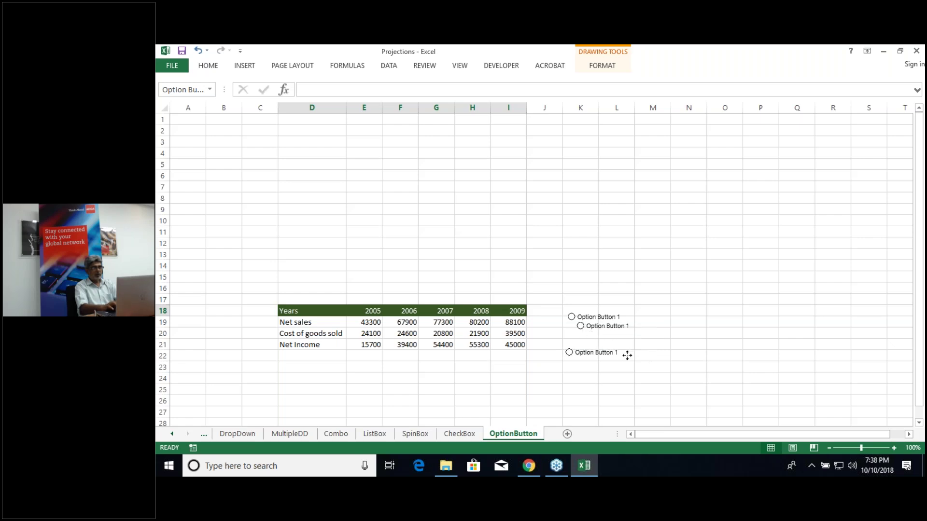
Step: Move the second option button to row 20 and select all three buttons
{"action": "left_click", "coordinate": [597, 328]}
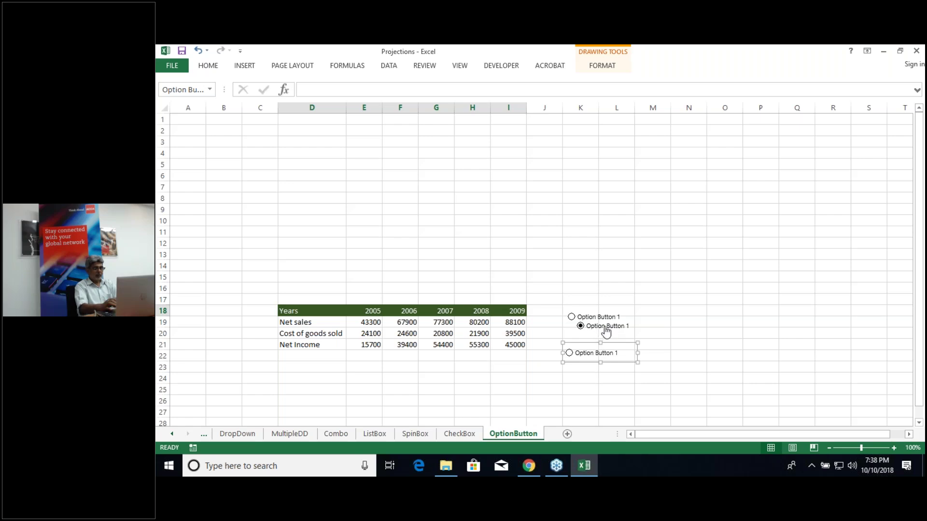
{"action": "left_click", "coordinate": [602, 315], "text": "ctrl"}
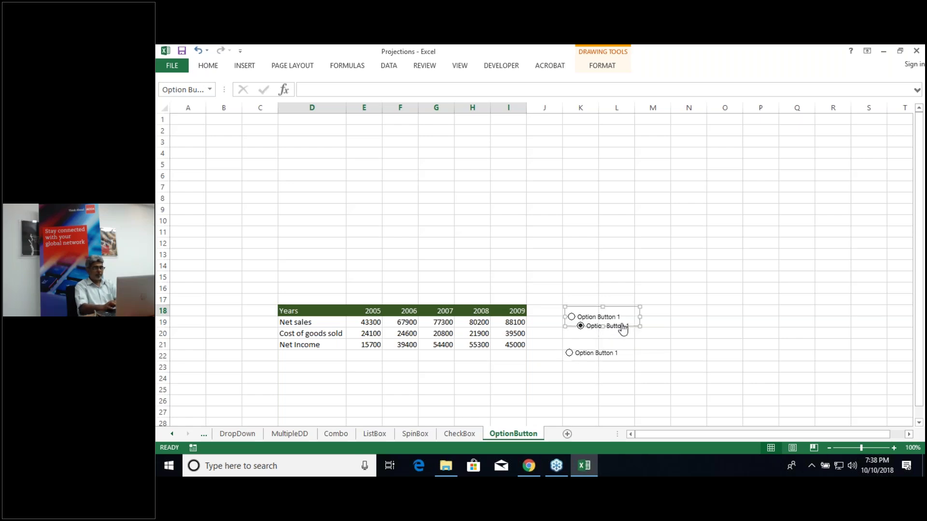
{"action": "left_click", "coordinate": [648, 345]}
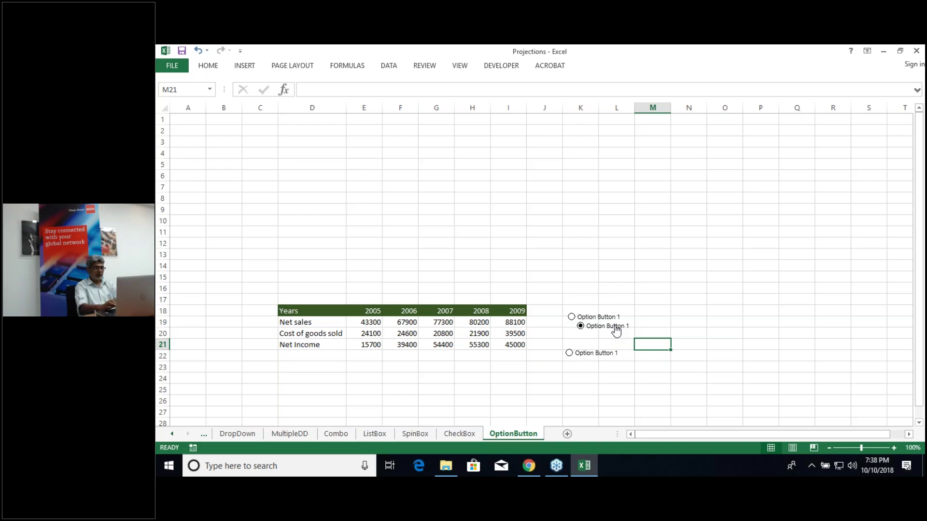
{"action": "right_click", "coordinate": [616, 328]}
{"action": "key", "text": "Escape"}
{"action": "left_click_drag", "start_coordinate": [602, 337], "coordinate": [587, 342]}
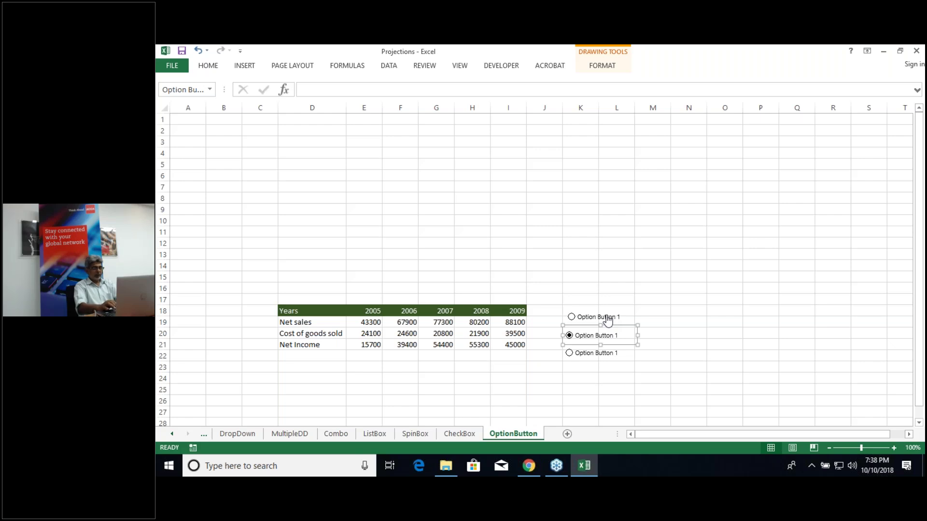
{"action": "left_click", "coordinate": [607, 320], "text": "ctrl"}
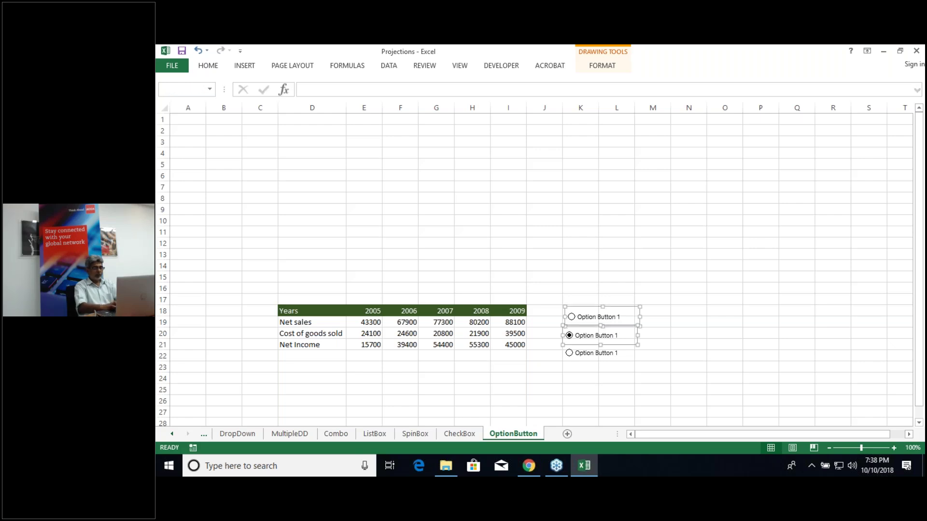
{"action": "left_click", "coordinate": [613, 357], "text": "ctrl"}
Step: Fill the three option buttons tan and align their left edges
{"action": "left_click", "coordinate": [609, 67]}
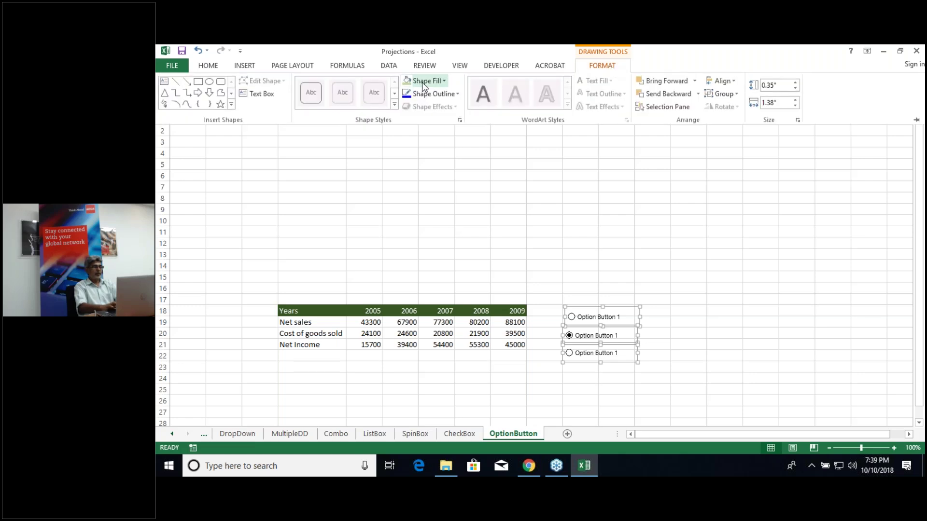
{"action": "left_click", "coordinate": [430, 82]}
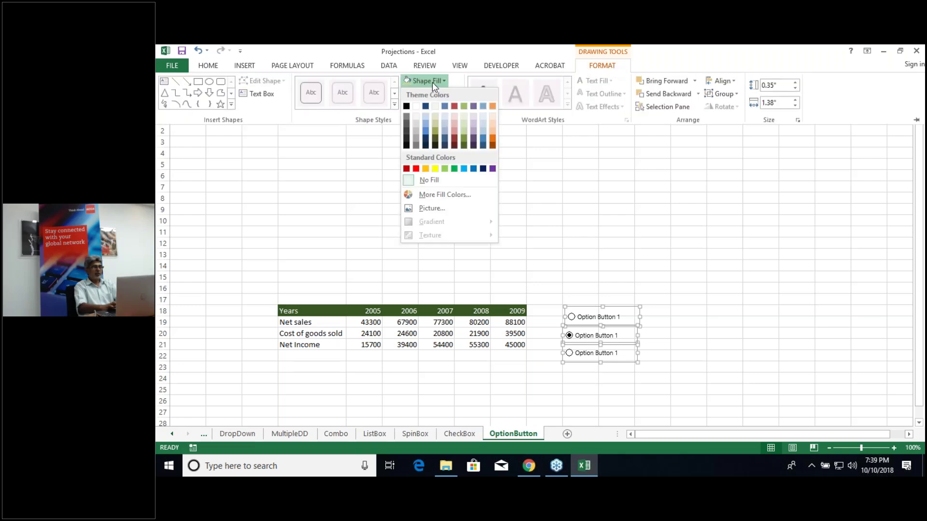
{"action": "left_click", "coordinate": [436, 124]}
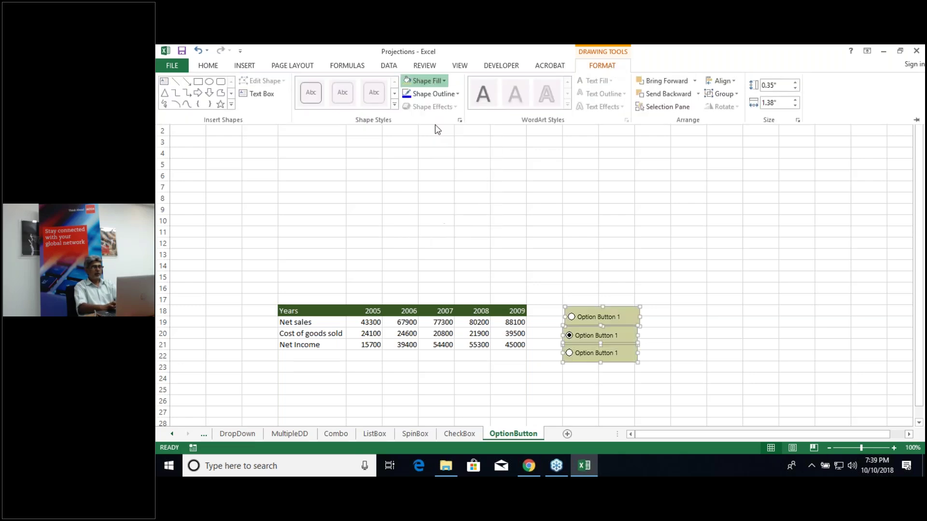
{"action": "left_click", "coordinate": [736, 82]}
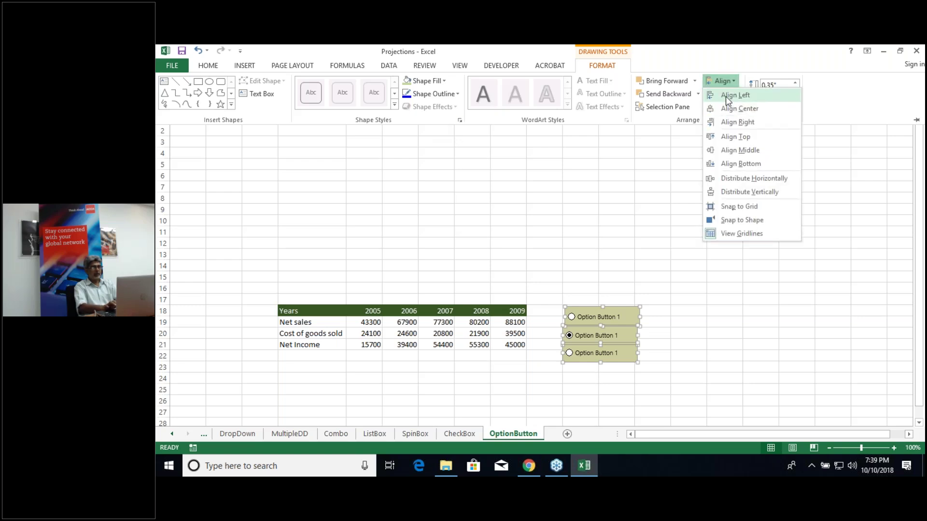
{"action": "left_click", "coordinate": [725, 97]}
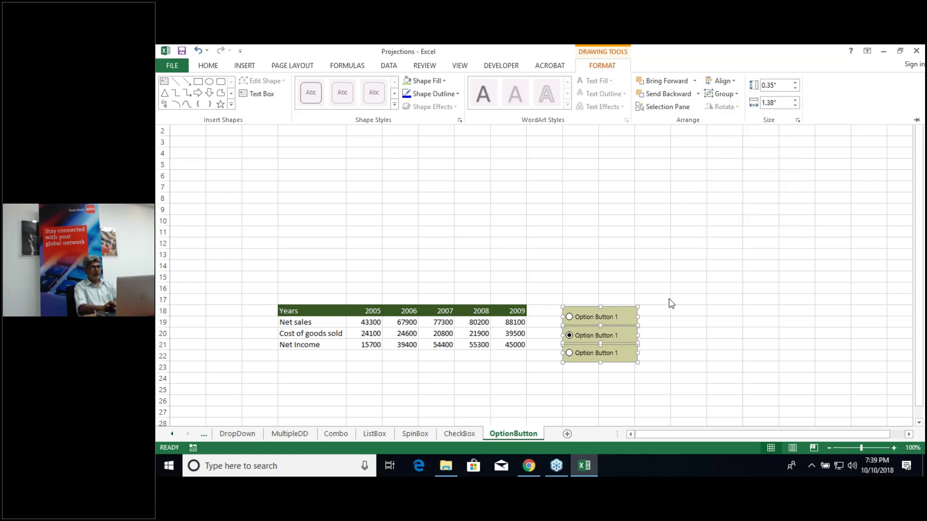
{"action": "left_click", "coordinate": [665, 331]}
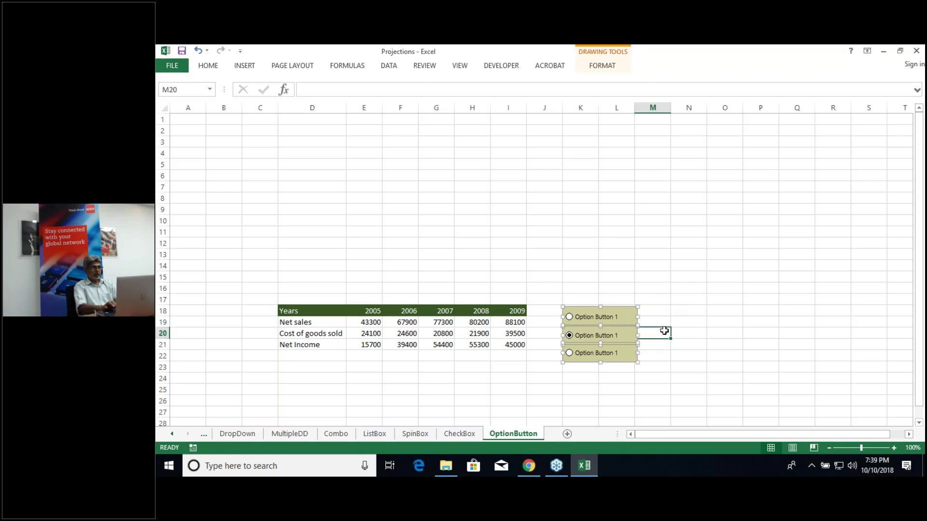
Step: Set the option buttons' cell link to $A$1 in Format Control
{"action": "right_click", "coordinate": [622, 320]}
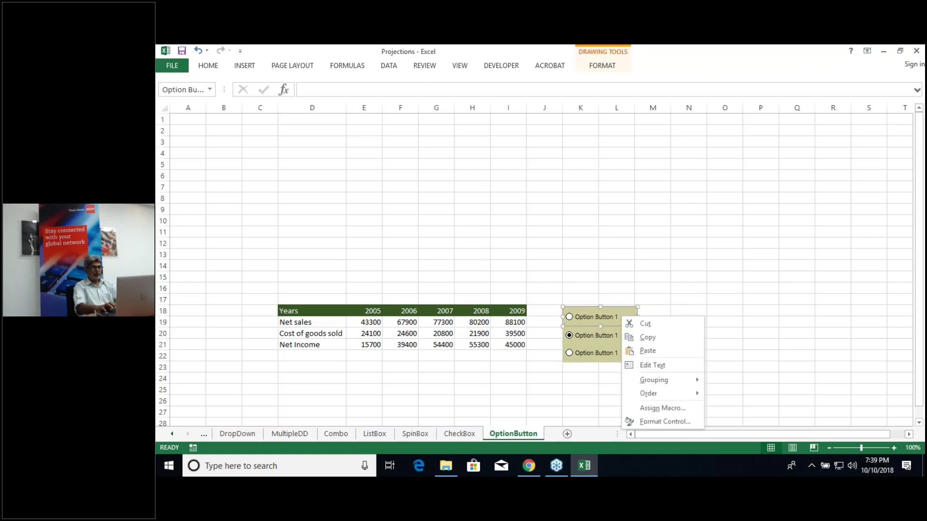
{"action": "left_click", "coordinate": [685, 424]}
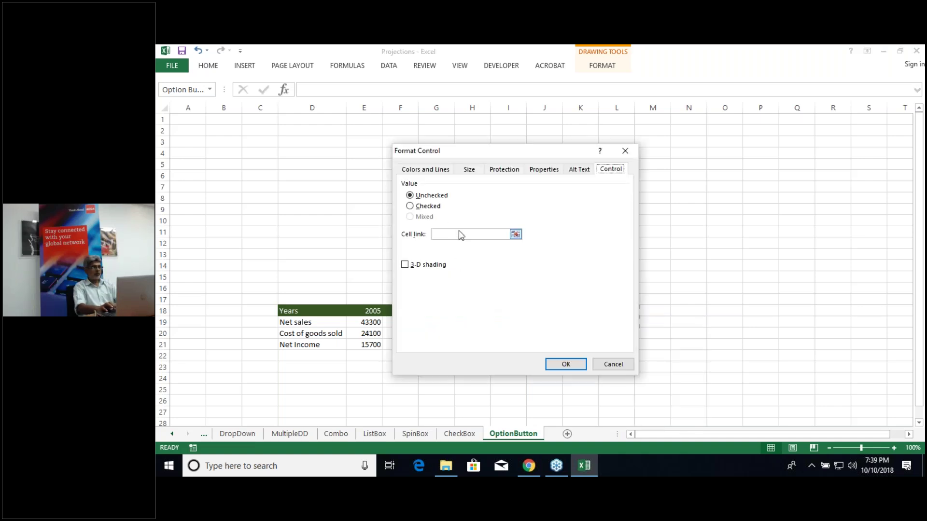
{"action": "left_click", "coordinate": [462, 234]}
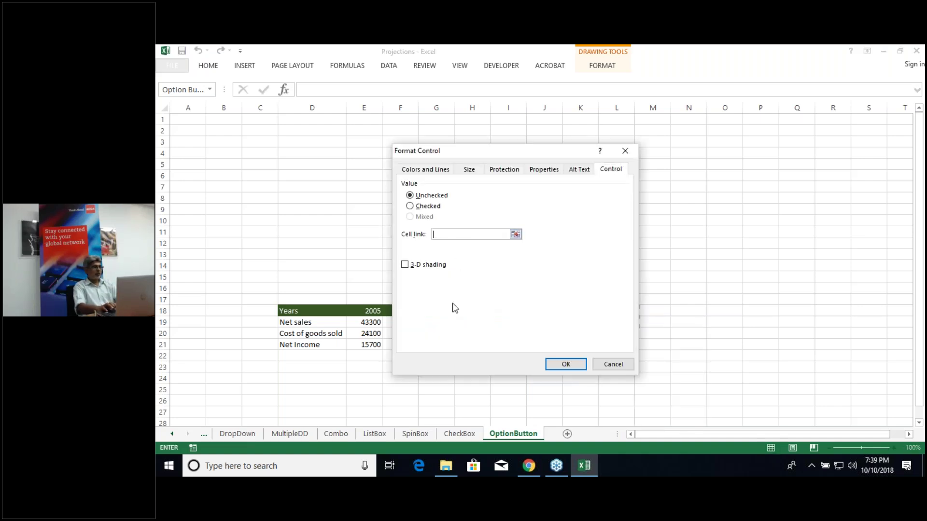
{"action": "left_click", "coordinate": [189, 120]}
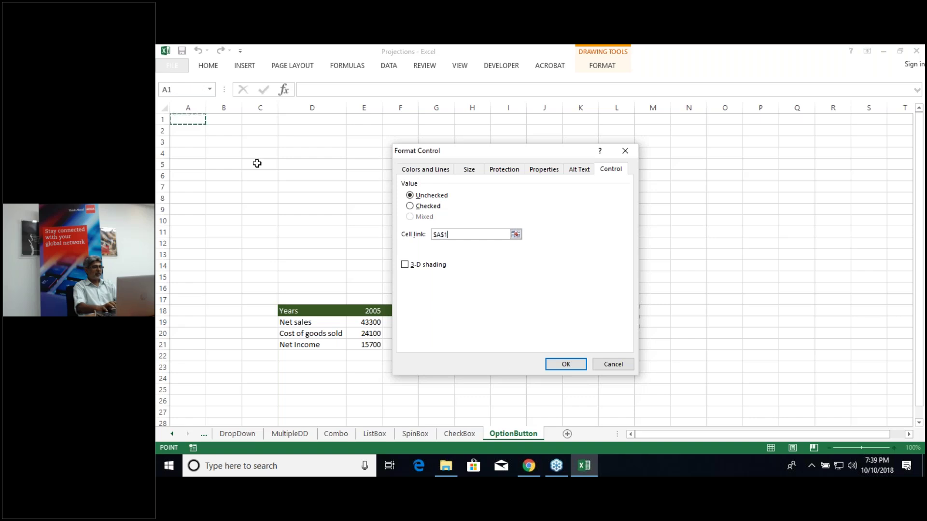
{"action": "left_click", "coordinate": [564, 365]}
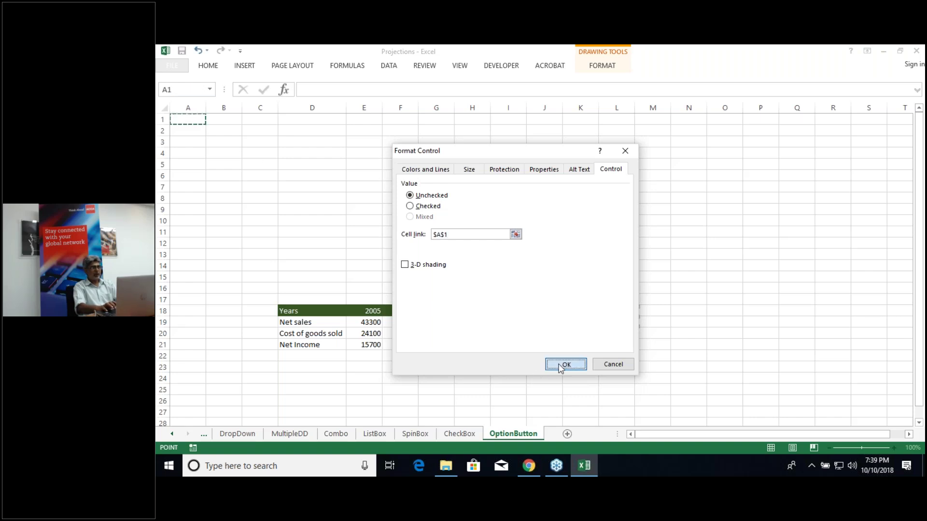
{"action": "left_click", "coordinate": [664, 353]}
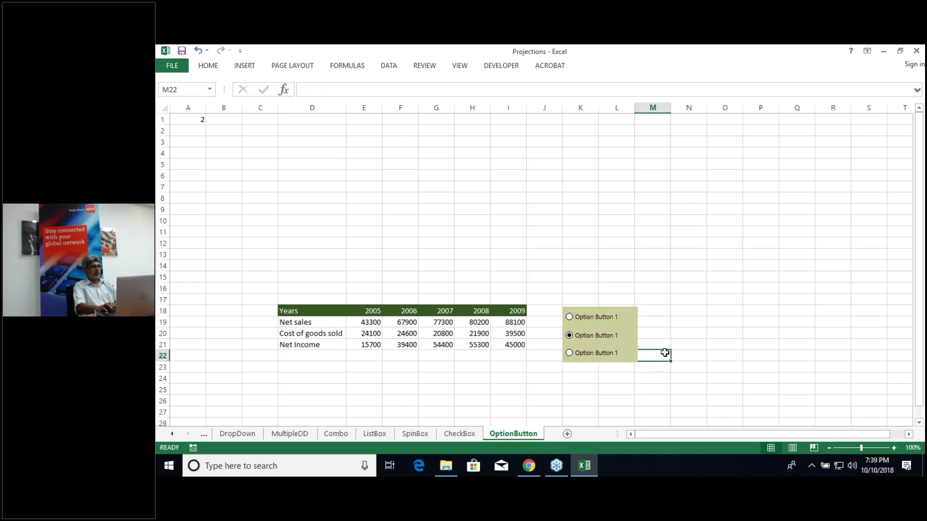
Step: Choose each option button in turn so A1 shows 1, 2 and 3
{"action": "left_click", "coordinate": [570, 318]}
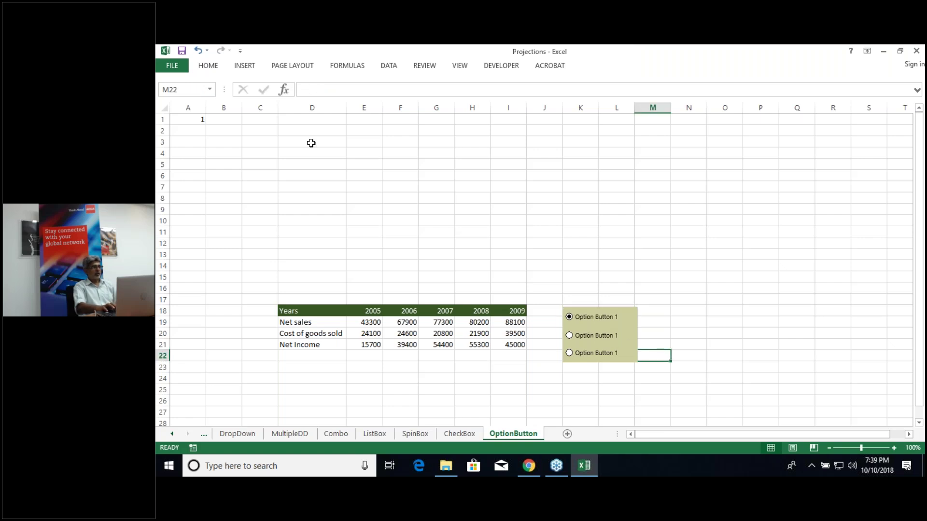
{"action": "left_click", "coordinate": [570, 336]}
{"action": "left_click", "coordinate": [570, 353]}
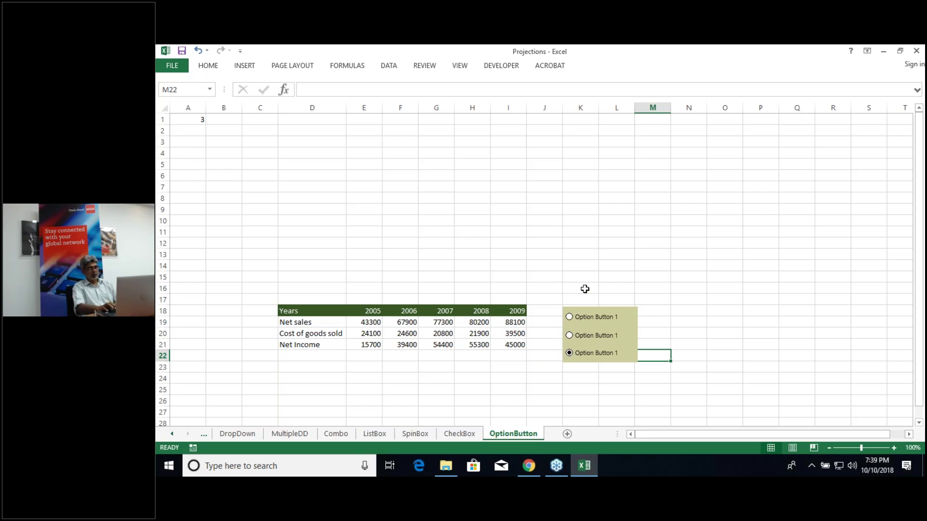
Step: Relabel the first two option buttons Net Sales and COGS
{"action": "right_click", "coordinate": [600, 317]}
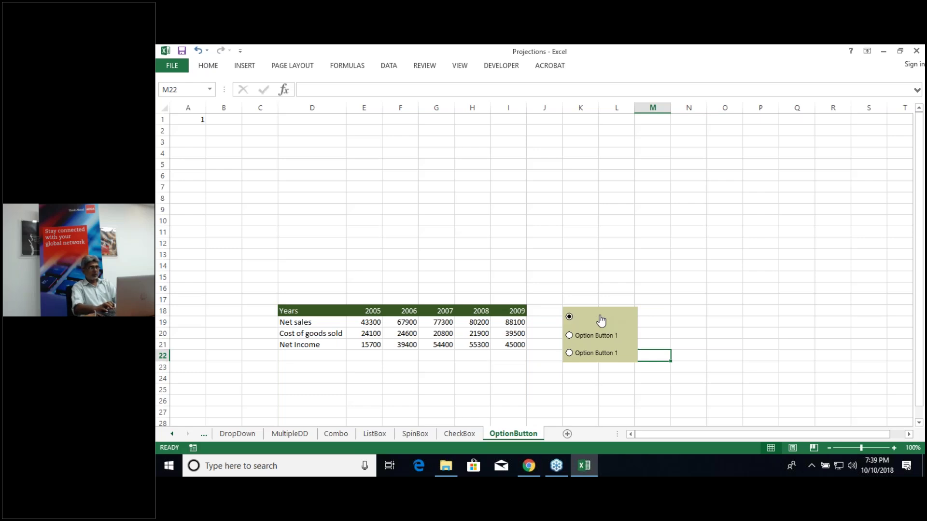
{"action": "right_click", "coordinate": [601, 320]}
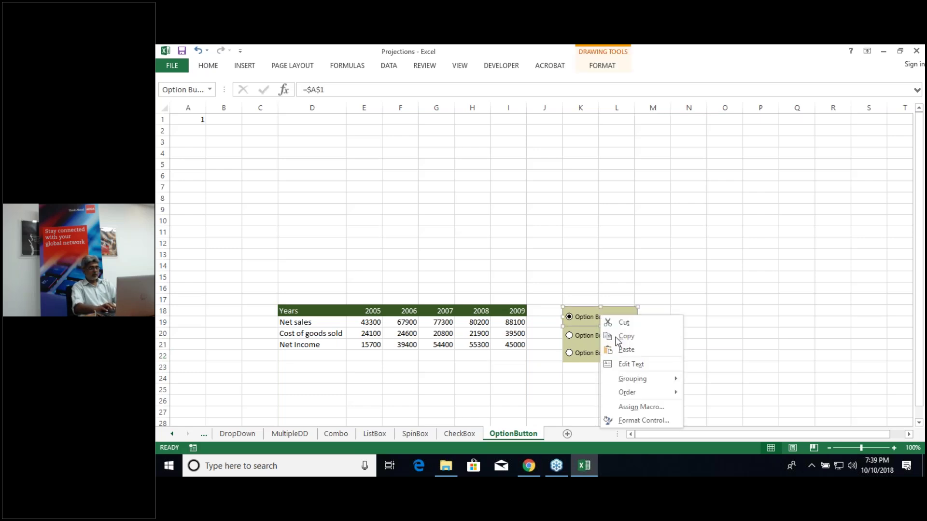
{"action": "left_click", "coordinate": [631, 364]}
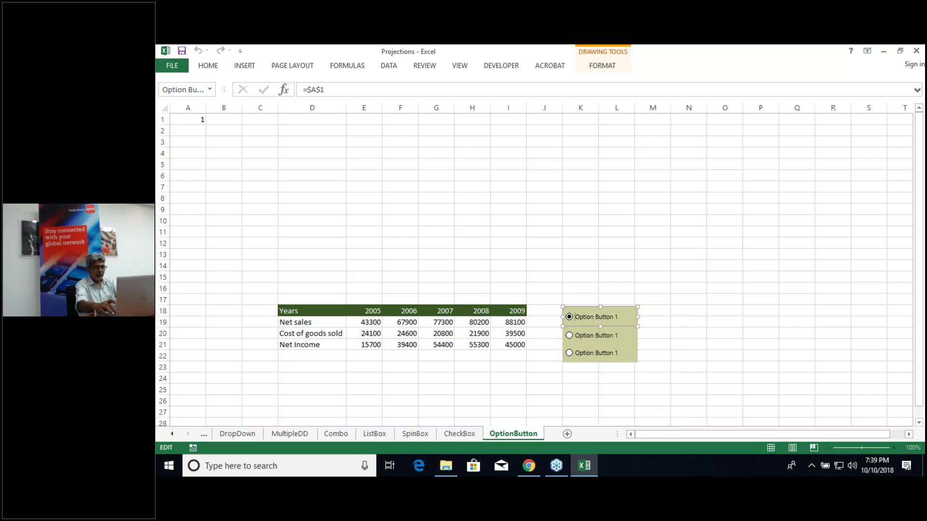
{"action": "key", "text": "Delete"}
{"action": "key", "text": "Delete"}
{"action": "key", "text": "Delete"}
{"action": "key", "text": "Delete"}
{"action": "key", "text": "Delete"}
{"action": "key", "text": "Delete"}
{"action": "key", "text": "Delete"}
{"action": "key", "text": "Delete"}
{"action": "key", "text": "Delete"}
{"action": "key", "text": "Delete"}
{"action": "type", "text": "Net Sales"}
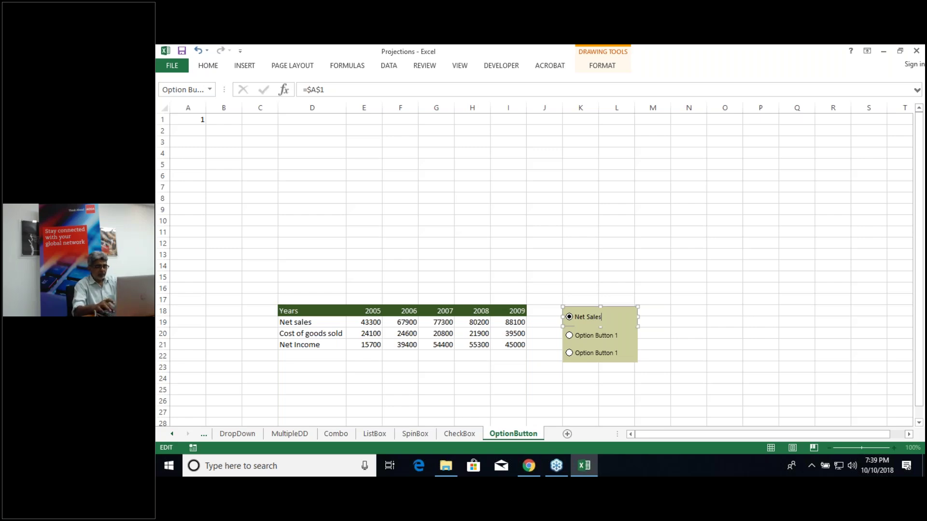
{"action": "left_click", "coordinate": [624, 340]}
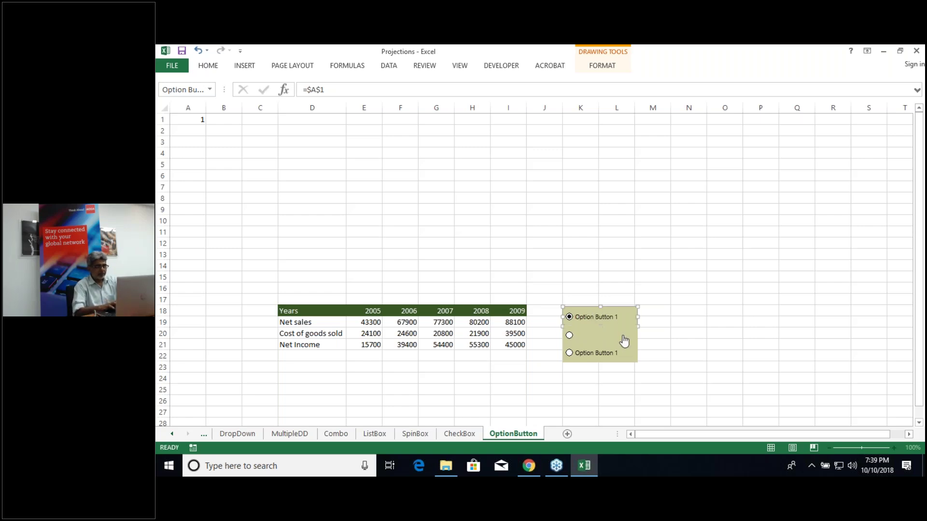
{"action": "right_click", "coordinate": [599, 340]}
{"action": "left_click", "coordinate": [642, 384]}
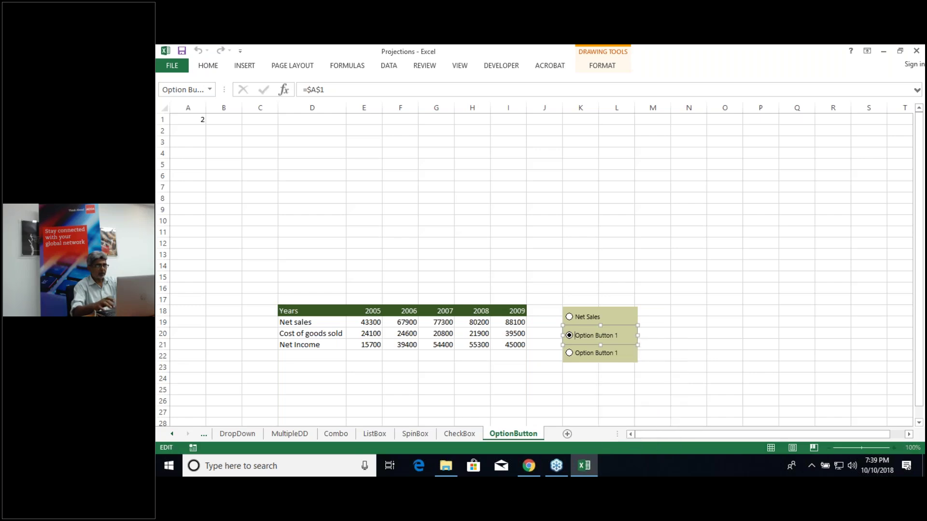
{"action": "key", "text": "Delete"}
{"action": "key", "text": "Delete"}
{"action": "key", "text": "Delete"}
{"action": "key", "text": "Delete"}
{"action": "key", "text": "Delete"}
{"action": "key", "text": "Delete"}
{"action": "key", "text": "Delete"}
{"action": "key", "text": "Delete"}
{"action": "key", "text": "Delete"}
{"action": "key", "text": "Delete"}
{"action": "key", "text": "Delete"}
{"action": "key", "text": "Delete"}
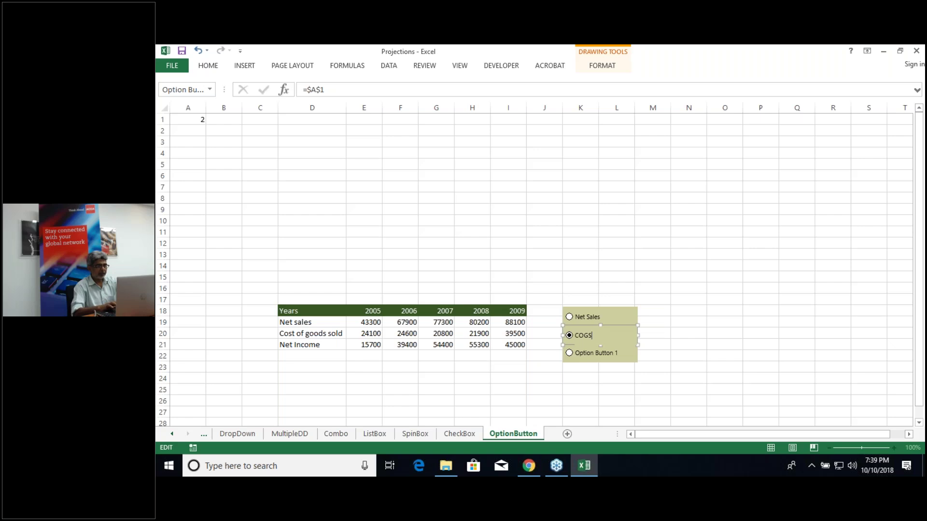
{"action": "left_click", "coordinate": [663, 384]}
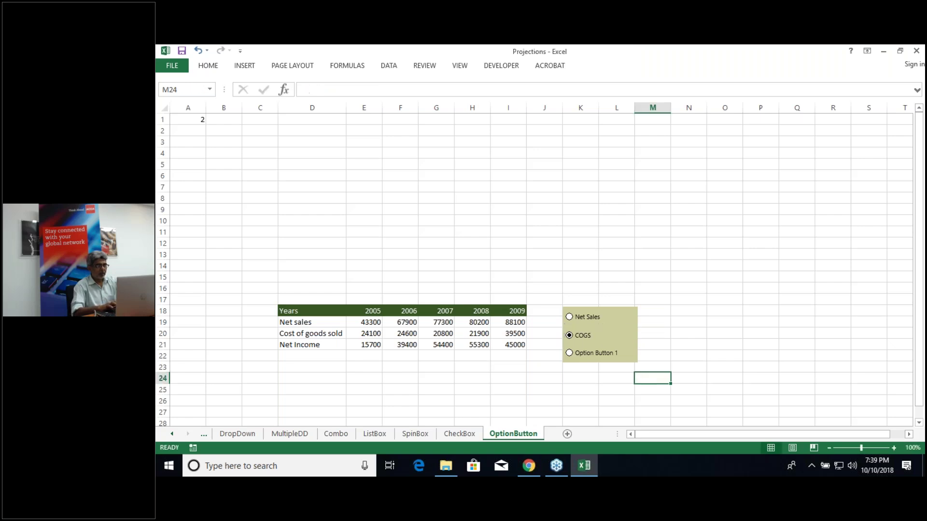
Step: Relabel the third option button Net Income and check the value in A1
{"action": "right_click", "coordinate": [612, 356]}
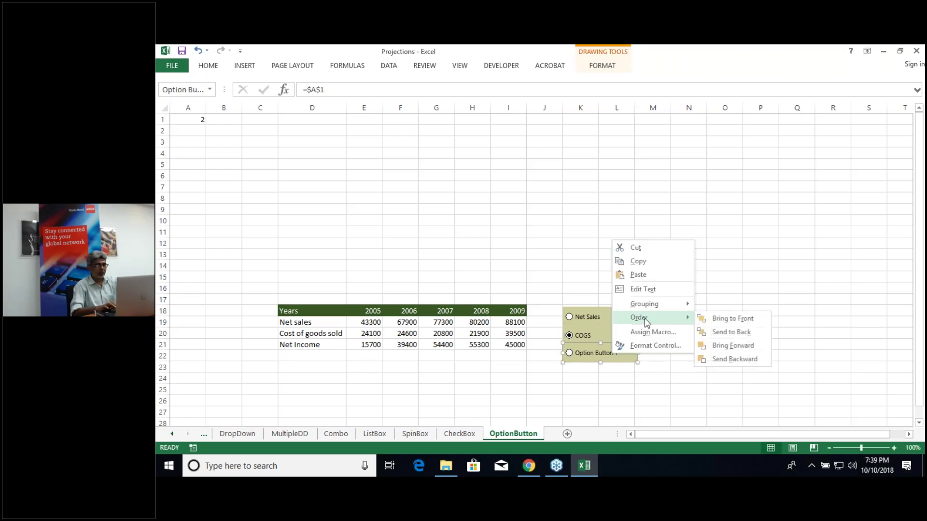
{"action": "left_click", "coordinate": [643, 289]}
{"action": "double_click", "coordinate": [584, 353]}
{"action": "key", "text": "Delete"}
{"action": "key", "text": "Delete"}
{"action": "key", "text": "Delete"}
{"action": "key", "text": "Delete"}
{"action": "key", "text": "Delete"}
{"action": "key", "text": "Delete"}
{"action": "key", "text": "Delete"}
{"action": "key", "text": "Delete"}
{"action": "key", "text": "Delete"}
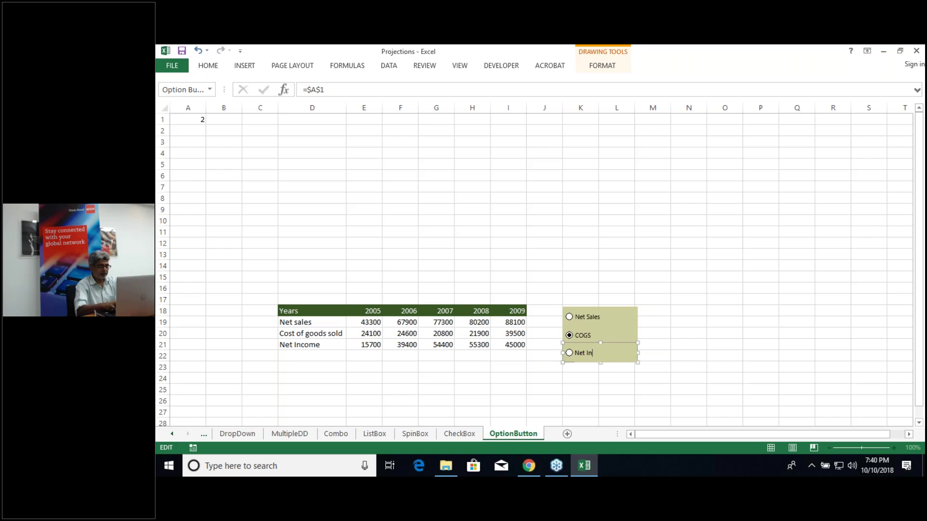
{"action": "type", "text": "Net Income"}
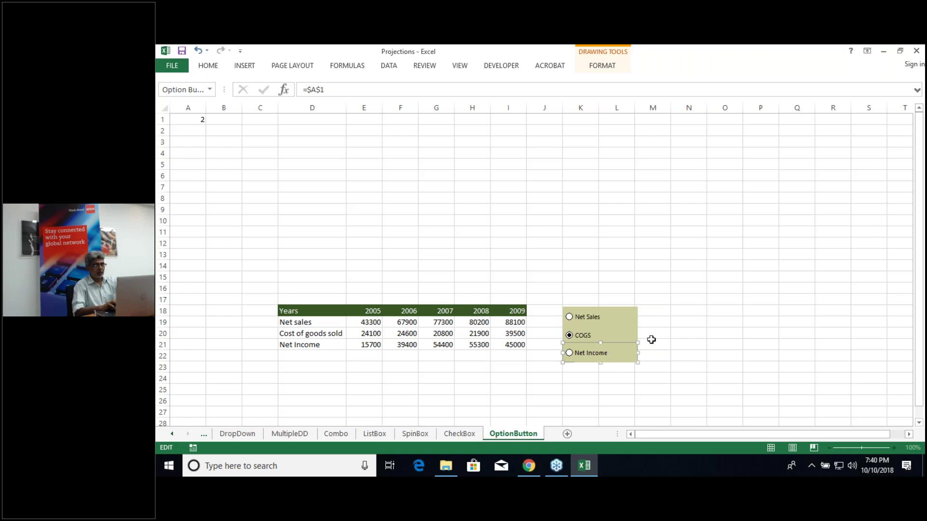
{"action": "left_click", "coordinate": [637, 380]}
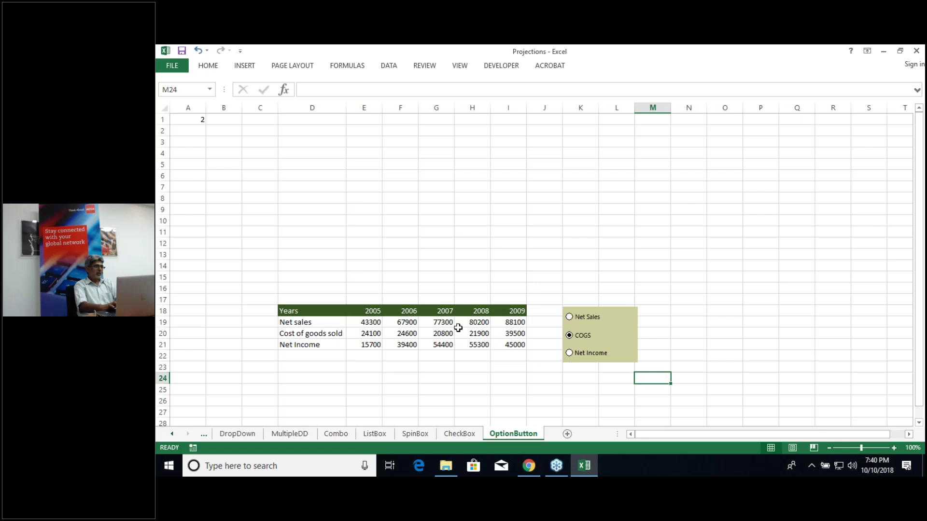
{"action": "left_click", "coordinate": [199, 119]}
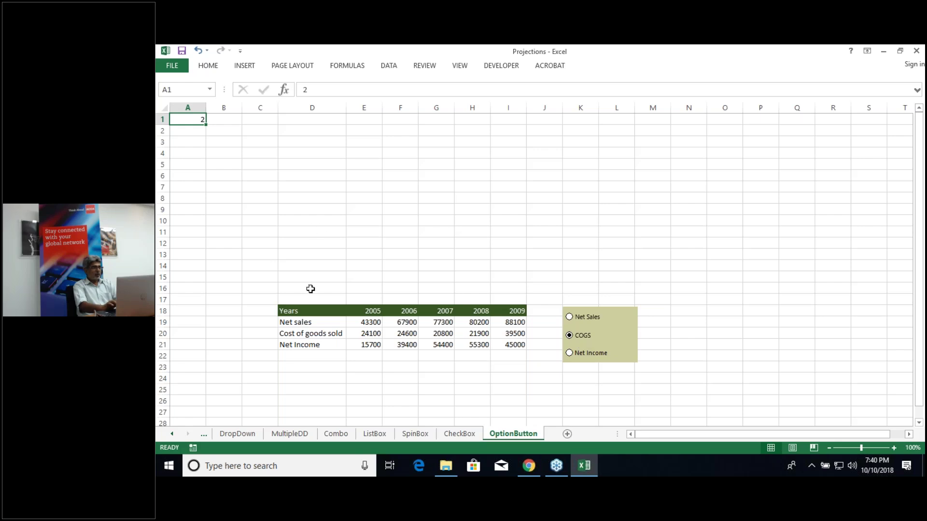
Step: Copy the Years 2005–2009 header row D18:I18 and paste it at D15
{"action": "left_click", "coordinate": [309, 287]}
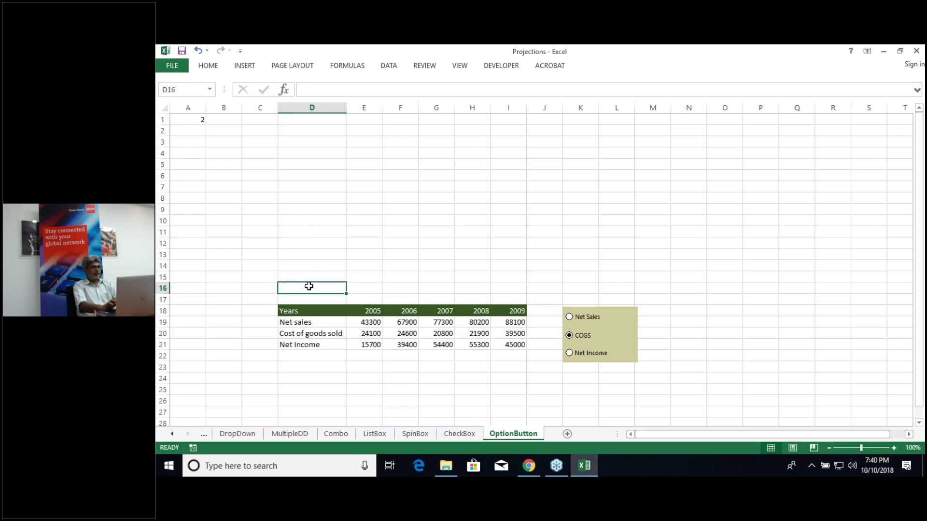
{"action": "left_click", "coordinate": [296, 311]}
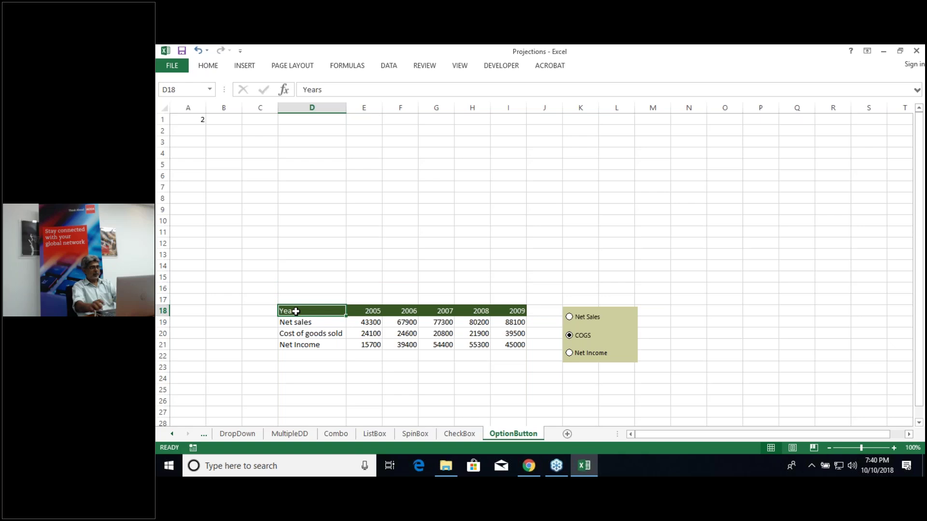
{"action": "key", "text": "ctrl+shift+Right"}
{"action": "key", "text": "ctrl+c"}
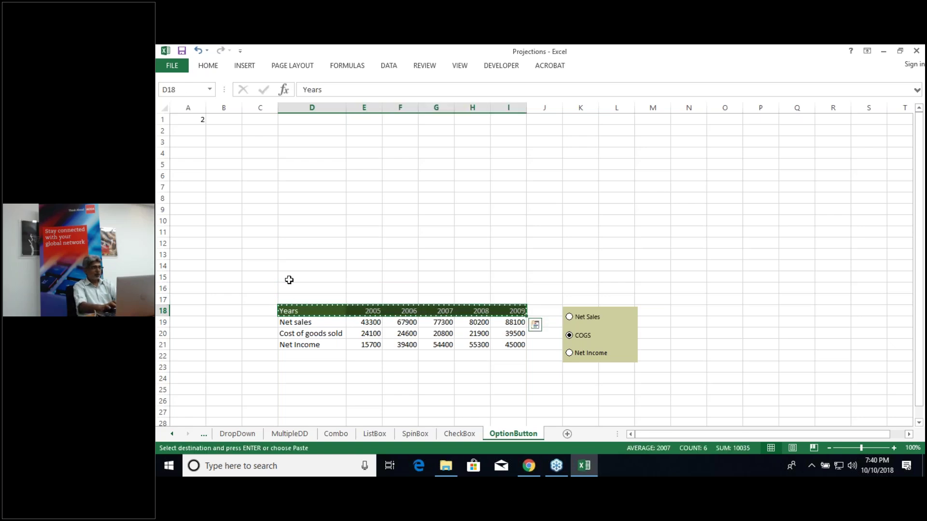
{"action": "left_click", "coordinate": [290, 280]}
{"action": "key", "text": "ctrl+v"}
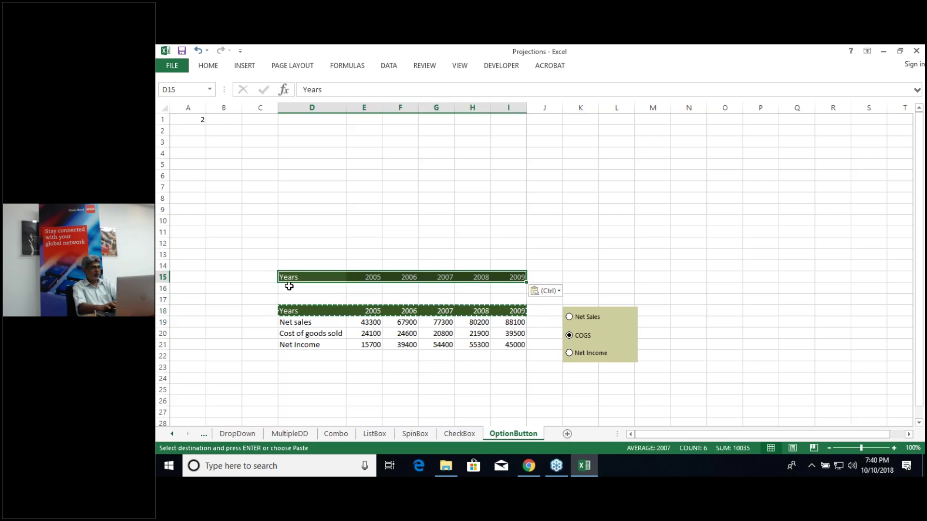
{"action": "left_click", "coordinate": [291, 288]}
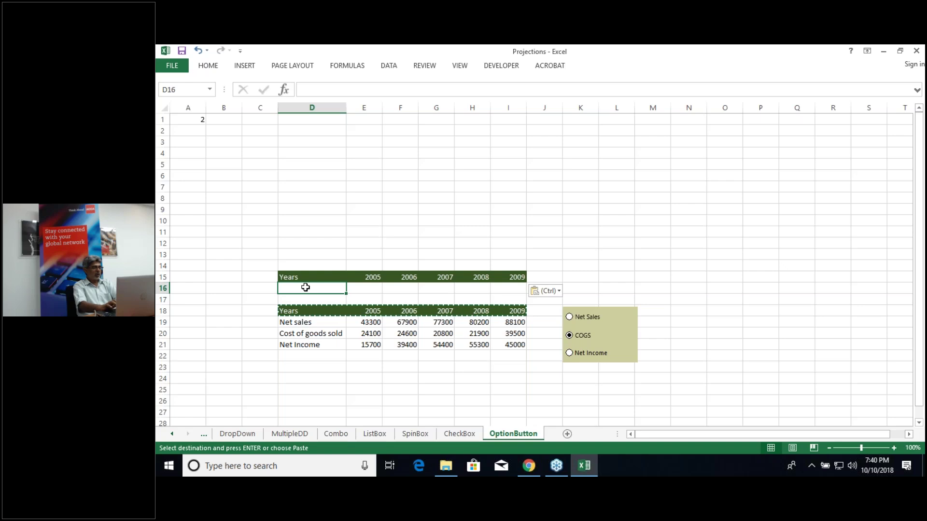
Step: Enter =CHOOSE(A1,D19,D20,D21) in D16 so it shows the chosen metric name
{"action": "type", "text": "="}
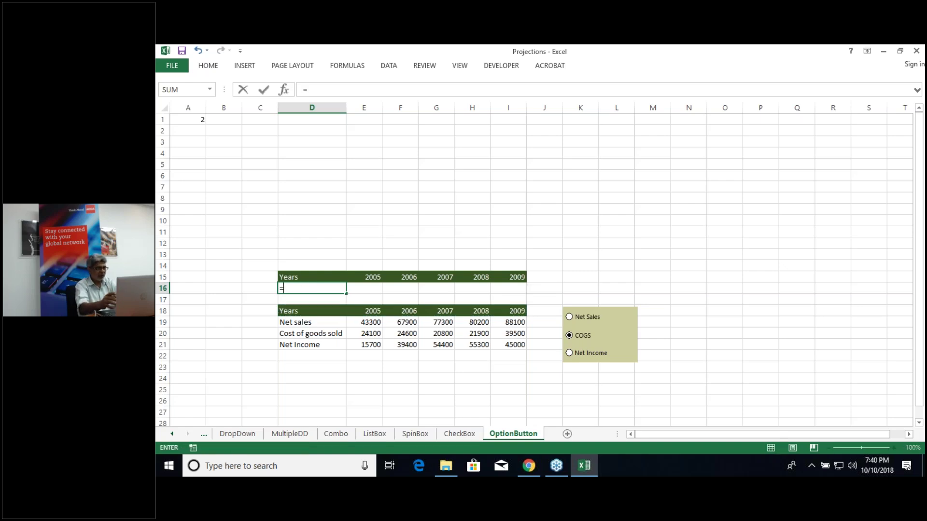
{"action": "type", "text": "ch"}
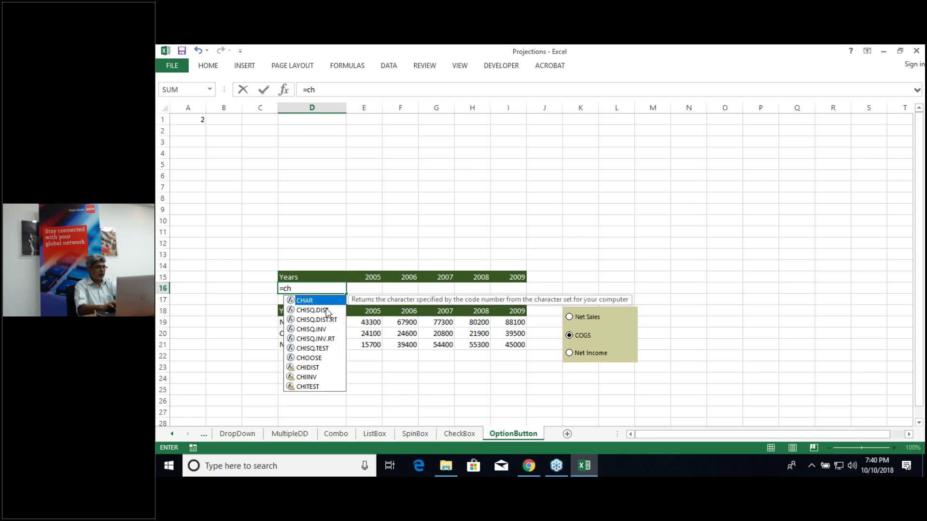
{"action": "type", "text": "o"}
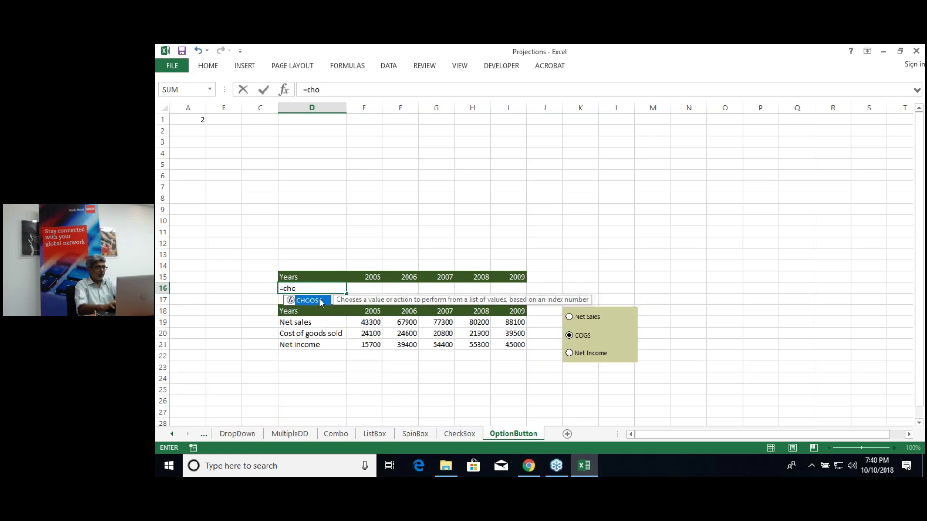
{"action": "double_click", "coordinate": [321, 300]}
{"action": "left_click", "coordinate": [192, 118]}
{"action": "type", "text": ","}
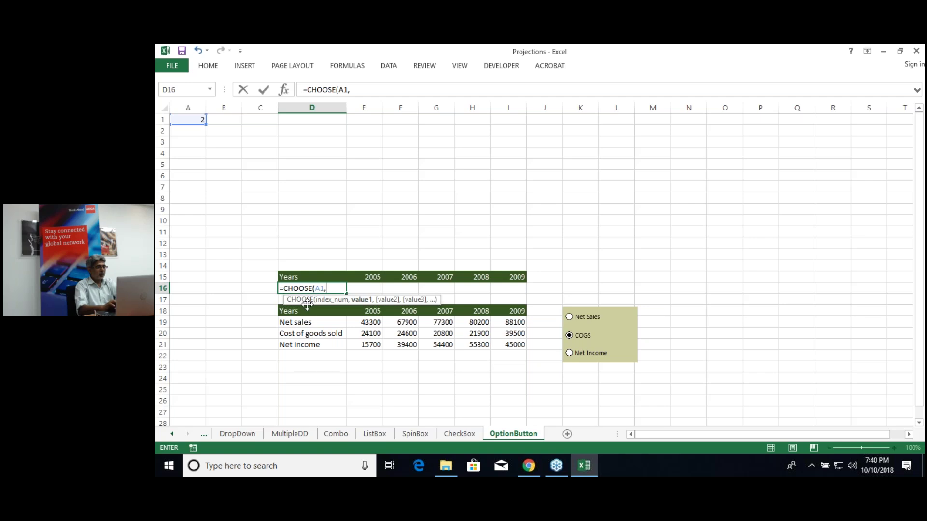
{"action": "left_click", "coordinate": [309, 322]}
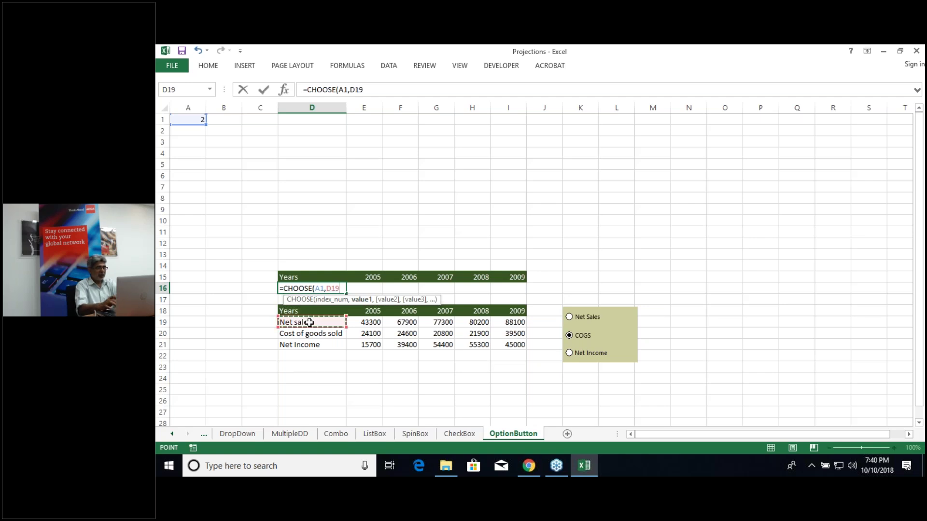
{"action": "type", "text": ","}
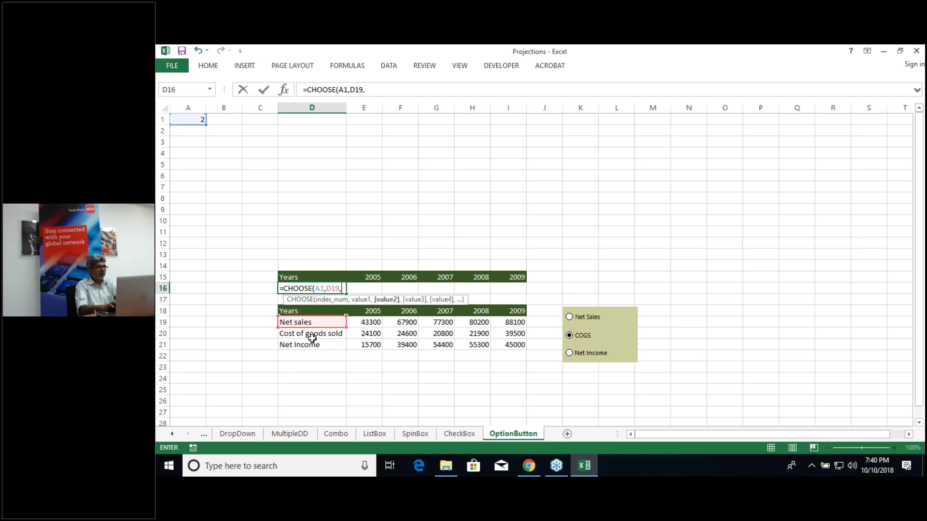
{"action": "left_click", "coordinate": [315, 338]}
{"action": "type", "text": ","}
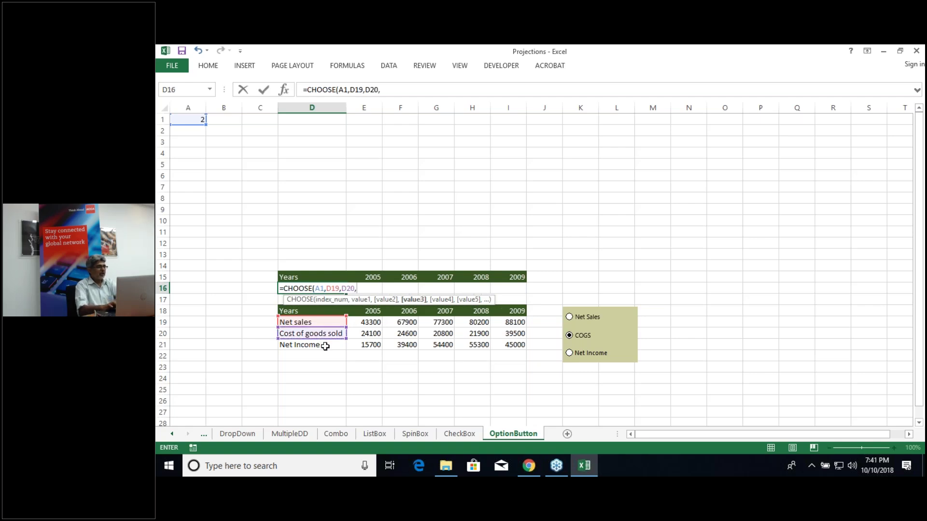
{"action": "left_click", "coordinate": [326, 346]}
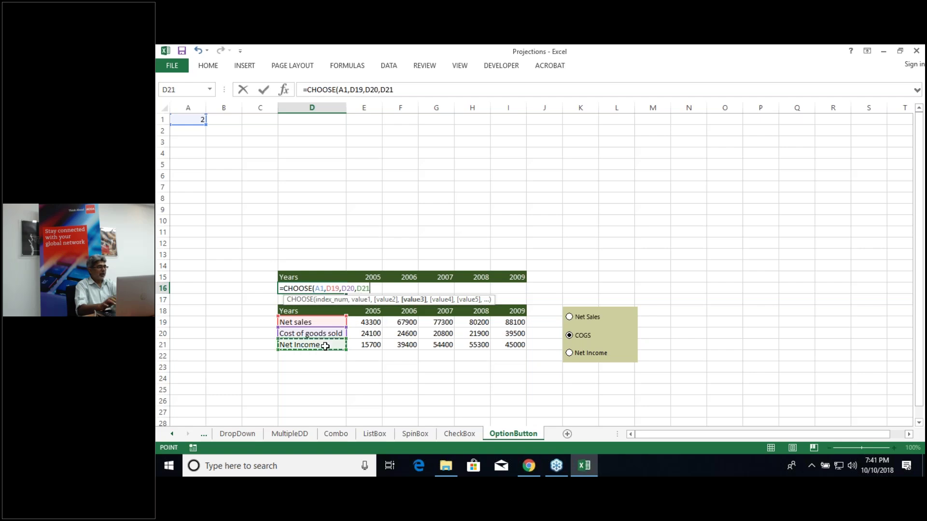
{"action": "key", "text": "Return"}
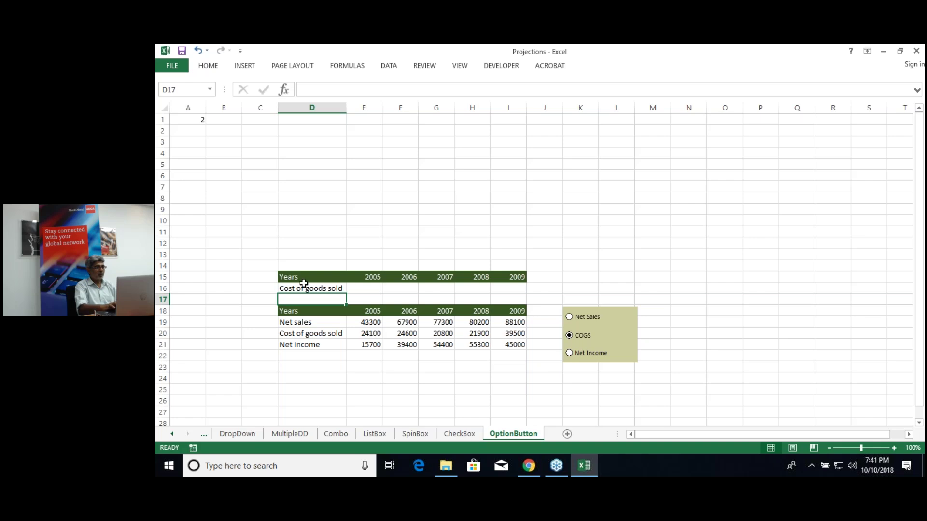
Step: Choose Net Income, then start a VLOOKUP in E16 using absolute $D$16 as lookup value
{"action": "left_click", "coordinate": [569, 317]}
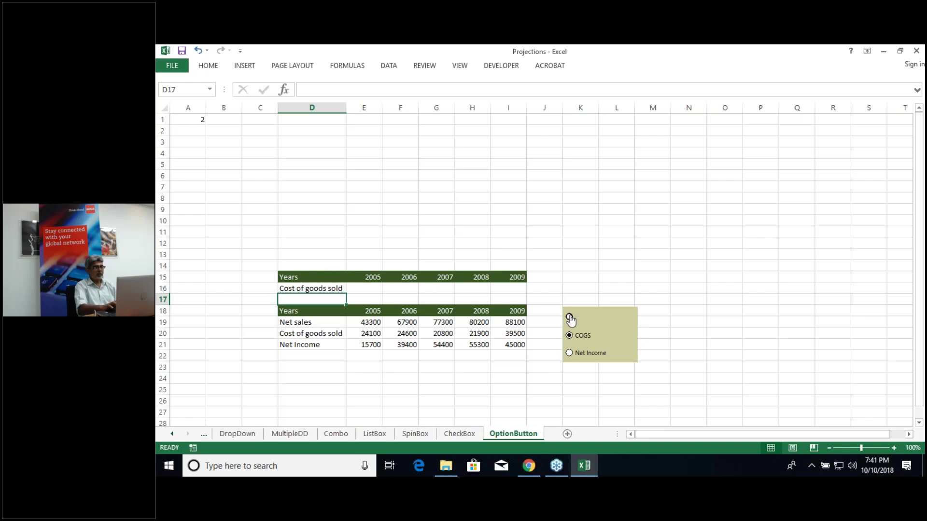
{"action": "left_click", "coordinate": [573, 352]}
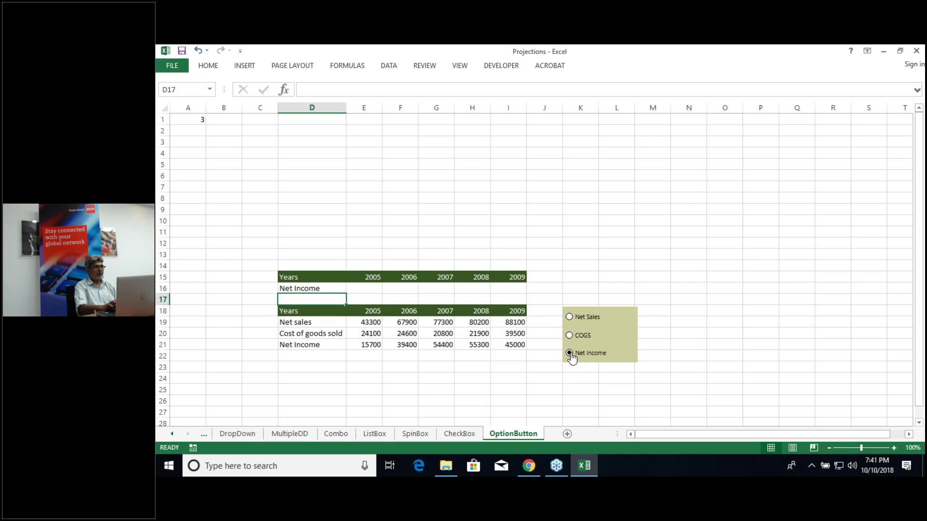
{"action": "left_click", "coordinate": [367, 290]}
{"action": "type", "text": "=vl"}
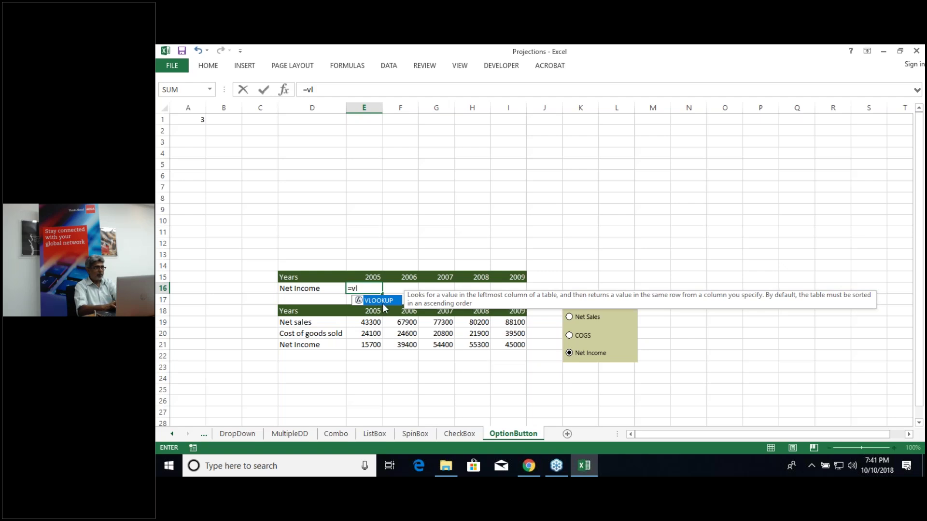
{"action": "double_click", "coordinate": [382, 300]}
{"action": "left_click", "coordinate": [304, 289]}
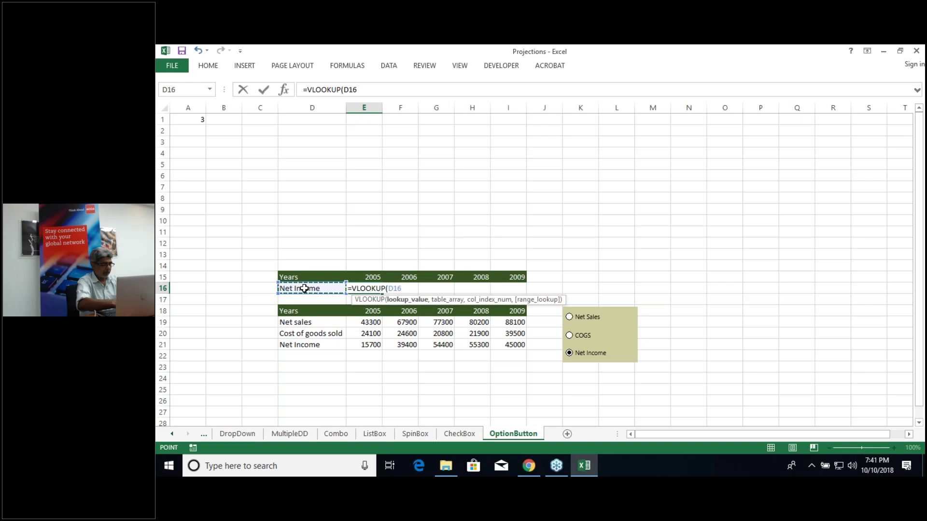
{"action": "key", "text": "F4"}
{"action": "type", "text": ","}
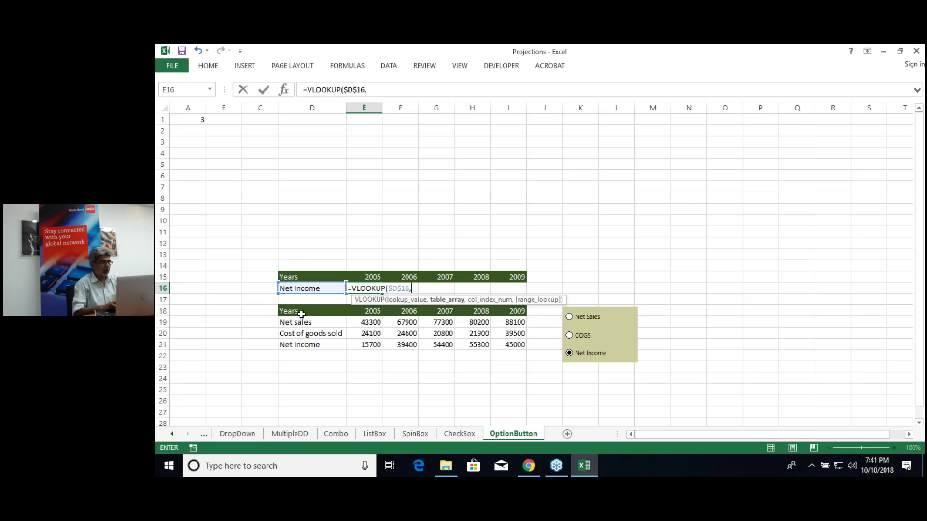
Step: Add the $D$19:$I$21 range, E22 column index and exact-match 0 to the lookup
{"action": "left_click", "coordinate": [300, 320]}
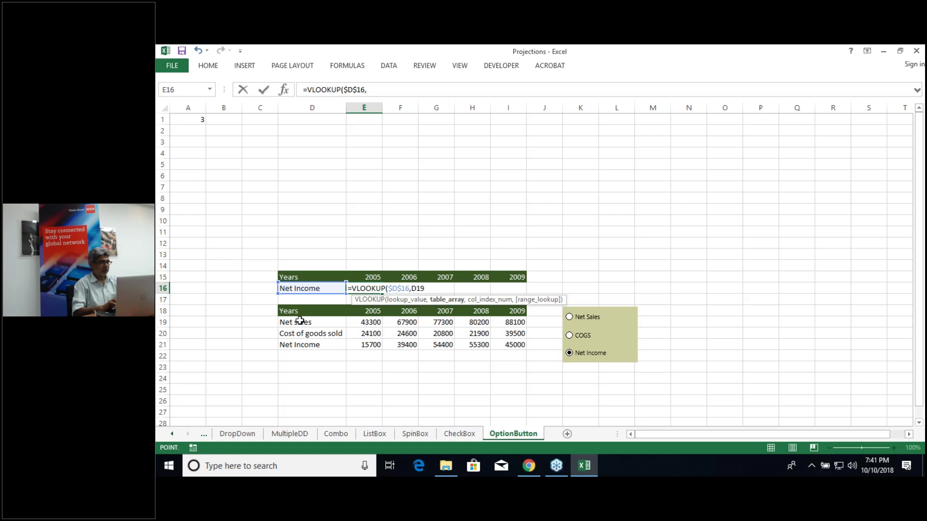
{"action": "key", "text": "shift+Right"}
{"action": "key", "text": "shift+Right"}
{"action": "key", "text": "shift+Right"}
{"action": "key", "text": "shift+Right"}
{"action": "key", "text": "shift+Right"}
{"action": "key", "text": "shift+Down"}
{"action": "key", "text": "shift+Down"}
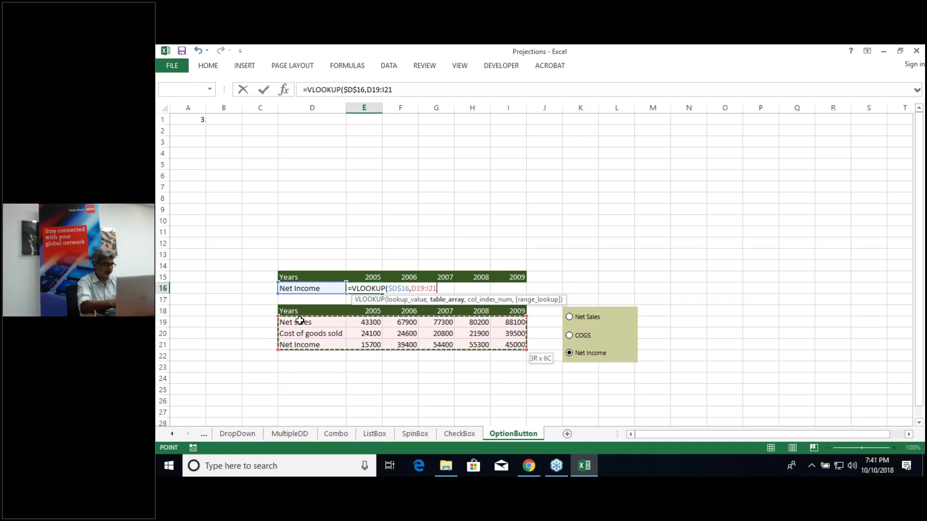
{"action": "key", "text": "F4"}
{"action": "type", "text": ","}
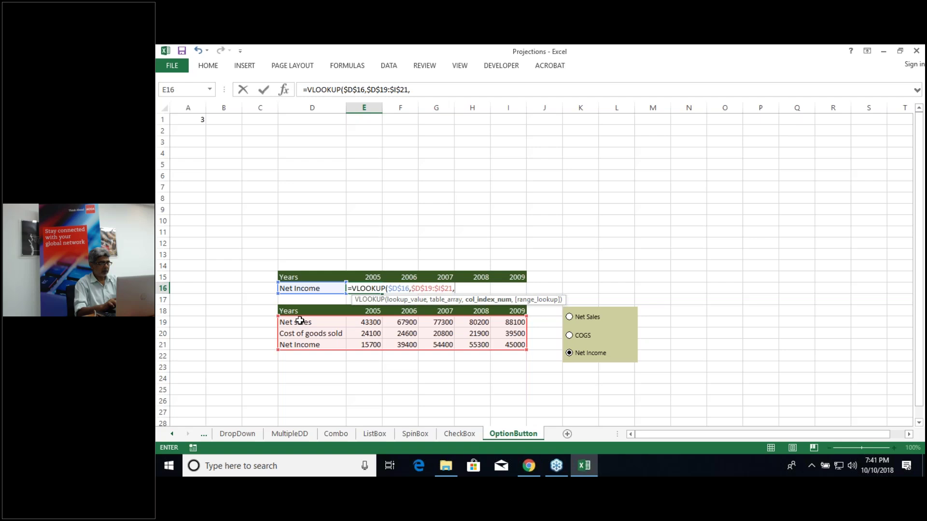
{"action": "left_click", "coordinate": [367, 361]}
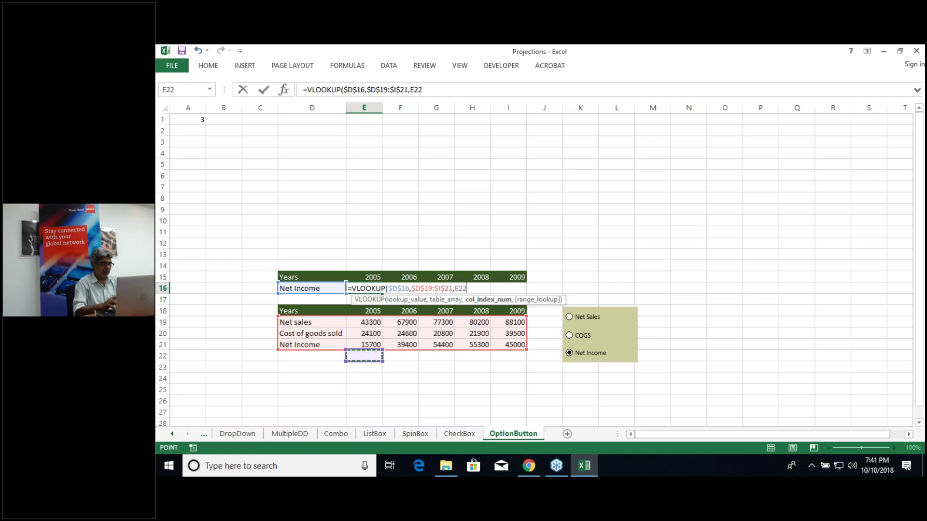
{"action": "type", "text": ",0"}
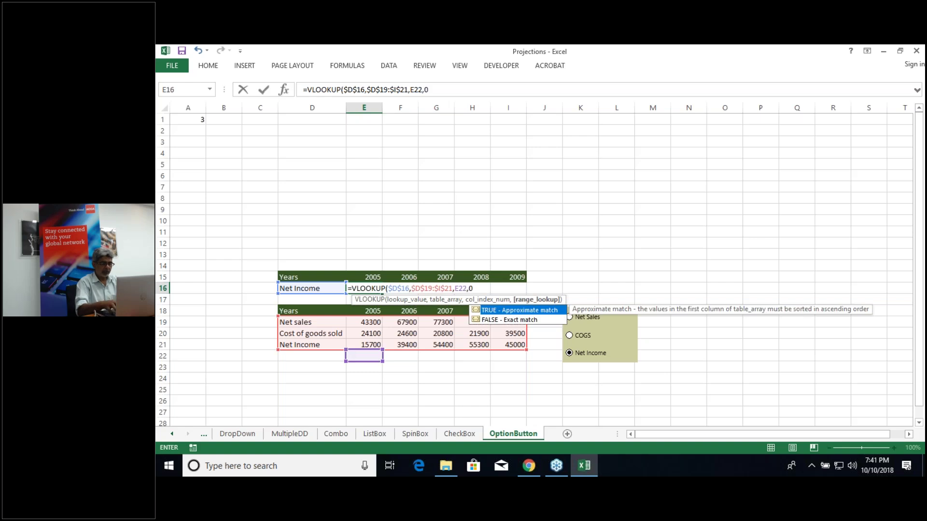
{"action": "type", "text": ")"}
Step: Commit the E16 VLOOKUP and fill column numbers 2, 3, 4, 5, 6 into E22:I22
{"action": "key", "text": "Return"}
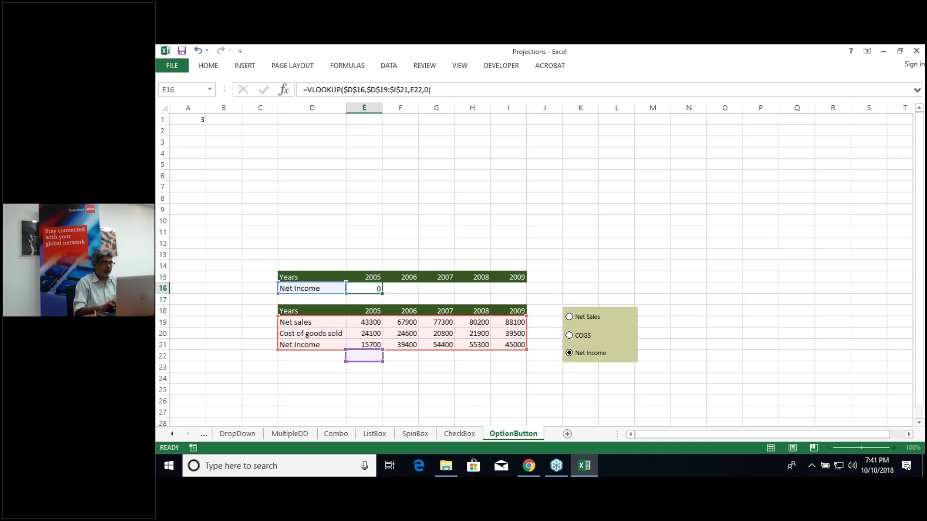
{"action": "left_click", "coordinate": [367, 357]}
{"action": "type", "text": "2"}
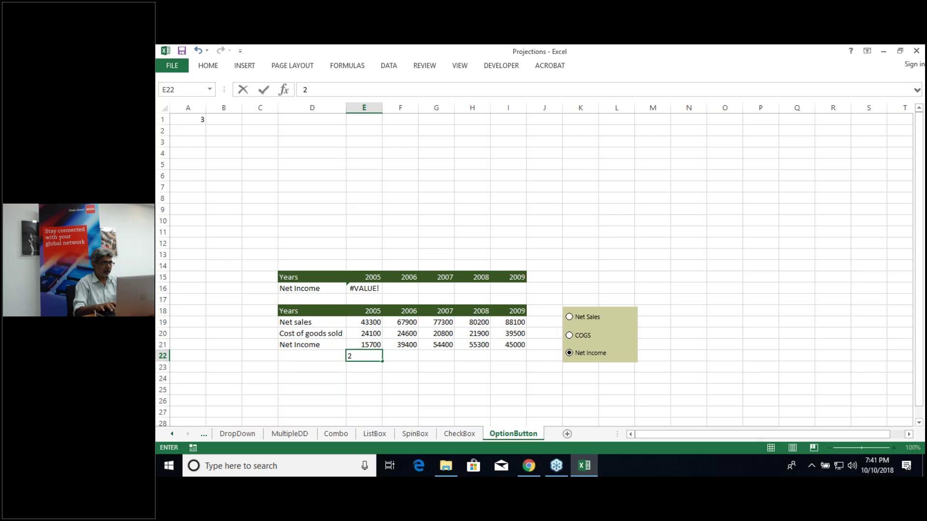
{"action": "key", "text": "ctrl+Return"}
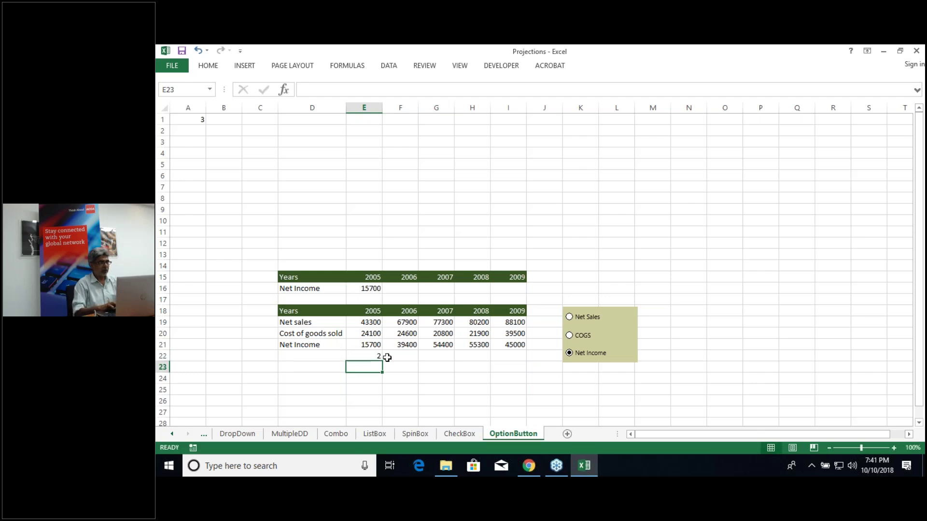
{"action": "double_click", "coordinate": [393, 356]}
{"action": "type", "text": "3"}
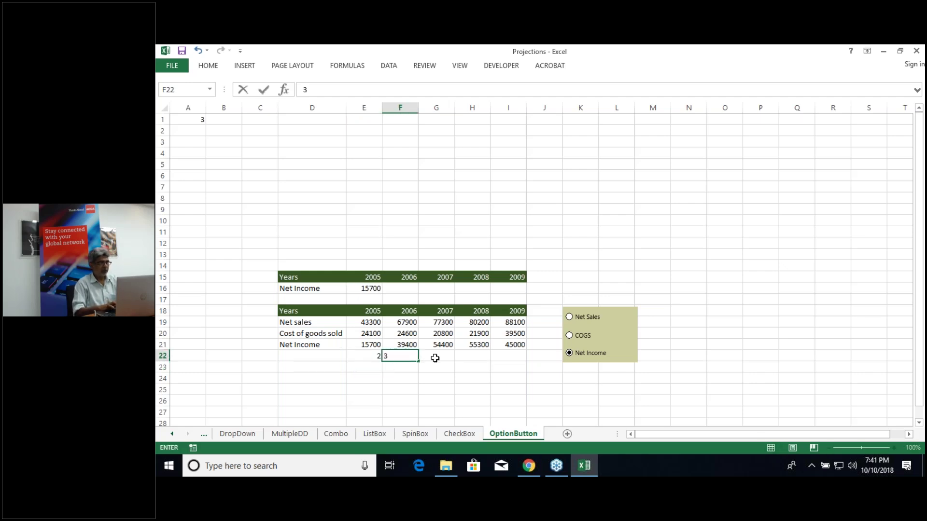
{"action": "left_click", "coordinate": [435, 355]}
{"action": "type", "text": "45"}
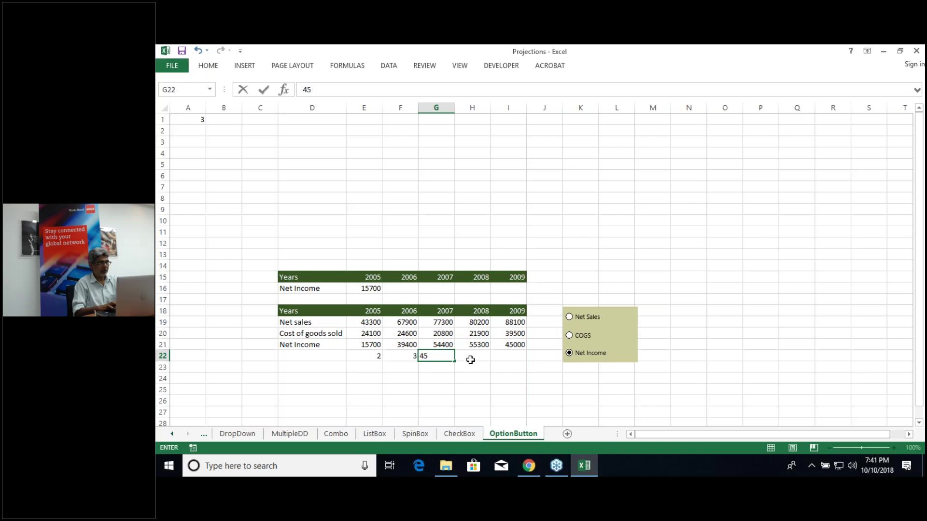
{"action": "key", "text": "BackSpace"}
{"action": "key", "text": "Return"}
{"action": "key", "text": "Up"}
{"action": "key", "text": "Right"}
{"action": "type", "text": "5"}
{"action": "key", "text": "Right"}
{"action": "type", "text": "6"}
{"action": "key", "text": "Return"}
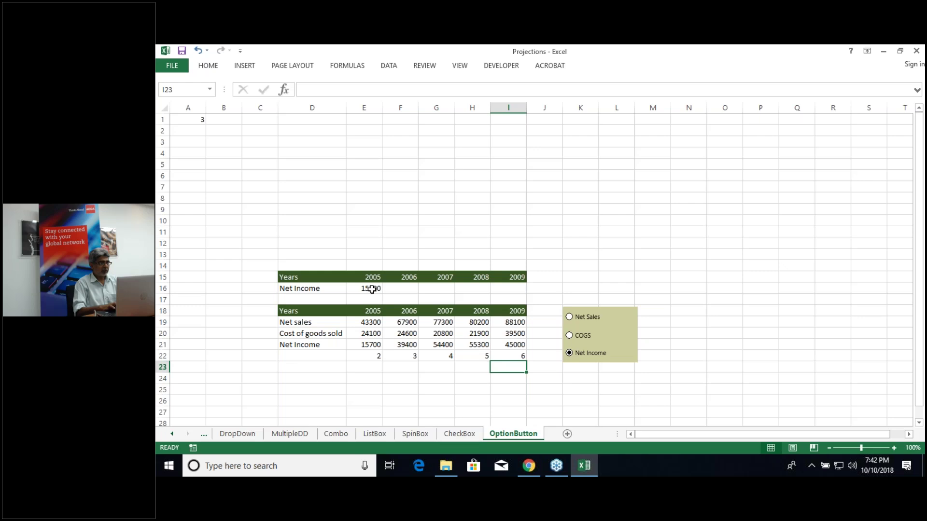
{"action": "left_click", "coordinate": [372, 289]}
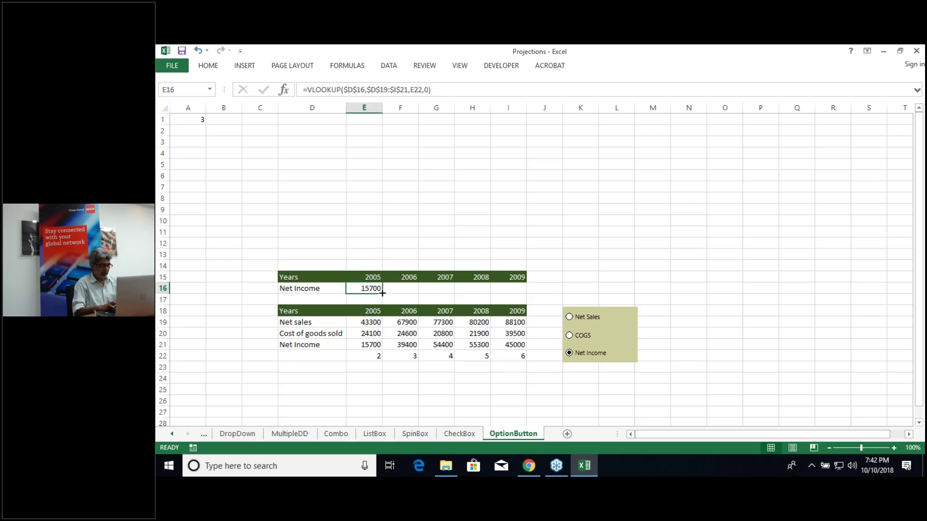
Step: Copy the lookup across to I16 and select the Net Income row D16:I16
{"action": "left_click_drag", "start_coordinate": [382, 293], "coordinate": [525, 293]}
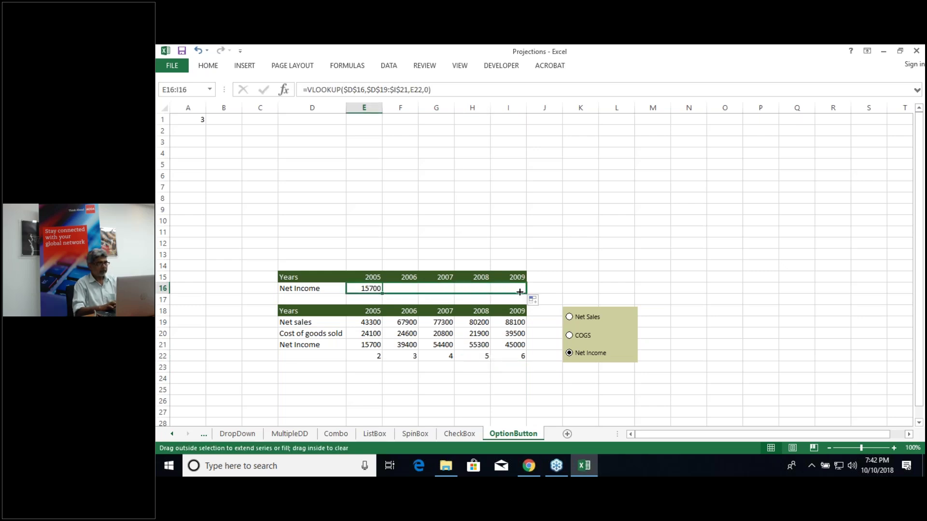
{"action": "left_click", "coordinate": [318, 288]}
{"action": "key", "text": "shift+Right"}
{"action": "key", "text": "shift+Right"}
{"action": "key", "text": "shift+Right"}
{"action": "key", "text": "shift+Right"}
{"action": "key", "text": "shift+Right"}
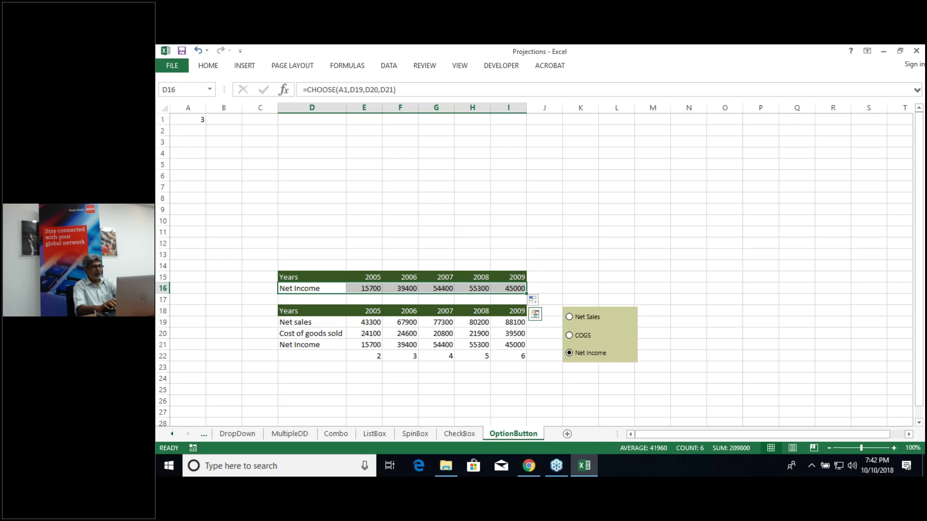
Step: Insert a column chart of that row, move it up-left and shorten it to row 13
{"action": "key", "text": "alt+F1"}
{"action": "mouse_move", "coordinate": [492, 203]}
{"action": "left_mouse_down"}
{"action": "mouse_move", "coordinate": [401, 116]}
{"action": "mouse_move", "coordinate": [370, 117]}
{"action": "mouse_move", "coordinate": [601, 100]}
{"action": "mouse_move", "coordinate": [482, 124]}
{"action": "mouse_move", "coordinate": [244, 118]}
{"action": "left_mouse_up"}
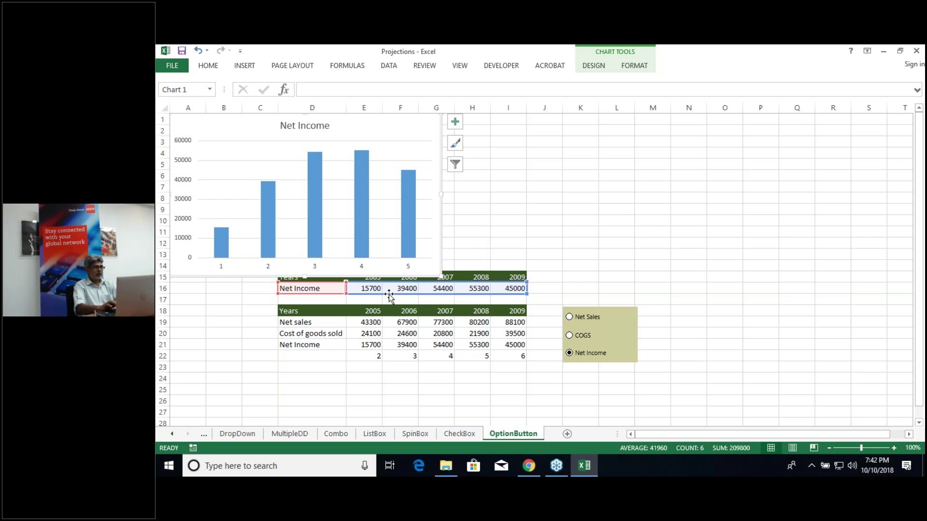
{"action": "left_click_drag", "start_coordinate": [302, 269], "coordinate": [300, 252]}
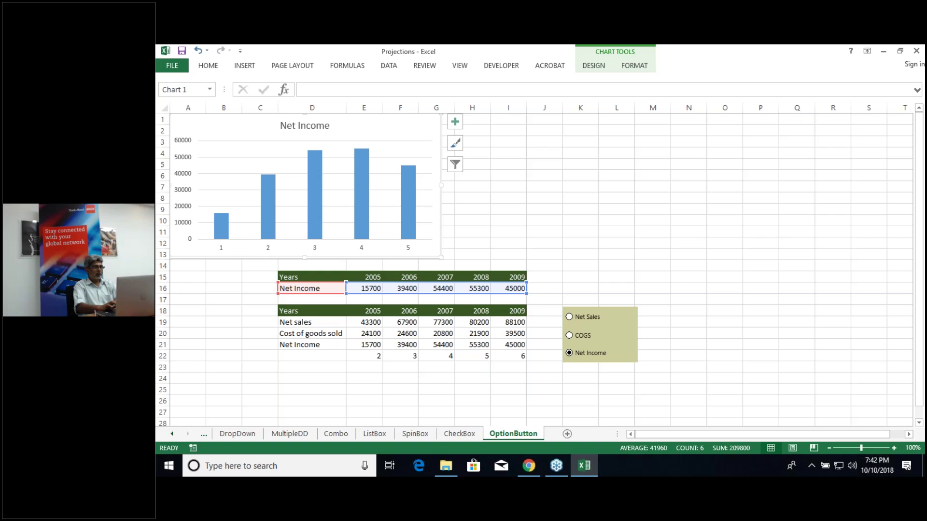
{"action": "left_click", "coordinate": [532, 232]}
{"action": "left_click", "coordinate": [313, 309]}
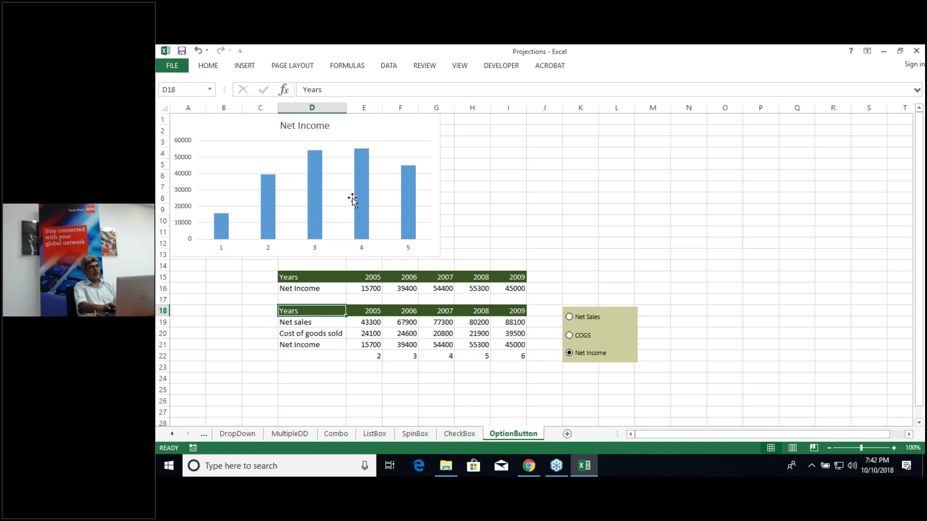
{"action": "mouse_move", "coordinate": [366, 208]}
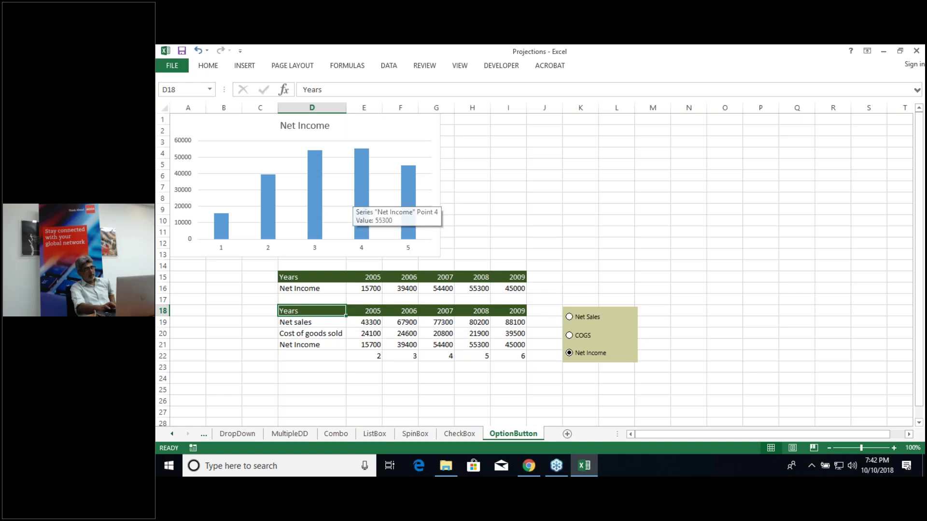
{"action": "left_click", "coordinate": [570, 317]}
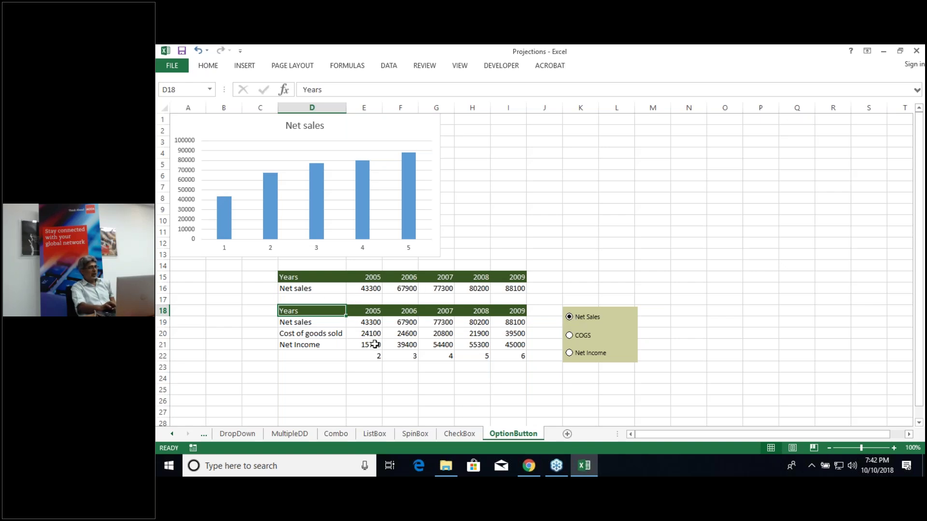
{"action": "left_click", "coordinate": [569, 336]}
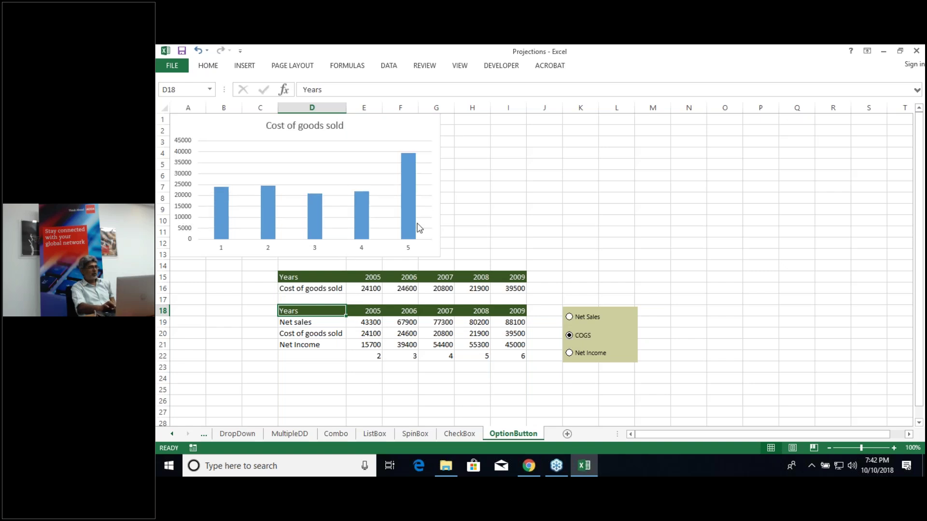
{"action": "left_click", "coordinate": [569, 354]}
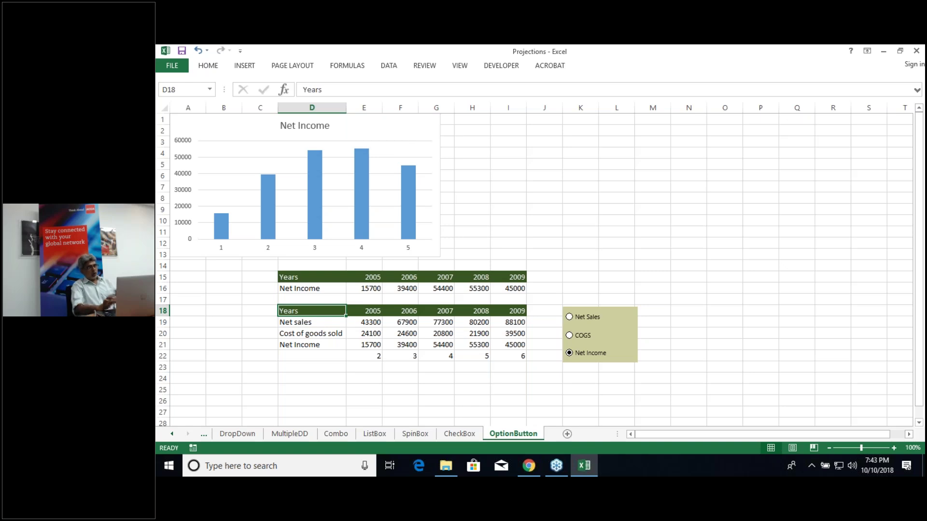
{"action": "left_click", "coordinate": [425, 193]}
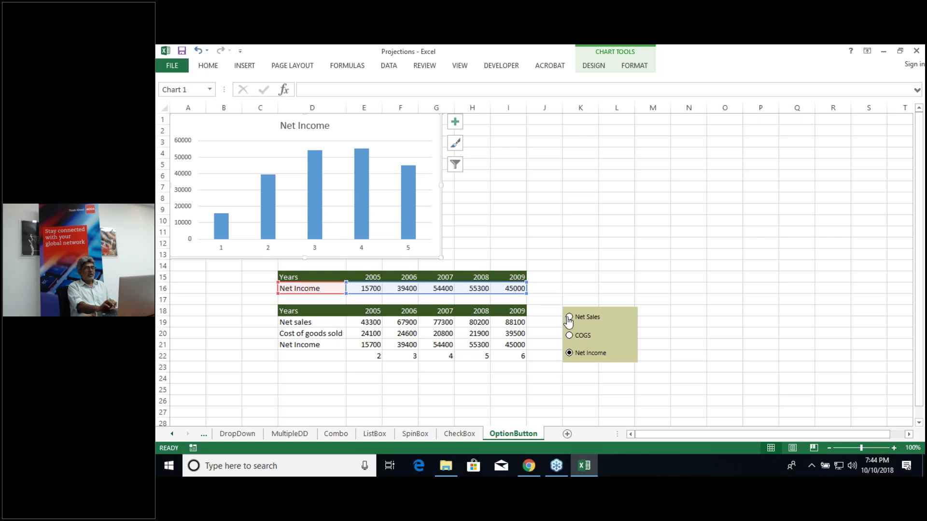
Step: Choose the Net Sales option so the chart and row 16 show 43300 to 88100
{"action": "left_click", "coordinate": [569, 320]}
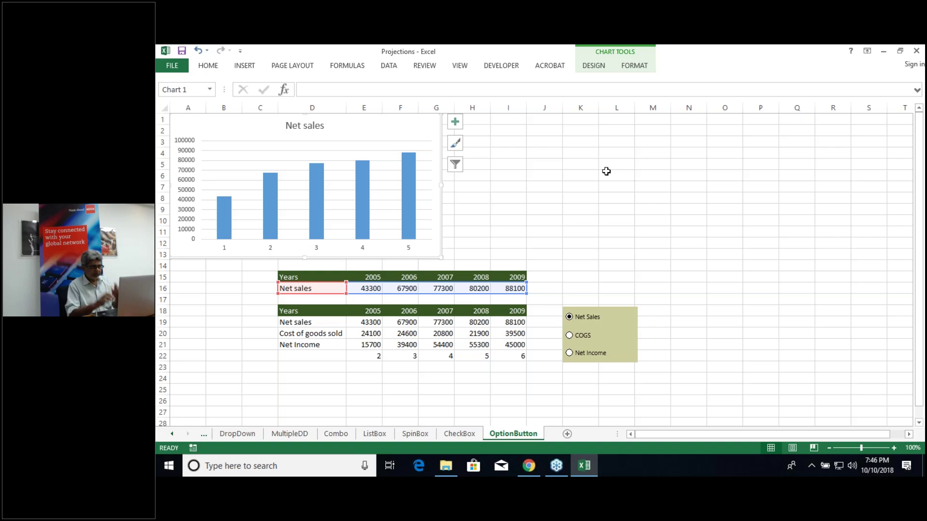
Step: Add a new blank sheet and enter the first e-mail address in G10 as a hyperlink
{"action": "left_click", "coordinate": [567, 434]}
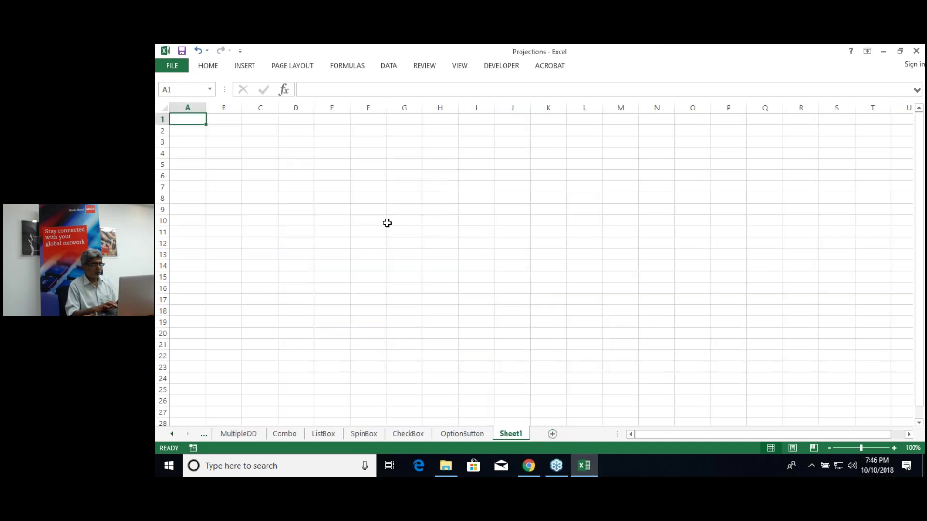
{"action": "left_click", "coordinate": [387, 223]}
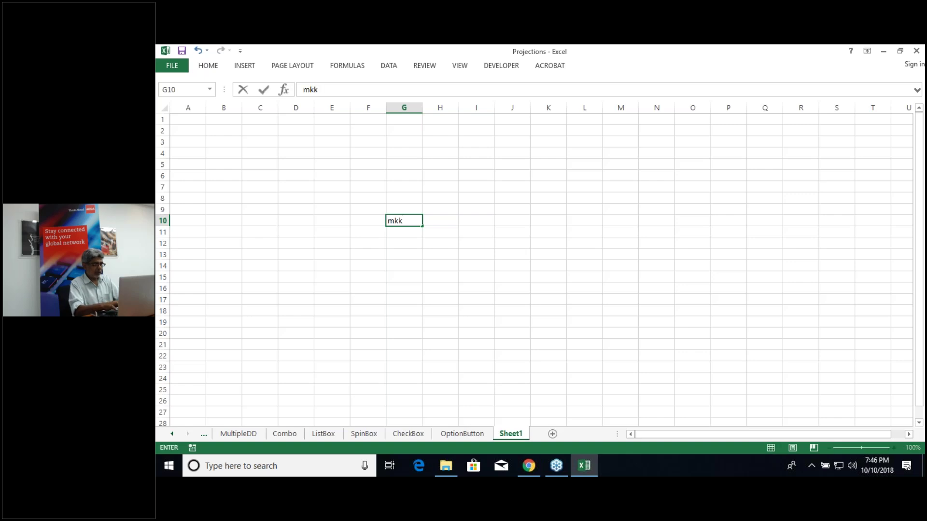
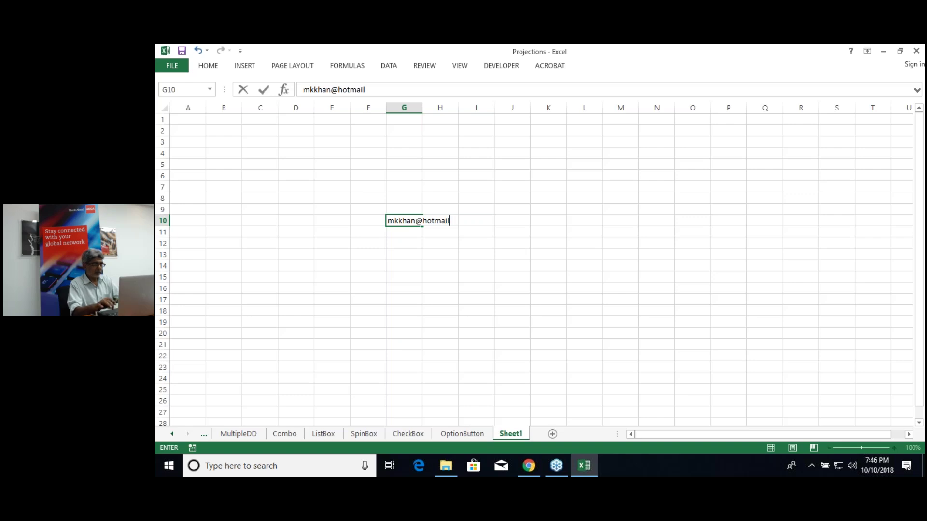
{"action": "key", "text": "Return"}
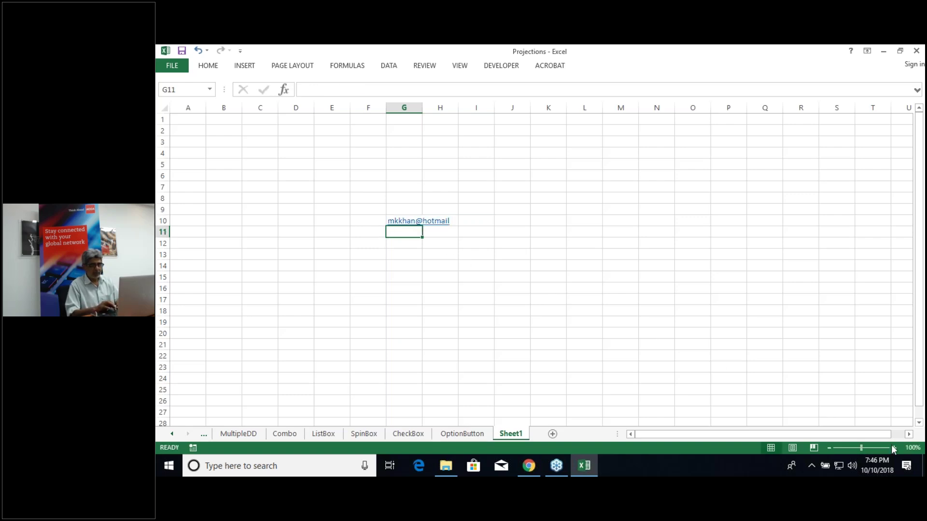
Step: Zoom the sheet to 150% and enter the second e-mail address in G12 as a hyperlink
{"action": "left_click", "coordinate": [894, 448]}
{"action": "left_click", "coordinate": [894, 447]}
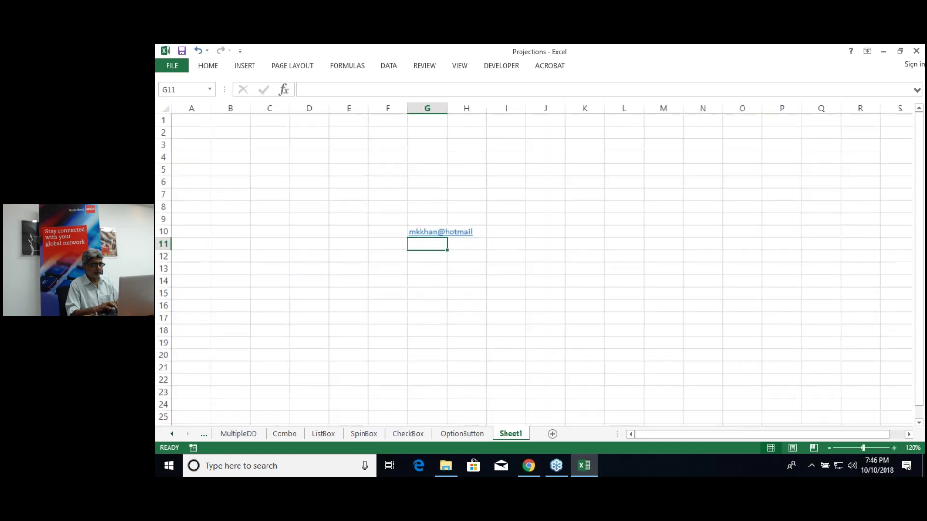
{"action": "left_click", "coordinate": [893, 448]}
{"action": "left_click", "coordinate": [893, 448]}
{"action": "left_click", "coordinate": [894, 447]}
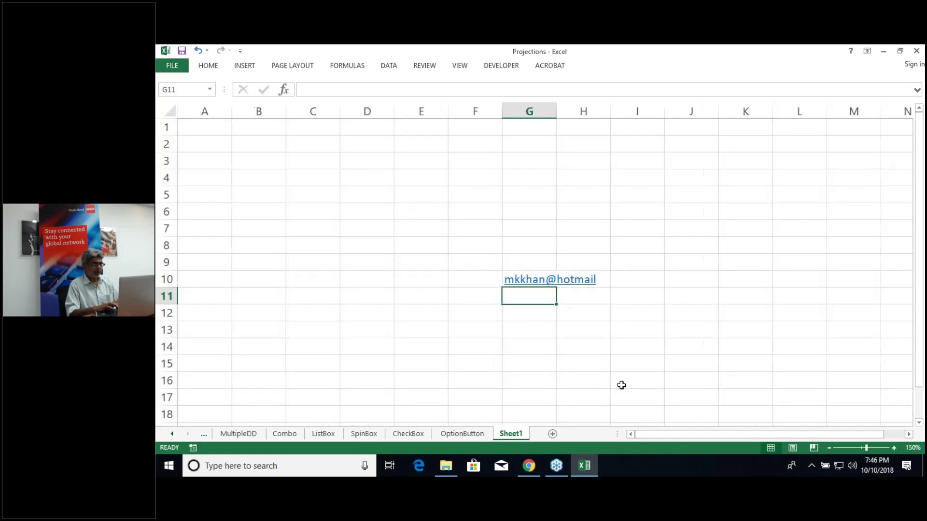
{"action": "left_click", "coordinate": [535, 315]}
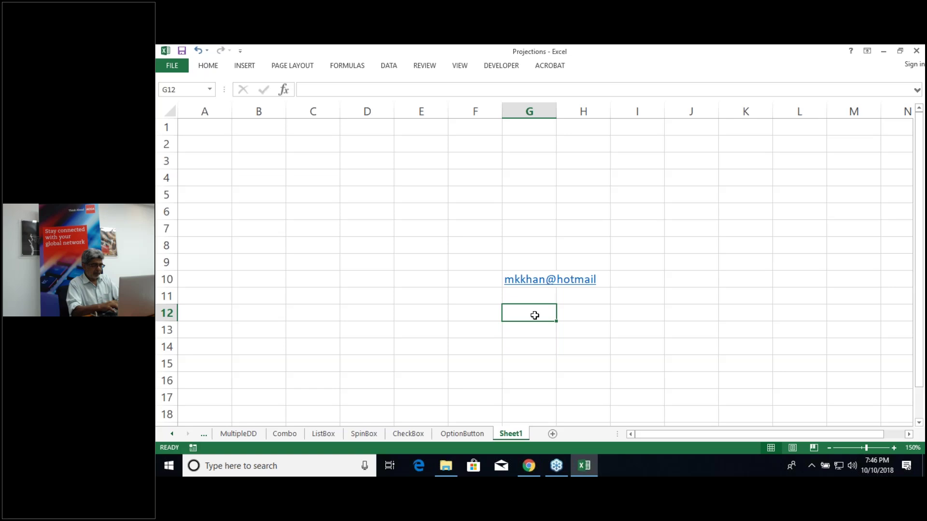
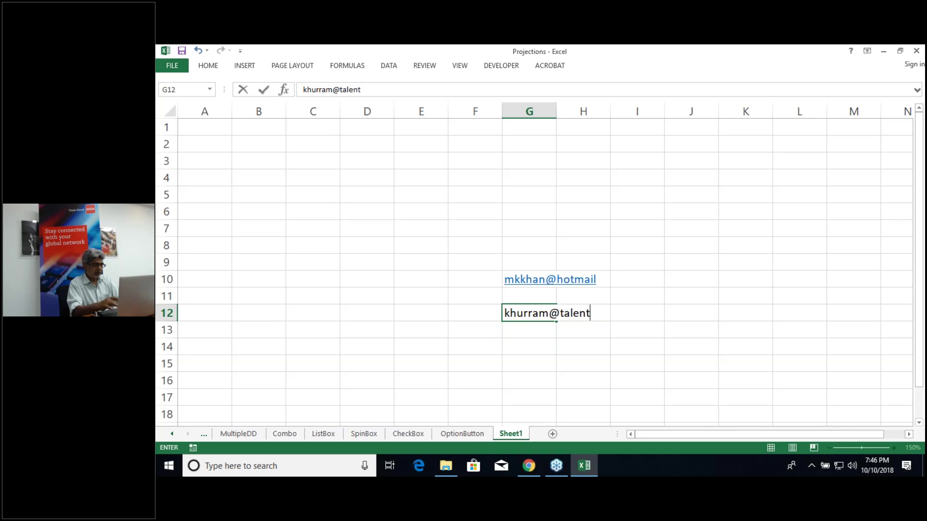
{"action": "key", "text": "Return"}
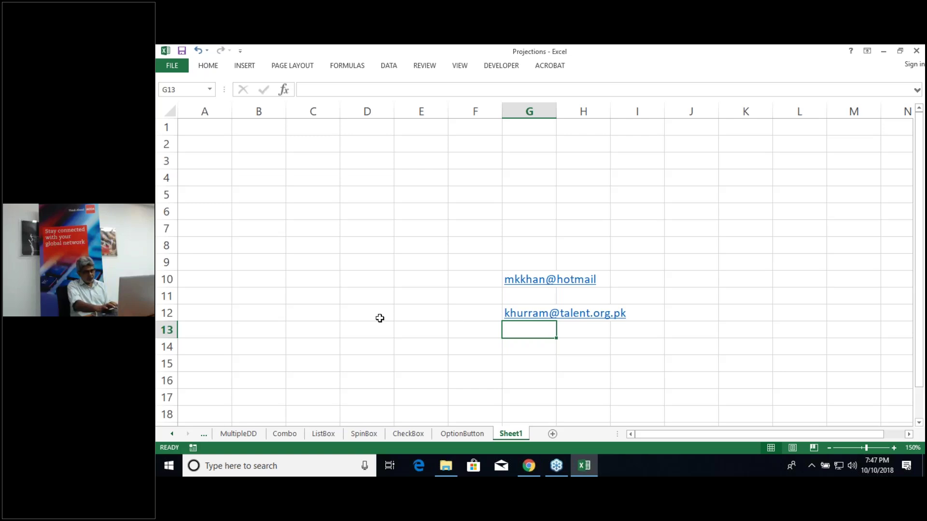
Step: Enter 'The talent development company' as plain text in B14, below the e-mail hyperlinks
{"action": "left_click", "coordinate": [262, 316]}
{"action": "key", "text": "Down"}
{"action": "key", "text": "Down"}
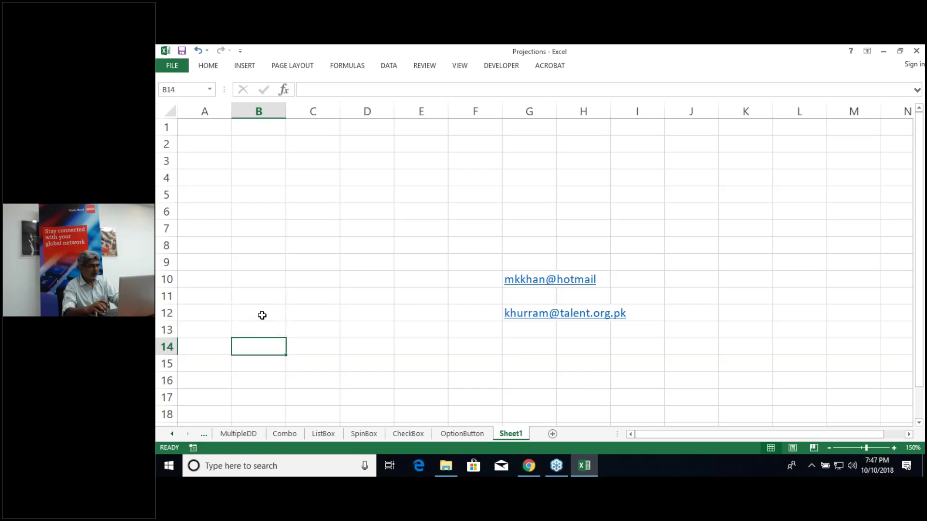
{"action": "type", "text": "The"}
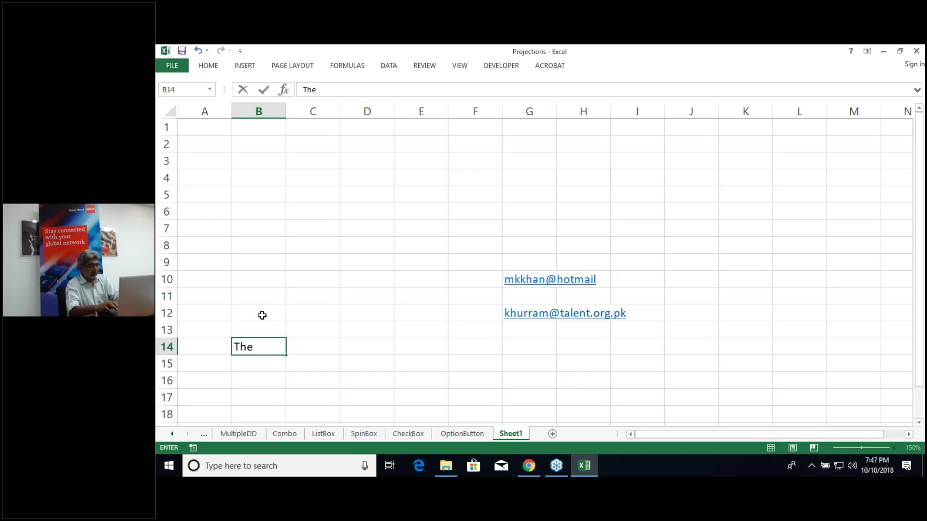
{"action": "type", "text": " talen"}
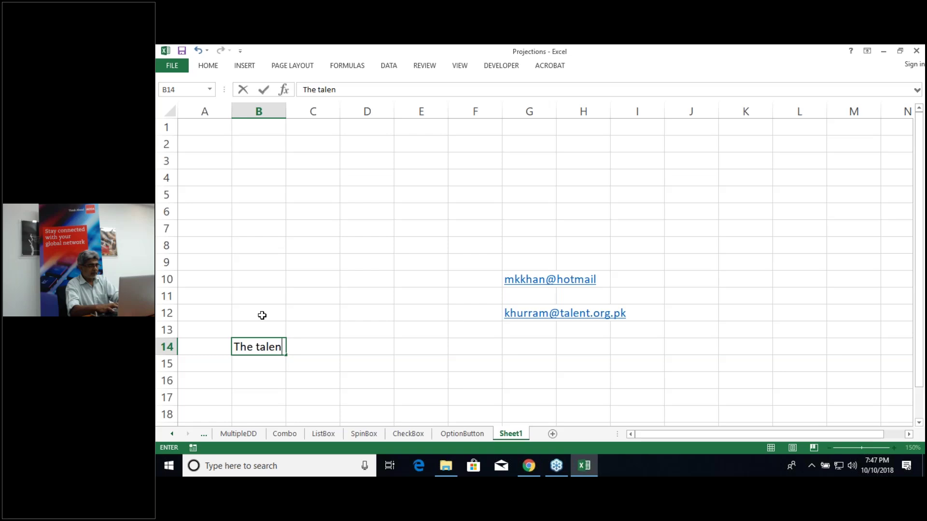
{"action": "type", "text": "t develo"}
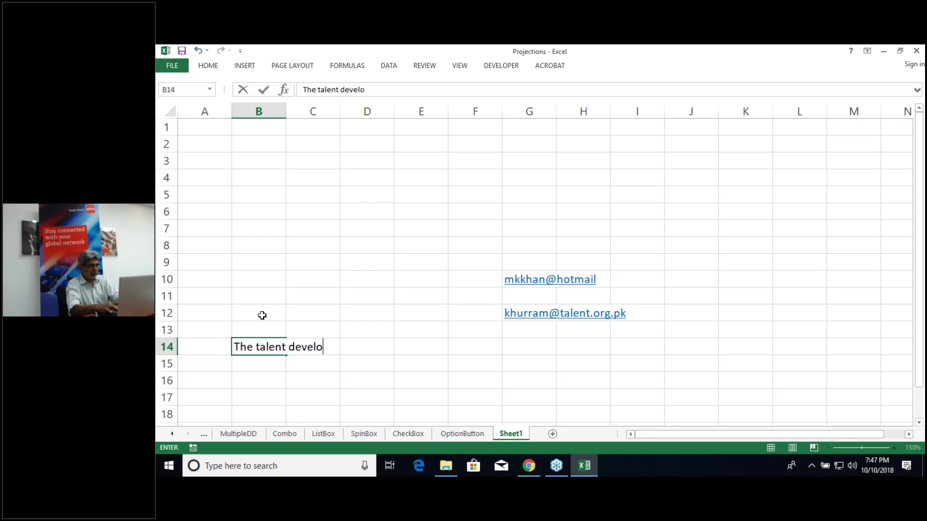
{"action": "type", "text": "pment co"}
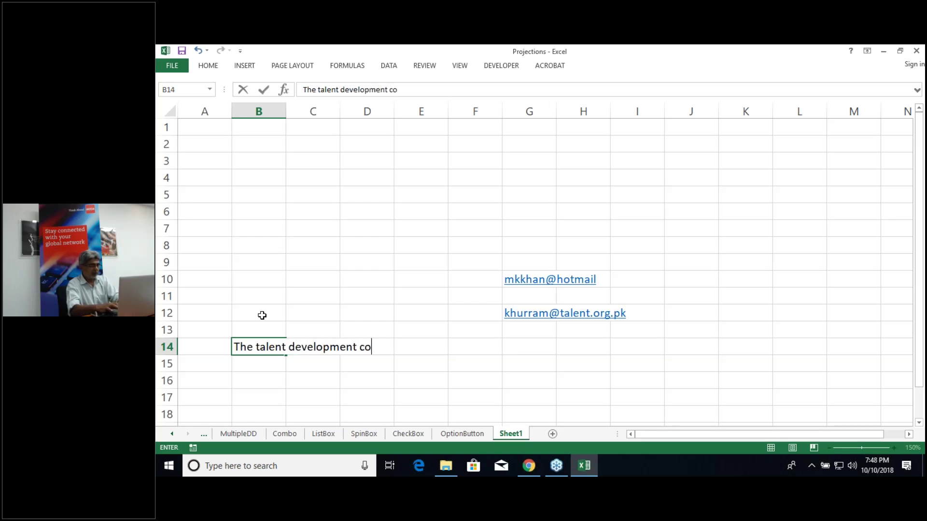
{"action": "type", "text": "mpany"}
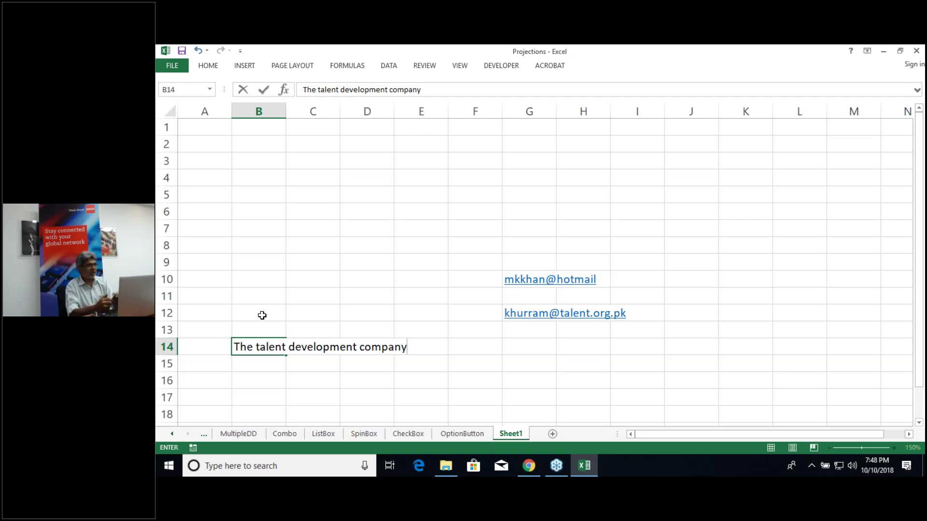
{"action": "key", "text": "Return"}
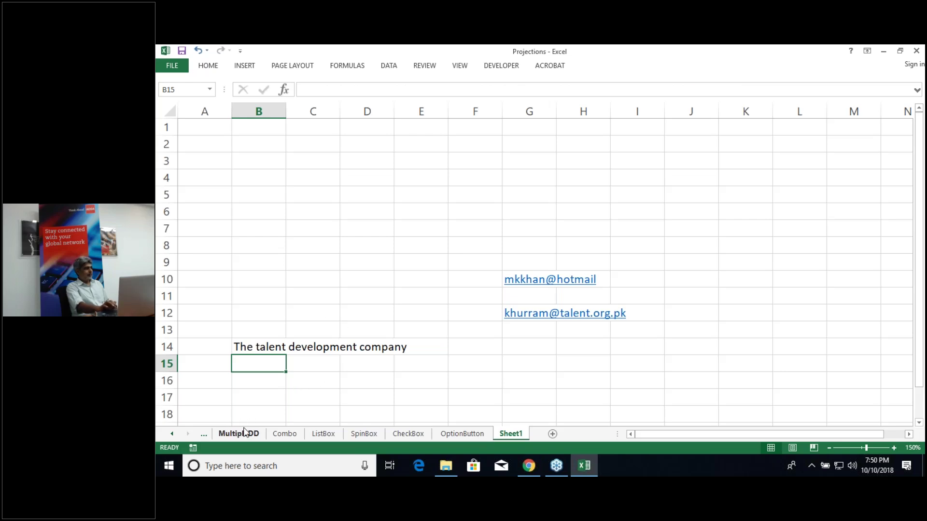
Step: Go to the MultipleDD sheet with the Fixed assets chart and year table
{"action": "left_click", "coordinate": [238, 434]}
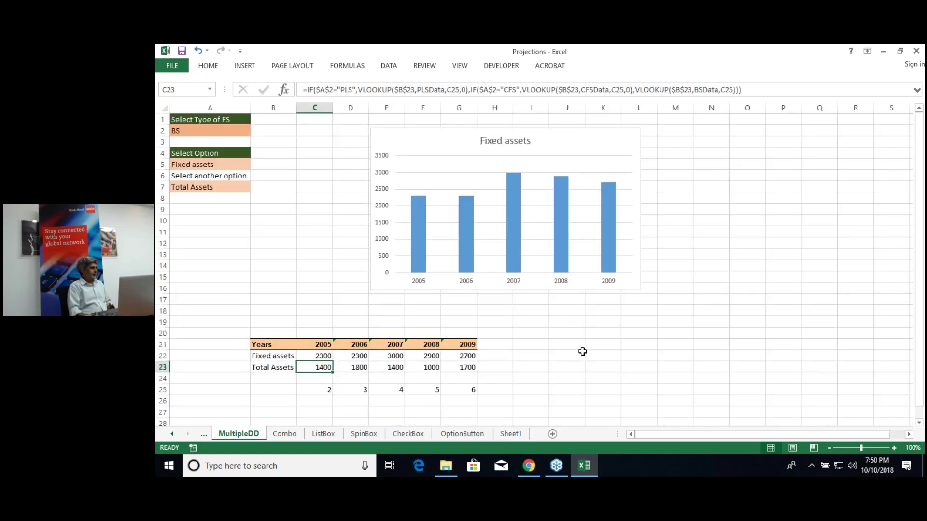